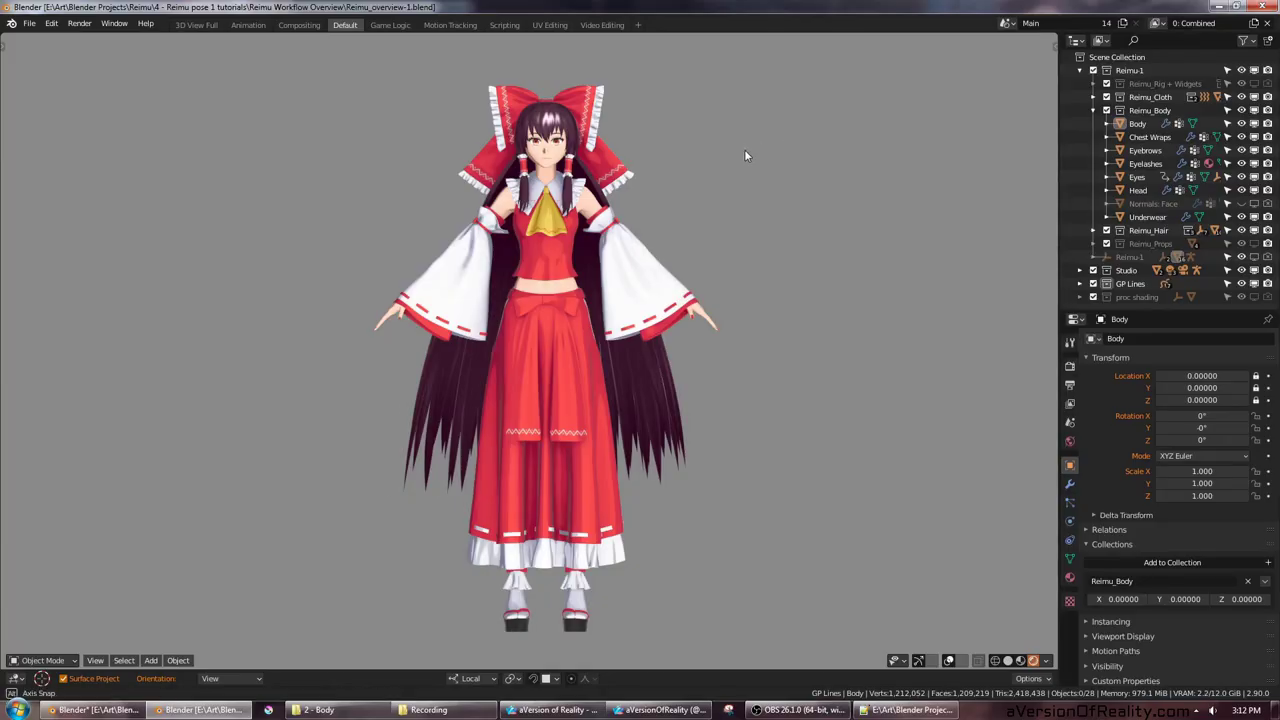
Step: Hide the Reimu_Cloth and Reimu_Hair collections in the viewport and turn on the overlays that show the body's wireframe
{"action": "middle_click_drag", "start_coordinate": [746, 152], "coordinate": [680, 160]}
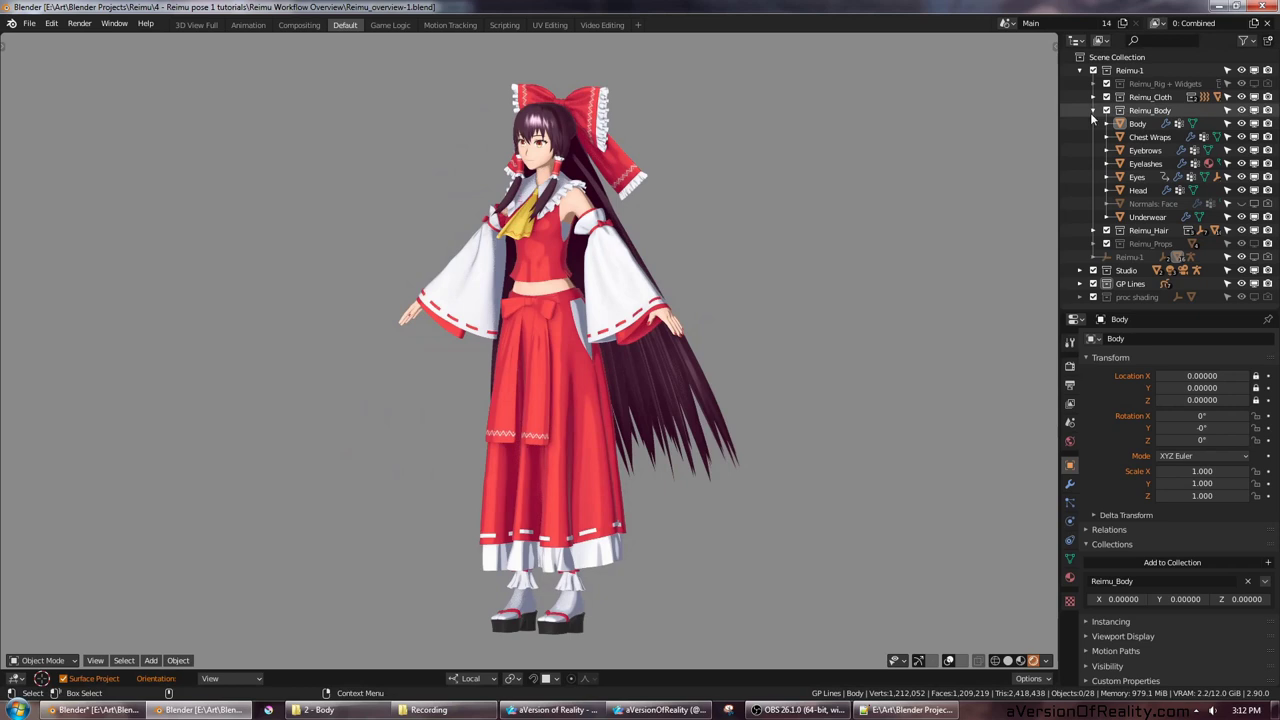
{"action": "left_click", "coordinate": [1254, 97]}
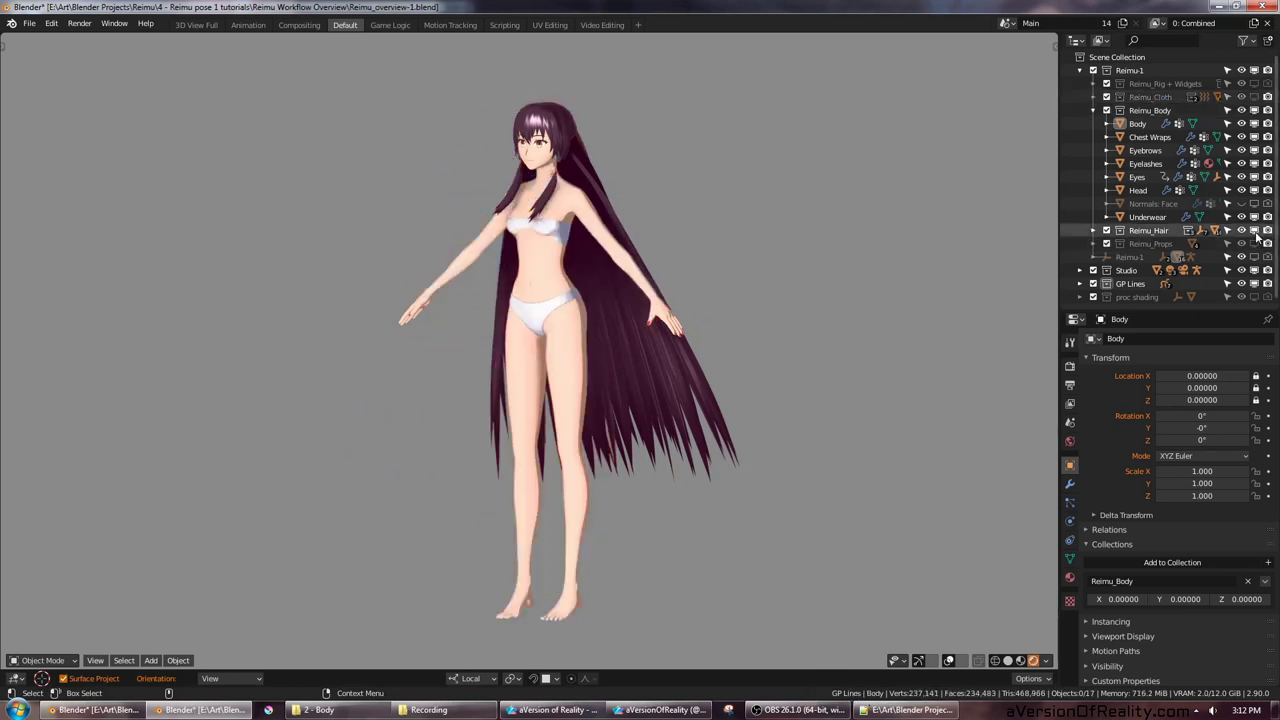
{"action": "left_click", "coordinate": [1255, 232]}
{"action": "middle_click_drag", "start_coordinate": [816, 213], "coordinate": [797, 162]}
{"action": "key", "text": "alt+shift+z"}
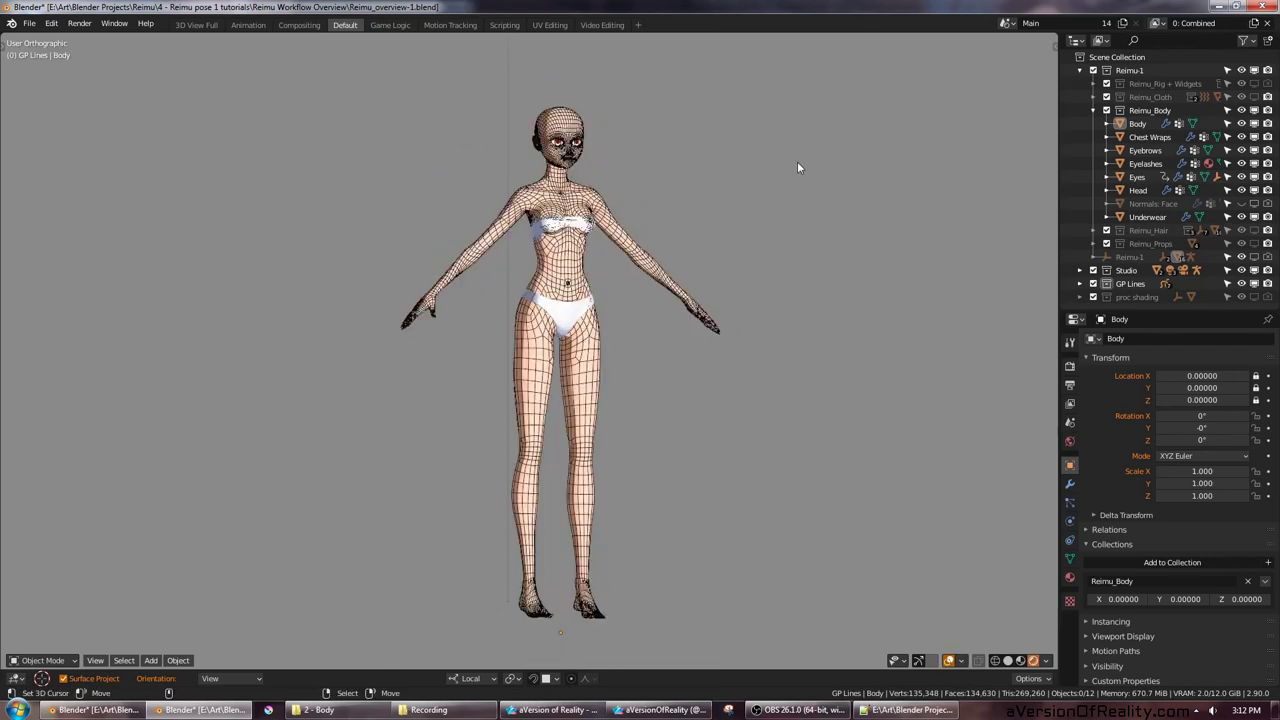
Step: Select the Body mesh from the front, examine the topology of its torso, arms and shoulders, and clear the selection
{"action": "key", "text": "KP_1"}
{"action": "scroll", "coordinate": [807, 162], "scroll_direction": "up", "scroll_amount": 3}
{"action": "middle_click_drag", "start_coordinate": [844, 118], "coordinate": [794, 366], "text": "shift"}
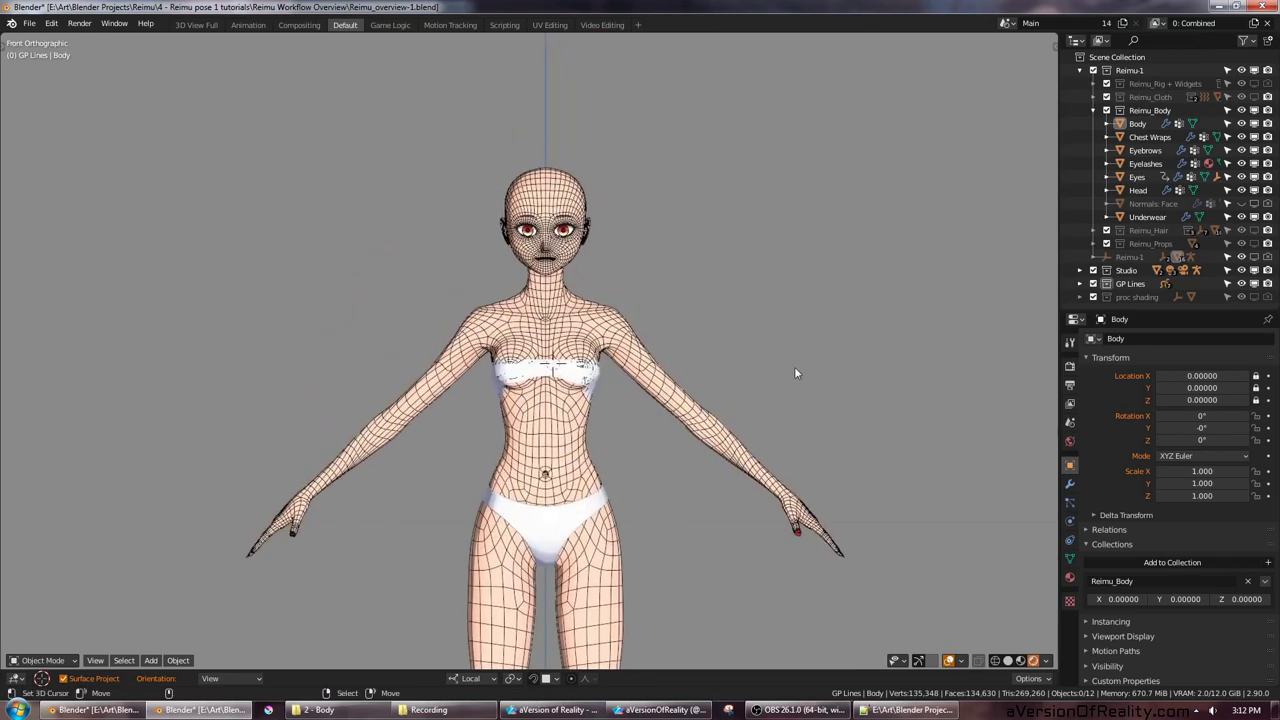
{"action": "scroll", "coordinate": [794, 366], "scroll_direction": "up", "scroll_amount": 2}
{"action": "left_click", "coordinate": [620, 304]}
{"action": "middle_click_drag", "start_coordinate": [801, 266], "coordinate": [707, 246], "text": "shift"}
{"action": "middle_click_drag", "start_coordinate": [802, 237], "coordinate": [749, 177], "text": "shift"}
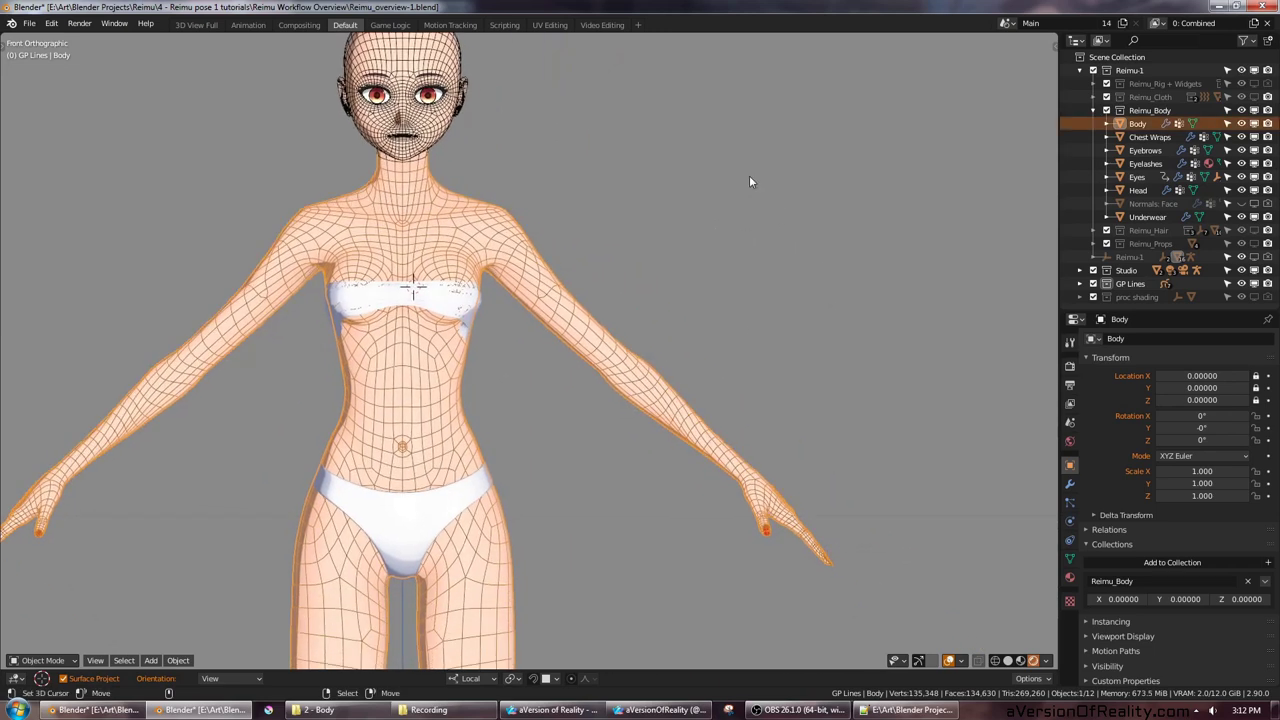
{"action": "scroll", "coordinate": [749, 177], "scroll_direction": "up", "scroll_amount": 2}
{"action": "scroll", "coordinate": [749, 182], "scroll_direction": "down", "scroll_amount": 3}
{"action": "middle_click_drag", "start_coordinate": [743, 120], "coordinate": [886, 314], "text": "shift"}
{"action": "scroll", "coordinate": [886, 314], "scroll_direction": "up", "scroll_amount": 1}
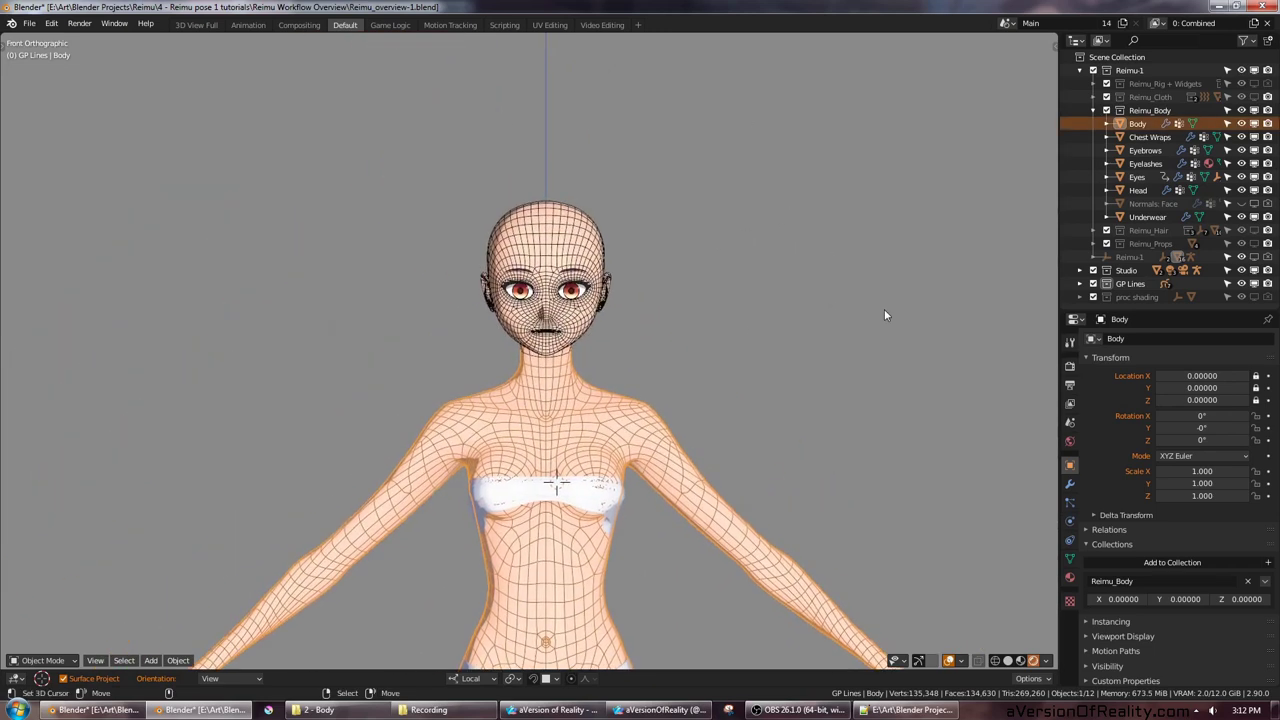
{"action": "scroll", "coordinate": [837, 236], "scroll_direction": "up", "scroll_amount": 2}
{"action": "left_click", "coordinate": [835, 236]}
Step: Select the Head mesh and inspect its topology around the face, ear and neck boundary
{"action": "middle_click_drag", "start_coordinate": [876, 161], "coordinate": [749, 208]}
{"action": "scroll", "coordinate": [749, 208], "scroll_direction": "up", "scroll_amount": 2}
{"action": "scroll", "coordinate": [747, 204], "scroll_direction": "up", "scroll_amount": 2}
{"action": "middle_click_drag", "start_coordinate": [559, 303], "coordinate": [513, 331], "text": "shift"}
{"action": "scroll", "coordinate": [513, 331], "scroll_direction": "down", "scroll_amount": 1}
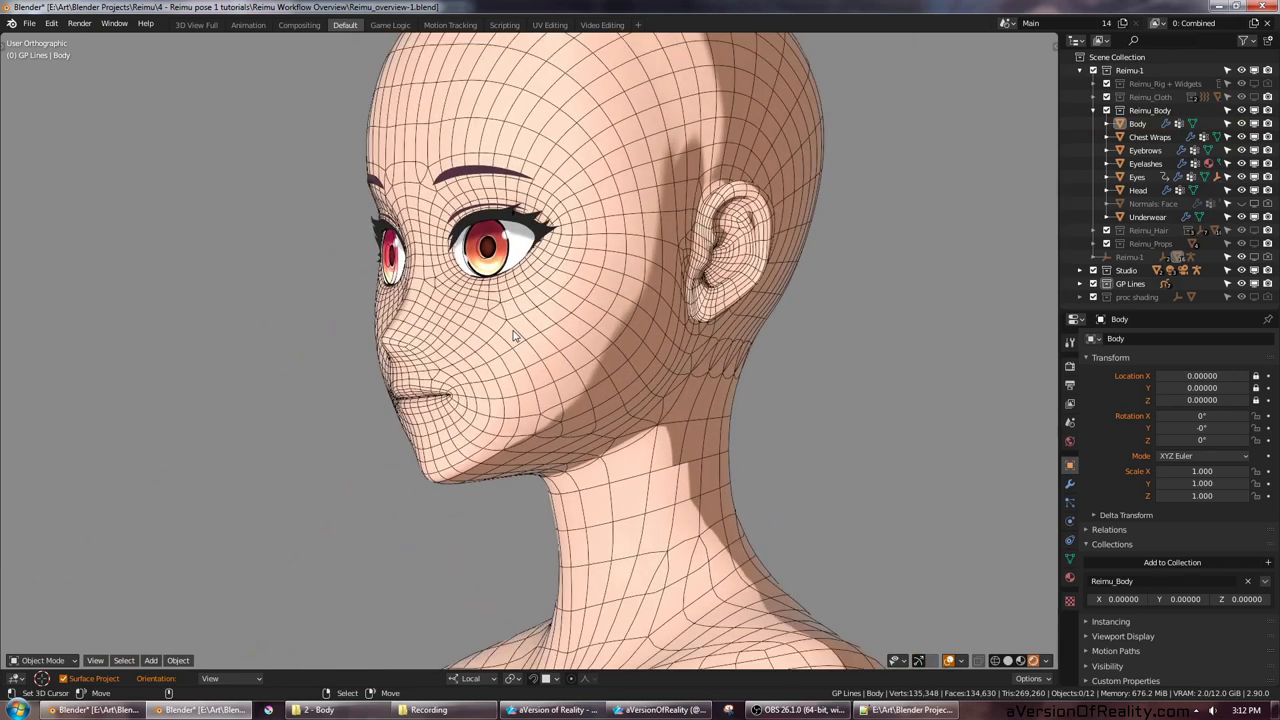
{"action": "left_click", "coordinate": [513, 336]}
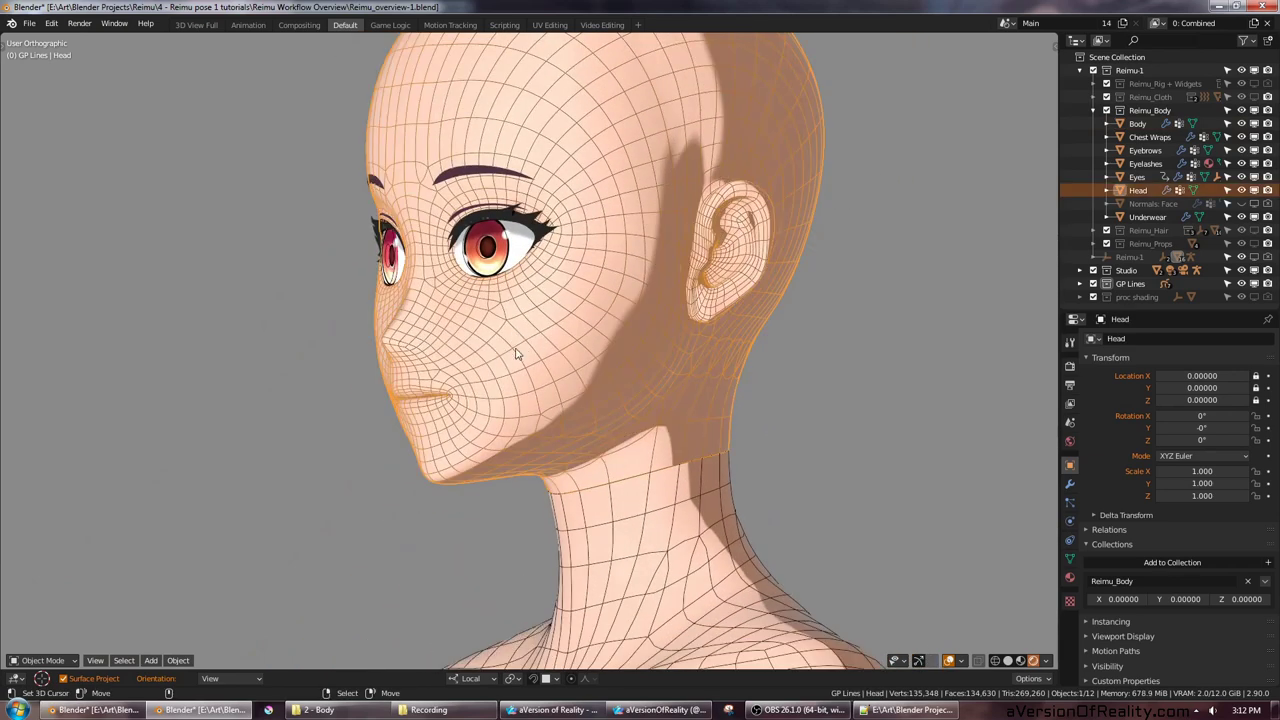
{"action": "scroll", "coordinate": [516, 352], "scroll_direction": "down", "scroll_amount": 1}
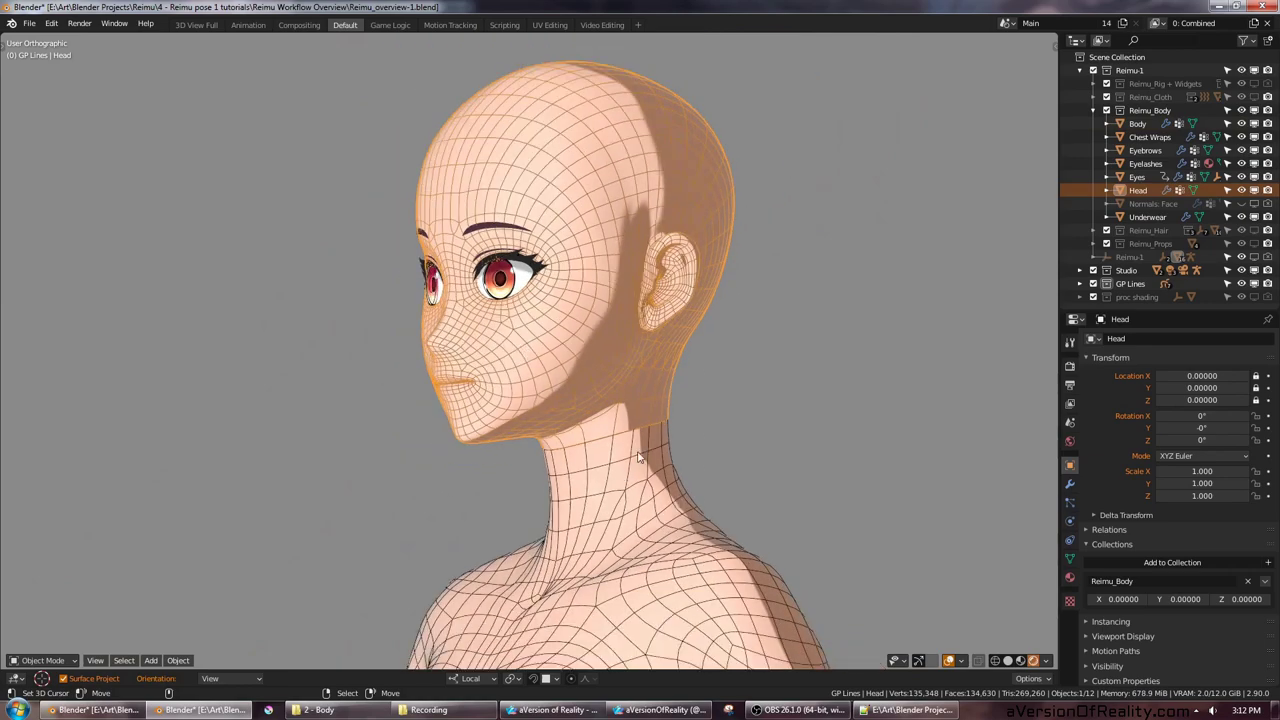
Step: Deselect the head and examine the head-to-neck seam from the side, the face, and the whole body from the front
{"action": "middle_click_drag", "start_coordinate": [640, 457], "coordinate": [721, 253]}
{"action": "key", "text": "alt+a"}
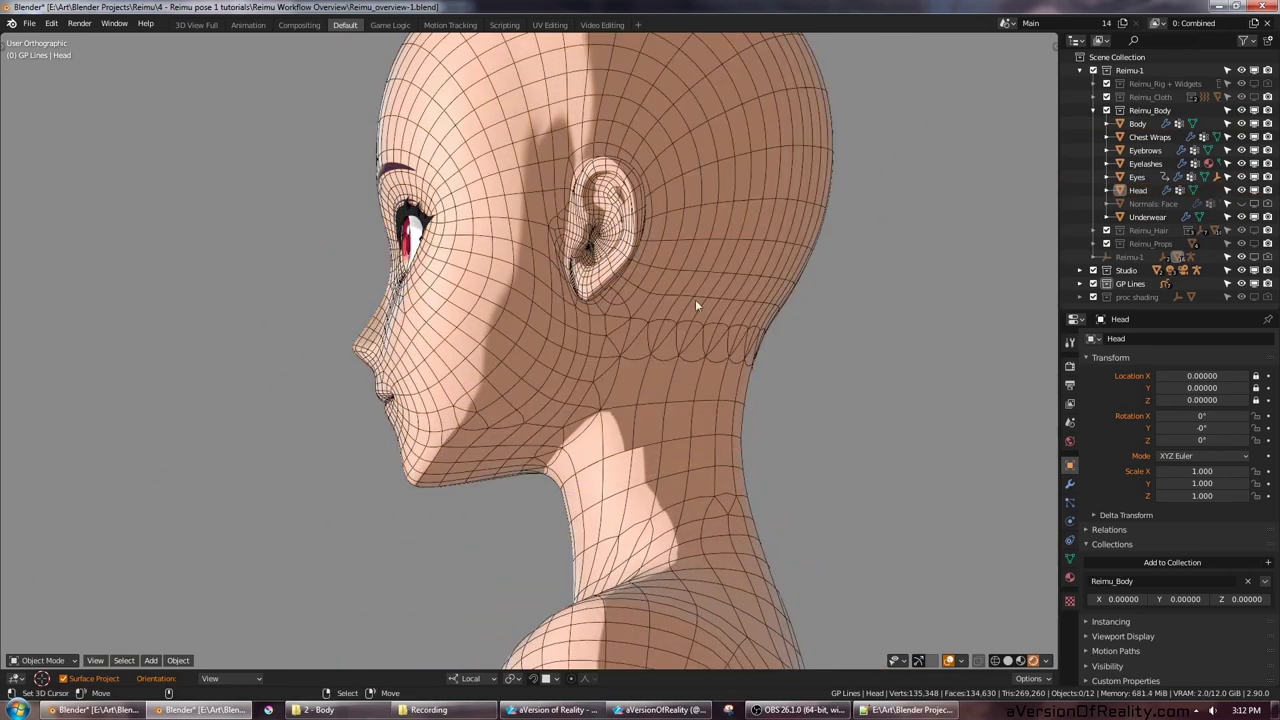
{"action": "middle_click_drag", "start_coordinate": [671, 351], "coordinate": [740, 265]}
{"action": "scroll", "coordinate": [564, 325], "scroll_direction": "up", "scroll_amount": 1}
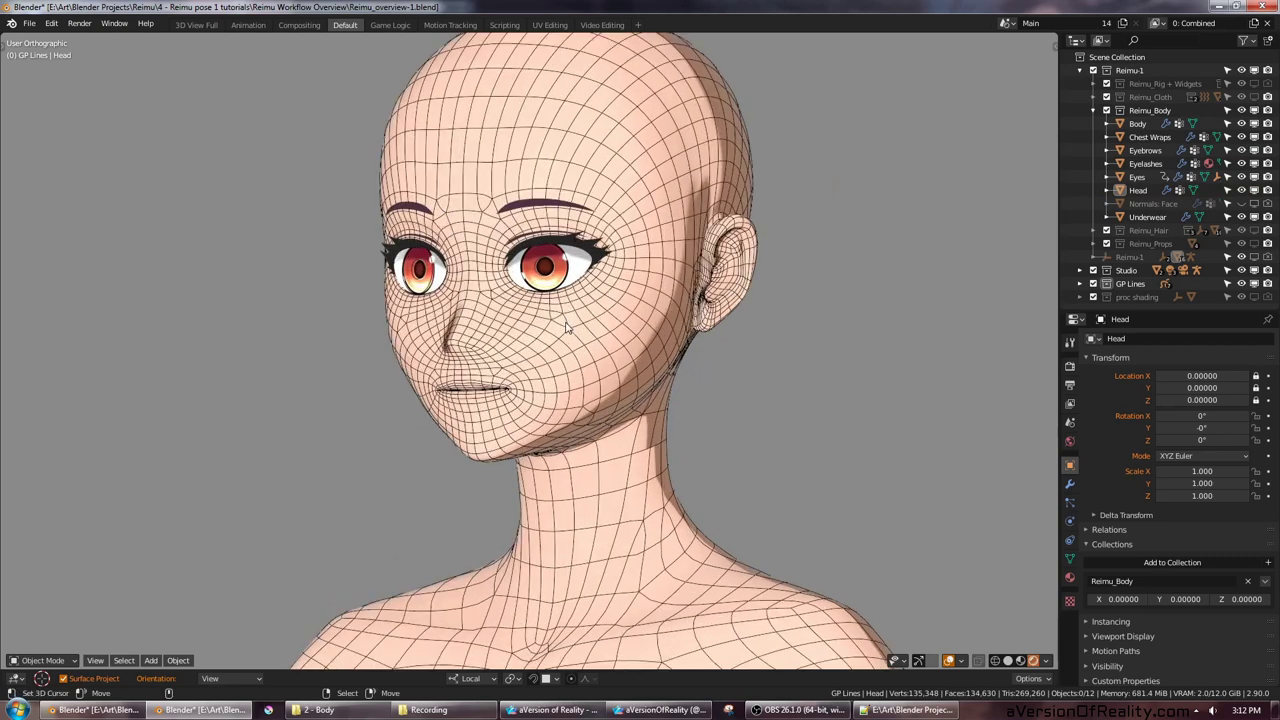
{"action": "key", "text": "KP_1"}
{"action": "scroll", "coordinate": [597, 345], "scroll_direction": "down", "scroll_amount": 2}
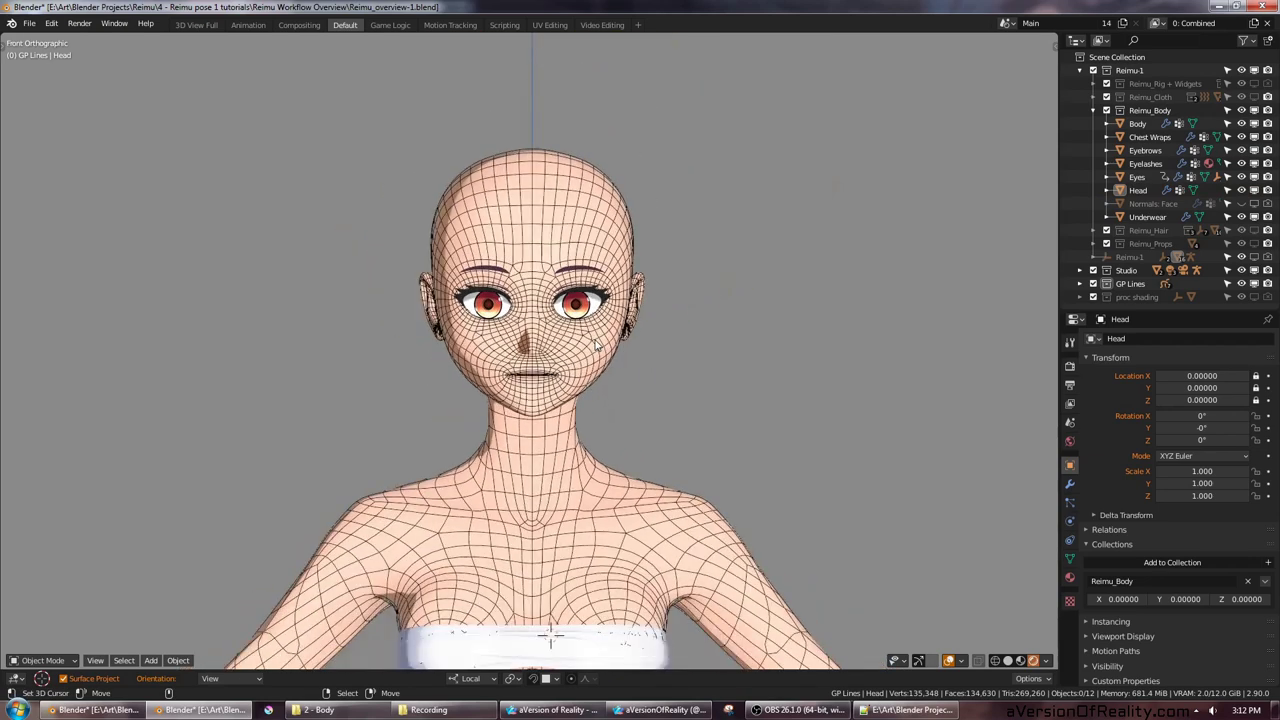
{"action": "scroll", "coordinate": [595, 344], "scroll_direction": "down", "scroll_amount": 3}
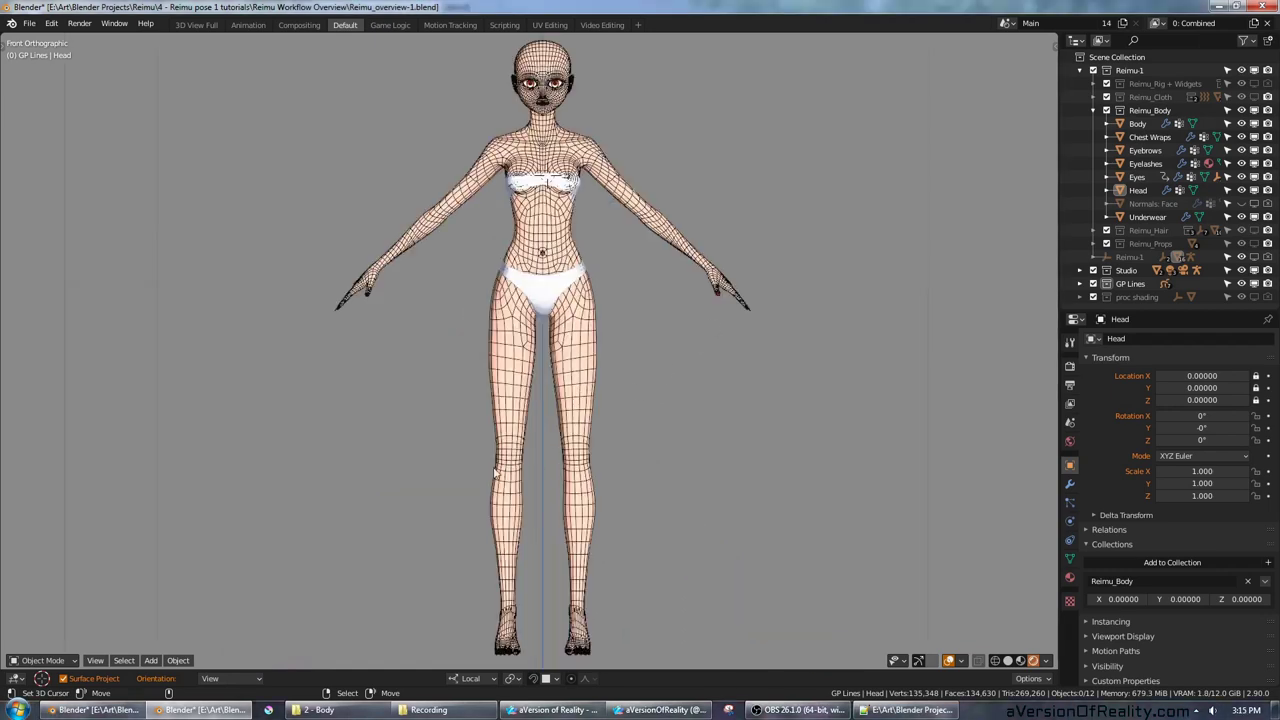
Step: Switch to the Reimu Body Comparison file in the other Blender window and select the f_an03 base body, framed in view
{"action": "left_click", "coordinate": [108, 714]}
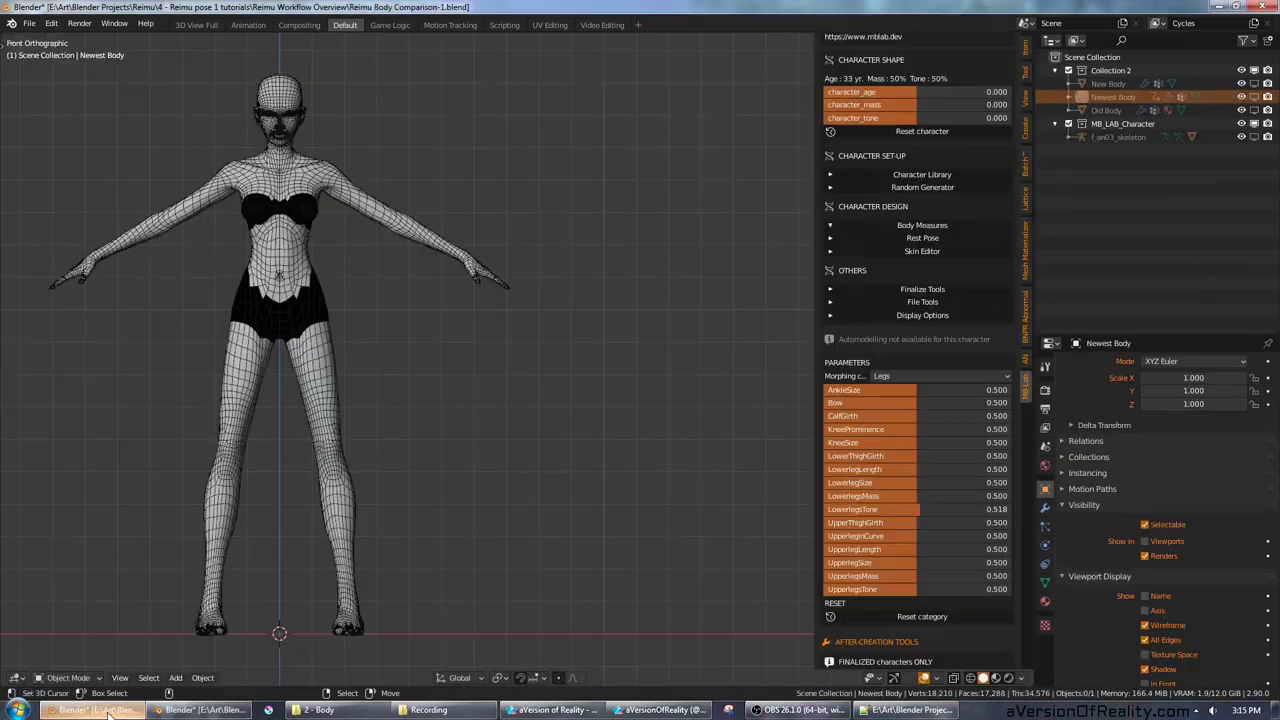
{"action": "right_click", "coordinate": [328, 296]}
{"action": "key", "text": "KP_Divide"}
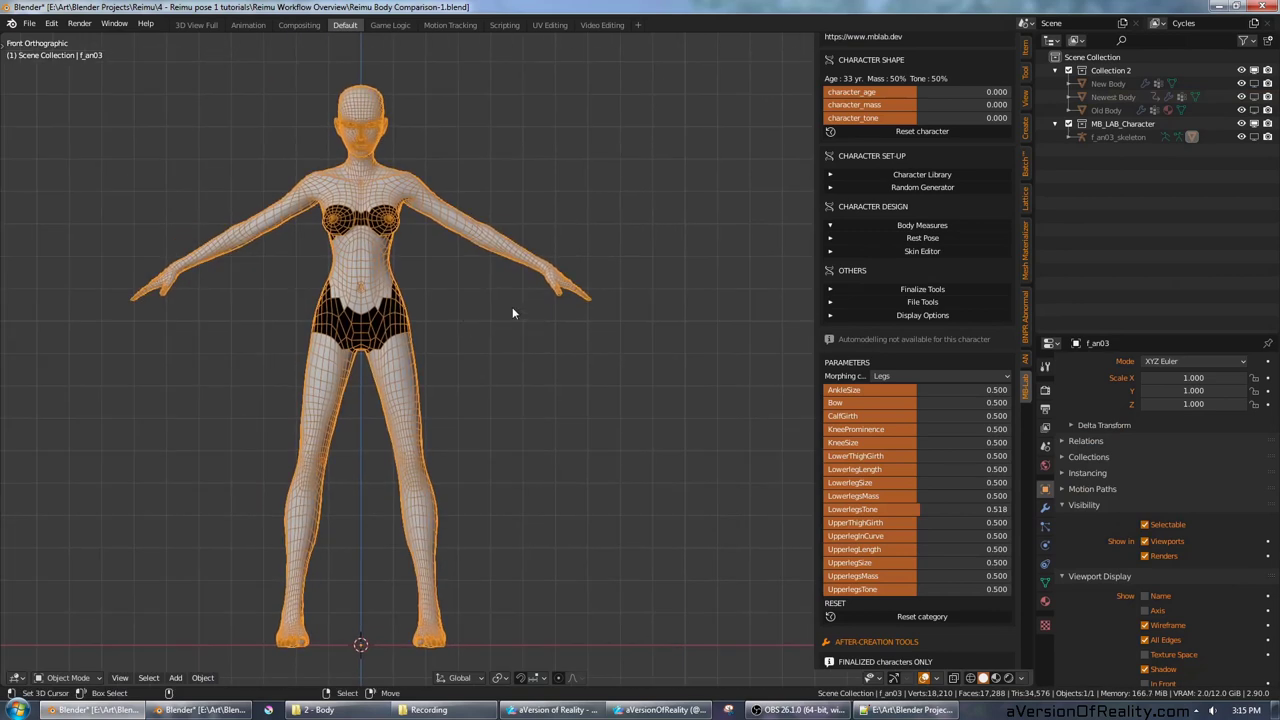
{"action": "middle_click_drag", "start_coordinate": [610, 370], "coordinate": [648, 349], "text": "shift"}
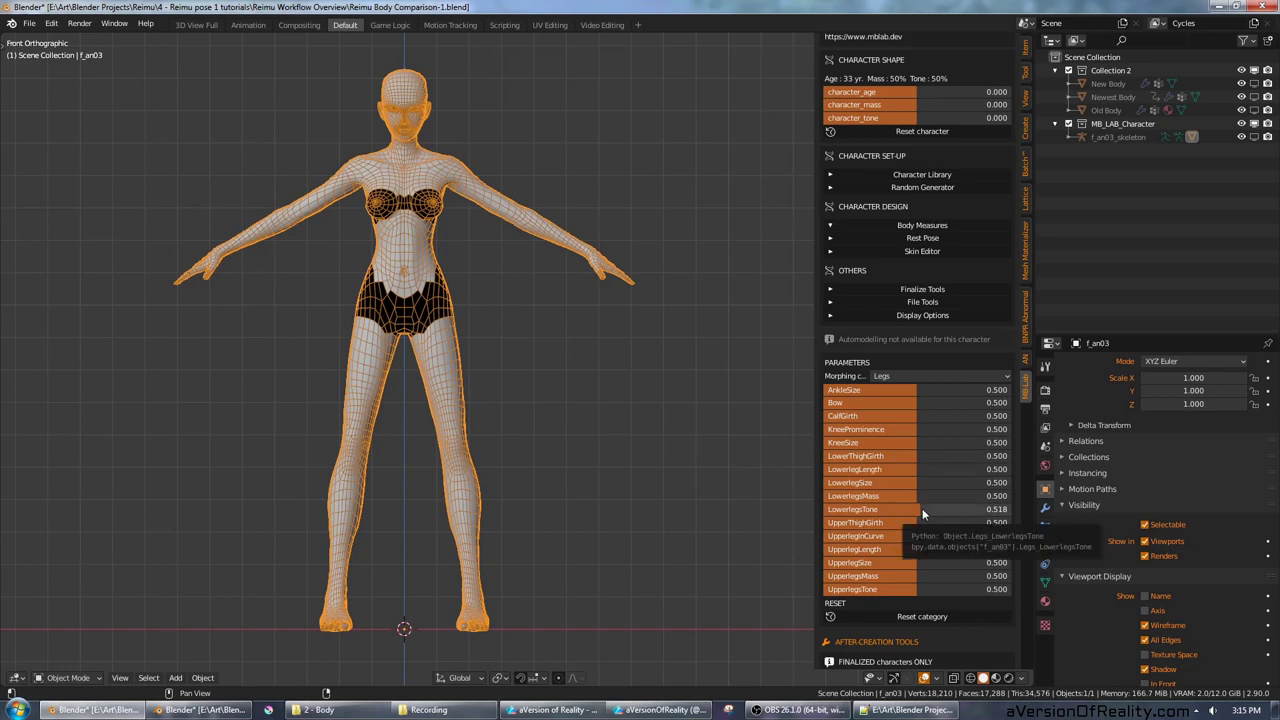
Step: Set the MB-Lab character's LowerlegsTone to 0.673 and CalfGirth to 0.377, and reselect the f_an03 body mesh
{"action": "left_click_drag", "start_coordinate": [922, 511], "coordinate": [950, 511]}
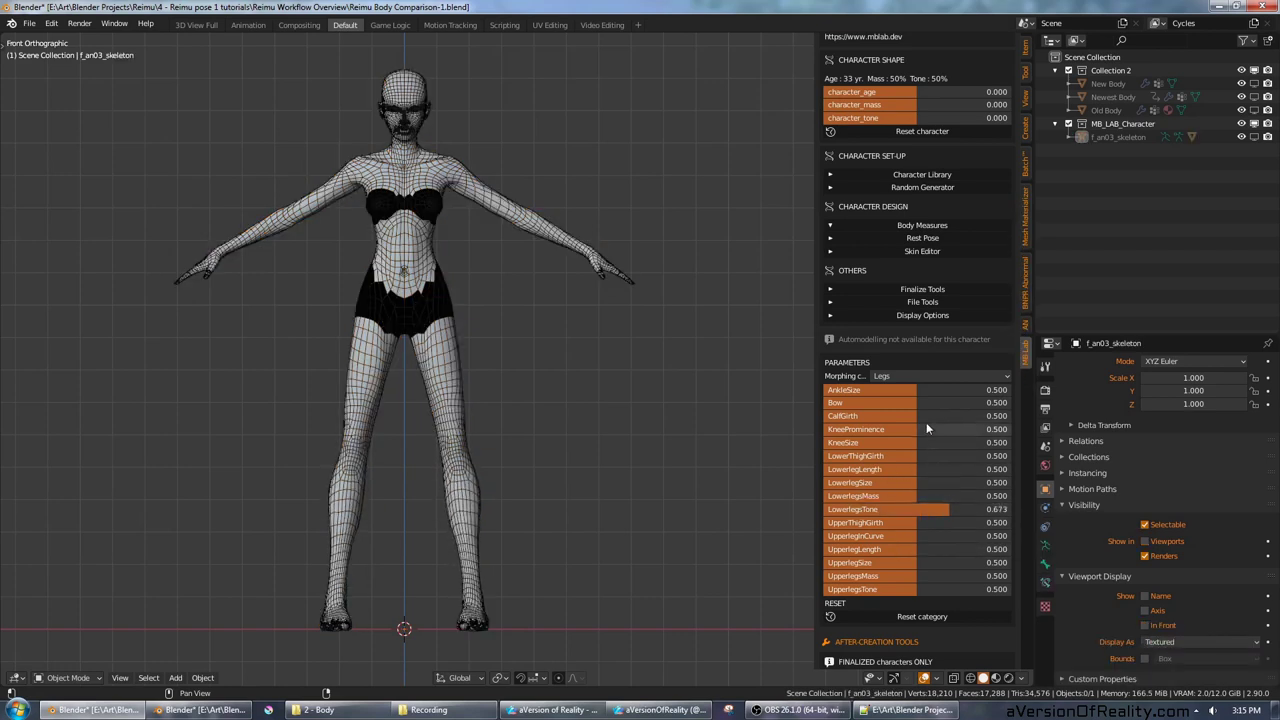
{"action": "mouse_move", "coordinate": [916, 416]}
{"action": "left_mouse_down"}
{"action": "mouse_move", "coordinate": [990, 416]}
{"action": "mouse_move", "coordinate": [893, 416]}
{"action": "left_mouse_up"}
{"action": "middle_click_drag", "start_coordinate": [426, 208], "coordinate": [440, 254], "text": "shift"}
{"action": "right_click", "coordinate": [440, 254]}
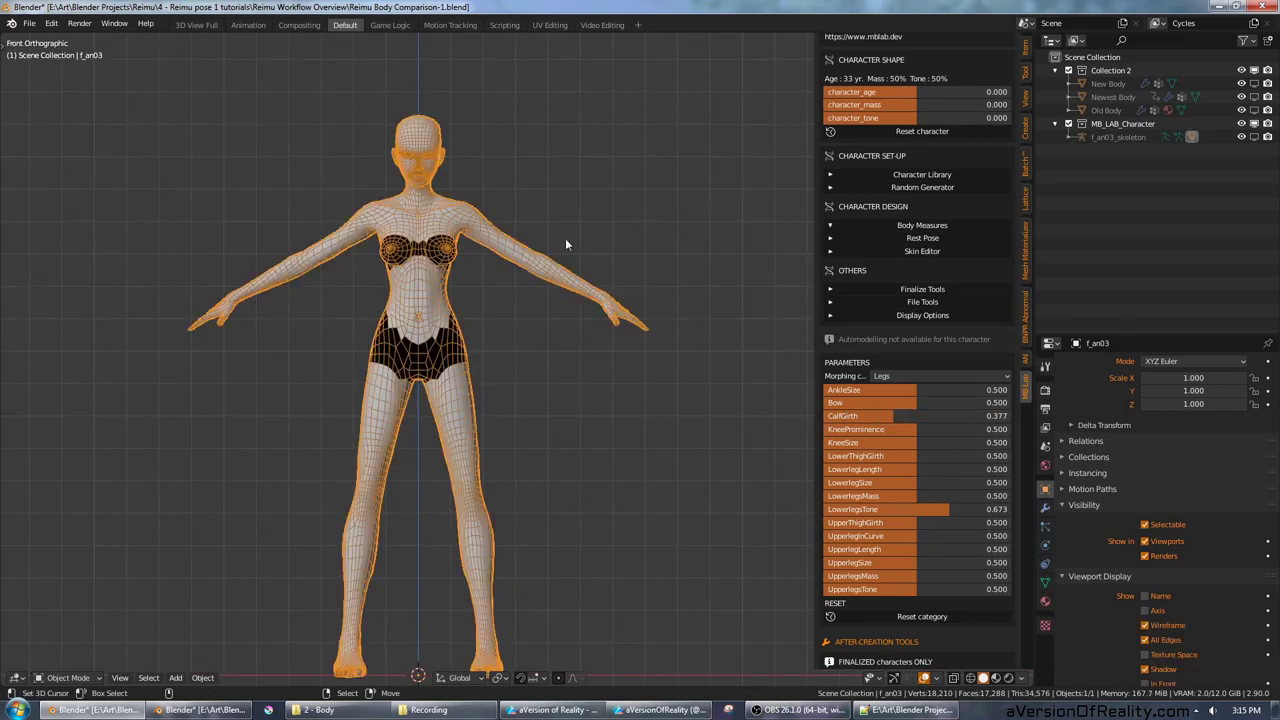
Step: Examine the face and upper body topology of the f_an03 base body
{"action": "scroll", "coordinate": [568, 242], "scroll_direction": "up", "scroll_amount": 2}
{"action": "middle_click_drag", "start_coordinate": [631, 289], "coordinate": [699, 491], "text": "shift"}
{"action": "scroll", "coordinate": [697, 489], "scroll_direction": "up", "scroll_amount": 7}
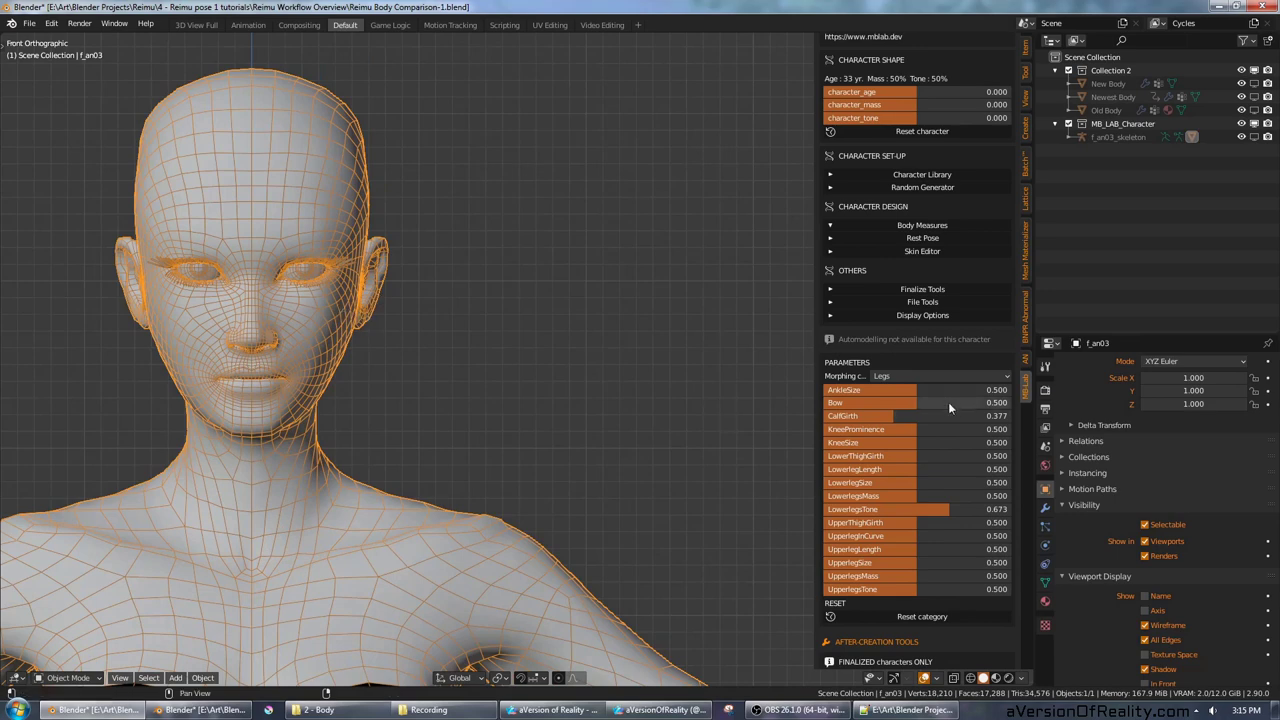
{"action": "scroll", "coordinate": [623, 403], "scroll_direction": "down", "scroll_amount": 2}
{"action": "scroll", "coordinate": [623, 405], "scroll_direction": "down", "scroll_amount": 3}
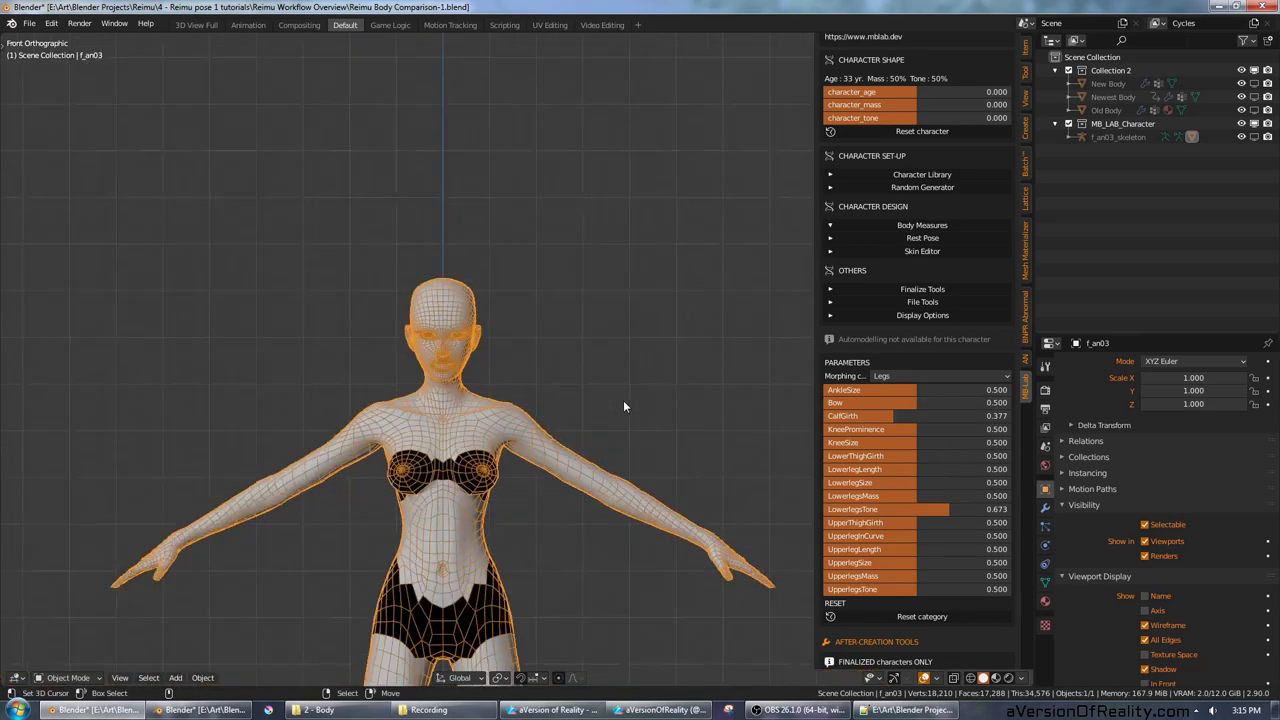
{"action": "middle_click_drag", "start_coordinate": [623, 405], "coordinate": [757, 387], "text": "shift"}
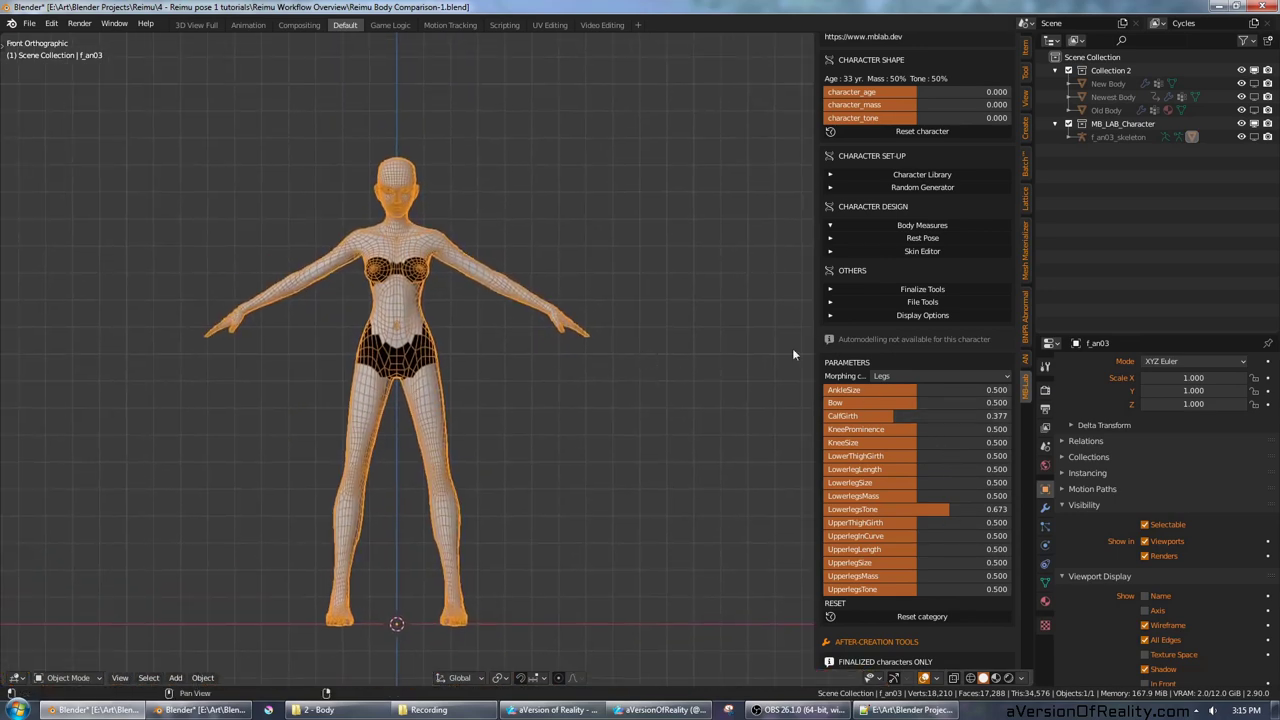
Step: Show the Old Body object in the viewport beside the base body and select it
{"action": "left_click", "coordinate": [1255, 110]}
{"action": "left_click", "coordinate": [1106, 110]}
{"action": "key", "text": "Home"}
{"action": "scroll", "coordinate": [662, 260], "scroll_direction": "up", "scroll_amount": 3}
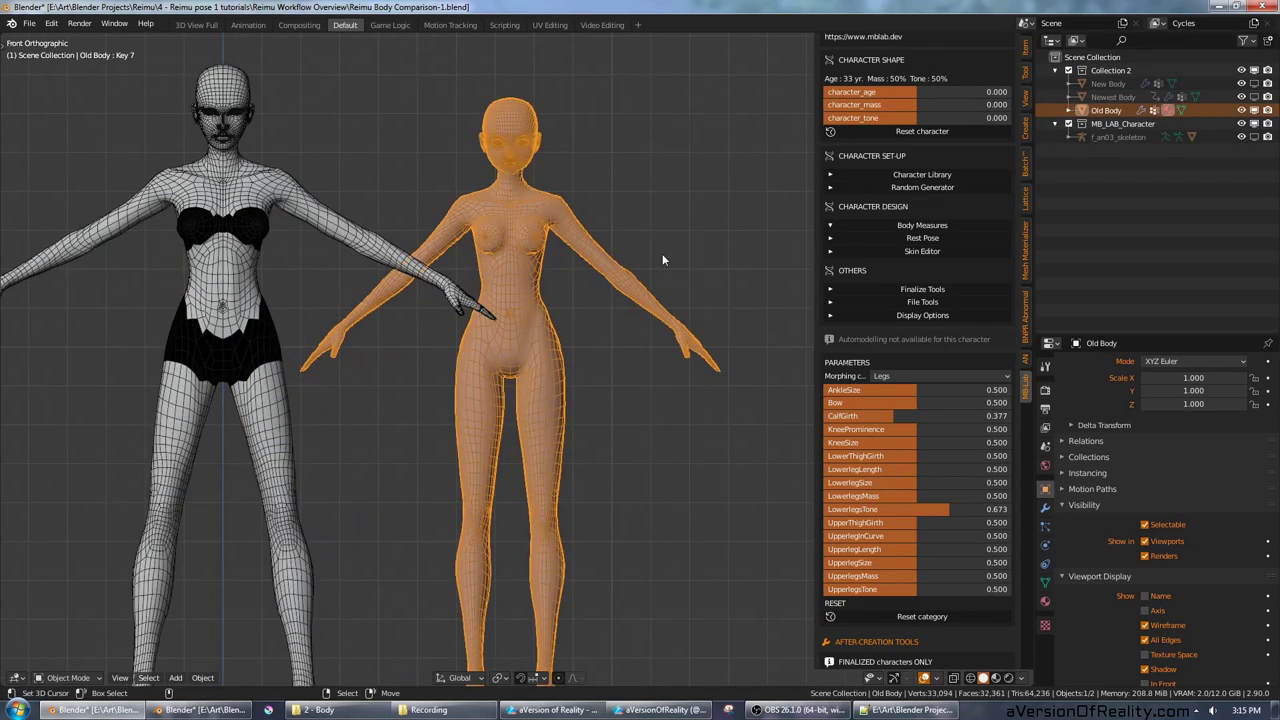
Step: Examine the Old Body's head and face topology up close and compare its proportions with the base body
{"action": "middle_click_drag", "start_coordinate": [678, 155], "coordinate": [673, 378], "text": "shift"}
{"action": "scroll", "coordinate": [673, 378], "scroll_direction": "up", "scroll_amount": 4}
{"action": "scroll", "coordinate": [673, 383], "scroll_direction": "up", "scroll_amount": 2}
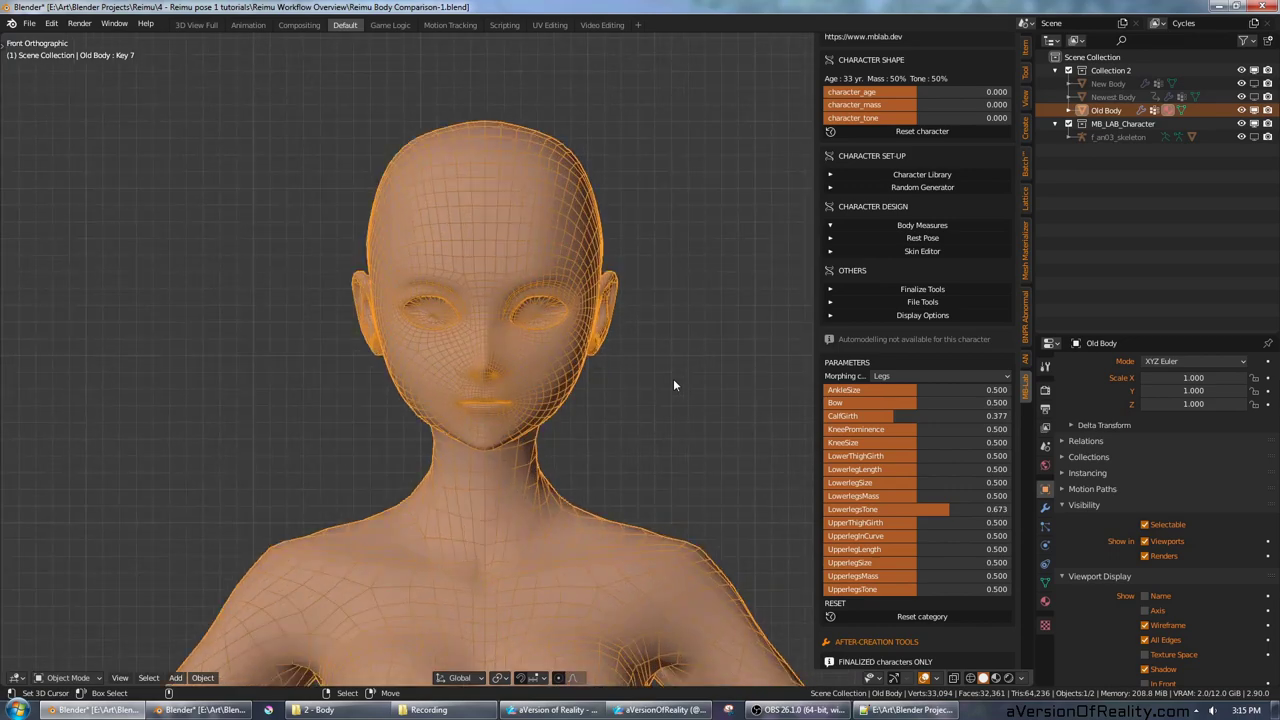
{"action": "scroll", "coordinate": [558, 254], "scroll_direction": "up", "scroll_amount": 1}
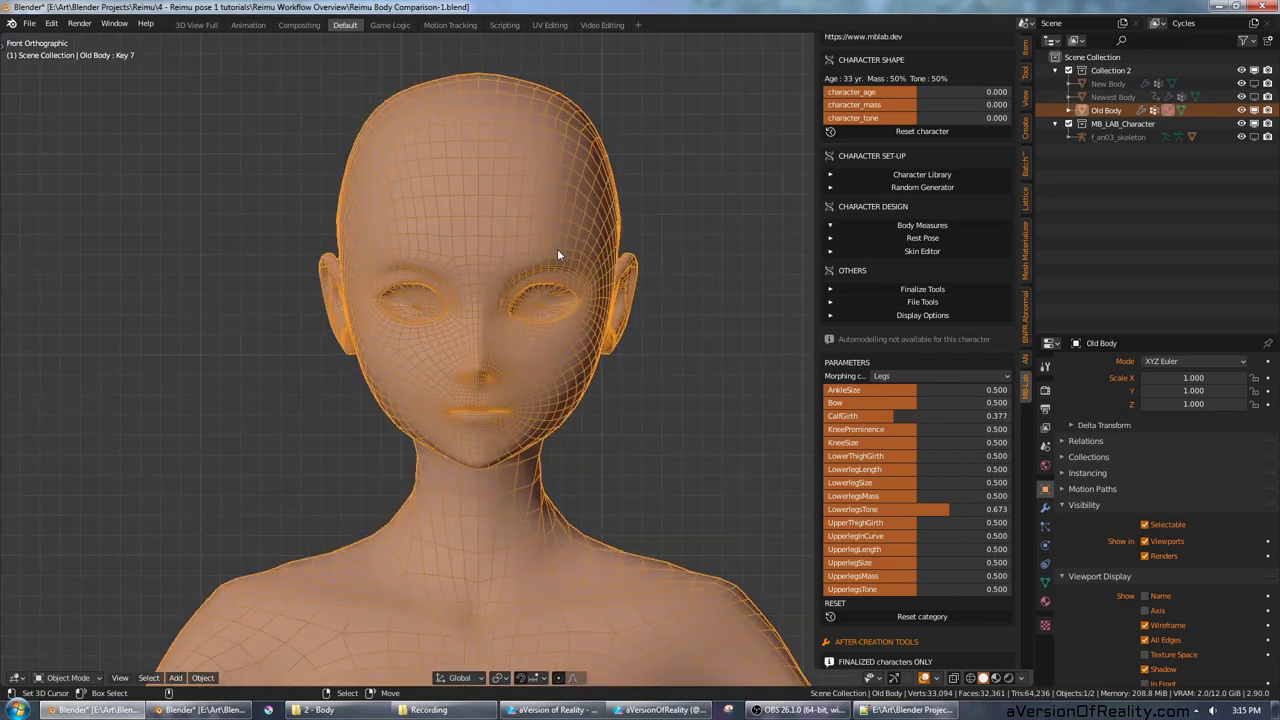
{"action": "scroll", "coordinate": [554, 246], "scroll_direction": "down", "scroll_amount": 7}
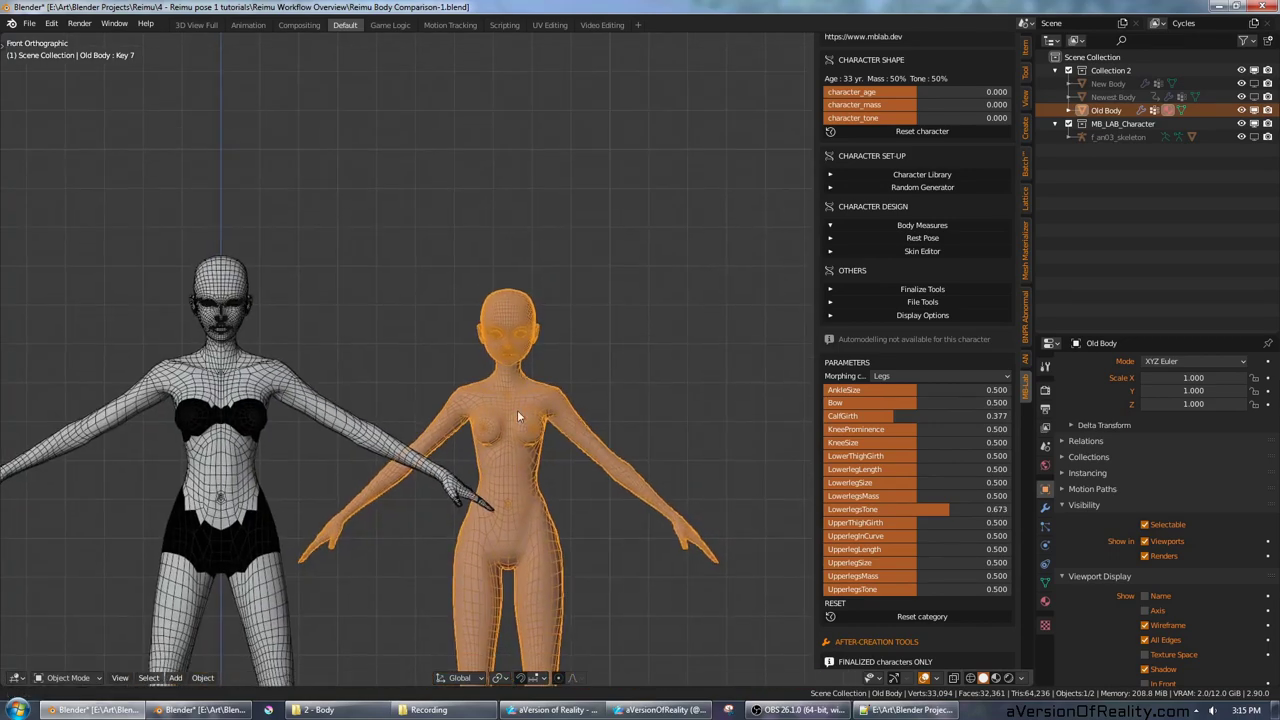
{"action": "scroll", "coordinate": [528, 371], "scroll_direction": "up", "scroll_amount": 2}
{"action": "scroll", "coordinate": [531, 457], "scroll_direction": "up", "scroll_amount": 5}
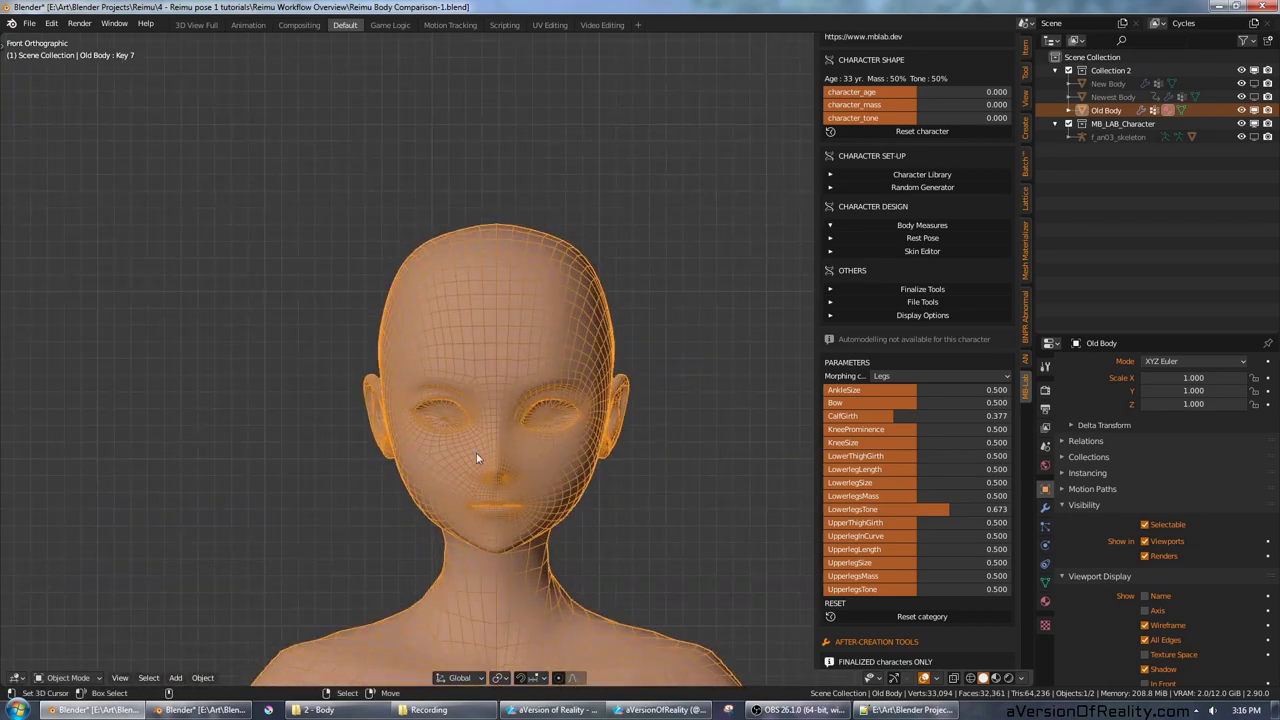
{"action": "scroll", "coordinate": [542, 371], "scroll_direction": "up", "scroll_amount": 3}
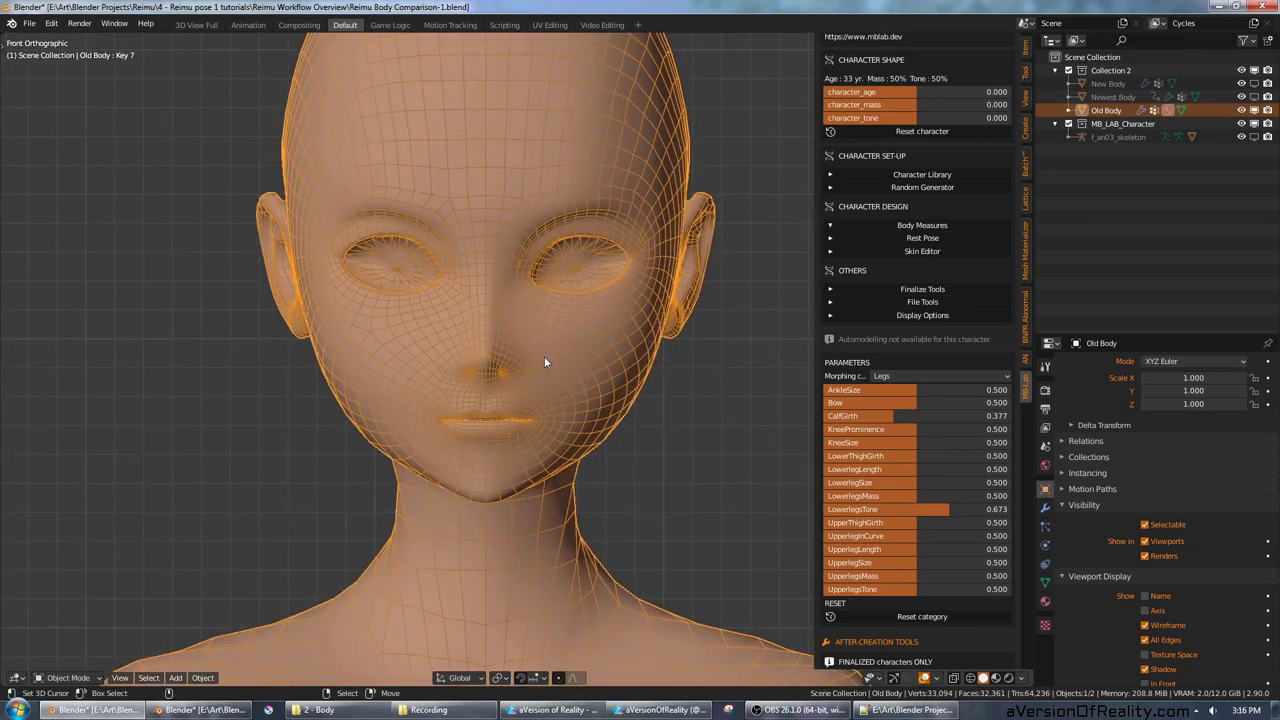
{"action": "scroll", "coordinate": [544, 356], "scroll_direction": "down", "scroll_amount": 9}
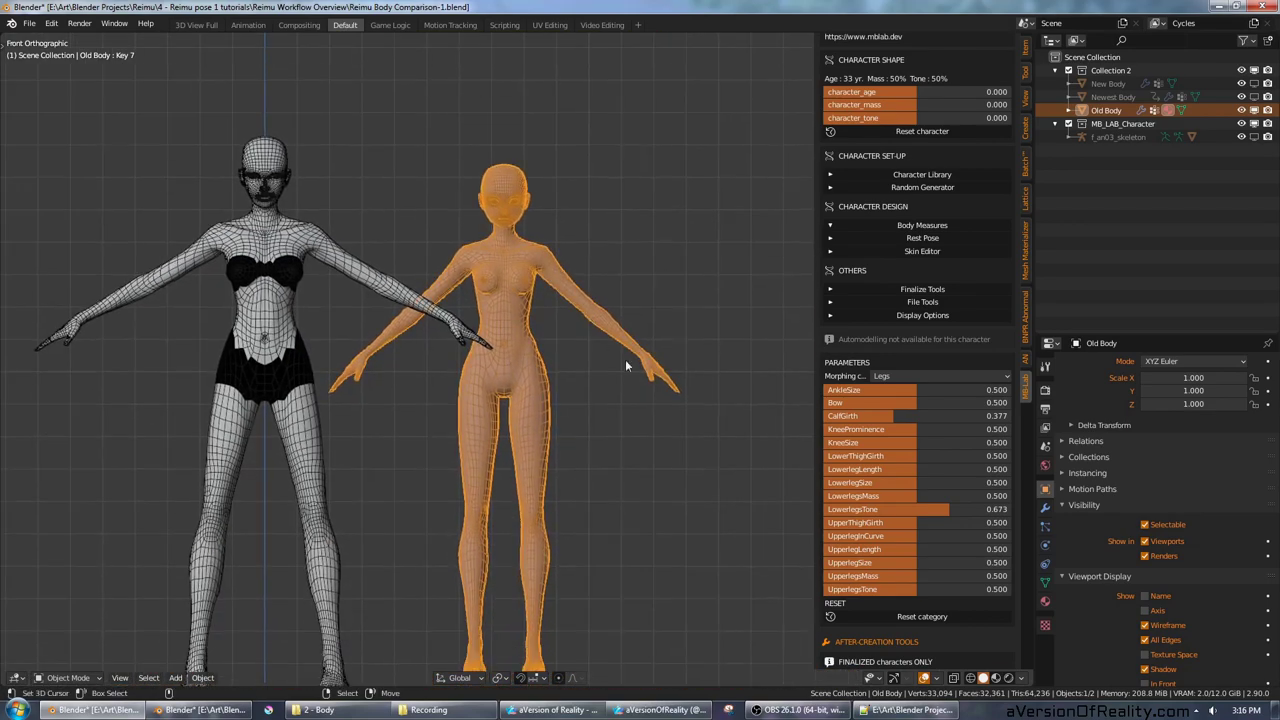
{"action": "key", "text": "KP_Decimal"}
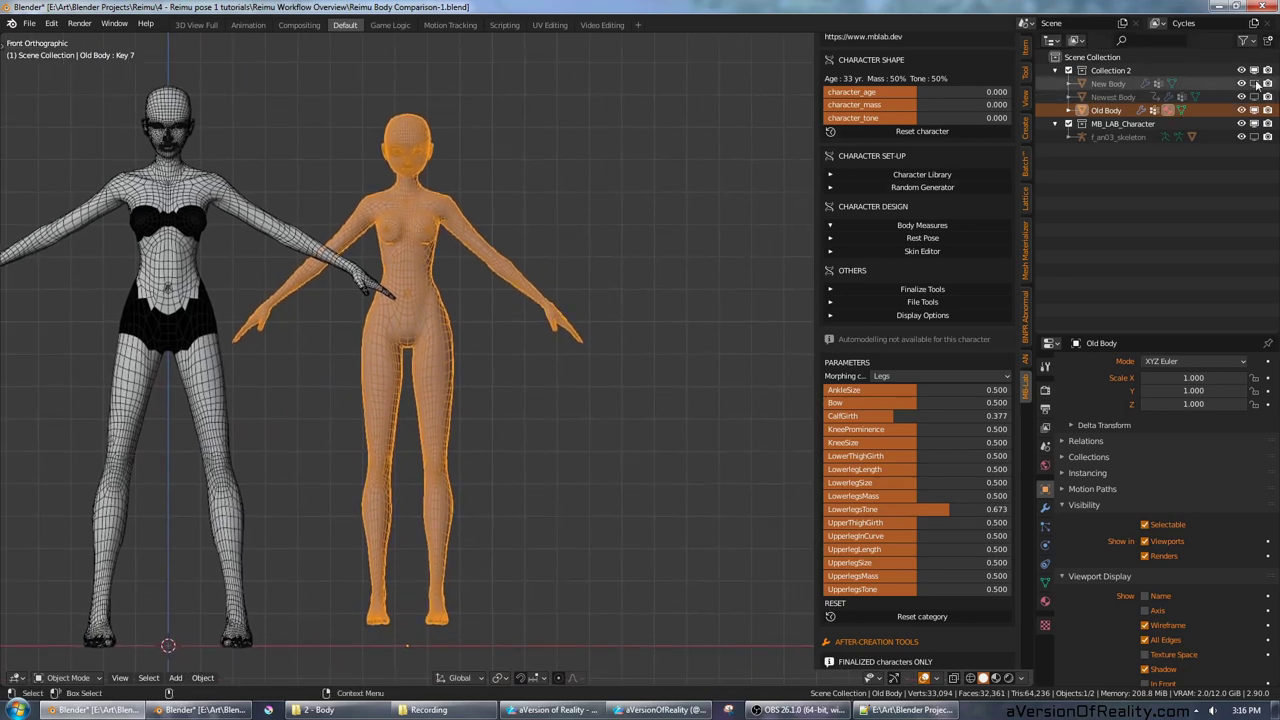
Step: Show the New Body object in the viewport, select it, and compare its head and torso with the Old Body
{"action": "left_click", "coordinate": [1255, 84]}
{"action": "left_click", "coordinate": [526, 248]}
{"action": "scroll", "coordinate": [512, 380], "scroll_direction": "up", "scroll_amount": 2}
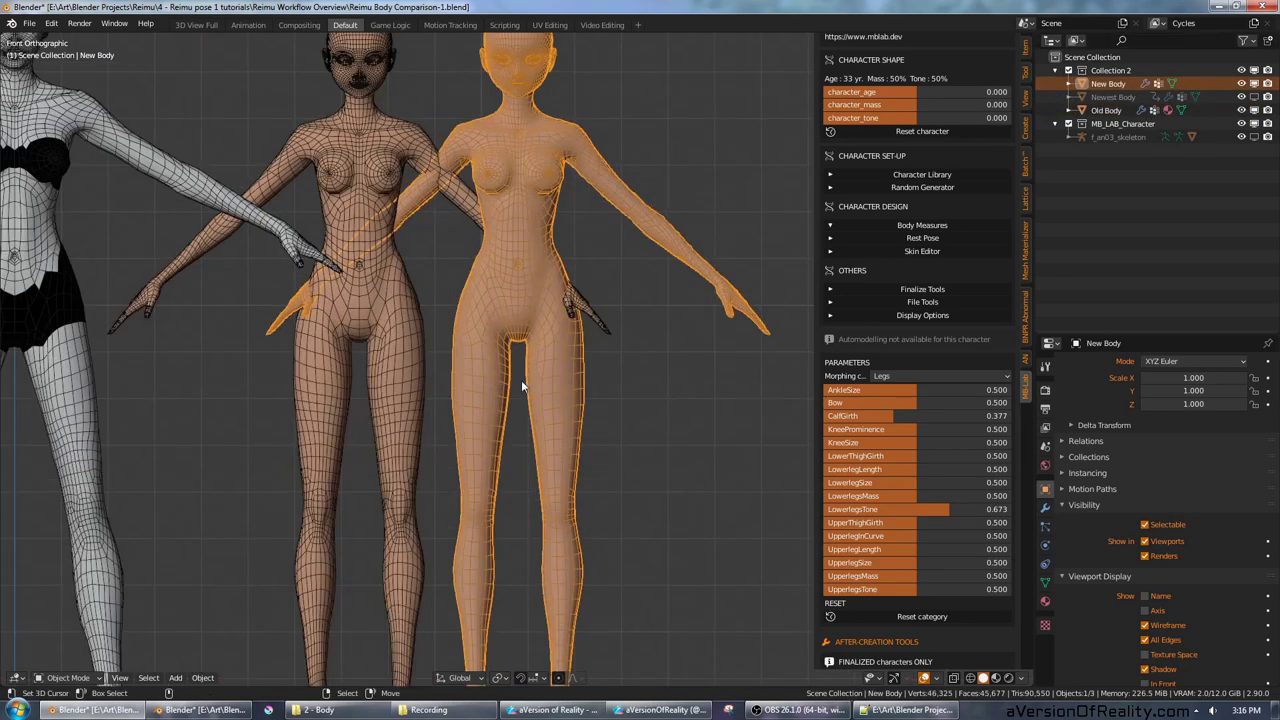
{"action": "scroll", "coordinate": [546, 287], "scroll_direction": "up", "scroll_amount": 4}
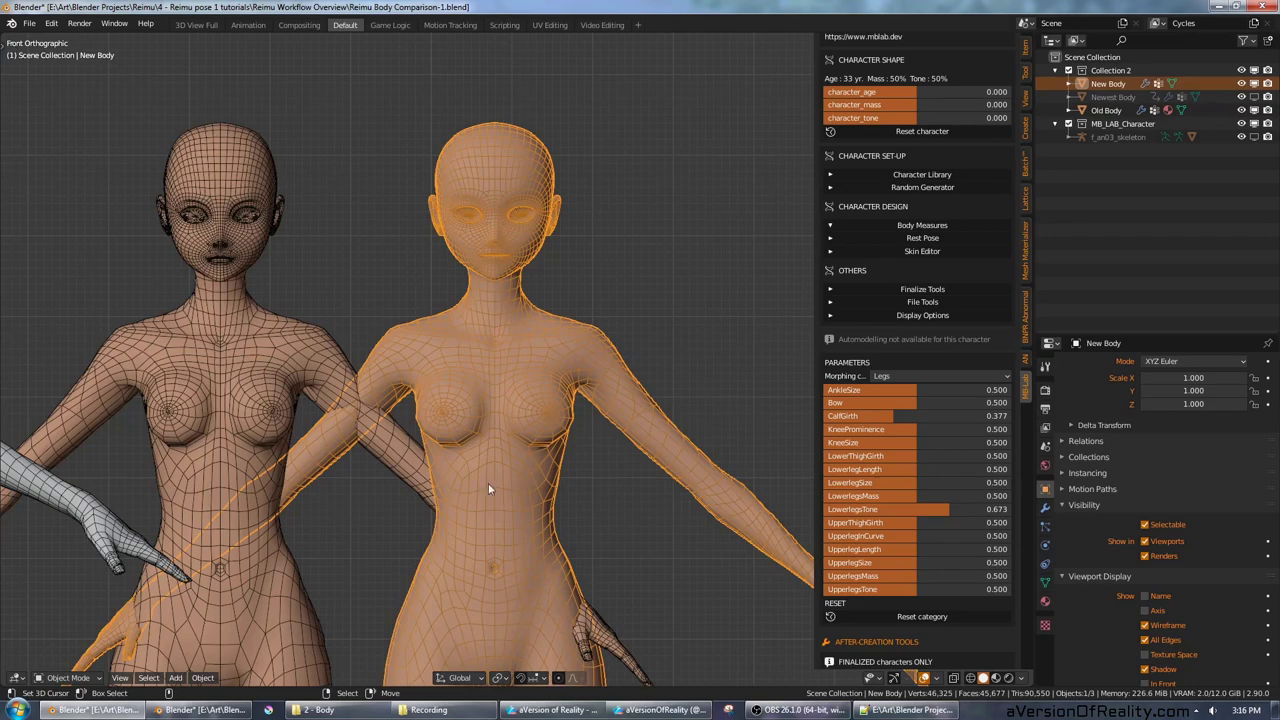
{"action": "scroll", "coordinate": [488, 483], "scroll_direction": "down", "scroll_amount": 3}
{"action": "scroll", "coordinate": [470, 413], "scroll_direction": "up", "scroll_amount": 2}
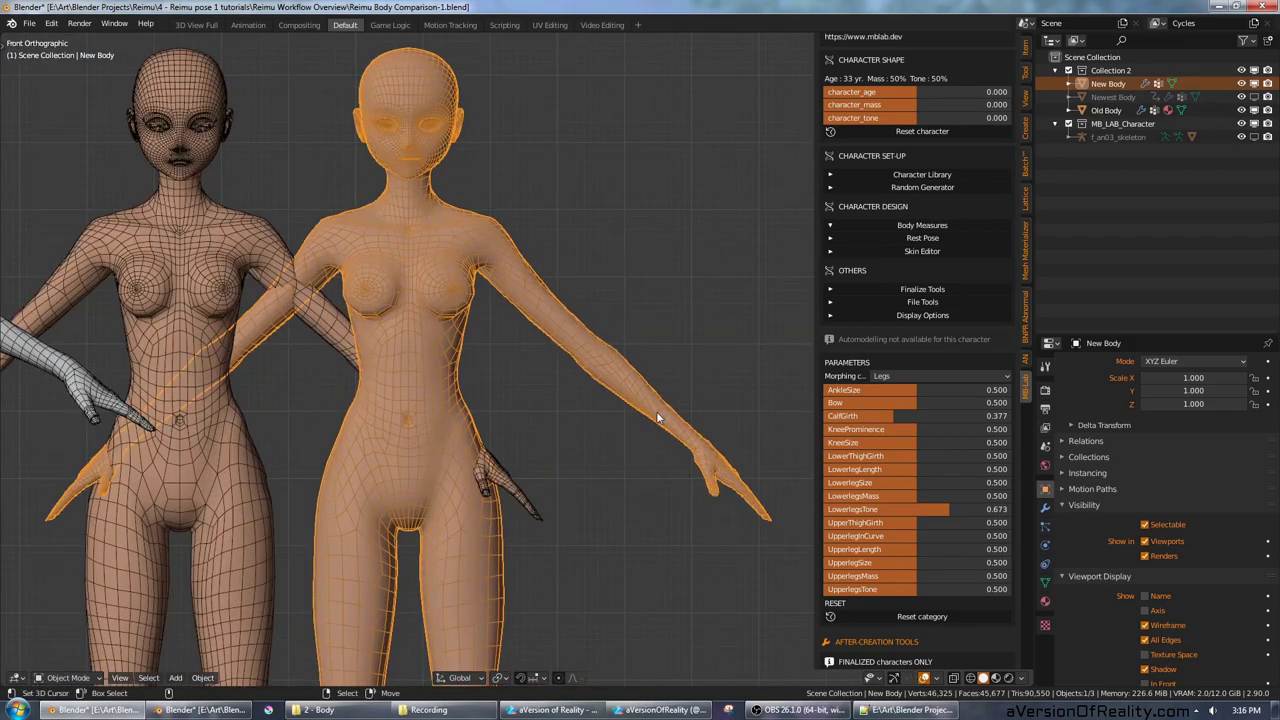
Step: Show the Newest Body object in the viewport and select it to compare all four bodies side by side
{"action": "left_click", "coordinate": [1254, 98]}
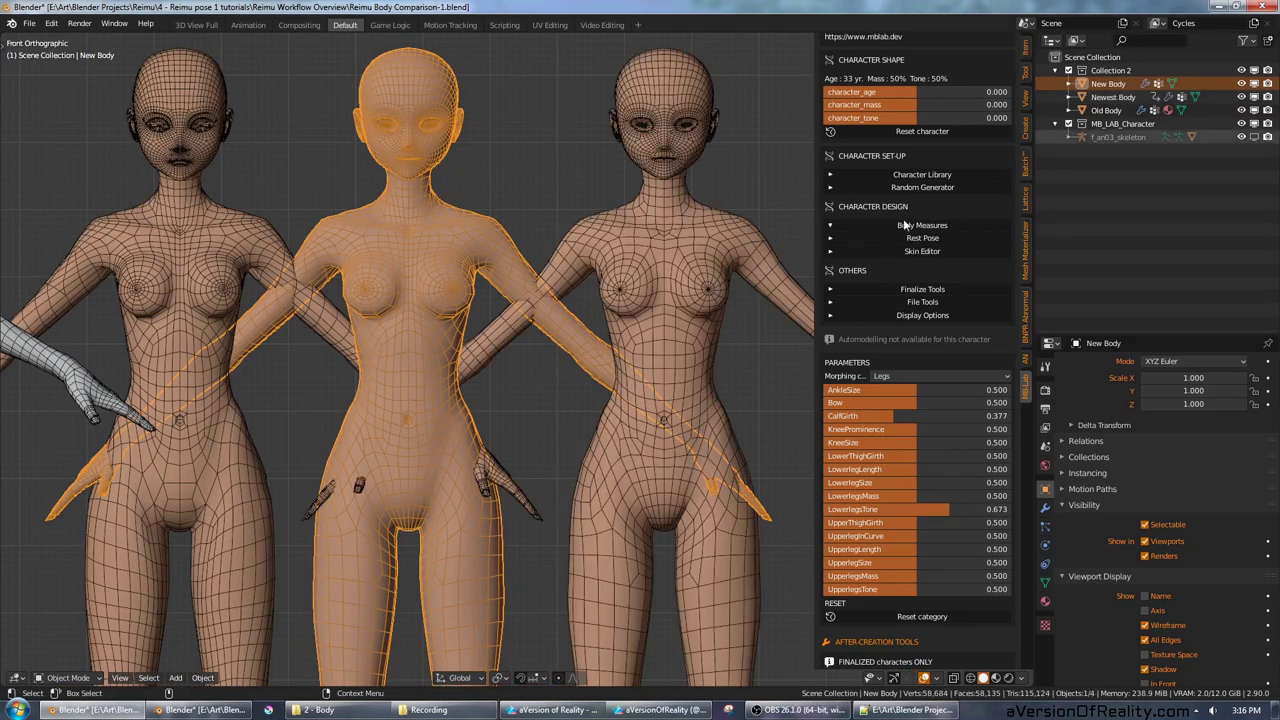
{"action": "right_click", "coordinate": [728, 283]}
{"action": "middle_click_drag", "start_coordinate": [728, 283], "coordinate": [523, 263], "text": "shift"}
{"action": "scroll", "coordinate": [524, 264], "scroll_direction": "down", "scroll_amount": 2}
{"action": "scroll", "coordinate": [524, 265], "scroll_direction": "down", "scroll_amount": 4}
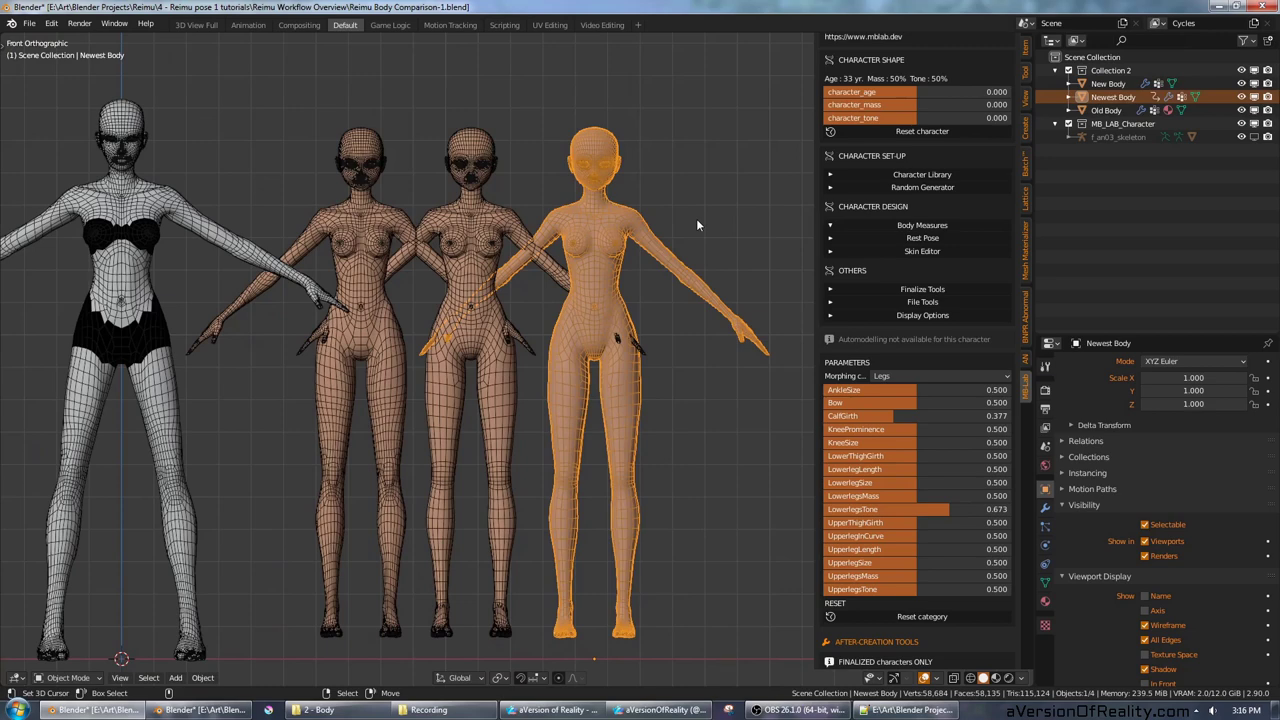
{"action": "middle_click_drag", "start_coordinate": [697, 220], "coordinate": [730, 207], "text": "shift"}
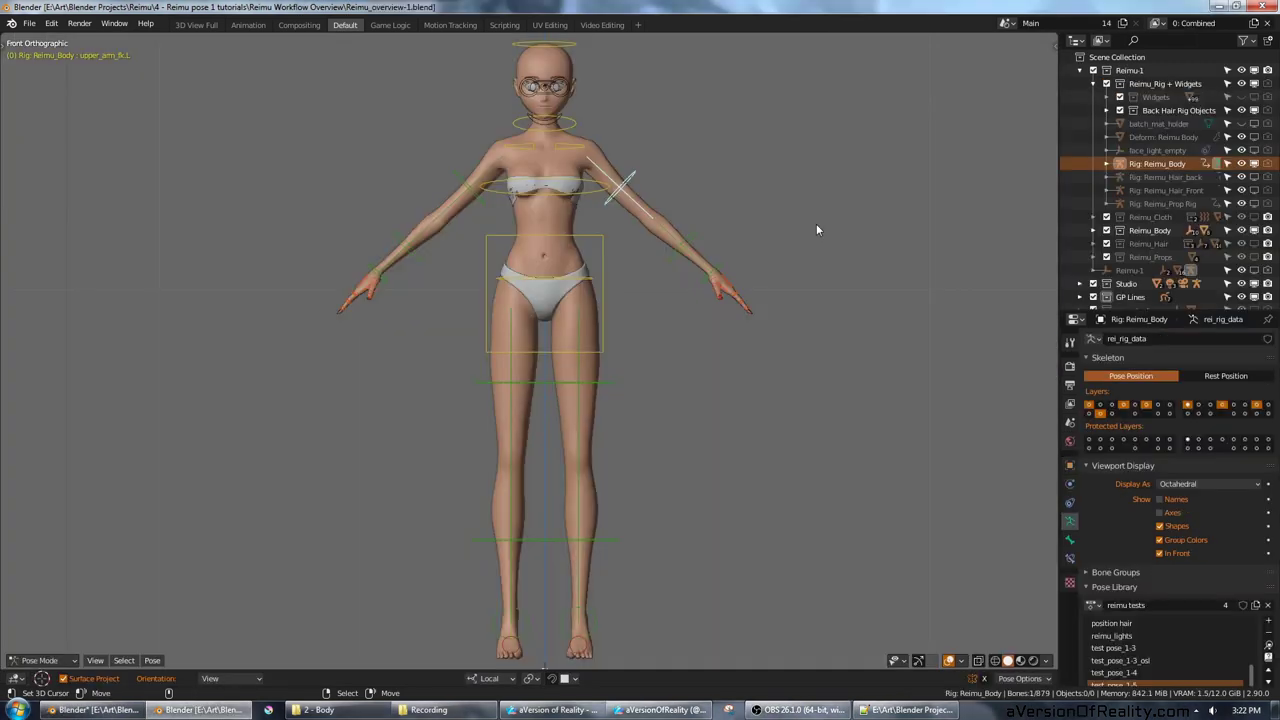
Step: Test-rotate the left upper arm control outward, and swing the left thigh control forward in the side view
{"action": "key", "text": "r"}
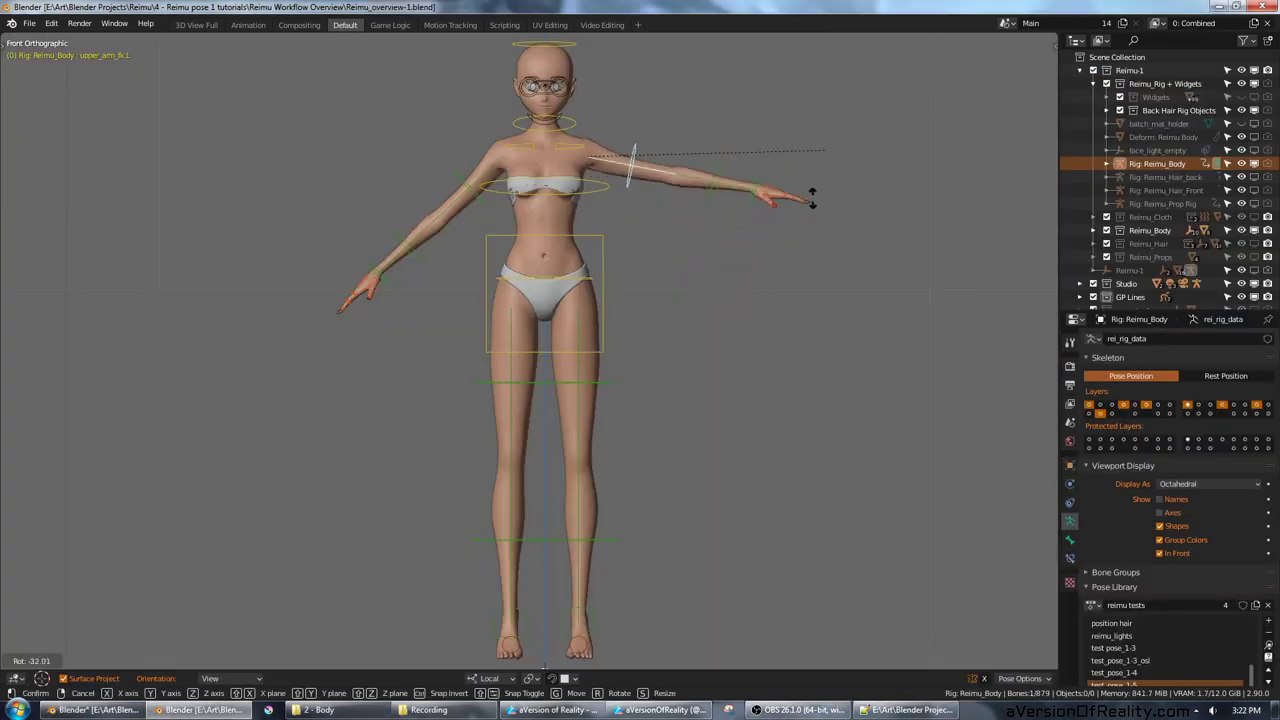
{"action": "right_click", "coordinate": [716, 341]}
{"action": "left_click", "coordinate": [615, 385]}
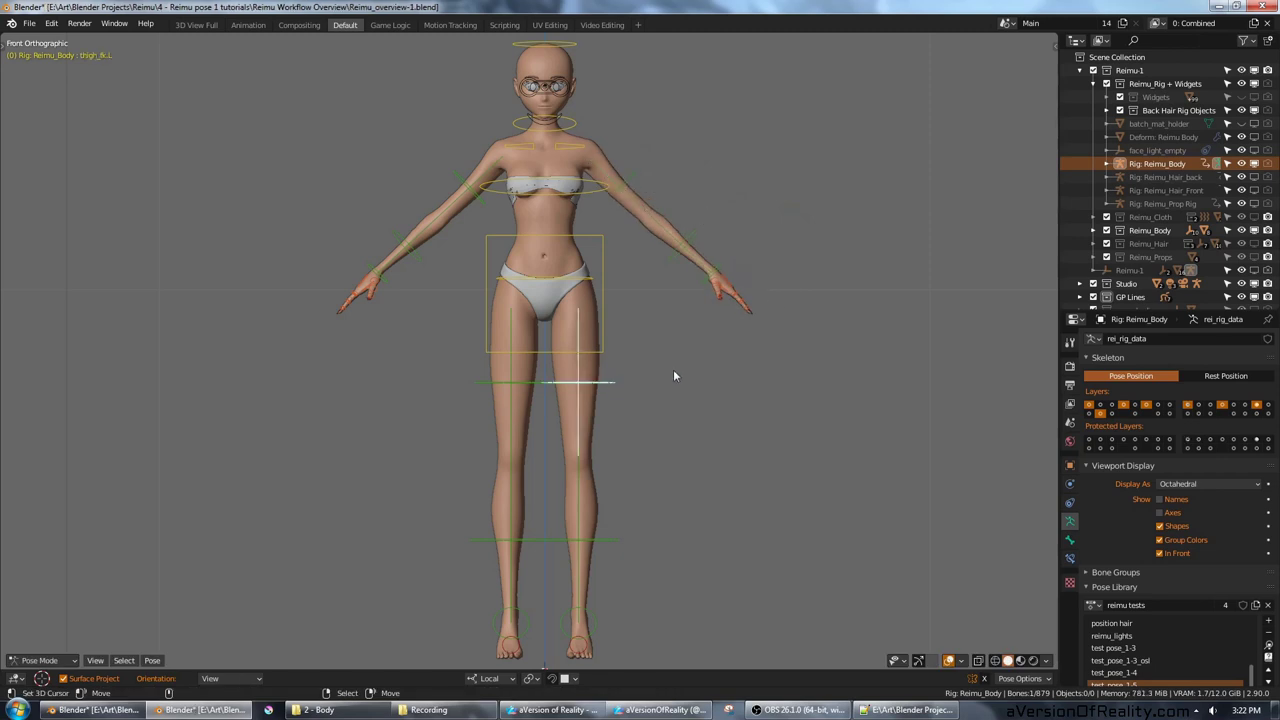
{"action": "key", "text": "KP_3"}
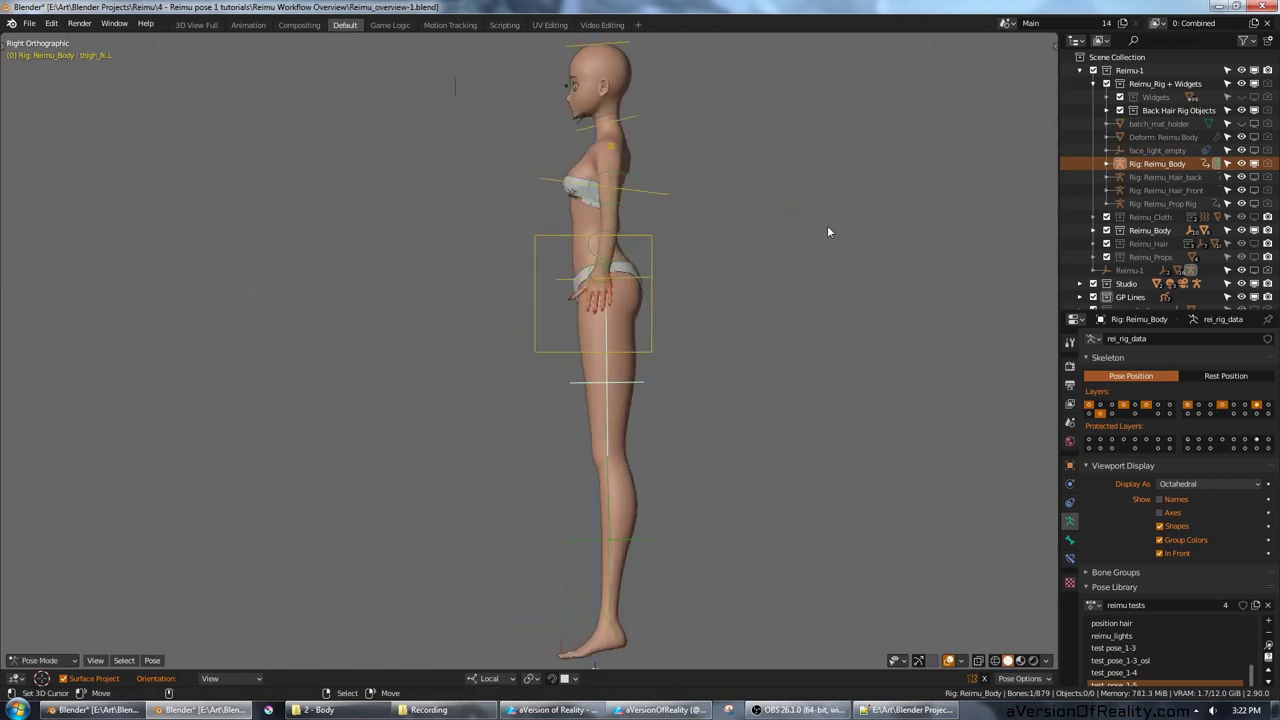
{"action": "key", "text": "r"}
{"action": "left_click", "coordinate": [763, 405]}
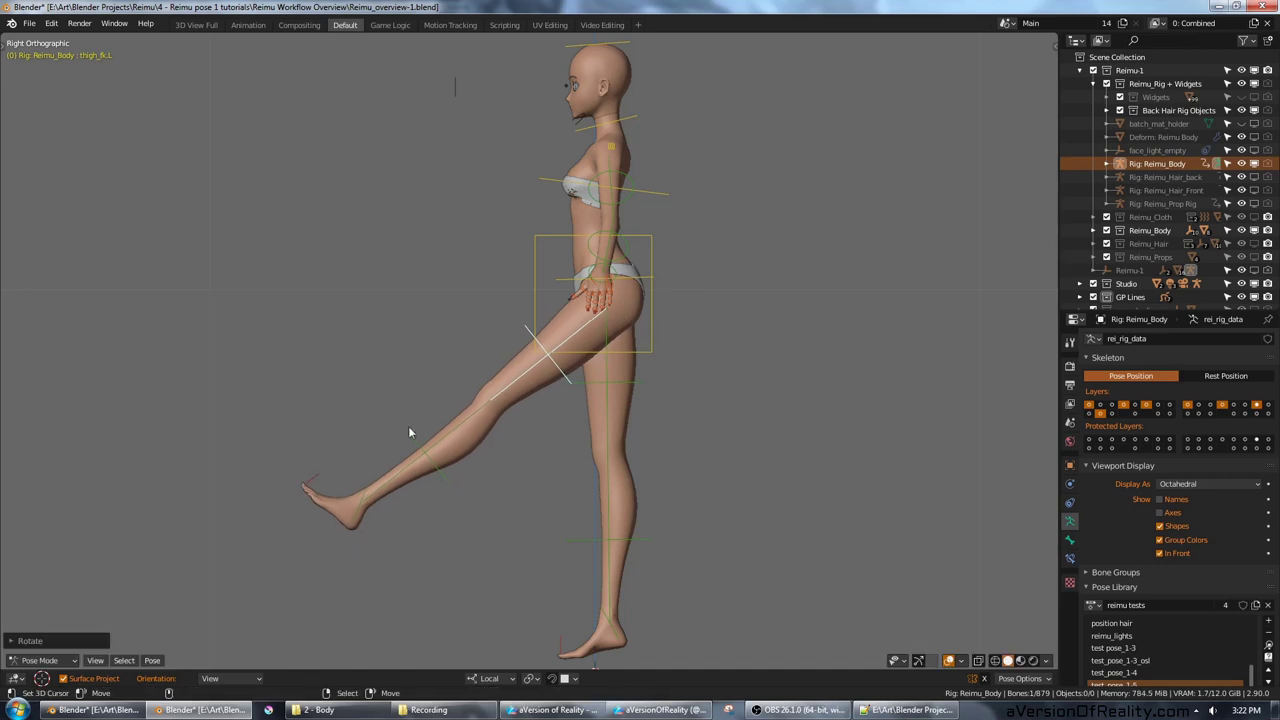
Step: Bend the raised left leg at the knee by rotating its shin control backward
{"action": "left_click", "coordinate": [410, 428]}
{"action": "key", "text": "r"}
{"action": "left_click", "coordinate": [340, 440]}
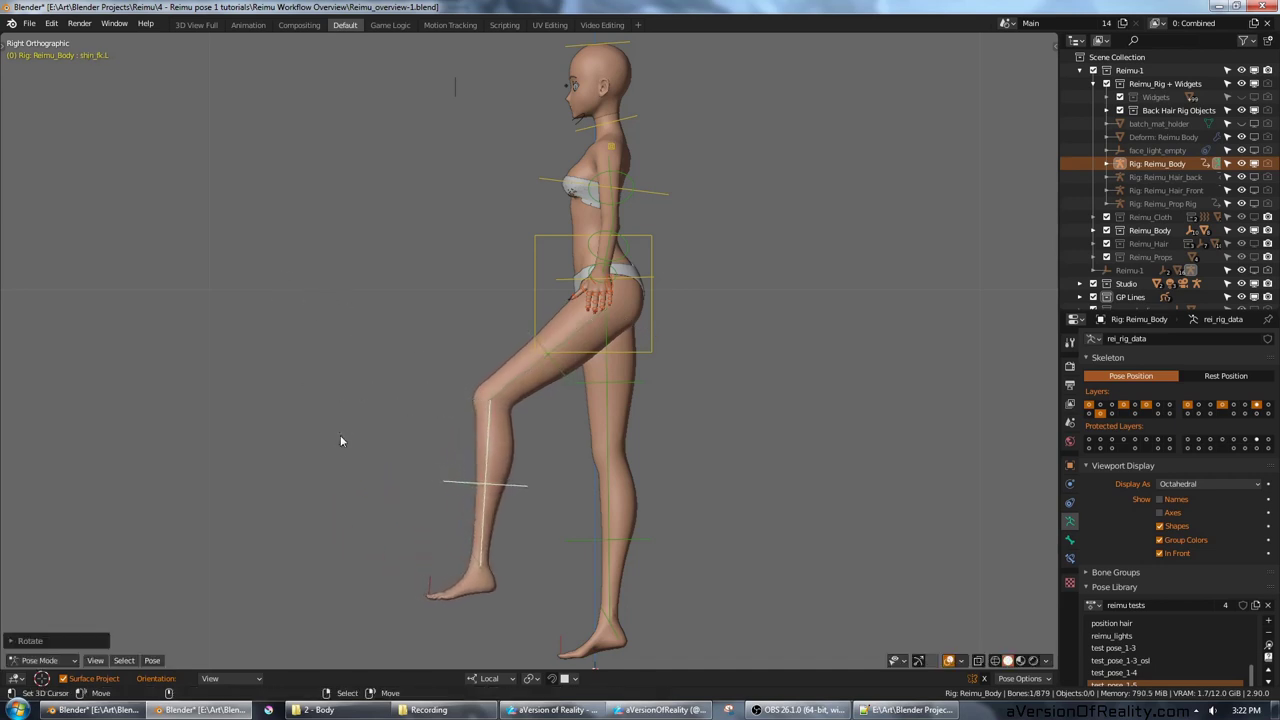
{"action": "key", "text": "ctrl+s"}
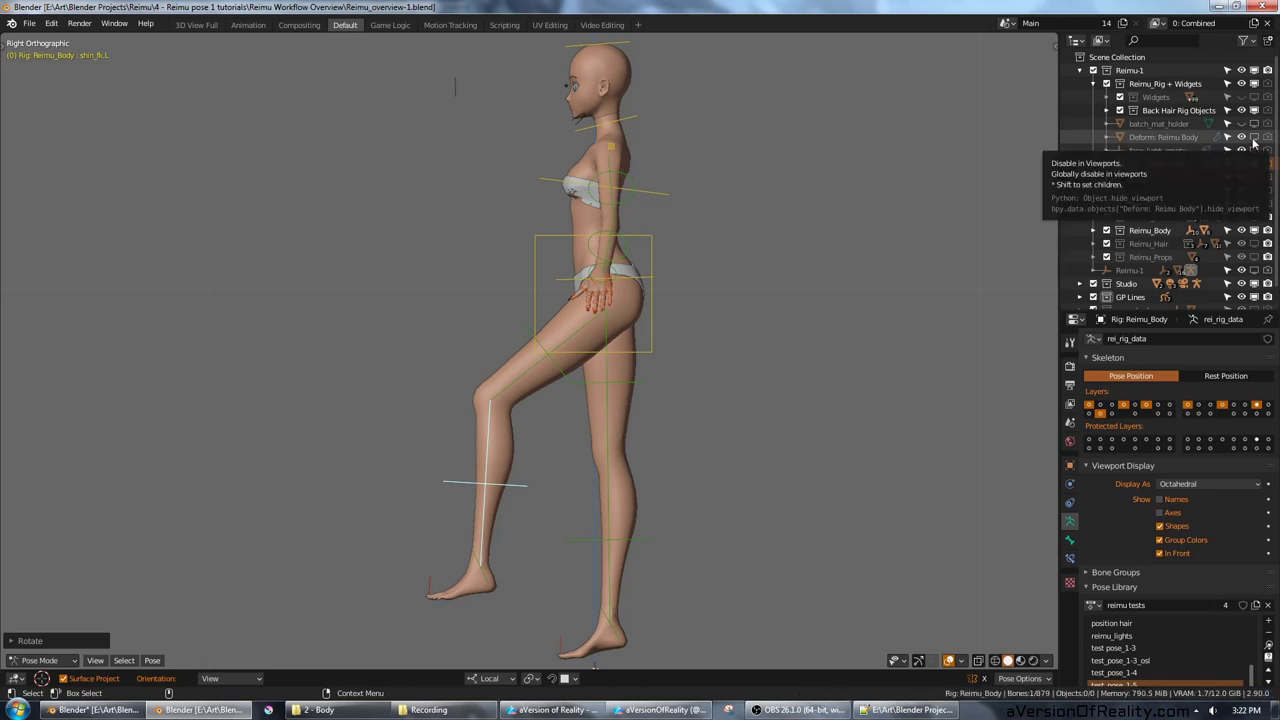
Step: Show the Deform: Reimu Body cage in the viewport and rotate the left shin control slightly to test it
{"action": "left_click", "coordinate": [1254, 139]}
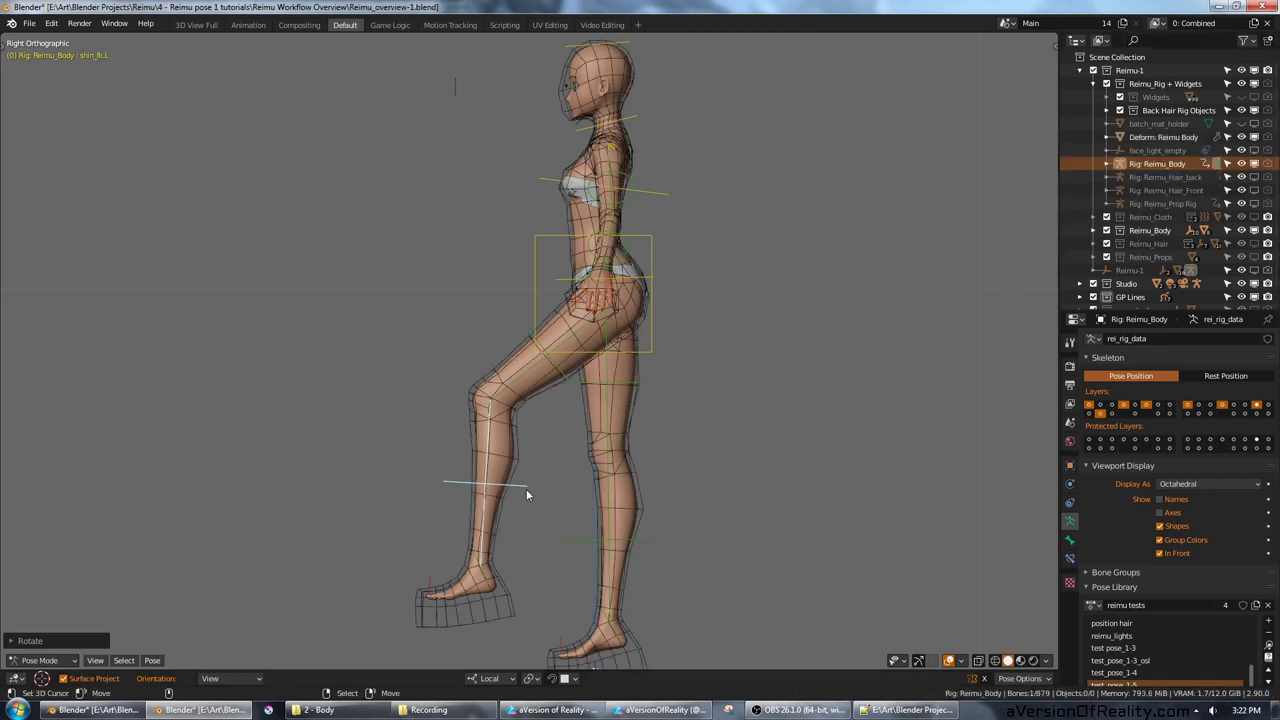
{"action": "key", "text": "r"}
{"action": "left_click", "coordinate": [671, 464]}
{"action": "middle_click_drag", "start_coordinate": [663, 469], "coordinate": [659, 442], "text": "shift"}
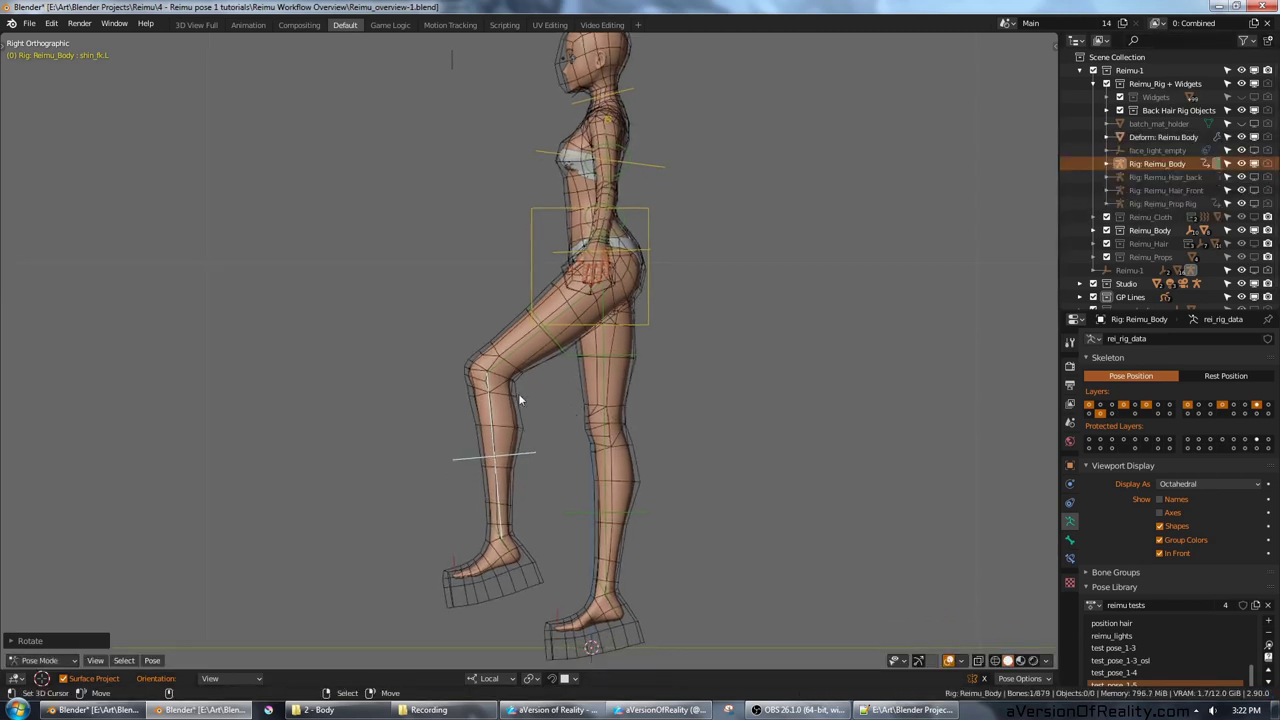
Step: Select the Body mesh and display its modifier stack
{"action": "left_click", "coordinate": [538, 356]}
{"action": "left_click", "coordinate": [1070, 485]}
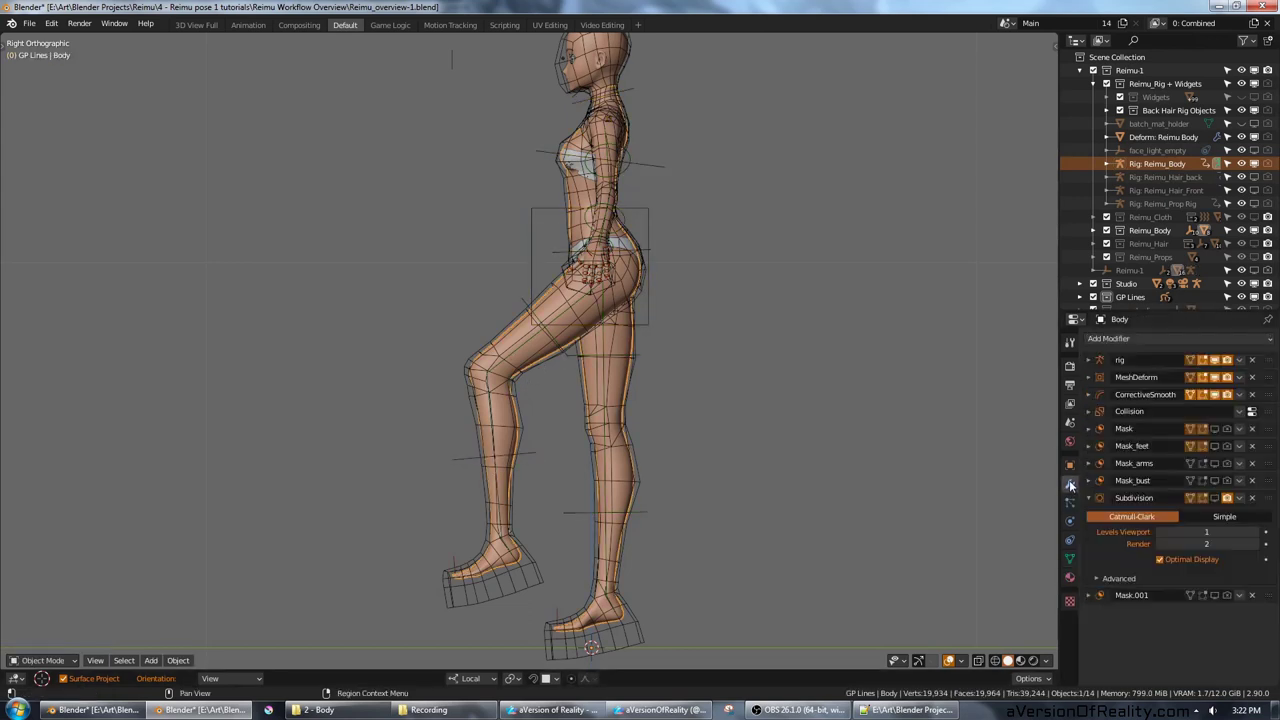
Step: Clear the rotation of the left shin and left thigh controls in the front view
{"action": "left_click", "coordinate": [529, 454]}
{"action": "key", "text": "KP_1"}
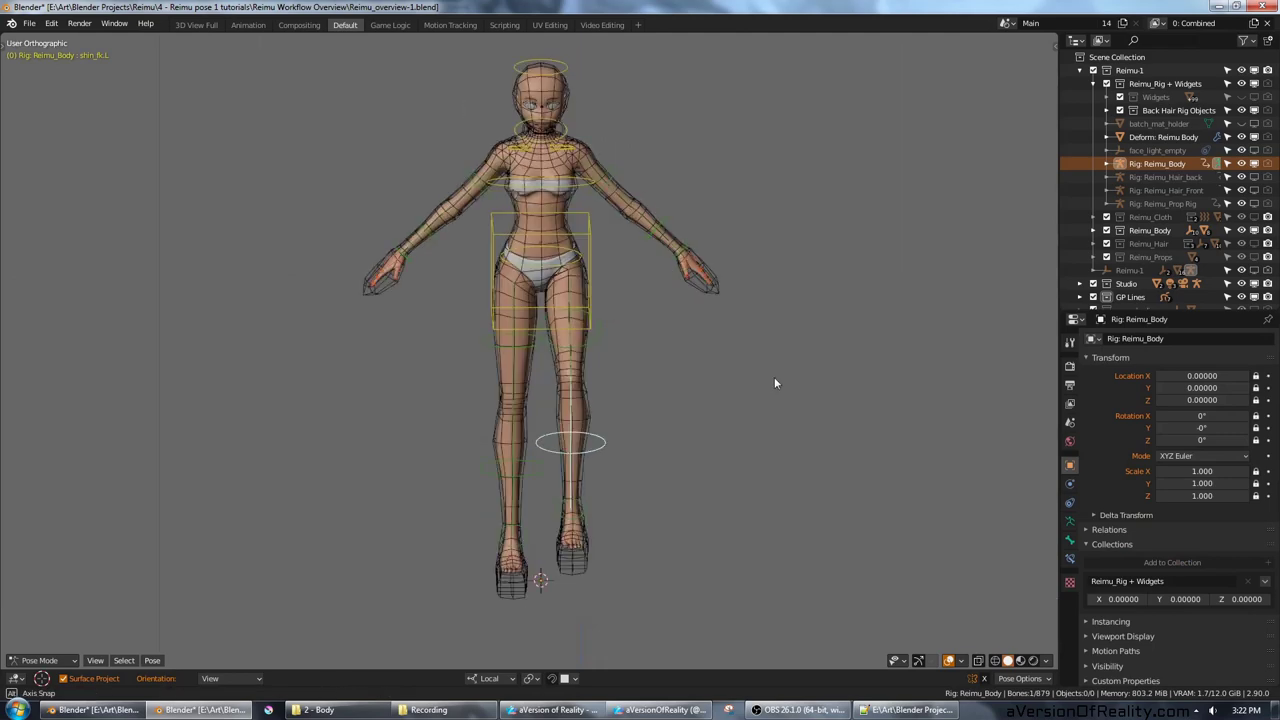
{"action": "key", "text": "alt+r"}
{"action": "right_click", "coordinate": [603, 326]}
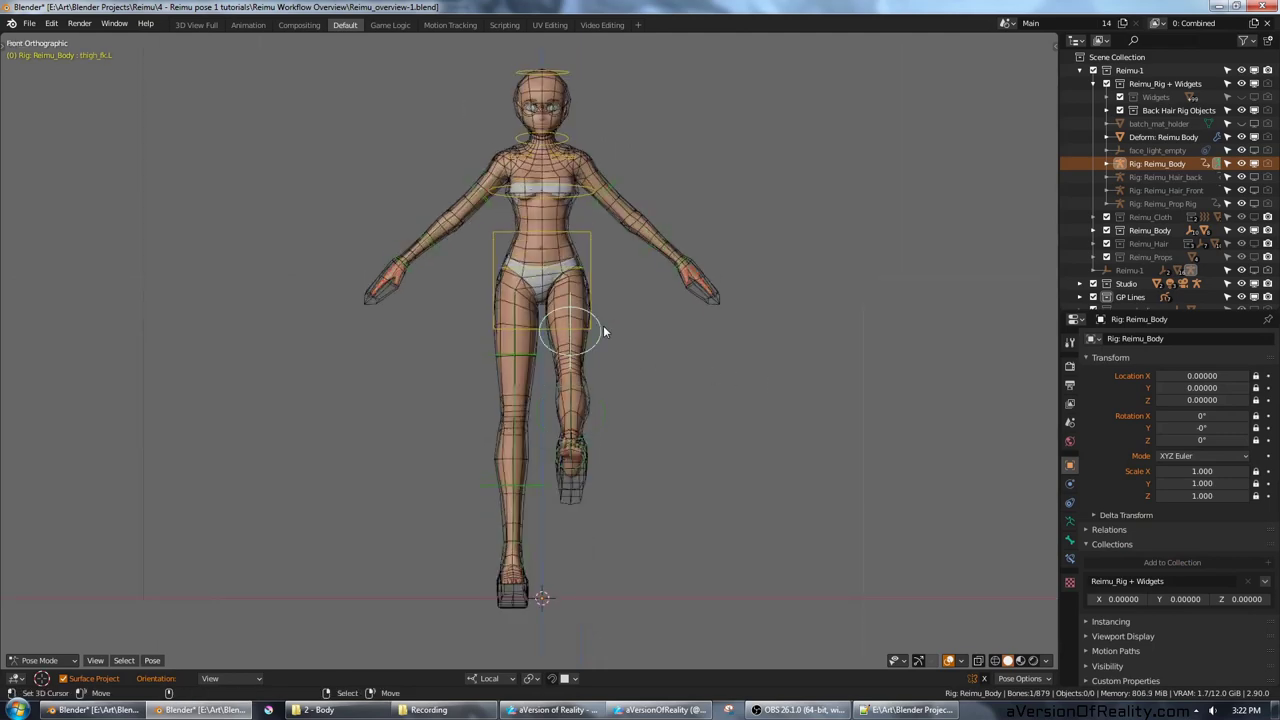
{"action": "key", "text": "alt+r"}
Step: Swing the left thigh control about 38 degrees outward to test the hip deformation, and clear its rotation
{"action": "key", "text": "r"}
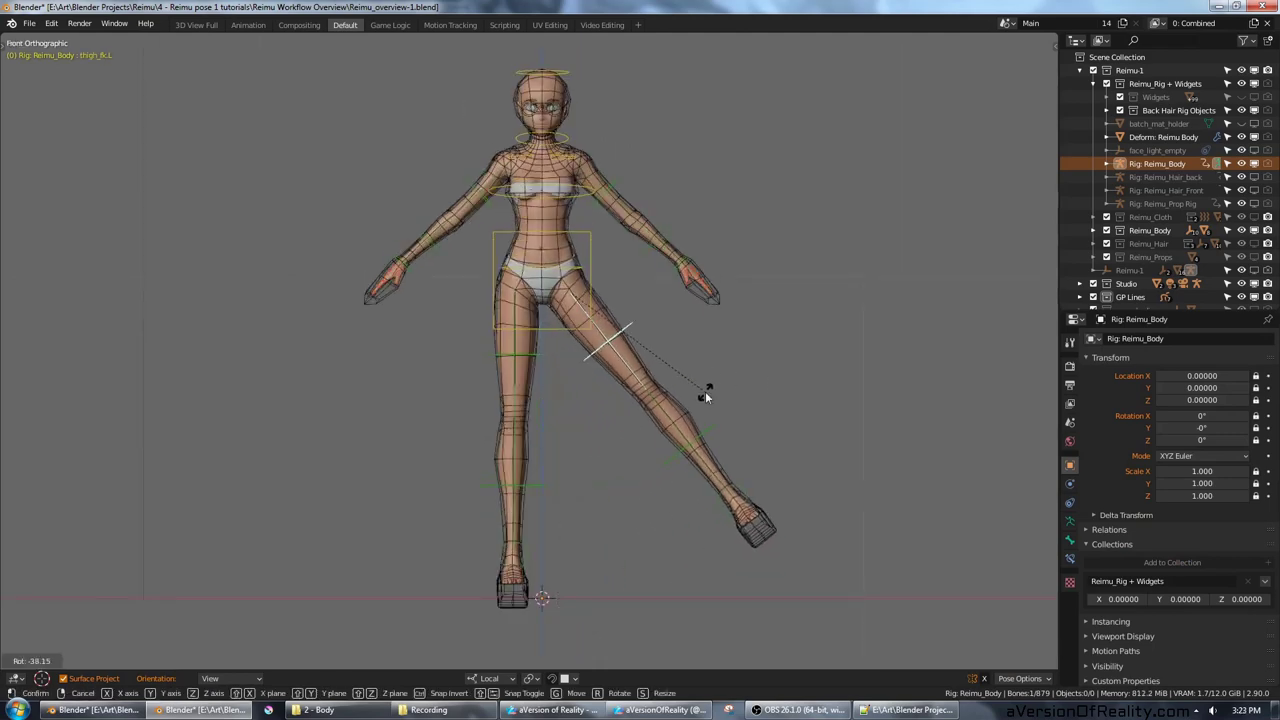
{"action": "left_click", "coordinate": [704, 391]}
{"action": "scroll", "coordinate": [722, 392], "scroll_direction": "up", "scroll_amount": 1, "text": "shift"}
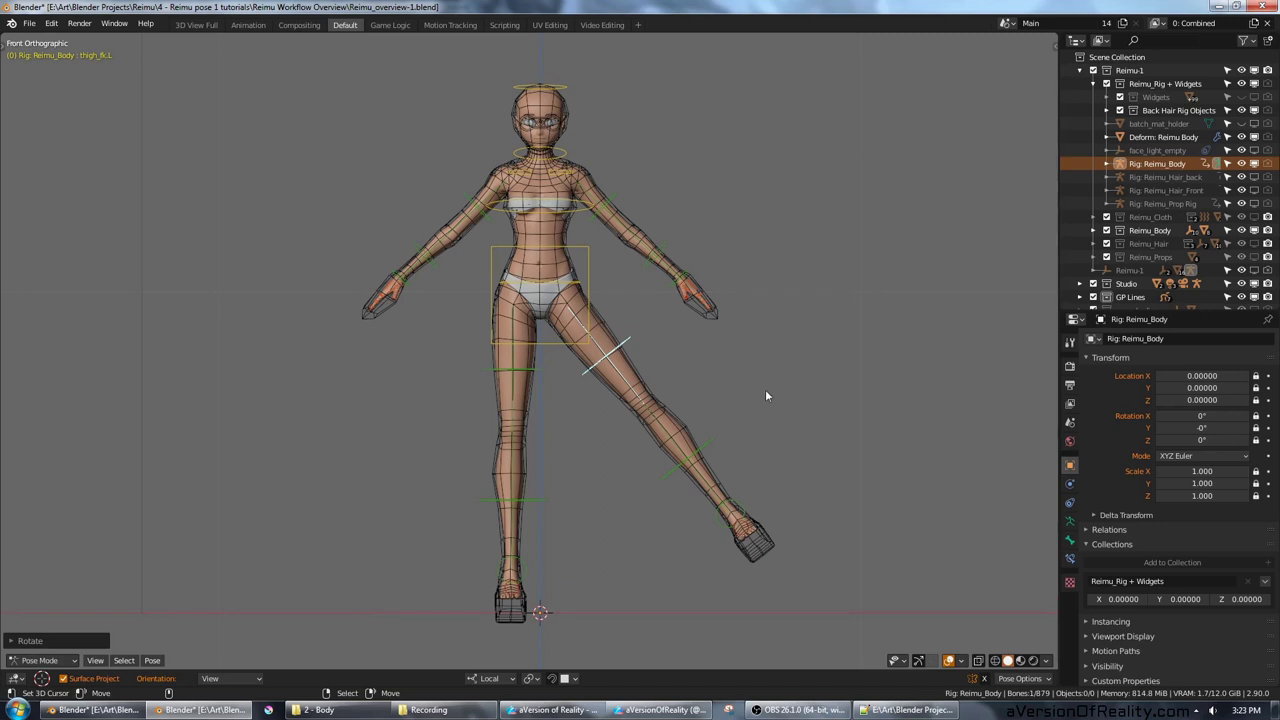
{"action": "key", "text": "alt+r"}
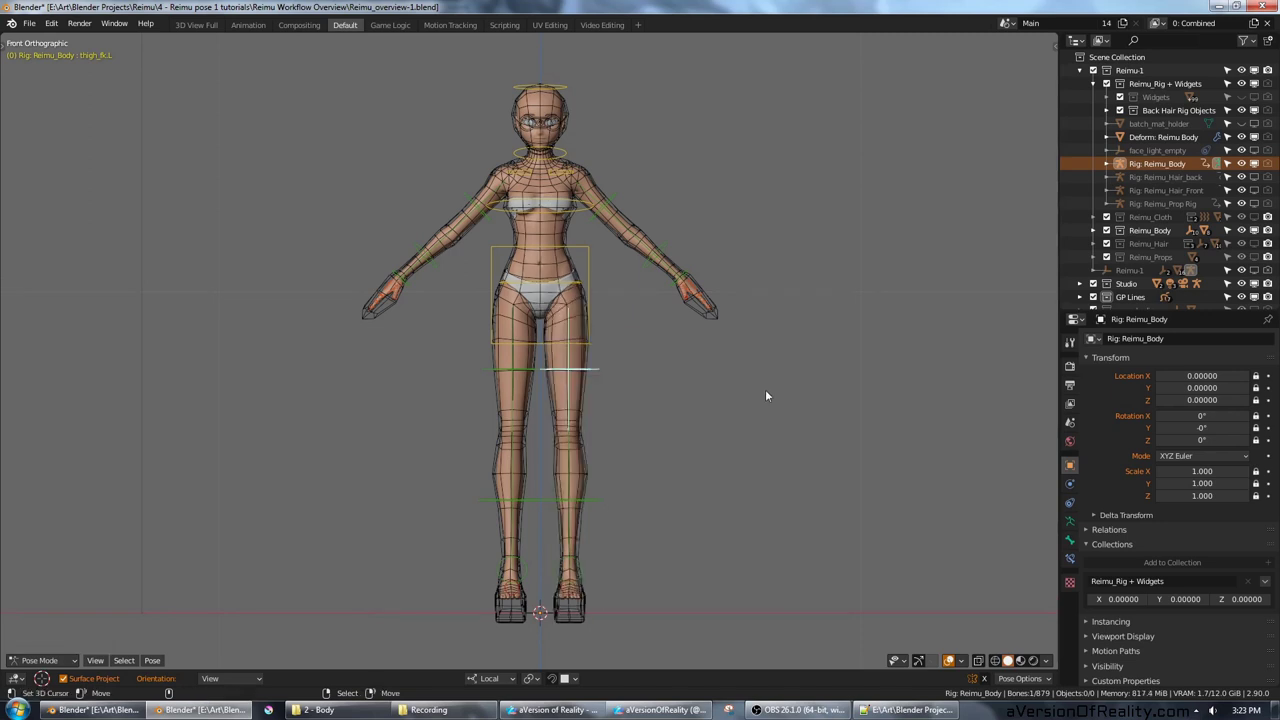
Step: Additionally show the rig's corrective bone layer and rotate the left thigh control forward in the side view
{"action": "left_click", "coordinate": [1069, 520]}
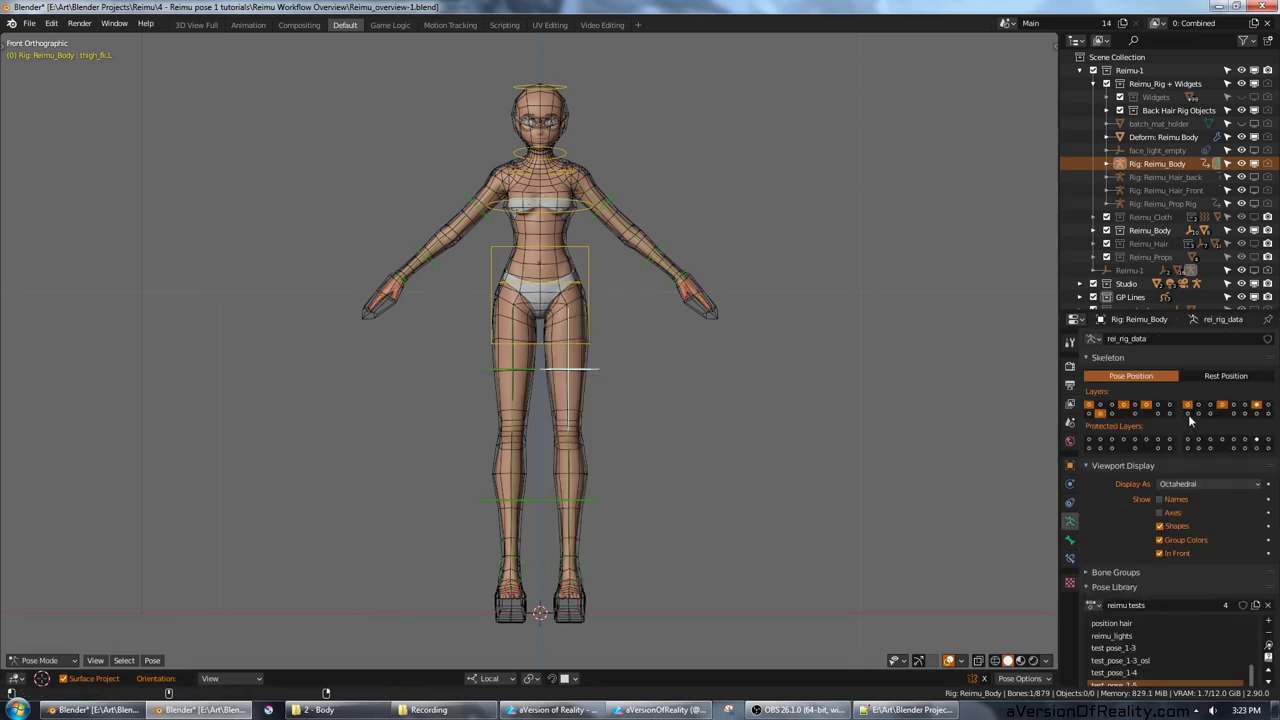
{"action": "left_click", "coordinate": [1188, 412], "text": "shift"}
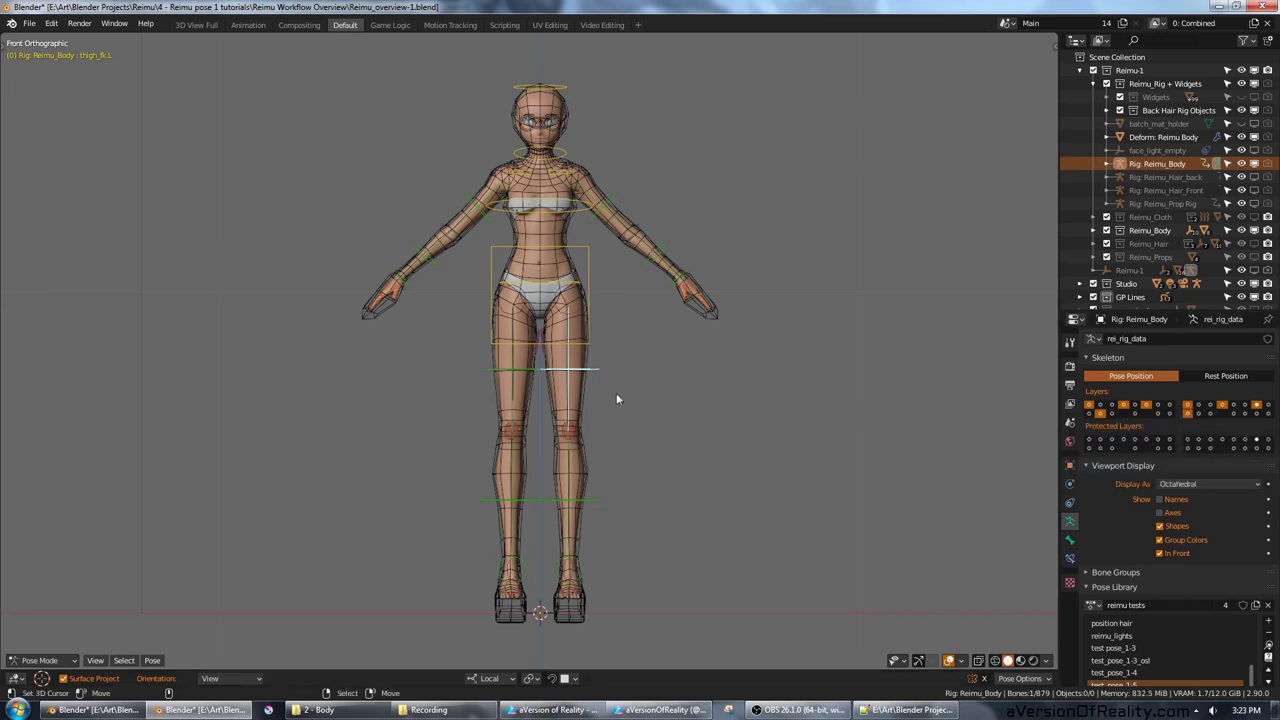
{"action": "key", "text": "KP_3"}
{"action": "scroll", "coordinate": [616, 393], "scroll_direction": "up", "scroll_amount": 4}
{"action": "key", "text": "r"}
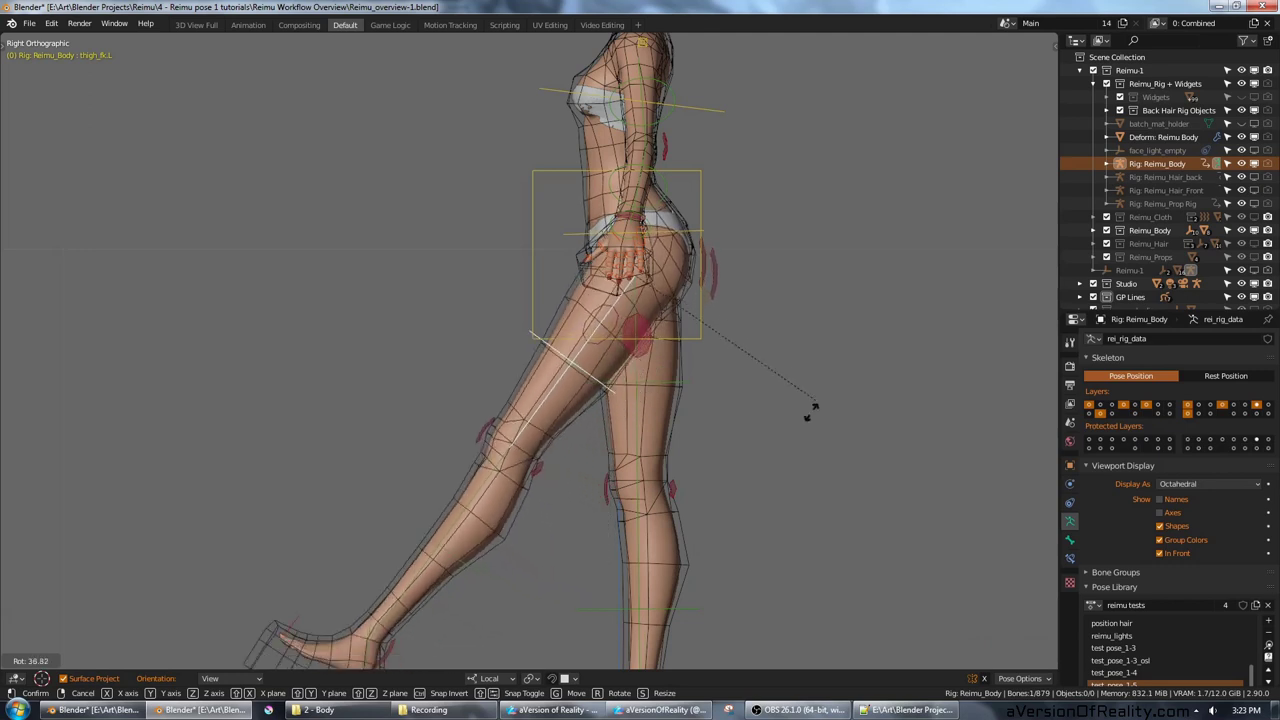
{"action": "left_click", "coordinate": [791, 457]}
Step: Rotate the left shin control backward to bend the knee with the corrective bones visible
{"action": "scroll", "coordinate": [729, 369], "scroll_direction": "up", "scroll_amount": 4}
{"action": "left_click", "coordinate": [332, 329]}
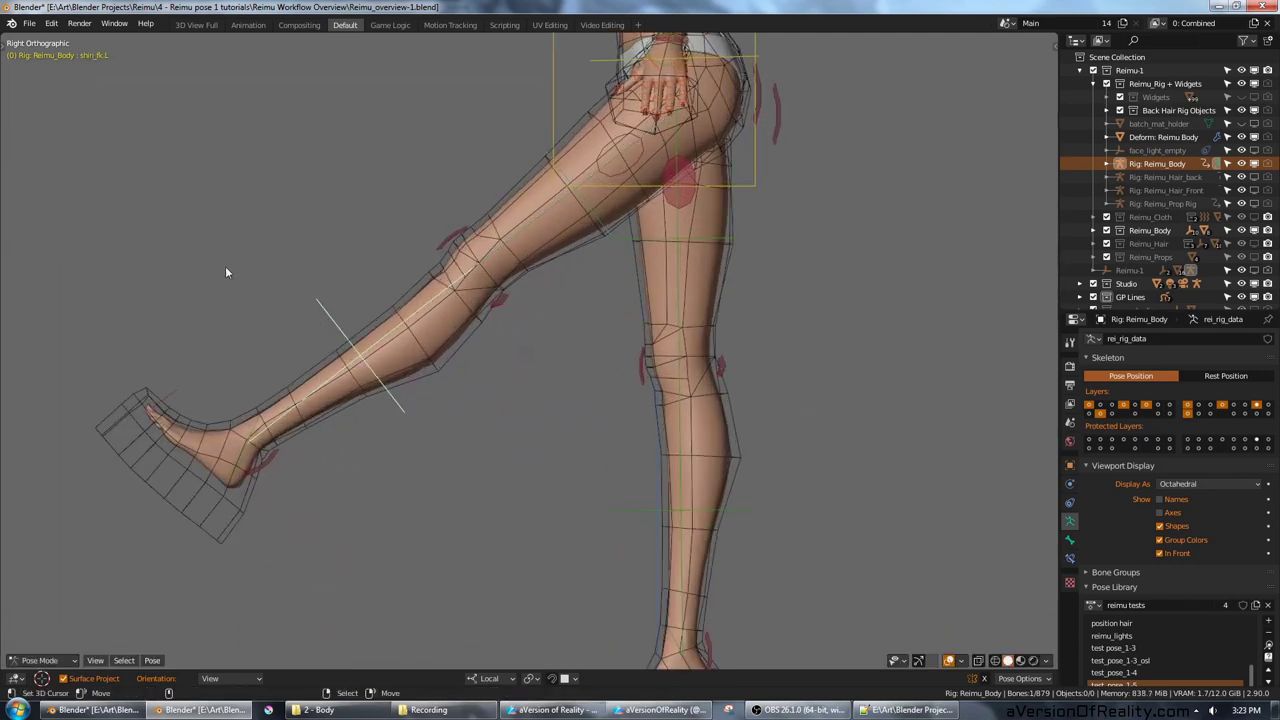
{"action": "key", "text": "r"}
{"action": "left_click", "coordinate": [357, 422]}
{"action": "scroll", "coordinate": [572, 342], "scroll_direction": "up", "scroll_amount": 2}
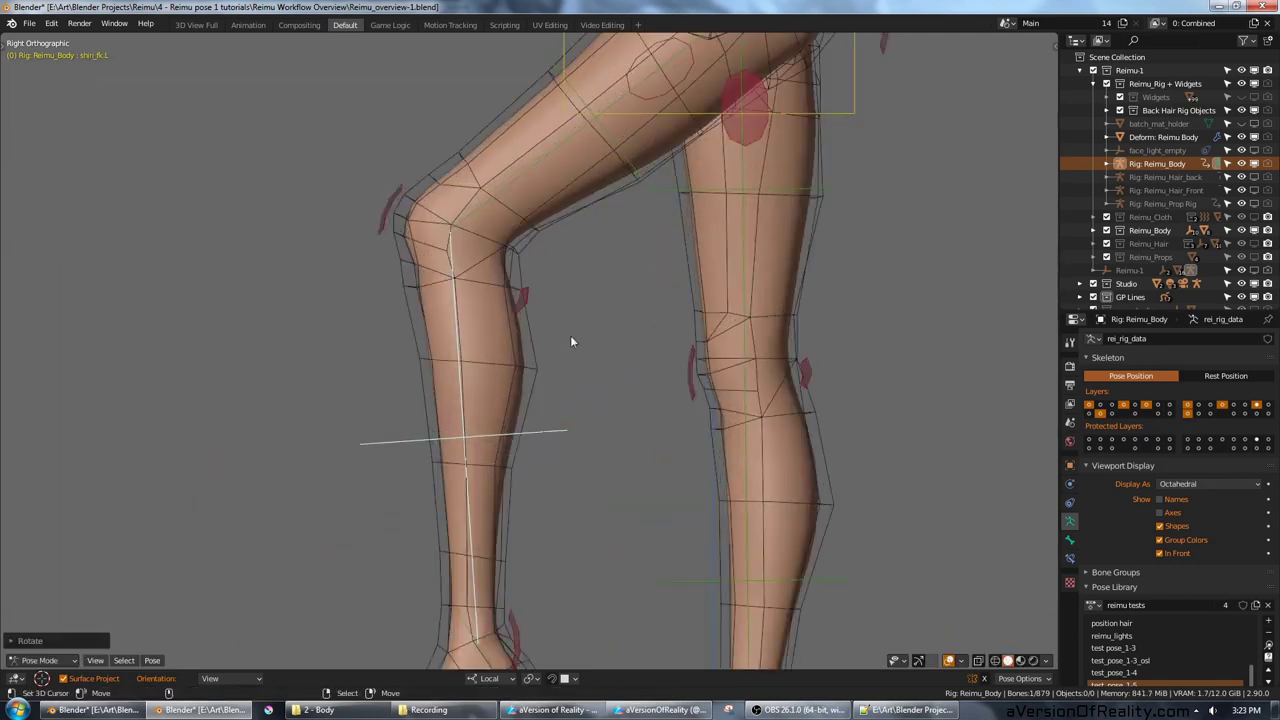
Step: Try rotating the left kneecap corrective bone and moving the back-of-knee and ankle corrective bones
{"action": "left_click", "coordinate": [390, 207]}
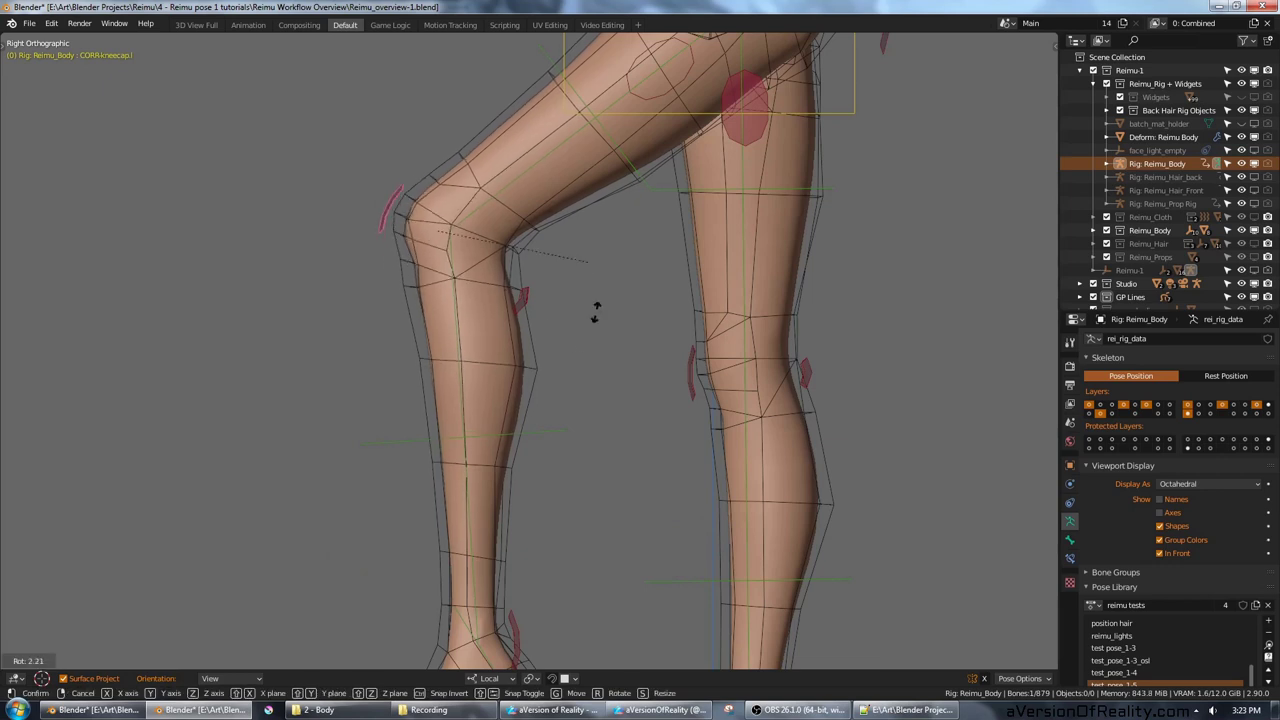
{"action": "scroll", "coordinate": [545, 290], "scroll_direction": "down", "scroll_amount": 2}
{"action": "left_click", "coordinate": [523, 298]}
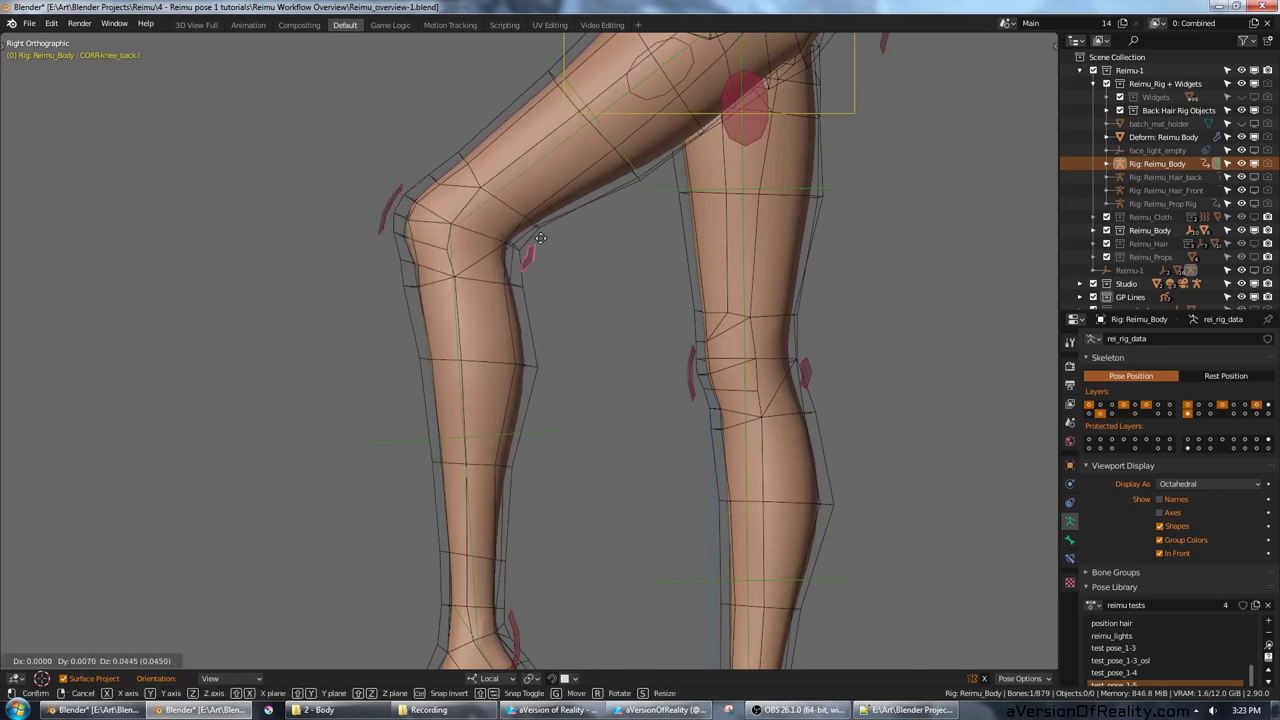
{"action": "scroll", "coordinate": [622, 392], "scroll_direction": "up", "scroll_amount": 1}
{"action": "scroll", "coordinate": [622, 392], "scroll_direction": "down", "scroll_amount": 2}
{"action": "left_click", "coordinate": [532, 432]}
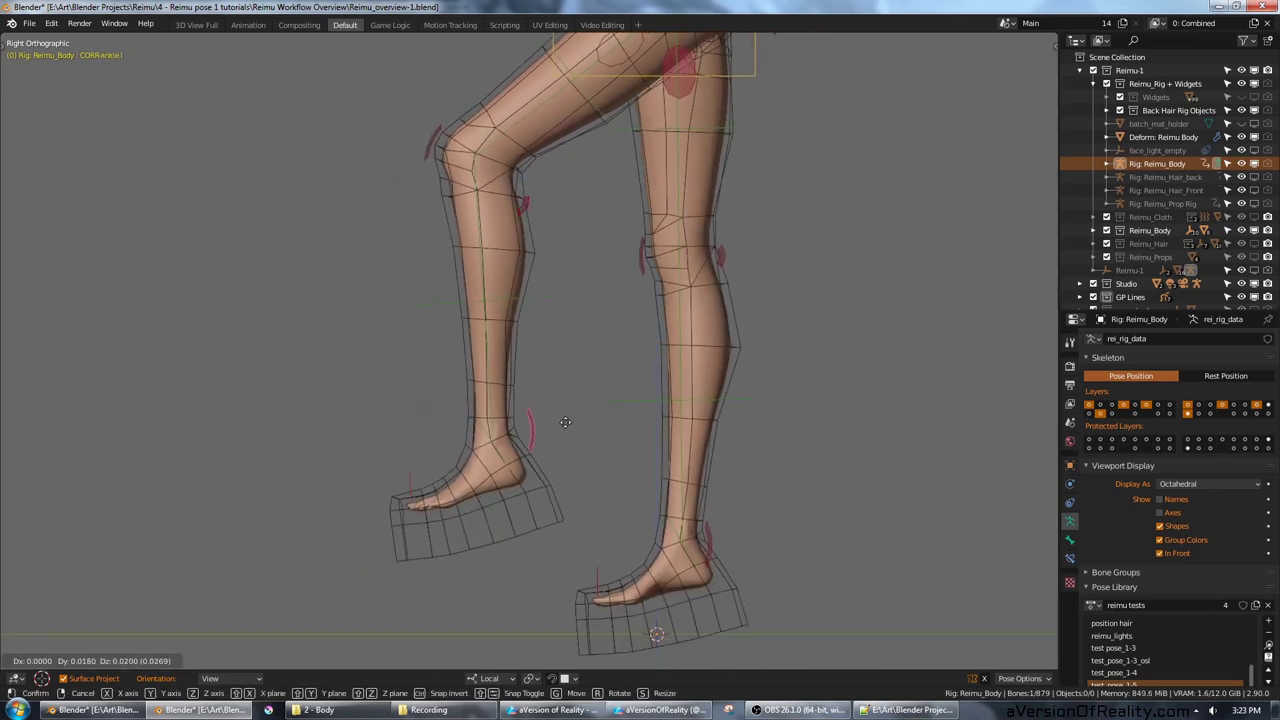
{"action": "scroll", "coordinate": [676, 207], "scroll_direction": "up", "scroll_amount": 1}
Step: Examine the corrective bones around the hips, thighs and elbows from several angles
{"action": "middle_click_drag", "start_coordinate": [676, 207], "coordinate": [602, 390], "text": "shift"}
{"action": "middle_click_drag", "start_coordinate": [575, 290], "coordinate": [786, 298]}
{"action": "middle_click_drag", "start_coordinate": [680, 178], "coordinate": [698, 206]}
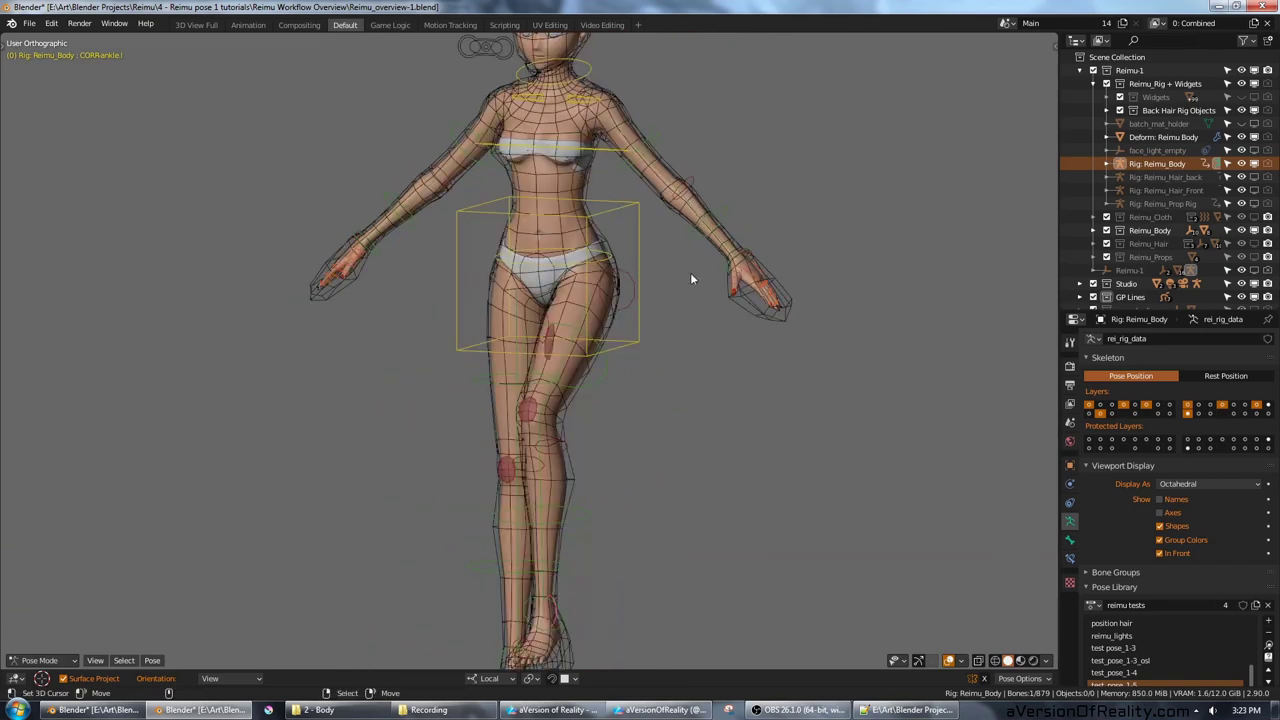
{"action": "middle_click_drag", "start_coordinate": [690, 274], "coordinate": [679, 290]}
Step: Rotate the left shin control forward and back to a bent knee in the side view to test the corrective bones
{"action": "key", "text": "KP_3"}
{"action": "middle_click_drag", "start_coordinate": [552, 404], "coordinate": [615, 296], "text": "shift"}
{"action": "scroll", "coordinate": [615, 296], "scroll_direction": "up", "scroll_amount": 2}
{"action": "left_click", "coordinate": [522, 417]}
{"action": "middle_click_drag", "start_coordinate": [575, 417], "coordinate": [615, 344], "text": "shift"}
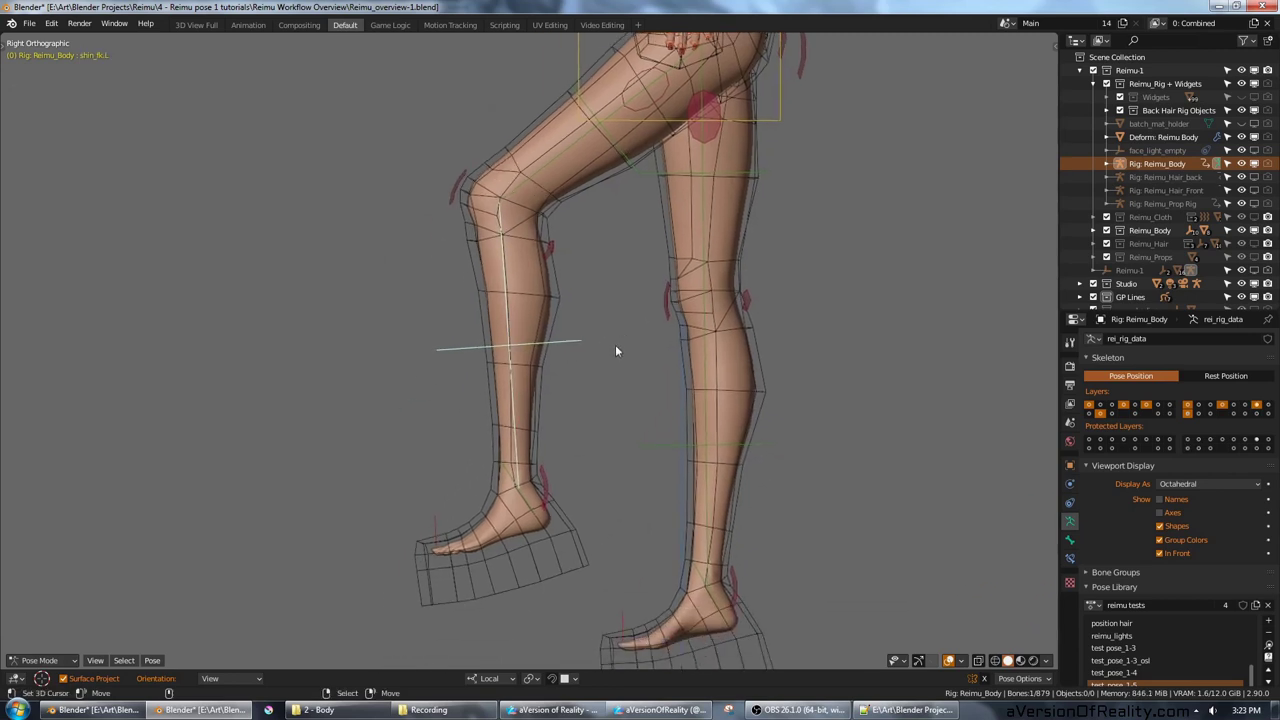
{"action": "key", "text": "r"}
{"action": "left_click", "coordinate": [555, 268]}
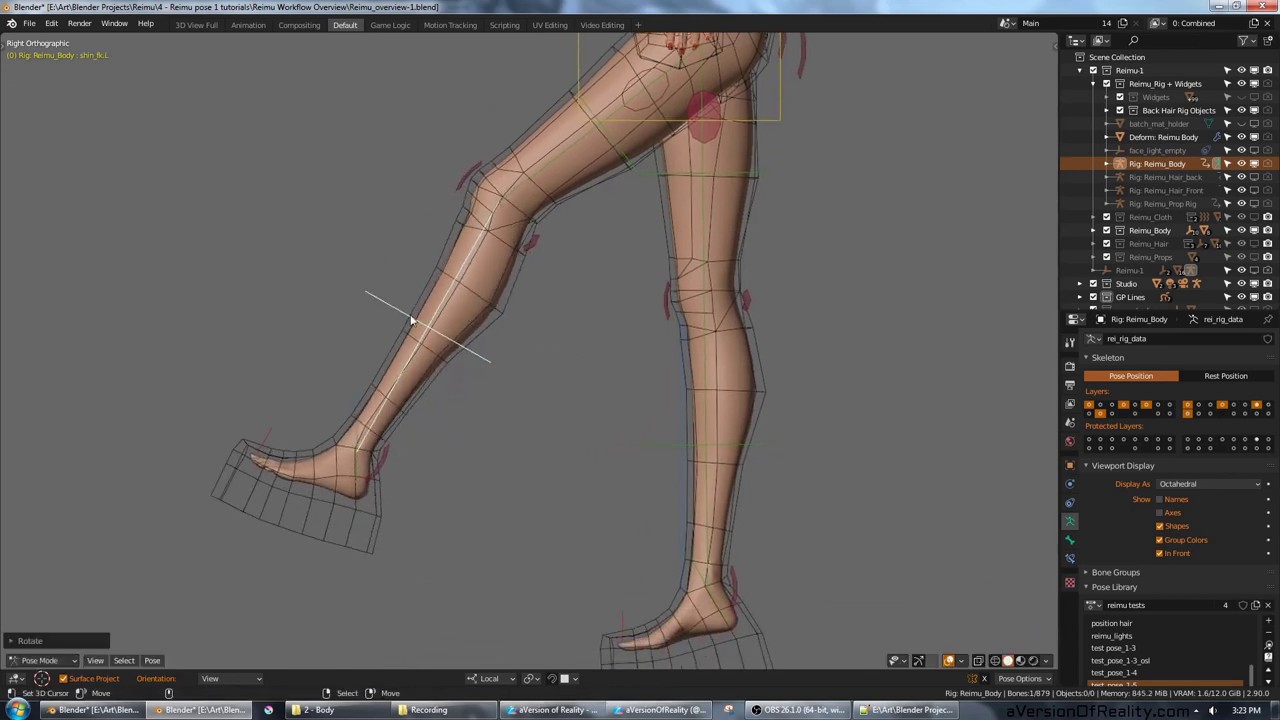
{"action": "key", "text": "r"}
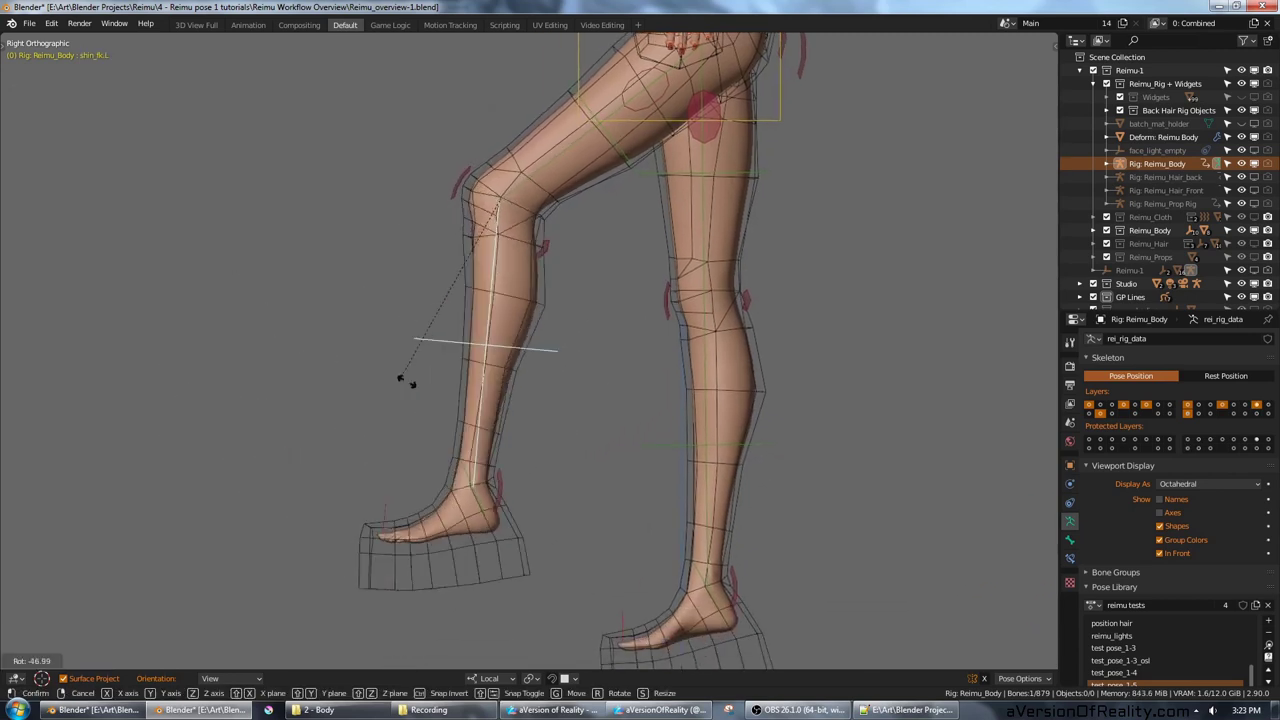
{"action": "left_click", "coordinate": [549, 257]}
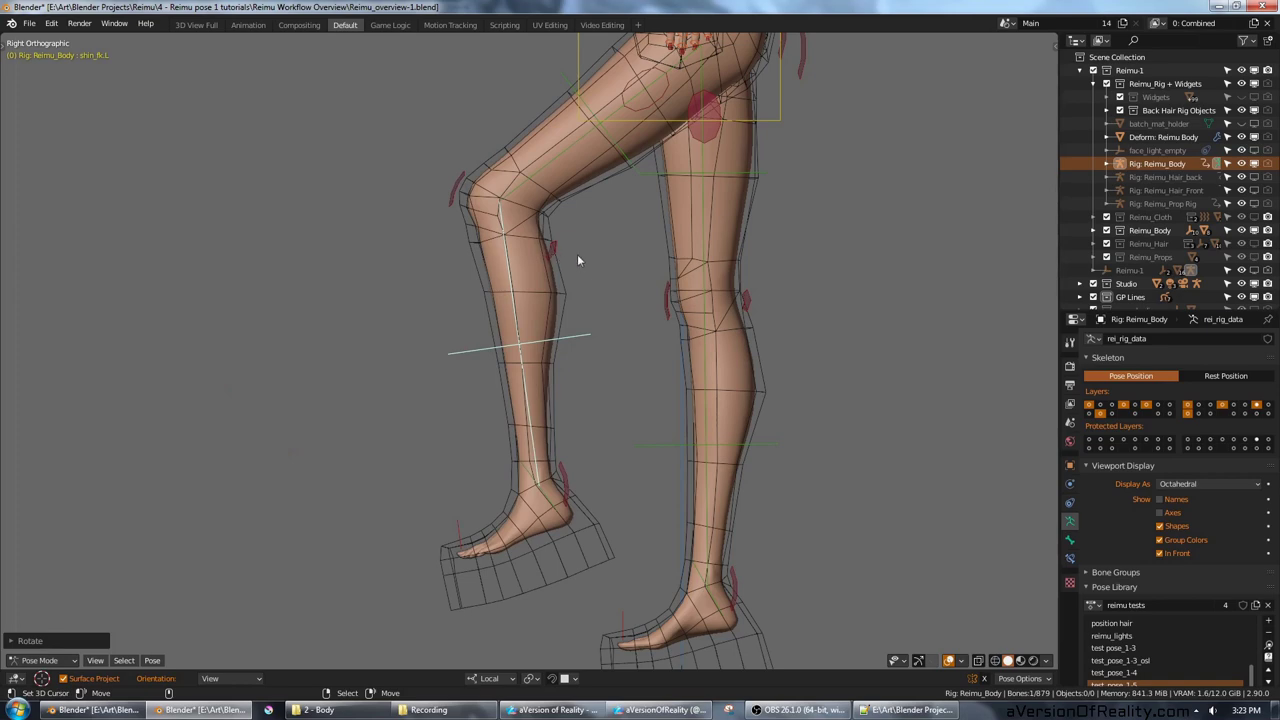
Step: Select the left back-of-knee corrective bone and examine the Map From and Map To settings of its Transformation constraint
{"action": "key", "text": "ctrl+Tab"}
{"action": "left_click", "coordinate": [533, 225]}
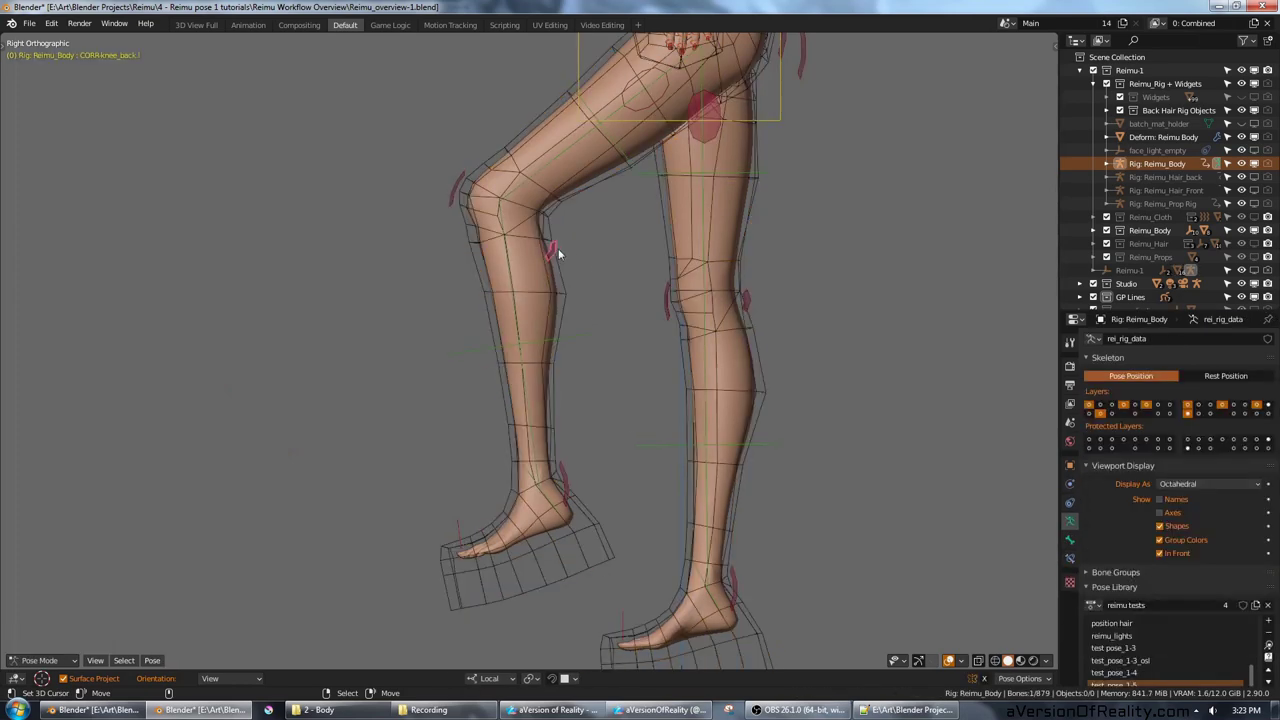
{"action": "left_click", "coordinate": [1069, 545]}
{"action": "left_click", "coordinate": [1070, 559]}
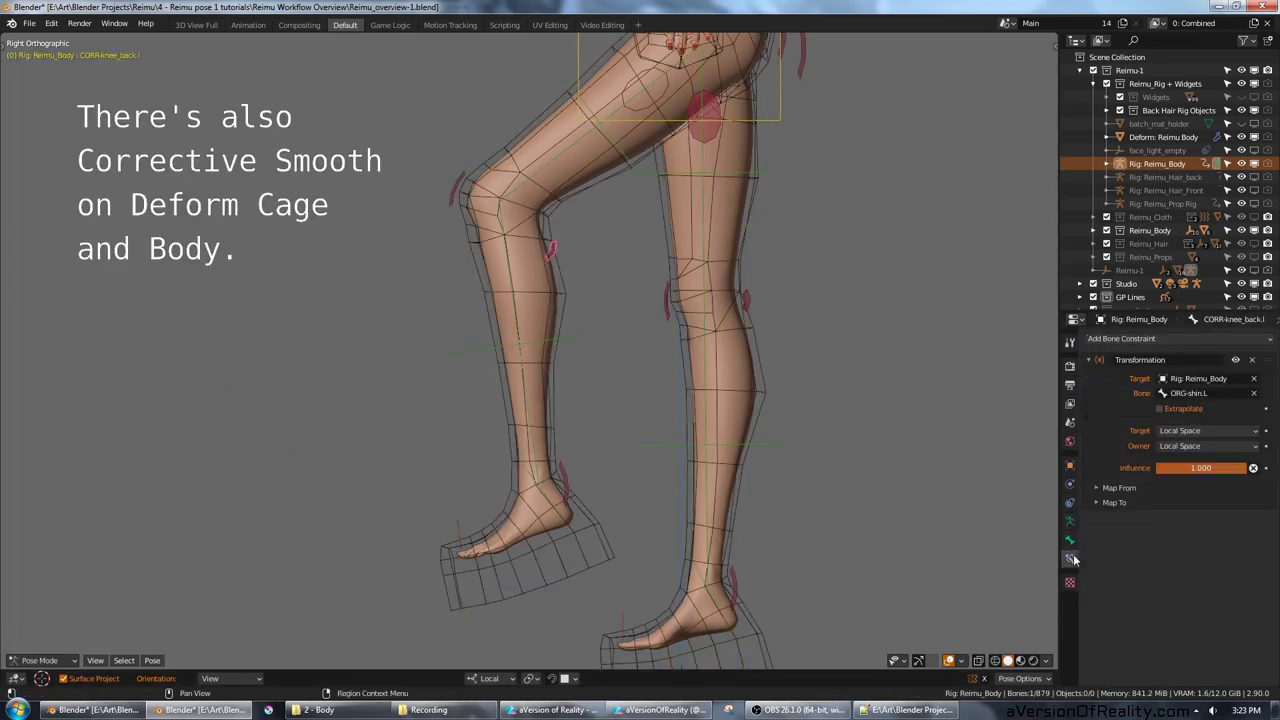
{"action": "left_click", "coordinate": [1096, 502]}
{"action": "left_click", "coordinate": [1099, 488]}
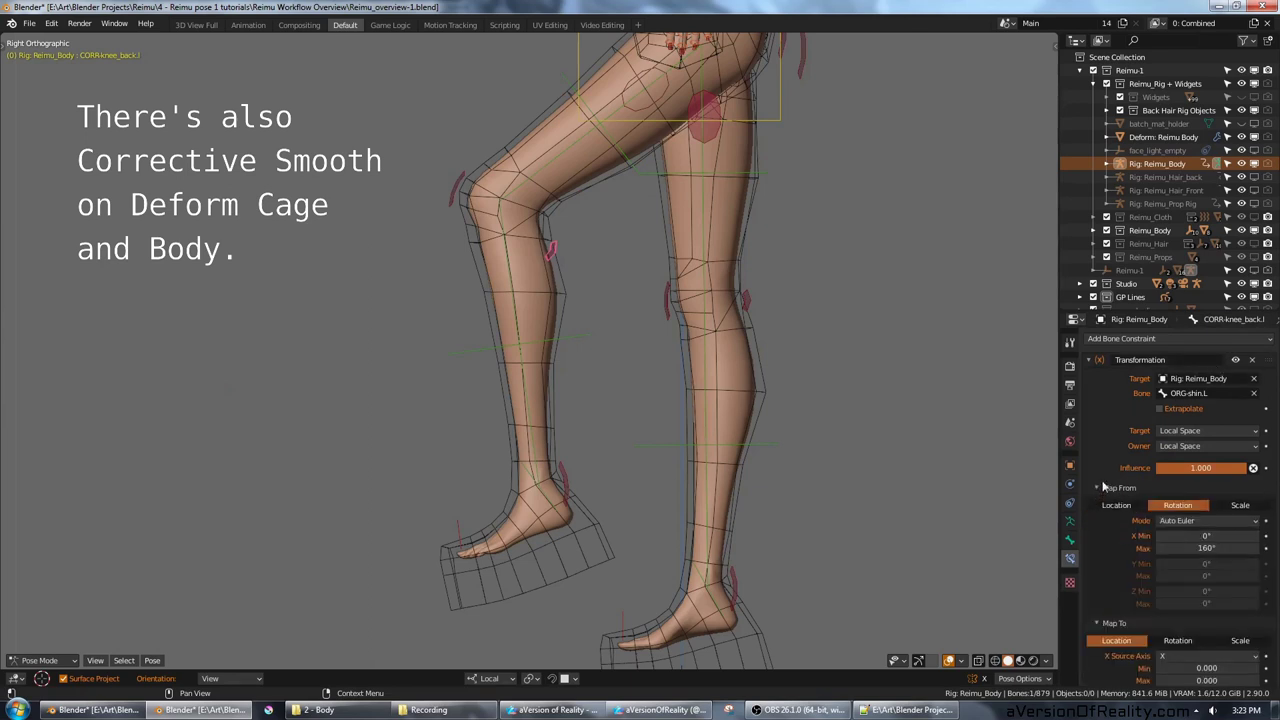
{"action": "scroll", "coordinate": [1134, 446], "scroll_direction": "down", "scroll_amount": 5}
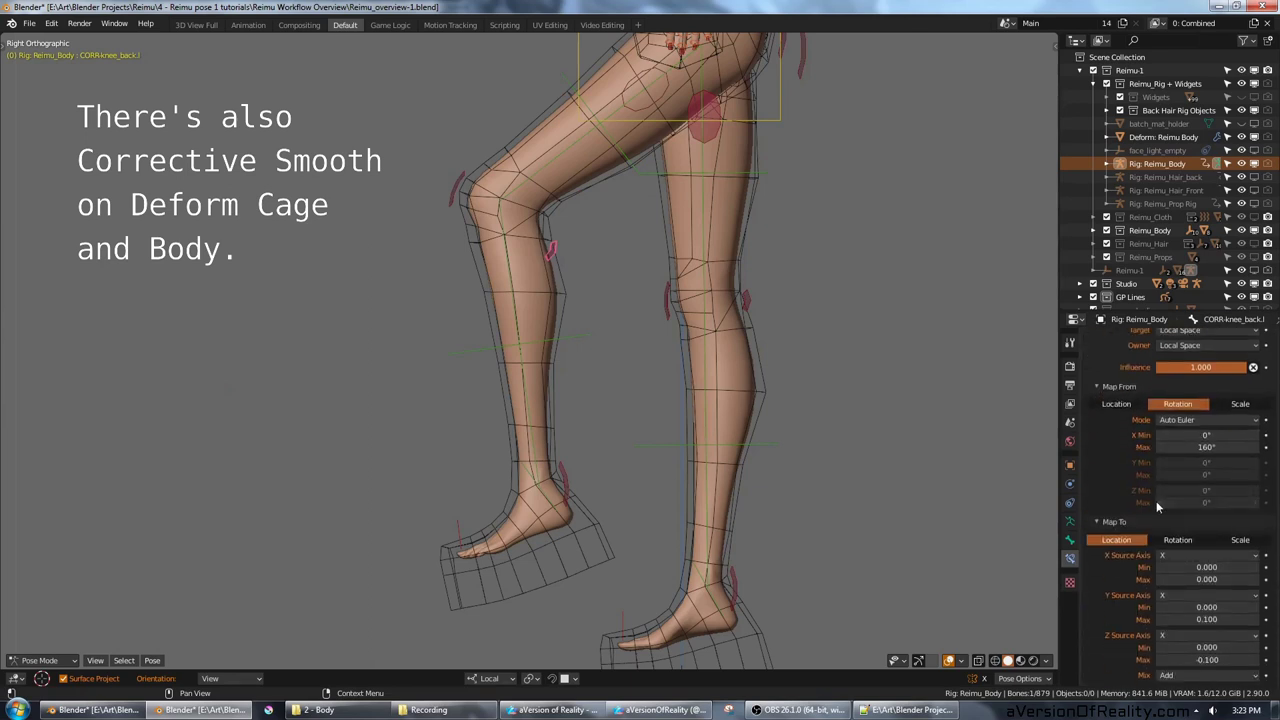
{"action": "scroll", "coordinate": [1140, 513], "scroll_direction": "up", "scroll_amount": 3}
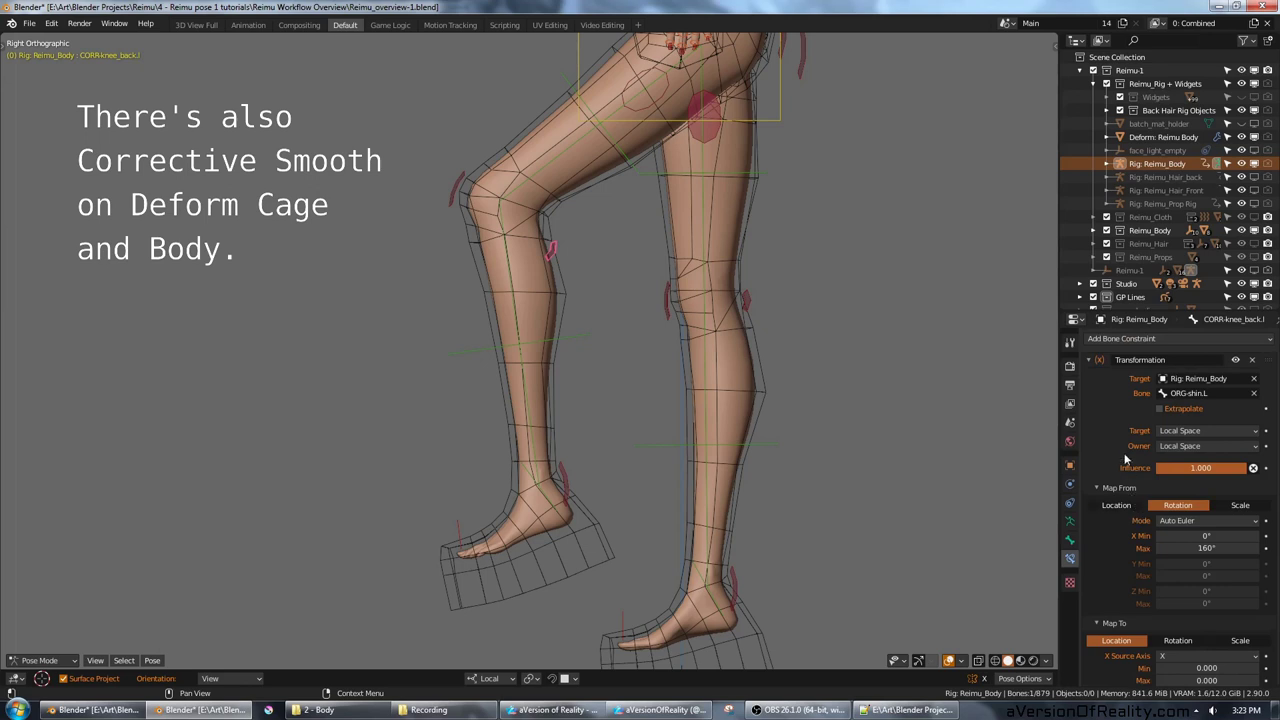
{"action": "scroll", "coordinate": [808, 335], "scroll_direction": "down", "scroll_amount": 2}
Step: Reselect the left shin control and replace the visible corrective bone layer with the adjacent armature layer
{"action": "middle_click_drag", "start_coordinate": [811, 333], "coordinate": [808, 405], "text": "shift"}
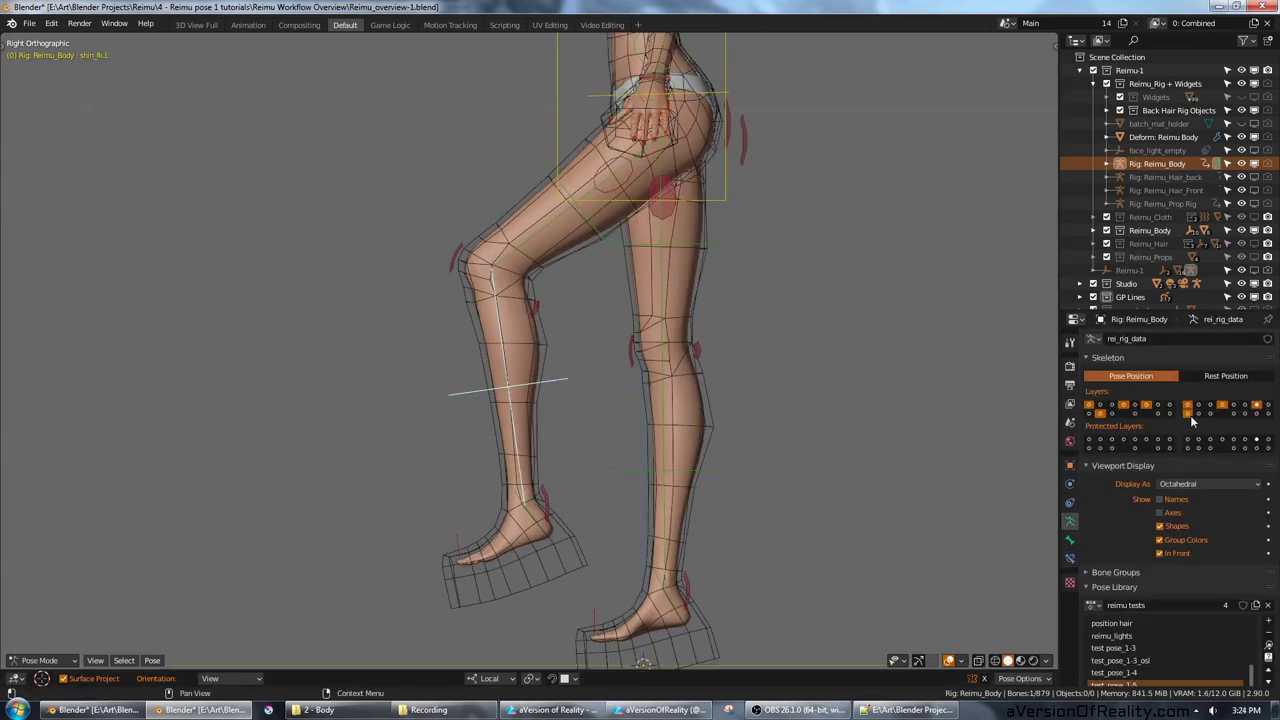
{"action": "left_click", "coordinate": [1199, 413]}
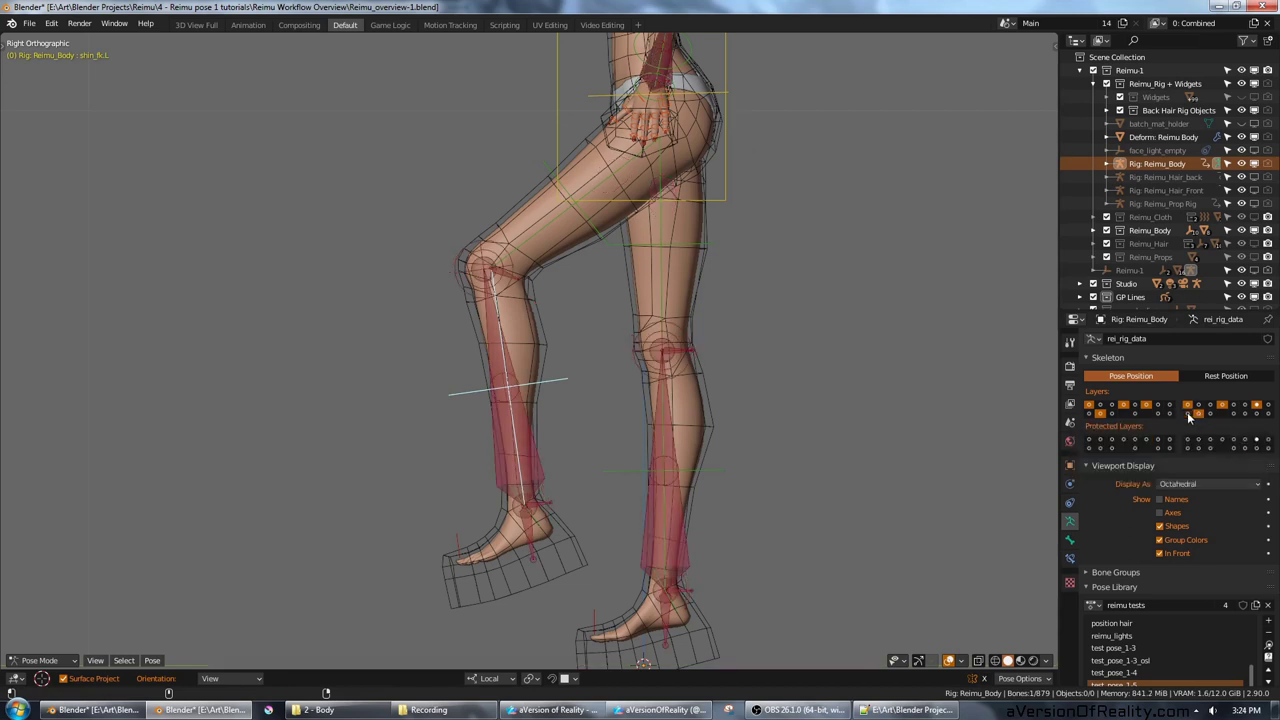
{"action": "scroll", "coordinate": [677, 367], "scroll_direction": "up", "scroll_amount": 1}
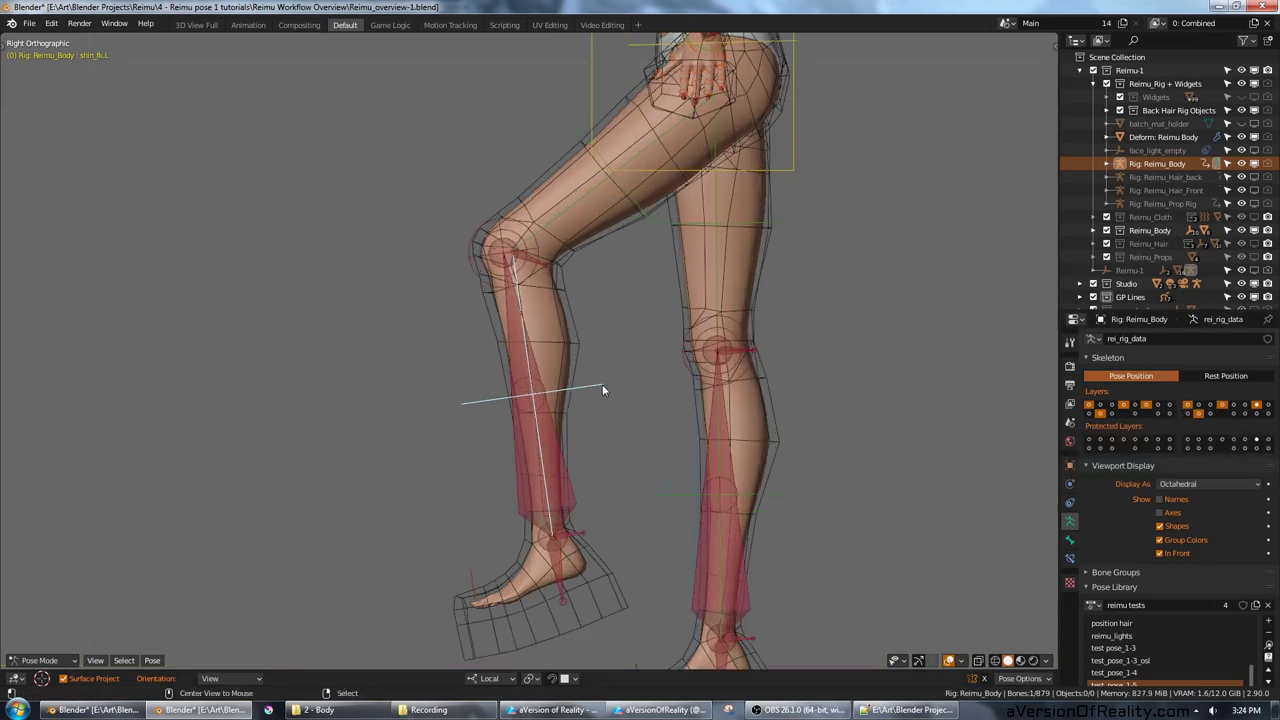
Step: Clear the left shin control's rotation and rotate the shin back about 84 degrees to bend the knee
{"action": "key", "text": "alt+r"}
{"action": "scroll", "coordinate": [297, 343], "scroll_direction": "up", "scroll_amount": 1}
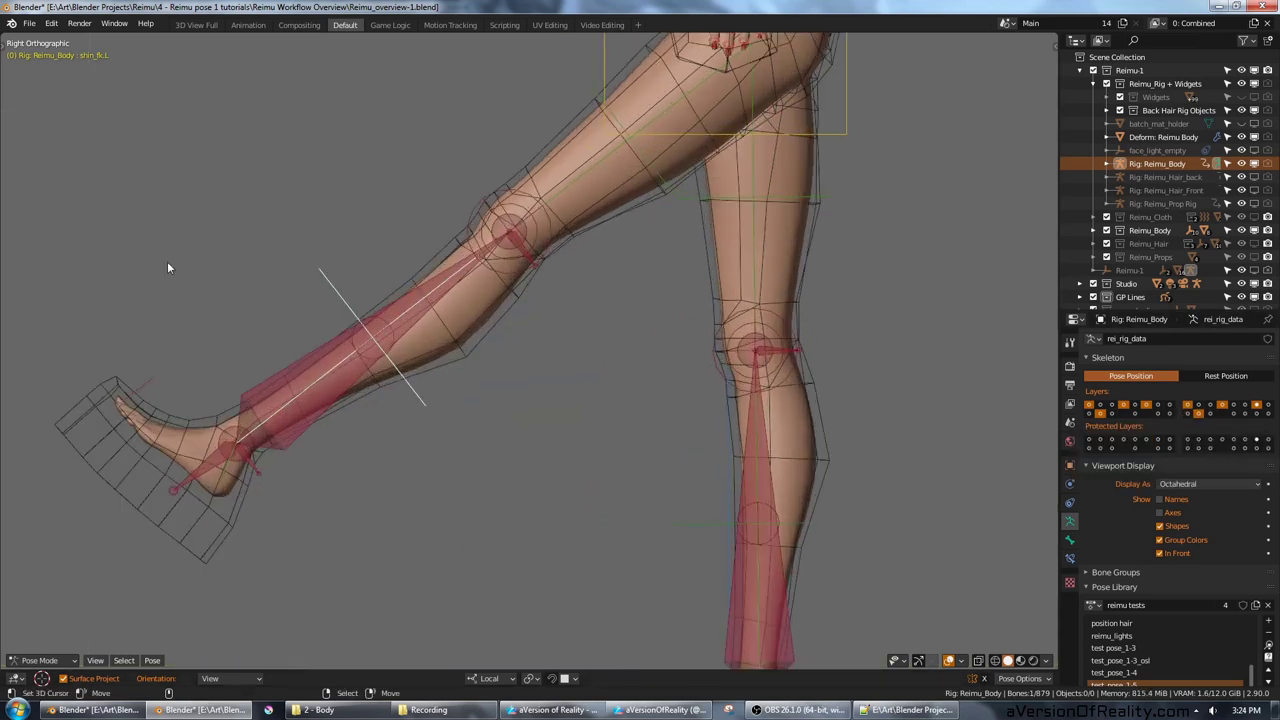
{"action": "key", "text": "r"}
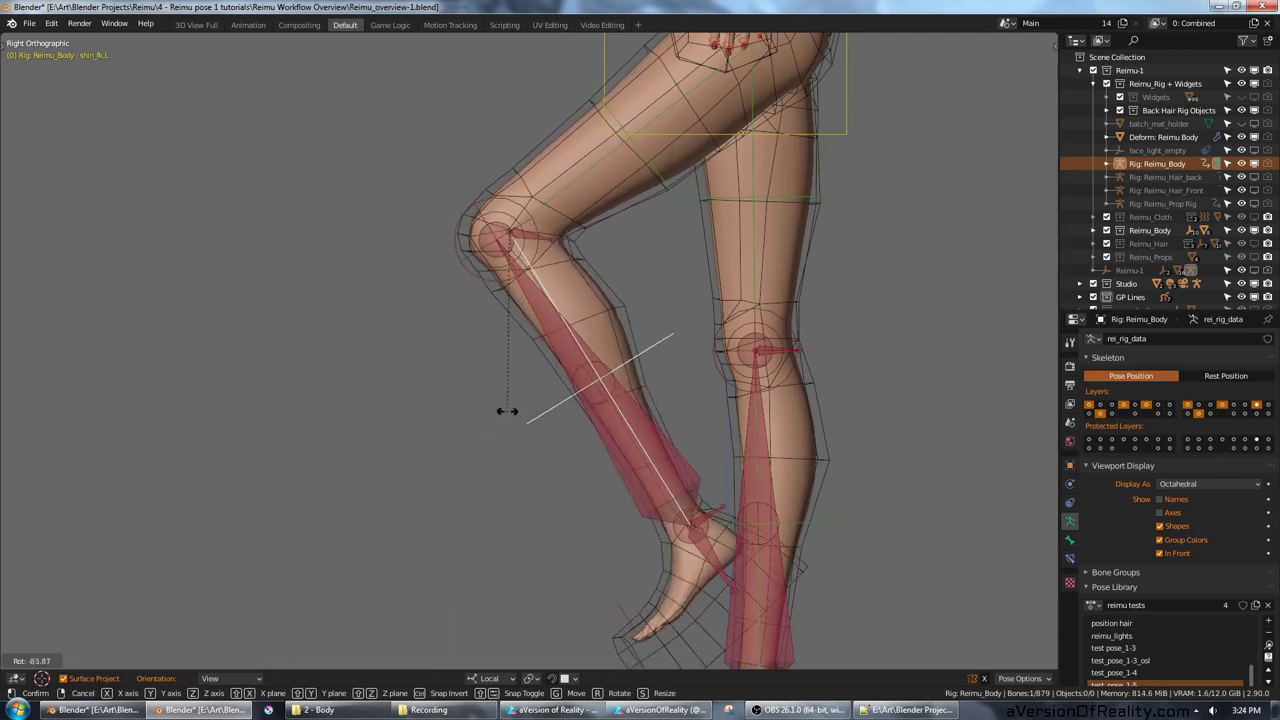
{"action": "left_click", "coordinate": [507, 411]}
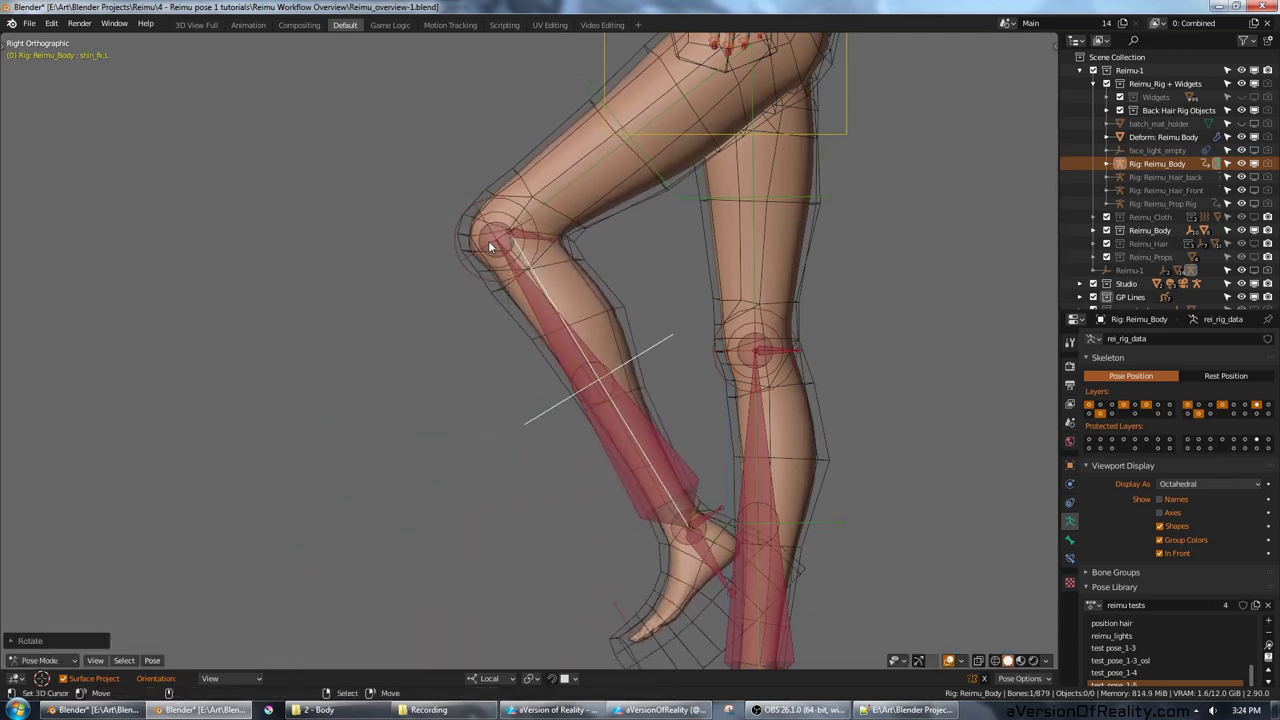
Step: Select the left knee offset corrective bone and toggle its Copy Rotation constraint off and on to compare the bent knee's shape
{"action": "left_click", "coordinate": [505, 253]}
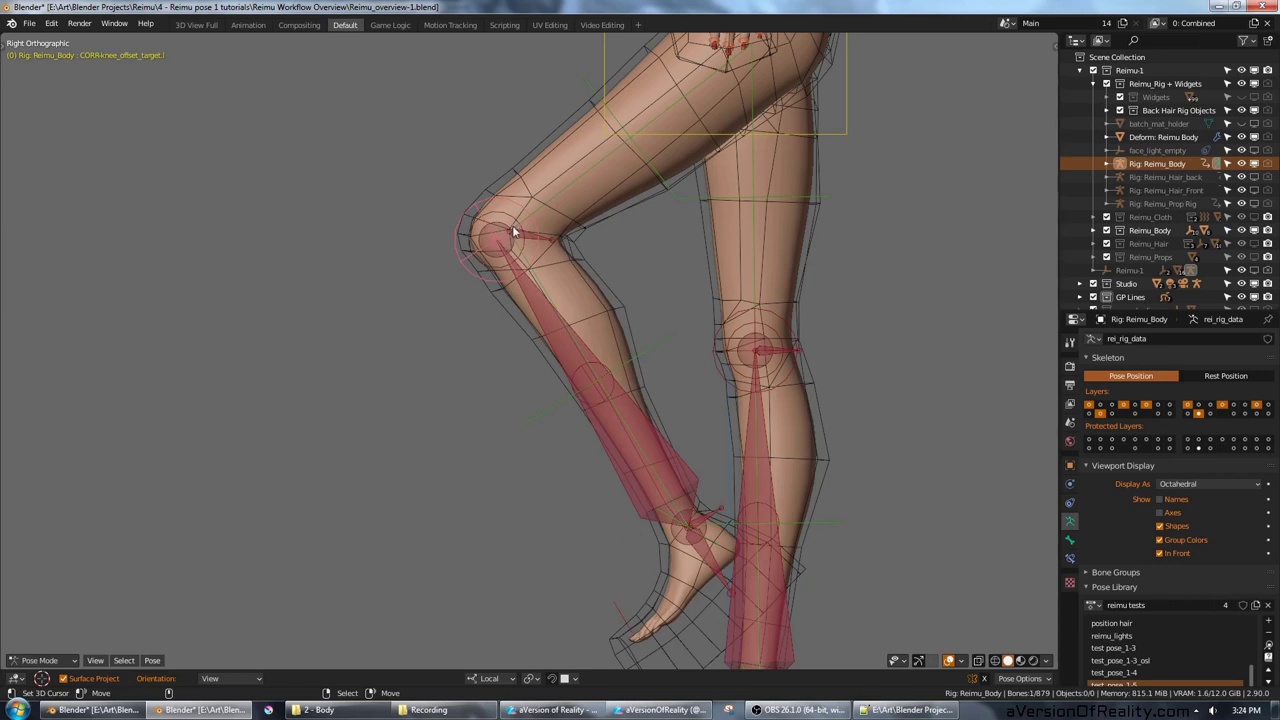
{"action": "middle_click_drag", "start_coordinate": [639, 275], "coordinate": [573, 261], "text": "shift"}
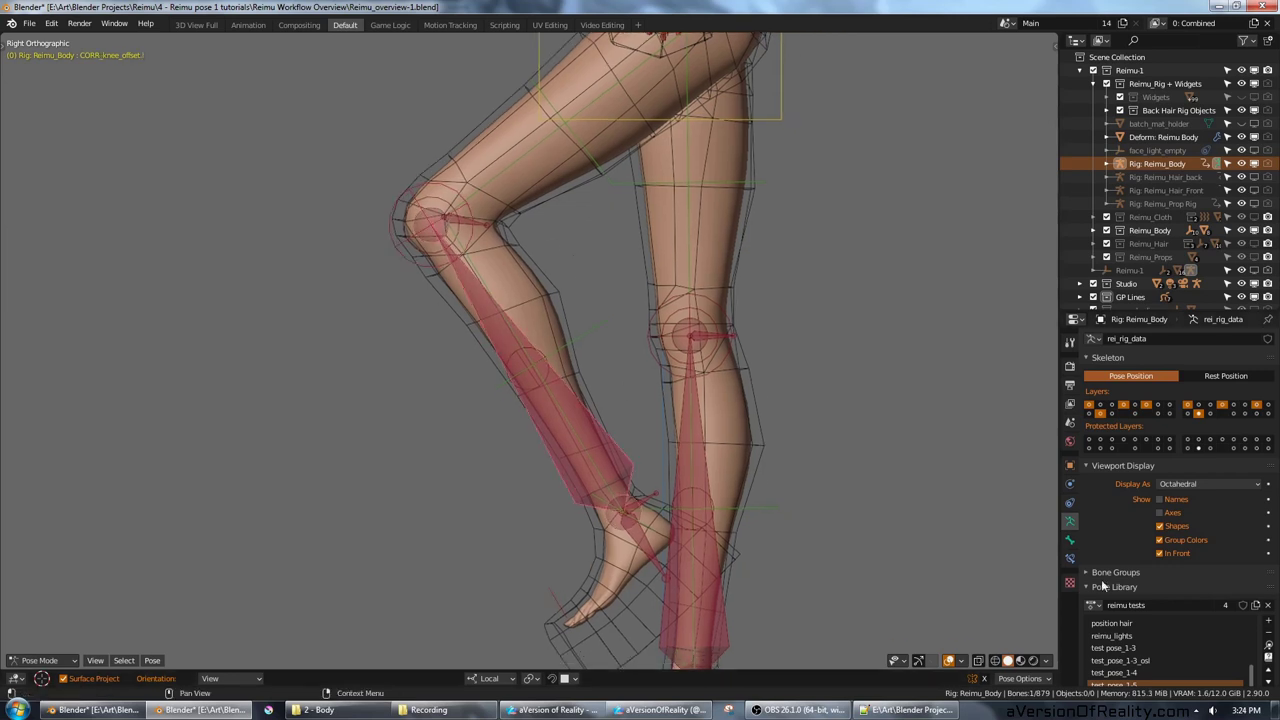
{"action": "left_click", "coordinate": [1070, 558]}
{"action": "left_click", "coordinate": [1238, 362]}
{"action": "left_click", "coordinate": [1238, 362]}
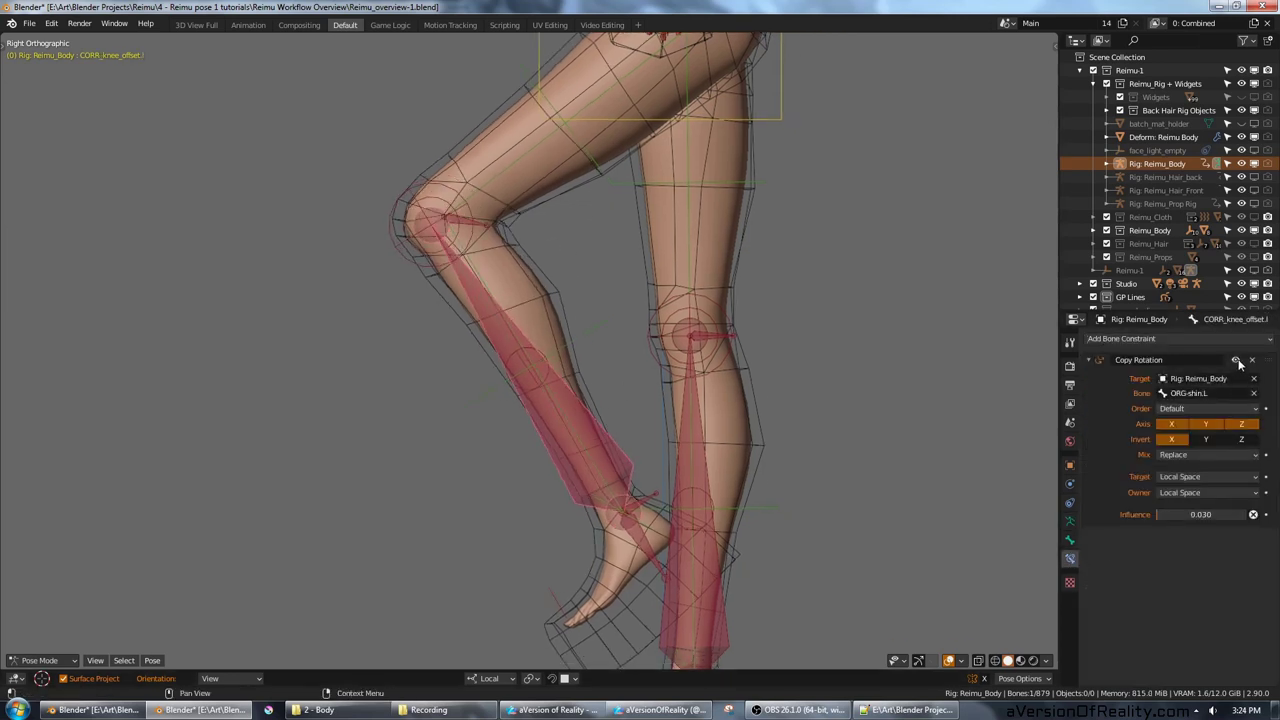
{"action": "left_click", "coordinate": [1238, 362]}
{"action": "left_click", "coordinate": [1238, 362]}
{"action": "left_click", "coordinate": [1238, 362]}
{"action": "left_click", "coordinate": [1237, 360]}
{"action": "left_click", "coordinate": [1239, 363]}
{"action": "left_click", "coordinate": [1239, 363]}
{"action": "scroll", "coordinate": [1000, 354], "scroll_direction": "down", "scroll_amount": 2}
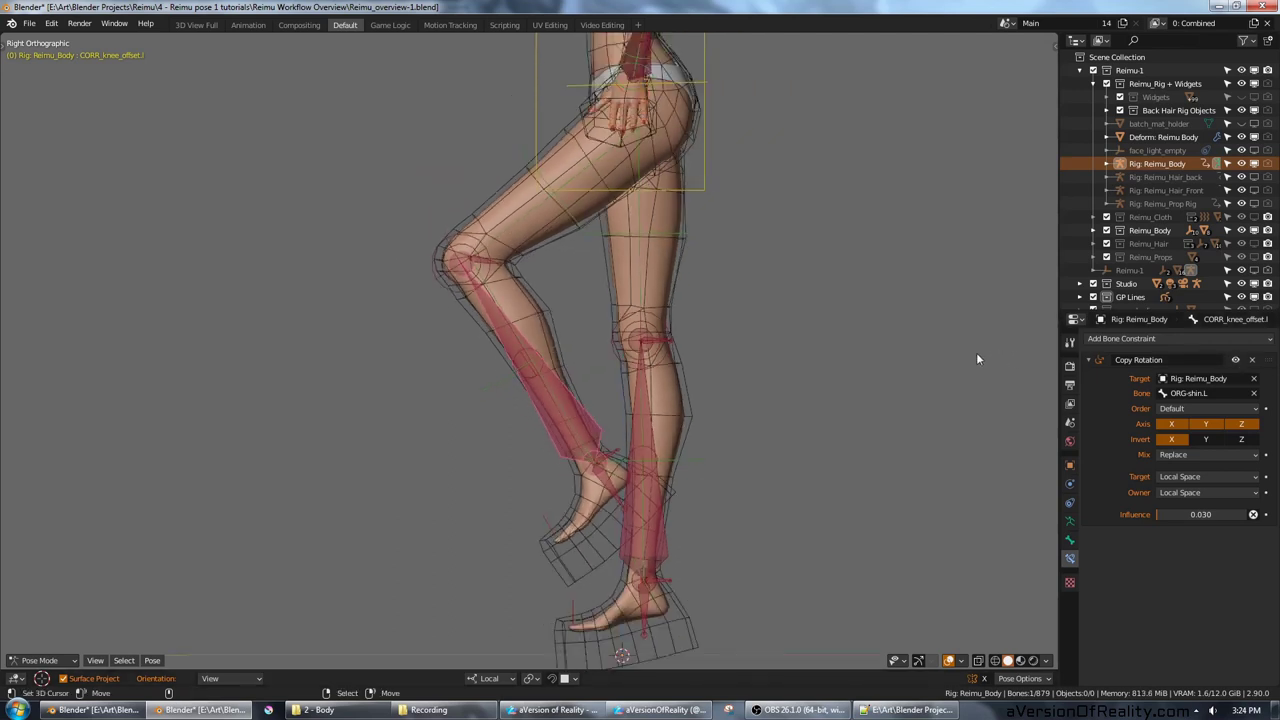
{"action": "scroll", "coordinate": [960, 352], "scroll_direction": "up", "scroll_amount": 2}
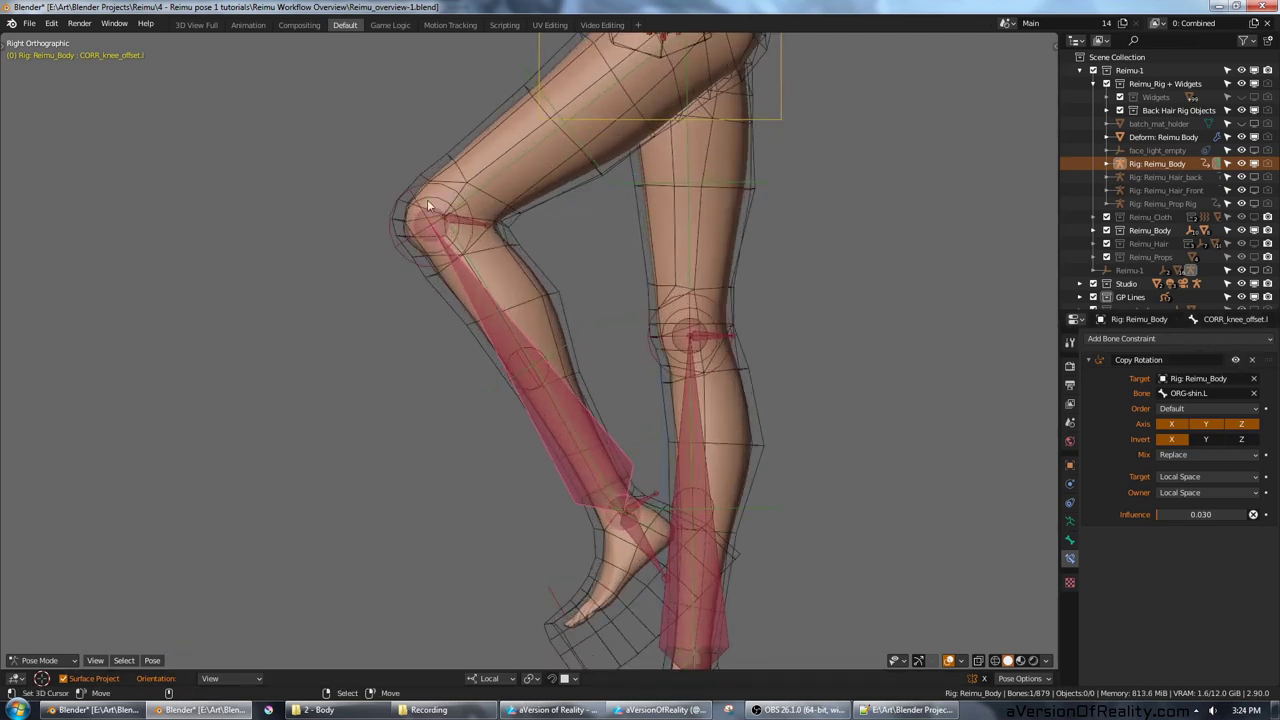
{"action": "scroll", "coordinate": [660, 292], "scroll_direction": "down", "scroll_amount": 4}
{"action": "scroll", "coordinate": [660, 292], "scroll_direction": "up", "scroll_amount": 2}
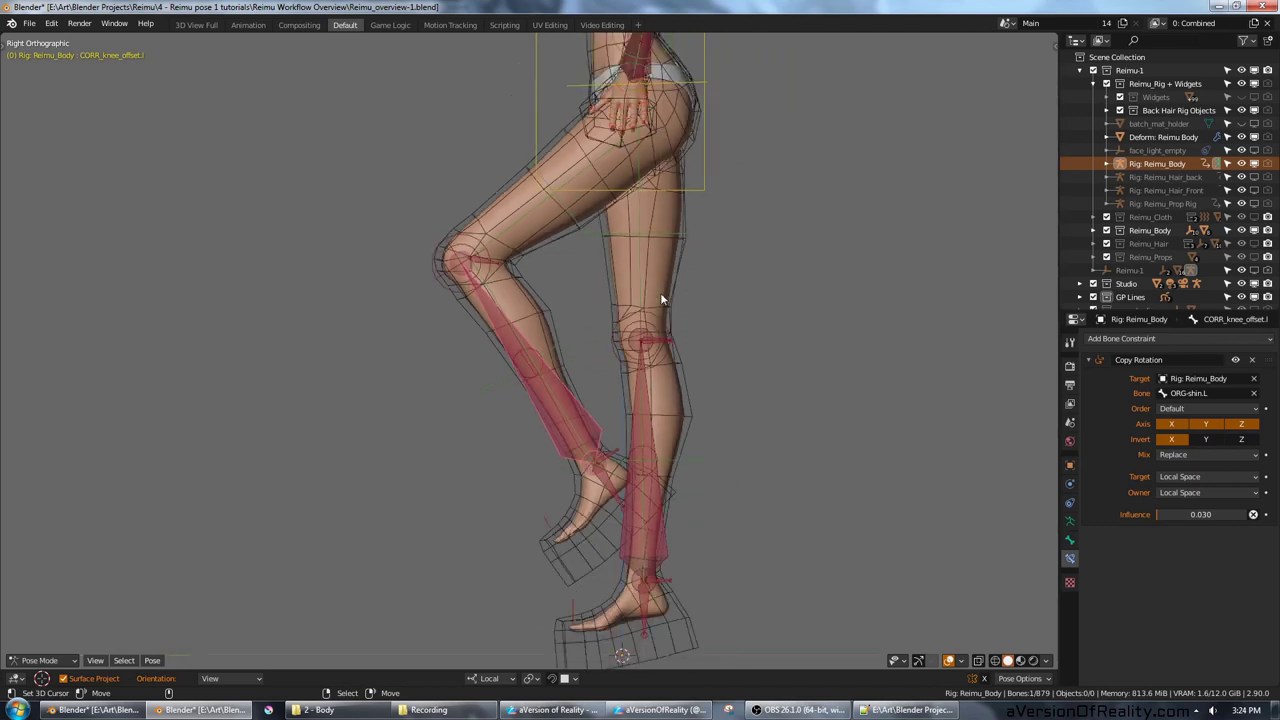
Step: Reselect the left shin control, clear its rotation and rotate it back to a moderately bent knee
{"action": "left_click", "coordinate": [579, 340]}
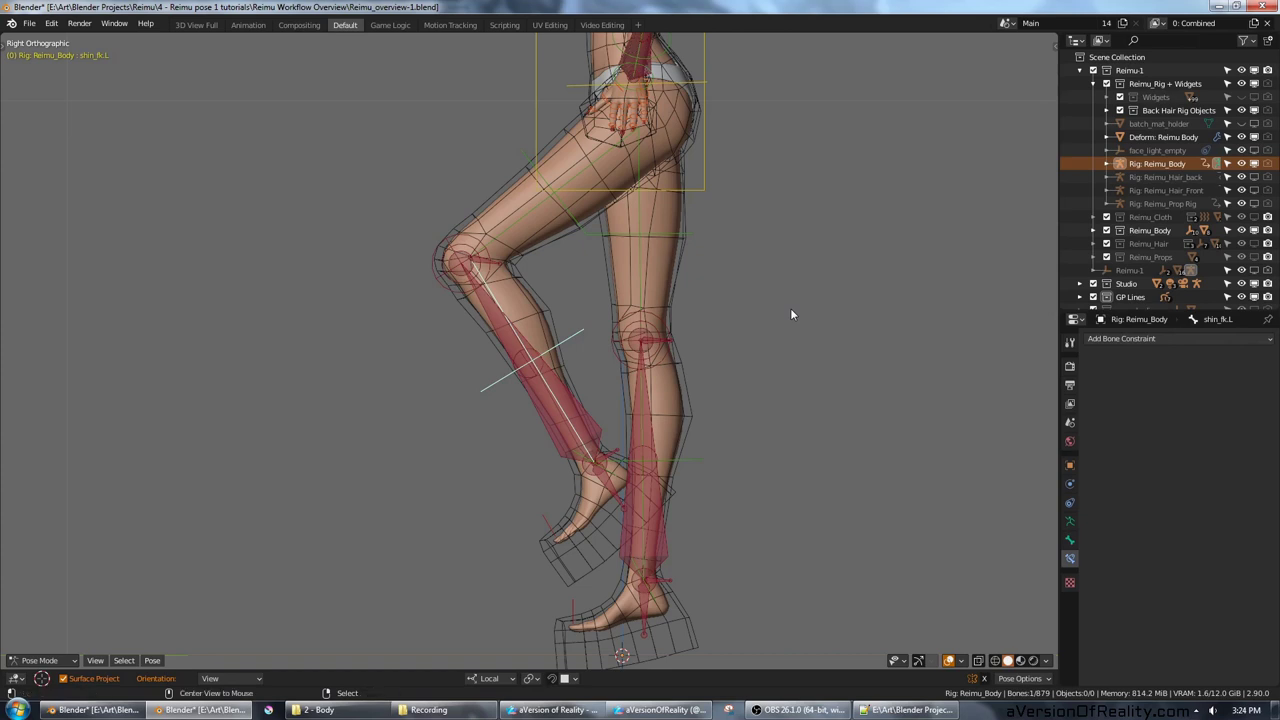
{"action": "key", "text": "alt+r"}
{"action": "key", "text": "r"}
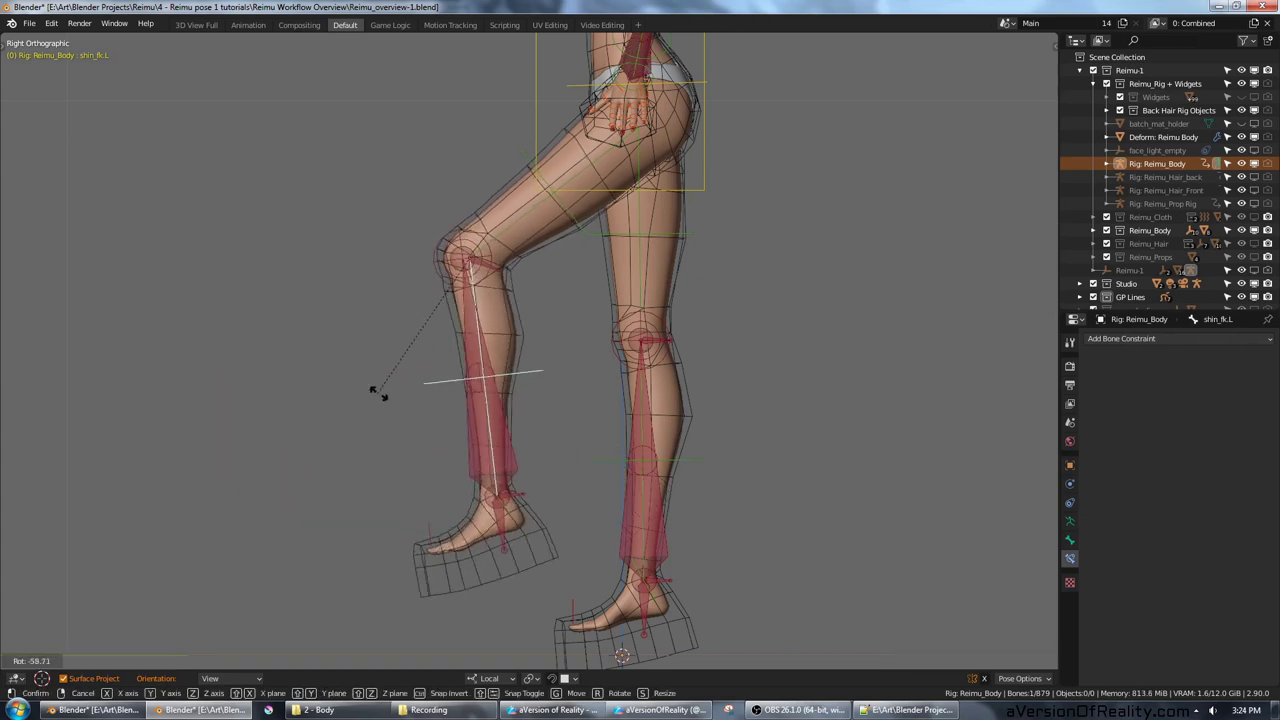
{"action": "left_click", "coordinate": [520, 306]}
{"action": "scroll", "coordinate": [628, 296], "scroll_direction": "down", "scroll_amount": 1}
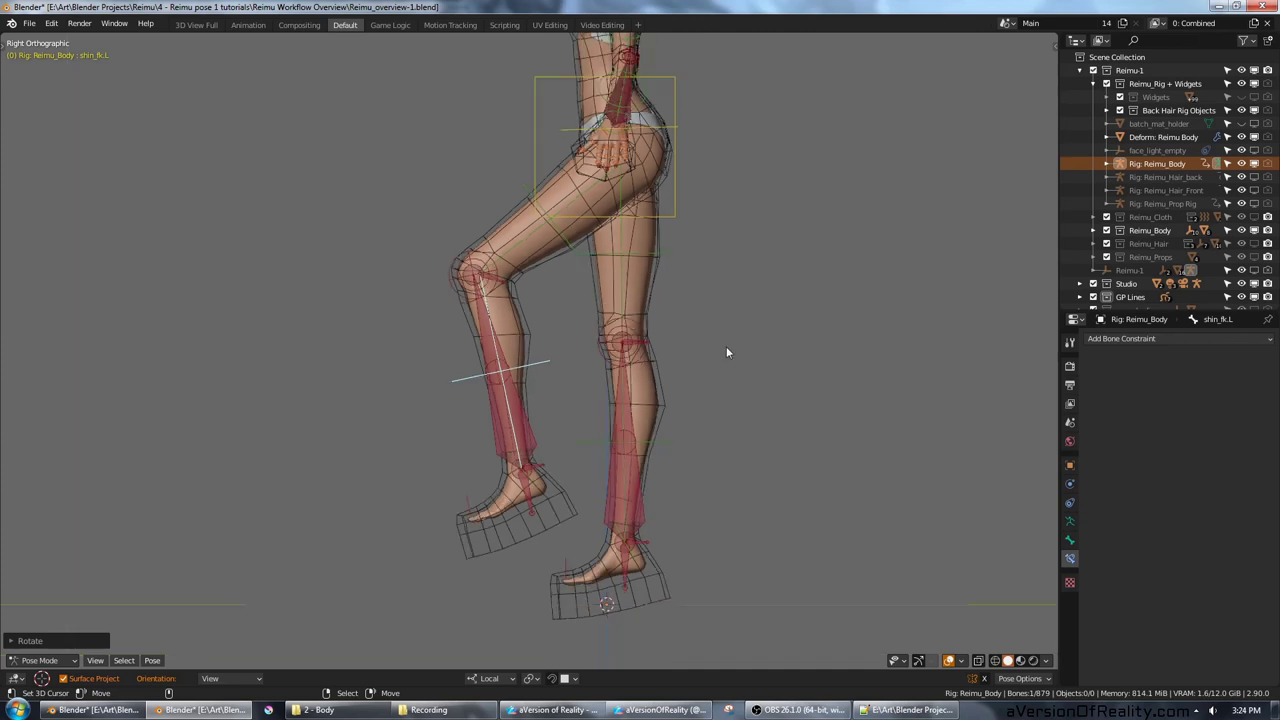
{"action": "scroll", "coordinate": [736, 360], "scroll_direction": "down", "scroll_amount": 2}
{"action": "scroll", "coordinate": [759, 365], "scroll_direction": "up", "scroll_amount": 2}
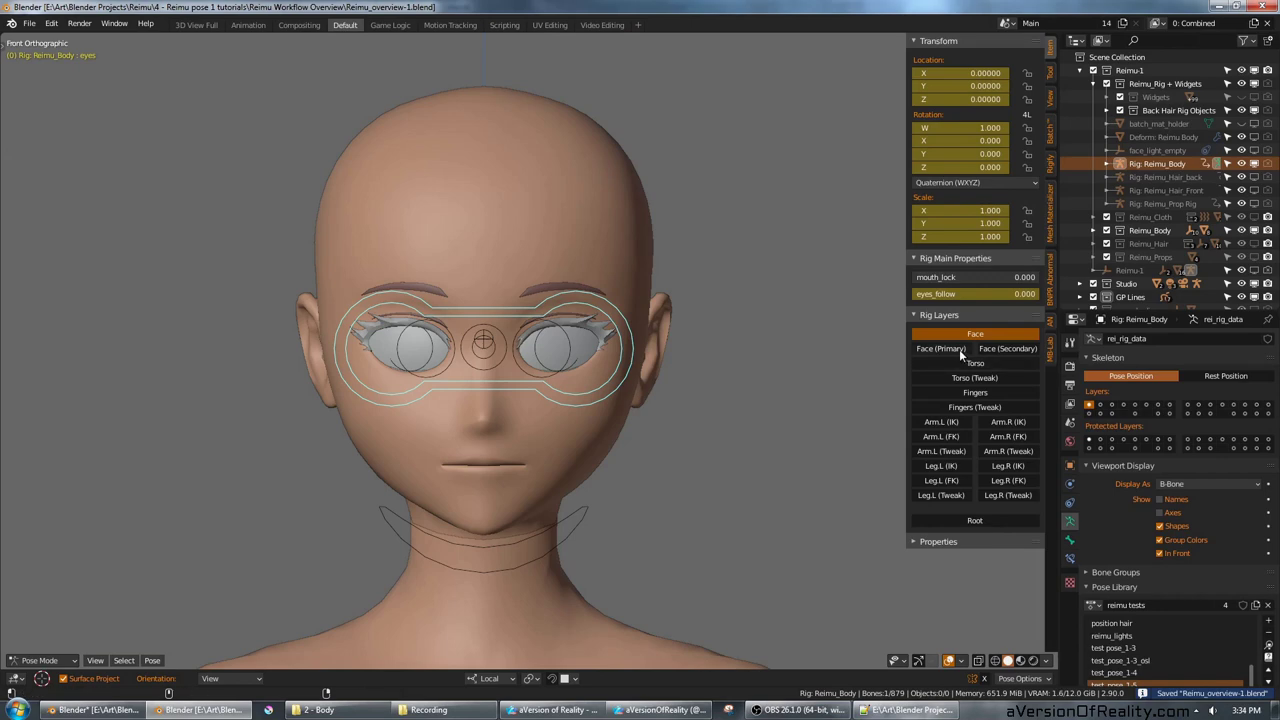
Step: Show the Face (Primary), Face (Secondary) and facial deform bone layers together with the head's wireframe overlay
{"action": "left_click", "coordinate": [959, 349]}
{"action": "left_click", "coordinate": [1008, 348]}
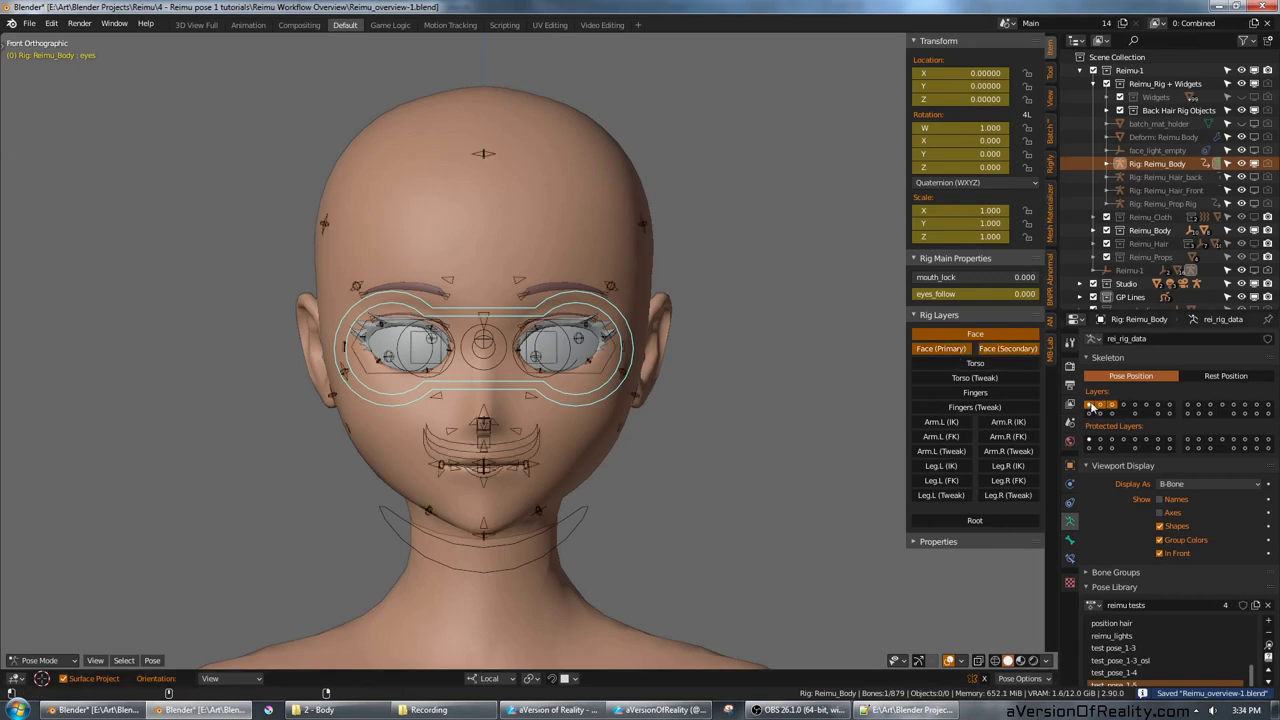
{"action": "middle_click_drag", "start_coordinate": [786, 280], "coordinate": [503, 343]}
{"action": "left_click", "coordinate": [621, 236]}
{"action": "key", "text": "alt+w"}
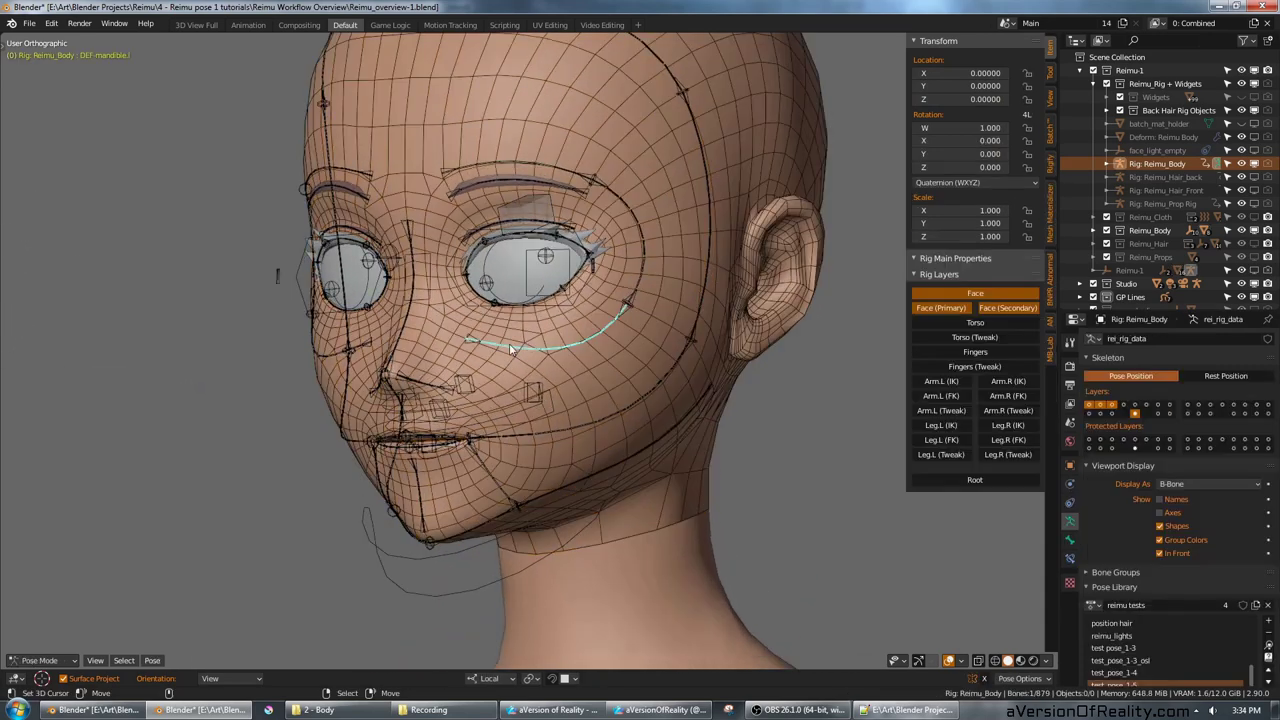
Step: Test how the face deforms by moving facial control bones around the left eye and cheek
{"action": "middle_click_drag", "start_coordinate": [509, 343], "coordinate": [702, 278]}
{"action": "left_click", "coordinate": [463, 371]}
{"action": "key", "text": "g"}
{"action": "key", "text": "x"}
{"action": "key", "text": "Escape"}
{"action": "right_click", "coordinate": [738, 331]}
{"action": "key", "text": "g"}
{"action": "left_click", "coordinate": [728, 330]}
Step: Select the head mesh in Object Mode and switch it to Weight Paint mode
{"action": "right_click", "coordinate": [549, 243]}
{"action": "middle_click_drag", "start_coordinate": [583, 253], "coordinate": [608, 279]}
{"action": "right_click", "coordinate": [685, 263]}
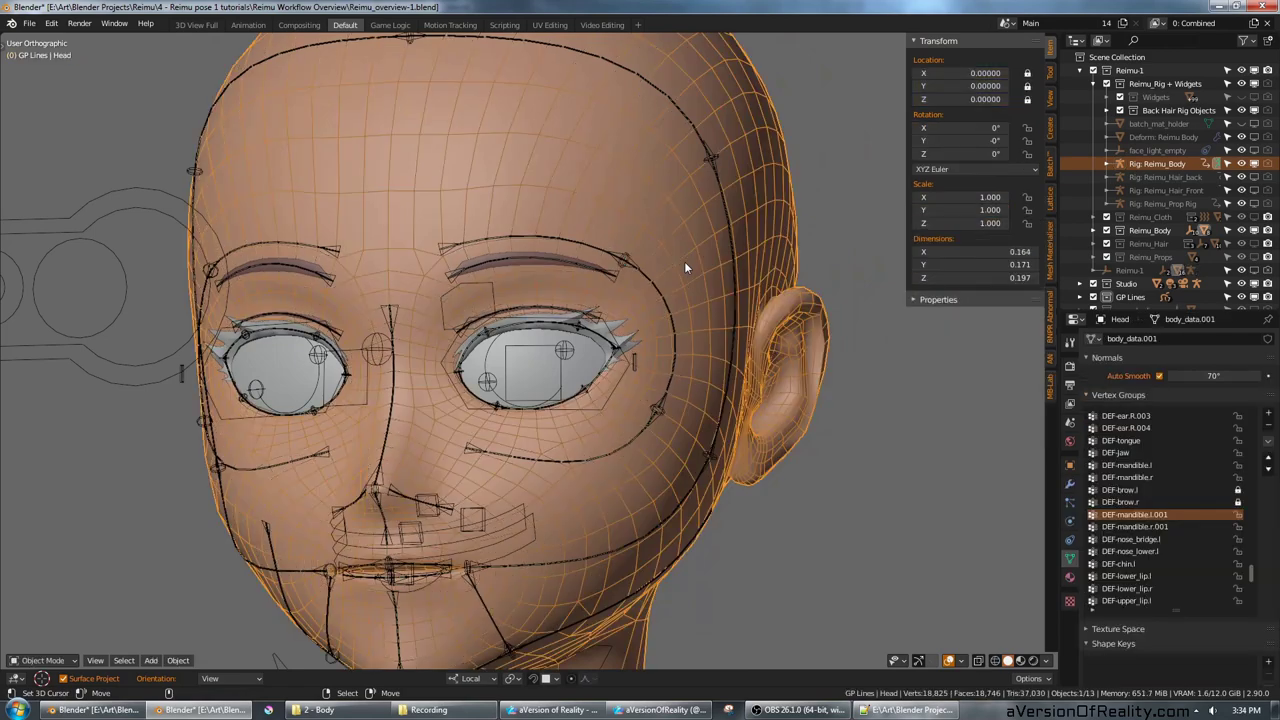
{"action": "key", "text": "ctrl+Tab"}
{"action": "left_click", "coordinate": [624, 214]}
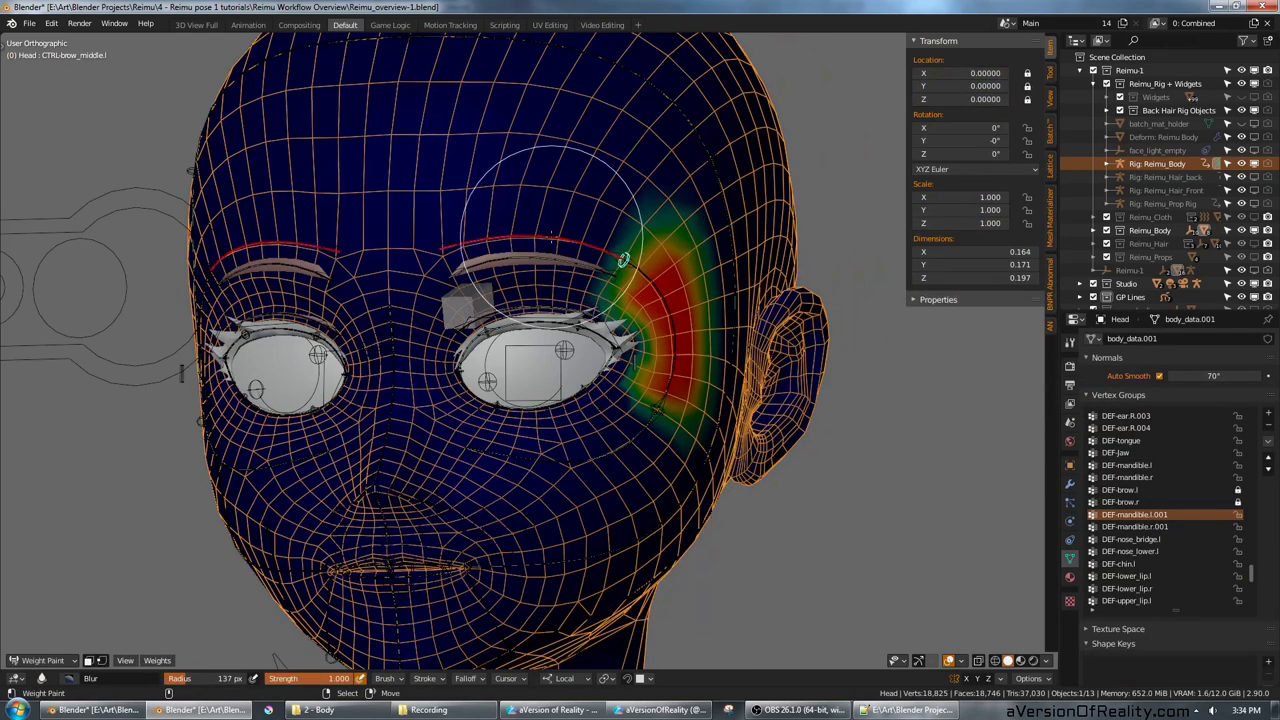
Step: Display the weights of the DEF-brow.l bone and examine their spread around the left eyebrow and forehead
{"action": "right_click", "coordinate": [565, 238], "text": "ctrl"}
{"action": "scroll", "coordinate": [563, 230], "scroll_direction": "up", "scroll_amount": 3}
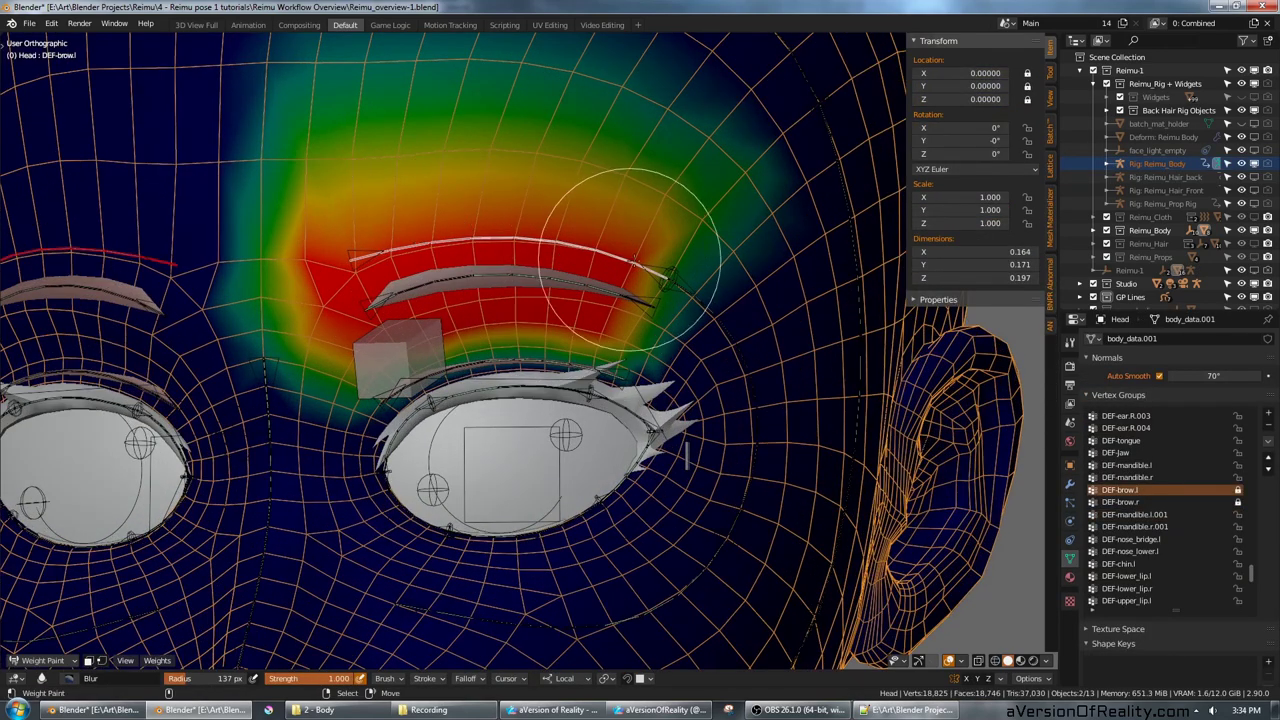
{"action": "scroll", "coordinate": [585, 260], "scroll_direction": "down", "scroll_amount": 3}
{"action": "scroll", "coordinate": [575, 265], "scroll_direction": "up", "scroll_amount": 3}
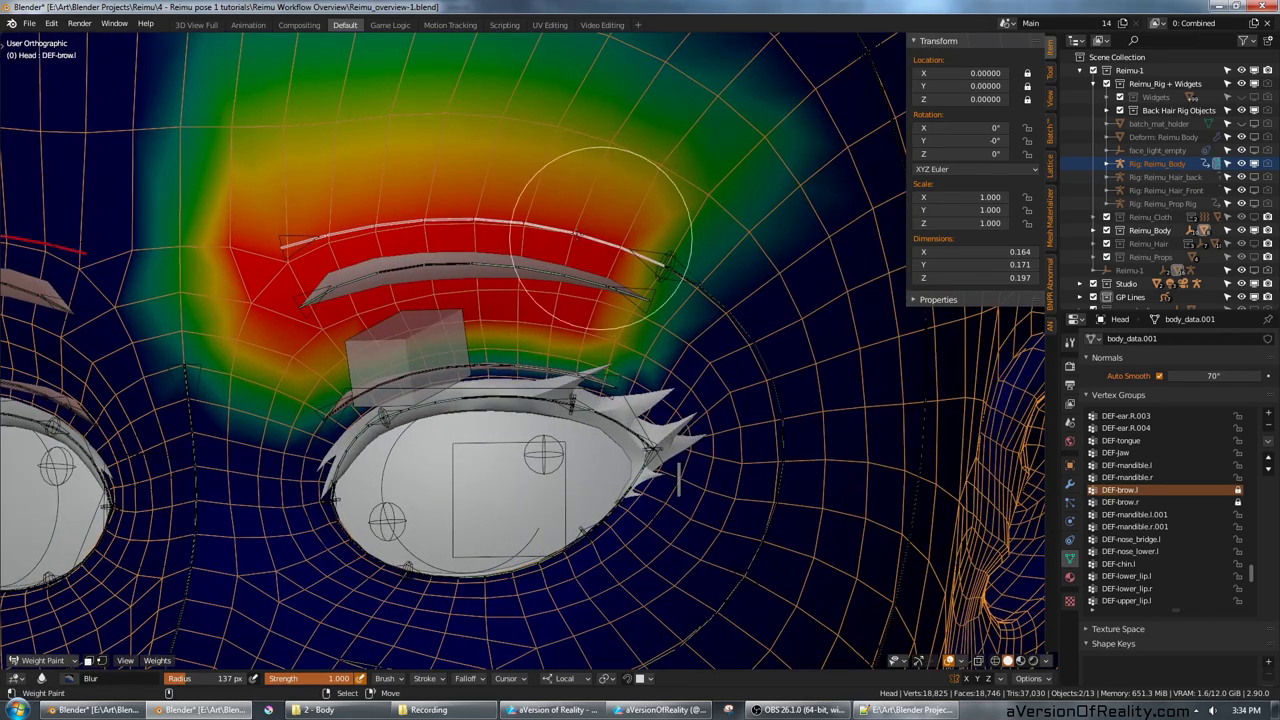
{"action": "scroll", "coordinate": [400, 220], "scroll_direction": "down", "scroll_amount": 4}
{"action": "scroll", "coordinate": [512, 280], "scroll_direction": "up", "scroll_amount": 3}
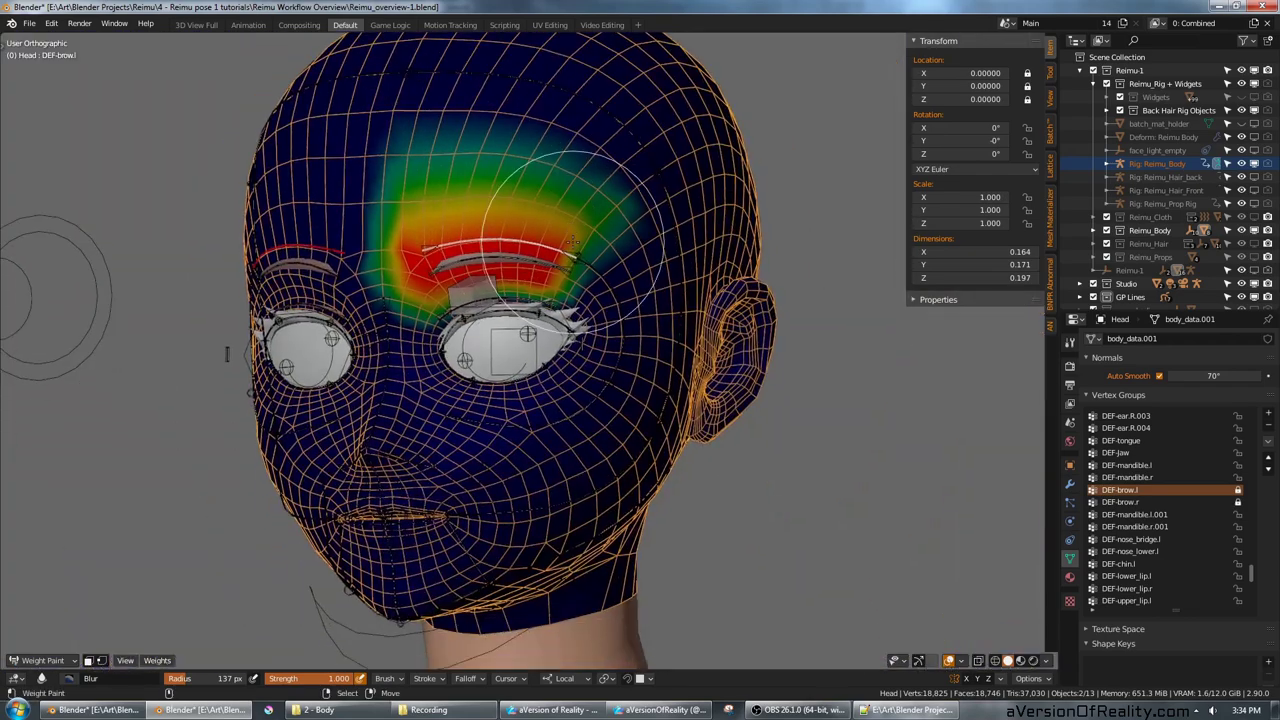
Step: Return the head mesh to Object Mode, select the body rig and put it back in Pose Mode
{"action": "key", "text": "ctrl+Tab"}
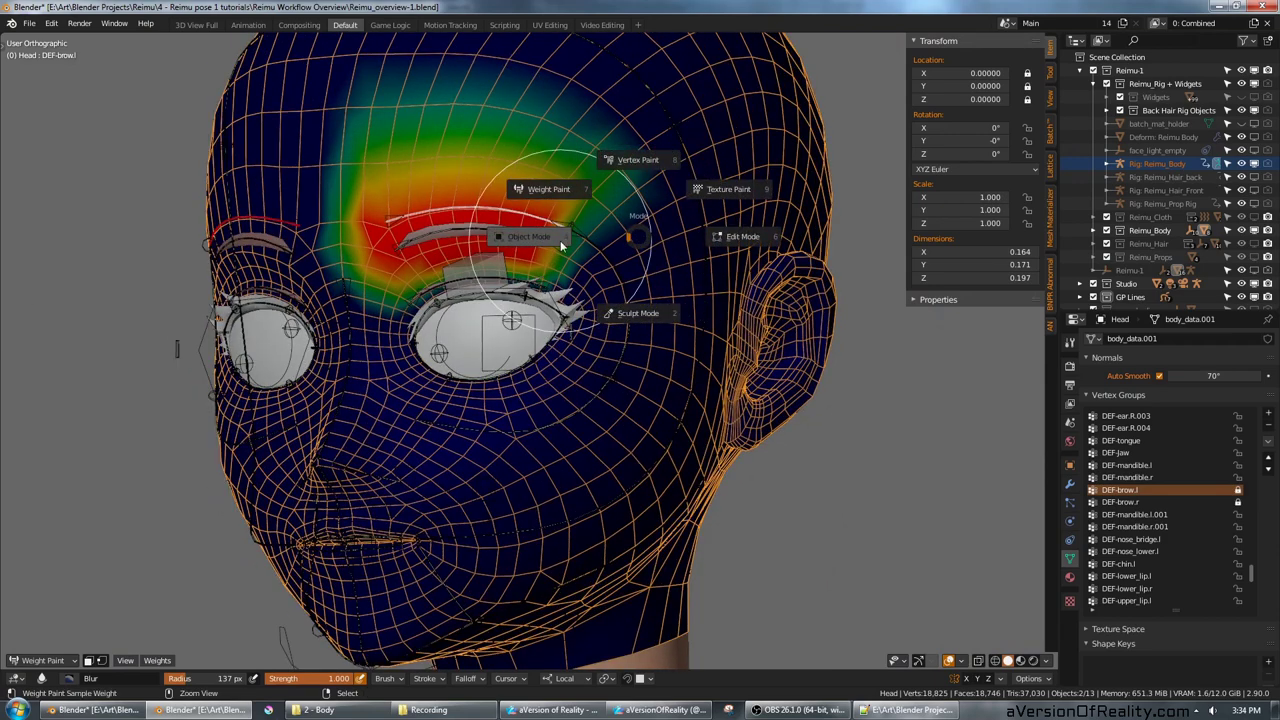
{"action": "left_click", "coordinate": [563, 246]}
{"action": "right_click", "coordinate": [608, 260]}
{"action": "key", "text": "ctrl+Tab"}
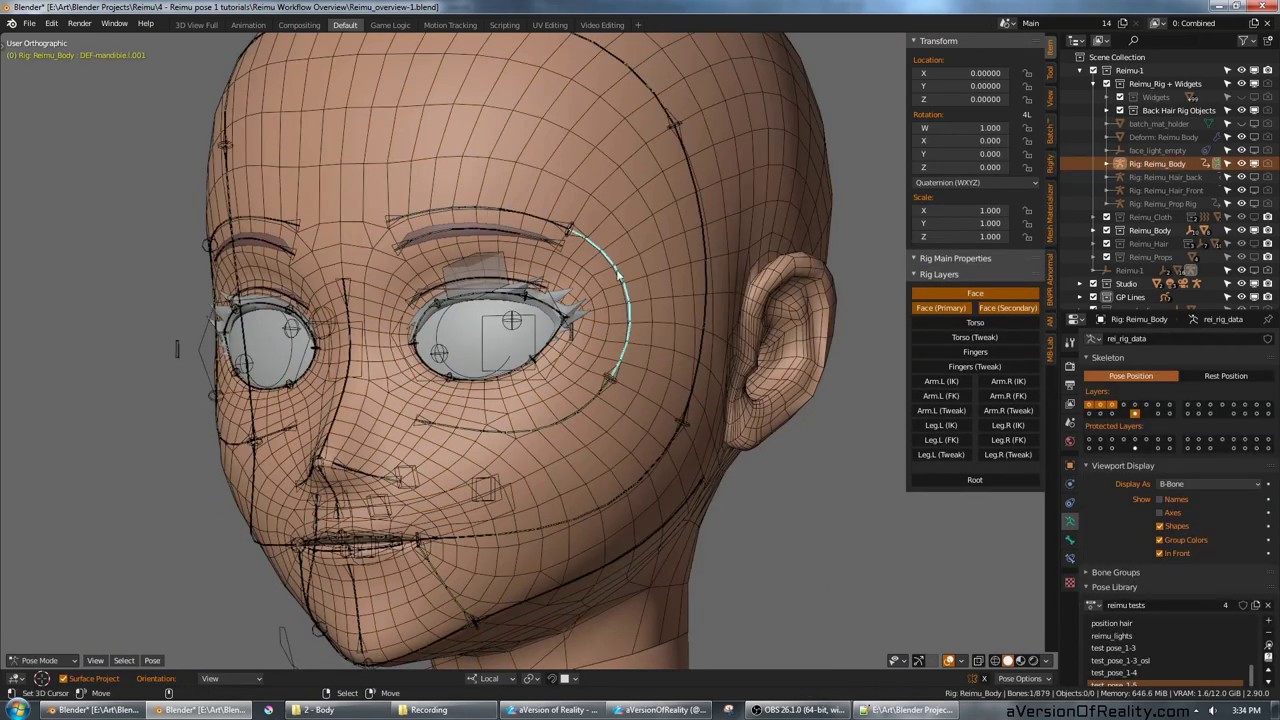
Step: Try moving the left cheekbone control to test how the cheek deforms
{"action": "middle_click_drag", "start_coordinate": [630, 370], "coordinate": [652, 288], "text": "shift"}
{"action": "left_click", "coordinate": [632, 318]}
{"action": "key", "text": "g"}
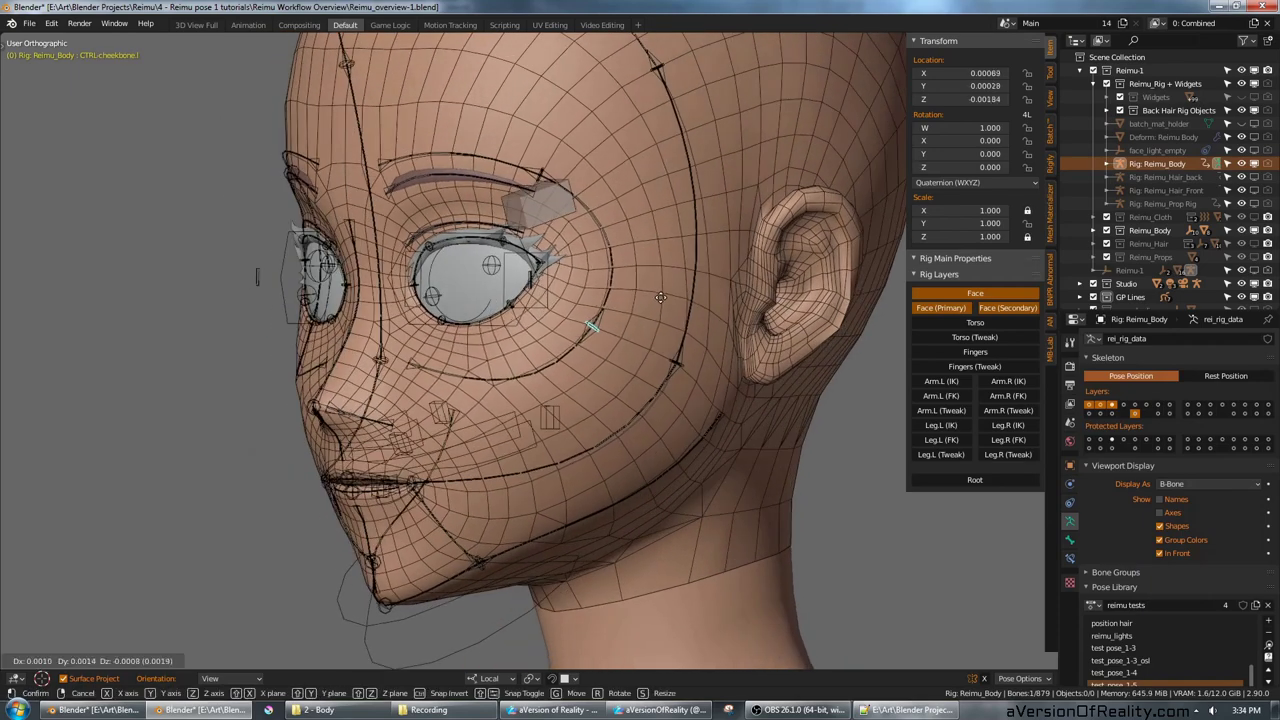
{"action": "right_click", "coordinate": [647, 278]}
{"action": "scroll", "coordinate": [645, 286], "scroll_direction": "down", "scroll_amount": 1}
{"action": "middle_click_drag", "start_coordinate": [641, 289], "coordinate": [658, 267]}
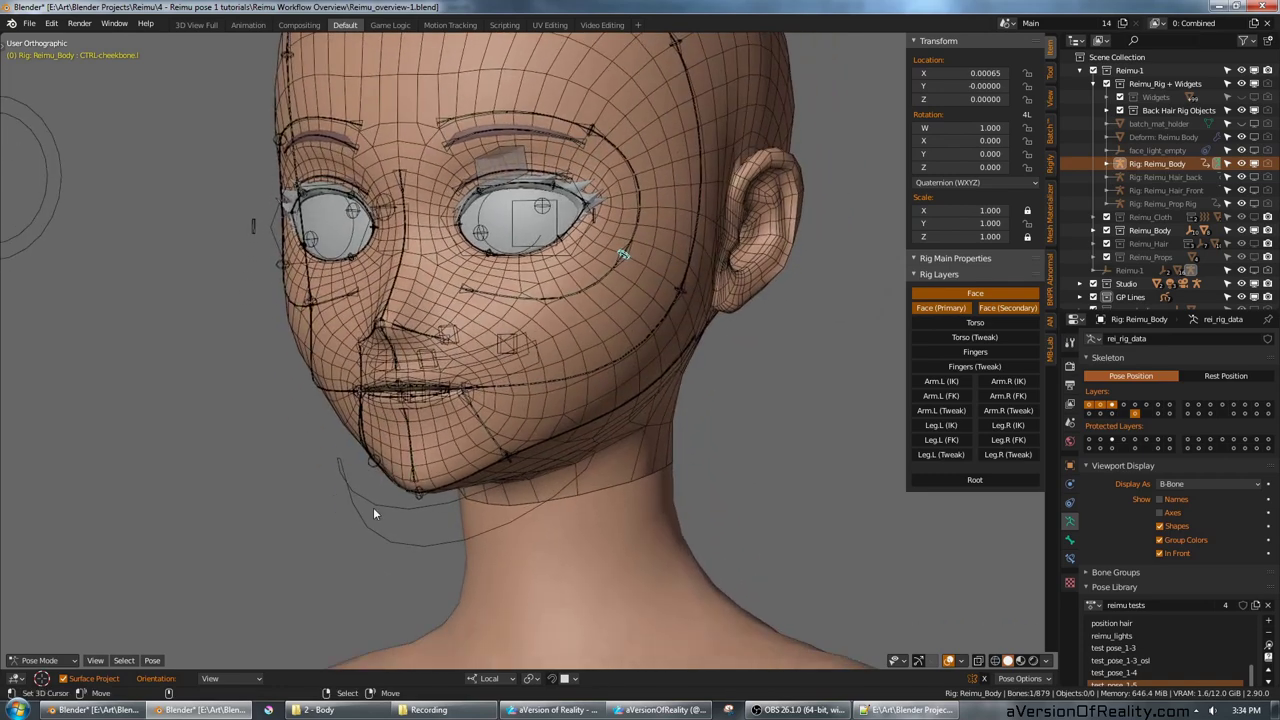
Step: Try opening the mouth by rotating the jaw control about its local X axis
{"action": "left_click", "coordinate": [373, 507]}
{"action": "key", "text": "r"}
{"action": "key", "text": "x"}
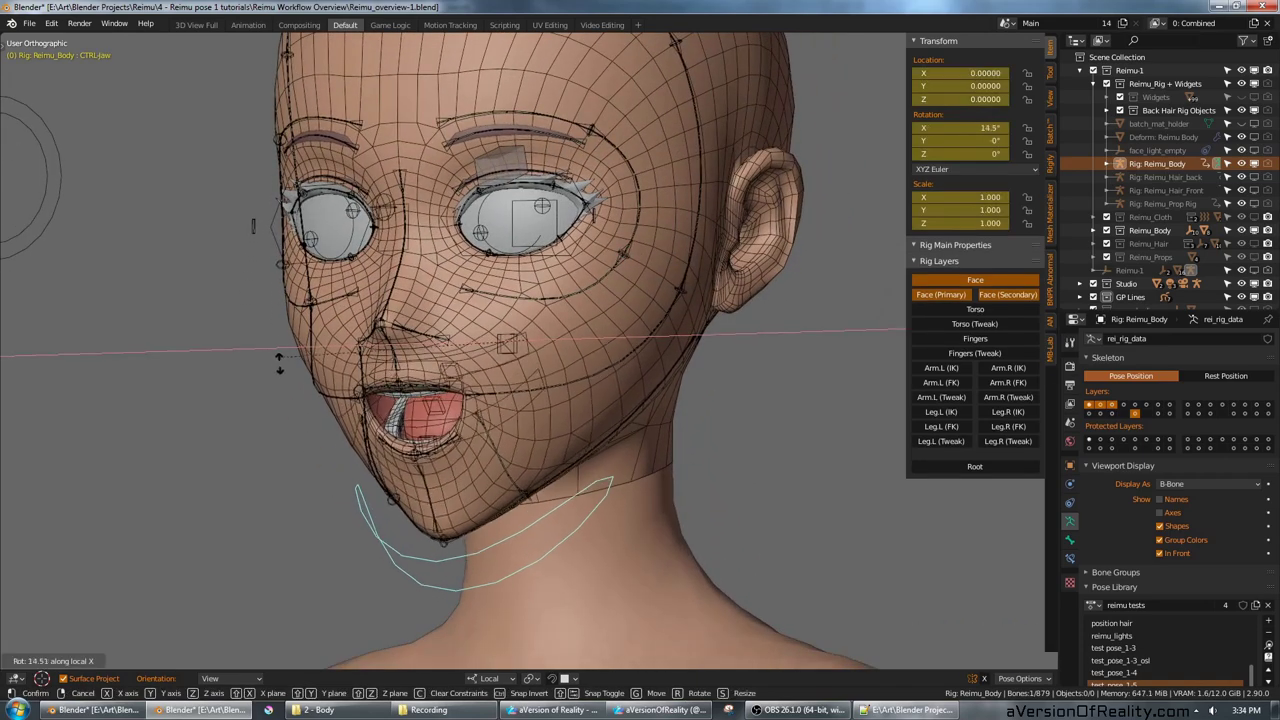
{"action": "key", "text": "Escape"}
Step: Move the left lip corner control outward and rotate it to test the smile deformation
{"action": "middle_click_drag", "start_coordinate": [294, 366], "coordinate": [602, 315]}
{"action": "scroll", "coordinate": [597, 318], "scroll_direction": "up", "scroll_amount": 2}
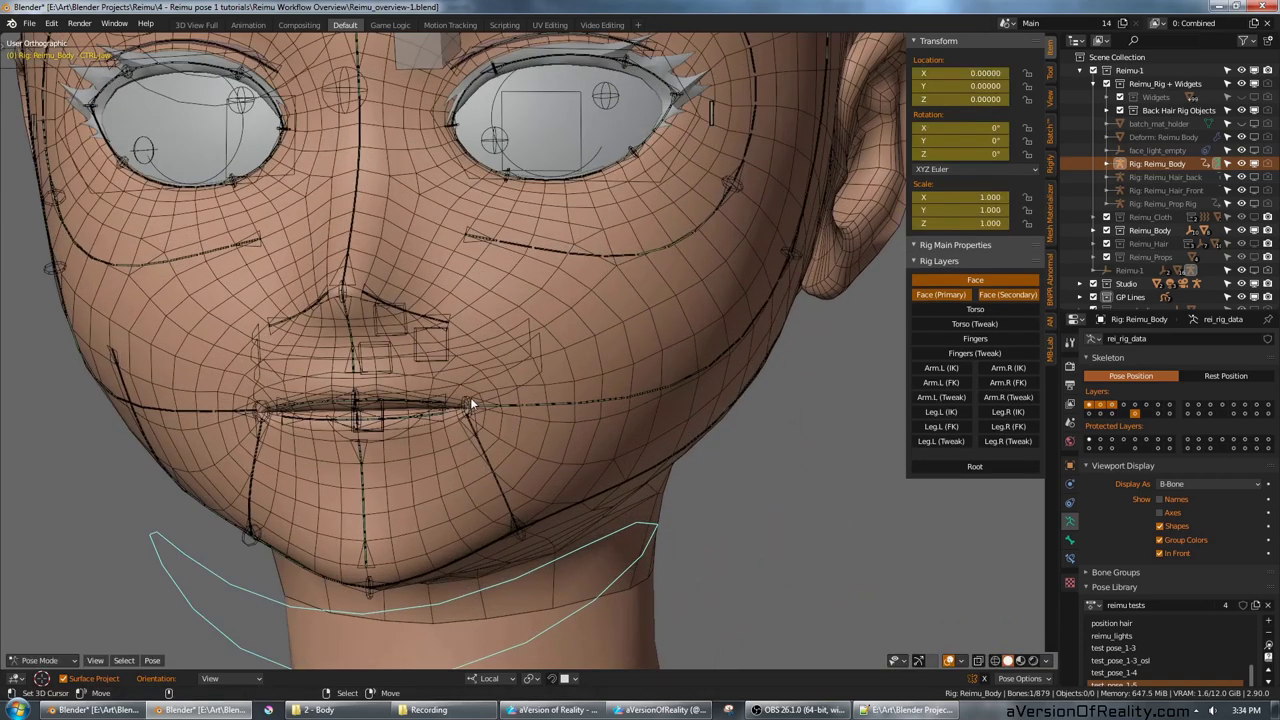
{"action": "left_click", "coordinate": [469, 403]}
{"action": "middle_click_drag", "start_coordinate": [480, 395], "coordinate": [542, 340]}
{"action": "key", "text": "g"}
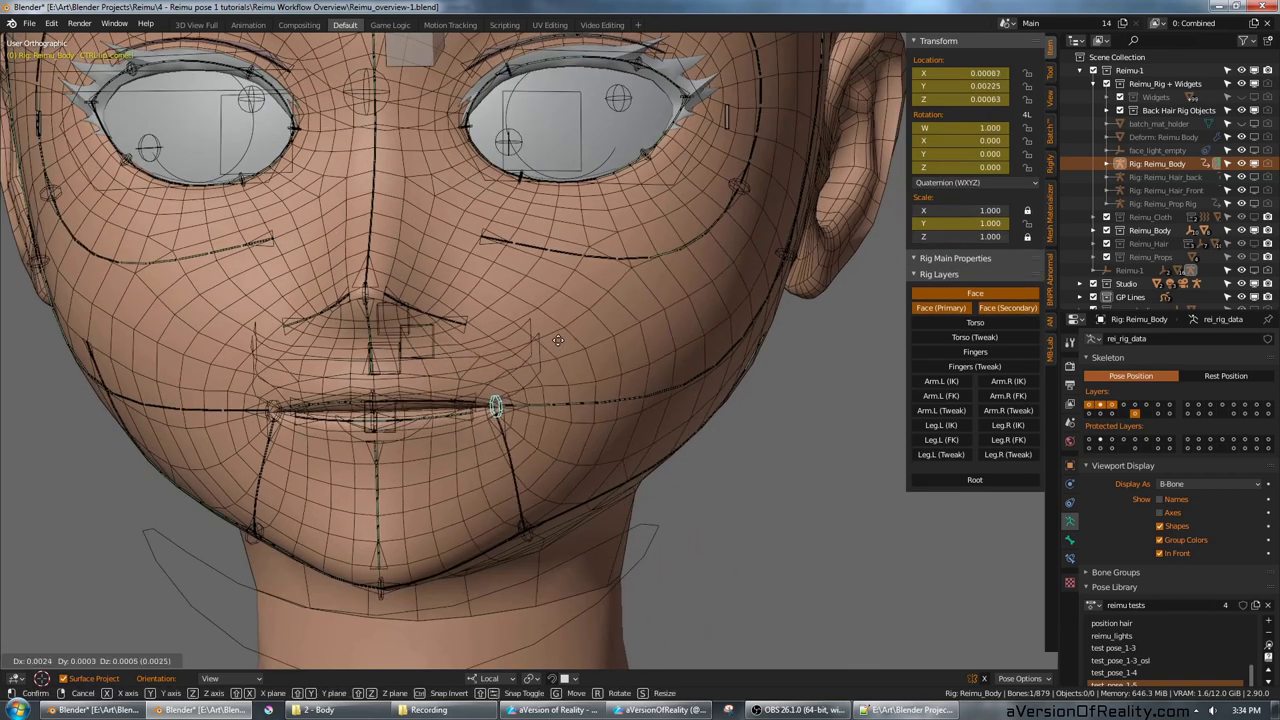
{"action": "left_click", "coordinate": [600, 338]}
{"action": "key", "text": "r"}
{"action": "left_click", "coordinate": [640, 308]}
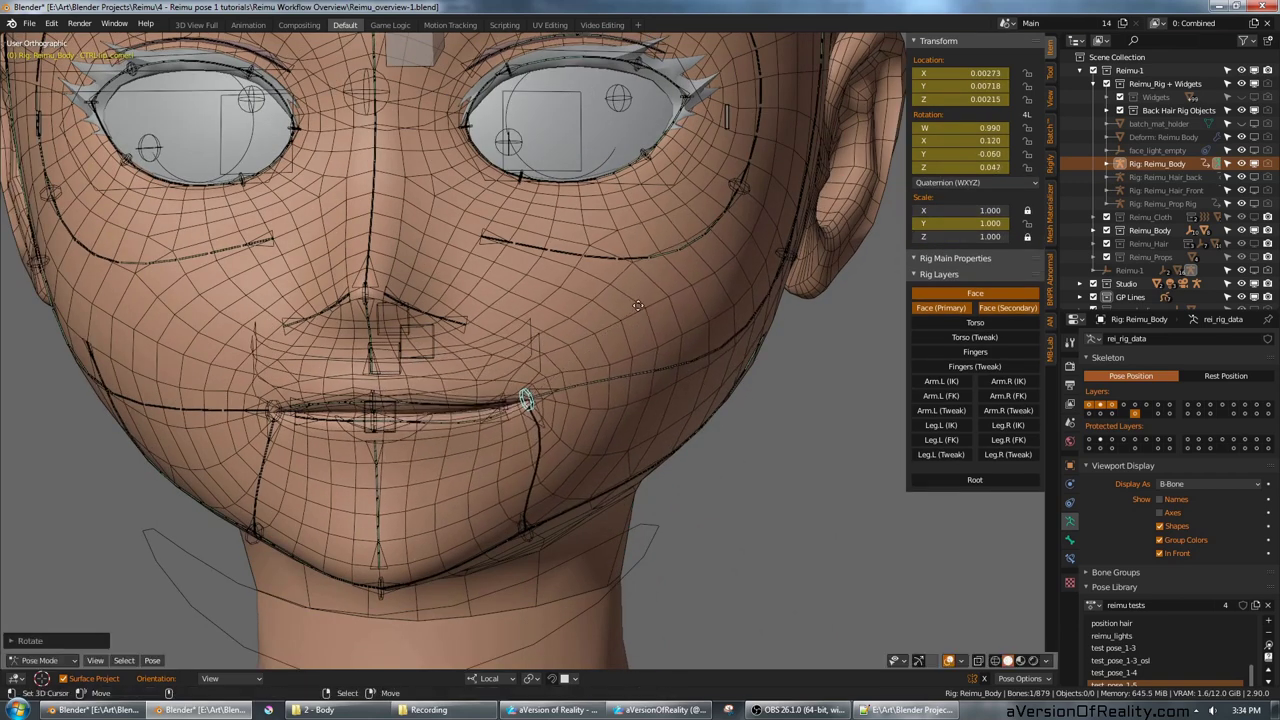
Step: Shift the left lip corner control twice more, and clear its location and rotation
{"action": "key", "text": "g"}
{"action": "left_click", "coordinate": [616, 318]}
{"action": "scroll", "coordinate": [637, 304], "scroll_direction": "down", "scroll_amount": 3}
{"action": "key", "text": "g"}
{"action": "left_click", "coordinate": [625, 314]}
{"action": "key", "text": "alt+g"}
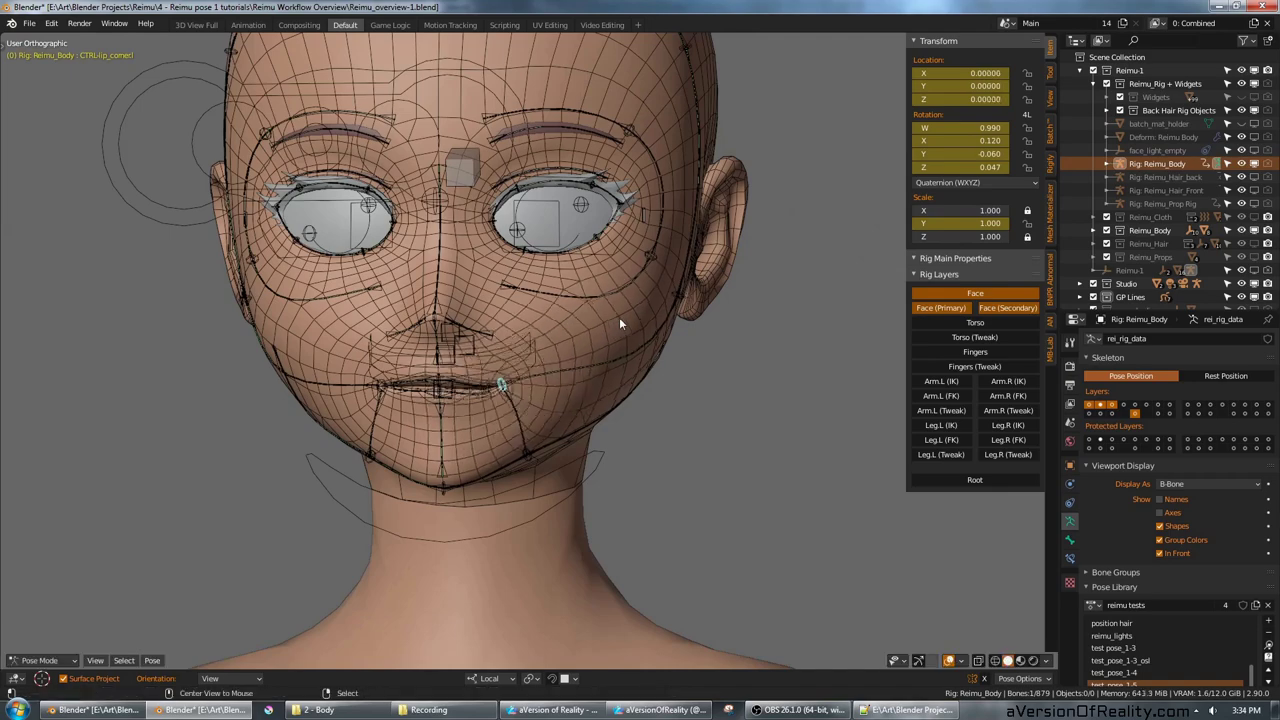
{"action": "key", "text": "alt+r"}
Step: Try rotating the left nose bridge end control and moving the nose tip control in the side view
{"action": "key", "text": "KP_3"}
{"action": "middle_click_drag", "start_coordinate": [450, 329], "coordinate": [501, 329], "text": "shift"}
{"action": "scroll", "coordinate": [501, 329], "scroll_direction": "up", "scroll_amount": 4}
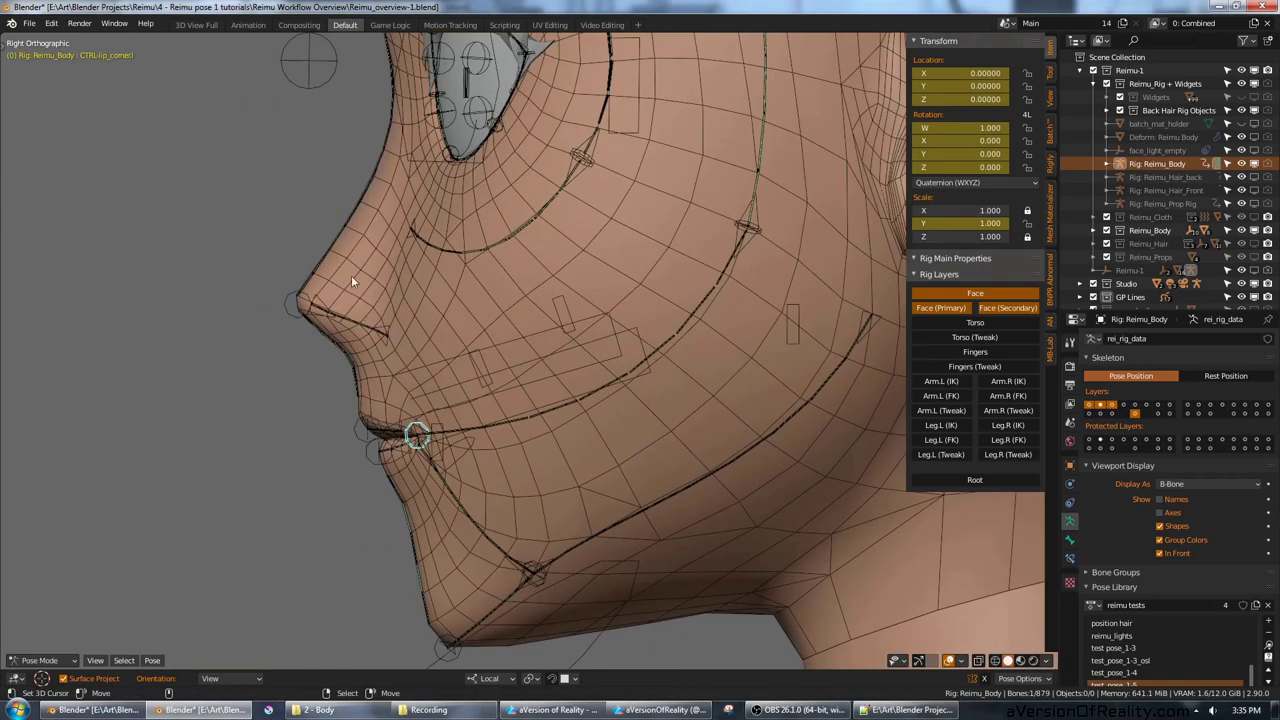
{"action": "middle_click_drag", "start_coordinate": [225, 277], "coordinate": [289, 289]}
{"action": "left_click", "coordinate": [266, 288]}
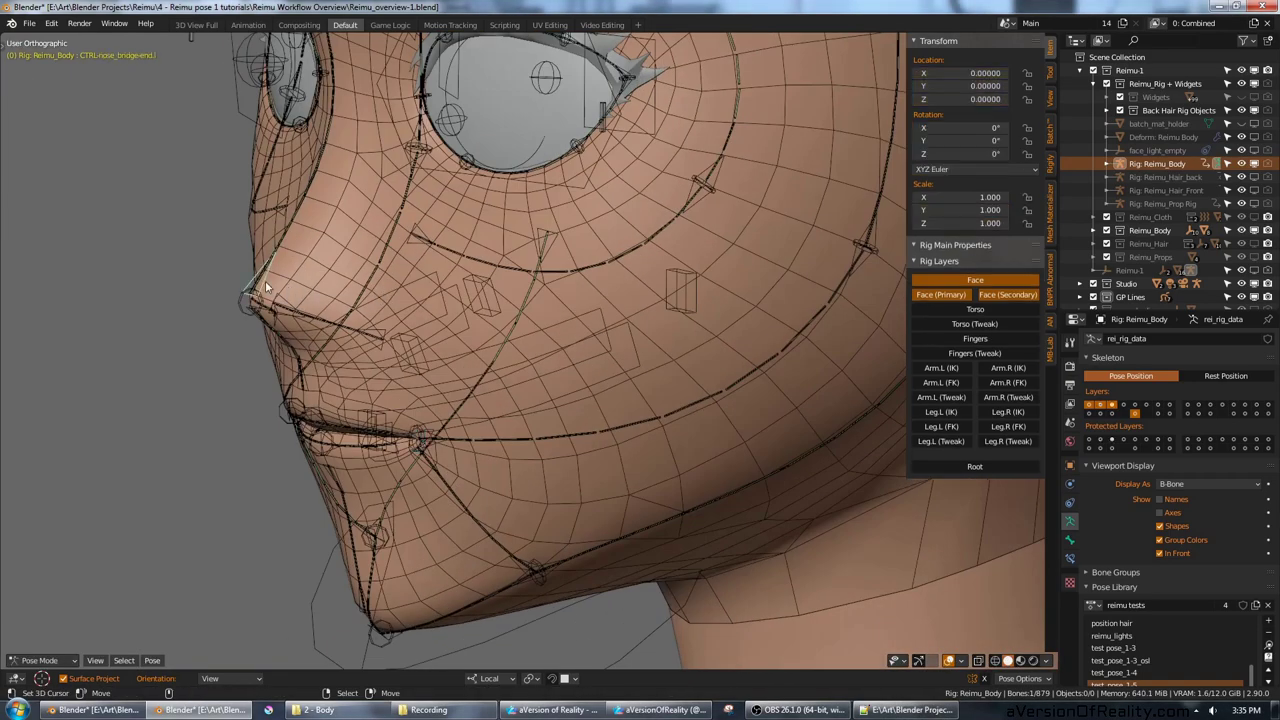
{"action": "key", "text": "KP_3"}
{"action": "scroll", "coordinate": [265, 280], "scroll_direction": "down", "scroll_amount": 3}
{"action": "key", "text": "r"}
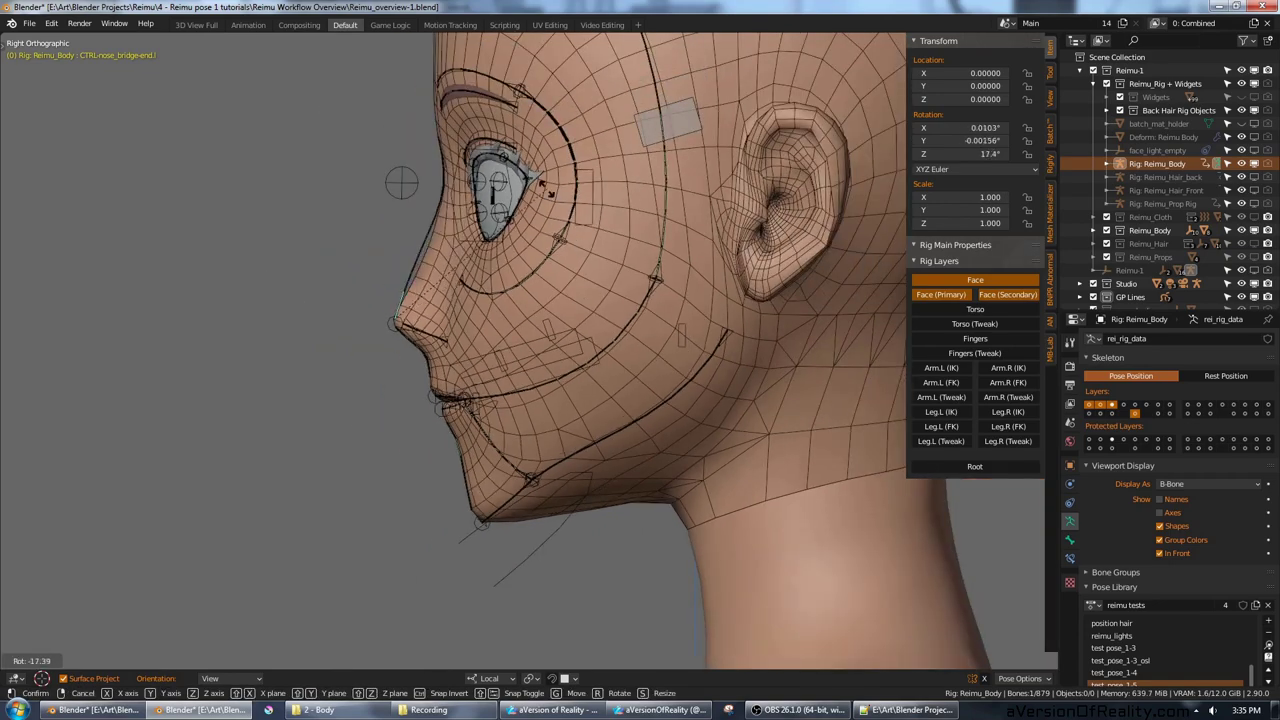
{"action": "key", "text": "Escape"}
{"action": "left_click", "coordinate": [390, 323]}
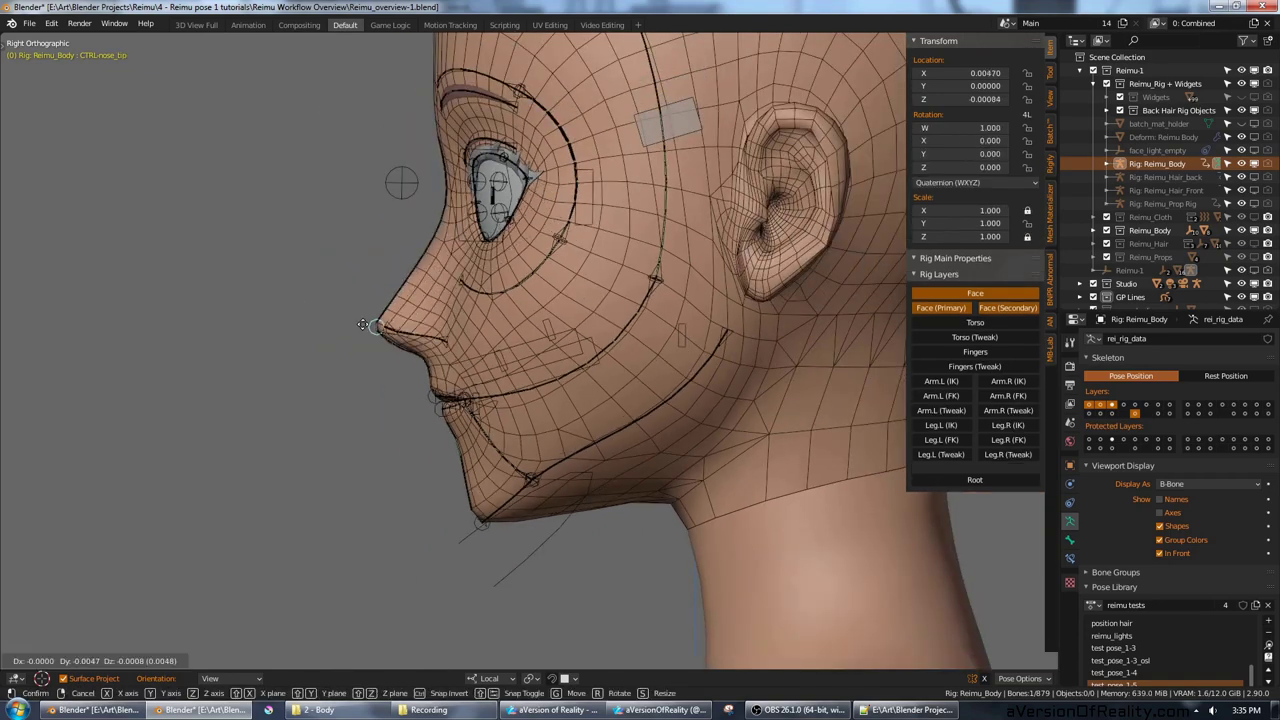
{"action": "middle_click_drag", "start_coordinate": [390, 323], "coordinate": [655, 333]}
Step: Try scaling the left forehead start control along its local Y axis in the front view
{"action": "key", "text": "KP_1"}
{"action": "scroll", "coordinate": [660, 327], "scroll_direction": "up", "scroll_amount": 1}
{"action": "middle_click_drag", "start_coordinate": [696, 264], "coordinate": [698, 305], "text": "shift"}
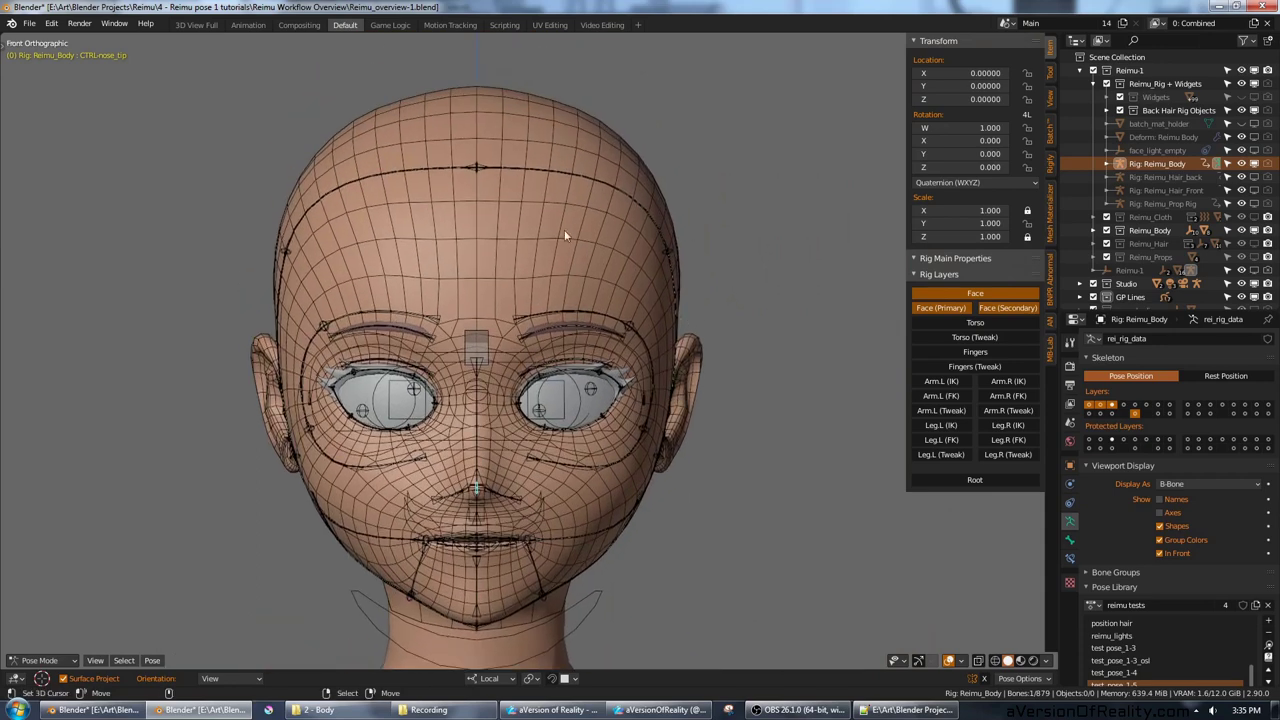
{"action": "scroll", "coordinate": [478, 167], "scroll_direction": "up", "scroll_amount": 2}
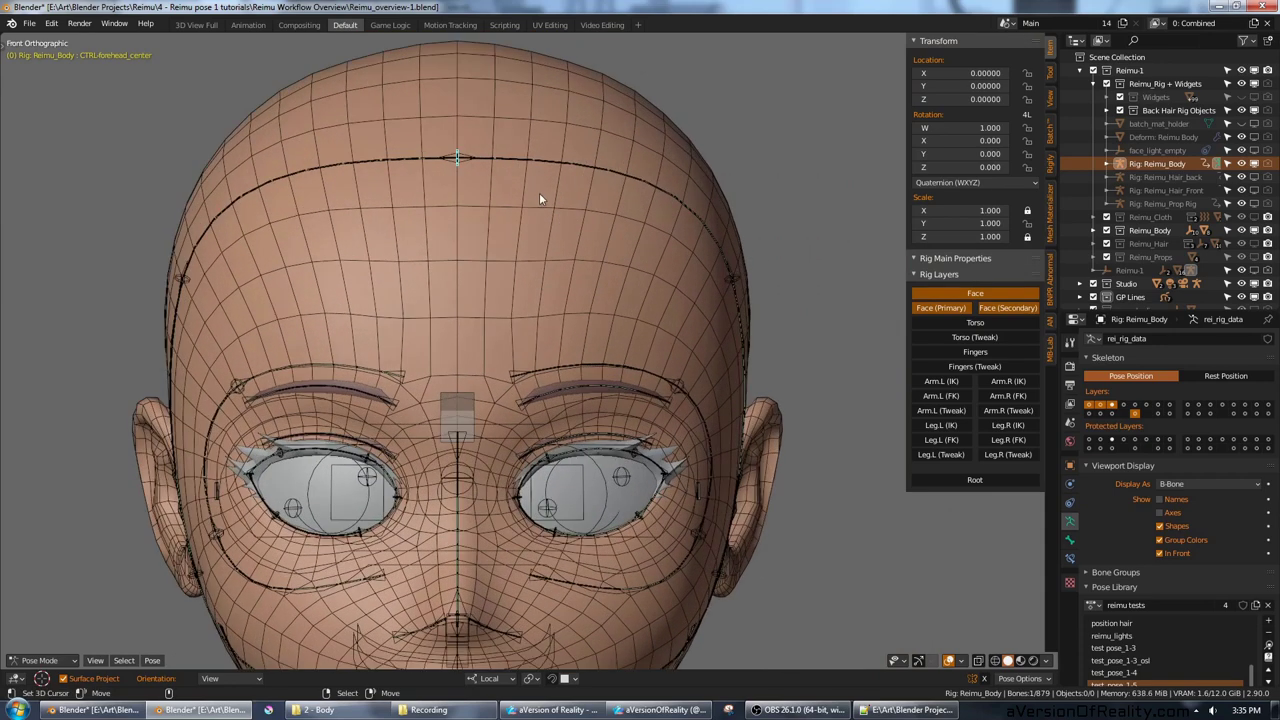
{"action": "key", "text": "s"}
{"action": "key", "text": "y"}
{"action": "key", "text": "y"}
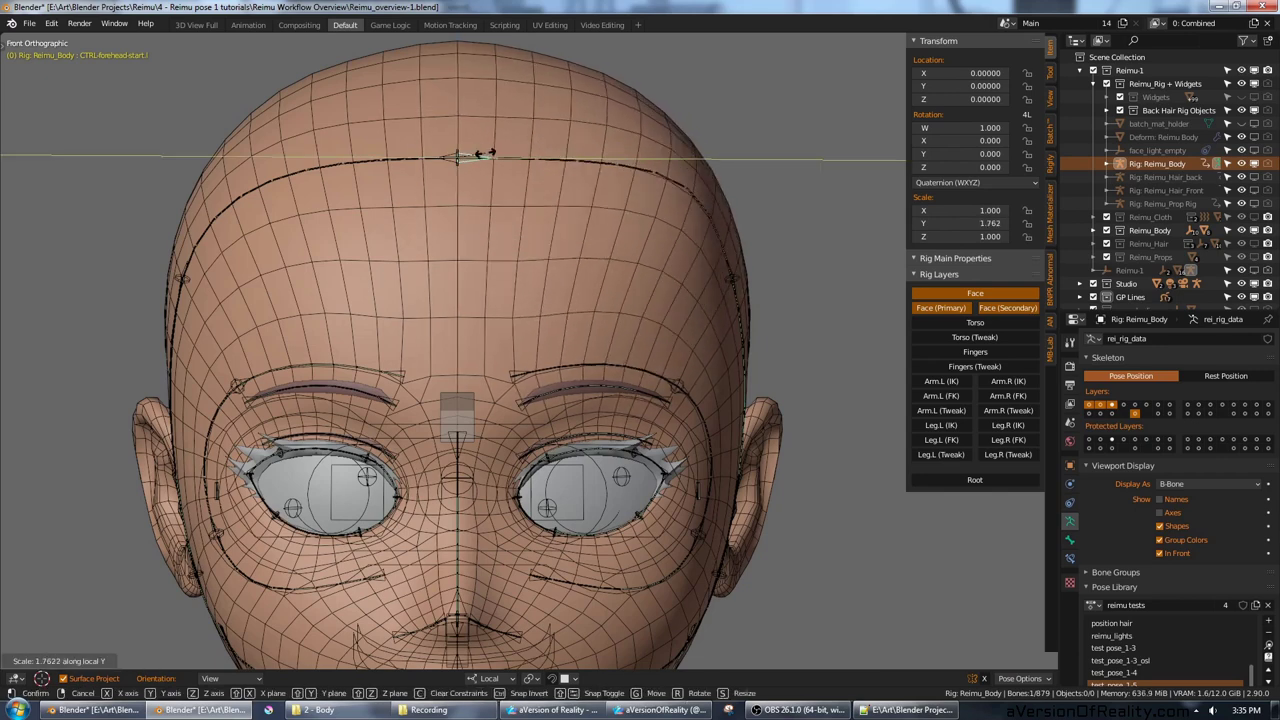
{"action": "right_click", "coordinate": [471, 151]}
Step: Try rotating the left forehead start control about its Z axis from an angled view
{"action": "middle_click_drag", "start_coordinate": [471, 151], "coordinate": [695, 239]}
{"action": "key", "text": "r"}
{"action": "key", "text": "z"}
{"action": "right_click", "coordinate": [703, 237]}
{"action": "scroll", "coordinate": [733, 199], "scroll_direction": "down", "scroll_amount": 2}
{"action": "scroll", "coordinate": [695, 239], "scroll_direction": "down", "scroll_amount": 2}
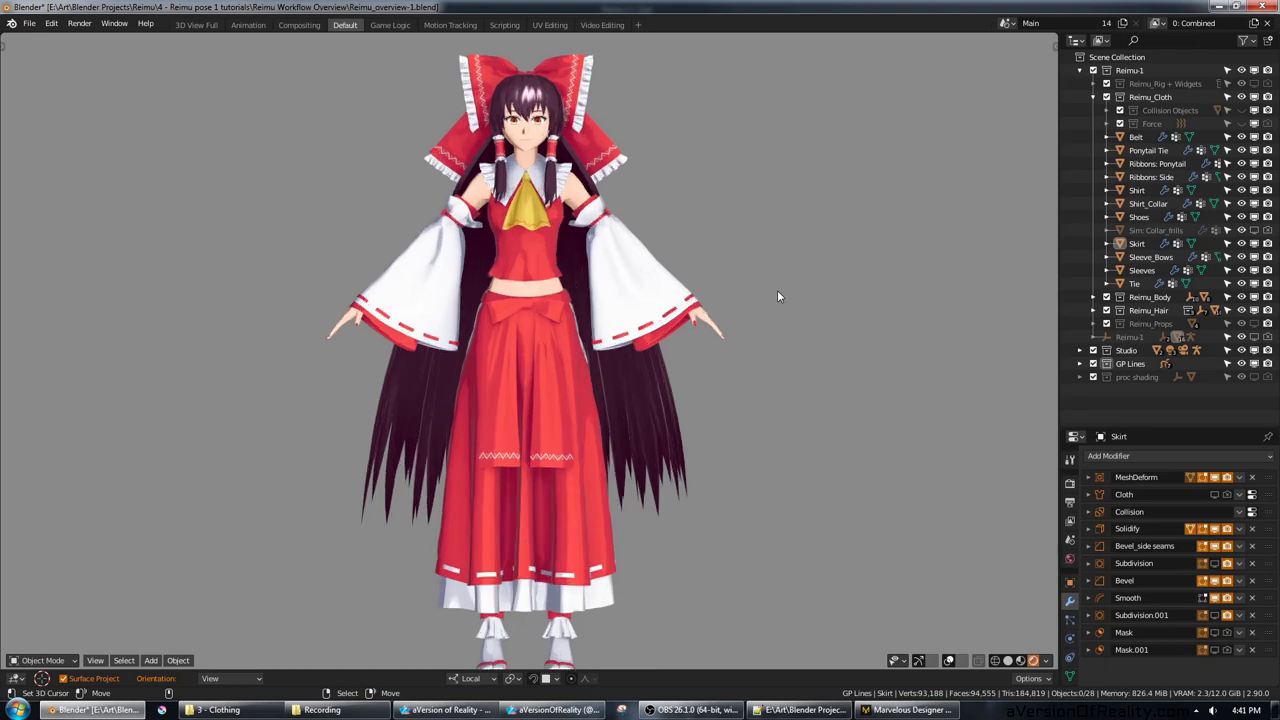
Step: View the clothed character from several angles and turn on the viewport overlays to show the clothing's wireframe
{"action": "middle_click_drag", "start_coordinate": [817, 257], "coordinate": [667, 455]}
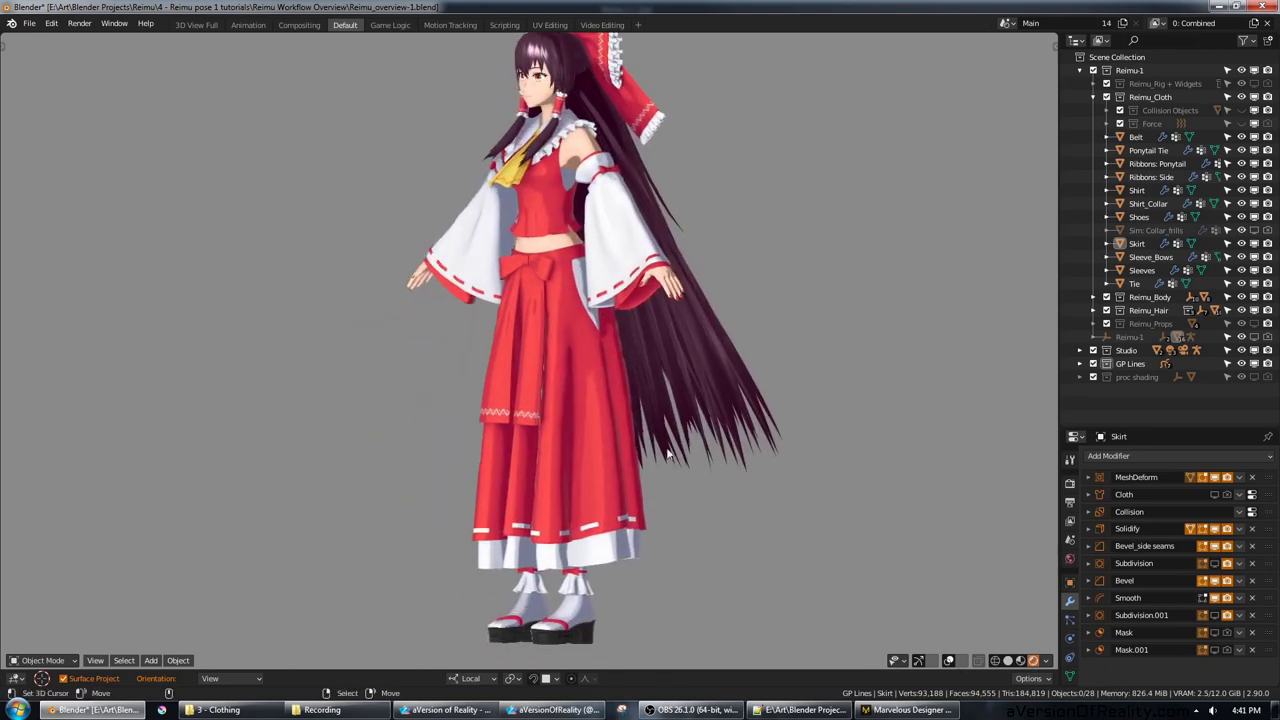
{"action": "middle_click_drag", "start_coordinate": [716, 315], "coordinate": [722, 270]}
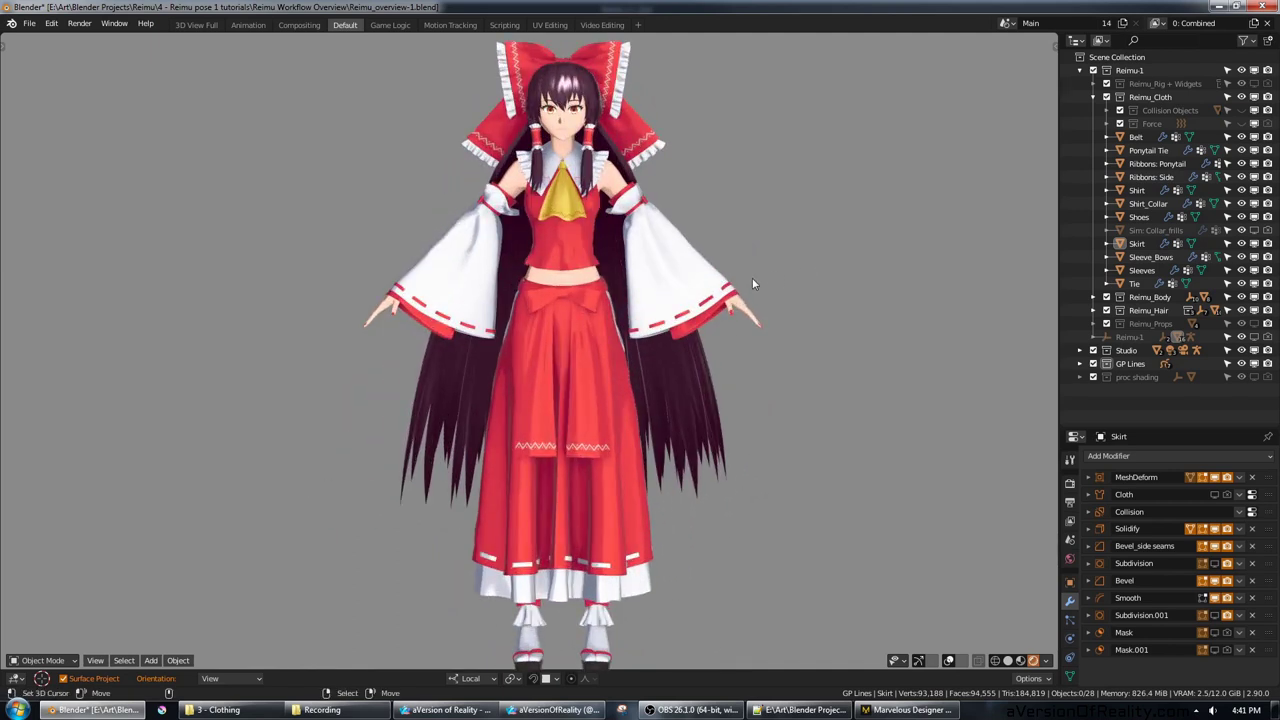
{"action": "key", "text": "shift+alt+z"}
{"action": "middle_click_drag", "start_coordinate": [752, 283], "coordinate": [706, 384]}
{"action": "scroll", "coordinate": [706, 384], "scroll_direction": "up", "scroll_amount": 2}
{"action": "middle_click_drag", "start_coordinate": [709, 284], "coordinate": [716, 423], "text": "shift"}
{"action": "scroll", "coordinate": [716, 423], "scroll_direction": "up", "scroll_amount": 4}
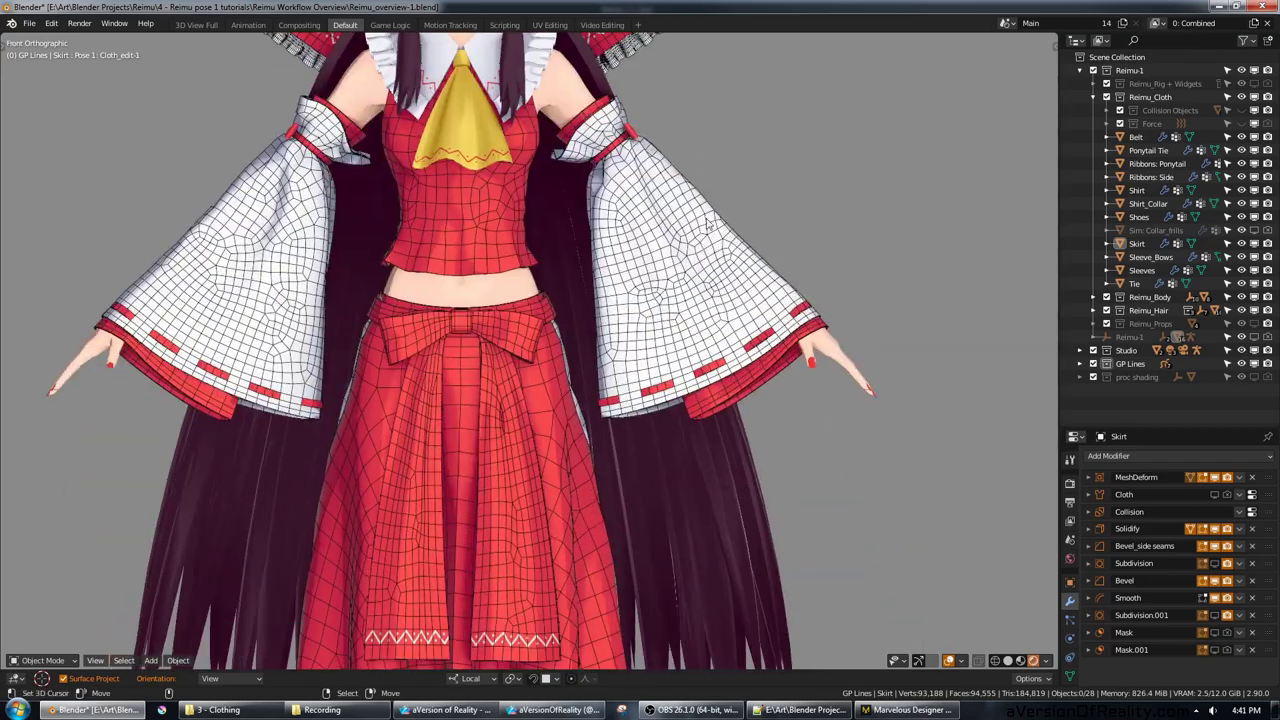
Step: Examine the wireframe topology of the sleeves, shirt and skirt, up close and across the full outfit
{"action": "scroll", "coordinate": [708, 223], "scroll_direction": "up", "scroll_amount": 2}
{"action": "scroll", "coordinate": [742, 235], "scroll_direction": "down", "scroll_amount": 4}
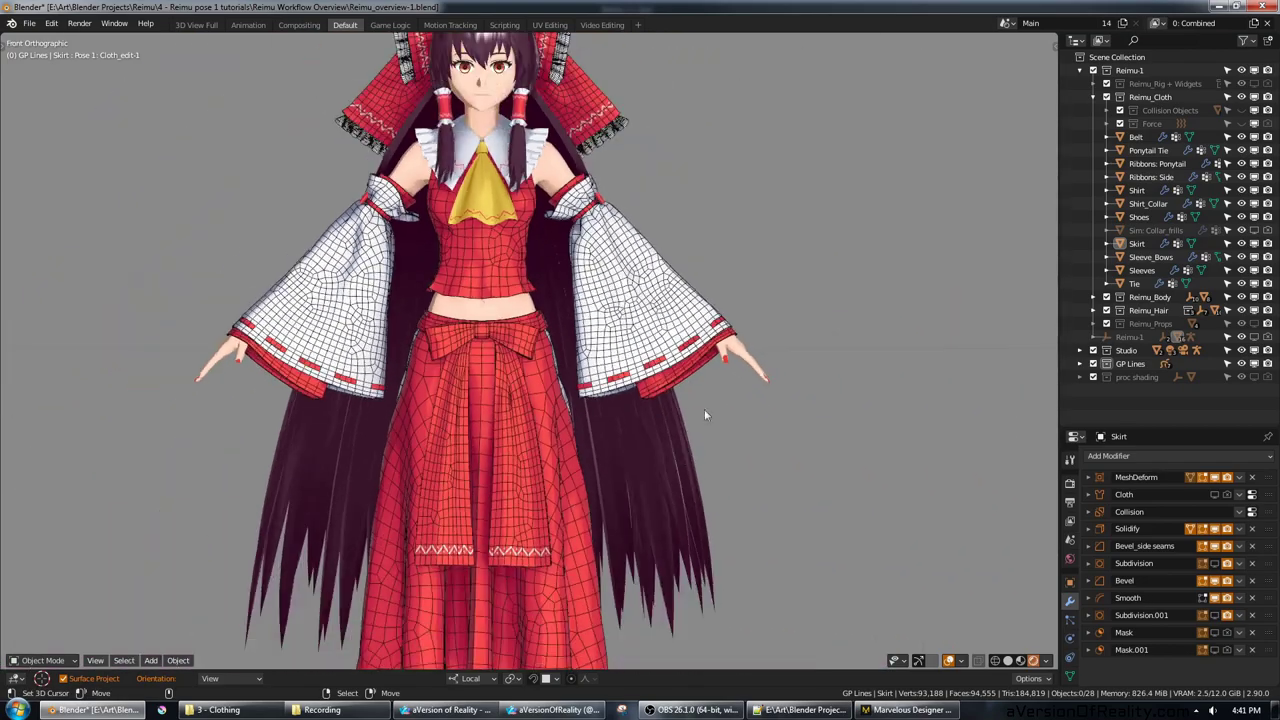
{"action": "middle_click_drag", "start_coordinate": [674, 474], "coordinate": [746, 294], "text": "shift"}
{"action": "scroll", "coordinate": [776, 268], "scroll_direction": "down", "scroll_amount": 2}
{"action": "scroll", "coordinate": [826, 296], "scroll_direction": "down", "scroll_amount": 3}
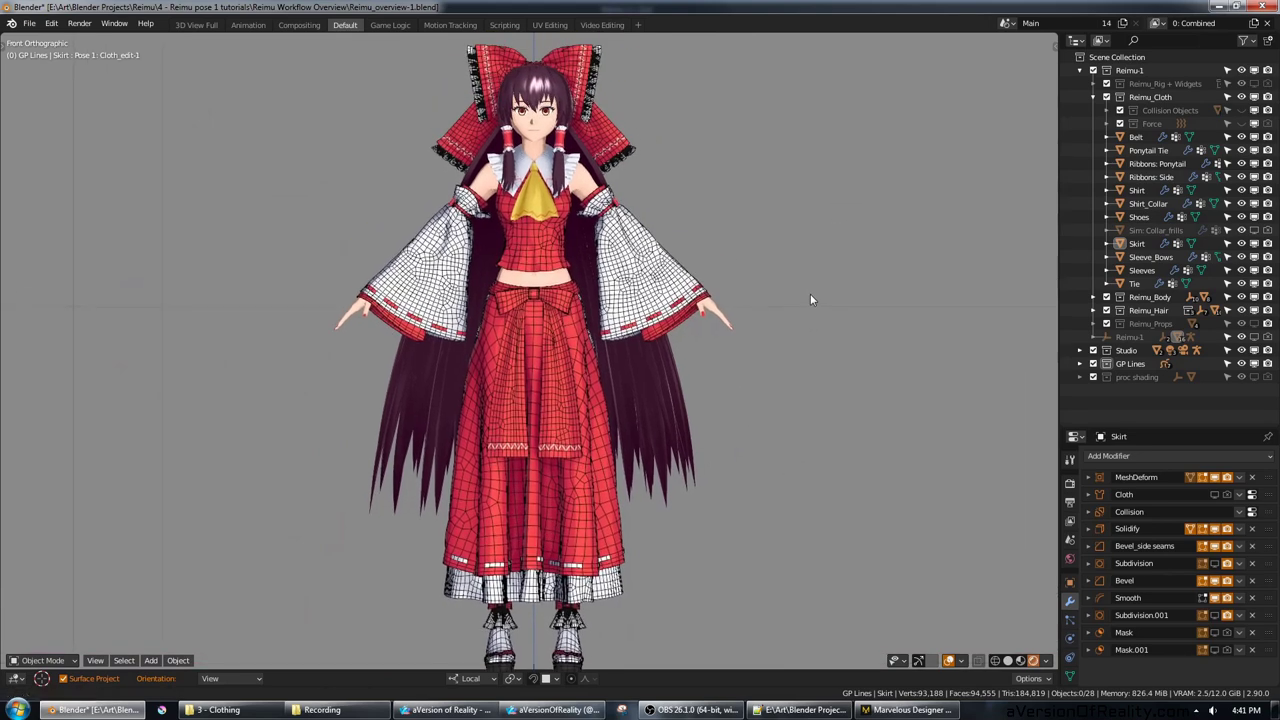
{"action": "scroll", "coordinate": [814, 286], "scroll_direction": "down", "scroll_amount": 1}
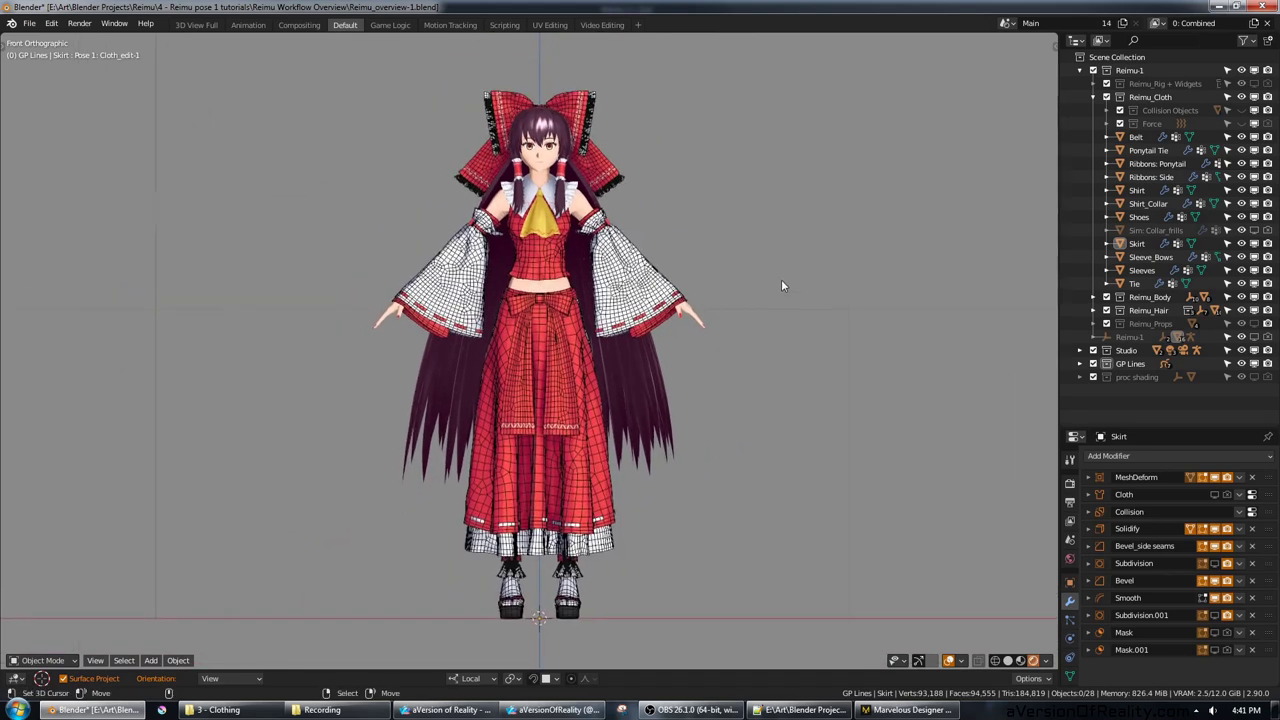
{"action": "scroll", "coordinate": [780, 279], "scroll_direction": "up", "scroll_amount": 1}
{"action": "scroll", "coordinate": [763, 270], "scroll_direction": "down", "scroll_amount": 1}
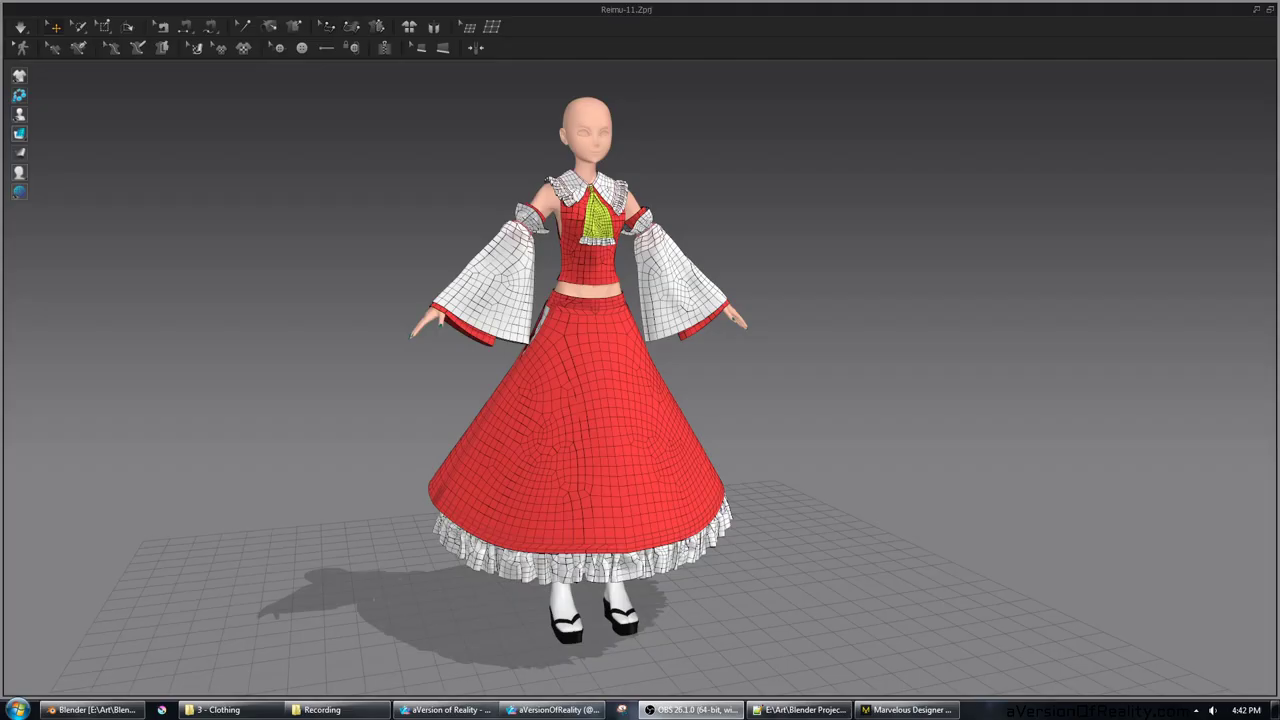
Step: Switch to Marvelous Designer and start the cloth simulation of the Reimu-11 garment
{"action": "key", "text": "alt+Tab"}
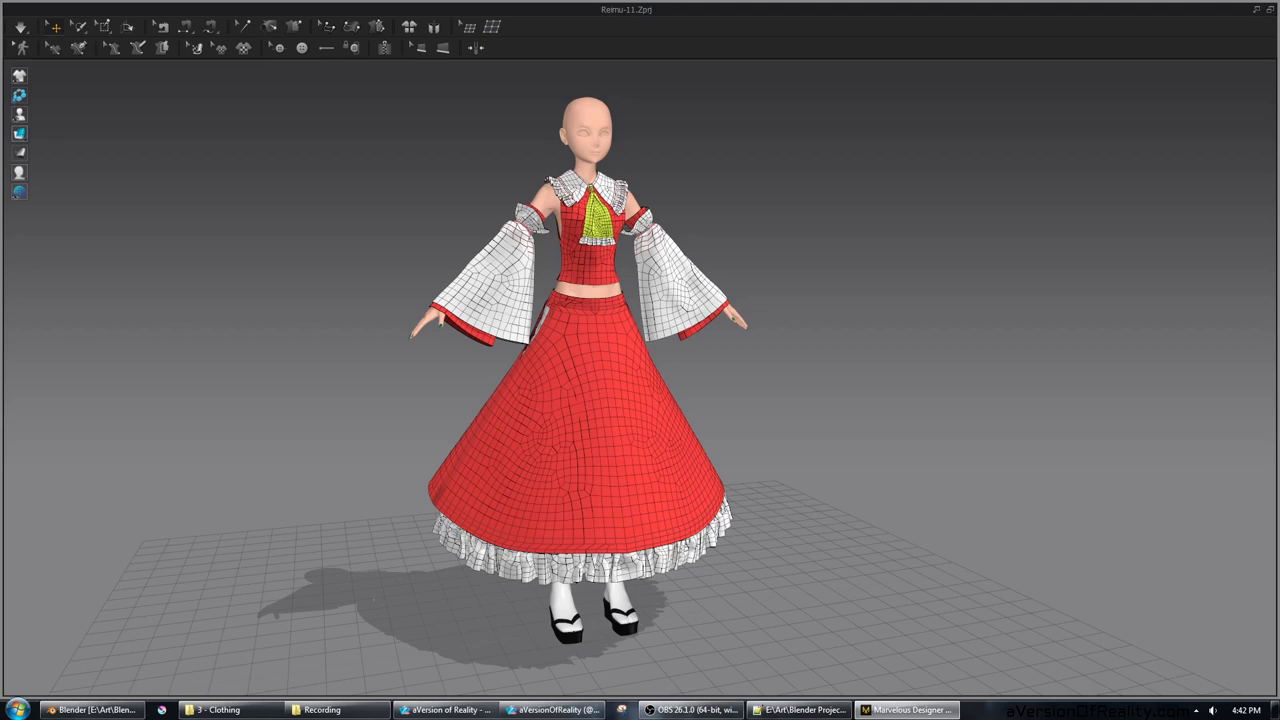
{"action": "mouse_move", "coordinate": [1279, 29]}
{"action": "left_mouse_down"}
{"action": "mouse_move", "coordinate": [563, 29]}
{"action": "mouse_move", "coordinate": [1279, 29]}
{"action": "mouse_move", "coordinate": [1279, 5]}
{"action": "left_mouse_up"}
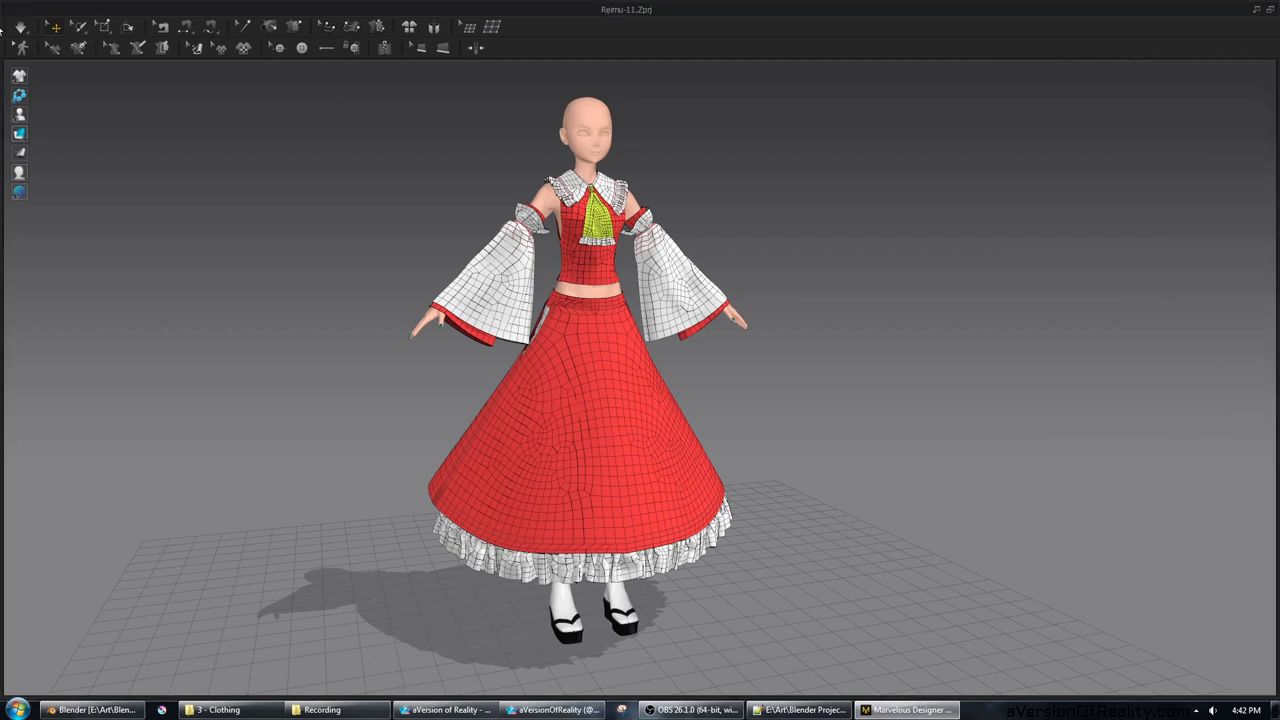
{"action": "left_click", "coordinate": [20, 27]}
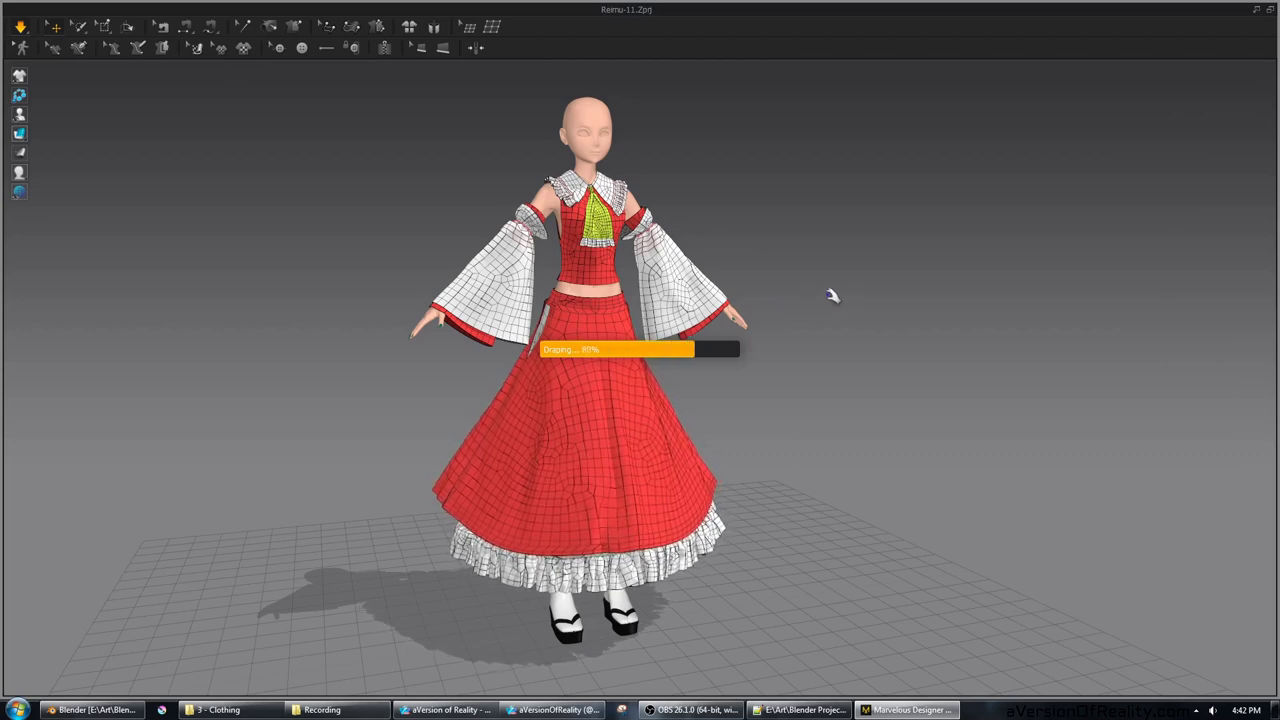
Step: Pull the skirt and its white frill around during the simulation, viewing from different angles, and stop the simulation
{"action": "right_click_drag", "start_coordinate": [843, 291], "coordinate": [541, 428]}
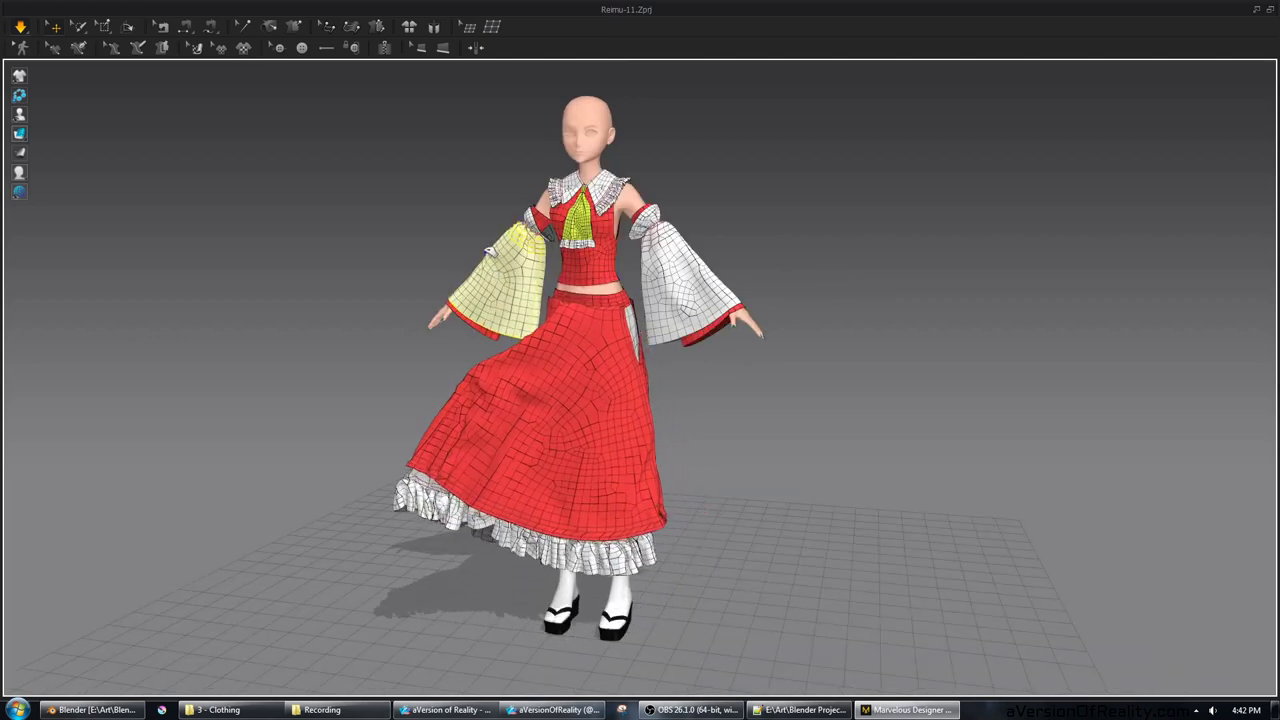
{"action": "right_click_drag", "start_coordinate": [741, 195], "coordinate": [729, 284]}
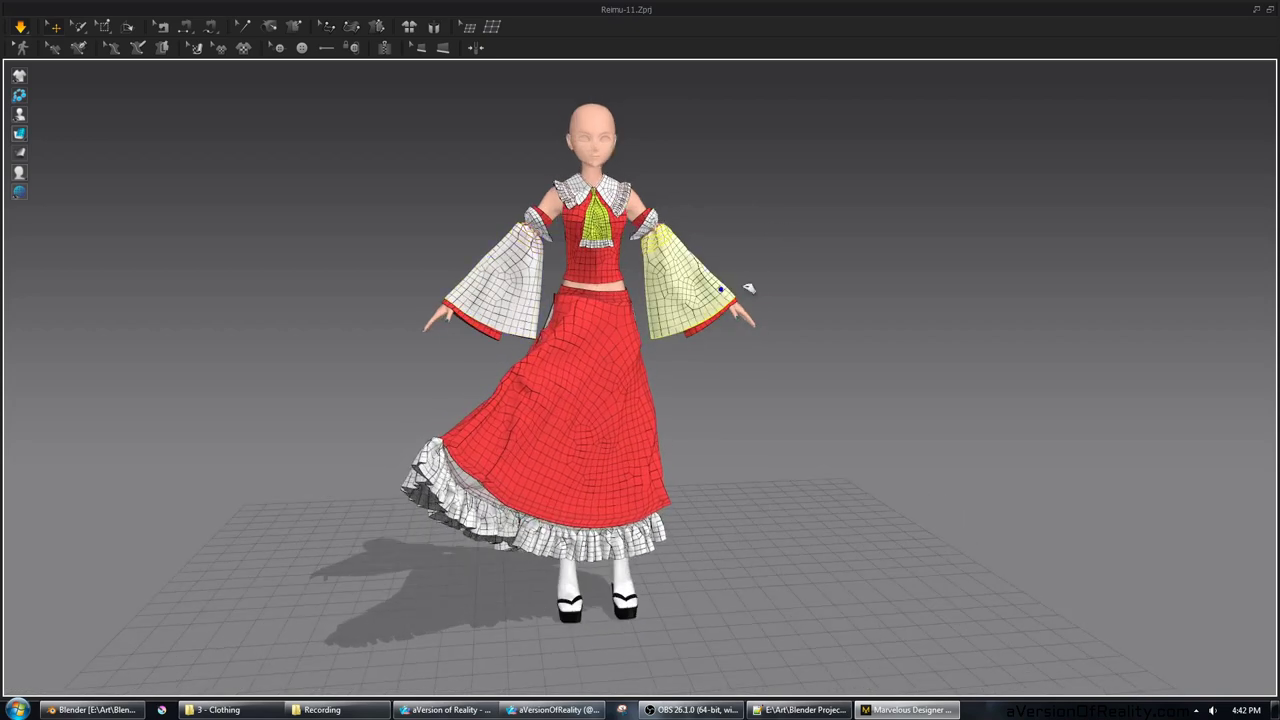
{"action": "scroll", "coordinate": [820, 278], "scroll_direction": "up", "scroll_amount": 2}
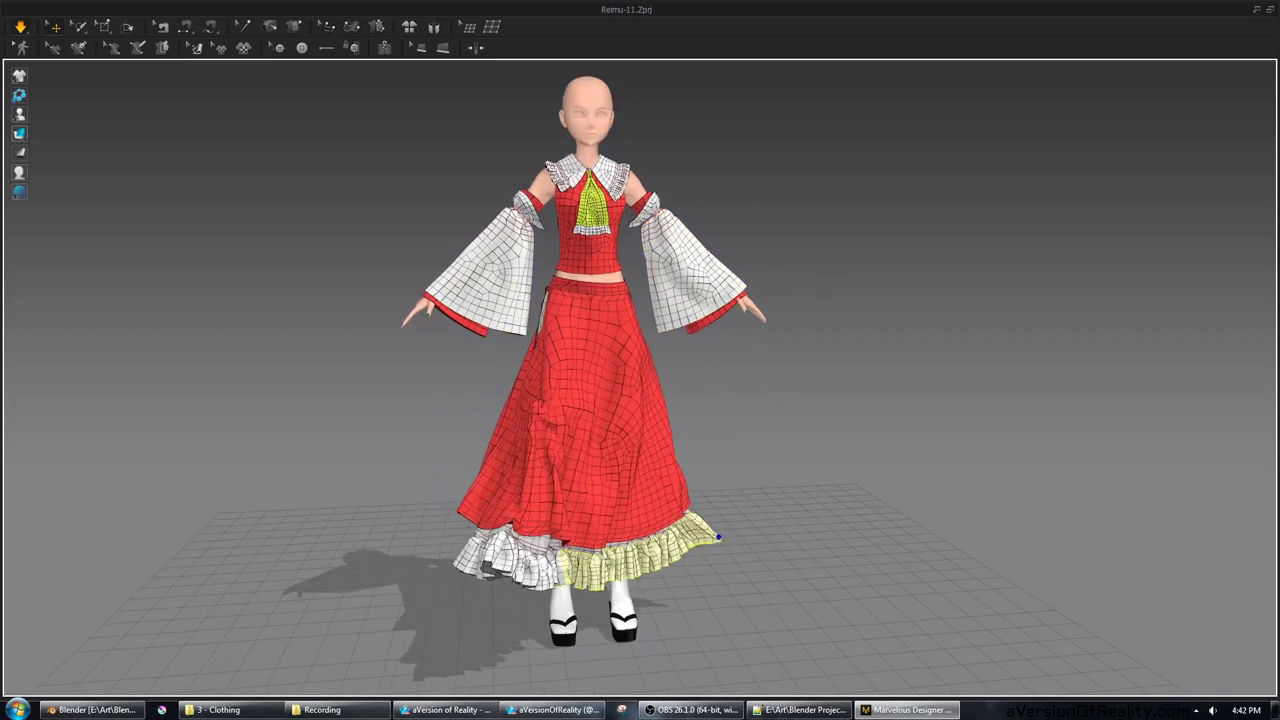
{"action": "right_click_drag", "start_coordinate": [910, 295], "coordinate": [861, 311]}
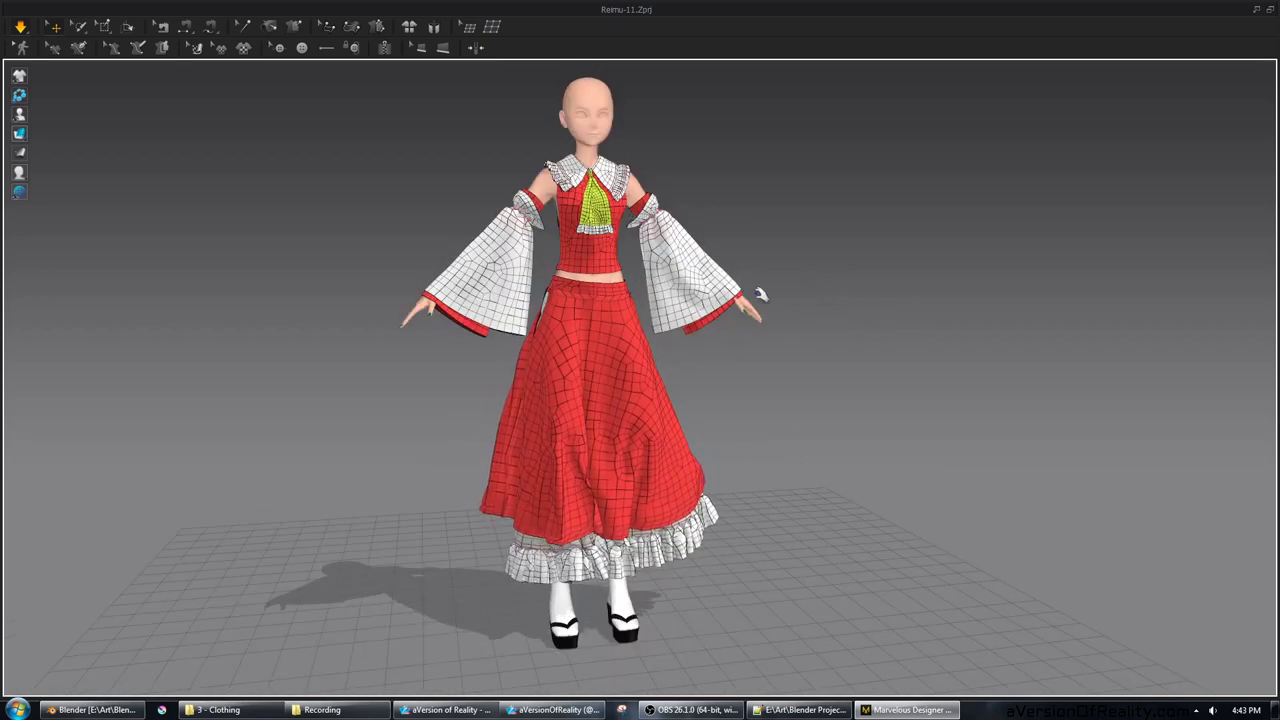
{"action": "left_click", "coordinate": [21, 27]}
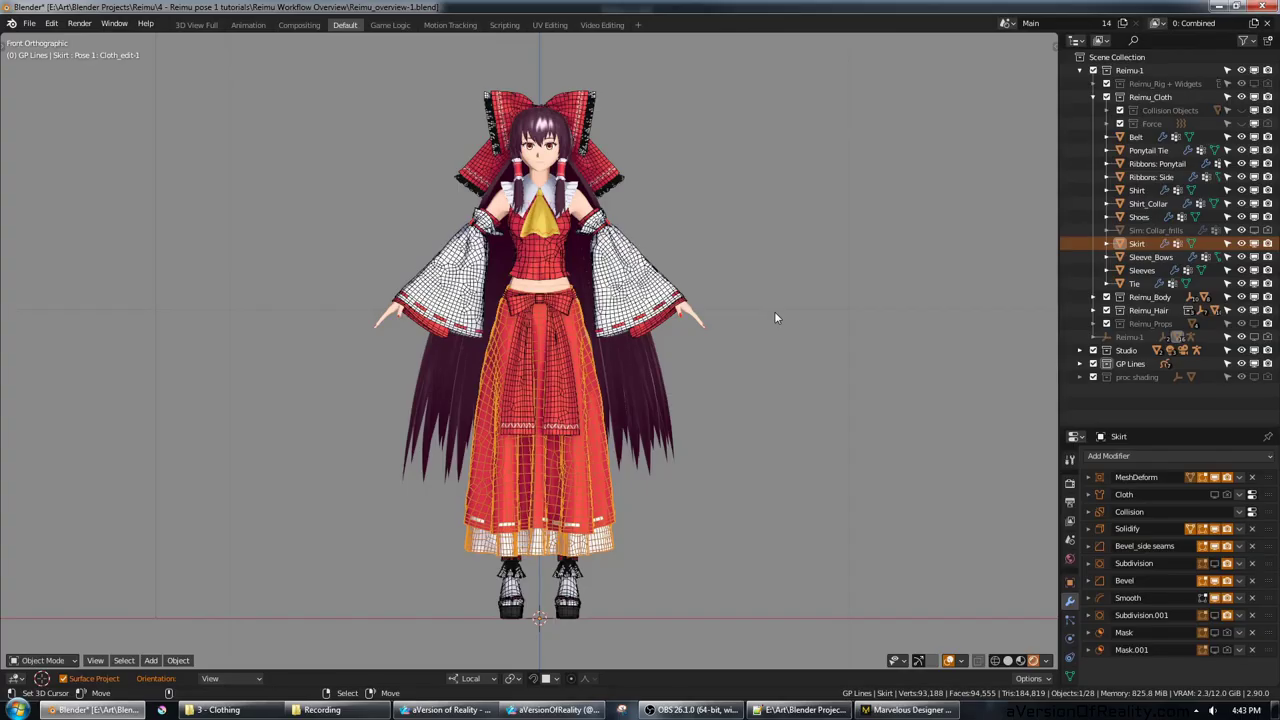
Step: Select the Sleeves object and examine its mesh topology, both up close and within the whole outfit
{"action": "scroll", "coordinate": [774, 311], "scroll_direction": "up", "scroll_amount": 4}
{"action": "middle_click_drag", "start_coordinate": [835, 203], "coordinate": [798, 379], "text": "shift"}
{"action": "scroll", "coordinate": [768, 337], "scroll_direction": "up", "scroll_amount": 2}
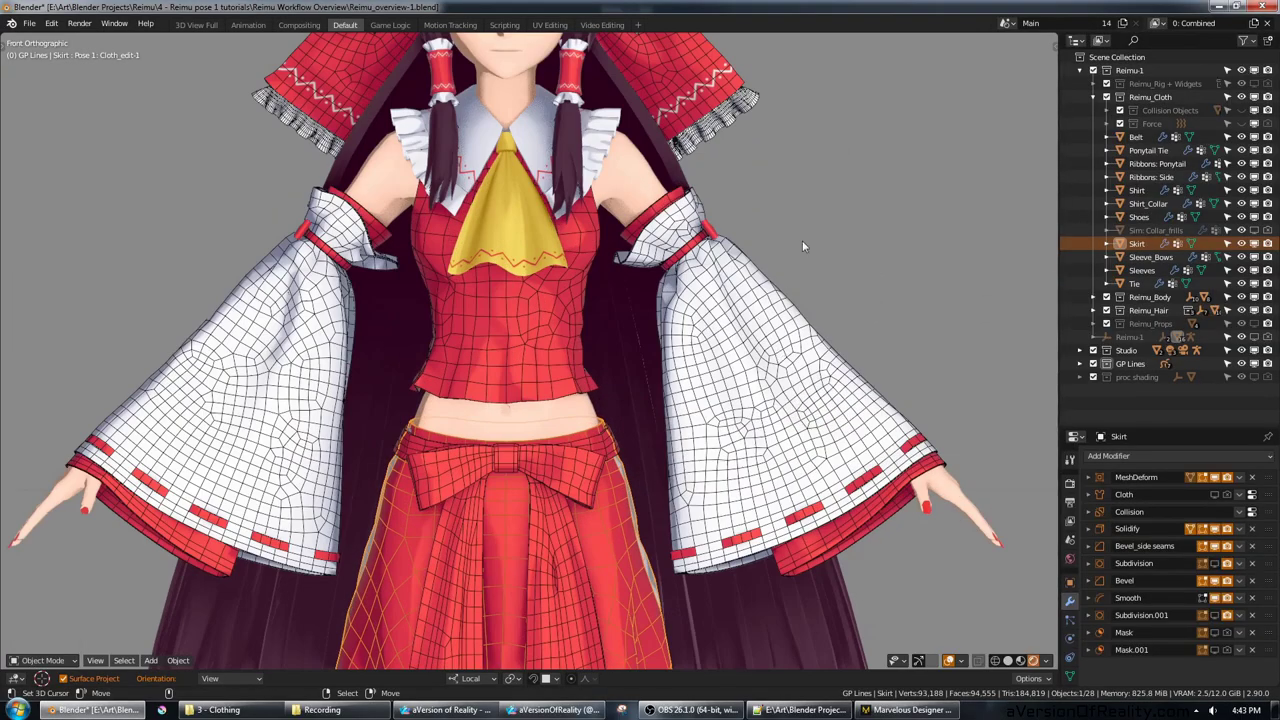
{"action": "middle_click_drag", "start_coordinate": [842, 300], "coordinate": [679, 314]}
{"action": "scroll", "coordinate": [702, 308], "scroll_direction": "up", "scroll_amount": 2}
{"action": "left_click", "coordinate": [668, 316]}
{"action": "scroll", "coordinate": [667, 316], "scroll_direction": "down", "scroll_amount": 1}
{"action": "scroll", "coordinate": [668, 318], "scroll_direction": "down", "scroll_amount": 4}
{"action": "scroll", "coordinate": [789, 288], "scroll_direction": "up", "scroll_amount": 2}
{"action": "scroll", "coordinate": [679, 314], "scroll_direction": "up", "scroll_amount": 3}
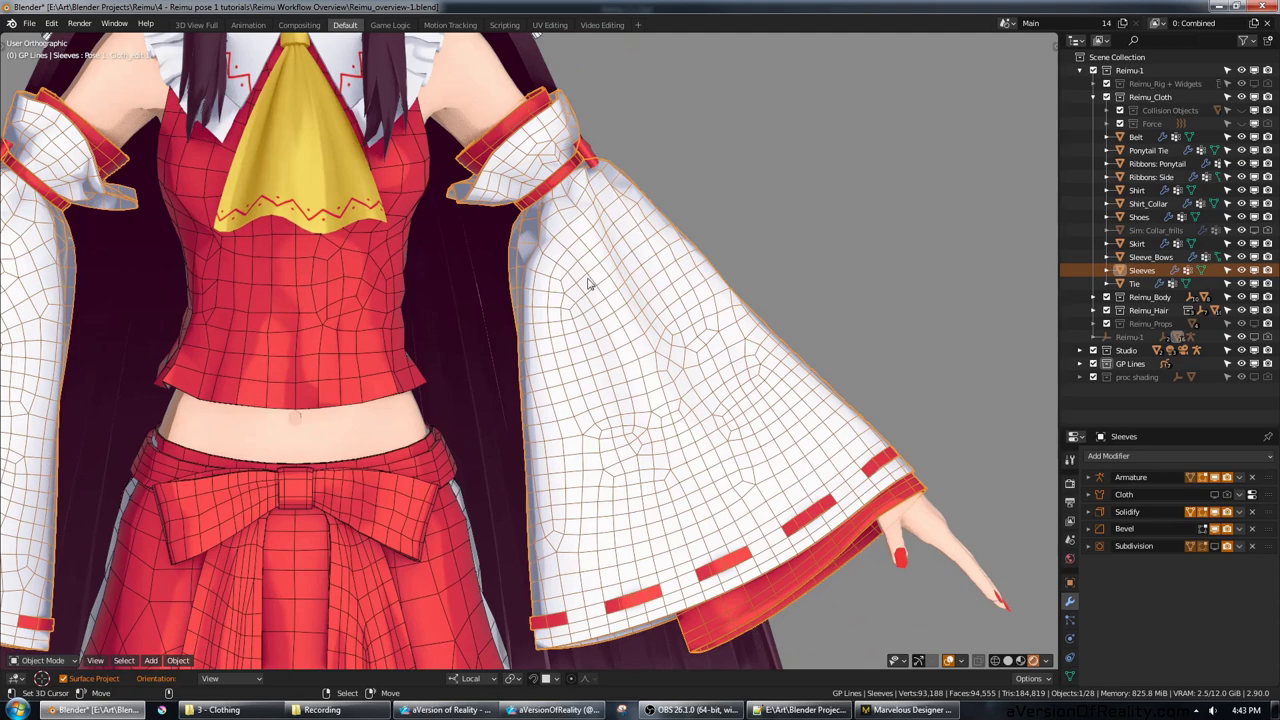
{"action": "scroll", "coordinate": [587, 283], "scroll_direction": "down", "scroll_amount": 5}
{"action": "scroll", "coordinate": [664, 351], "scroll_direction": "up", "scroll_amount": 4}
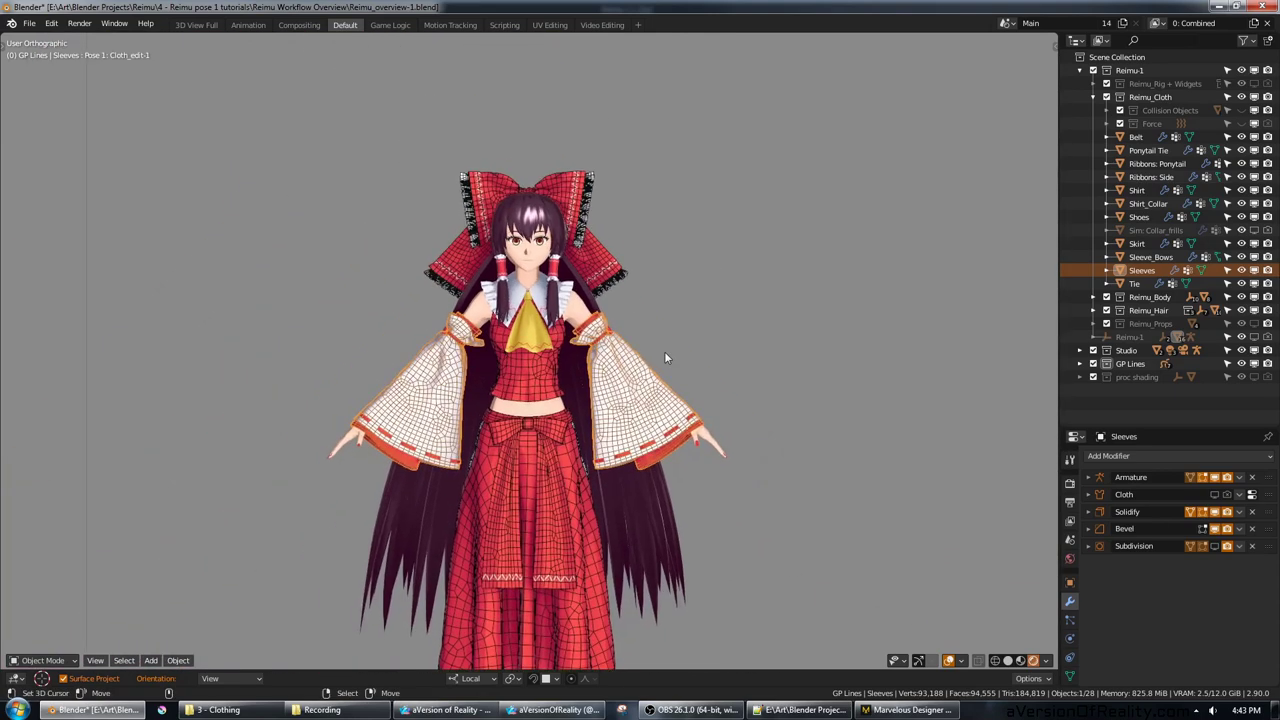
{"action": "scroll", "coordinate": [681, 340], "scroll_direction": "up", "scroll_amount": 3}
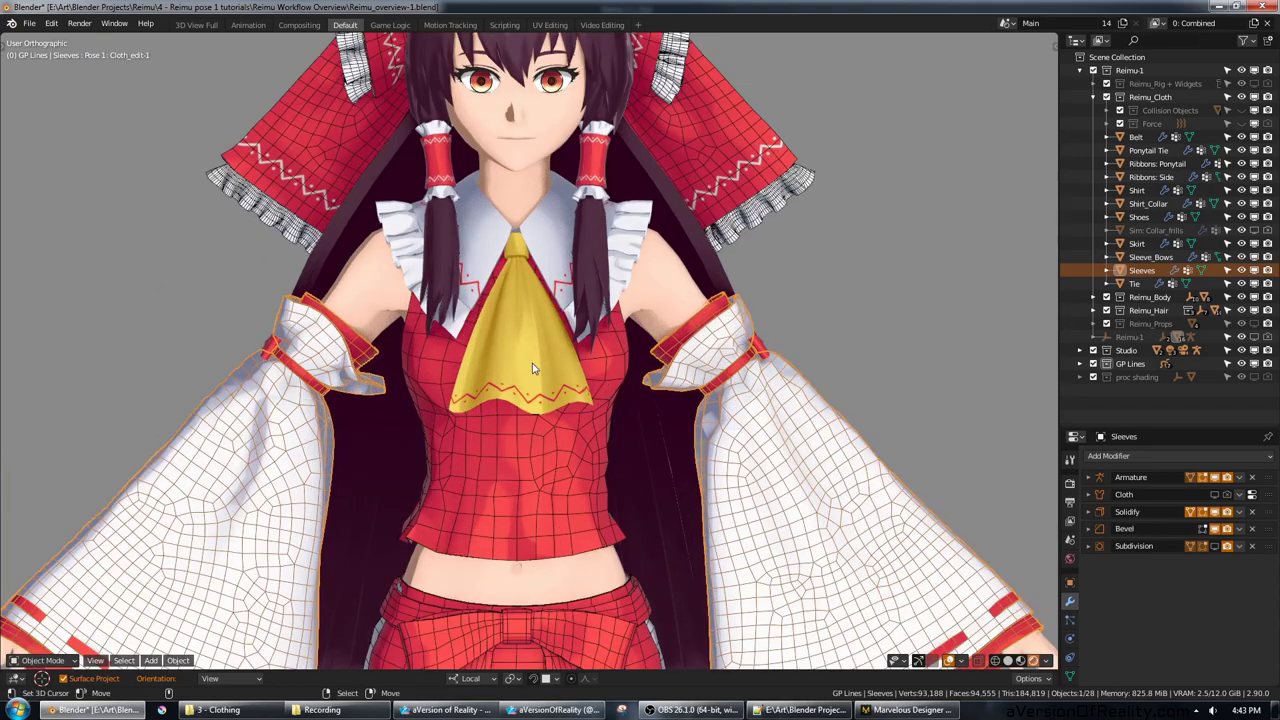
Step: Select the Tie object and turn on its wireframe display
{"action": "left_click", "coordinate": [533, 368]}
{"action": "scroll", "coordinate": [521, 345], "scroll_direction": "up", "scroll_amount": 2}
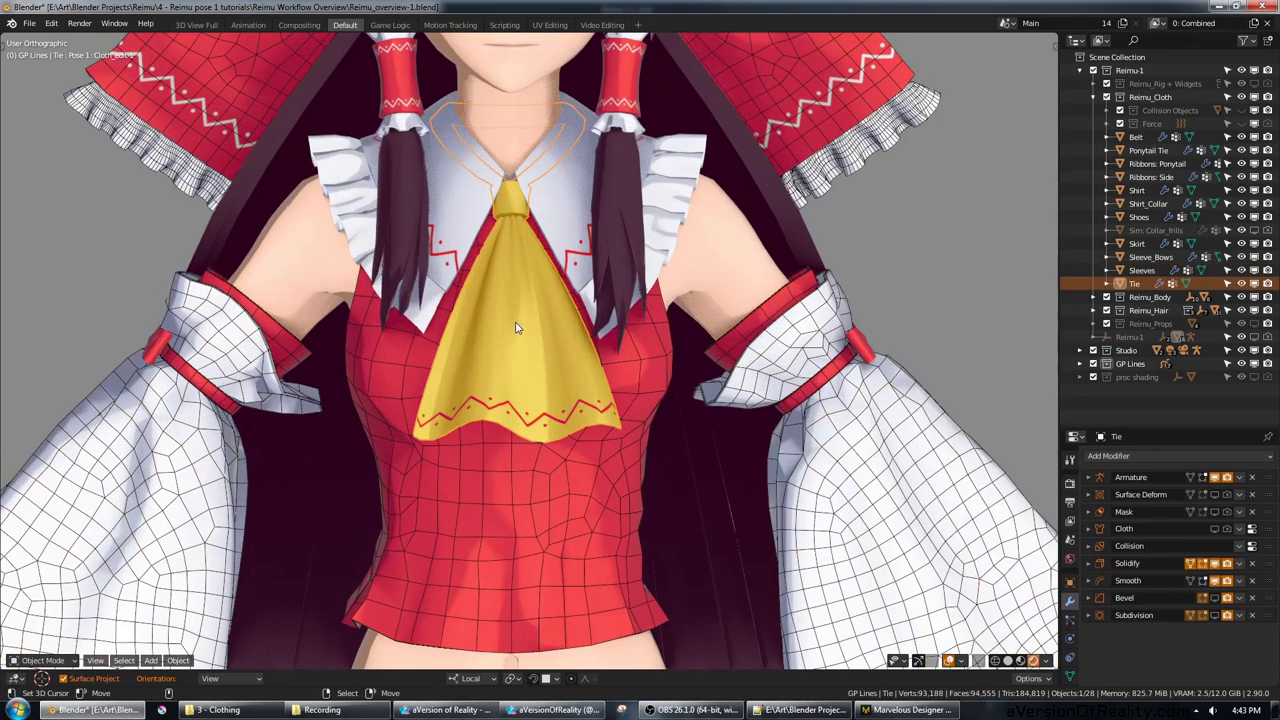
{"action": "key", "text": "w"}
{"action": "scroll", "coordinate": [517, 325], "scroll_direction": "up", "scroll_amount": 2}
{"action": "middle_click_drag", "start_coordinate": [553, 227], "coordinate": [498, 238]}
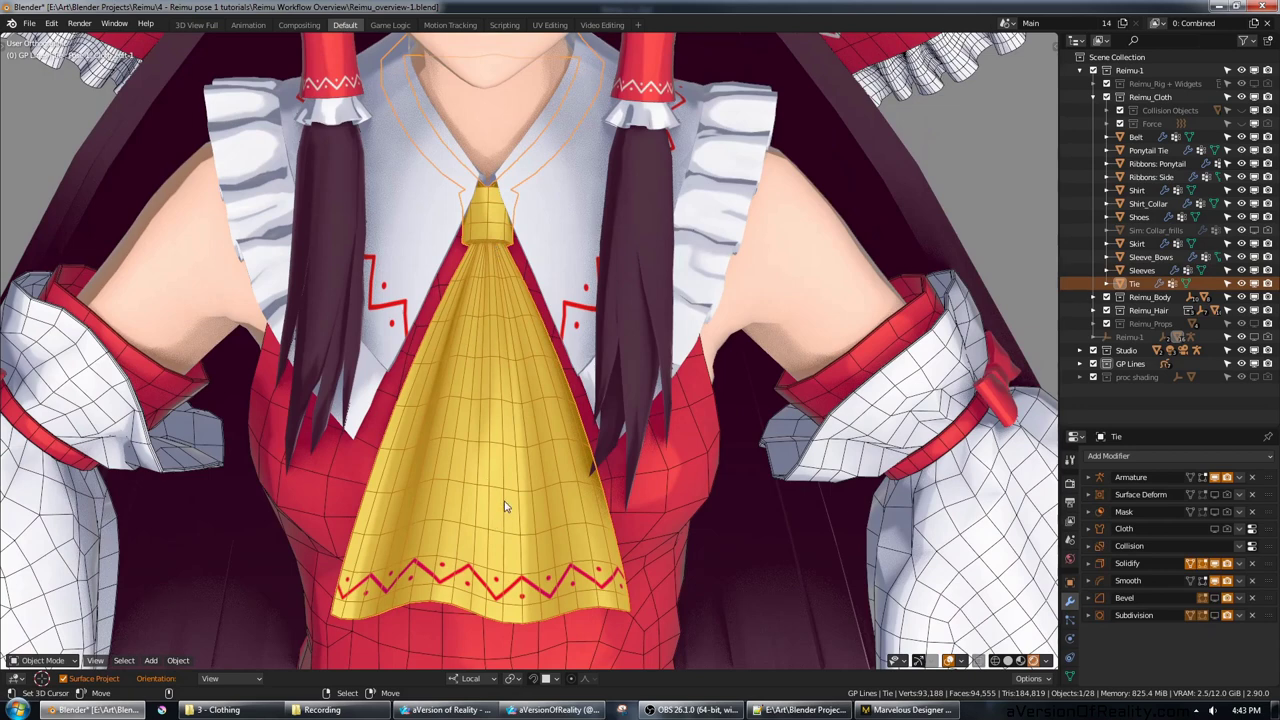
Step: Turn on the wireframe display for the Shirt_Collar object and reselect the Tie
{"action": "left_click", "coordinate": [563, 246]}
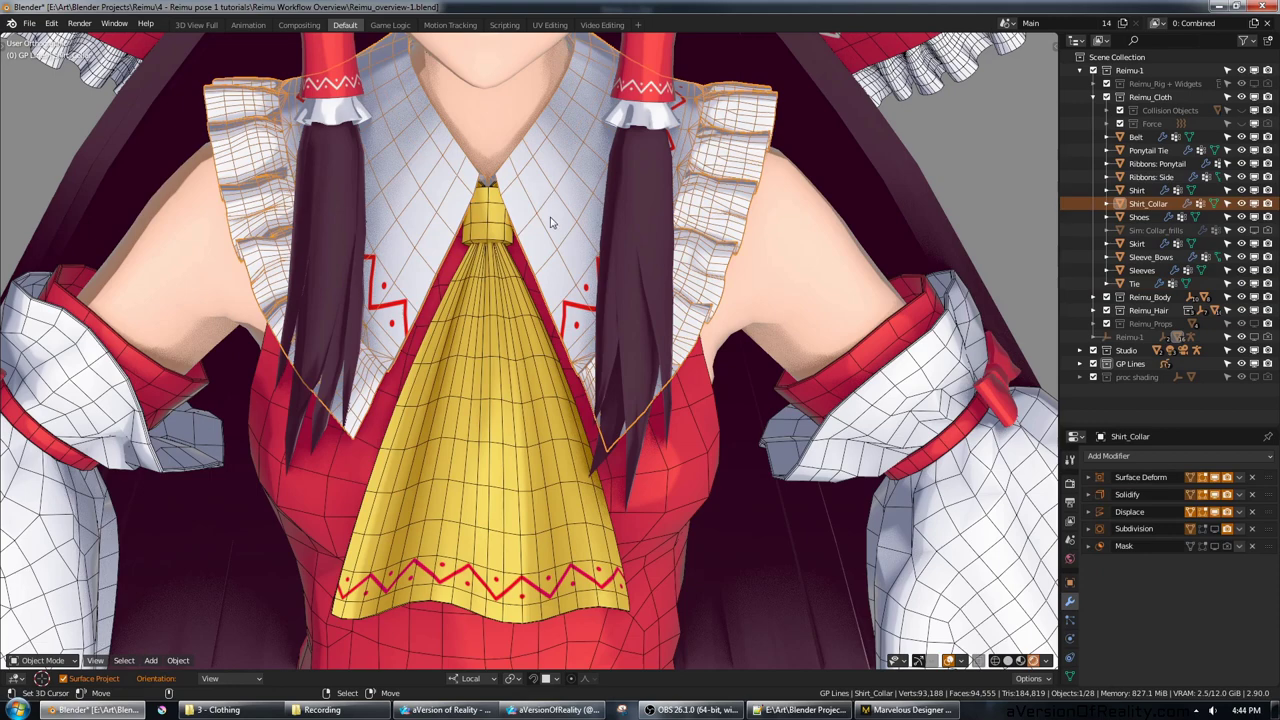
{"action": "right_click", "coordinate": [557, 286]}
{"action": "middle_click_drag", "start_coordinate": [521, 370], "coordinate": [538, 148], "text": "shift"}
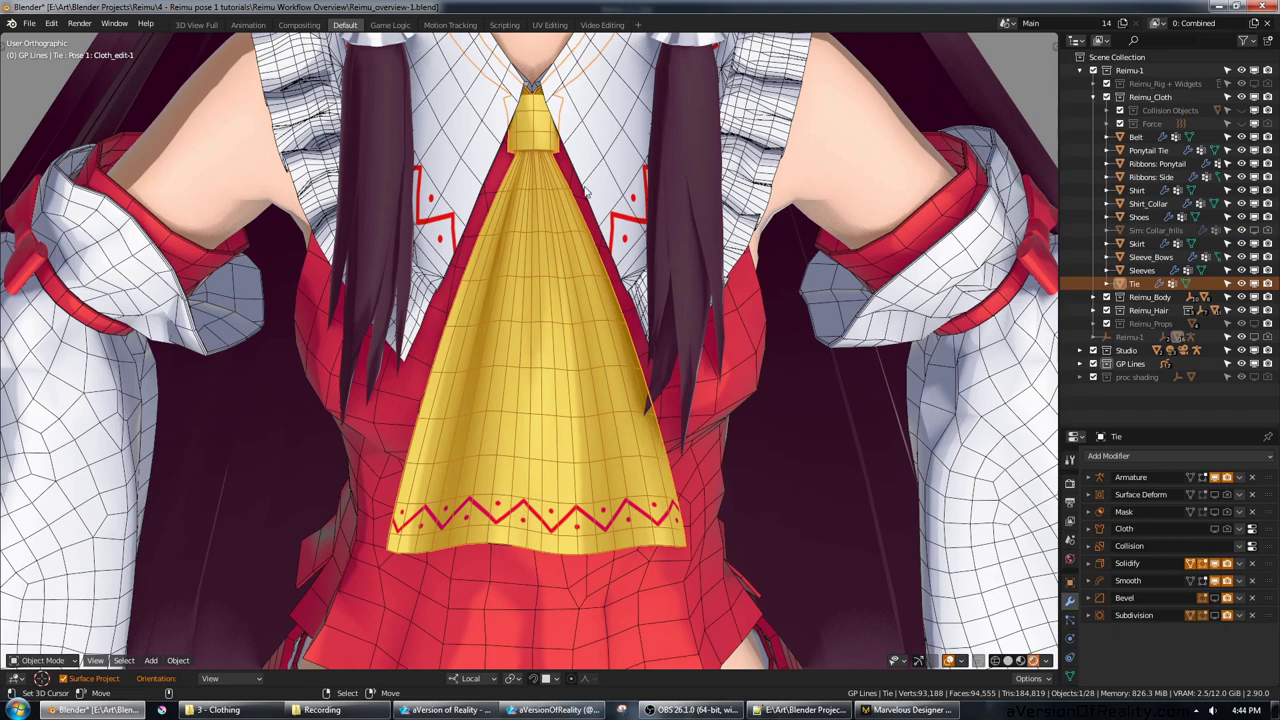
Step: Select the Skirt object and inspect its mesh from the front and from an angled side
{"action": "scroll", "coordinate": [588, 185], "scroll_direction": "down", "scroll_amount": 5}
{"action": "scroll", "coordinate": [671, 282], "scroll_direction": "down", "scroll_amount": 5}
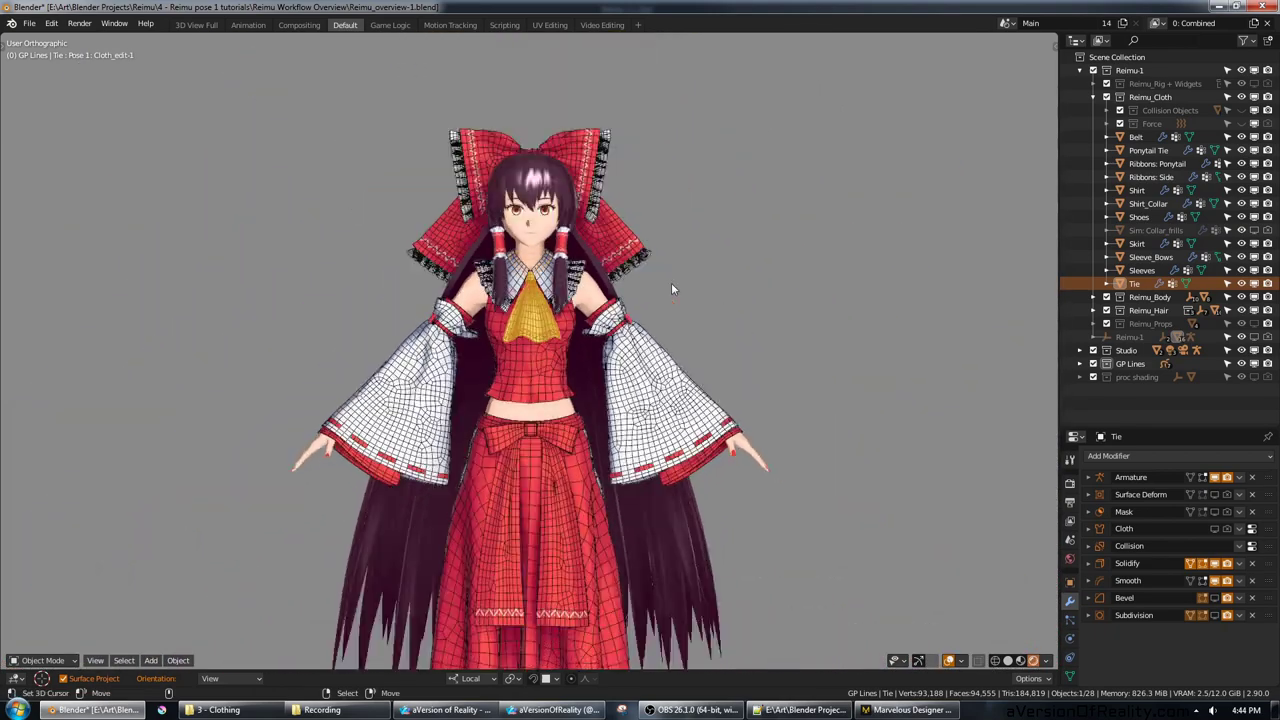
{"action": "scroll", "coordinate": [594, 374], "scroll_direction": "up", "scroll_amount": 4}
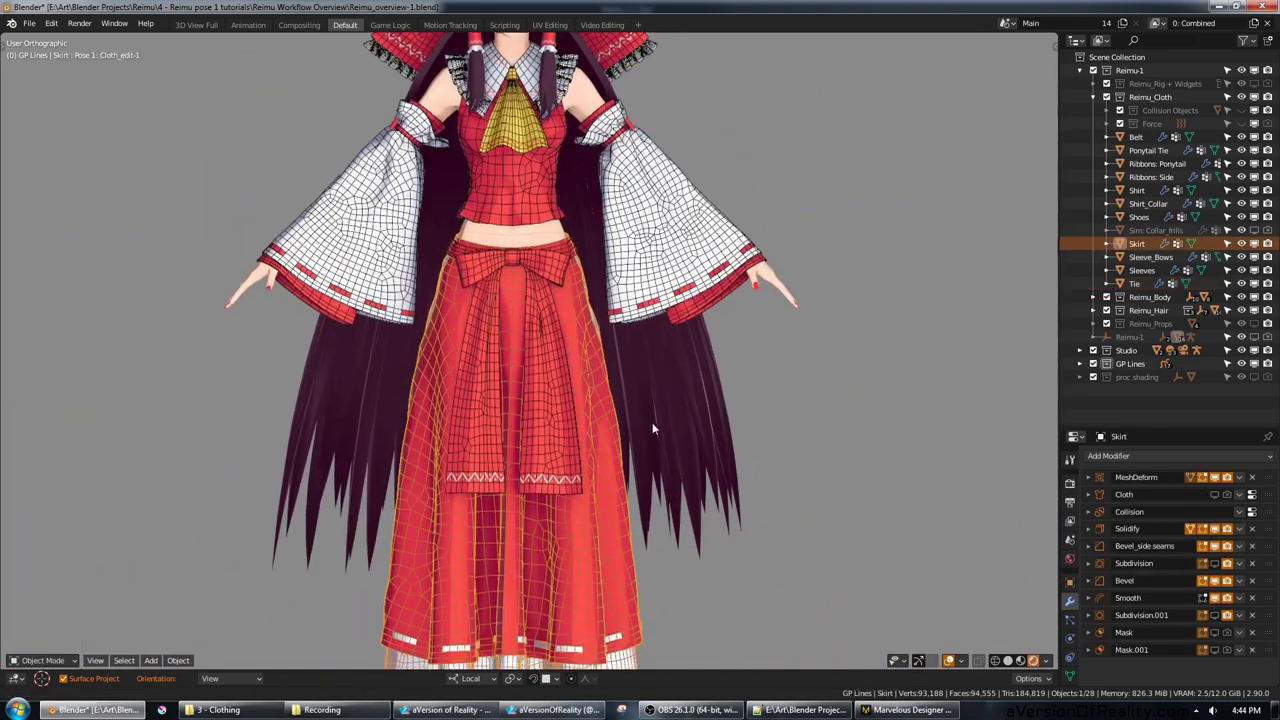
{"action": "middle_click_drag", "start_coordinate": [652, 422], "coordinate": [710, 286], "text": "shift"}
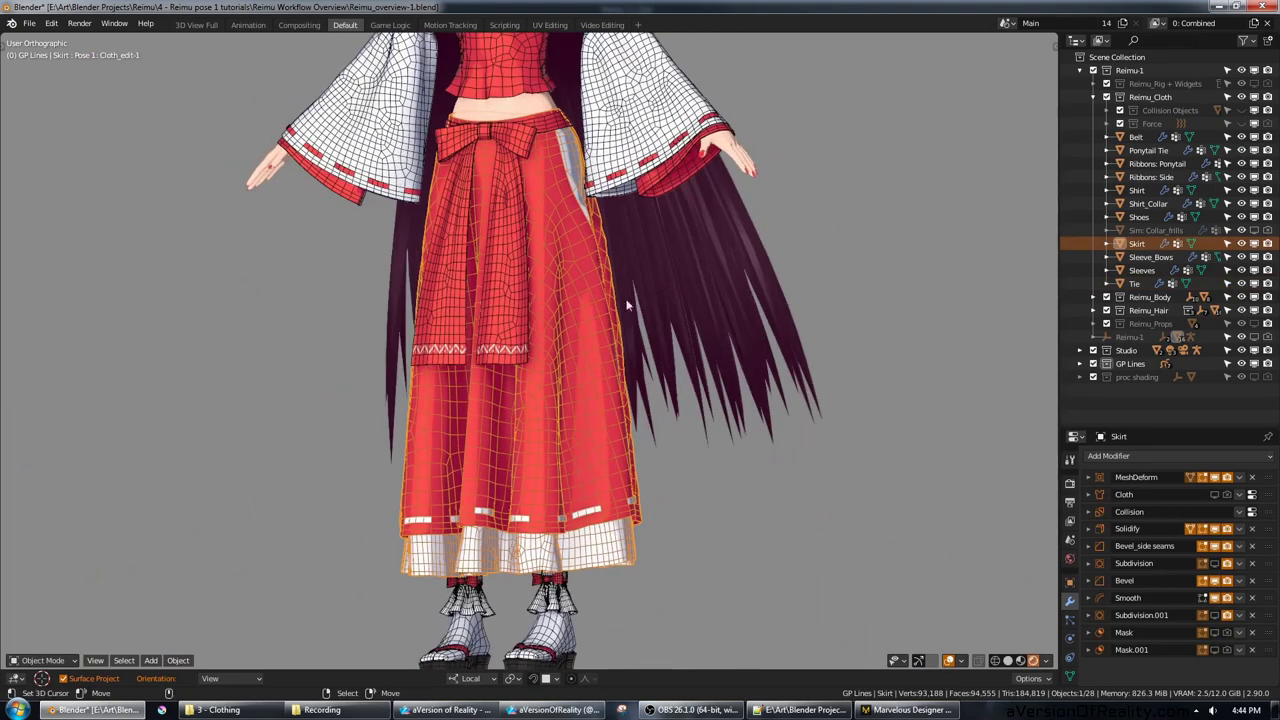
{"action": "scroll", "coordinate": [809, 286], "scroll_direction": "down", "scroll_amount": 3}
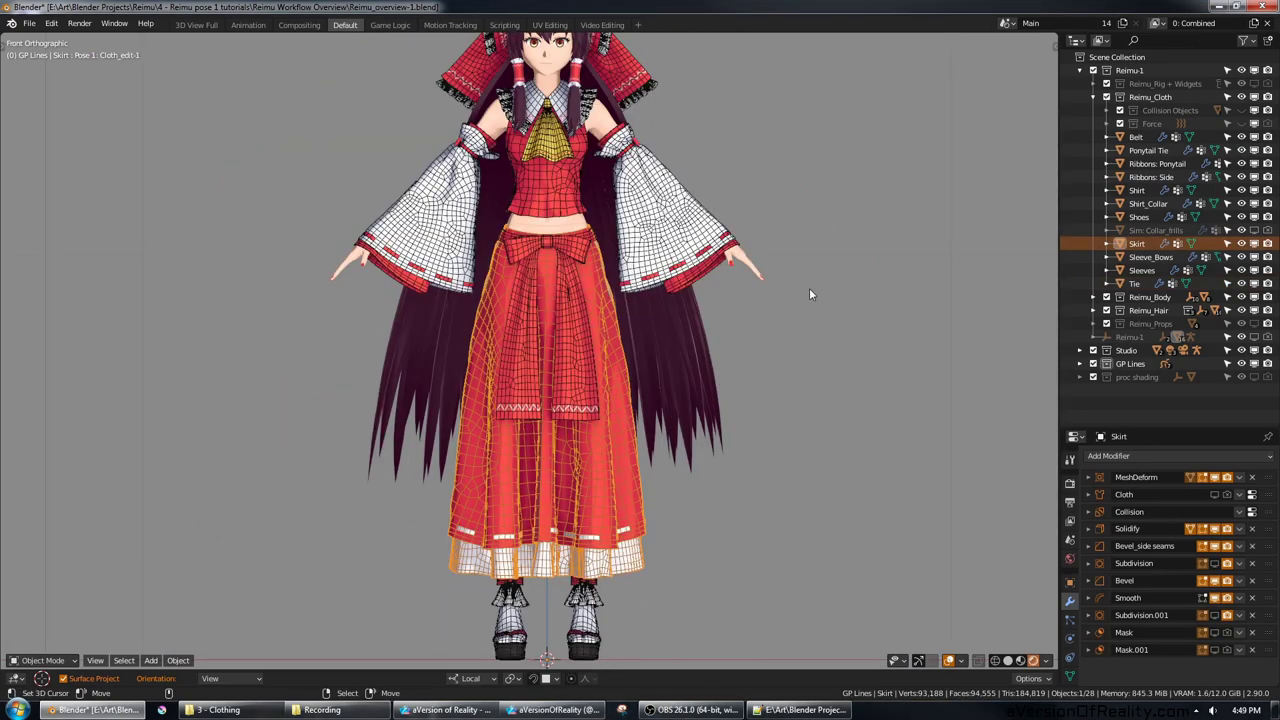
Step: Review the clothing meshes in the front view and switch to the camera view of the posed character at frame 1
{"action": "scroll", "coordinate": [809, 288], "scroll_direction": "up", "scroll_amount": 4}
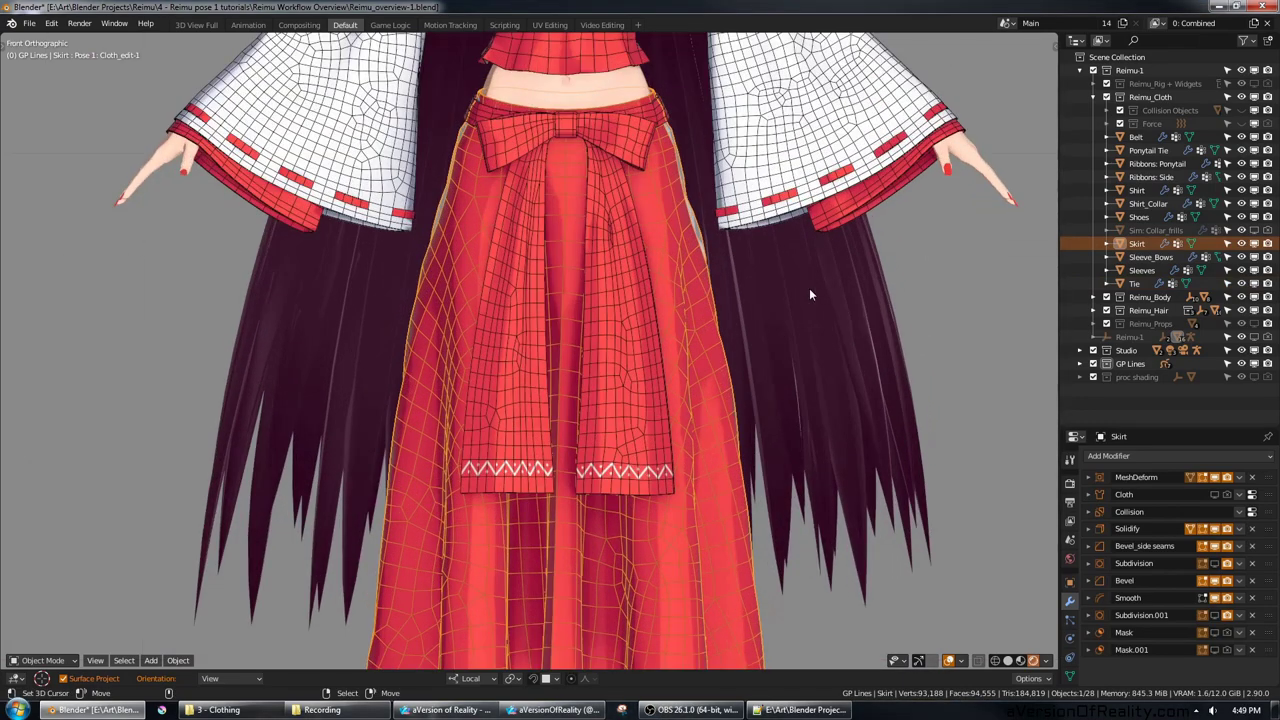
{"action": "middle_click_drag", "start_coordinate": [868, 217], "coordinate": [790, 380], "text": "shift"}
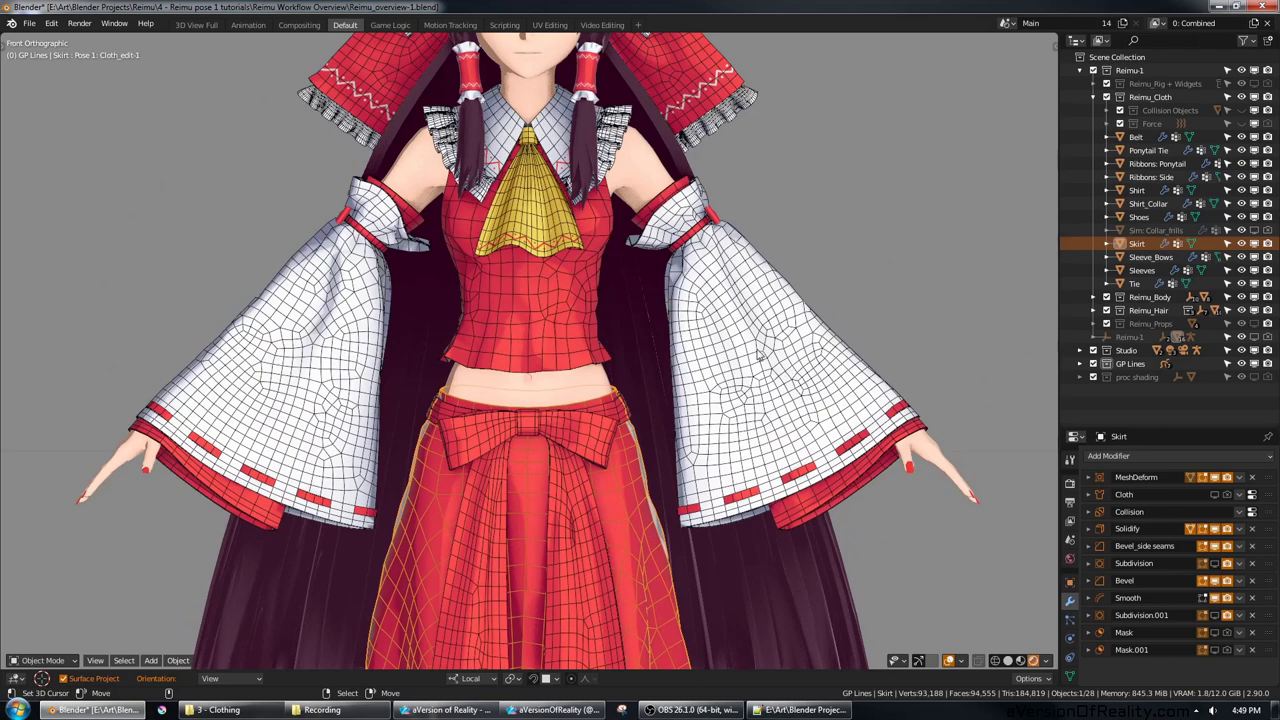
{"action": "scroll", "coordinate": [757, 353], "scroll_direction": "down", "scroll_amount": 4}
{"action": "scroll", "coordinate": [757, 349], "scroll_direction": "down", "scroll_amount": 1}
{"action": "middle_click_drag", "start_coordinate": [793, 434], "coordinate": [803, 327], "text": "shift"}
{"action": "scroll", "coordinate": [792, 318], "scroll_direction": "up", "scroll_amount": 1}
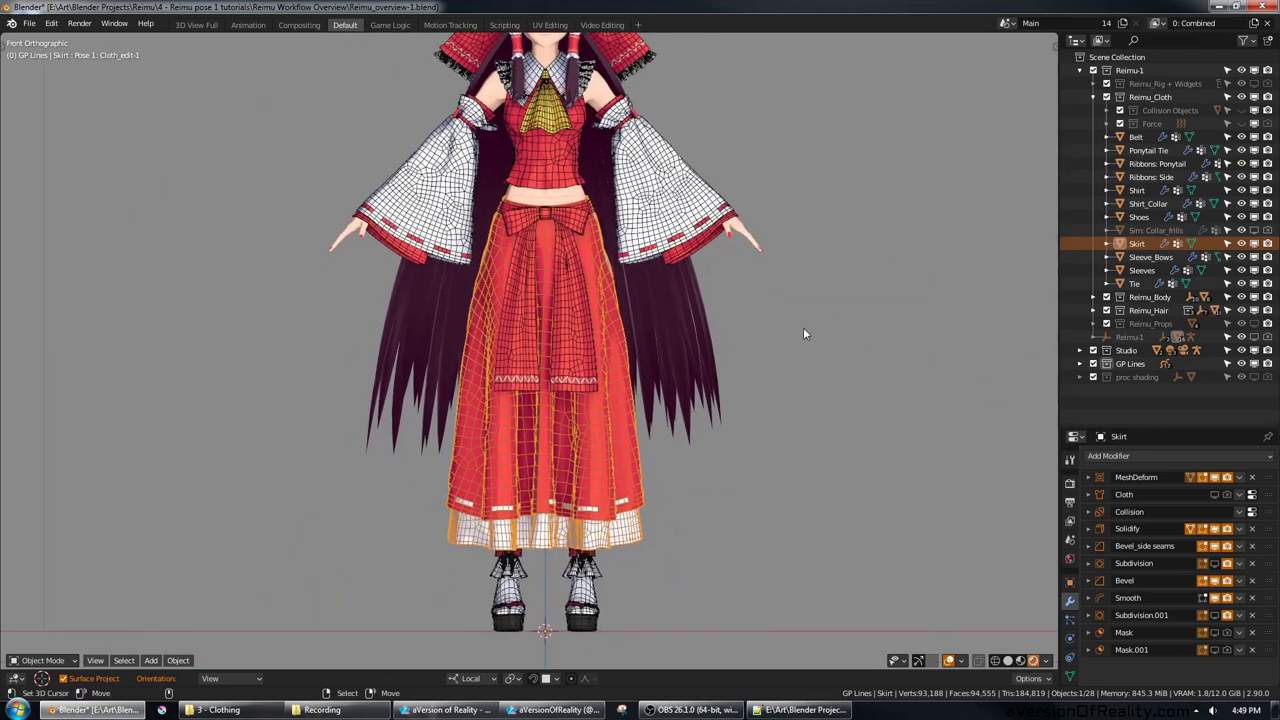
{"action": "key", "text": "KP_0"}
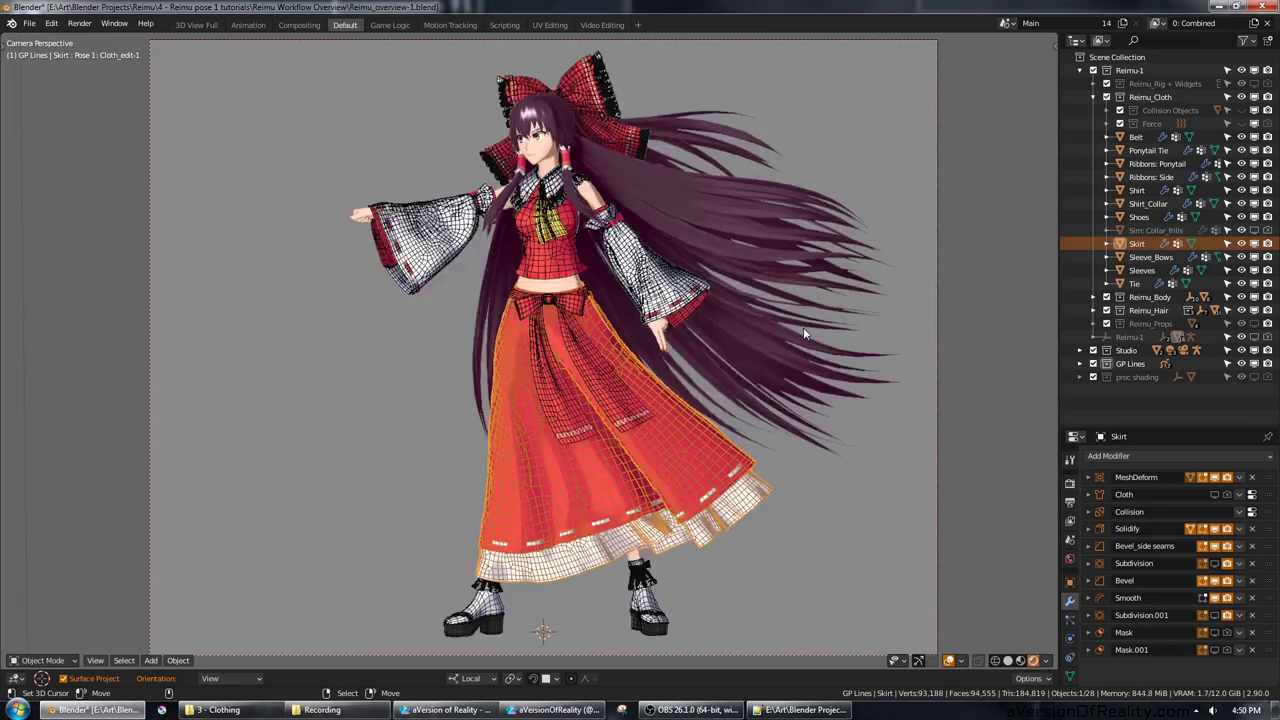
Step: Inspect the skirt and belt ribbon meshes up close in the camera view with the wireframe overlays shown
{"action": "scroll", "coordinate": [800, 377], "scroll_direction": "up", "scroll_amount": 2}
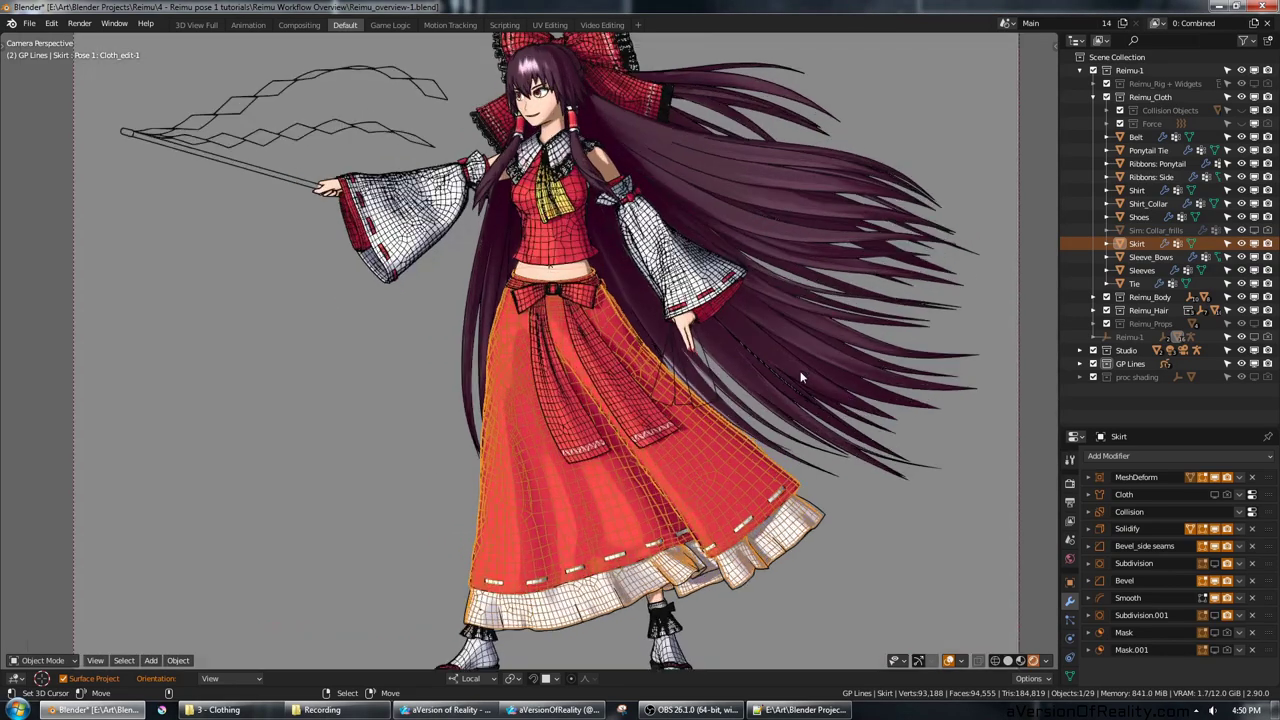
{"action": "scroll", "coordinate": [800, 377], "scroll_direction": "up", "scroll_amount": 6}
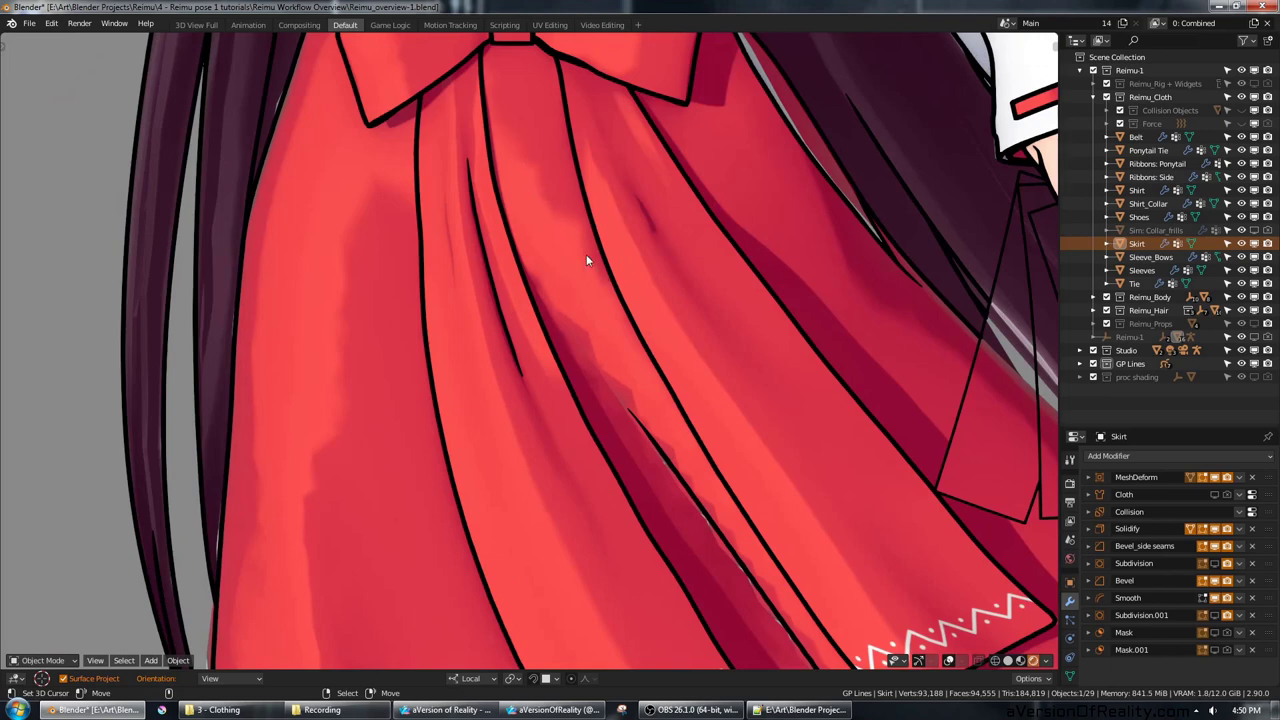
{"action": "key", "text": "alt+shift+z"}
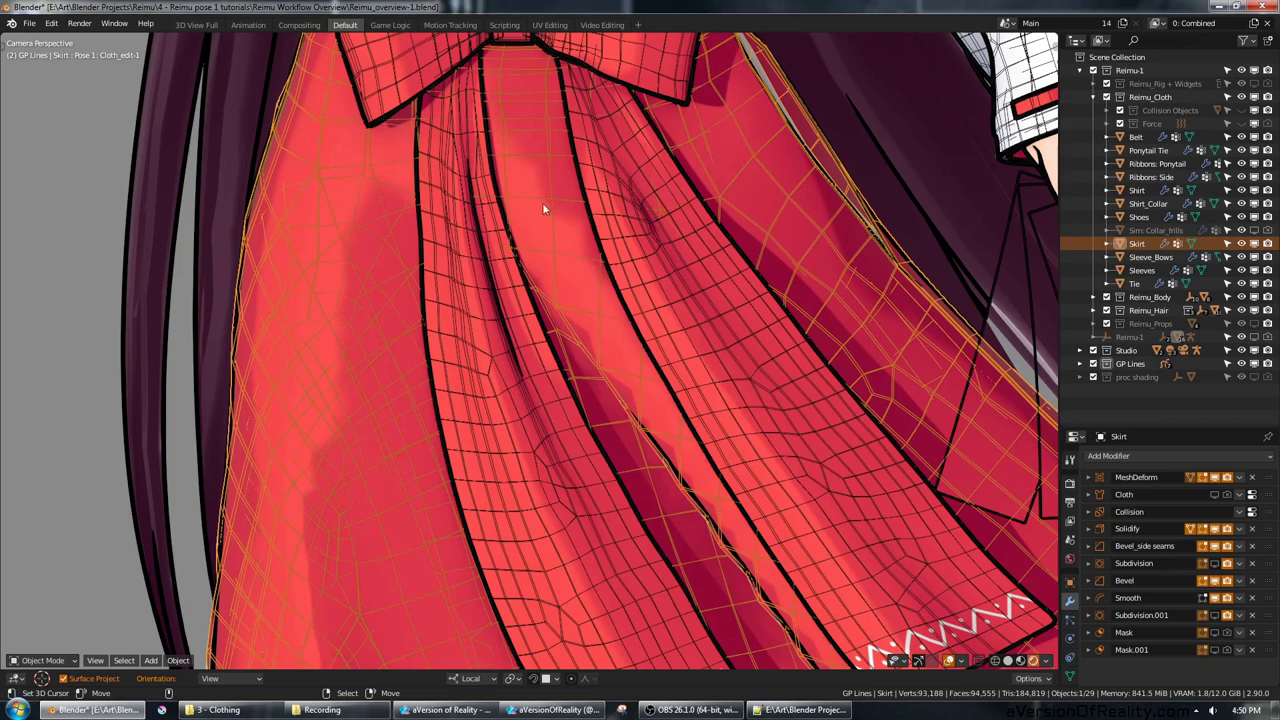
{"action": "scroll", "coordinate": [648, 386], "scroll_direction": "down", "scroll_amount": 3}
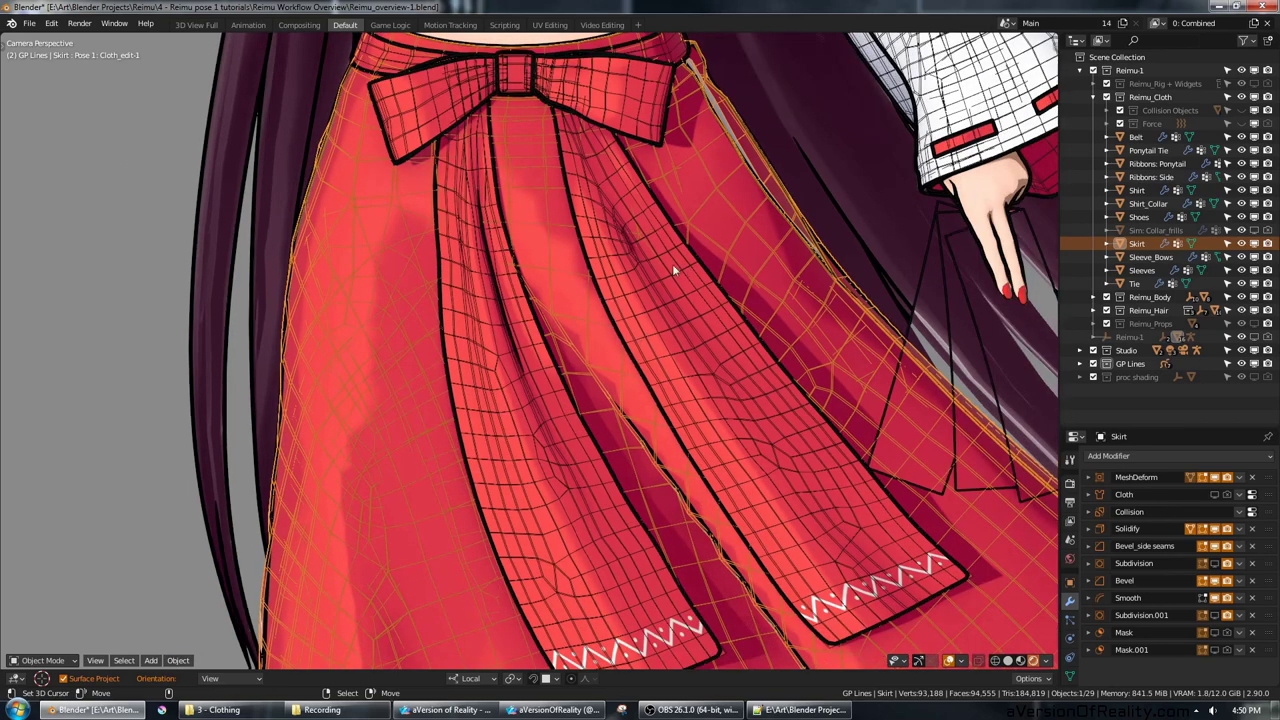
{"action": "scroll", "coordinate": [672, 264], "scroll_direction": "down", "scroll_amount": 6}
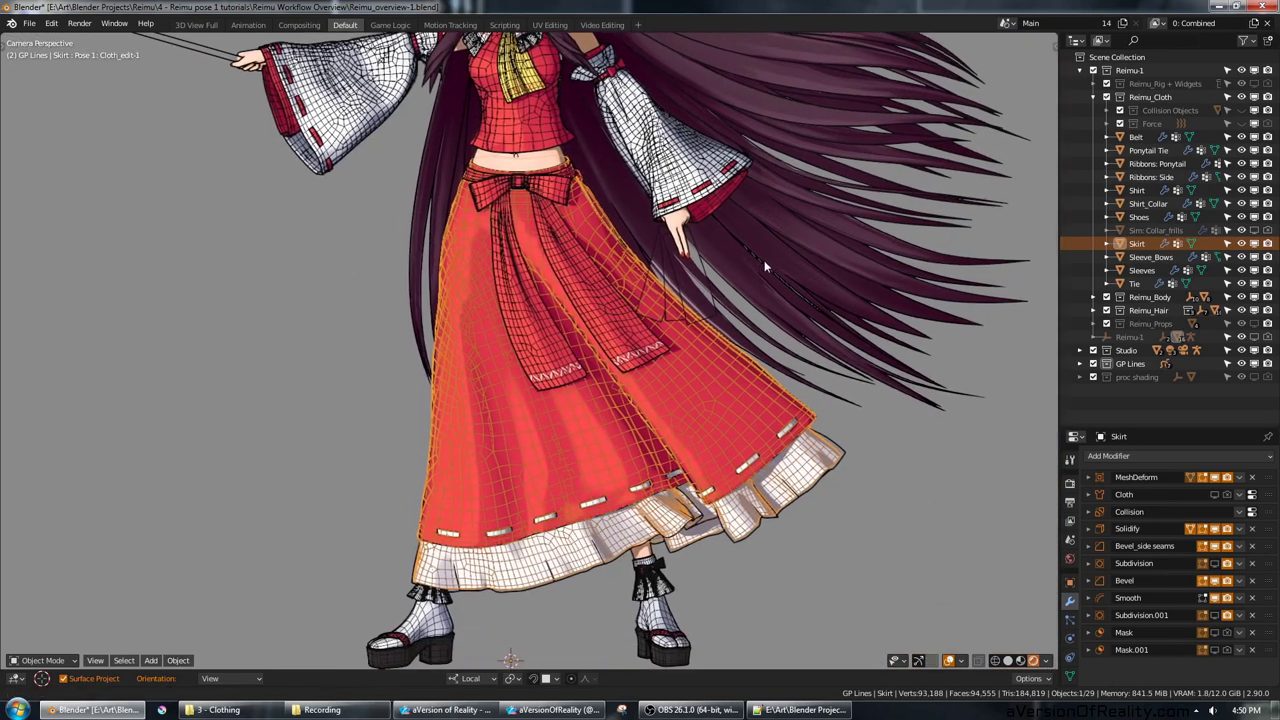
{"action": "middle_click_drag", "start_coordinate": [764, 261], "coordinate": [765, 260], "text": "shift"}
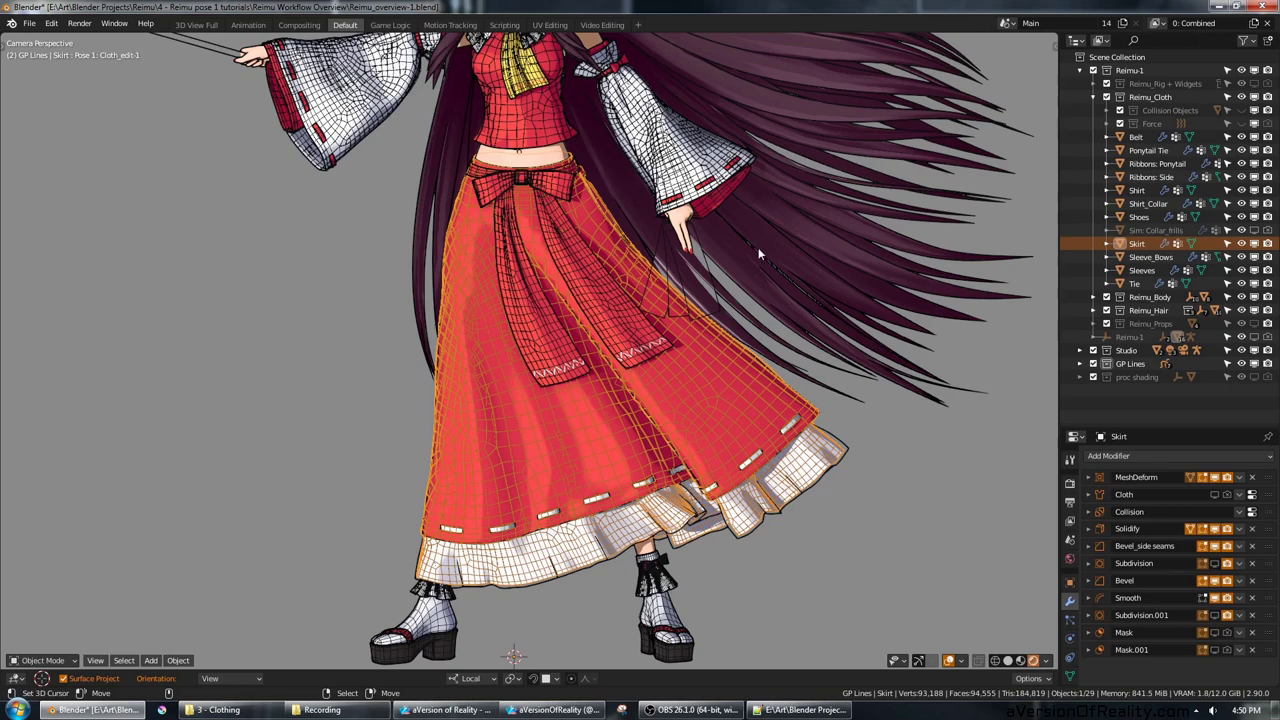
{"action": "scroll", "coordinate": [758, 247], "scroll_direction": "down", "scroll_amount": 3}
{"action": "scroll", "coordinate": [790, 280], "scroll_direction": "up", "scroll_amount": 4}
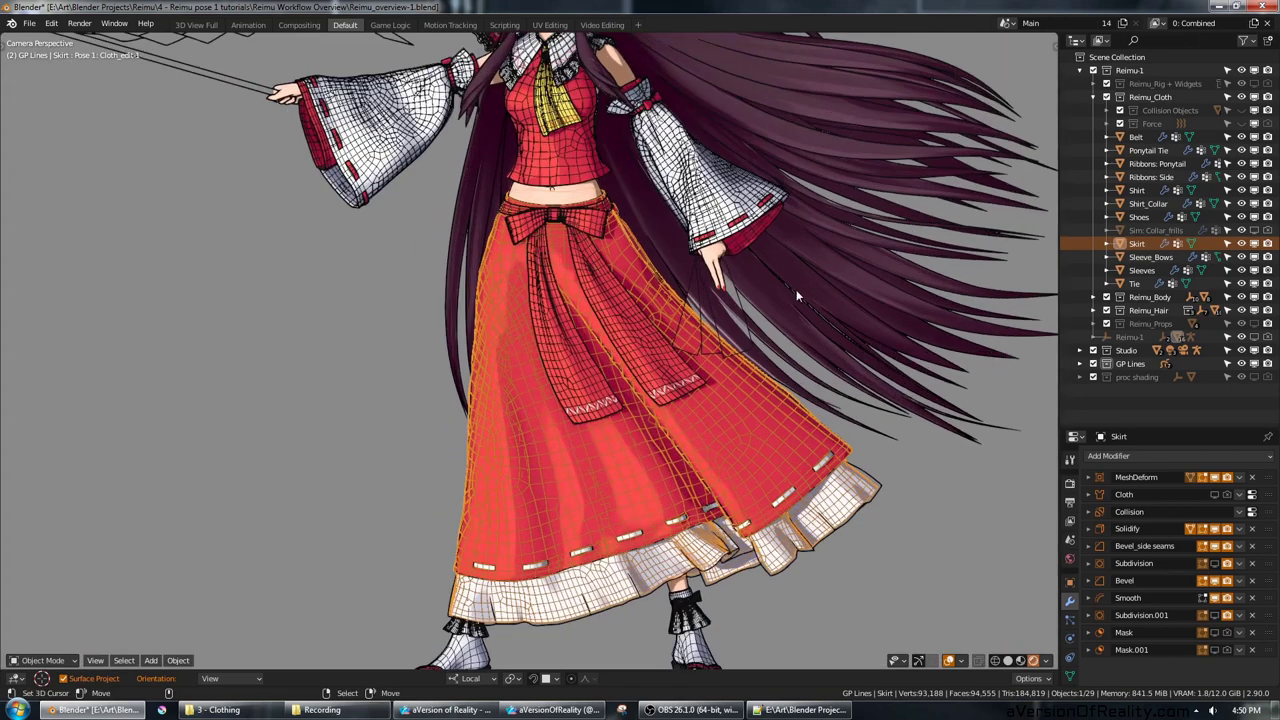
{"action": "scroll", "coordinate": [796, 289], "scroll_direction": "down", "scroll_amount": 1}
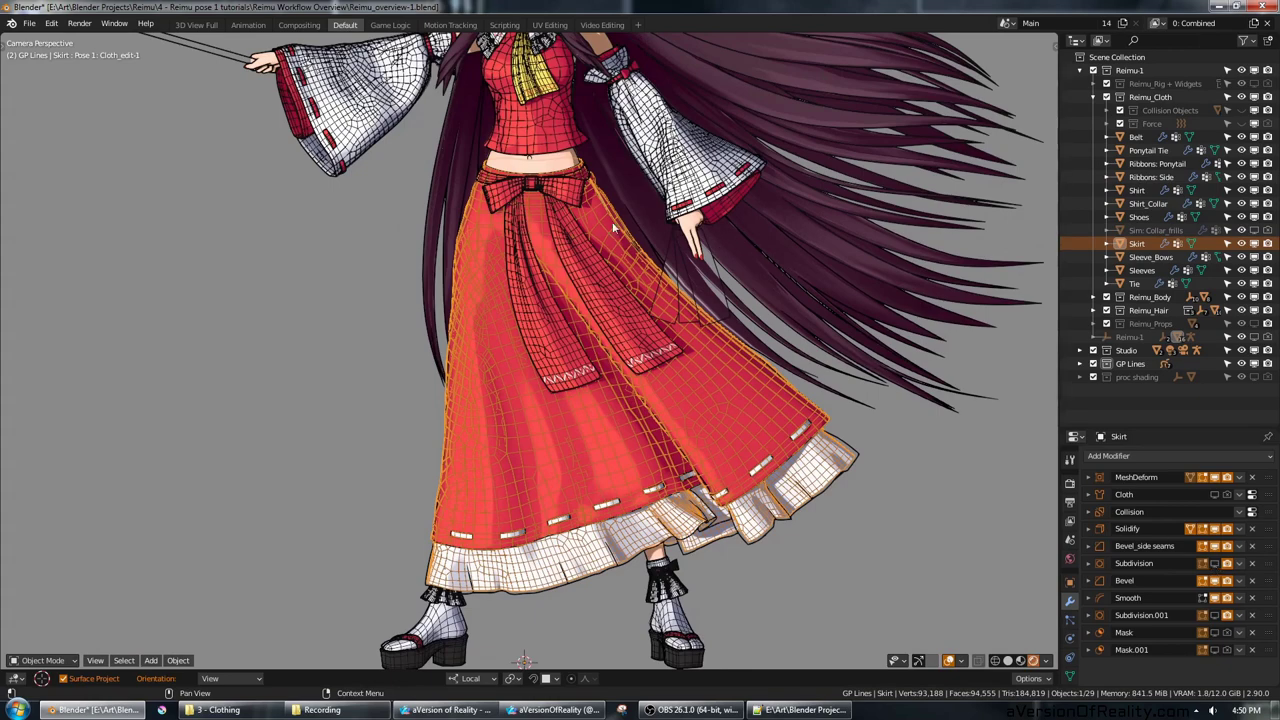
Step: Hide the viewport overlays and show the skirt's Subdivision and Subdivision.001 modifiers in the viewport
{"action": "scroll", "coordinate": [569, 240], "scroll_direction": "up", "scroll_amount": 2}
{"action": "key", "text": "shift+alt+z"}
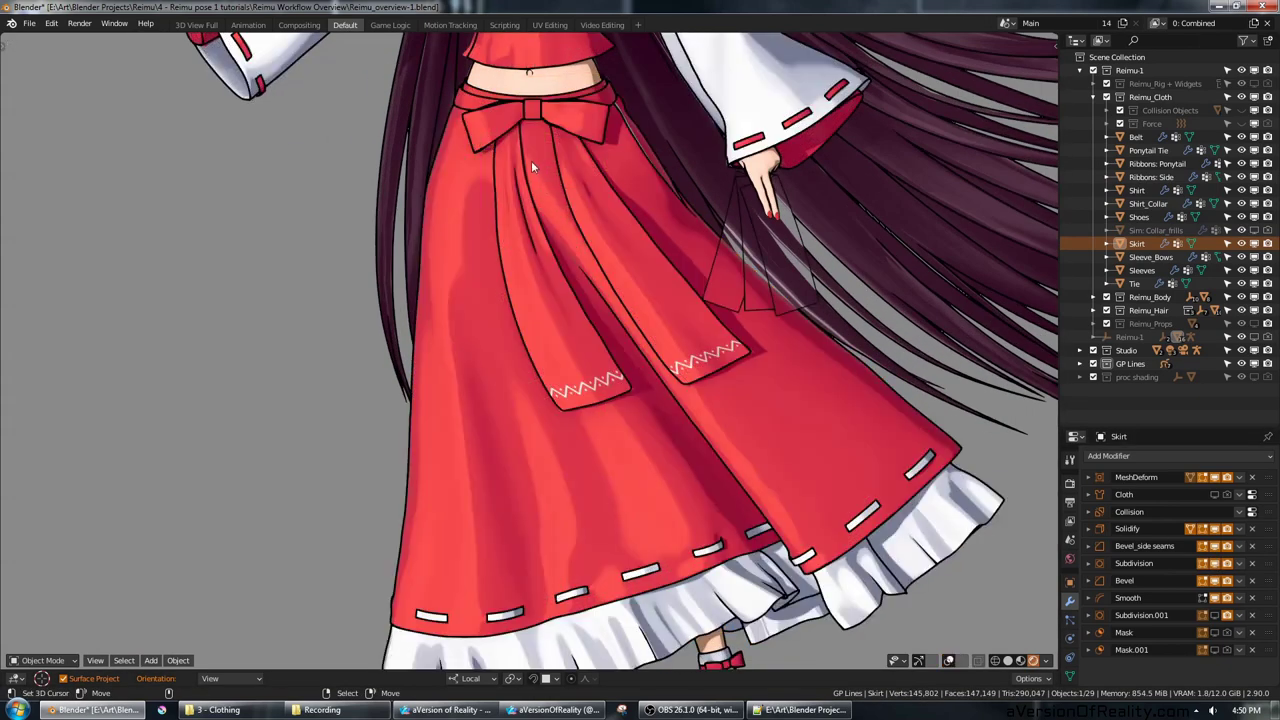
{"action": "scroll", "coordinate": [578, 232], "scroll_direction": "down", "scroll_amount": 2}
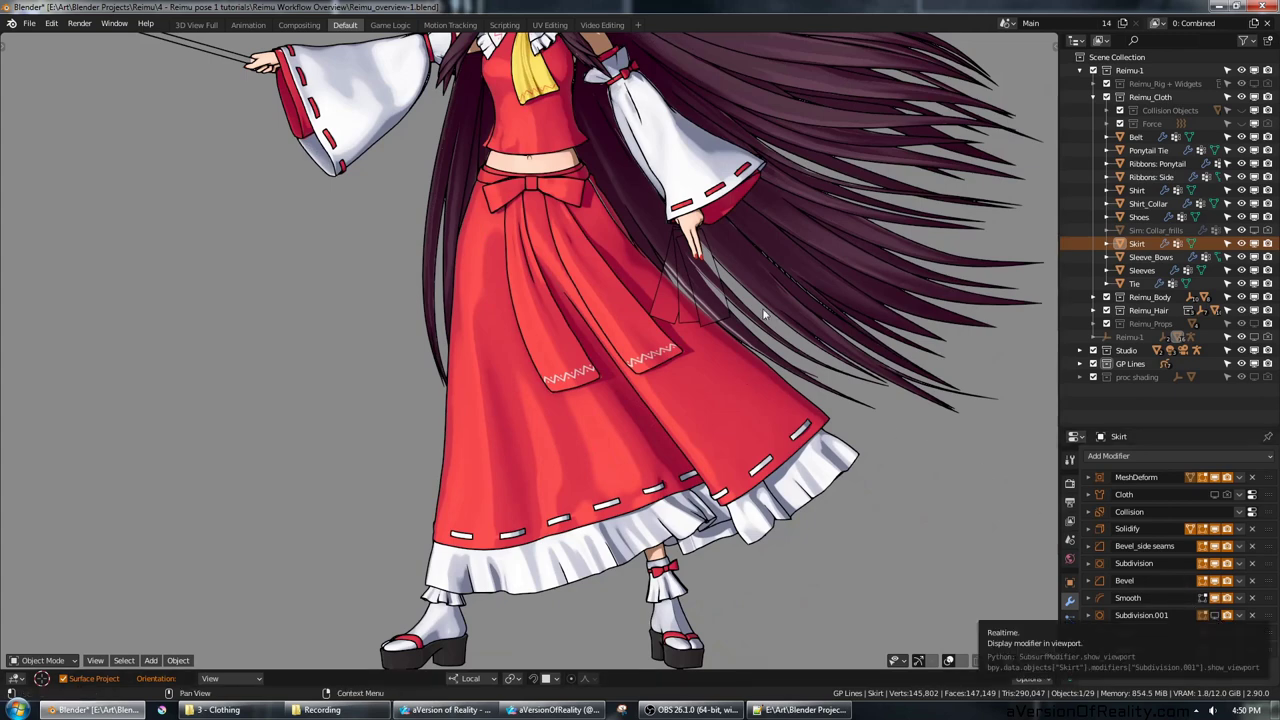
{"action": "left_click", "coordinate": [1213, 615]}
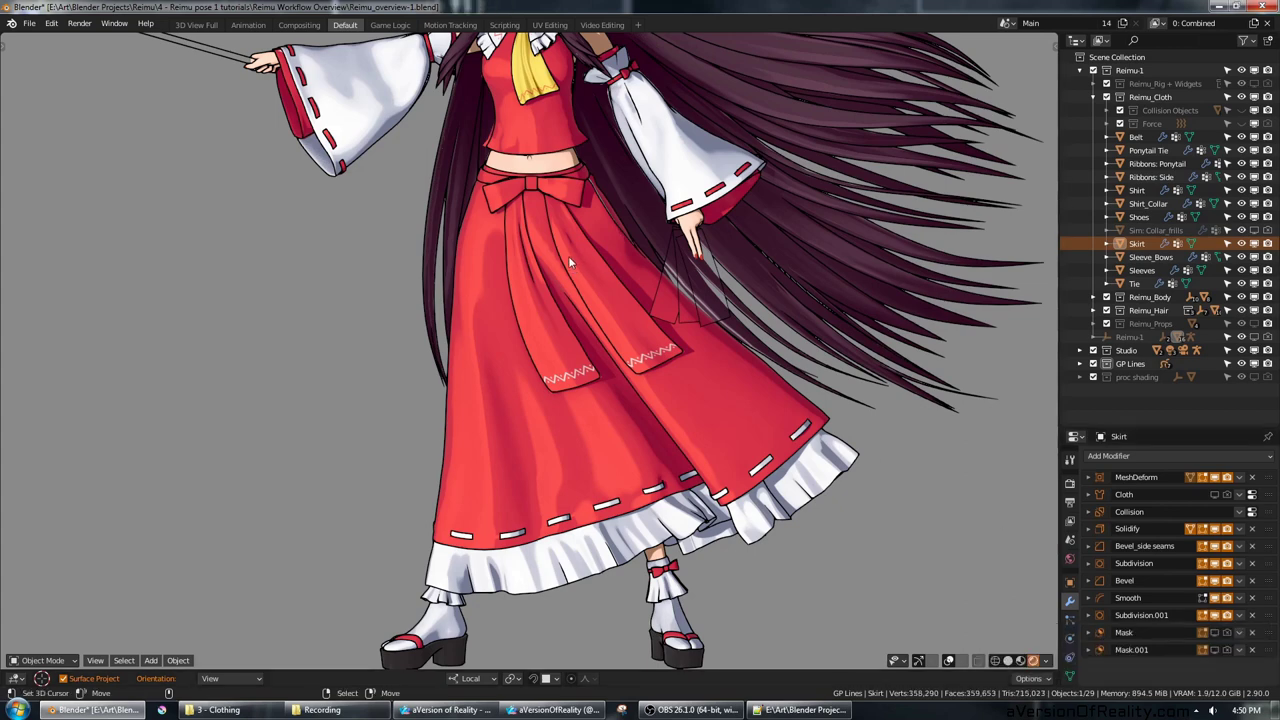
{"action": "scroll", "coordinate": [546, 228], "scroll_direction": "up", "scroll_amount": 3}
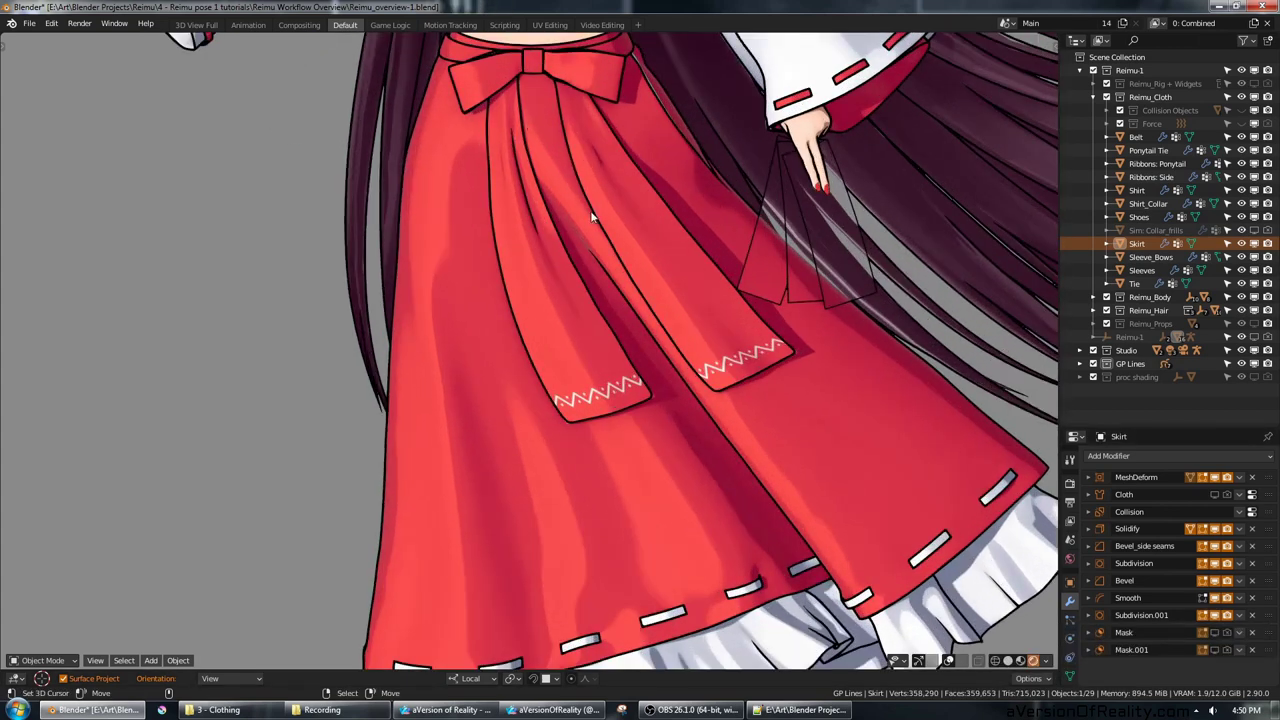
{"action": "scroll", "coordinate": [590, 215], "scroll_direction": "down", "scroll_amount": 8}
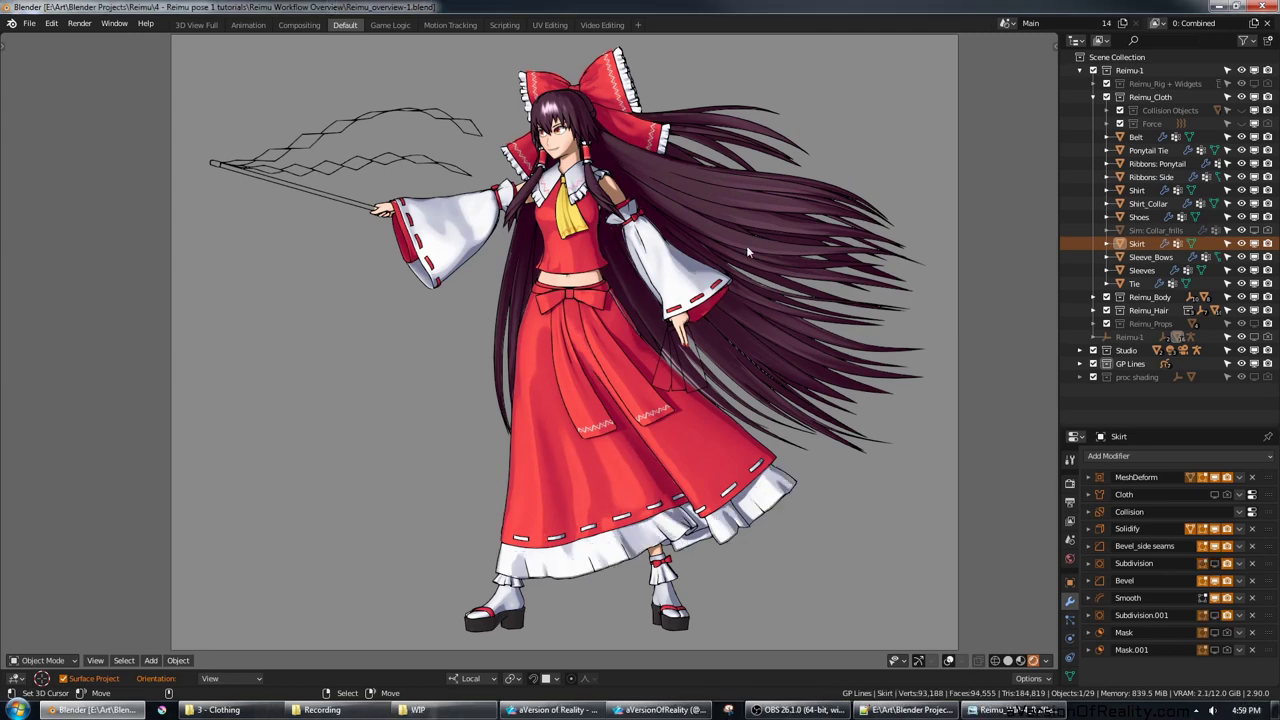
Step: Go back two frames to the character's rest pose and switch to the front view
{"action": "key", "text": "Left"}
{"action": "key", "text": "Left"}
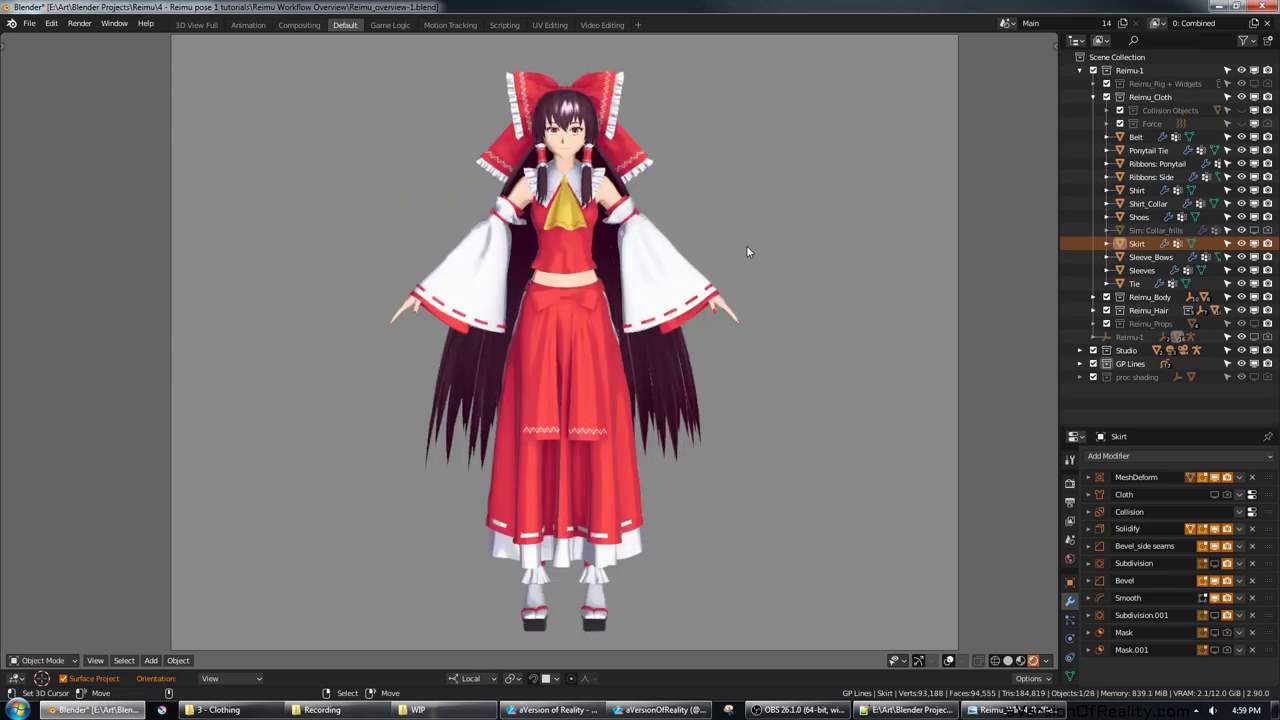
{"action": "key", "text": "KP_1"}
{"action": "scroll", "coordinate": [748, 251], "scroll_direction": "down", "scroll_amount": 1}
{"action": "middle_click_drag", "start_coordinate": [758, 234], "coordinate": [779, 306], "text": "shift"}
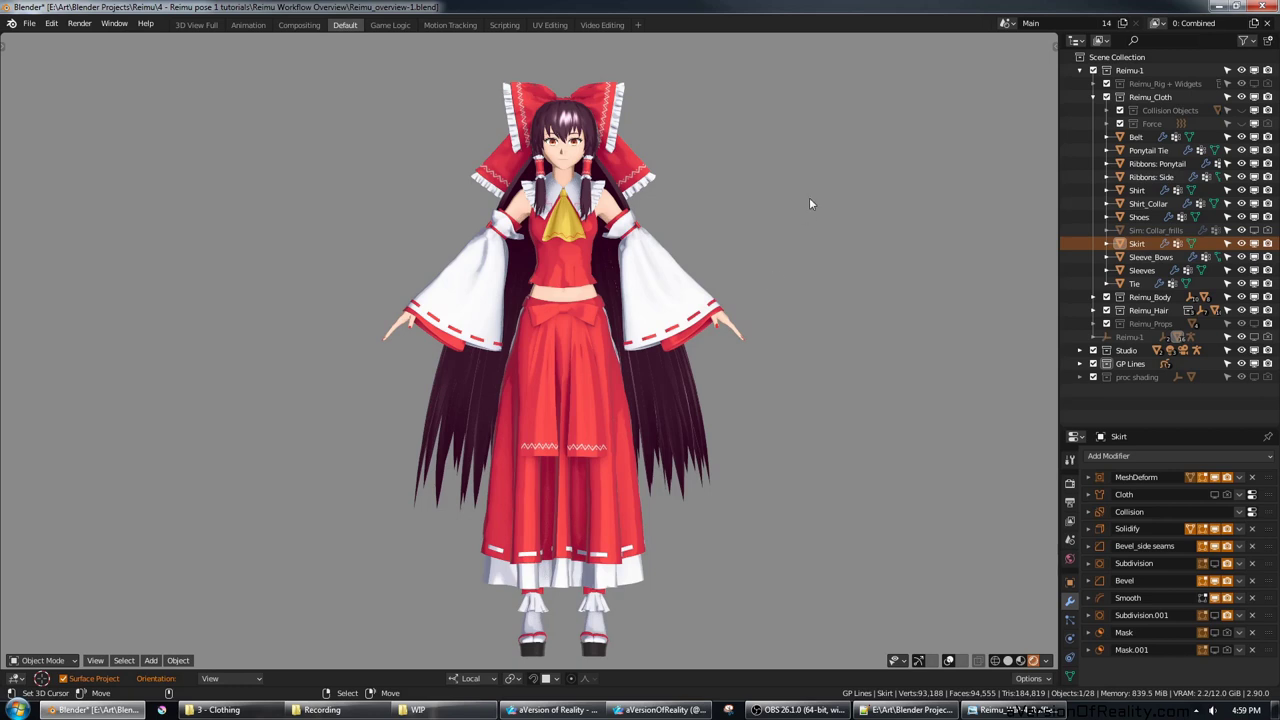
Step: Show the viewport overlays, deselect everything and inspect the wireframes of the hair bow and upper clothing from an angle
{"action": "key", "text": "shift+alt+z"}
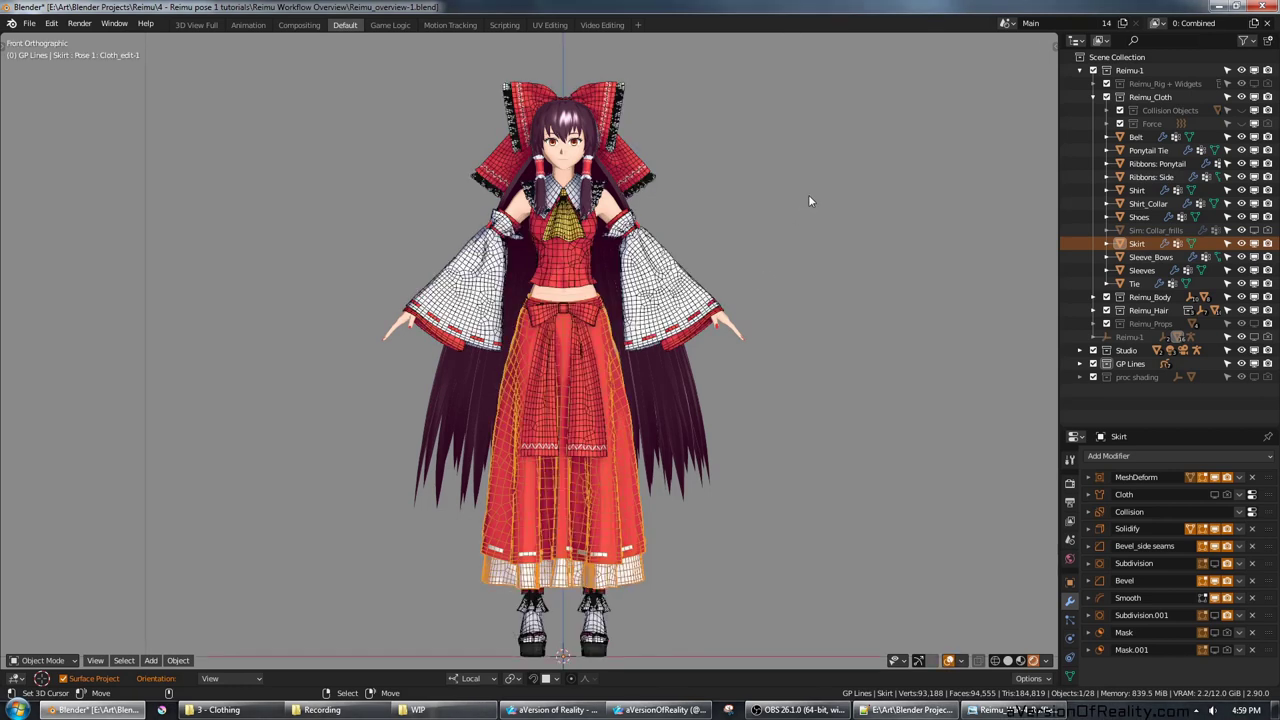
{"action": "key", "text": "alt+a"}
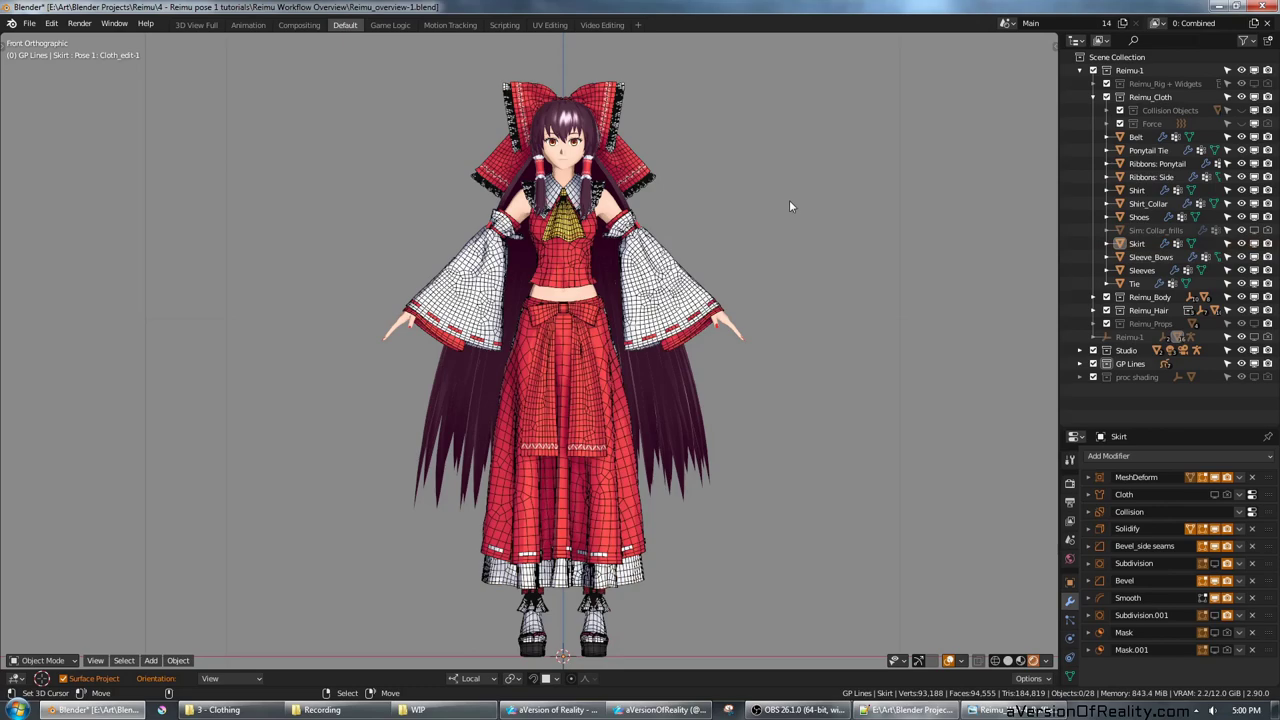
{"action": "middle_click_drag", "start_coordinate": [829, 160], "coordinate": [838, 251], "text": "shift"}
{"action": "scroll", "coordinate": [812, 282], "scroll_direction": "up", "scroll_amount": 4}
{"action": "scroll", "coordinate": [812, 281], "scroll_direction": "up", "scroll_amount": 2}
{"action": "scroll", "coordinate": [815, 211], "scroll_direction": "down", "scroll_amount": 1}
{"action": "scroll", "coordinate": [837, 251], "scroll_direction": "up", "scroll_amount": 2}
{"action": "scroll", "coordinate": [837, 251], "scroll_direction": "down", "scroll_amount": 1}
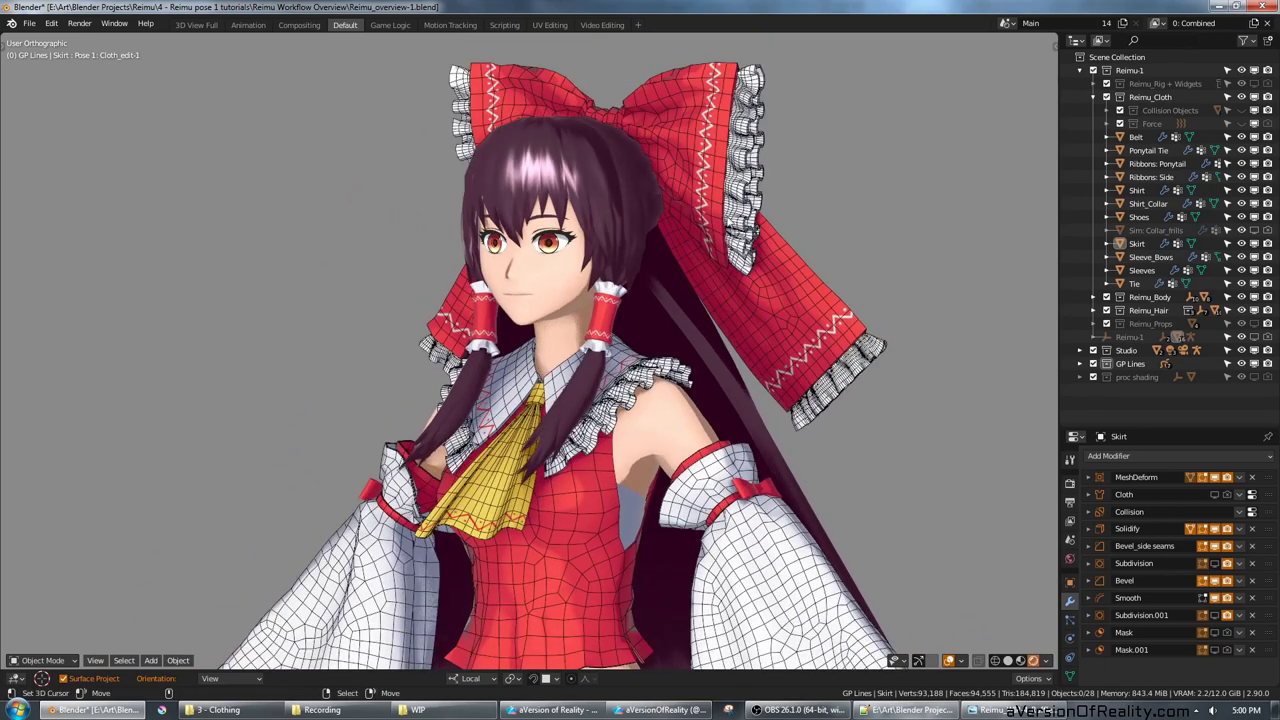
{"action": "middle_click_drag", "start_coordinate": [732, 222], "coordinate": [804, 265]}
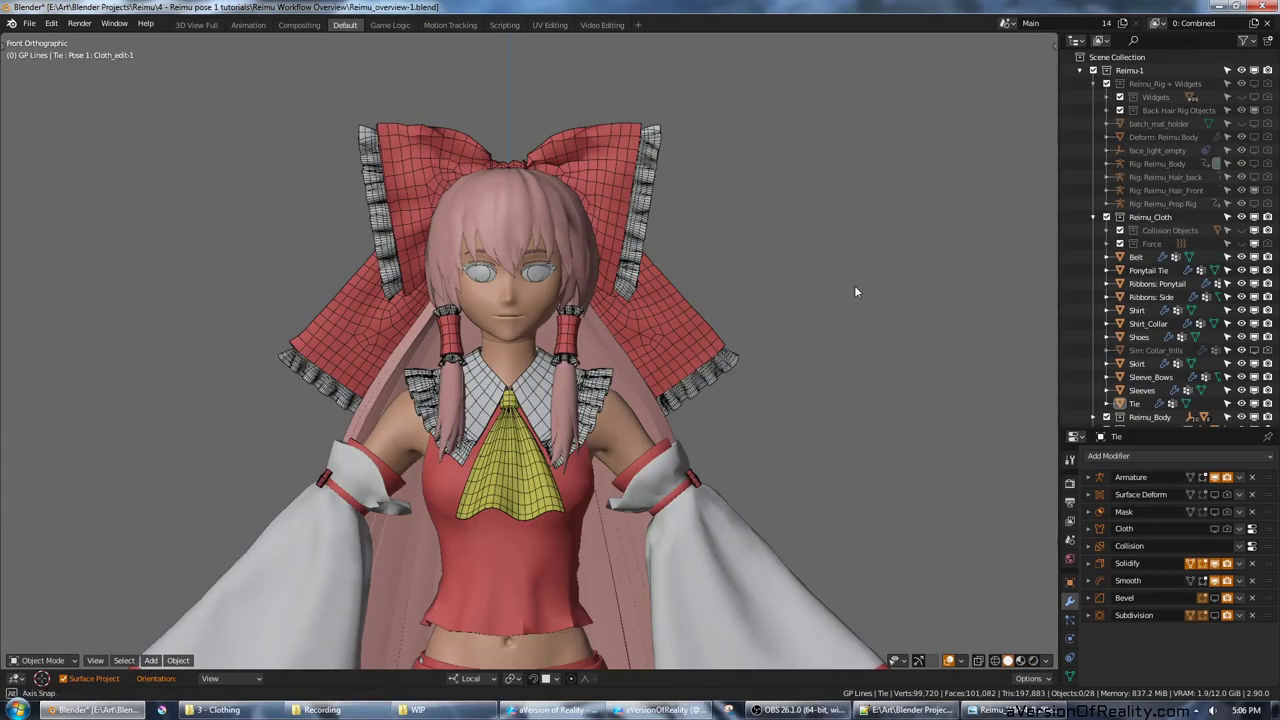
Step: Select the Ribbons: Ponytail object and inspect the bow's mesh from the front and from behind, including its central knot
{"action": "middle_click_drag", "start_coordinate": [854, 289], "coordinate": [722, 422]}
{"action": "scroll", "coordinate": [722, 422], "scroll_direction": "up", "scroll_amount": 3}
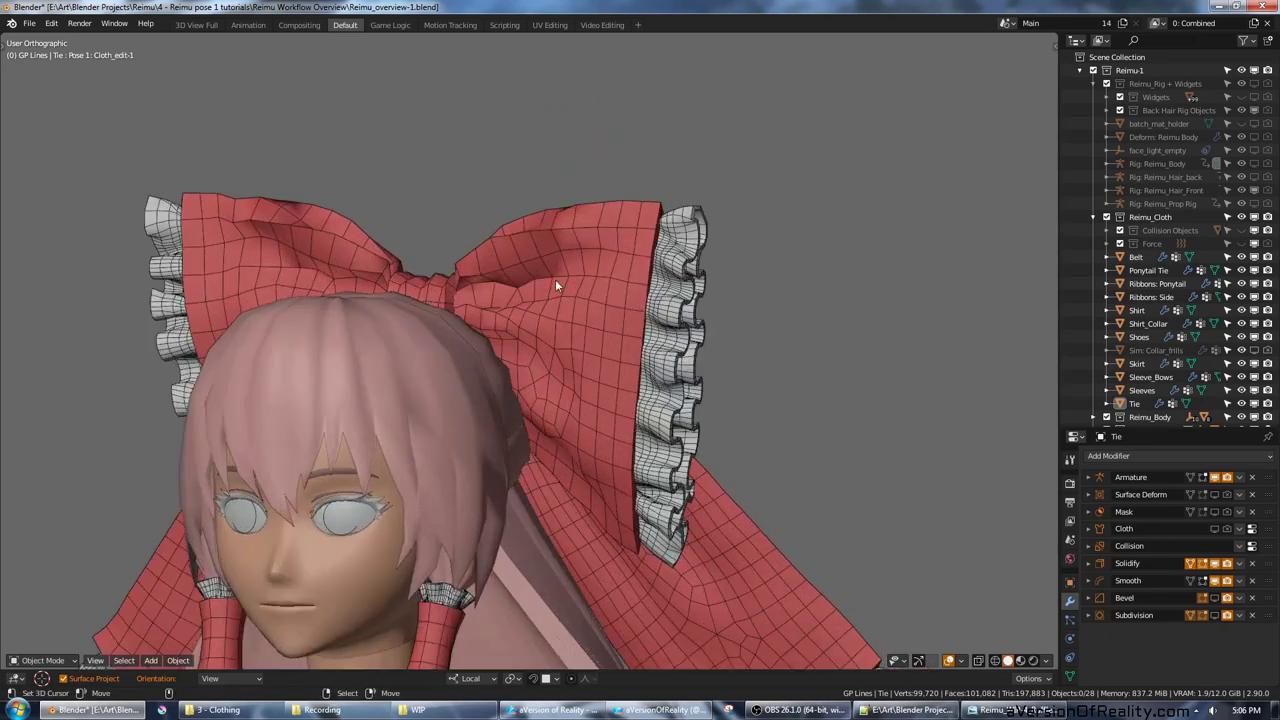
{"action": "right_click", "coordinate": [557, 283]}
{"action": "middle_click_drag", "start_coordinate": [557, 283], "coordinate": [594, 279]}
{"action": "scroll", "coordinate": [518, 274], "scroll_direction": "down", "scroll_amount": 2}
{"action": "middle_click_drag", "start_coordinate": [517, 268], "coordinate": [551, 316]}
{"action": "scroll", "coordinate": [551, 316], "scroll_direction": "up", "scroll_amount": 6}
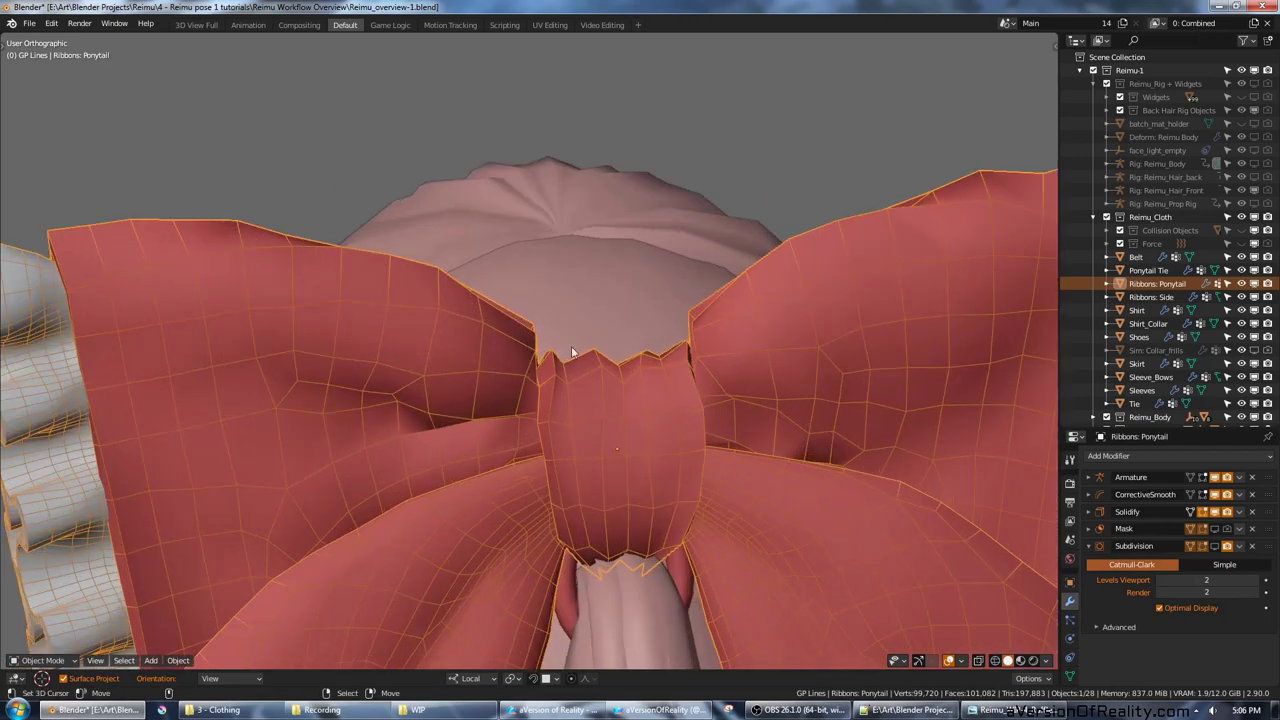
{"action": "scroll", "coordinate": [622, 409], "scroll_direction": "down", "scroll_amount": 5}
{"action": "scroll", "coordinate": [371, 371], "scroll_direction": "down", "scroll_amount": 4}
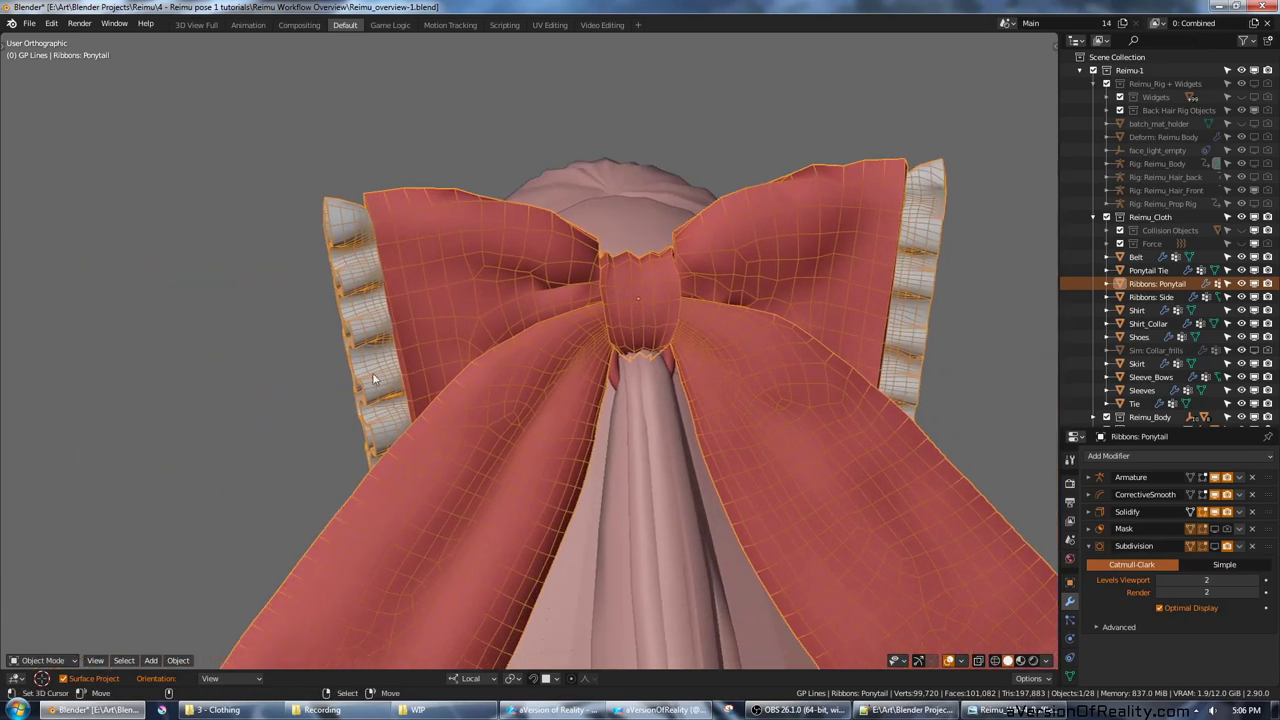
{"action": "middle_click_drag", "start_coordinate": [586, 334], "coordinate": [793, 312]}
Step: Return to the front view, select the Shirt_Collar object and inspect the frills along its edges
{"action": "key", "text": "KP_1"}
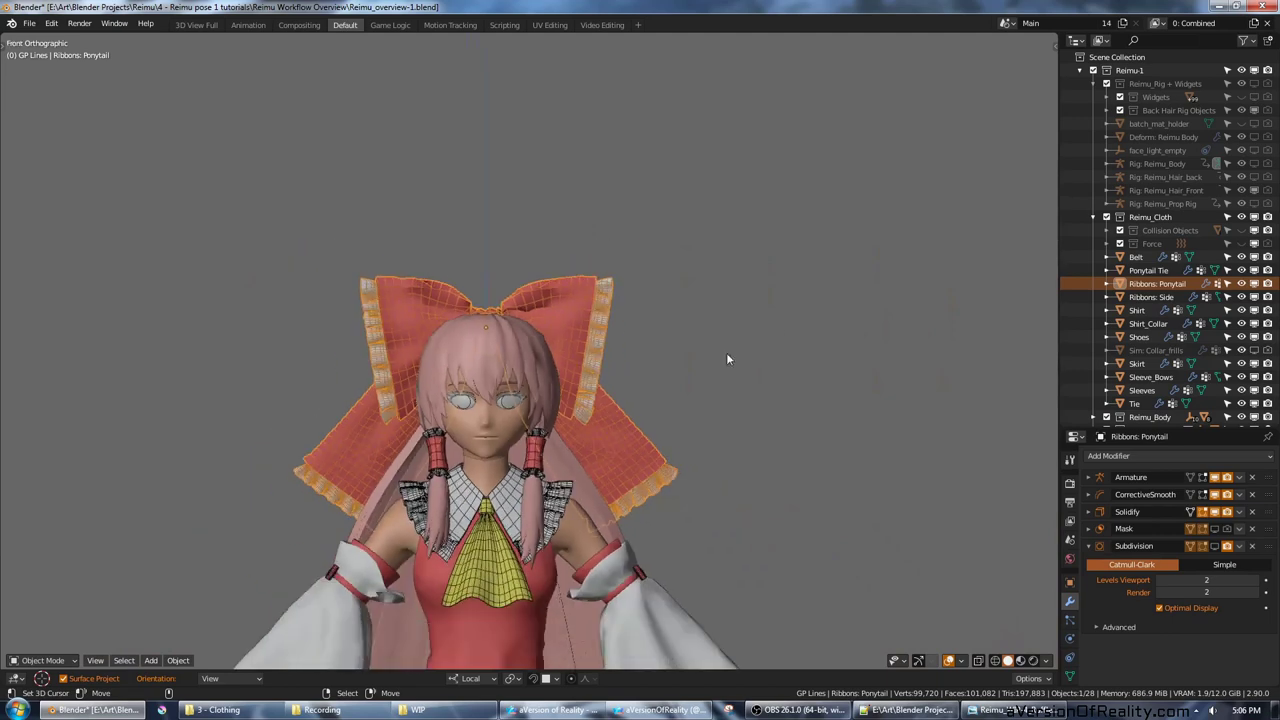
{"action": "scroll", "coordinate": [607, 334], "scroll_direction": "up", "scroll_amount": 4}
{"action": "left_click", "coordinate": [612, 330]}
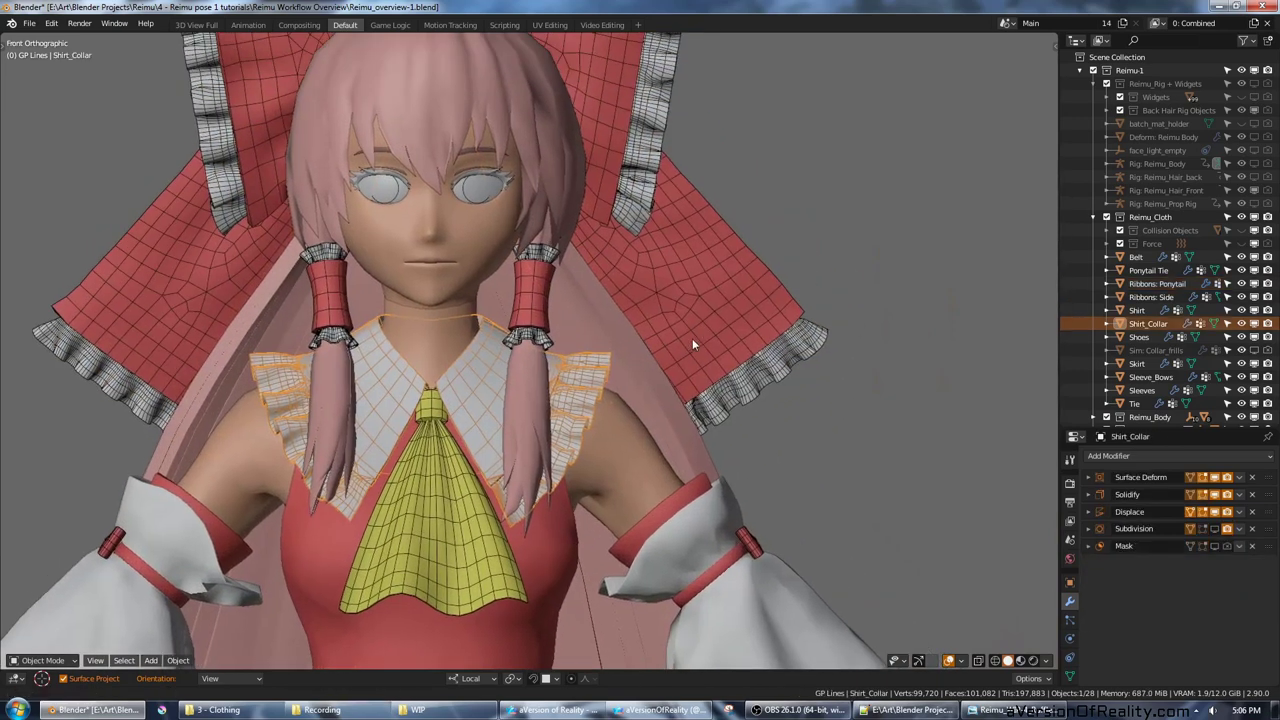
{"action": "scroll", "coordinate": [690, 338], "scroll_direction": "up", "scroll_amount": 3}
{"action": "scroll", "coordinate": [754, 344], "scroll_direction": "down", "scroll_amount": 3}
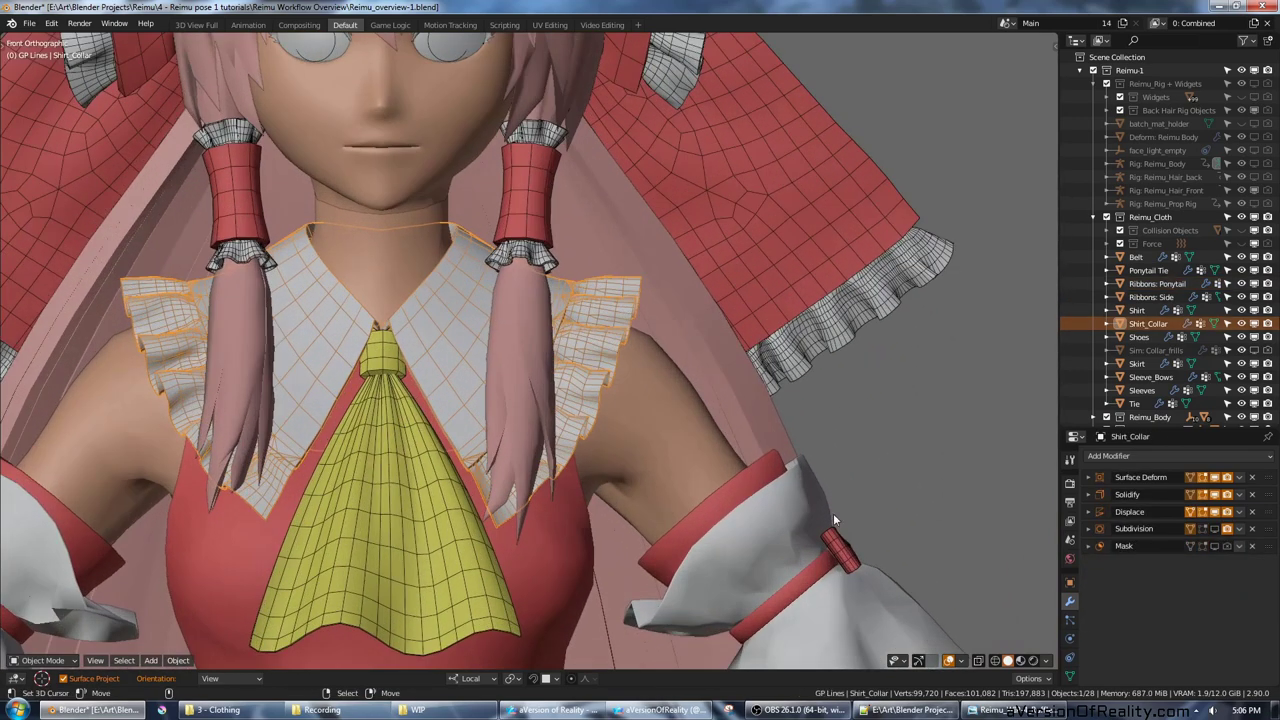
Step: Switch to Windows Photo Viewer to examine the four-stage ruffle image Reimu_WIP-4_Ruffles_tip.png and return to Blender
{"action": "left_click", "coordinate": [995, 710]}
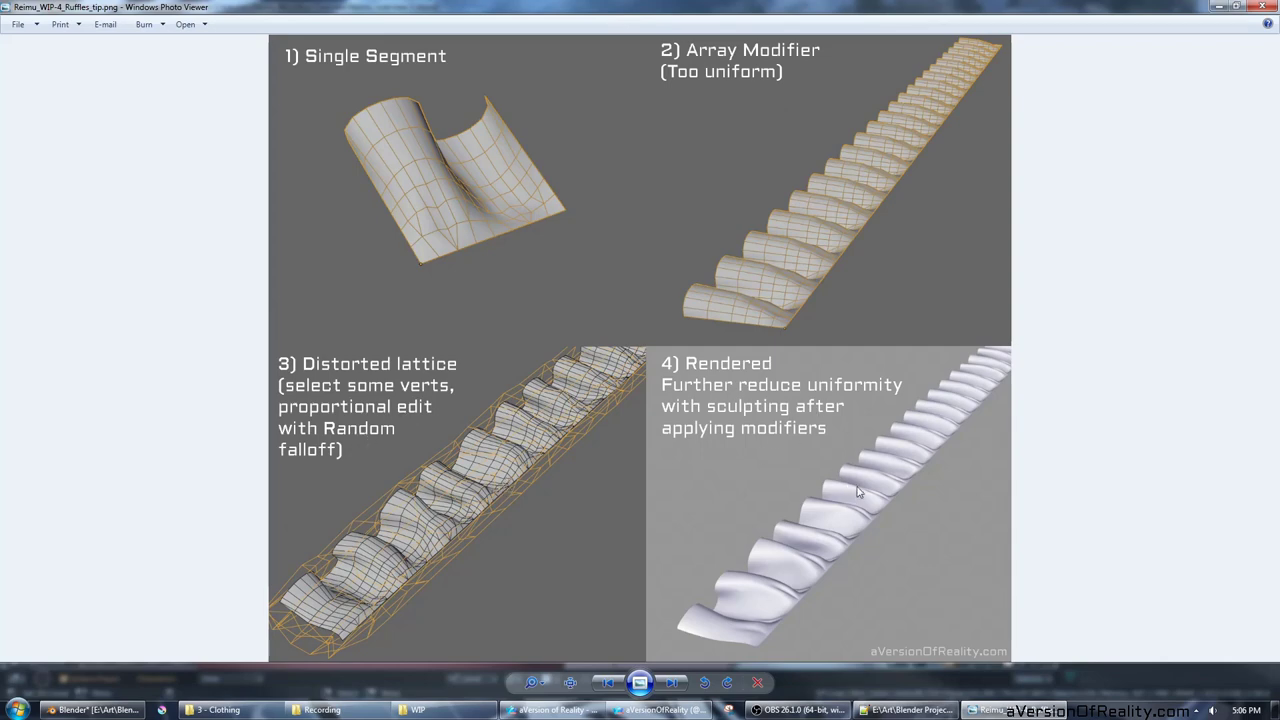
{"action": "left_click", "coordinate": [95, 709]}
Step: Enter mesh editing on the Ribbons: Ponytail object and select the edge loop where the bow's fabric meets its frill
{"action": "middle_click_drag", "start_coordinate": [780, 287], "coordinate": [686, 554], "text": "shift"}
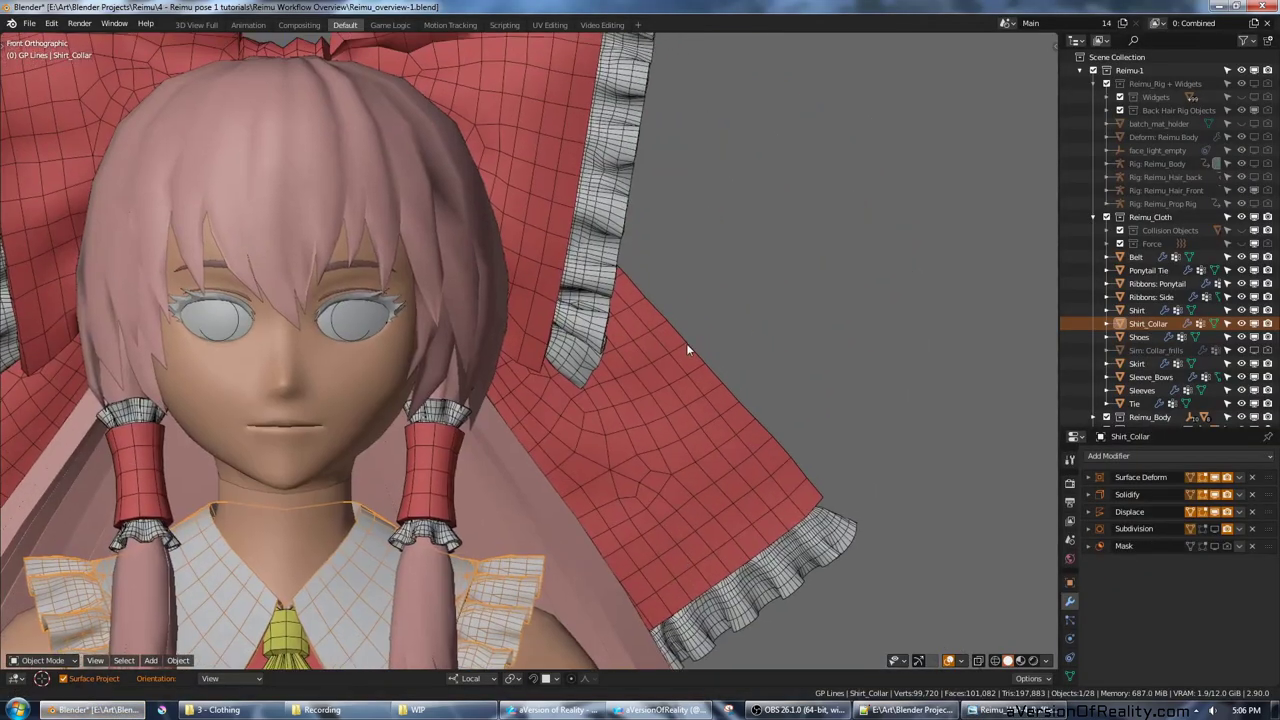
{"action": "middle_click_drag", "start_coordinate": [686, 345], "coordinate": [638, 575], "text": "shift"}
{"action": "left_click", "coordinate": [543, 296]}
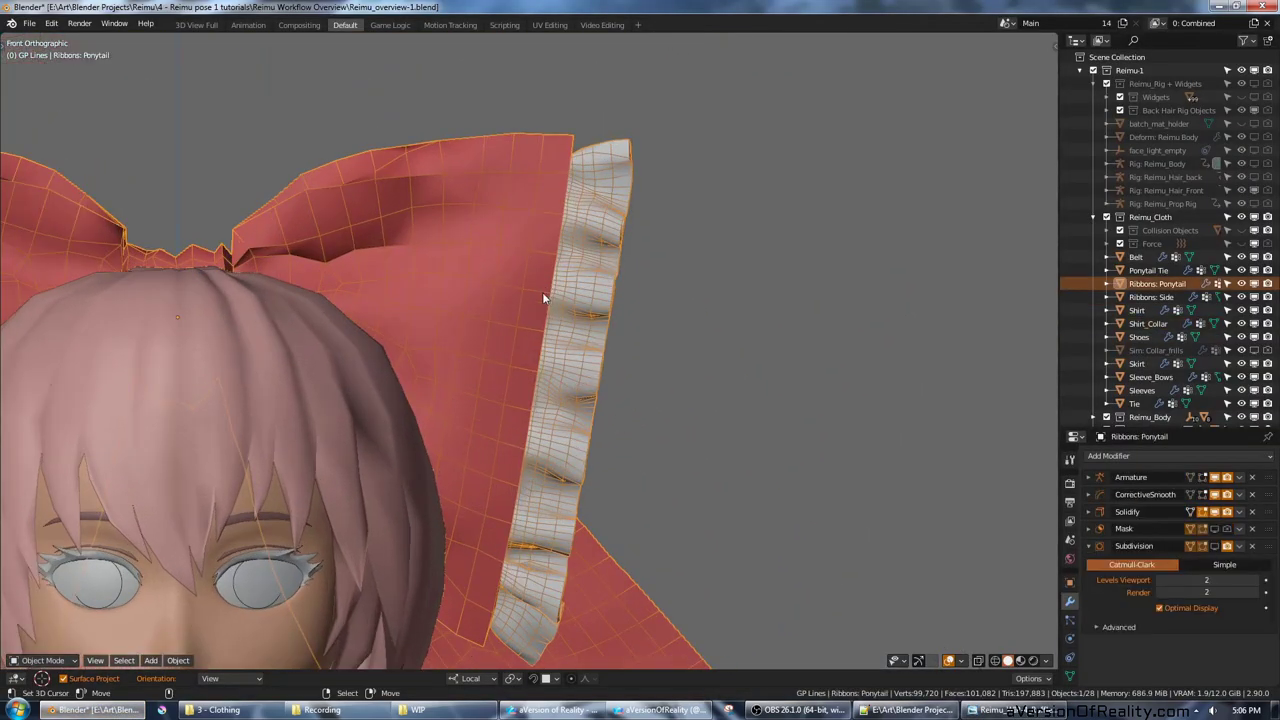
{"action": "key", "text": "Tab"}
{"action": "scroll", "coordinate": [545, 296], "scroll_direction": "up", "scroll_amount": 2}
{"action": "left_click", "coordinate": [548, 296], "text": "alt"}
{"action": "scroll", "coordinate": [548, 296], "scroll_direction": "down", "scroll_amount": 4}
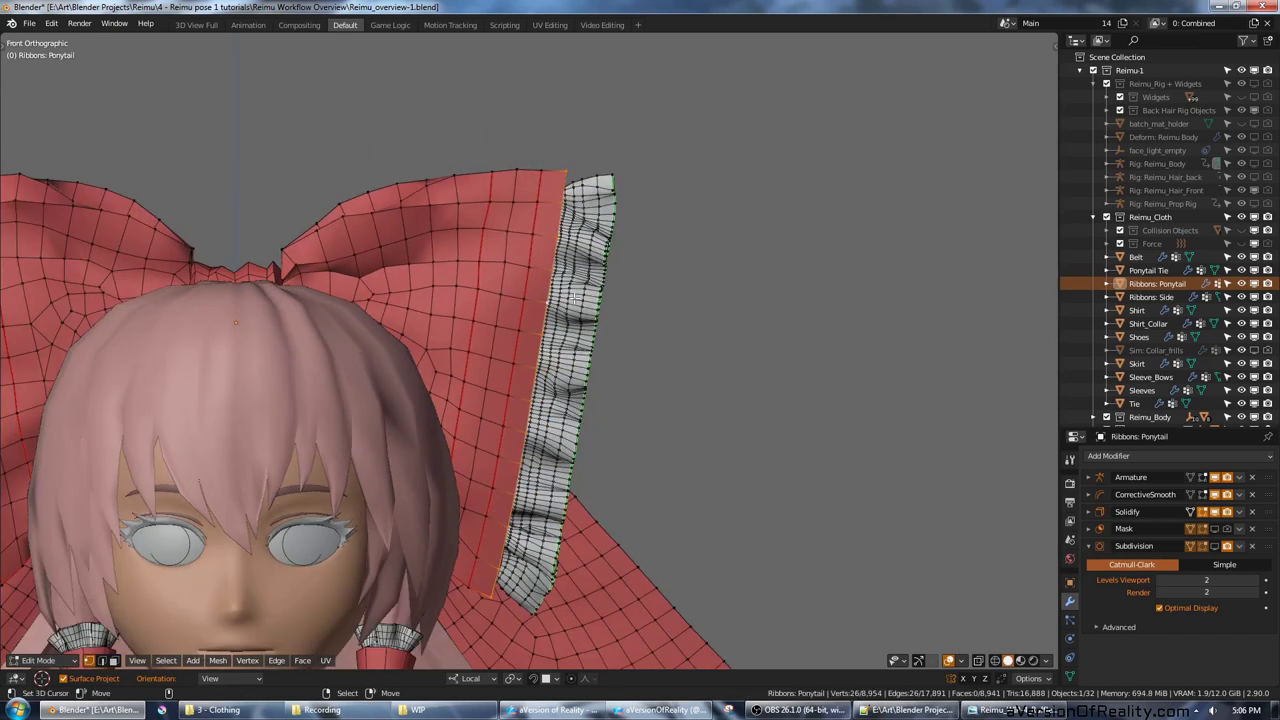
Step: Try to duplicate the selected edge loop out beside the bow and leave mesh editing
{"action": "key", "text": "shift+d"}
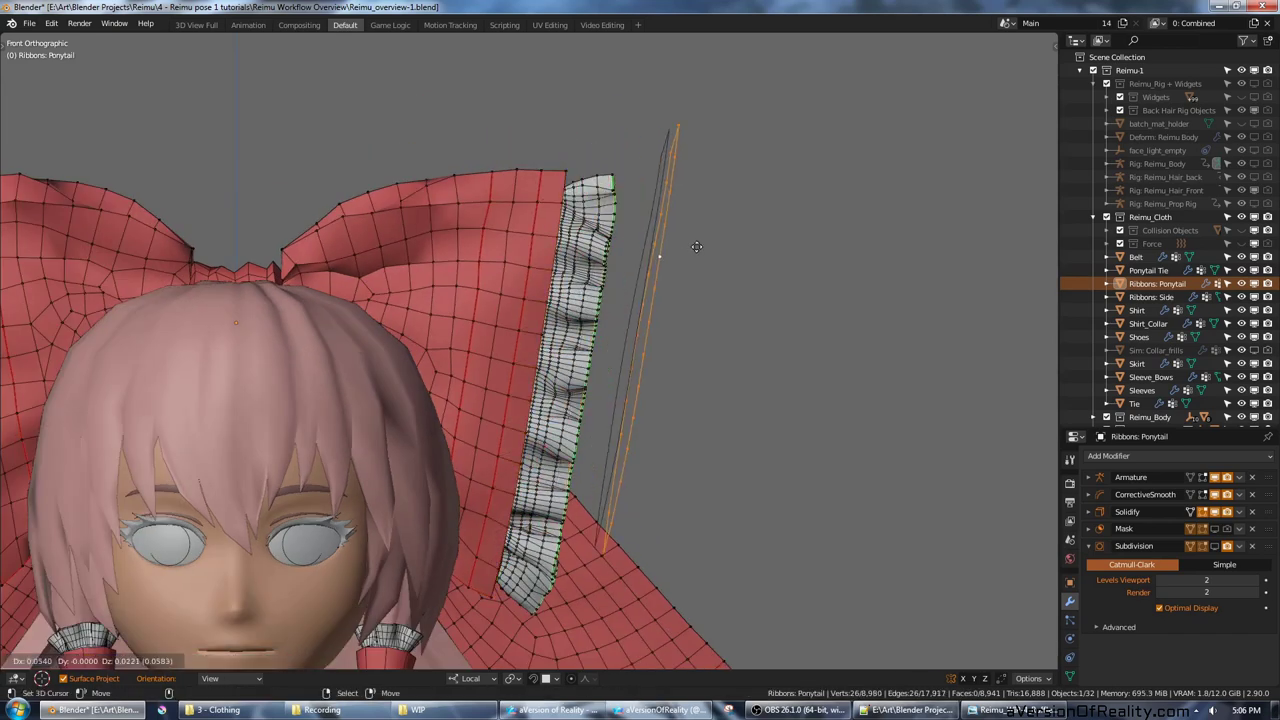
{"action": "right_click", "coordinate": [694, 251]}
{"action": "scroll", "coordinate": [680, 280], "scroll_direction": "down", "scroll_amount": 3}
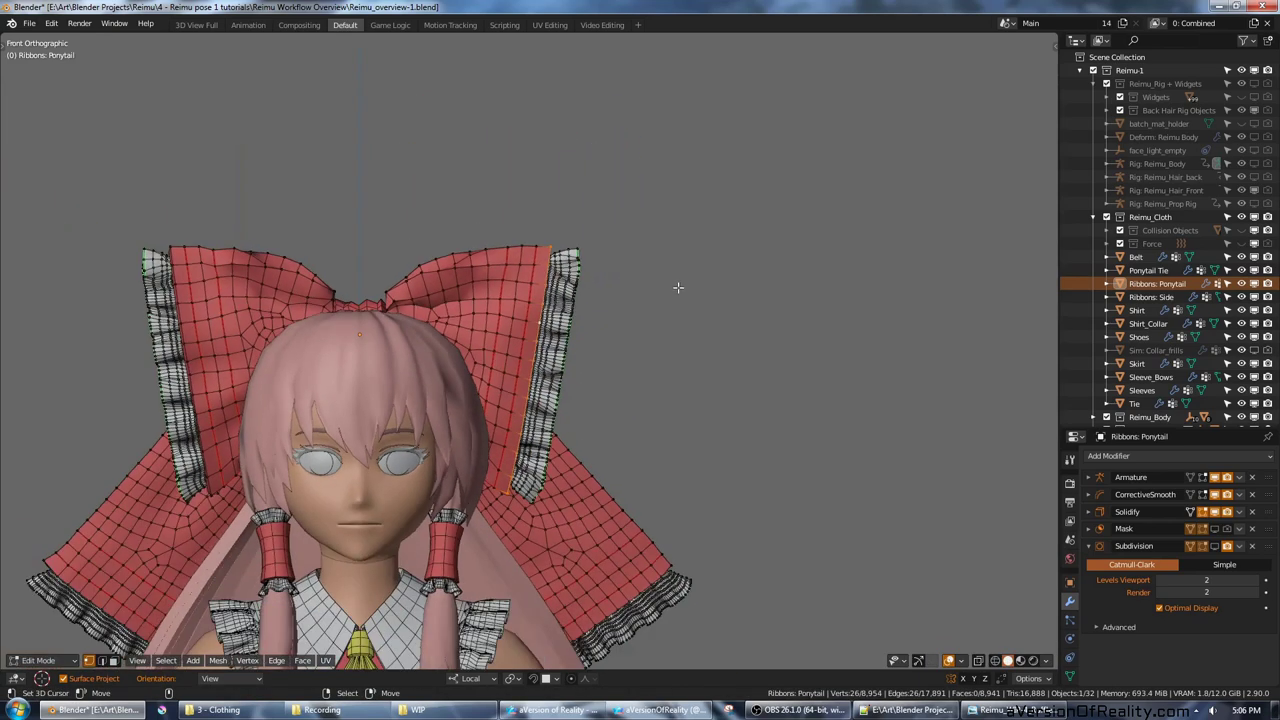
{"action": "key", "text": "Tab"}
Step: Select the Shoes object and inspect the mesh of the shoes, socks and ankle frills from several angles
{"action": "scroll", "coordinate": [671, 495], "scroll_direction": "down", "scroll_amount": 1}
{"action": "middle_click_drag", "start_coordinate": [675, 648], "coordinate": [717, 294], "text": "shift"}
{"action": "scroll", "coordinate": [729, 428], "scroll_direction": "down", "scroll_amount": 2}
{"action": "scroll", "coordinate": [717, 292], "scroll_direction": "down", "scroll_amount": 2}
{"action": "middle_click_drag", "start_coordinate": [680, 458], "coordinate": [698, 289], "text": "shift"}
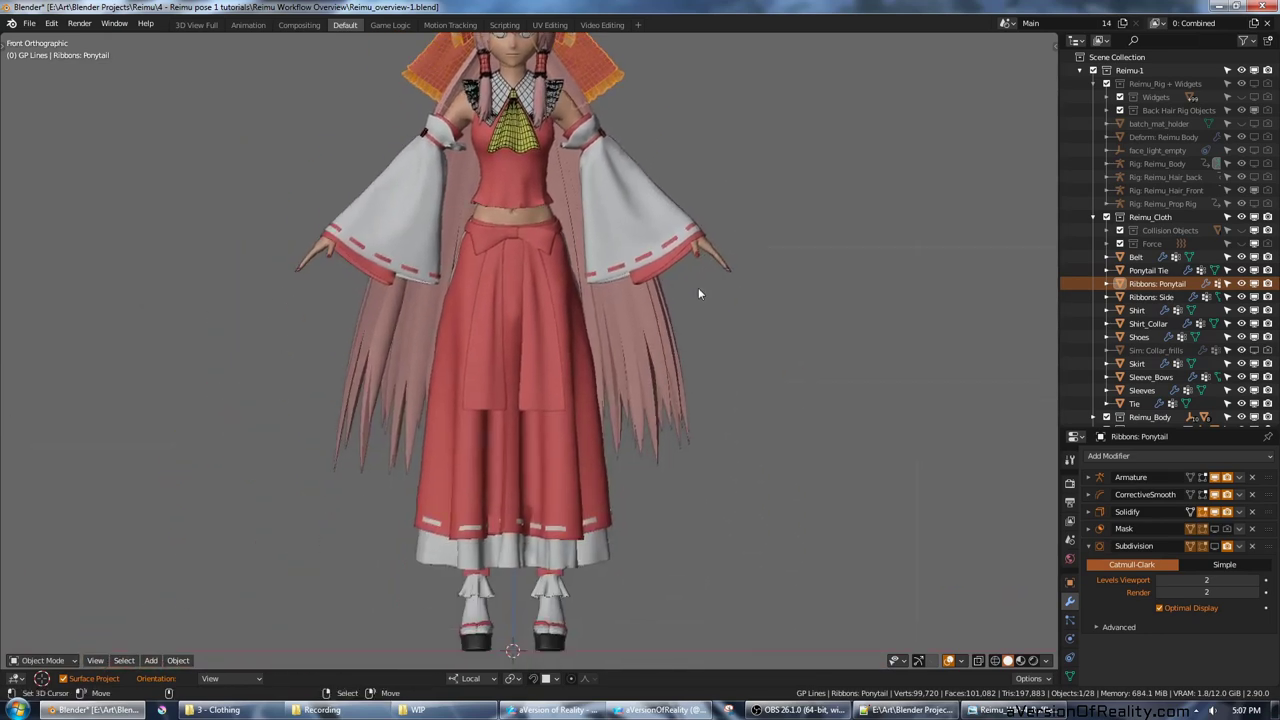
{"action": "scroll", "coordinate": [634, 477], "scroll_direction": "down", "scroll_amount": 2}
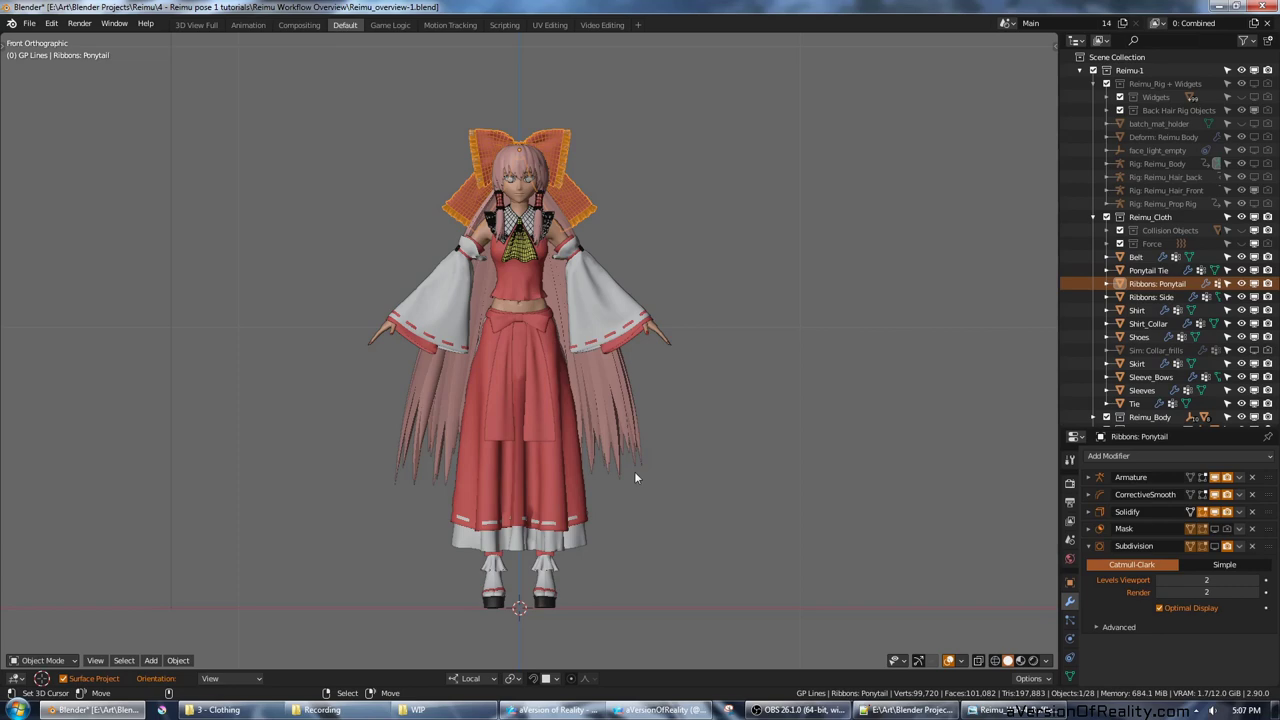
{"action": "right_click", "coordinate": [549, 587]}
{"action": "middle_click_drag", "start_coordinate": [634, 599], "coordinate": [657, 371], "text": "shift"}
{"action": "scroll", "coordinate": [631, 496], "scroll_direction": "up", "scroll_amount": 4}
{"action": "scroll", "coordinate": [657, 403], "scroll_direction": "up", "scroll_amount": 5}
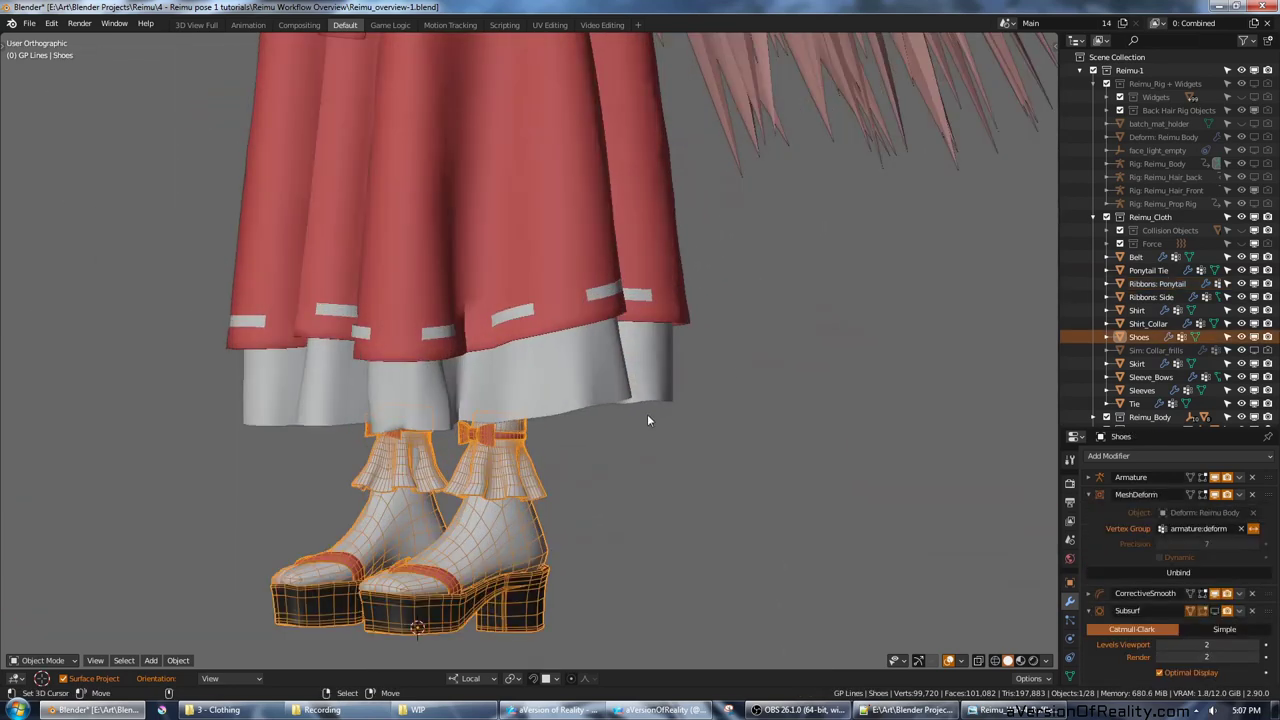
{"action": "scroll", "coordinate": [486, 552], "scroll_direction": "down", "scroll_amount": 2}
{"action": "middle_click_drag", "start_coordinate": [486, 552], "coordinate": [679, 580]}
Step: Select the Chest Wraps object under the shirt and turn on its wireframe display
{"action": "scroll", "coordinate": [700, 304], "scroll_direction": "down", "scroll_amount": 4}
{"action": "scroll", "coordinate": [679, 580], "scroll_direction": "up", "scroll_amount": 2}
{"action": "scroll", "coordinate": [420, 320], "scroll_direction": "up", "scroll_amount": 4}
{"action": "right_click", "coordinate": [401, 230]}
{"action": "middle_click_drag", "start_coordinate": [403, 232], "coordinate": [561, 371]}
{"action": "scroll", "coordinate": [561, 371], "scroll_direction": "up", "scroll_amount": 2}
{"action": "key", "text": "w"}
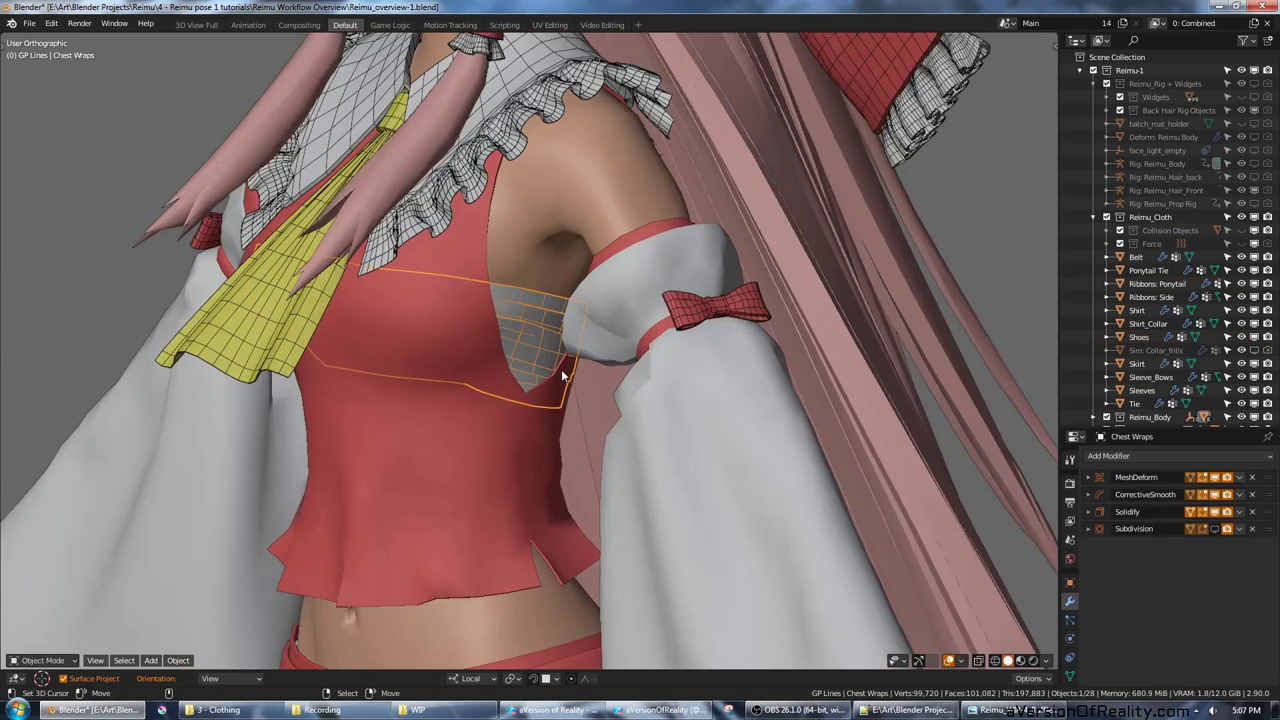
Step: Hide the Shirt object, select the Chest Wraps beneath it and inspect their mesh from several angles
{"action": "mouse_move", "coordinate": [649, 302]}
{"action": "middle_mouse_down"}
{"action": "mouse_move", "coordinate": [631, 293]}
{"action": "mouse_move", "coordinate": [653, 287]}
{"action": "middle_mouse_up"}
{"action": "right_click", "coordinate": [514, 418]}
{"action": "key", "text": "h"}
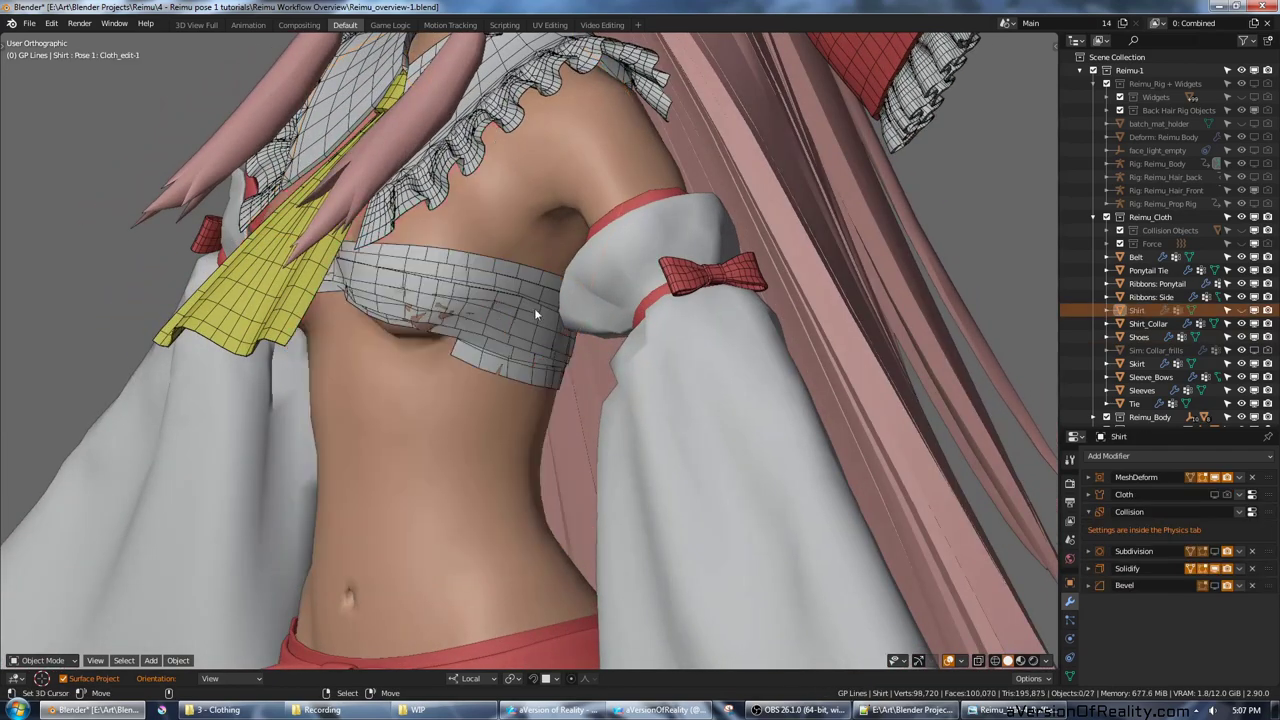
{"action": "right_click", "coordinate": [536, 308]}
{"action": "middle_click_drag", "start_coordinate": [562, 304], "coordinate": [707, 363]}
{"action": "scroll", "coordinate": [655, 350], "scroll_direction": "down", "scroll_amount": 5}
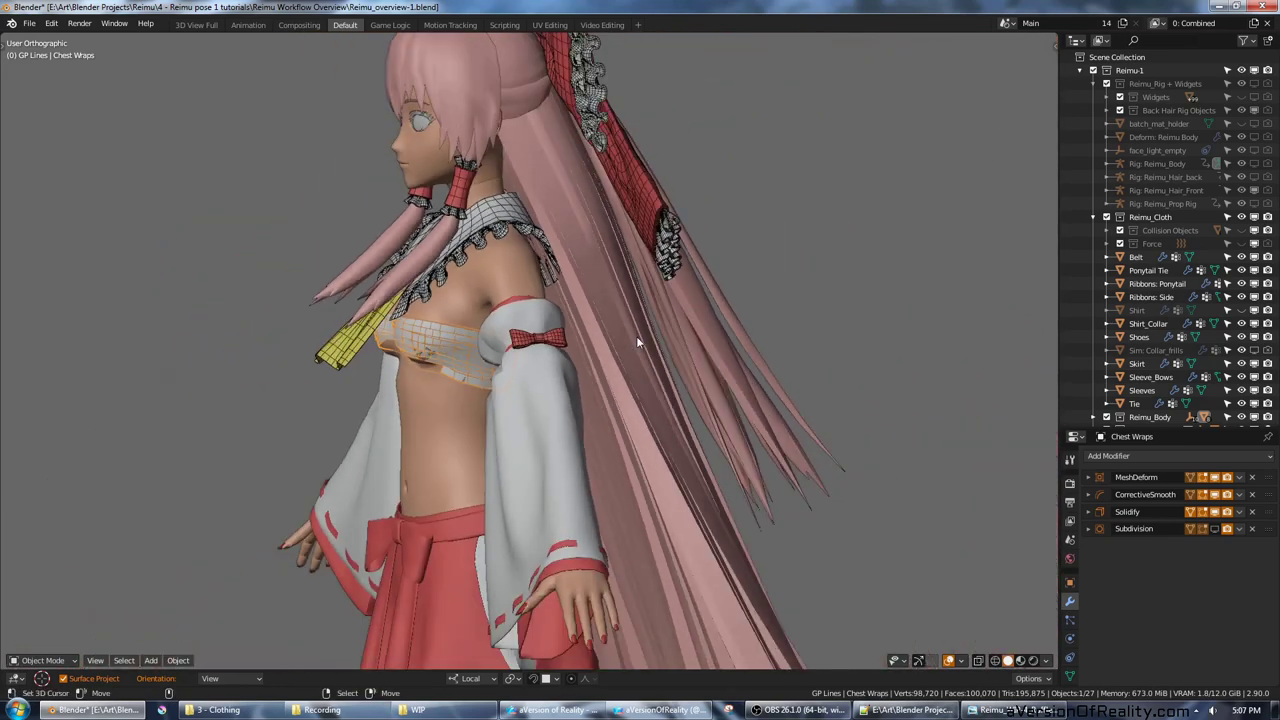
{"action": "middle_click_drag", "start_coordinate": [605, 345], "coordinate": [666, 341]}
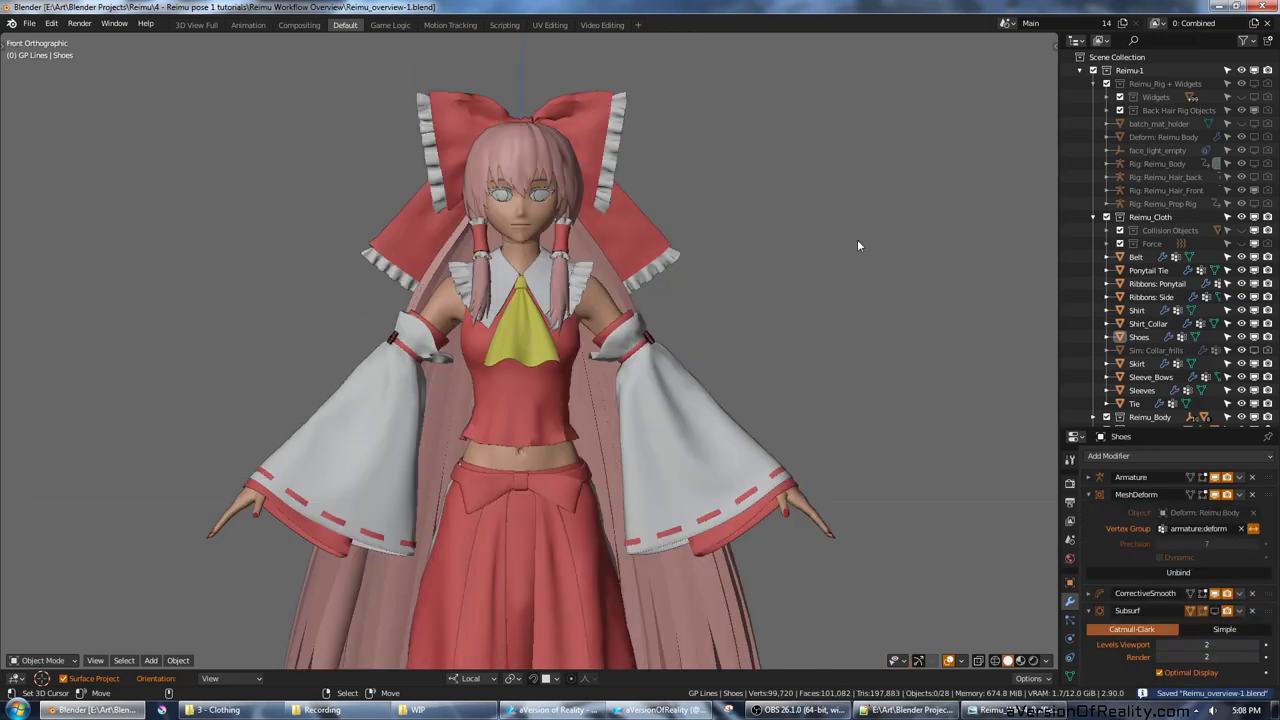
Step: Show the Reimu_Rig + Widgets collection in the viewport and select the ribbon tassel end control bone on the hair bow
{"action": "middle_click_drag", "start_coordinate": [857, 245], "coordinate": [863, 203]}
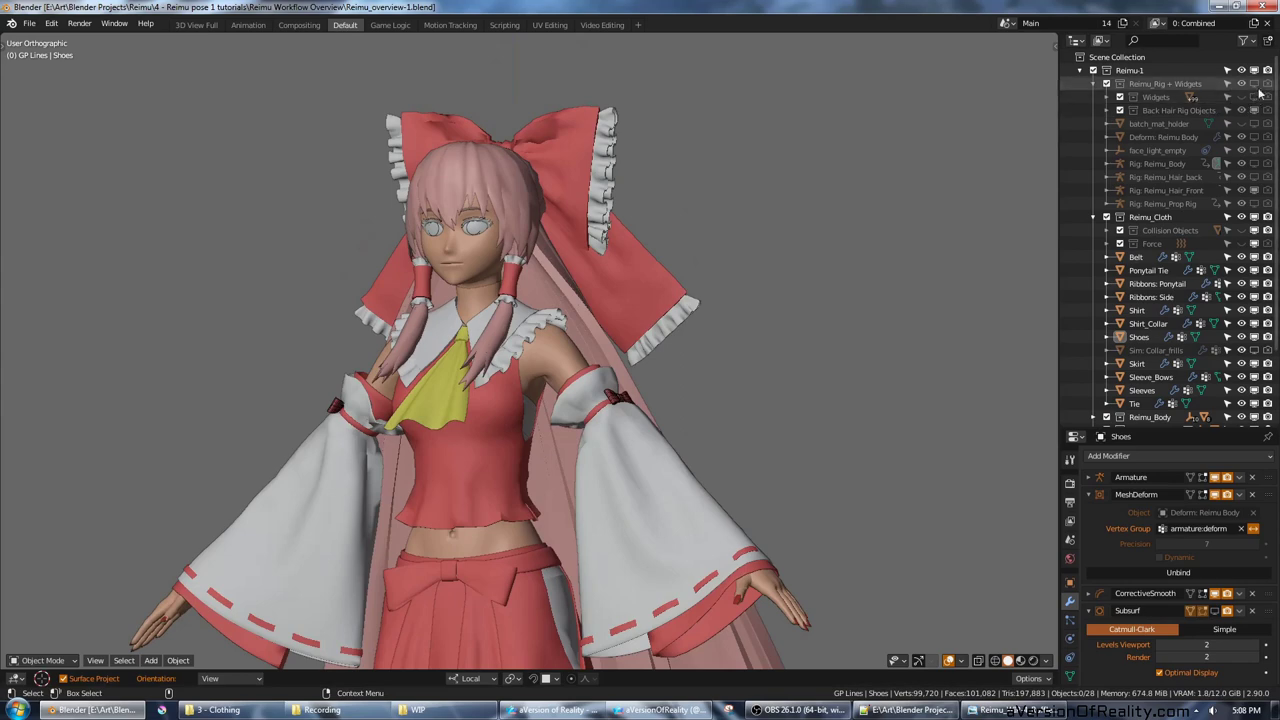
{"action": "left_click", "coordinate": [1255, 84]}
{"action": "scroll", "coordinate": [829, 275], "scroll_direction": "up", "scroll_amount": 3}
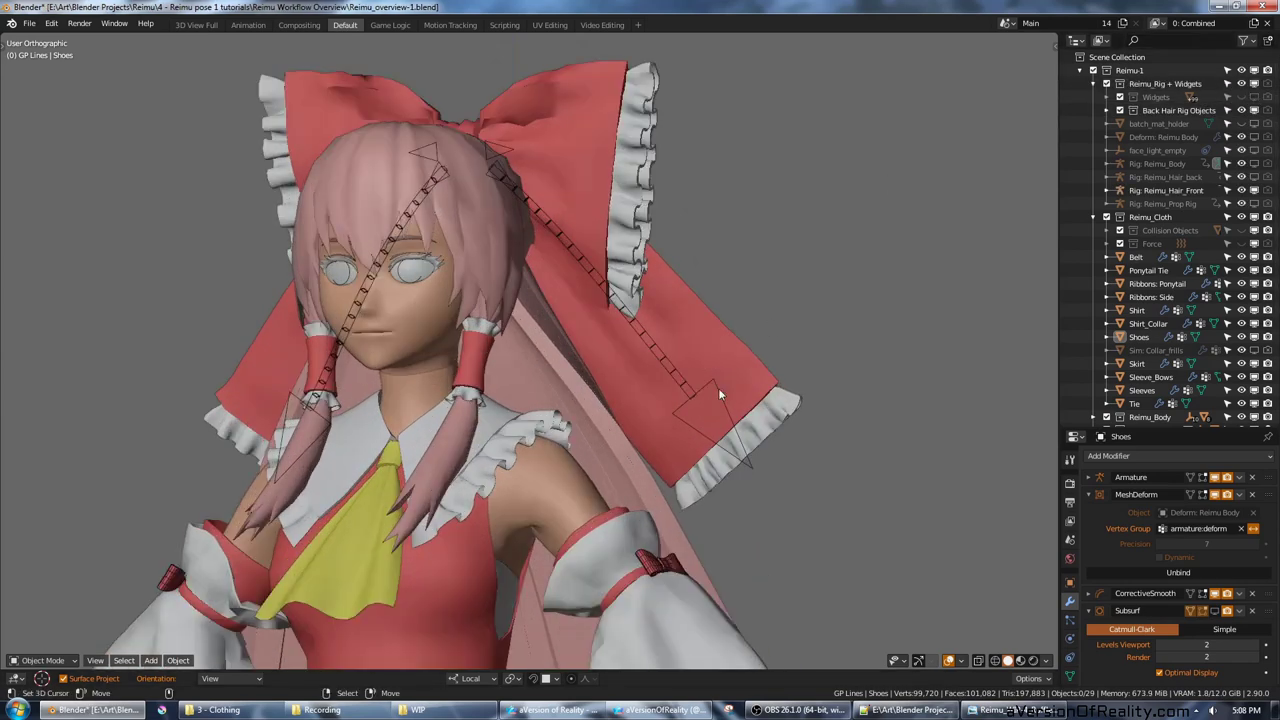
{"action": "right_click", "coordinate": [718, 389]}
{"action": "scroll", "coordinate": [808, 290], "scroll_direction": "down", "scroll_amount": 1}
{"action": "middle_click_drag", "start_coordinate": [808, 290], "coordinate": [560, 304]}
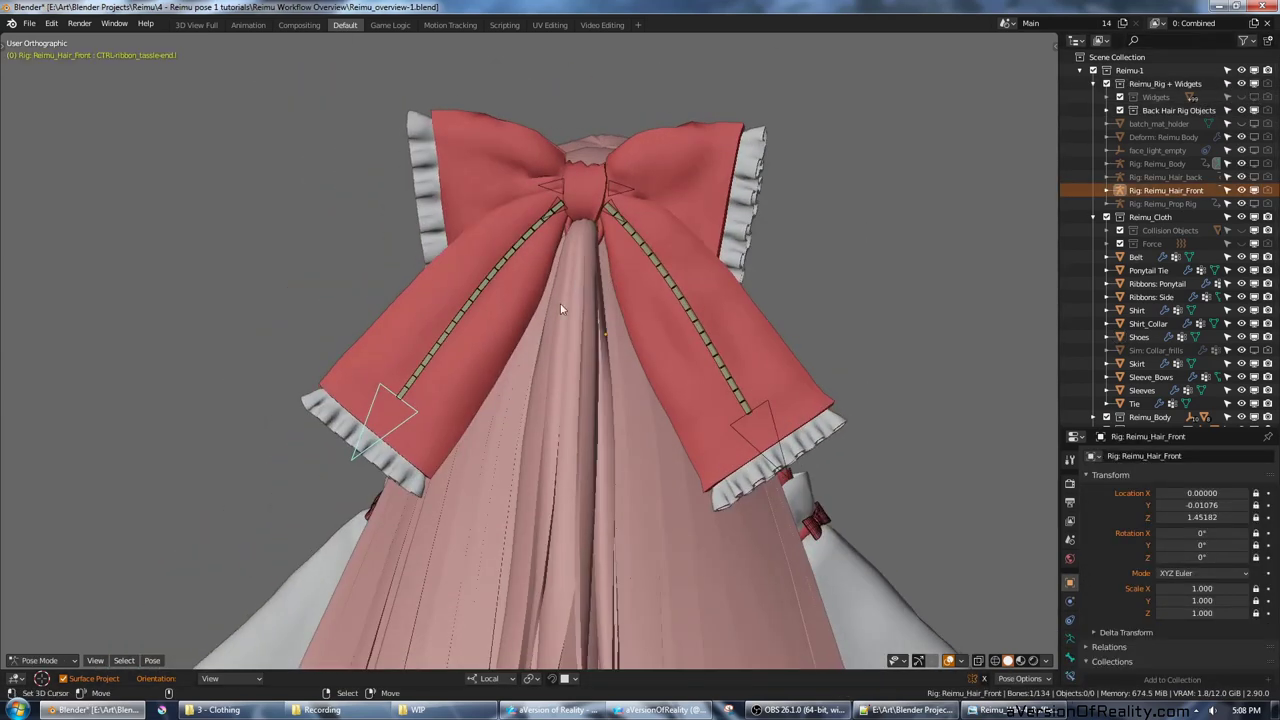
Step: Try moving the ribbon's tassel end control and rotating the bow loop control to test the ribbon rig
{"action": "key", "text": "g"}
{"action": "right_click", "coordinate": [533, 269]}
{"action": "key", "text": "r"}
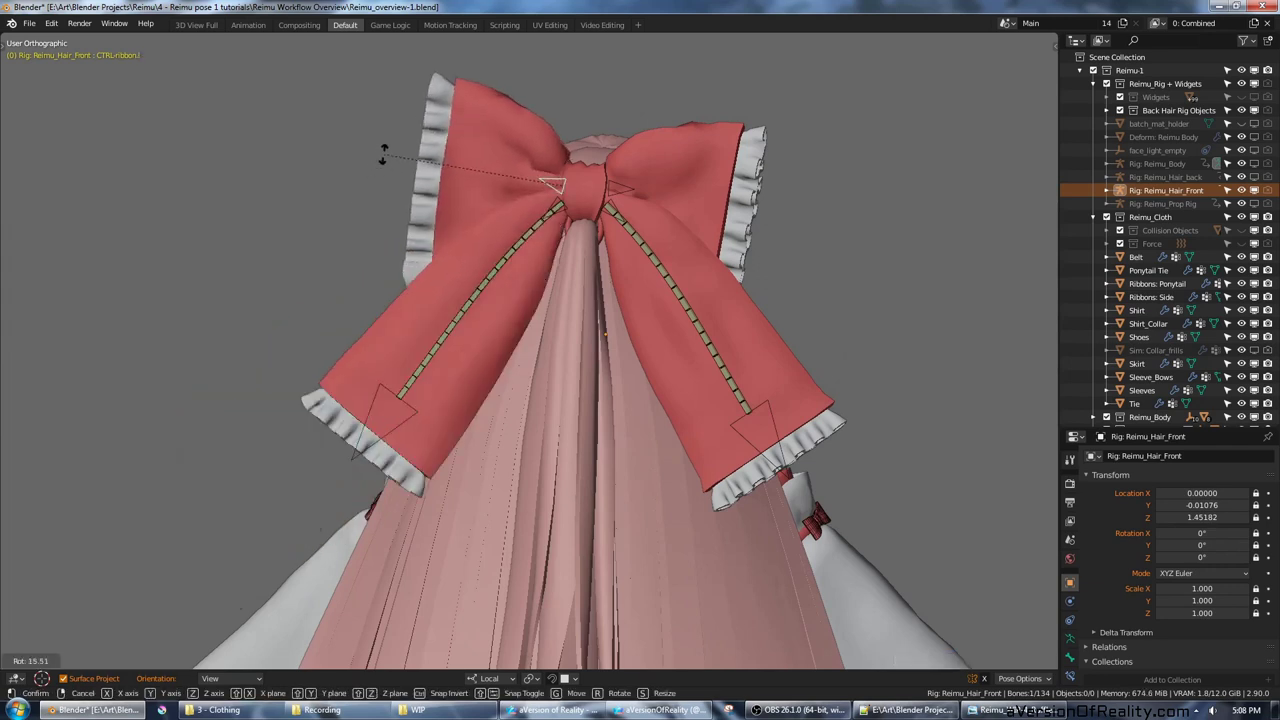
{"action": "key", "text": "Escape"}
{"action": "key", "text": "g"}
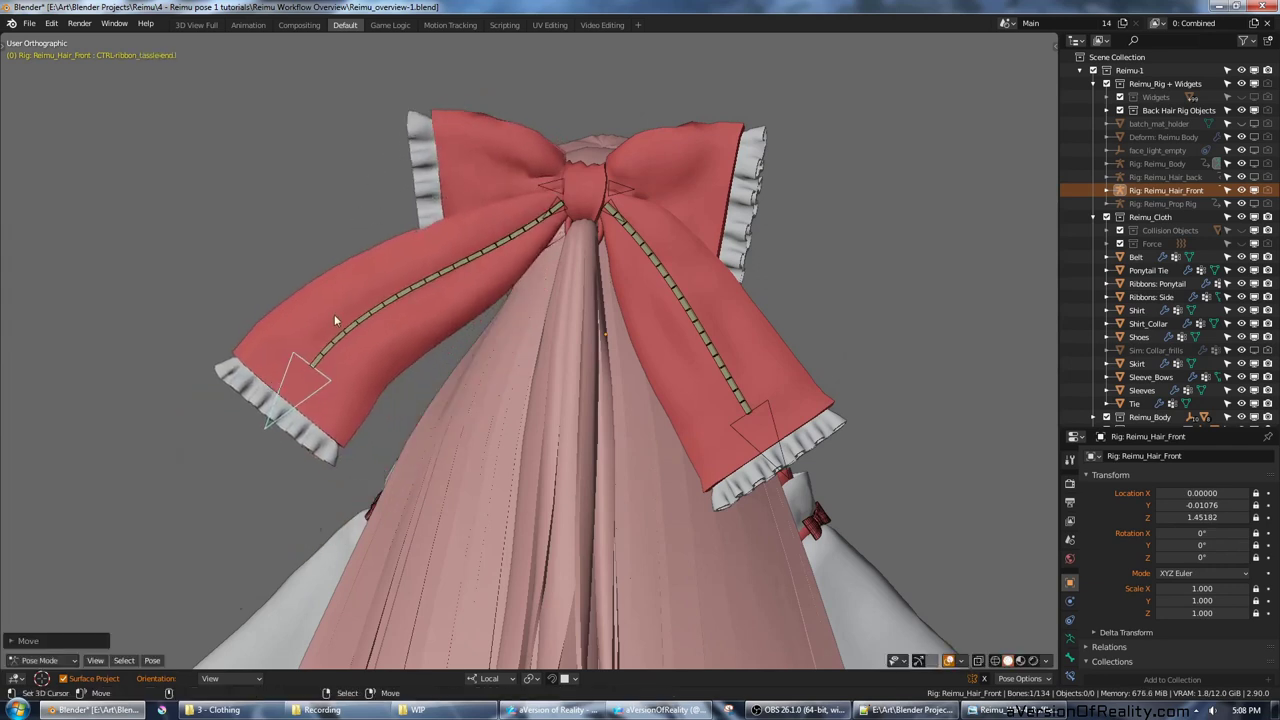
{"action": "left_click", "coordinate": [434, 425]}
{"action": "scroll", "coordinate": [434, 425], "scroll_direction": "down", "scroll_amount": 3}
{"action": "middle_click_drag", "start_coordinate": [540, 345], "coordinate": [644, 242]}
{"action": "scroll", "coordinate": [642, 238], "scroll_direction": "up", "scroll_amount": 2}
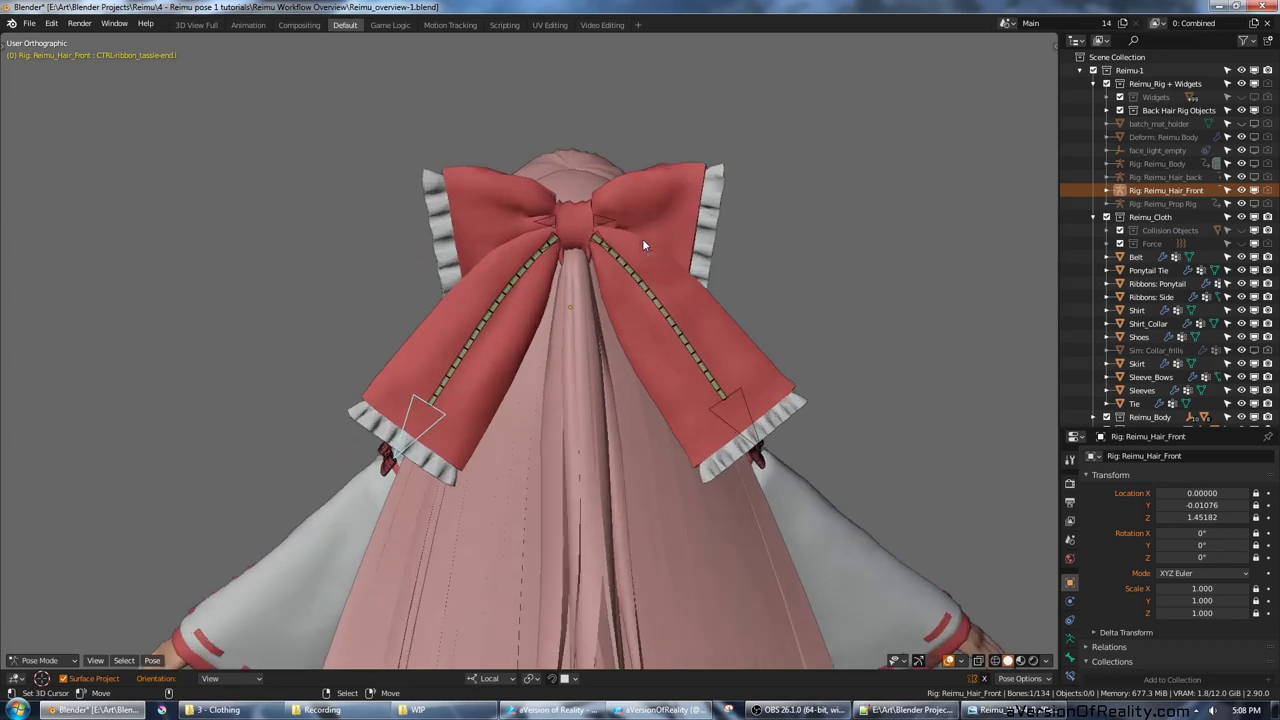
Step: Look over the character from the front and hide the Reimu_Rig + Widgets collection in the viewport
{"action": "key", "text": "KP_1"}
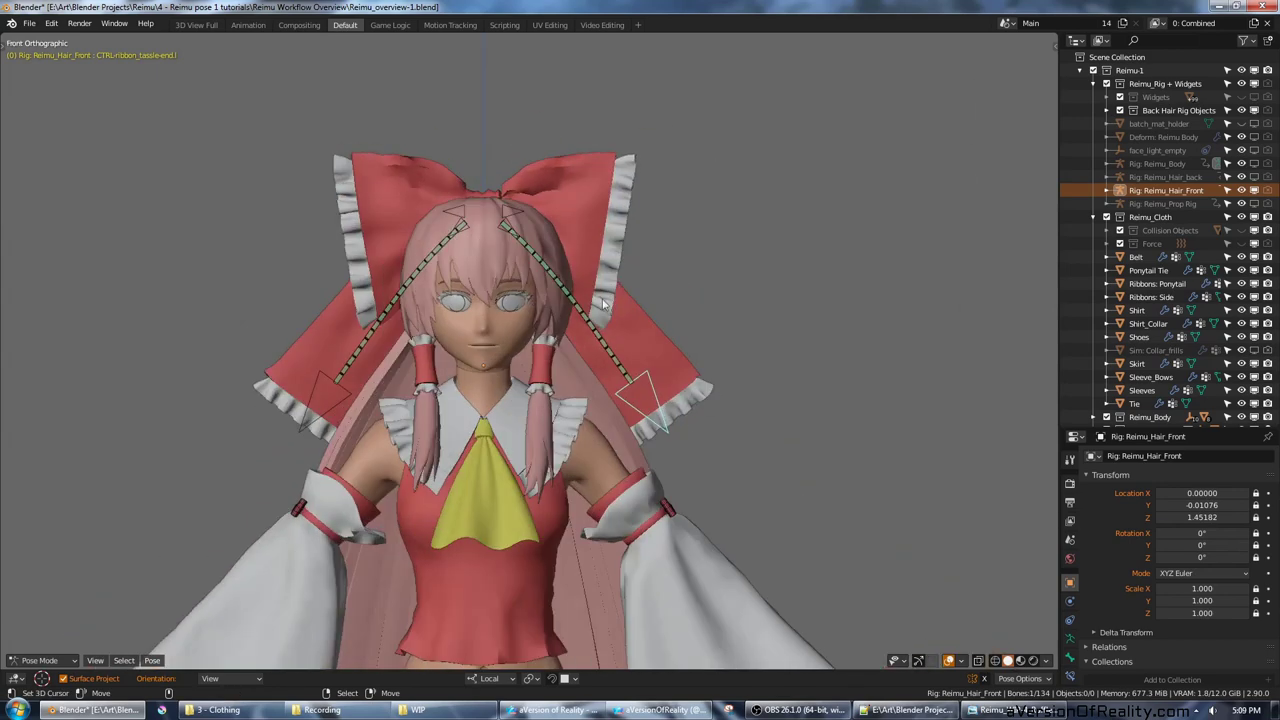
{"action": "scroll", "coordinate": [652, 297], "scroll_direction": "down", "scroll_amount": 3}
{"action": "middle_click_drag", "start_coordinate": [731, 437], "coordinate": [726, 279], "text": "shift"}
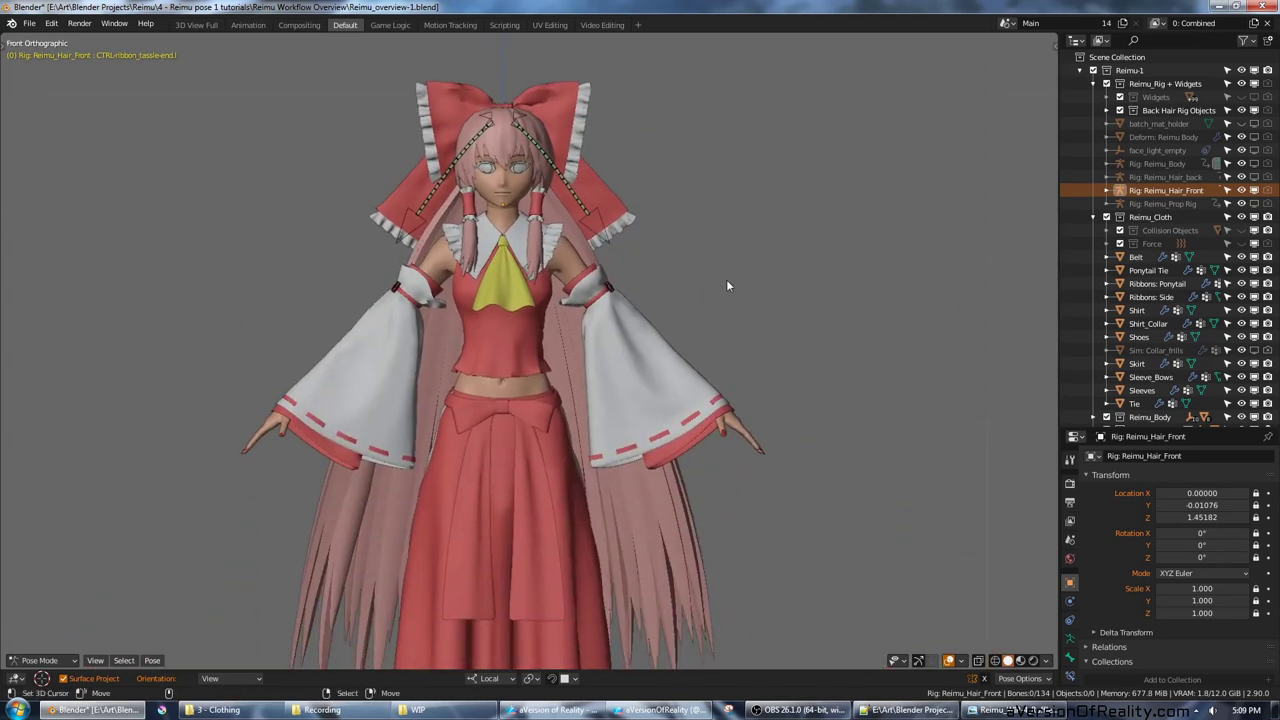
{"action": "middle_click_drag", "start_coordinate": [714, 217], "coordinate": [729, 294], "text": "shift"}
{"action": "scroll", "coordinate": [729, 290], "scroll_direction": "up", "scroll_amount": 4}
{"action": "middle_click_drag", "start_coordinate": [729, 238], "coordinate": [712, 323], "text": "shift"}
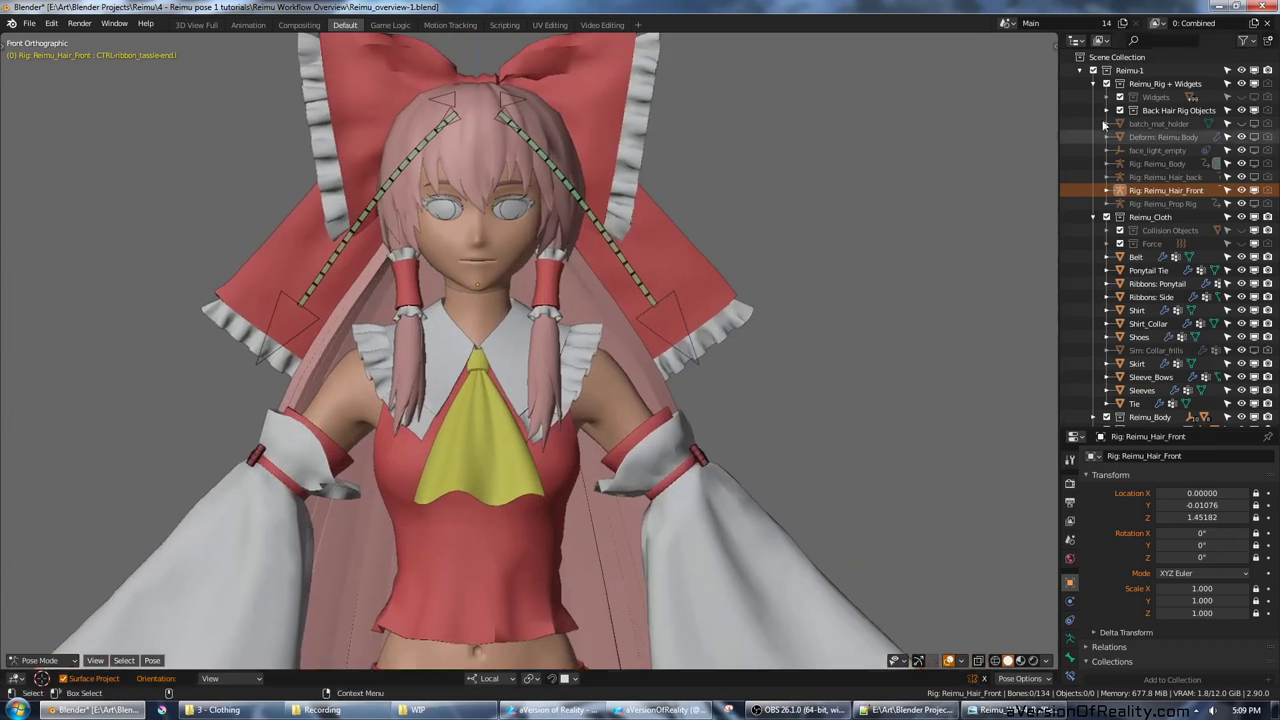
{"action": "left_click", "coordinate": [1253, 85]}
Step: Select the Shirt object, examine its vertex weights in Weight Paint mode and return to Object Mode
{"action": "scroll", "coordinate": [823, 311], "scroll_direction": "up", "scroll_amount": 2}
{"action": "left_click", "coordinate": [642, 290]}
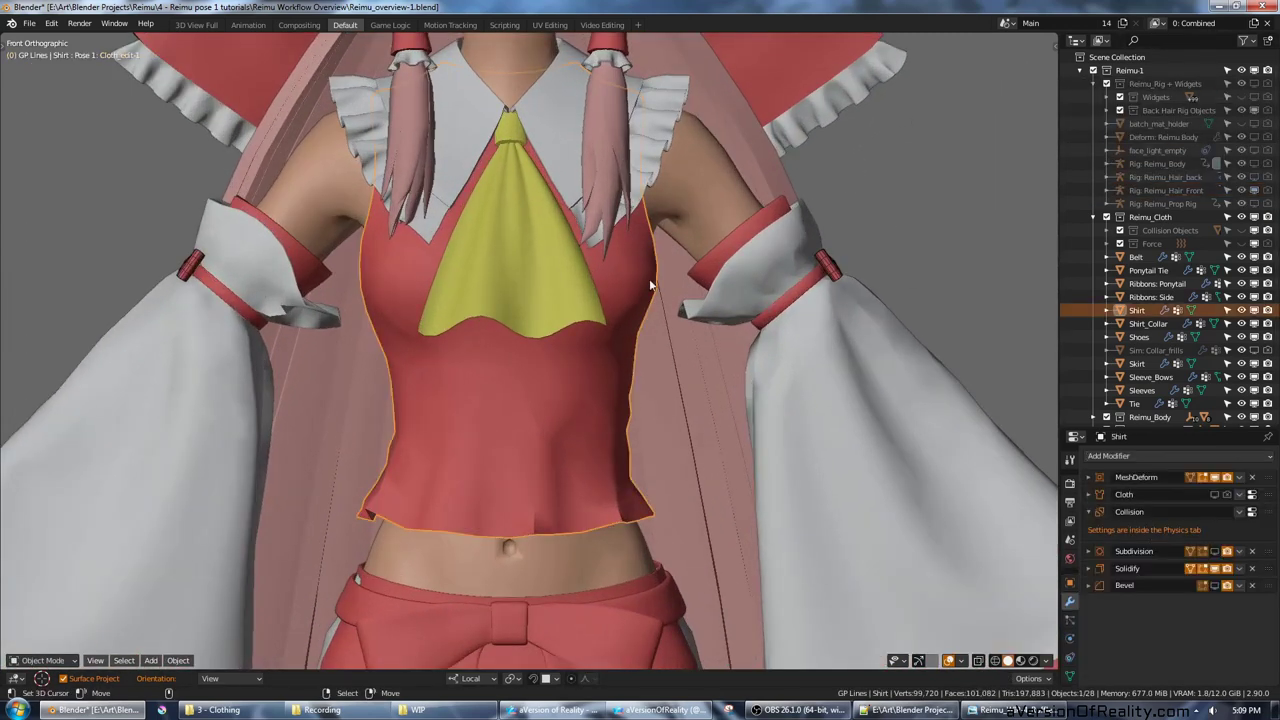
{"action": "middle_click_drag", "start_coordinate": [642, 290], "coordinate": [710, 229]}
{"action": "middle_click_drag", "start_coordinate": [523, 242], "coordinate": [798, 196]}
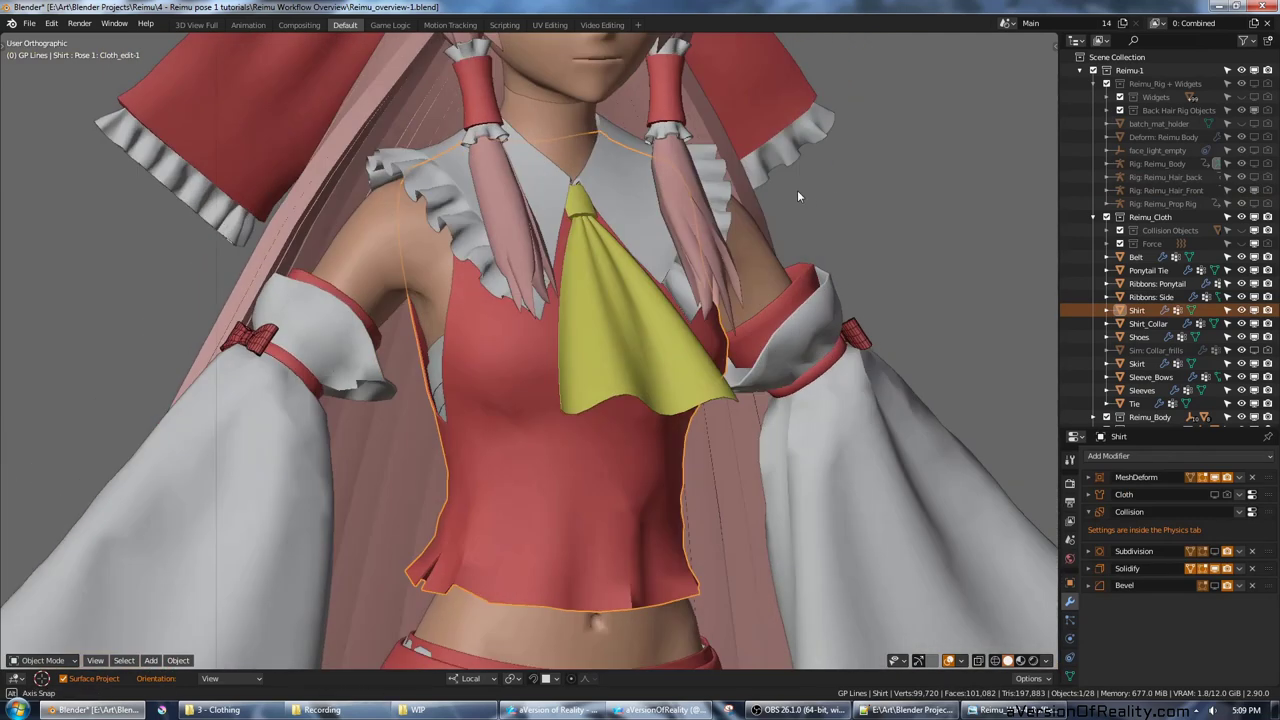
{"action": "key", "text": "ctrl+Tab"}
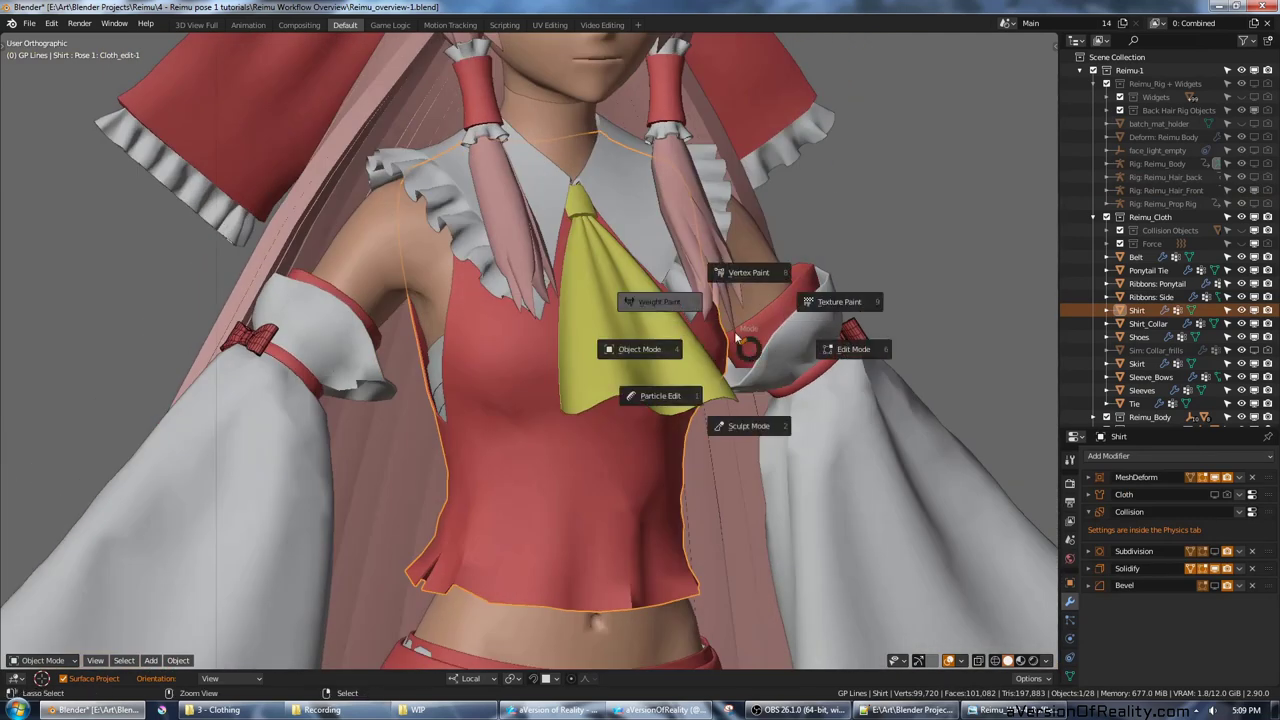
{"action": "left_click", "coordinate": [663, 309]}
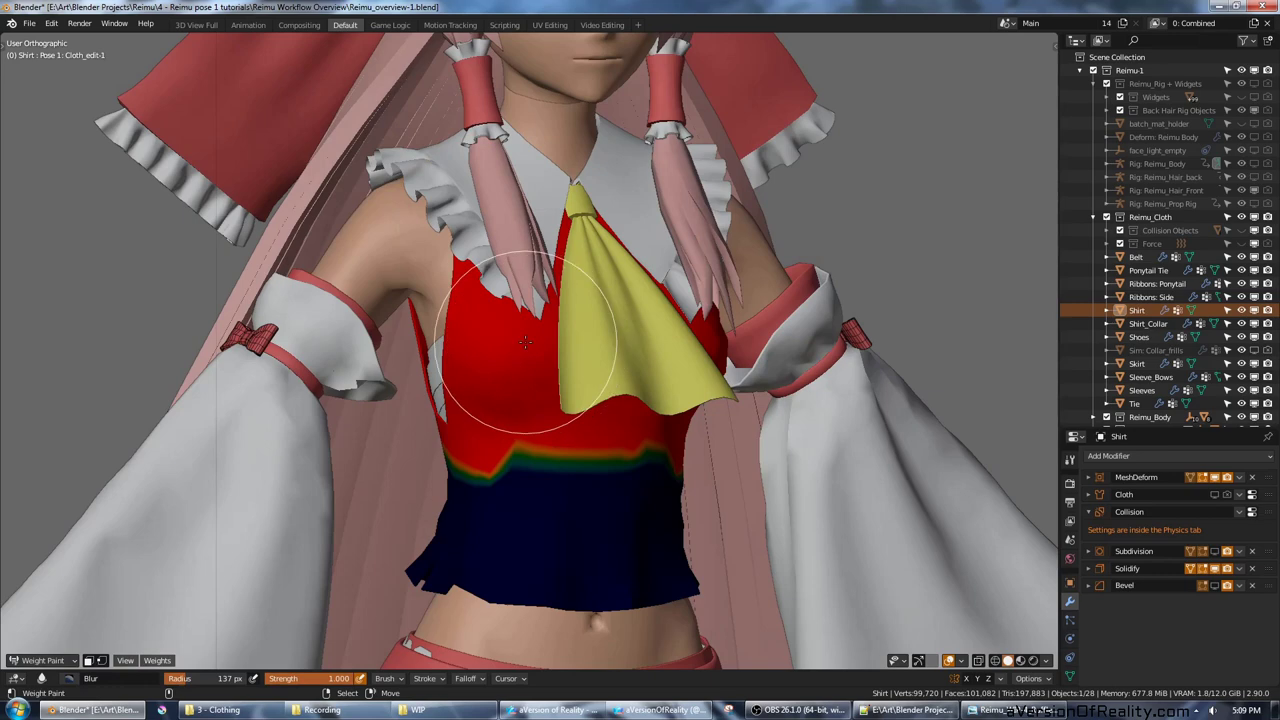
{"action": "key", "text": "ctrl+Tab"}
{"action": "left_click", "coordinate": [643, 343]}
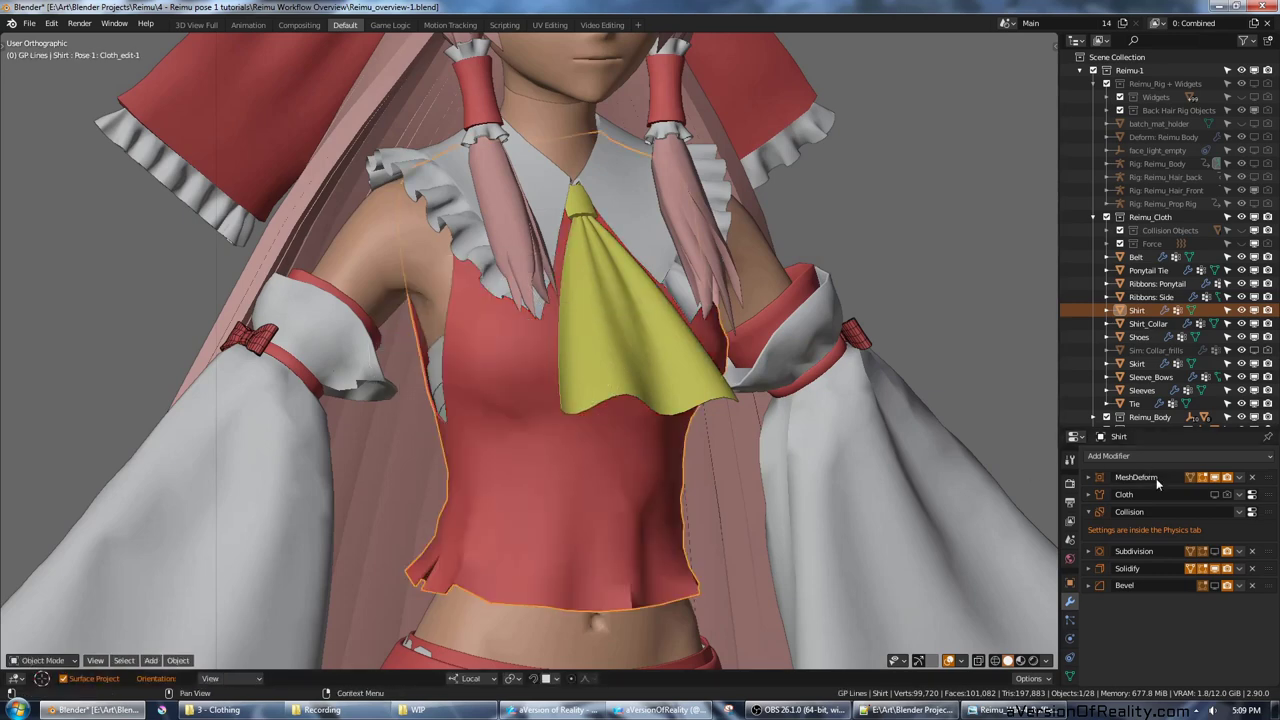
Step: Select the Shirt_Collar object and examine up close where the frills meet the collar tips
{"action": "scroll", "coordinate": [498, 465], "scroll_direction": "down", "scroll_amount": 3}
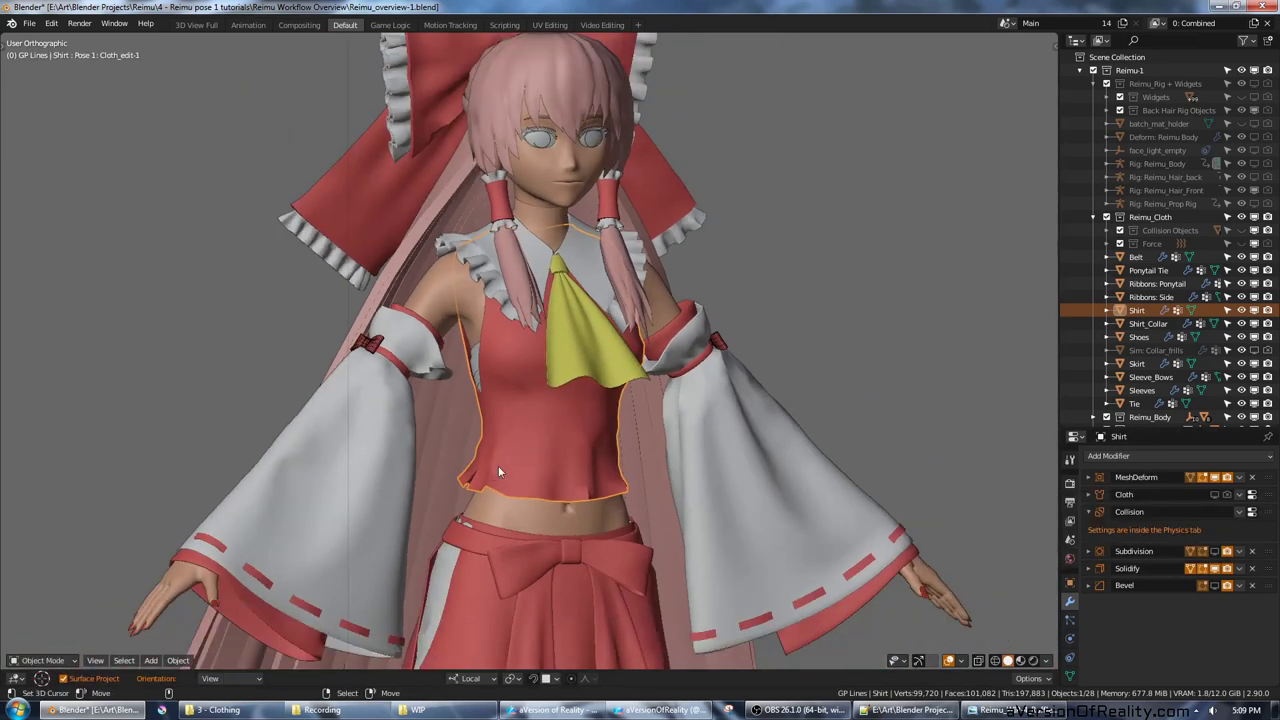
{"action": "scroll", "coordinate": [729, 416], "scroll_direction": "down", "scroll_amount": 2}
{"action": "middle_click_drag", "start_coordinate": [826, 313], "coordinate": [737, 358]}
{"action": "scroll", "coordinate": [737, 358], "scroll_direction": "up", "scroll_amount": 5}
{"action": "left_click", "coordinate": [651, 262]}
{"action": "middle_click_drag", "start_coordinate": [651, 262], "coordinate": [697, 303]}
{"action": "scroll", "coordinate": [766, 306], "scroll_direction": "up", "scroll_amount": 2}
{"action": "scroll", "coordinate": [846, 276], "scroll_direction": "up", "scroll_amount": 3}
{"action": "scroll", "coordinate": [697, 303], "scroll_direction": "up", "scroll_amount": 5}
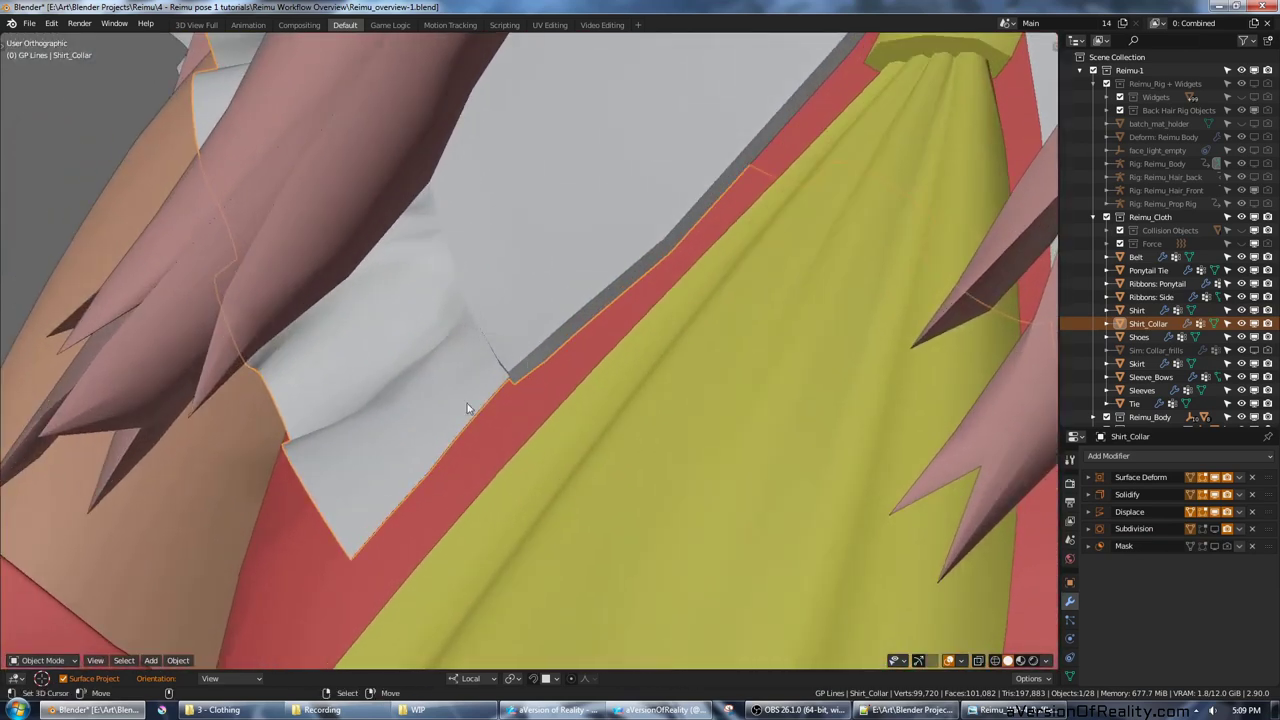
{"action": "scroll", "coordinate": [467, 407], "scroll_direction": "down", "scroll_amount": 8}
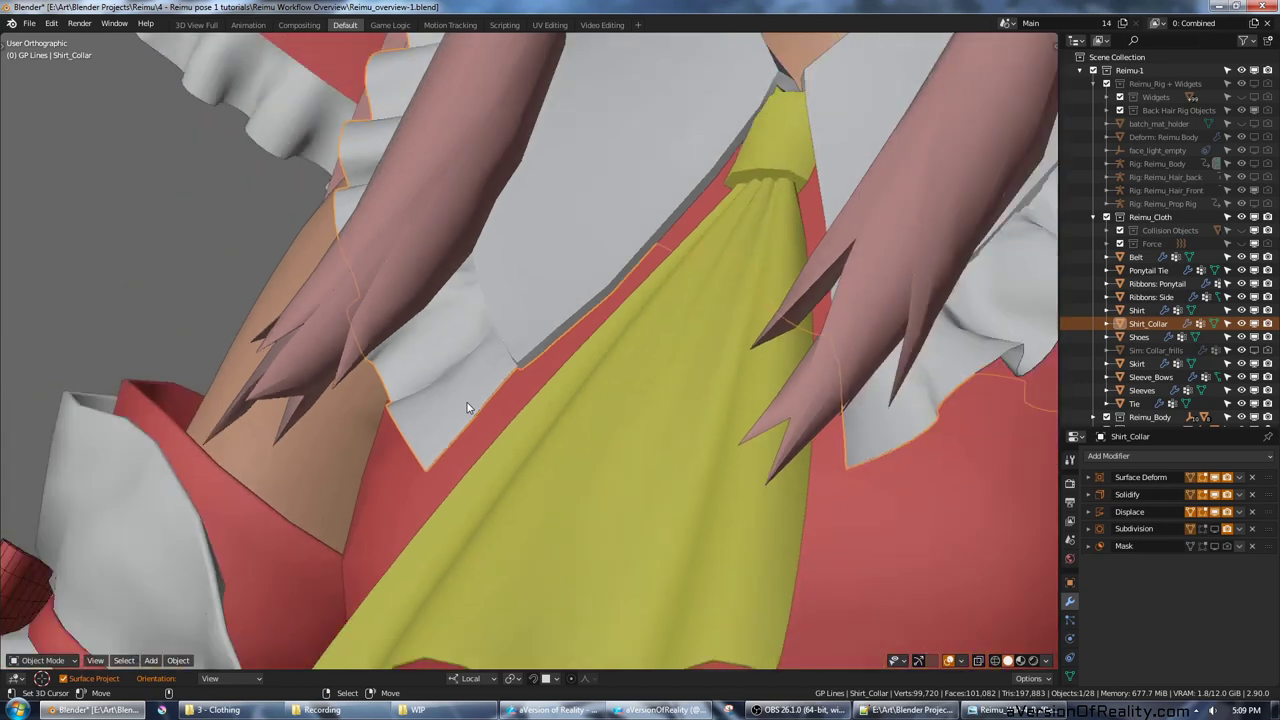
{"action": "middle_click_drag", "start_coordinate": [500, 371], "coordinate": [585, 343]}
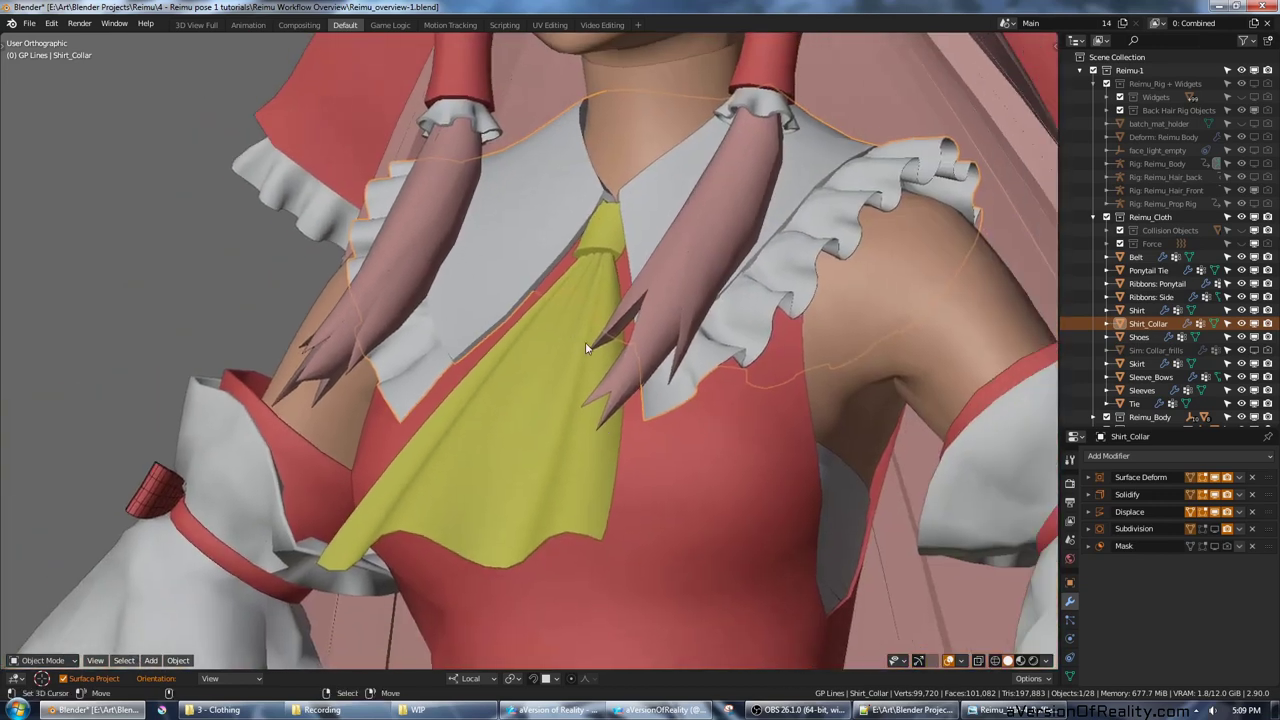
Step: Show the Sim: Collar_frills object in the viewport, select it and try to move it
{"action": "left_click", "coordinate": [1254, 350]}
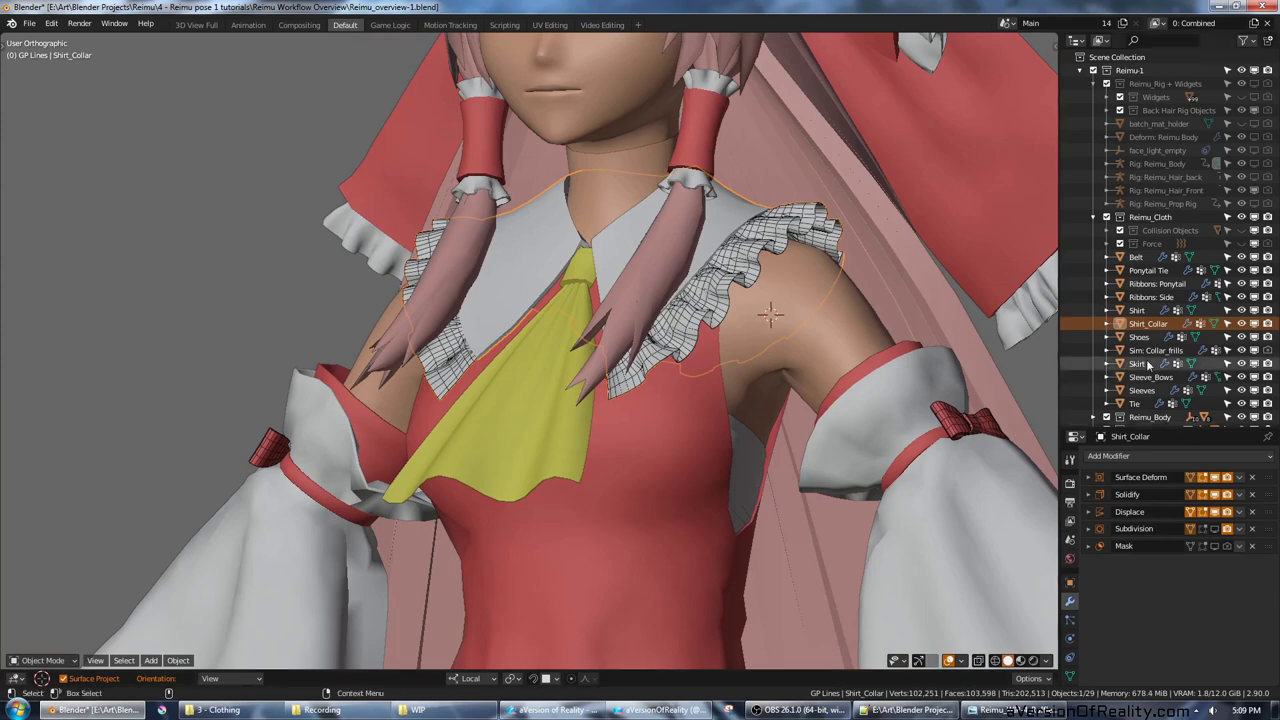
{"action": "left_click", "coordinate": [700, 270]}
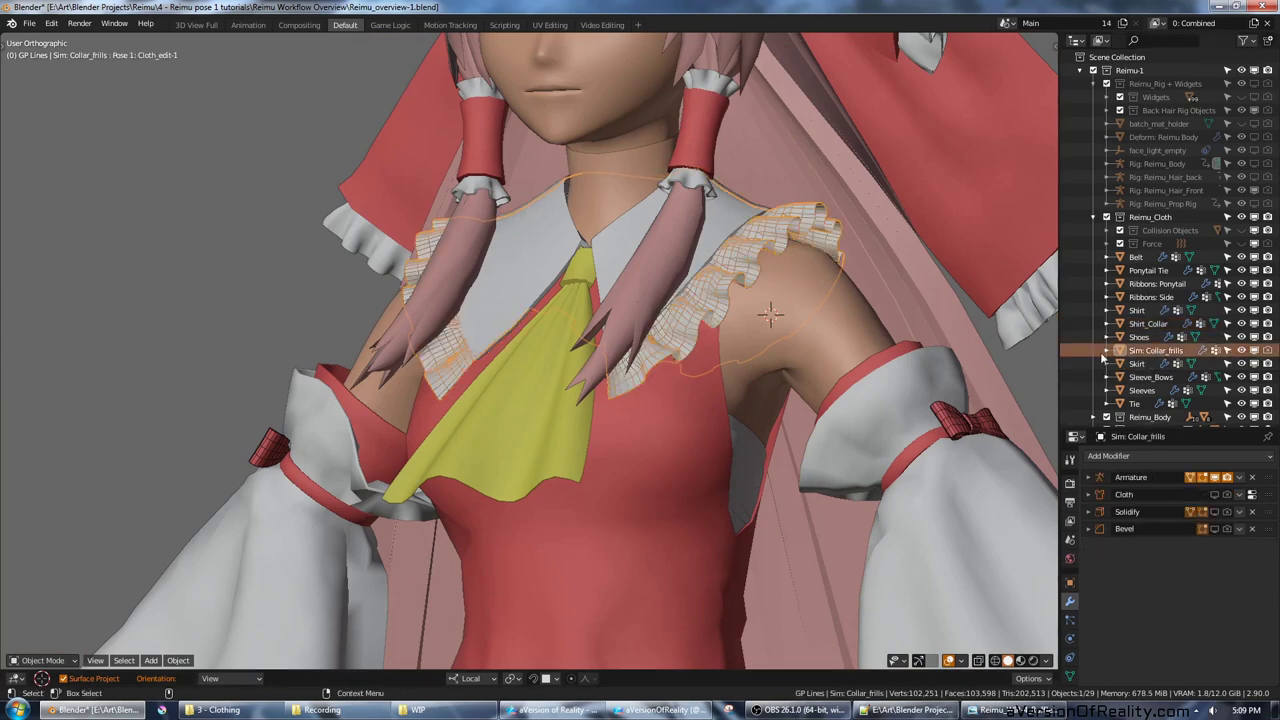
{"action": "key", "text": "g"}
{"action": "right_click", "coordinate": [595, 226]}
{"action": "scroll", "coordinate": [541, 263], "scroll_direction": "up", "scroll_amount": 2}
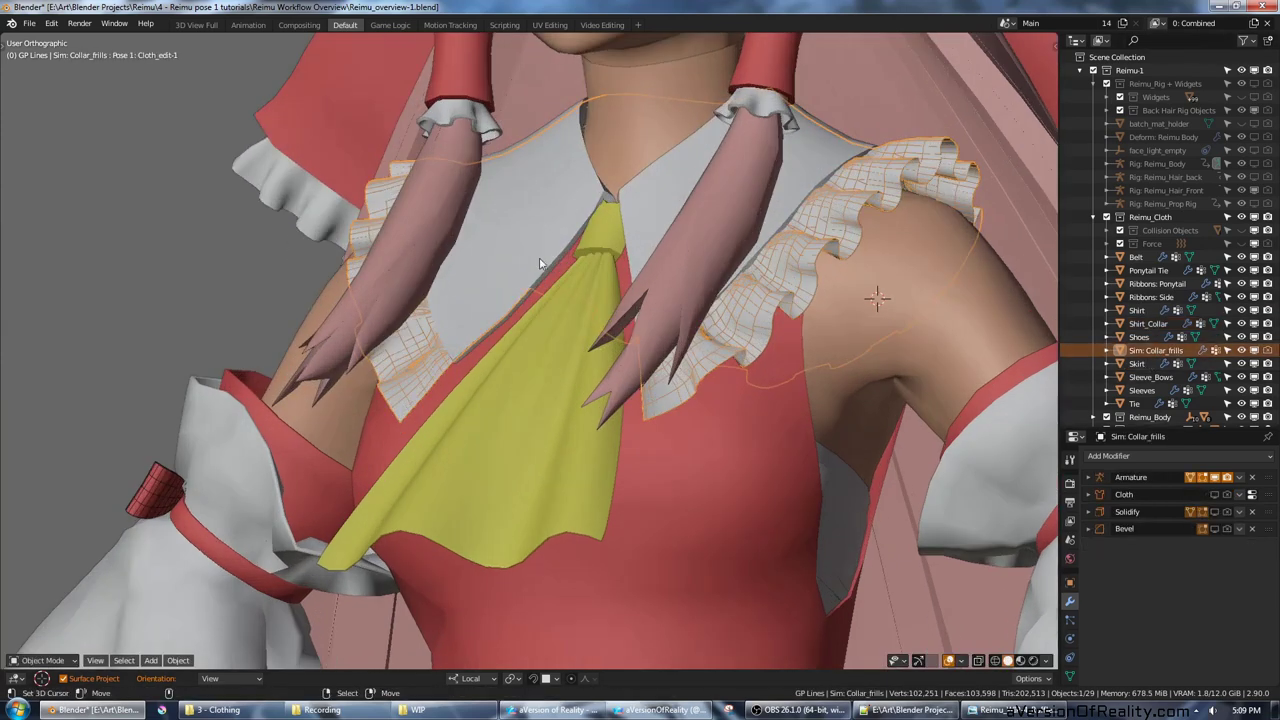
Step: Select the Shirt_Collar for comparison, then try to move the Sim: Collar_frills object away from it
{"action": "right_click", "coordinate": [526, 273]}
{"action": "scroll", "coordinate": [392, 268], "scroll_direction": "up", "scroll_amount": 3}
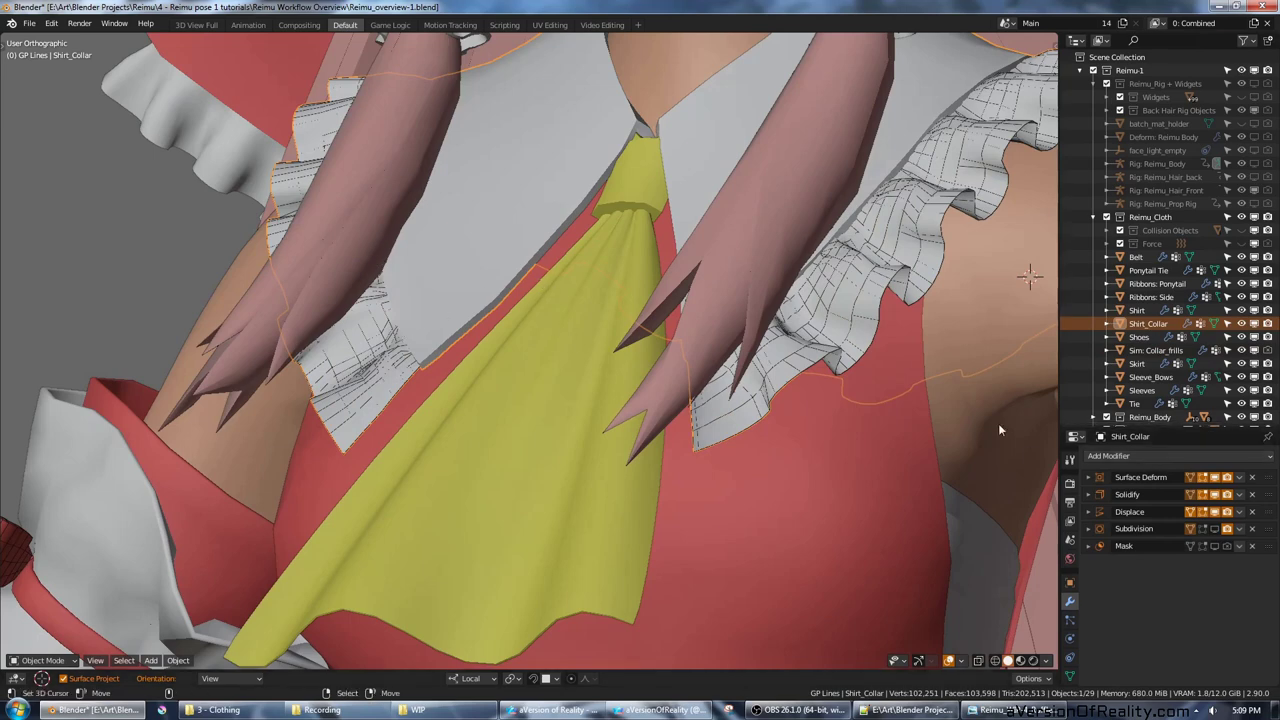
{"action": "right_click", "coordinate": [400, 367]}
{"action": "key", "text": "g"}
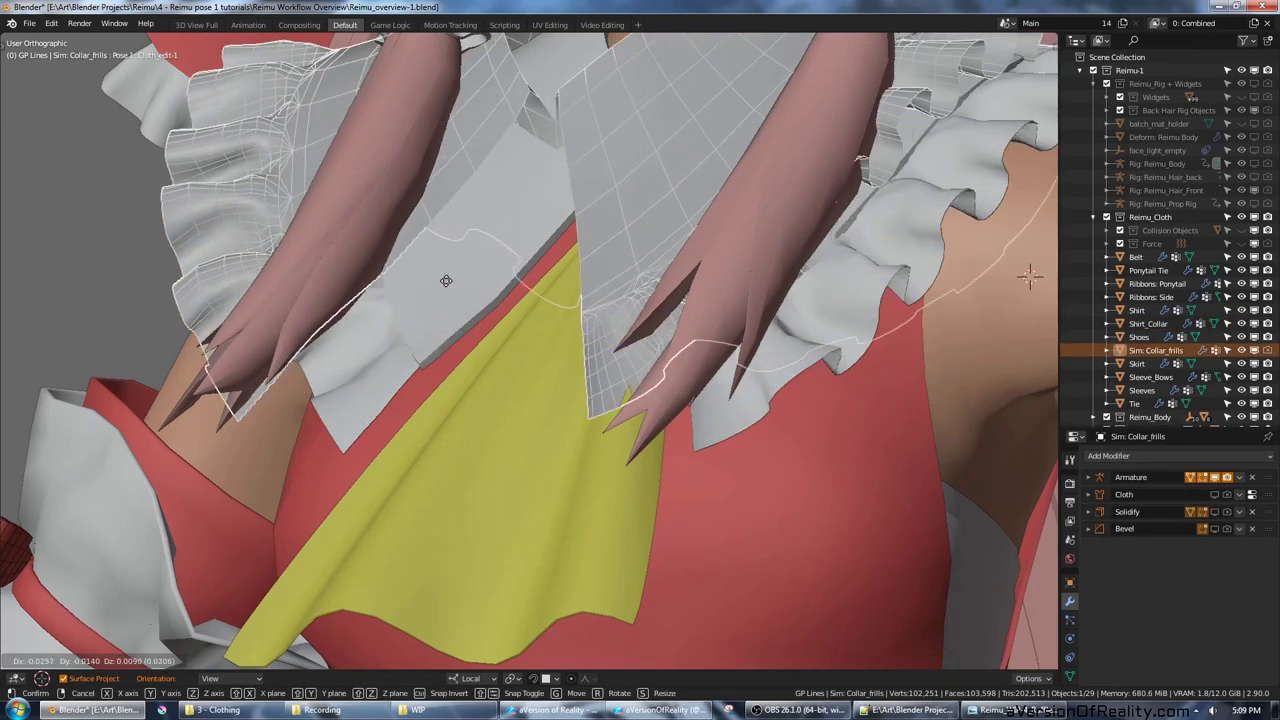
{"action": "right_click", "coordinate": [560, 288]}
Step: Deselect the collar frills and examine the whole dressed character from the front and side
{"action": "scroll", "coordinate": [671, 298], "scroll_direction": "down", "scroll_amount": 5}
{"action": "key", "text": "KP_1"}
{"action": "scroll", "coordinate": [761, 327], "scroll_direction": "down", "scroll_amount": 4}
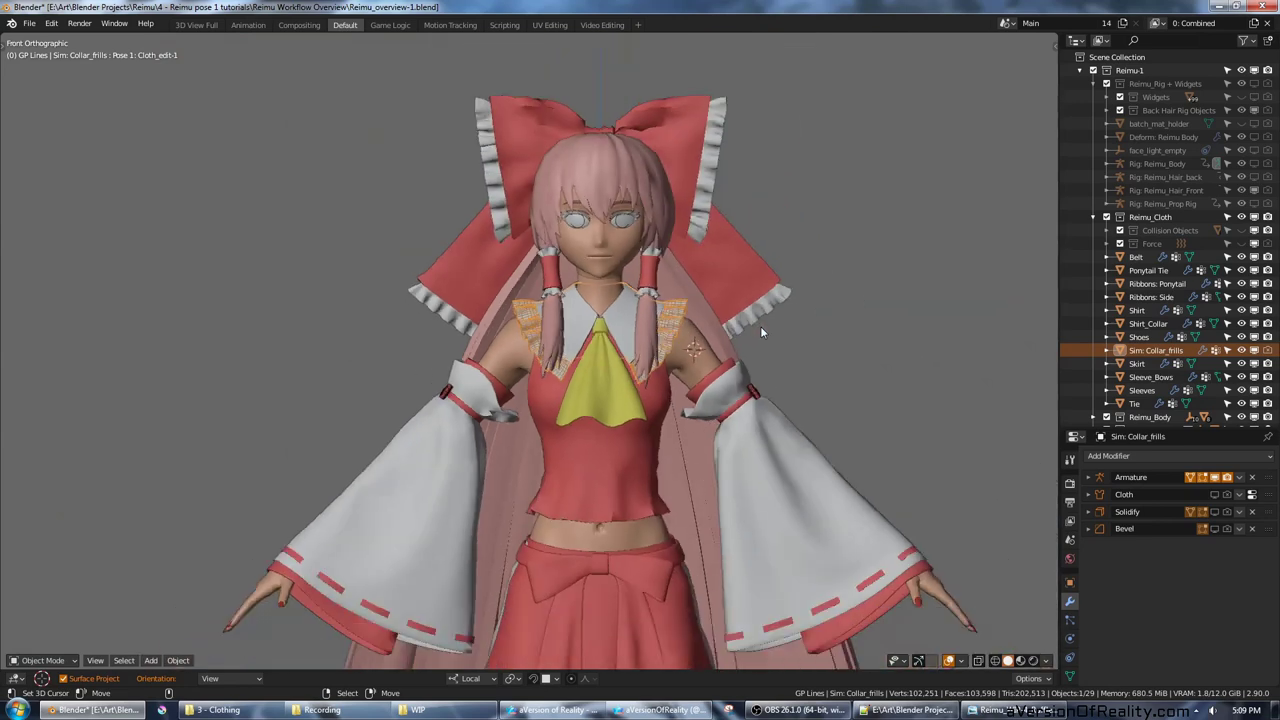
{"action": "middle_click_drag", "start_coordinate": [848, 394], "coordinate": [713, 340], "text": "shift"}
{"action": "scroll", "coordinate": [740, 335], "scroll_direction": "down", "scroll_amount": 4}
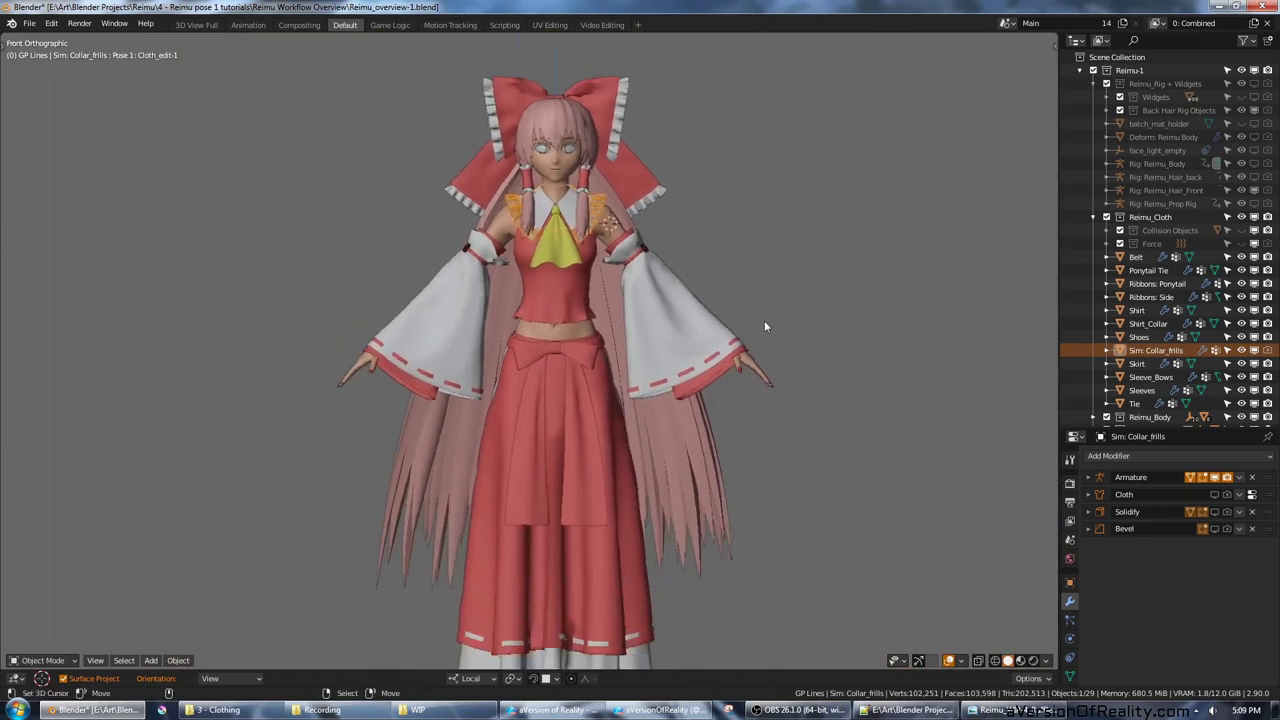
{"action": "left_click", "coordinate": [772, 340]}
{"action": "scroll", "coordinate": [795, 330], "scroll_direction": "down", "scroll_amount": 1}
{"action": "middle_click_drag", "start_coordinate": [807, 312], "coordinate": [768, 291]}
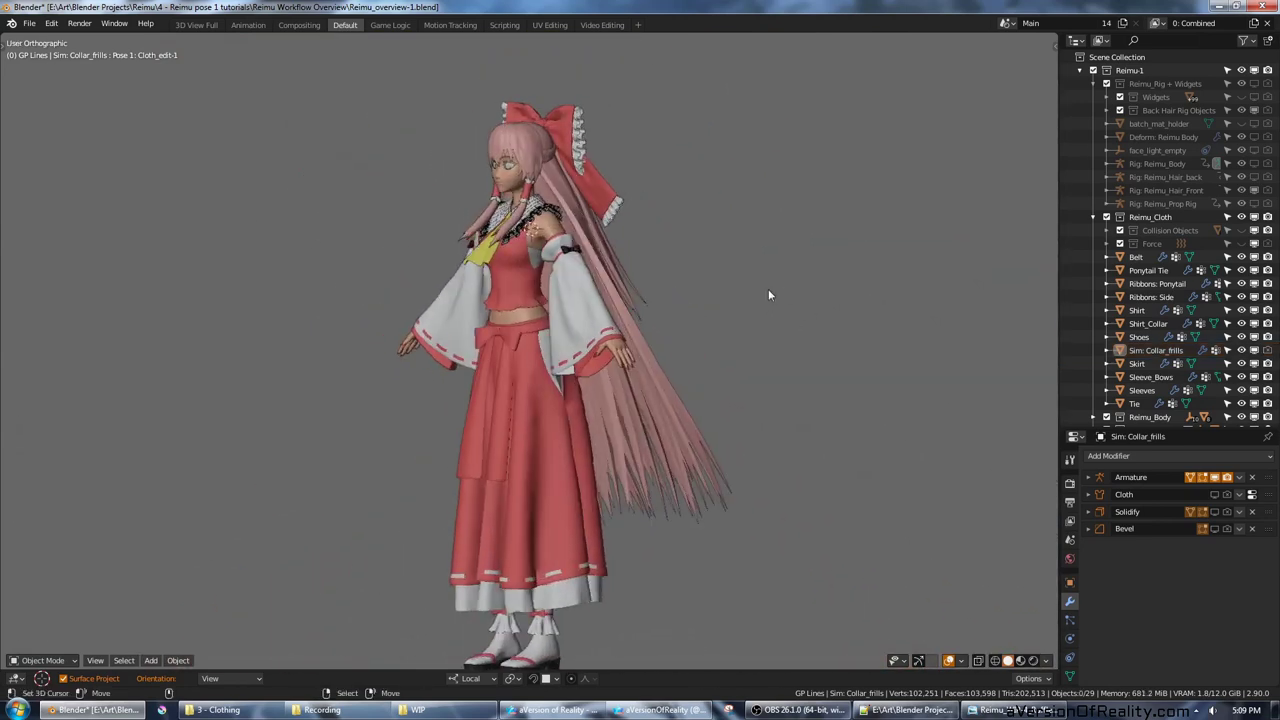
{"action": "scroll", "coordinate": [784, 420], "scroll_direction": "up", "scroll_amount": 2}
{"action": "scroll", "coordinate": [784, 420], "scroll_direction": "up", "scroll_amount": 5}
{"action": "middle_click_drag", "start_coordinate": [858, 340], "coordinate": [822, 335]}
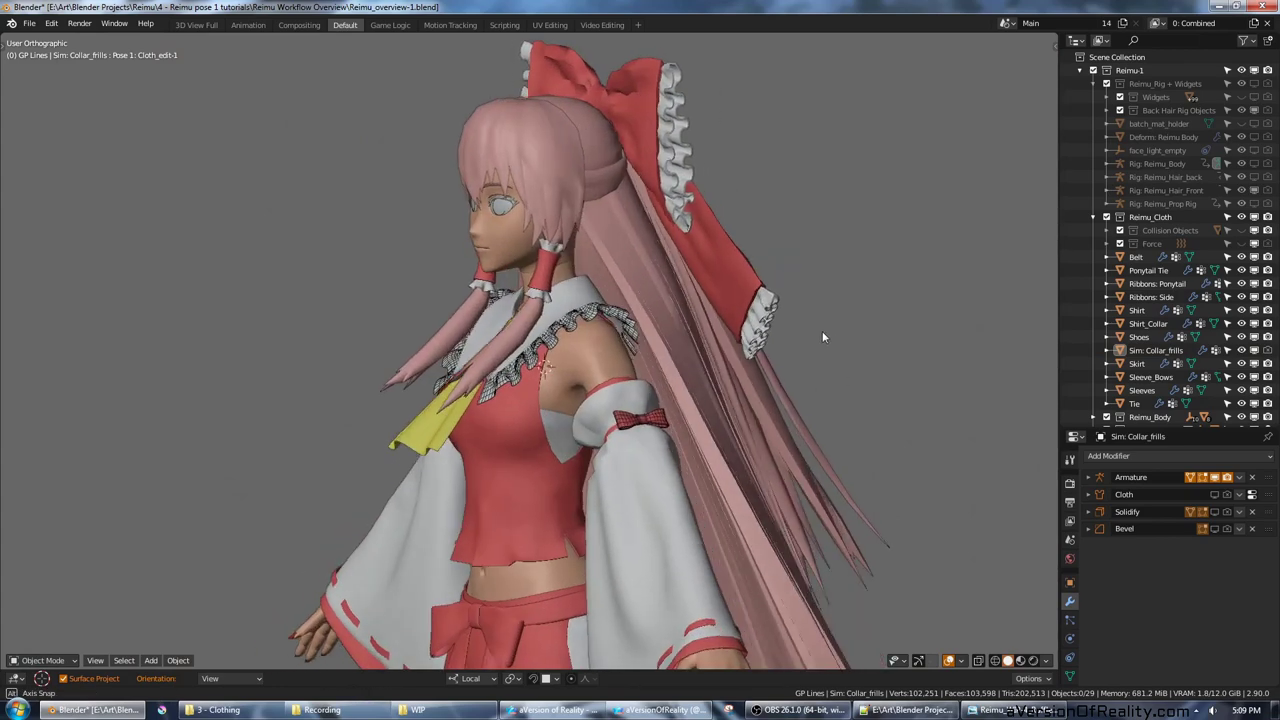
{"action": "middle_click_drag", "start_coordinate": [824, 386], "coordinate": [788, 344], "text": "shift"}
{"action": "scroll", "coordinate": [760, 340], "scroll_direction": "down", "scroll_amount": 2}
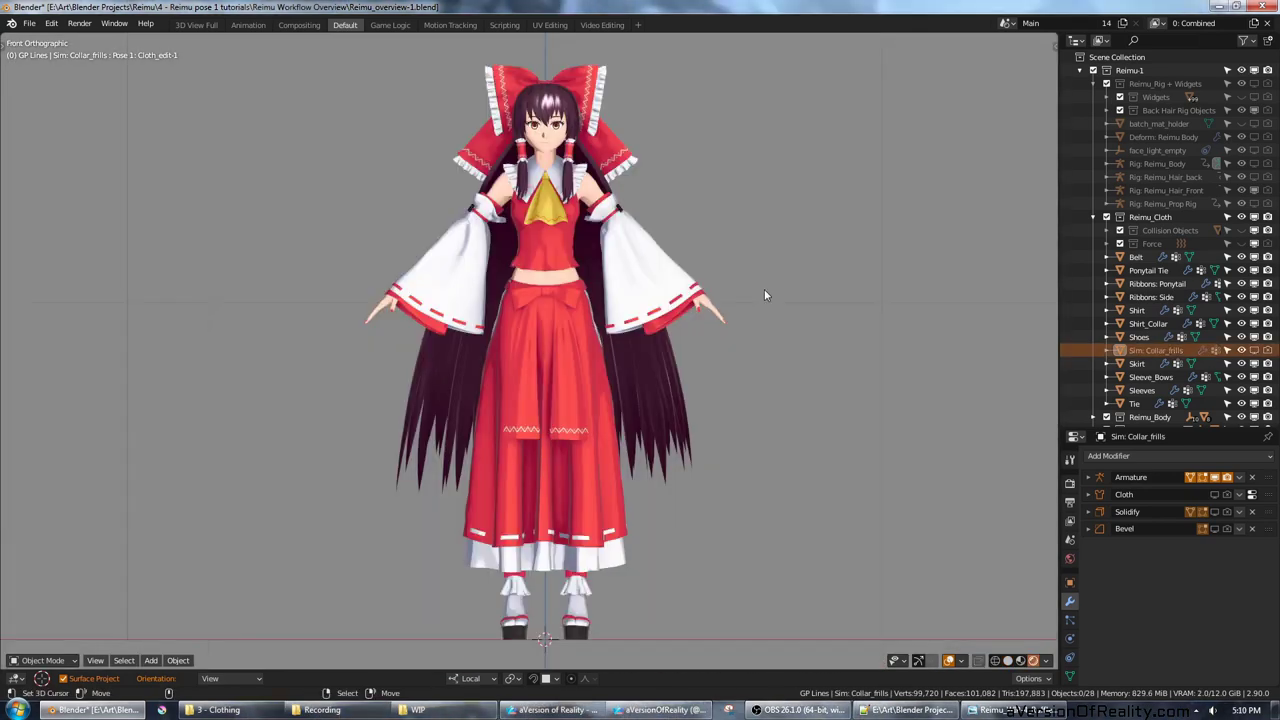
Step: Advance the timeline to frame 2 to bring up the posed character and view it through the camera
{"action": "key", "text": "Right"}
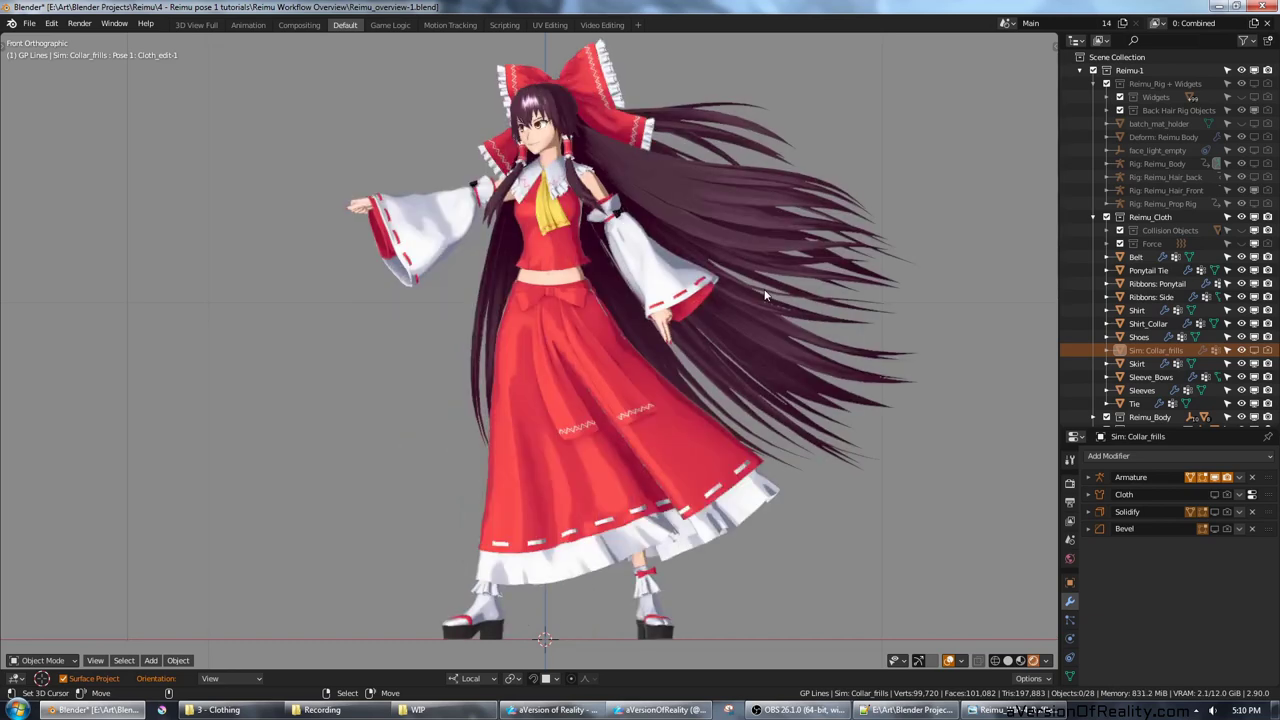
{"action": "key", "text": "Right"}
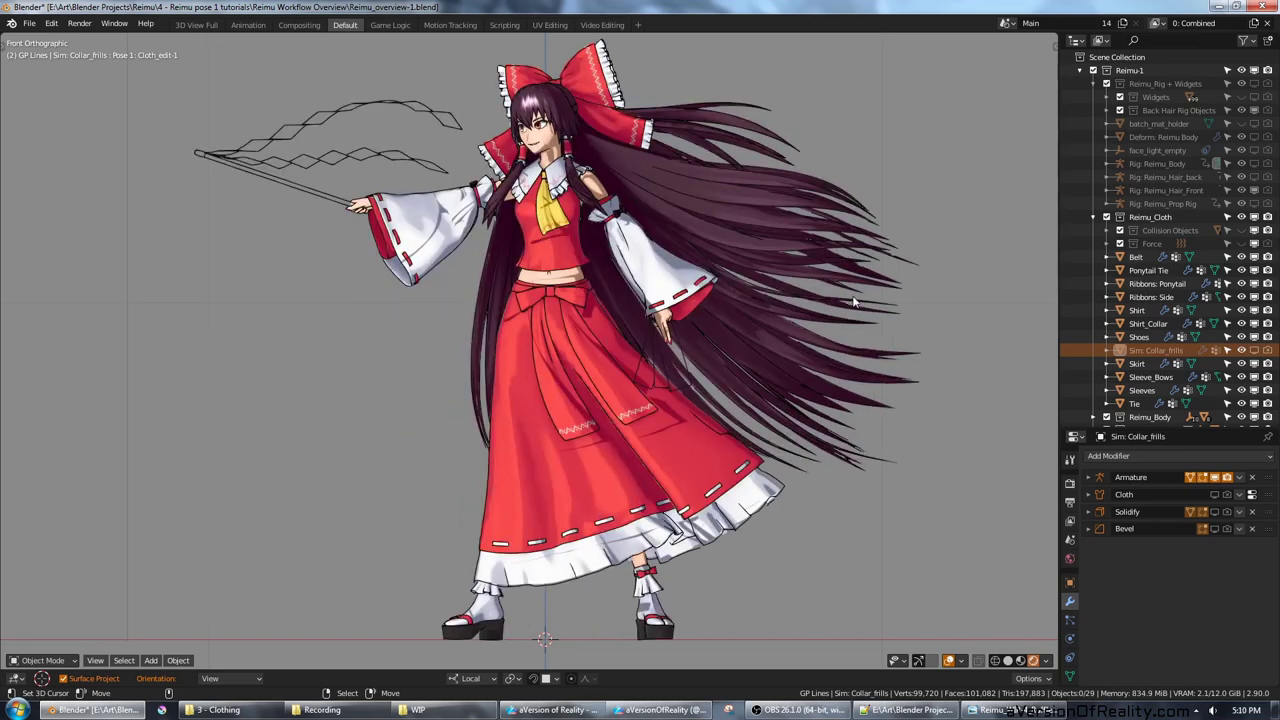
{"action": "key", "text": "KP_0"}
{"action": "middle_click_drag", "start_coordinate": [857, 232], "coordinate": [853, 238], "text": "shift"}
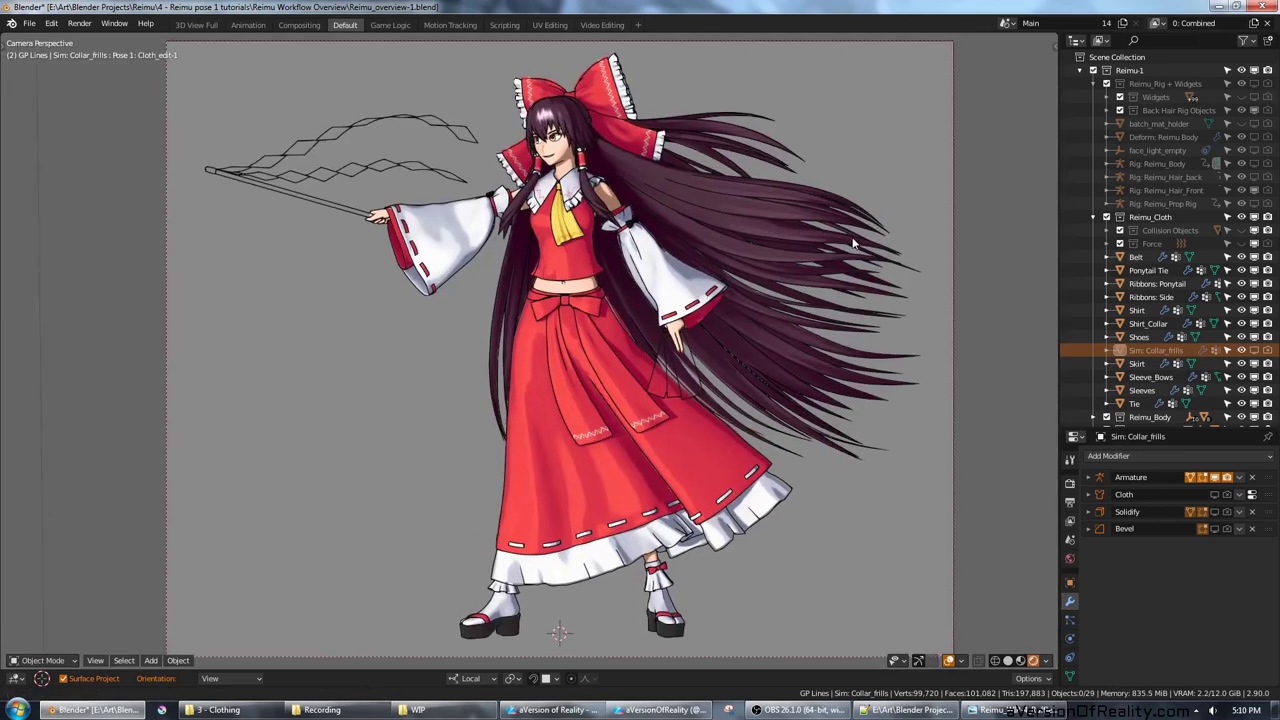
Step: Select the Skirt on the posed character, examine its folds and hem frills up close, then view the whole figure
{"action": "left_click", "coordinate": [621, 494]}
{"action": "scroll", "coordinate": [635, 490], "scroll_direction": "up", "scroll_amount": 1}
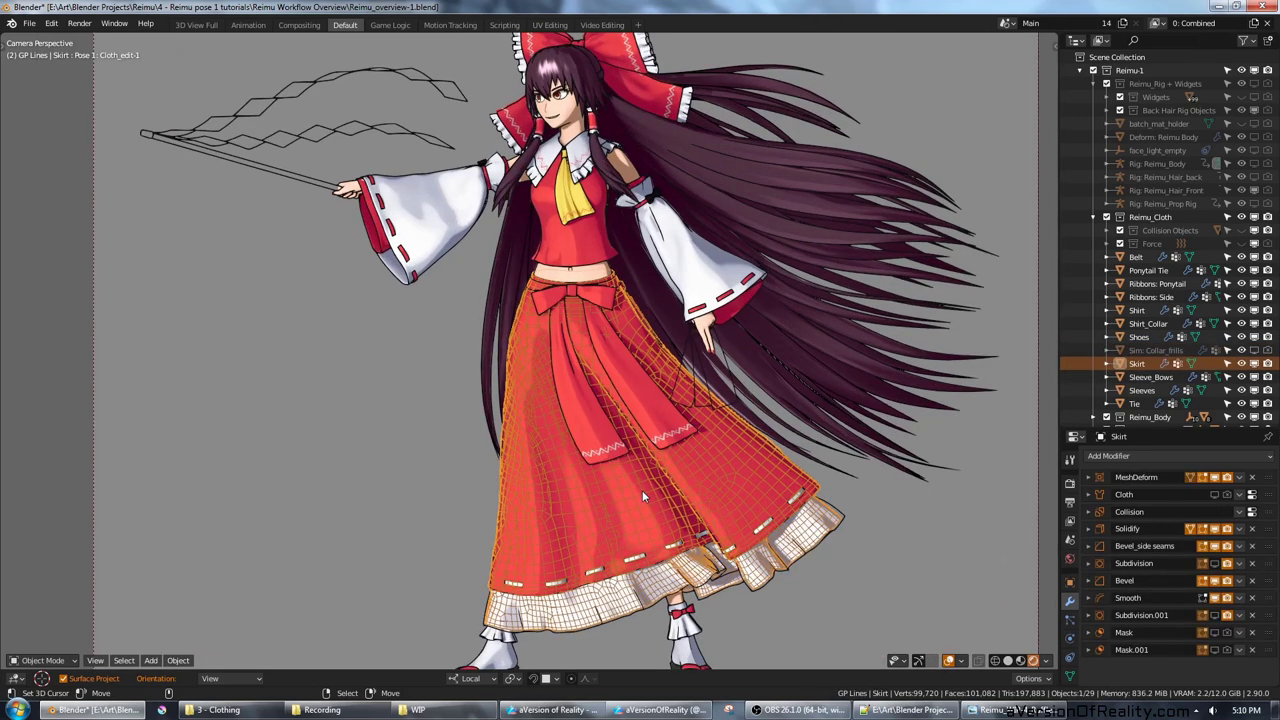
{"action": "scroll", "coordinate": [642, 490], "scroll_direction": "up", "scroll_amount": 1}
{"action": "scroll", "coordinate": [642, 490], "scroll_direction": "down", "scroll_amount": 3}
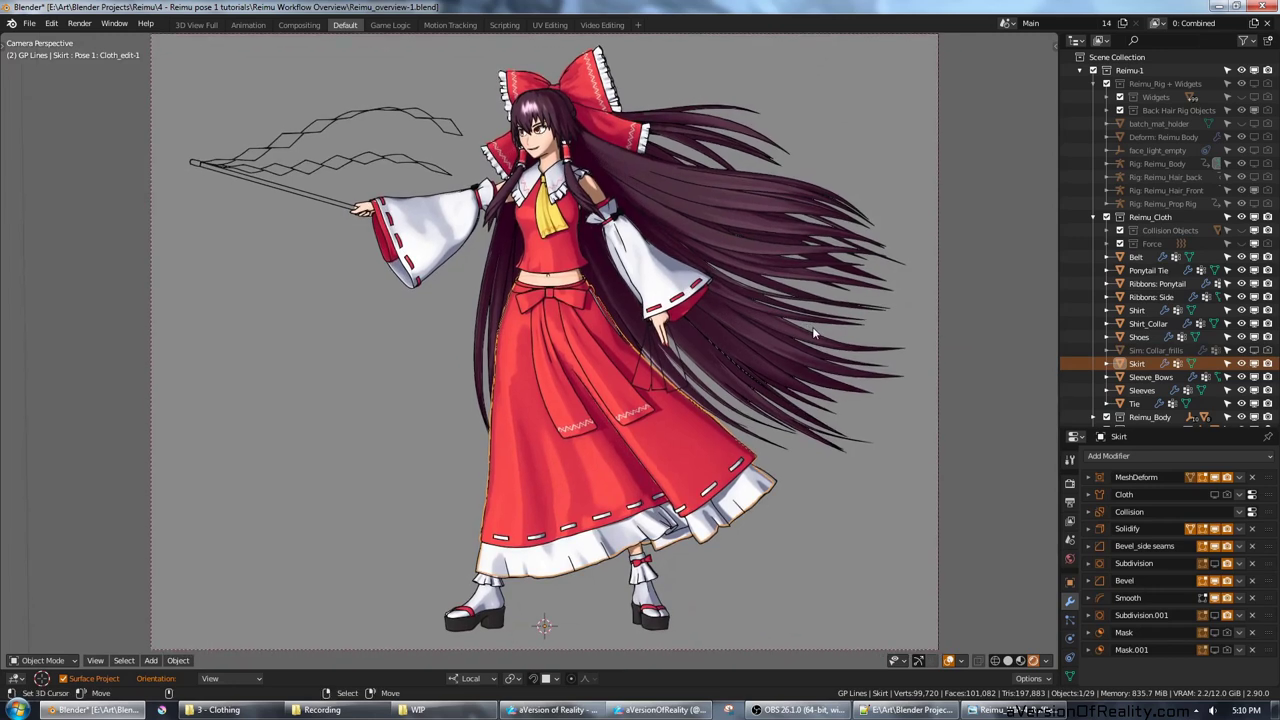
{"action": "scroll", "coordinate": [812, 326], "scroll_direction": "up", "scroll_amount": 1}
{"action": "scroll", "coordinate": [813, 379], "scroll_direction": "up", "scroll_amount": 3}
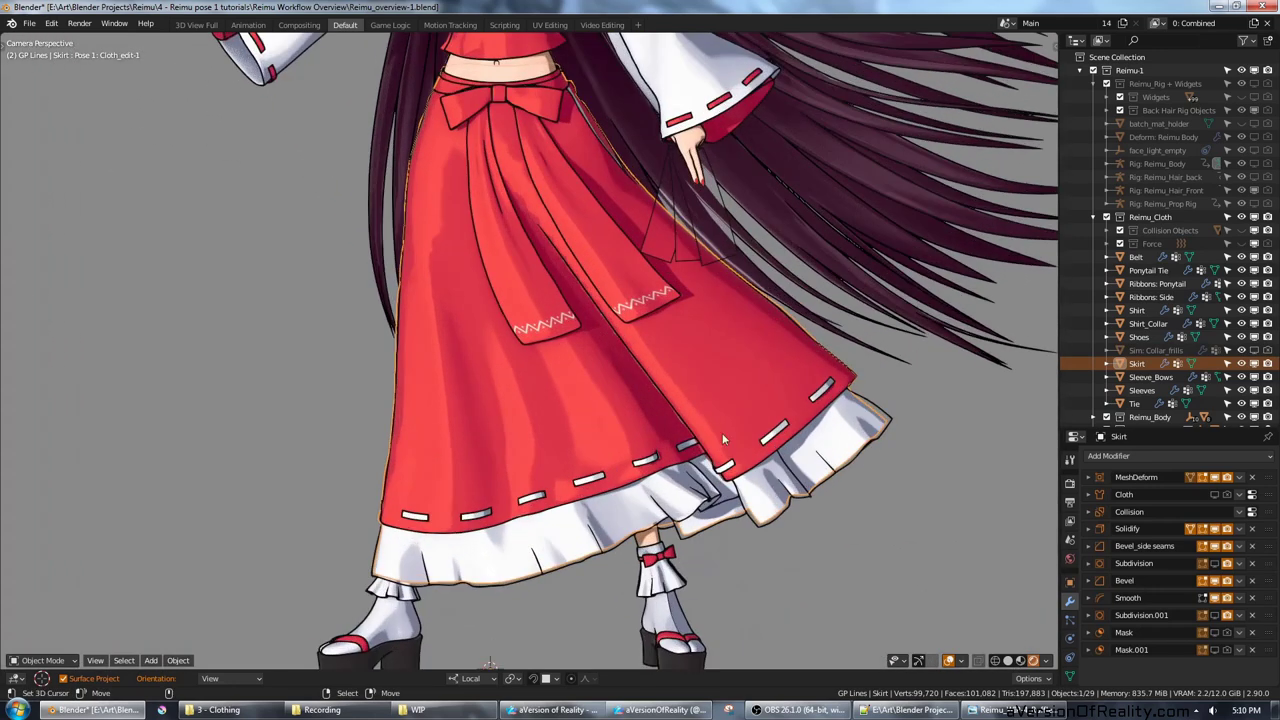
{"action": "scroll", "coordinate": [722, 456], "scroll_direction": "down", "scroll_amount": 4}
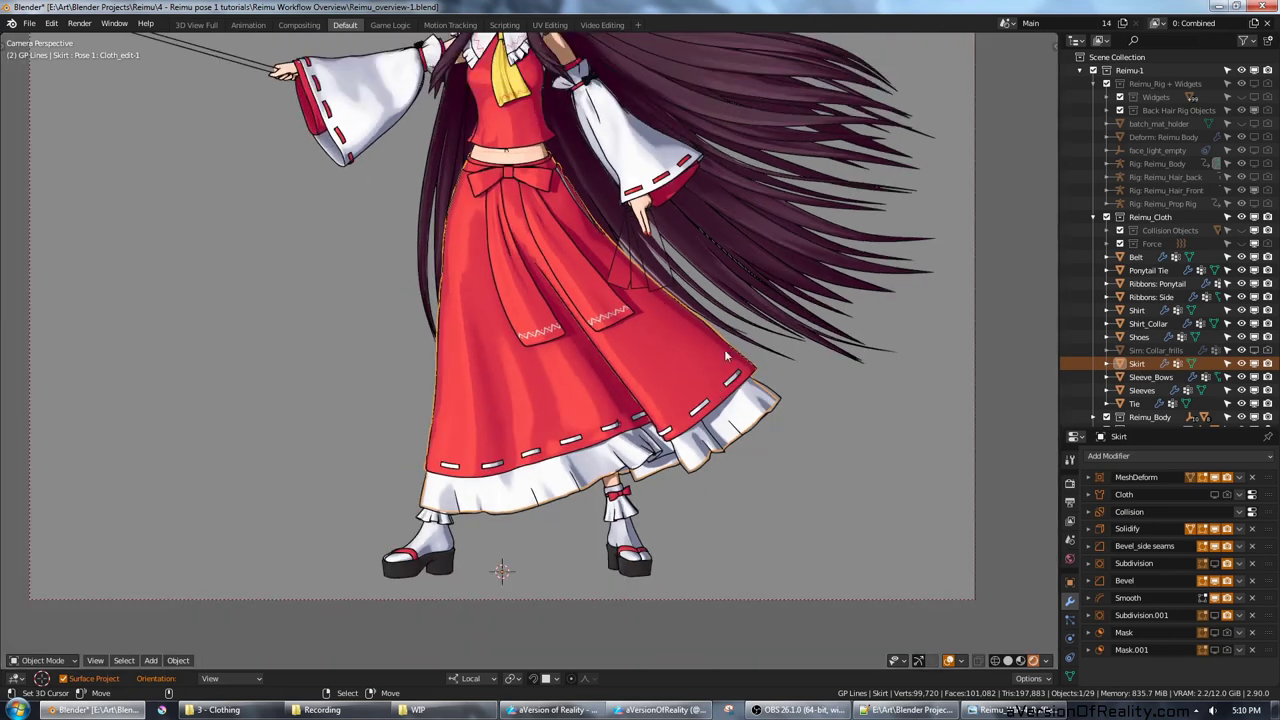
{"action": "scroll", "coordinate": [745, 457], "scroll_direction": "up", "scroll_amount": 1}
{"action": "scroll", "coordinate": [741, 396], "scroll_direction": "down", "scroll_amount": 2}
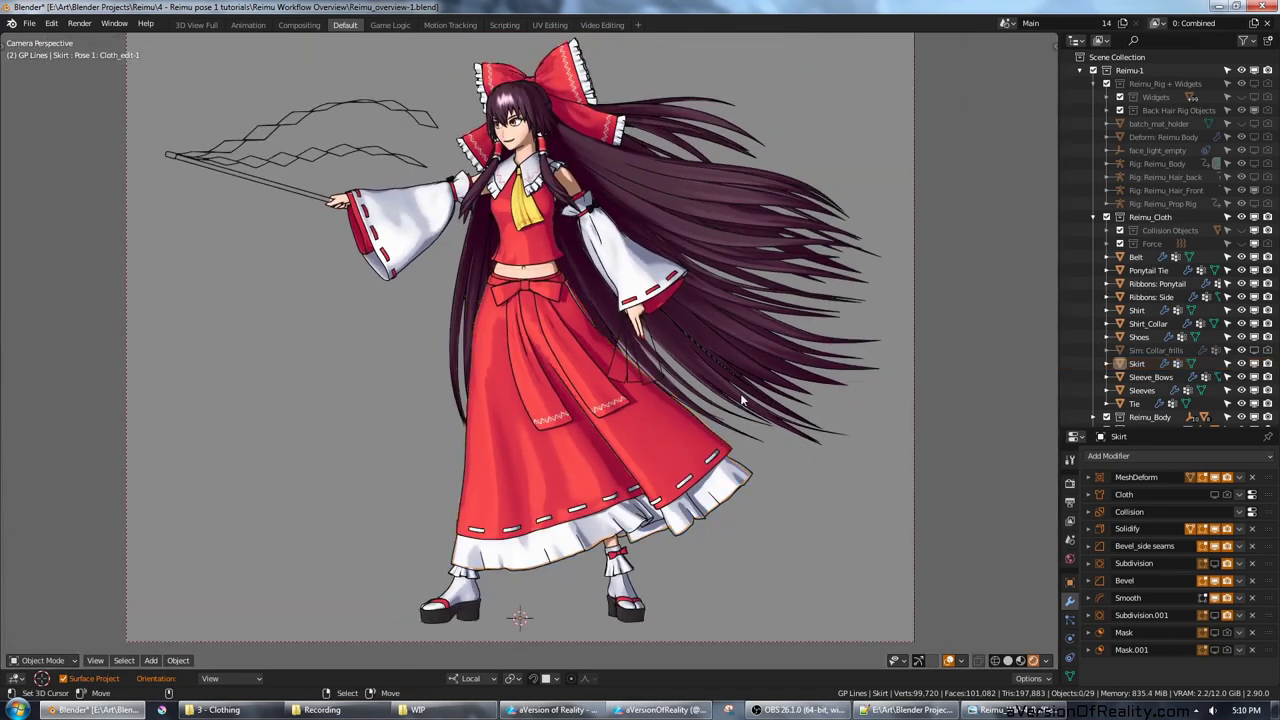
{"action": "scroll", "coordinate": [745, 398], "scroll_direction": "down", "scroll_amount": 1}
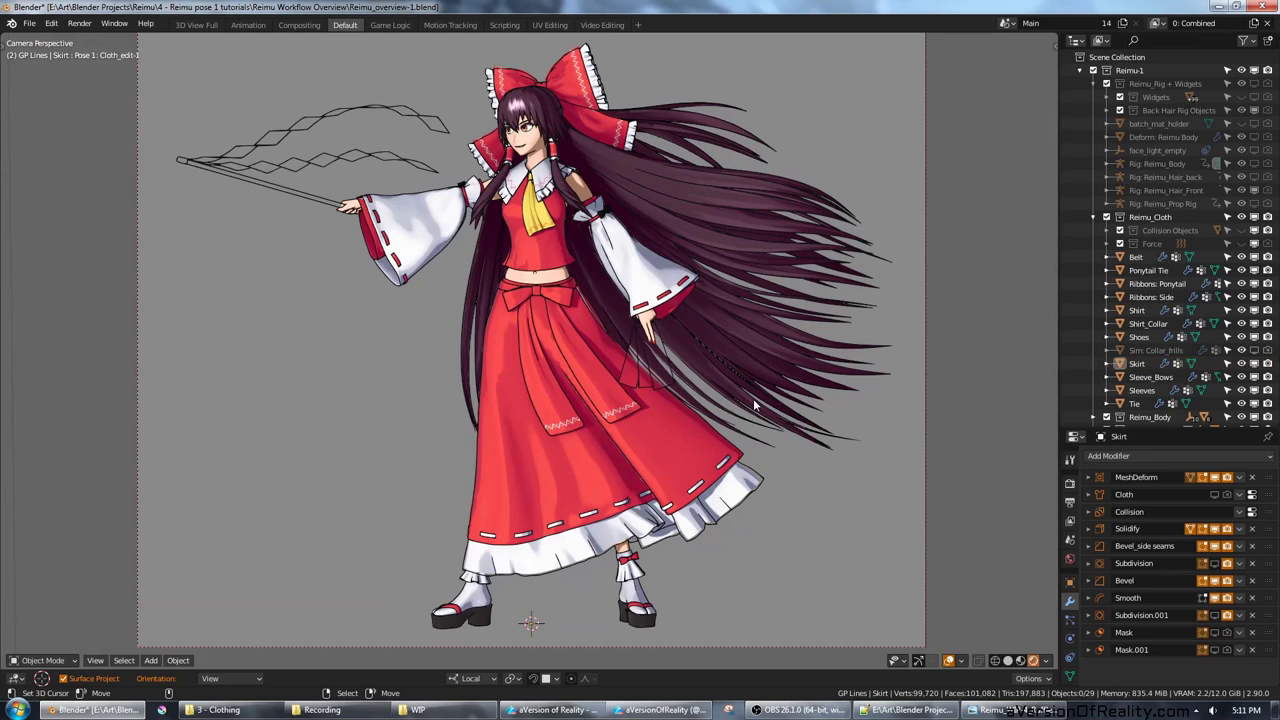
{"action": "middle_click_drag", "start_coordinate": [754, 400], "coordinate": [805, 380], "text": "shift"}
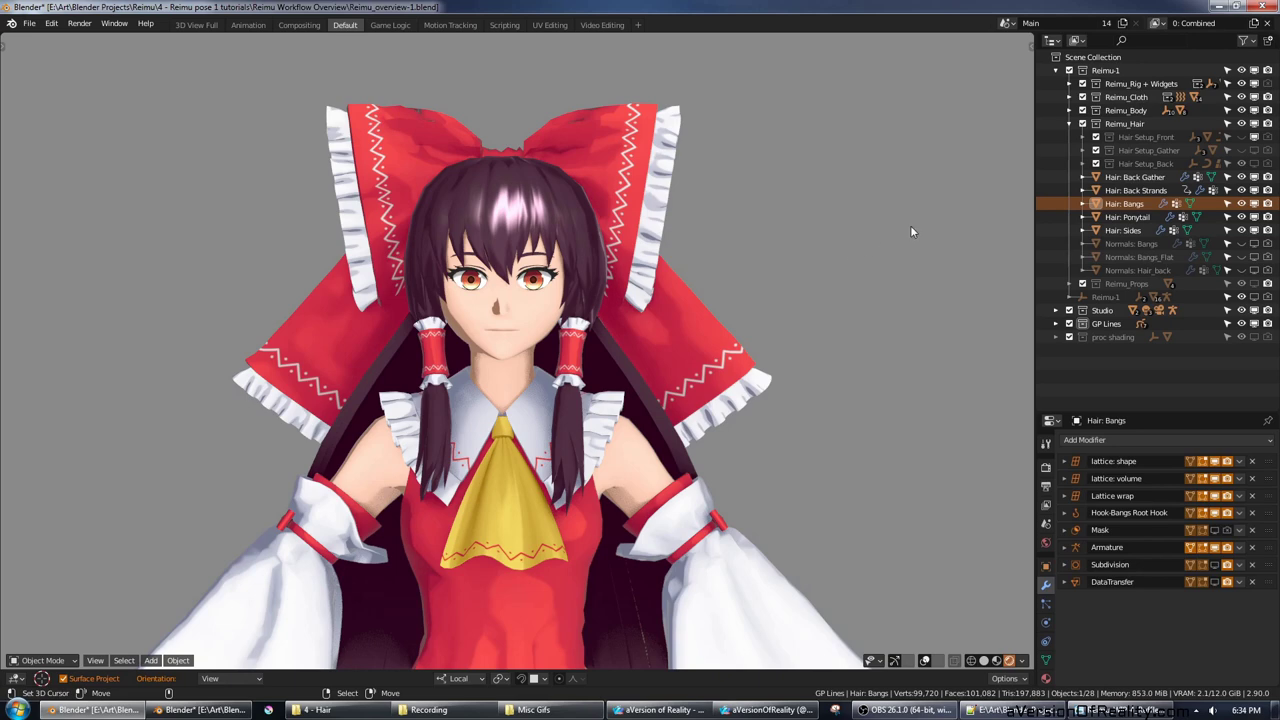
Step: Frame the character's head and select the Hair: Bangs object
{"action": "middle_click_drag", "start_coordinate": [910, 225], "coordinate": [873, 206]}
{"action": "scroll", "coordinate": [758, 202], "scroll_direction": "up", "scroll_amount": 3}
{"action": "middle_click_drag", "start_coordinate": [757, 194], "coordinate": [658, 198]}
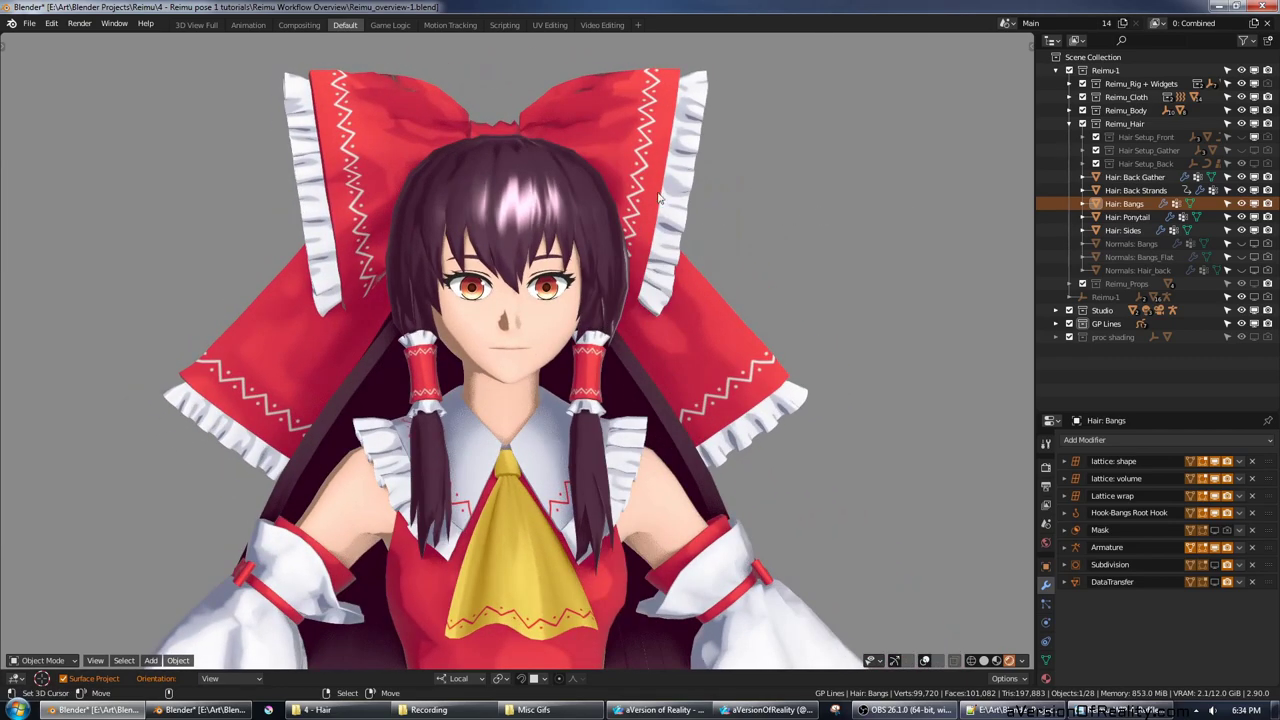
{"action": "left_click", "coordinate": [540, 195]}
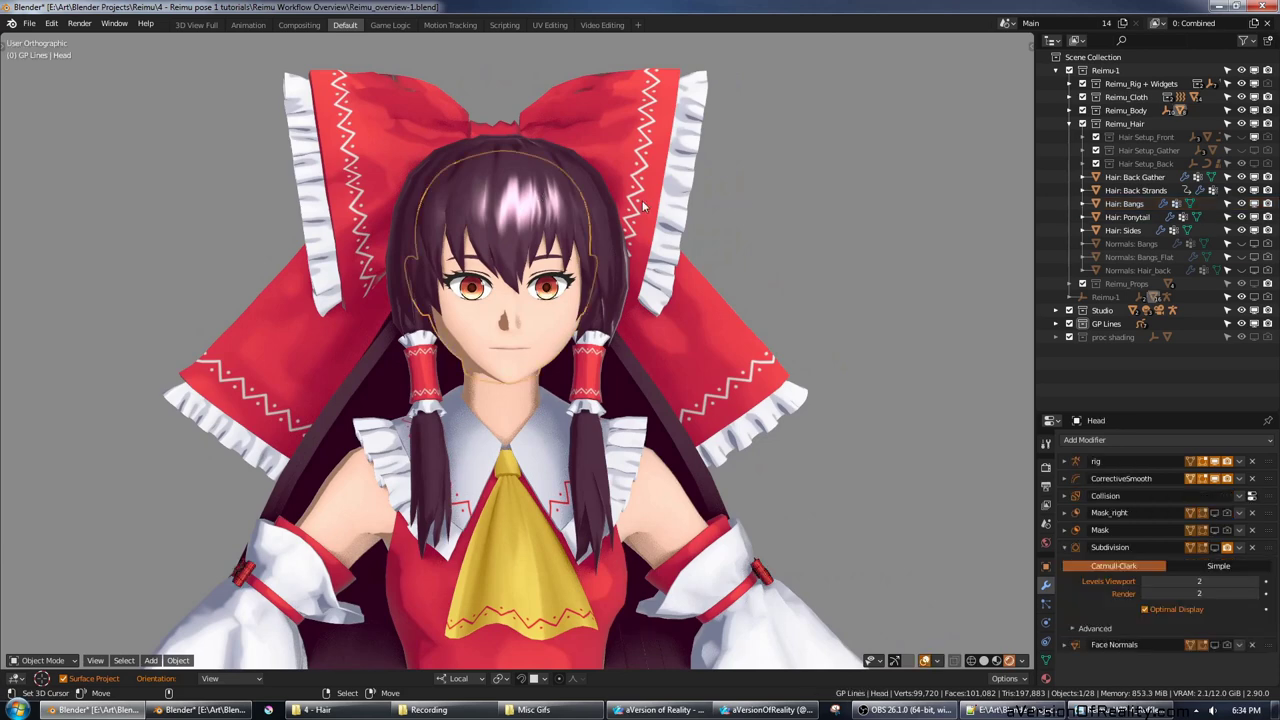
{"action": "left_click", "coordinate": [605, 205]}
{"action": "middle_click_drag", "start_coordinate": [605, 205], "coordinate": [774, 214]}
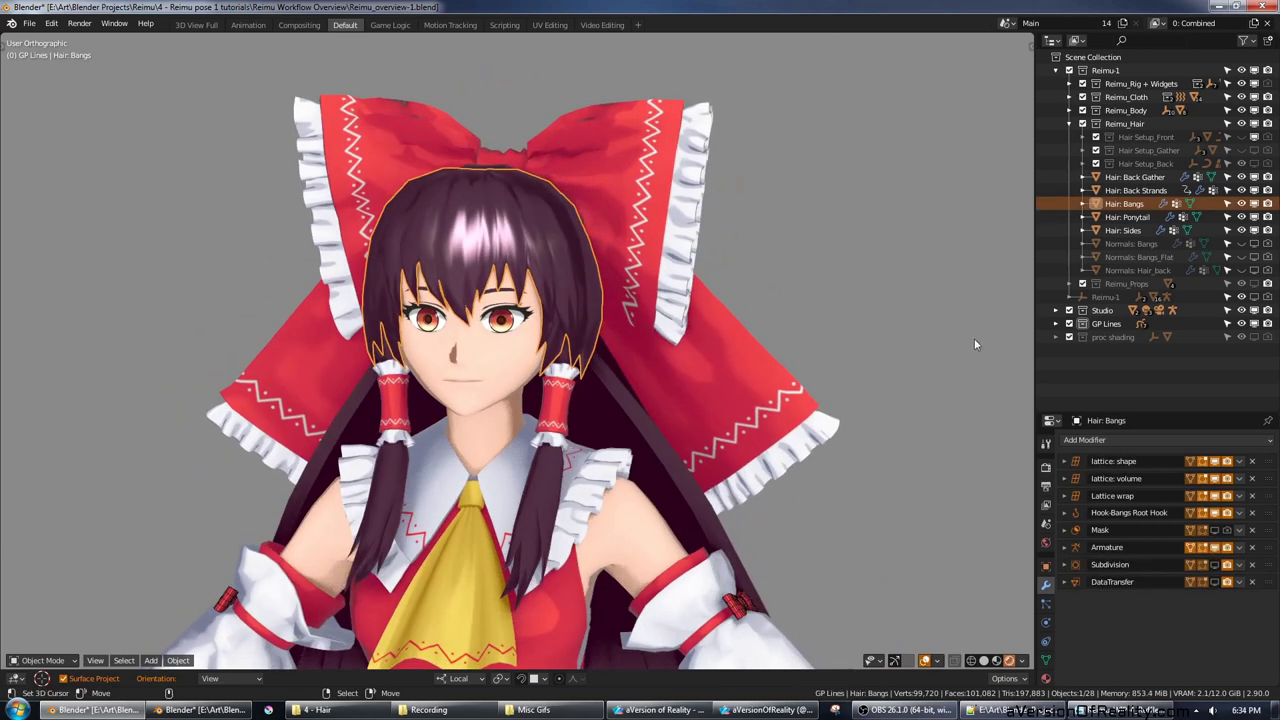
Step: Turn off the viewport display of the Hair: Bangs lattice, hook and armature modifiers and inspect the flat bangs mesh
{"action": "left_click", "coordinate": [1215, 497]}
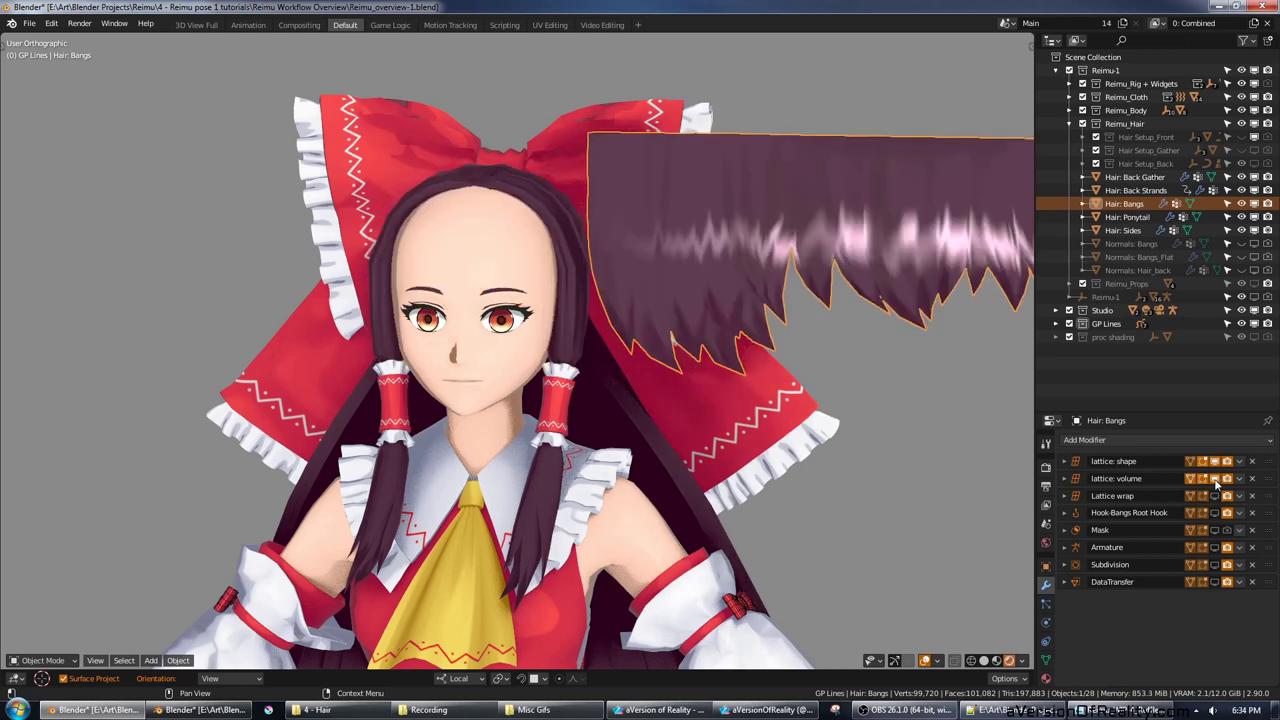
{"action": "middle_click_drag", "start_coordinate": [967, 350], "coordinate": [787, 360], "text": "shift"}
{"action": "key", "text": "KP_1"}
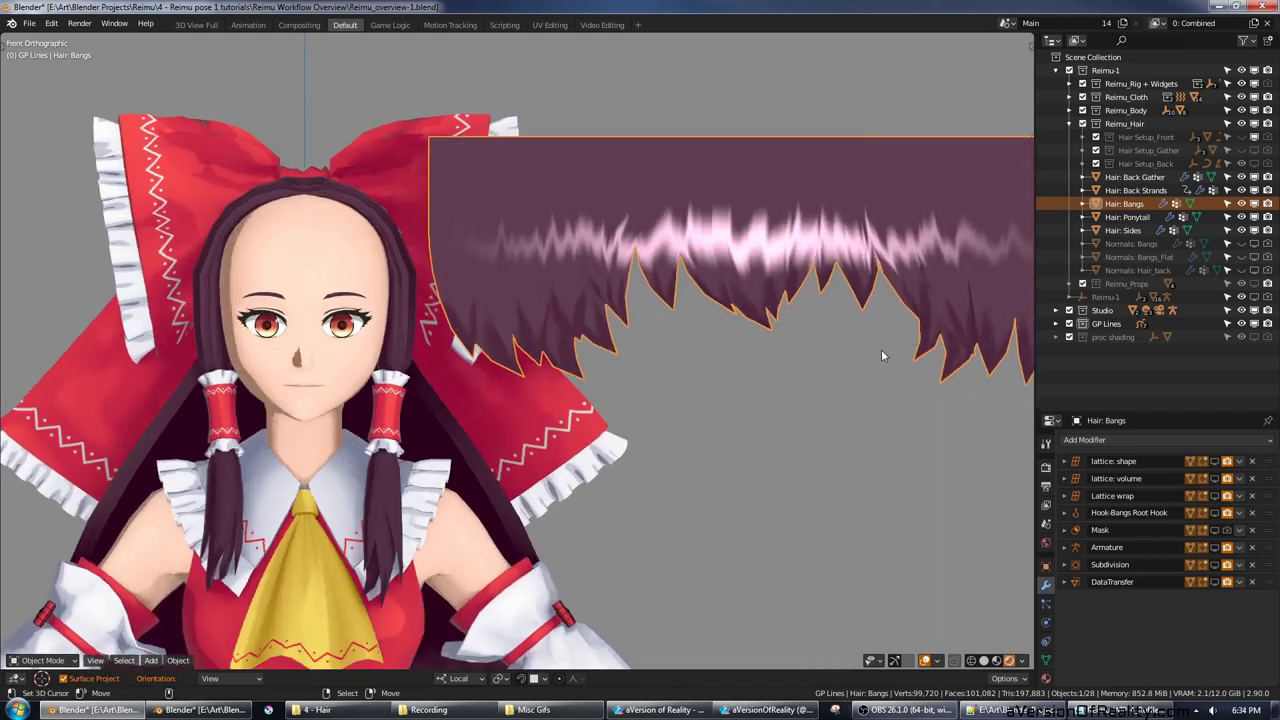
{"action": "middle_click_drag", "start_coordinate": [814, 297], "coordinate": [897, 331]}
{"action": "scroll", "coordinate": [916, 322], "scroll_direction": "up", "scroll_amount": 2}
{"action": "scroll", "coordinate": [916, 322], "scroll_direction": "down", "scroll_amount": 1}
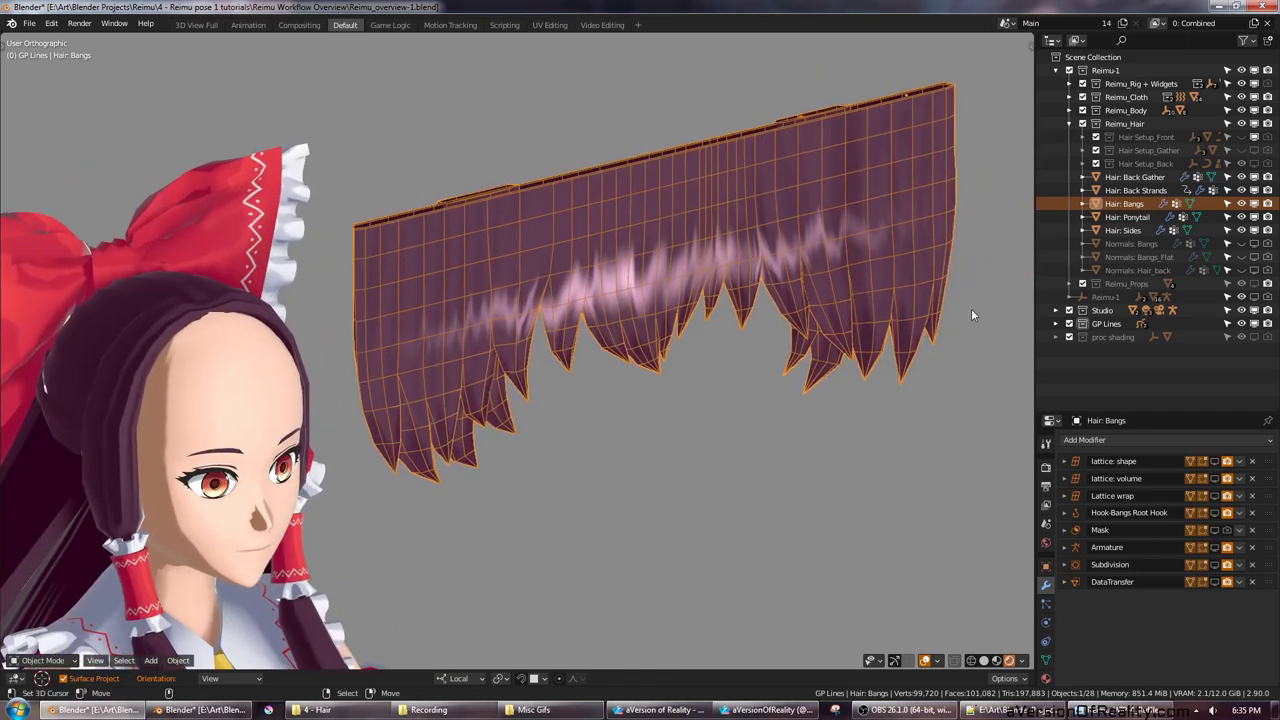
{"action": "middle_click_drag", "start_coordinate": [971, 315], "coordinate": [995, 440]}
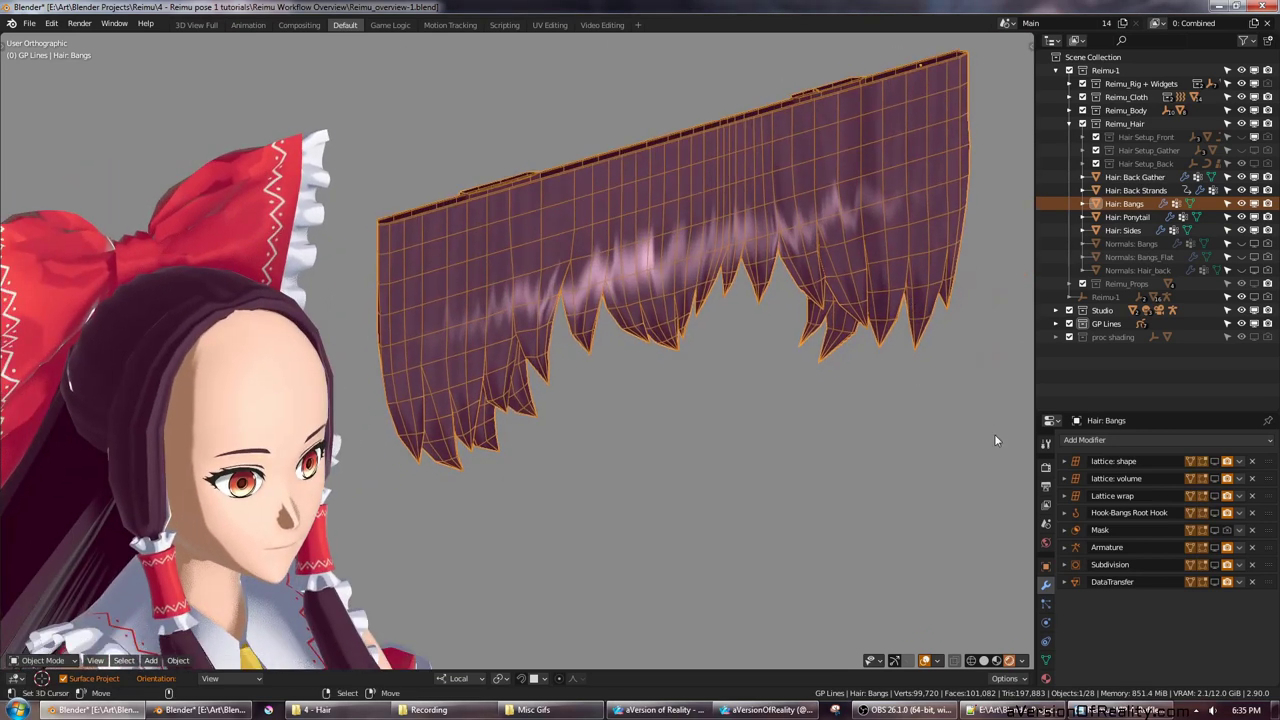
Step: Re-enable the viewport display of the lattice: shape, lattice: volume and Lattice wrap modifiers on Hair: Bangs
{"action": "left_click", "coordinate": [1214, 461]}
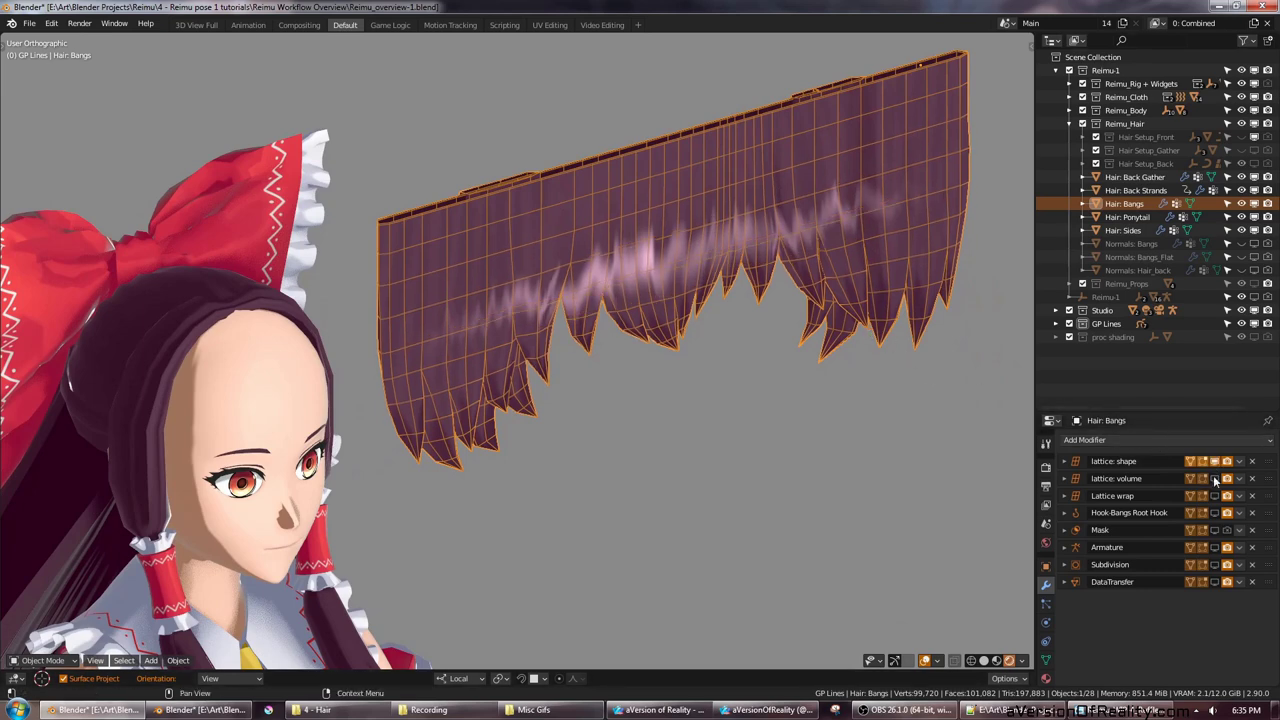
{"action": "left_click", "coordinate": [1215, 479]}
{"action": "left_click", "coordinate": [1214, 496]}
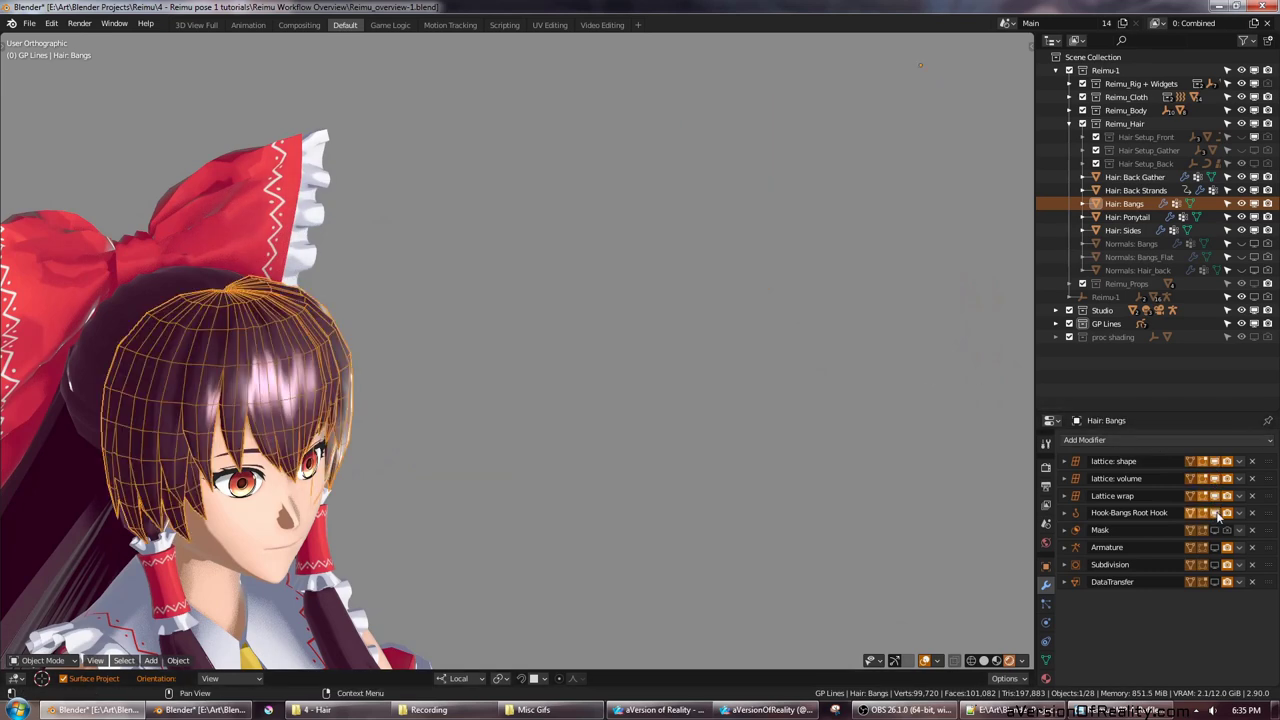
Step: Select the Hair: Back Gather object in a side view of the head and switch the viewport to solid shading
{"action": "middle_click_drag", "start_coordinate": [992, 467], "coordinate": [505, 287]}
{"action": "left_click", "coordinate": [469, 240]}
{"action": "middle_click_drag", "start_coordinate": [471, 241], "coordinate": [676, 290]}
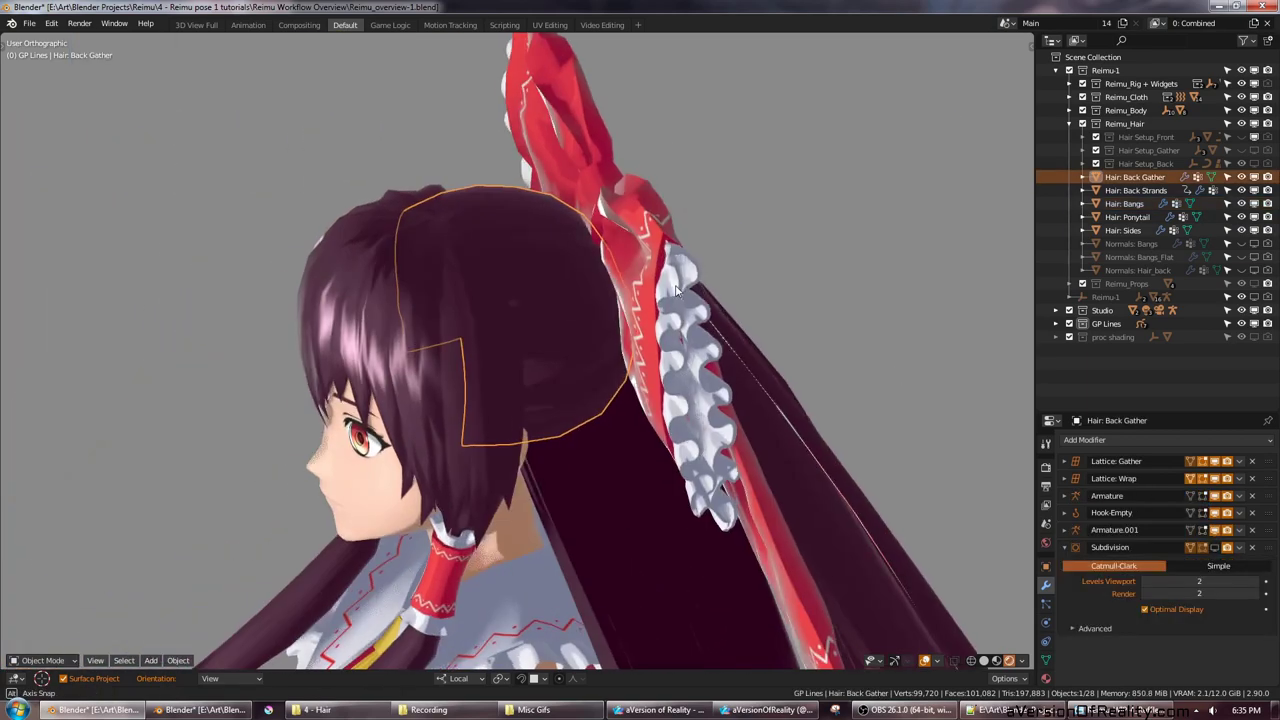
{"action": "key", "text": "z"}
{"action": "left_click", "coordinate": [820, 302]}
Step: Select the Hair: Ponytail object and examine its root under the bow and its full length from behind
{"action": "mouse_move", "coordinate": [842, 299]}
{"action": "middle_mouse_down"}
{"action": "mouse_move", "coordinate": [844, 315]}
{"action": "mouse_move", "coordinate": [828, 259]}
{"action": "mouse_move", "coordinate": [806, 326]}
{"action": "mouse_move", "coordinate": [828, 343]}
{"action": "mouse_move", "coordinate": [694, 326]}
{"action": "mouse_move", "coordinate": [787, 275]}
{"action": "mouse_move", "coordinate": [840, 264]}
{"action": "mouse_move", "coordinate": [802, 246]}
{"action": "mouse_move", "coordinate": [764, 268]}
{"action": "mouse_move", "coordinate": [900, 300]}
{"action": "mouse_move", "coordinate": [780, 300]}
{"action": "mouse_move", "coordinate": [806, 266]}
{"action": "mouse_move", "coordinate": [825, 267]}
{"action": "mouse_move", "coordinate": [778, 257]}
{"action": "mouse_move", "coordinate": [723, 271]}
{"action": "mouse_move", "coordinate": [755, 296]}
{"action": "mouse_move", "coordinate": [714, 267]}
{"action": "mouse_move", "coordinate": [749, 266]}
{"action": "mouse_move", "coordinate": [365, 335]}
{"action": "middle_mouse_up"}
{"action": "left_click", "coordinate": [764, 268]}
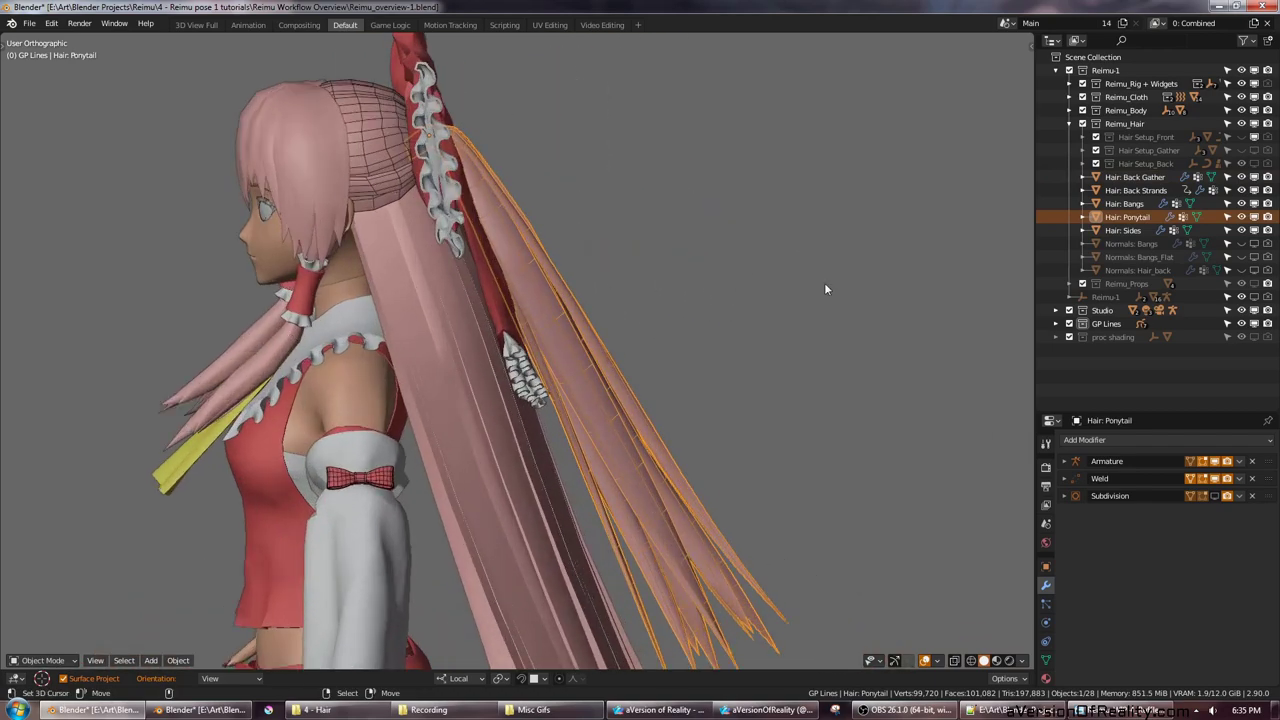
{"action": "middle_click_drag", "start_coordinate": [825, 283], "coordinate": [667, 303]}
{"action": "scroll", "coordinate": [680, 446], "scroll_direction": "up", "scroll_amount": 3}
{"action": "scroll", "coordinate": [667, 303], "scroll_direction": "down", "scroll_amount": 3}
{"action": "scroll", "coordinate": [494, 140], "scroll_direction": "up", "scroll_amount": 3}
{"action": "middle_click_drag", "start_coordinate": [494, 140], "coordinate": [488, 230], "text": "shift"}
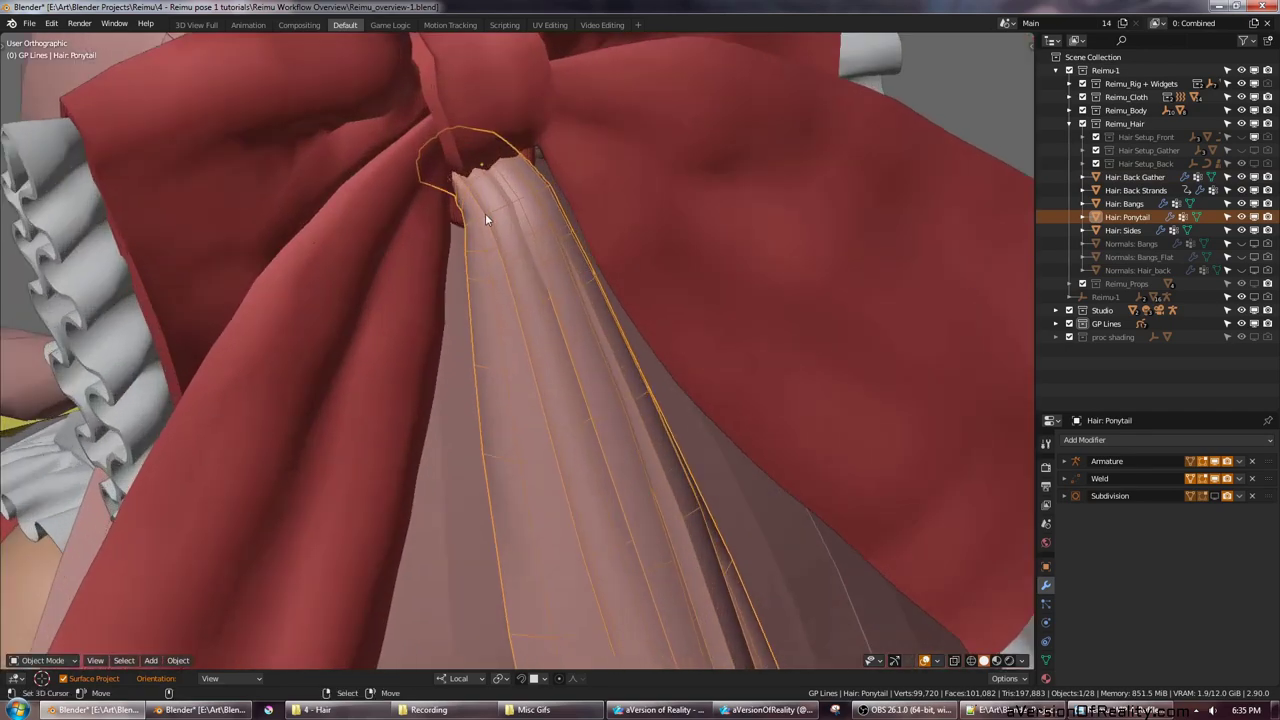
{"action": "scroll", "coordinate": [505, 246], "scroll_direction": "down", "scroll_amount": 4}
{"action": "scroll", "coordinate": [703, 341], "scroll_direction": "down", "scroll_amount": 3}
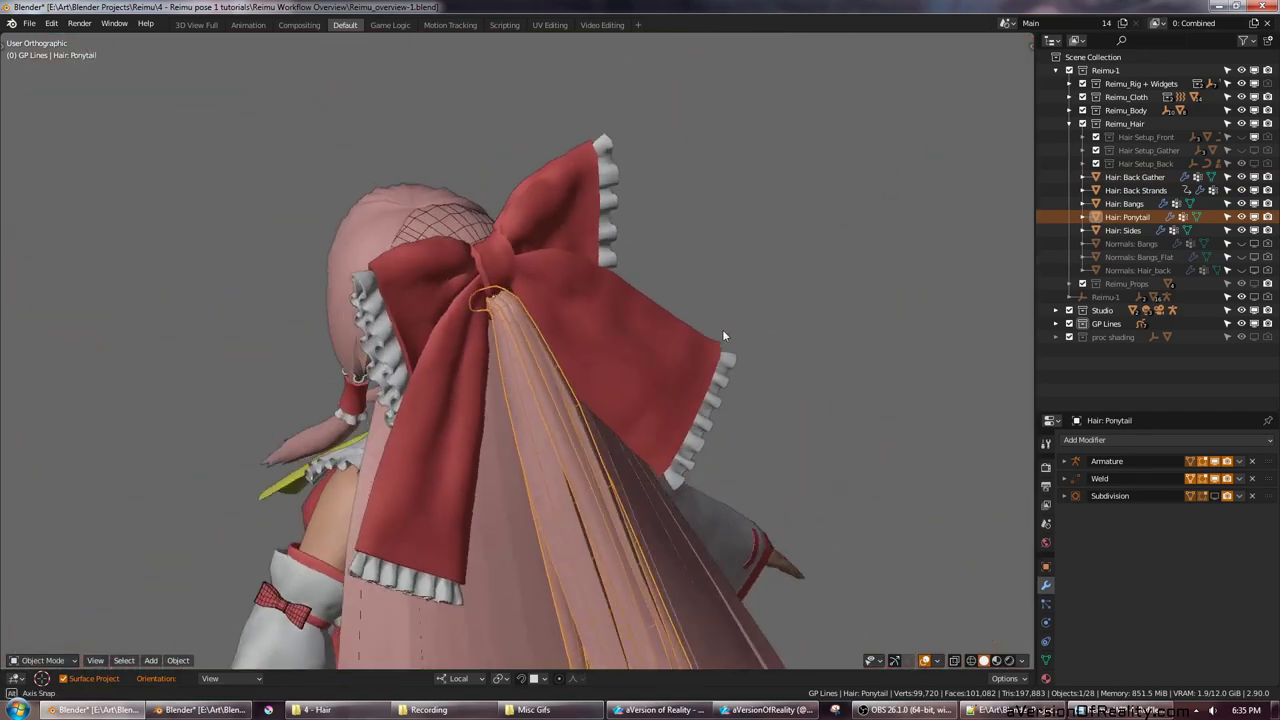
{"action": "middle_click_drag", "start_coordinate": [727, 327], "coordinate": [730, 285]}
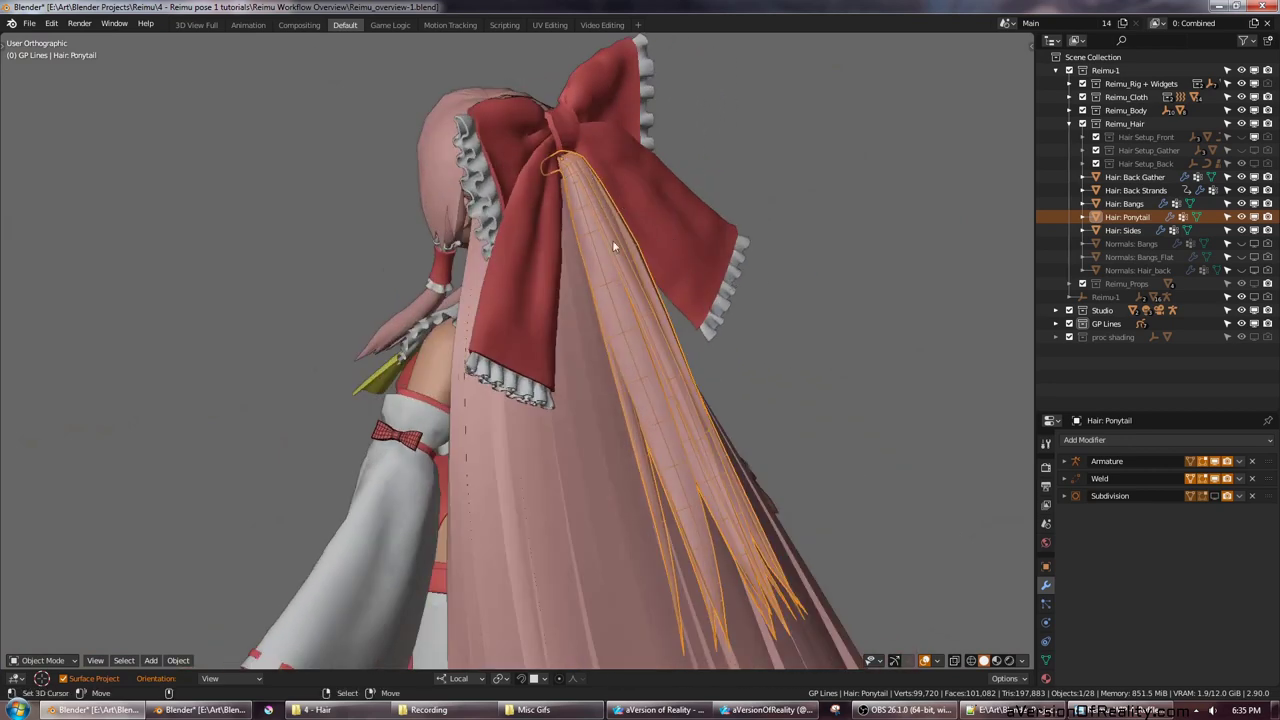
Step: Select the Hair: Sides object and examine the side locks and their ties from the front and side
{"action": "middle_click_drag", "start_coordinate": [614, 246], "coordinate": [735, 325]}
{"action": "left_click", "coordinate": [717, 293]}
{"action": "scroll", "coordinate": [740, 333], "scroll_direction": "up", "scroll_amount": 3}
{"action": "middle_click_drag", "start_coordinate": [689, 311], "coordinate": [589, 232]}
{"action": "scroll", "coordinate": [690, 355], "scroll_direction": "up", "scroll_amount": 2}
{"action": "scroll", "coordinate": [620, 333], "scroll_direction": "down", "scroll_amount": 5}
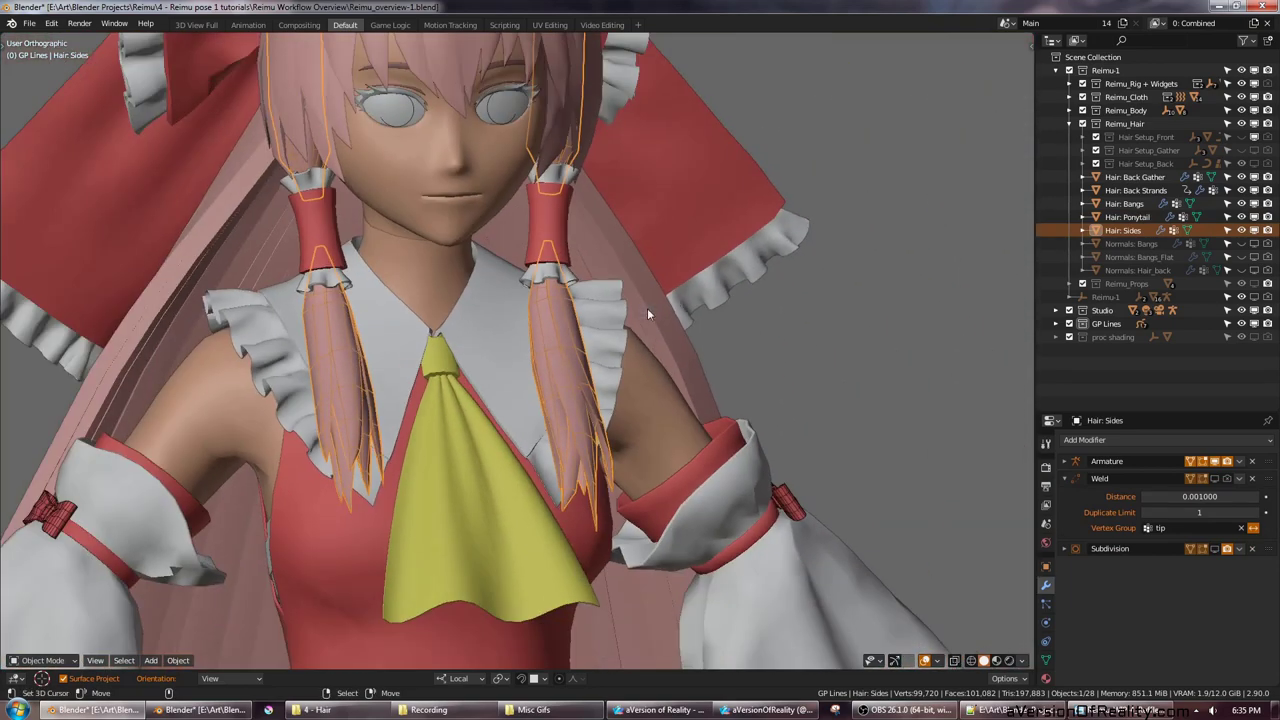
{"action": "middle_click_drag", "start_coordinate": [762, 267], "coordinate": [623, 333]}
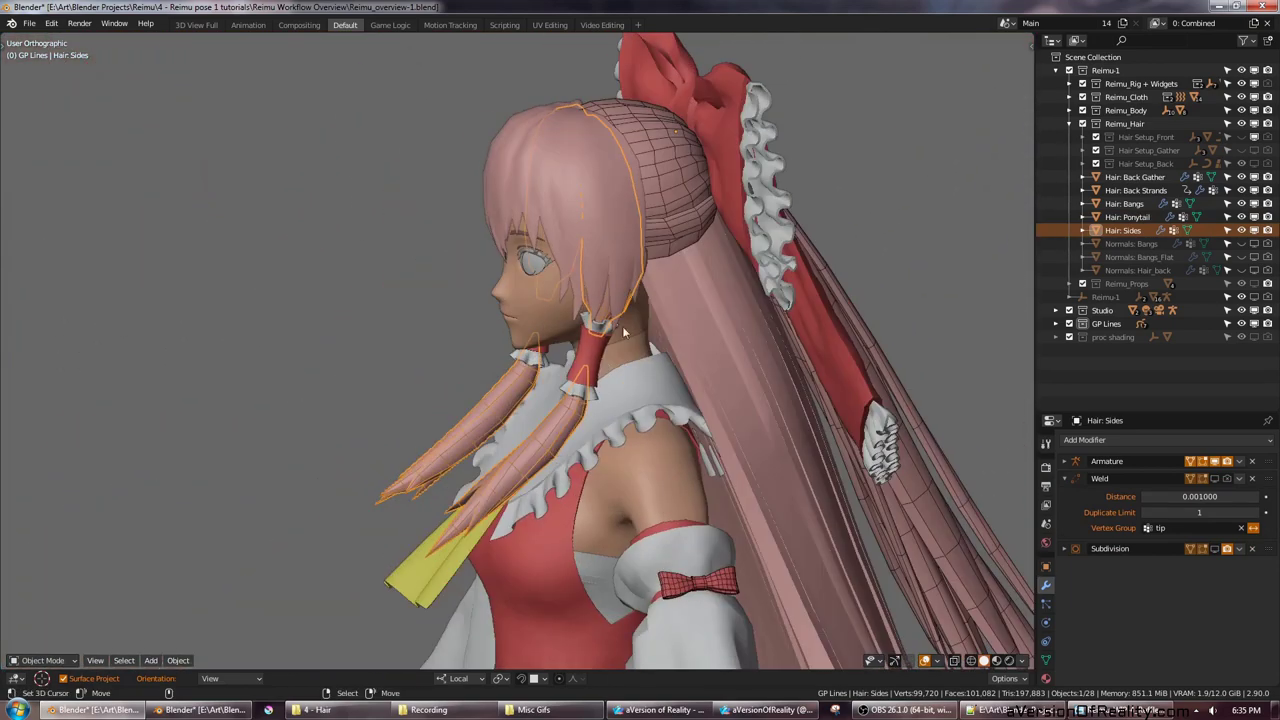
Step: Reselect the Hair: Ponytail object and compare it with the gathered back hair from the side
{"action": "left_click", "coordinate": [848, 292]}
{"action": "middle_click_drag", "start_coordinate": [848, 292], "coordinate": [767, 293]}
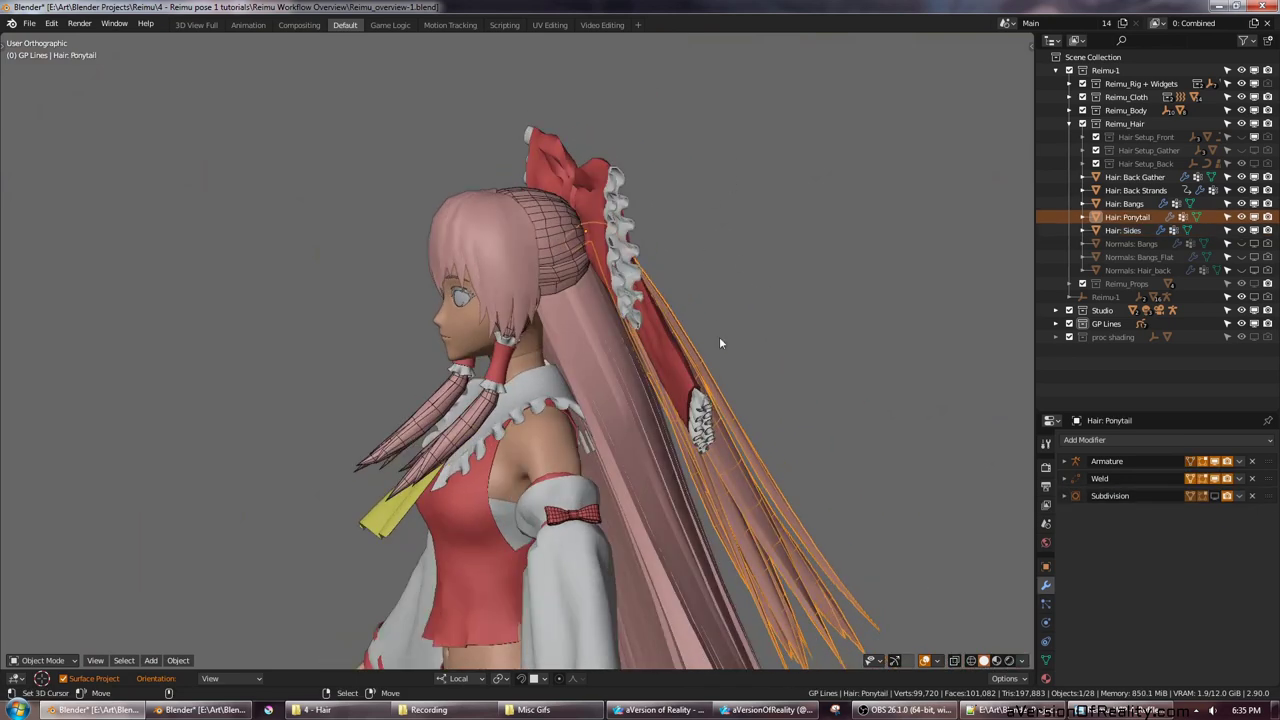
{"action": "middle_click_drag", "start_coordinate": [719, 343], "coordinate": [754, 276]}
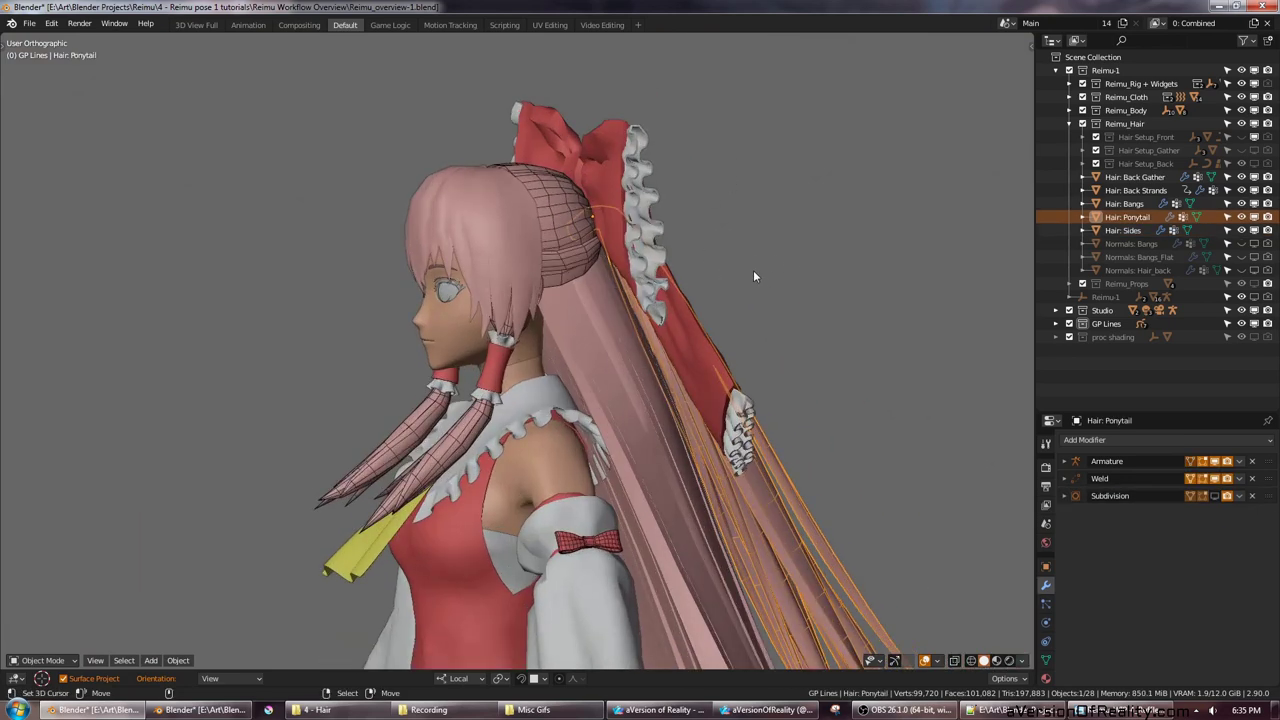
{"action": "left_click", "coordinate": [578, 250]}
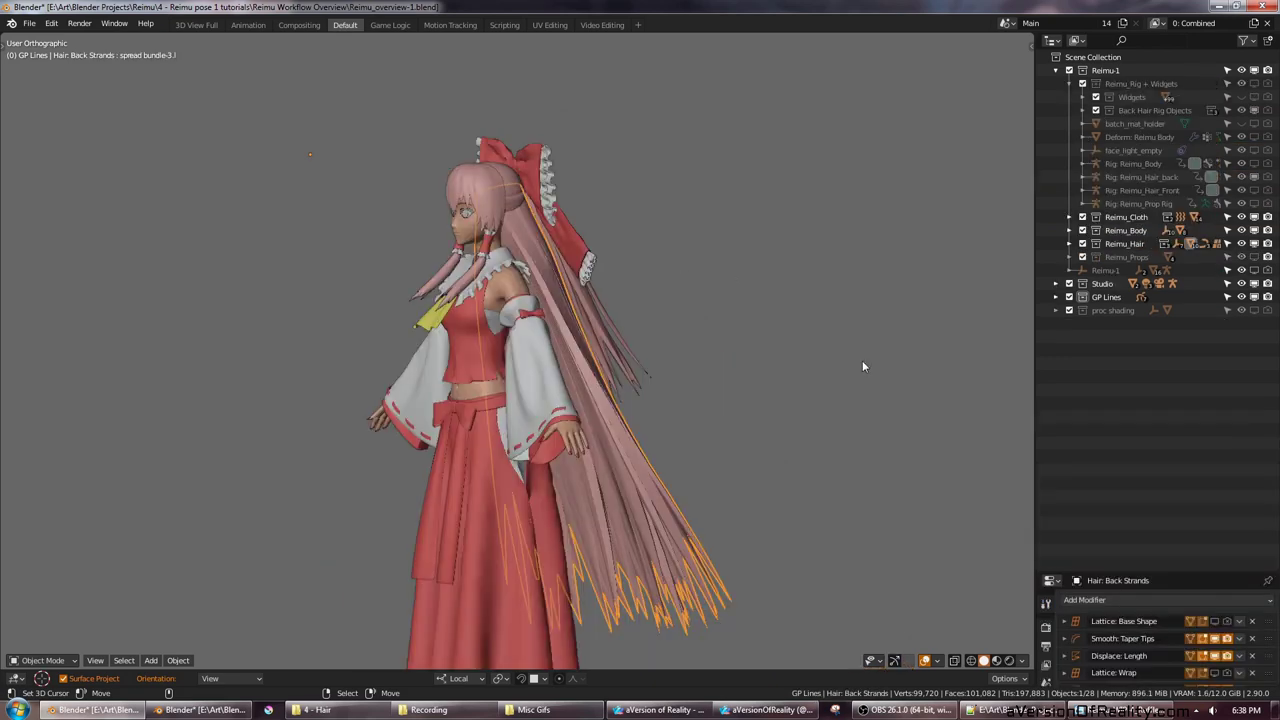
Step: View the back hair from behind and show the Reimu_Rig + Widgets collection in the viewport
{"action": "middle_click_drag", "start_coordinate": [924, 341], "coordinate": [799, 278]}
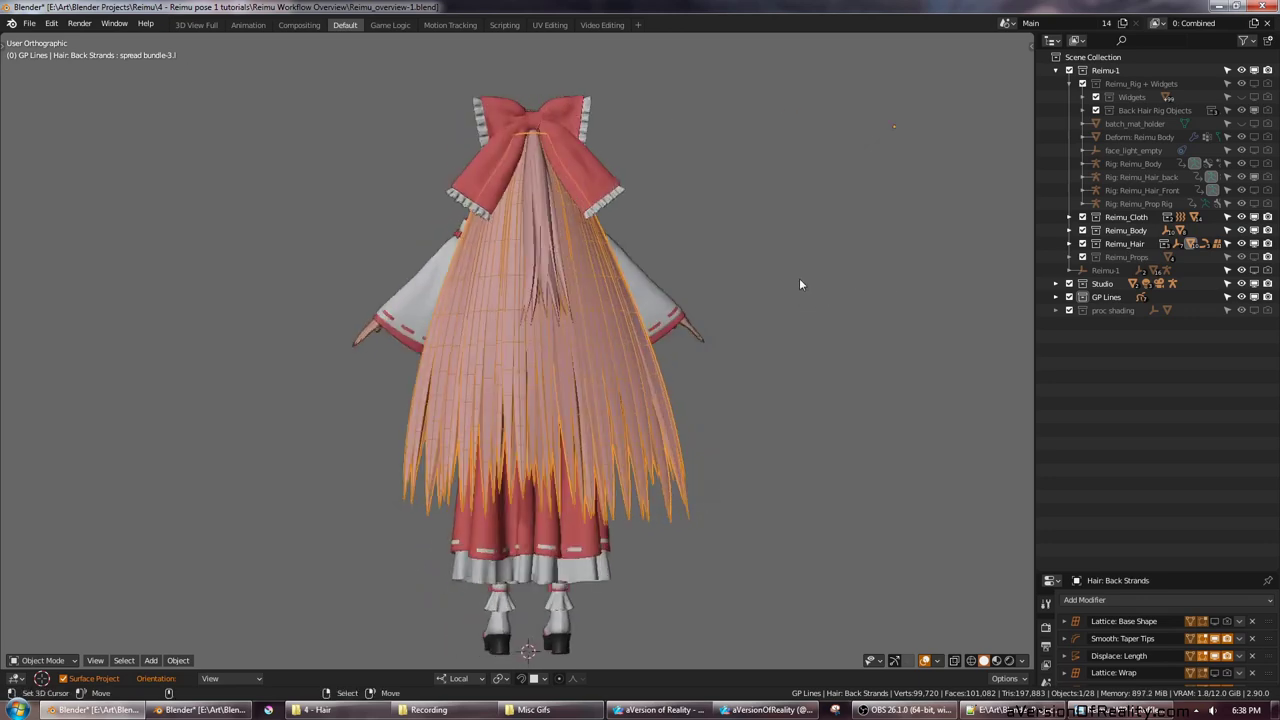
{"action": "left_click", "coordinate": [1254, 84]}
{"action": "middle_click_drag", "start_coordinate": [672, 395], "coordinate": [714, 377], "text": "shift"}
Step: Move the outermost tip controllers of Rig: Reimu_Hair_back outward on both sides to spread the outer hair bundles
{"action": "right_click", "coordinate": [462, 544]}
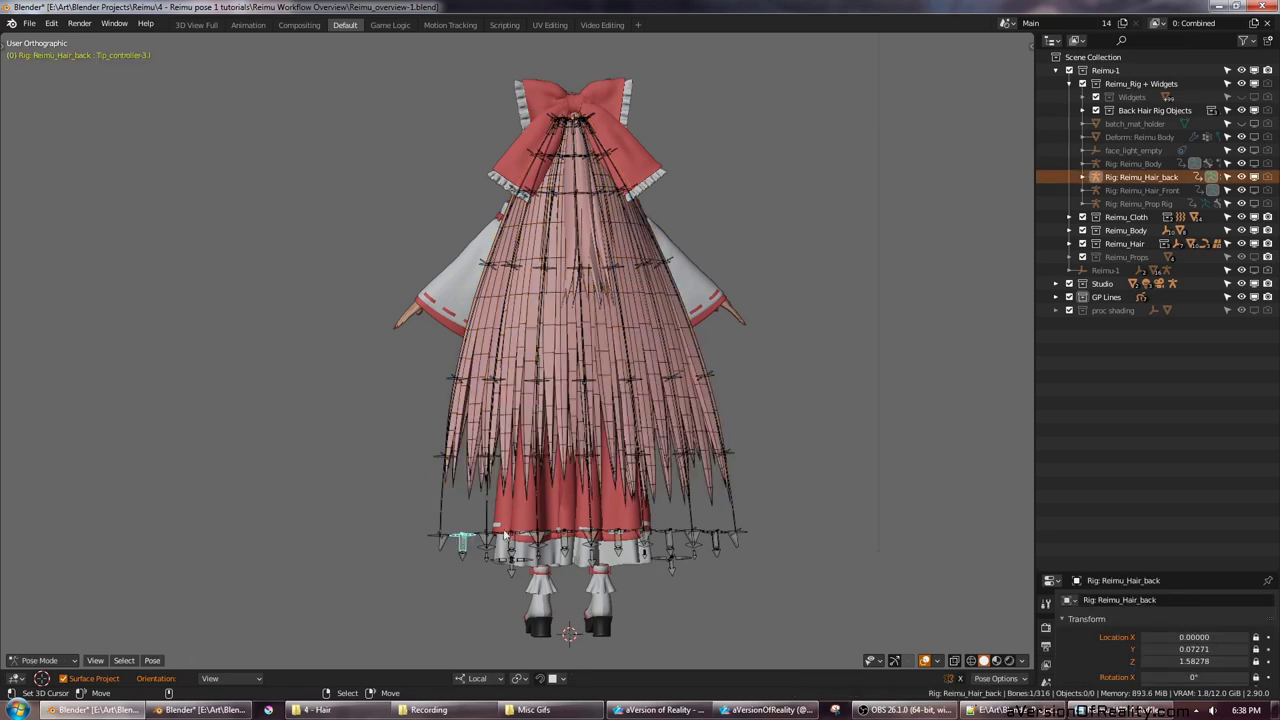
{"action": "key", "text": "g"}
{"action": "left_click", "coordinate": [354, 511]}
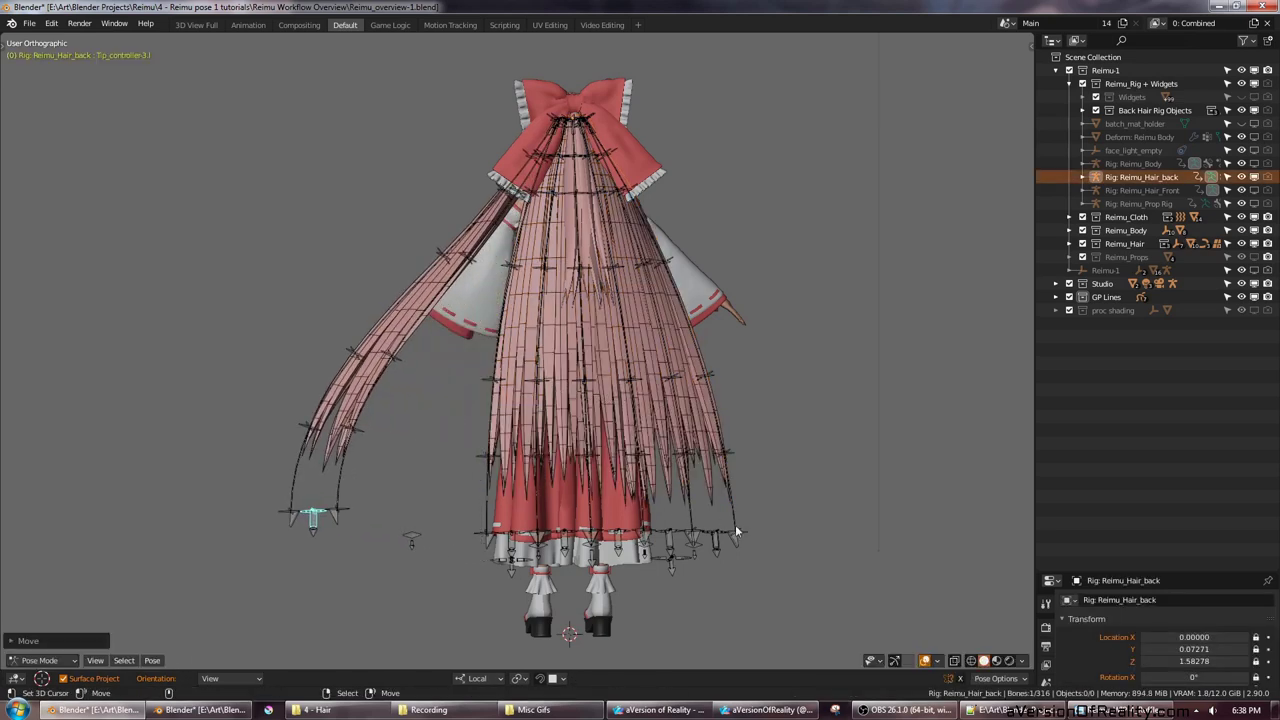
{"action": "left_click", "coordinate": [714, 540]}
{"action": "left_click_drag", "start_coordinate": [714, 540], "coordinate": [845, 490]}
Step: Move the Tip_controller2.l bone outward, rotate it slightly and adjust its position to swing the second hair bundle
{"action": "left_click_drag", "start_coordinate": [512, 548], "coordinate": [422, 534]}
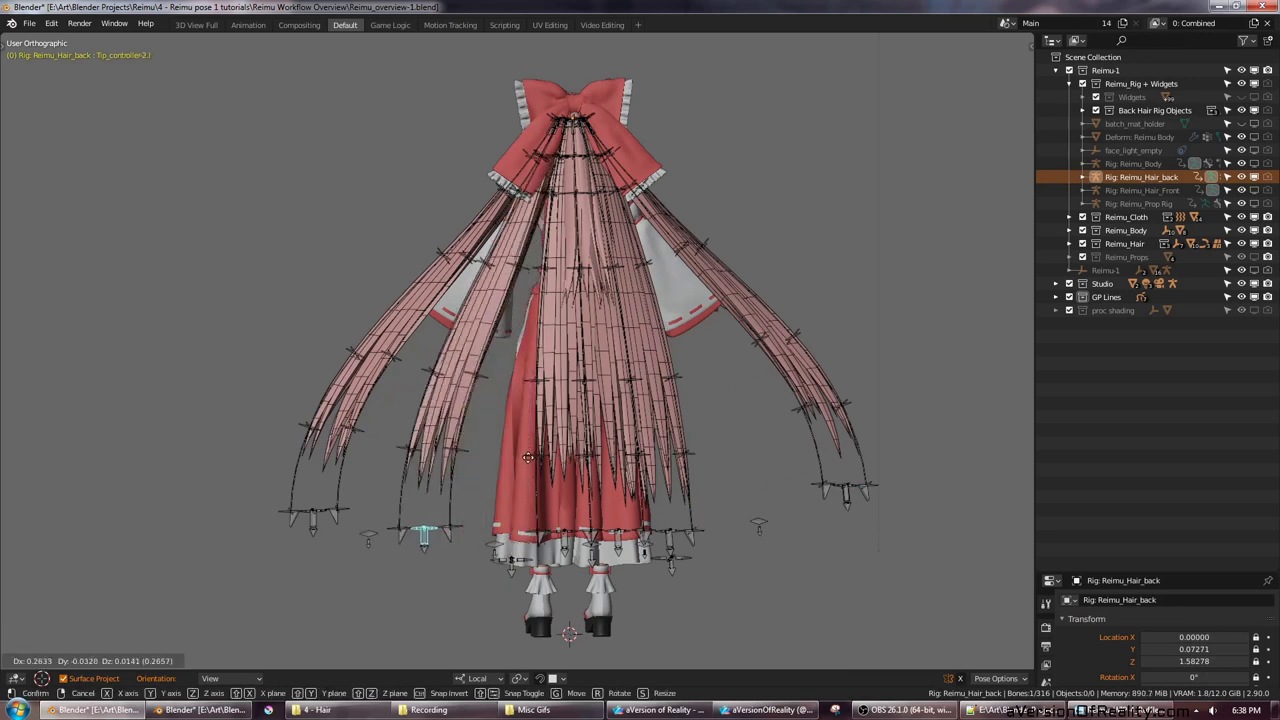
{"action": "key", "text": "r"}
{"action": "left_click", "coordinate": [615, 368]}
{"action": "key", "text": "g"}
{"action": "left_click", "coordinate": [613, 378]}
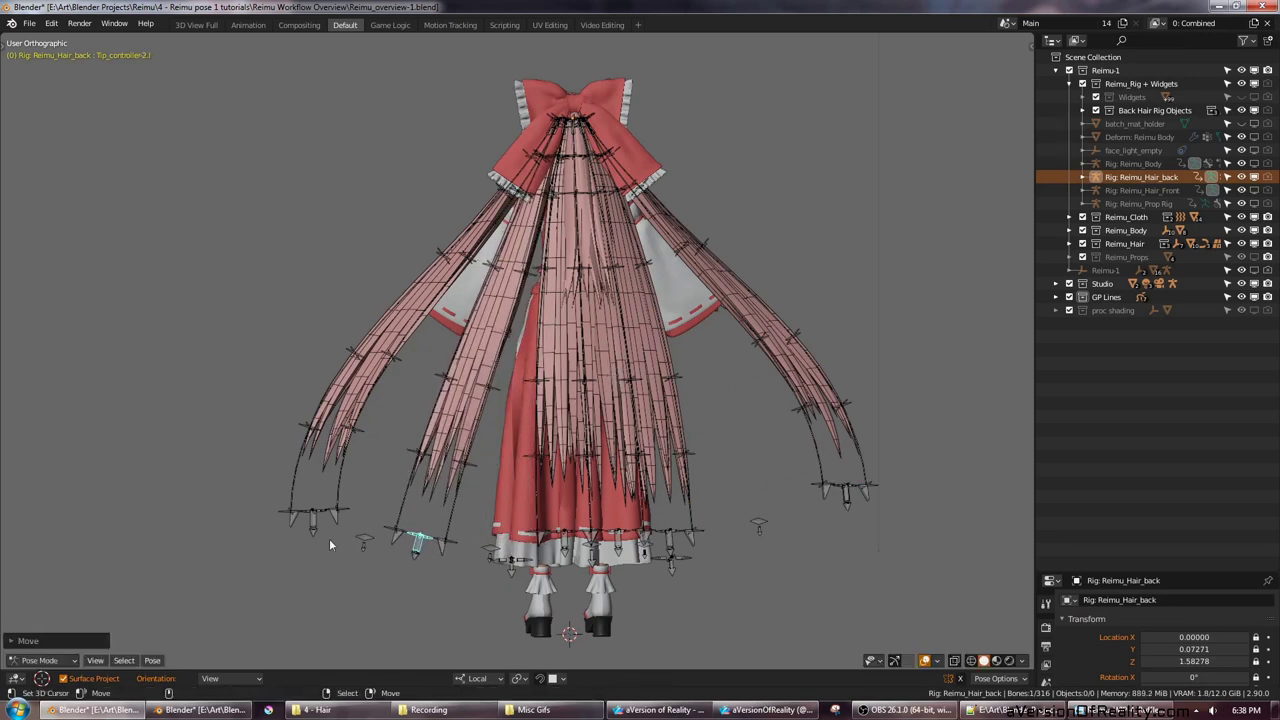
Step: Pull the outermost left tip controller farther out, then move the left side_master bone outward to shift that side's bundles together
{"action": "left_click_drag", "start_coordinate": [311, 518], "coordinate": [258, 492]}
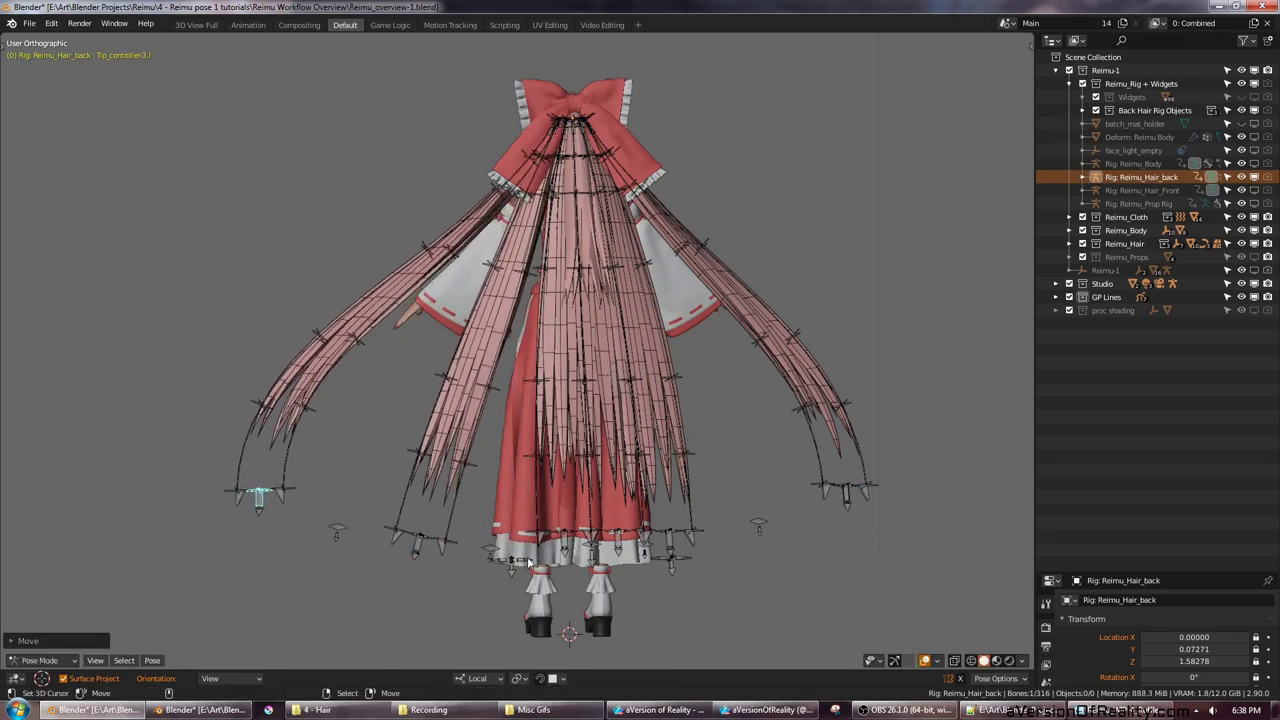
{"action": "left_click_drag", "start_coordinate": [527, 556], "coordinate": [406, 560]}
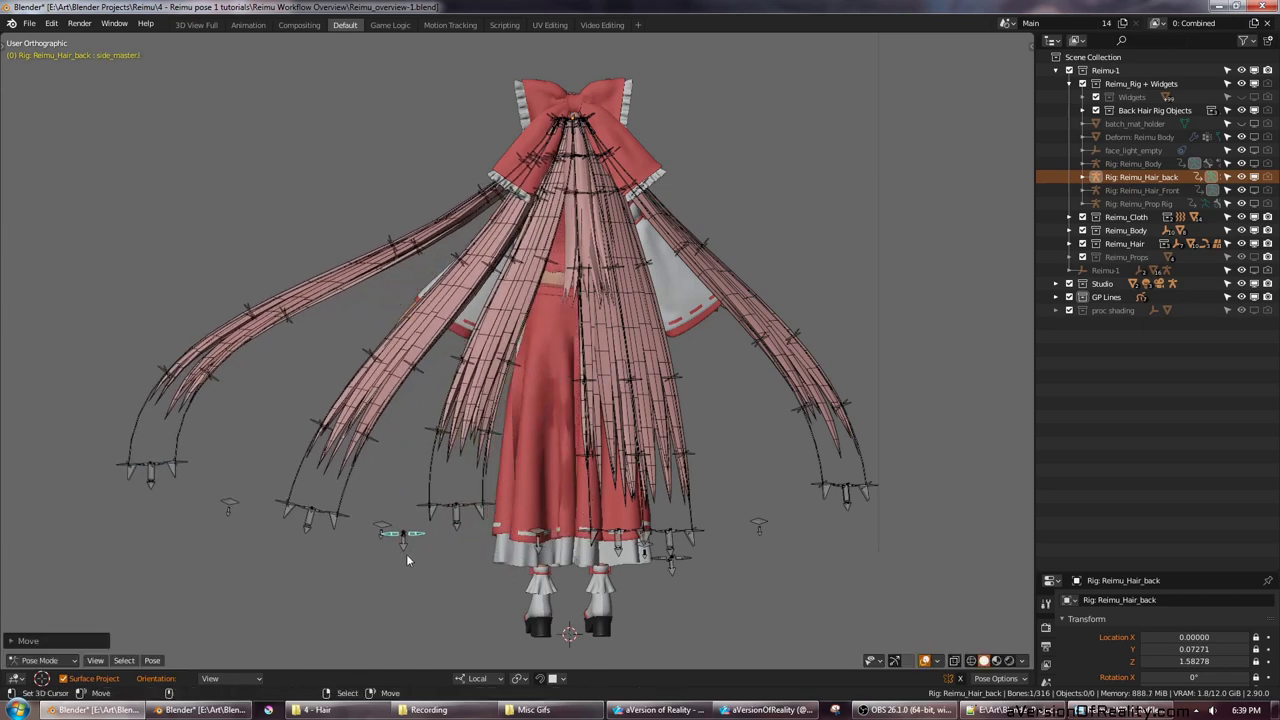
Step: Try scaling up the zip_controller2.5.l bone to close the gap between the two outer left hair bundles
{"action": "left_click", "coordinate": [232, 510]}
{"action": "key", "text": "s"}
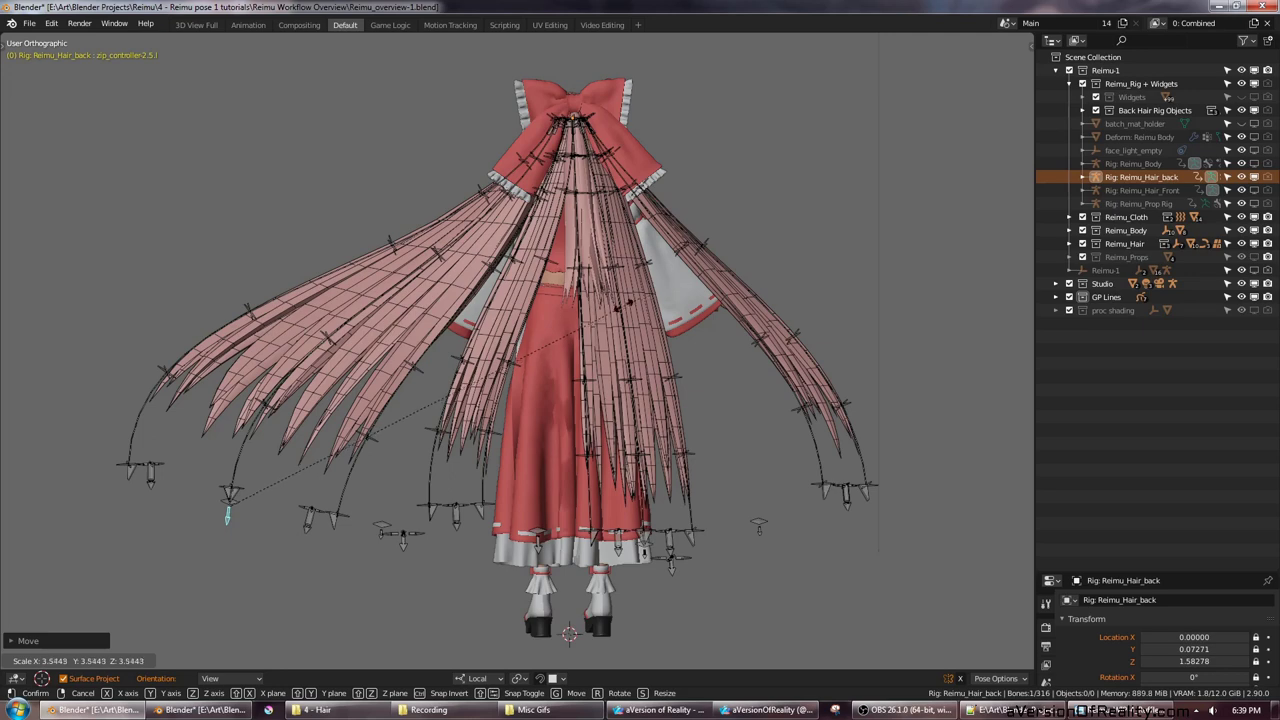
{"action": "key", "text": "Escape"}
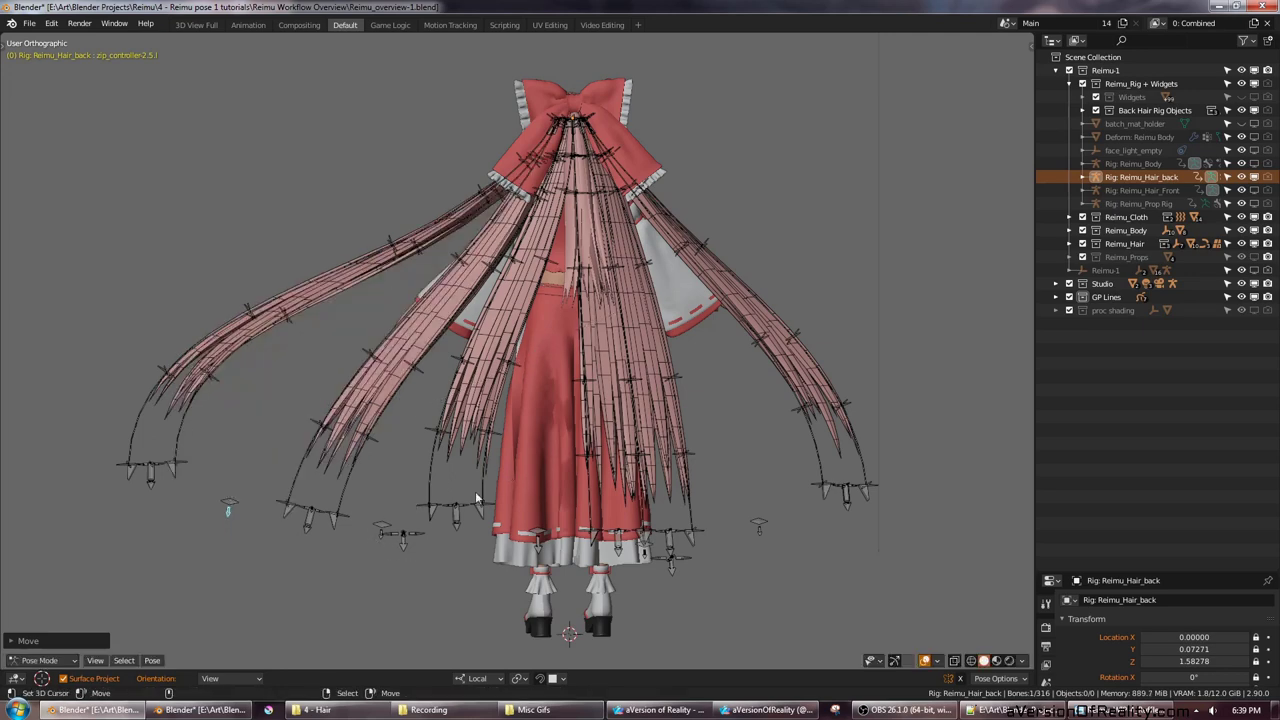
Step: Scale up the side_master_zip bone to close the gaps between that side's hair bundles
{"action": "left_click", "coordinate": [403, 545]}
{"action": "key", "text": "s"}
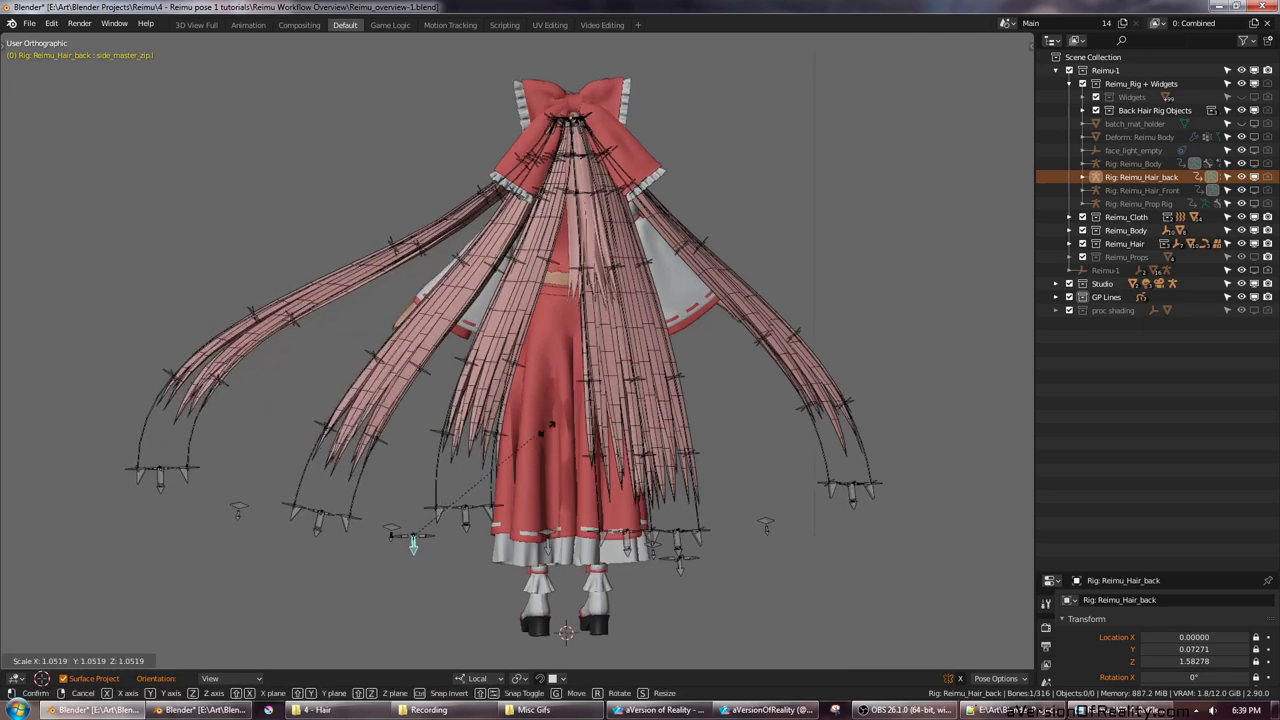
{"action": "left_click", "coordinate": [868, 234]}
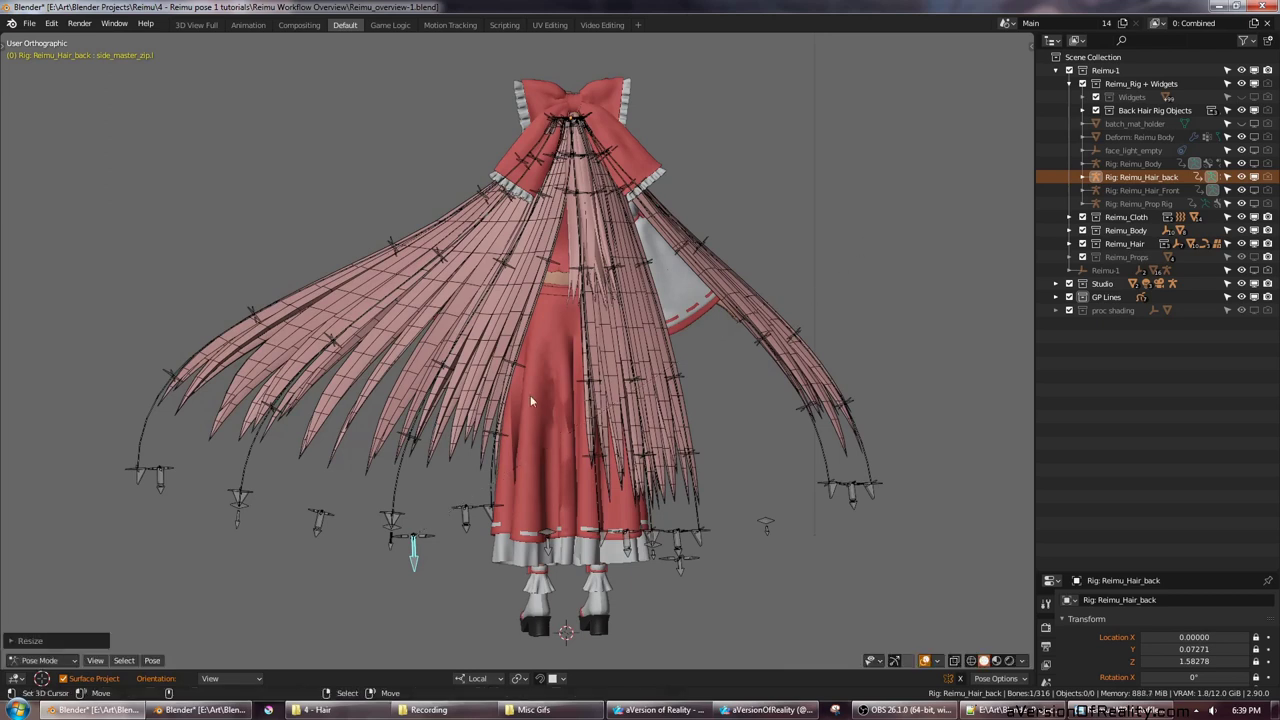
Step: Move the Strand_Tweak_5-1_inner bone inward over the skirt and pull the Handle_End-3_outer bone outward to reshape the edges of the spread hair
{"action": "right_click", "coordinate": [508, 435]}
{"action": "key", "text": "g"}
{"action": "left_click", "coordinate": [538, 432]}
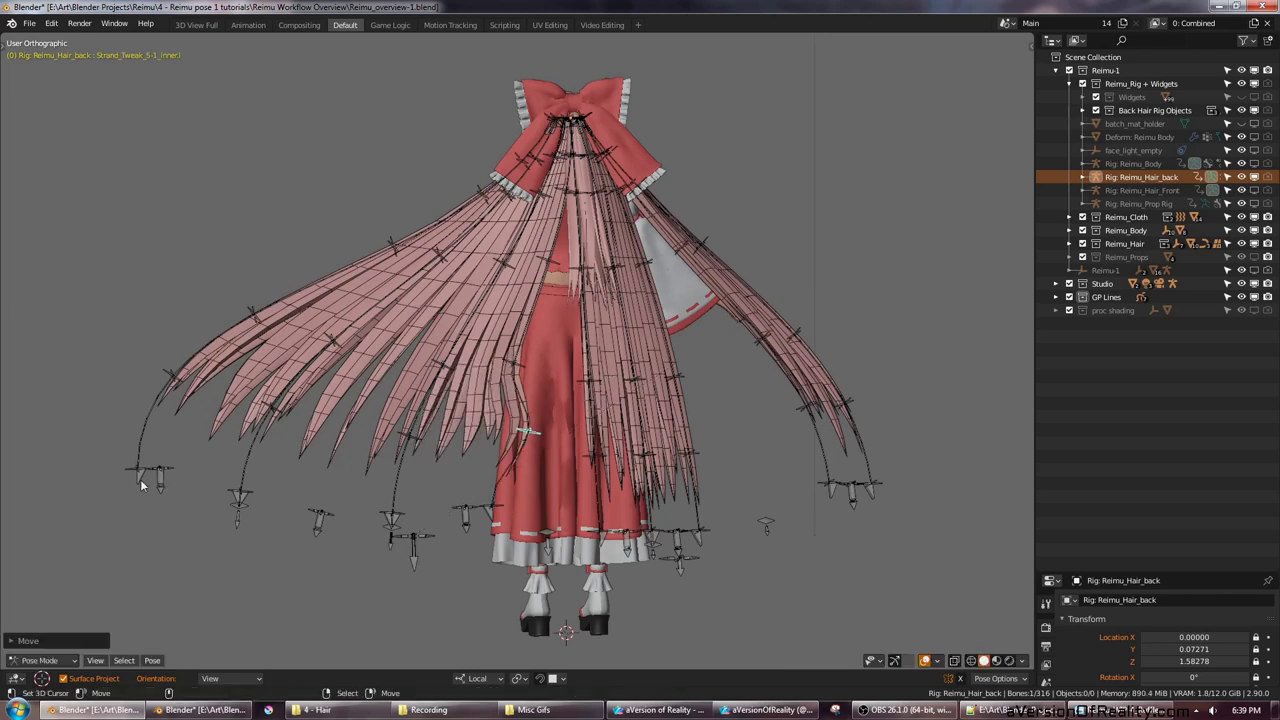
{"action": "key", "text": "g"}
{"action": "left_click", "coordinate": [296, 356]}
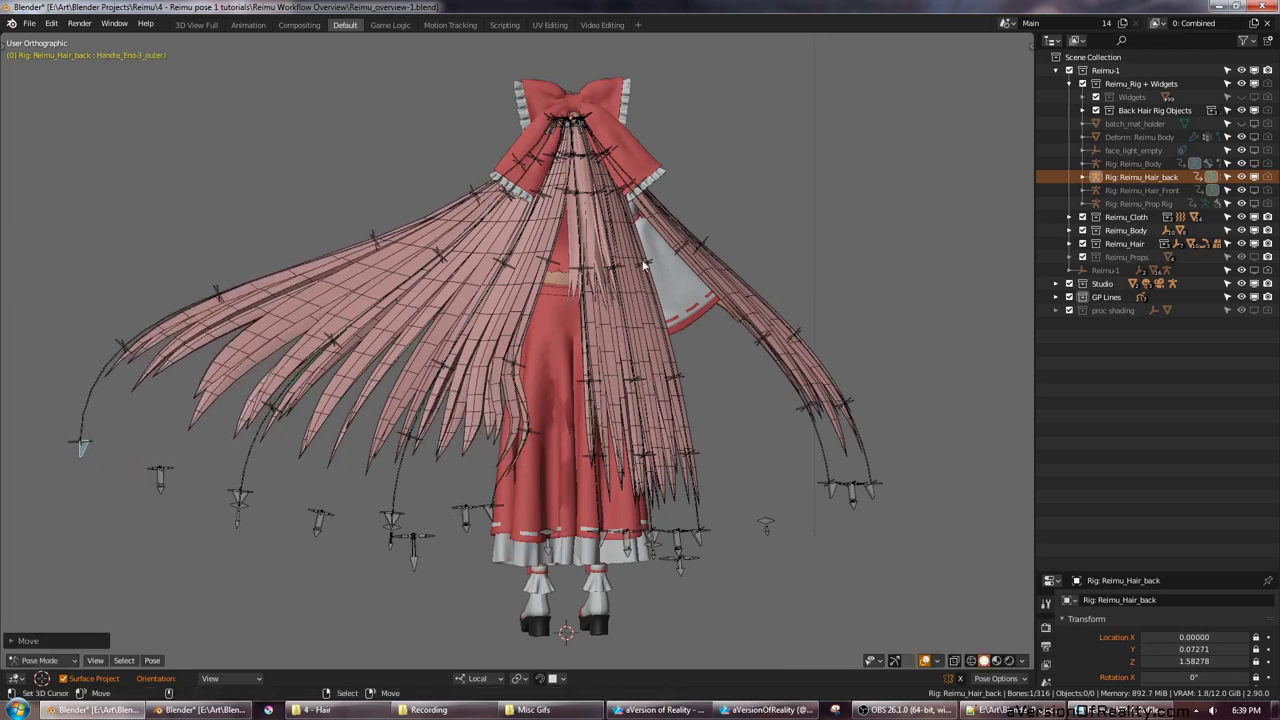
{"action": "middle_click_drag", "start_coordinate": [486, 280], "coordinate": [490, 312]}
{"action": "key", "text": "g"}
{"action": "left_click", "coordinate": [442, 304]}
{"action": "middle_click_drag", "start_coordinate": [870, 364], "coordinate": [838, 376]}
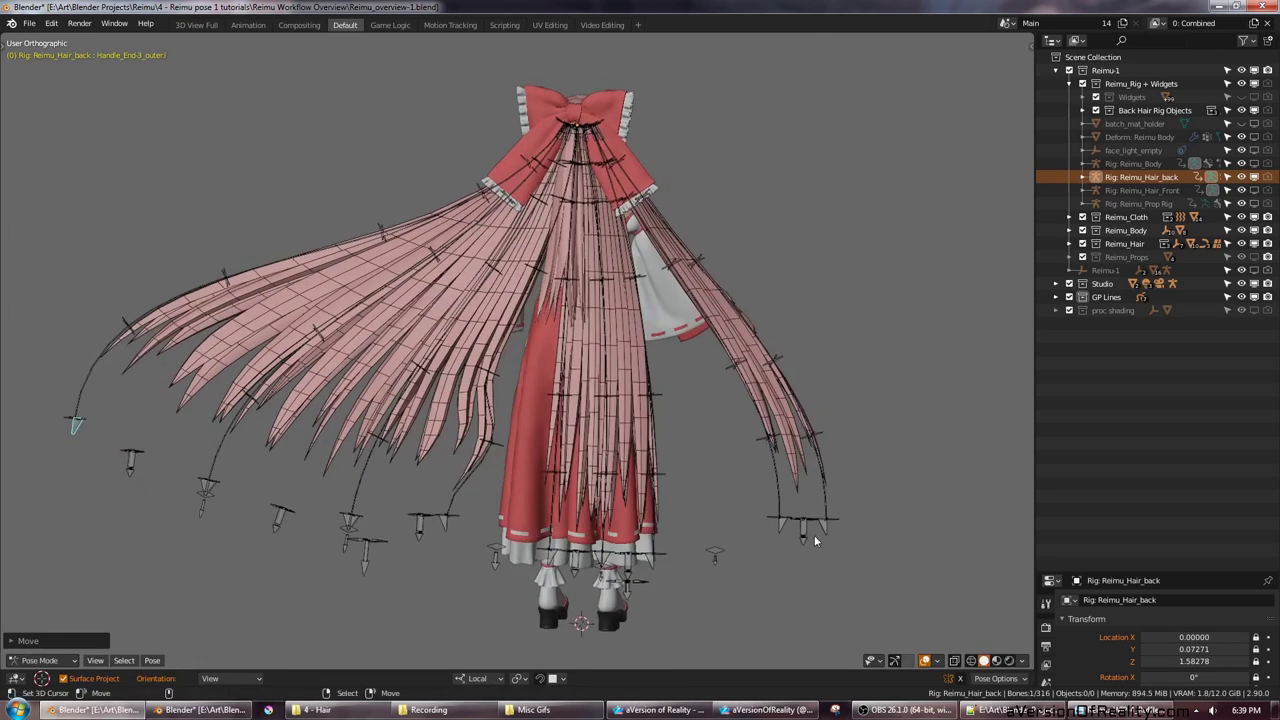
Step: Rotate, move outward and scale the Tip_controller3.r bone to swing the opposite outer hair bundle away from the body
{"action": "right_click", "coordinate": [808, 532]}
{"action": "key", "text": "r"}
{"action": "left_click", "coordinate": [800, 376]}
{"action": "key", "text": "g"}
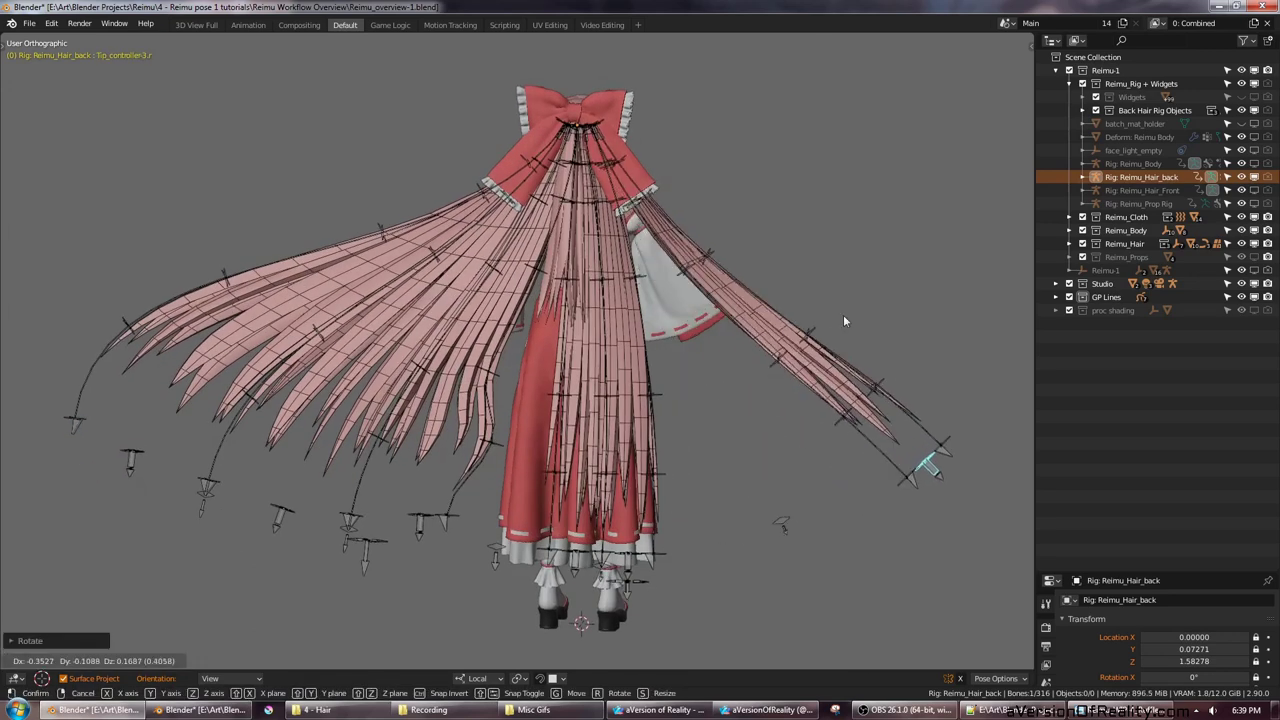
{"action": "left_click", "coordinate": [850, 306]}
{"action": "key", "text": "s"}
{"action": "left_click", "coordinate": [913, 240]}
Step: Examine the posed hair from the front, through the scene camera at frames 1 and 2, and from behind
{"action": "key", "text": "KP_1"}
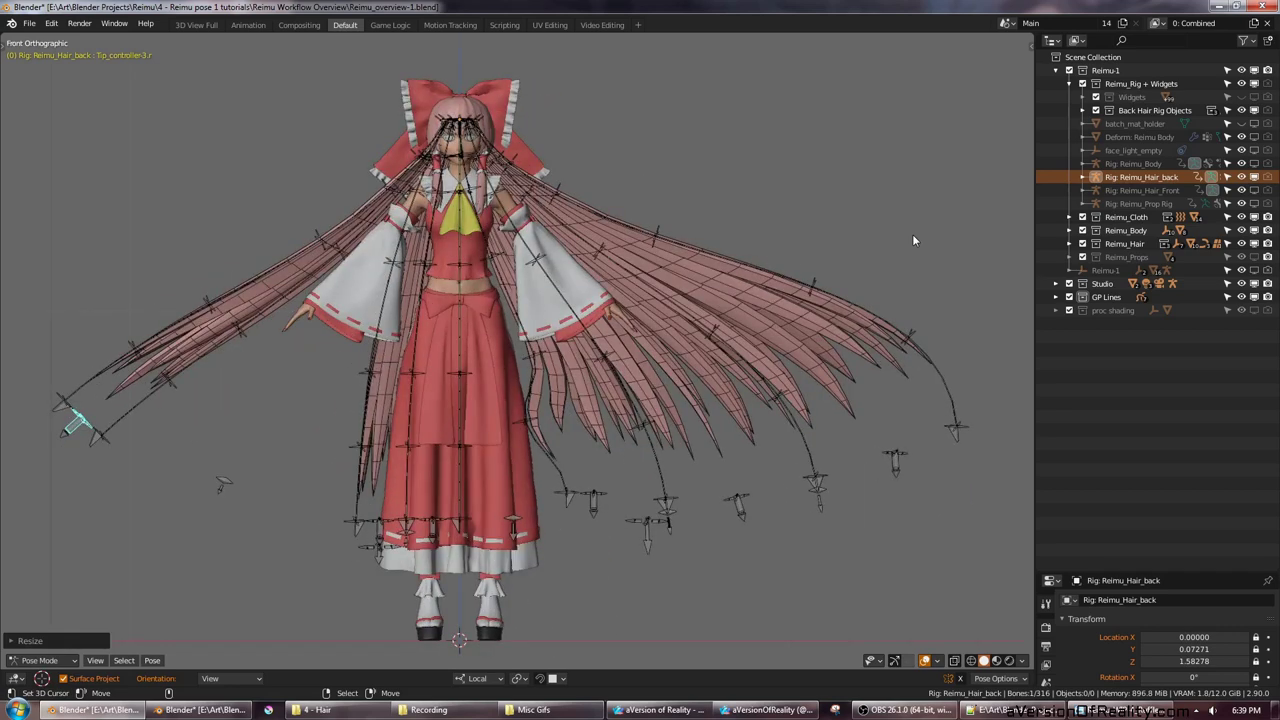
{"action": "key", "text": "KP_0"}
{"action": "key", "text": "KP_0"}
{"action": "key", "text": "Right"}
{"action": "key", "text": "Right"}
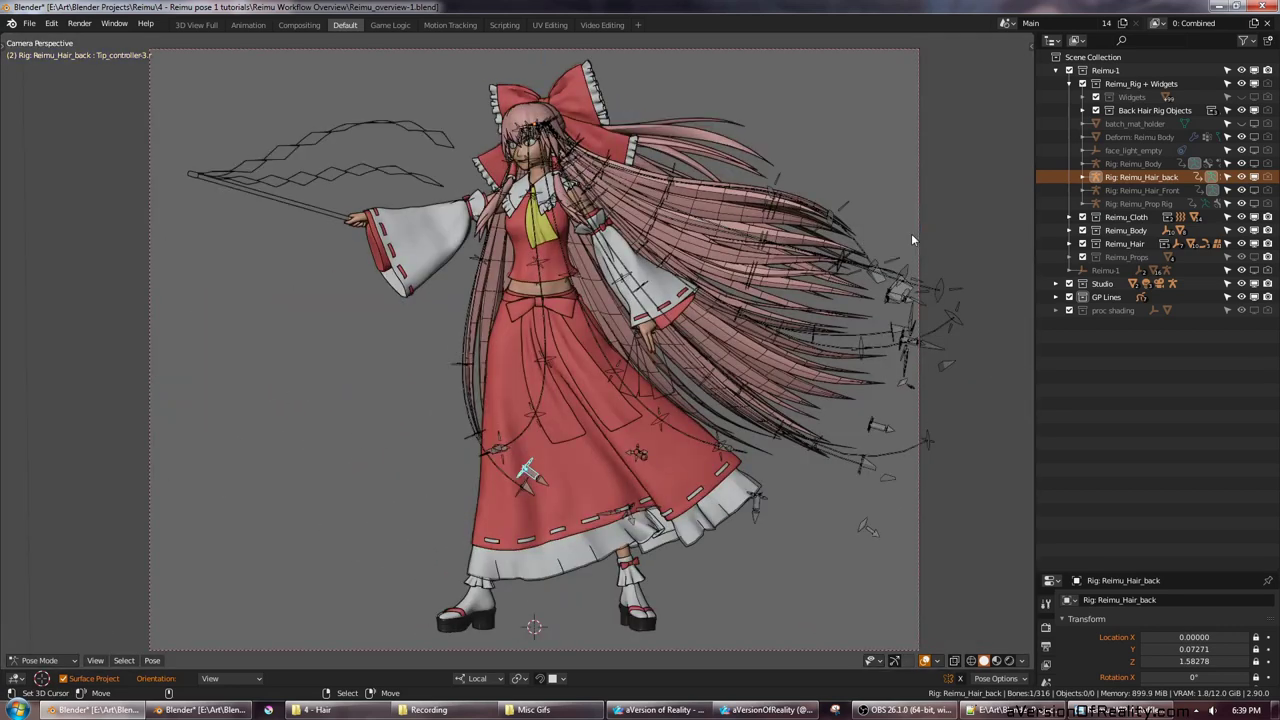
{"action": "key", "text": "Left"}
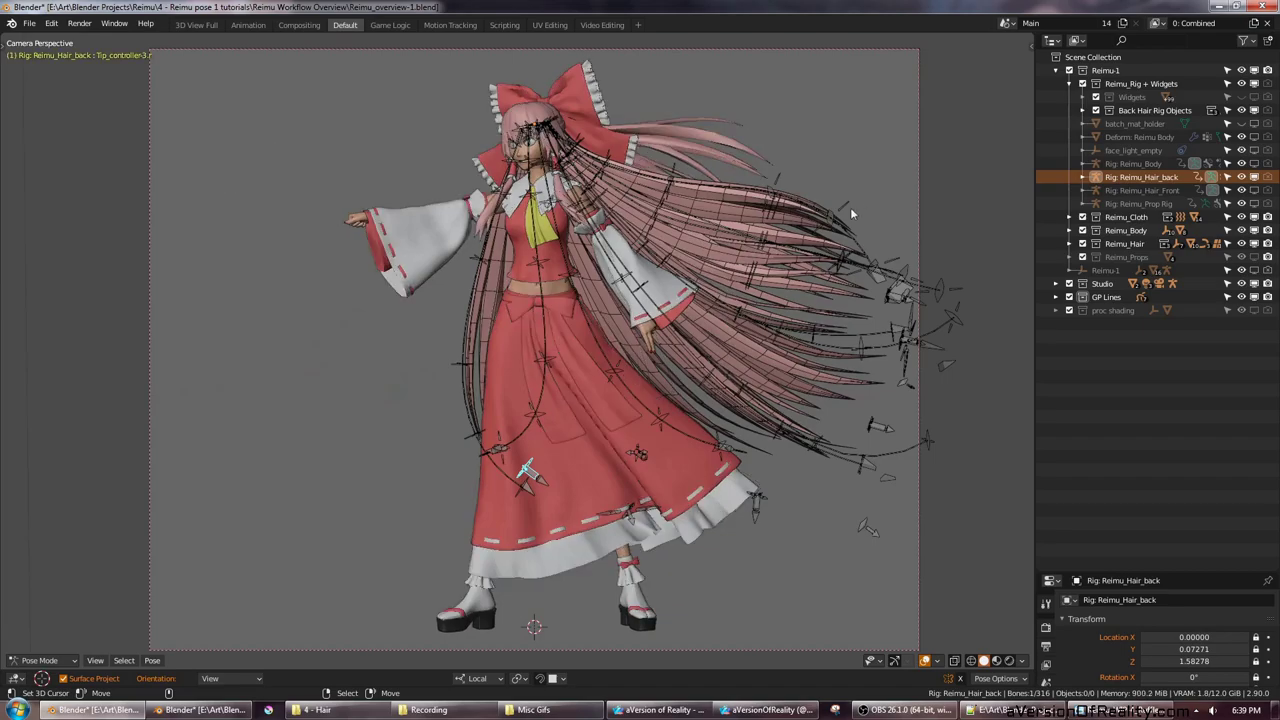
{"action": "middle_click_drag", "start_coordinate": [850, 207], "coordinate": [553, 323]}
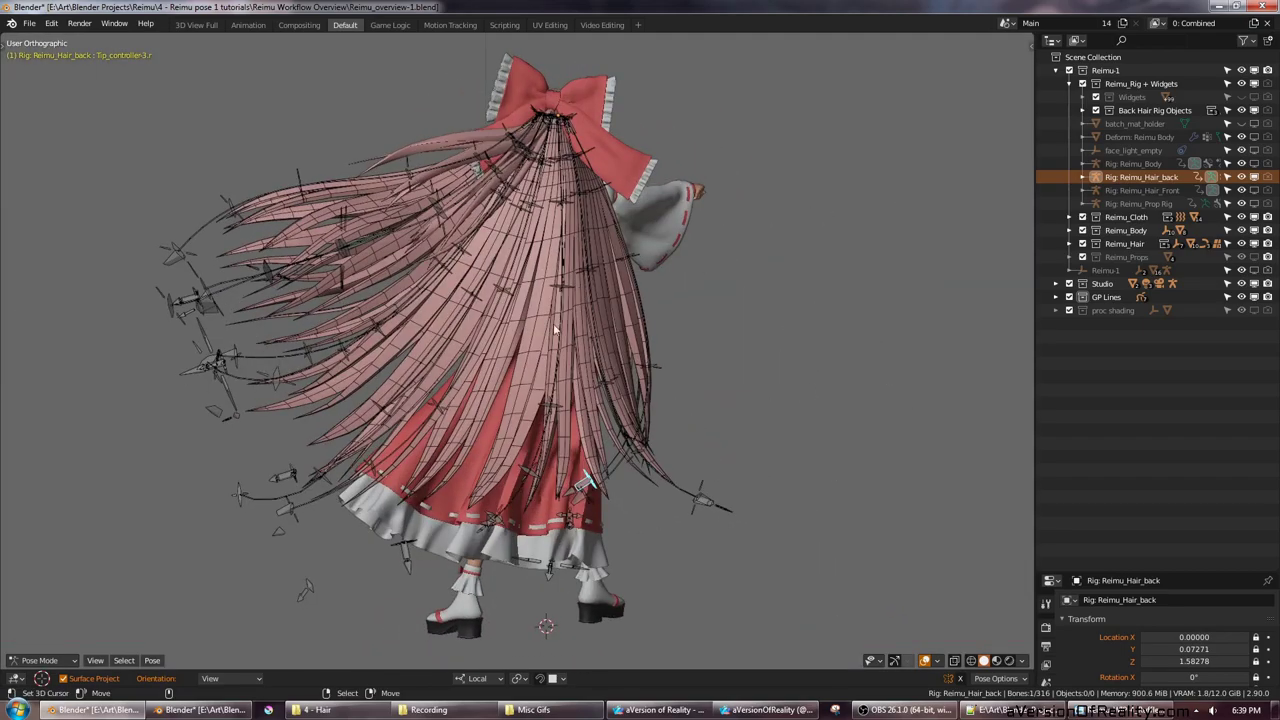
Step: Undo the selection of the Hair: Back Strands mesh and save the file
{"action": "right_click", "coordinate": [535, 362]}
{"action": "middle_click_drag", "start_coordinate": [674, 271], "coordinate": [841, 221]}
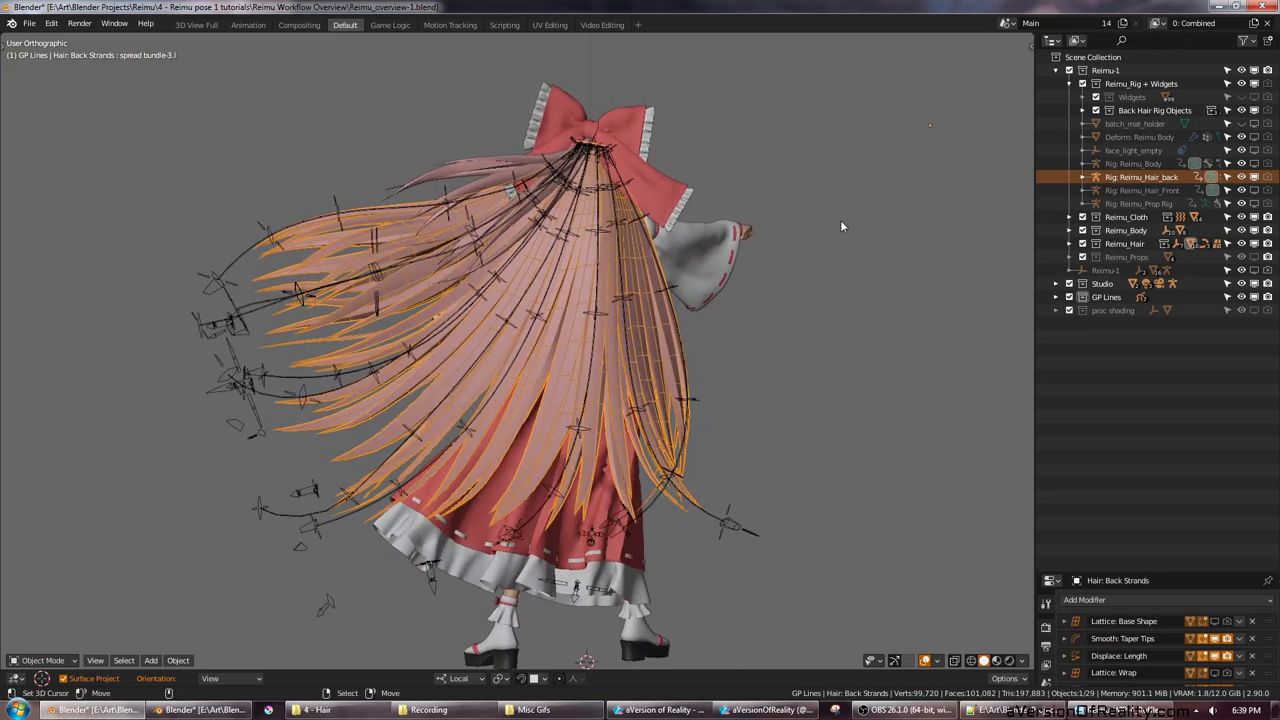
{"action": "key", "text": "ctrl+z"}
{"action": "key", "text": "ctrl+s"}
{"action": "key", "text": "KP_1"}
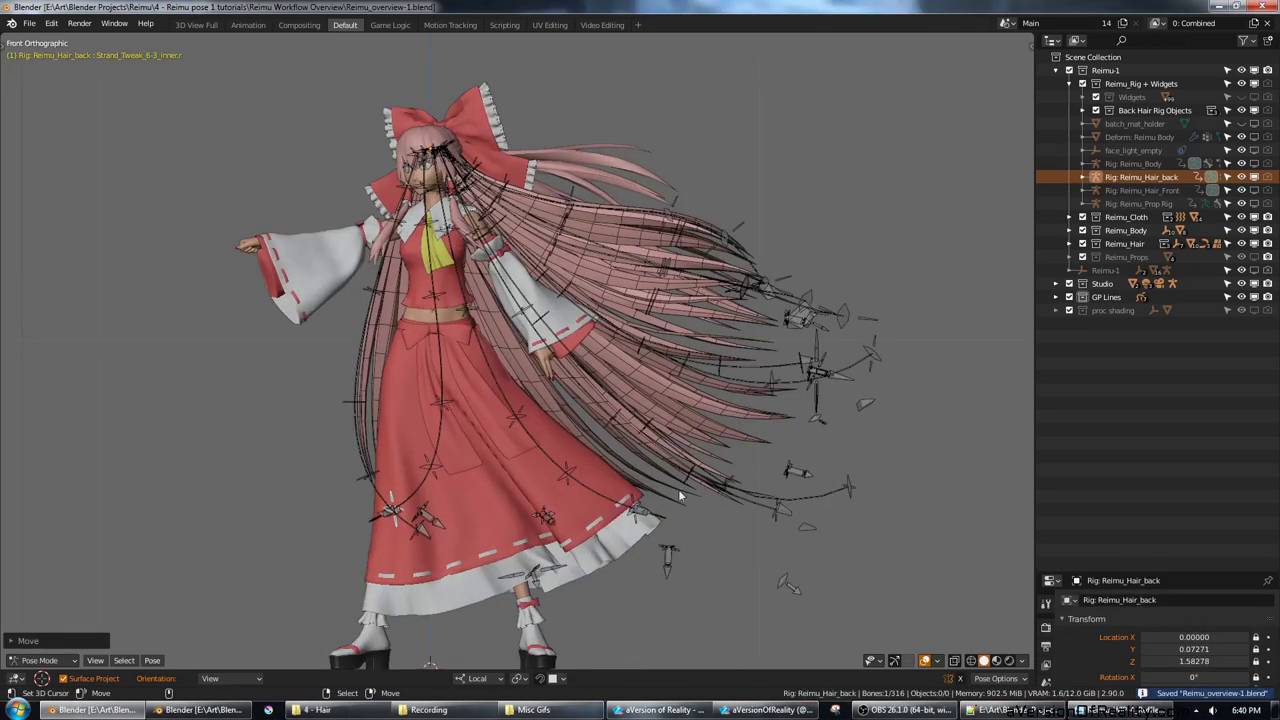
Step: Return to frame 0, hide the Reimu_Rig + Widgets collection in the viewport, and select Hair: Back Strands with its full modifier stack in view
{"action": "key", "text": "Left"}
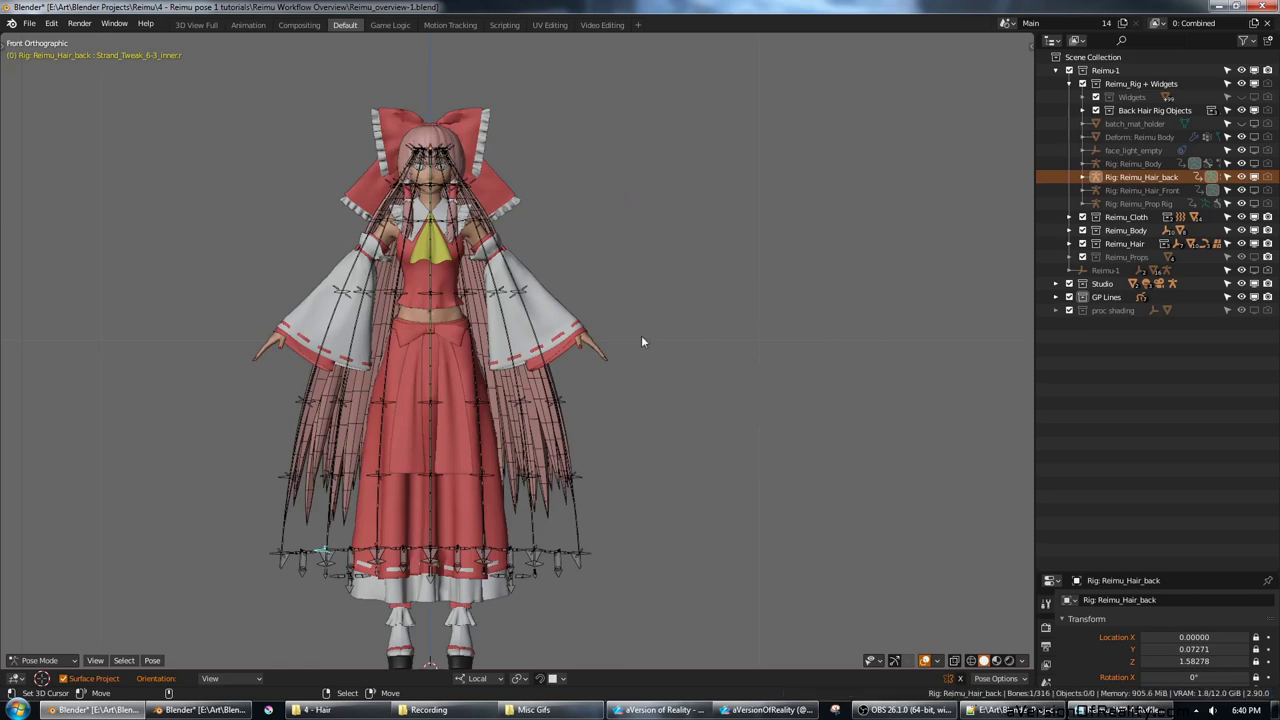
{"action": "middle_click_drag", "start_coordinate": [675, 310], "coordinate": [730, 293], "text": "shift"}
{"action": "scroll", "coordinate": [730, 293], "scroll_direction": "down", "scroll_amount": 1}
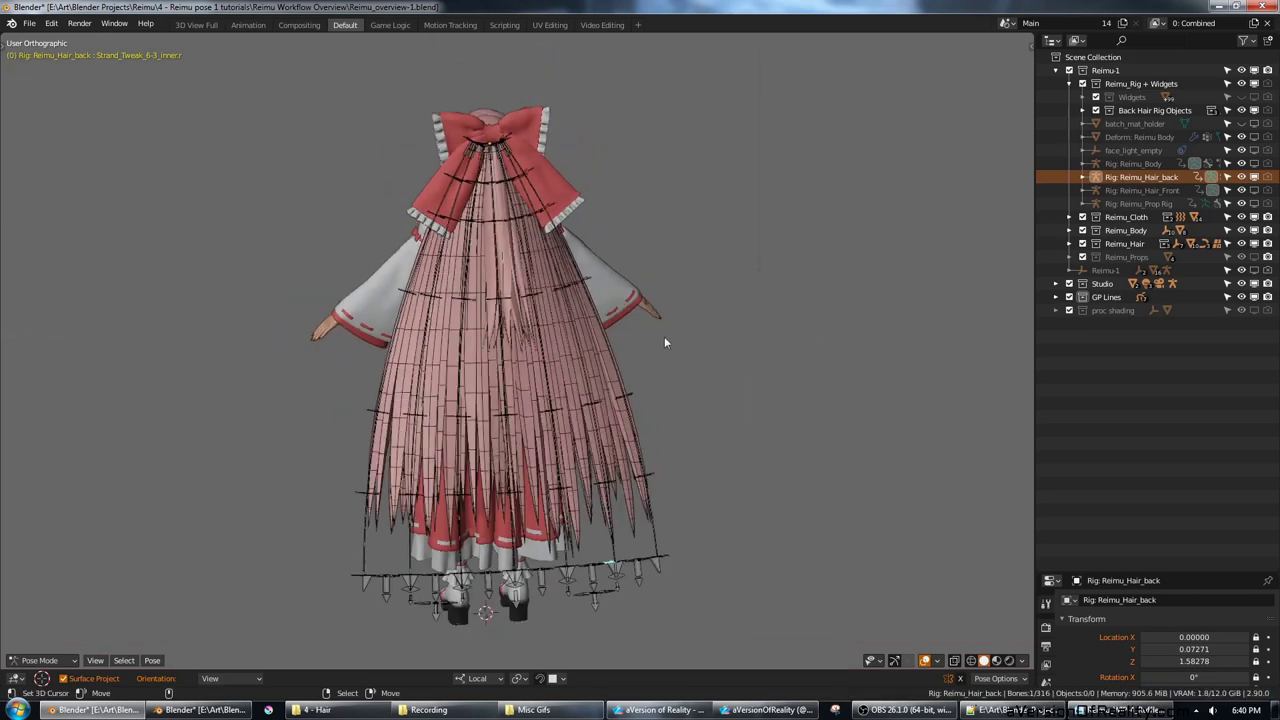
{"action": "left_click", "coordinate": [1255, 84]}
{"action": "left_click", "coordinate": [552, 391]}
{"action": "middle_click_drag", "start_coordinate": [552, 391], "coordinate": [760, 312]}
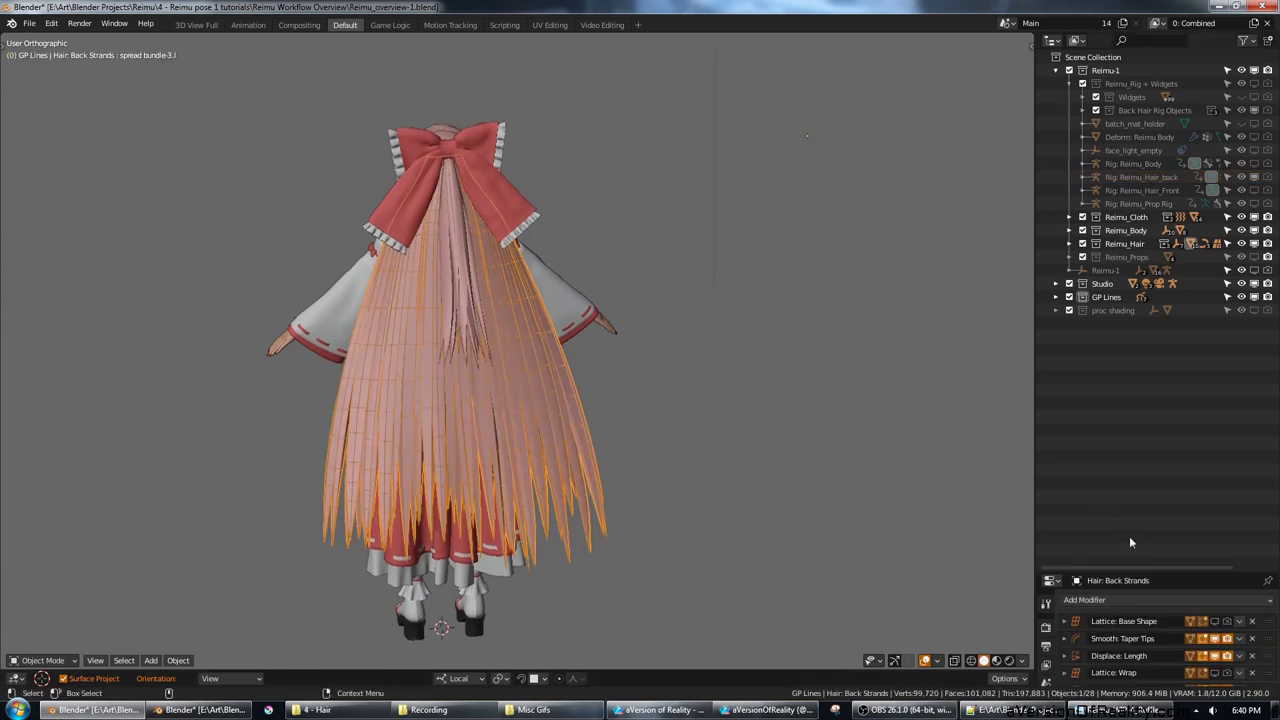
{"action": "left_click_drag", "start_coordinate": [1153, 574], "coordinate": [1163, 192]}
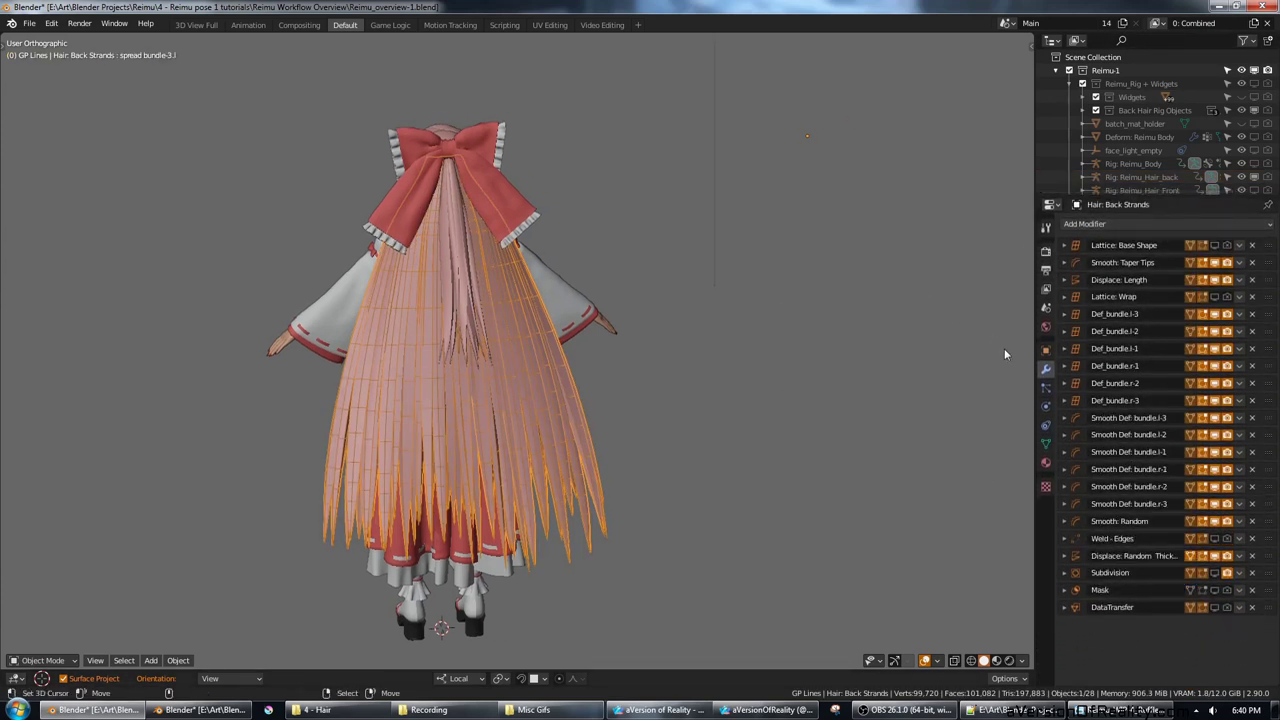
Step: Disable the viewport display of the Back Strands modifiers from the random thickness Displace up through Smooth: Taper Tips
{"action": "left_click", "coordinate": [1215, 557]}
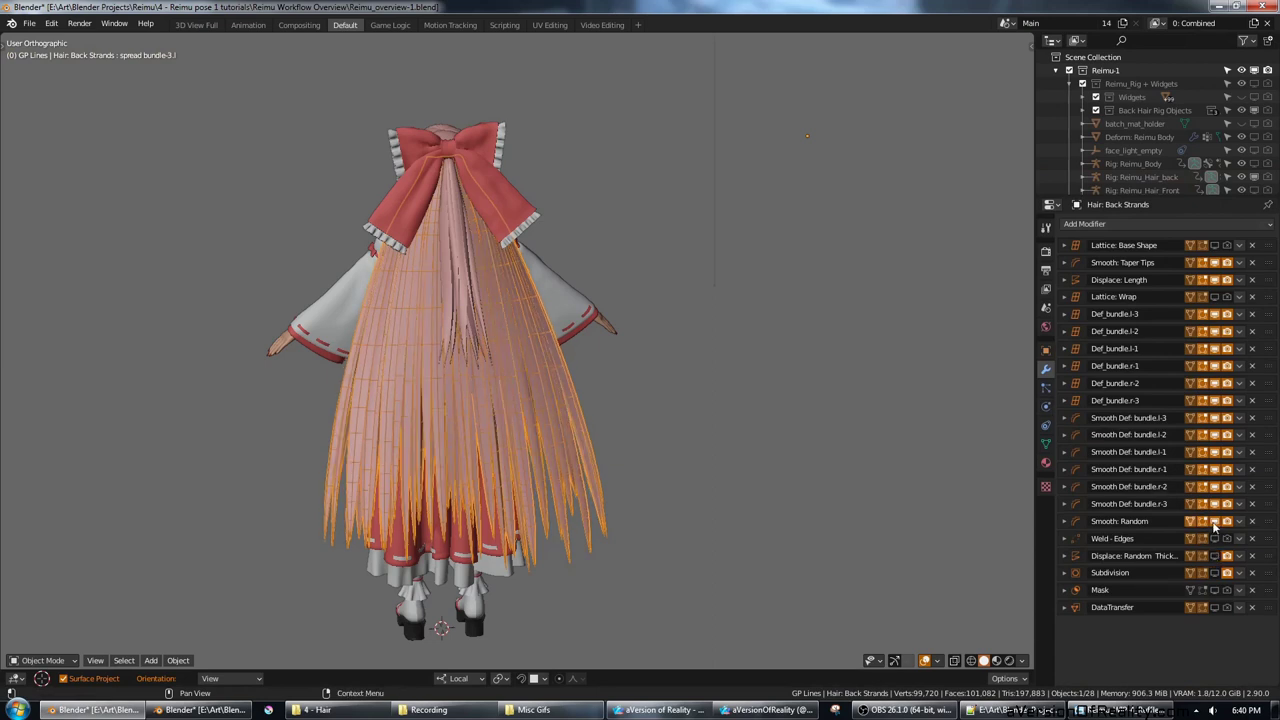
{"action": "left_click", "coordinate": [1215, 521]}
{"action": "left_click_drag", "start_coordinate": [1215, 511], "coordinate": [1215, 264]}
{"action": "scroll", "coordinate": [938, 287], "scroll_direction": "up", "scroll_amount": 2}
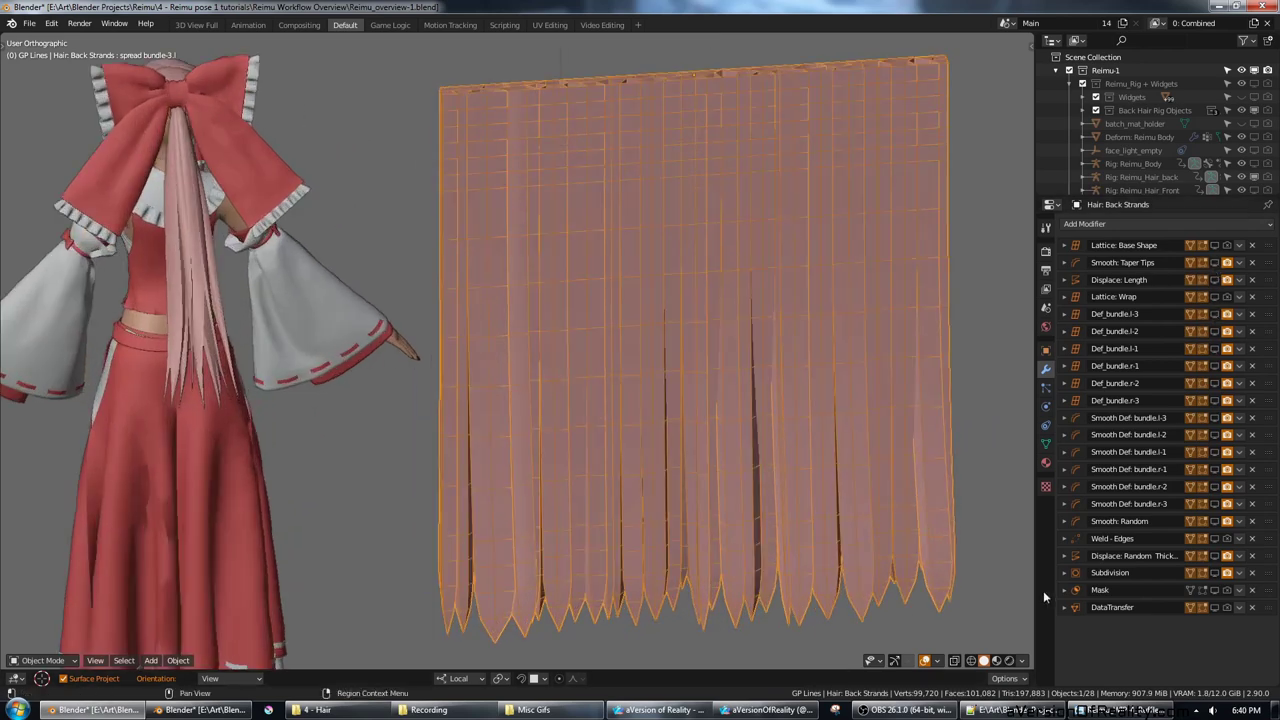
Step: Turn off the Taper tip shape key and all spread bundle shape keys of the Back Strands mesh
{"action": "left_click", "coordinate": [1046, 445]}
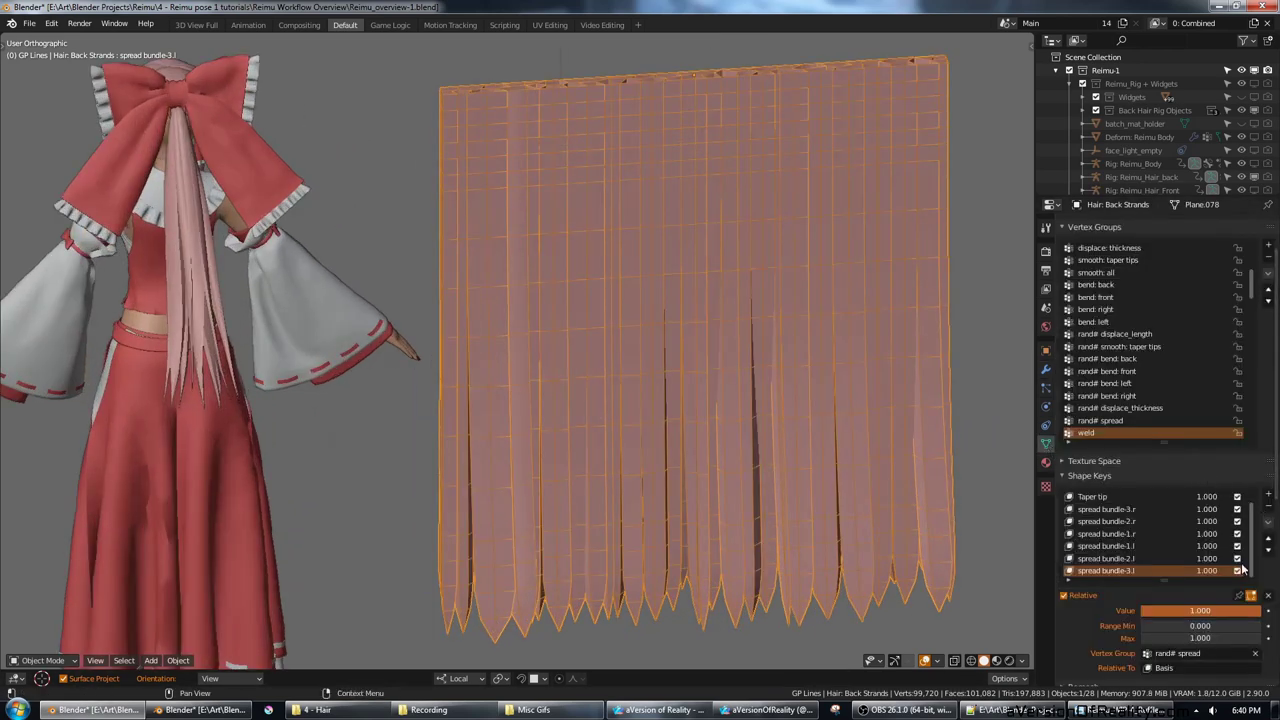
{"action": "left_click_drag", "start_coordinate": [1240, 573], "coordinate": [1238, 497]}
{"action": "scroll", "coordinate": [713, 310], "scroll_direction": "down", "scroll_amount": 3}
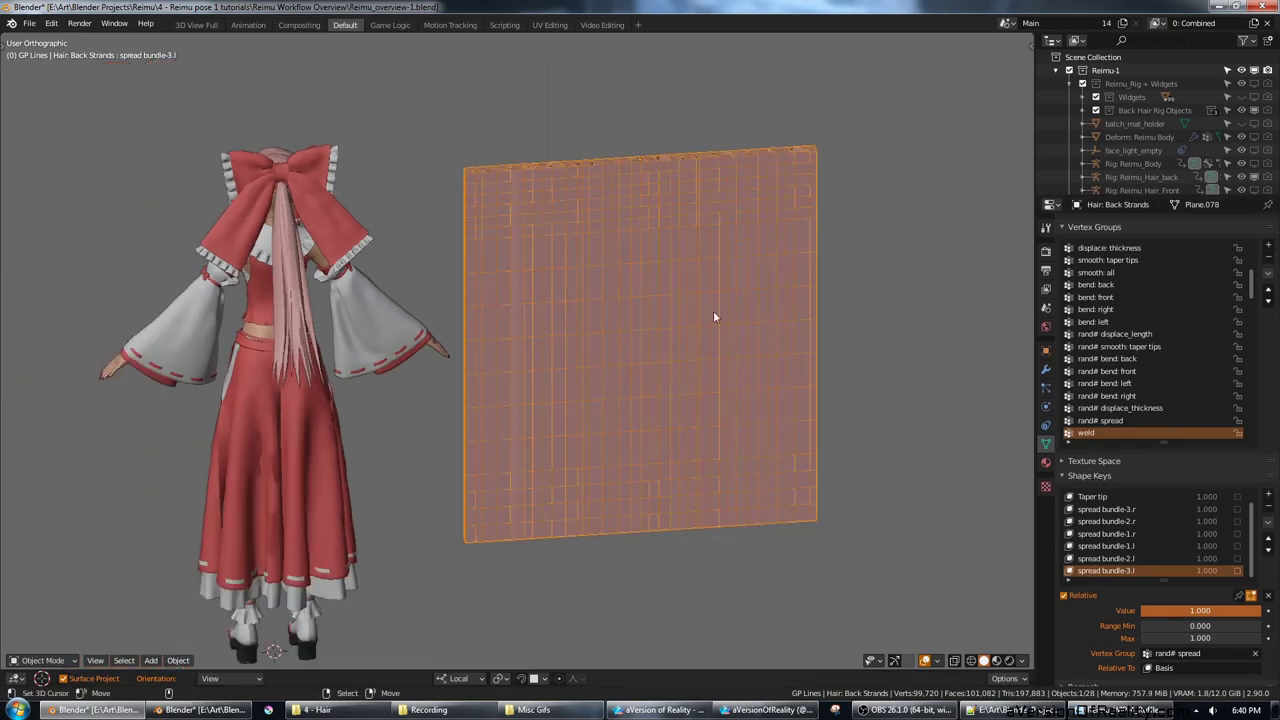
Step: Enter Edit Mode on the flat Back Strands mesh in front view and select only the linked strand at its outer edge
{"action": "middle_click_drag", "start_coordinate": [713, 310], "coordinate": [849, 312]}
{"action": "key", "text": "KP_1"}
{"action": "scroll", "coordinate": [576, 306], "scroll_direction": "up", "scroll_amount": 1}
{"action": "key", "text": "Tab"}
{"action": "scroll", "coordinate": [574, 306], "scroll_direction": "down", "scroll_amount": 1}
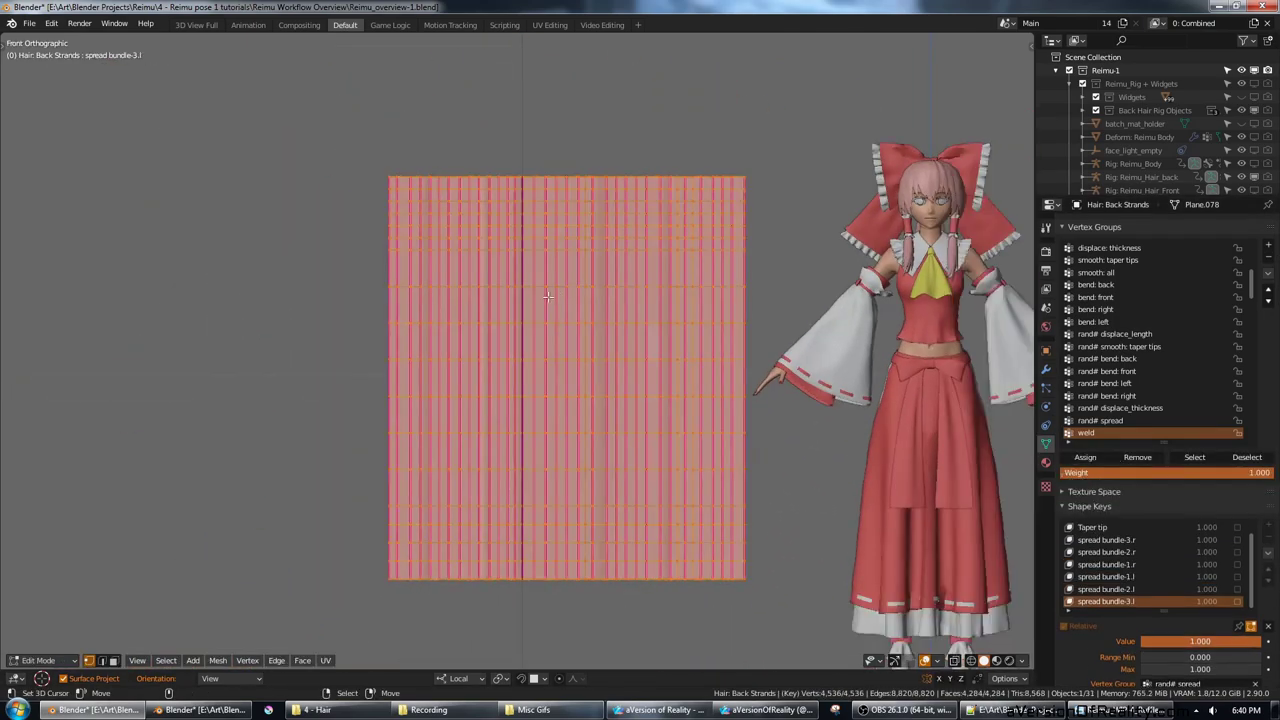
{"action": "middle_click_drag", "start_coordinate": [546, 296], "coordinate": [630, 268], "text": "shift"}
{"action": "key", "text": "alt+a"}
{"action": "key", "text": "l"}
{"action": "scroll", "coordinate": [476, 215], "scroll_direction": "up", "scroll_amount": 1}
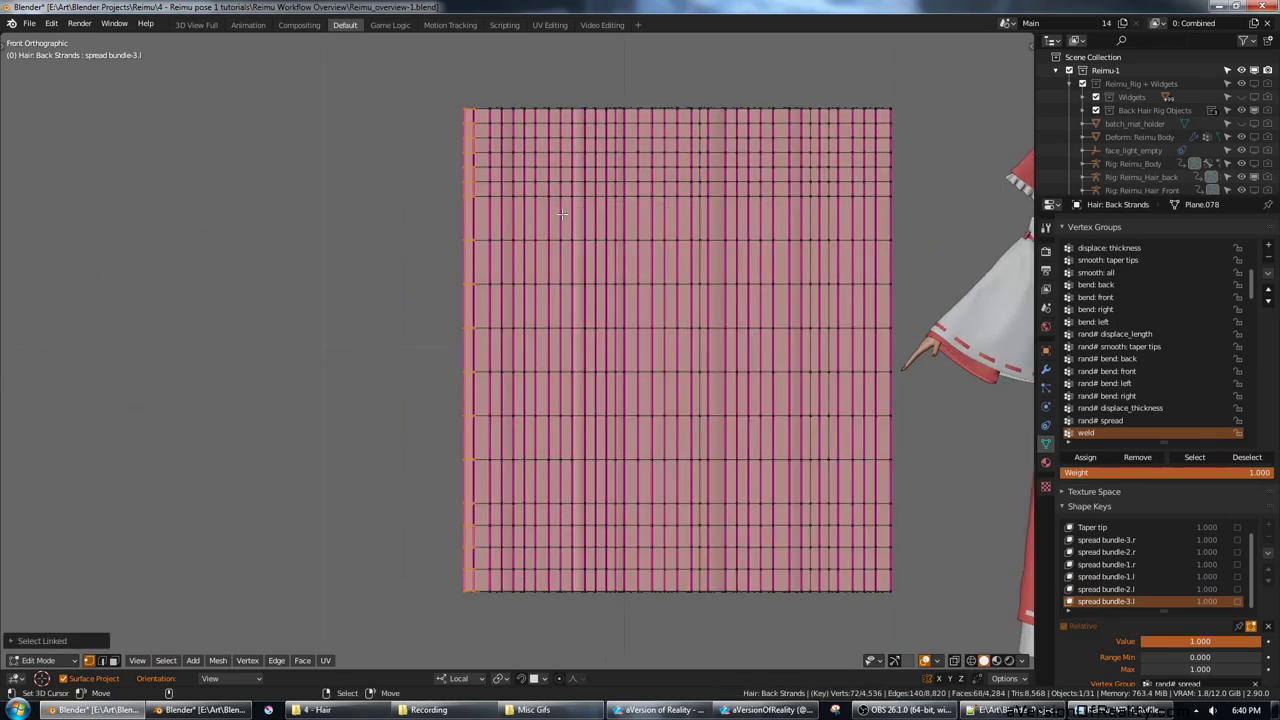
Step: Make the Basis shape key active and try moving the selected edge strand away from the sheet
{"action": "key", "text": "g"}
{"action": "right_click", "coordinate": [421, 190]}
{"action": "scroll", "coordinate": [1117, 560], "scroll_direction": "up", "scroll_amount": 2}
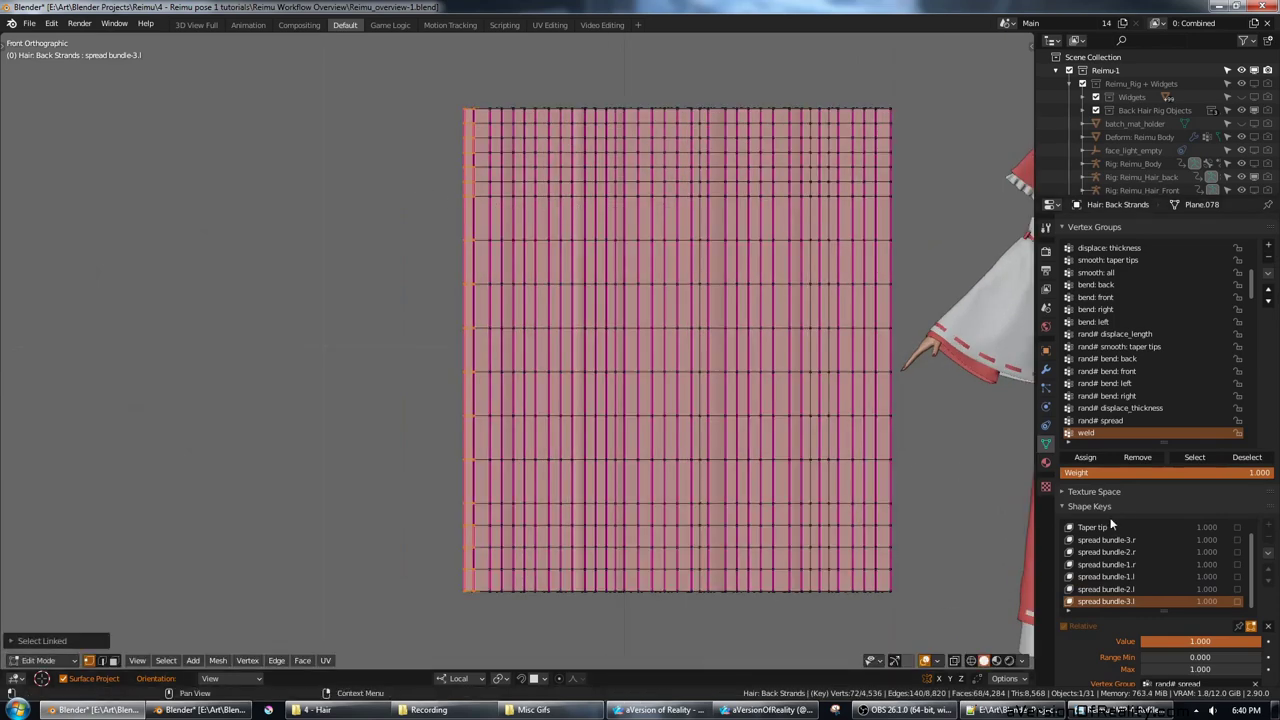
{"action": "left_click", "coordinate": [1117, 525]}
{"action": "key", "text": "g"}
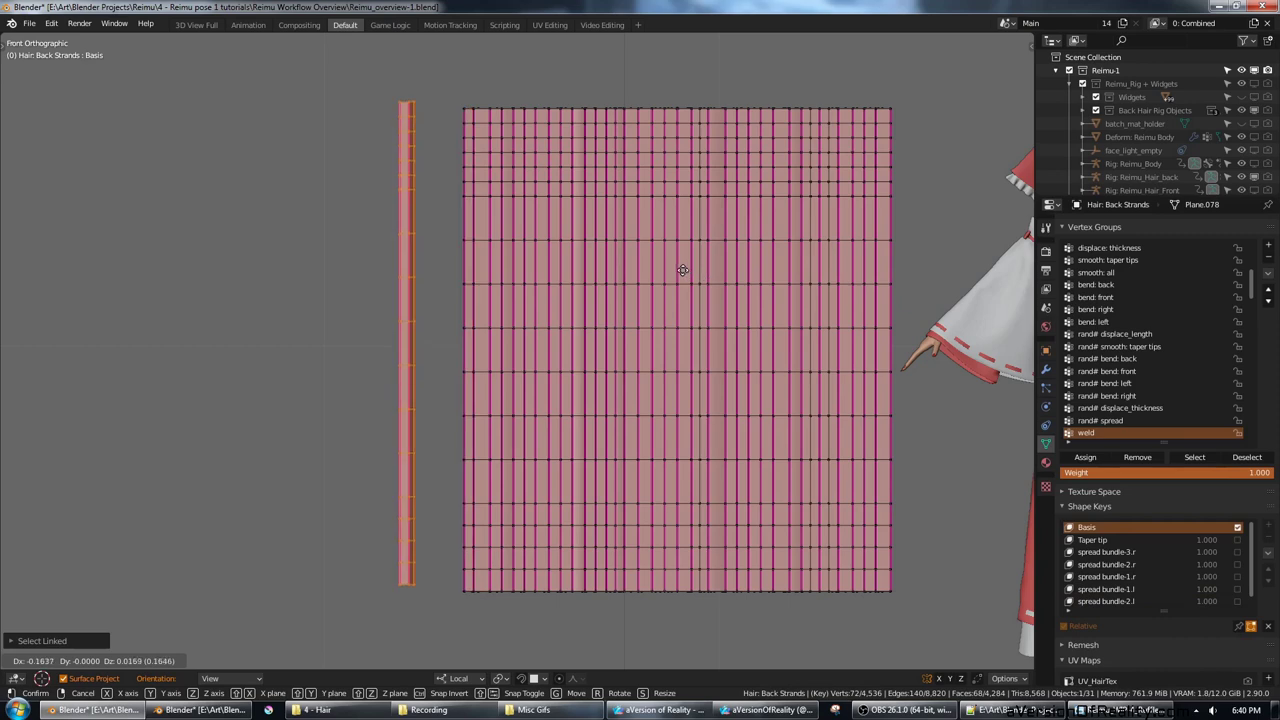
{"action": "right_click", "coordinate": [682, 270]}
Step: Deselect the mesh and examine the irregular strand cross-sections of the hair sheet from the top view
{"action": "middle_click_drag", "start_coordinate": [682, 270], "coordinate": [563, 332]}
{"action": "scroll", "coordinate": [560, 282], "scroll_direction": "up", "scroll_amount": 2}
{"action": "key", "text": "KP_7"}
{"action": "key", "text": "alt+a"}
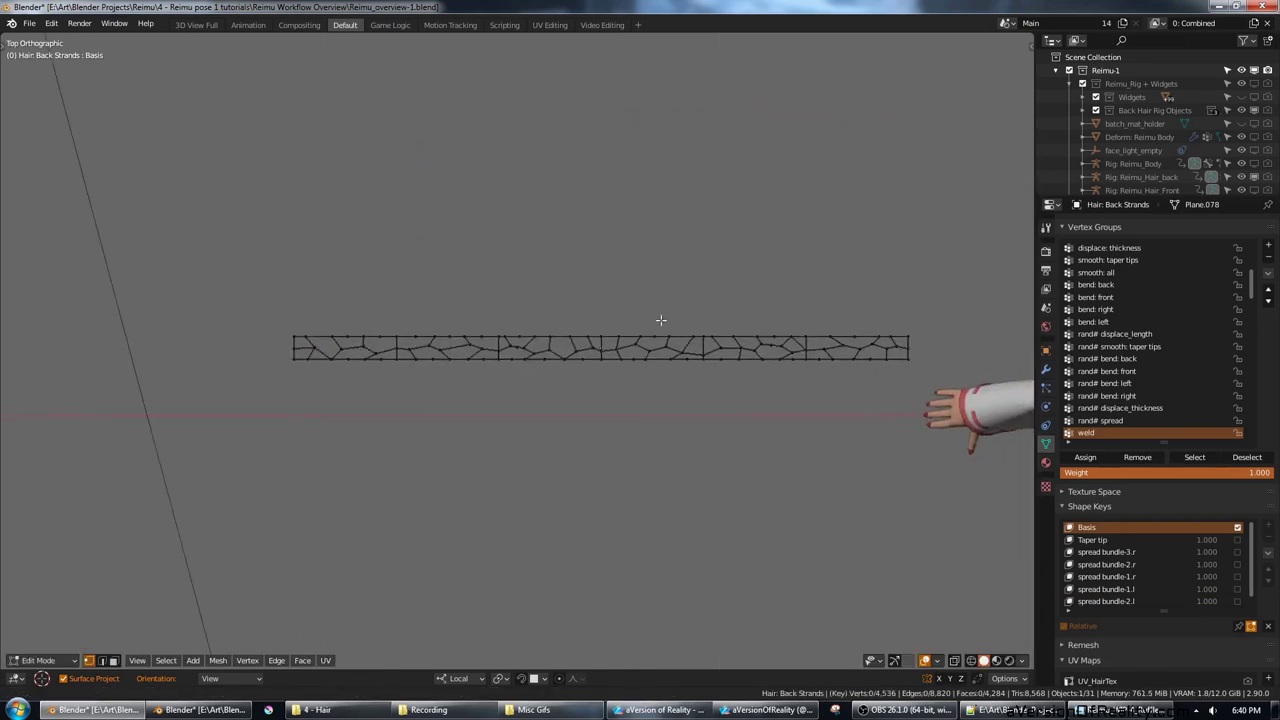
{"action": "middle_click_drag", "start_coordinate": [660, 320], "coordinate": [626, 336], "text": "shift"}
{"action": "scroll", "coordinate": [626, 336], "scroll_direction": "up", "scroll_amount": 1}
{"action": "scroll", "coordinate": [141, 404], "scroll_direction": "up", "scroll_amount": 2}
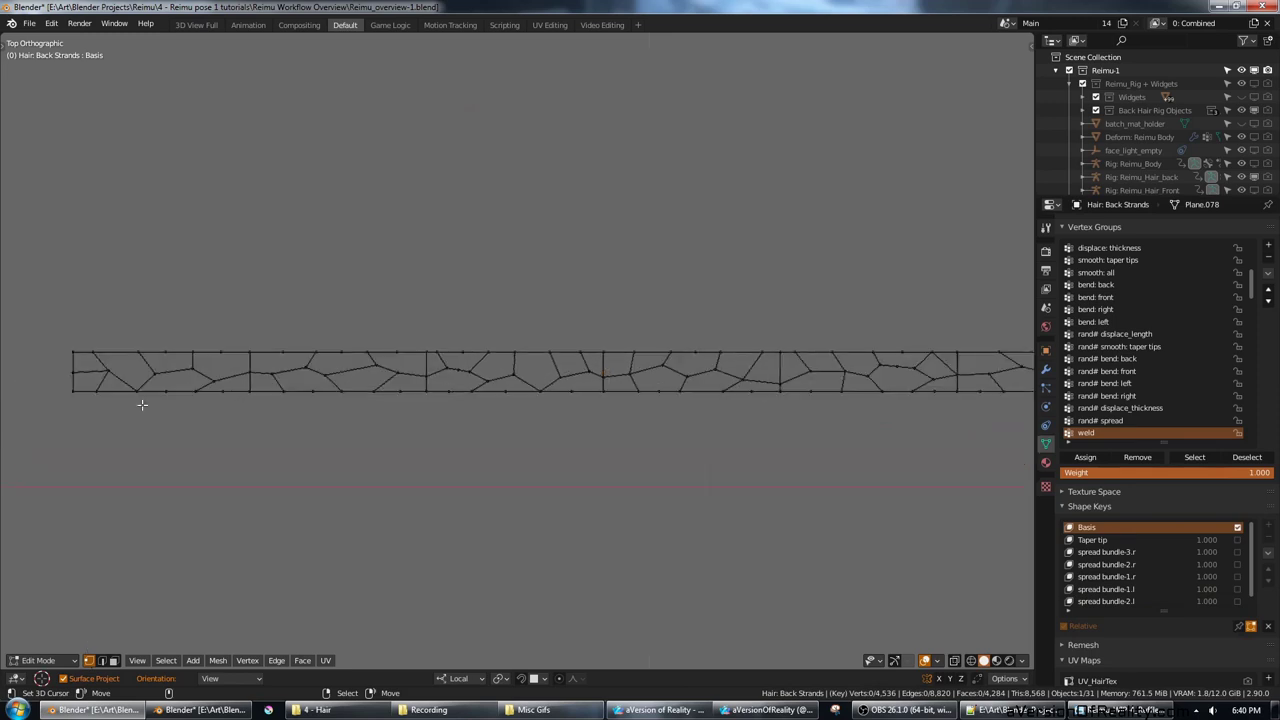
{"action": "middle_click_drag", "start_coordinate": [616, 347], "coordinate": [569, 338], "text": "shift"}
{"action": "scroll", "coordinate": [565, 336], "scroll_direction": "down", "scroll_amount": 1}
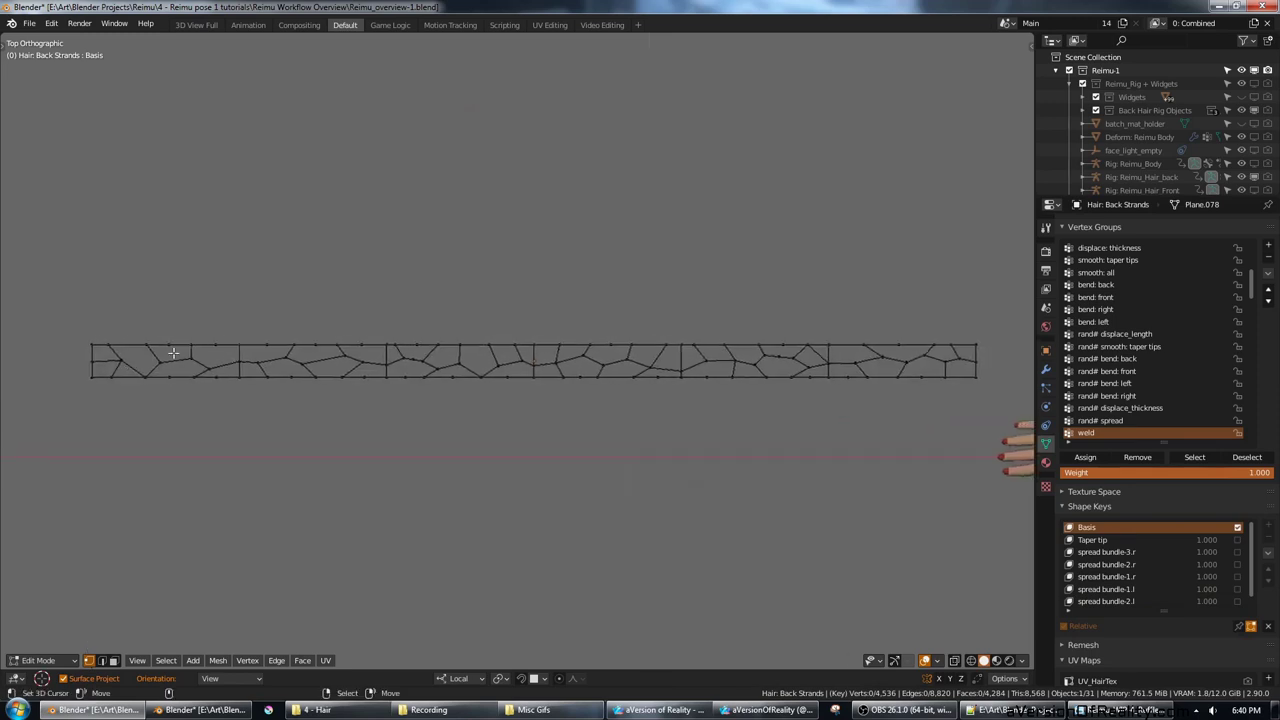
{"action": "scroll", "coordinate": [952, 356], "scroll_direction": "down", "scroll_amount": 1}
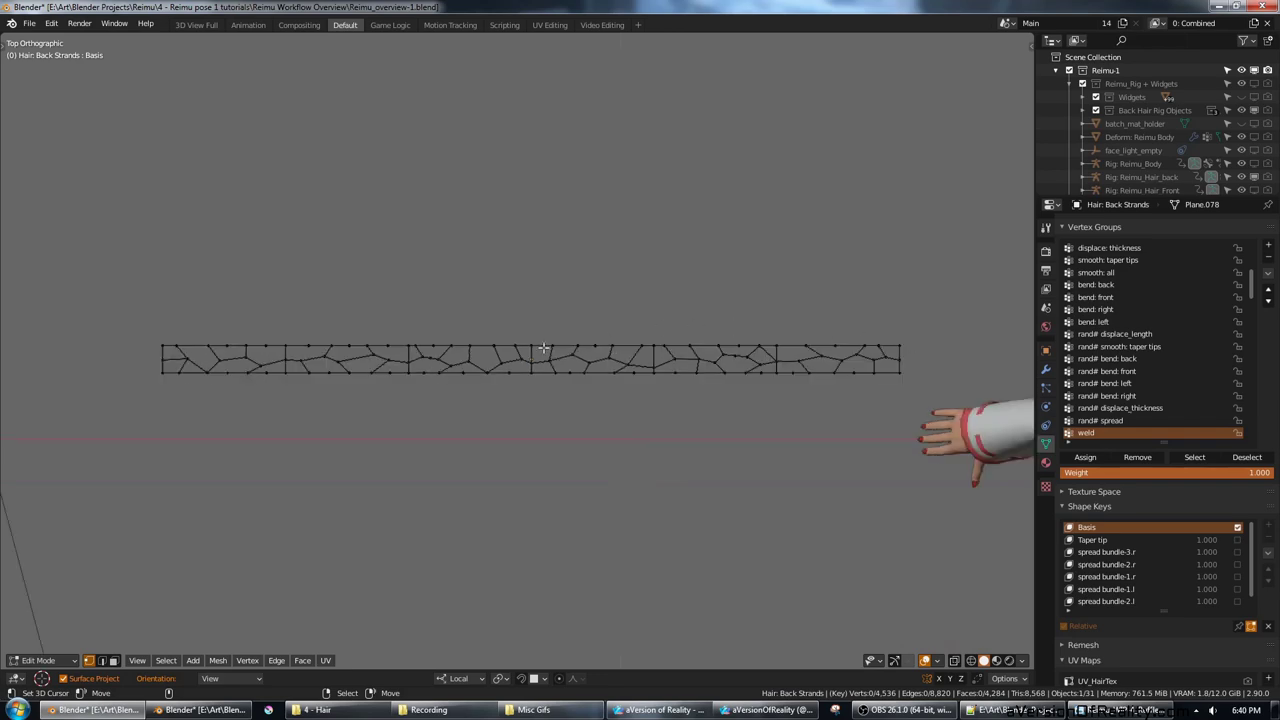
{"action": "middle_click_drag", "start_coordinate": [543, 348], "coordinate": [357, 275]}
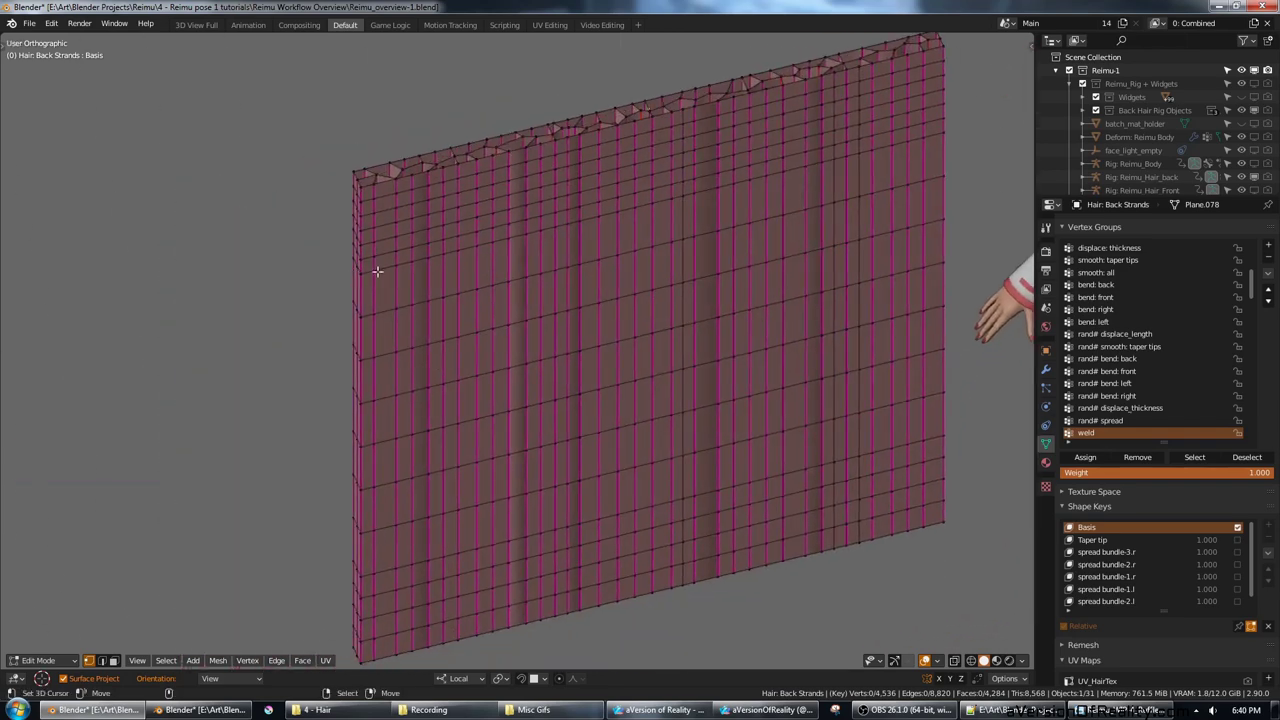
Step: Select a linked strand near the sheet's edge, try moving it along local Y, and clear the selection
{"action": "key", "text": "l"}
{"action": "middle_click_drag", "start_coordinate": [466, 260], "coordinate": [525, 207]}
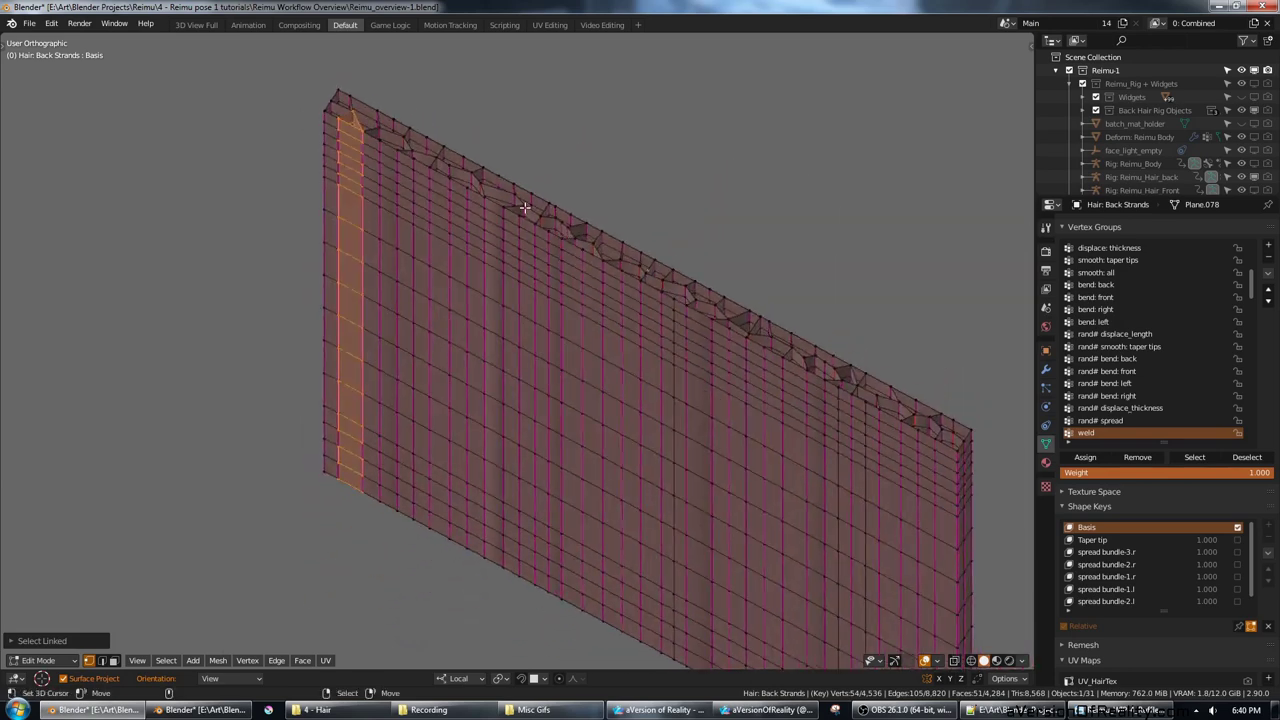
{"action": "key", "text": "g"}
{"action": "key", "text": "y"}
{"action": "right_click", "coordinate": [510, 217]}
{"action": "key", "text": "s"}
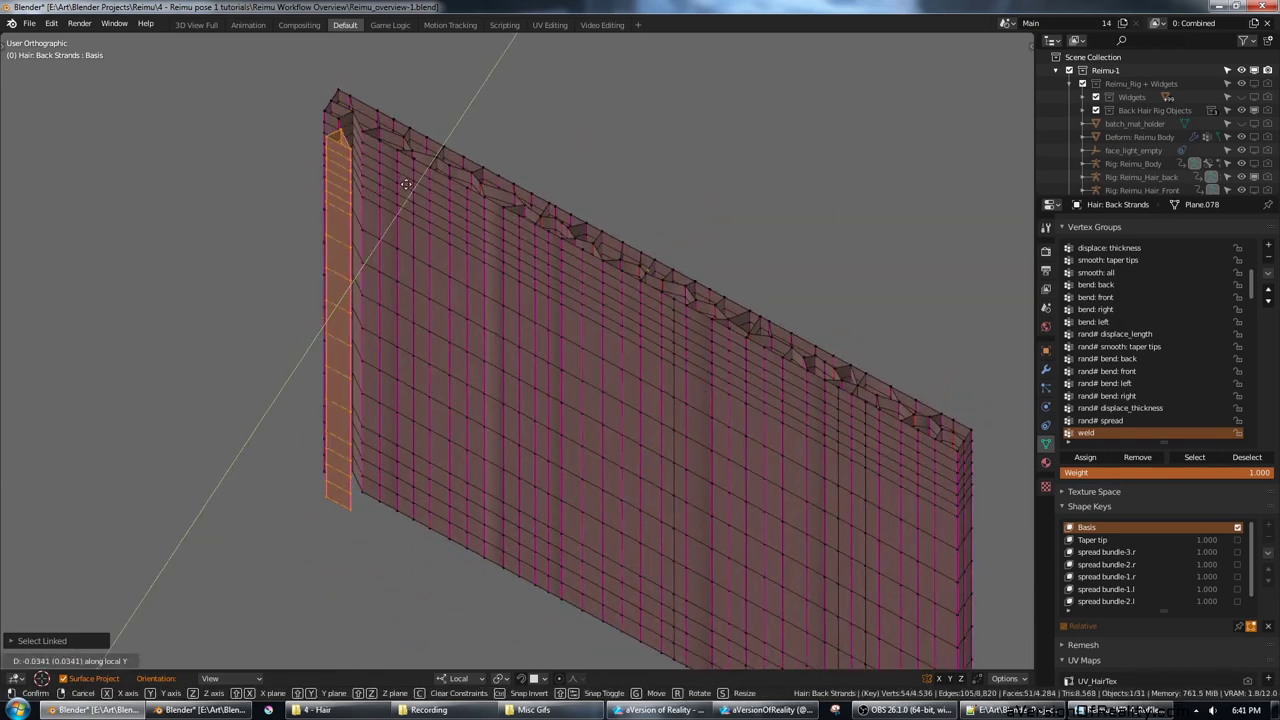
{"action": "key", "text": "Escape"}
{"action": "scroll", "coordinate": [411, 184], "scroll_direction": "down", "scroll_amount": 2}
{"action": "middle_click_drag", "start_coordinate": [411, 184], "coordinate": [470, 195]}
{"action": "key", "text": "alt+a"}
Step: Enable the Taper tip shape key in front view and zoom in on the pointed strand ends
{"action": "middle_click_drag", "start_coordinate": [545, 252], "coordinate": [666, 266]}
{"action": "key", "text": "KP_1"}
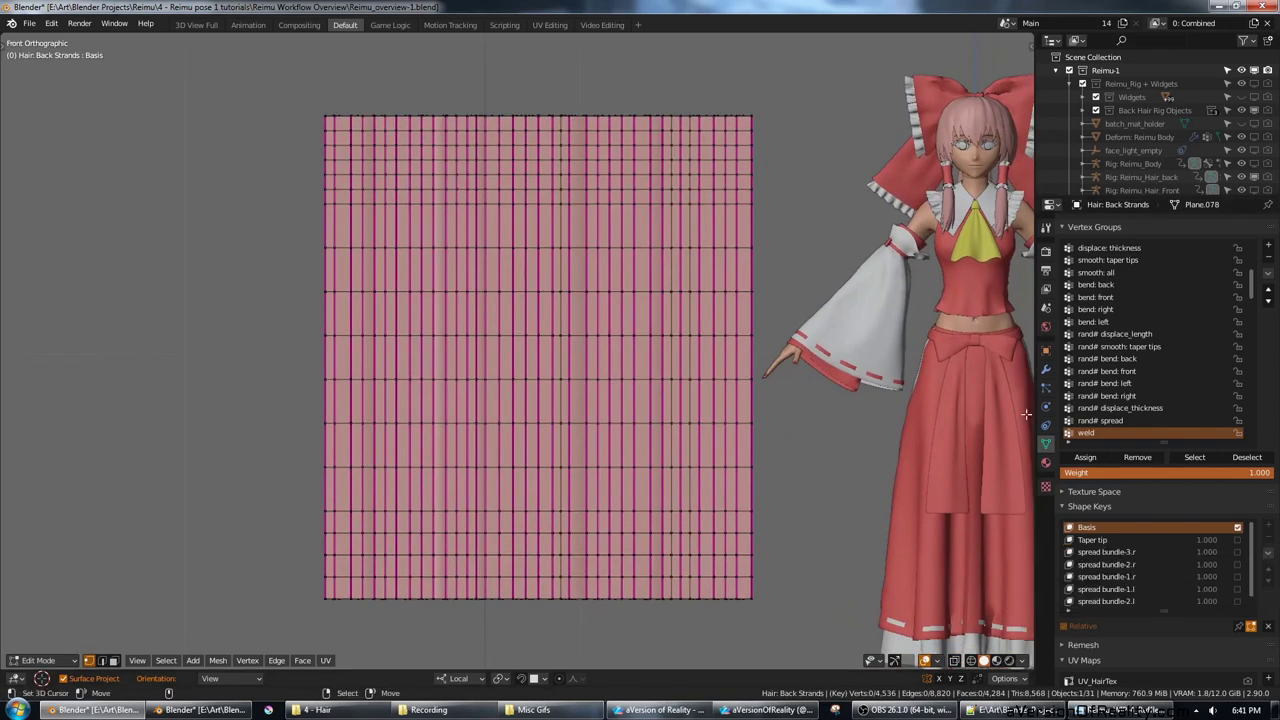
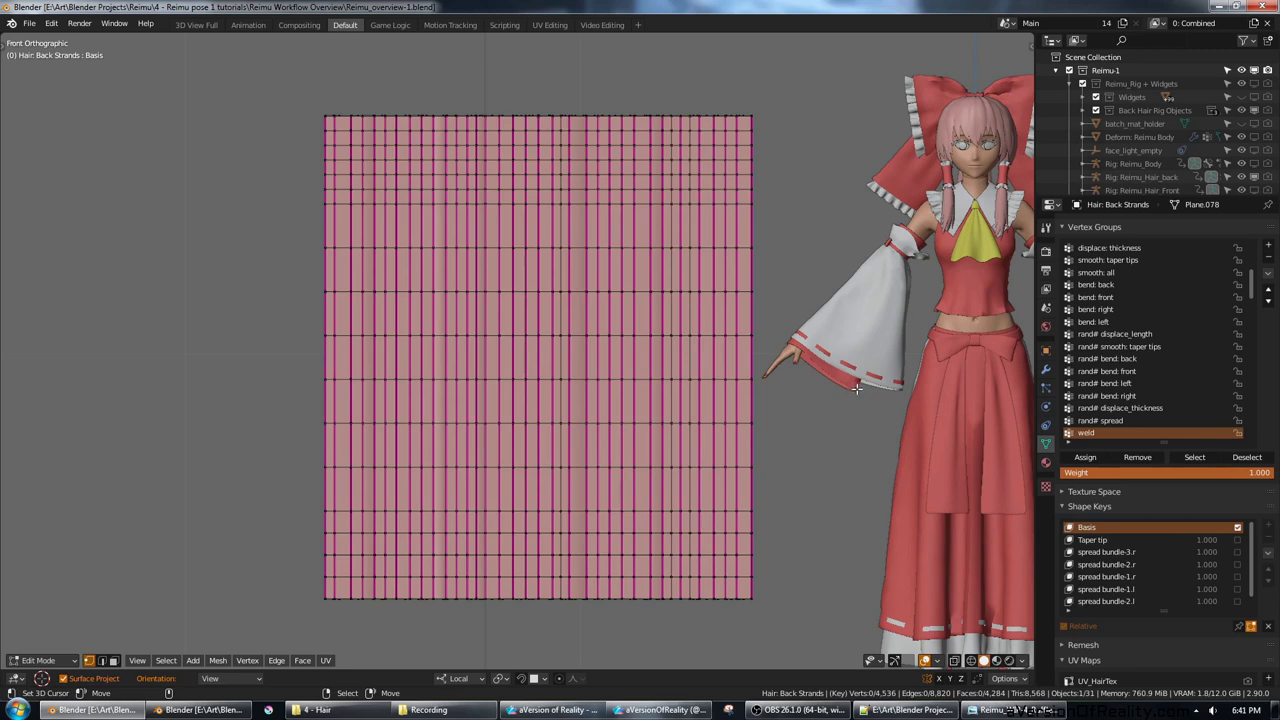
{"action": "left_click", "coordinate": [1238, 540]}
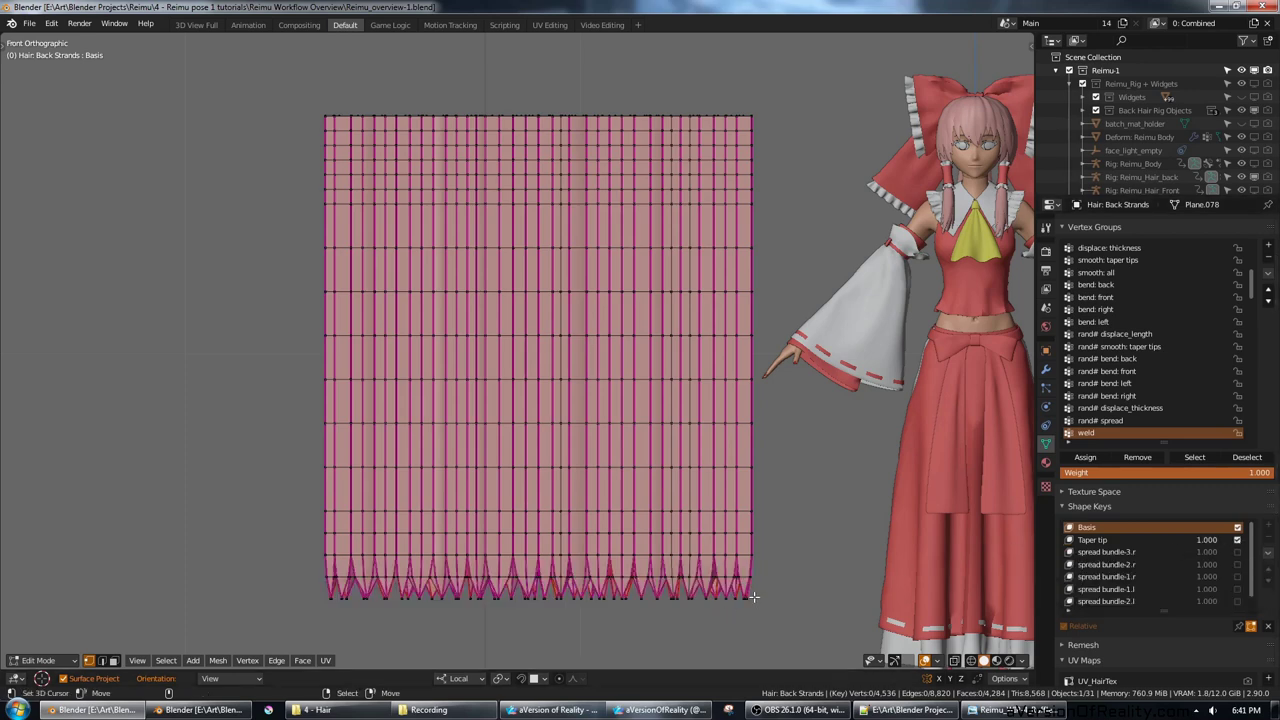
{"action": "scroll", "coordinate": [752, 596], "scroll_direction": "up", "scroll_amount": 4}
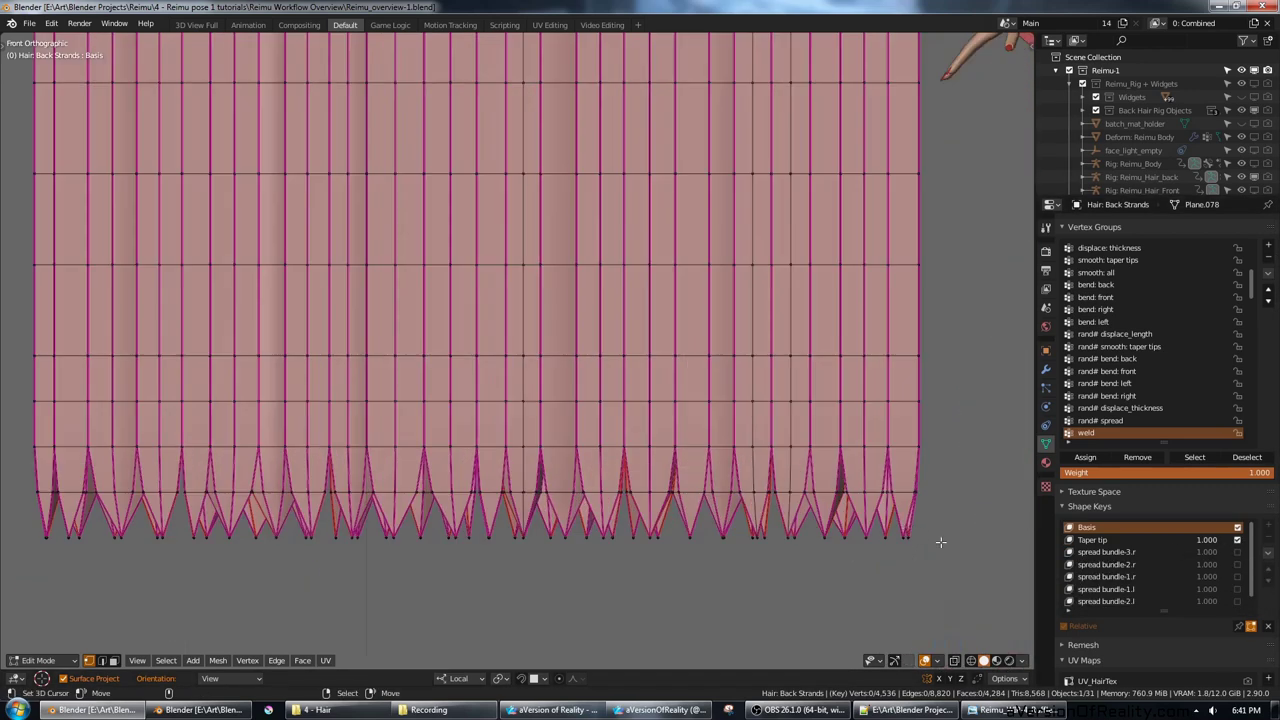
Step: Enable all six spread bundle shape keys on the back hair strands, from bundle-3.r through bundle-3.l
{"action": "scroll", "coordinate": [940, 541], "scroll_direction": "up", "scroll_amount": 3}
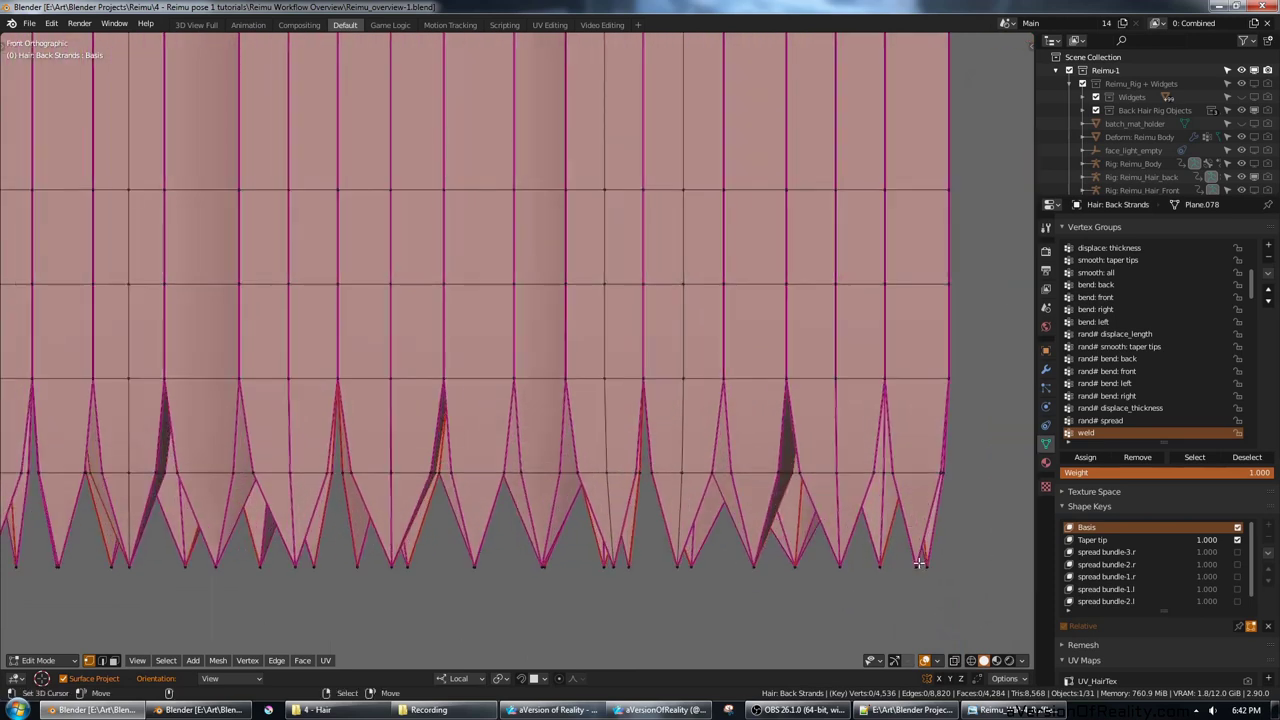
{"action": "scroll", "coordinate": [894, 478], "scroll_direction": "down", "scroll_amount": 3}
{"action": "scroll", "coordinate": [780, 440], "scroll_direction": "down", "scroll_amount": 3, "text": "ctrl"}
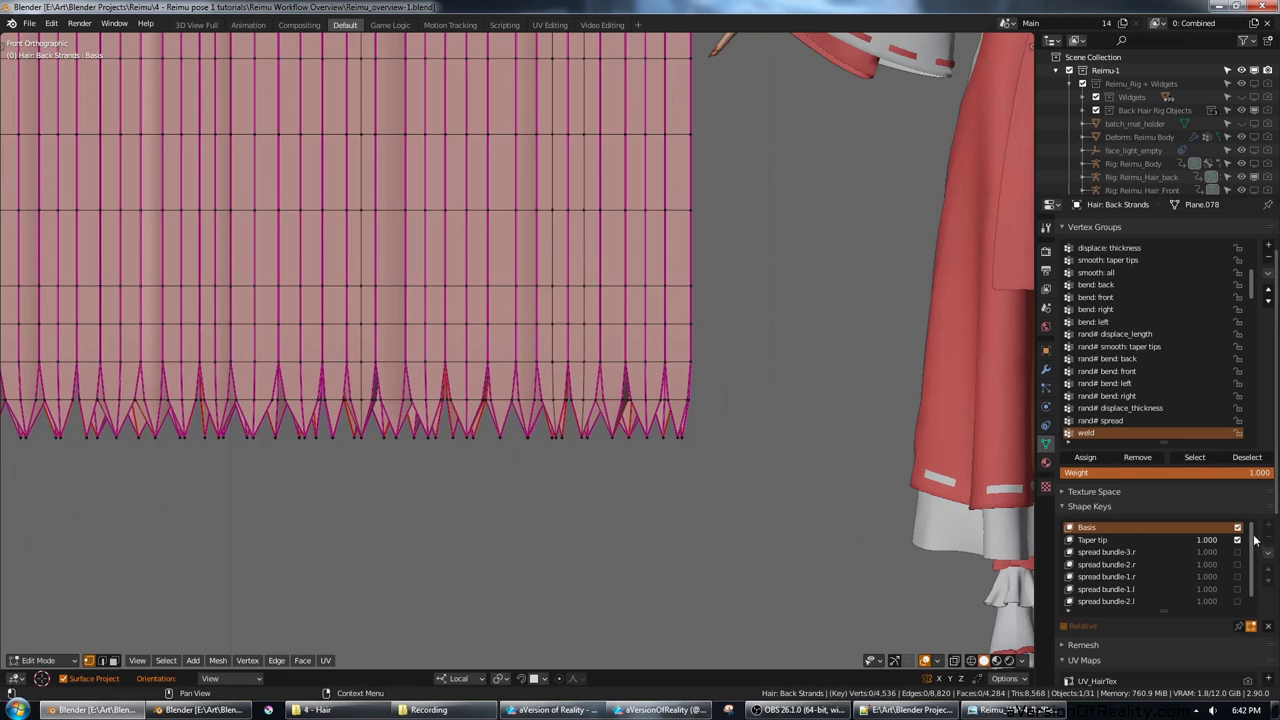
{"action": "left_click_drag", "start_coordinate": [1254, 536], "coordinate": [1256, 564]}
{"action": "scroll", "coordinate": [722, 389], "scroll_direction": "down", "scroll_amount": 2}
{"action": "middle_click_drag", "start_coordinate": [718, 388], "coordinate": [818, 395]}
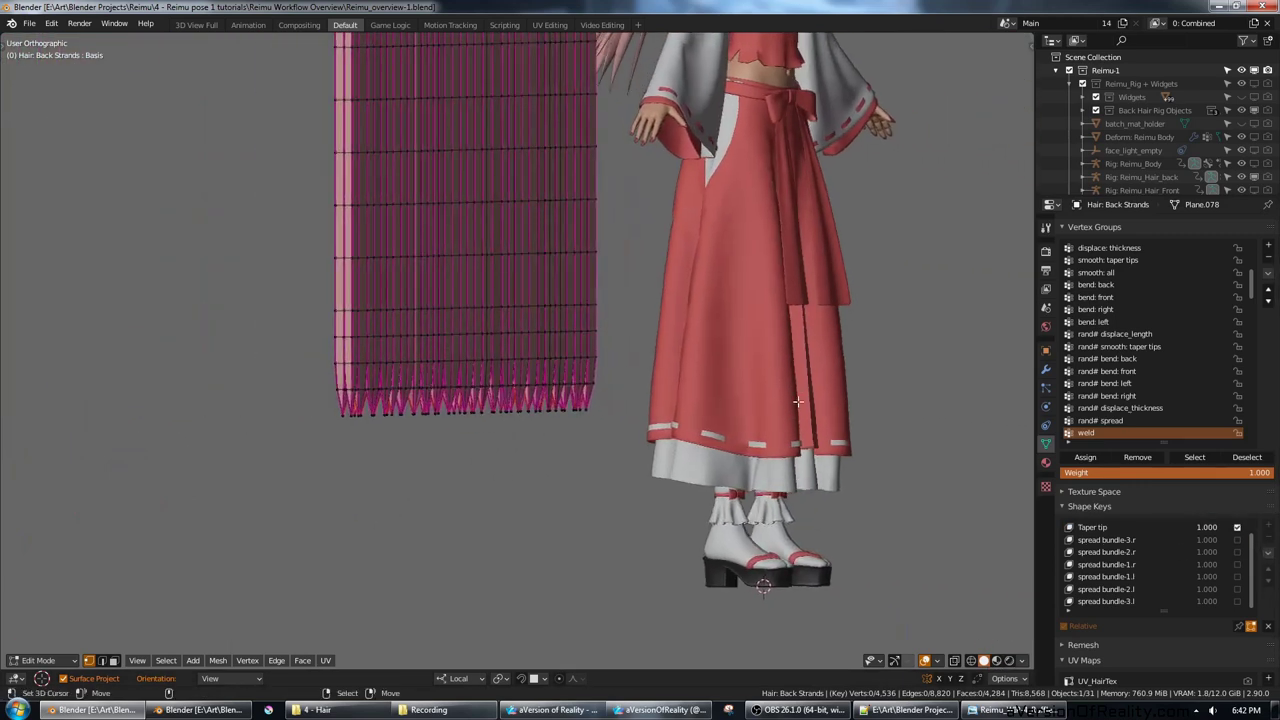
{"action": "left_click", "coordinate": [1237, 542]}
{"action": "left_click", "coordinate": [1237, 553]}
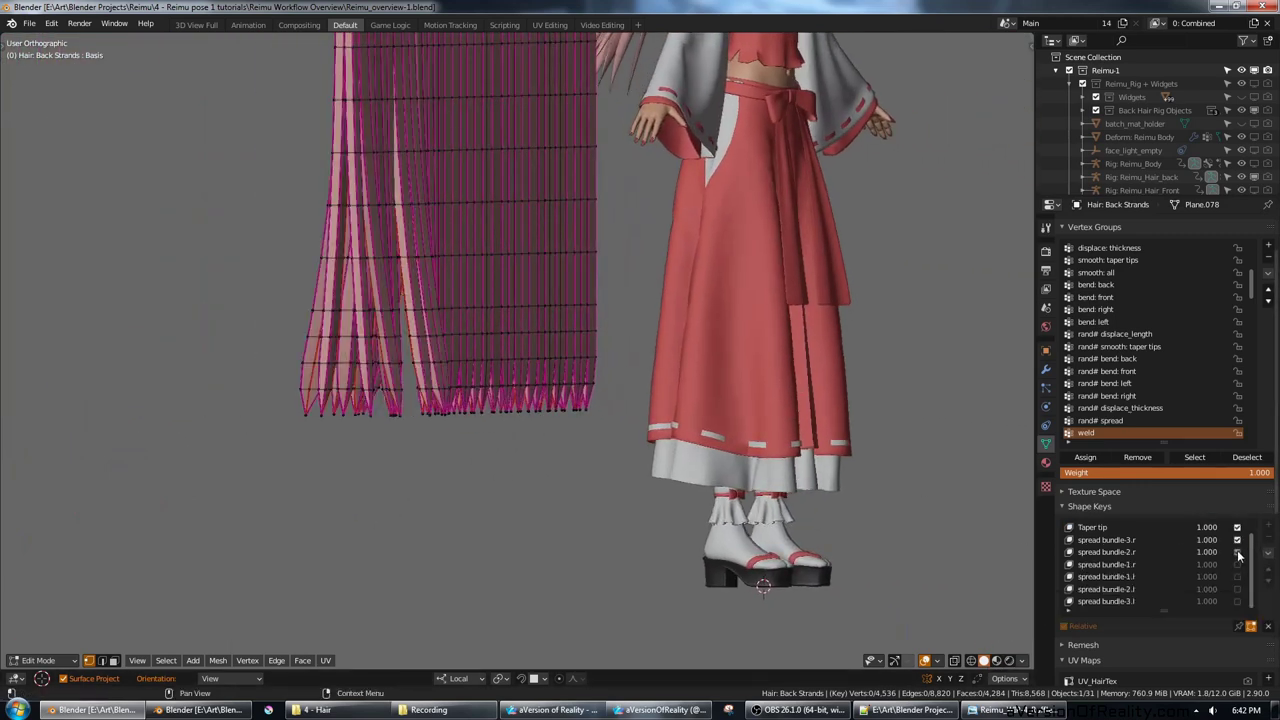
{"action": "left_click", "coordinate": [1237, 565]}
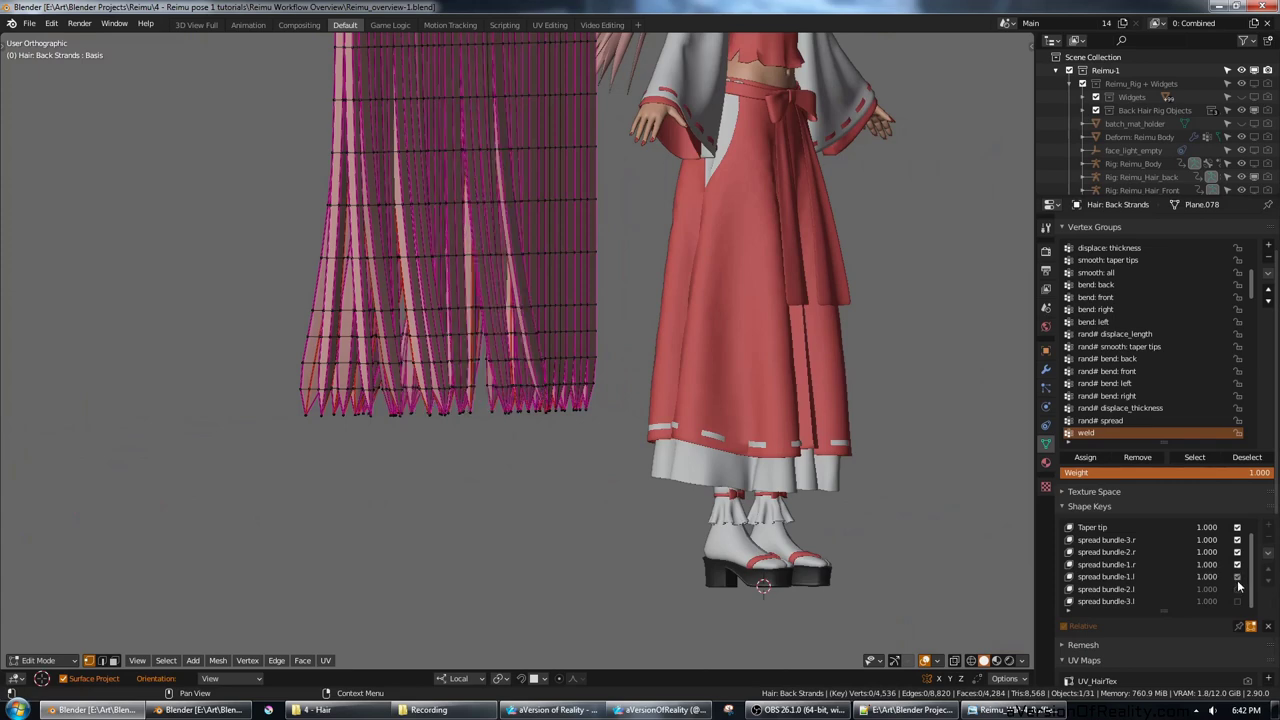
{"action": "left_click", "coordinate": [1238, 579]}
{"action": "left_click", "coordinate": [1237, 601]}
{"action": "scroll", "coordinate": [875, 400], "scroll_direction": "down", "scroll_amount": 5}
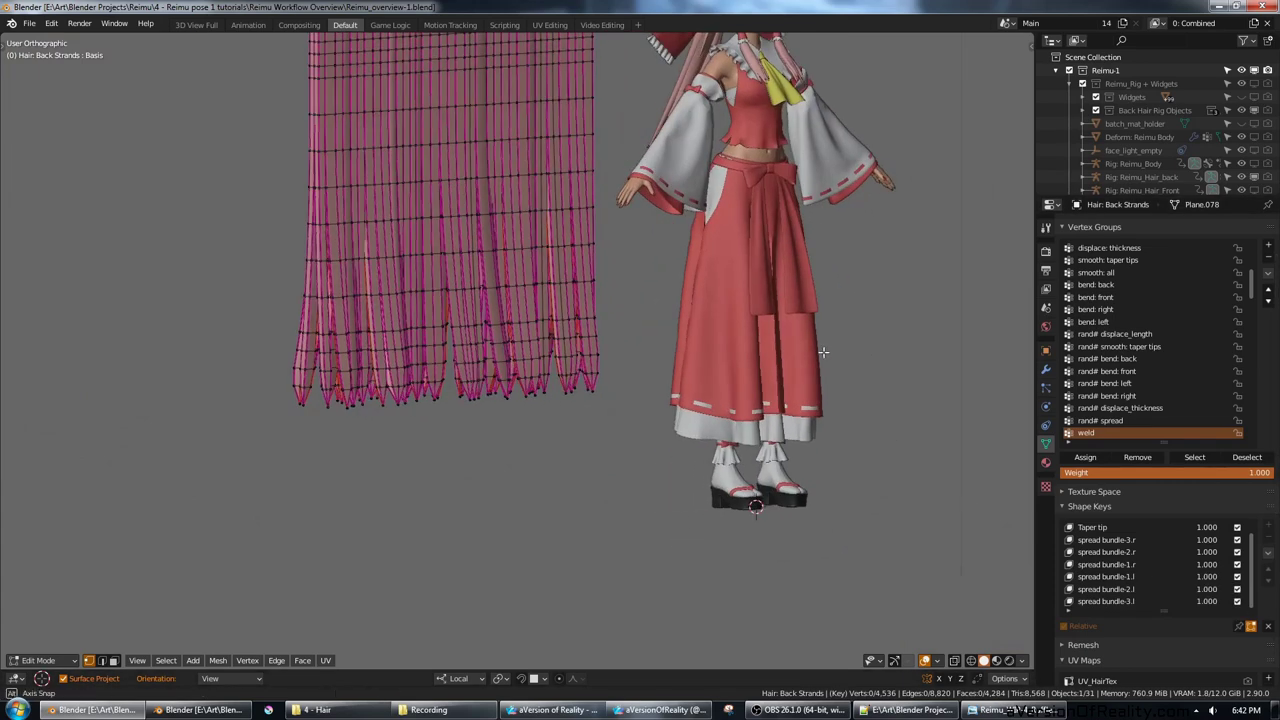
Step: Return the back strands to Object Mode and turn on viewport display for the Lattice: Base Shape modifier
{"action": "left_click", "coordinate": [1046, 369]}
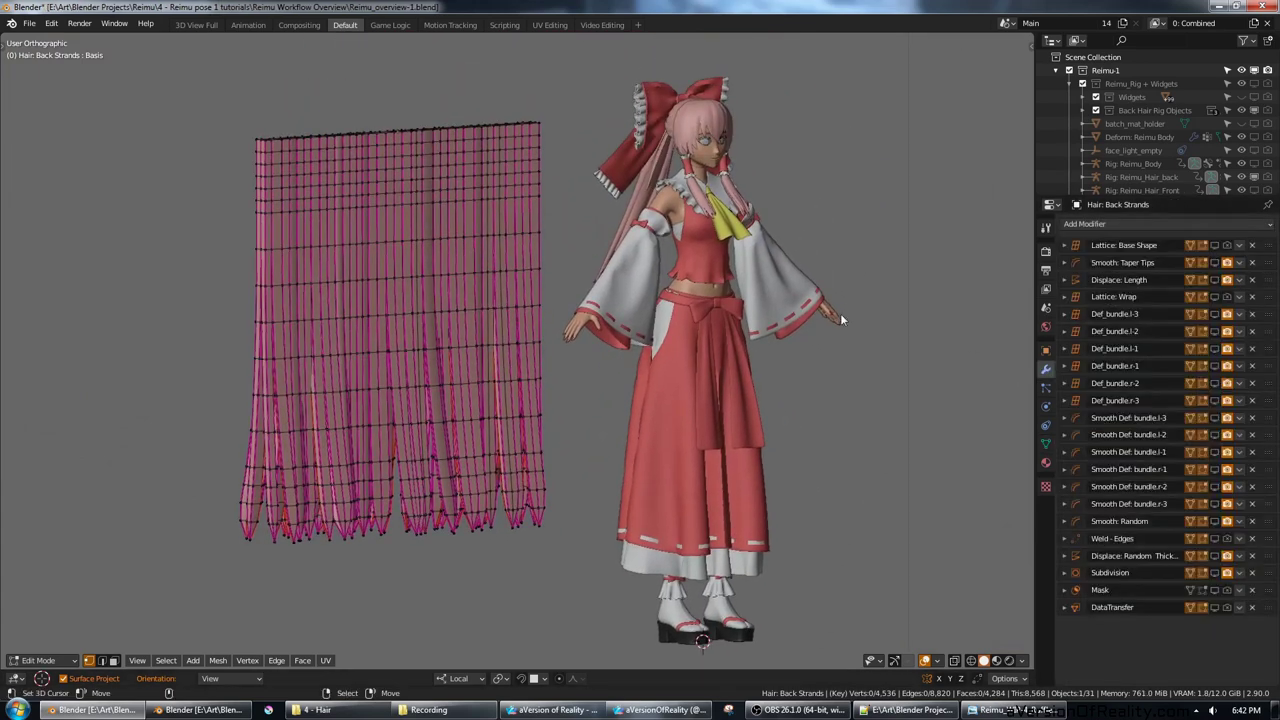
{"action": "key", "text": "Tab"}
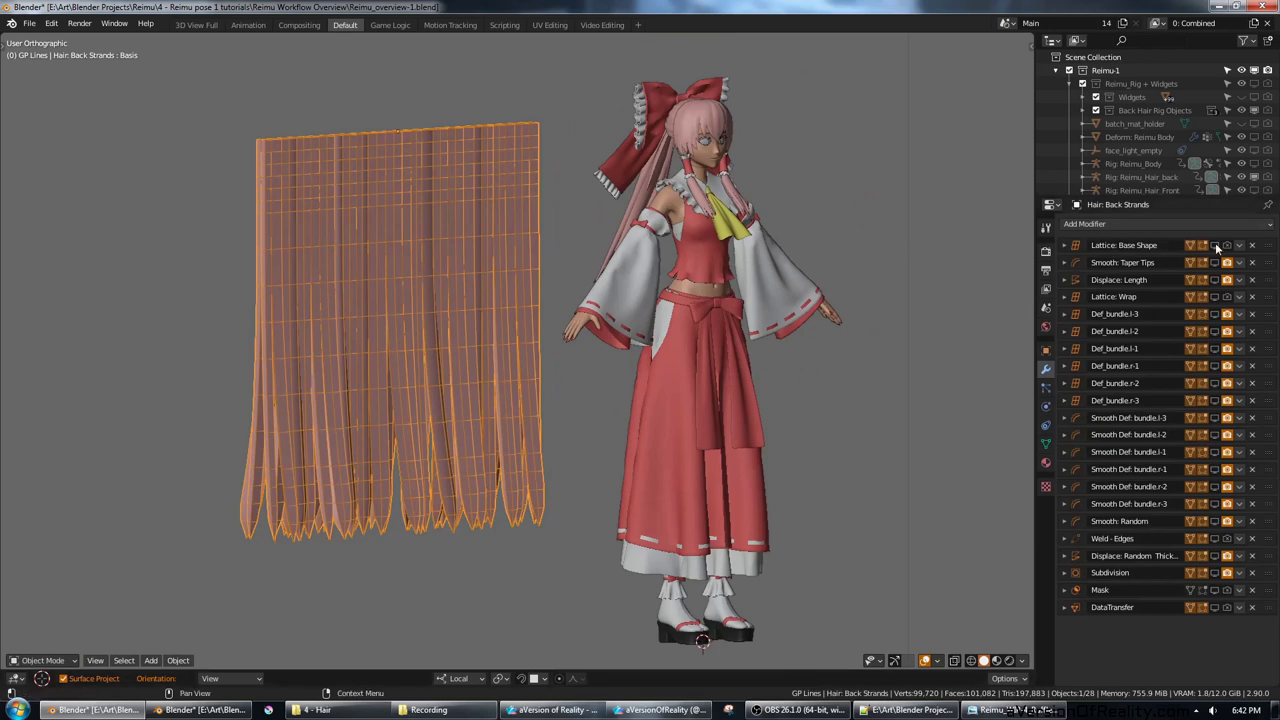
{"action": "left_click", "coordinate": [1216, 247]}
{"action": "left_click", "coordinate": [1216, 247]}
{"action": "left_click", "coordinate": [1216, 247]}
{"action": "middle_click_drag", "start_coordinate": [862, 212], "coordinate": [755, 312]}
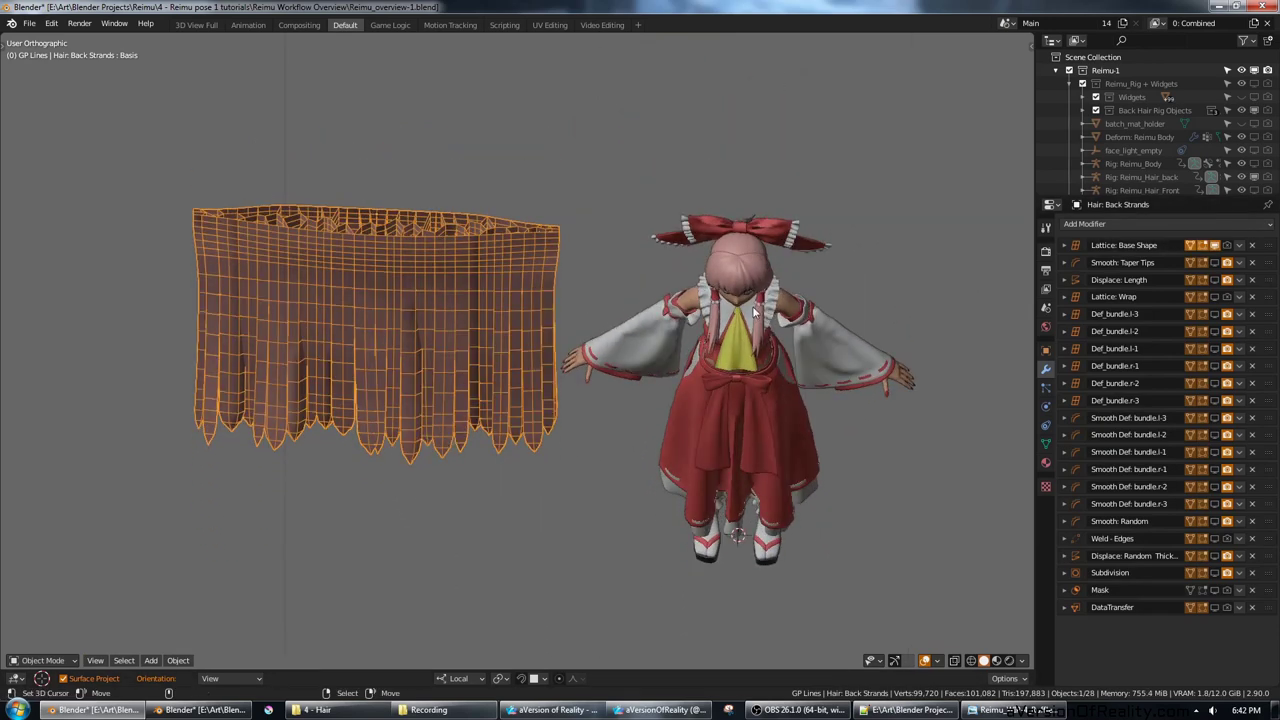
{"action": "left_click", "coordinate": [1215, 247]}
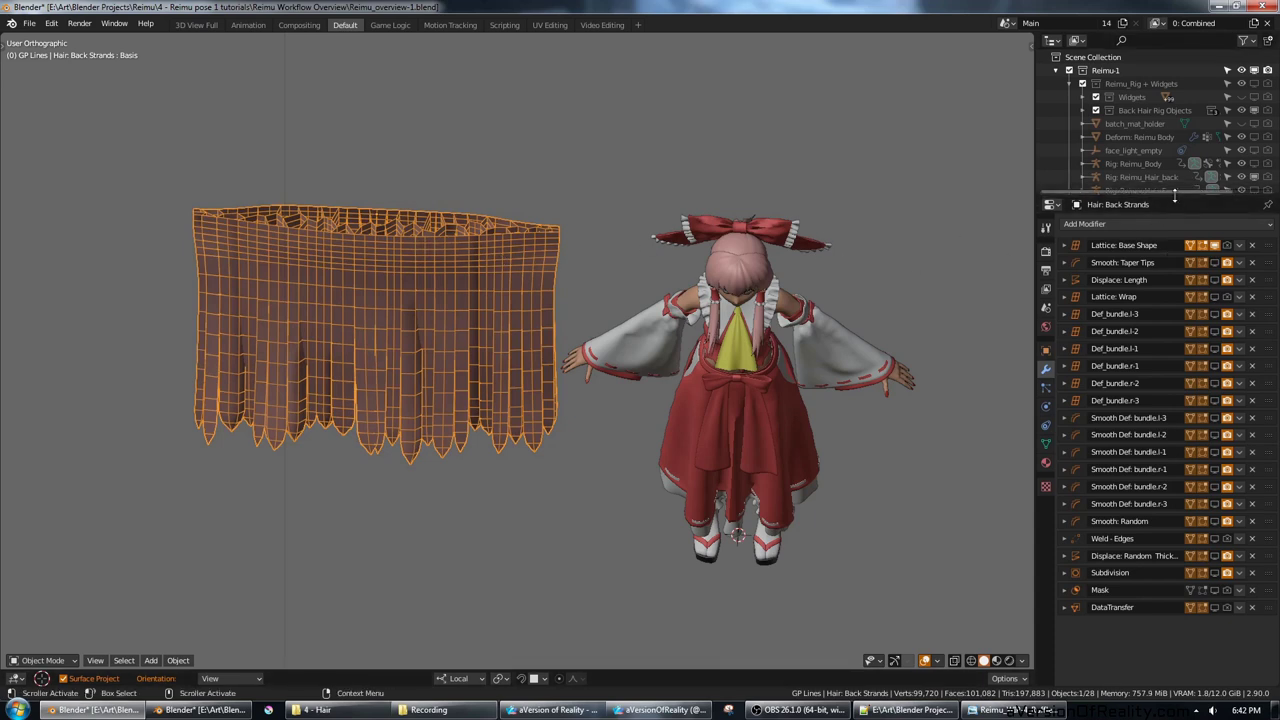
Step: Show the Hair Setup_Back collection inside Reimu_Hair, examine the lattice around the hair sheet, and hide the collection again
{"action": "left_click_drag", "start_coordinate": [1174, 197], "coordinate": [1165, 362]}
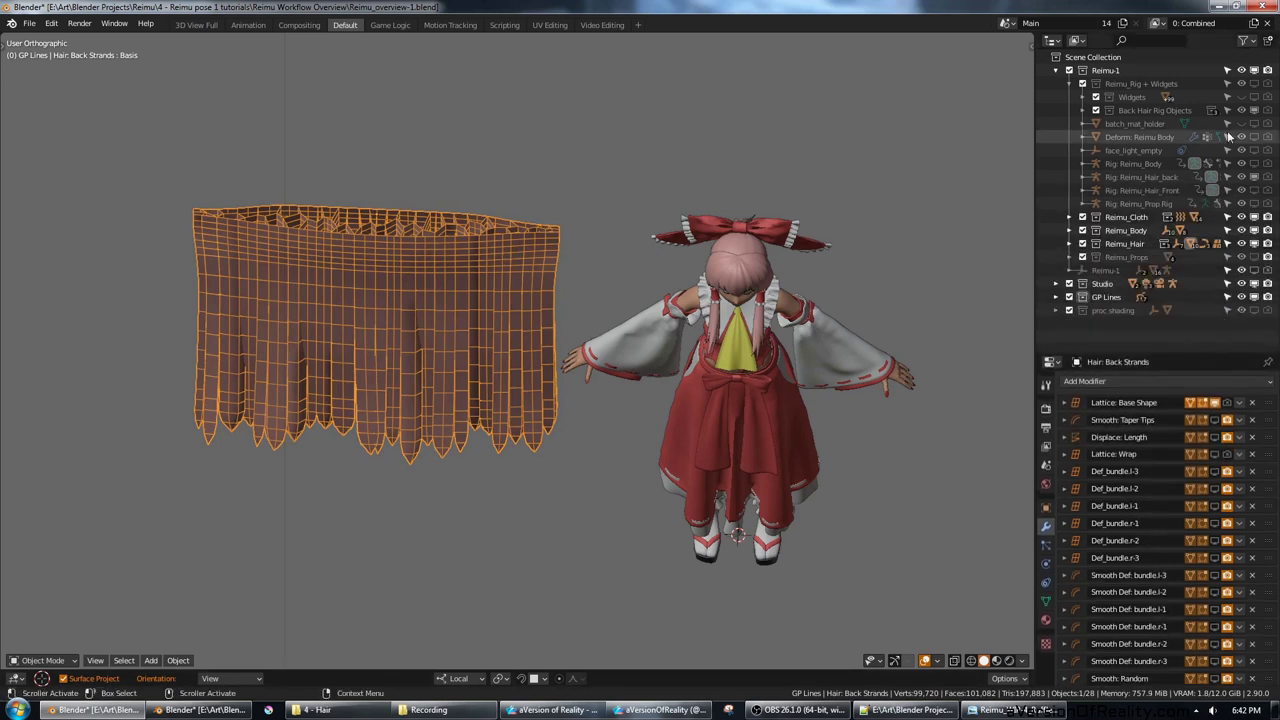
{"action": "left_click", "coordinate": [1069, 84]}
{"action": "left_click", "coordinate": [1069, 123]}
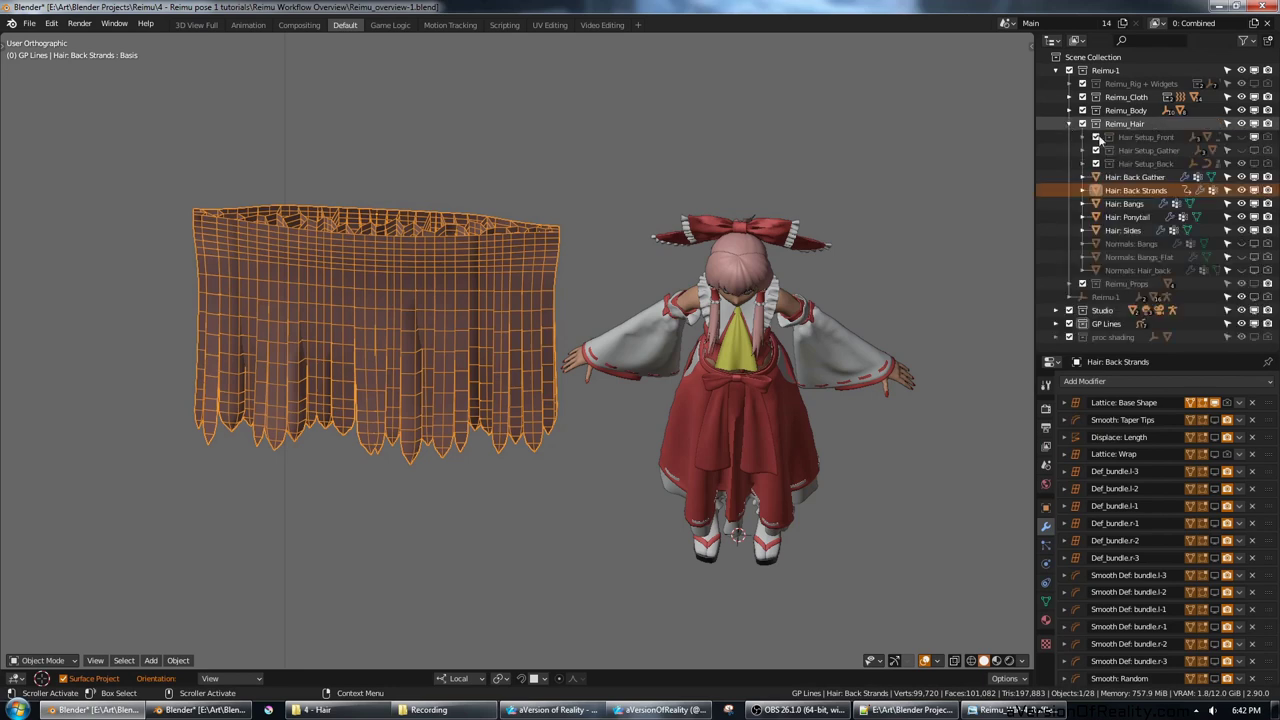
{"action": "left_click", "coordinate": [1254, 164]}
{"action": "left_click", "coordinate": [1082, 163]}
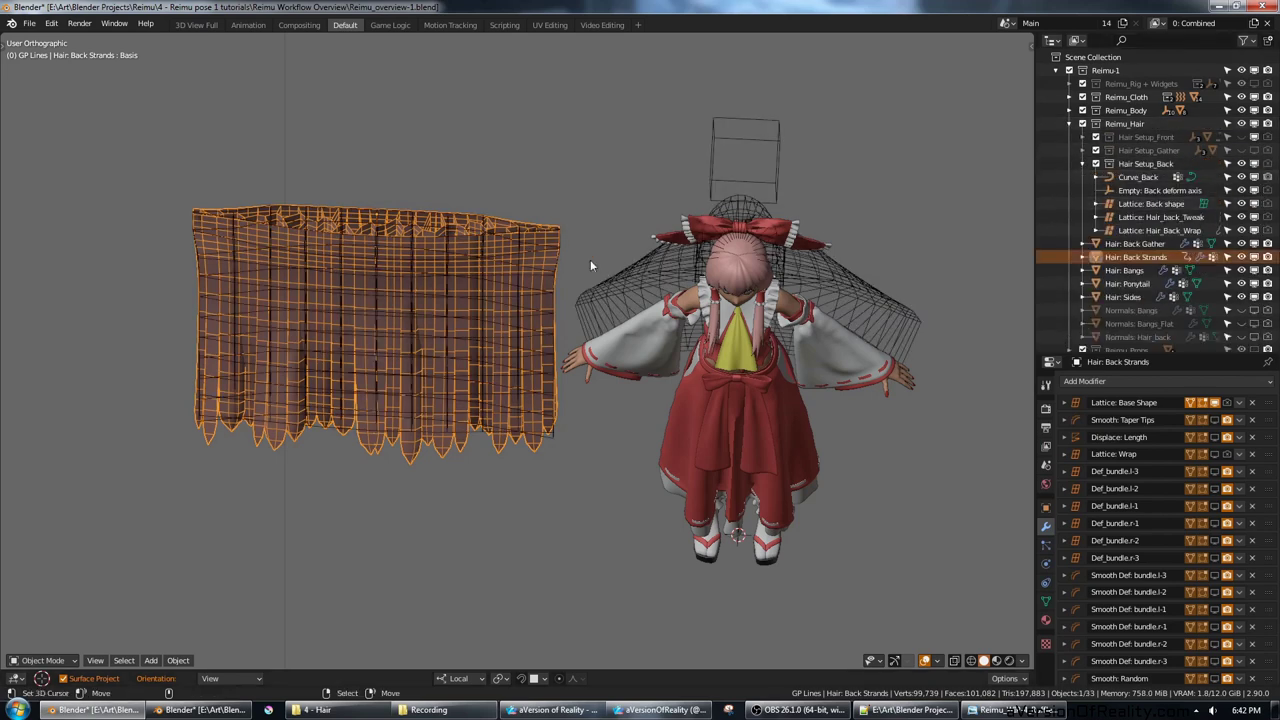
{"action": "left_click", "coordinate": [517, 247]}
{"action": "middle_click_drag", "start_coordinate": [522, 249], "coordinate": [612, 247]}
{"action": "left_click", "coordinate": [547, 250]}
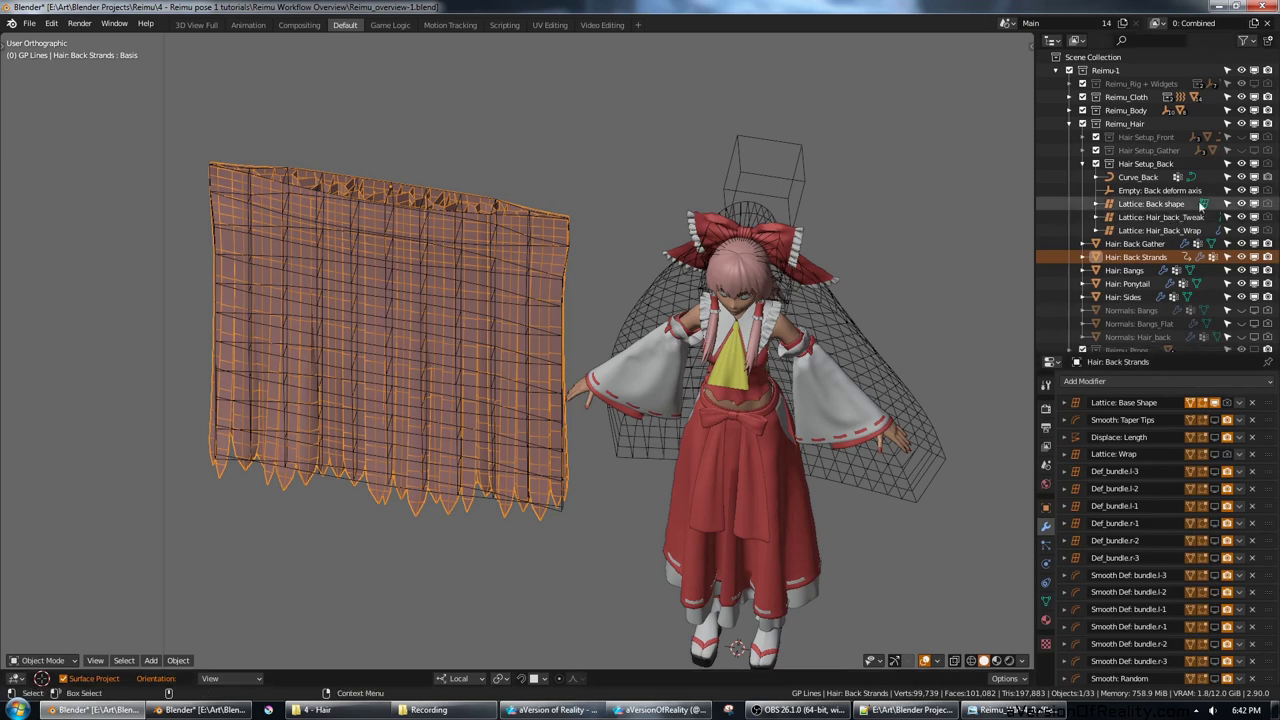
{"action": "left_click", "coordinate": [1254, 163]}
Step: Turn on viewport display for the Smooth: Taper Tips modifier, comparing the strand ends with and without it in front view
{"action": "key", "text": "KP_1"}
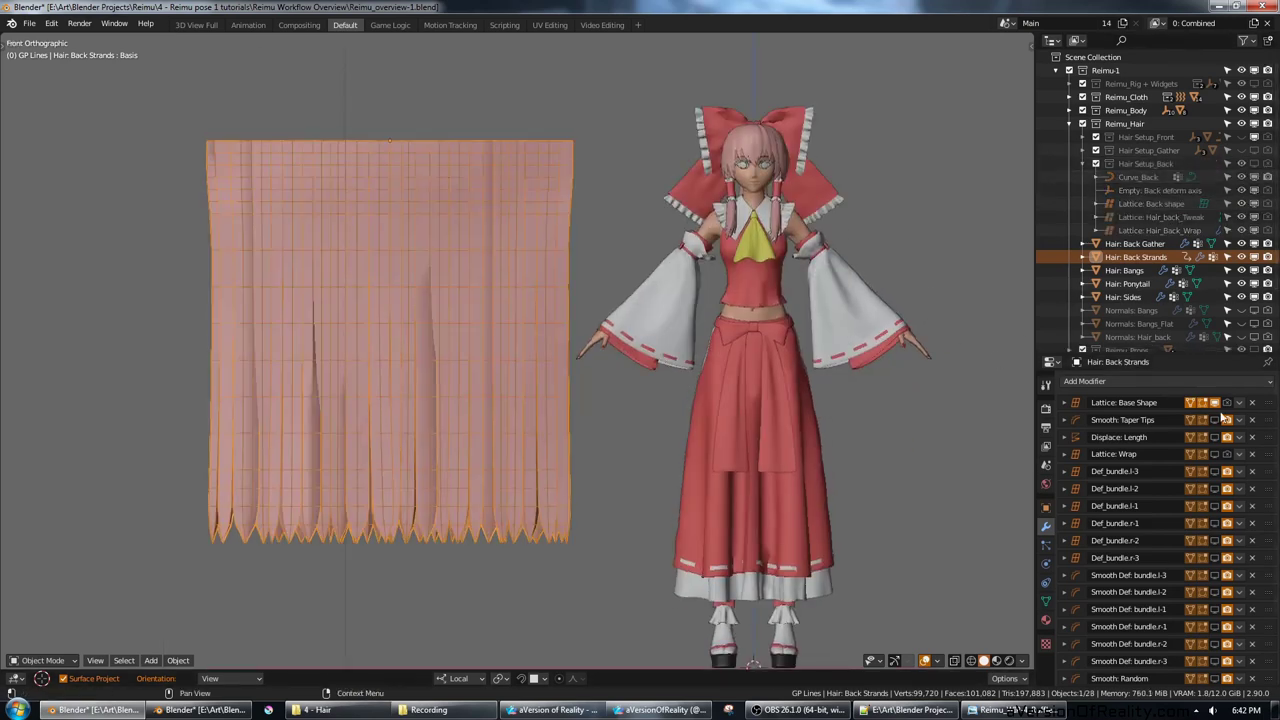
{"action": "left_click", "coordinate": [1216, 421]}
{"action": "middle_click_drag", "start_coordinate": [763, 533], "coordinate": [877, 370], "text": "shift"}
{"action": "scroll", "coordinate": [877, 370], "scroll_direction": "up", "scroll_amount": 4}
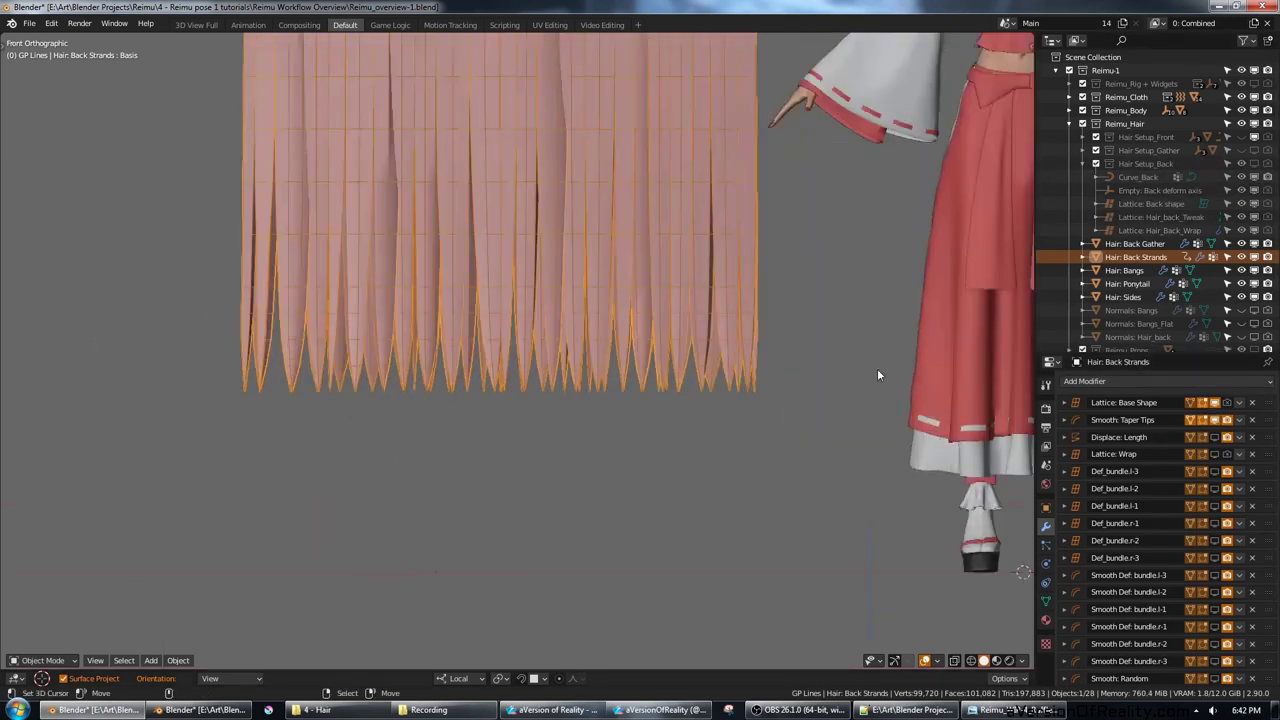
{"action": "left_click", "coordinate": [1216, 422]}
{"action": "left_click", "coordinate": [1215, 421]}
{"action": "left_click", "coordinate": [1214, 420]}
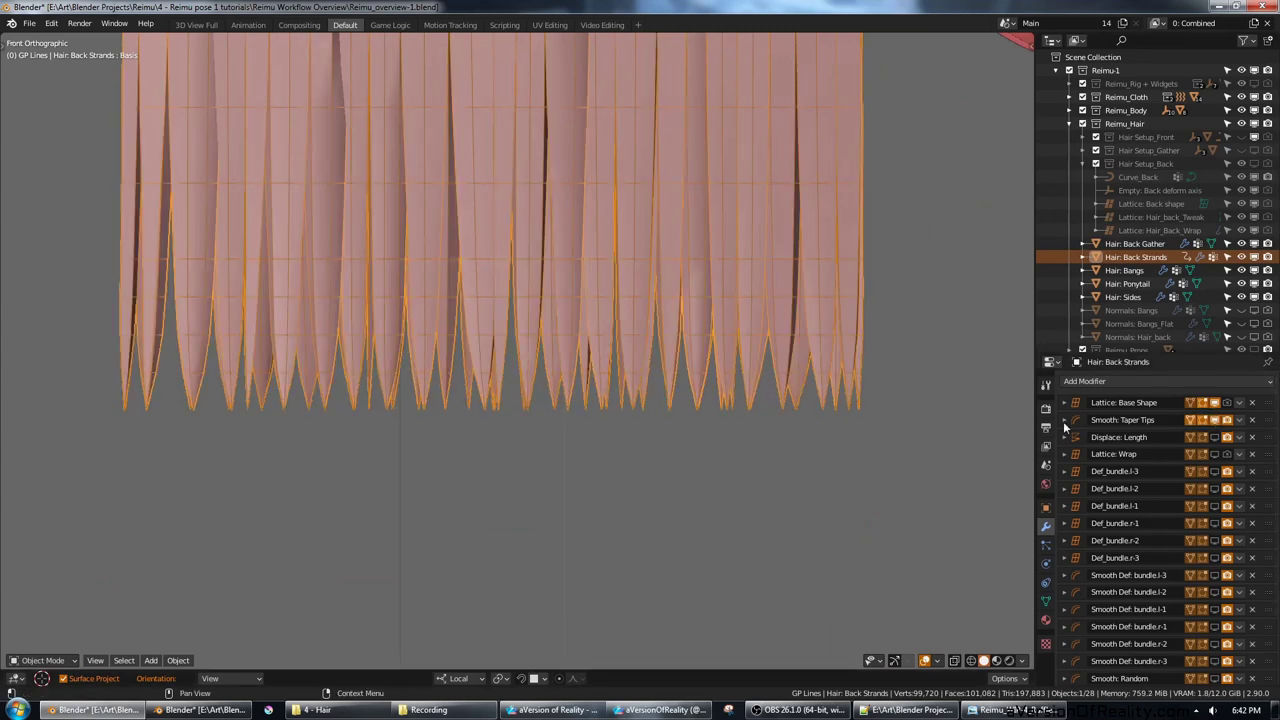
Step: Try a Repeat of 6 on the Smooth: Taper Tips modifier and return it to 3
{"action": "left_click", "coordinate": [1086, 429]}
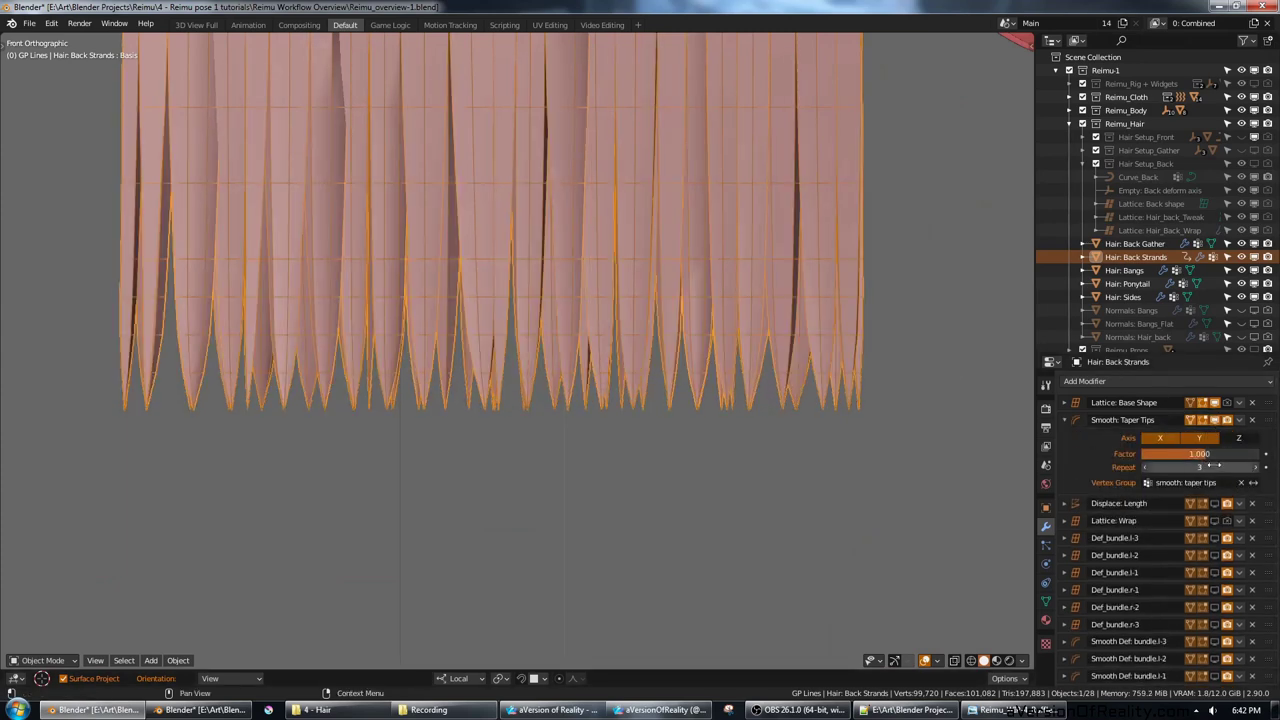
{"action": "left_click", "coordinate": [1256, 468]}
{"action": "left_click", "coordinate": [1256, 468]}
{"action": "left_click", "coordinate": [1256, 468]}
{"action": "left_click_drag", "start_coordinate": [1210, 467], "coordinate": [1147, 466]}
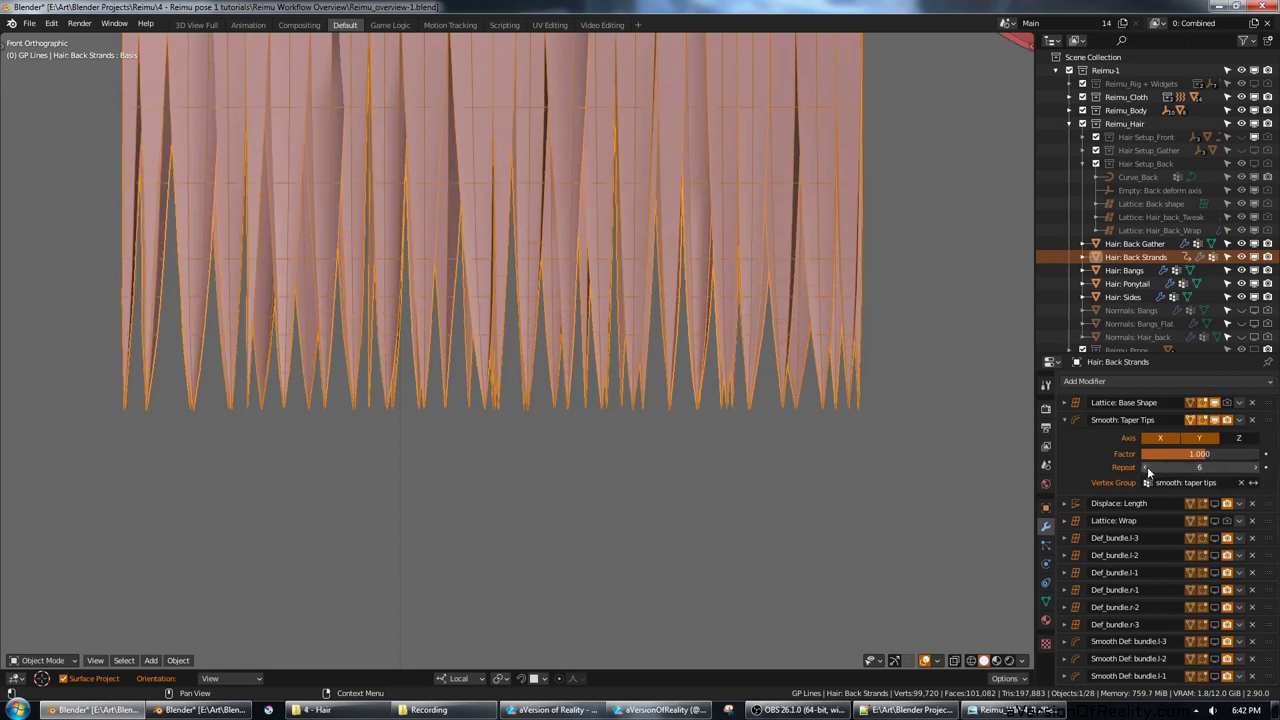
Step: Switch the back strands to Weight Paint mode and display the smooth: taper tips vertex group
{"action": "scroll", "coordinate": [866, 330], "scroll_direction": "down", "scroll_amount": 2}
{"action": "middle_click_drag", "start_coordinate": [846, 370], "coordinate": [809, 562], "text": "shift"}
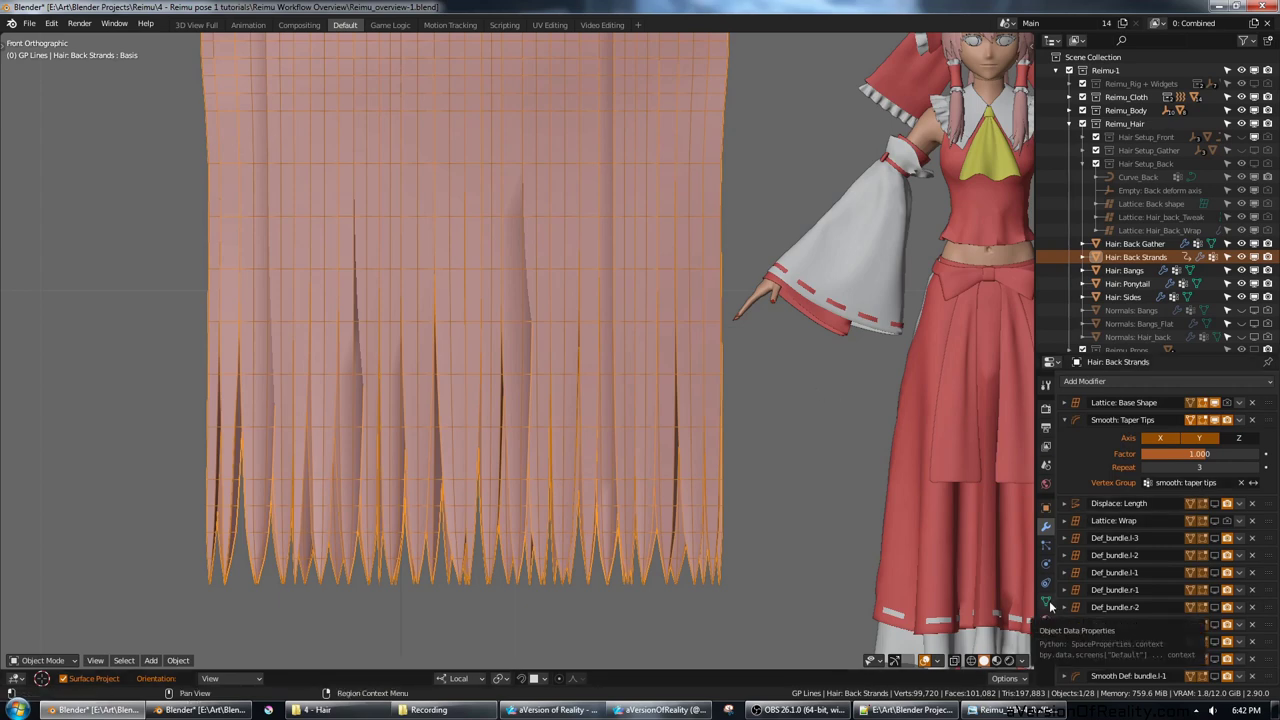
{"action": "left_click", "coordinate": [1046, 600]}
{"action": "key", "text": "ctrl+Tab"}
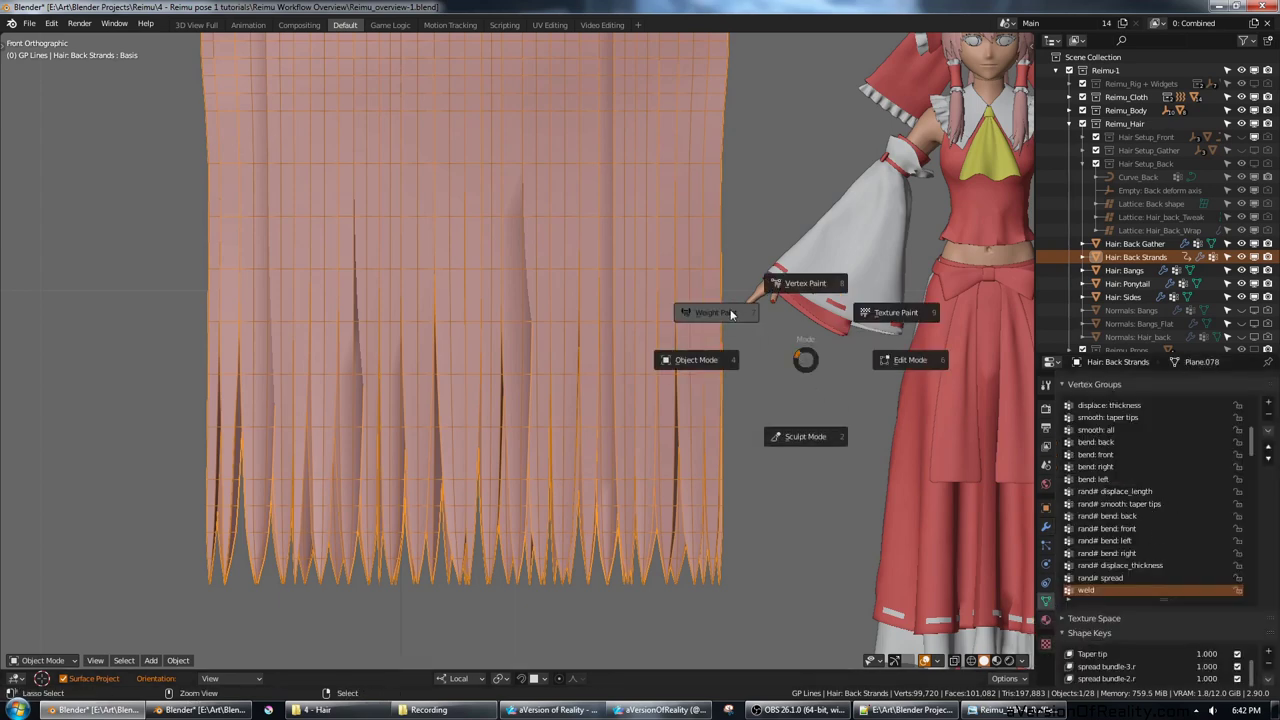
{"action": "left_click", "coordinate": [731, 313]}
{"action": "scroll", "coordinate": [1220, 499], "scroll_direction": "up", "scroll_amount": 3}
{"action": "left_click", "coordinate": [1131, 455]}
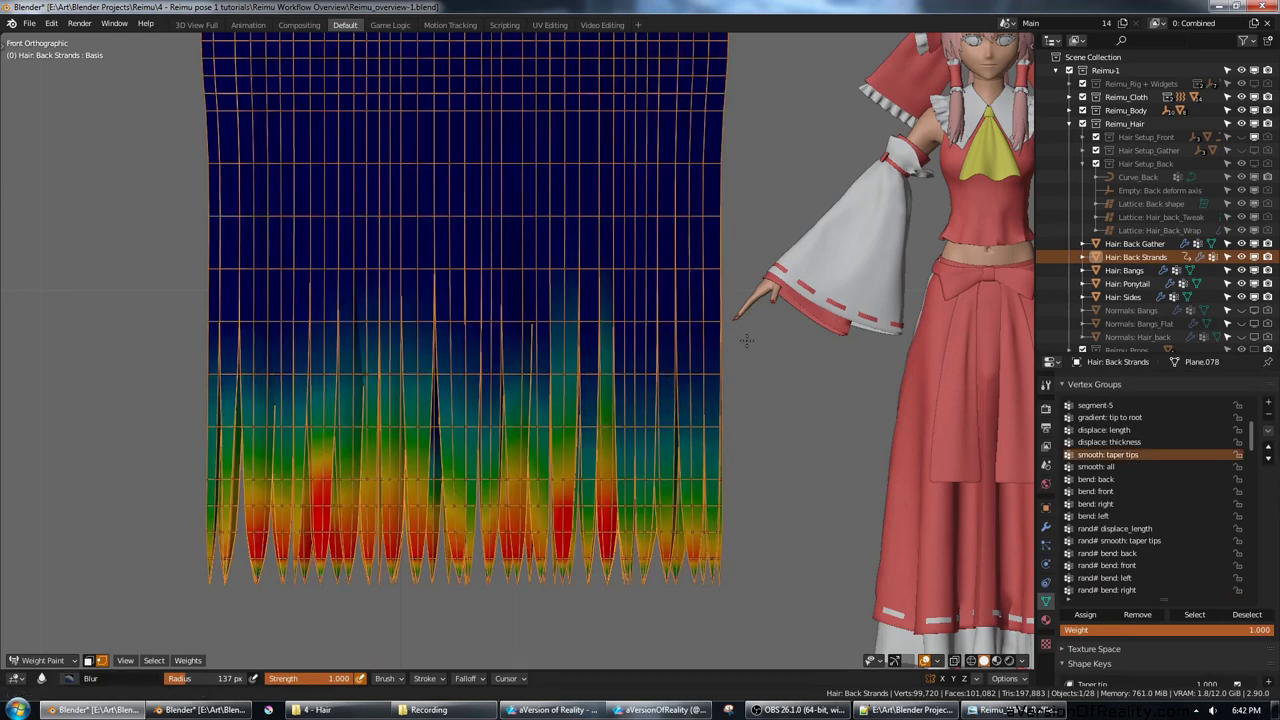
Step: Examine how the taper-tip weights vary from strand to strand along the lower ends of the hair sheet
{"action": "middle_click_drag", "start_coordinate": [731, 341], "coordinate": [759, 357], "text": "shift"}
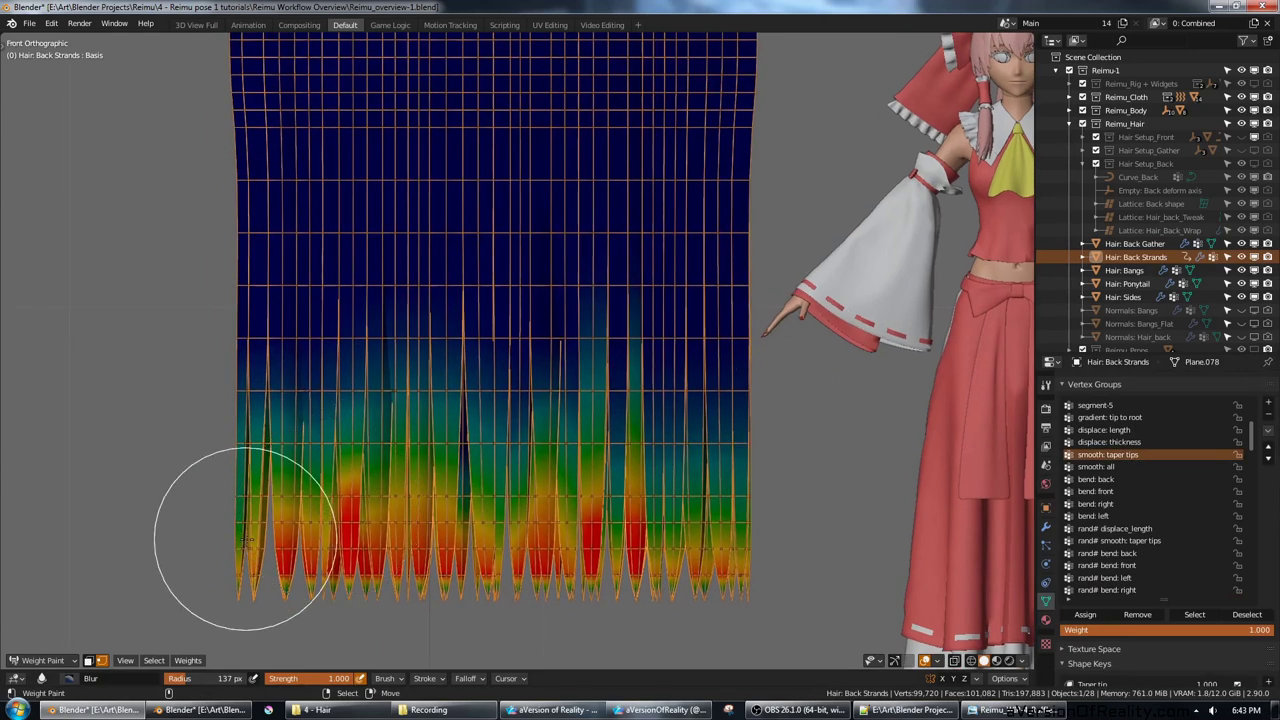
{"action": "middle_click_drag", "start_coordinate": [492, 566], "coordinate": [497, 425], "text": "shift"}
{"action": "scroll", "coordinate": [490, 418], "scroll_direction": "up", "scroll_amount": 5}
{"action": "scroll", "coordinate": [500, 414], "scroll_direction": "down", "scroll_amount": 4}
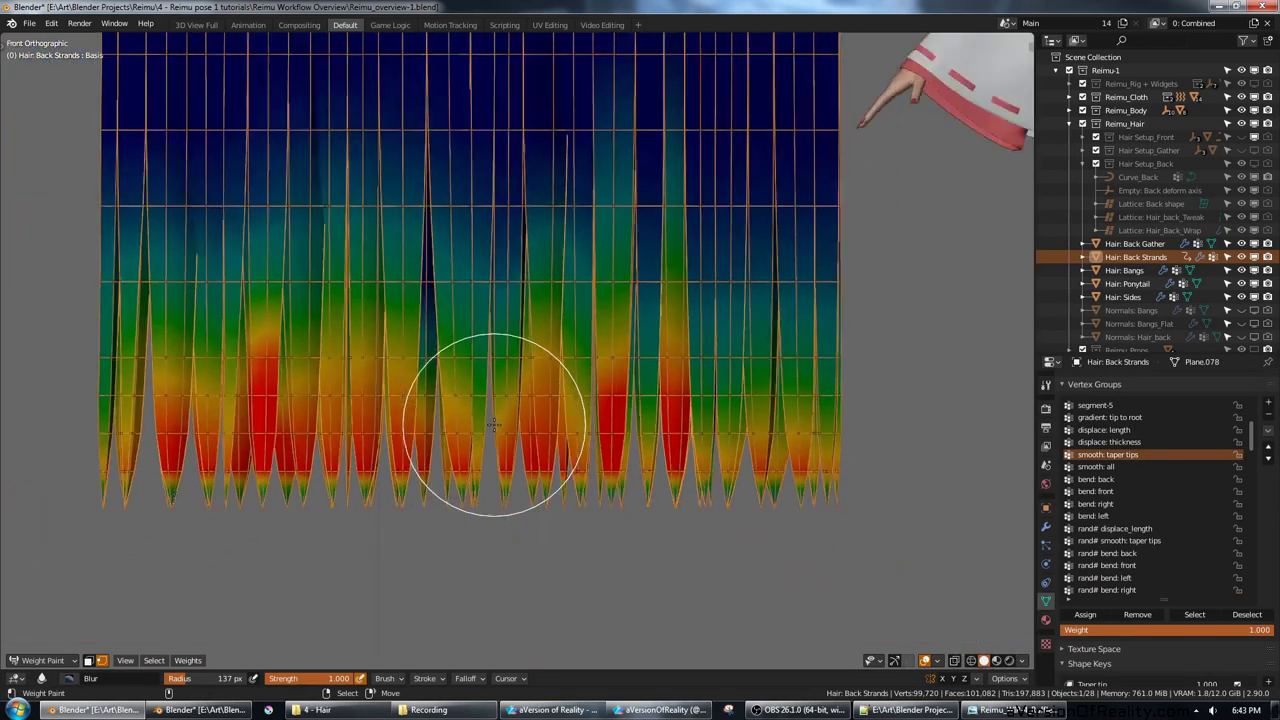
{"action": "scroll", "coordinate": [510, 450], "scroll_direction": "up", "scroll_amount": 1}
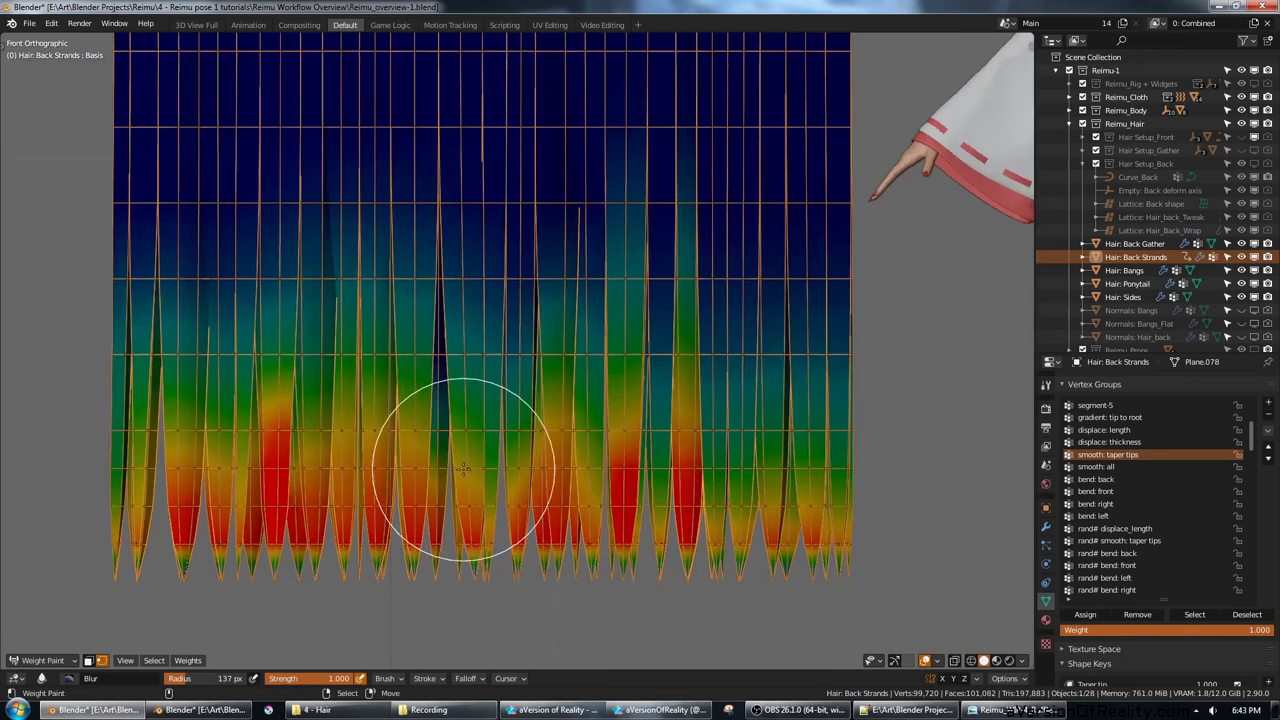
{"action": "scroll", "coordinate": [808, 474], "scroll_direction": "down", "scroll_amount": 2}
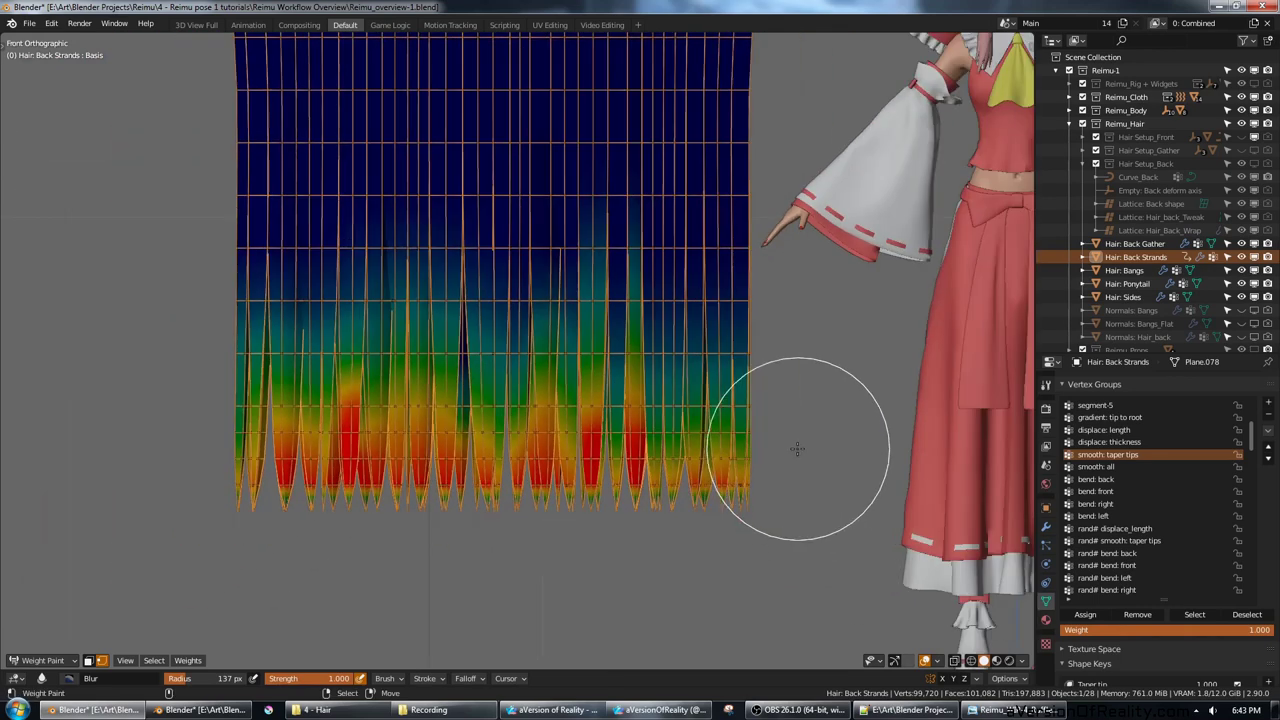
{"action": "middle_click_drag", "start_coordinate": [798, 449], "coordinate": [768, 478], "text": "shift"}
Step: Return to Object Mode, bring the hair strands' modifier settings back up, and save the file
{"action": "key", "text": "ctrl+Tab"}
{"action": "left_click", "coordinate": [622, 445]}
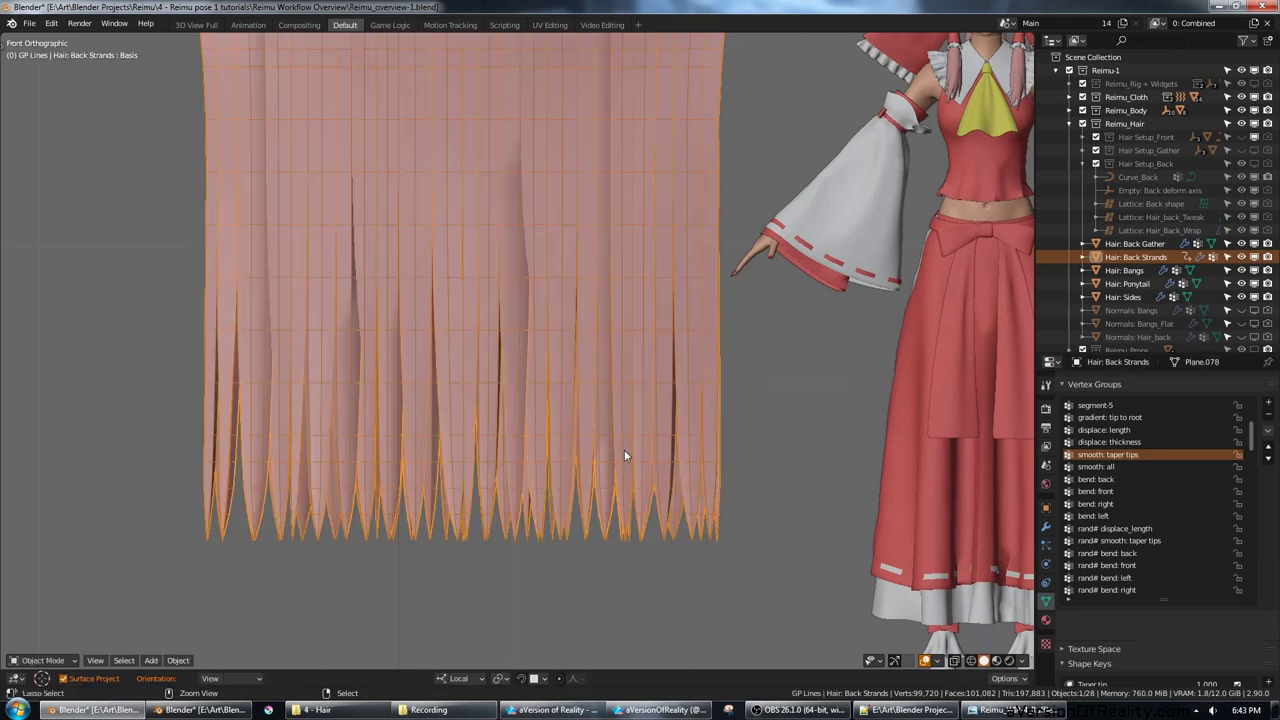
{"action": "left_click", "coordinate": [1046, 526]}
{"action": "key", "text": "ctrl+s"}
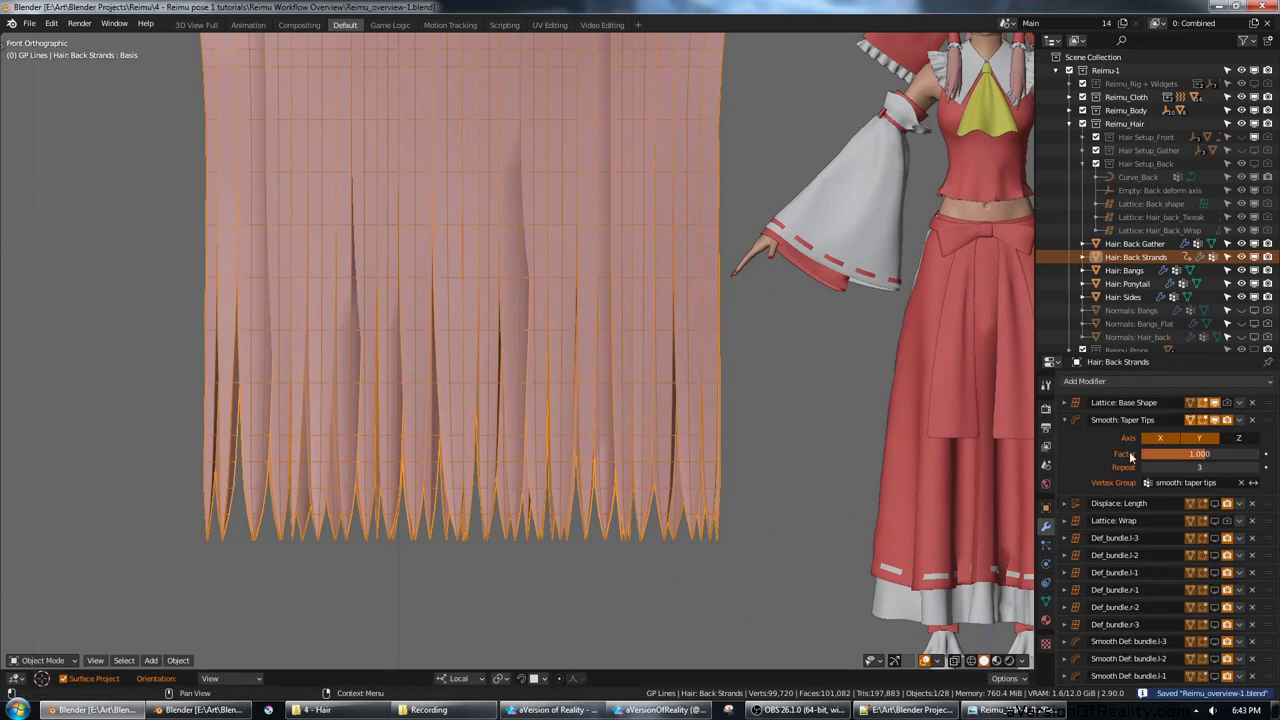
Step: Enable the Displace: Length modifier of Hair: Back Strands in the viewport, expand its settings and inspect the strand tips
{"action": "left_click", "coordinate": [1068, 421]}
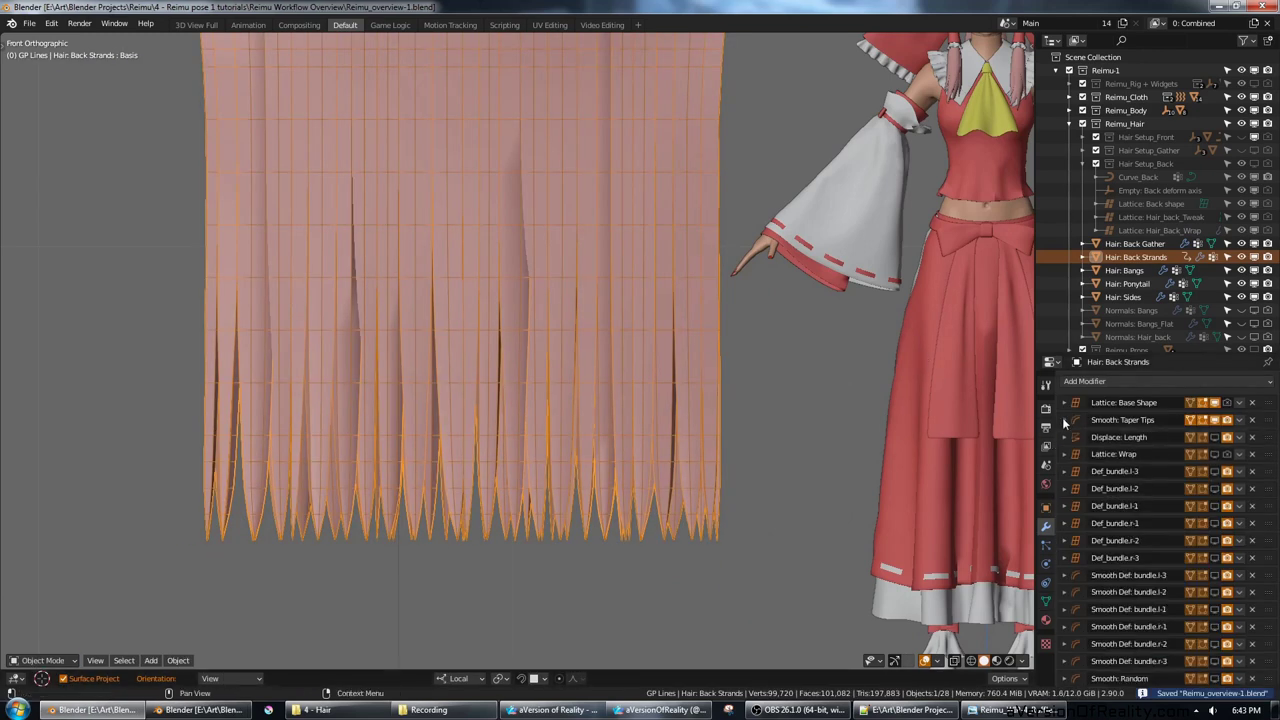
{"action": "left_click", "coordinate": [1215, 438]}
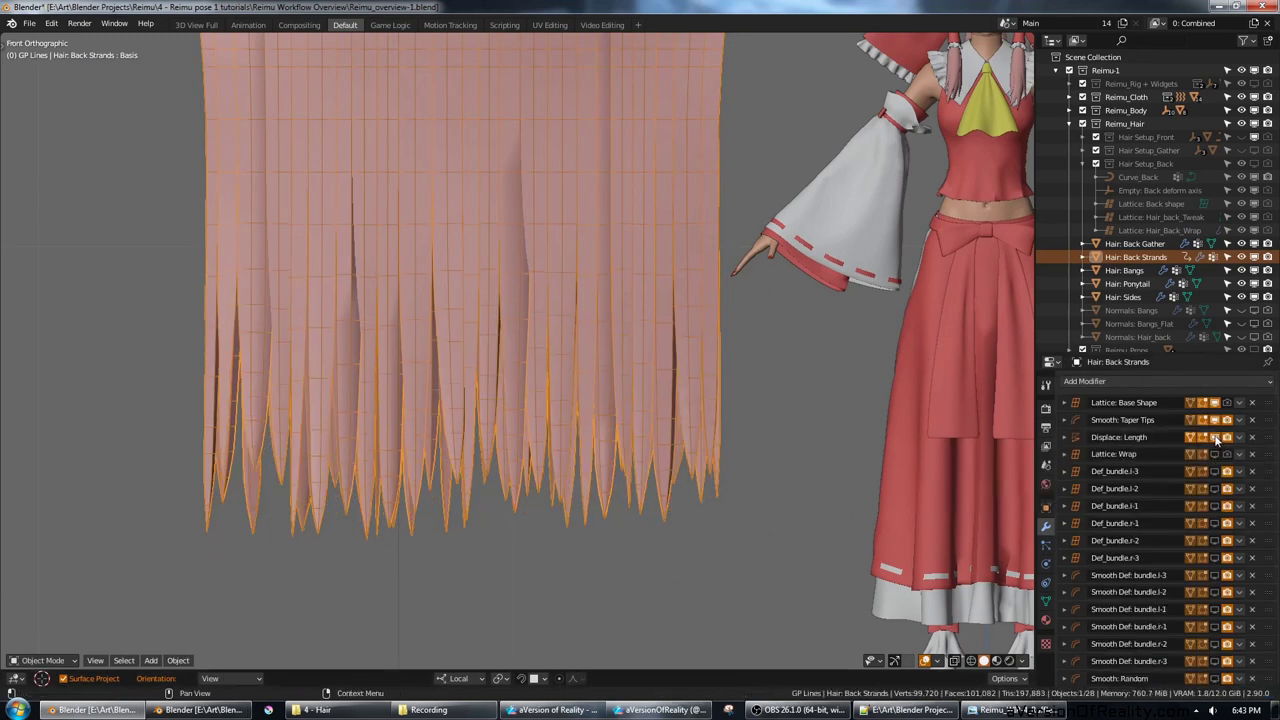
{"action": "left_click", "coordinate": [1064, 438]}
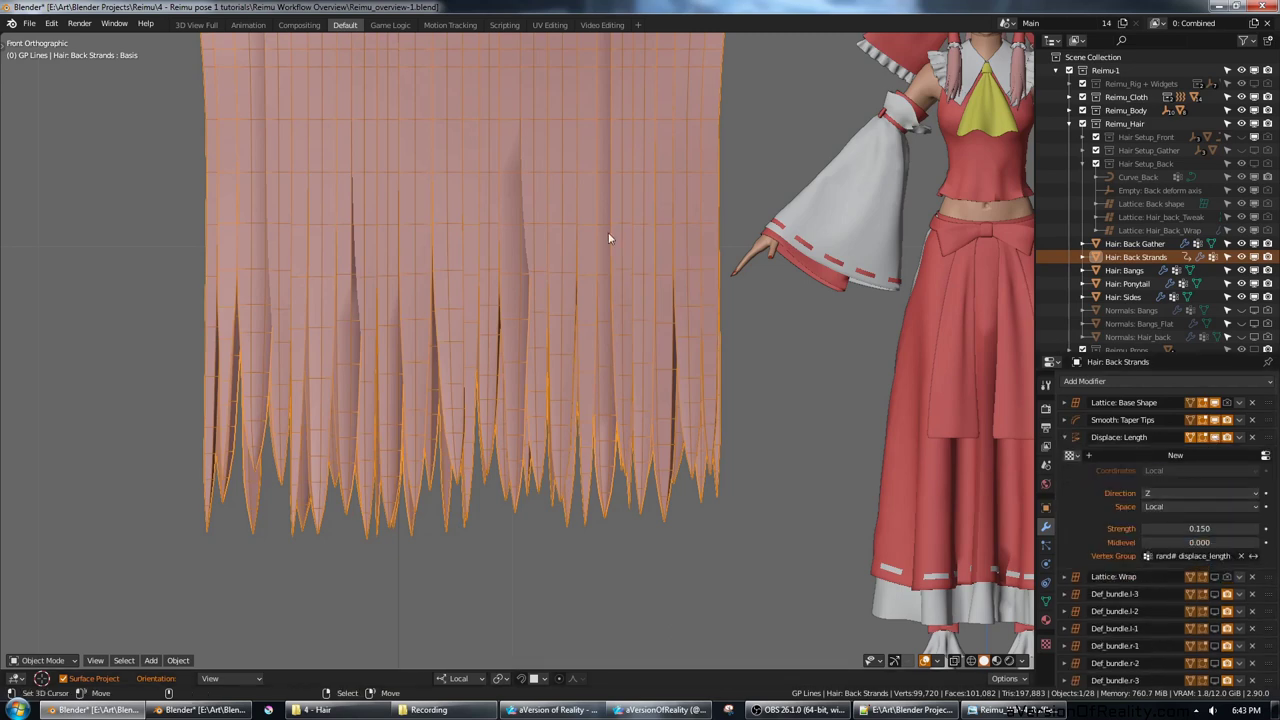
{"action": "scroll", "coordinate": [623, 352], "scroll_direction": "down", "scroll_amount": 2}
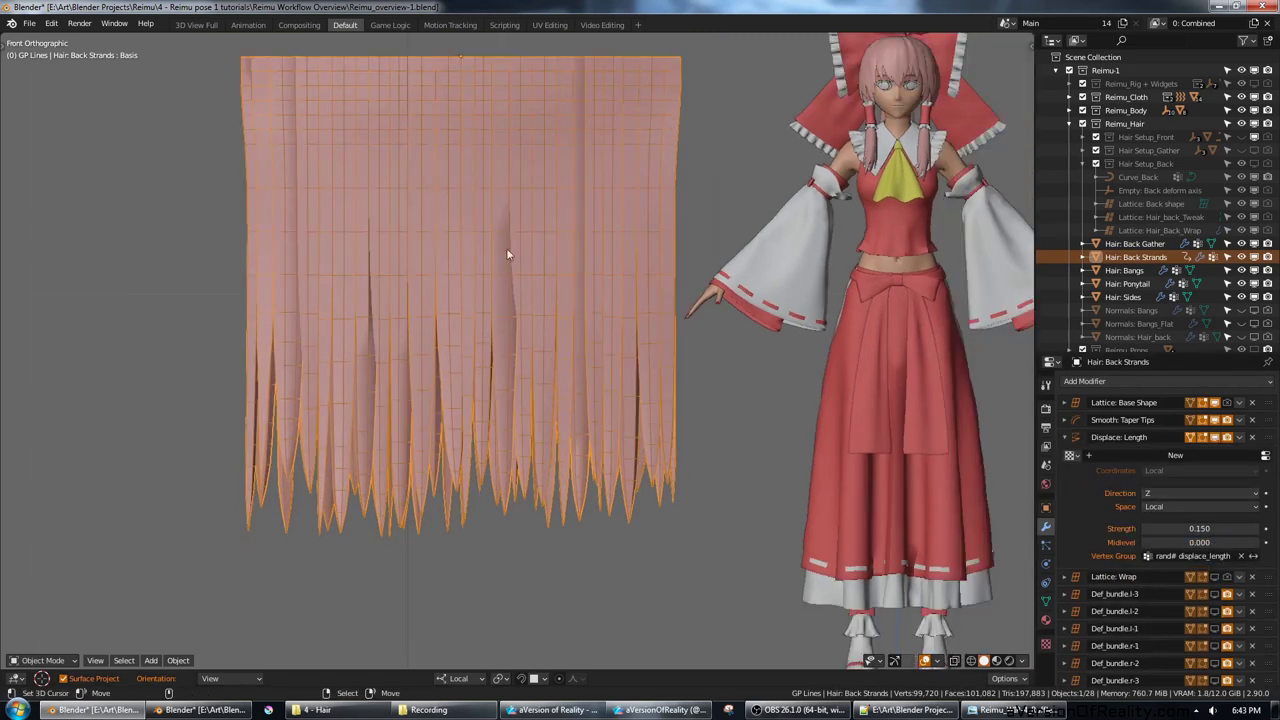
{"action": "middle_click_drag", "start_coordinate": [697, 316], "coordinate": [649, 396]}
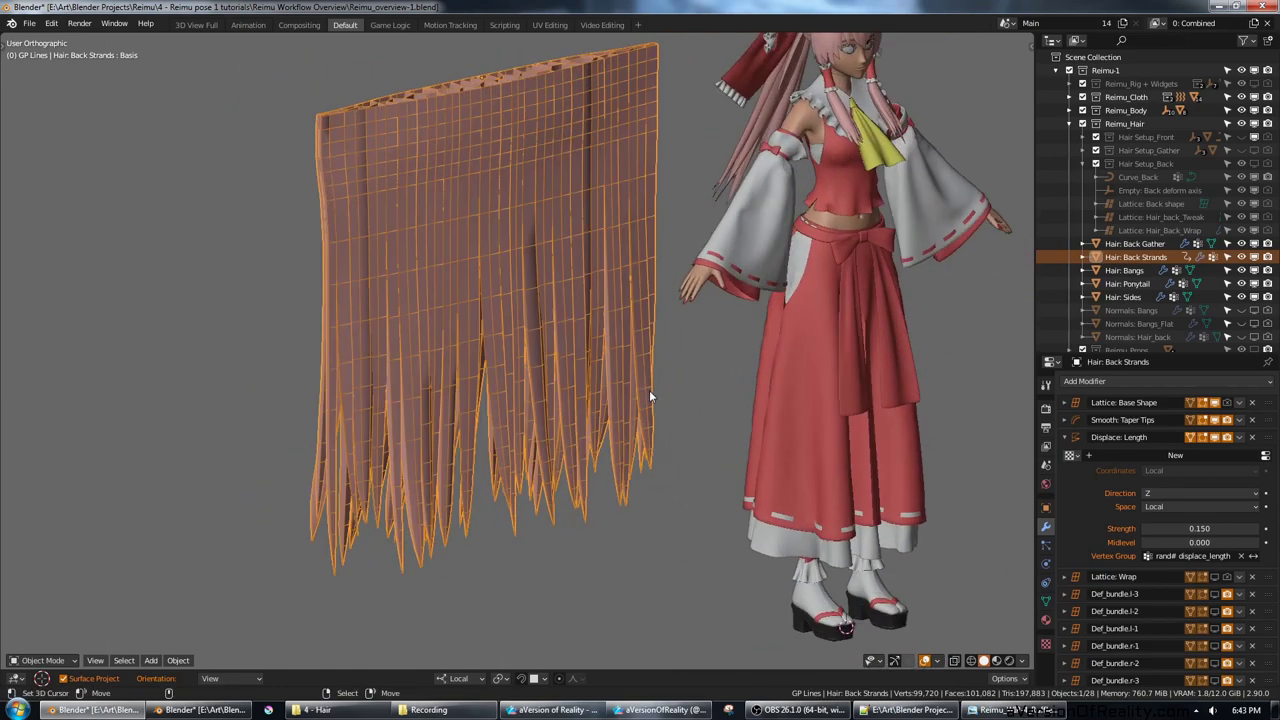
{"action": "key", "text": "KP_1"}
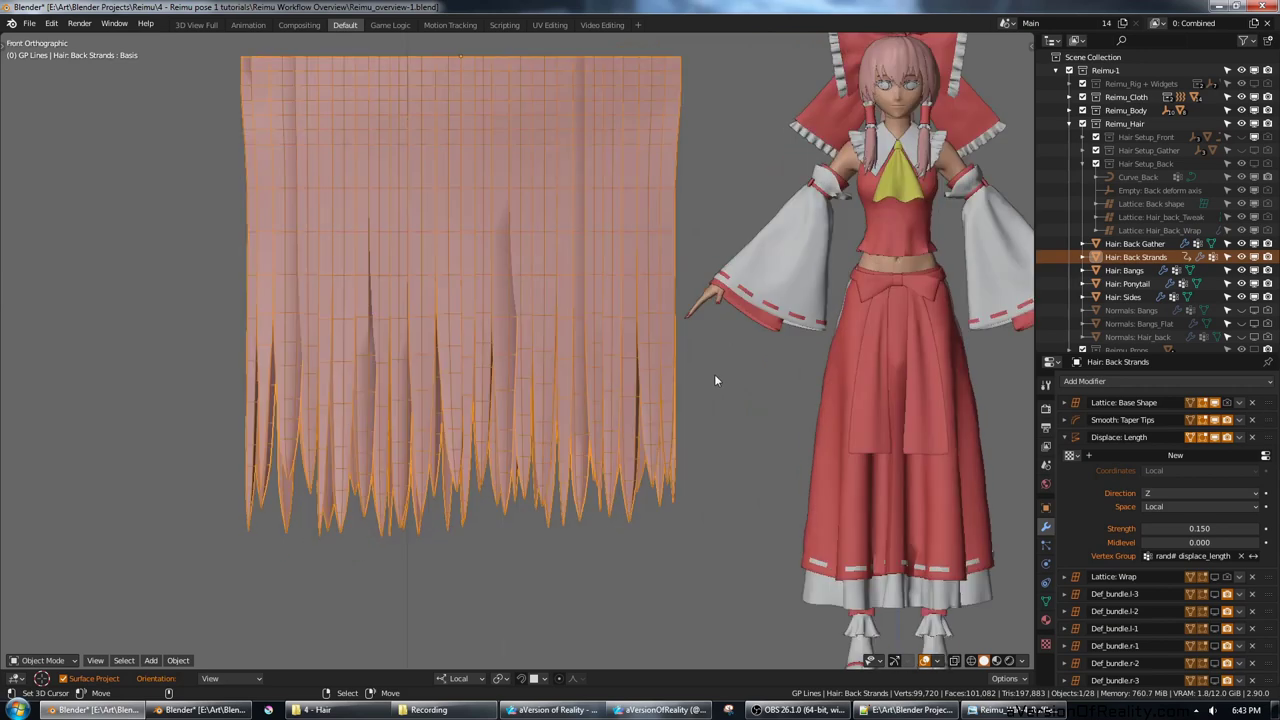
Step: View the rand# displace_length vertex group's weights on the back strands in Weight Paint mode, and return to Object Mode
{"action": "middle_click_drag", "start_coordinate": [689, 456], "coordinate": [707, 368], "text": "shift"}
{"action": "scroll", "coordinate": [689, 392], "scroll_direction": "up", "scroll_amount": 1}
{"action": "scroll", "coordinate": [696, 373], "scroll_direction": "up", "scroll_amount": 1}
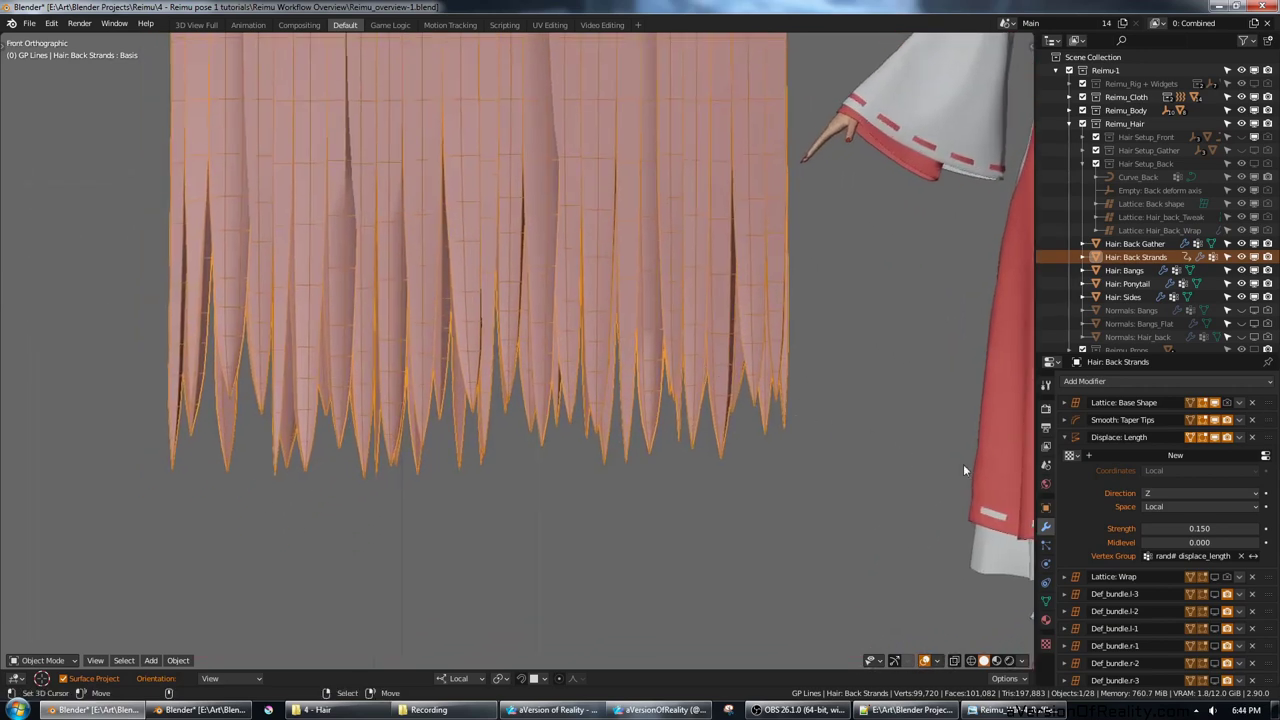
{"action": "key", "text": "ctrl+Tab"}
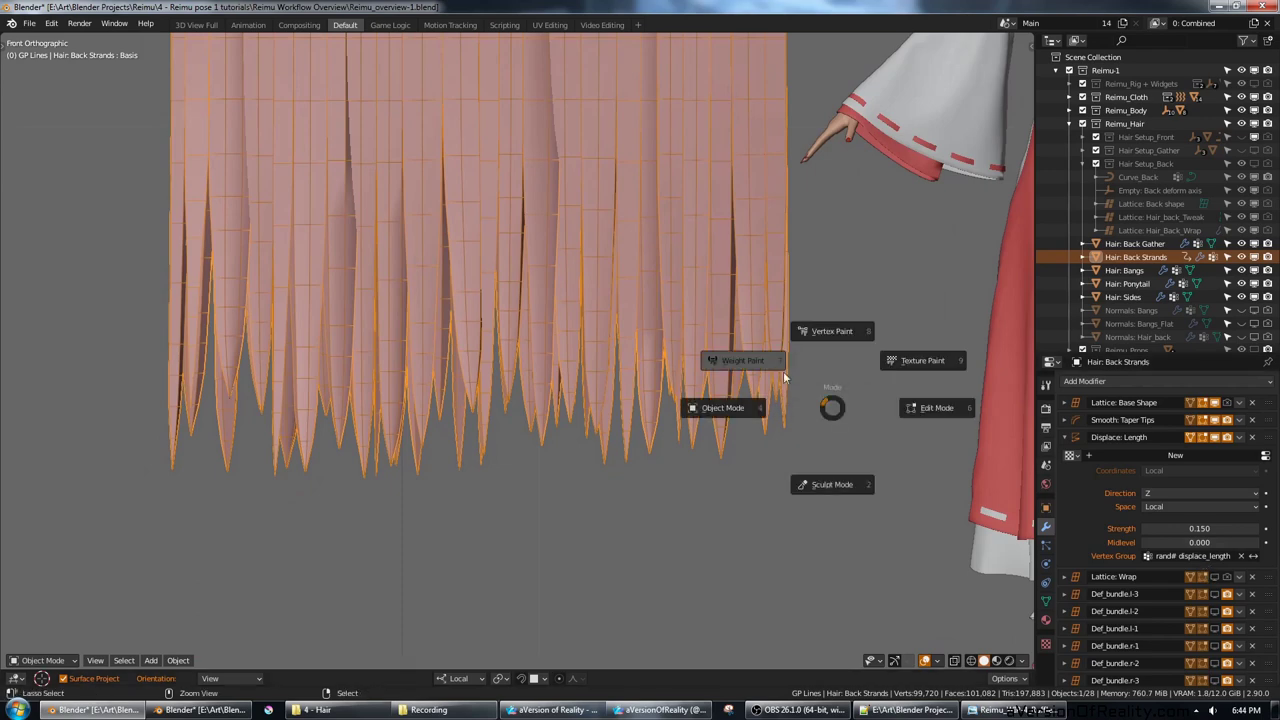
{"action": "left_click", "coordinate": [760, 368]}
{"action": "left_click", "coordinate": [1047, 601]}
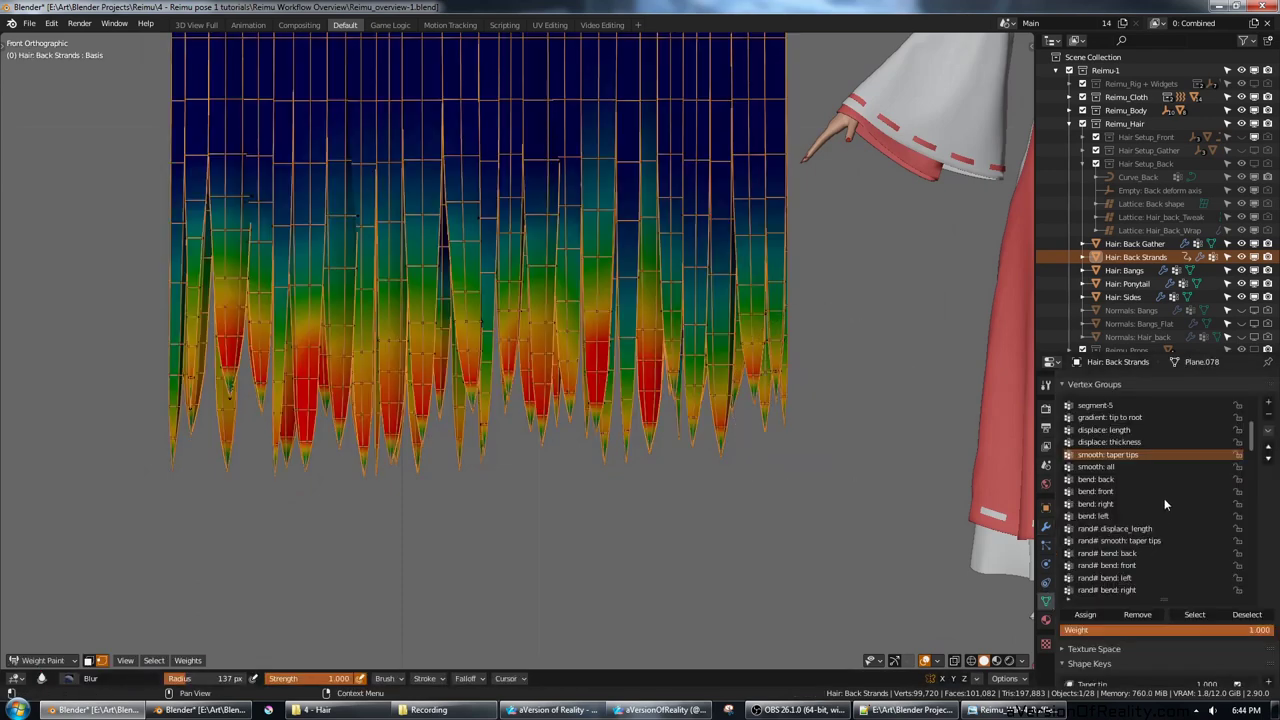
{"action": "scroll", "coordinate": [1164, 498], "scroll_direction": "down", "scroll_amount": 2}
{"action": "left_click", "coordinate": [1142, 503]}
{"action": "middle_click_drag", "start_coordinate": [783, 367], "coordinate": [786, 450], "text": "shift"}
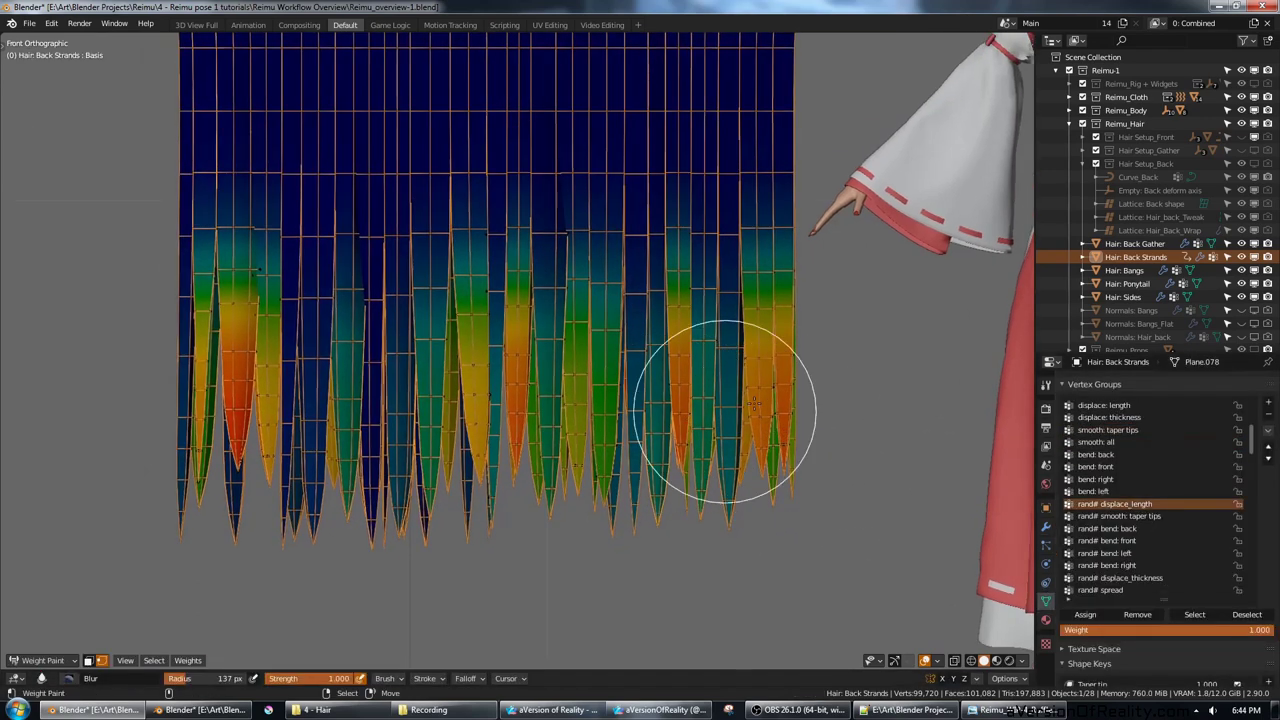
{"action": "middle_click_drag", "start_coordinate": [755, 405], "coordinate": [743, 400], "text": "shift"}
{"action": "key", "text": "ctrl+Tab"}
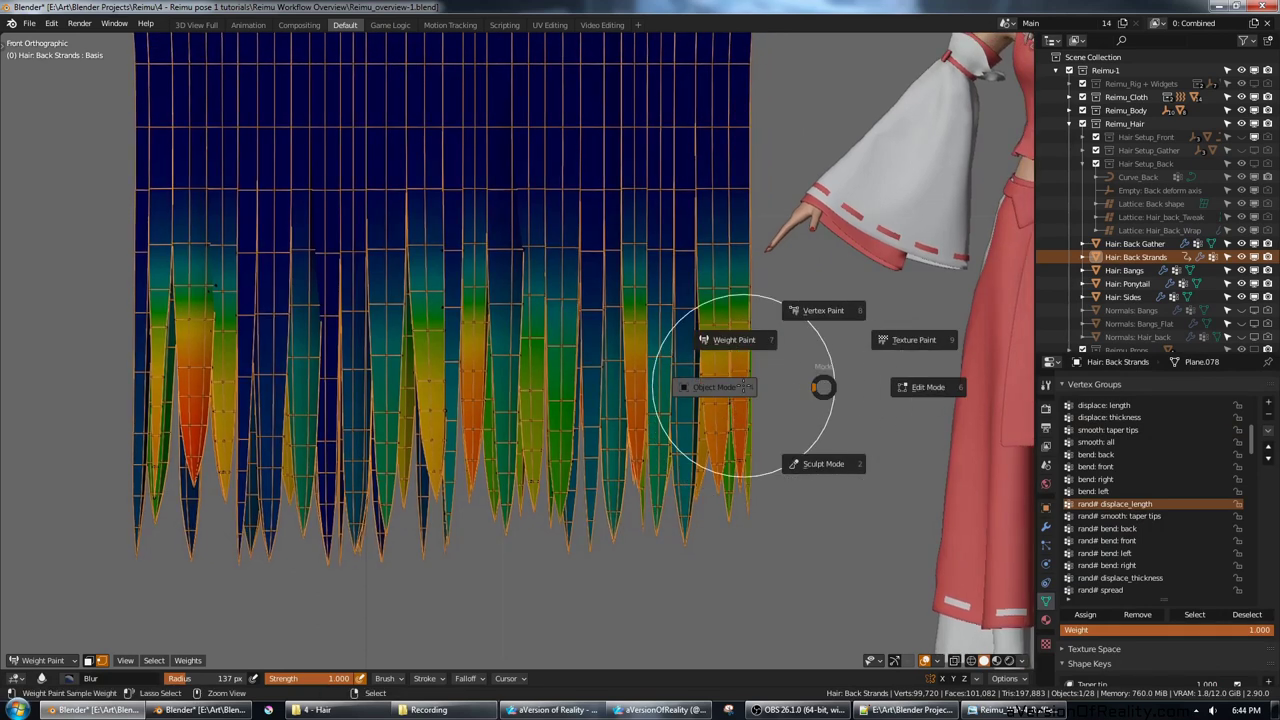
{"action": "left_click", "coordinate": [745, 387]}
Step: Try a strength of 0.250 on the Displace: Length modifier, restore 0.150 and collapse its settings
{"action": "left_click", "coordinate": [1046, 527]}
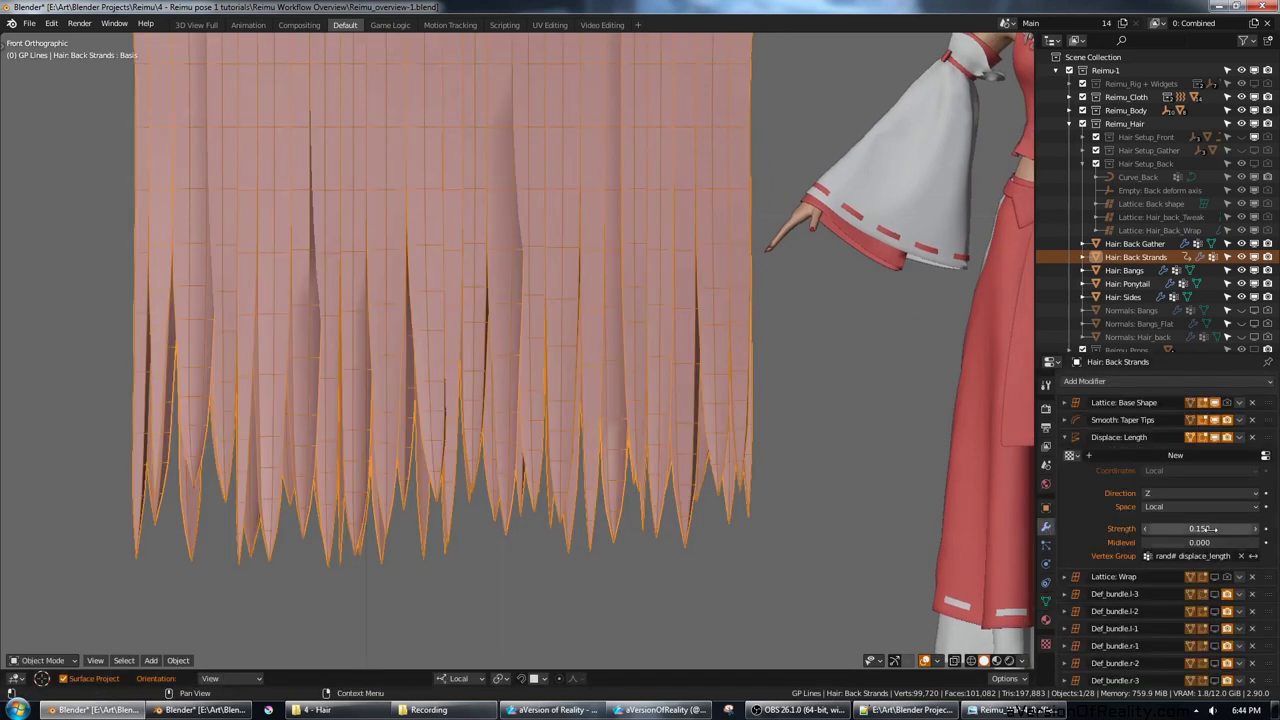
{"action": "left_click", "coordinate": [1256, 529]}
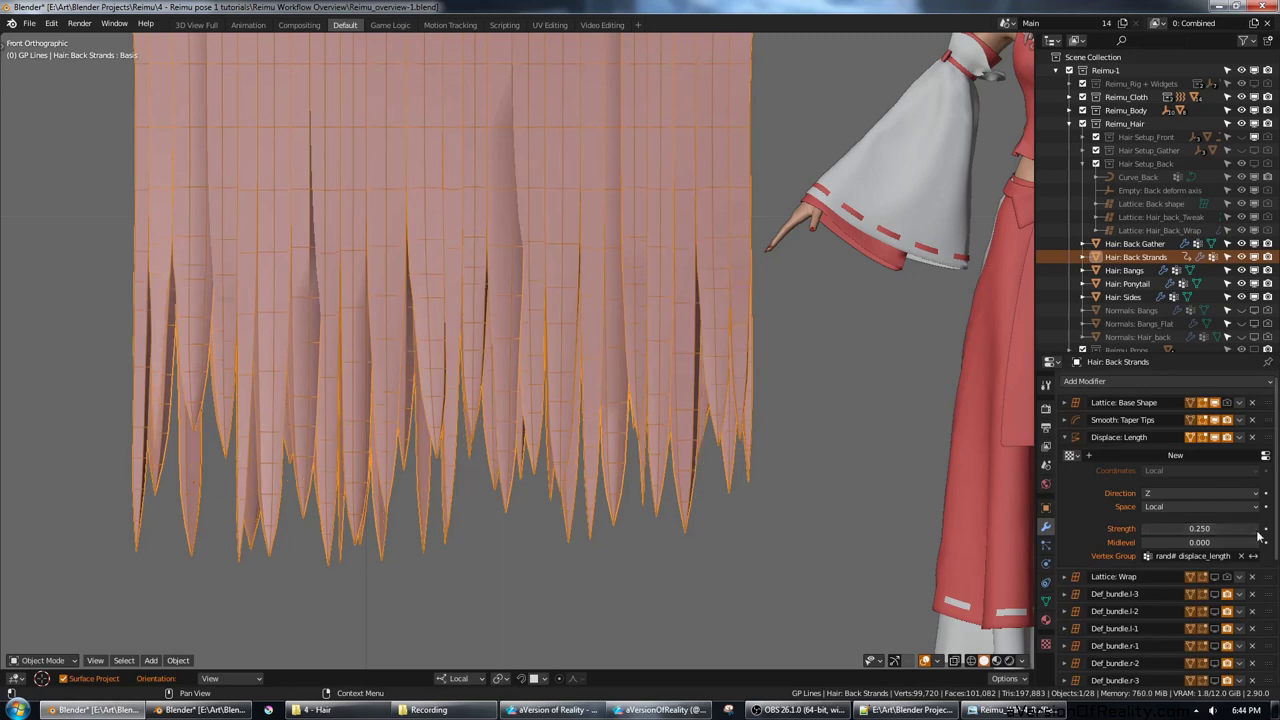
{"action": "left_click", "coordinate": [1146, 530]}
{"action": "middle_click_drag", "start_coordinate": [886, 410], "coordinate": [890, 466], "text": "shift"}
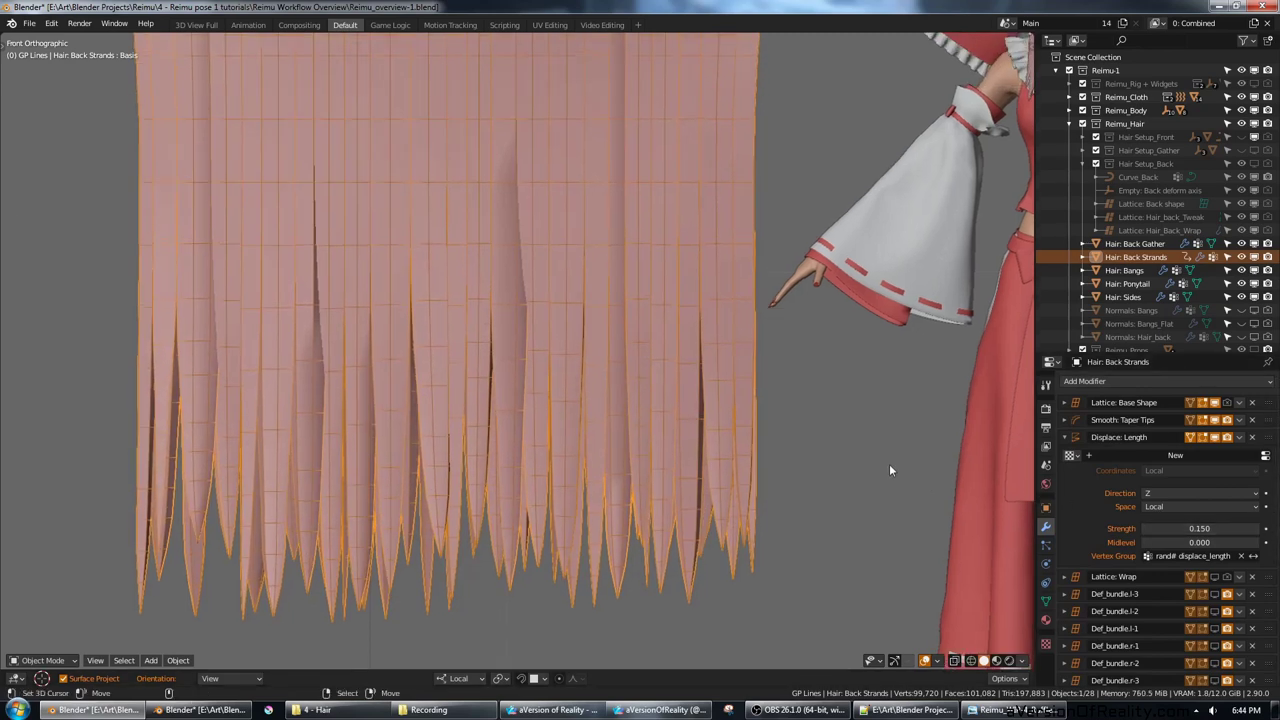
{"action": "scroll", "coordinate": [889, 470], "scroll_direction": "down", "scroll_amount": 1}
{"action": "left_click", "coordinate": [1064, 439]}
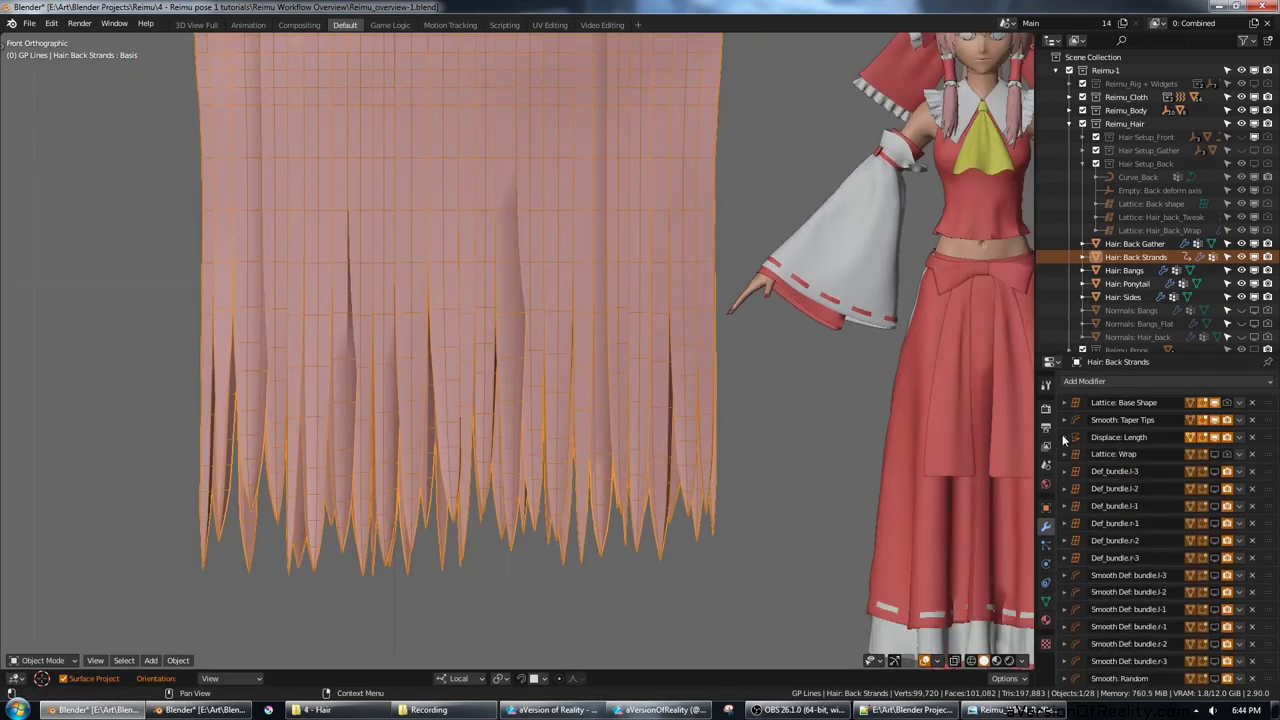
Step: Enable the Lattice: Wrap modifier in the viewport and inspect the hair wrapped around the character from behind
{"action": "left_click", "coordinate": [1216, 456]}
{"action": "scroll", "coordinate": [905, 385], "scroll_direction": "down", "scroll_amount": 2}
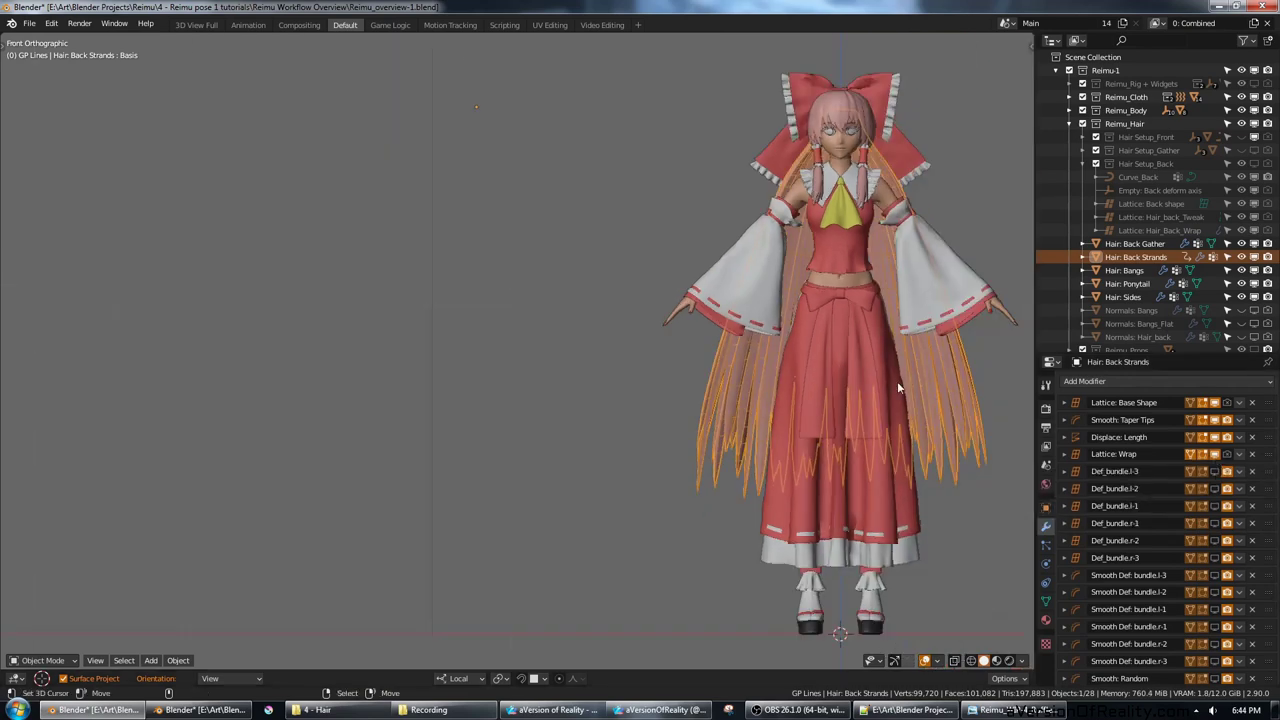
{"action": "middle_click_drag", "start_coordinate": [897, 382], "coordinate": [665, 402], "text": "shift"}
{"action": "middle_click_drag", "start_coordinate": [938, 355], "coordinate": [697, 374]}
{"action": "scroll", "coordinate": [748, 366], "scroll_direction": "up", "scroll_amount": 5}
{"action": "middle_click_drag", "start_coordinate": [788, 365], "coordinate": [830, 352], "text": "shift"}
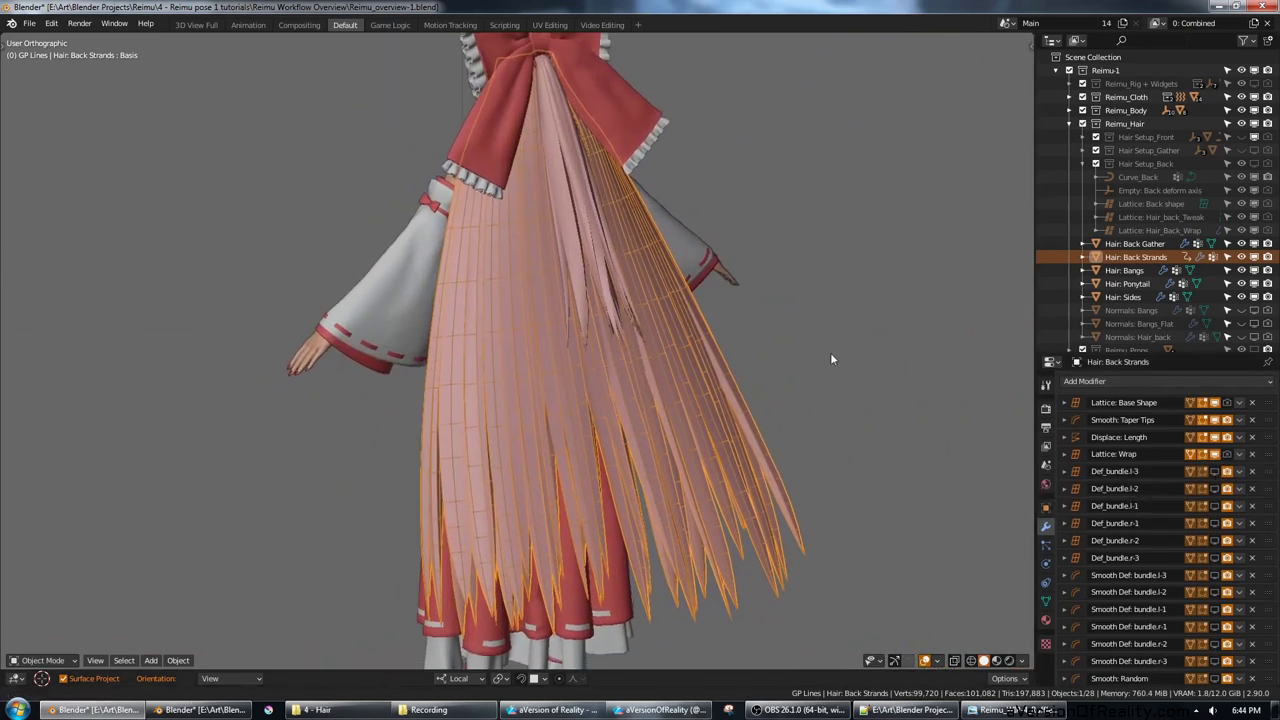
Step: Show the Hair Setup_Back collection to inspect the Hair_Back_Wrap lattice, hide the collection again and reselect Hair: Back Strands
{"action": "left_click", "coordinate": [1254, 165]}
{"action": "right_click", "coordinate": [746, 314]}
{"action": "scroll", "coordinate": [751, 317], "scroll_direction": "down", "scroll_amount": 1}
{"action": "middle_click_drag", "start_coordinate": [750, 322], "coordinate": [800, 310]}
{"action": "middle_click_drag", "start_coordinate": [929, 350], "coordinate": [770, 295]}
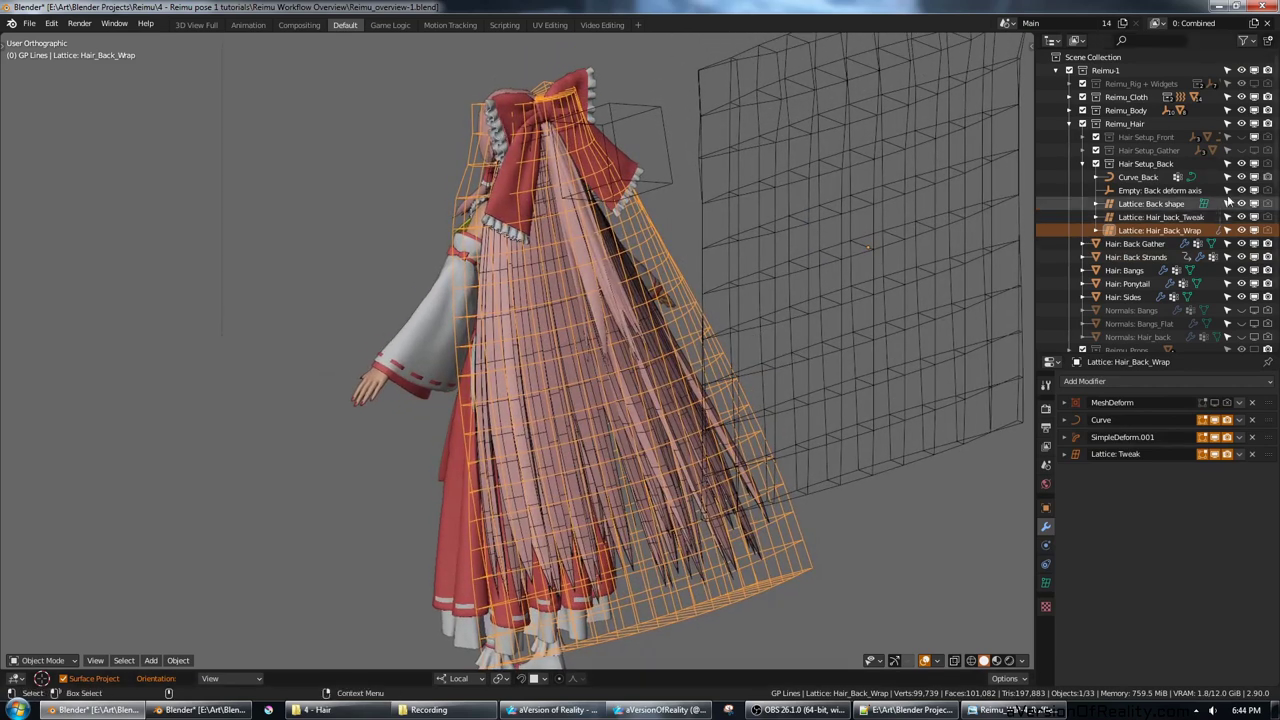
{"action": "left_click", "coordinate": [1241, 163]}
{"action": "left_click", "coordinate": [709, 416]}
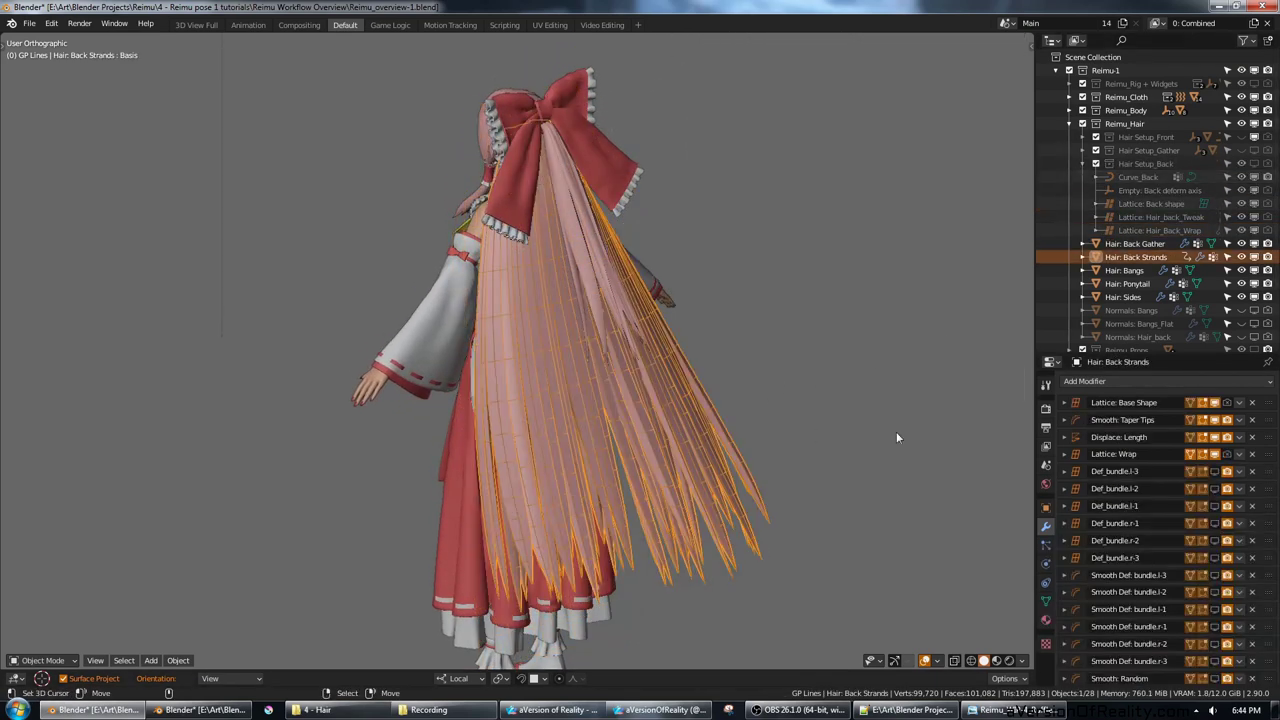
Step: Switch the viewport display from Lattice: Wrap to the six Def_bundle modifiers, l-3 through r-3, and save the file
{"action": "left_click", "coordinate": [1215, 455]}
{"action": "left_click_drag", "start_coordinate": [1217, 476], "coordinate": [1217, 562]}
{"action": "middle_click_drag", "start_coordinate": [1000, 440], "coordinate": [921, 403]}
{"action": "scroll", "coordinate": [1156, 459], "scroll_direction": "down", "scroll_amount": 3}
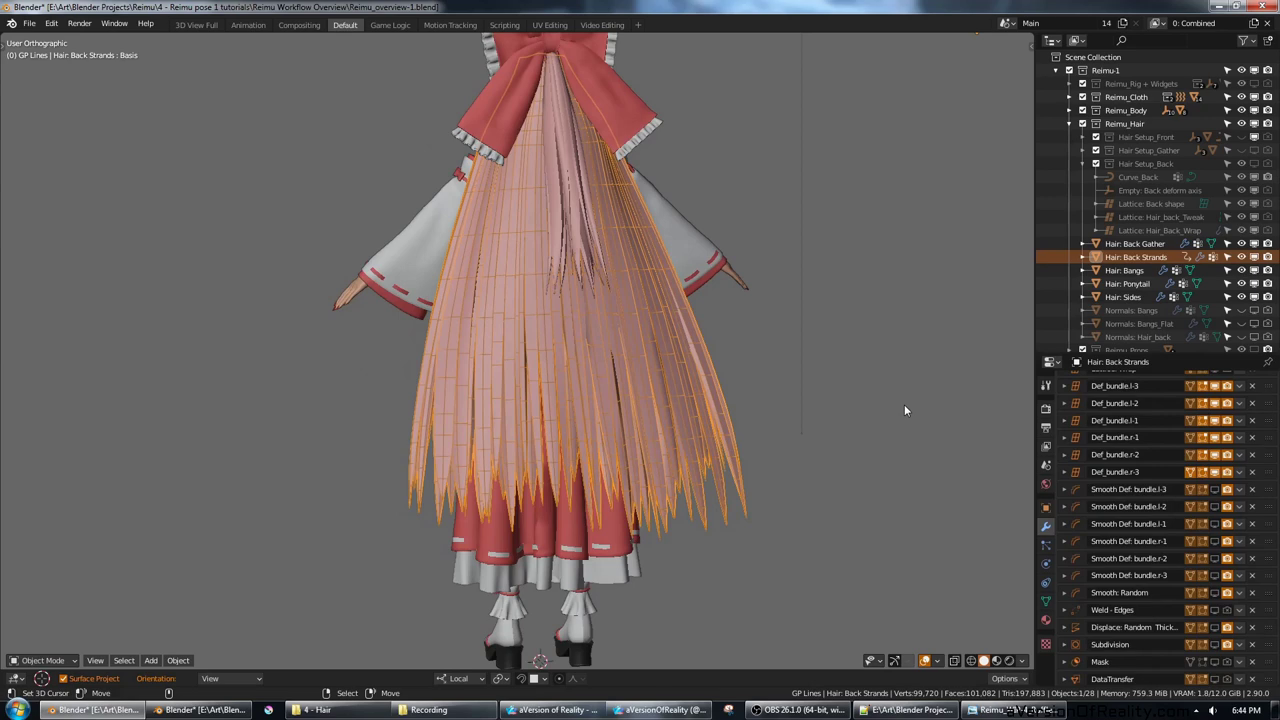
{"action": "key", "text": "ctrl+s"}
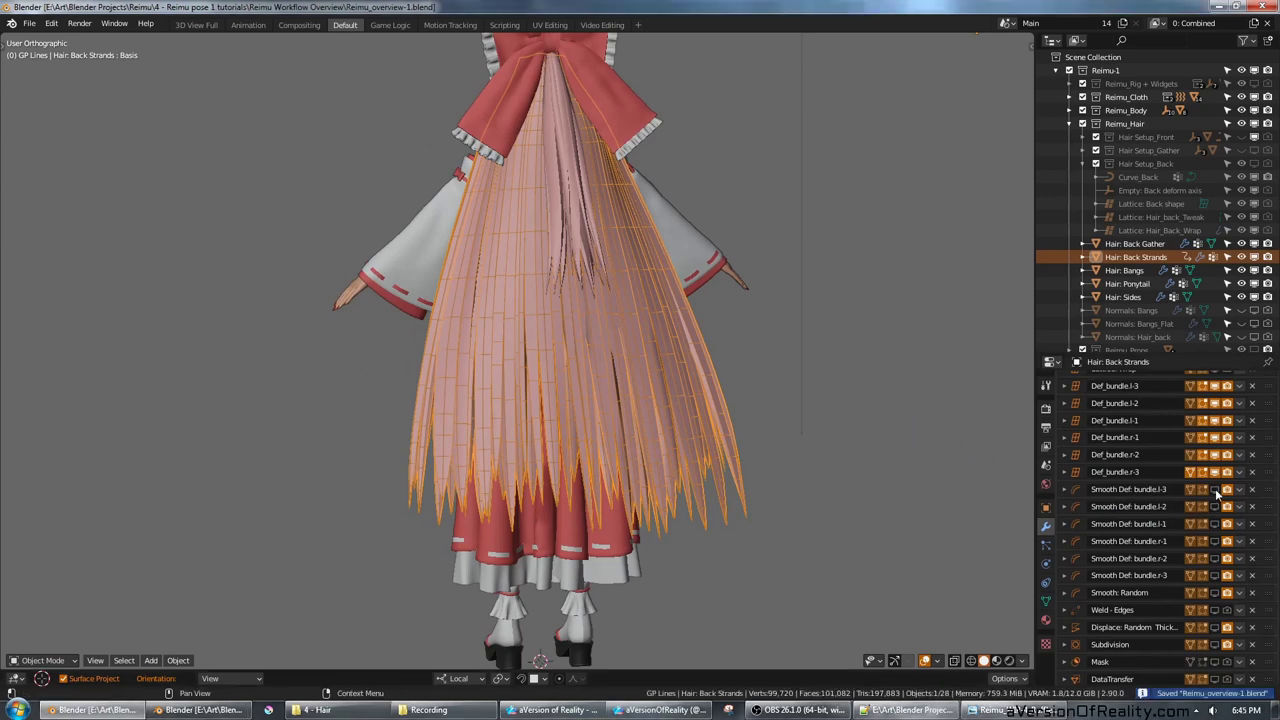
Step: Enable the six Smooth Def: bundle modifiers in the viewport and check the settings of the bundle.r-3 one
{"action": "left_click", "coordinate": [1216, 491]}
{"action": "left_click", "coordinate": [1216, 506]}
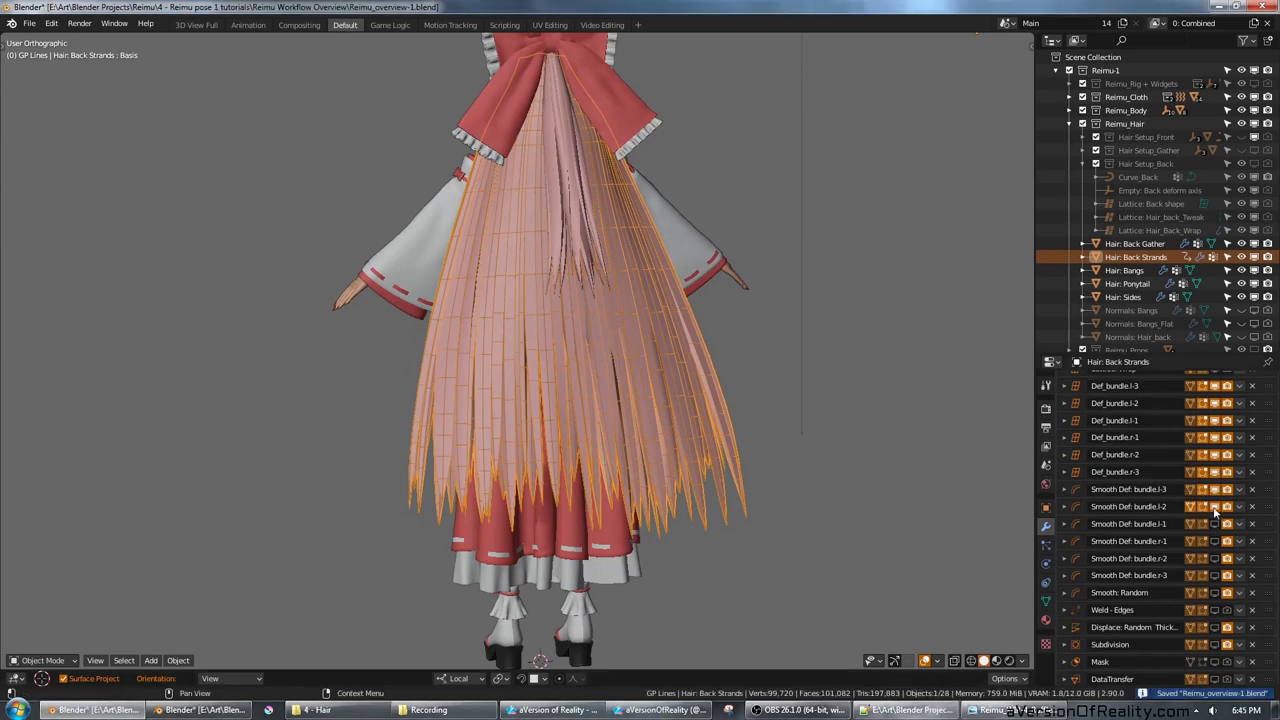
{"action": "left_click", "coordinate": [1216, 524]}
{"action": "left_click", "coordinate": [1216, 541]}
{"action": "left_click", "coordinate": [1215, 558]}
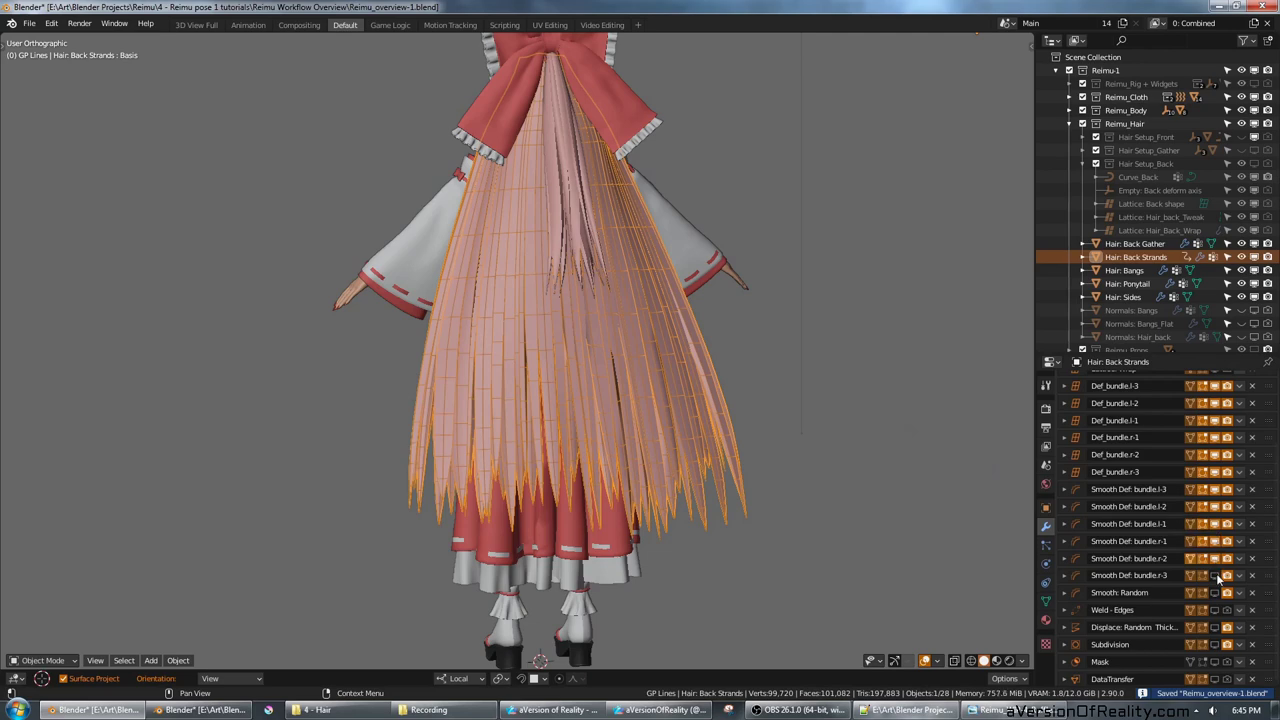
{"action": "left_click", "coordinate": [1216, 575]}
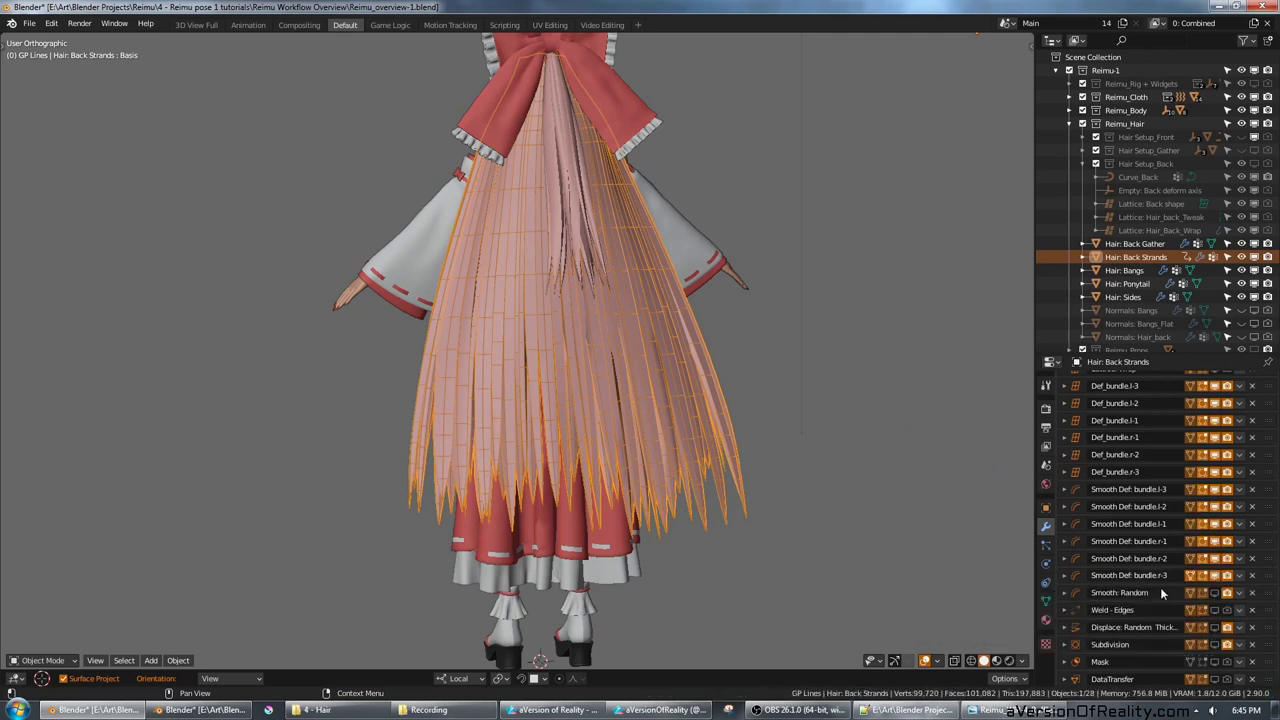
{"action": "left_click", "coordinate": [1066, 576]}
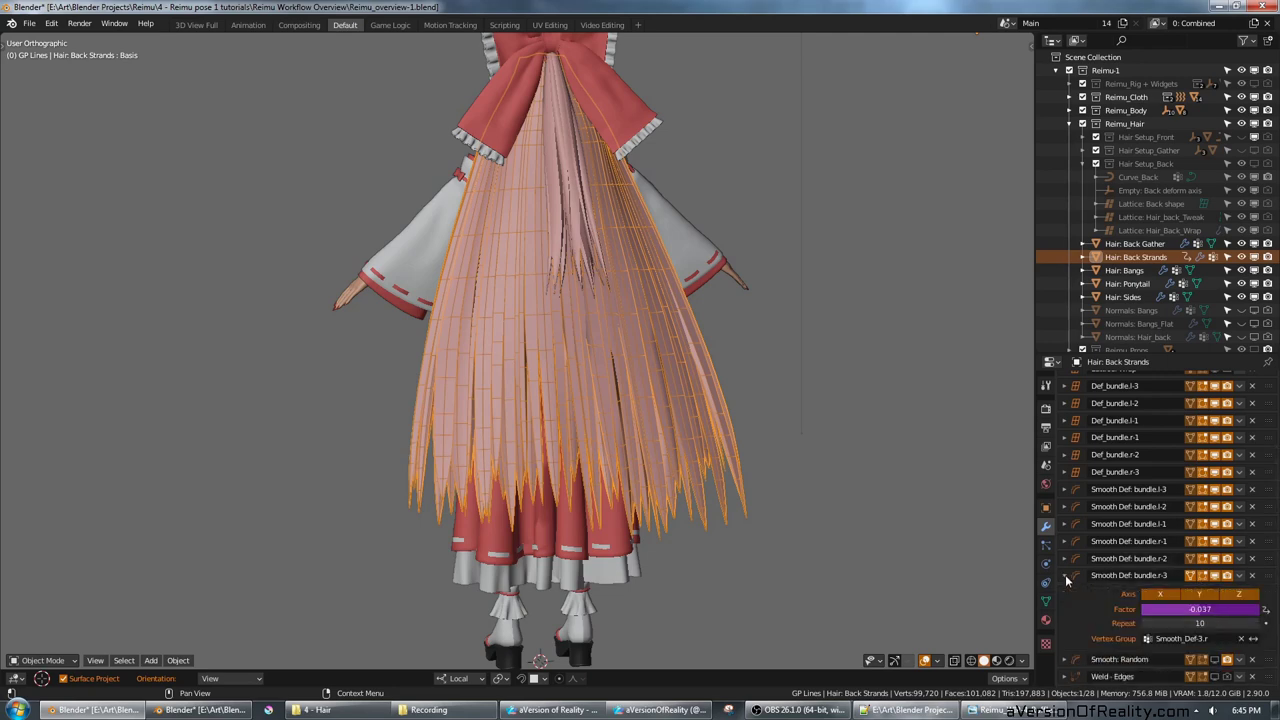
{"action": "left_click", "coordinate": [1066, 577]}
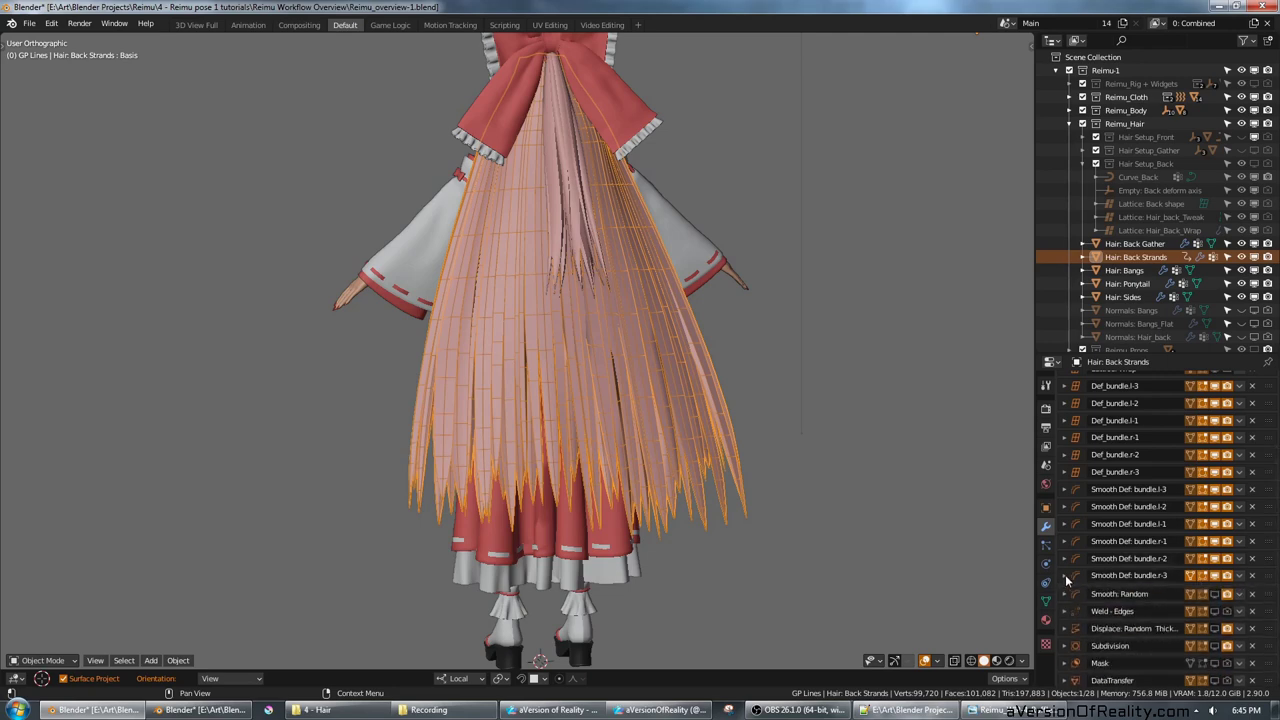
Step: Enable the Smooth: Random modifier in the viewport and inspect its effect on the hair from behind
{"action": "left_click", "coordinate": [1215, 593]}
{"action": "scroll", "coordinate": [899, 547], "scroll_direction": "up", "scroll_amount": 2}
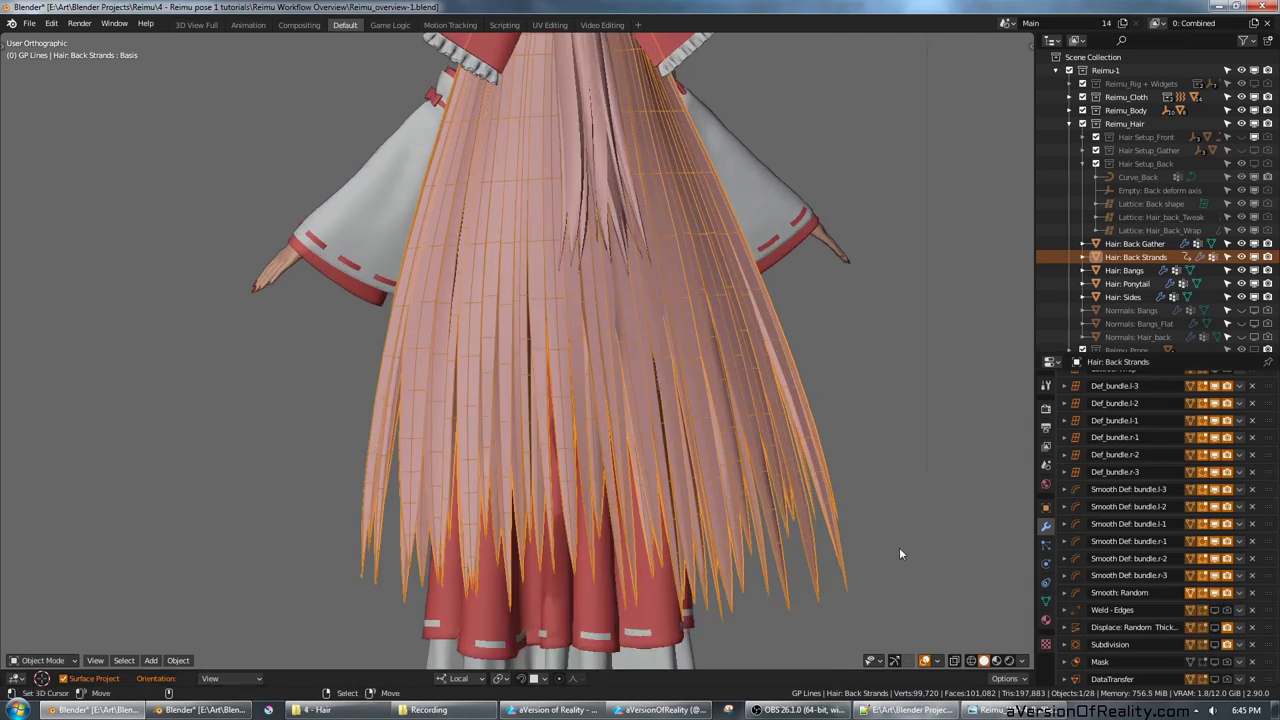
{"action": "scroll", "coordinate": [922, 518], "scroll_direction": "up", "scroll_amount": 1, "text": "ctrl"}
{"action": "mouse_move", "coordinate": [860, 415]}
{"action": "middle_mouse_down"}
{"action": "mouse_move", "coordinate": [843, 424]}
{"action": "mouse_move", "coordinate": [863, 430]}
{"action": "middle_mouse_up"}
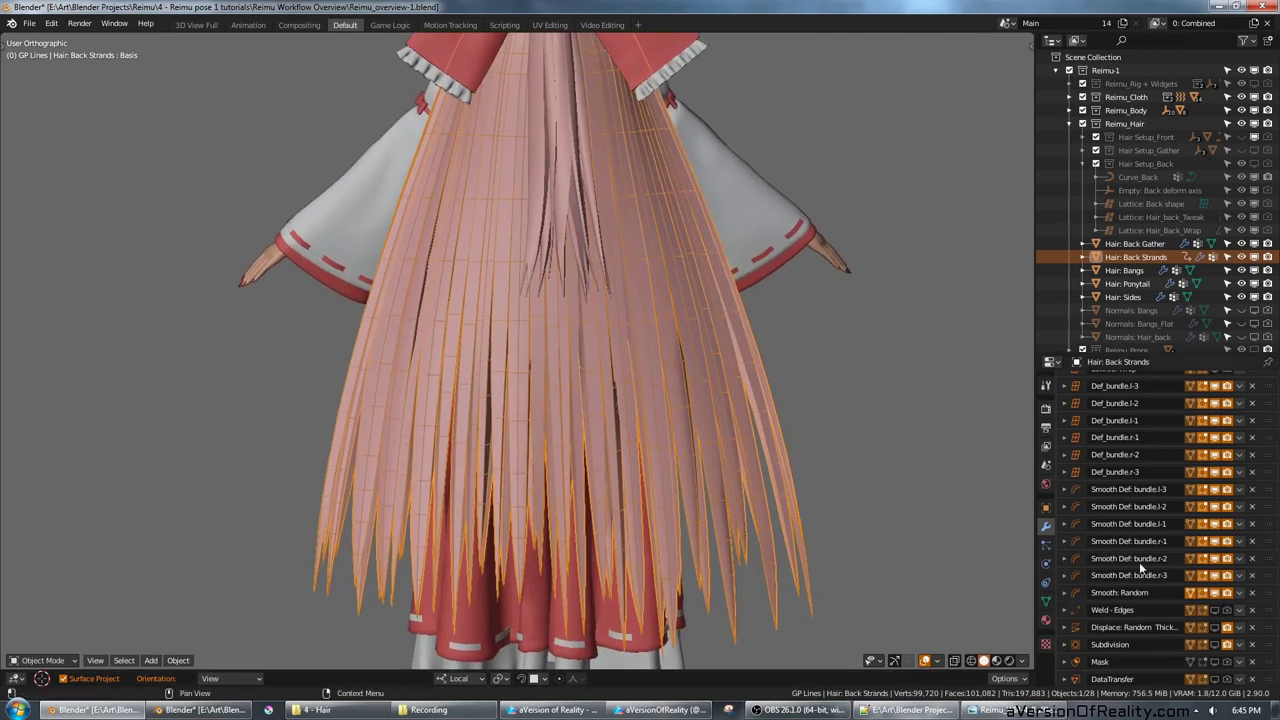
Step: Toggle the random thickness Displace modifier in the viewport to compare its effect, leaving it enabled
{"action": "left_click", "coordinate": [1217, 629]}
{"action": "left_click", "coordinate": [1217, 629]}
{"action": "left_click", "coordinate": [1217, 629]}
{"action": "left_click", "coordinate": [1217, 629]}
{"action": "left_click", "coordinate": [1215, 627]}
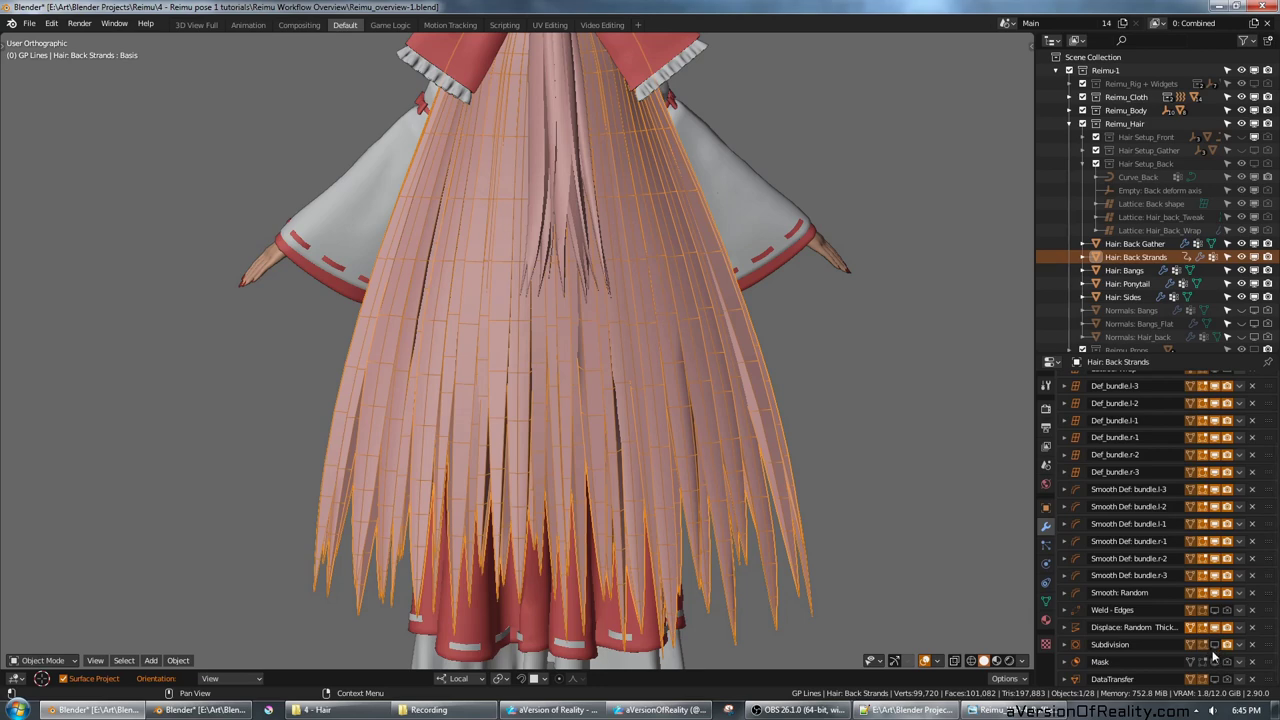
{"action": "scroll", "coordinate": [1213, 652], "scroll_direction": "up", "scroll_amount": 1}
{"action": "scroll", "coordinate": [1213, 652], "scroll_direction": "down", "scroll_amount": 1}
{"action": "scroll", "coordinate": [1185, 610], "scroll_direction": "up", "scroll_amount": 4}
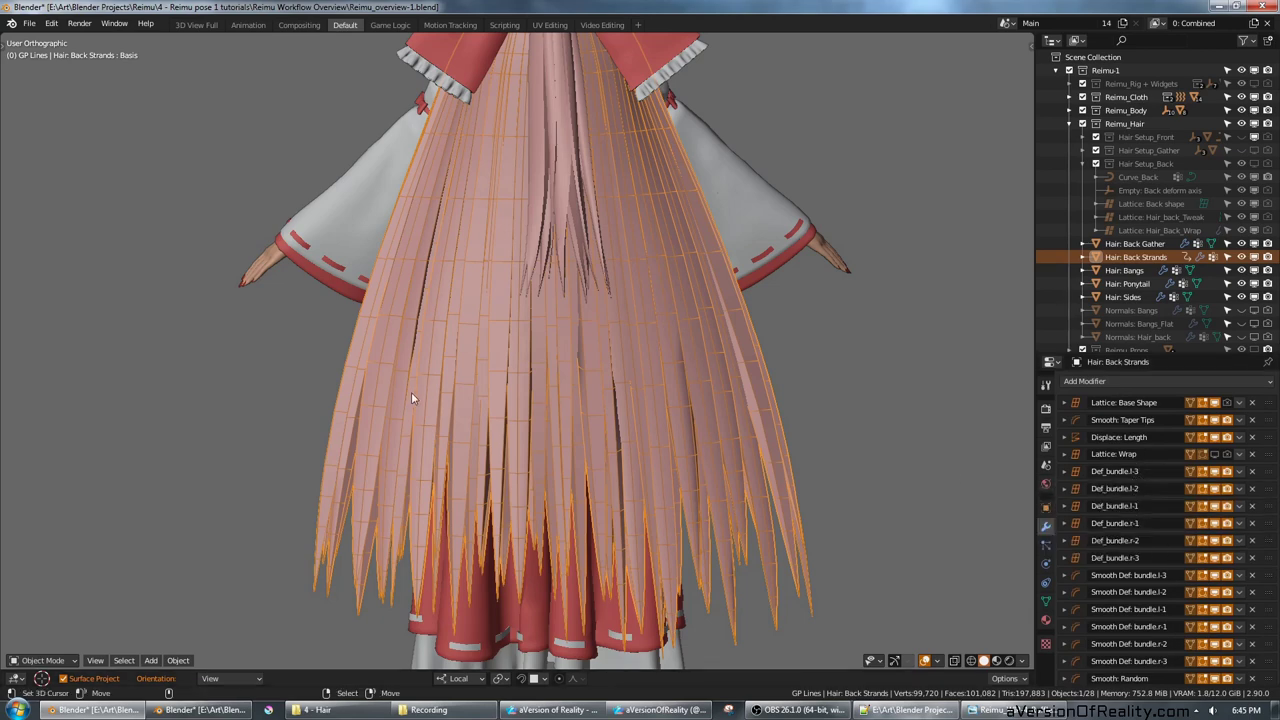
{"action": "scroll", "coordinate": [1155, 478], "scroll_direction": "down", "scroll_amount": 4}
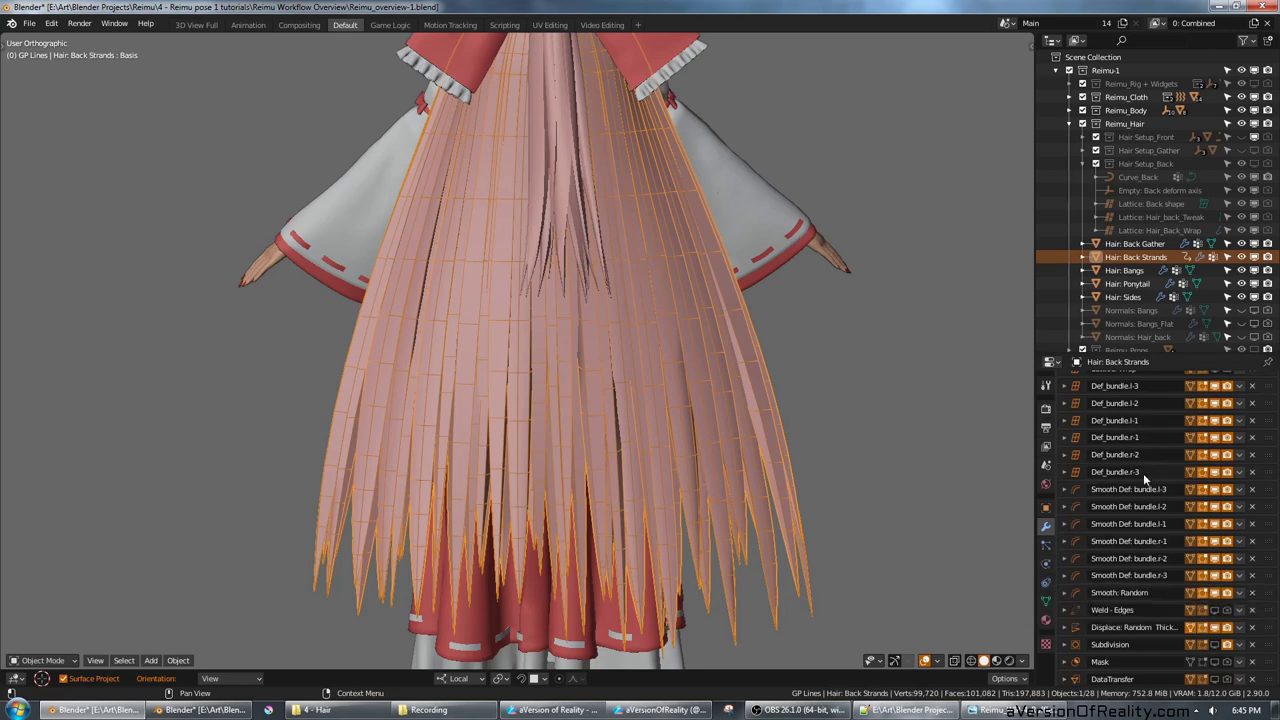
{"action": "scroll", "coordinate": [1143, 473], "scroll_direction": "up", "scroll_amount": 4}
{"action": "scroll", "coordinate": [1146, 483], "scroll_direction": "down", "scroll_amount": 4}
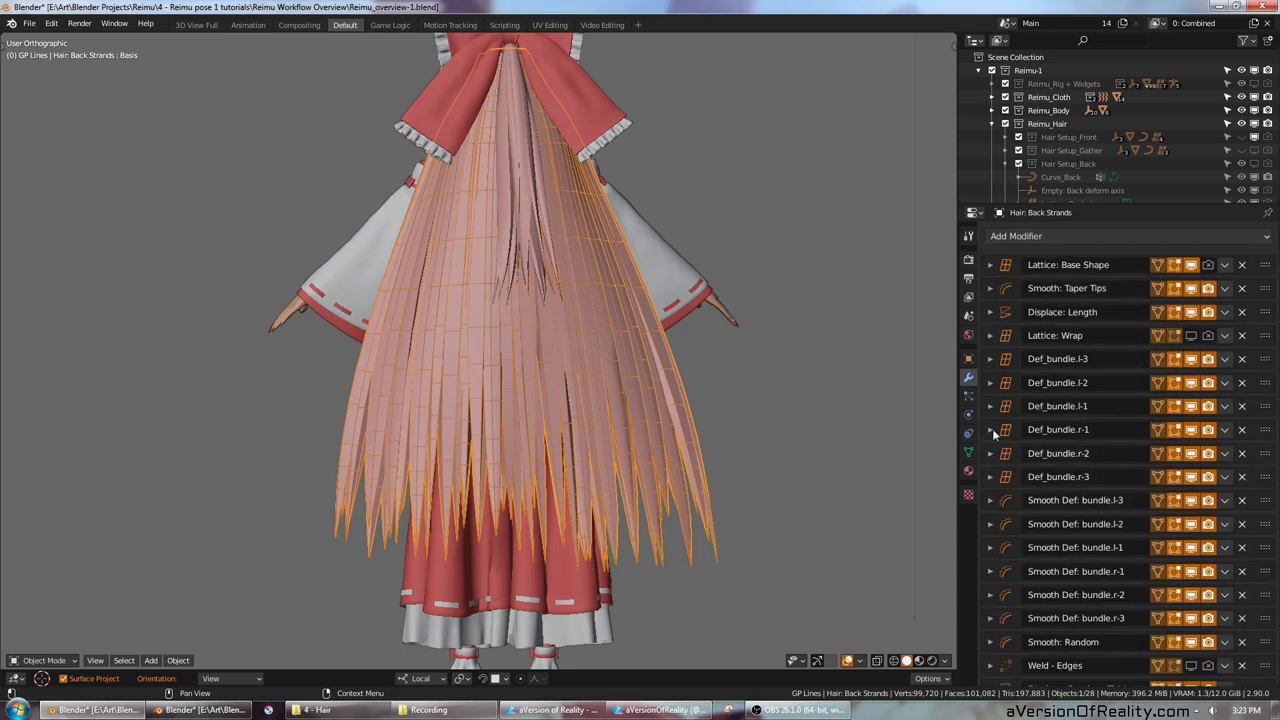
Step: Show the back strands' vertex groups and switch the hair object to Weight Paint mode
{"action": "left_click", "coordinate": [969, 453]}
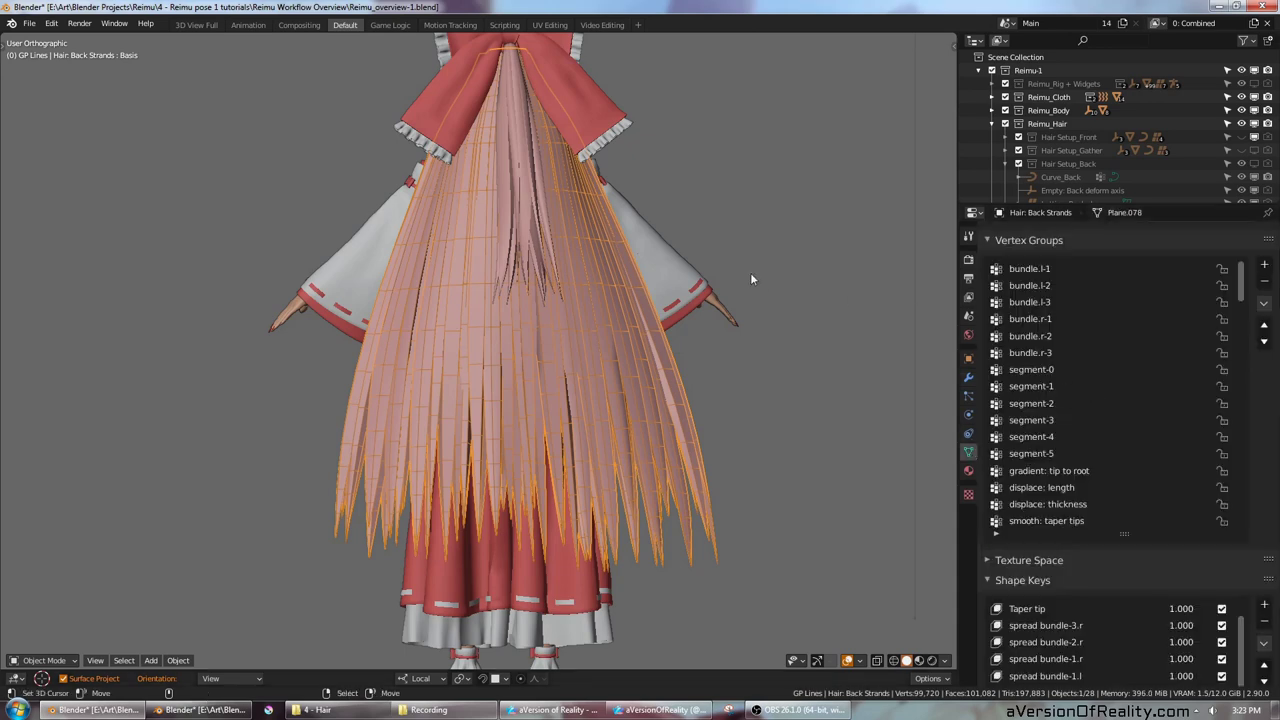
{"action": "key", "text": "ctrl+Tab"}
{"action": "left_click", "coordinate": [681, 228]}
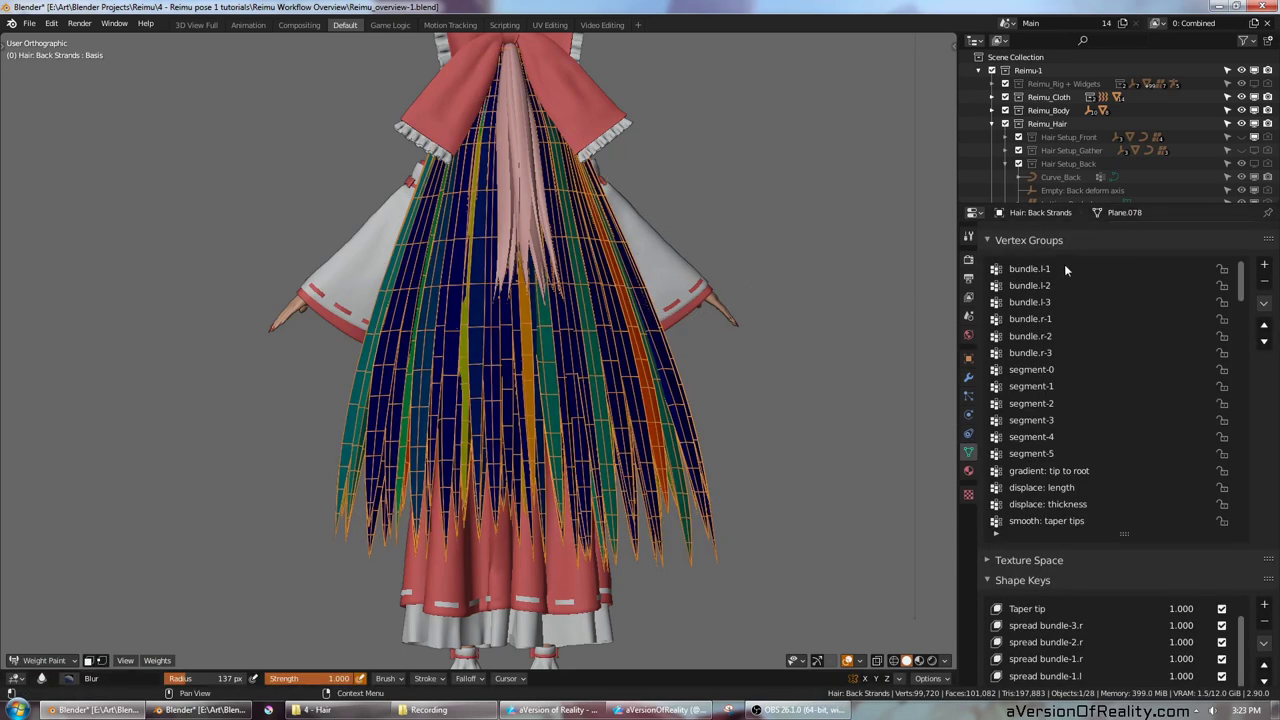
Step: View the painted weights of the six bundle vertex groups, from bundle.l-1 through bundle.r-3
{"action": "left_click", "coordinate": [1064, 268]}
{"action": "left_click", "coordinate": [1060, 285]}
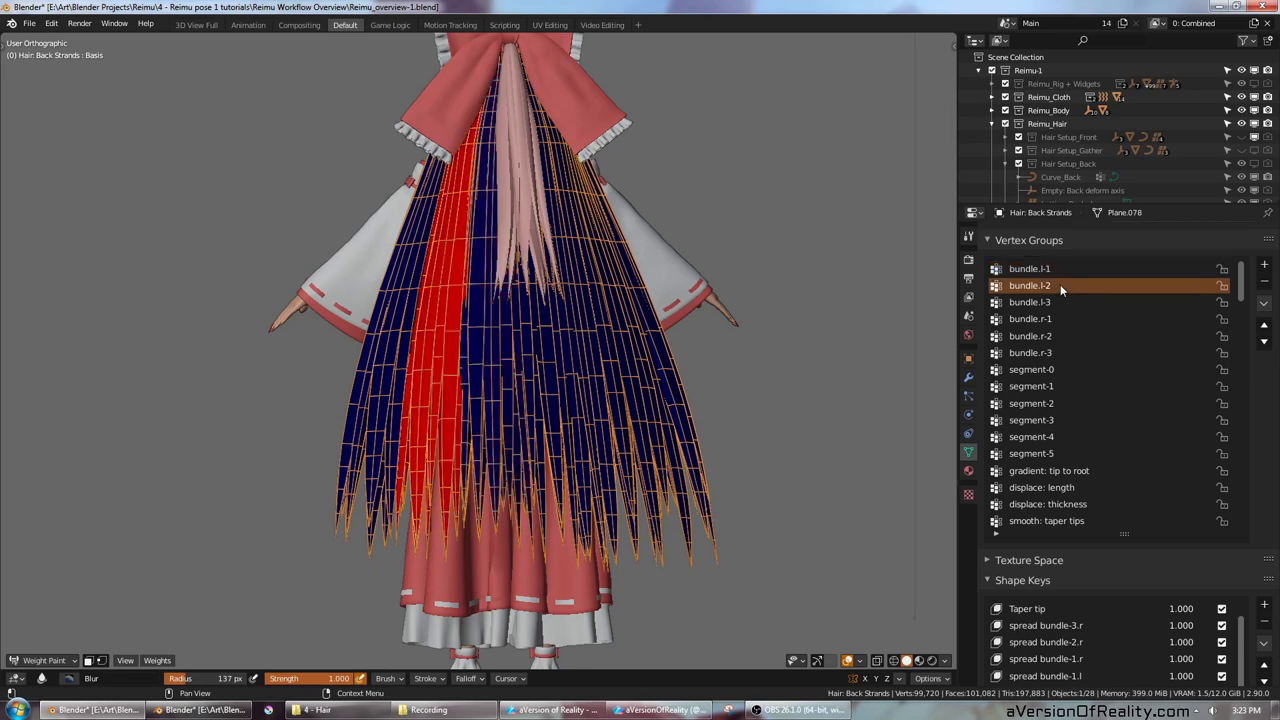
{"action": "left_click", "coordinate": [1060, 302]}
{"action": "left_click", "coordinate": [1058, 319]}
{"action": "left_click", "coordinate": [1054, 335]}
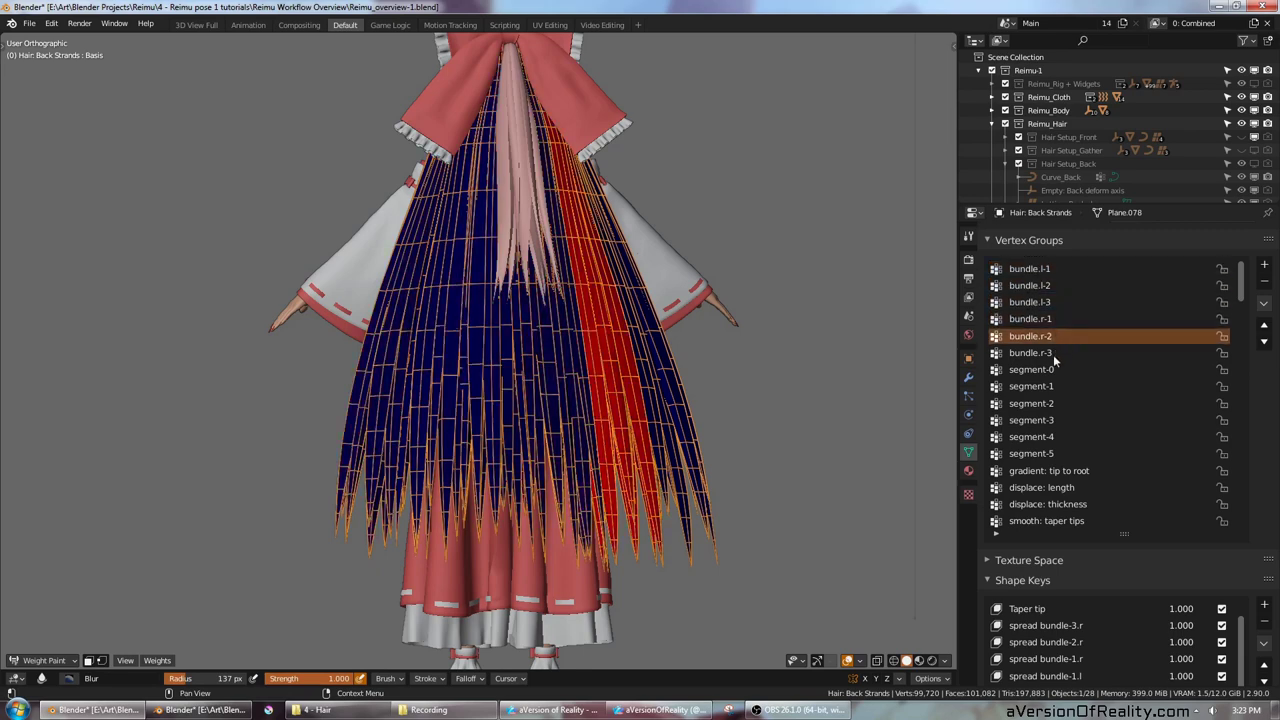
{"action": "left_click", "coordinate": [1052, 352]}
Step: View the painted weights of the vertex groups segment-0 through segment-5
{"action": "left_click", "coordinate": [1050, 369]}
{"action": "left_click", "coordinate": [1049, 387]}
{"action": "left_click", "coordinate": [1050, 404]}
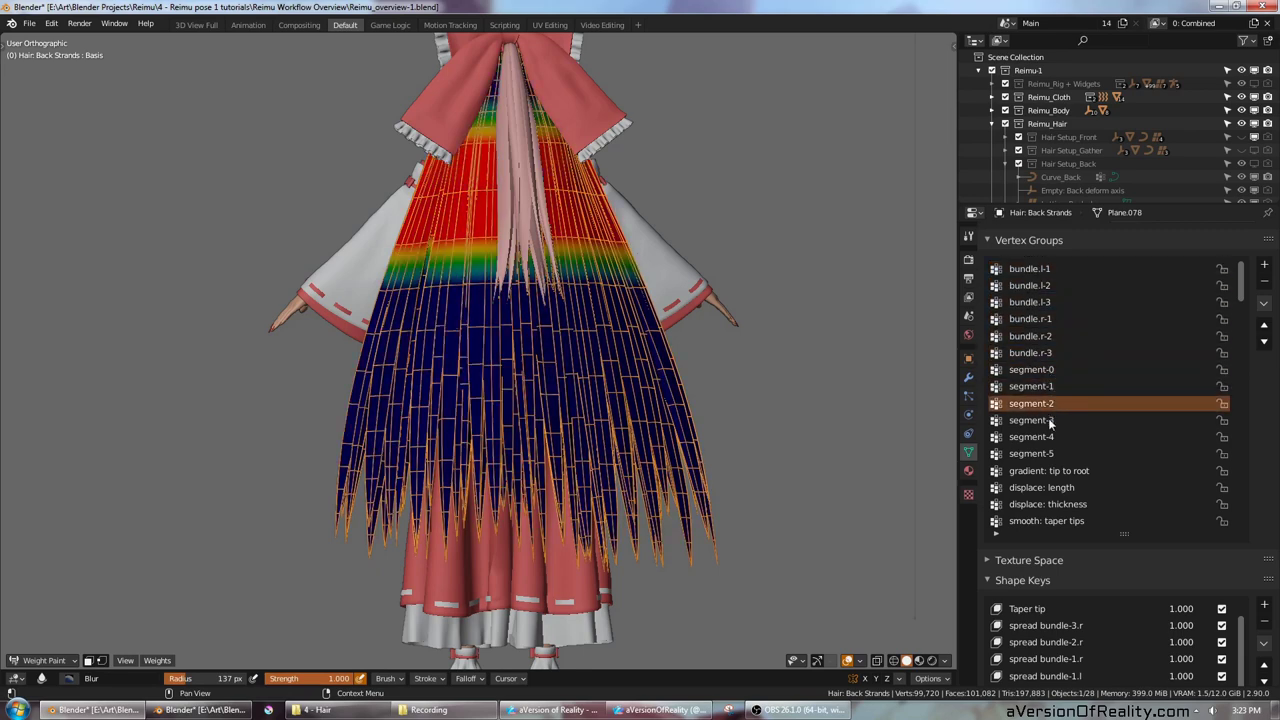
{"action": "left_click", "coordinate": [1051, 420]}
{"action": "left_click", "coordinate": [1052, 437]}
{"action": "left_click", "coordinate": [1053, 453]}
Step: View the weights of the gradient: tip to root, displace: length, displace: thickness and smooth: taper tips groups
{"action": "scroll", "coordinate": [1138, 366], "scroll_direction": "down", "scroll_amount": 5}
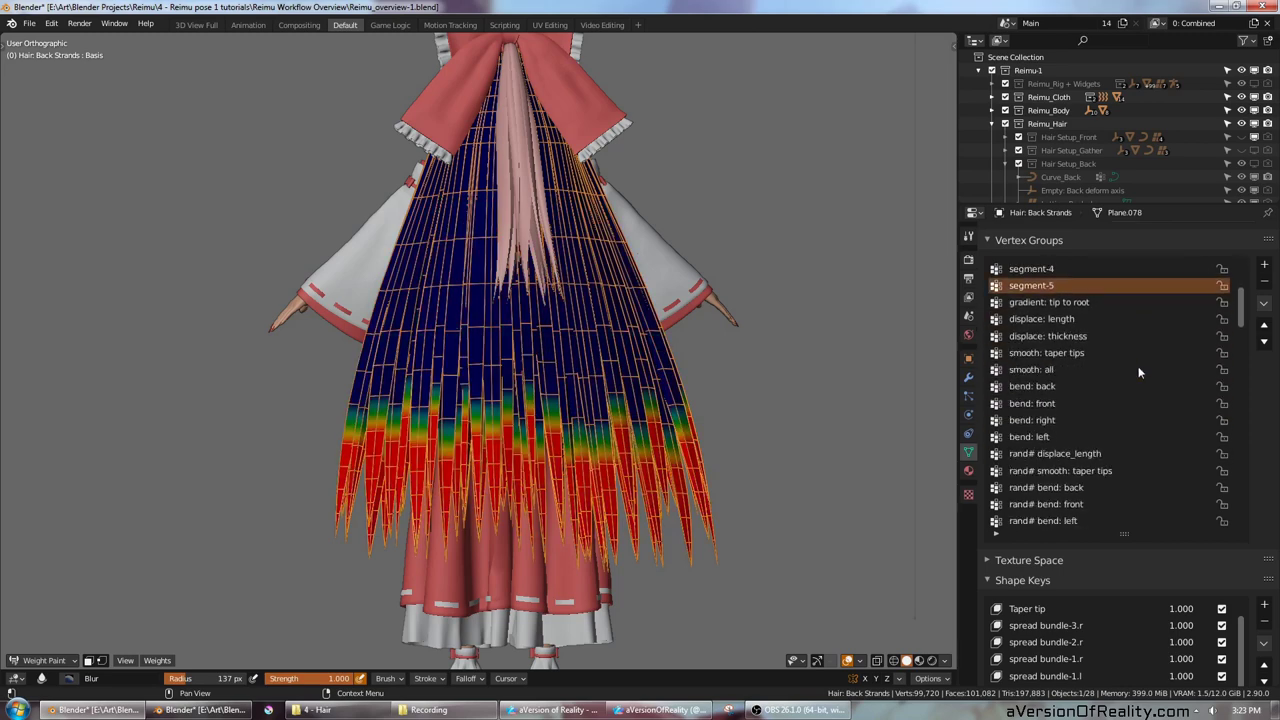
{"action": "left_click", "coordinate": [1078, 302]}
{"action": "left_click", "coordinate": [1076, 319]}
{"action": "left_click", "coordinate": [1078, 336]}
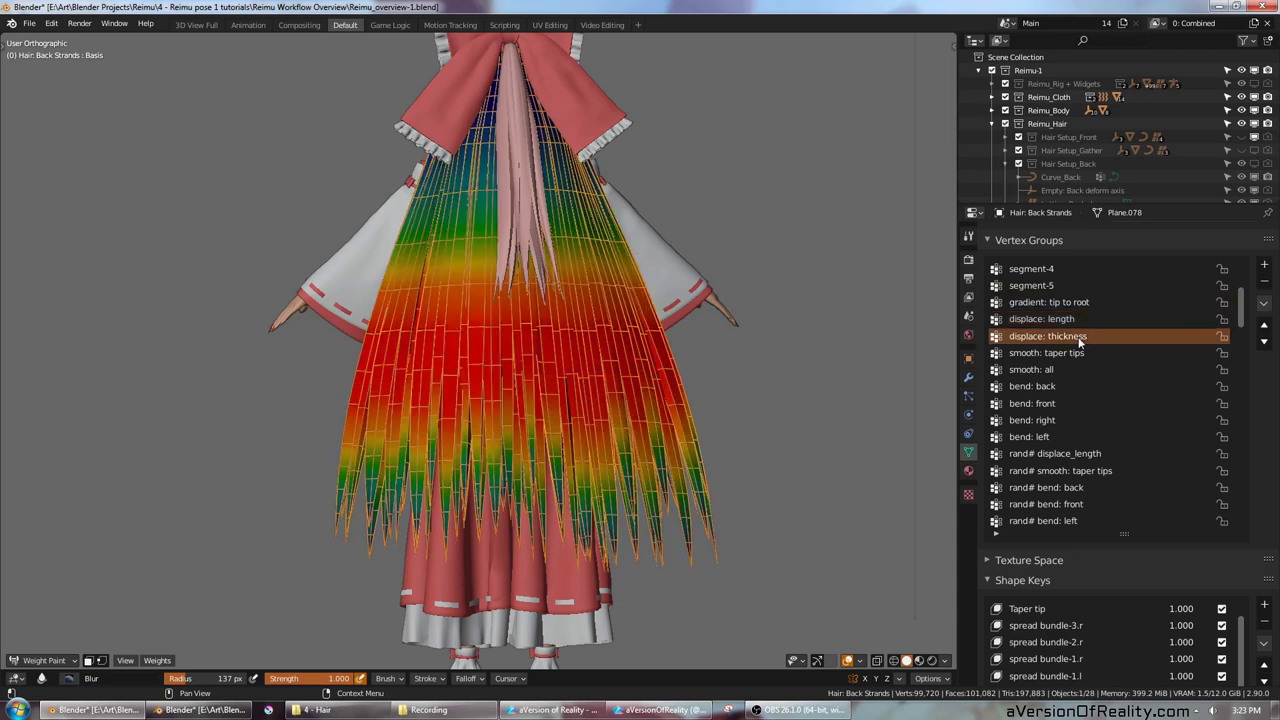
{"action": "left_click", "coordinate": [1081, 354]}
Step: View the weights of the smooth: all group and the bend: back, front, right and left groups
{"action": "scroll", "coordinate": [1081, 354], "scroll_direction": "down", "scroll_amount": 2}
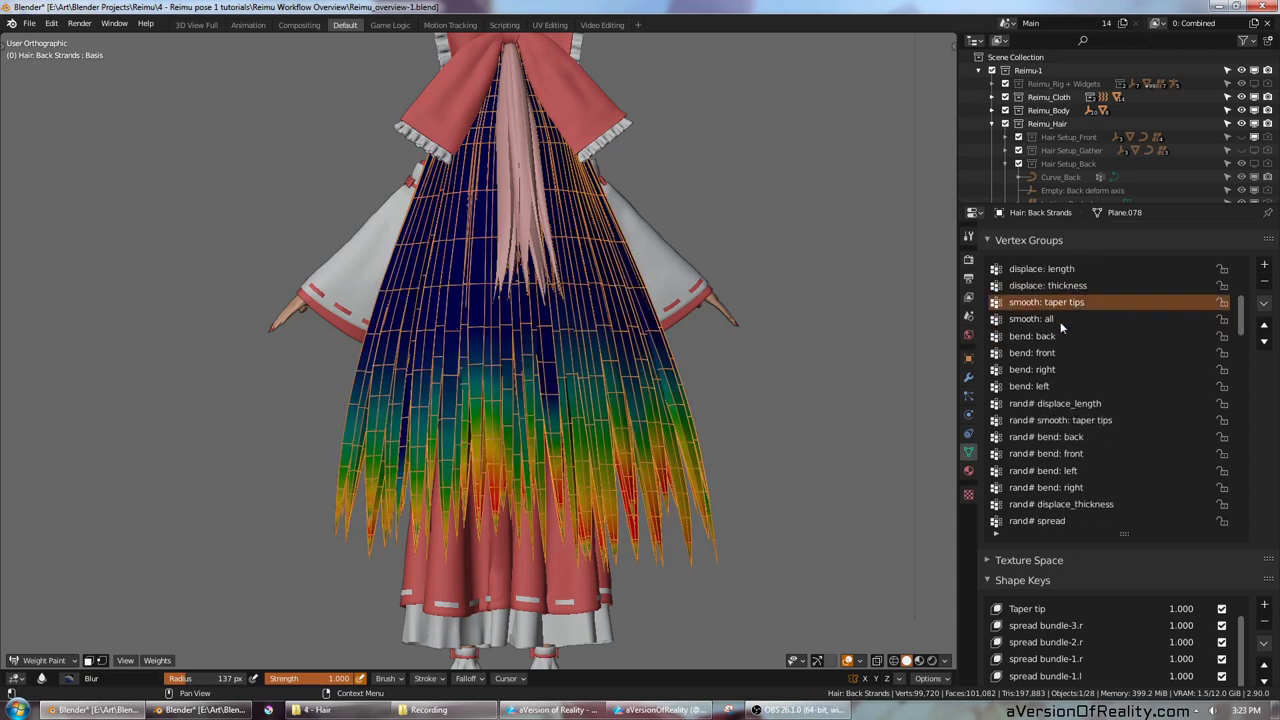
{"action": "left_click", "coordinate": [1058, 319]}
{"action": "left_click", "coordinate": [1056, 336]}
{"action": "left_click", "coordinate": [1056, 352]}
{"action": "left_click", "coordinate": [1056, 369]}
{"action": "left_click", "coordinate": [1060, 386]}
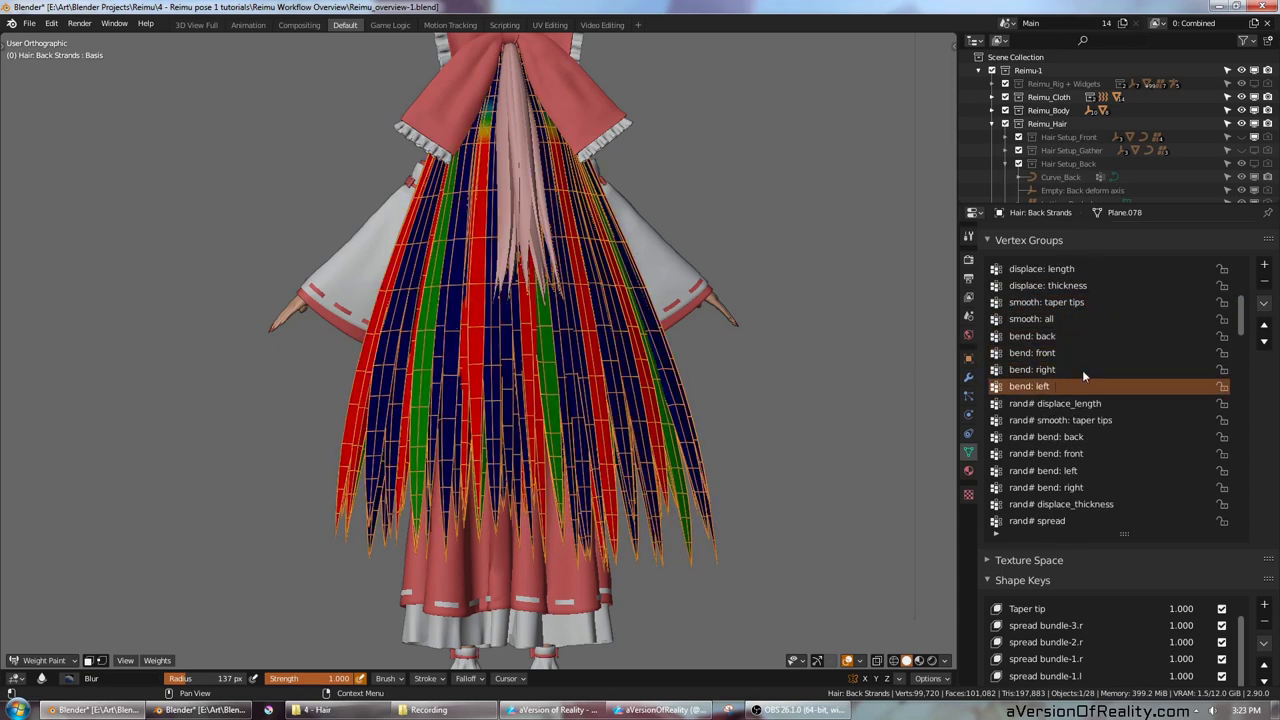
{"action": "scroll", "coordinate": [1068, 345], "scroll_direction": "down", "scroll_amount": 2}
{"action": "scroll", "coordinate": [1056, 315], "scroll_direction": "up", "scroll_amount": 1}
{"action": "left_click", "coordinate": [1060, 320]}
{"action": "left_click", "coordinate": [1059, 336]}
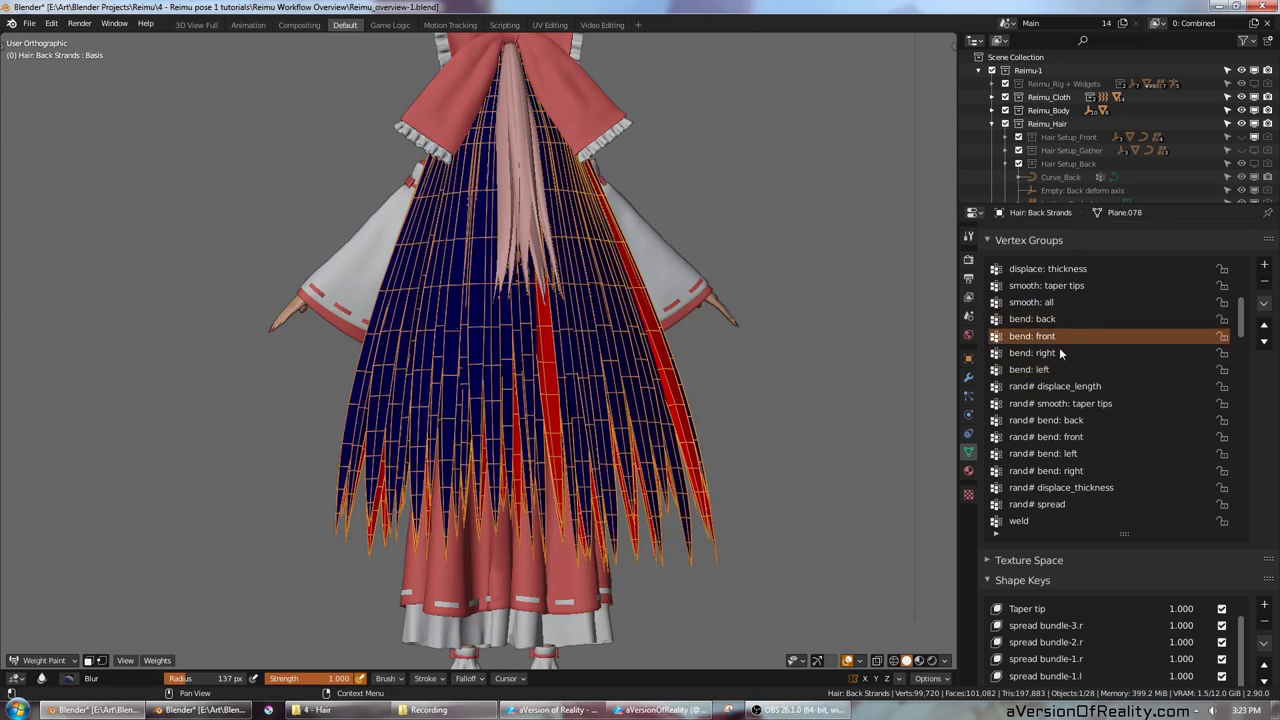
{"action": "left_click", "coordinate": [1062, 353]}
{"action": "left_click", "coordinate": [1056, 369]}
Step: View the weights of the randomized groups, from rand# displace_length through rand# spread
{"action": "left_click", "coordinate": [1059, 387]}
{"action": "left_click", "coordinate": [1060, 404]}
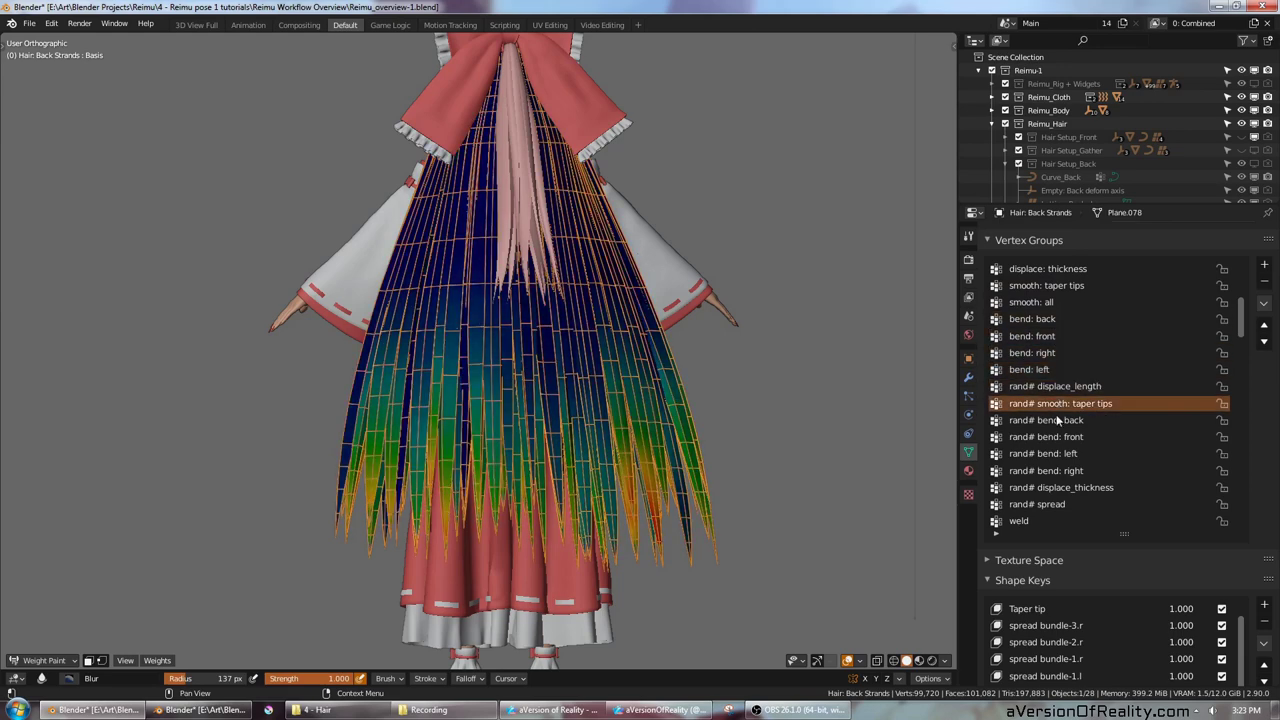
{"action": "left_click", "coordinate": [1058, 422]}
{"action": "left_click", "coordinate": [1058, 437]}
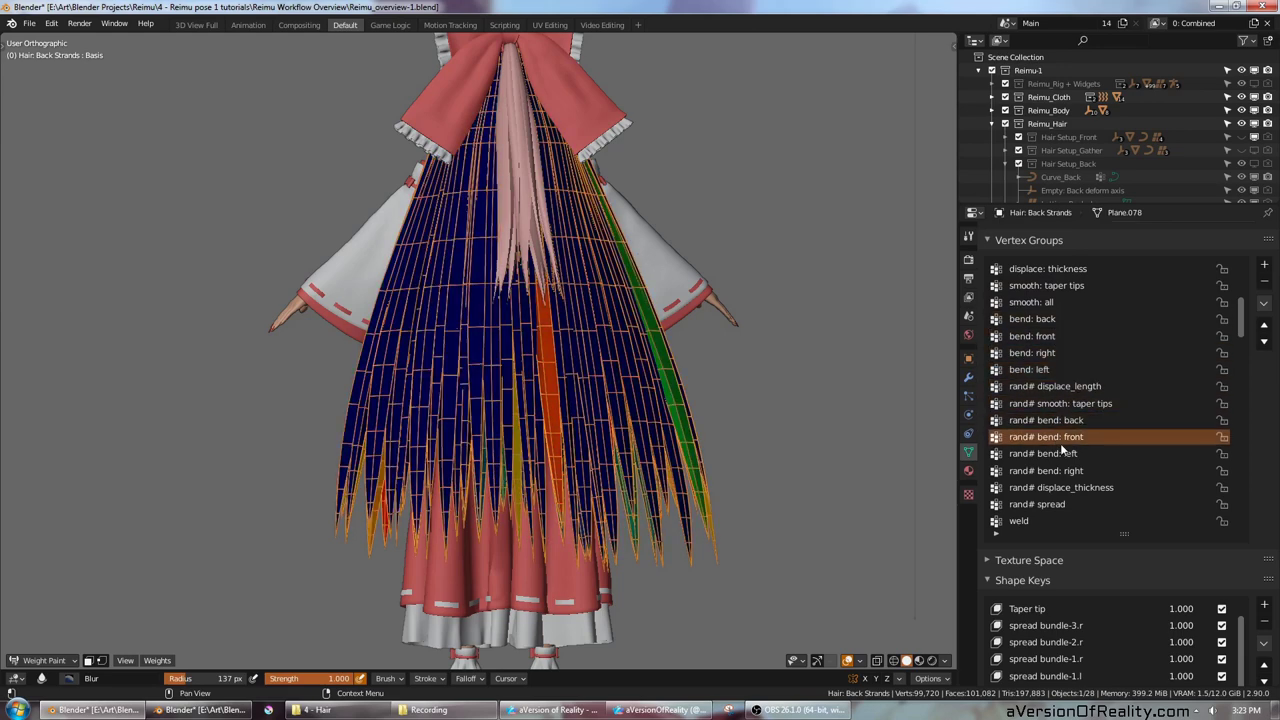
{"action": "left_click", "coordinate": [1060, 453]}
{"action": "left_click", "coordinate": [1060, 470]}
{"action": "left_click", "coordinate": [1058, 487]}
{"action": "left_click", "coordinate": [1058, 504]}
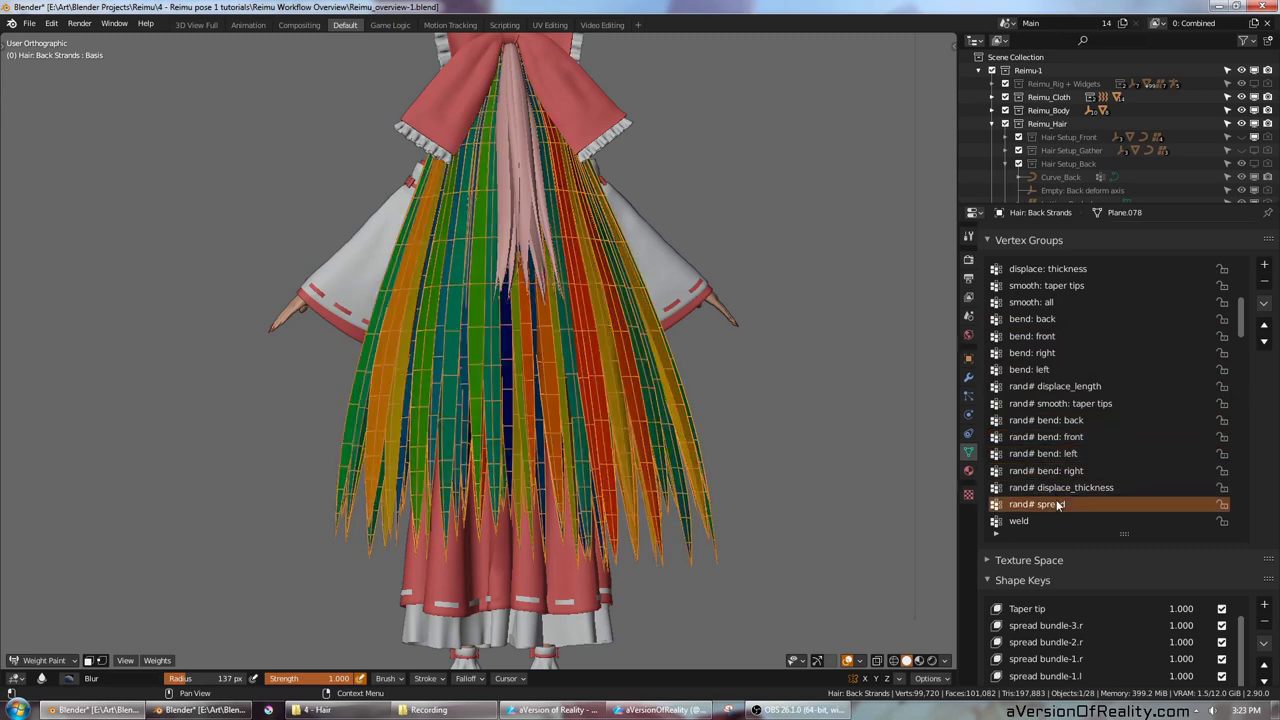
{"action": "scroll", "coordinate": [1082, 450], "scroll_direction": "down", "scroll_amount": 5}
{"action": "scroll", "coordinate": [1082, 450], "scroll_direction": "up", "scroll_amount": 5}
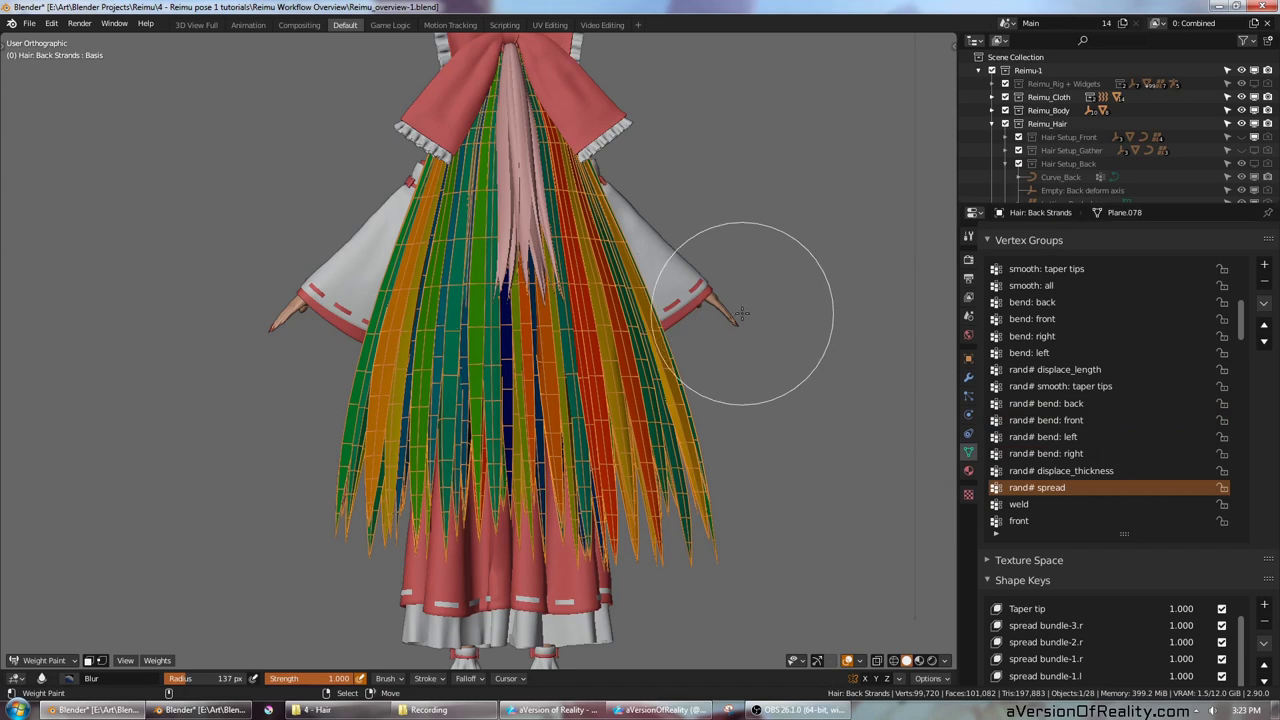
Step: Save the file and return the back strands to Object Mode
{"action": "key", "text": "ctrl+s"}
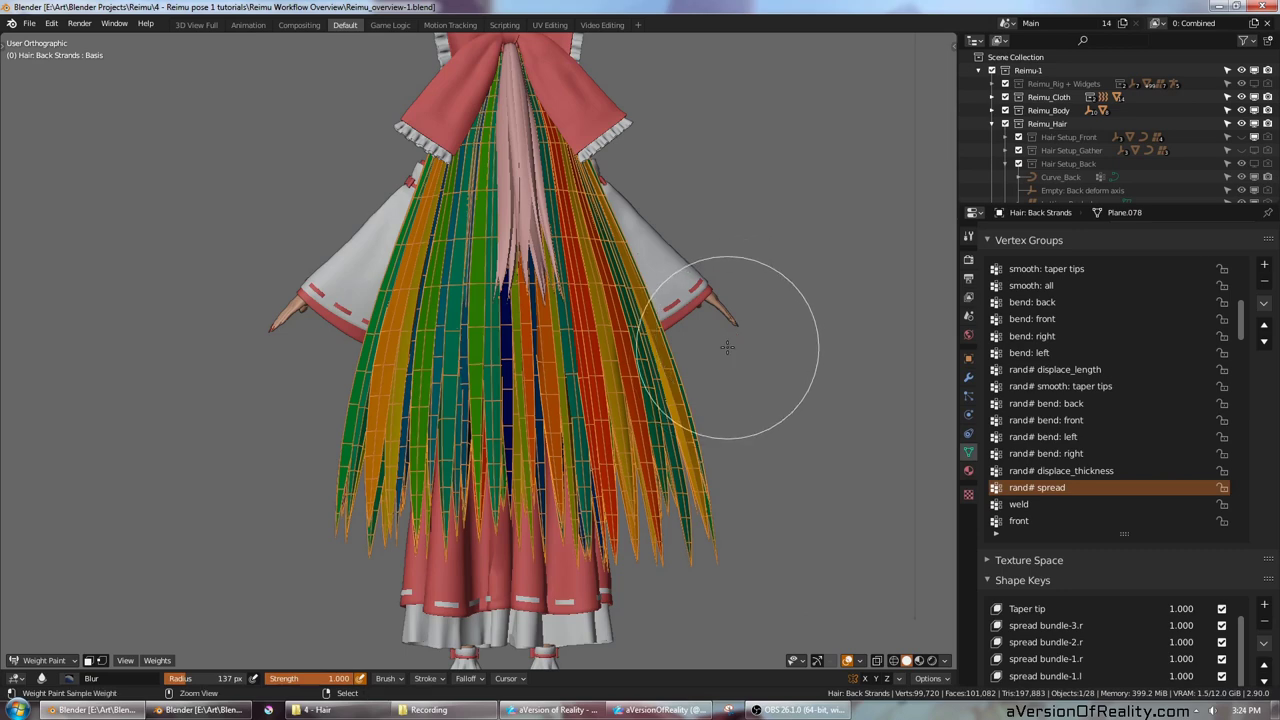
{"action": "key", "text": "ctrl+Tab"}
{"action": "left_click", "coordinate": [661, 355]}
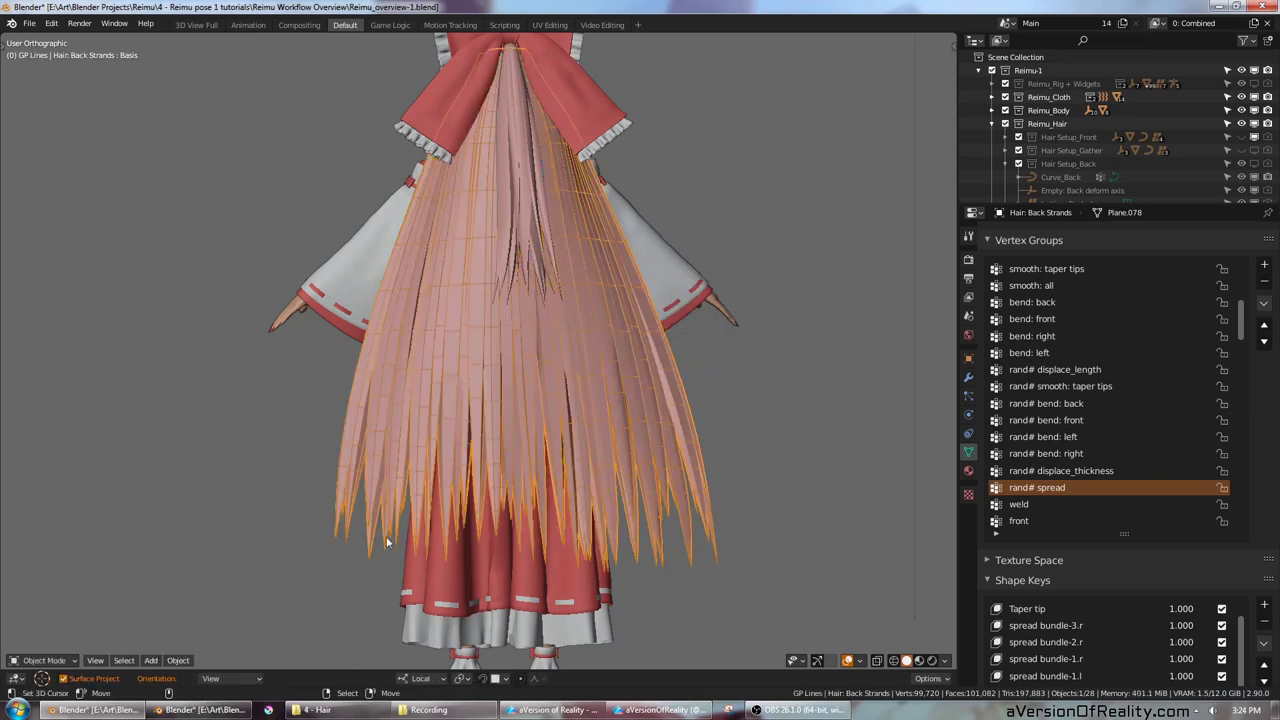
Step: Switch to the second Blender window, widen its node editor and fit the whole hair node tree in view
{"action": "left_click", "coordinate": [226, 712]}
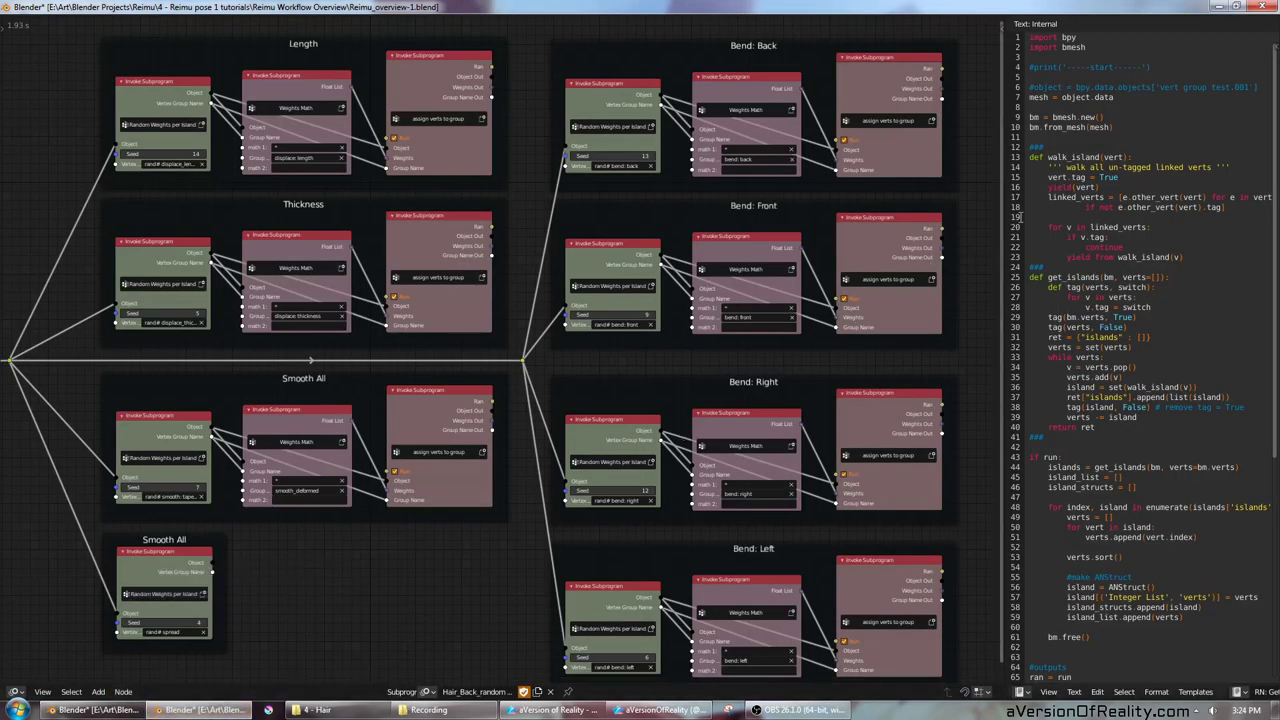
{"action": "left_click_drag", "start_coordinate": [1003, 211], "coordinate": [1220, 245]}
{"action": "key", "text": "Home"}
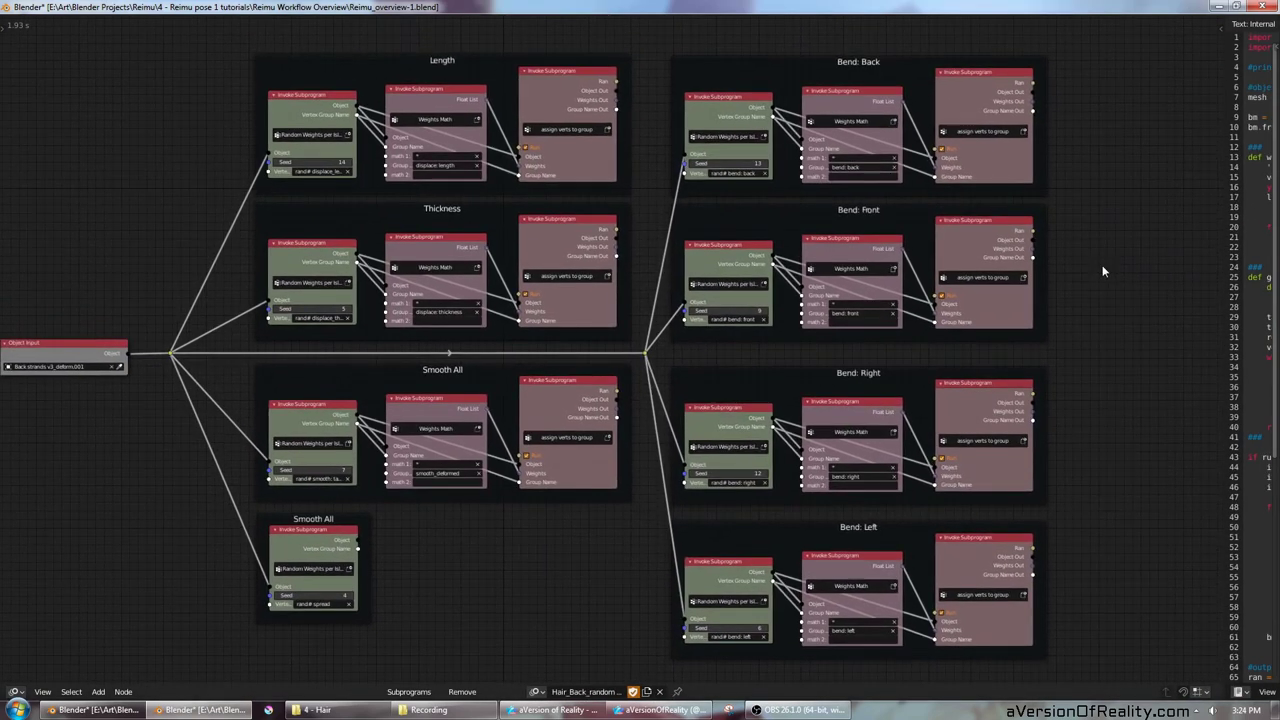
Step: Examine the Length and Thickness frames of the Hair_Back_random groups node tree up close
{"action": "scroll", "coordinate": [1102, 266], "scroll_direction": "up", "scroll_amount": 2}
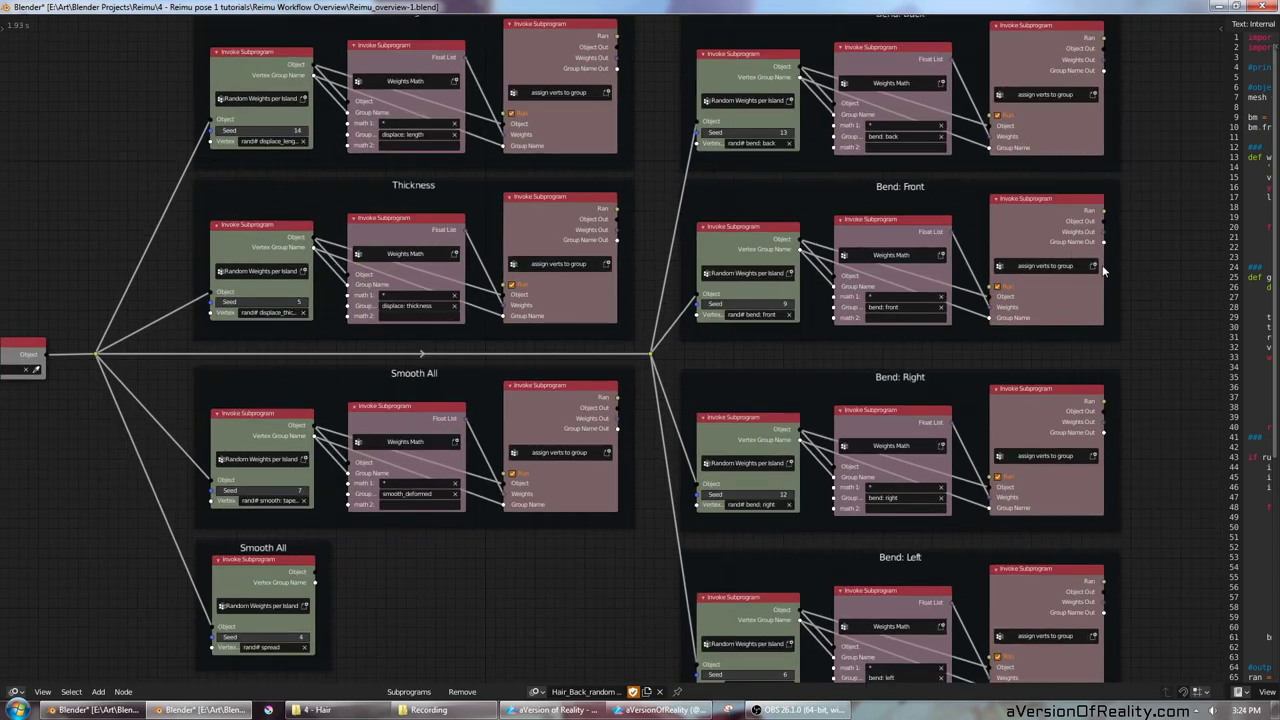
{"action": "middle_click_drag", "start_coordinate": [984, 184], "coordinate": [993, 304]}
{"action": "scroll", "coordinate": [993, 304], "scroll_direction": "up", "scroll_amount": 2}
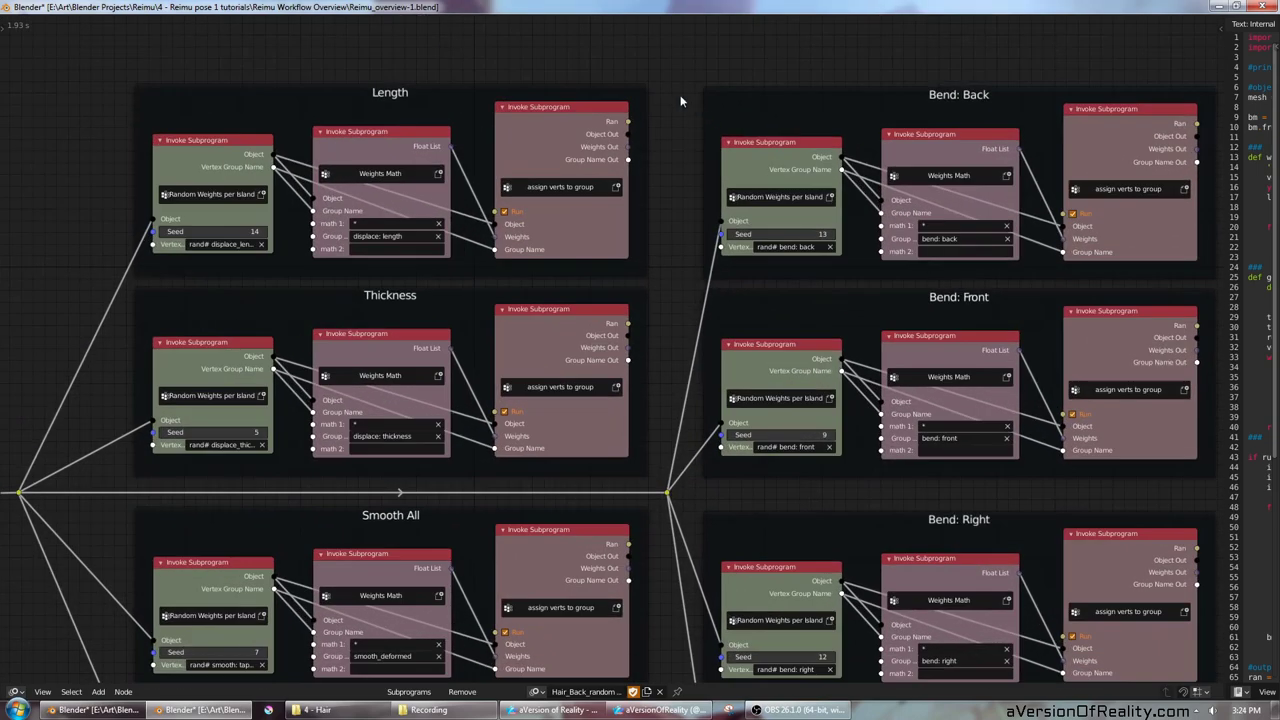
{"action": "middle_click_drag", "start_coordinate": [659, 134], "coordinate": [761, 200]}
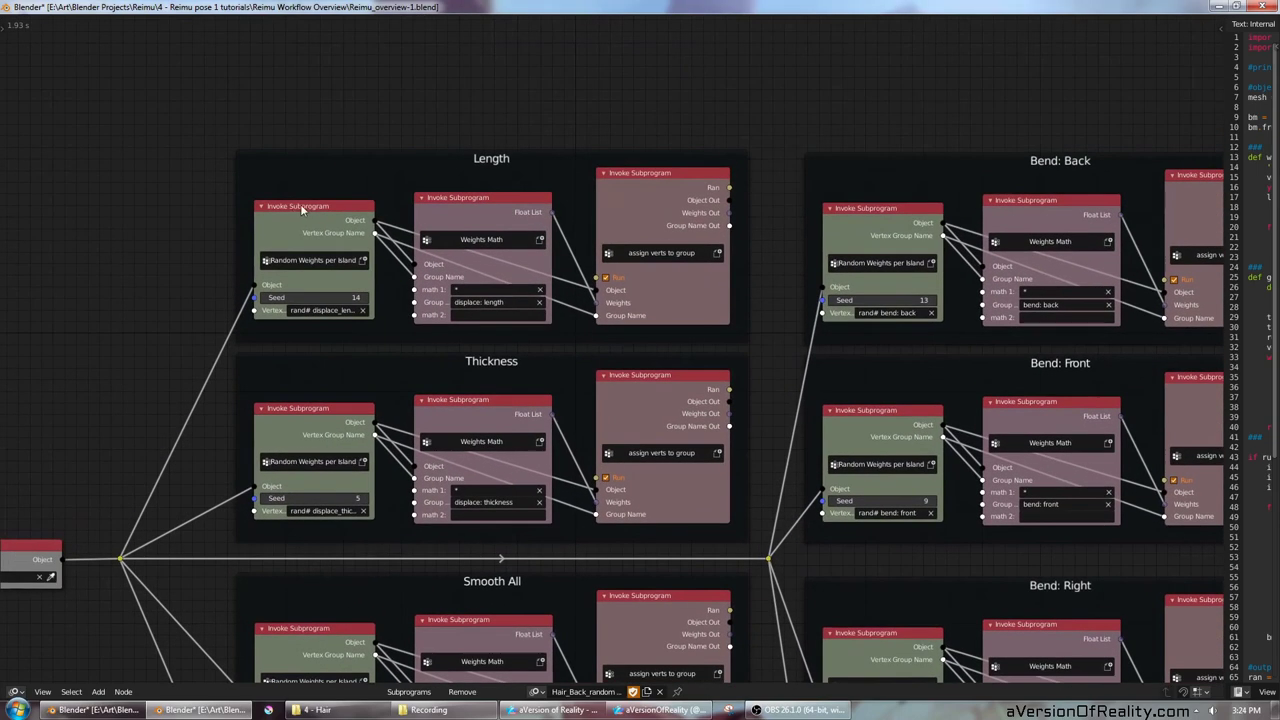
{"action": "middle_click_drag", "start_coordinate": [461, 157], "coordinate": [505, 195]}
{"action": "scroll", "coordinate": [413, 175], "scroll_direction": "up", "scroll_amount": 2}
{"action": "scroll", "coordinate": [854, 206], "scroll_direction": "down", "scroll_amount": 1}
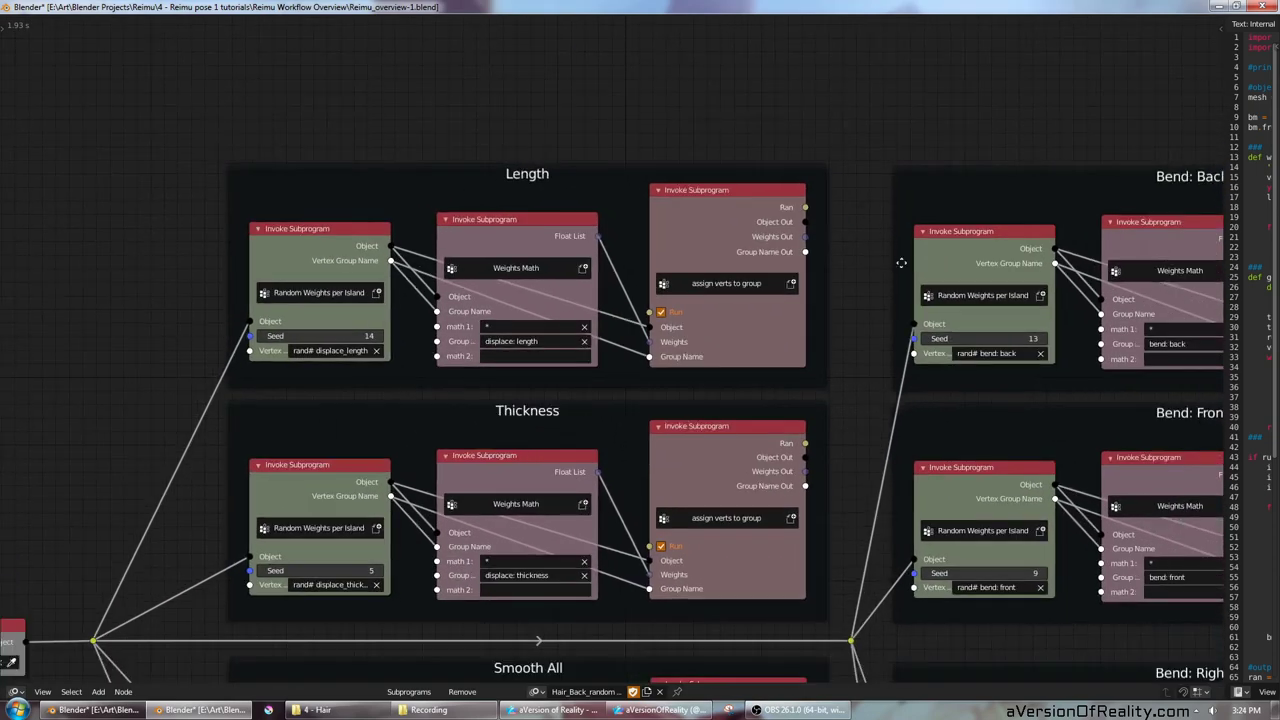
{"action": "middle_click_drag", "start_coordinate": [902, 263], "coordinate": [896, 204]}
{"action": "middle_click_drag", "start_coordinate": [473, 88], "coordinate": [549, 140]}
{"action": "scroll", "coordinate": [511, 137], "scroll_direction": "up", "scroll_amount": 3}
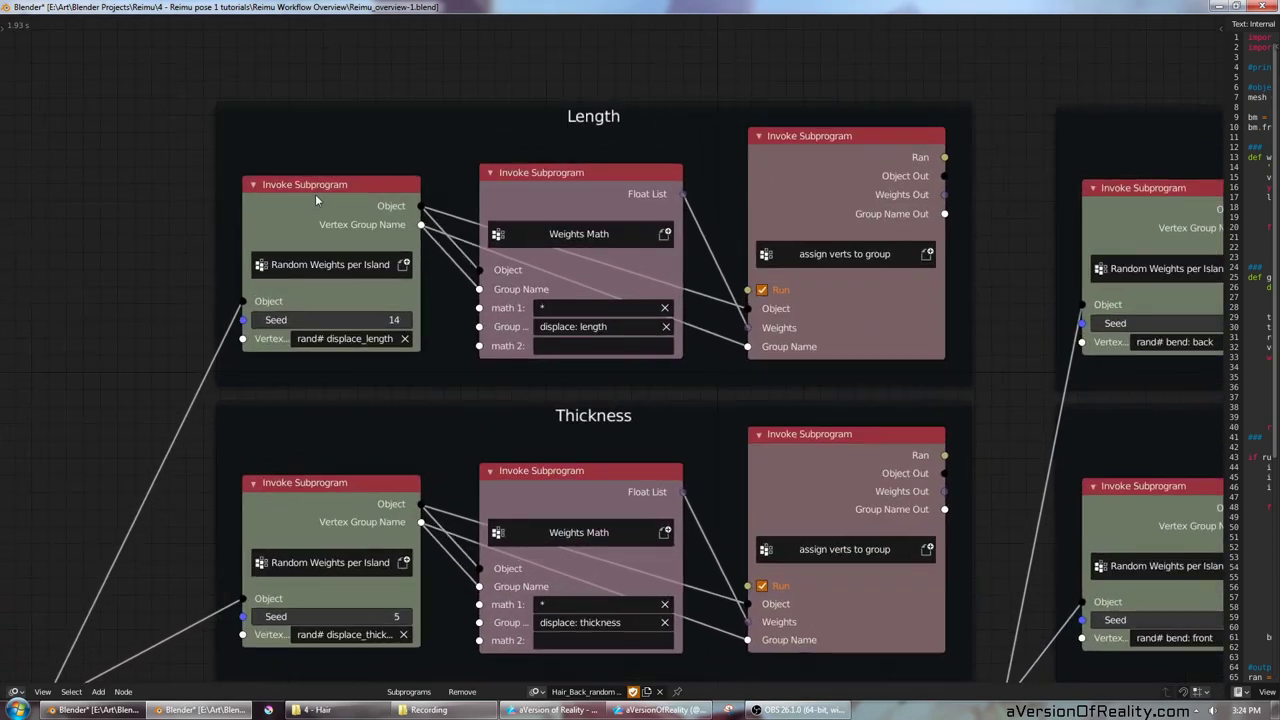
Step: Examine the Random Weights per Island, Weights Math and assign verts to group nodes in the Length frame
{"action": "scroll", "coordinate": [339, 225], "scroll_direction": "up", "scroll_amount": 5}
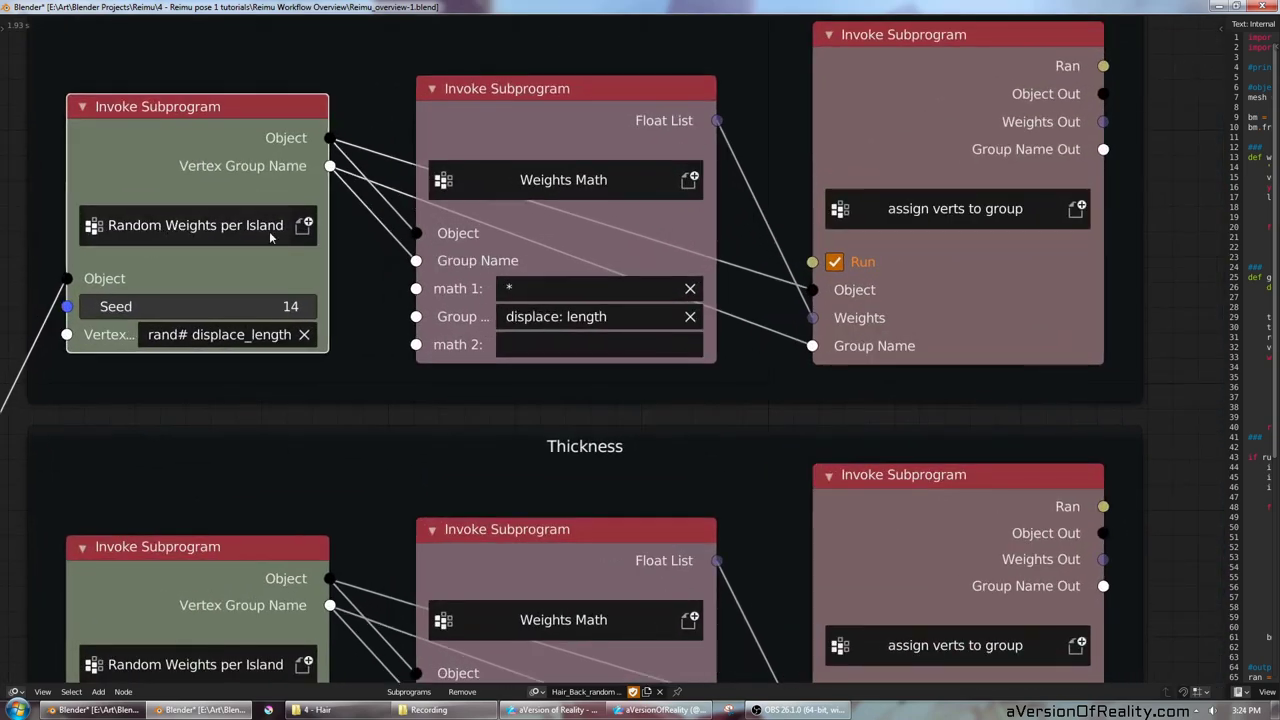
{"action": "middle_click_drag", "start_coordinate": [193, 231], "coordinate": [266, 253]}
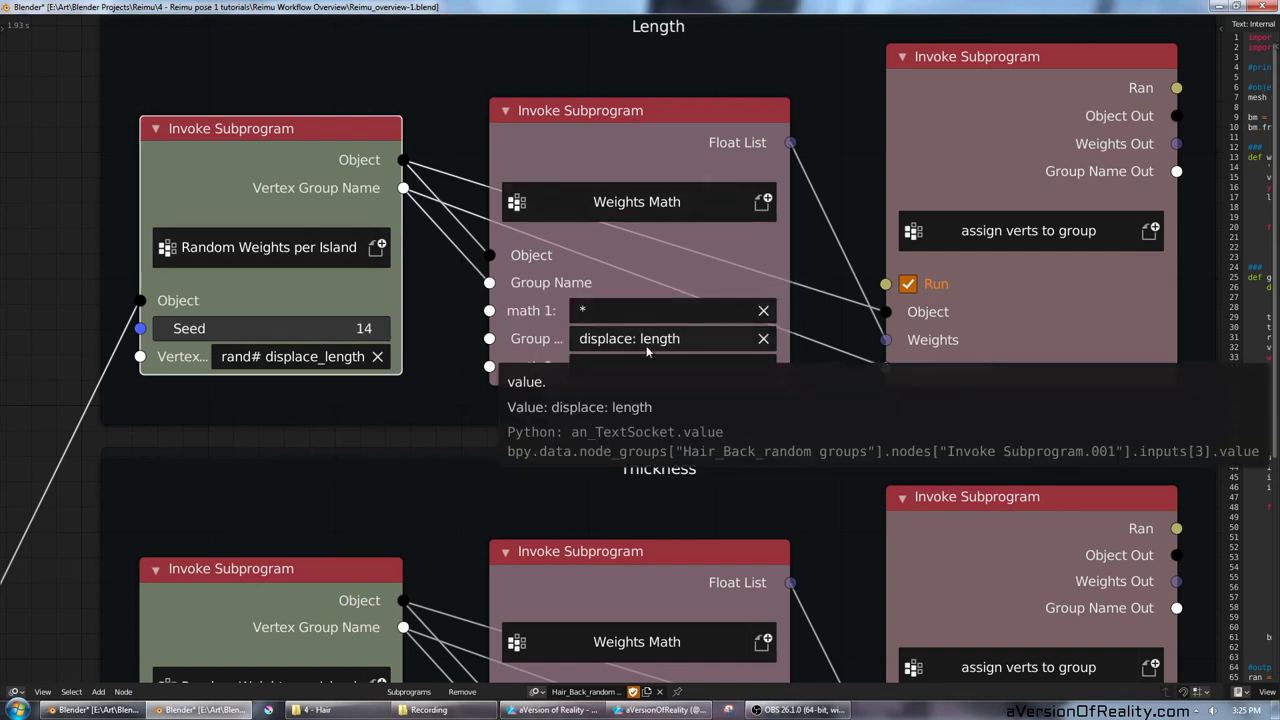
{"action": "left_click", "coordinate": [1006, 155]}
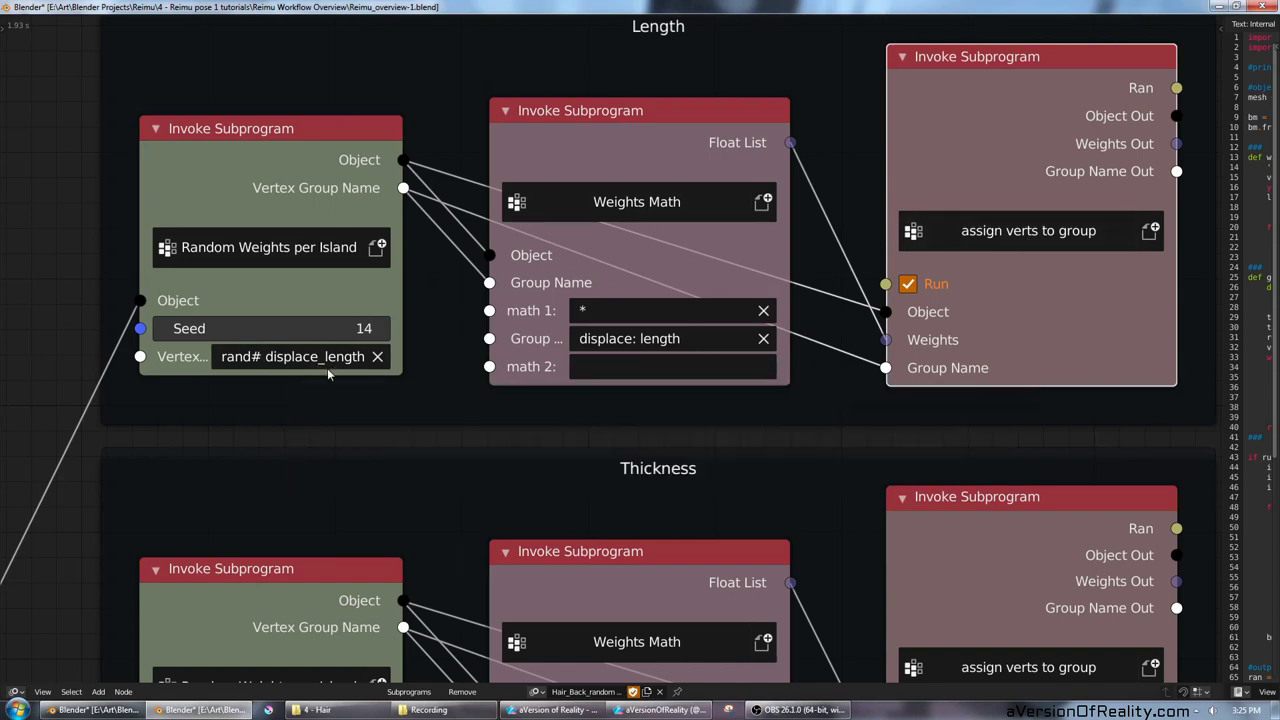
{"action": "left_click", "coordinate": [676, 131]}
Step: Look over the entire node tree, from the Object Input node to the Bend: Left frame
{"action": "scroll", "coordinate": [695, 300], "scroll_direction": "down", "scroll_amount": 6}
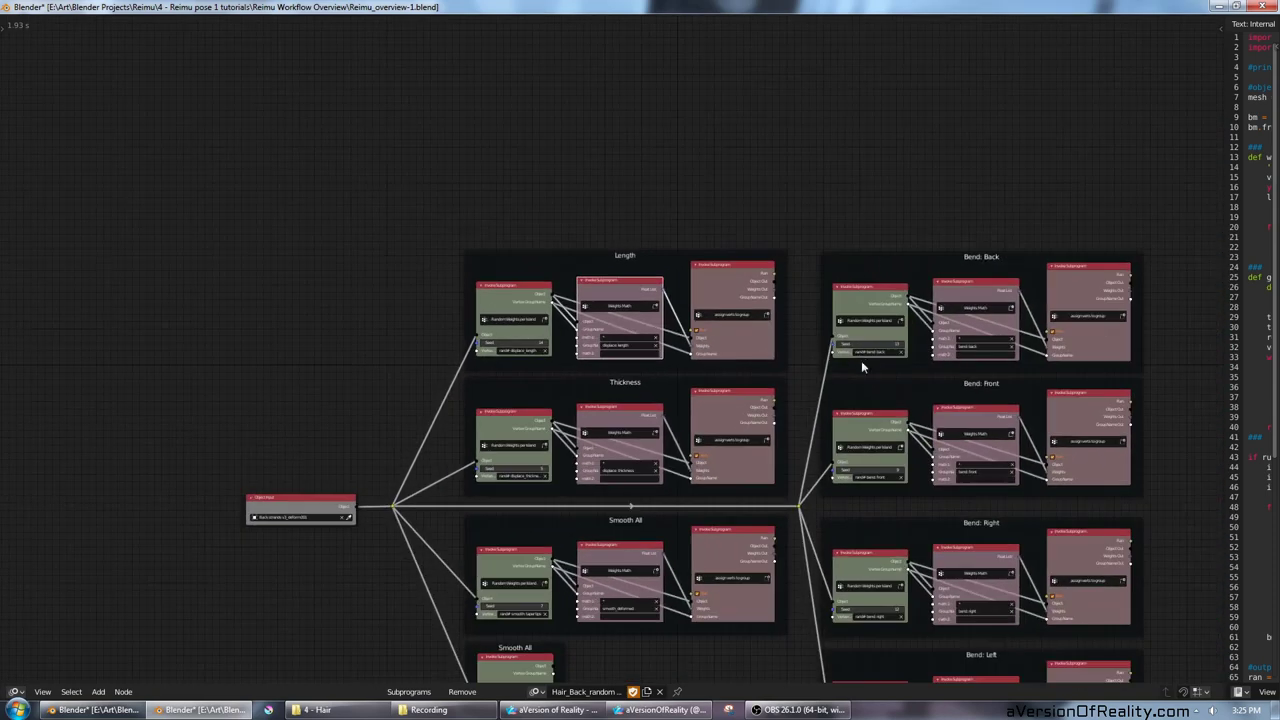
{"action": "middle_click_drag", "start_coordinate": [862, 362], "coordinate": [748, 289]}
{"action": "scroll", "coordinate": [430, 190], "scroll_direction": "up", "scroll_amount": 1}
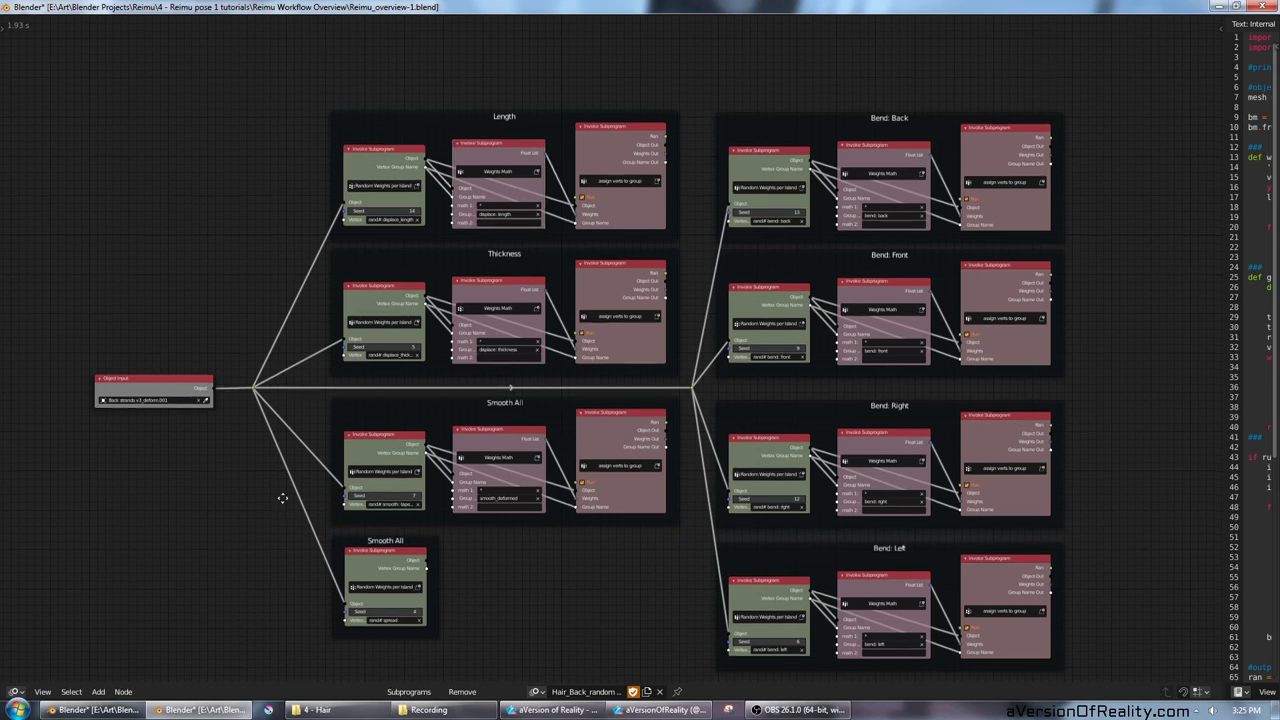
{"action": "middle_click_drag", "start_coordinate": [280, 496], "coordinate": [258, 450]}
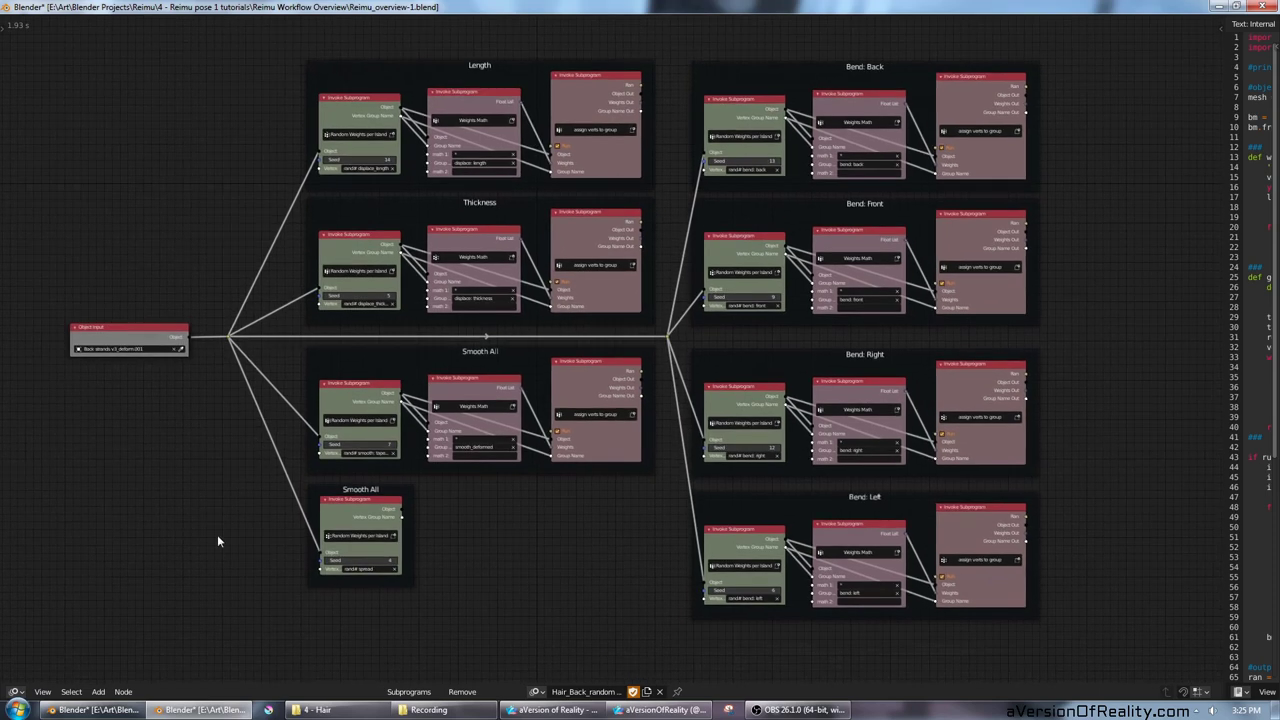
Step: Switch the node editor to the Rigging Nodes v0.1 tree and bring its node groups into view
{"action": "left_click", "coordinate": [537, 691]}
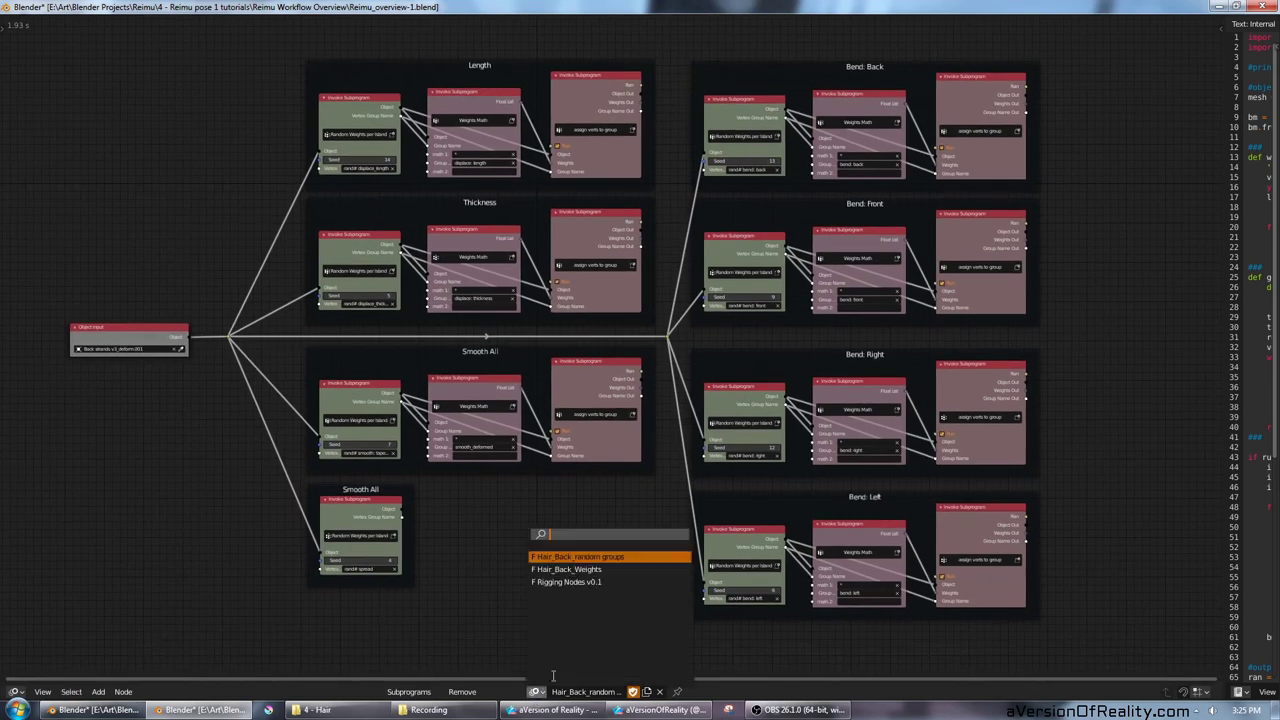
{"action": "left_click", "coordinate": [623, 582]}
{"action": "scroll", "coordinate": [790, 406], "scroll_direction": "down", "scroll_amount": 6}
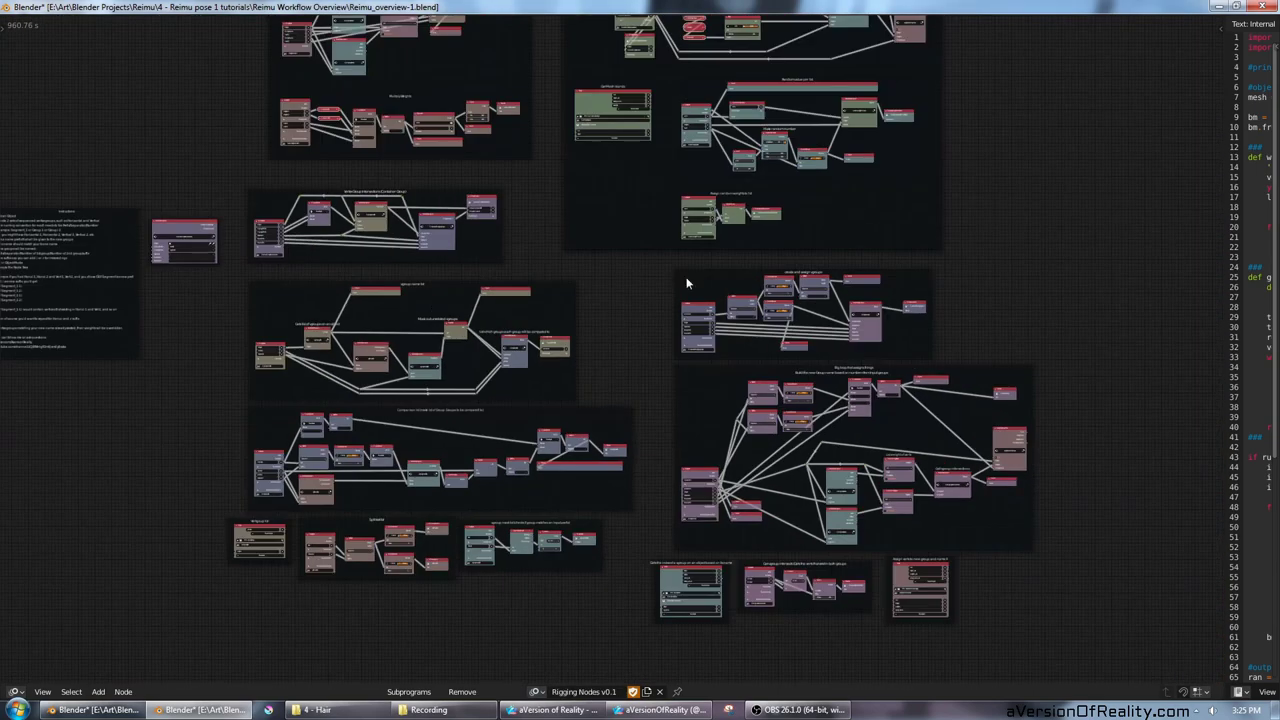
{"action": "middle_click_drag", "start_coordinate": [686, 281], "coordinate": [790, 372]}
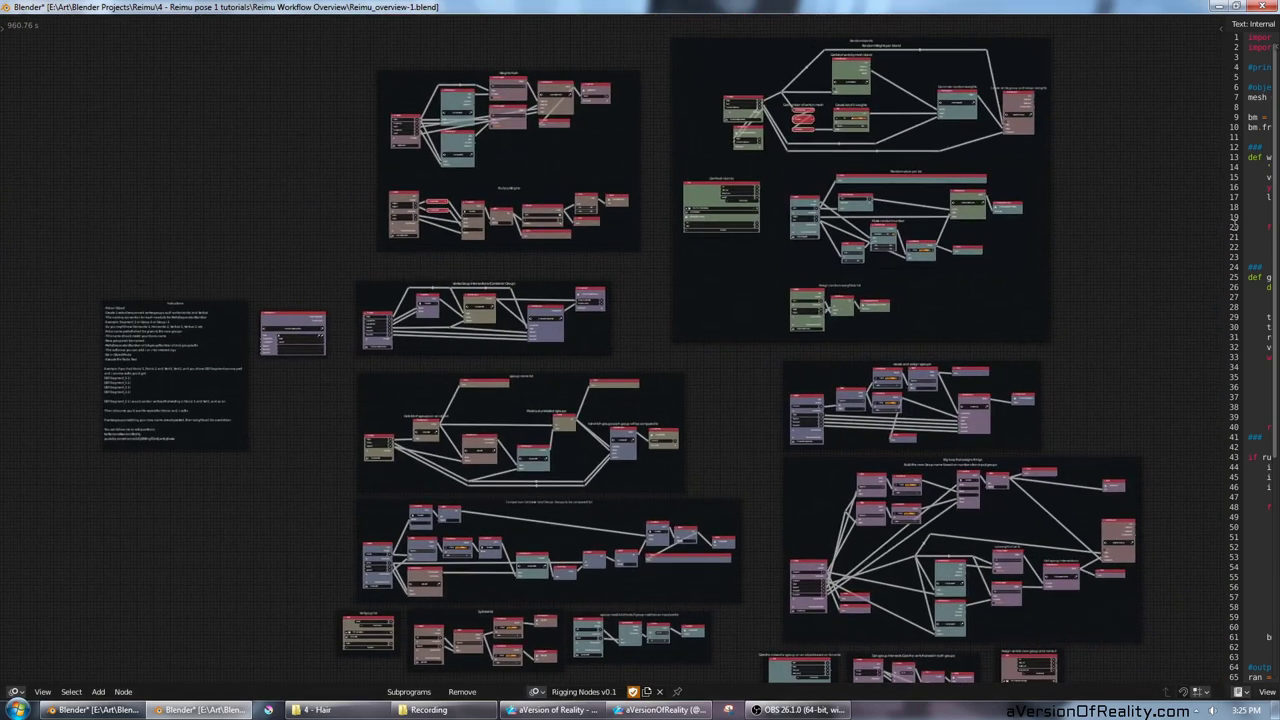
Step: Widen the text editor to read the mesh islands script, and give the space back to the node editor
{"action": "left_click_drag", "start_coordinate": [1224, 223], "coordinate": [922, 229]}
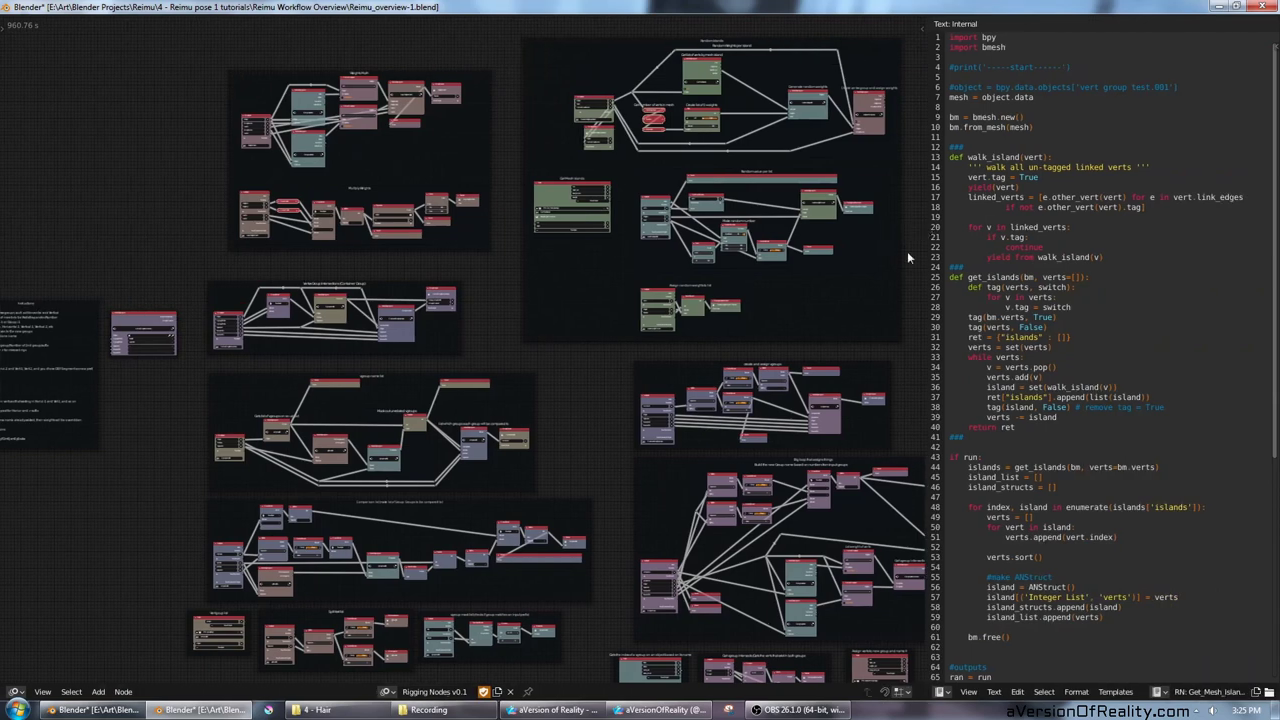
{"action": "middle_click_drag", "start_coordinate": [837, 306], "coordinate": [761, 260]}
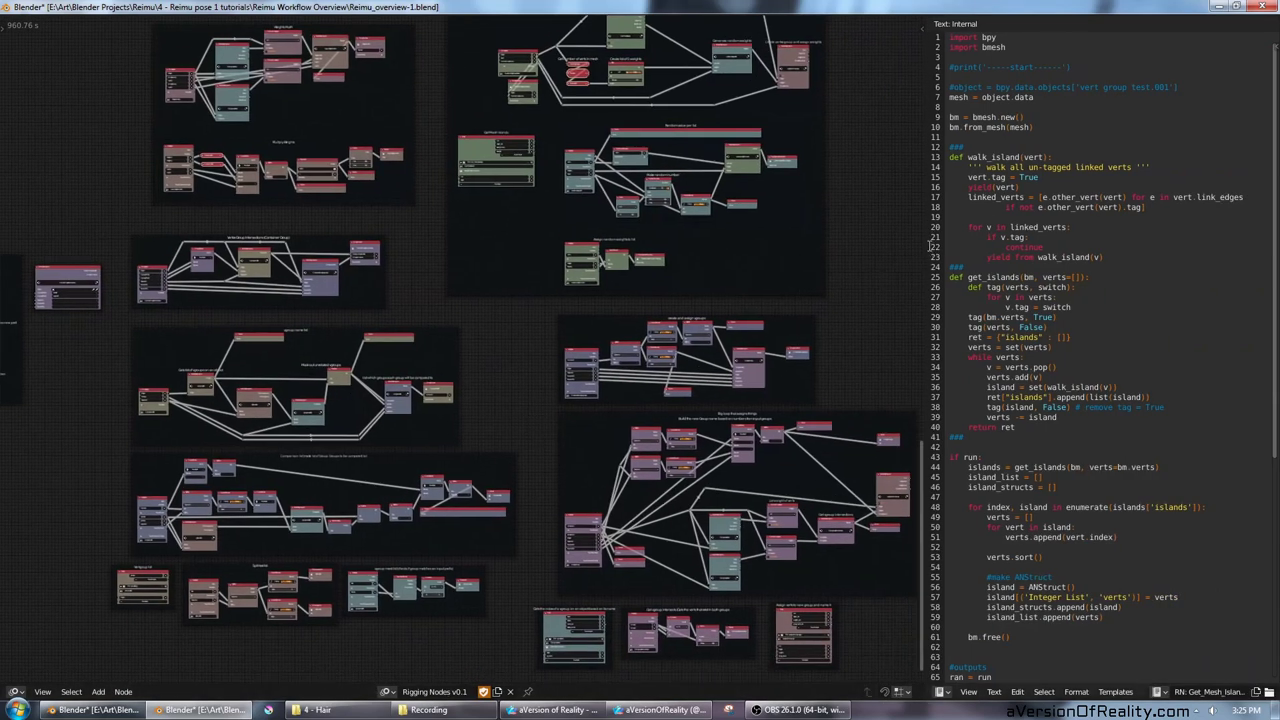
{"action": "left_click_drag", "start_coordinate": [929, 246], "coordinate": [1128, 250]}
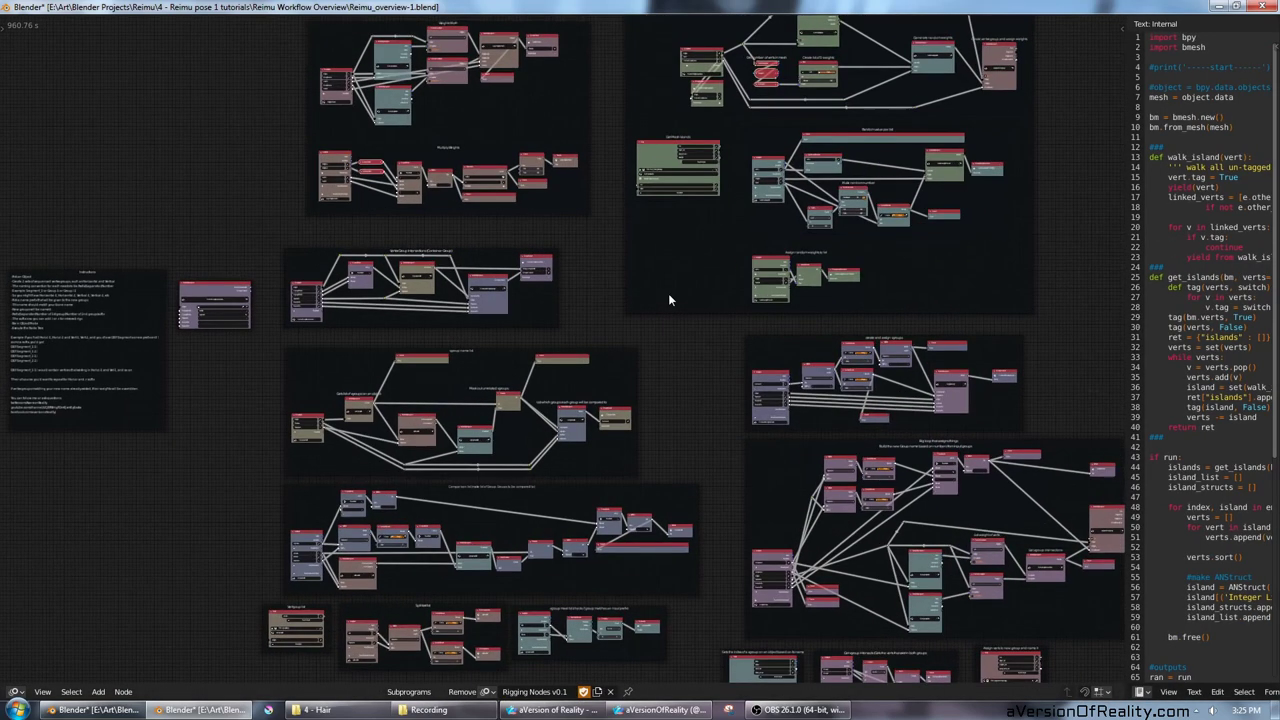
Step: Look over the framed node groups of the Rigging Nodes v0.1 tree
{"action": "scroll", "coordinate": [669, 294], "scroll_direction": "up", "scroll_amount": 2}
{"action": "scroll", "coordinate": [707, 390], "scroll_direction": "down", "scroll_amount": 1}
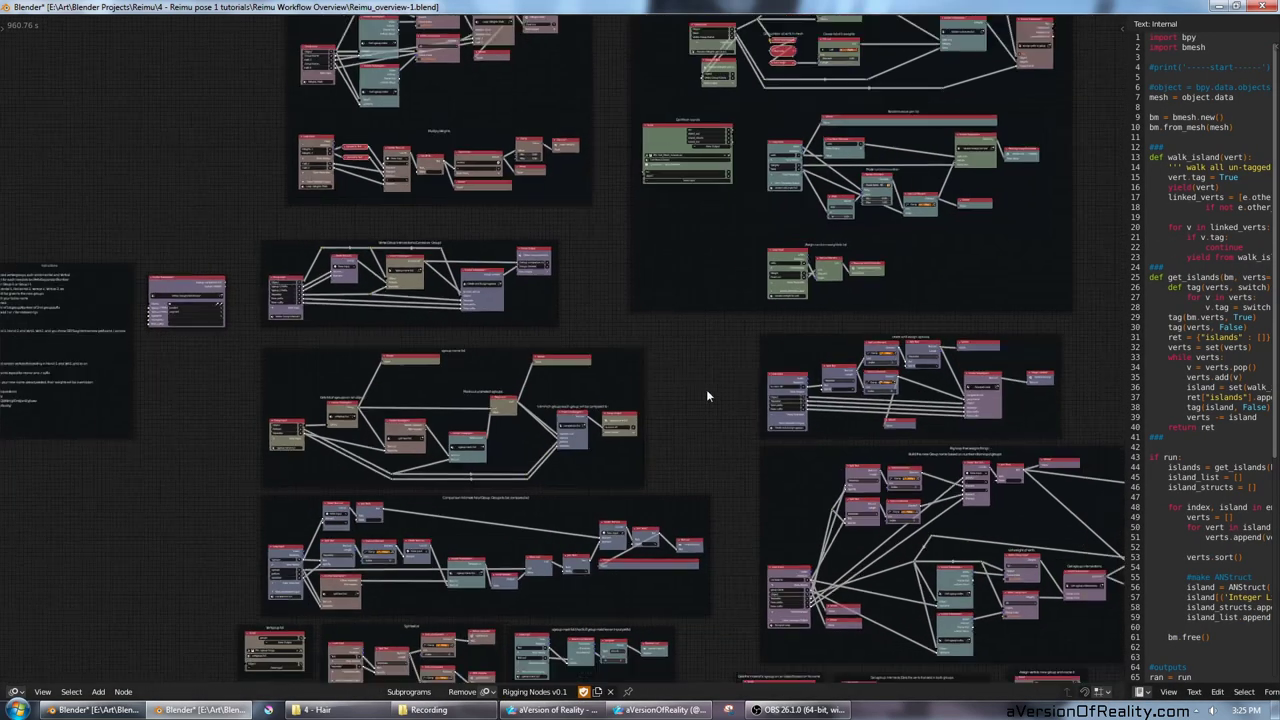
{"action": "scroll", "coordinate": [714, 385], "scroll_direction": "up", "scroll_amount": 2}
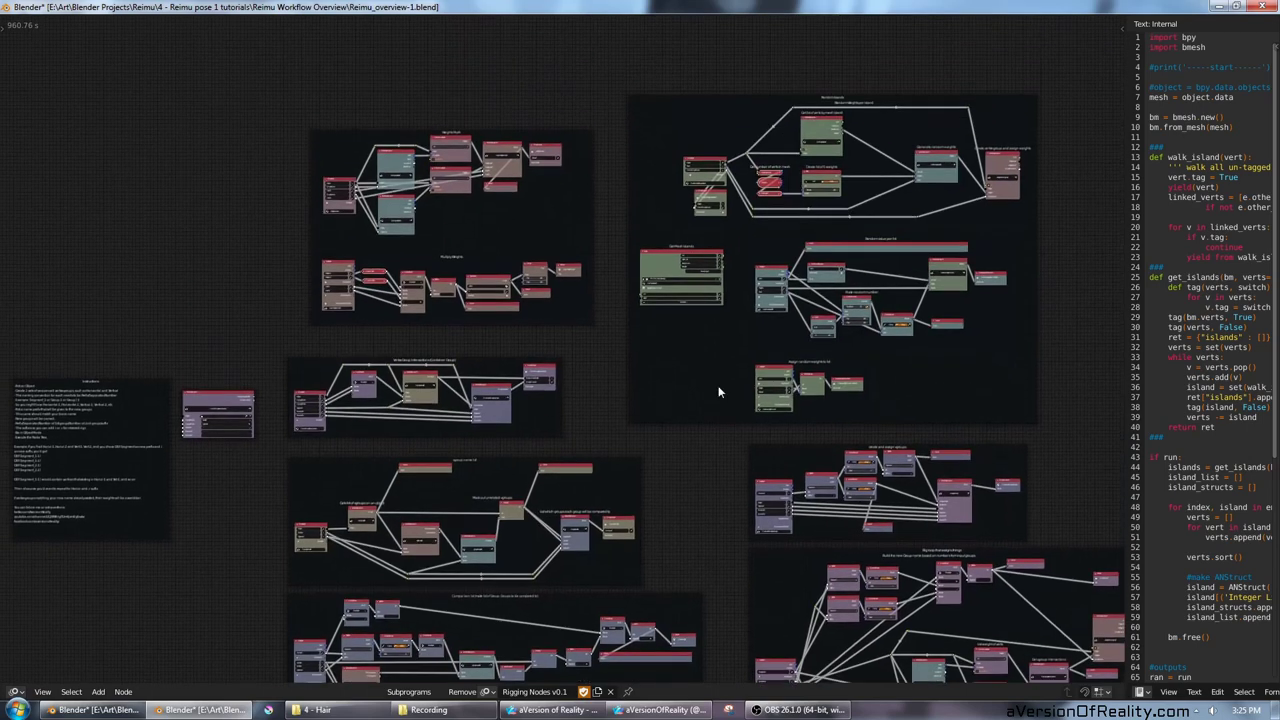
{"action": "scroll", "coordinate": [700, 381], "scroll_direction": "up", "scroll_amount": 1}
{"action": "scroll", "coordinate": [686, 440], "scroll_direction": "down", "scroll_amount": 1}
{"action": "middle_click_drag", "start_coordinate": [721, 503], "coordinate": [659, 381]}
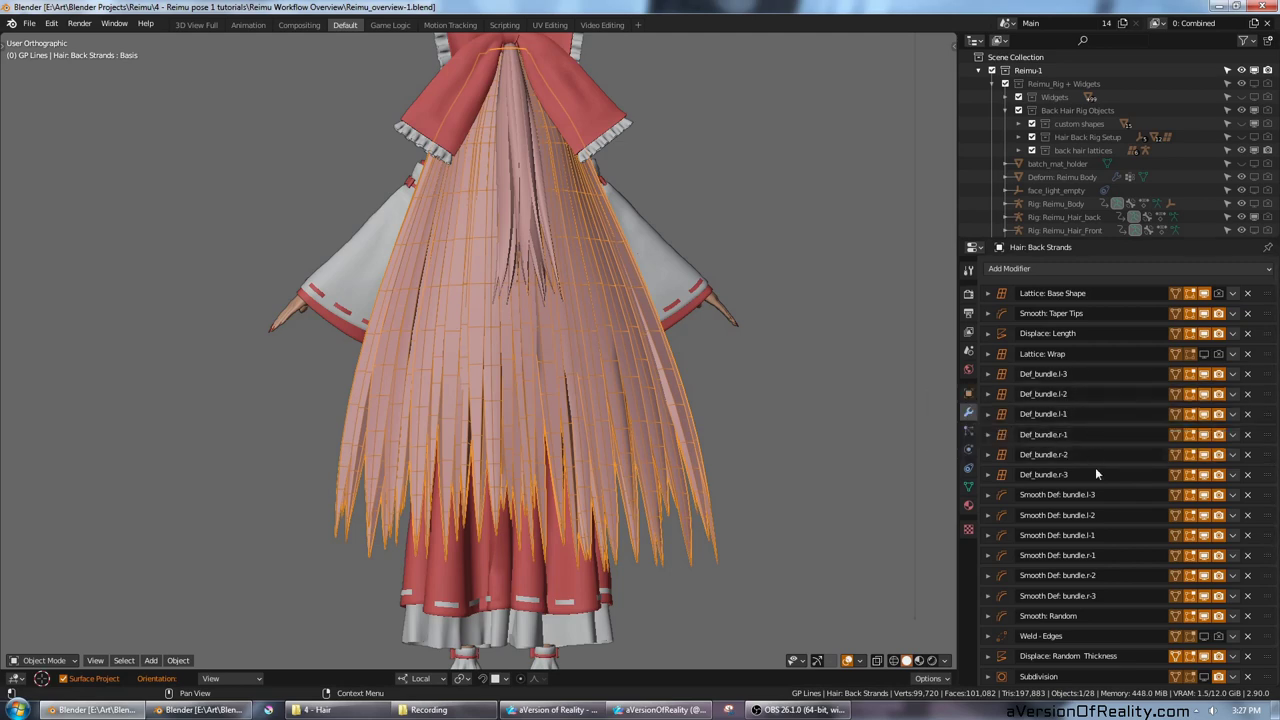
Step: Show the Reimu_Rig + Widgets collection in the viewport and swing the outermost left hair bundle outward with Tip_controller3.l
{"action": "left_click", "coordinate": [1255, 85]}
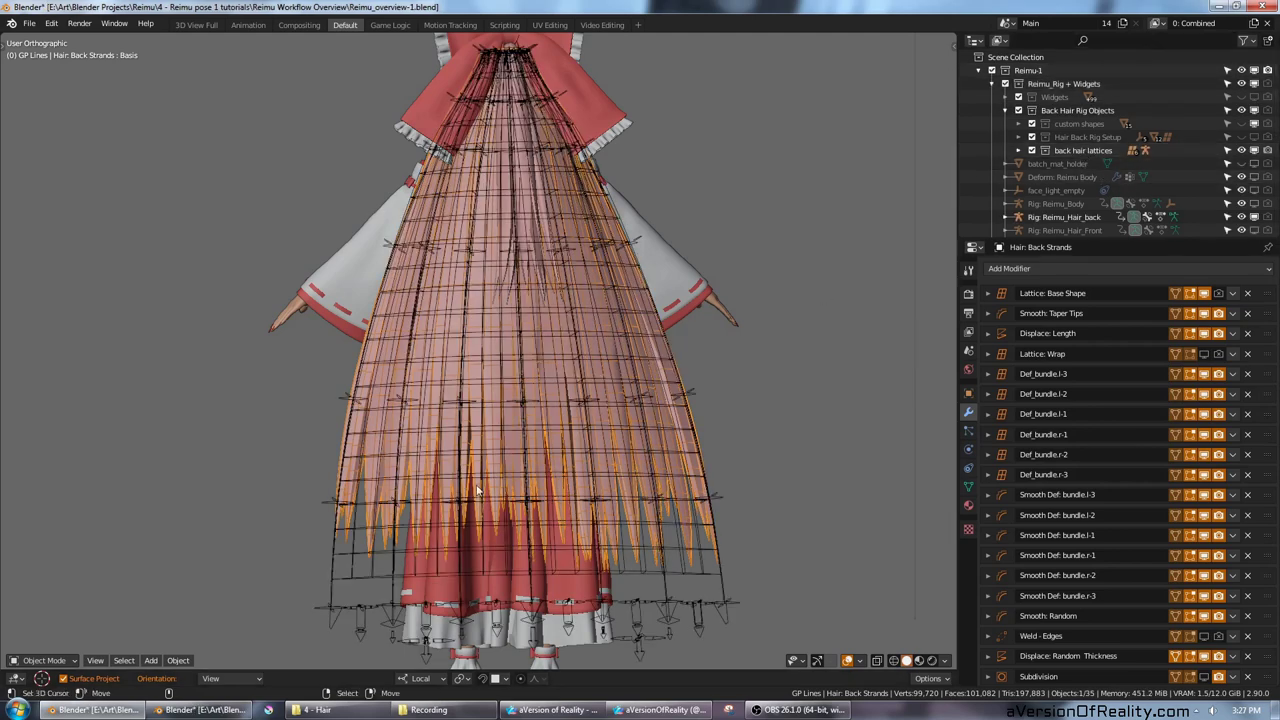
{"action": "right_click", "coordinate": [364, 622]}
{"action": "key", "text": "g"}
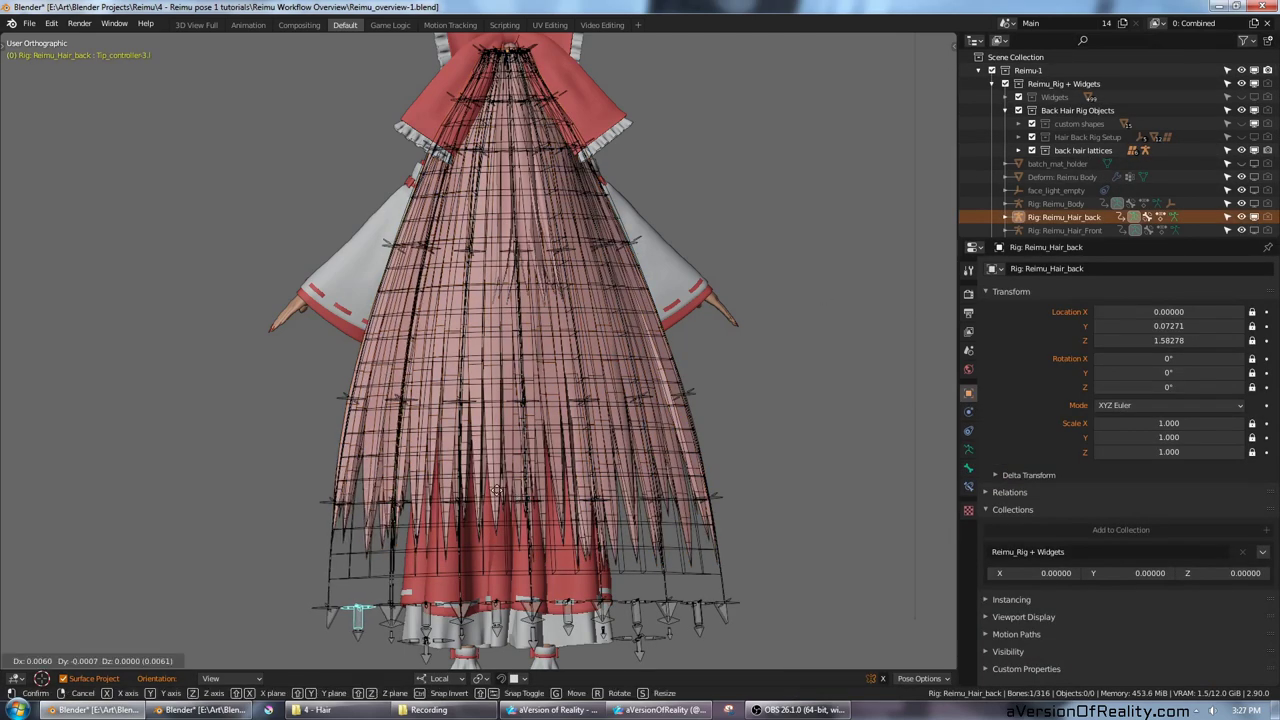
{"action": "left_click", "coordinate": [358, 396]}
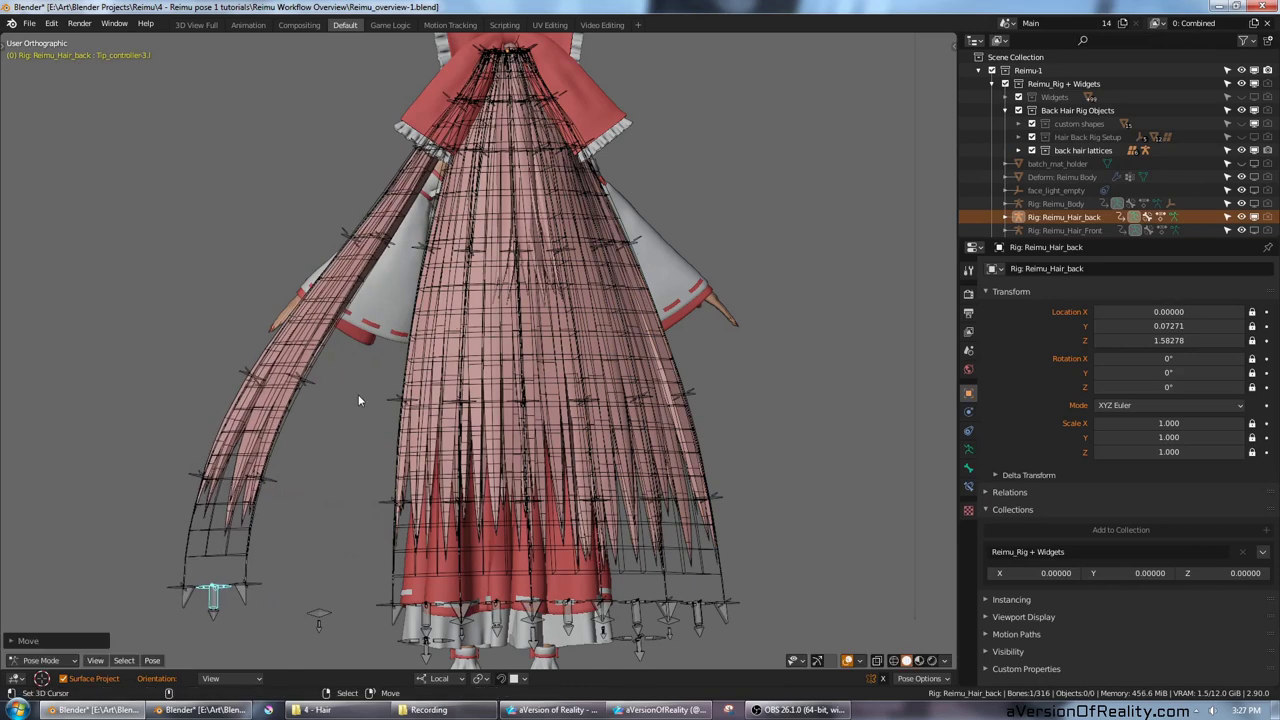
Step: Flare the bottom of the outermost left hair bundle by moving its outer end handle outward and its inner end handle toward the body
{"action": "left_click", "coordinate": [184, 596]}
{"action": "key", "text": "g"}
{"action": "left_click", "coordinate": [182, 465]}
{"action": "left_click", "coordinate": [241, 605]}
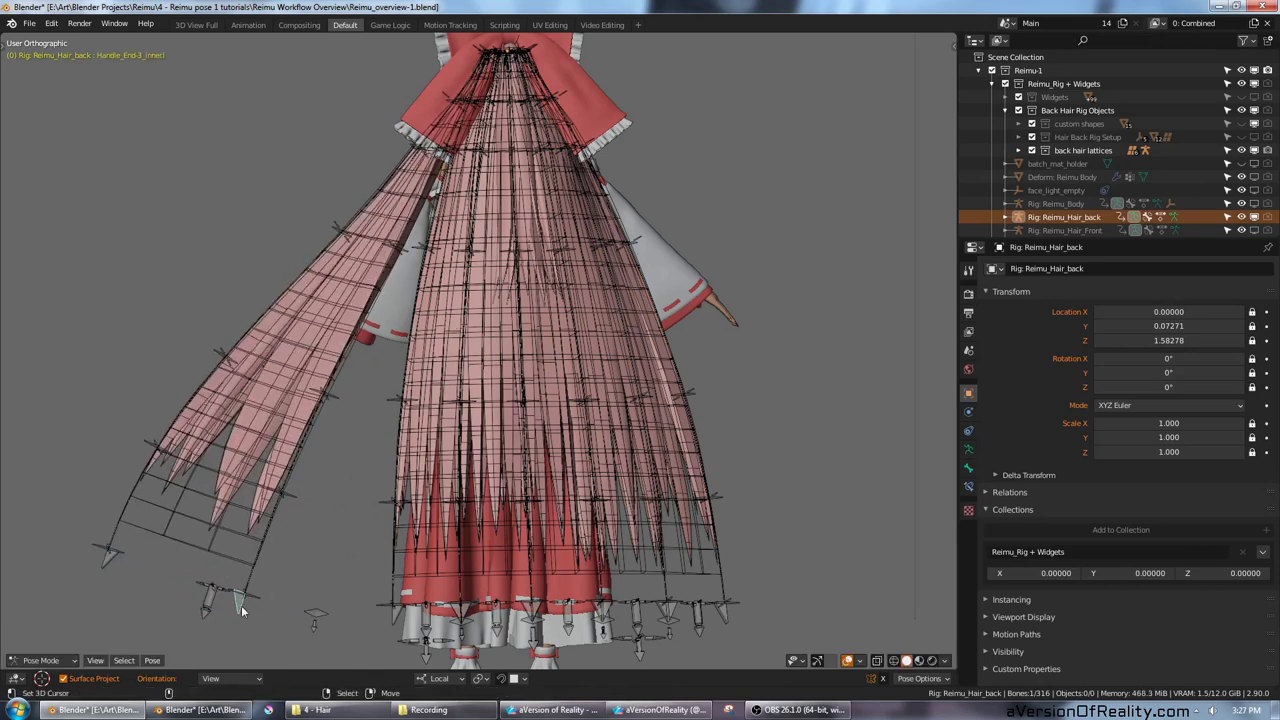
{"action": "key", "text": "g"}
{"action": "left_click", "coordinate": [317, 411]}
Step: Select the bundle_lattice-3.l lattice and disable viewport display of its Lattice: Shape, Lattice: Wrap and Armature modifiers
{"action": "left_click", "coordinate": [316, 409]}
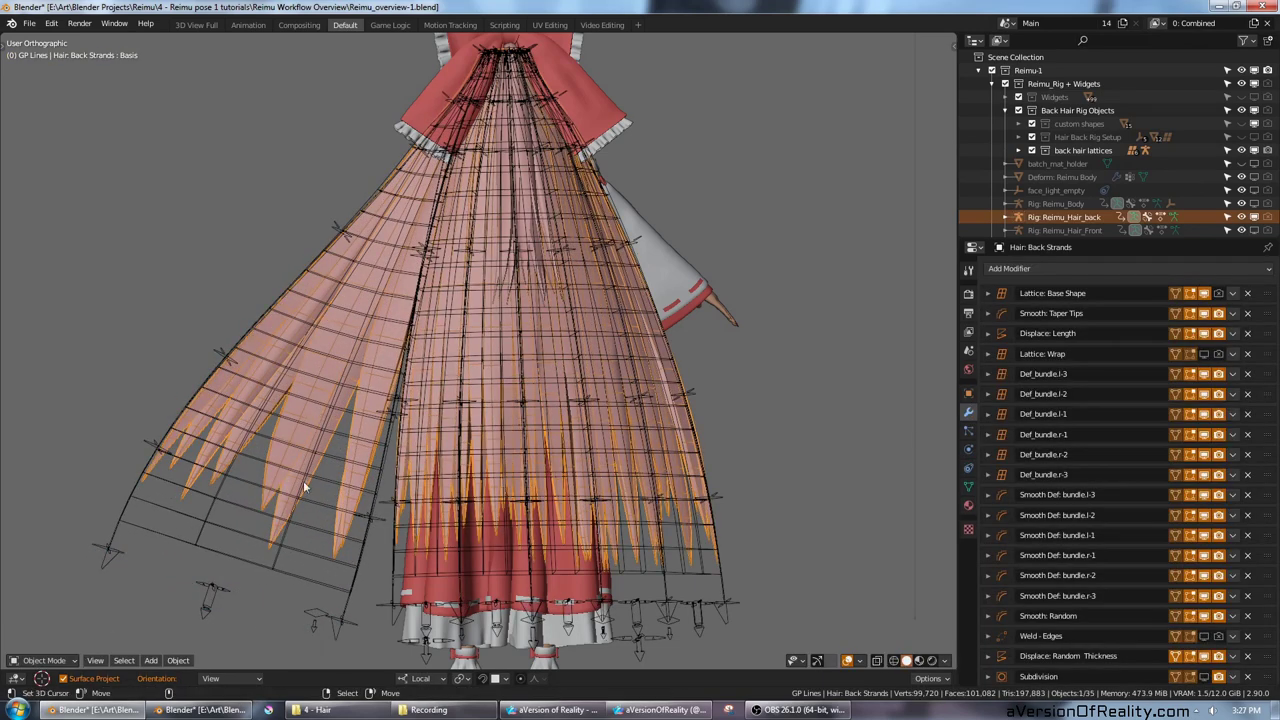
{"action": "left_click", "coordinate": [315, 550]}
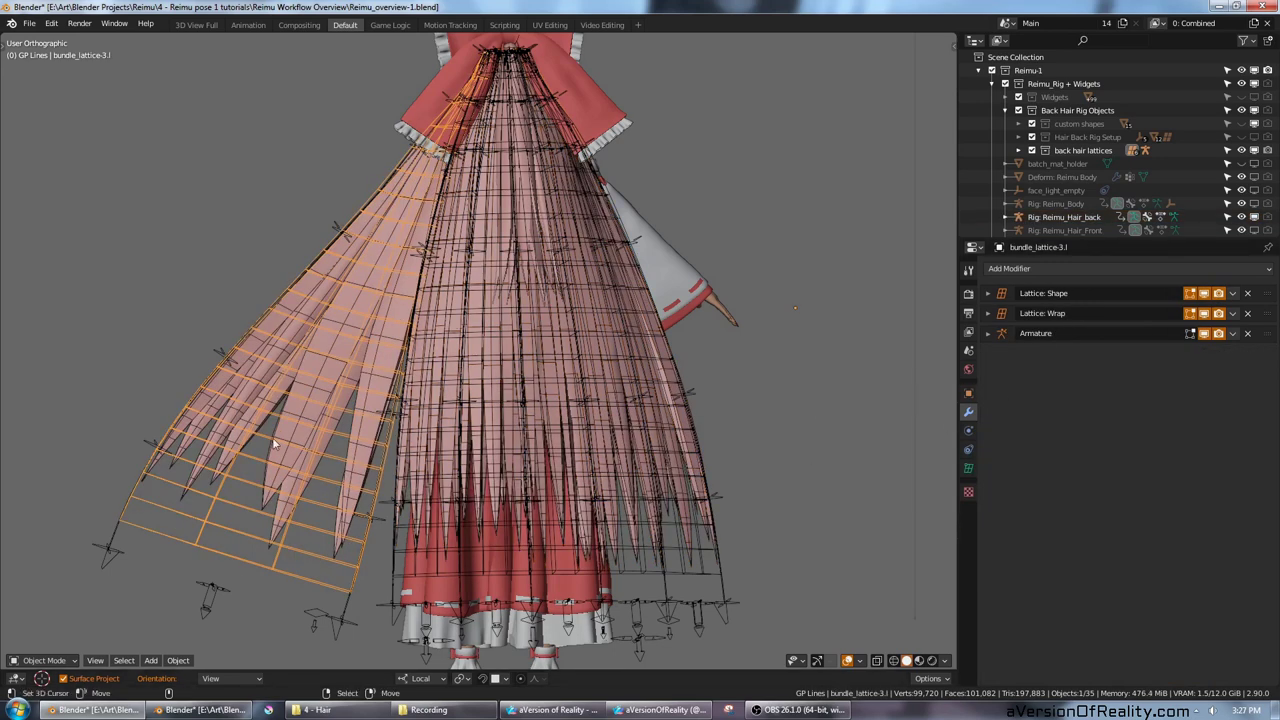
{"action": "left_click", "coordinate": [296, 550]}
{"action": "left_click", "coordinate": [294, 552]}
{"action": "left_click", "coordinate": [1203, 293]}
{"action": "left_click", "coordinate": [1203, 313]}
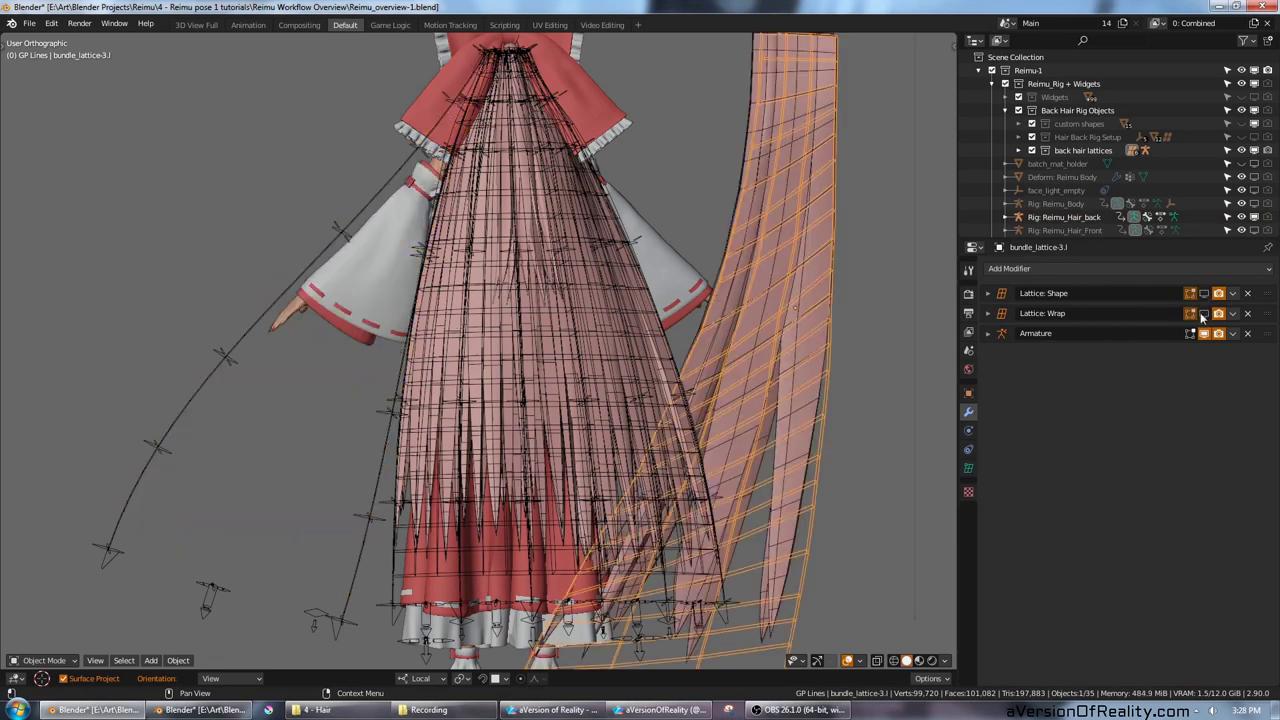
{"action": "left_click", "coordinate": [1204, 333]}
{"action": "scroll", "coordinate": [777, 426], "scroll_direction": "down", "scroll_amount": 2}
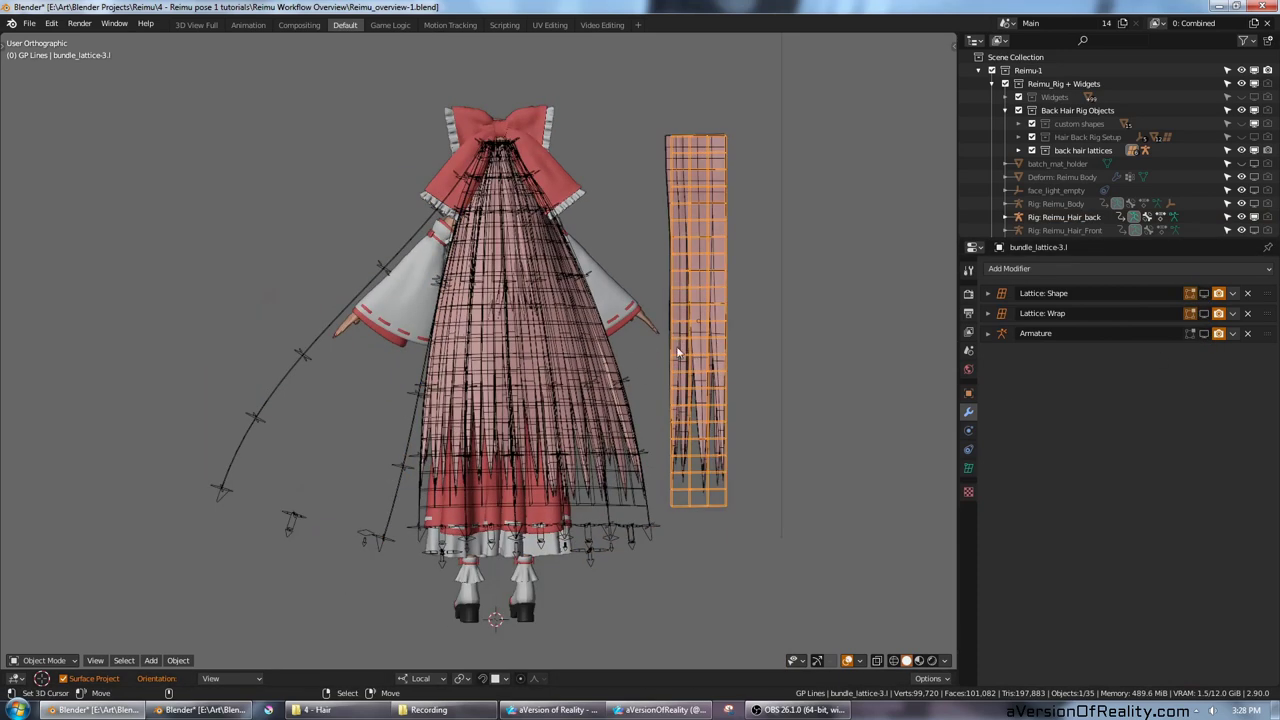
{"action": "scroll", "coordinate": [678, 350], "scroll_direction": "up", "scroll_amount": 1}
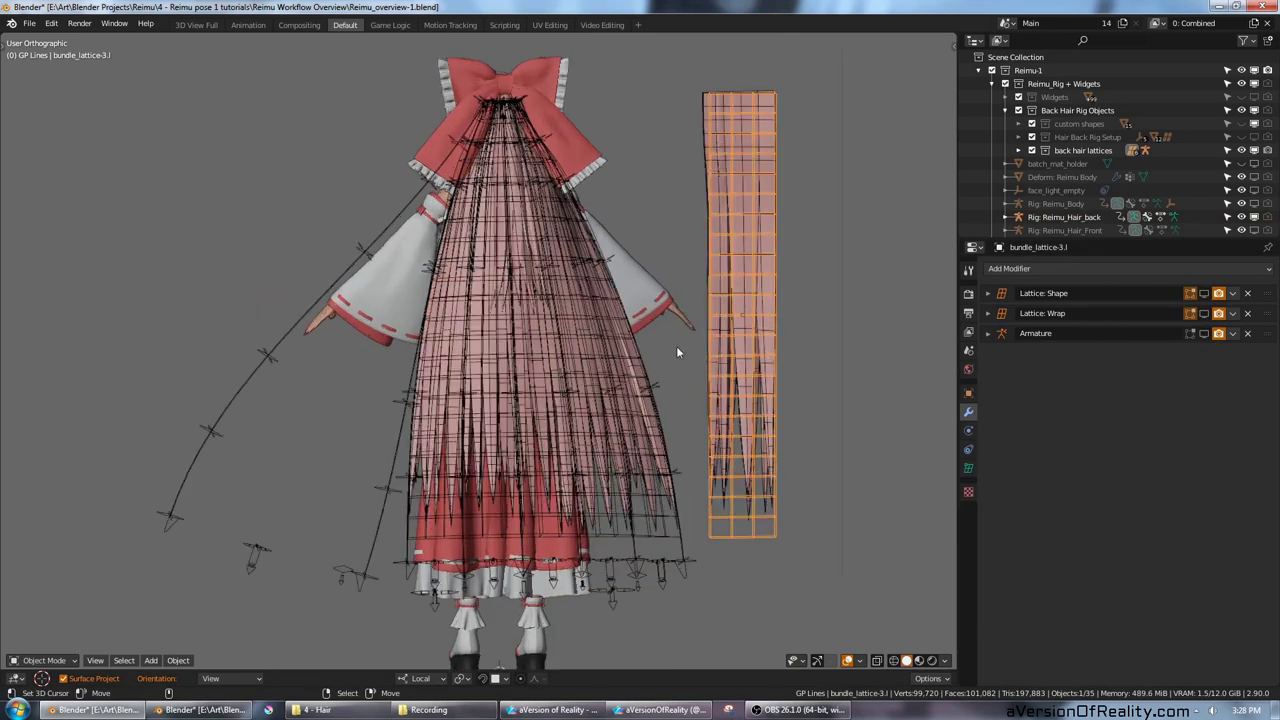
Step: Select the Hair: Back Strands mesh and toggle viewport display of its Lattice: Wrap modifier on and off for comparison
{"action": "left_click", "coordinate": [489, 361]}
{"action": "left_click", "coordinate": [497, 354]}
{"action": "left_click", "coordinate": [505, 348]}
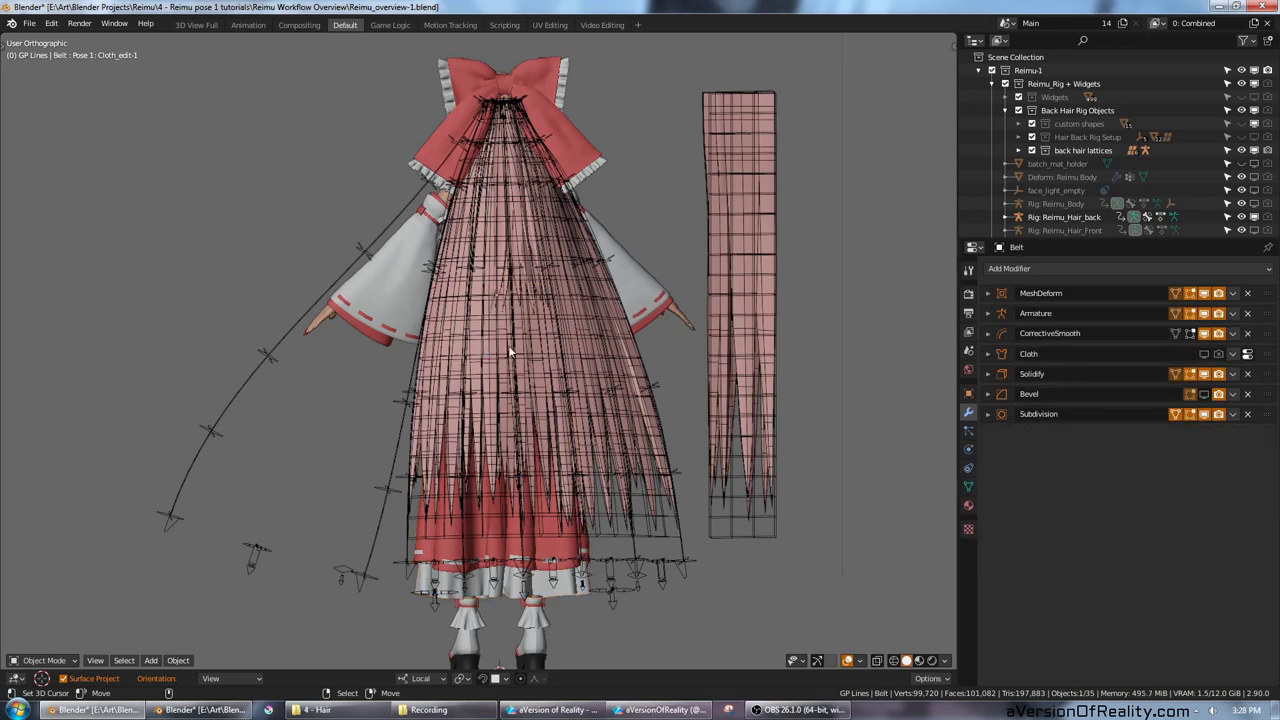
{"action": "left_click", "coordinate": [508, 345]}
{"action": "left_click", "coordinate": [748, 306]}
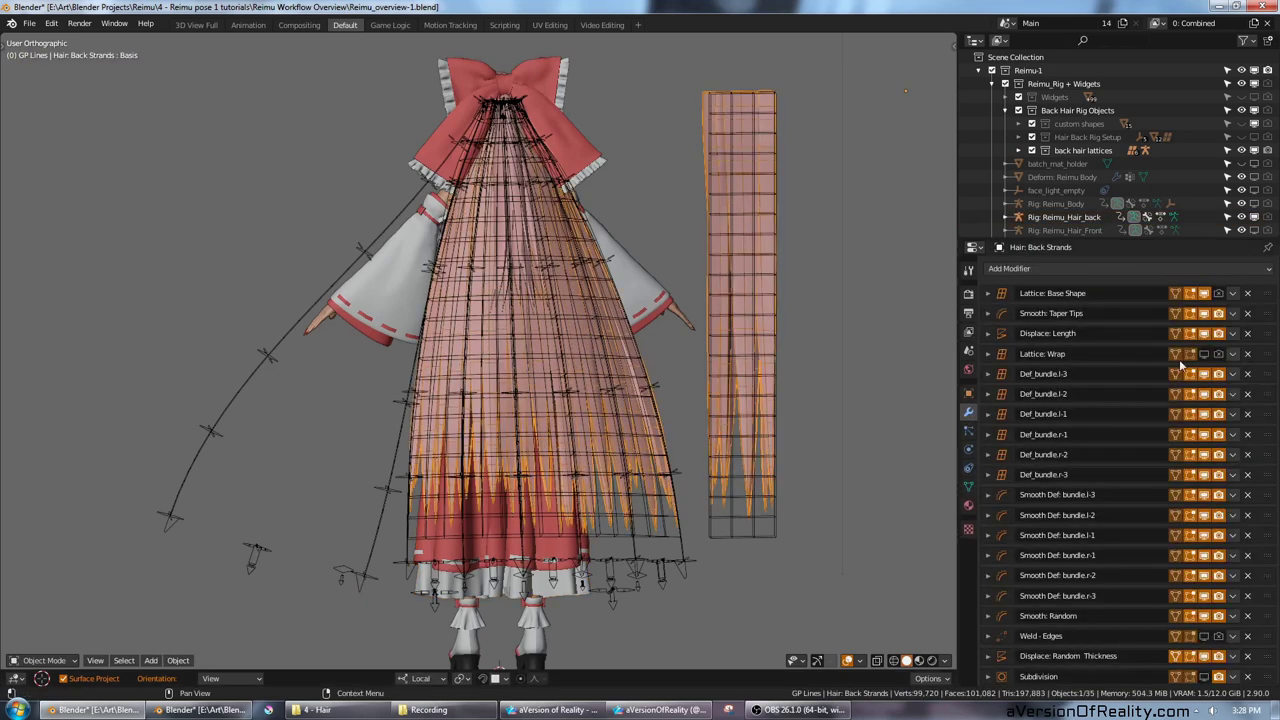
{"action": "left_click", "coordinate": [1204, 354]}
{"action": "left_click", "coordinate": [1204, 354]}
{"action": "left_click", "coordinate": [1204, 354]}
{"action": "left_click", "coordinate": [1204, 354]}
Step: Re-enable viewport display of the Lattice: Shape, Lattice: Wrap and Armature modifiers on bundle_lattice-3.l
{"action": "left_click", "coordinate": [763, 505]}
{"action": "left_click", "coordinate": [1204, 293]}
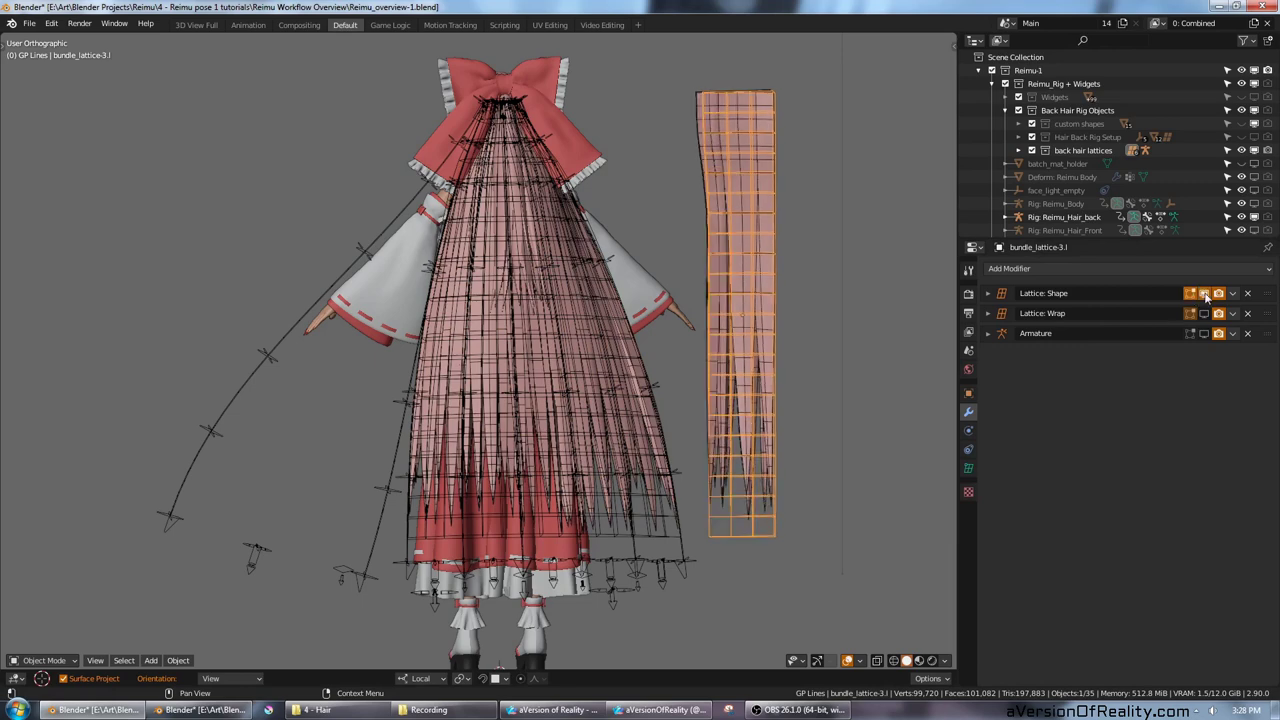
{"action": "left_click", "coordinate": [1204, 313]}
{"action": "left_click", "coordinate": [1204, 333]}
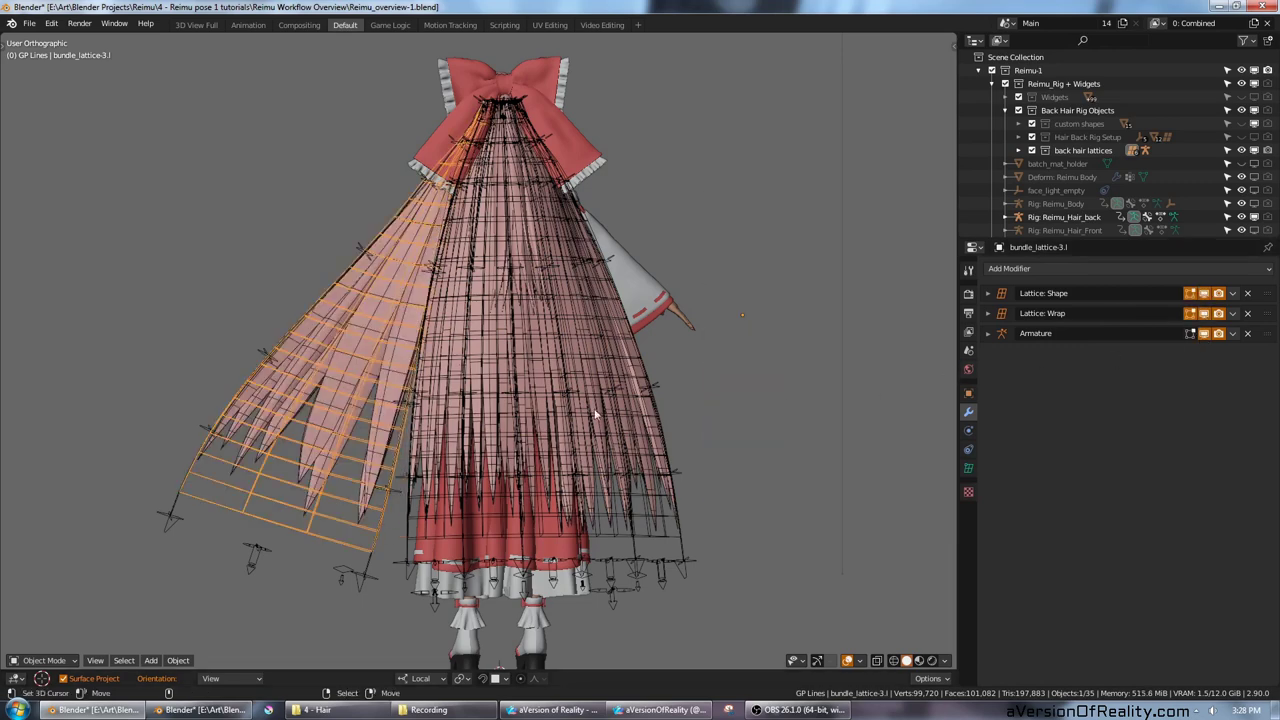
Step: Raise the outer end handle of the outermost left bundle slightly and swing the whole bundle further outward with its tip controller
{"action": "right_click", "coordinate": [168, 535]}
{"action": "scroll", "coordinate": [180, 527], "scroll_direction": "up", "scroll_amount": 1}
{"action": "key", "text": "g"}
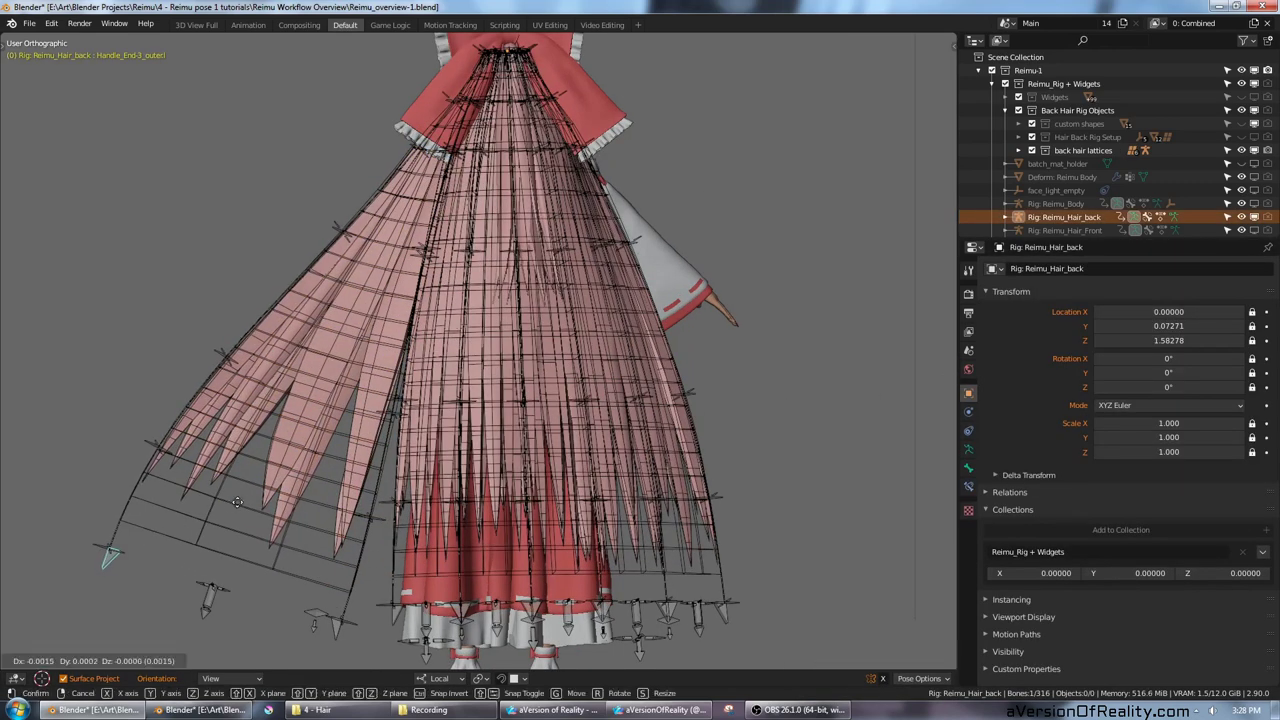
{"action": "left_click", "coordinate": [232, 318]}
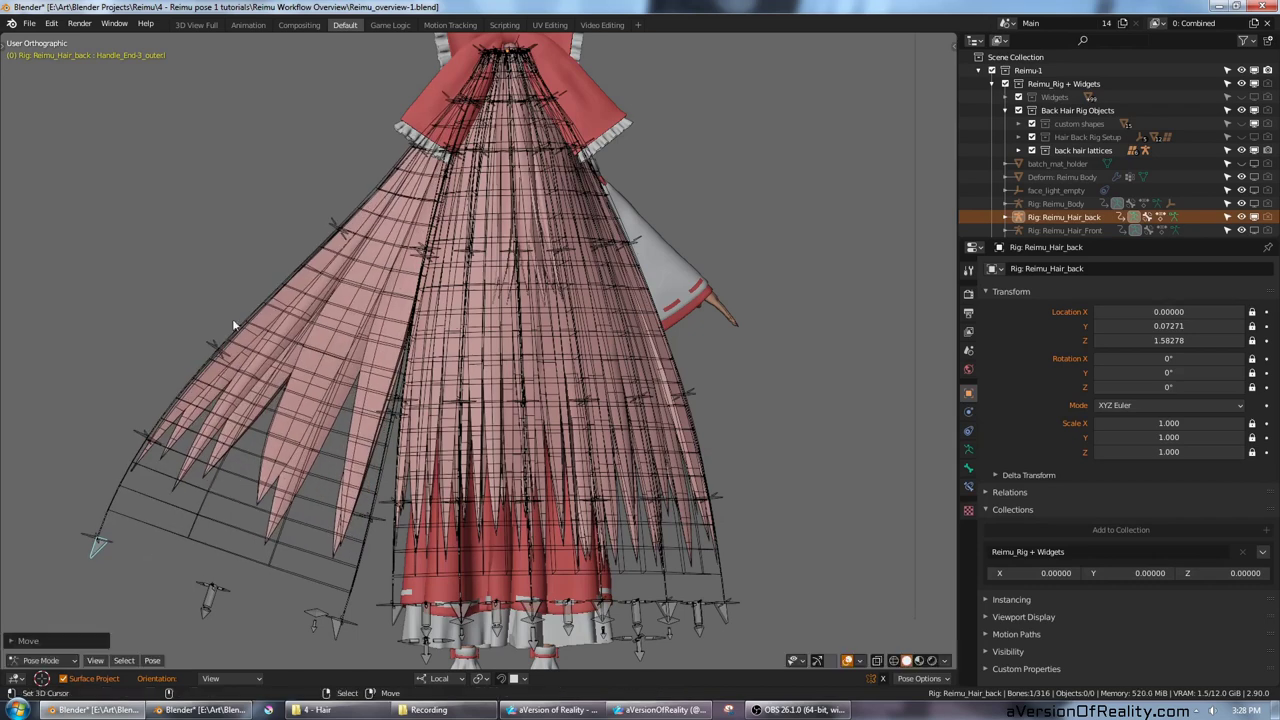
{"action": "middle_click_drag", "start_coordinate": [183, 432], "coordinate": [215, 412], "text": "shift"}
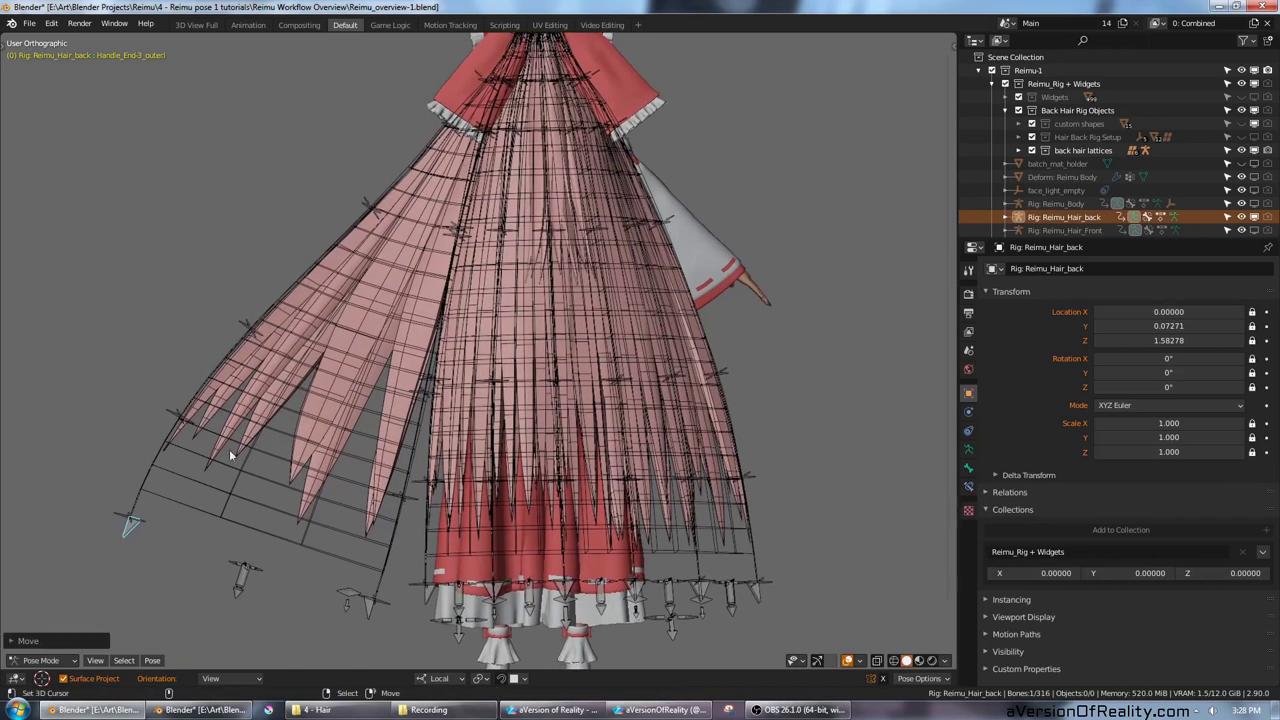
{"action": "right_click", "coordinate": [249, 574]}
{"action": "key", "text": "g"}
{"action": "left_click", "coordinate": [240, 527]}
Step: Move the second left hair bundle slightly outward with its tip controller
{"action": "left_click", "coordinate": [461, 590]}
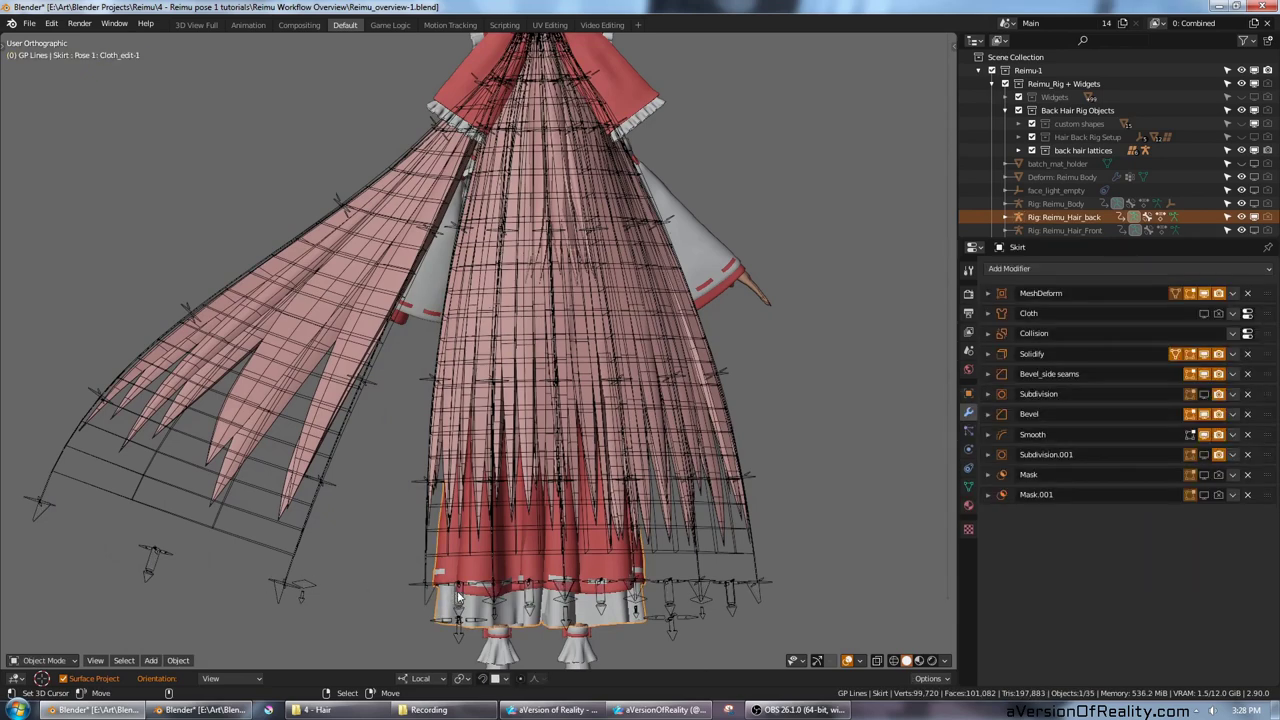
{"action": "key", "text": "g"}
{"action": "left_click", "coordinate": [441, 592]}
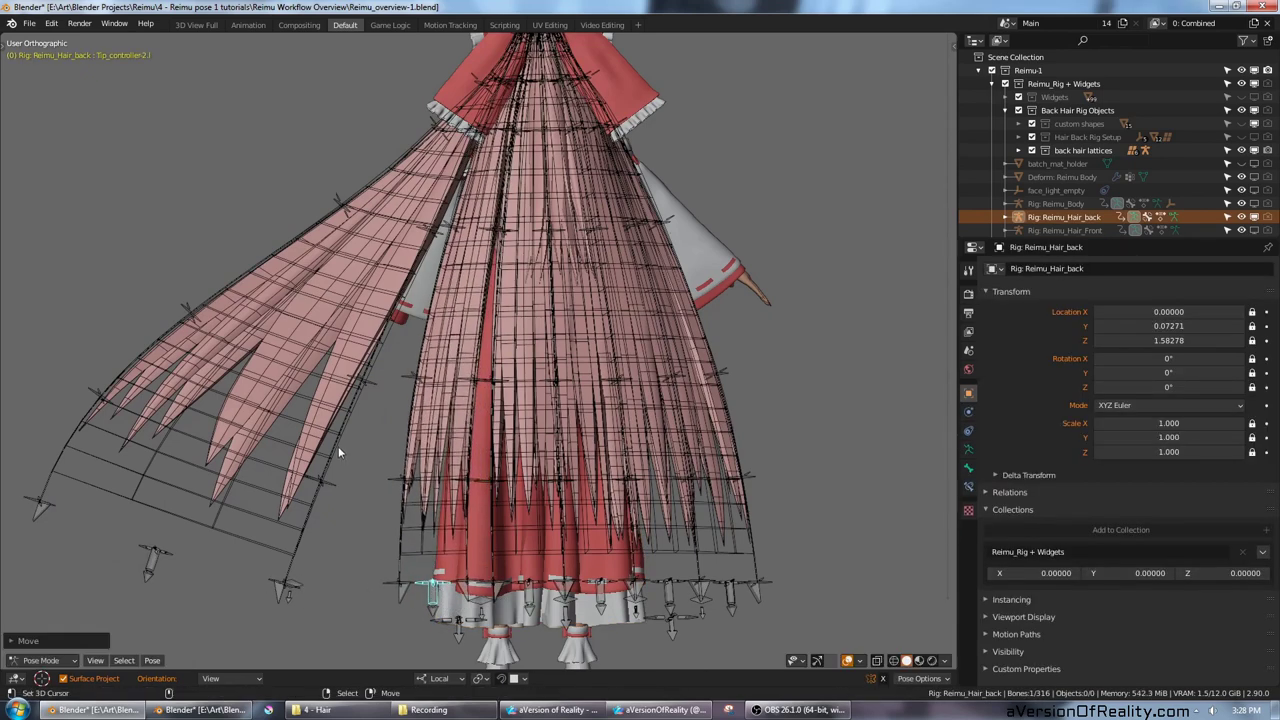
Step: Select the bundle_lattice-3.l lattice and show its DEF-Segment vertex groups
{"action": "left_click", "coordinate": [239, 524]}
{"action": "left_click", "coordinate": [968, 467]}
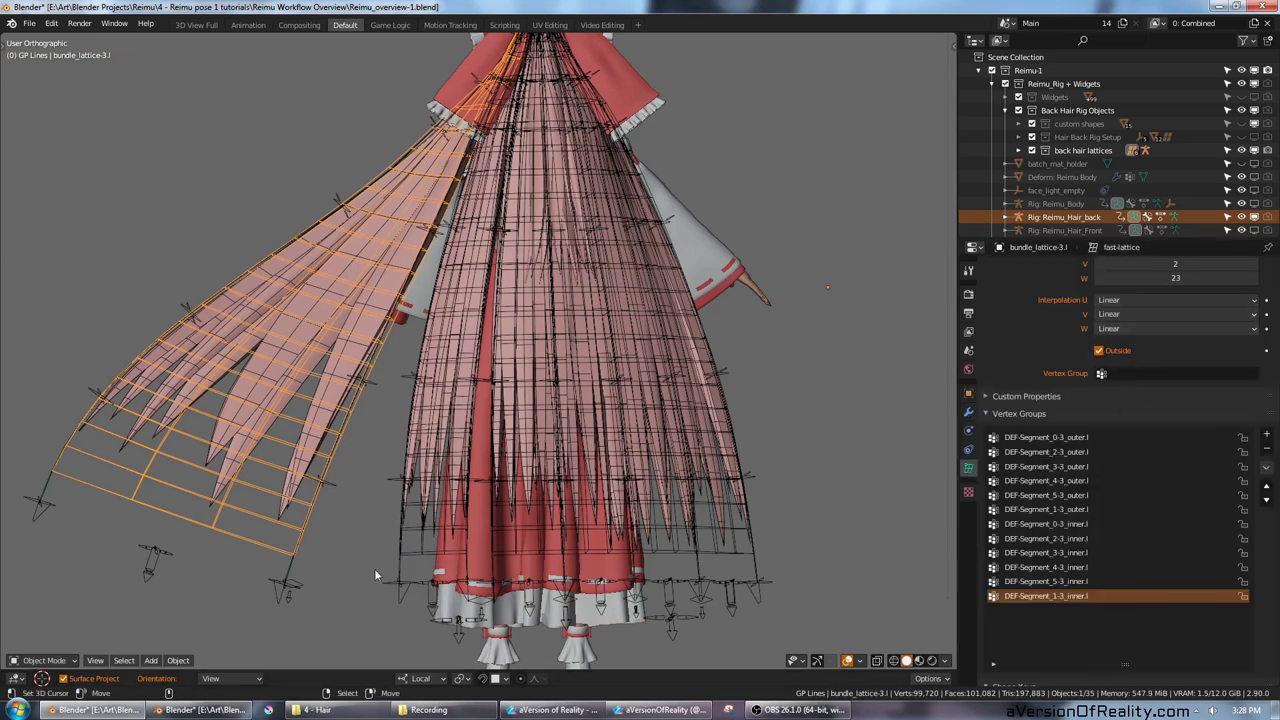
{"action": "middle_click_drag", "start_coordinate": [380, 575], "coordinate": [393, 556], "text": "shift"}
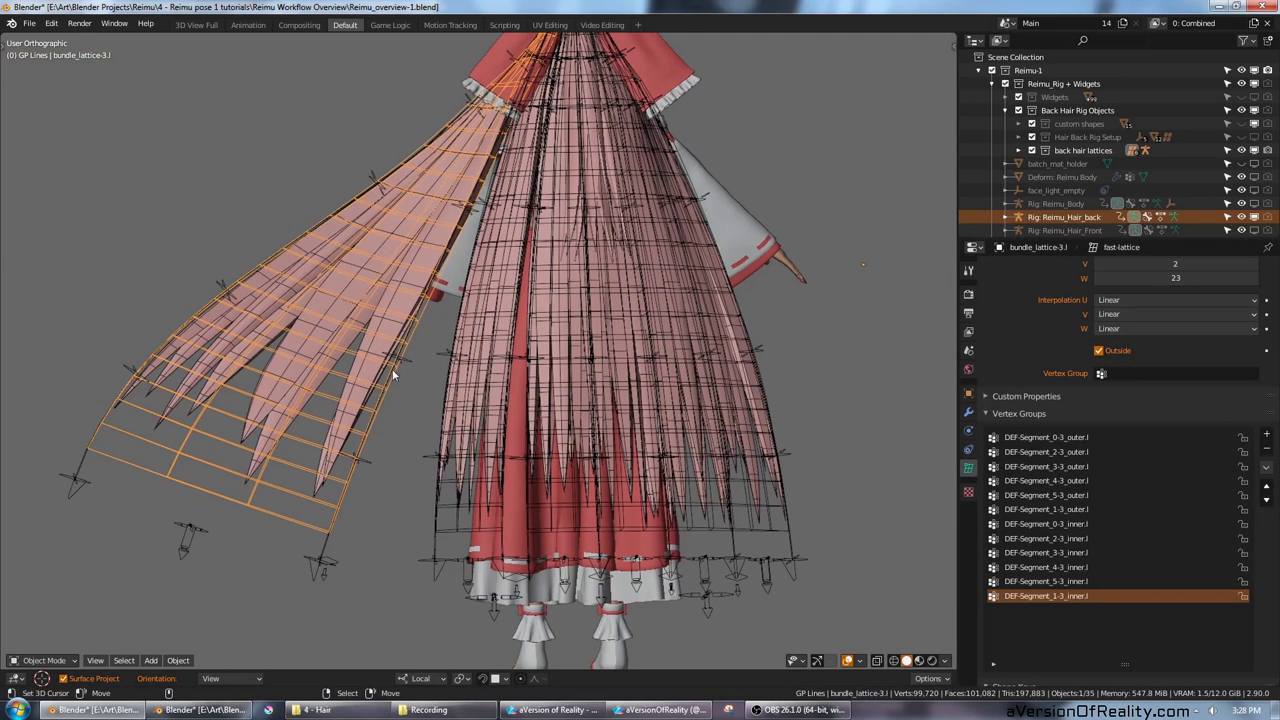
Step: Try moving the second bundle's outer end handle, and scale up the zip controller between the second and third left bundles to join their edges
{"action": "right_click_drag", "start_coordinate": [432, 577], "coordinate": [408, 580]}
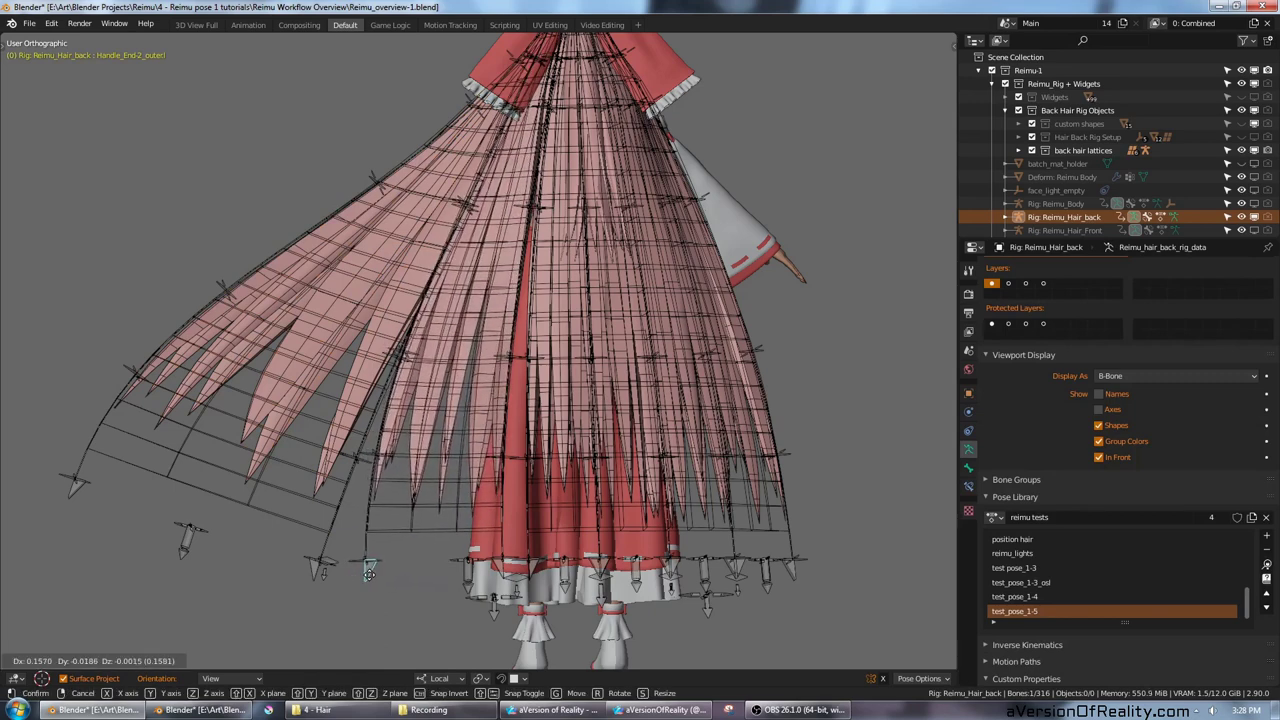
{"action": "left_click", "coordinate": [369, 572]}
{"action": "left_click", "coordinate": [325, 574]}
{"action": "key", "text": "s"}
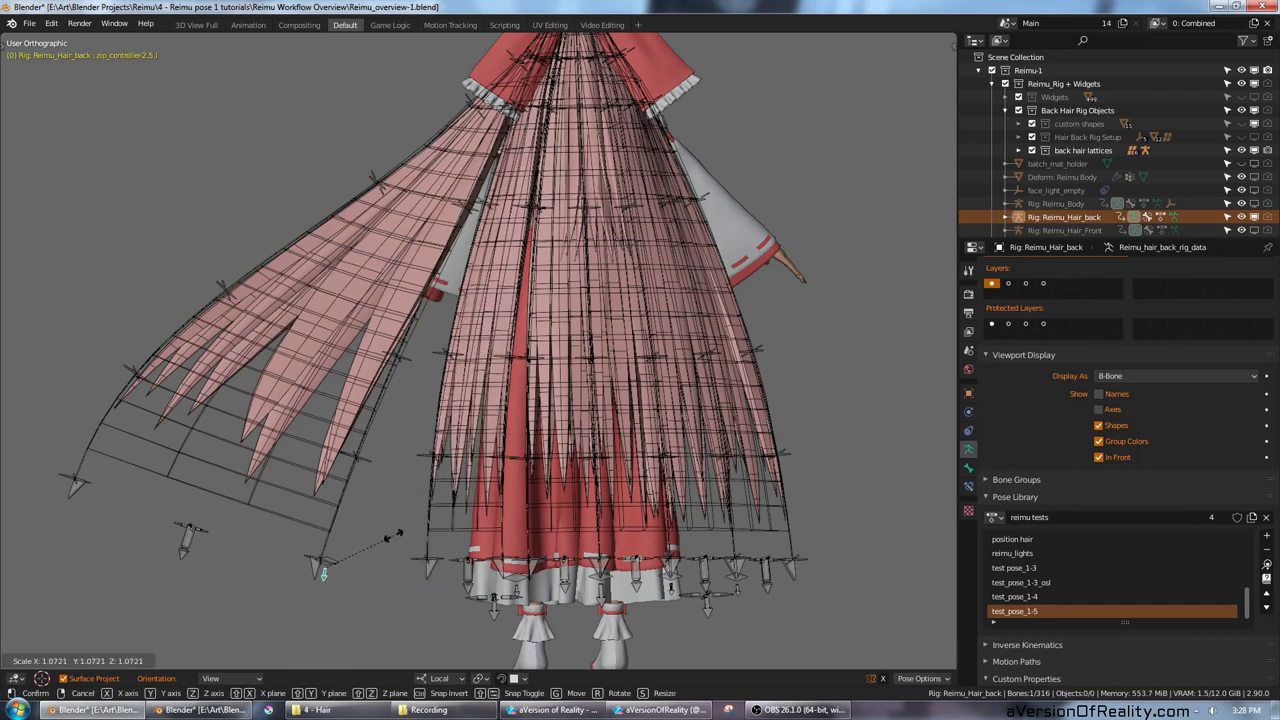
{"action": "left_click", "coordinate": [501, 494]}
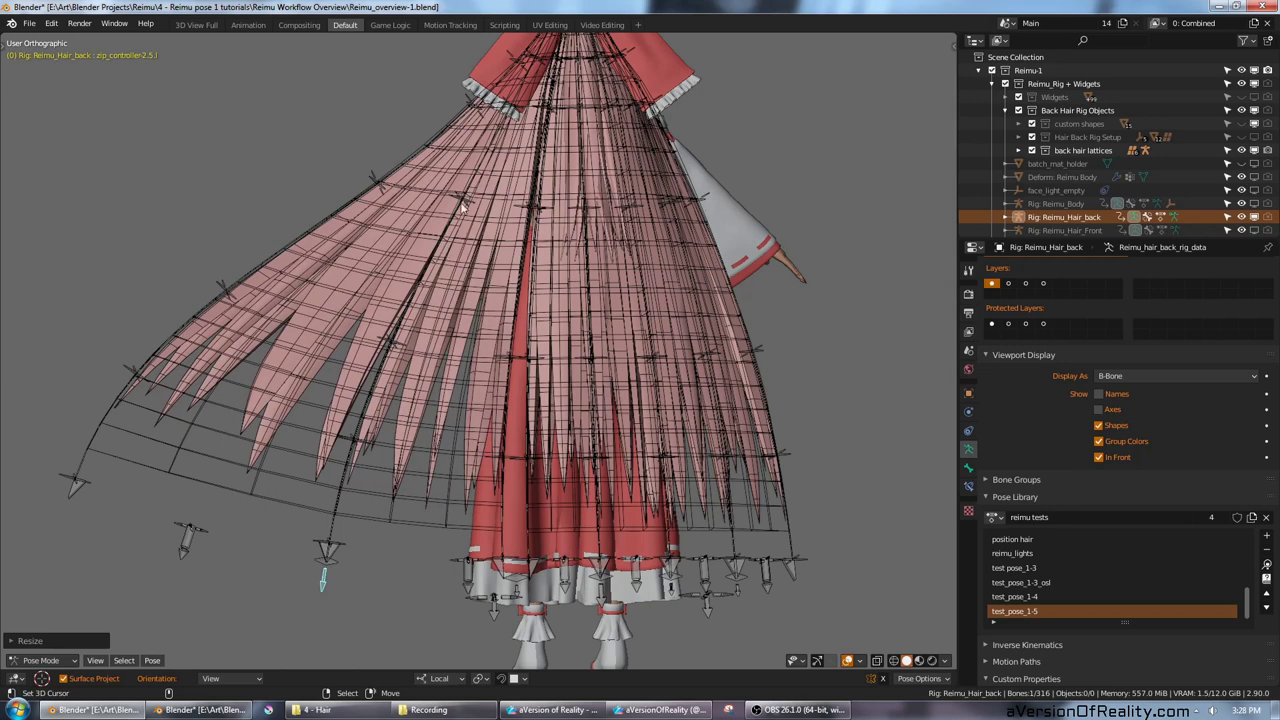
Step: Select the back hair strands and the bundle_lattice-2.l lattice in turn to examine the seam between the zipped left bundles
{"action": "left_click", "coordinate": [406, 283]}
{"action": "left_click", "coordinate": [406, 283]}
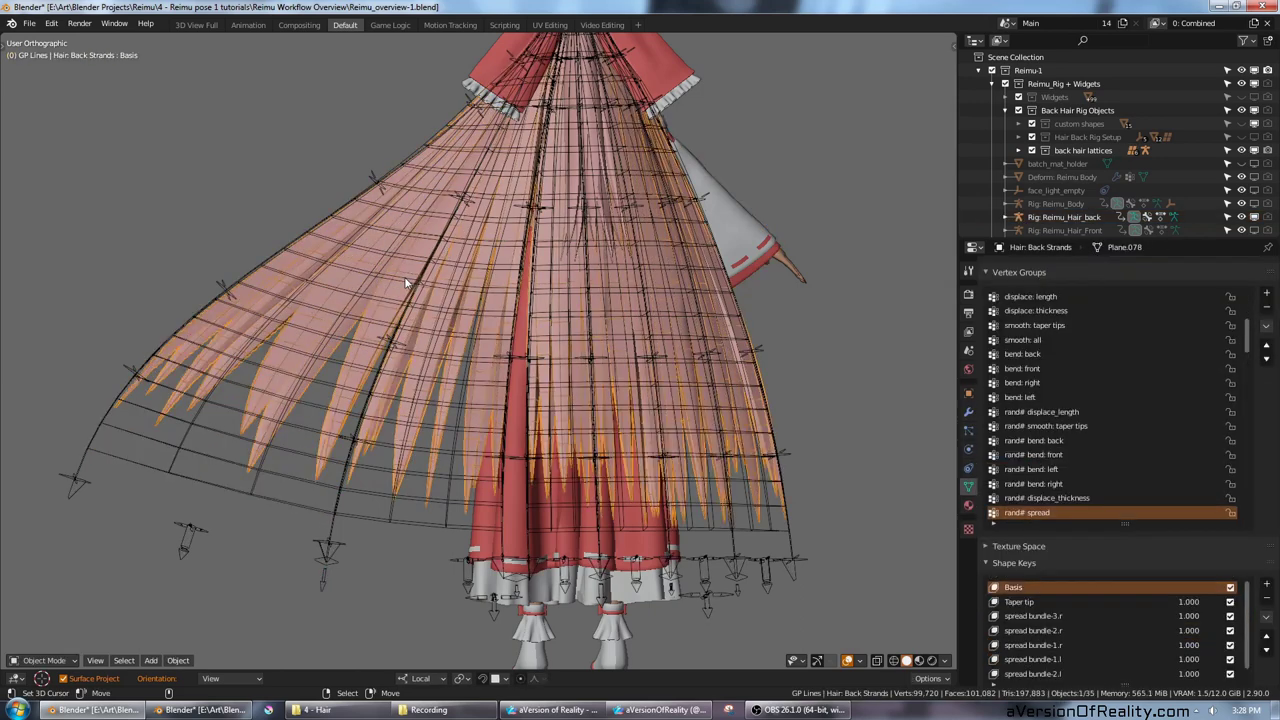
{"action": "left_click", "coordinate": [348, 489]}
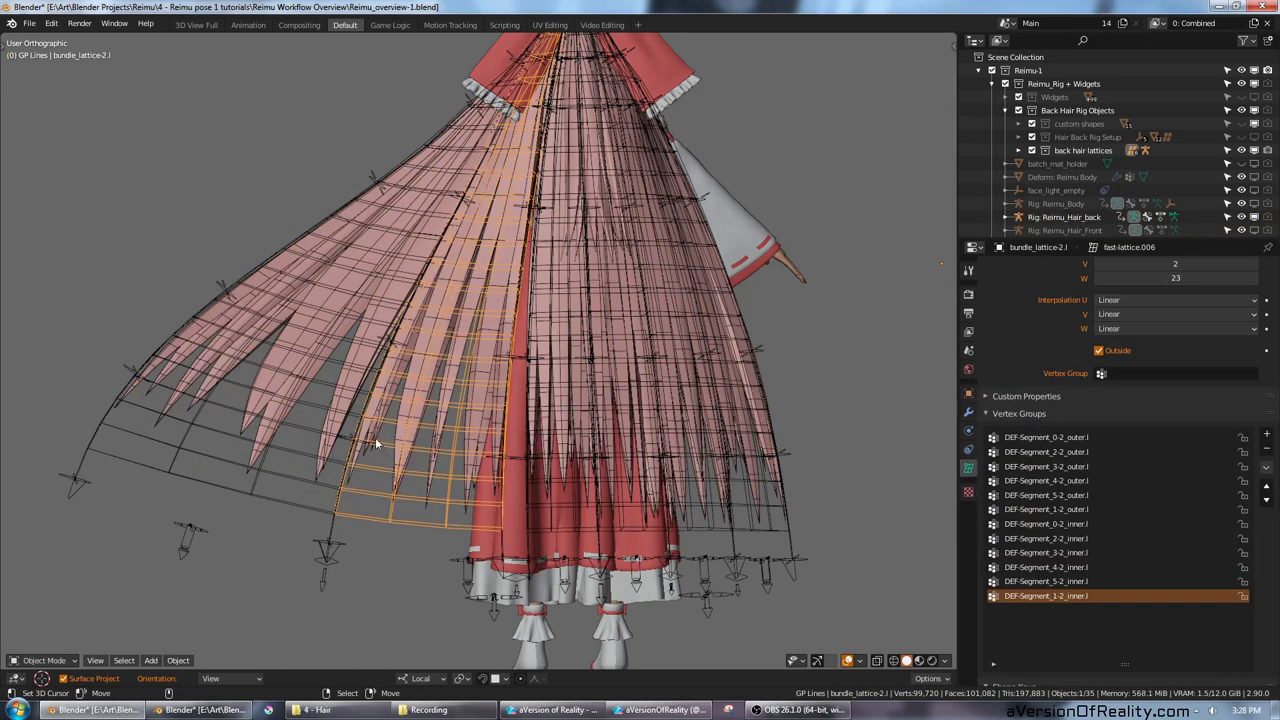
{"action": "key", "text": "ctrl+Tab"}
{"action": "left_click", "coordinate": [375, 434]}
{"action": "scroll", "coordinate": [359, 501], "scroll_direction": "up", "scroll_amount": 1}
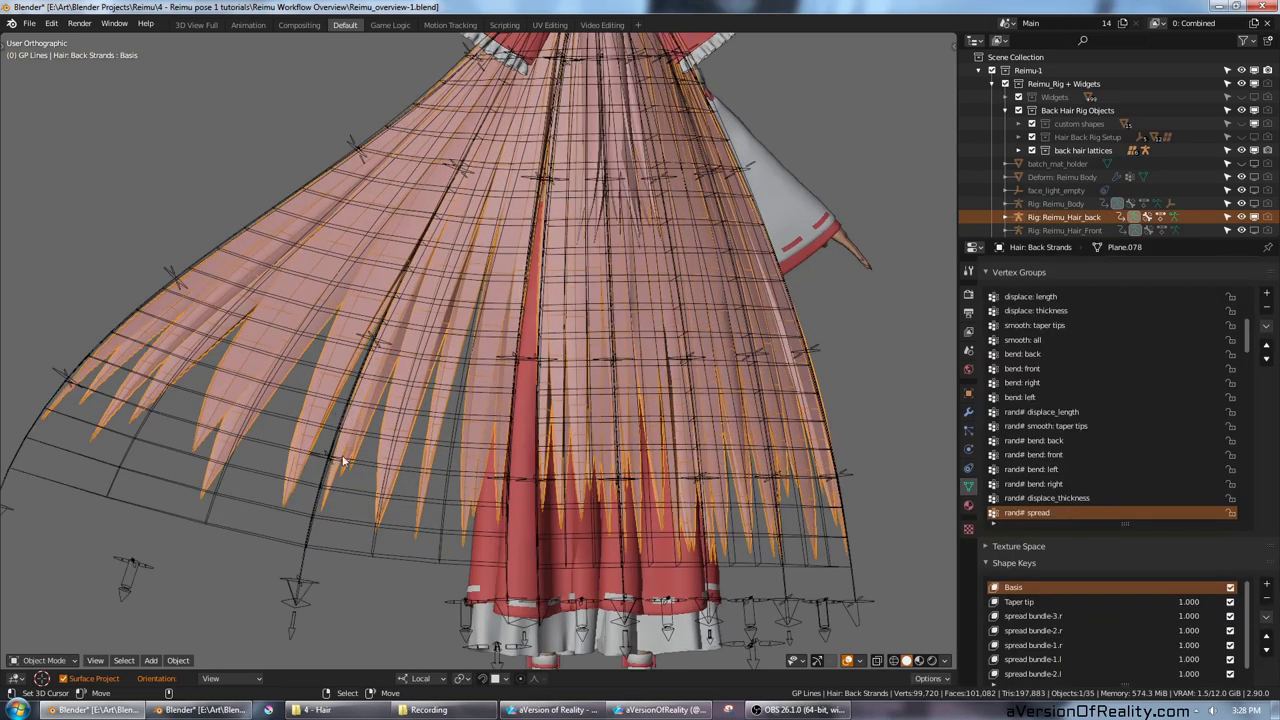
{"action": "scroll", "coordinate": [368, 372], "scroll_direction": "down", "scroll_amount": 1}
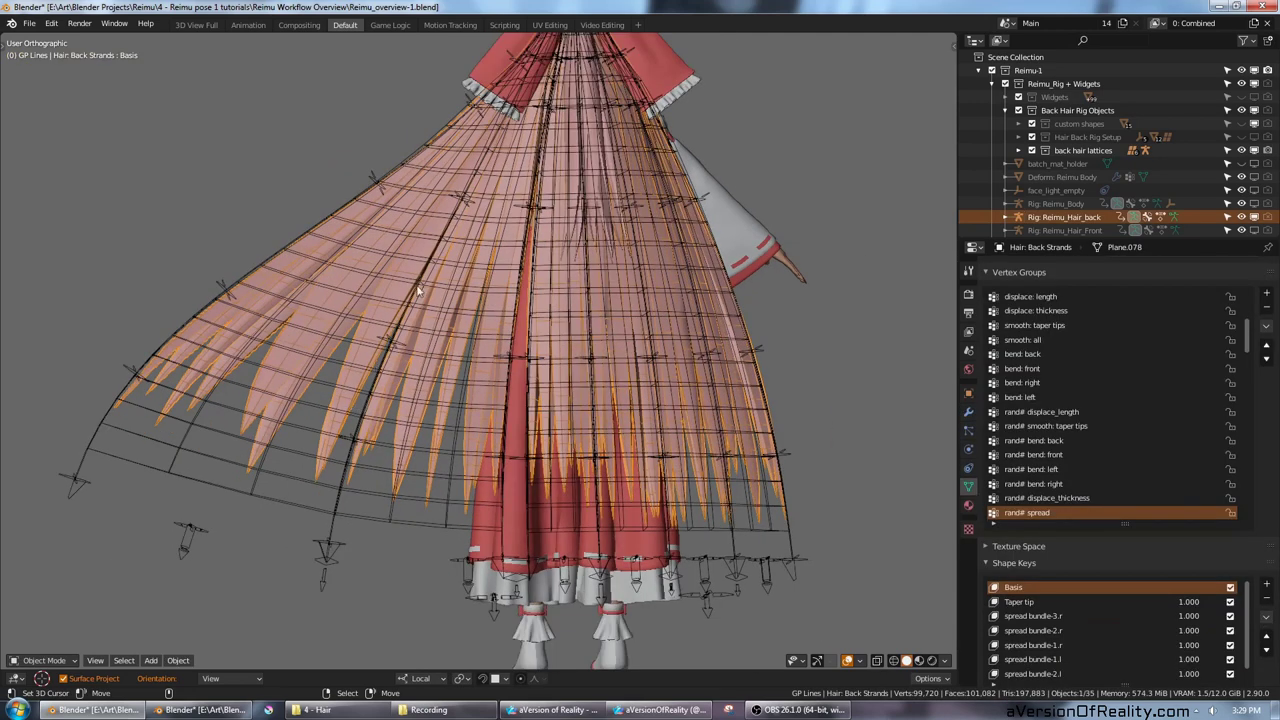
Step: Toggle viewport display of the back strands' Weld - Edges modifier to check the seam, and select the bundle_lattice-3.l lattice
{"action": "scroll", "coordinate": [447, 236], "scroll_direction": "up", "scroll_amount": 2}
{"action": "left_click", "coordinate": [968, 411]}
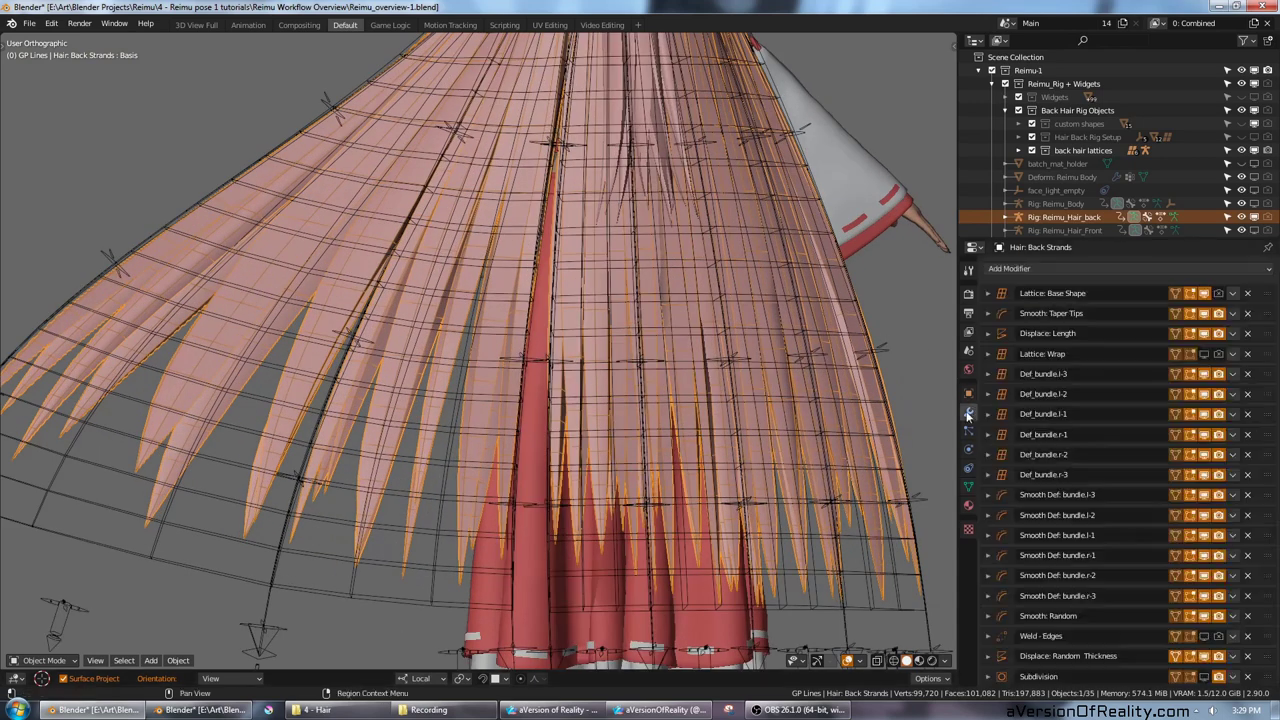
{"action": "scroll", "coordinate": [1194, 524], "scroll_direction": "down", "scroll_amount": 2}
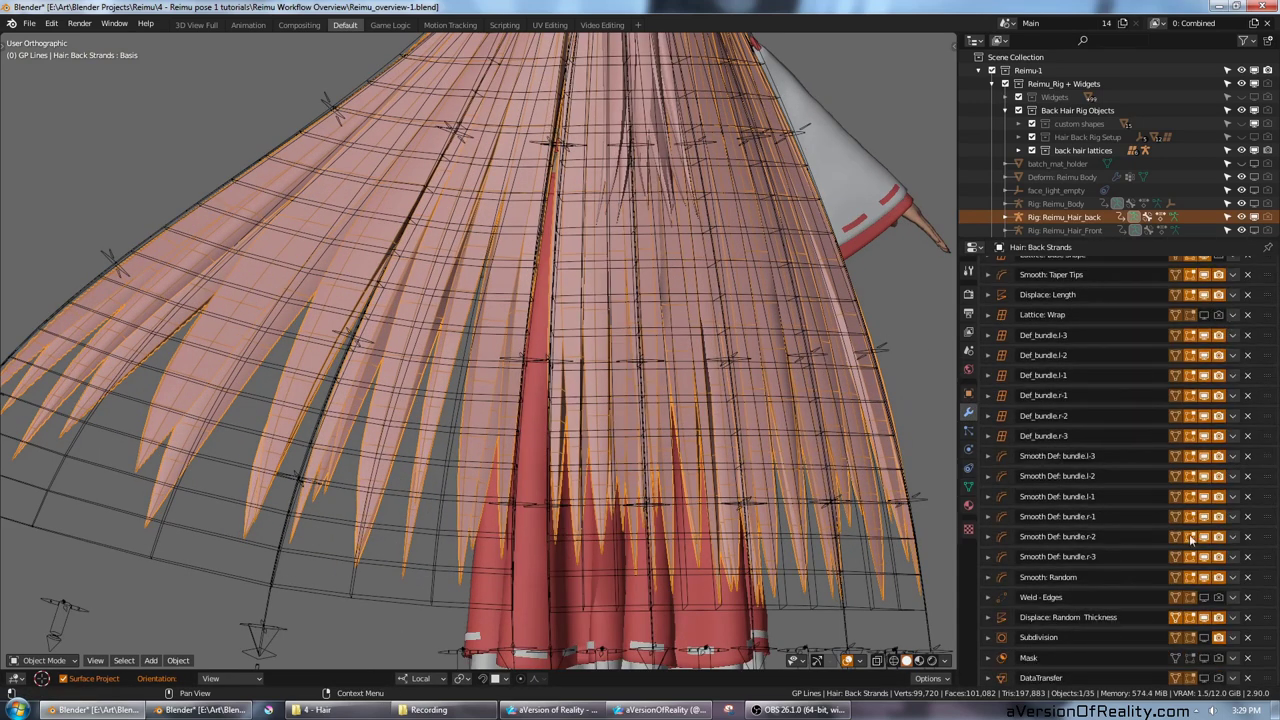
{"action": "left_click", "coordinate": [1205, 597]}
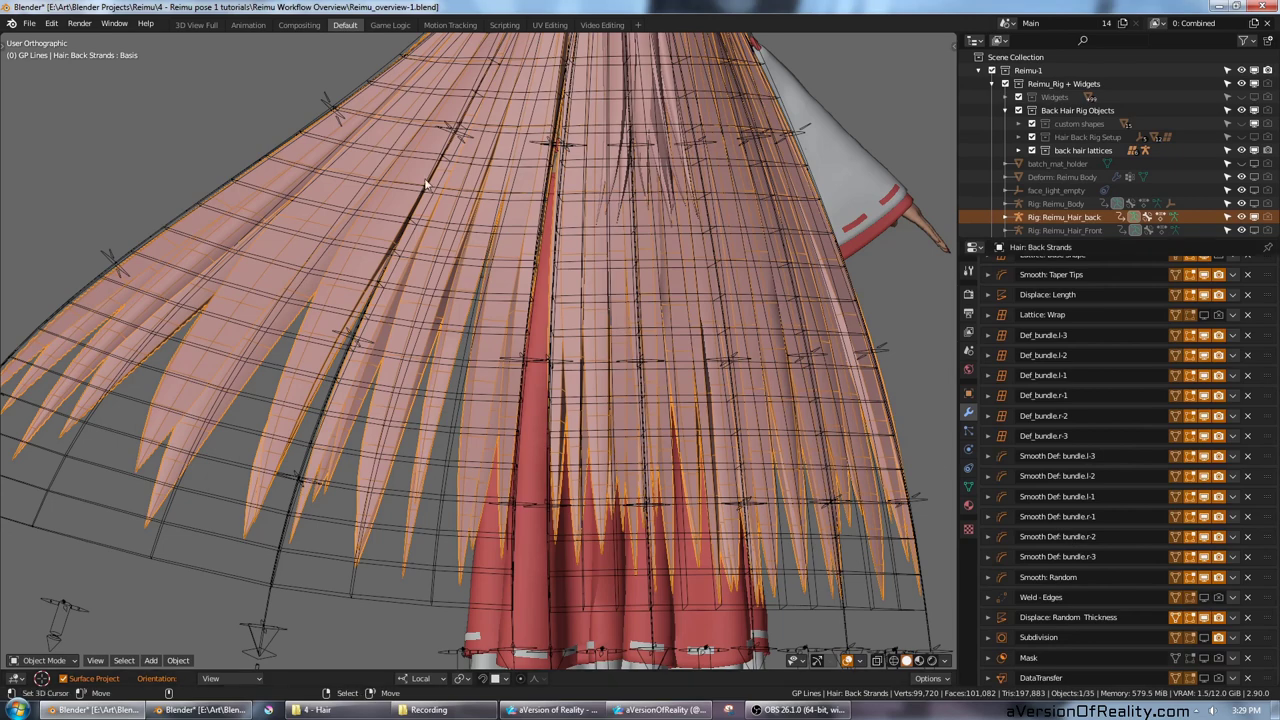
{"action": "scroll", "coordinate": [1132, 439], "scroll_direction": "up", "scroll_amount": 2}
{"action": "scroll", "coordinate": [450, 354], "scroll_direction": "down", "scroll_amount": 2}
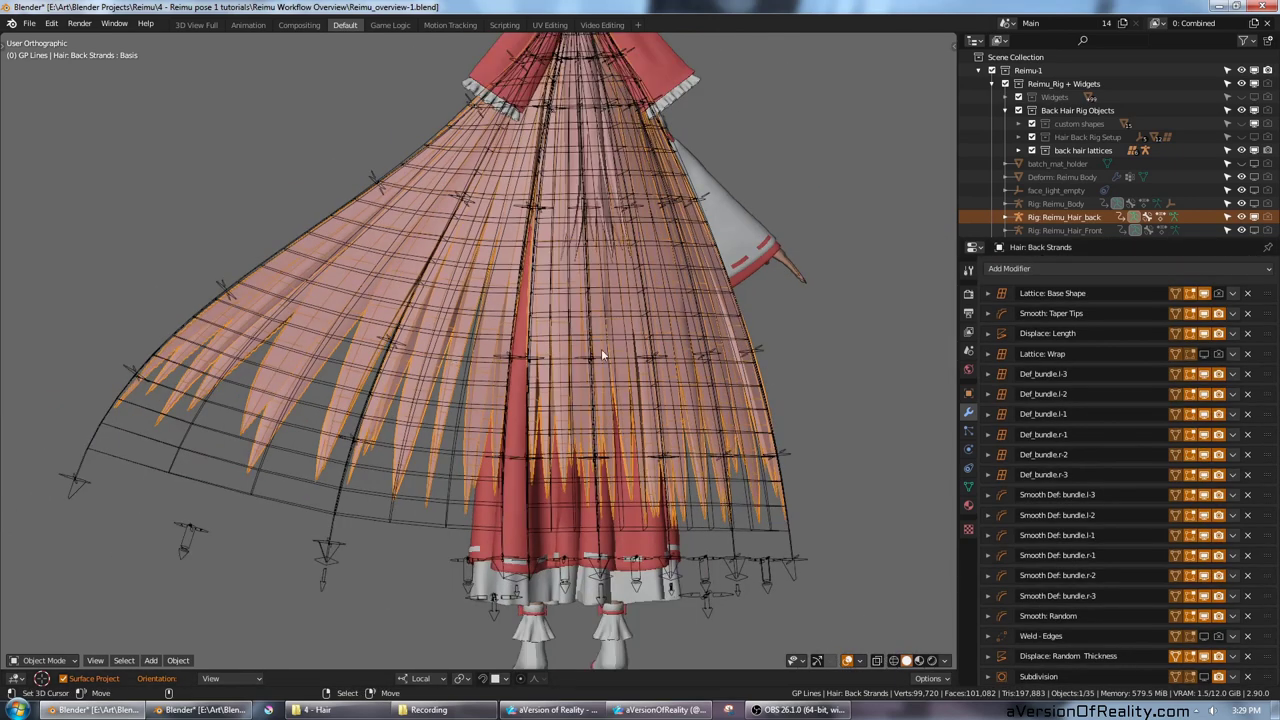
{"action": "left_click", "coordinate": [304, 520]}
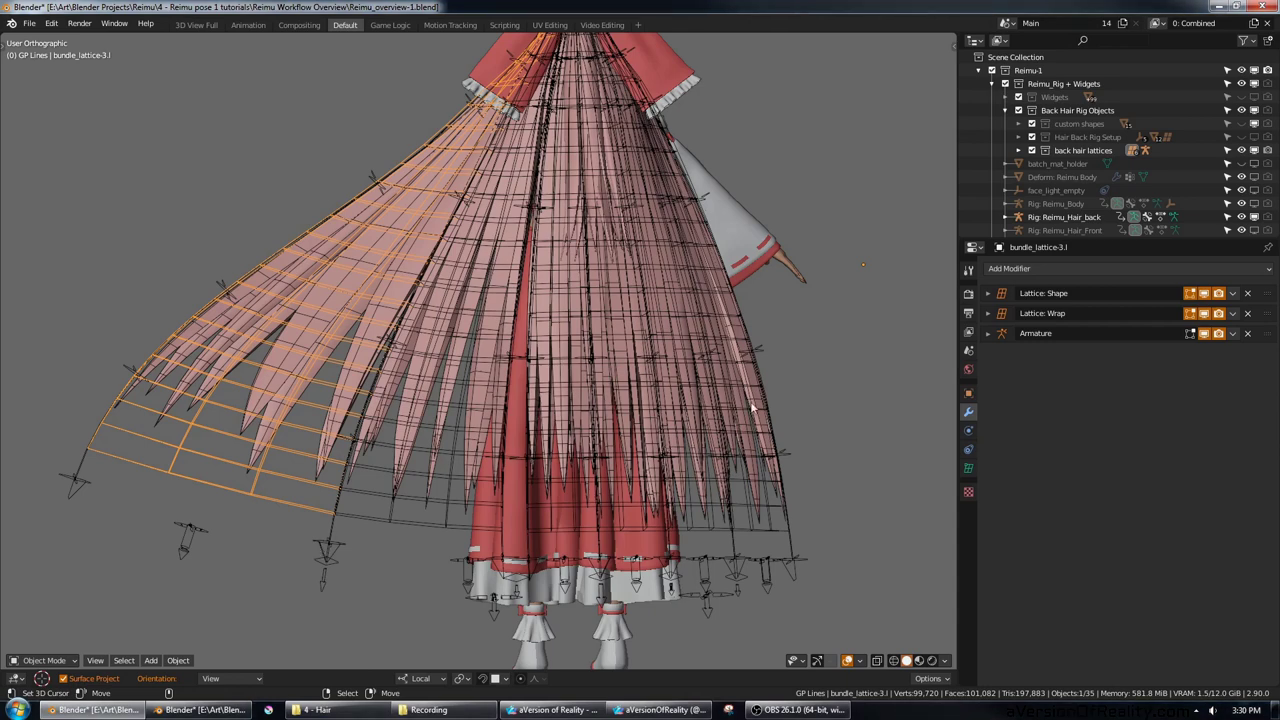
Step: Turn off viewport display of bundle_lattice-3.l's Armature, Lattice: Wrap and Lattice: Shape modifiers to view the undeformed lattice
{"action": "scroll", "coordinate": [792, 391], "scroll_direction": "down", "scroll_amount": 1}
{"action": "middle_click_drag", "start_coordinate": [832, 388], "coordinate": [778, 401], "text": "shift"}
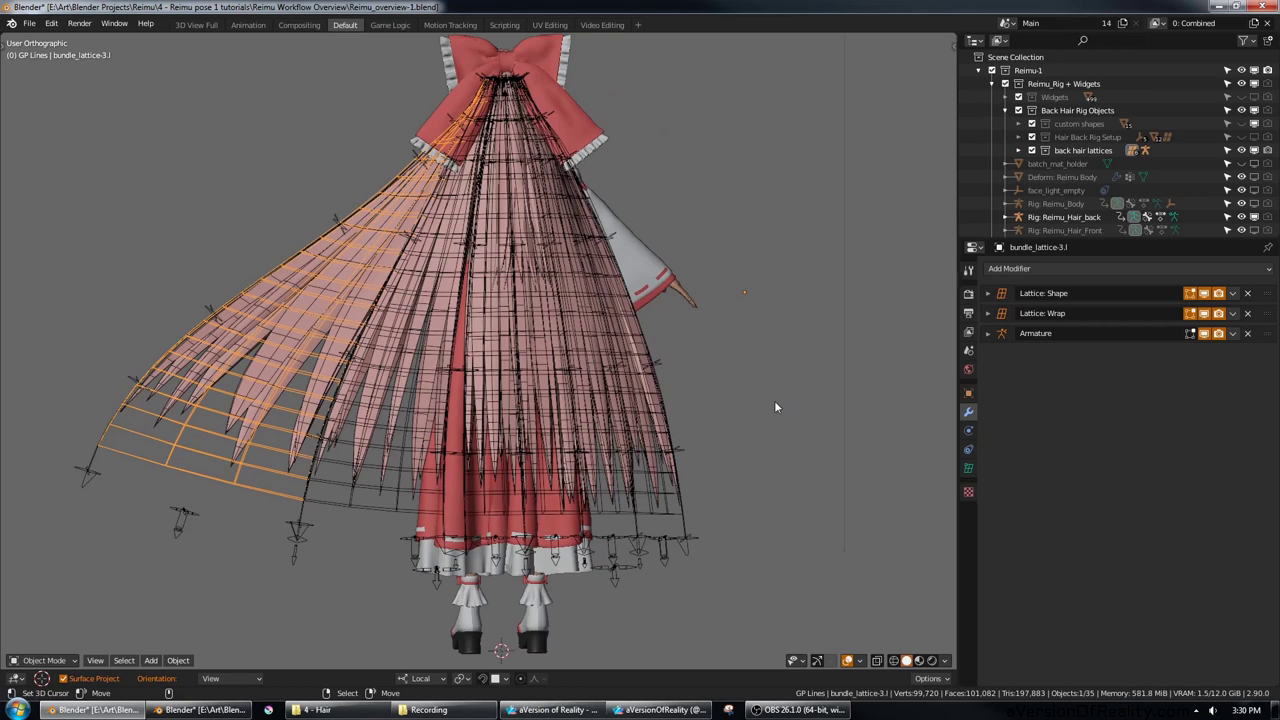
{"action": "scroll", "coordinate": [383, 303], "scroll_direction": "up", "scroll_amount": 1}
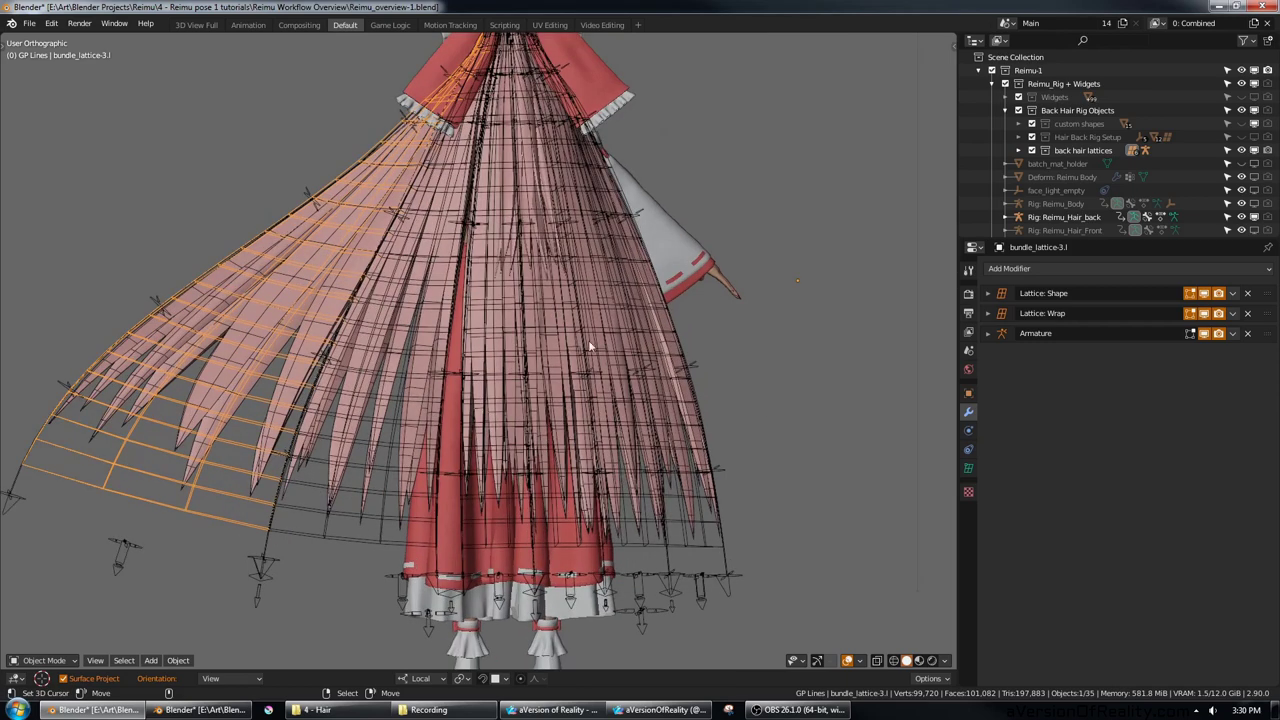
{"action": "scroll", "coordinate": [660, 345], "scroll_direction": "up", "scroll_amount": 2}
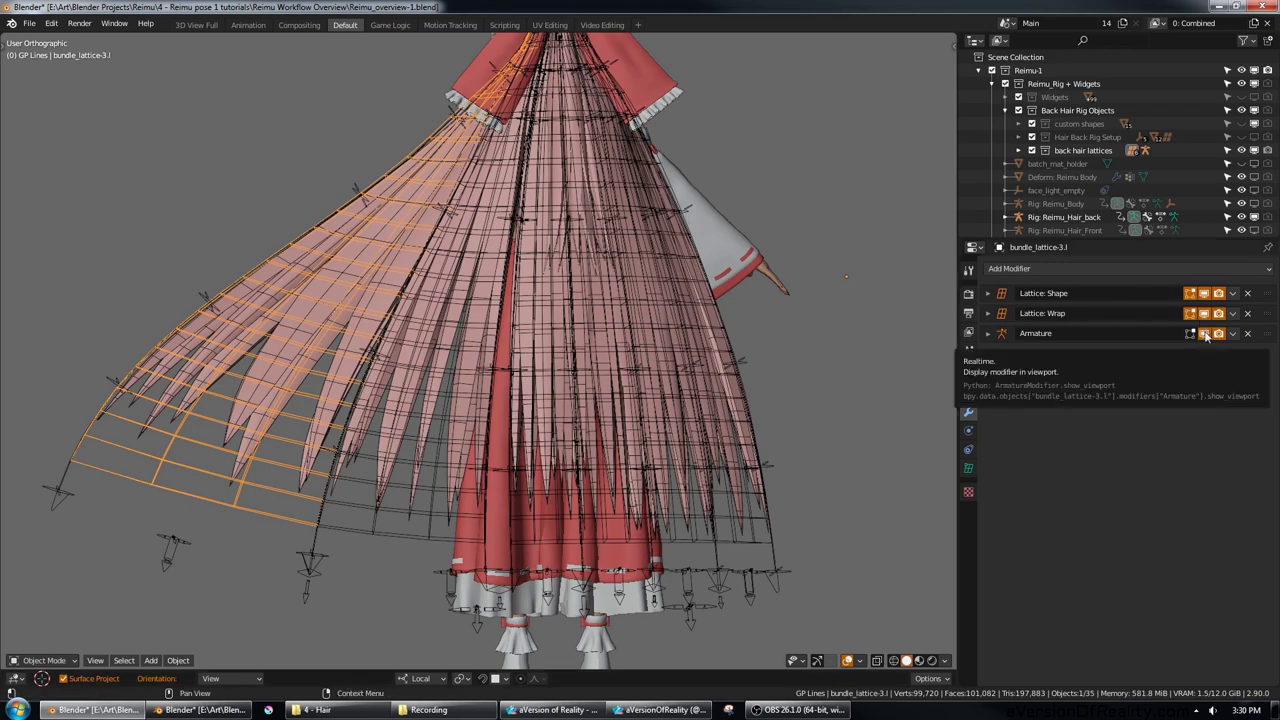
{"action": "left_click", "coordinate": [1205, 335]}
{"action": "left_click", "coordinate": [1204, 314]}
{"action": "left_click", "coordinate": [1204, 294]}
{"action": "scroll", "coordinate": [894, 281], "scroll_direction": "down", "scroll_amount": 1}
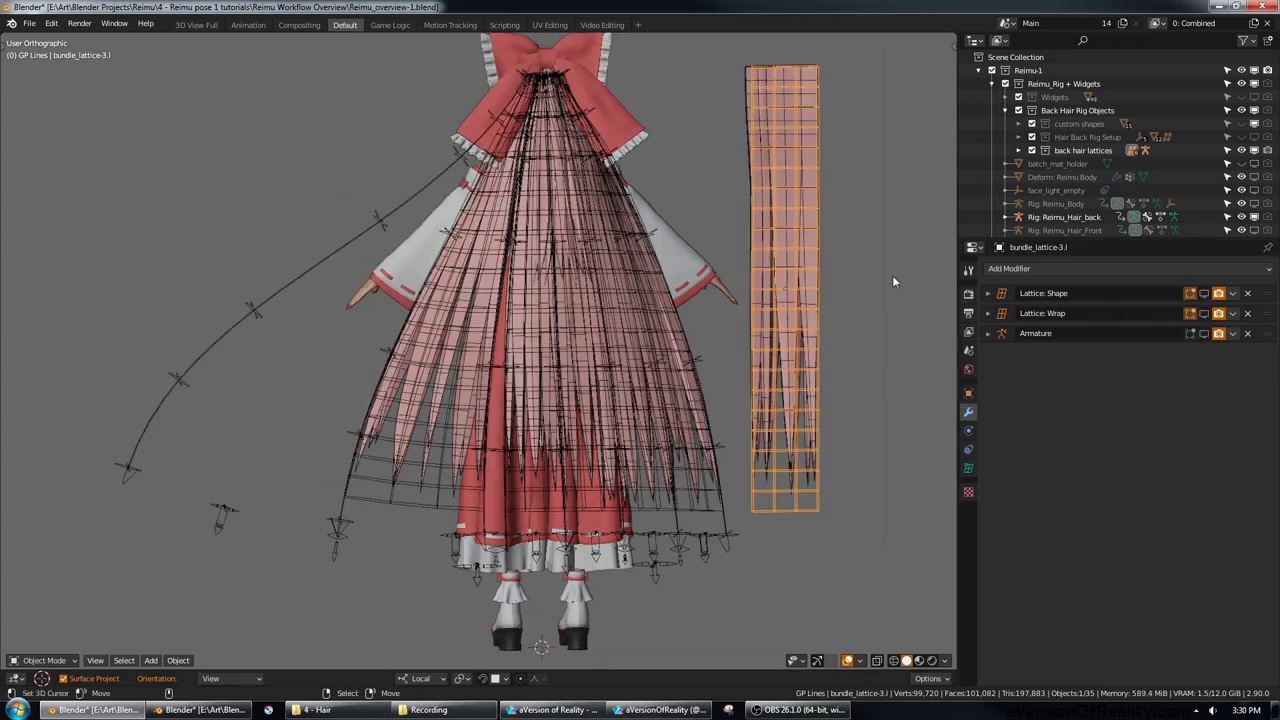
{"action": "middle_click_drag", "start_coordinate": [890, 276], "coordinate": [847, 296], "text": "shift"}
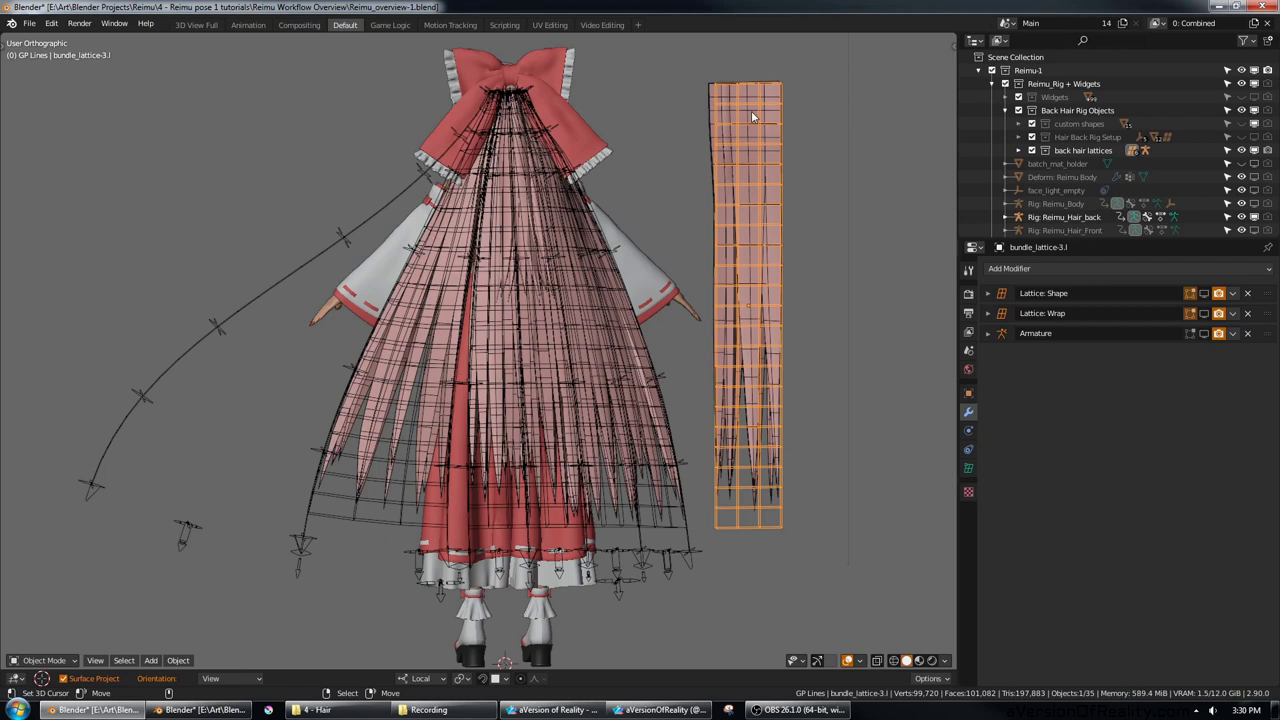
Step: Re-enable viewport display of bundle_lattice-3.l's Lattice: Shape, Lattice: Wrap and Armature modifiers in stack order
{"action": "left_click", "coordinate": [1205, 293]}
{"action": "left_click", "coordinate": [1205, 313]}
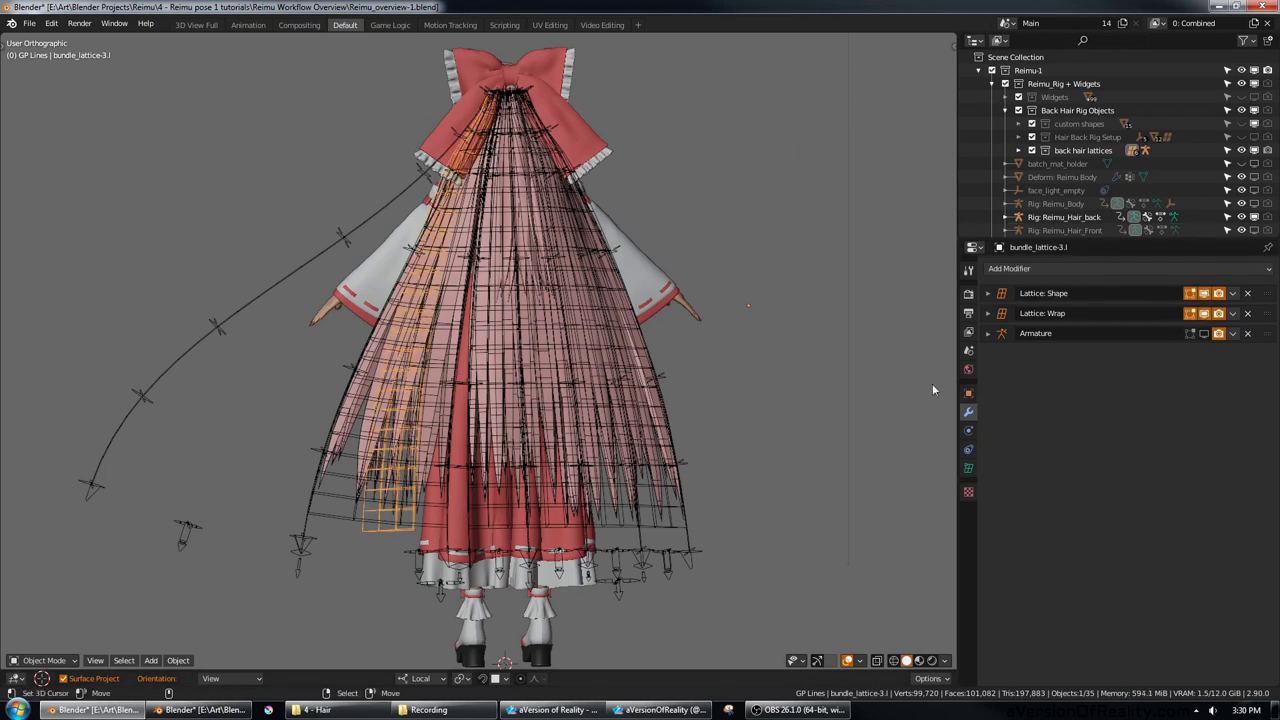
{"action": "left_click", "coordinate": [1204, 333]}
{"action": "mouse_move", "coordinate": [534, 337]}
{"action": "middle_mouse_down", "text": "shift"}
{"action": "mouse_move", "coordinate": [622, 325]}
{"action": "mouse_move", "coordinate": [529, 329]}
{"action": "middle_mouse_up", "text": "shift"}
{"action": "scroll", "coordinate": [623, 323], "scroll_direction": "up", "scroll_amount": 1}
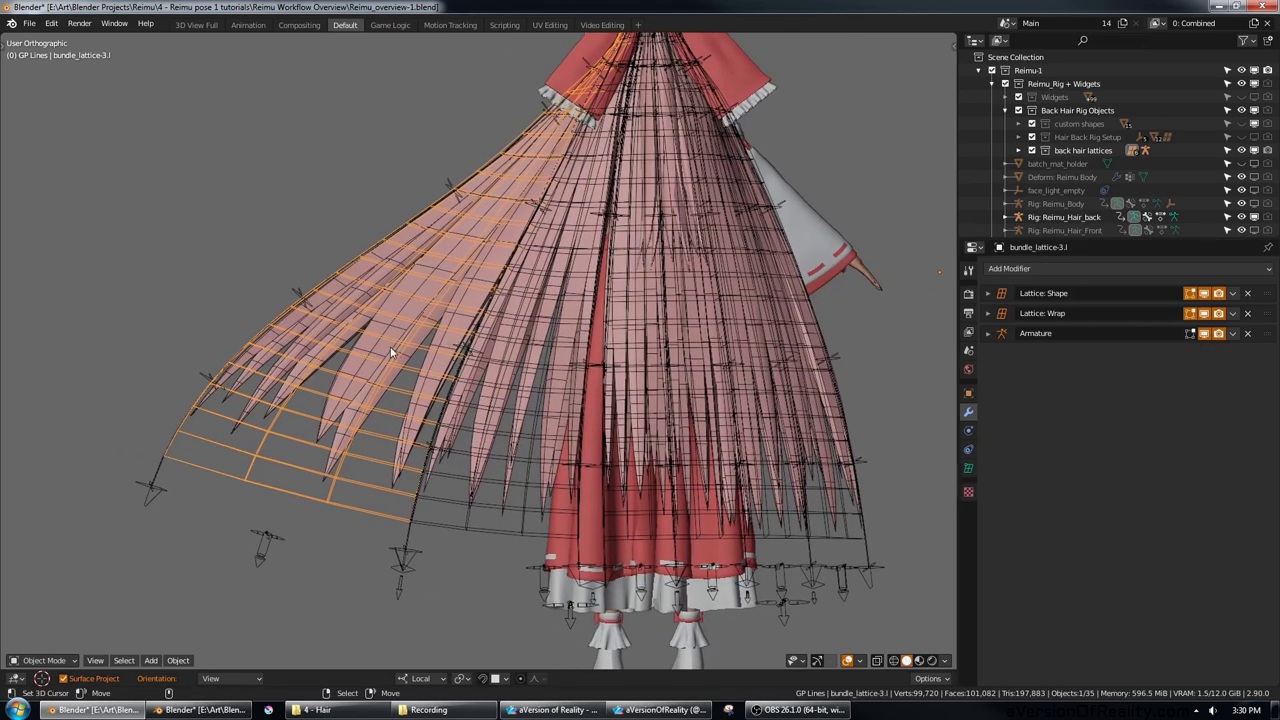
Step: Enter Edit Mode on bundle_lattice-3.l to view its flat grid of points, and return to Object Mode
{"action": "key", "text": "ctrl+Tab"}
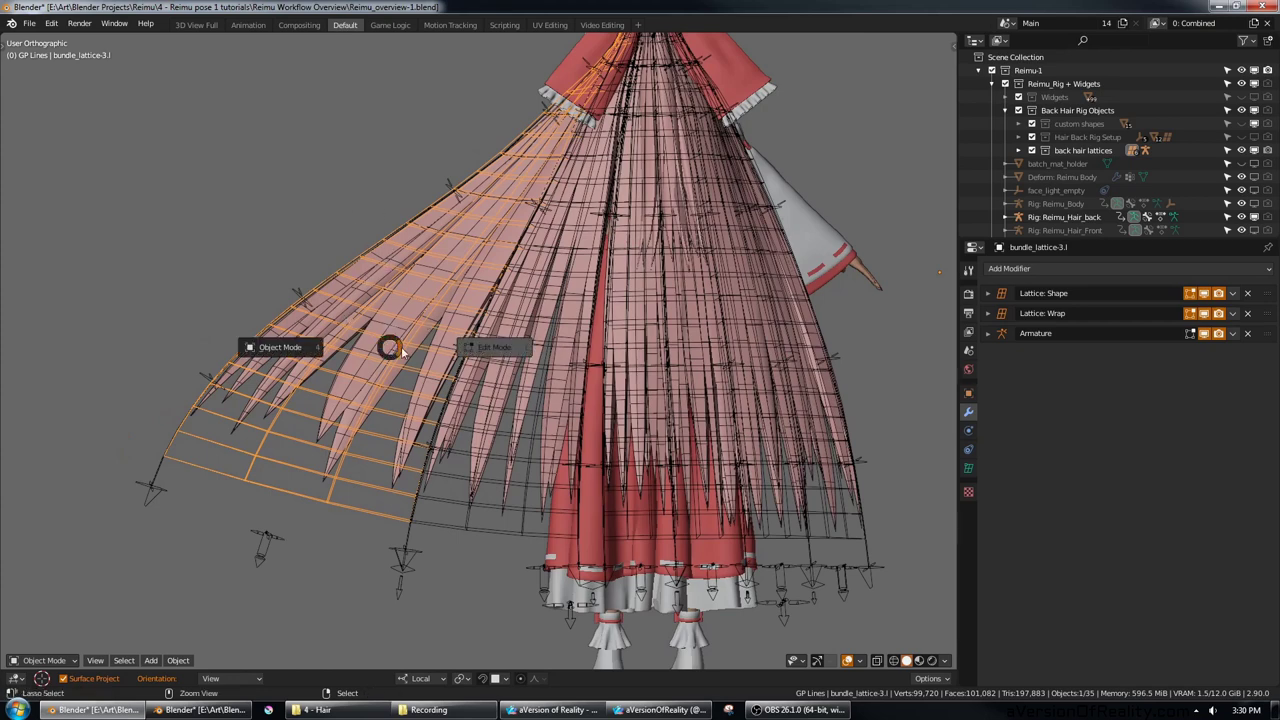
{"action": "left_click", "coordinate": [470, 347]}
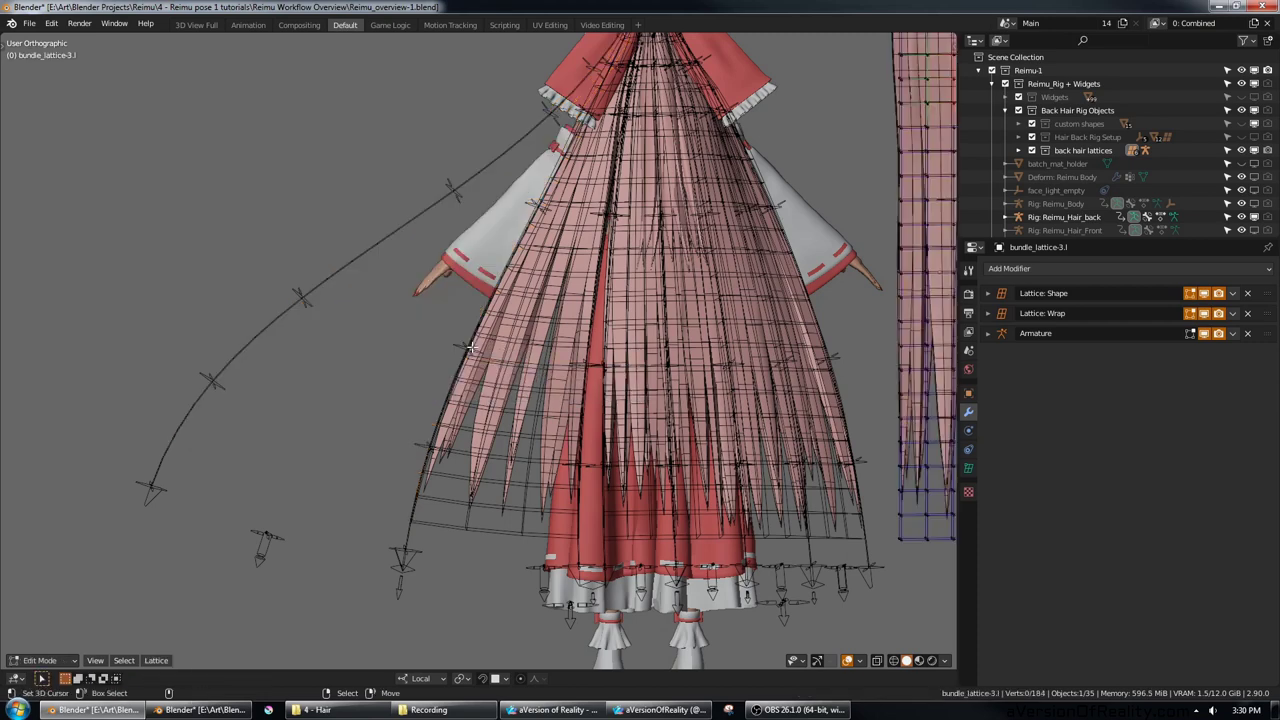
{"action": "middle_click_drag", "start_coordinate": [764, 343], "coordinate": [382, 368], "text": "shift"}
{"action": "middle_click_drag", "start_coordinate": [580, 314], "coordinate": [612, 316], "text": "shift"}
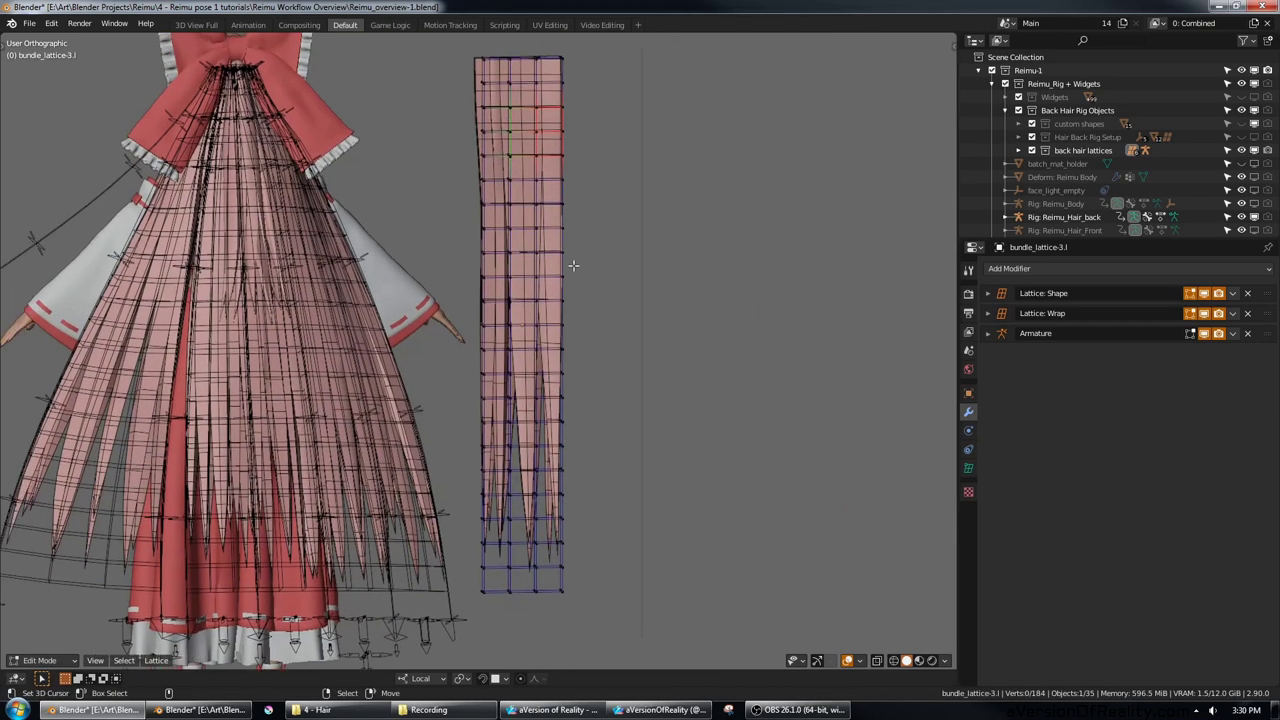
{"action": "key", "text": "Tab"}
Step: Hide the Reimu_Hair collection in the viewport, and open the bundle_lattice-3.l lattice in Edit Mode
{"action": "middle_click_drag", "start_coordinate": [543, 247], "coordinate": [273, 380]}
{"action": "left_click", "coordinate": [253, 371]}
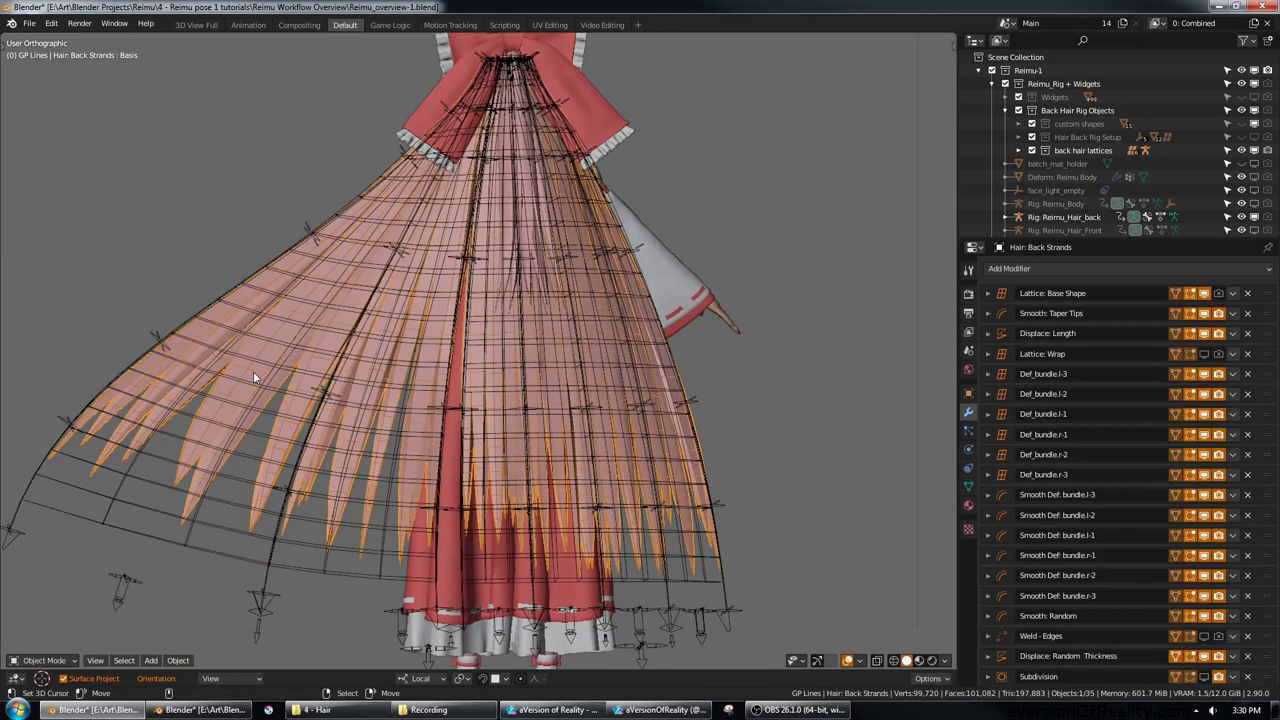
{"action": "scroll", "coordinate": [1161, 190], "scroll_direction": "down", "scroll_amount": 5}
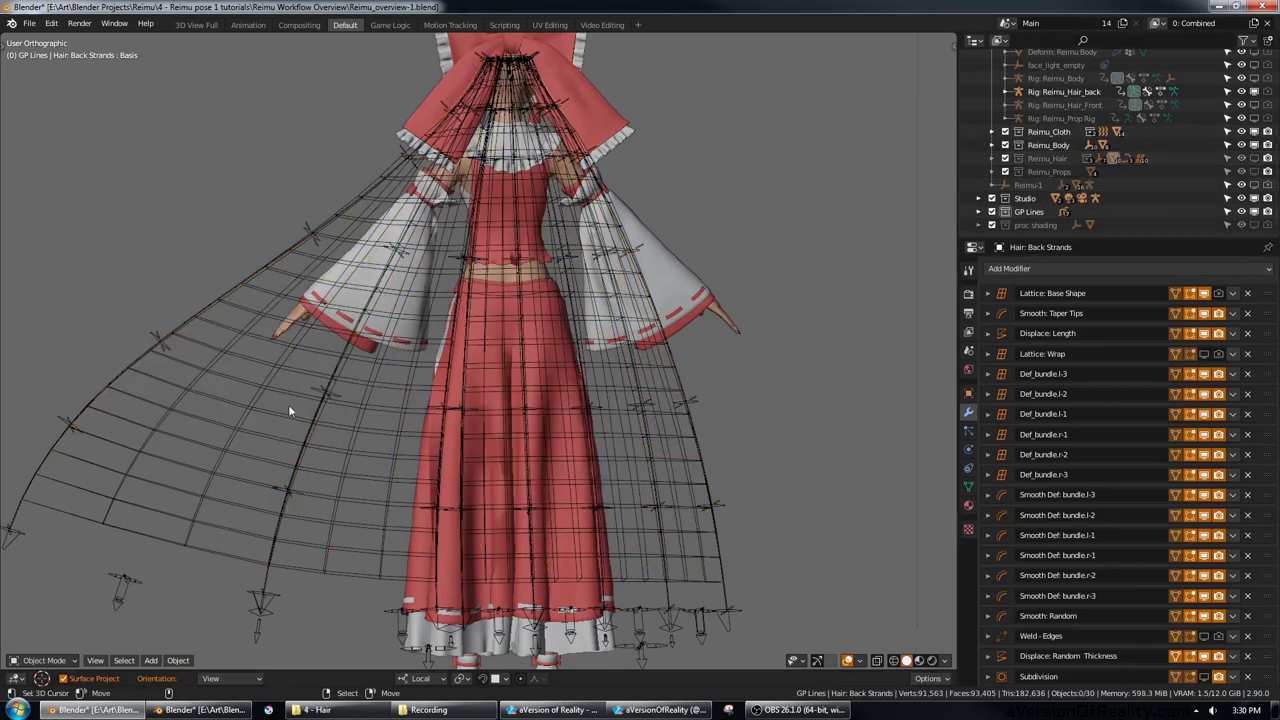
{"action": "left_click", "coordinate": [244, 411]}
{"action": "key", "text": "Tab"}
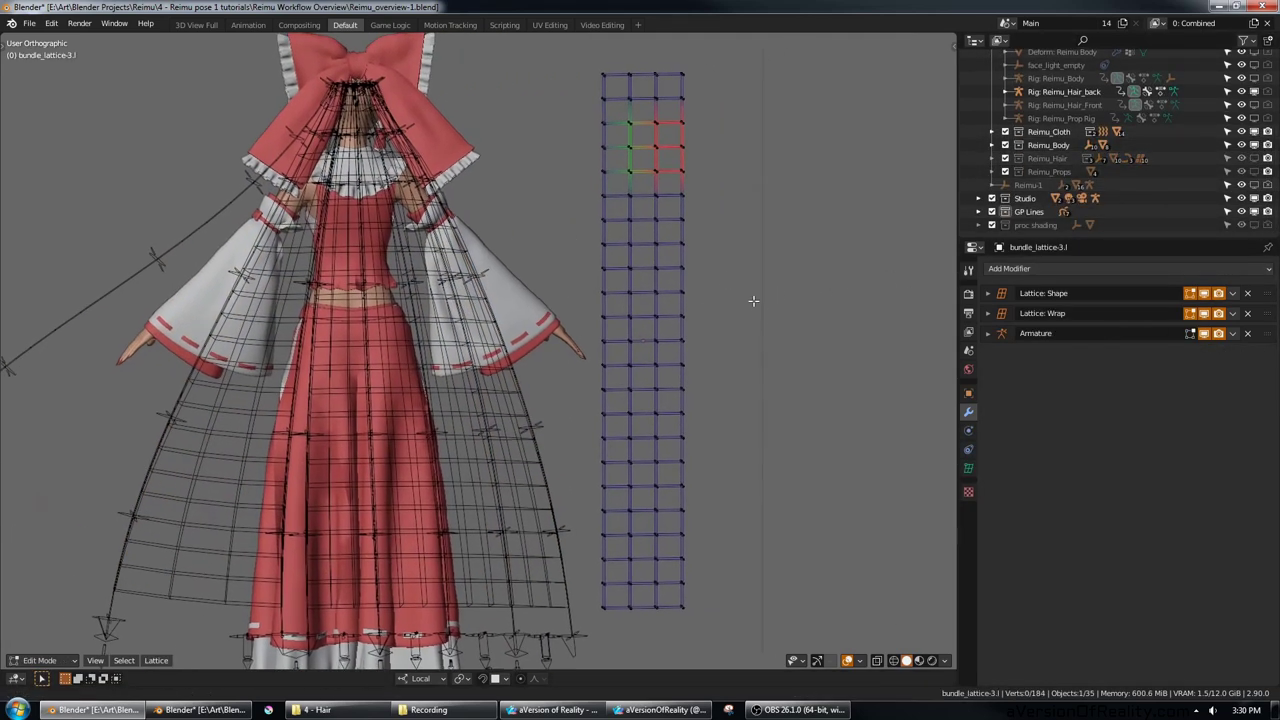
{"action": "middle_click_drag", "start_coordinate": [722, 164], "coordinate": [675, 175], "text": "shift"}
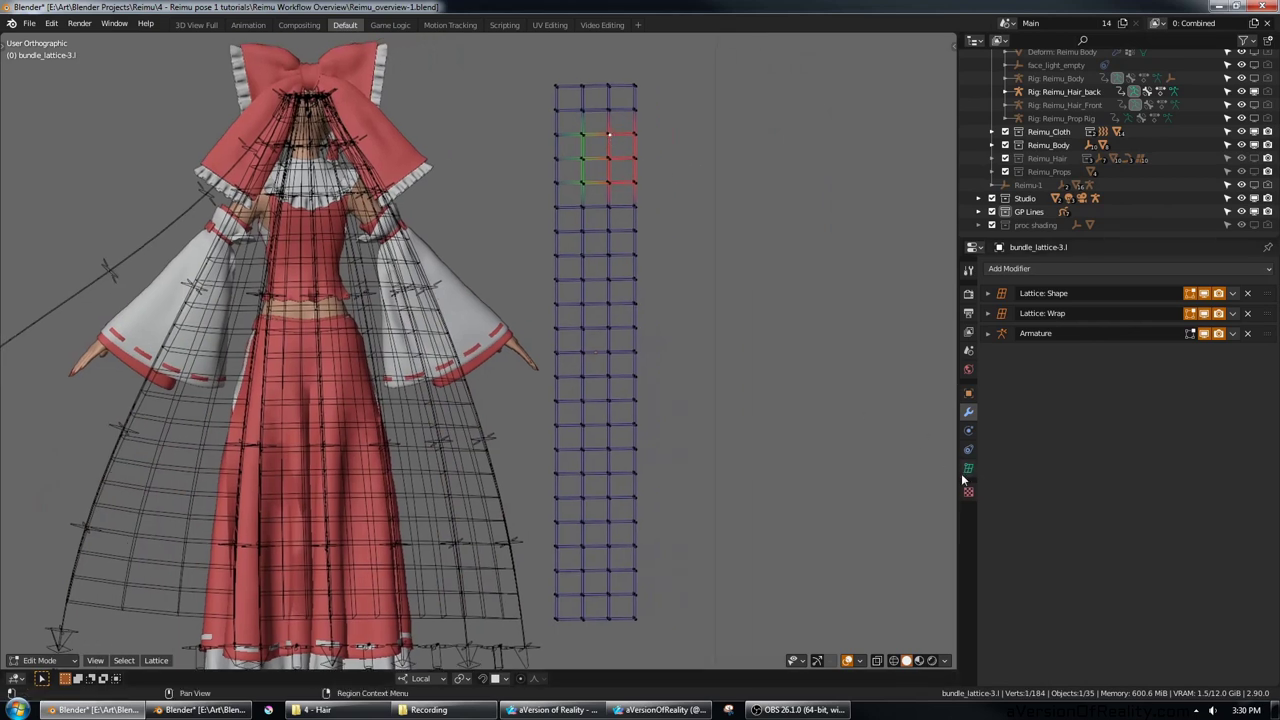
Step: Show the lattice's vertex groups, try a weight of 0.629 for DEF-Segment_1-3_inner.l, and reset the weight to 1.000
{"action": "left_click", "coordinate": [968, 467]}
{"action": "scroll", "coordinate": [1180, 522], "scroll_direction": "down", "scroll_amount": 2}
{"action": "scroll", "coordinate": [1220, 514], "scroll_direction": "down", "scroll_amount": 4}
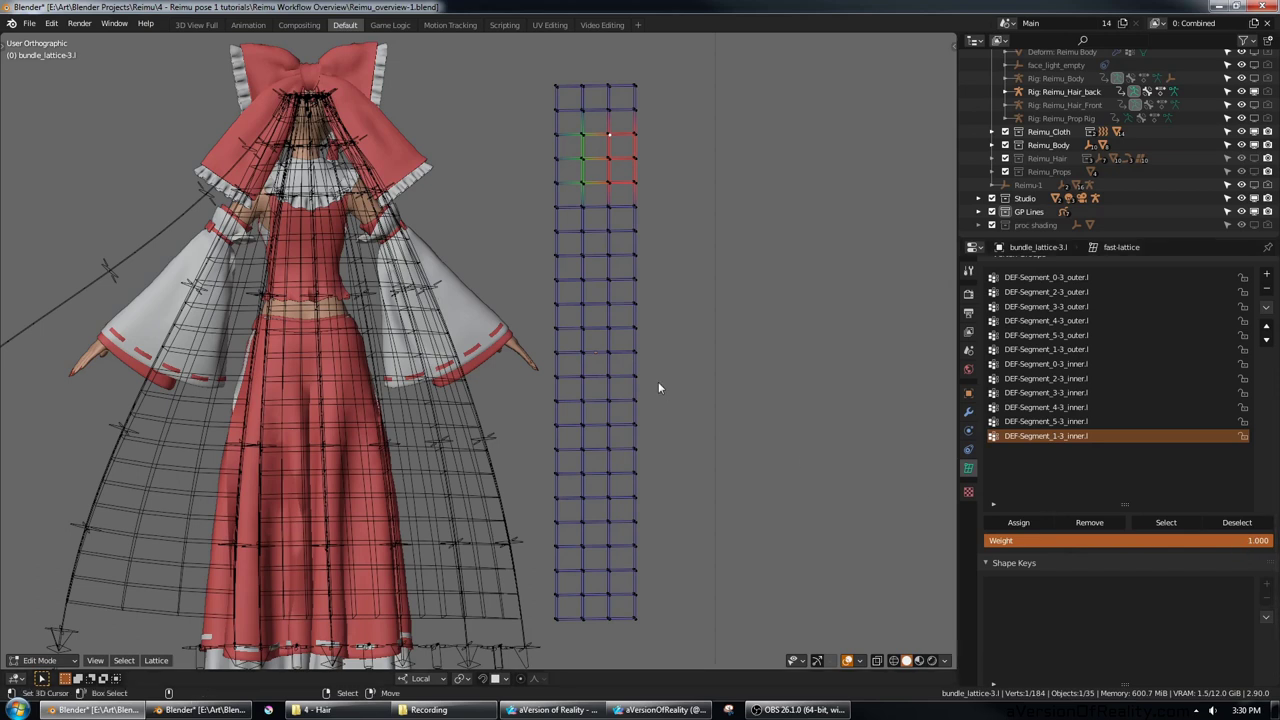
{"action": "left_click_drag", "start_coordinate": [1262, 541], "coordinate": [1044, 563]}
{"action": "left_click", "coordinate": [1020, 524]}
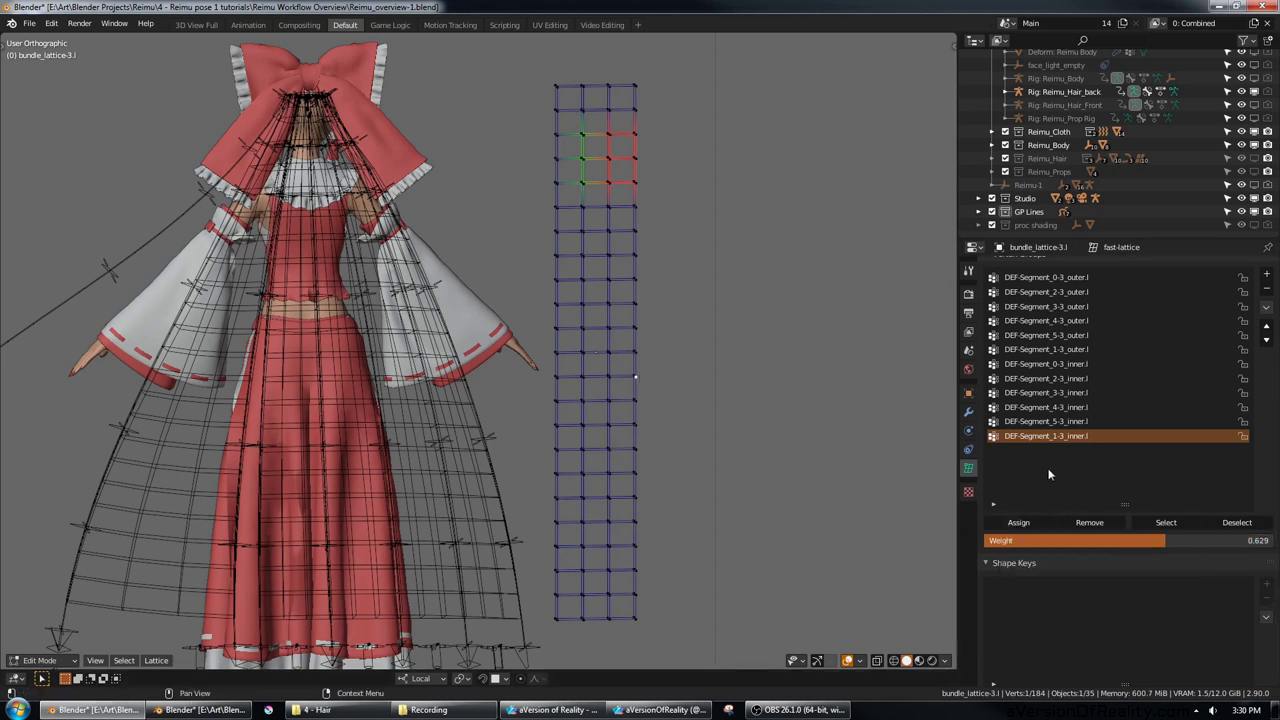
{"action": "scroll", "coordinate": [1090, 535], "scroll_direction": "up", "scroll_amount": 1}
{"action": "left_click_drag", "start_coordinate": [1165, 567], "coordinate": [1275, 570]}
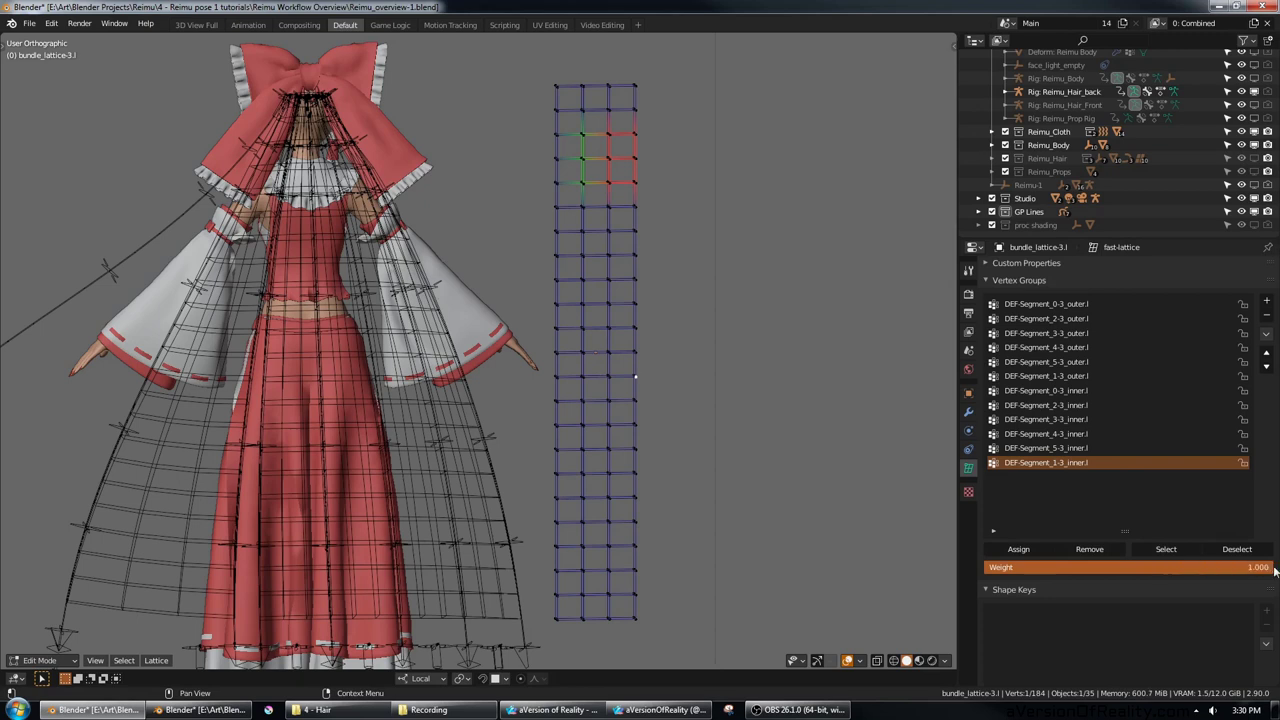
Step: Go through the lattice's inner and outer DEF-Segment vertex groups one by one to examine the weights, ending on DEF-Segment_1-3_inner.l
{"action": "left_click", "coordinate": [1080, 448]}
{"action": "left_click", "coordinate": [1085, 433]}
{"action": "left_click", "coordinate": [1085, 419]}
{"action": "left_click", "coordinate": [1085, 405]}
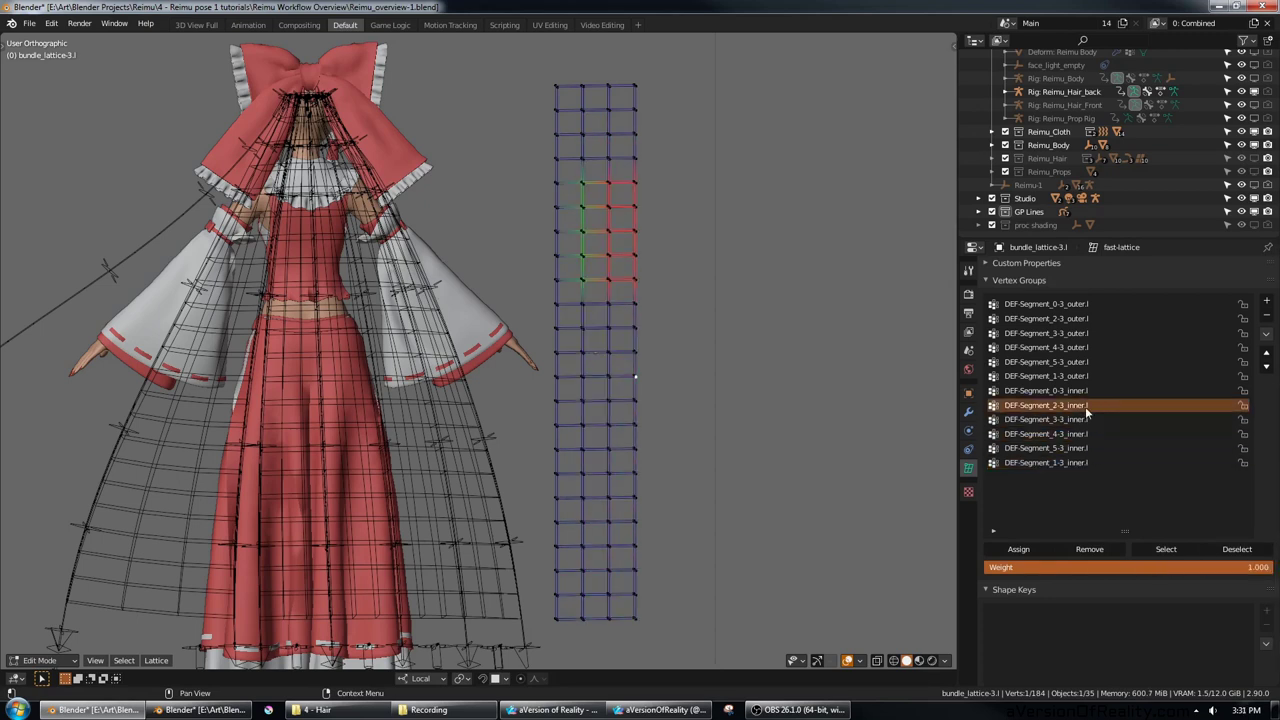
{"action": "left_click", "coordinate": [1088, 390]}
{"action": "left_click", "coordinate": [1091, 376]}
{"action": "left_click", "coordinate": [1093, 361]}
{"action": "left_click", "coordinate": [1094, 347]}
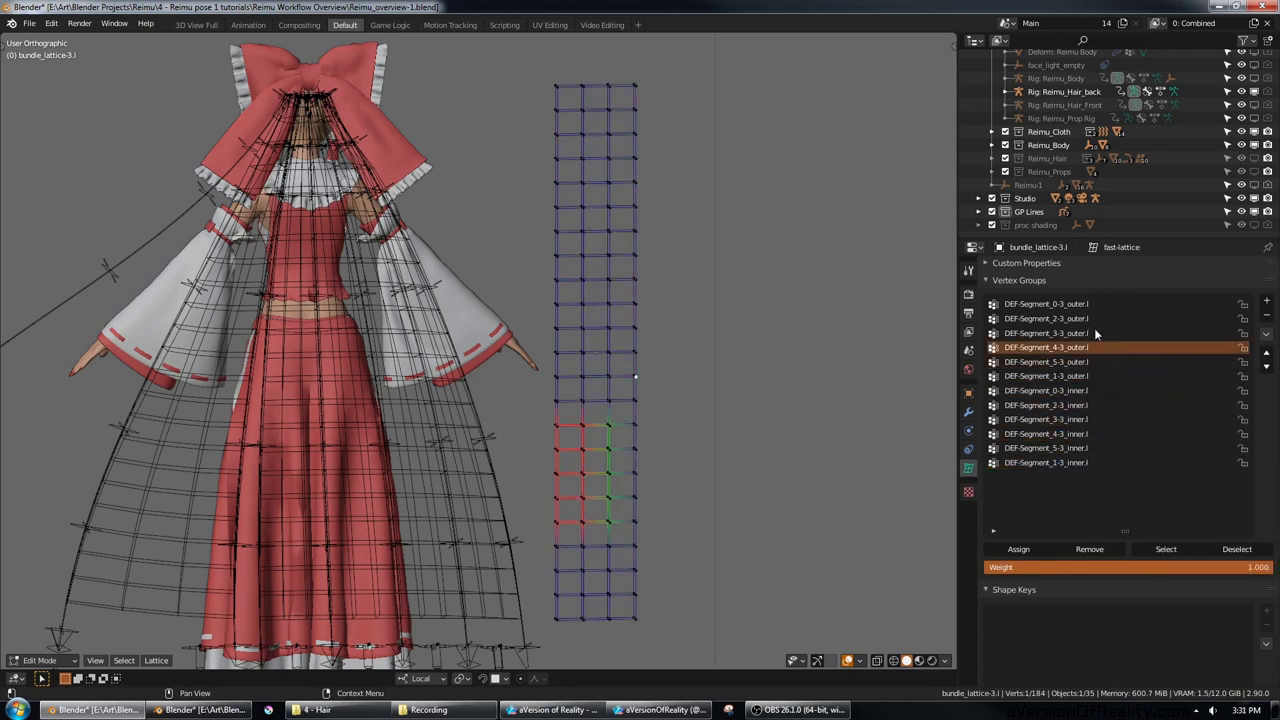
{"action": "left_click", "coordinate": [1094, 330]}
{"action": "left_click", "coordinate": [1094, 318]}
{"action": "left_click", "coordinate": [1100, 304]}
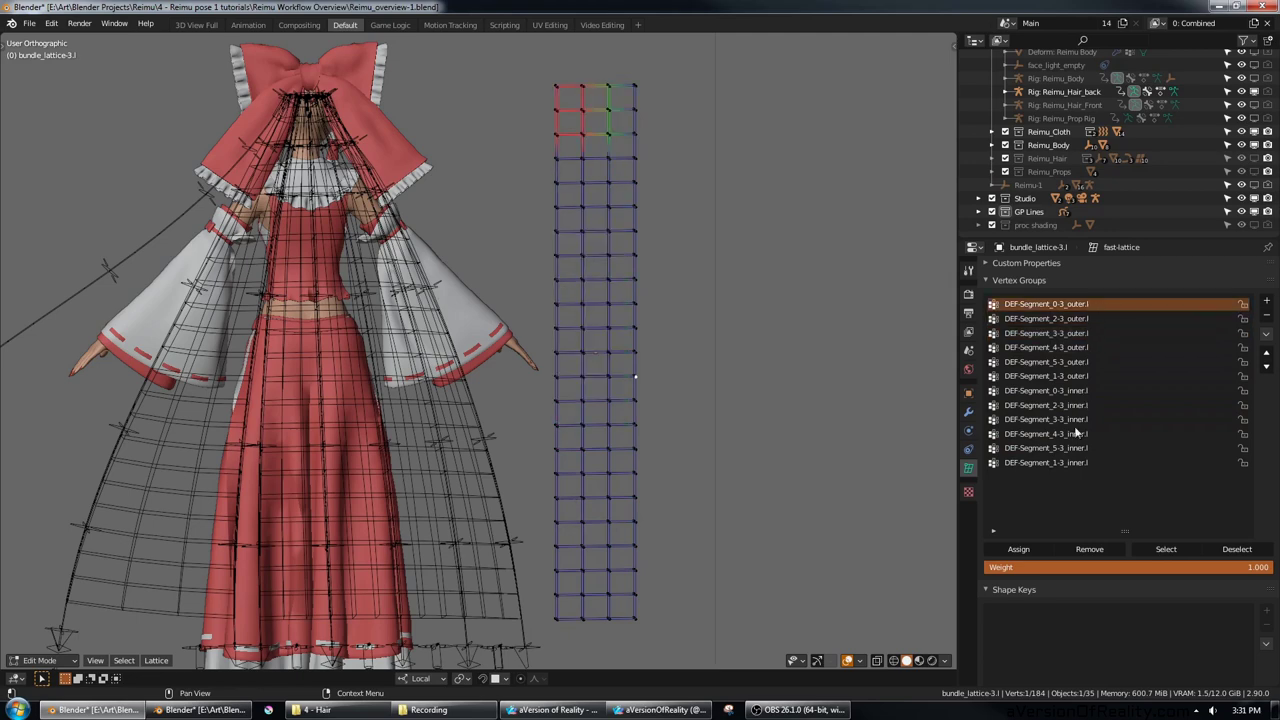
{"action": "left_click", "coordinate": [1068, 463]}
{"action": "scroll", "coordinate": [714, 394], "scroll_direction": "down", "scroll_amount": 2}
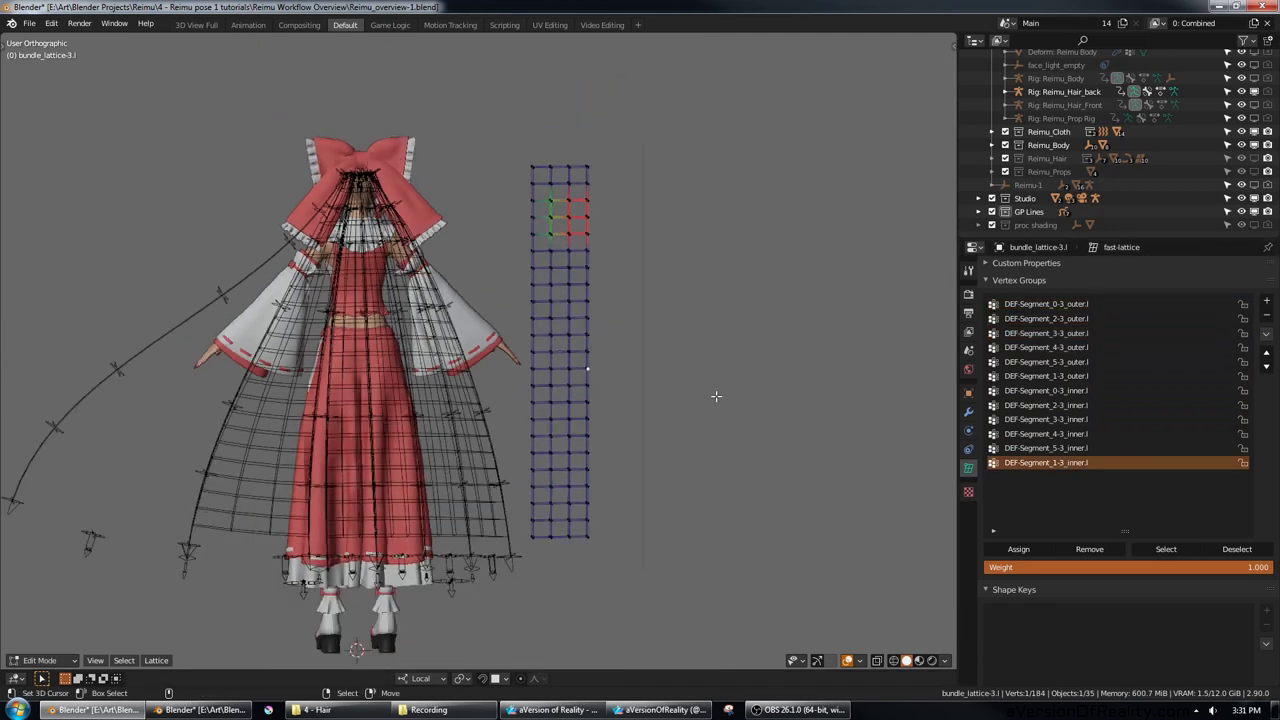
{"action": "scroll", "coordinate": [705, 373], "scroll_direction": "up", "scroll_amount": 1}
{"action": "middle_click_drag", "start_coordinate": [714, 394], "coordinate": [718, 352], "text": "shift"}
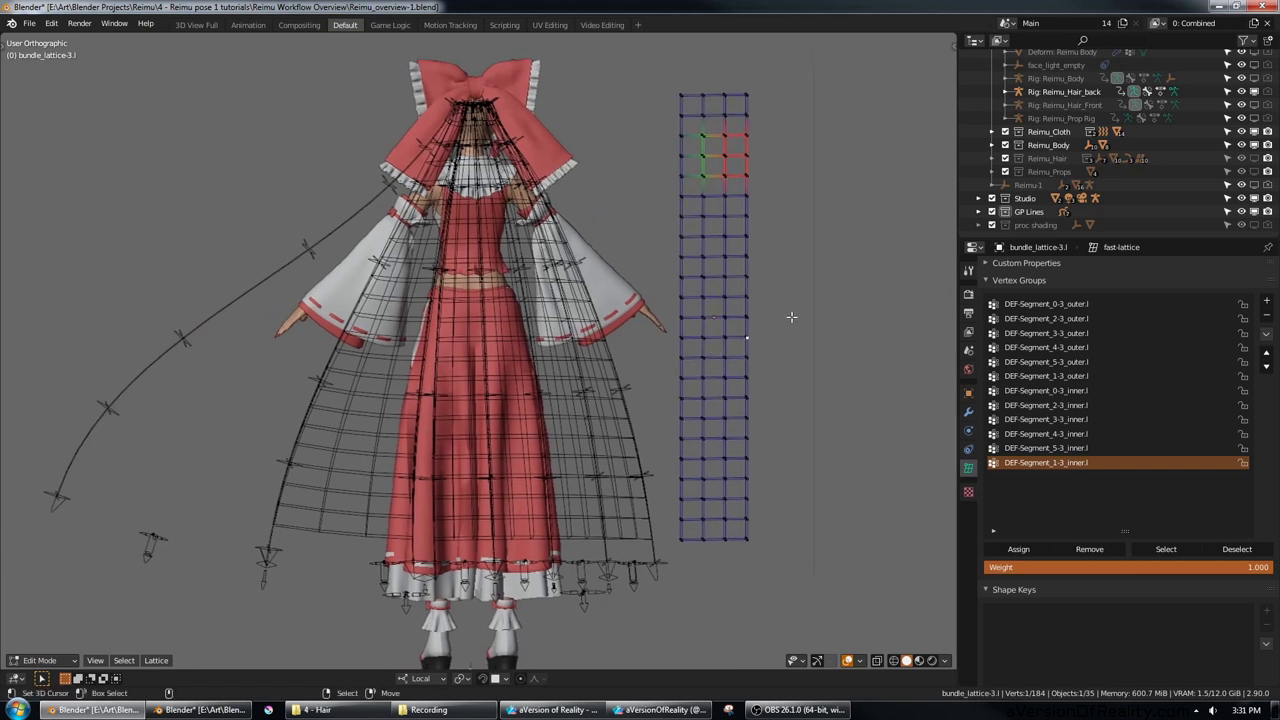
{"action": "key", "text": "ctrl+Tab"}
{"action": "middle_click_drag", "start_coordinate": [838, 300], "coordinate": [808, 311], "text": "shift"}
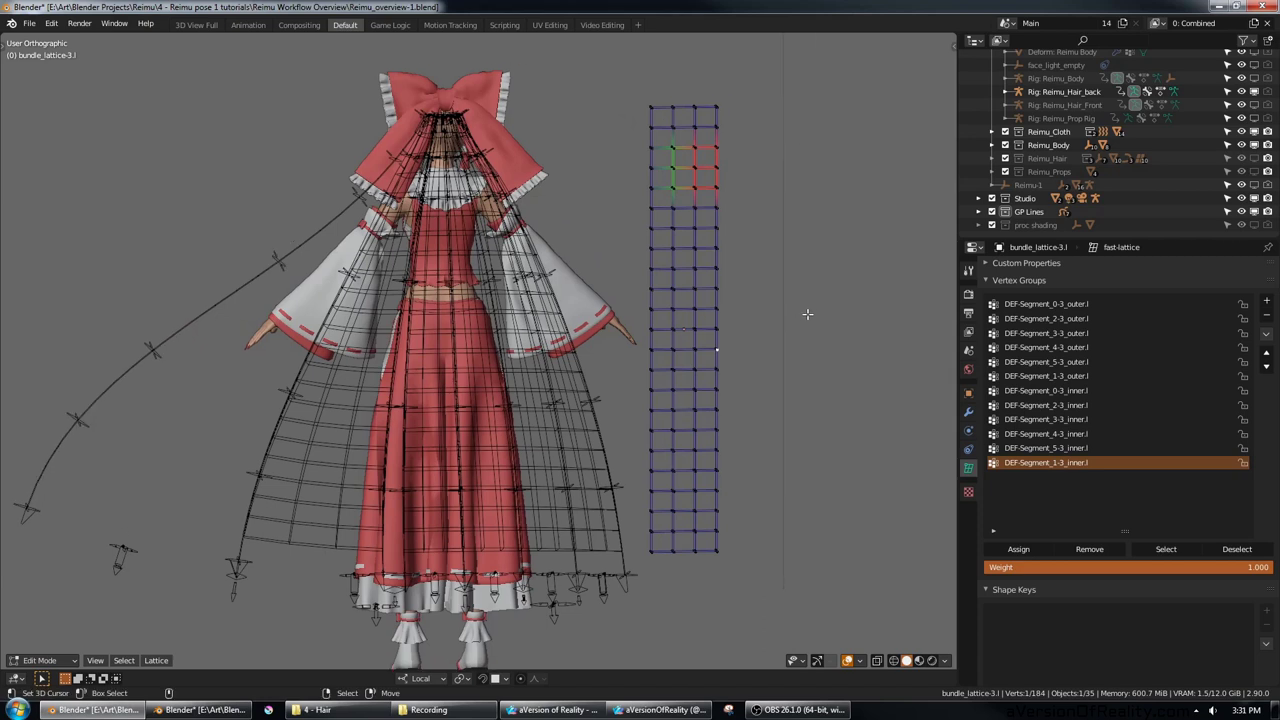
{"action": "middle_click_drag", "start_coordinate": [716, 350], "coordinate": [706, 343], "text": "shift"}
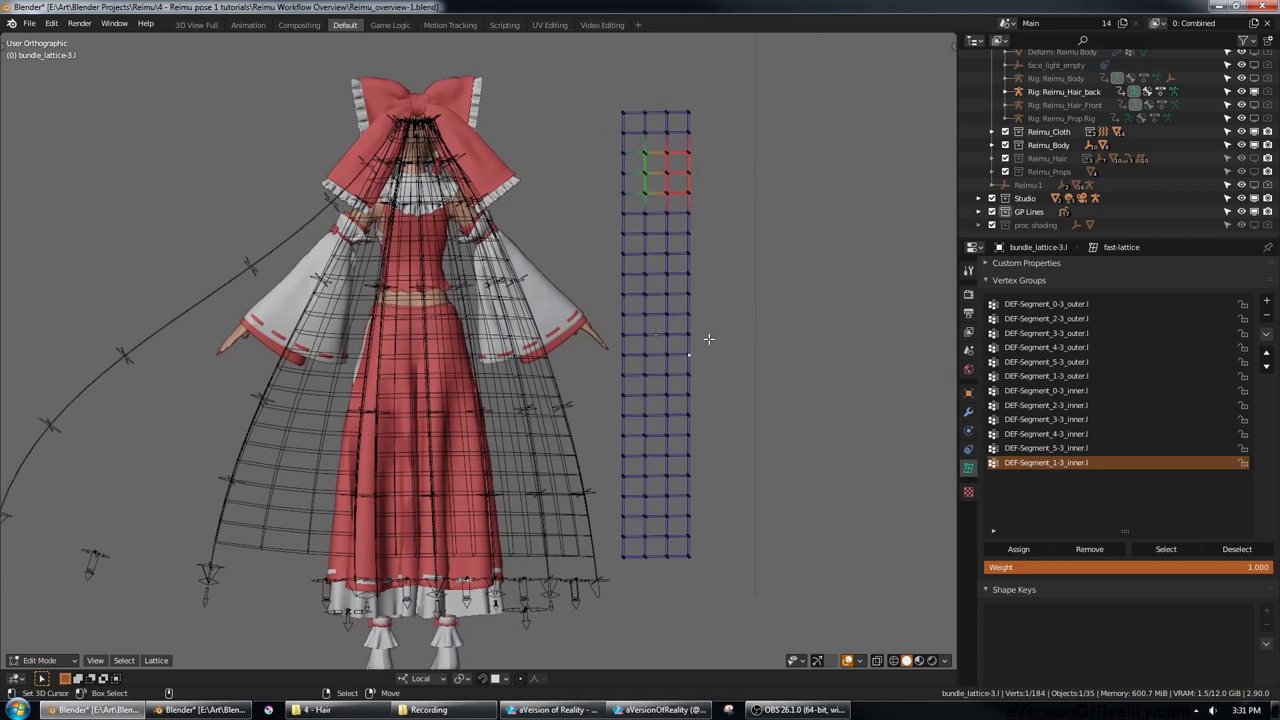
Step: Switch to the second Blender window and read through the weights_to_lattice_v1.py script
{"action": "left_click", "coordinate": [200, 709]}
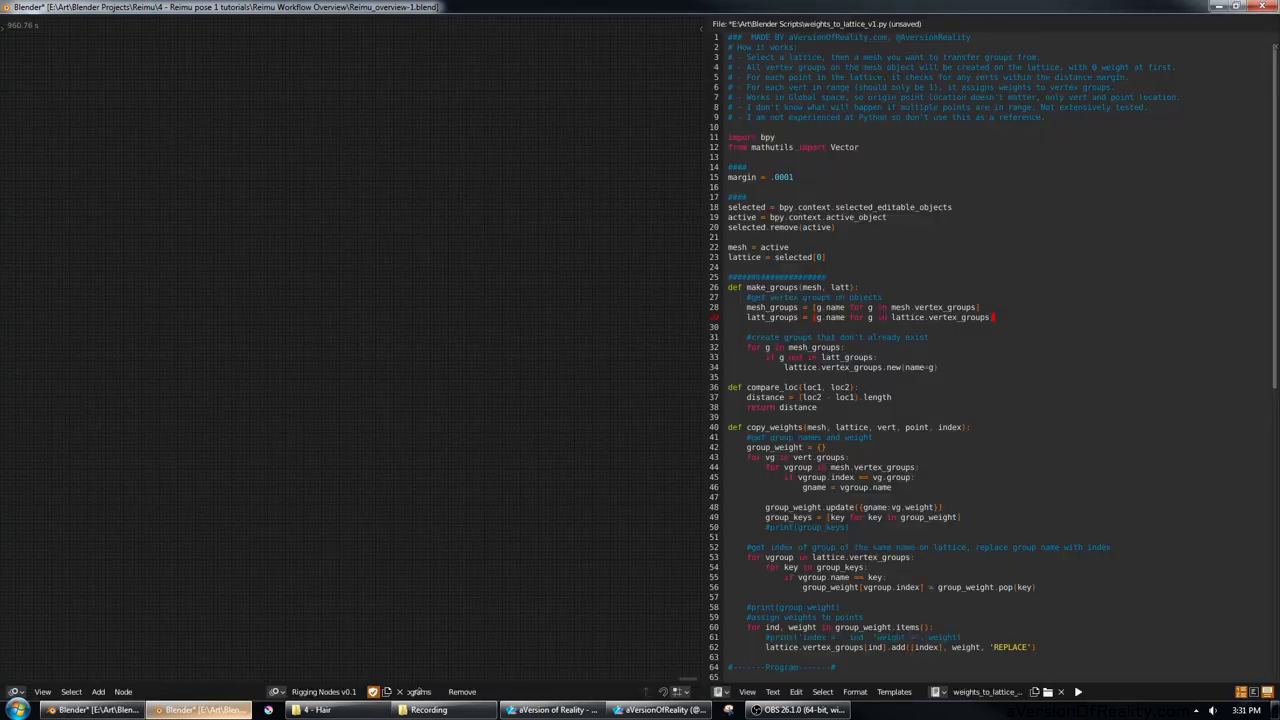
{"action": "scroll", "coordinate": [1012, 308], "scroll_direction": "down", "scroll_amount": 19}
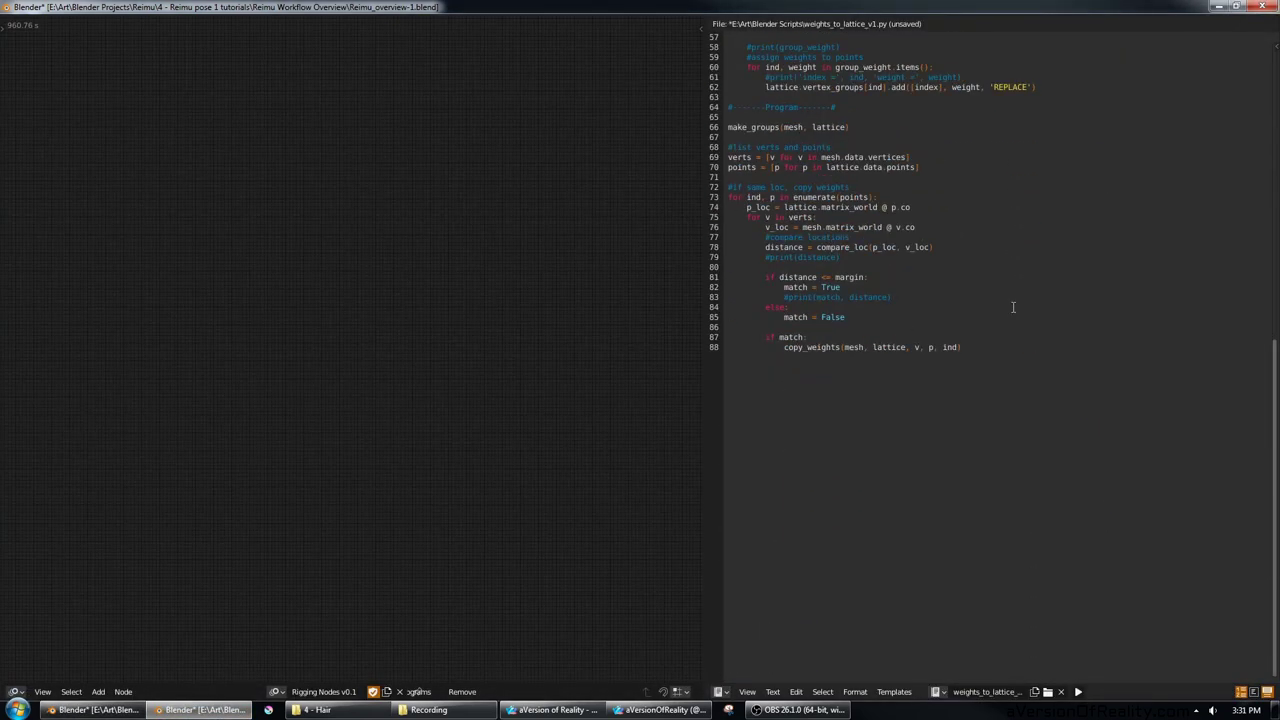
{"action": "scroll", "coordinate": [1012, 308], "scroll_direction": "up", "scroll_amount": 15}
{"action": "scroll", "coordinate": [1012, 308], "scroll_direction": "up", "scroll_amount": 4}
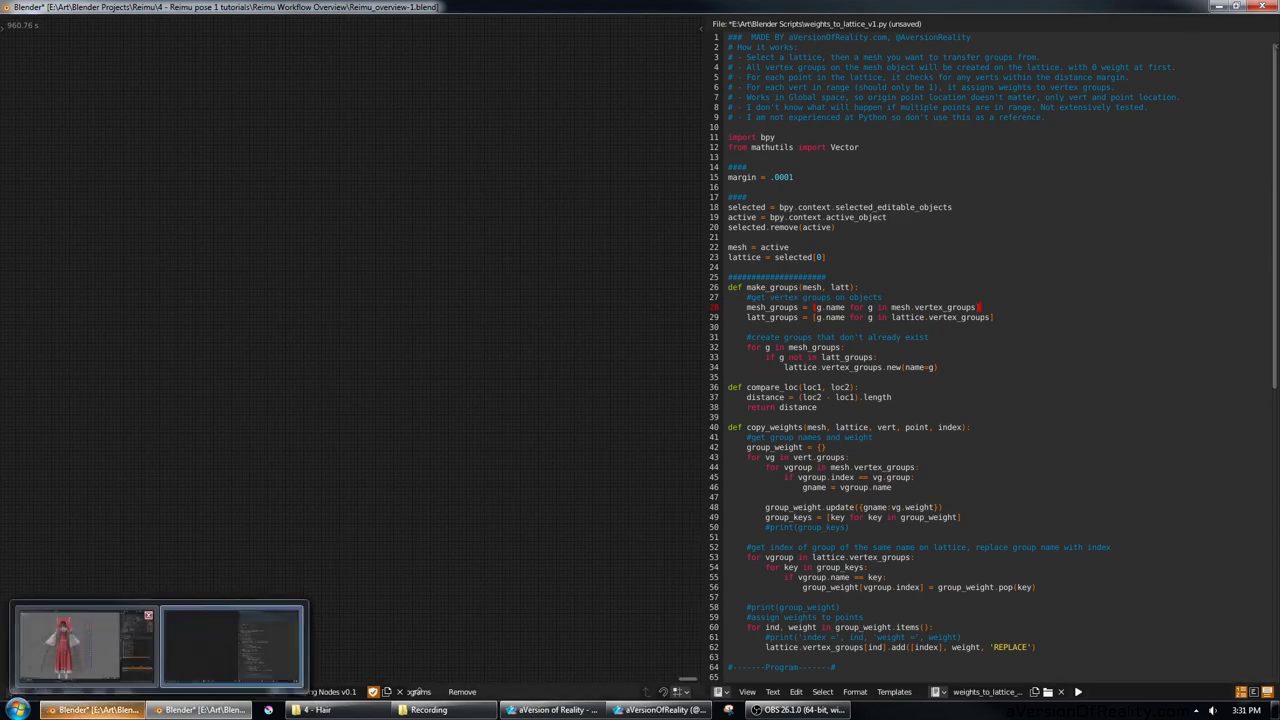
Step: Return to the main Blender window, examine the lattice's weighted points from an angle, and leave Edit Mode
{"action": "left_click", "coordinate": [80, 640]}
{"action": "middle_click_drag", "start_coordinate": [664, 403], "coordinate": [571, 414], "text": "shift"}
{"action": "scroll", "coordinate": [571, 414], "scroll_direction": "up", "scroll_amount": 1}
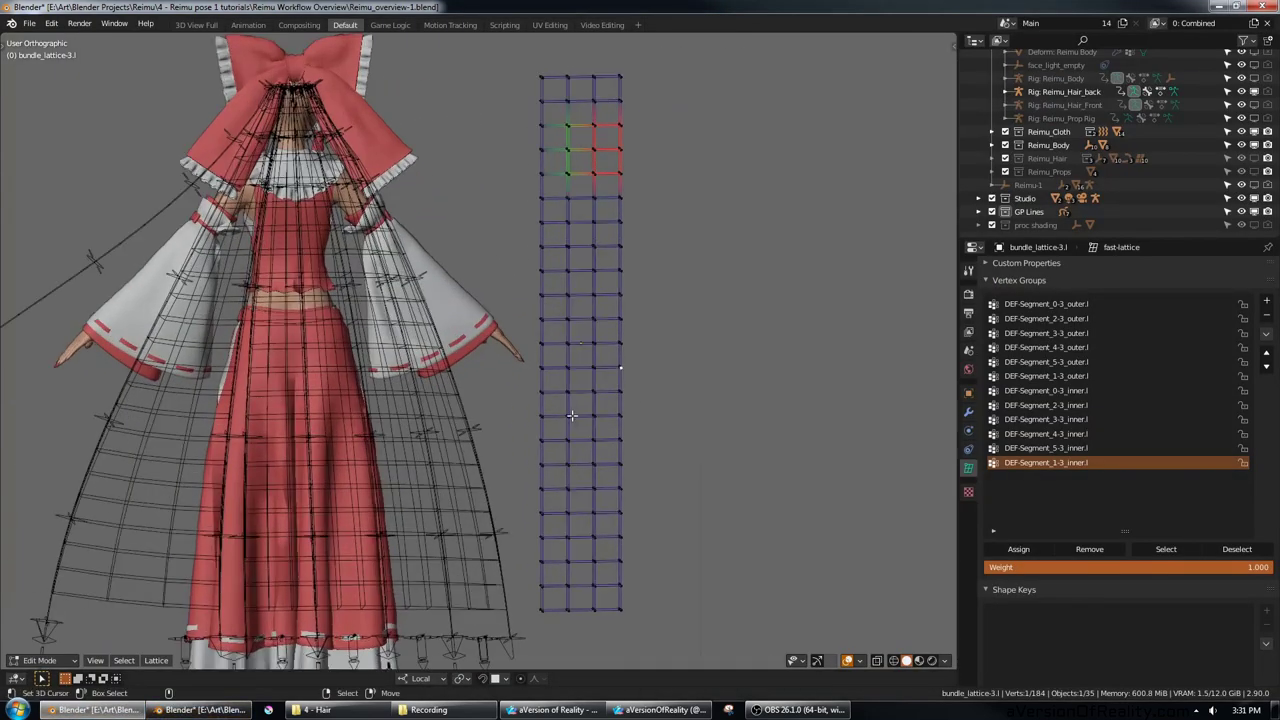
{"action": "mouse_move", "coordinate": [676, 342]}
{"action": "middle_mouse_down"}
{"action": "mouse_move", "coordinate": [716, 335]}
{"action": "mouse_move", "coordinate": [693, 349]}
{"action": "middle_mouse_up"}
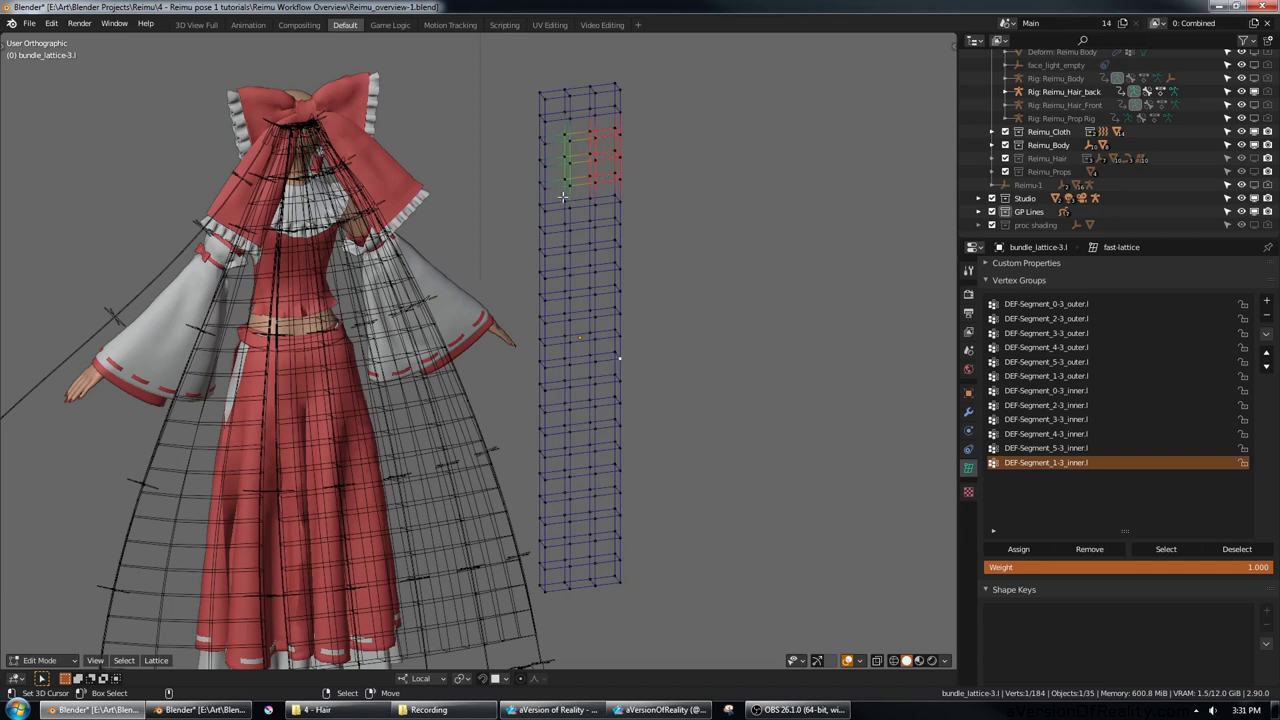
{"action": "mouse_move", "coordinate": [563, 197]}
{"action": "middle_mouse_down"}
{"action": "mouse_move", "coordinate": [746, 227]}
{"action": "mouse_move", "coordinate": [804, 214]}
{"action": "mouse_move", "coordinate": [773, 246]}
{"action": "mouse_move", "coordinate": [733, 242]}
{"action": "mouse_move", "coordinate": [758, 253]}
{"action": "mouse_move", "coordinate": [746, 243]}
{"action": "middle_mouse_up"}
{"action": "key", "text": "Tab"}
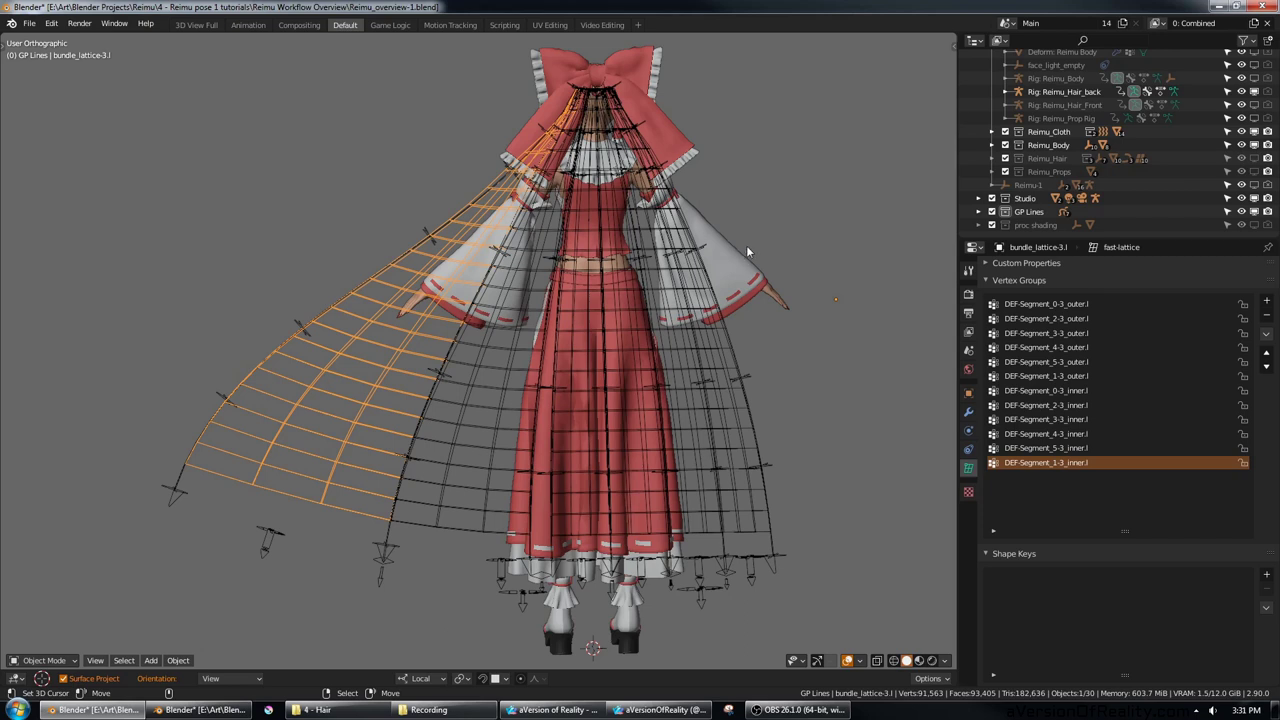
{"action": "middle_click_drag", "start_coordinate": [746, 245], "coordinate": [748, 239]}
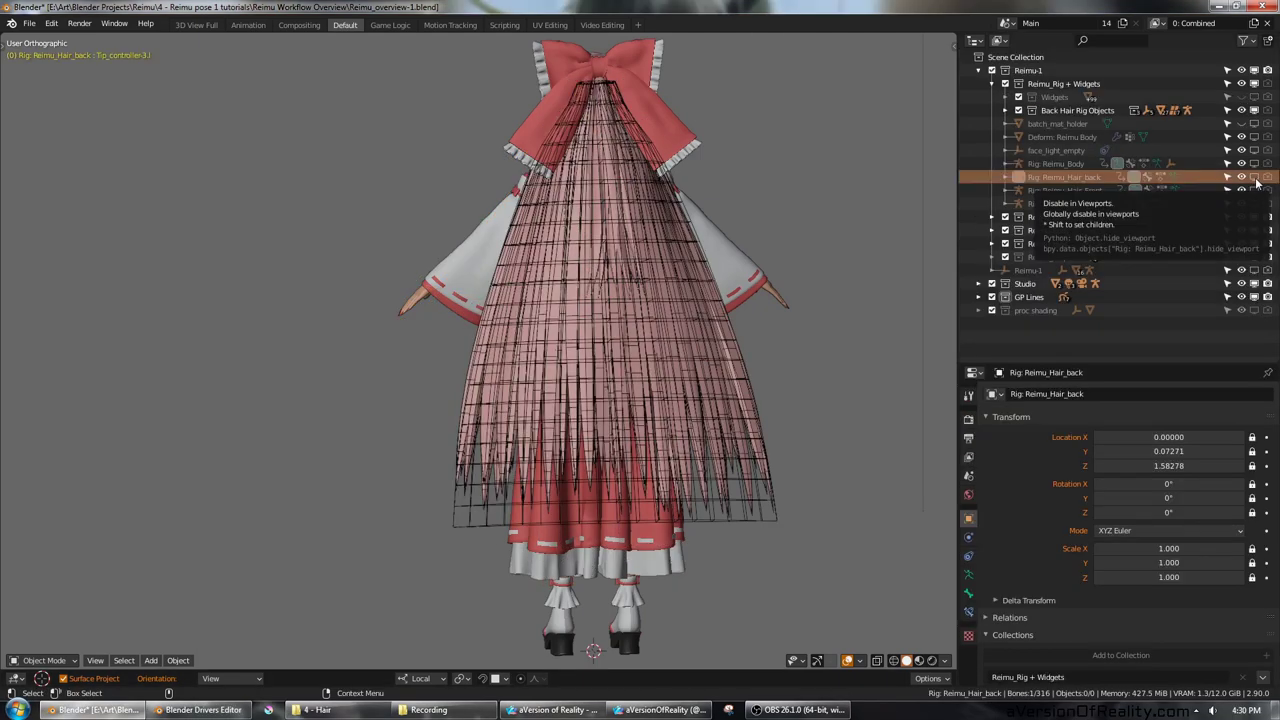
Step: Hide the Back Hair Rig Objects collection, and move the third left bundle's tip controller and the left side's main controller outward
{"action": "left_click", "coordinate": [1255, 111]}
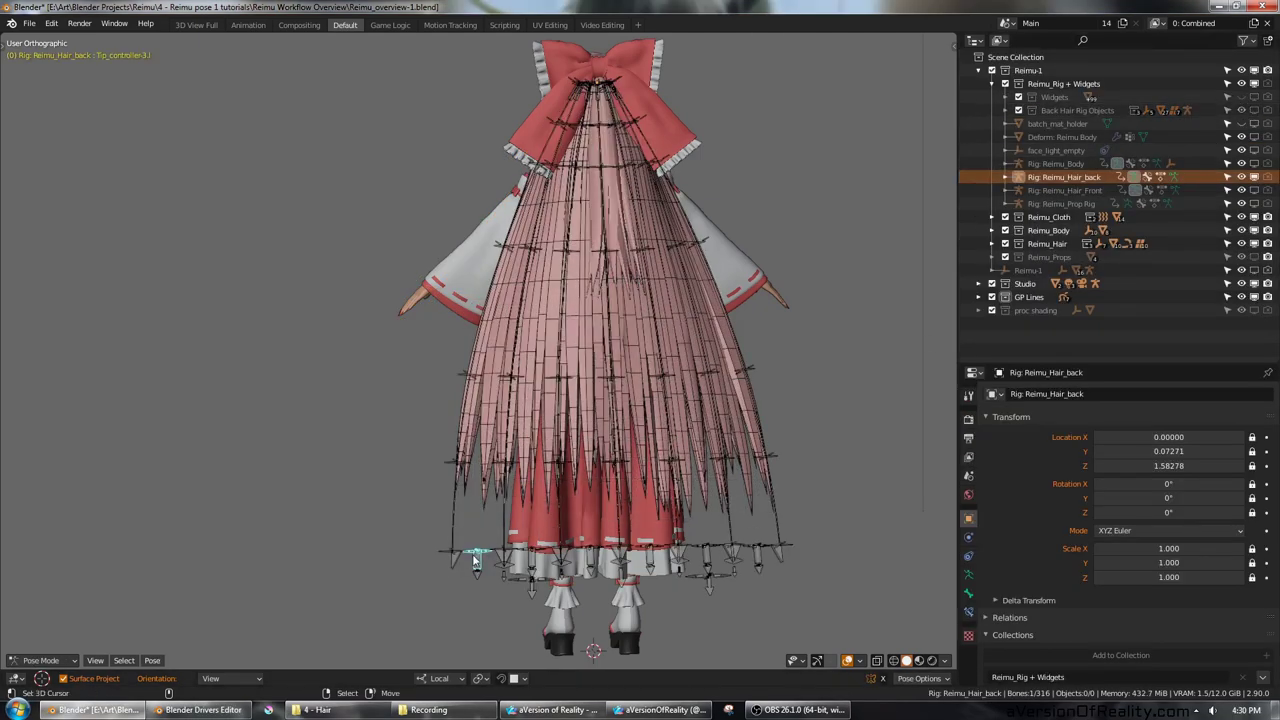
{"action": "right_click_drag", "start_coordinate": [476, 560], "coordinate": [322, 535]}
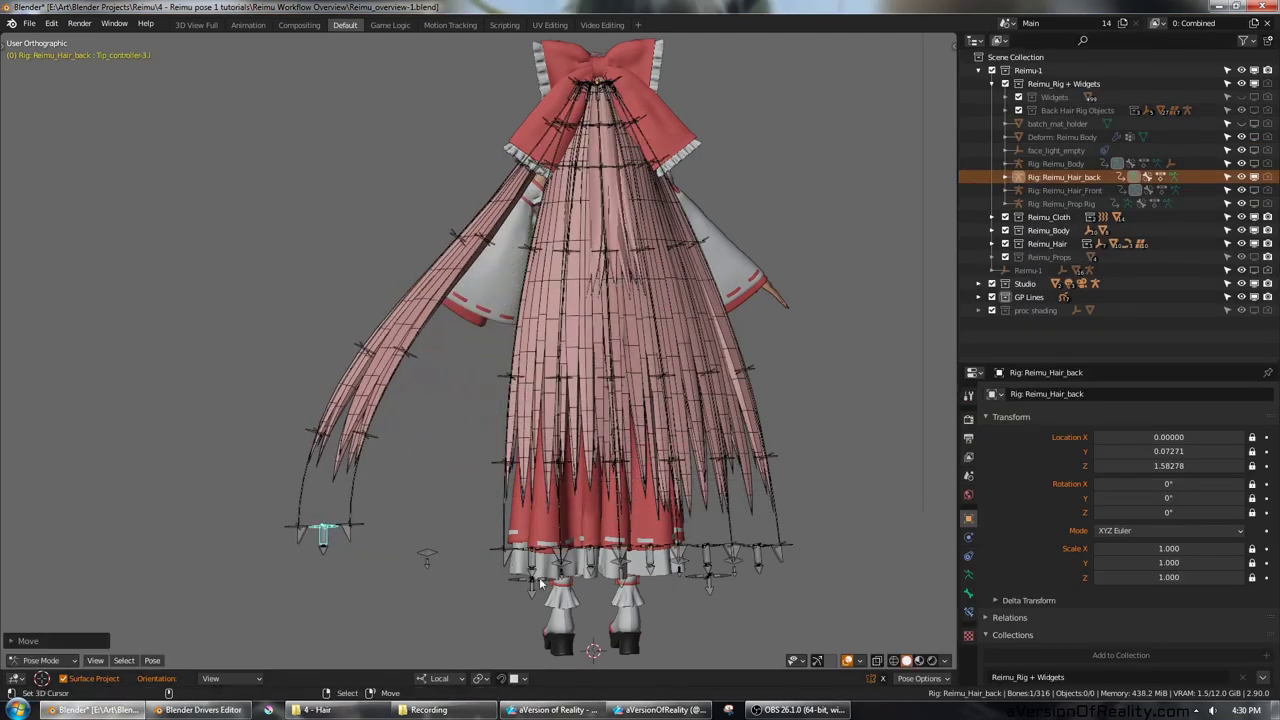
{"action": "right_click_drag", "start_coordinate": [536, 580], "coordinate": [432, 564]}
Step: Select the back hair strands and review their modifier stack down to the Smooth Def bundle modifiers
{"action": "right_click", "coordinate": [484, 391]}
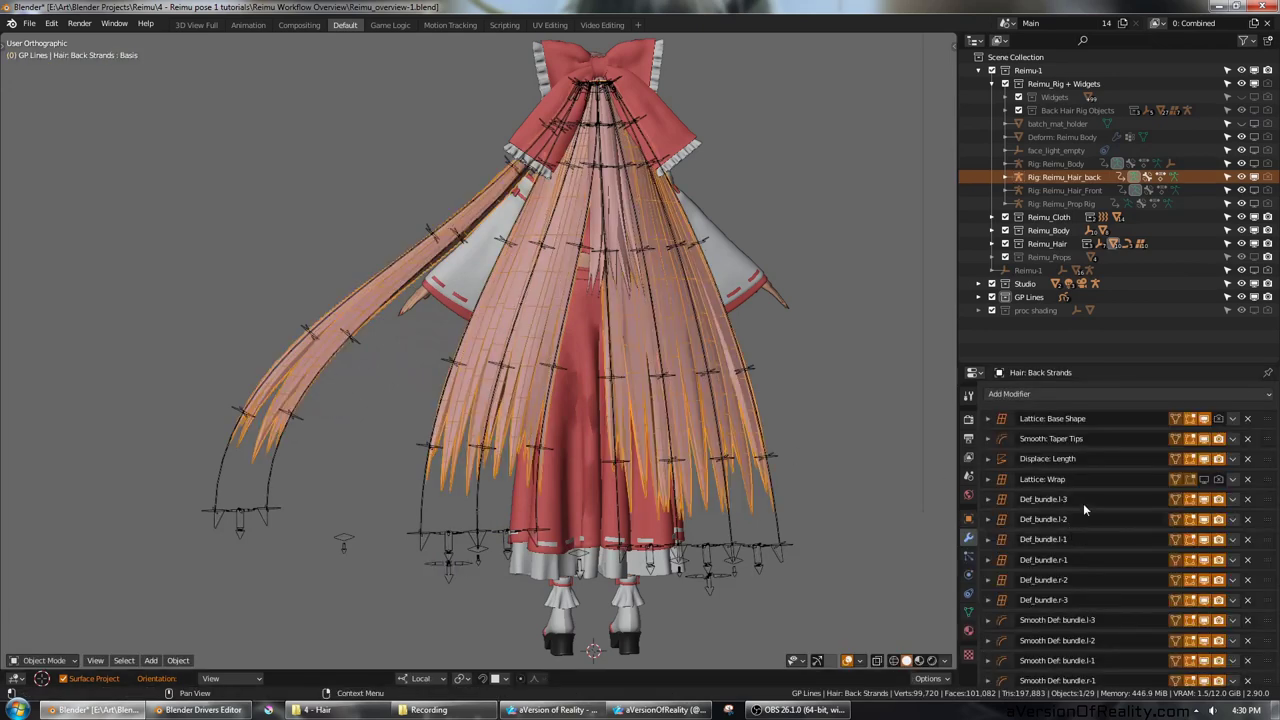
{"action": "scroll", "coordinate": [1083, 503], "scroll_direction": "down", "scroll_amount": 1}
{"action": "scroll", "coordinate": [1080, 459], "scroll_direction": "down", "scroll_amount": 5}
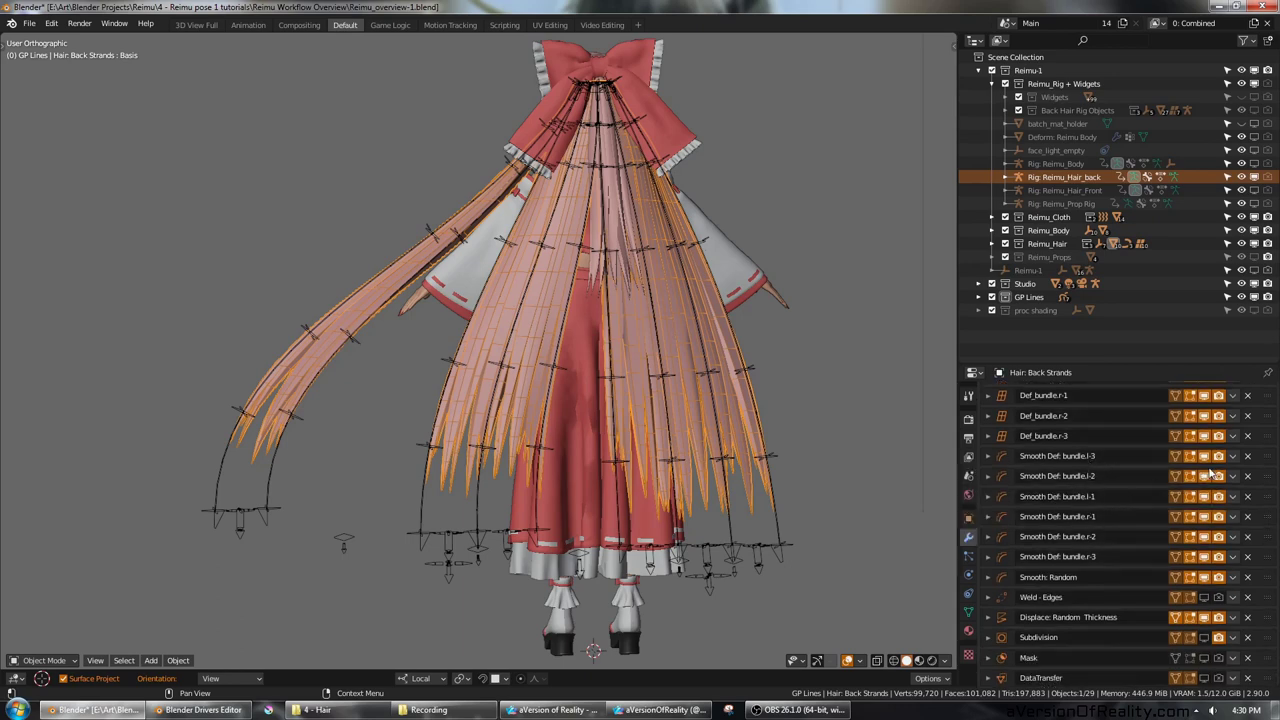
{"action": "mouse_move", "coordinate": [1204, 456]}
{"action": "left_mouse_down"}
{"action": "mouse_move", "coordinate": [1204, 558]}
{"action": "mouse_move", "coordinate": [1204, 456]}
{"action": "left_mouse_up"}
Step: Move the second left bundle's tip controller outward and scale up the zip controller between the second and third left bundles
{"action": "right_click_drag", "start_coordinate": [447, 541], "coordinate": [385, 530]}
{"action": "left_click", "coordinate": [318, 544]}
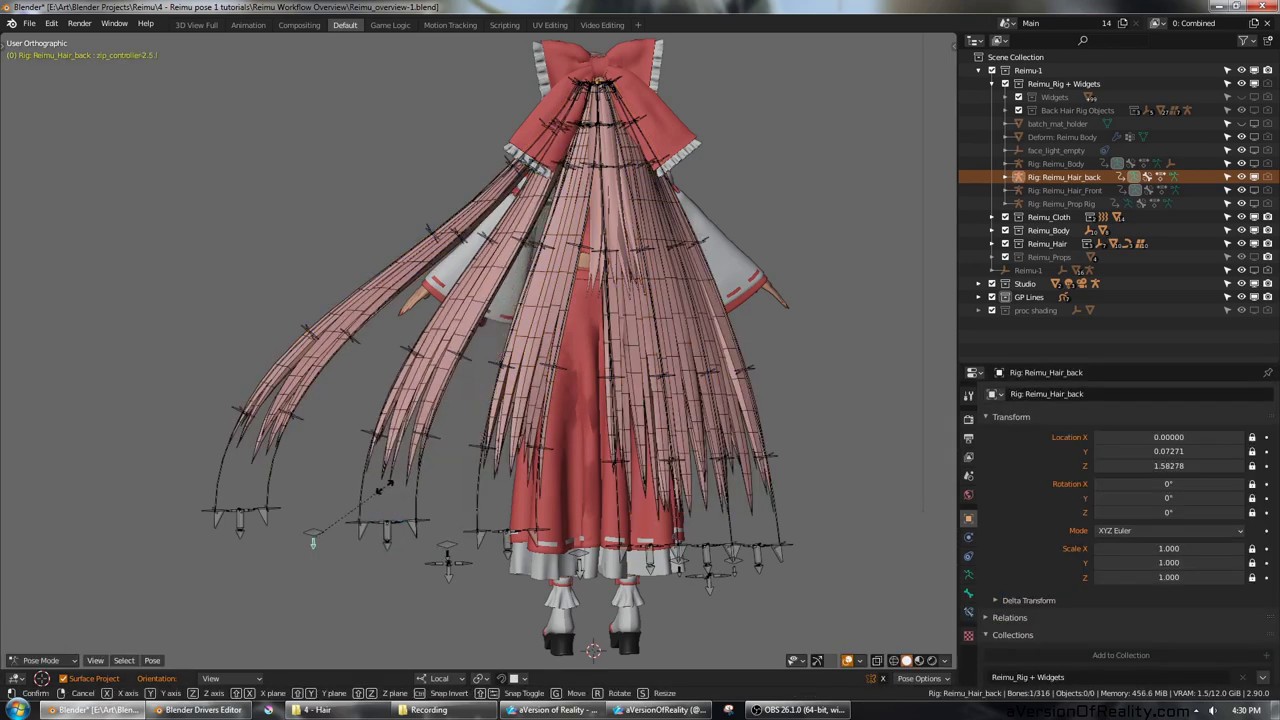
{"action": "key", "text": "s"}
{"action": "left_click", "coordinate": [557, 400]}
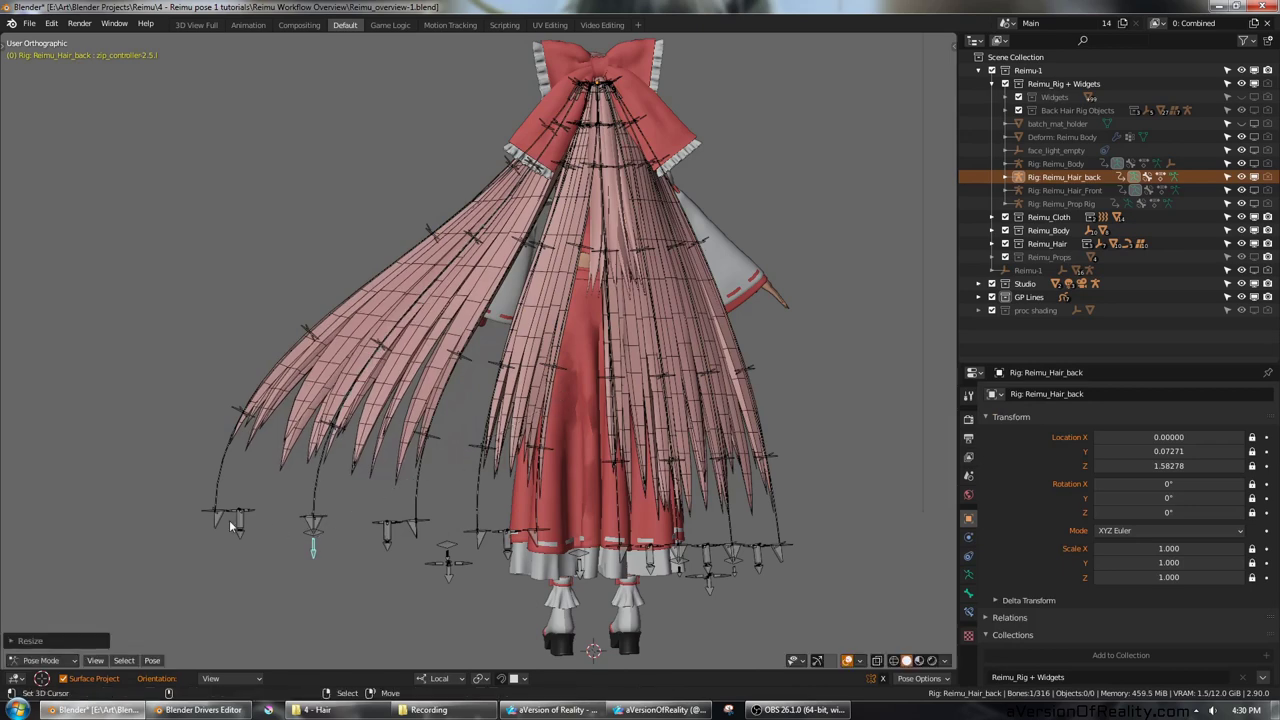
Step: Move the third left bundle's outer end handle outward and the second left bundle's inner end handle toward the first bundle
{"action": "right_click", "coordinate": [227, 519]}
{"action": "key", "text": "g"}
{"action": "left_click", "coordinate": [209, 450]}
{"action": "left_click", "coordinate": [475, 530]}
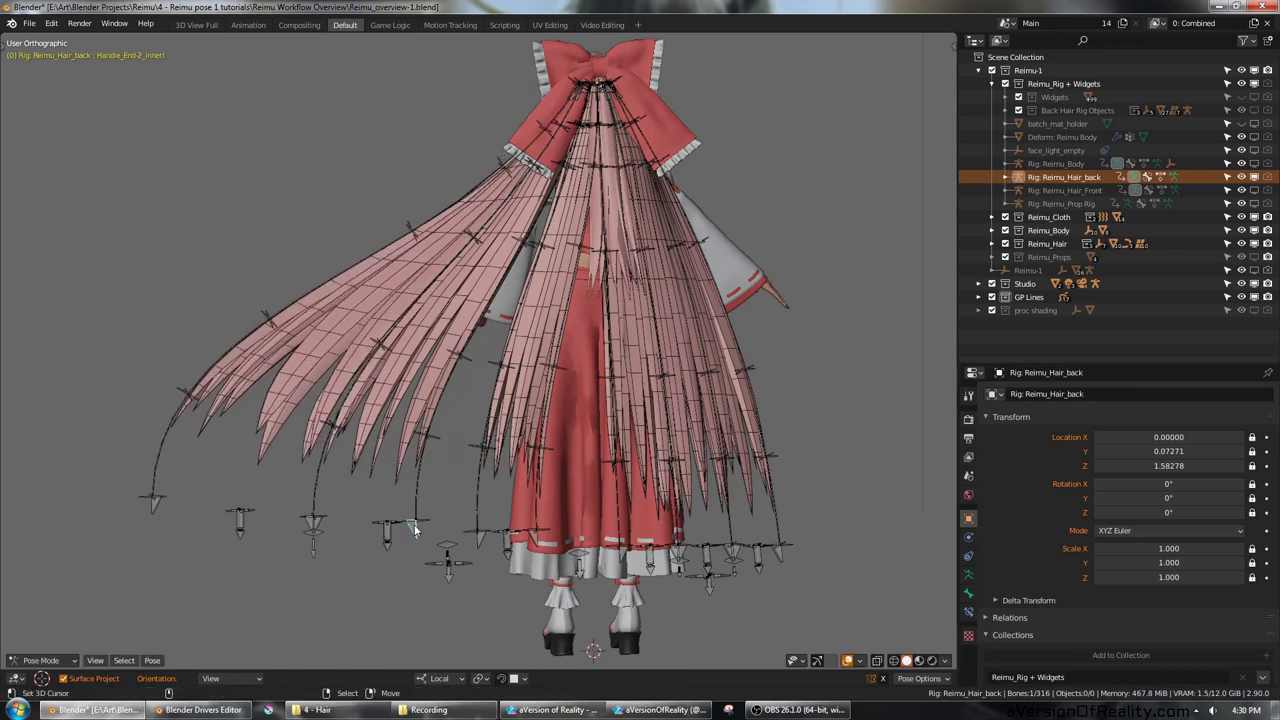
{"action": "key", "text": "g"}
{"action": "left_click", "coordinate": [478, 543]}
Step: Turn off the viewport display of the back strands' six Smooth Def bundle modifiers
{"action": "left_click", "coordinate": [427, 387]}
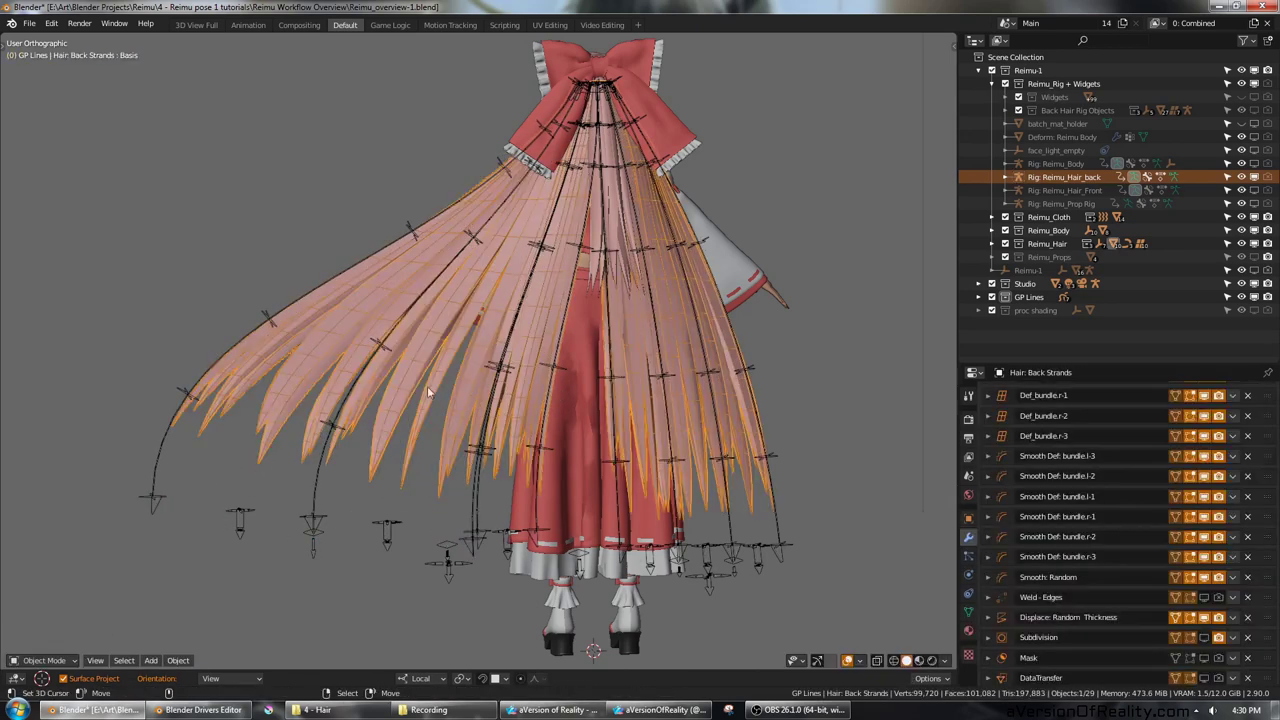
{"action": "left_click_drag", "start_coordinate": [1204, 456], "coordinate": [1204, 558]}
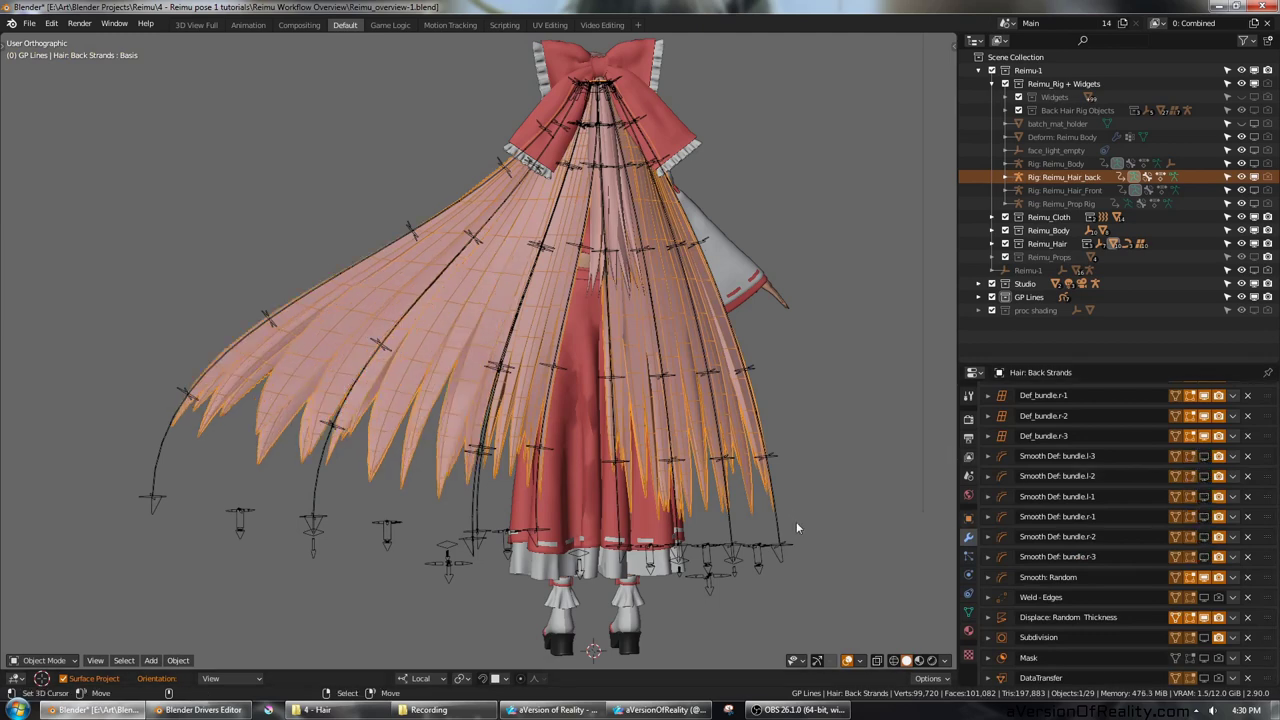
Step: Move the right side's master controller outward and scale up the centre zip controller to close the middle gap
{"action": "left_click", "coordinate": [709, 559]}
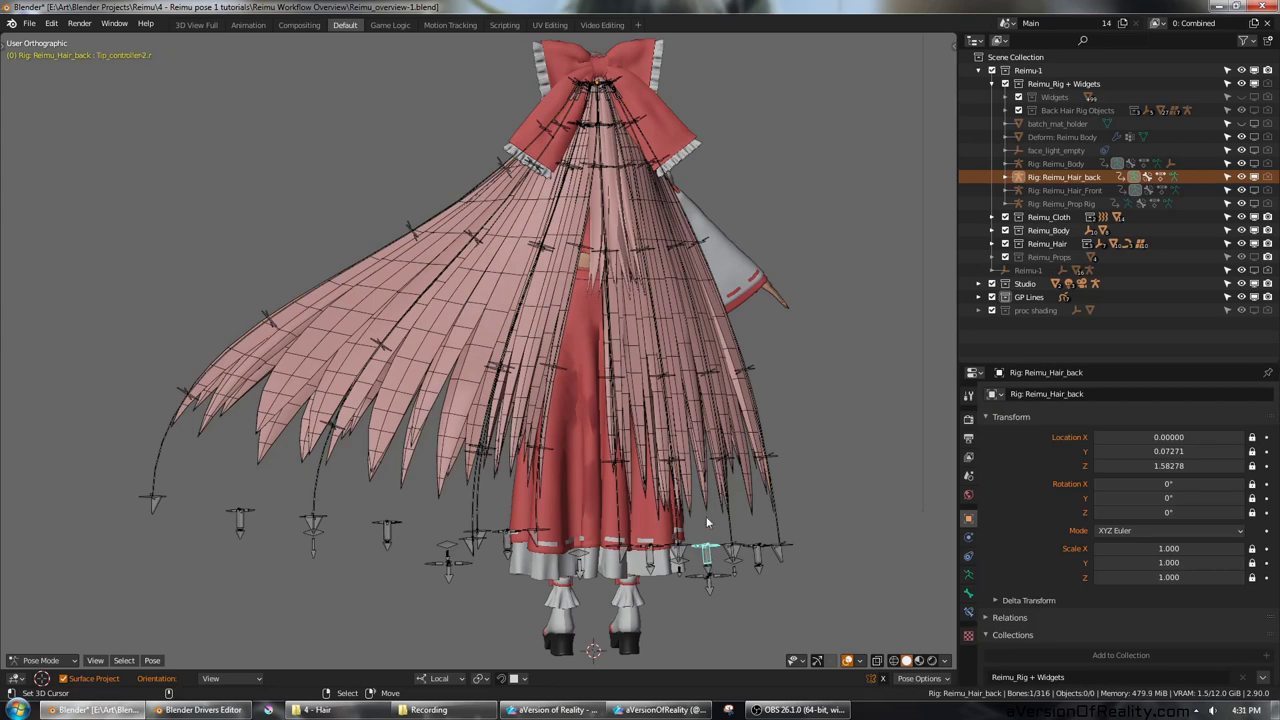
{"action": "key", "text": "ctrl+Tab"}
{"action": "key", "text": "g"}
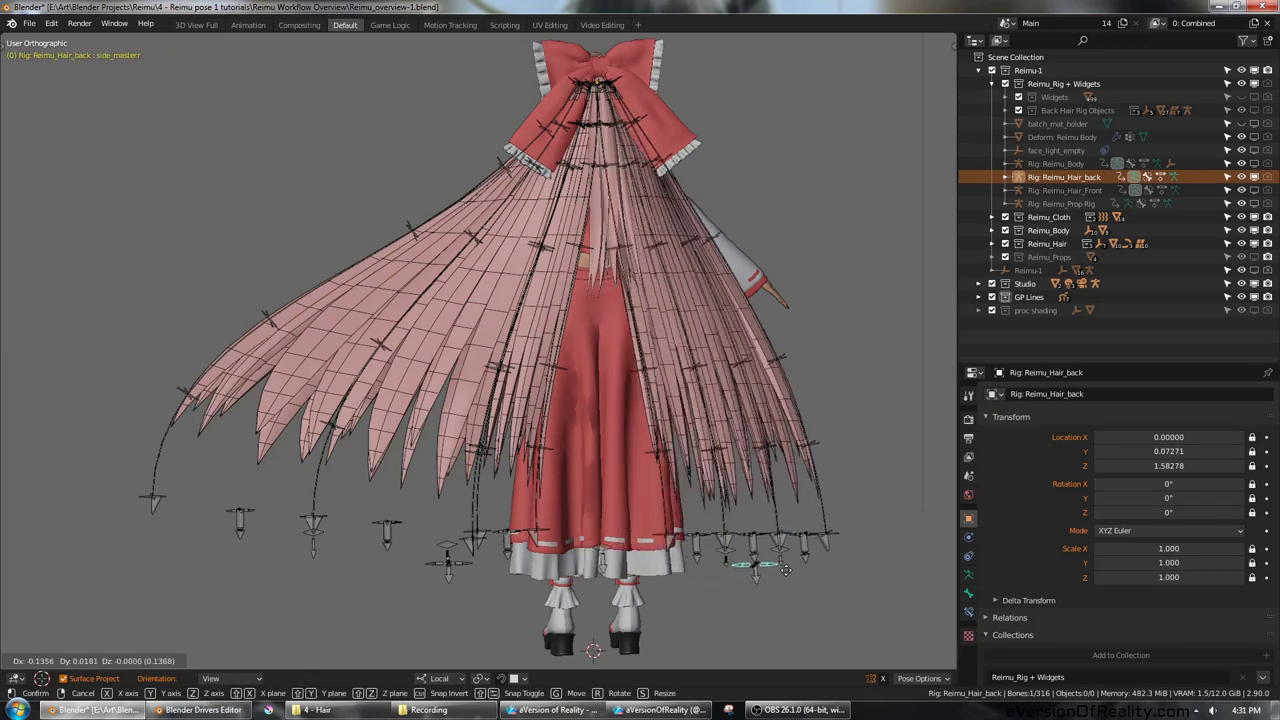
{"action": "left_click", "coordinate": [829, 545]}
{"action": "right_click", "coordinate": [728, 526]}
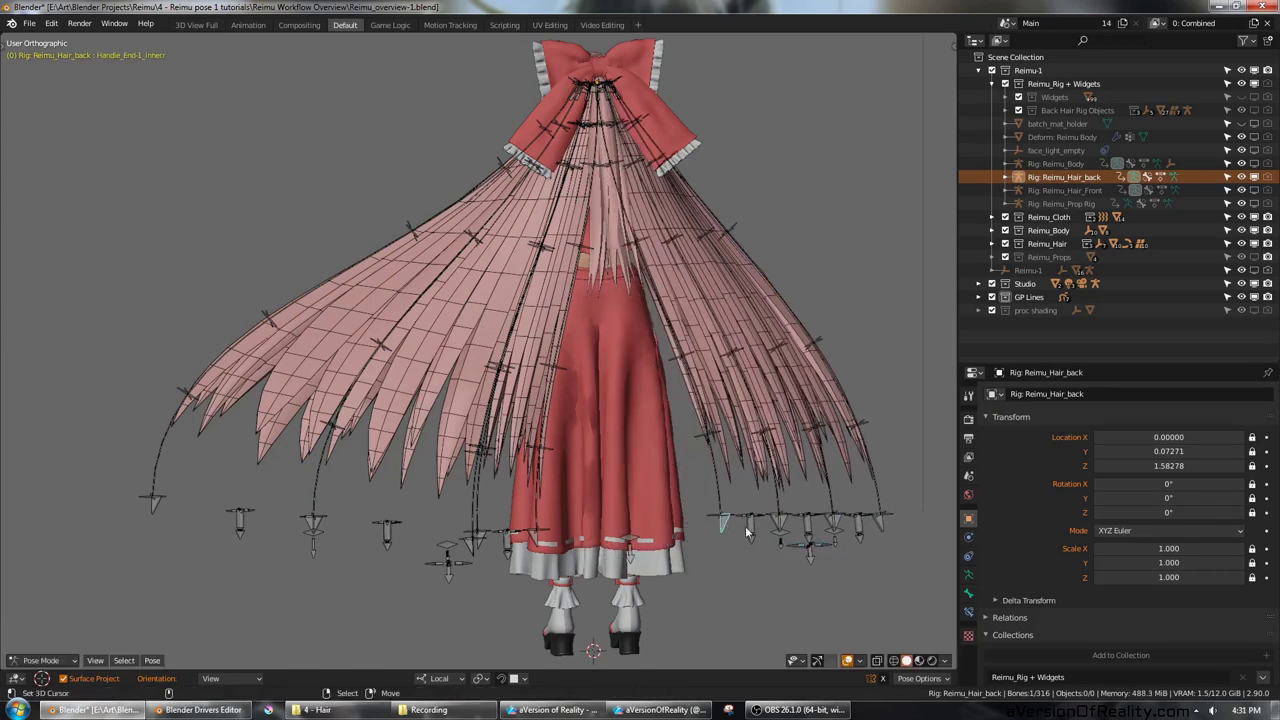
{"action": "right_click", "coordinate": [629, 561]}
{"action": "key", "text": "s"}
{"action": "left_click", "coordinate": [860, 536]}
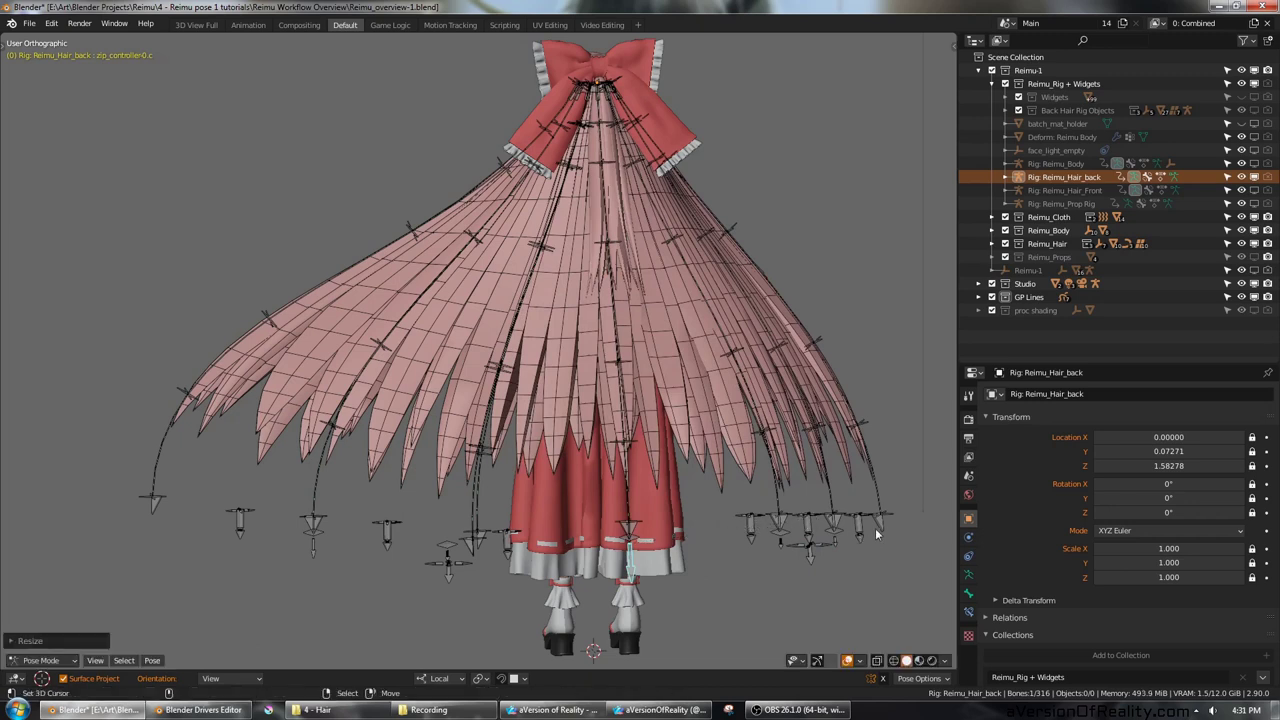
Step: Move the third right bundle's outer end handle and its tip controller outward
{"action": "right_click", "coordinate": [878, 526]}
{"action": "key", "text": "g"}
{"action": "left_click", "coordinate": [932, 440]}
{"action": "middle_click_drag", "start_coordinate": [876, 442], "coordinate": [840, 447], "text": "shift"}
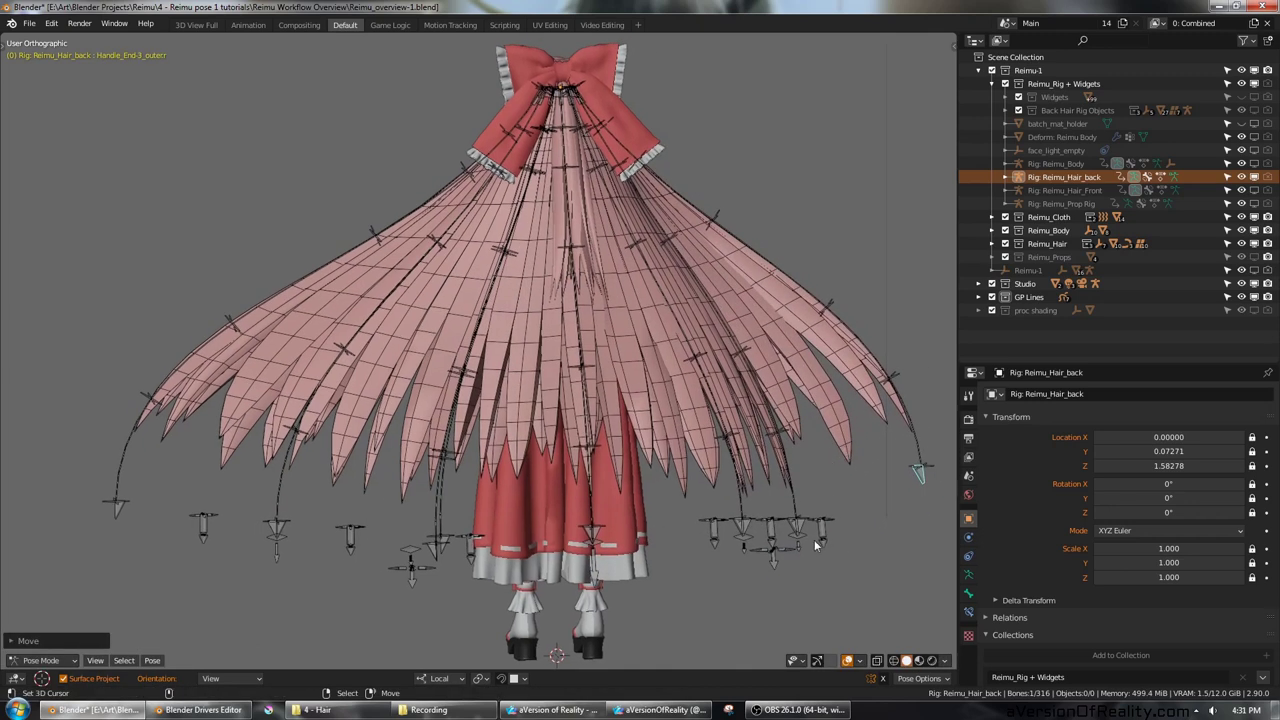
{"action": "right_click", "coordinate": [822, 536]}
{"action": "key", "text": "g"}
{"action": "left_click", "coordinate": [924, 514]}
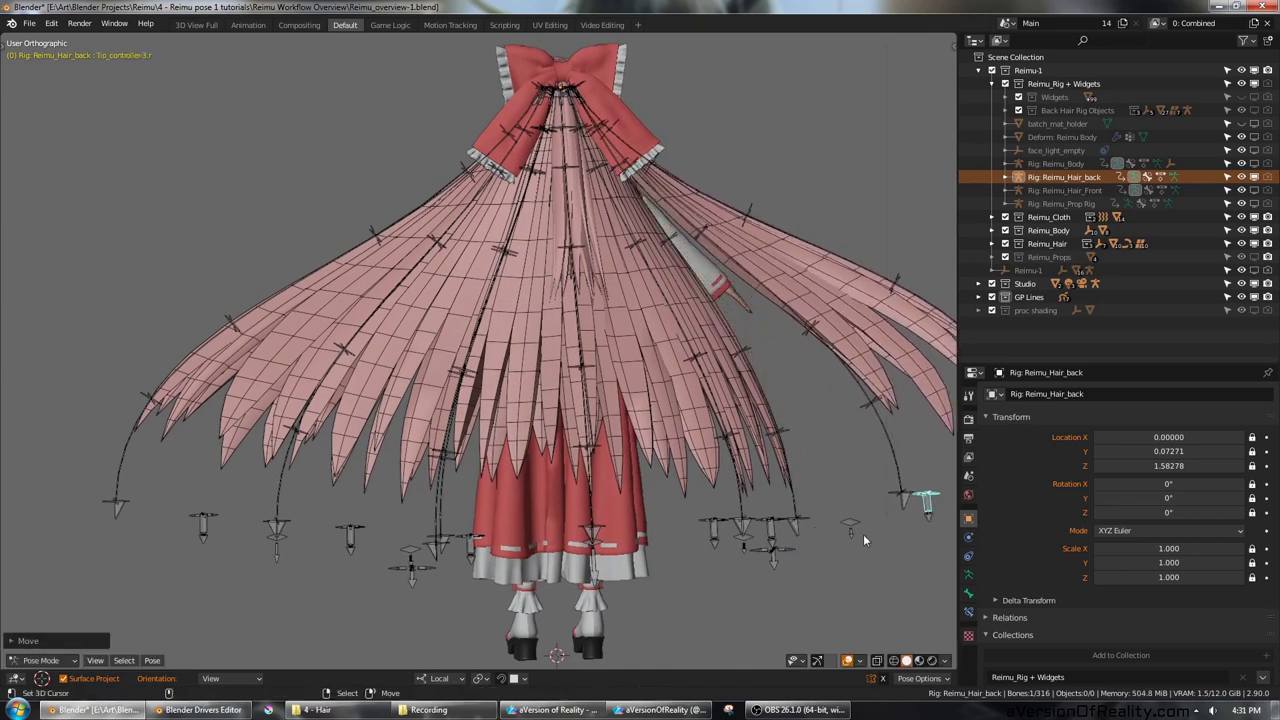
Step: Scale up the zip controller between the second and third right bundles to close the gap
{"action": "right_click", "coordinate": [858, 532]}
{"action": "key", "text": "s"}
{"action": "left_click", "coordinate": [947, 442]}
Step: Turn the back strands' Smooth Def modifiers back on in the viewport one by one, from bundle.l-3 to bundle.r-3
{"action": "right_click", "coordinate": [905, 361]}
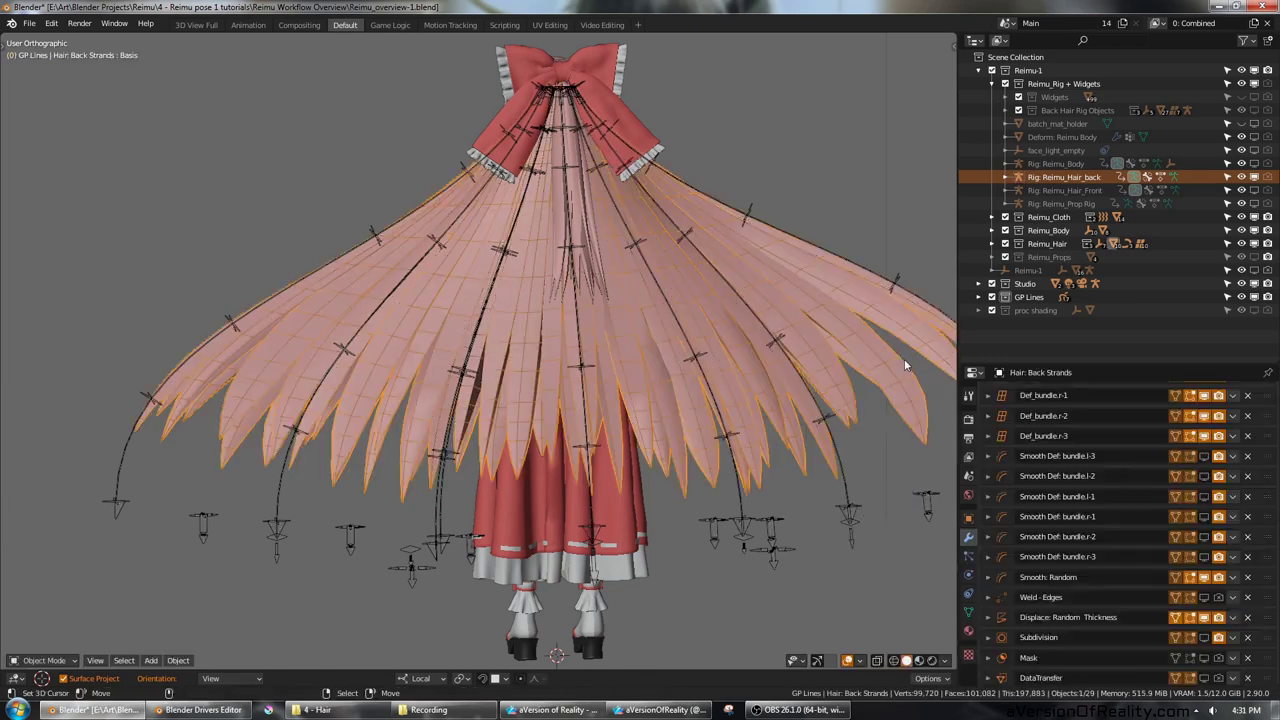
{"action": "left_click", "coordinate": [1205, 456]}
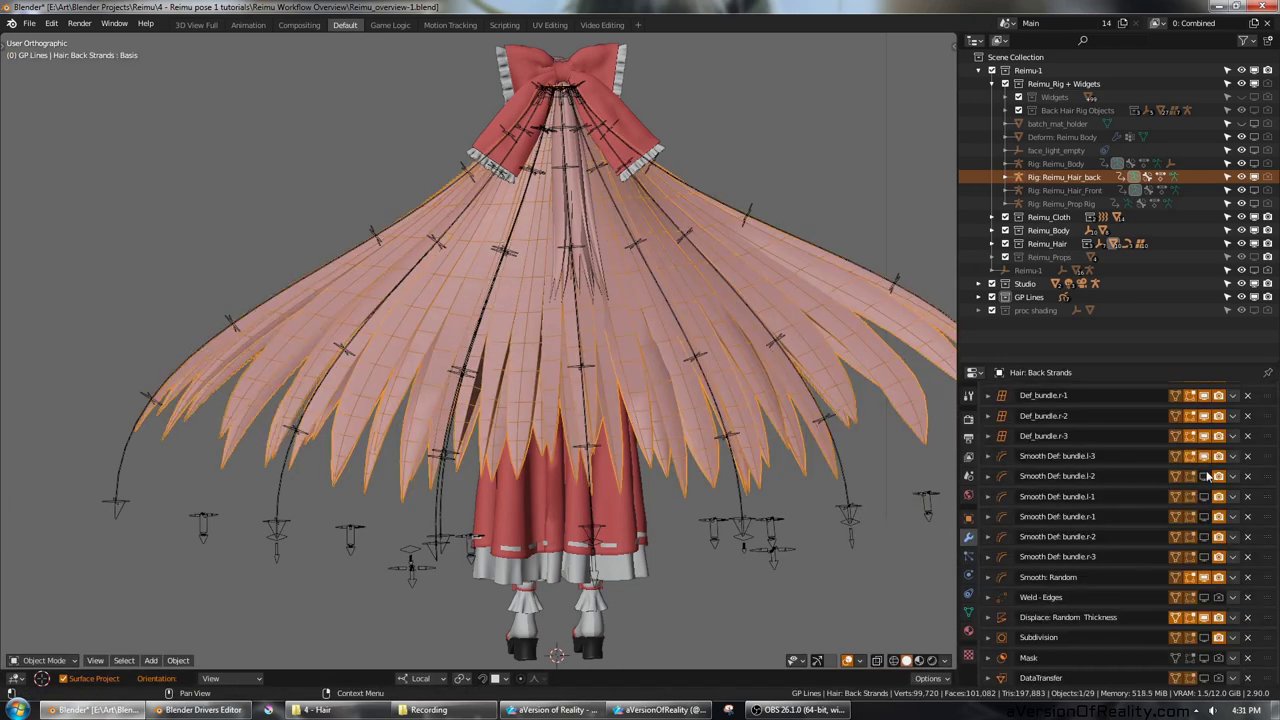
{"action": "left_click", "coordinate": [1205, 476]}
{"action": "left_click", "coordinate": [1204, 496]}
{"action": "left_click", "coordinate": [1205, 517]}
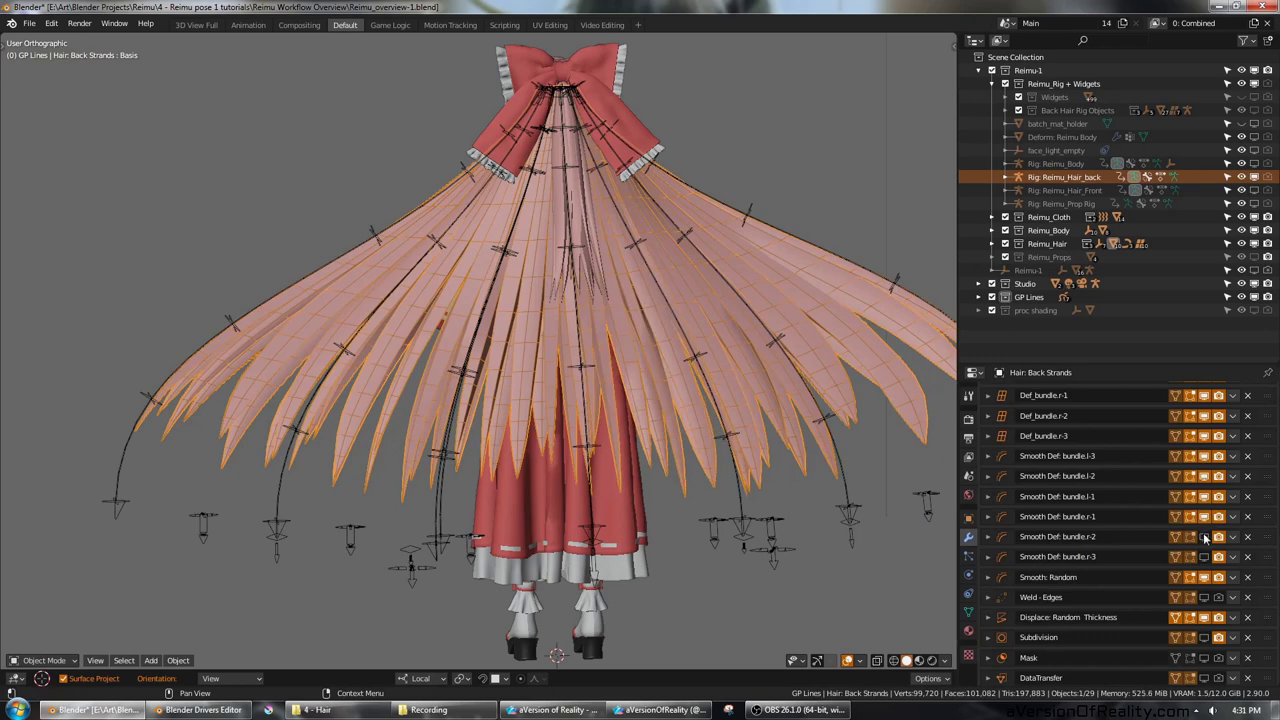
{"action": "left_click", "coordinate": [1205, 537]}
{"action": "left_click", "coordinate": [1205, 557]}
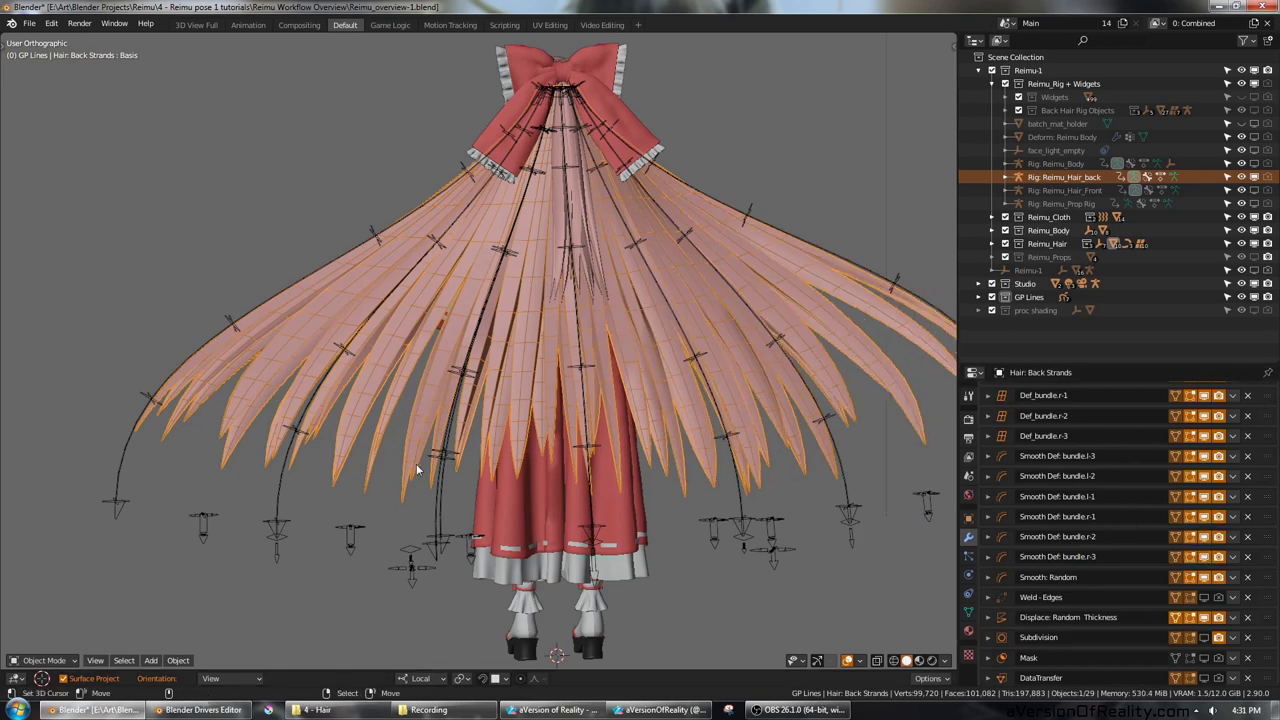
Step: Expand the Smooth Def: bundle.l-3 modifier to check its driven Factor, and raise the third left bundle's outer end handle slightly
{"action": "left_click", "coordinate": [989, 456]}
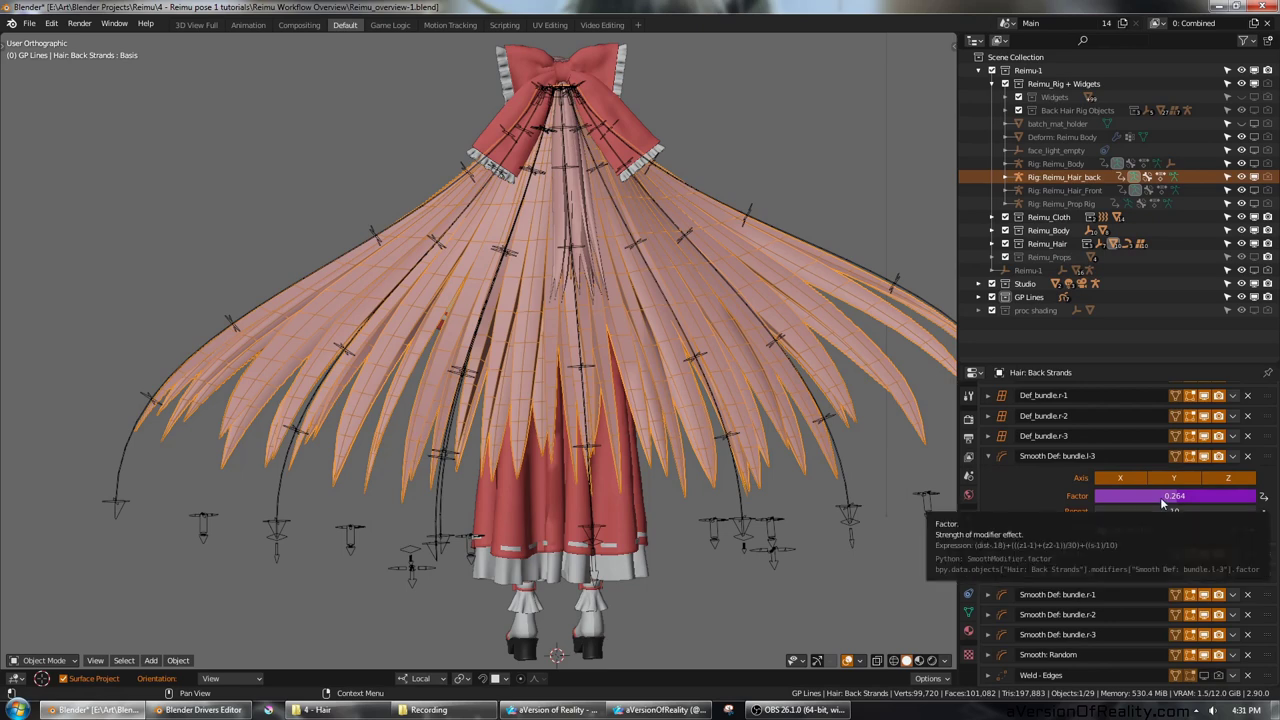
{"action": "right_click", "coordinate": [119, 505]}
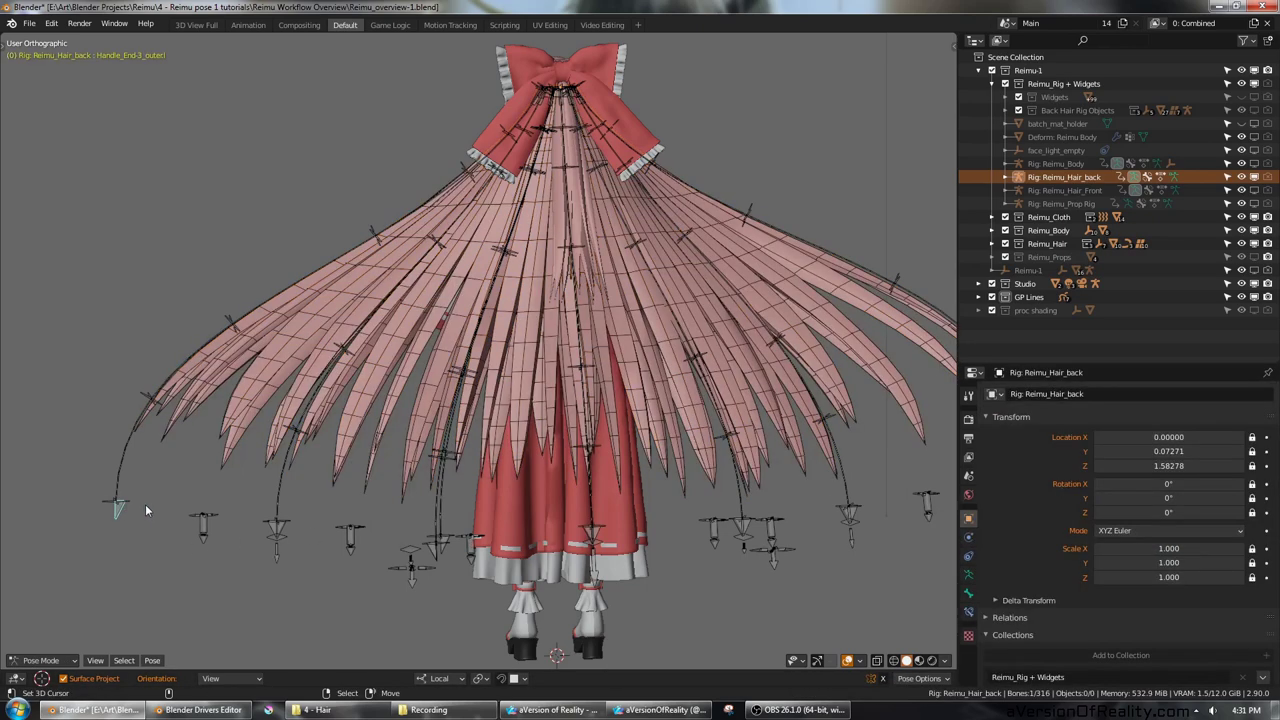
{"action": "key", "text": "g"}
{"action": "left_click", "coordinate": [116, 490]}
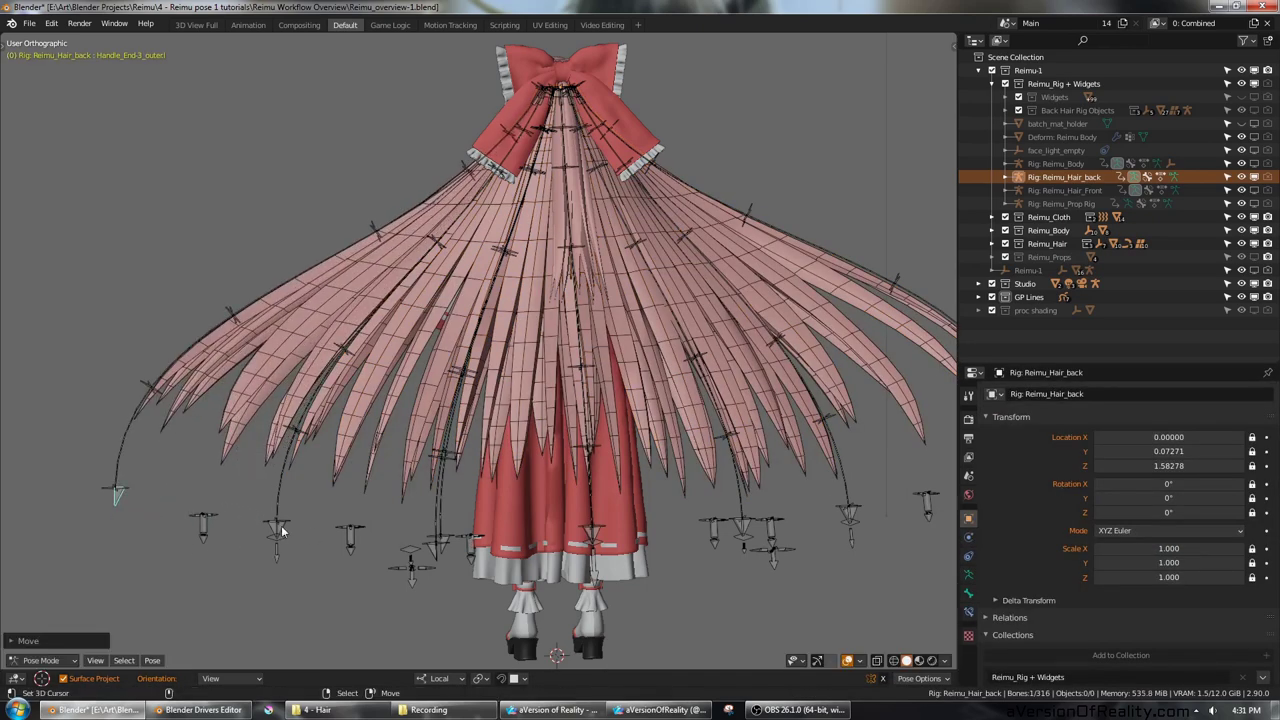
Step: Try scaling up the third left bundle's smooth controller to check its effect on the modifier's Factor, and restore its scale
{"action": "left_click", "coordinate": [270, 526]}
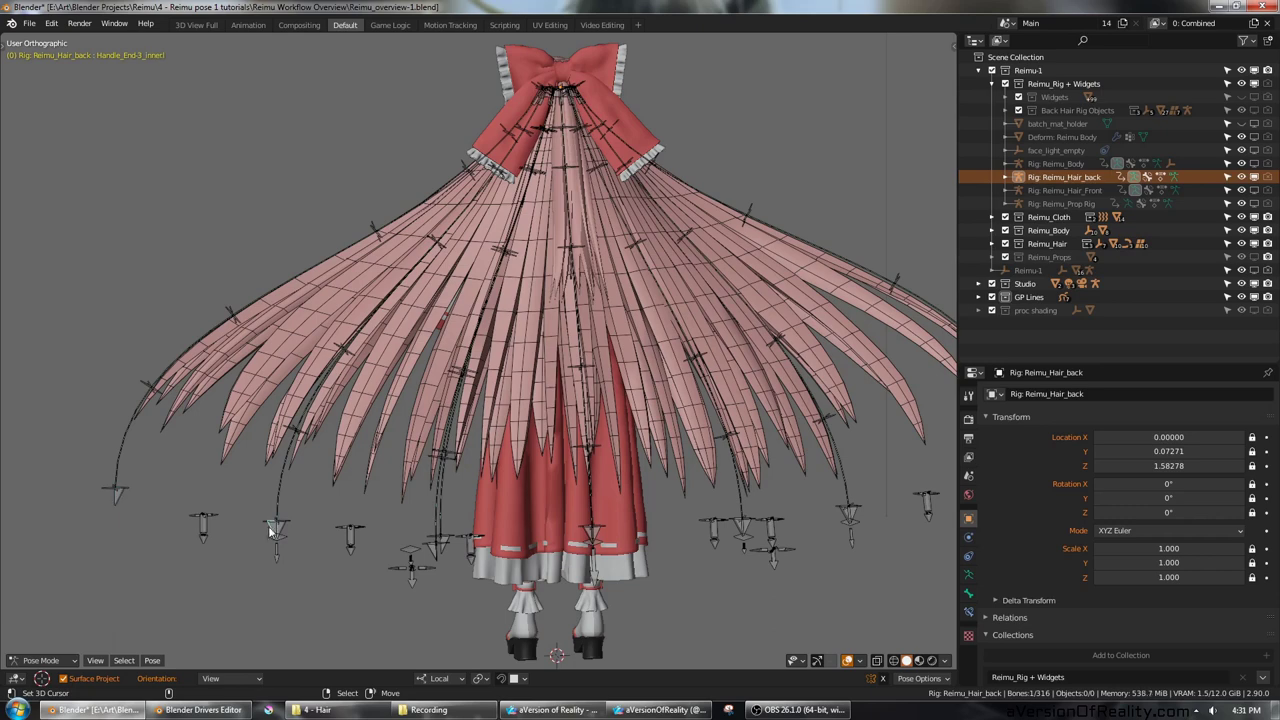
{"action": "left_click", "coordinate": [201, 541]}
{"action": "key", "text": "s"}
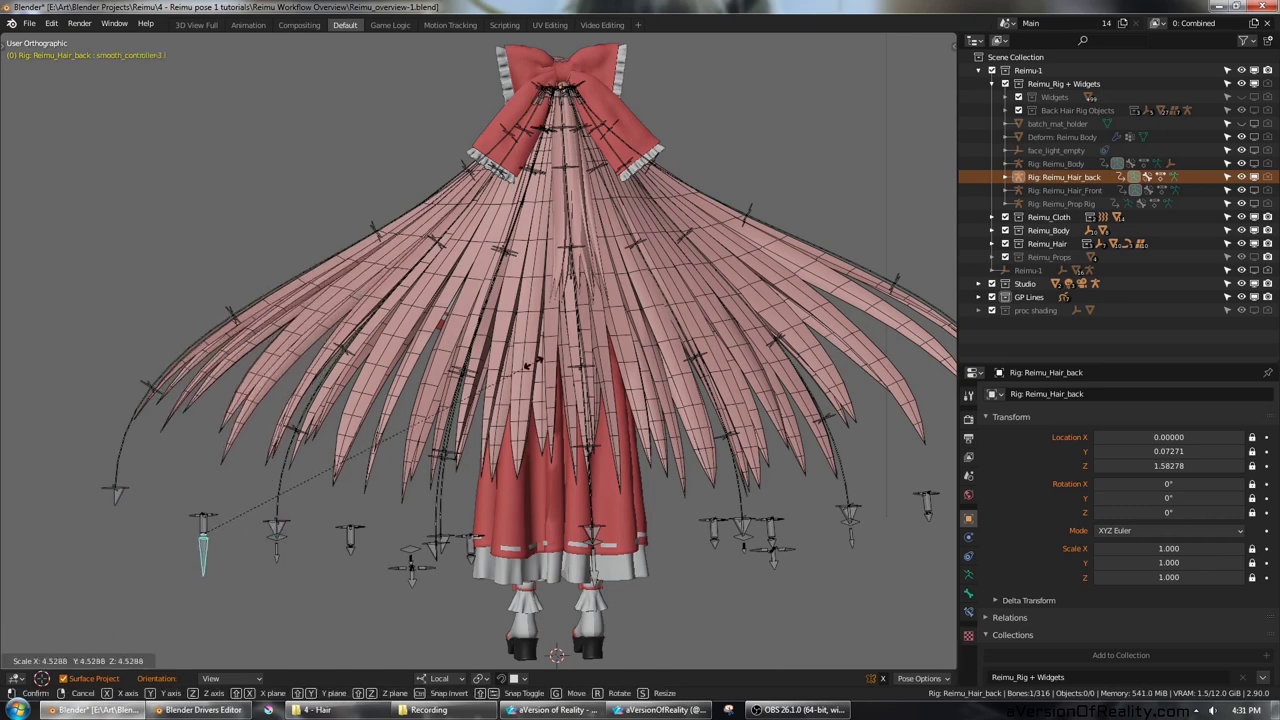
{"action": "left_click", "coordinate": [332, 340]}
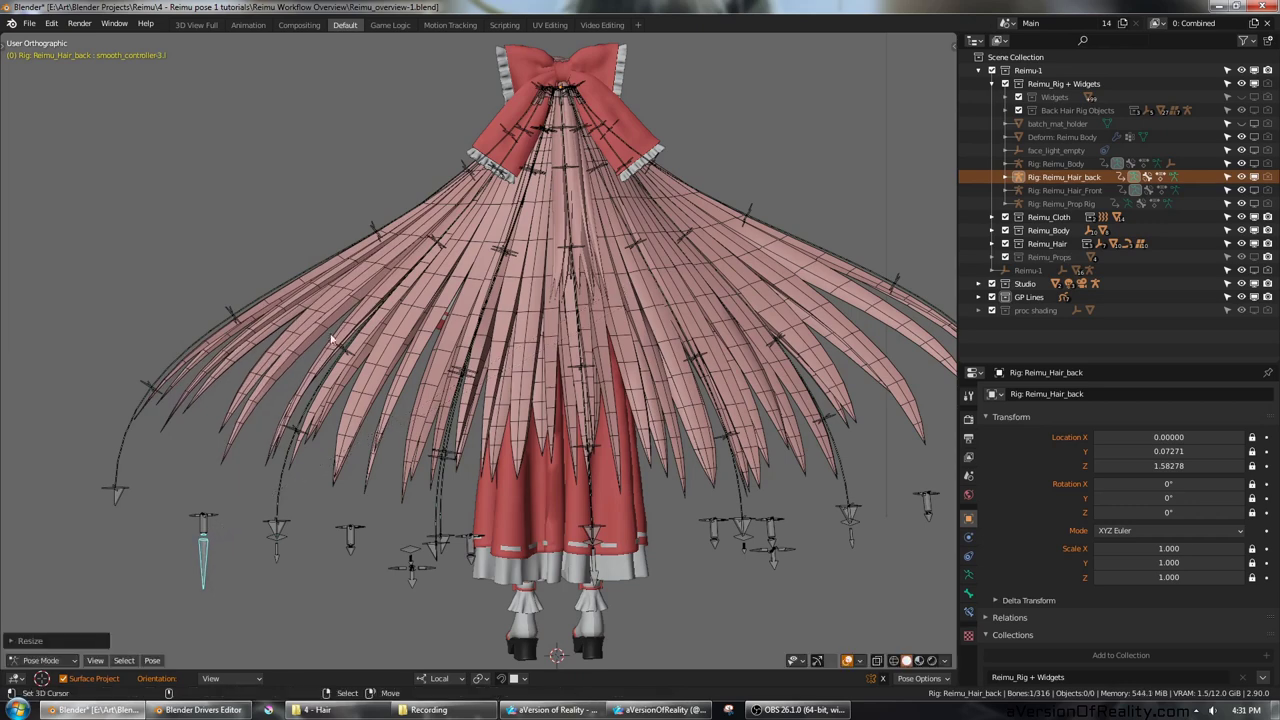
{"action": "left_click", "coordinate": [330, 338]}
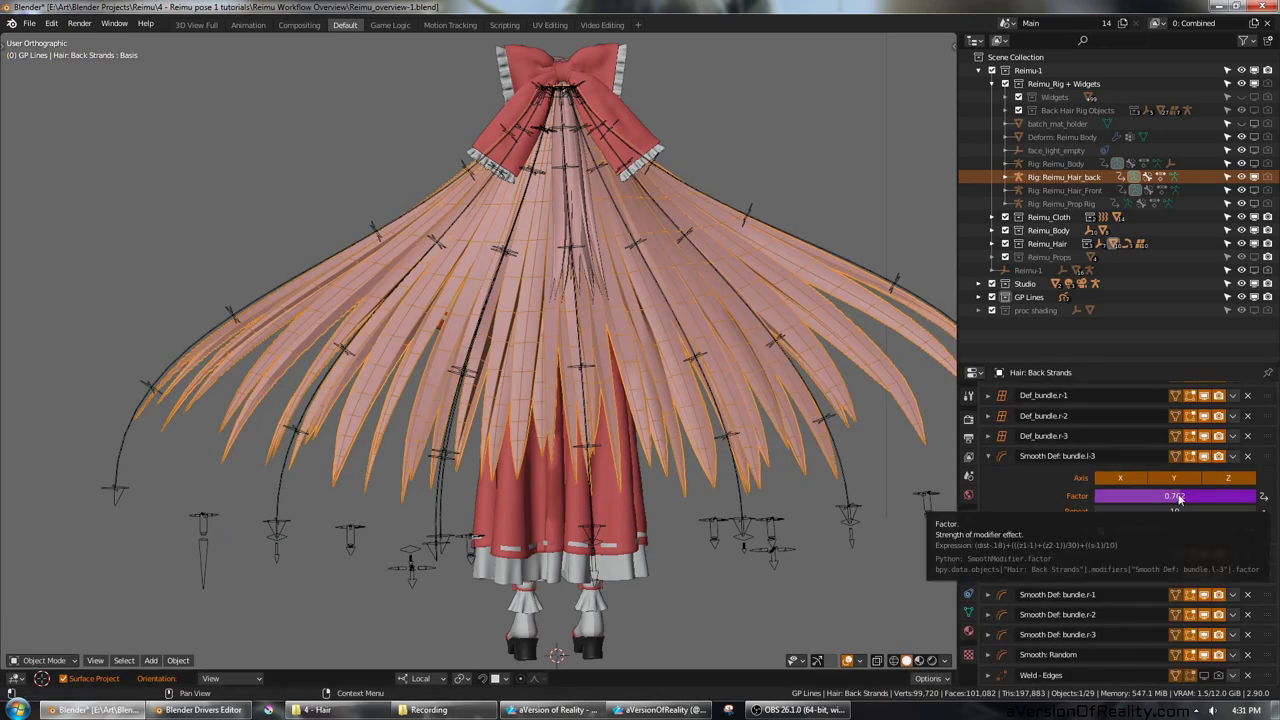
{"action": "left_click", "coordinate": [203, 540]}
Step: Move the third left bundle's outer end handle inward, near the second bundle, and check the Smooth Def: bundle.l-3 Factor
{"action": "right_click", "coordinate": [123, 498]}
{"action": "key", "text": "g"}
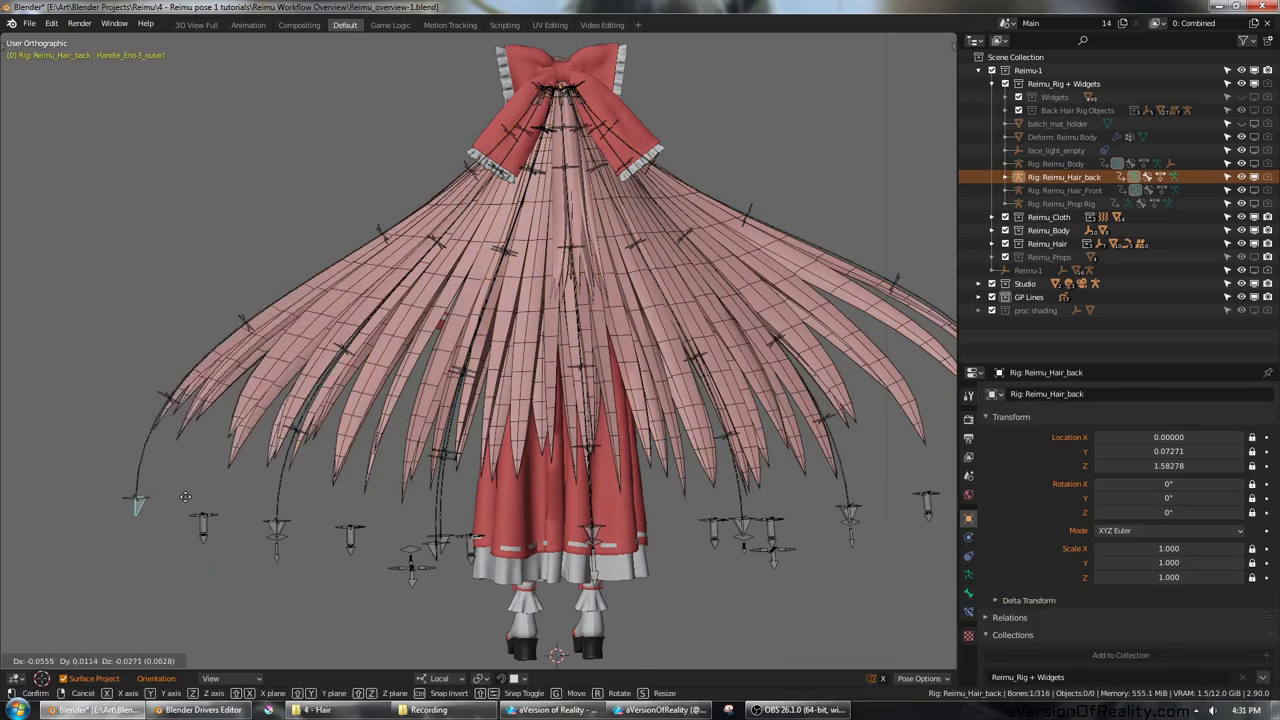
{"action": "left_click", "coordinate": [206, 534]}
{"action": "right_click", "coordinate": [282, 400]}
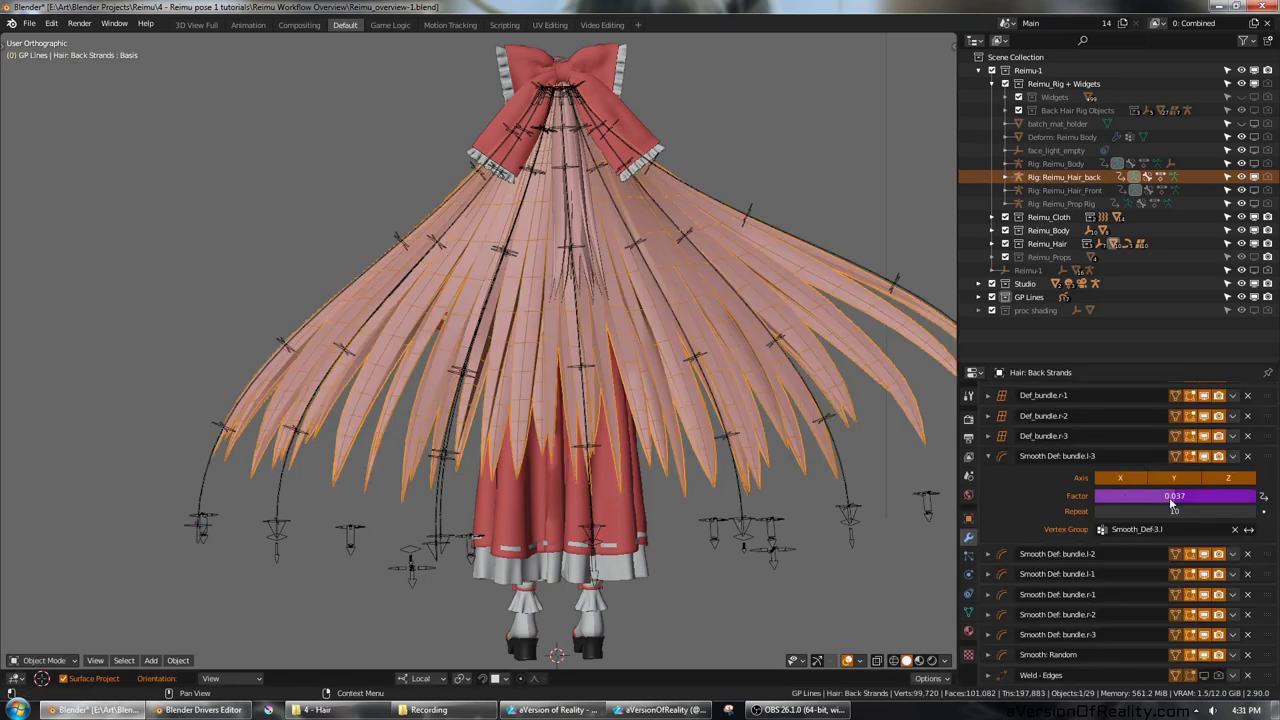
Step: Move the third left bundle's outer end handle back outward to spread the bundle
{"action": "left_click", "coordinate": [193, 528]}
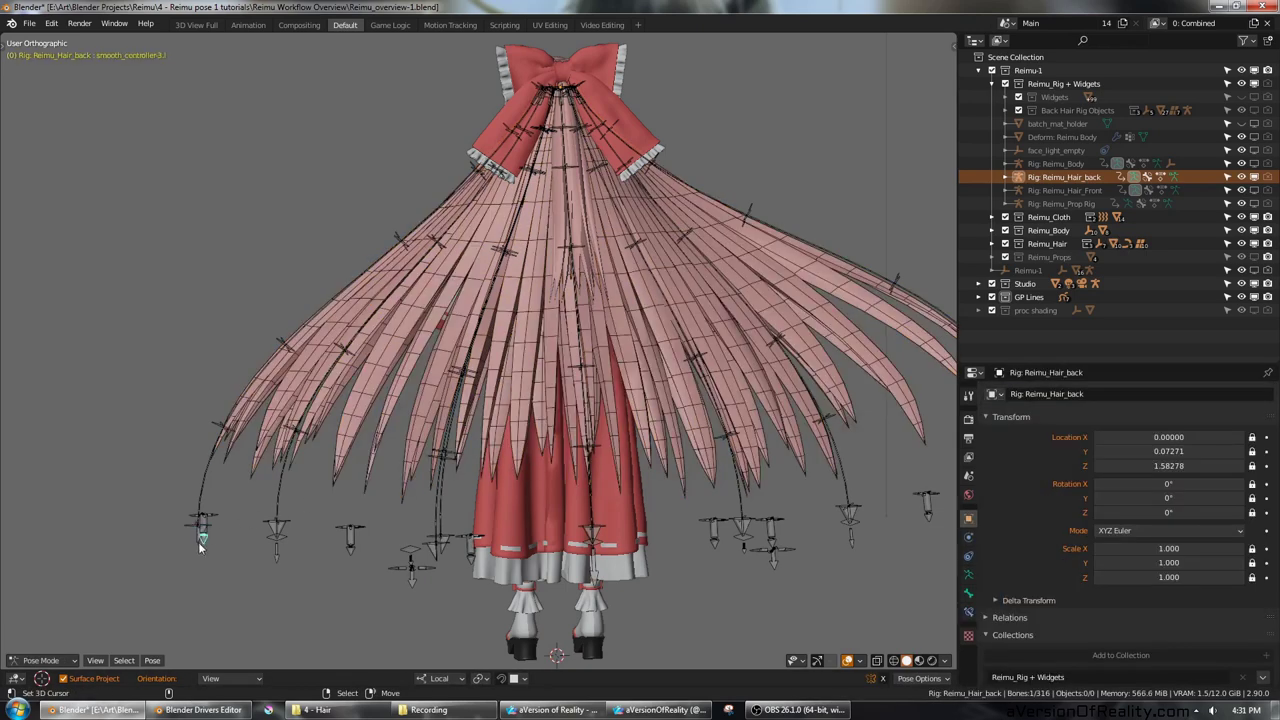
{"action": "left_click", "coordinate": [198, 542]}
{"action": "key", "text": "g"}
{"action": "left_click", "coordinate": [127, 510]}
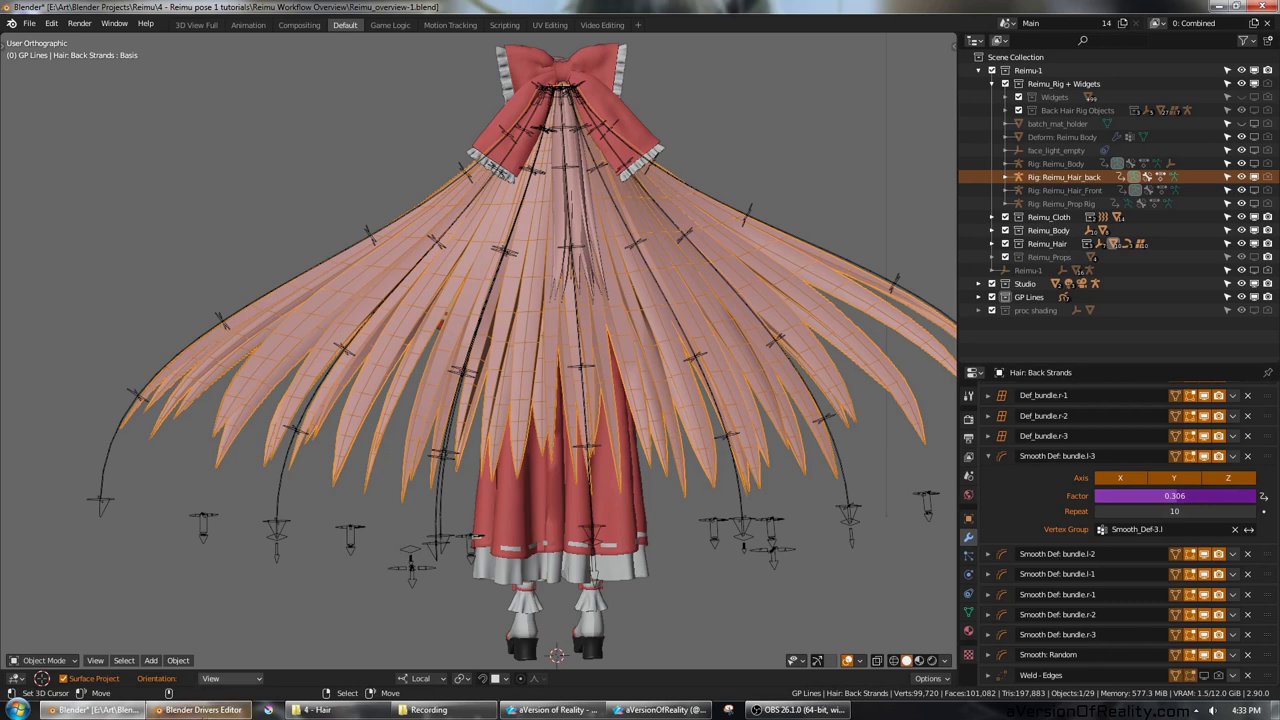
Step: Switch to the Drivers Editor window to examine the Smooth Def factor driver's expression and variables, and return to the main window
{"action": "left_click", "coordinate": [203, 710]}
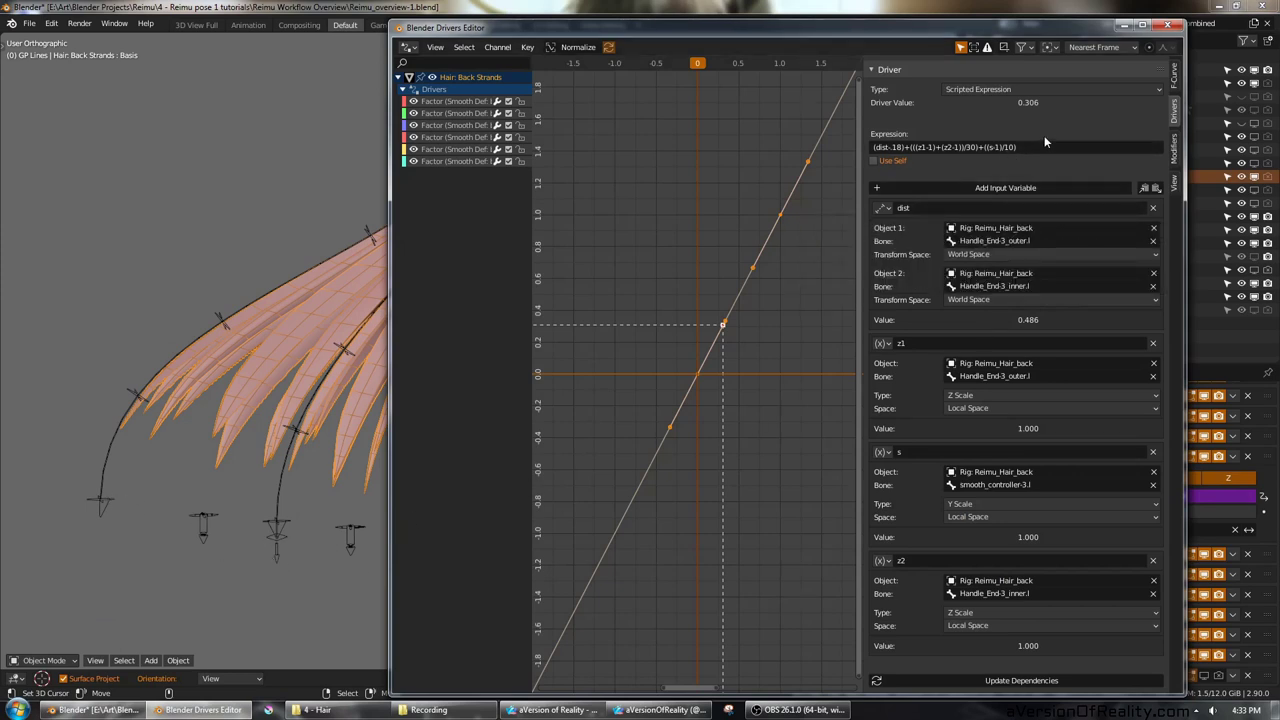
{"action": "left_click", "coordinate": [364, 207]}
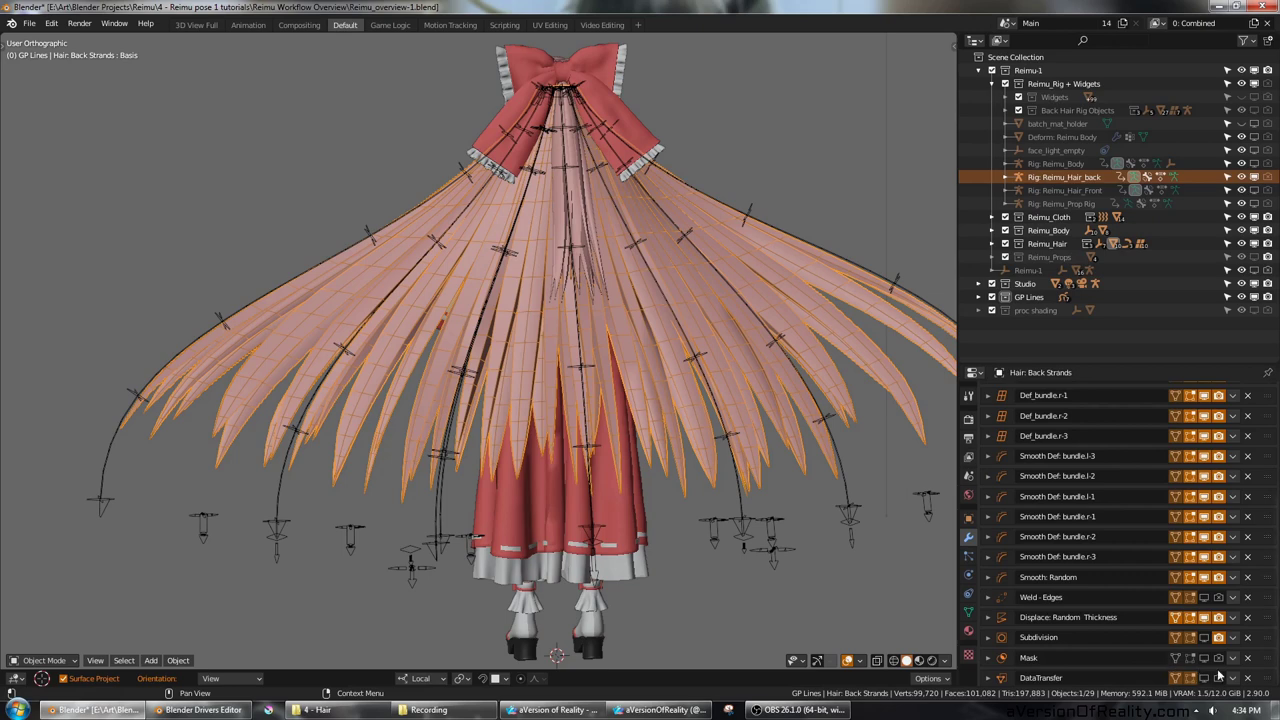
Step: Turn off the viewport display of the back strands' modifiers up through Lattice: Base Shape and examine the flat hair sheet from an angle
{"action": "scroll", "coordinate": [1277, 648], "scroll_direction": "up", "scroll_amount": 5}
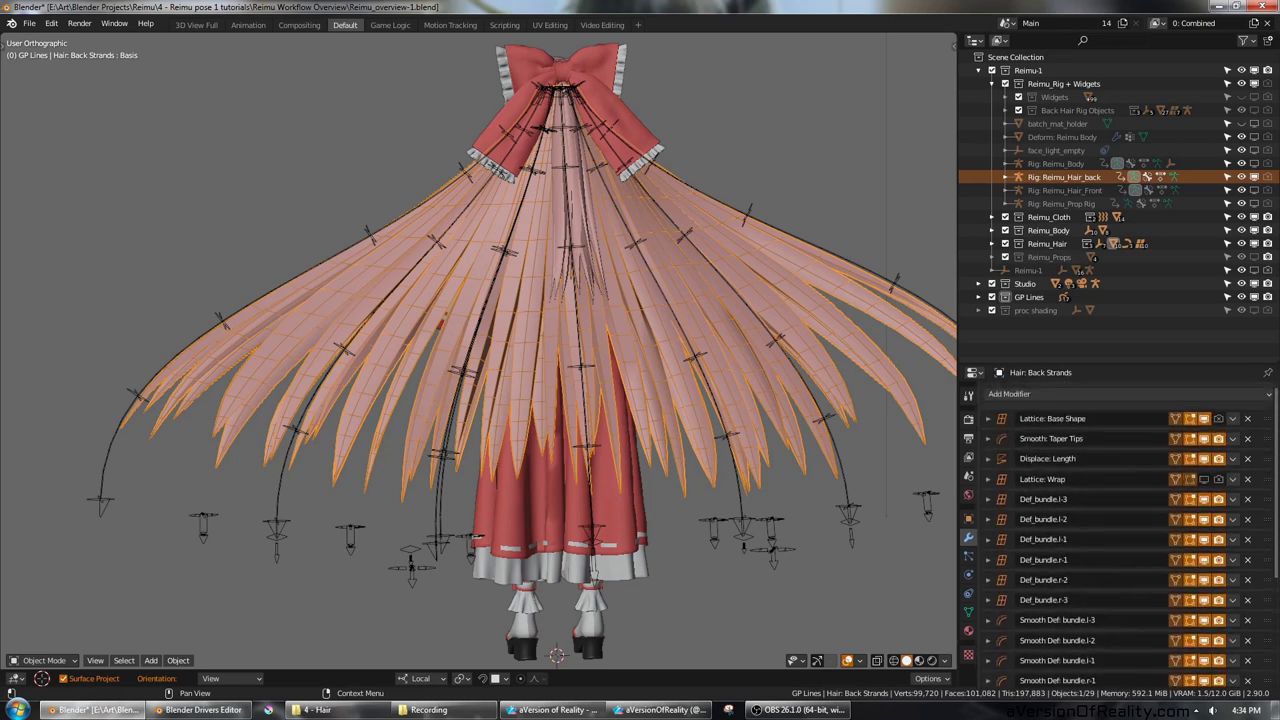
{"action": "middle_click_drag", "start_coordinate": [900, 362], "coordinate": [860, 367], "text": "shift"}
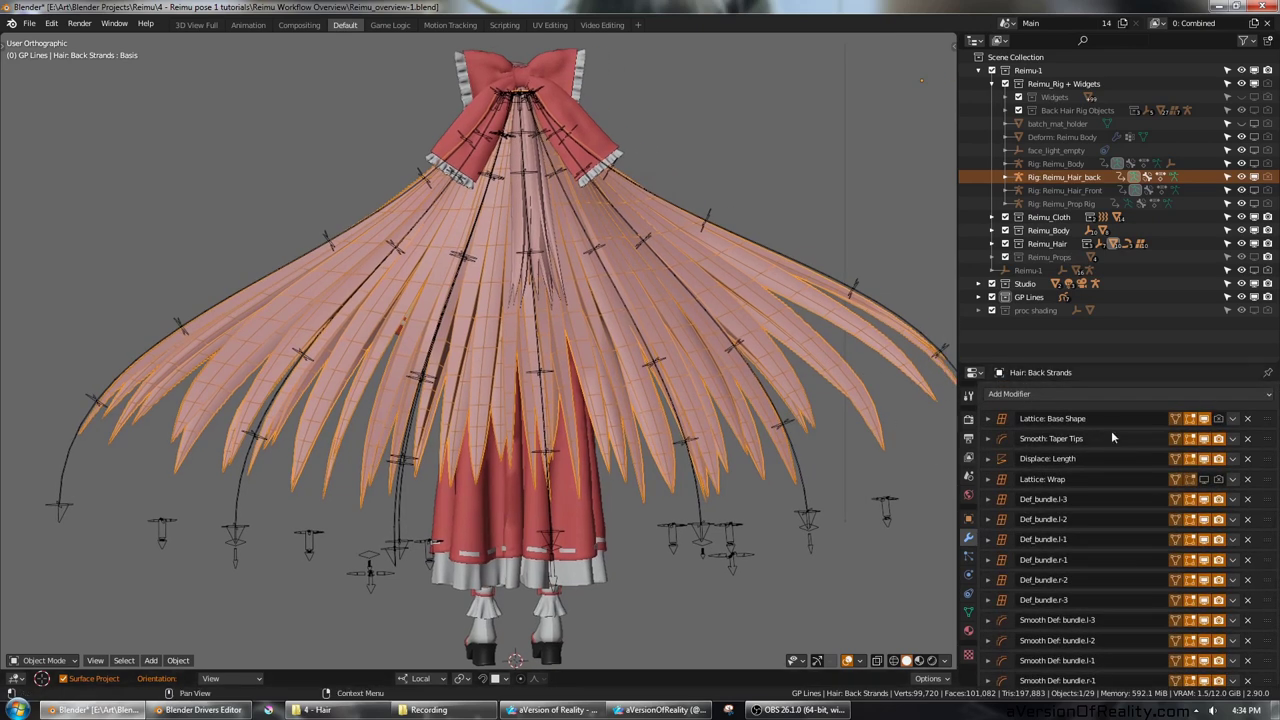
{"action": "scroll", "coordinate": [1205, 438], "scroll_direction": "down", "scroll_amount": 4}
{"action": "left_click_drag", "start_coordinate": [1206, 648], "coordinate": [1204, 448]}
{"action": "scroll", "coordinate": [1196, 497], "scroll_direction": "up", "scroll_amount": 5}
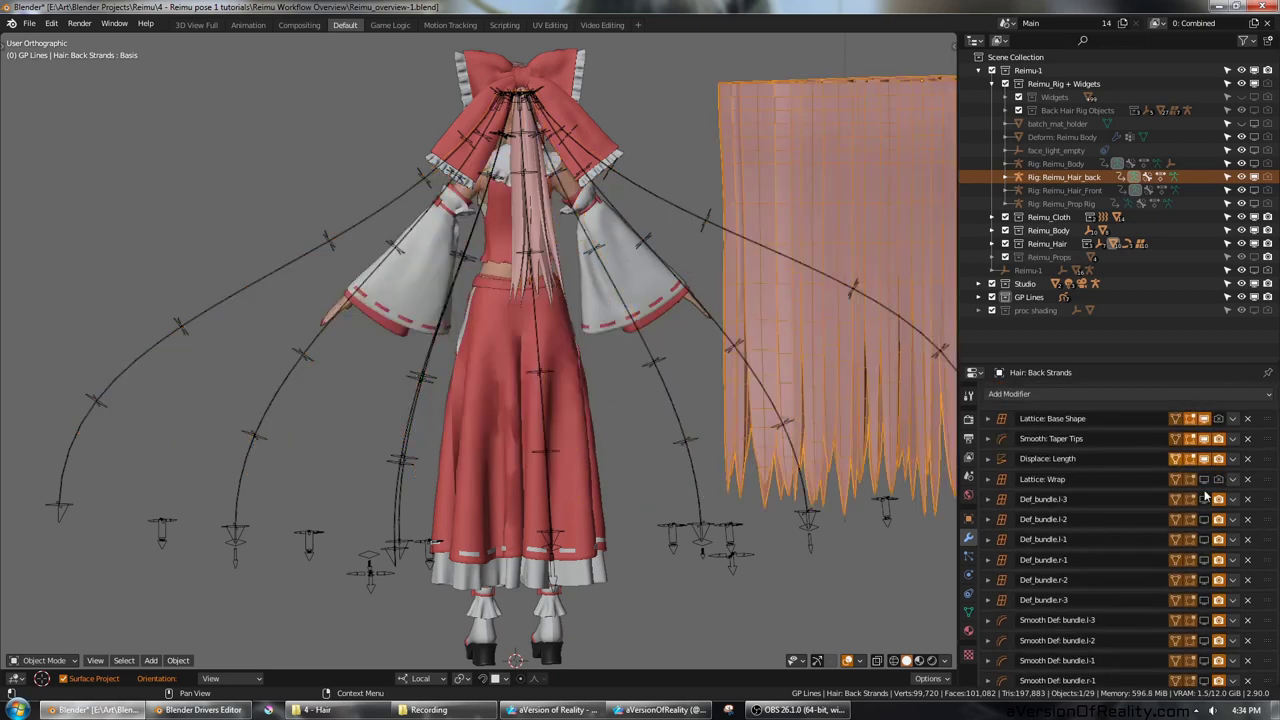
{"action": "left_click", "coordinate": [1204, 459]}
{"action": "key", "text": "KP_Decimal"}
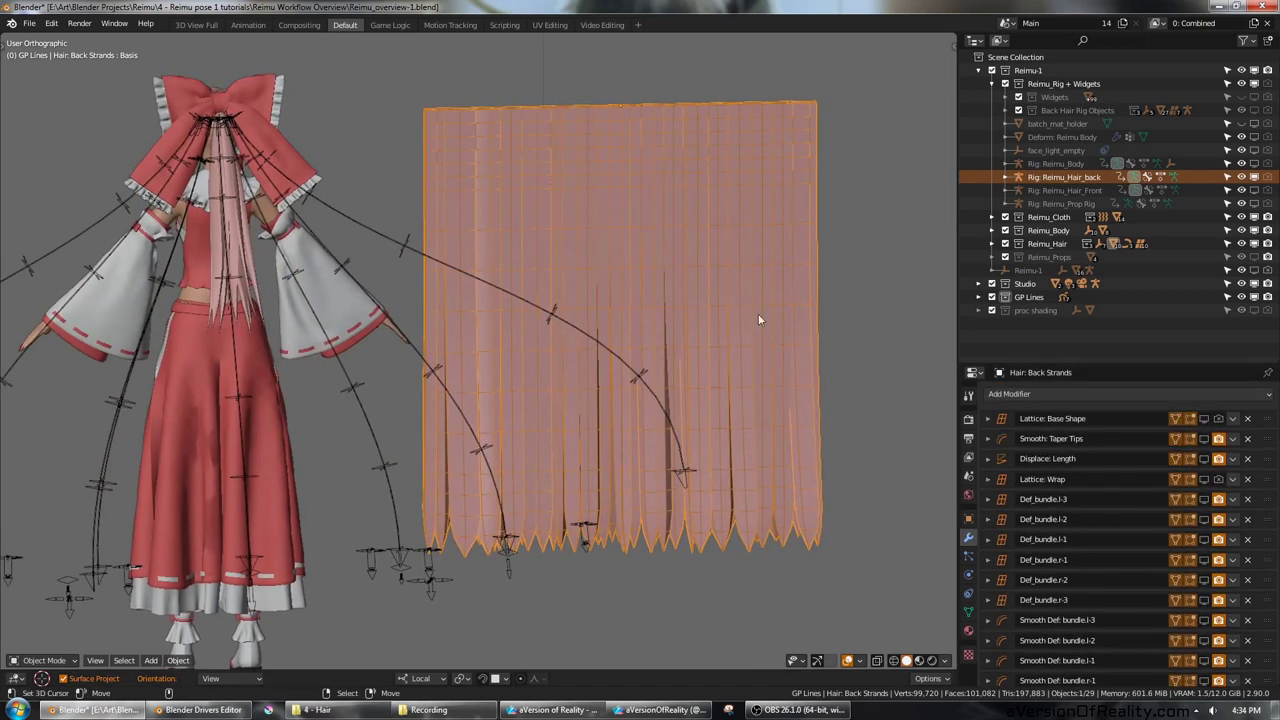
{"action": "middle_click_drag", "start_coordinate": [723, 266], "coordinate": [488, 496]}
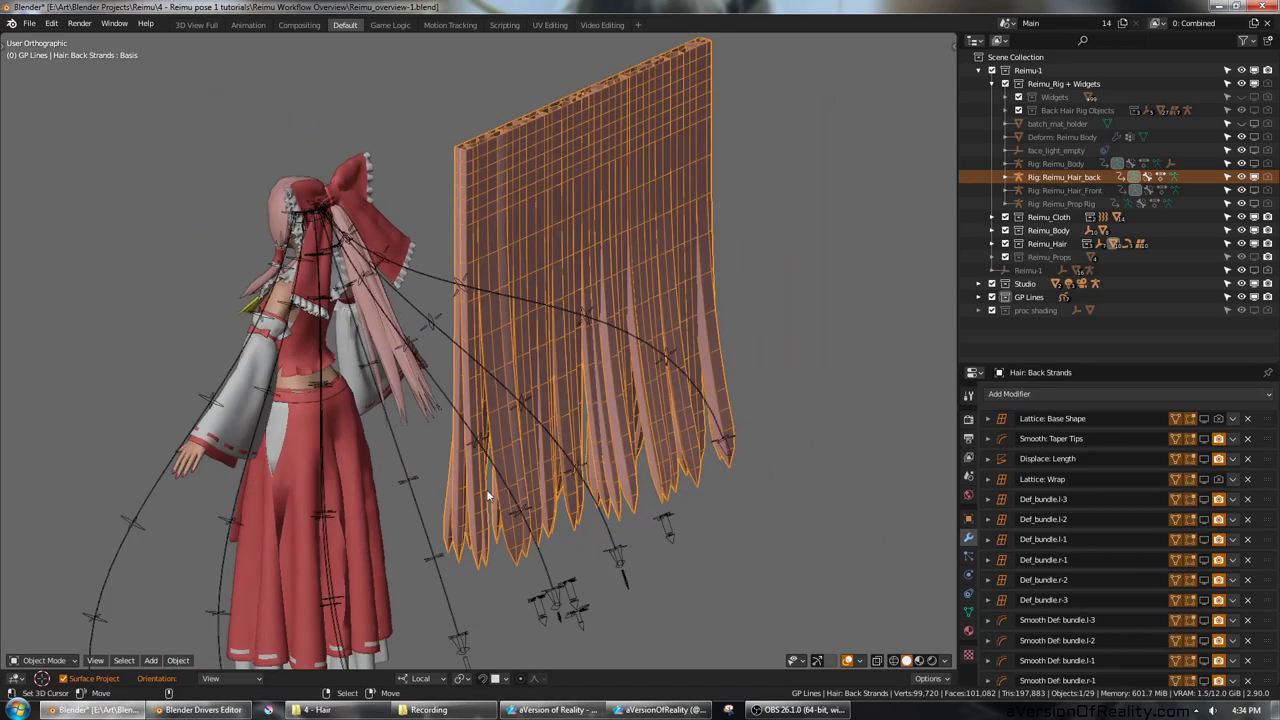
Step: Turn on the viewport display of the Lattice: Base Shape, Smooth: Taper Tips and Displace: Length modifiers and inspect the hair sheet
{"action": "middle_click_drag", "start_coordinate": [787, 392], "coordinate": [734, 400]}
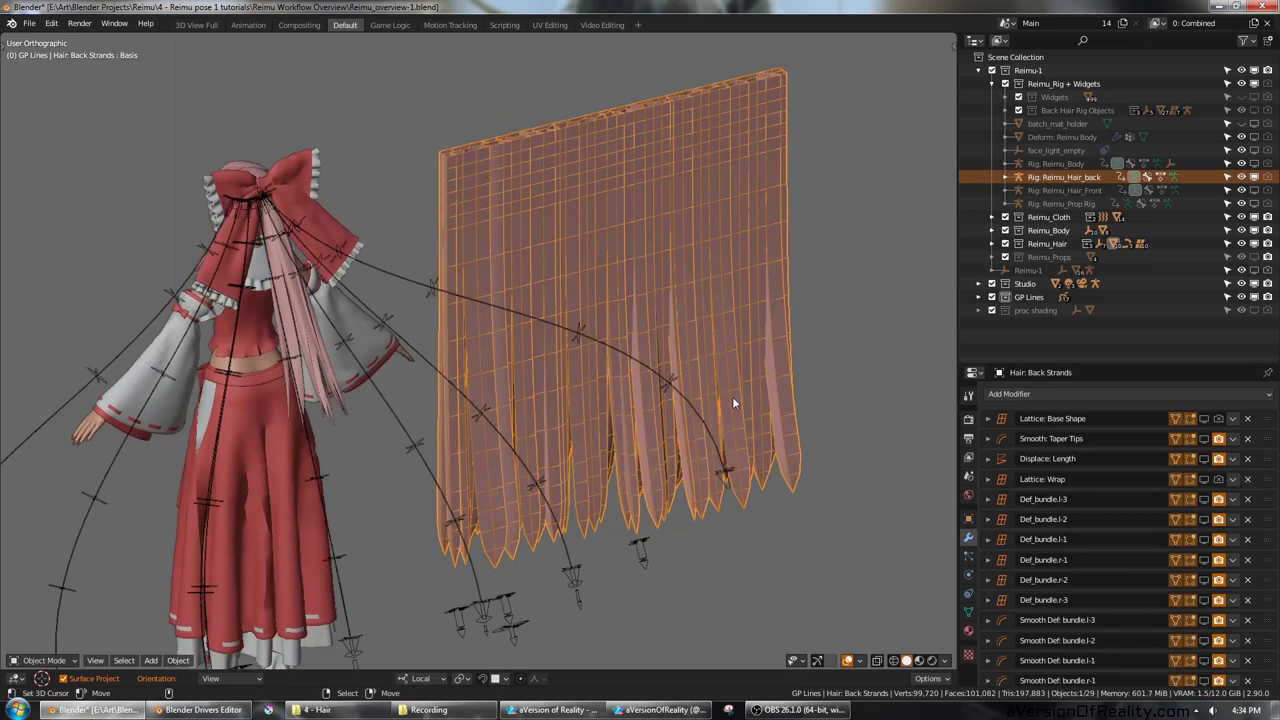
{"action": "left_click", "coordinate": [1203, 419]}
{"action": "left_click", "coordinate": [1203, 439]}
{"action": "left_click", "coordinate": [1203, 459]}
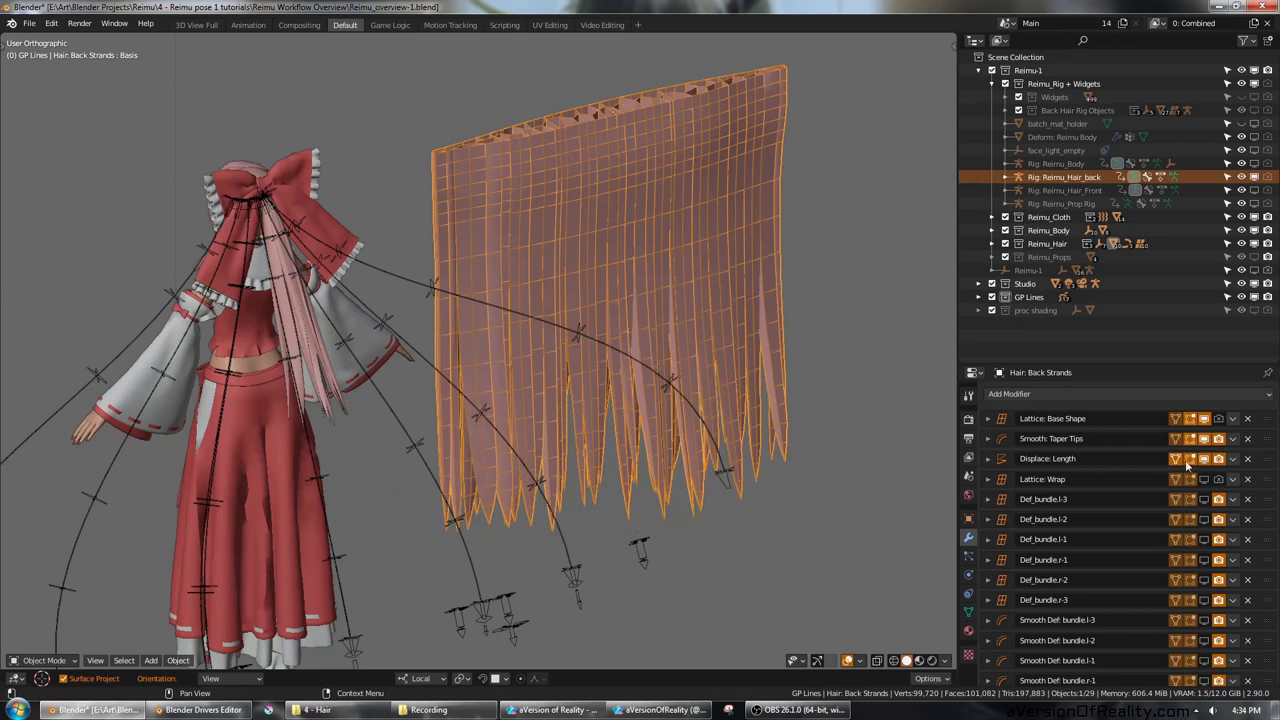
{"action": "middle_click_drag", "start_coordinate": [830, 372], "coordinate": [744, 392]}
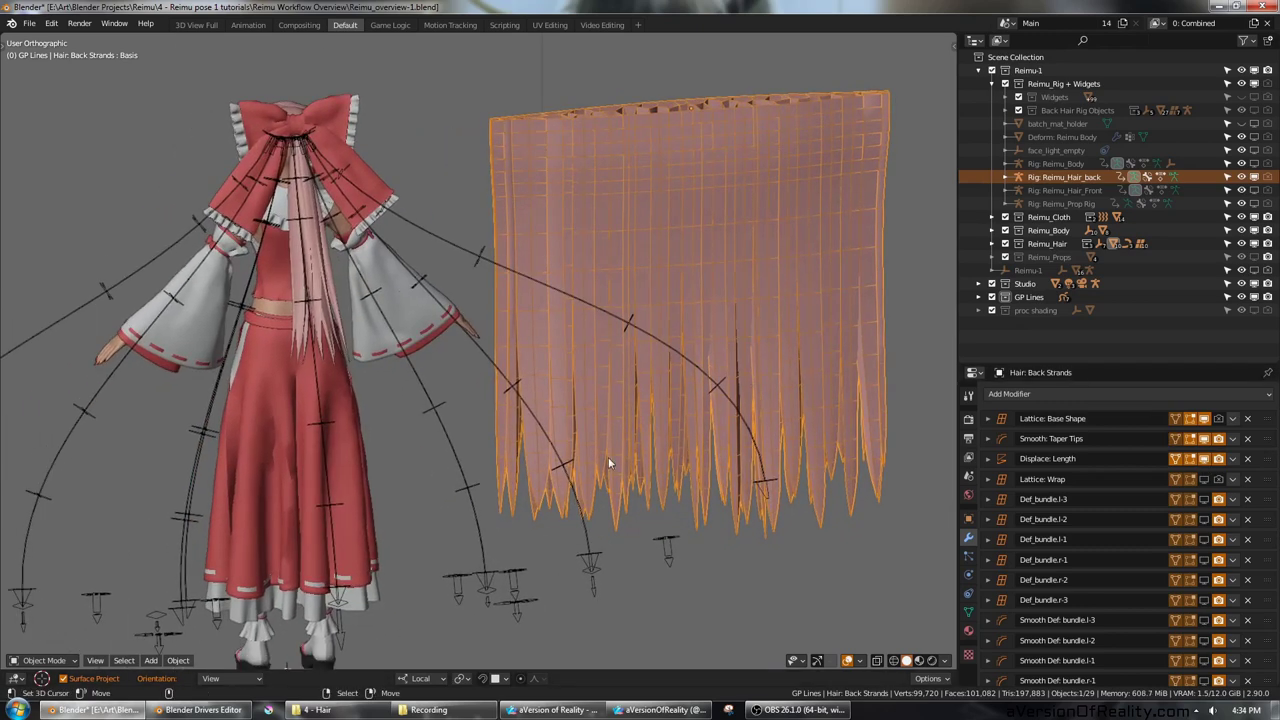
Step: Turn on the viewport display of all six Def_bundle modifiers, from l-3 through r-3, on the back strands
{"action": "left_click", "coordinate": [1203, 499]}
{"action": "left_click", "coordinate": [1203, 519]}
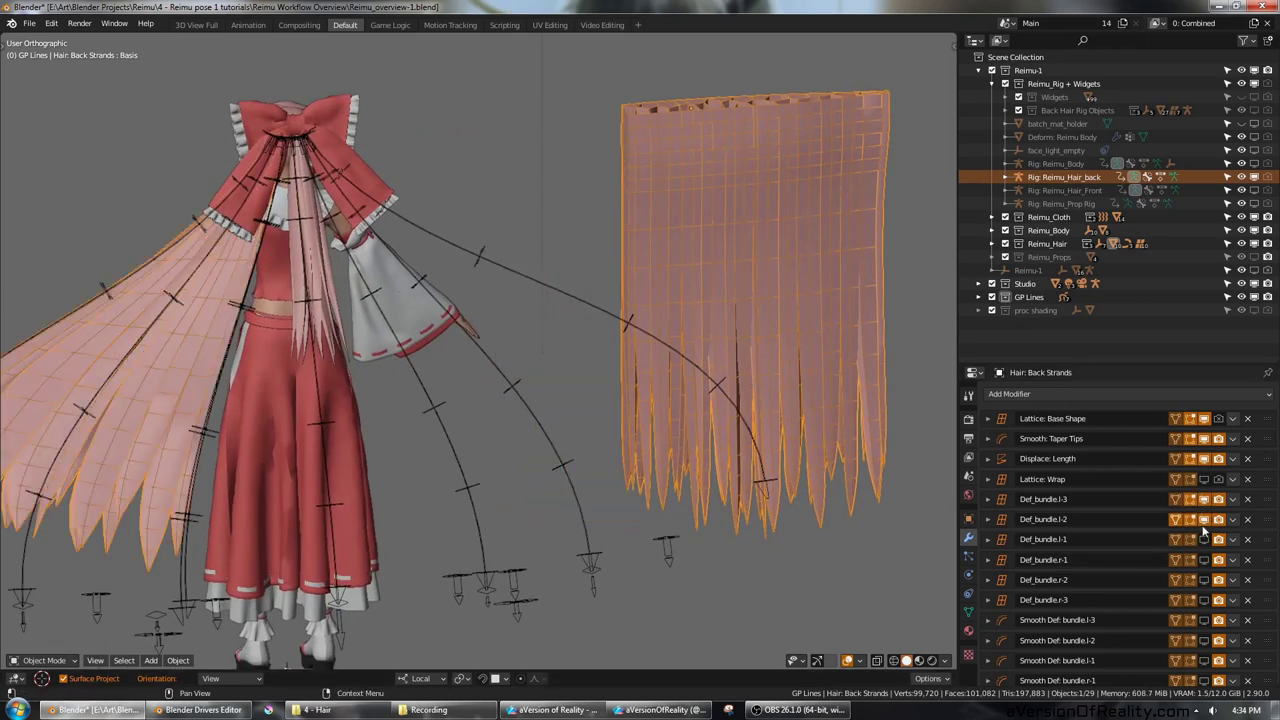
{"action": "left_click", "coordinate": [1203, 539]}
{"action": "left_click", "coordinate": [1204, 560]}
{"action": "left_click", "coordinate": [1204, 580]}
{"action": "left_click", "coordinate": [1204, 600]}
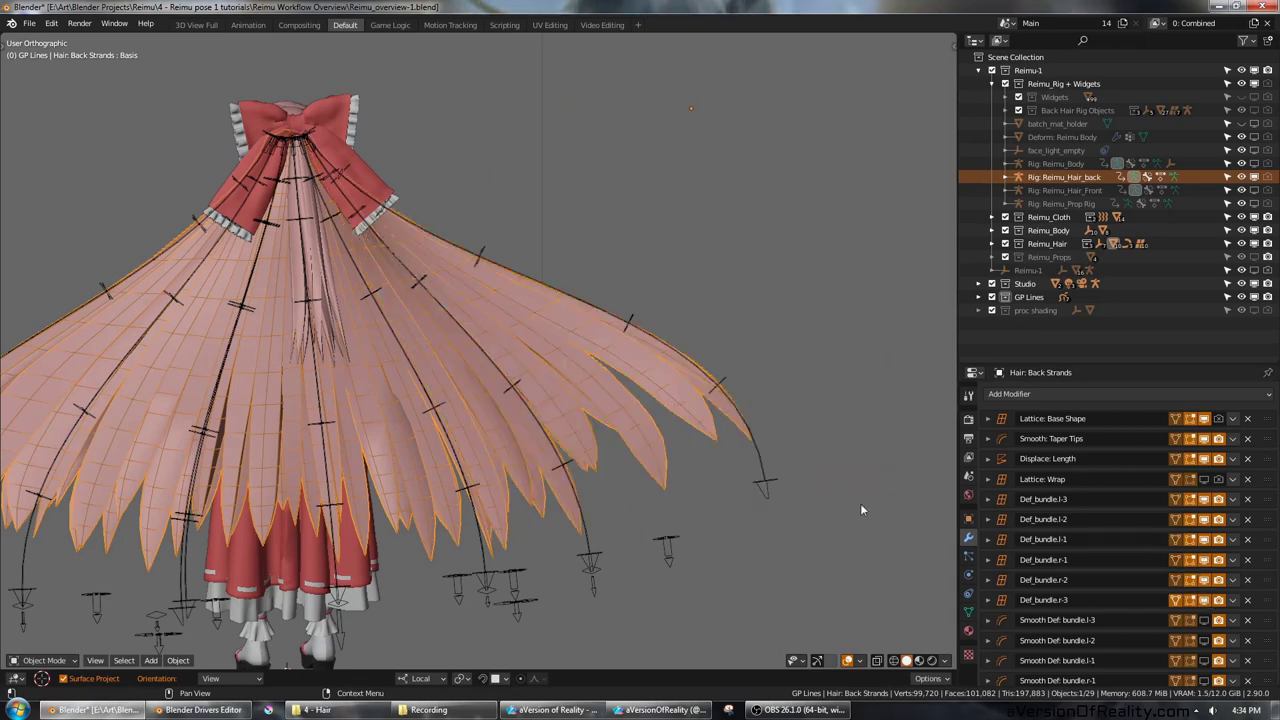
{"action": "middle_click_drag", "start_coordinate": [858, 506], "coordinate": [789, 416]}
{"action": "scroll", "coordinate": [791, 409], "scroll_direction": "down", "scroll_amount": 1}
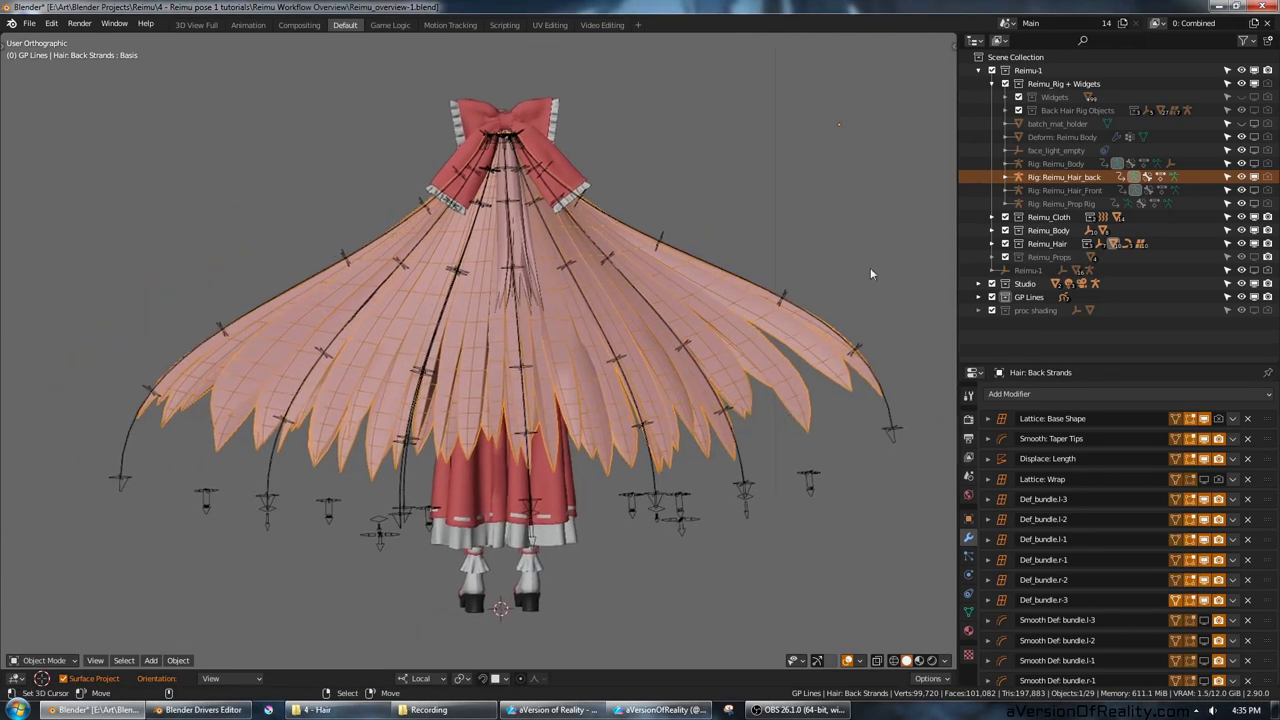
Step: Show the Back Hair Rig Objects collection in the viewport, inspect the bundle lattices, and reselect the back hair strands
{"action": "left_click", "coordinate": [1255, 110]}
{"action": "left_click", "coordinate": [821, 432]}
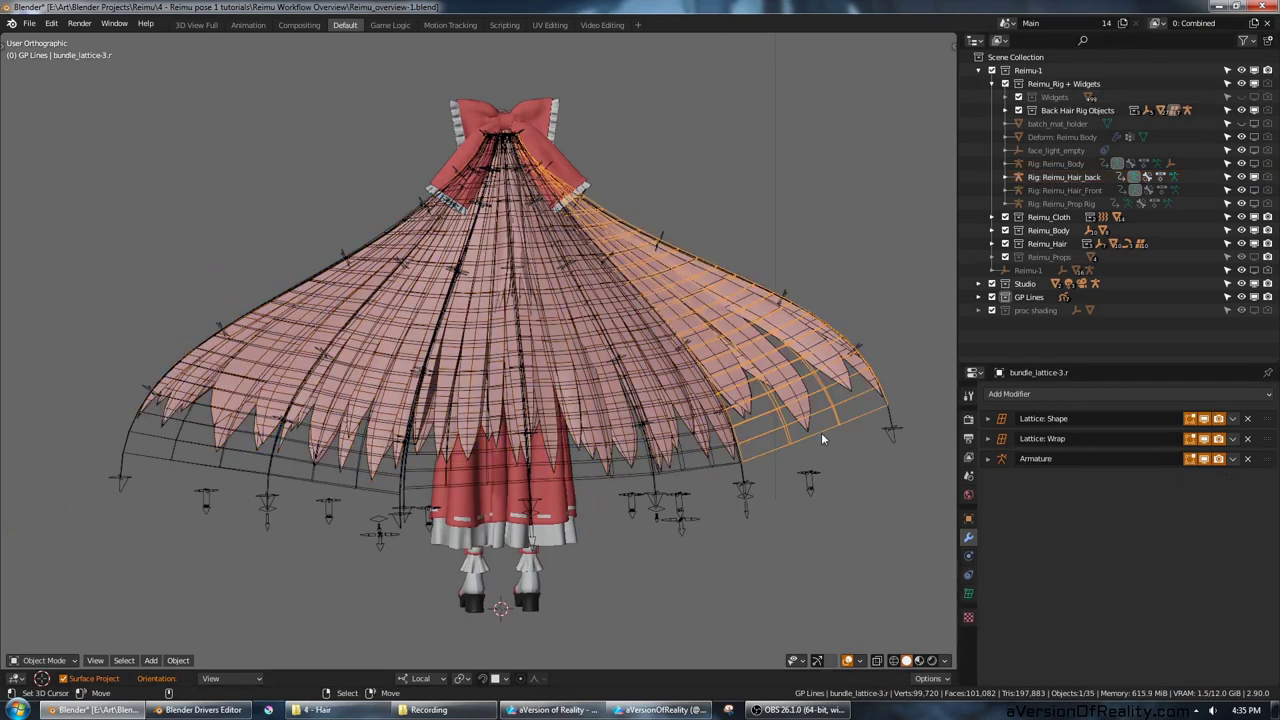
{"action": "right_click", "coordinate": [718, 451]}
{"action": "right_click", "coordinate": [574, 481]}
{"action": "right_click", "coordinate": [750, 355]}
{"action": "right_click", "coordinate": [750, 355]}
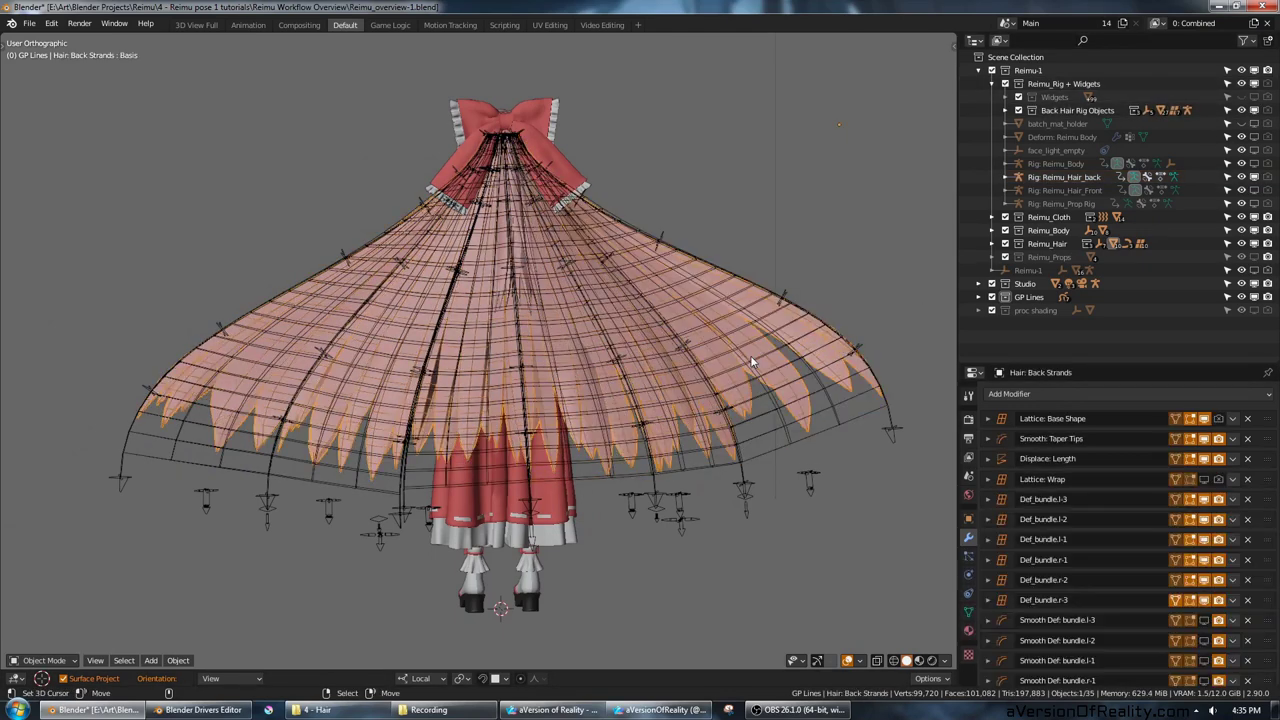
Step: Turn on the viewport display of all six Smooth Def modifiers on the back strands, from bundle.l-3 through bundle.r-3
{"action": "scroll", "coordinate": [1027, 486], "scroll_direction": "down", "scroll_amount": 3}
{"action": "scroll", "coordinate": [1213, 555], "scroll_direction": "down", "scroll_amount": 2}
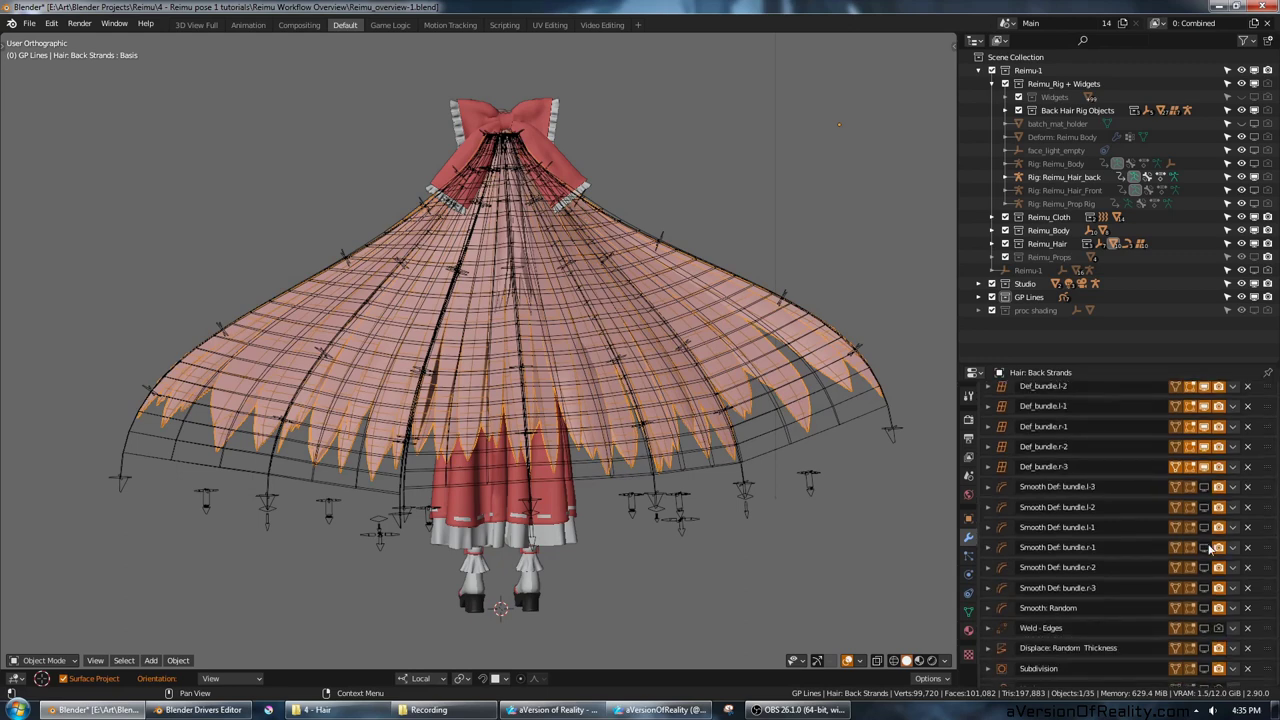
{"action": "left_click_drag", "start_coordinate": [1204, 490], "coordinate": [1206, 603]}
{"action": "middle_click_drag", "start_coordinate": [224, 445], "coordinate": [258, 453], "text": "shift"}
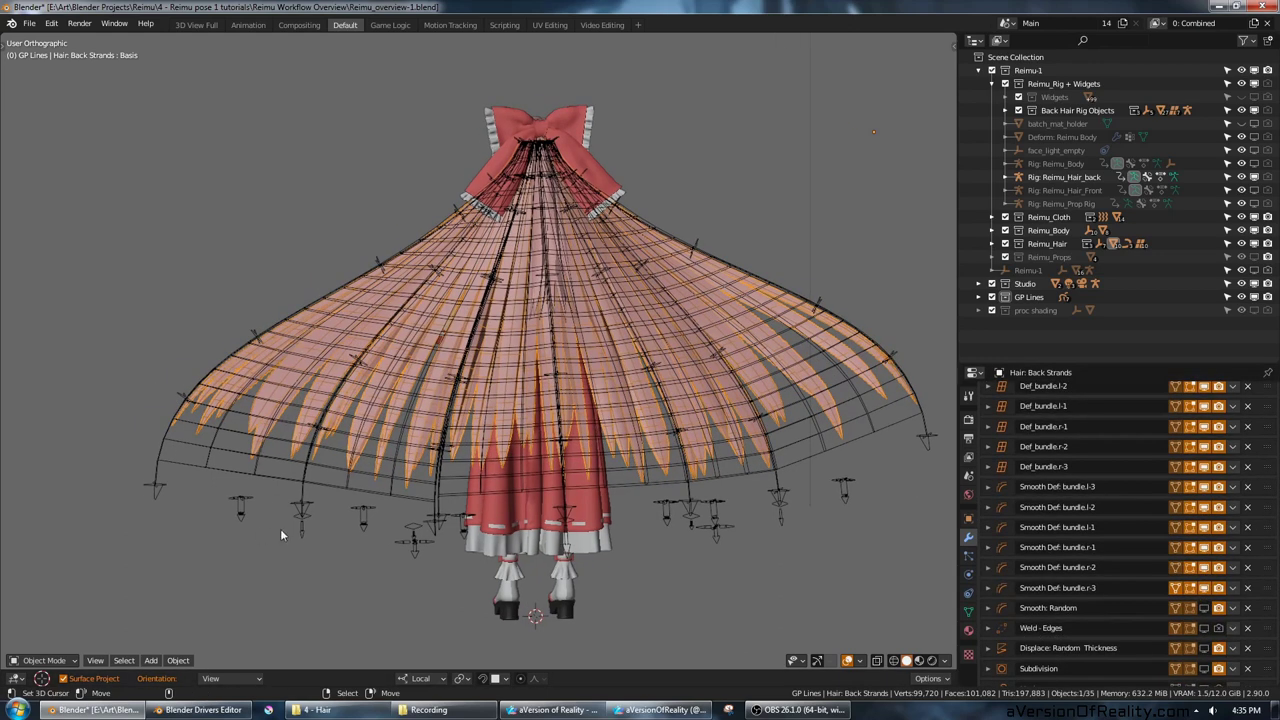
Step: Scale the zip controller between the second and third left bundles to separate them, and try scaling the third left bundle's smooth controller
{"action": "right_click", "coordinate": [302, 528]}
{"action": "key", "text": "s"}
{"action": "left_click", "coordinate": [404, 427]}
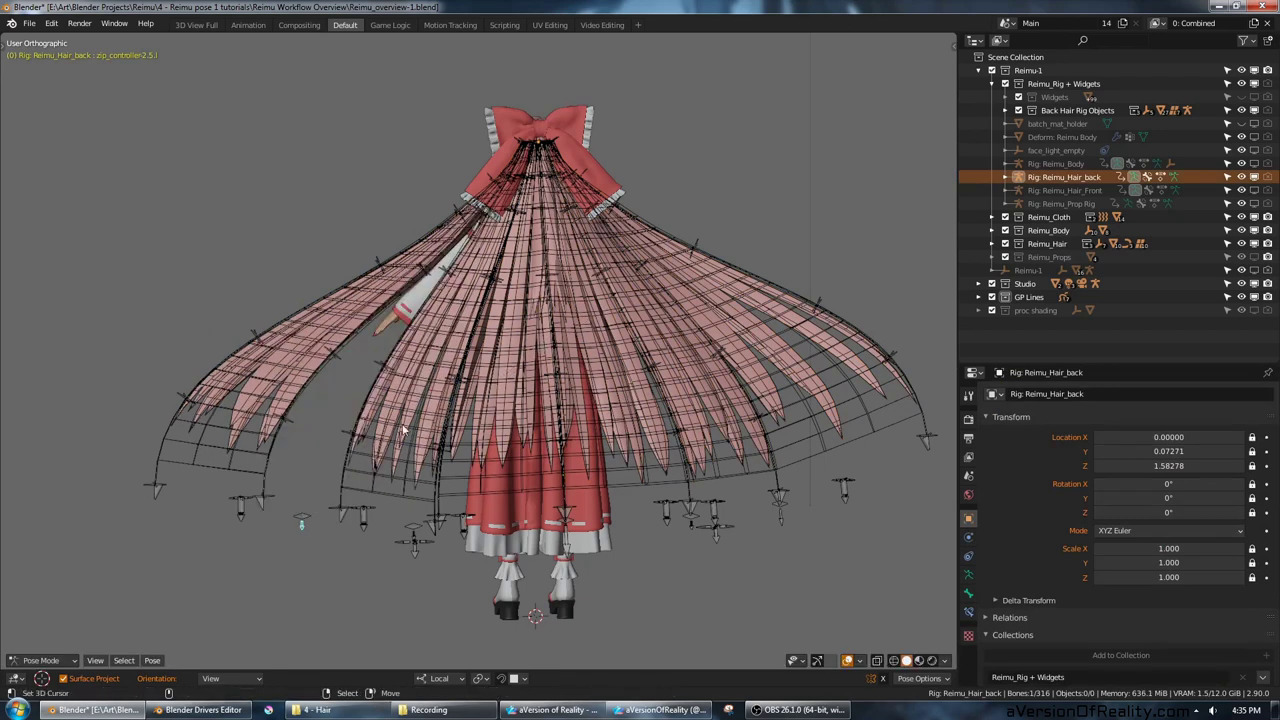
{"action": "key", "text": "s"}
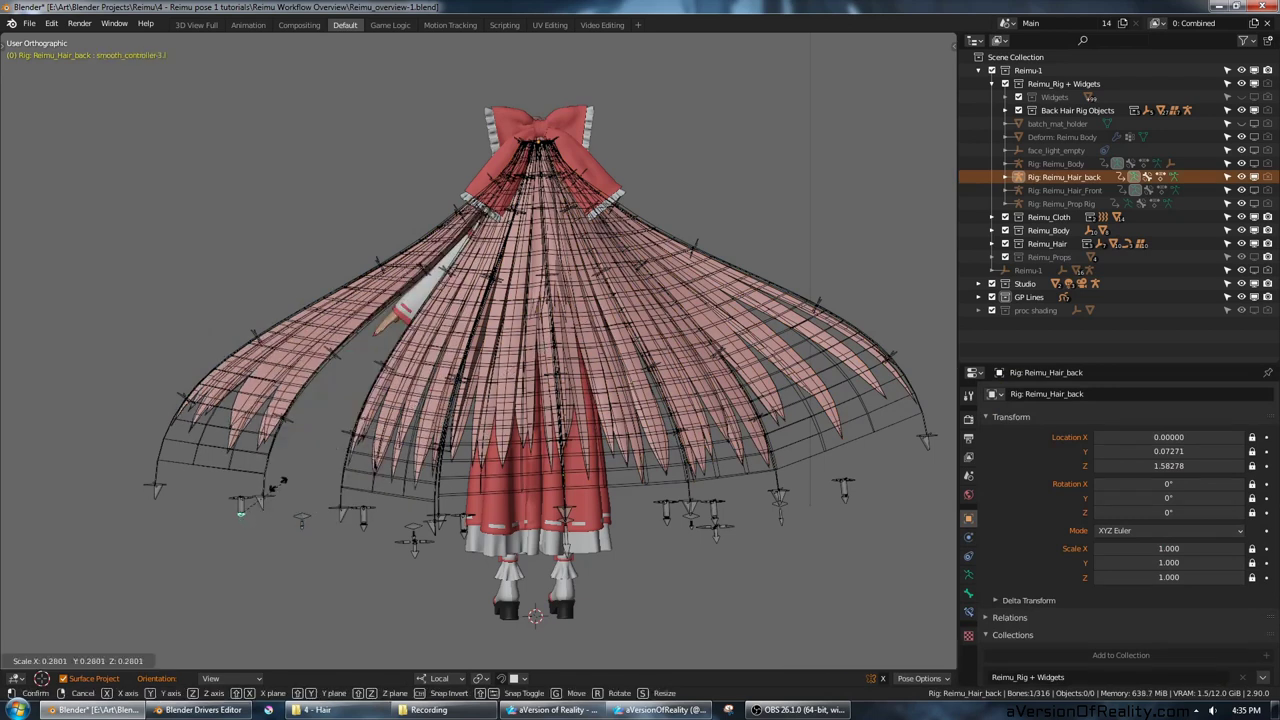
{"action": "key", "text": "Escape"}
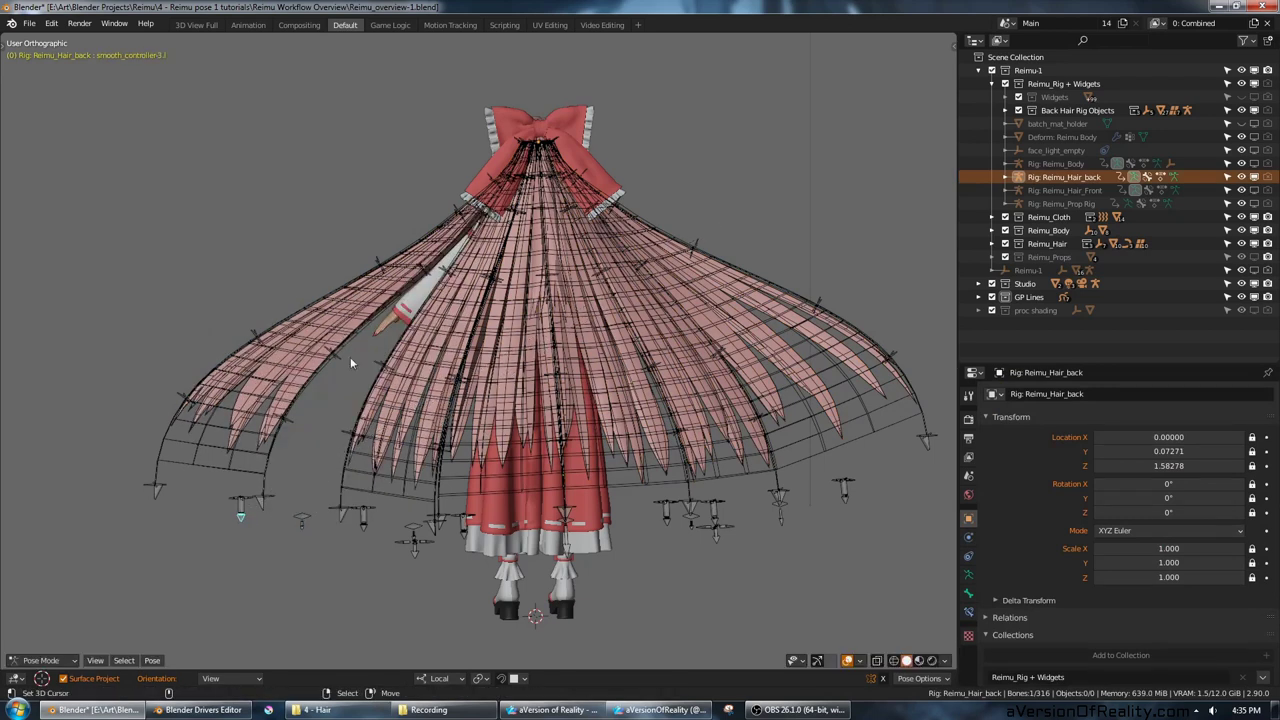
Step: Turn on the viewport display of the back strands' Smooth: Random and Displace: Random Thickness modifiers
{"action": "left_click", "coordinate": [374, 427]}
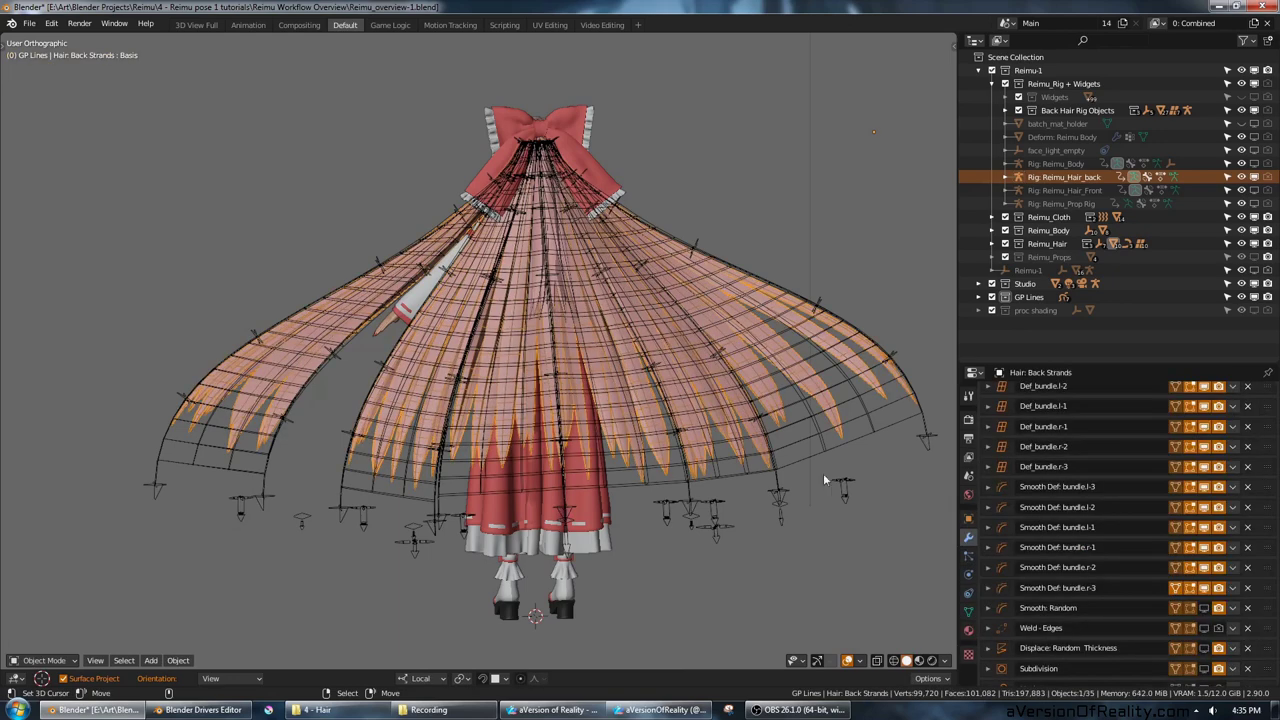
{"action": "left_click", "coordinate": [1204, 577]}
{"action": "left_click", "coordinate": [1201, 618]}
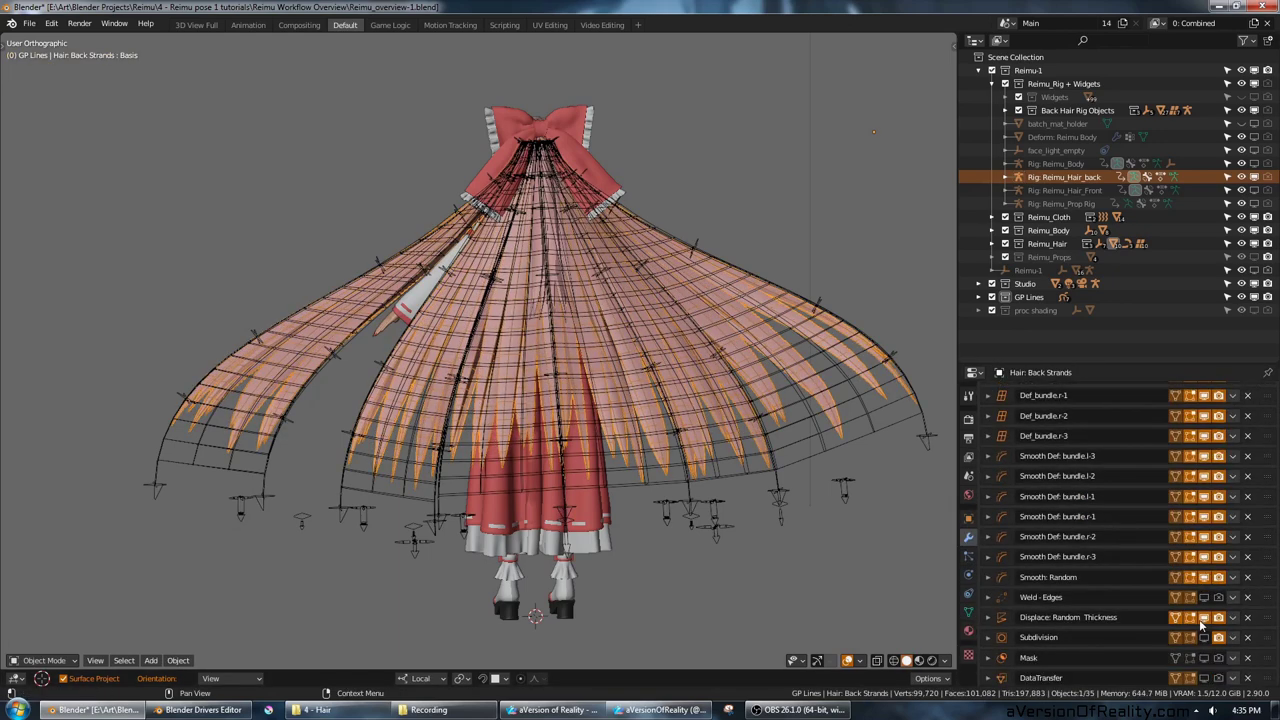
Step: Move the third left bundle's tip controller outward and rotate it to tilt the bundle's end
{"action": "middle_click_drag", "start_coordinate": [775, 398], "coordinate": [745, 420], "text": "shift"}
{"action": "right_click", "coordinate": [207, 529]}
{"action": "key", "text": "g"}
{"action": "left_click", "coordinate": [224, 509]}
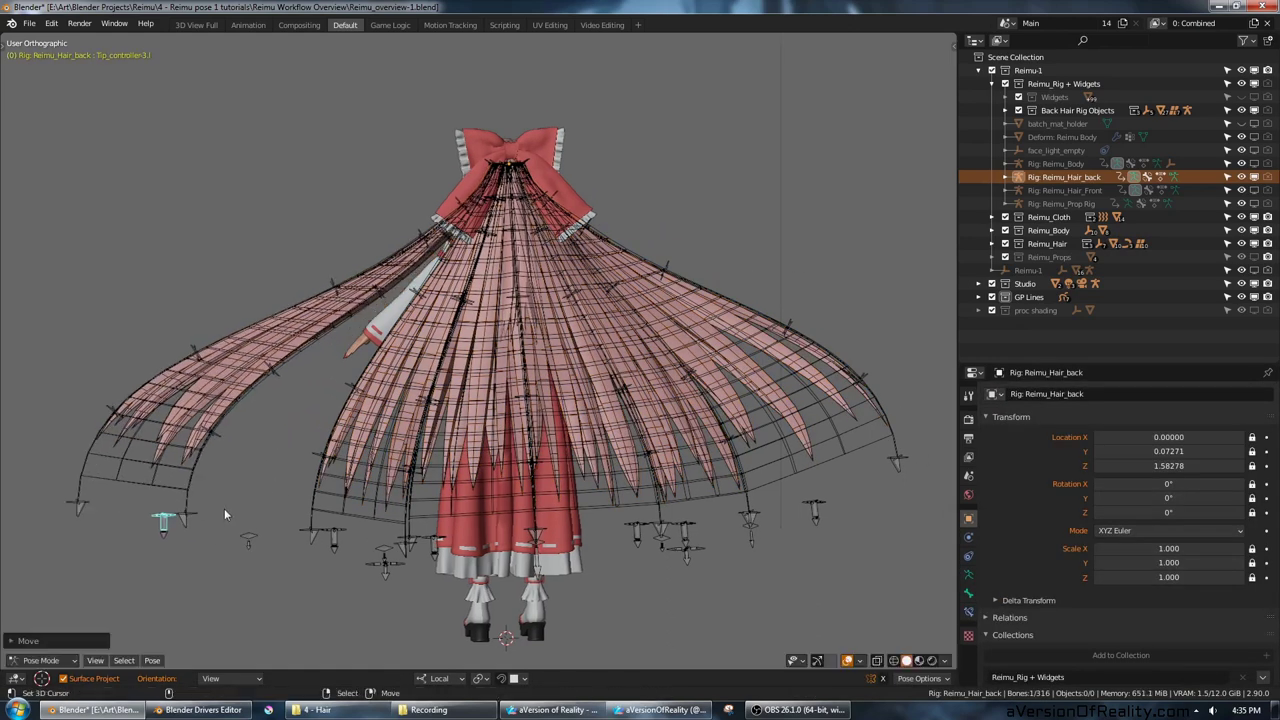
{"action": "key", "text": "r"}
{"action": "left_click", "coordinate": [264, 474]}
{"action": "middle_click_drag", "start_coordinate": [294, 455], "coordinate": [368, 443], "text": "shift"}
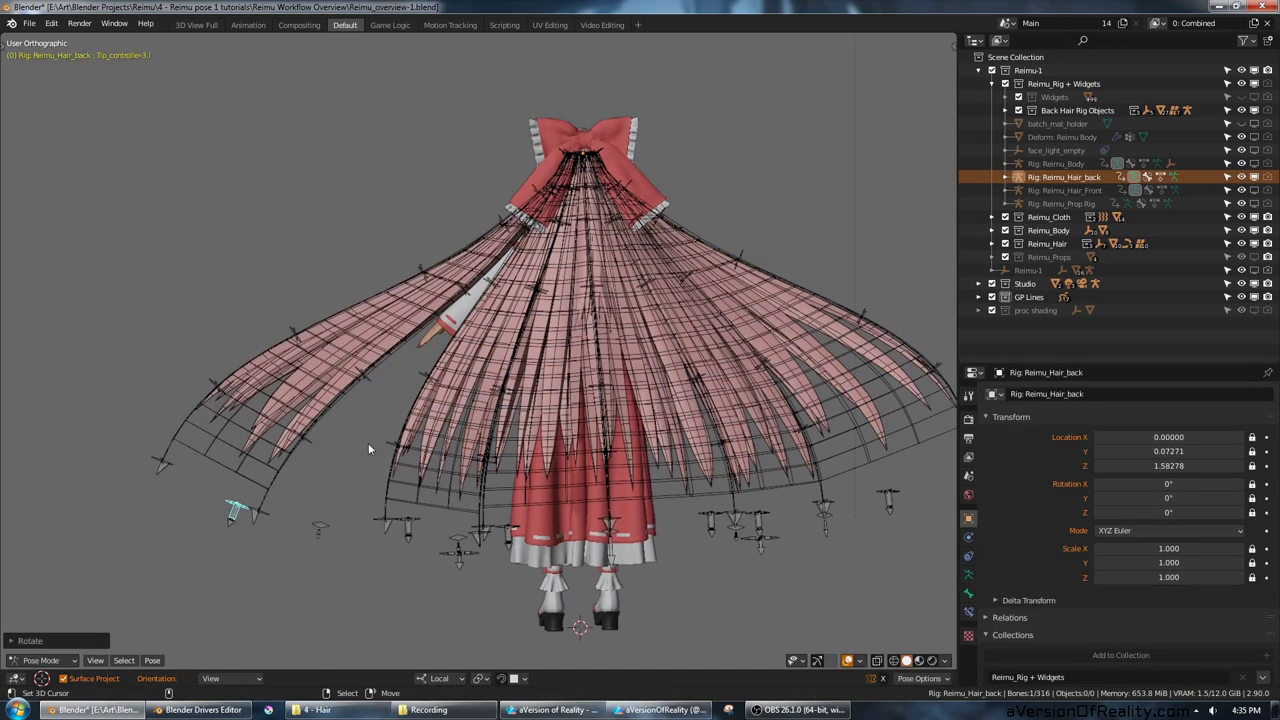
{"action": "scroll", "coordinate": [368, 443], "scroll_direction": "up", "scroll_amount": 1}
{"action": "middle_click_drag", "start_coordinate": [195, 373], "coordinate": [278, 362]}
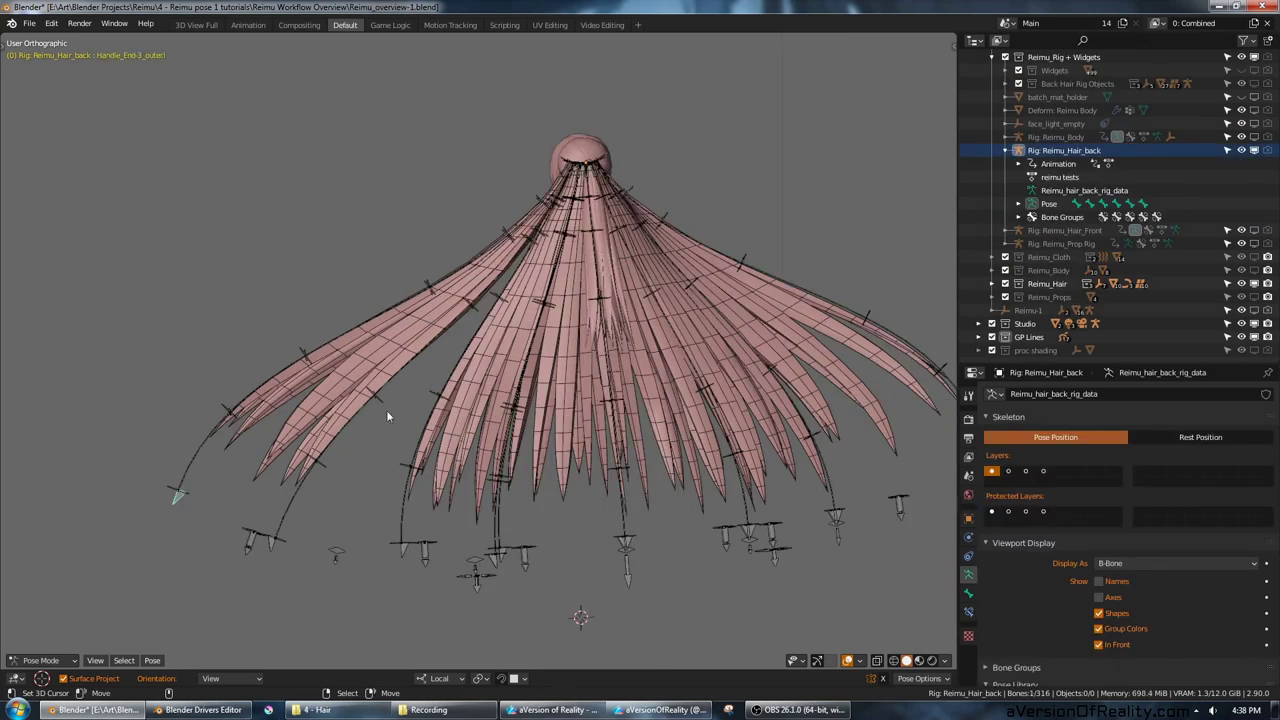
Step: Move the third left bundle's outer end handle farther outward and up to widen the bundle
{"action": "key", "text": "g"}
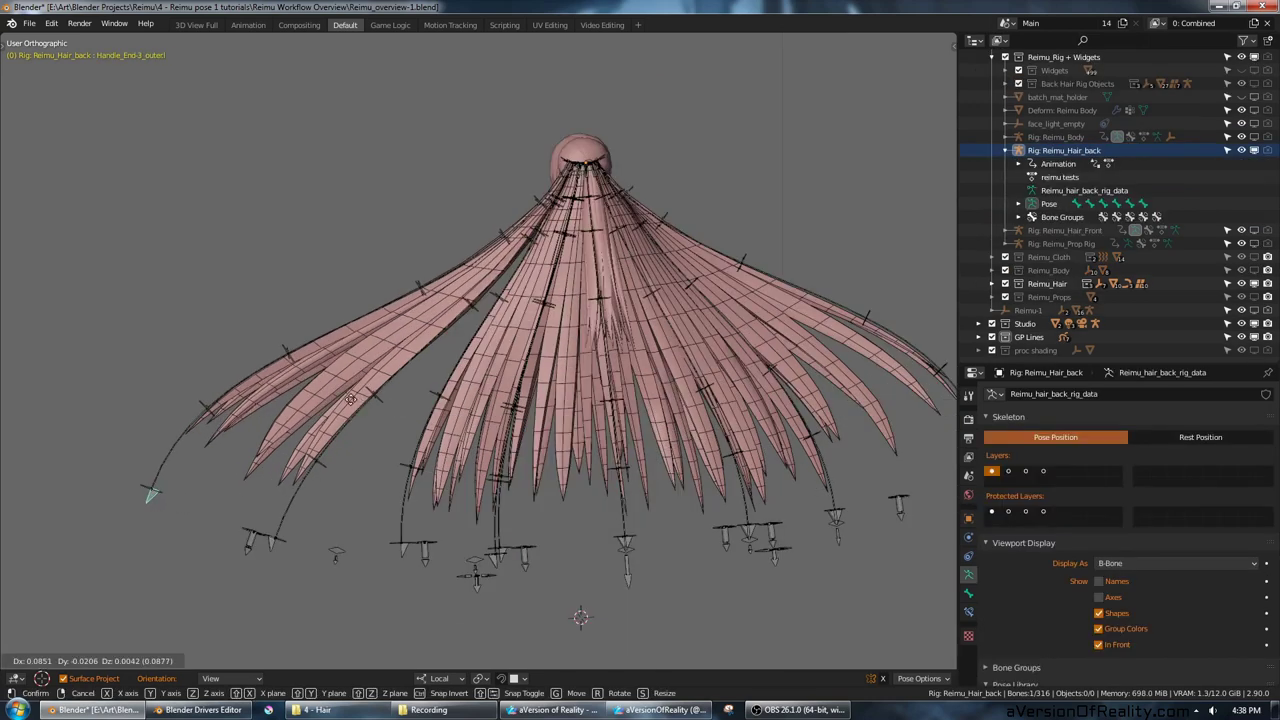
{"action": "left_click", "coordinate": [206, 373]}
{"action": "middle_click_drag", "start_coordinate": [131, 348], "coordinate": [256, 357], "text": "shift"}
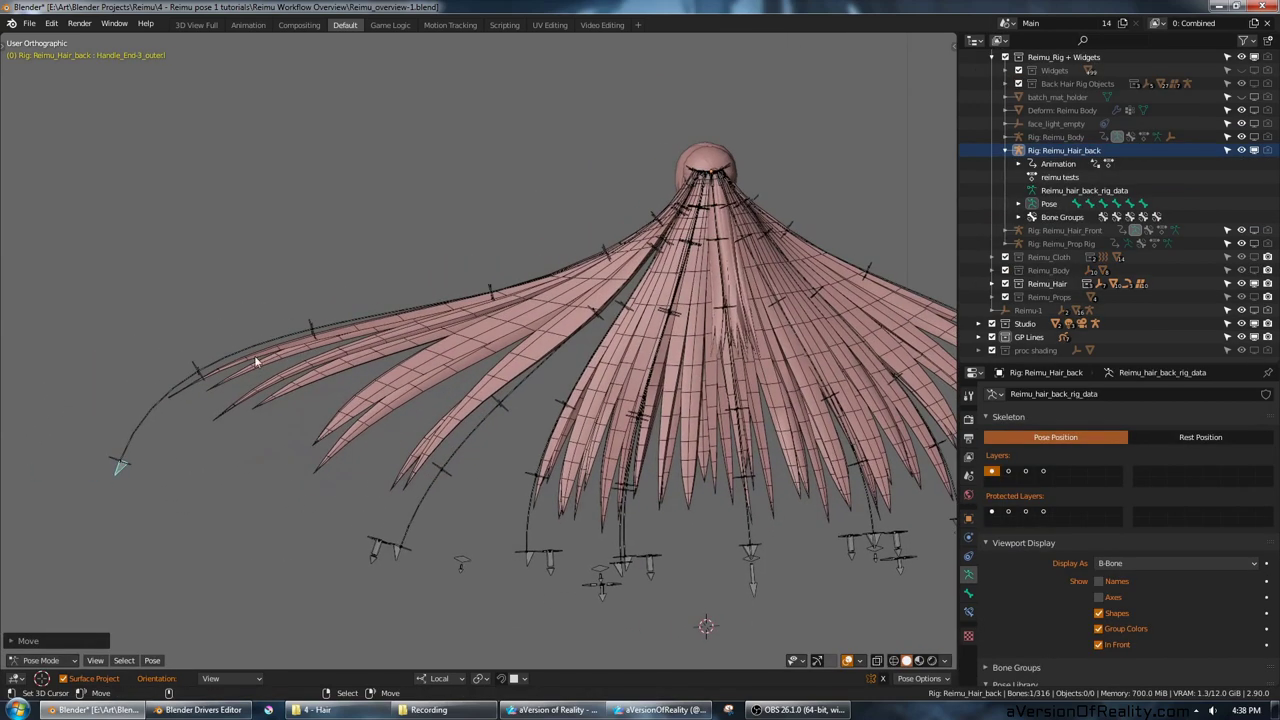
Step: Try moving two tweak controllers along the third left bundle's outer strand
{"action": "right_click", "coordinate": [315, 333]}
{"action": "key", "text": "g"}
{"action": "right_click", "coordinate": [345, 332]}
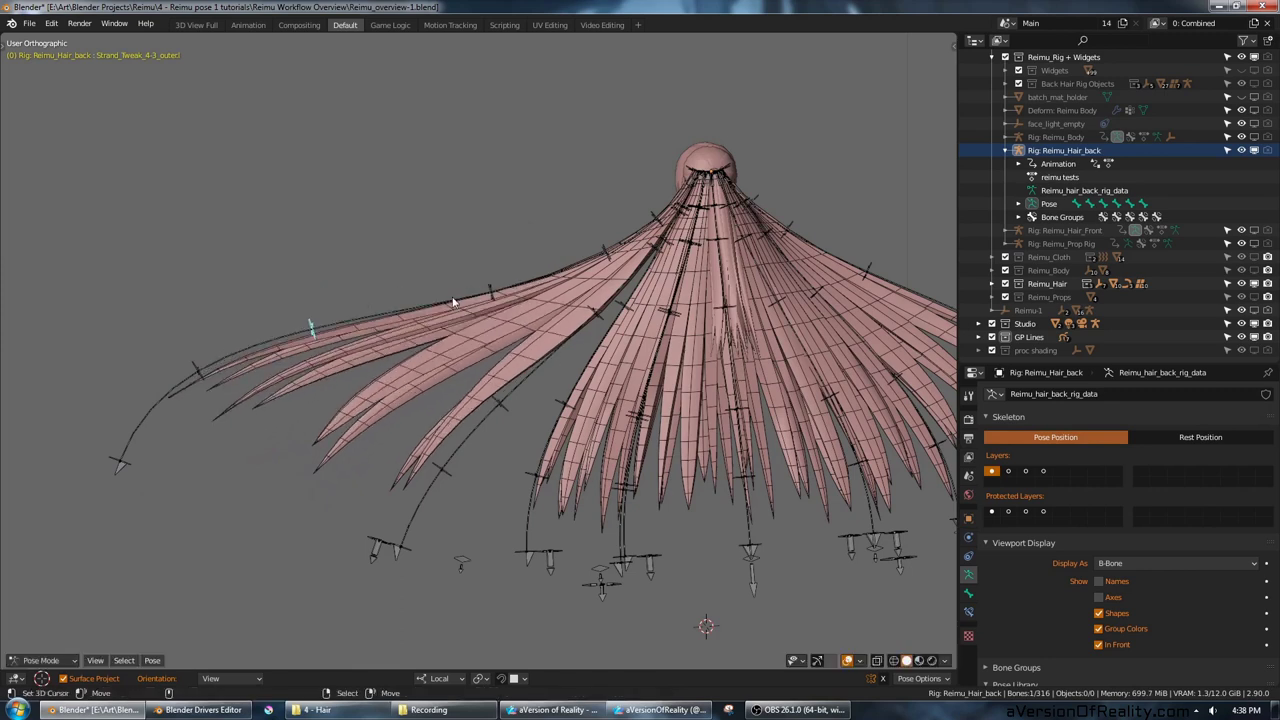
{"action": "left_click", "coordinate": [198, 372]}
{"action": "key", "text": "g"}
{"action": "right_click", "coordinate": [189, 322]}
Step: Show only the hair rig's second bone layer, select Strand_Segment_3-3_outer.l and display its bone constraints
{"action": "left_click", "coordinate": [1008, 471]}
{"action": "left_click", "coordinate": [453, 310]}
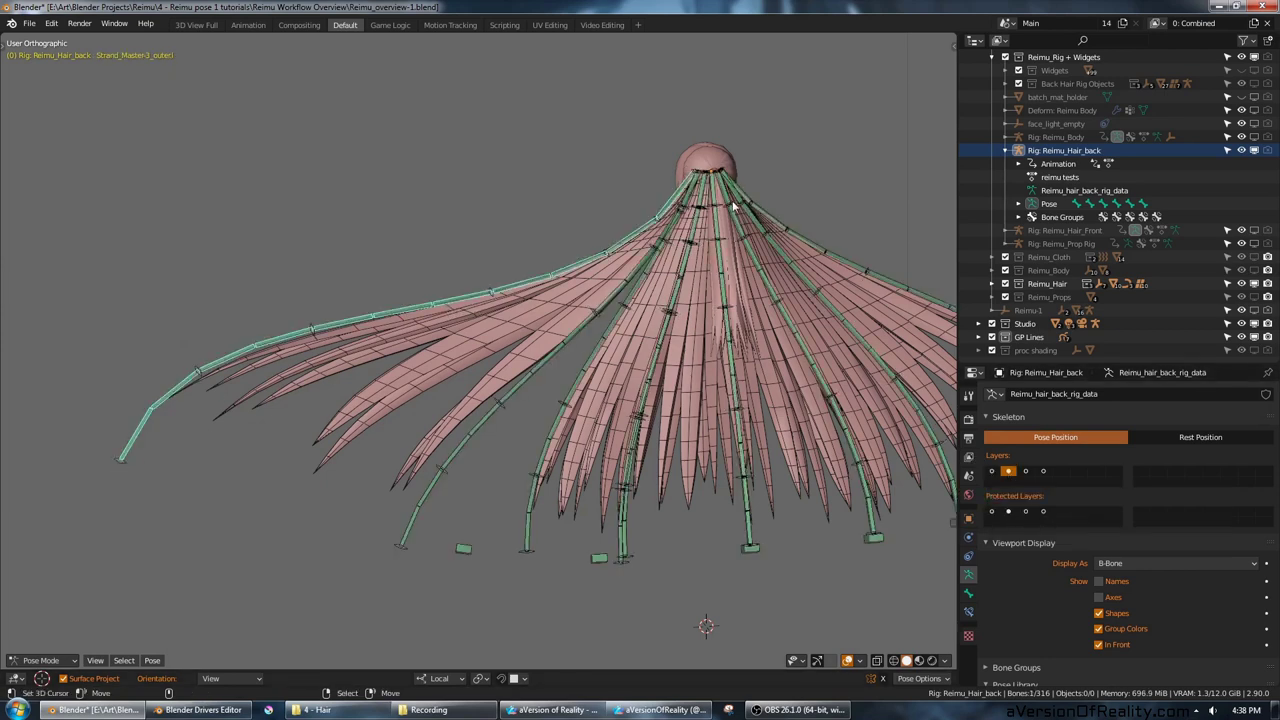
{"action": "left_click", "coordinate": [491, 294]}
{"action": "left_click", "coordinate": [968, 611]}
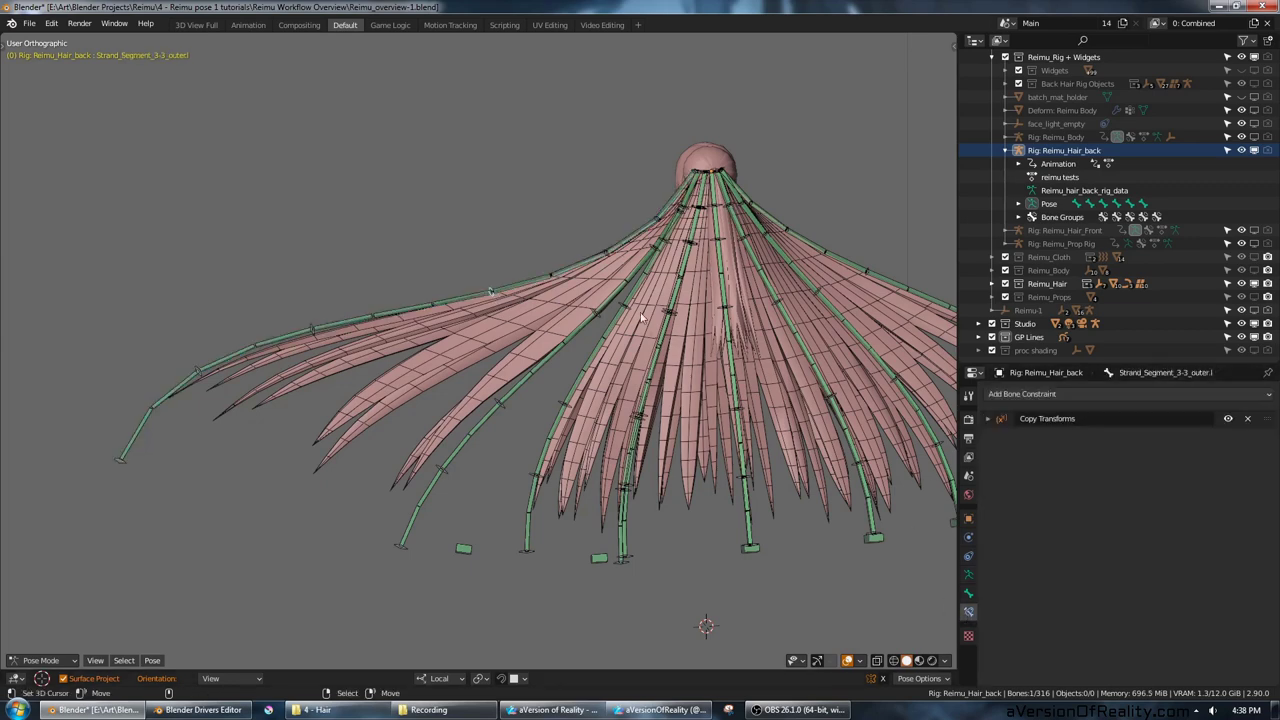
Step: Expand the segment bone's Copy Transforms constraint, disable it to see its effect, and enable it again
{"action": "scroll", "coordinate": [746, 429], "scroll_direction": "up", "scroll_amount": 6}
{"action": "scroll", "coordinate": [525, 357], "scroll_direction": "up", "scroll_amount": 2}
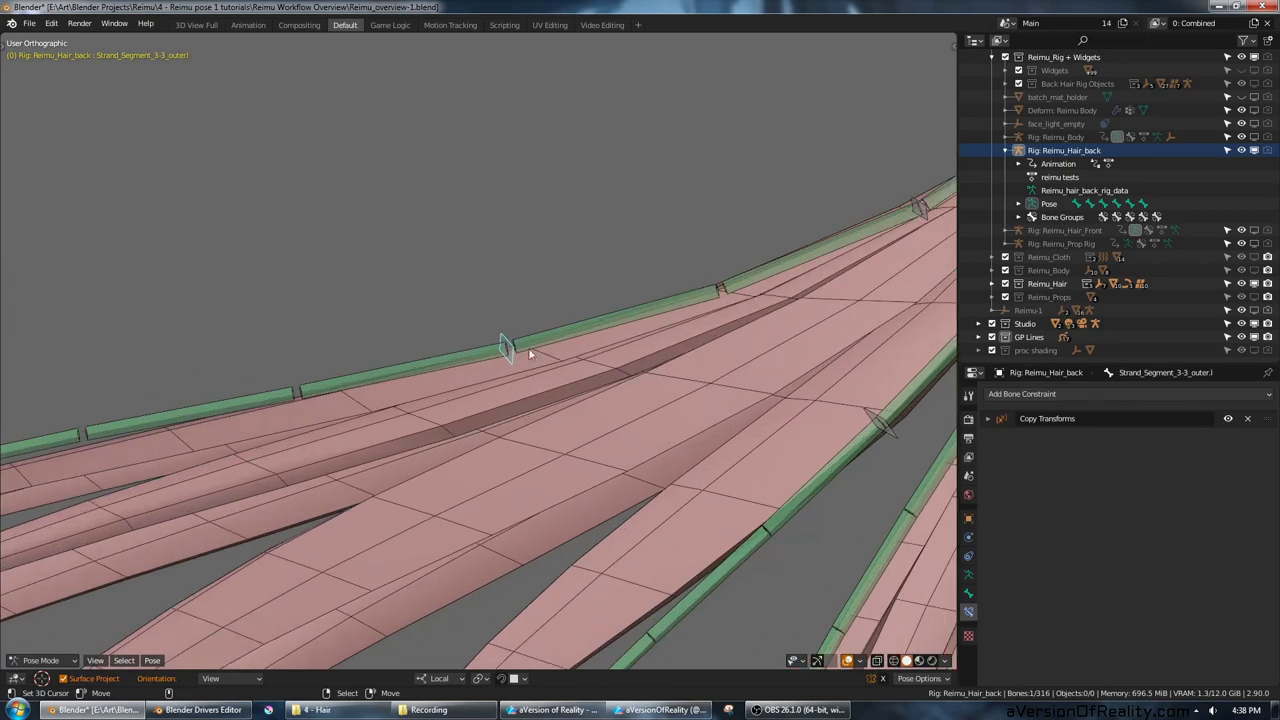
{"action": "left_click", "coordinate": [988, 418]}
{"action": "left_click", "coordinate": [1227, 419]}
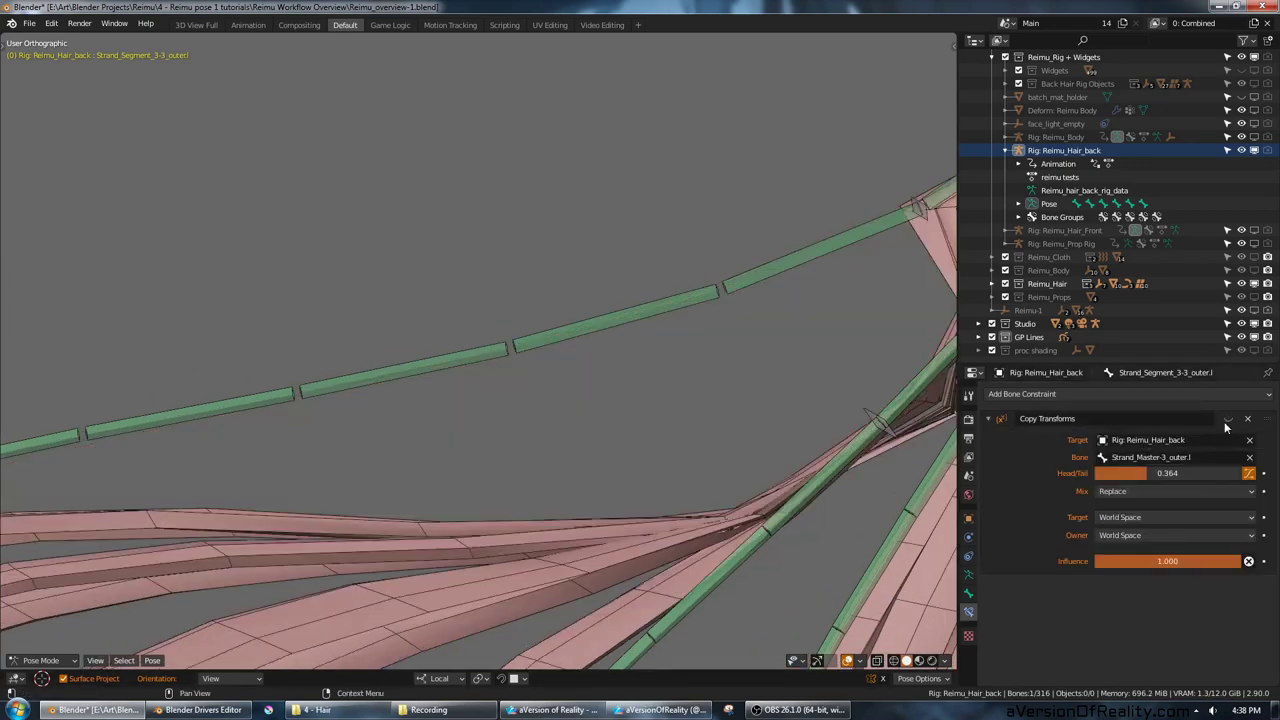
{"action": "left_click", "coordinate": [1224, 421]}
Step: Try a Head/Tail value of 0.271 in the segment bone's Copy Transforms constraint and undo the change
{"action": "scroll", "coordinate": [738, 339], "scroll_direction": "down", "scroll_amount": 4}
{"action": "scroll", "coordinate": [732, 244], "scroll_direction": "up", "scroll_amount": 3}
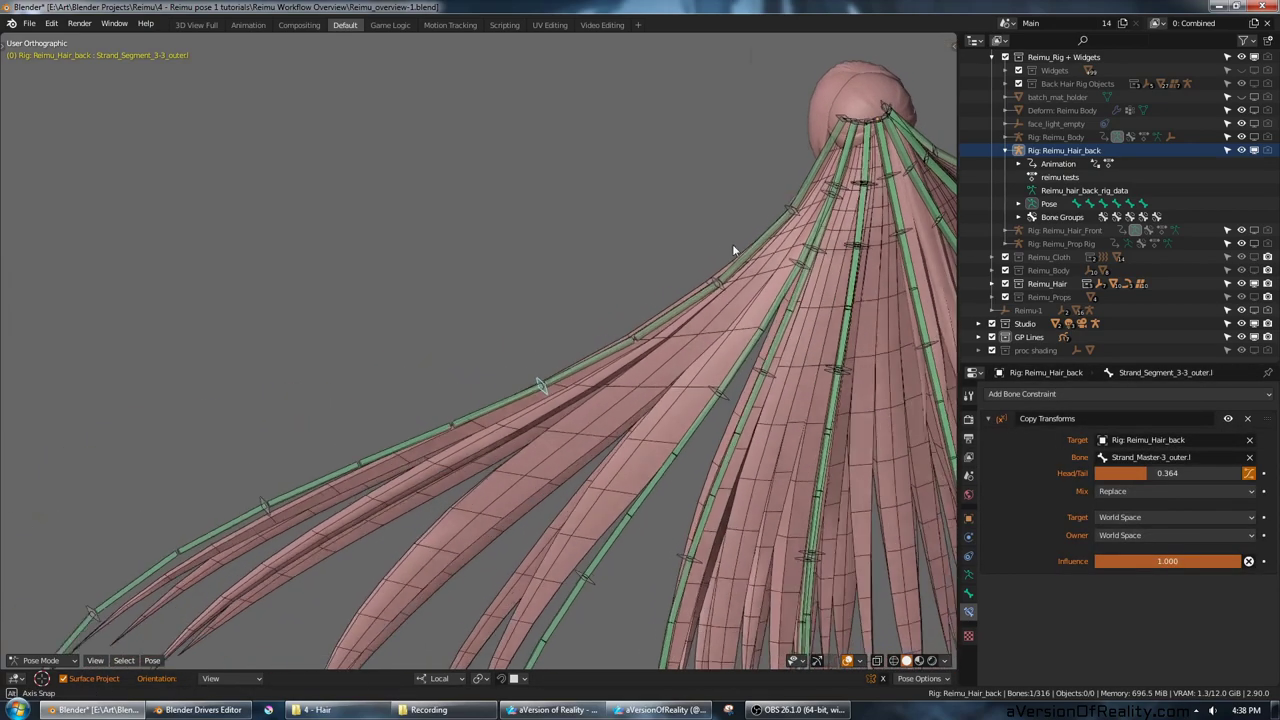
{"action": "scroll", "coordinate": [788, 353], "scroll_direction": "down", "scroll_amount": 5}
{"action": "scroll", "coordinate": [641, 228], "scroll_direction": "up", "scroll_amount": 3}
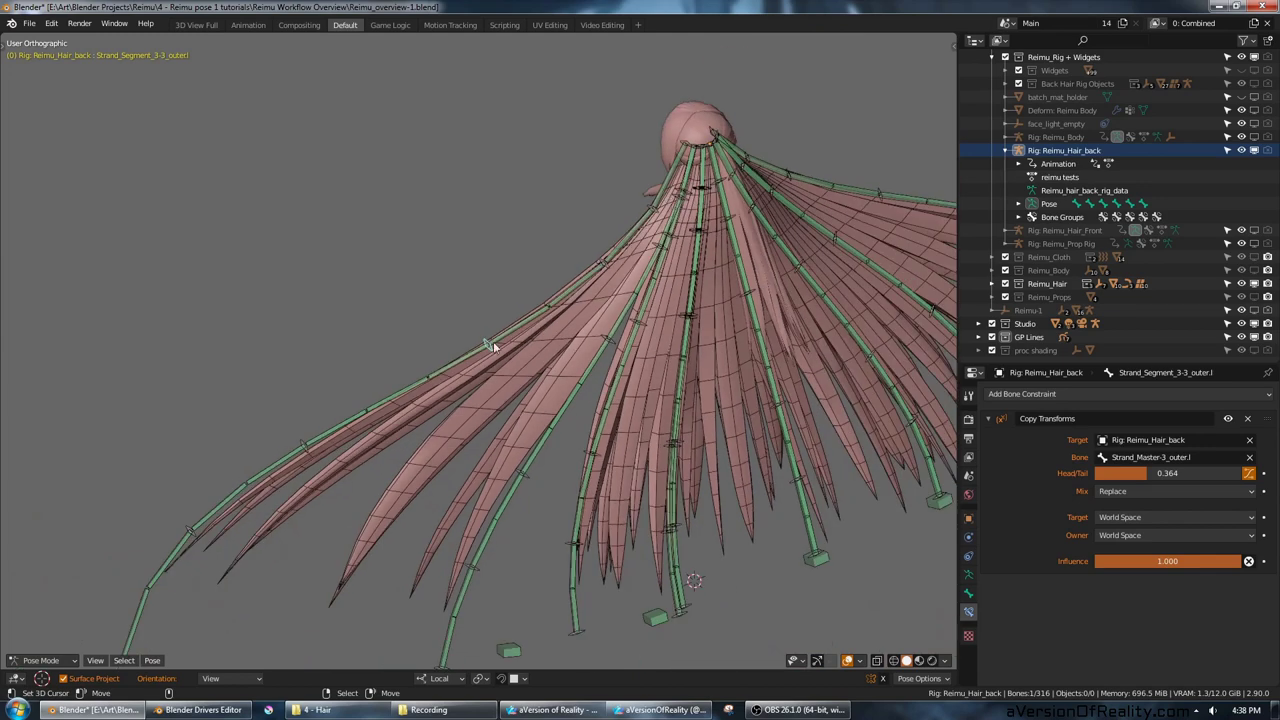
{"action": "scroll", "coordinate": [493, 341], "scroll_direction": "up", "scroll_amount": 2}
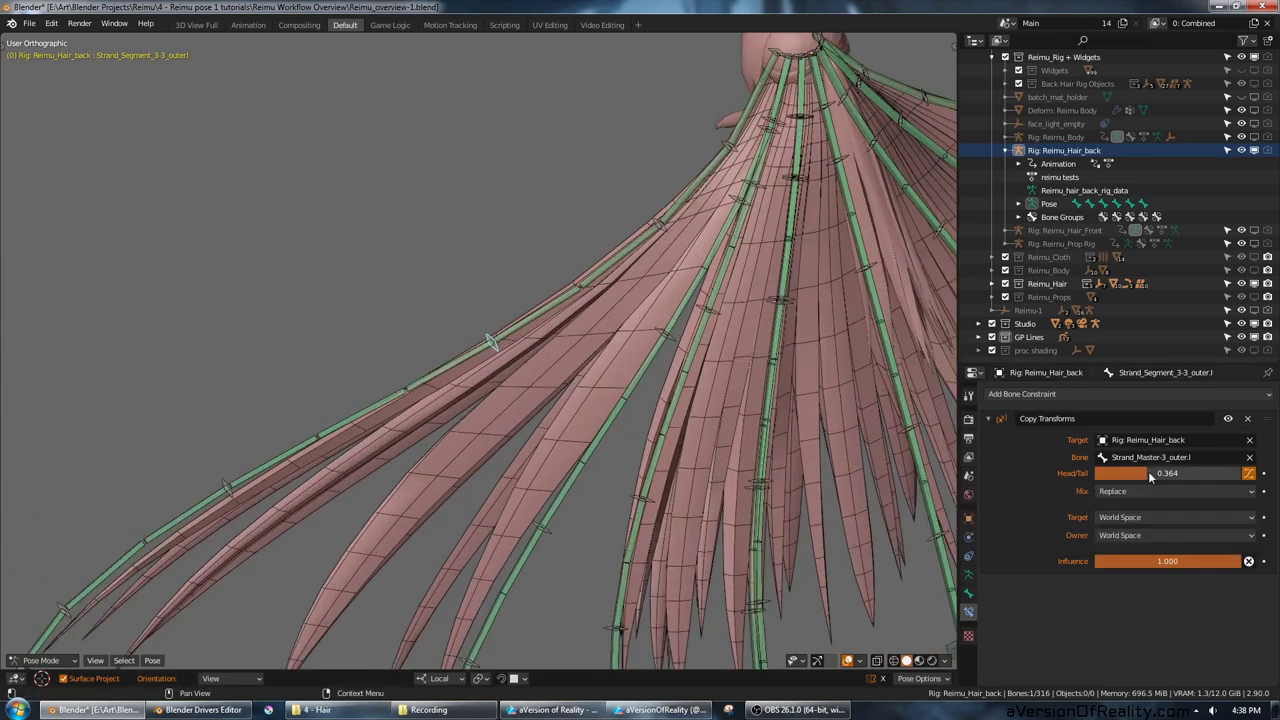
{"action": "scroll", "coordinate": [817, 368], "scroll_direction": "down", "scroll_amount": 4}
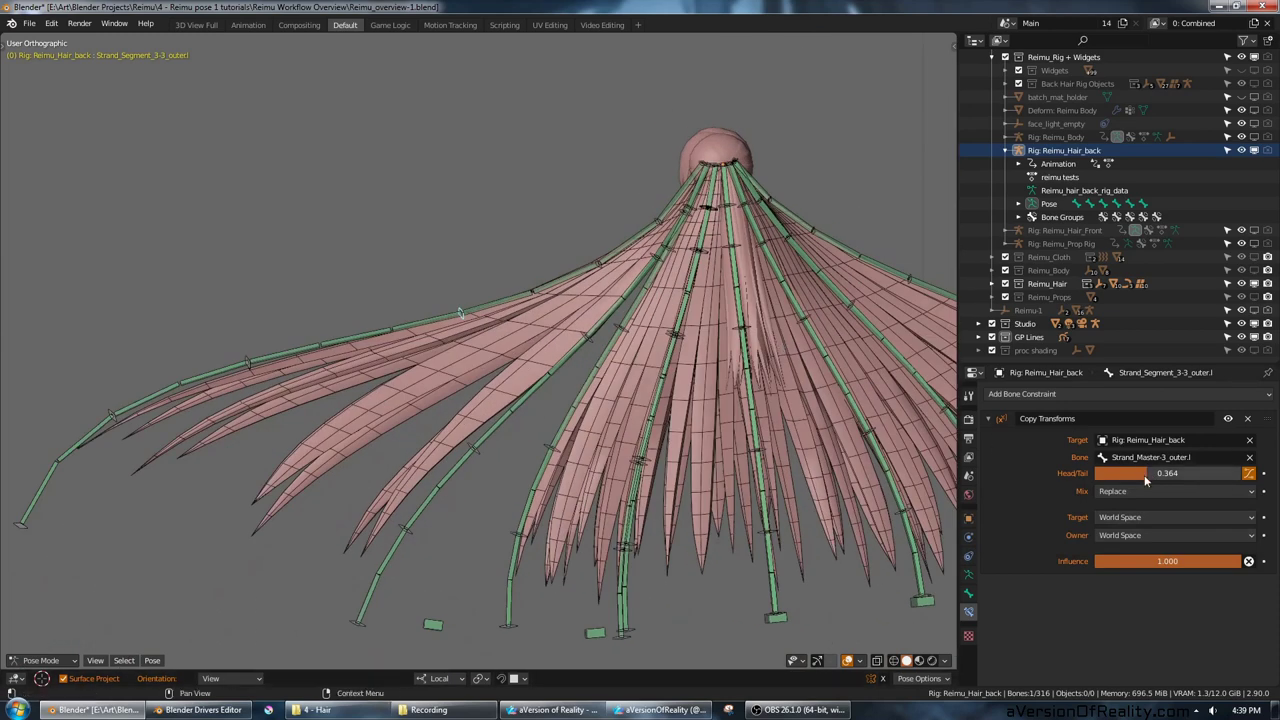
{"action": "mouse_move", "coordinate": [1146, 481]}
{"action": "left_mouse_down"}
{"action": "mouse_move", "coordinate": [1185, 481]}
{"action": "mouse_move", "coordinate": [1114, 481]}
{"action": "mouse_move", "coordinate": [1134, 481]}
{"action": "left_mouse_up"}
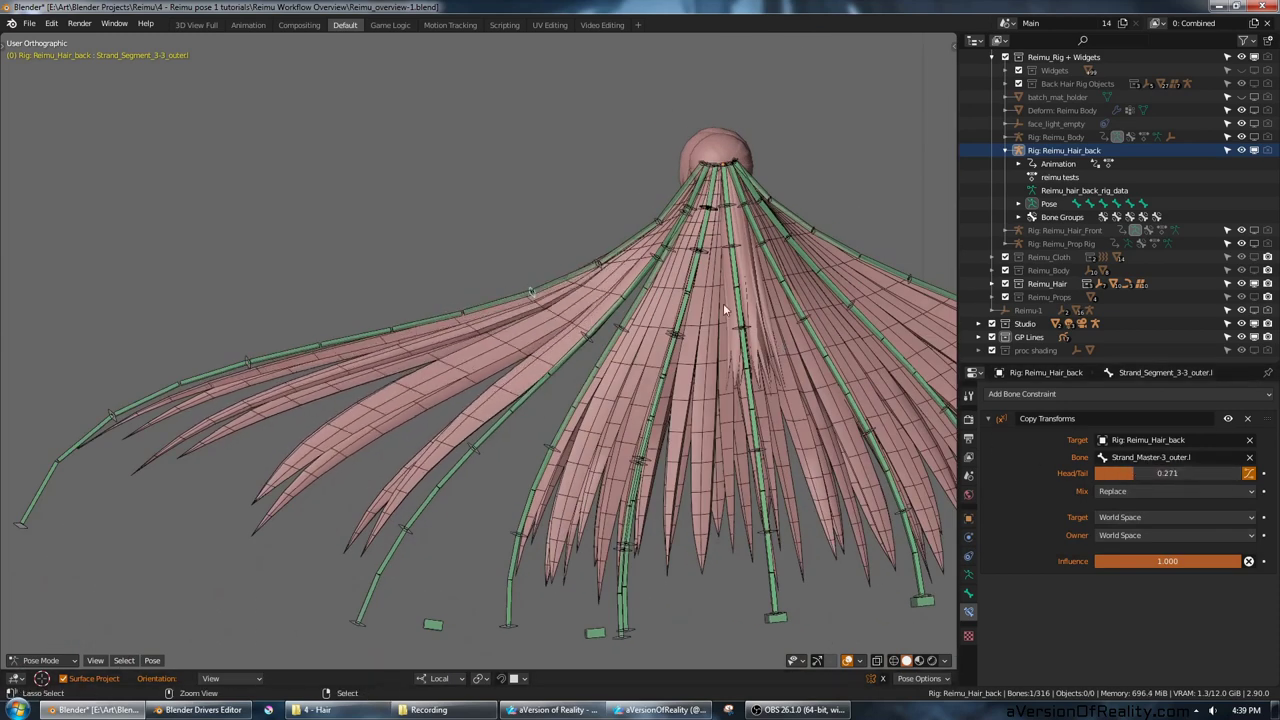
{"action": "key", "text": "ctrl+z"}
Step: Show only the hair rig's fourth bone layer and display its bones as Octahedral
{"action": "middle_click_drag", "start_coordinate": [623, 294], "coordinate": [686, 482]}
{"action": "middle_click_drag", "start_coordinate": [686, 482], "coordinate": [746, 414], "text": "shift"}
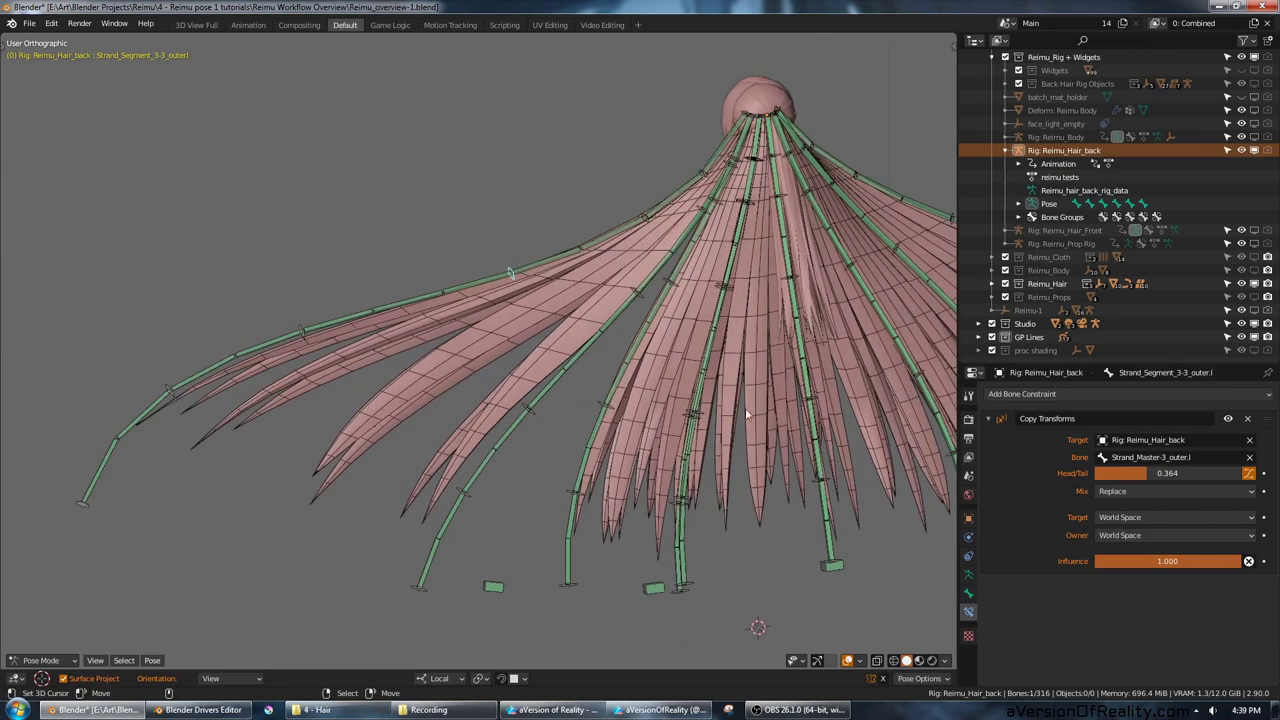
{"action": "left_click", "coordinate": [968, 574]}
{"action": "left_click", "coordinate": [1044, 472]}
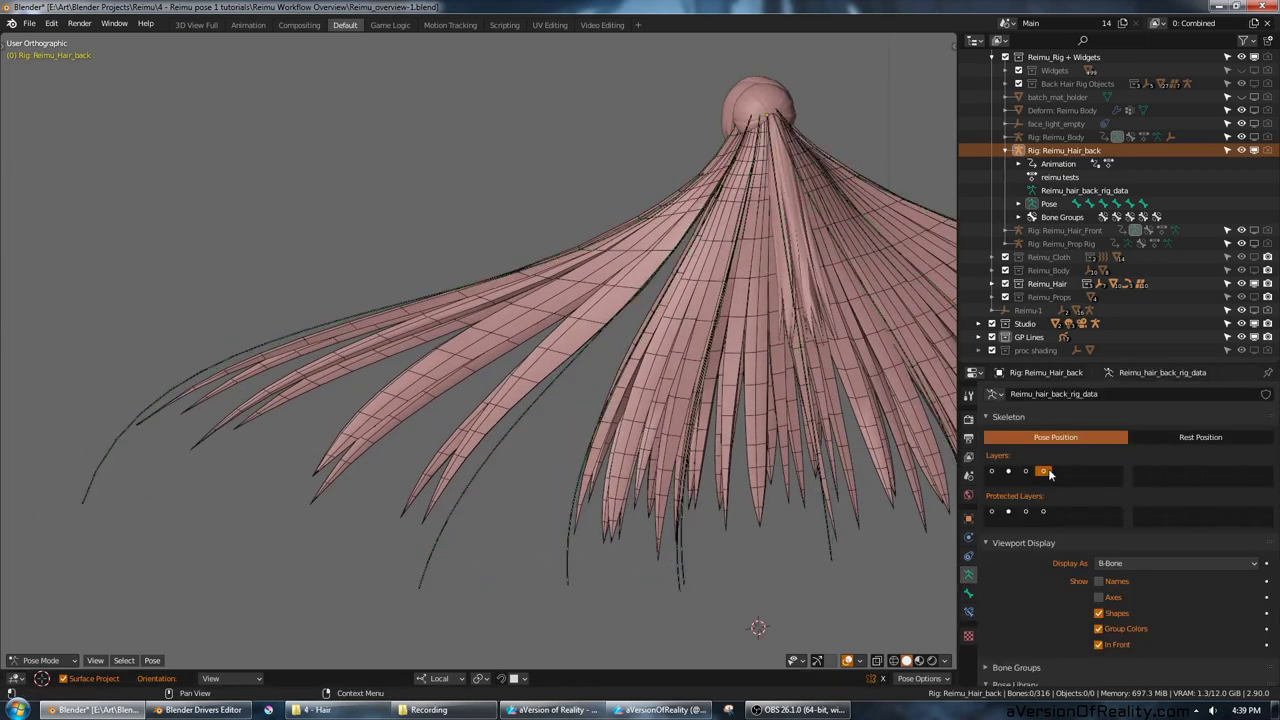
{"action": "left_click", "coordinate": [1149, 560]}
{"action": "left_click", "coordinate": [1161, 580]}
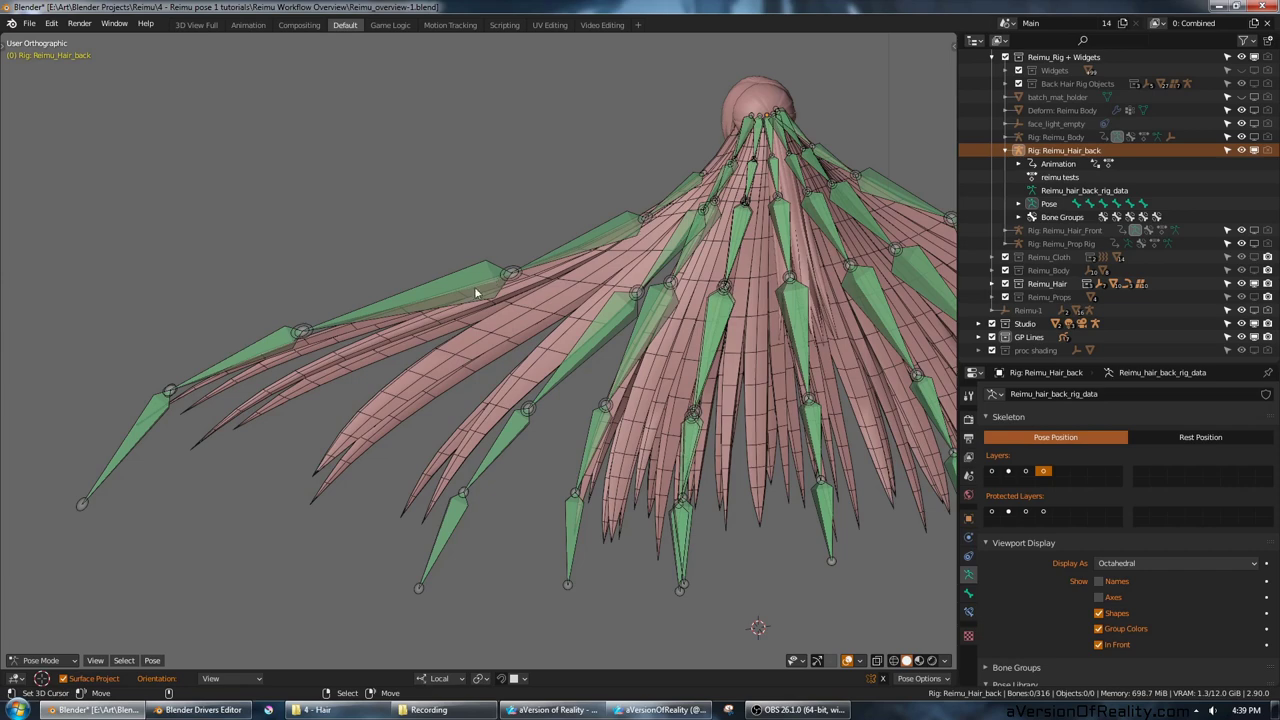
Step: Set the hair rig's bone display back to B-Bone and show only the second bone layer
{"action": "left_click", "coordinate": [1142, 563]}
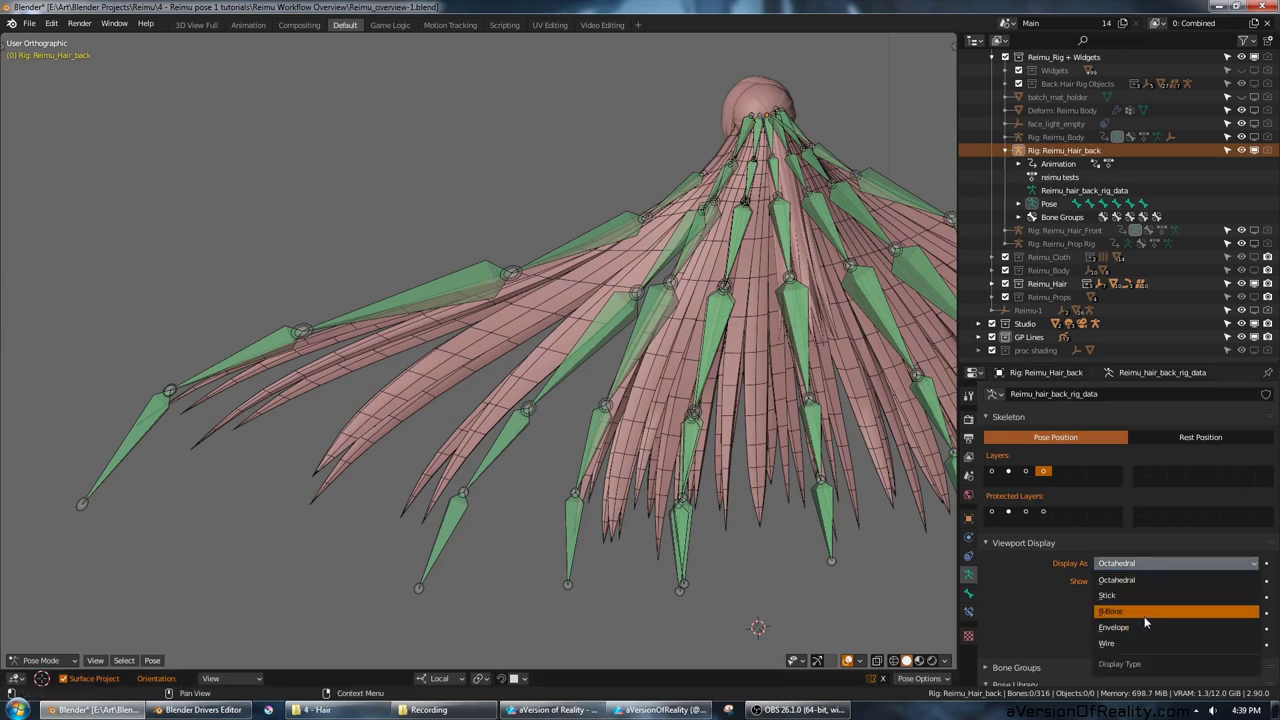
{"action": "left_click", "coordinate": [1144, 613]}
{"action": "left_click", "coordinate": [1009, 472]}
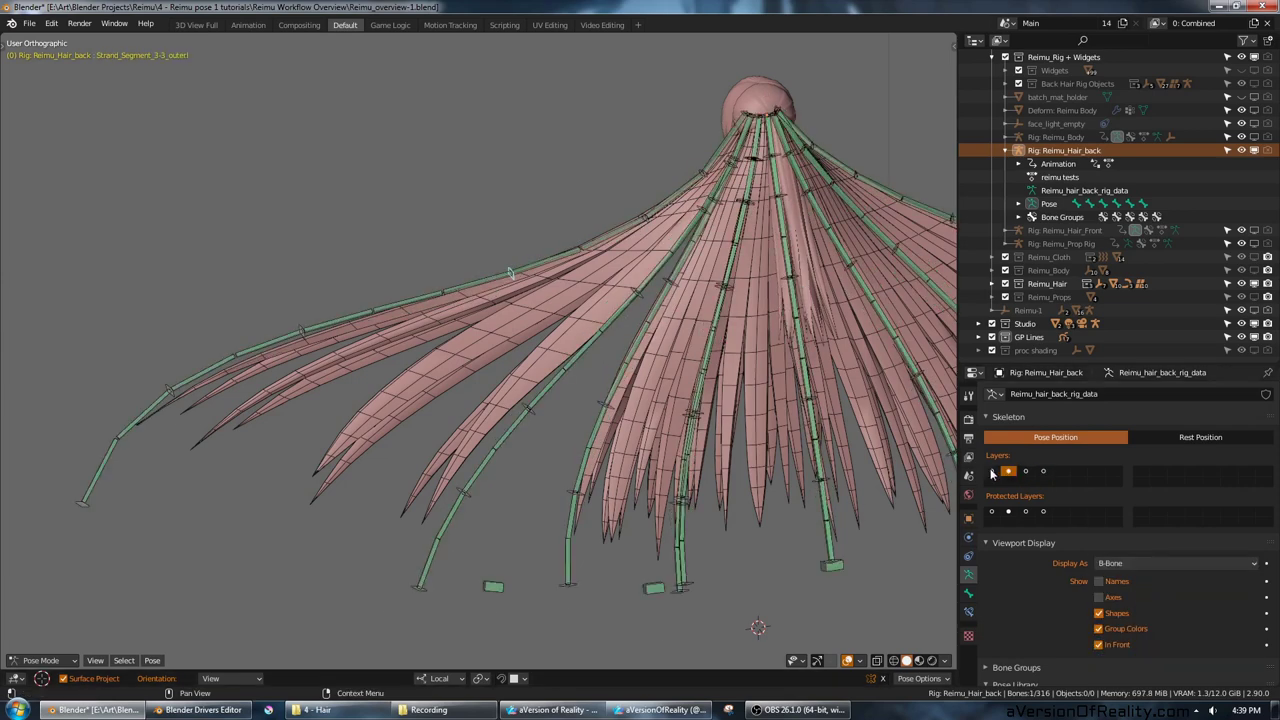
Step: Show only the hair rig's first bone layer and try moving the outer strand's fourth tweak controller
{"action": "left_click", "coordinate": [991, 472]}
{"action": "right_click", "coordinate": [315, 340]}
{"action": "middle_click_drag", "start_coordinate": [315, 340], "coordinate": [393, 339], "text": "shift"}
{"action": "scroll", "coordinate": [395, 340], "scroll_direction": "up", "scroll_amount": 1}
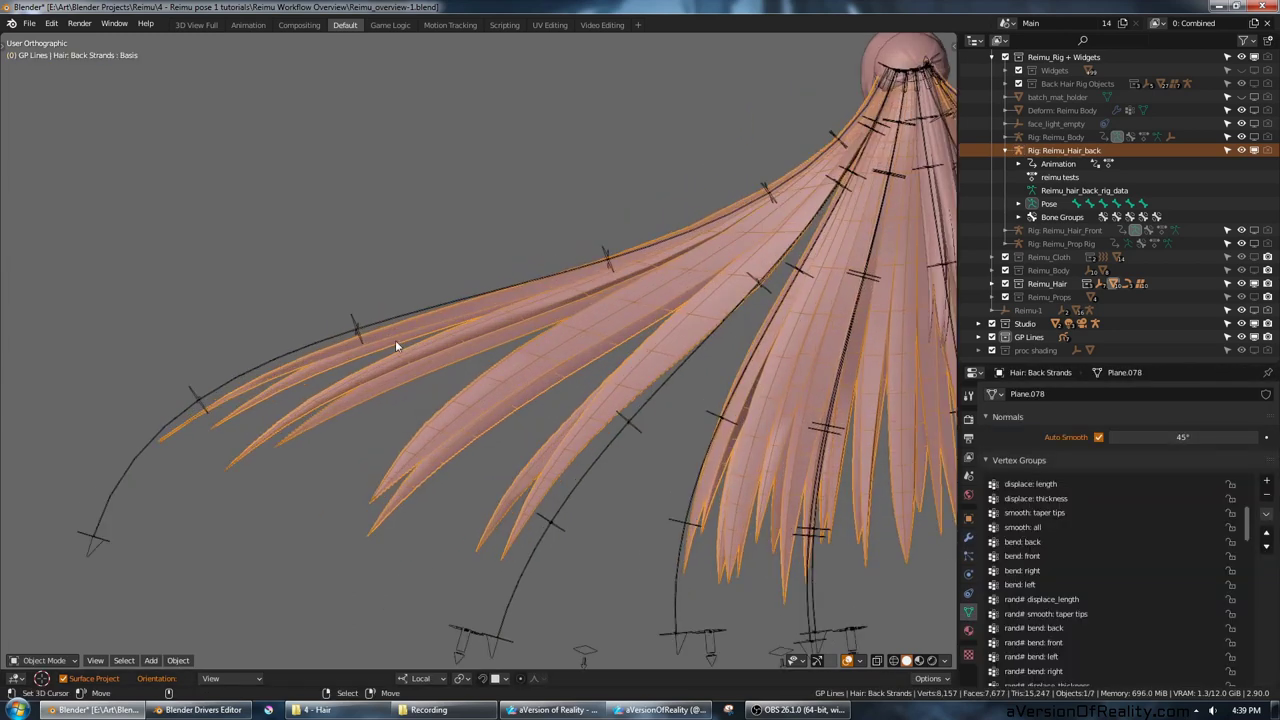
{"action": "right_click", "coordinate": [355, 325]}
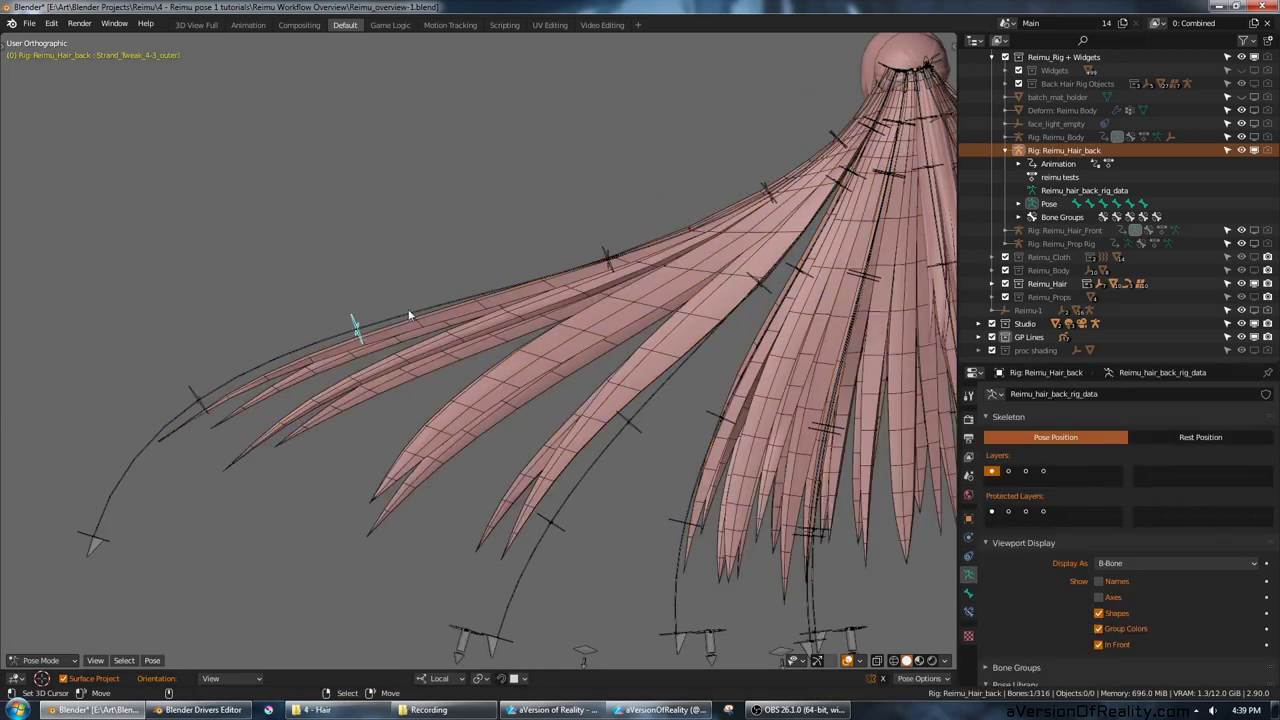
{"action": "key", "text": "g"}
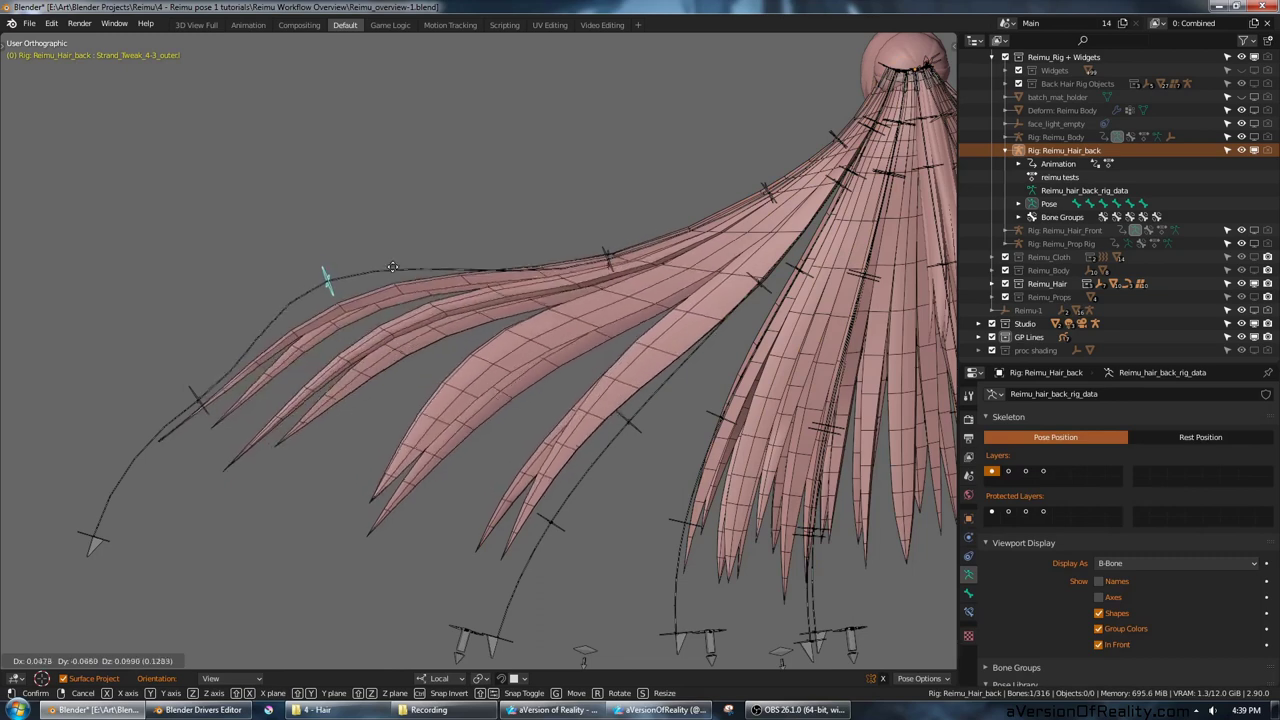
{"action": "right_click", "coordinate": [612, 265]}
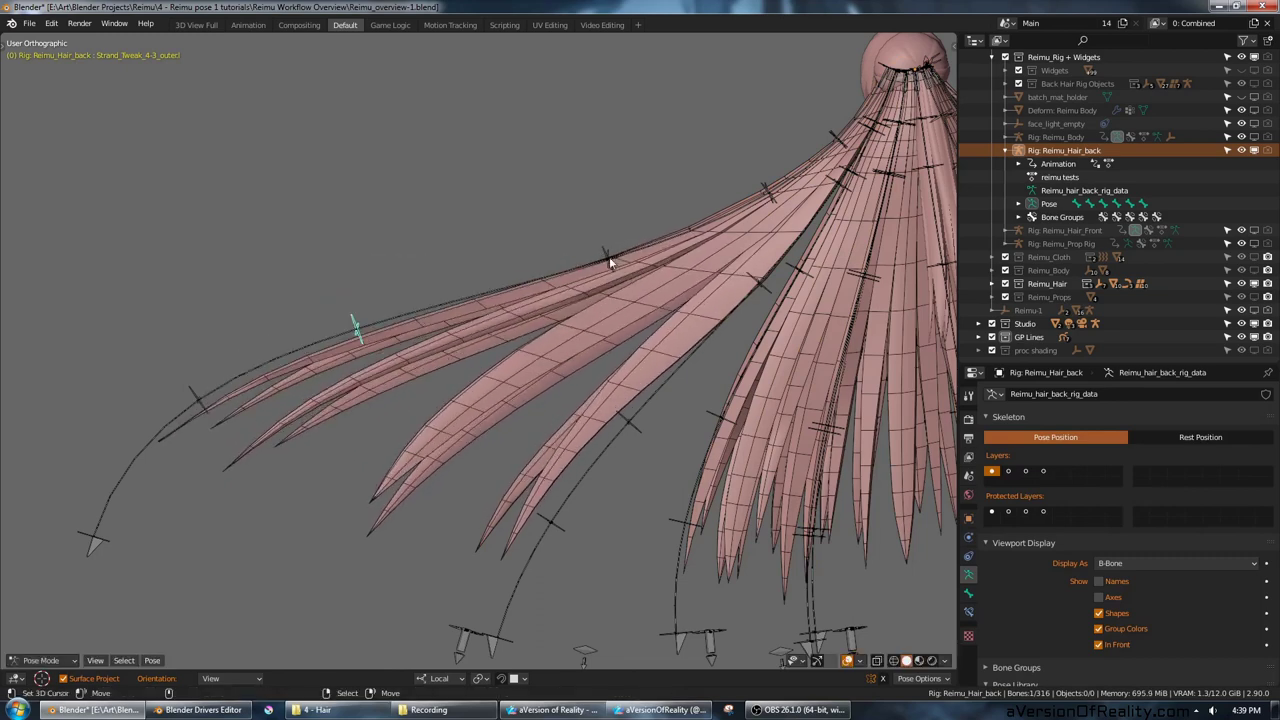
Step: Move and rotate the outer strand's end handle, and try scaling it along its local Y axis
{"action": "left_click", "coordinate": [610, 262]}
{"action": "middle_click_drag", "start_coordinate": [605, 268], "coordinate": [142, 485]}
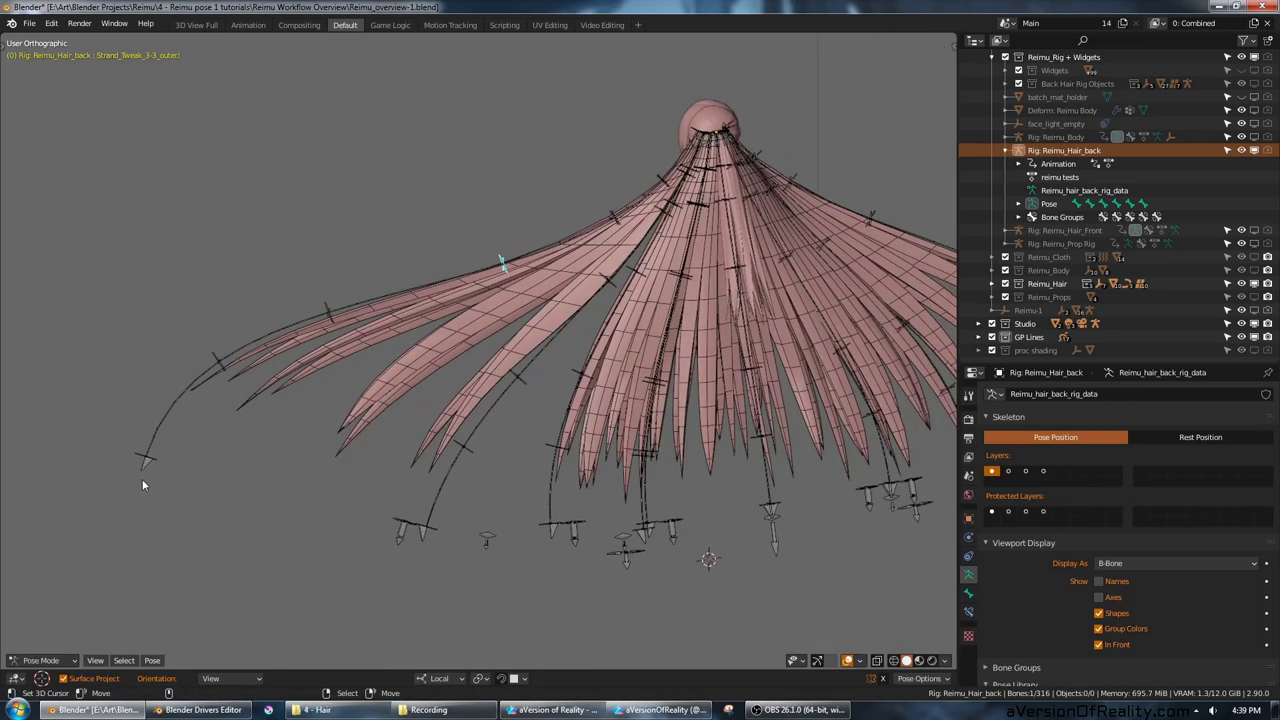
{"action": "left_click", "coordinate": [155, 457]}
{"action": "key", "text": "g"}
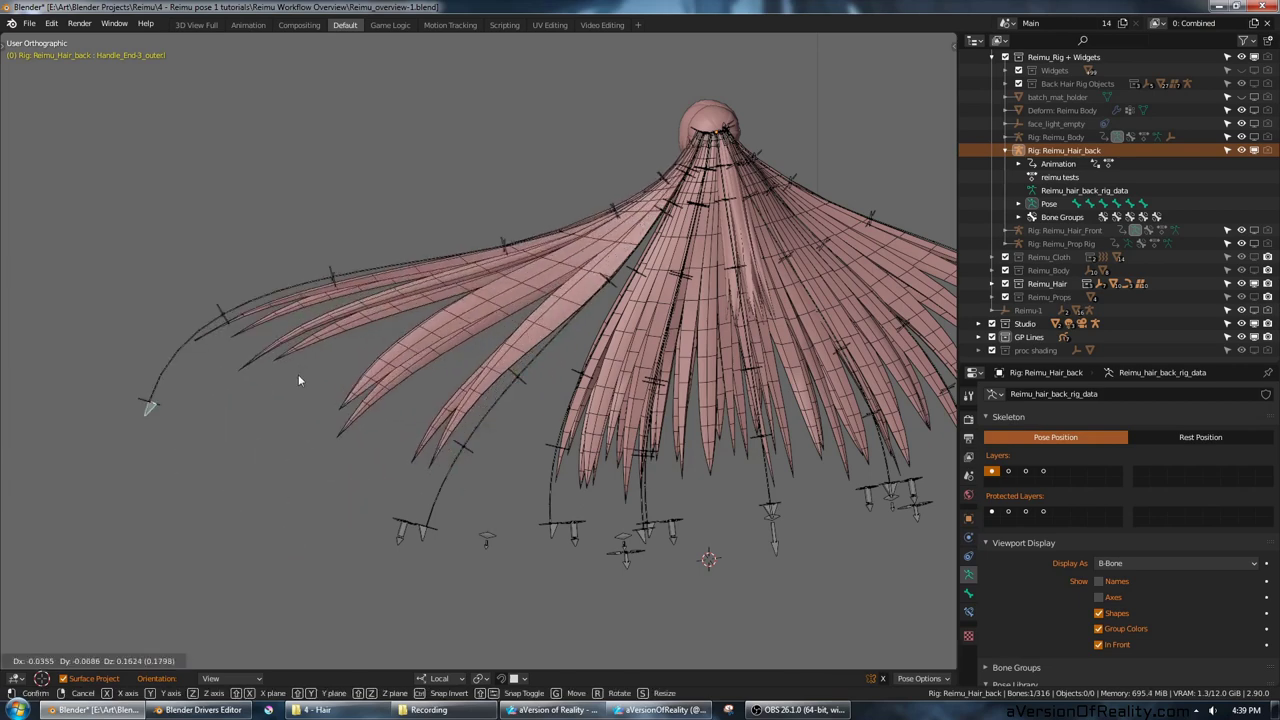
{"action": "left_click", "coordinate": [298, 380]}
{"action": "key", "text": "r"}
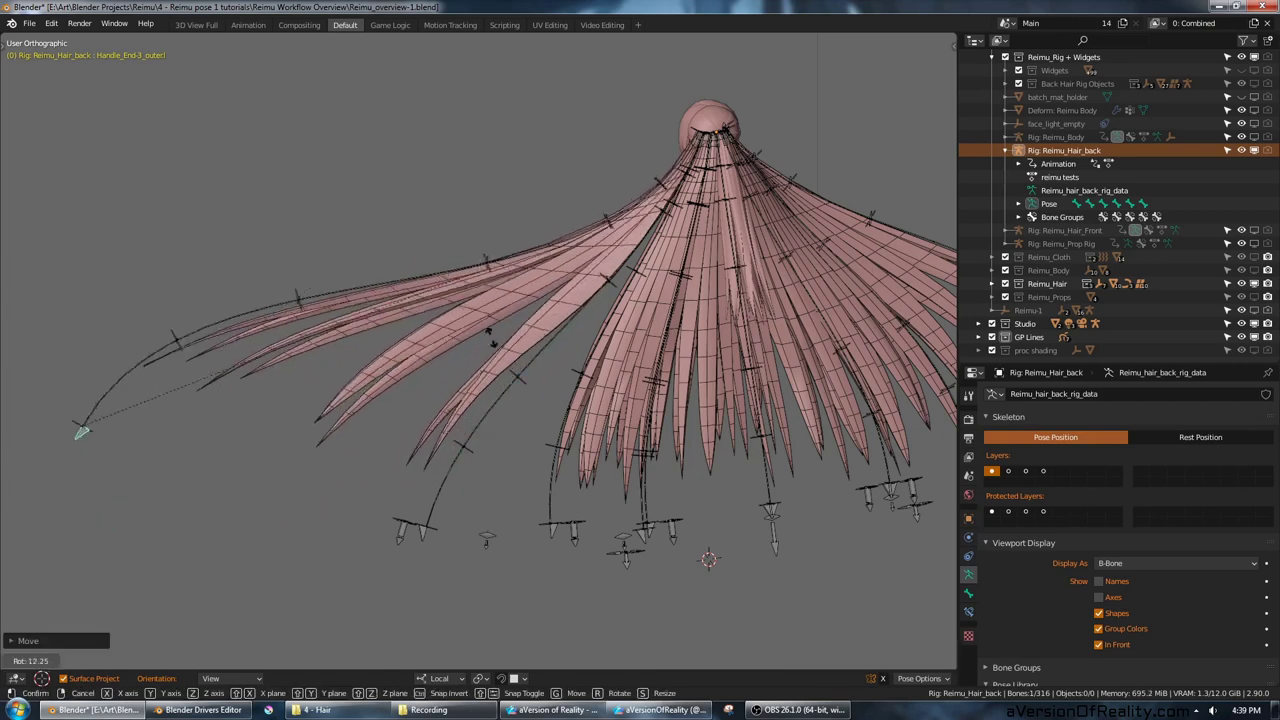
{"action": "left_click", "coordinate": [296, 355]}
{"action": "key", "text": "s"}
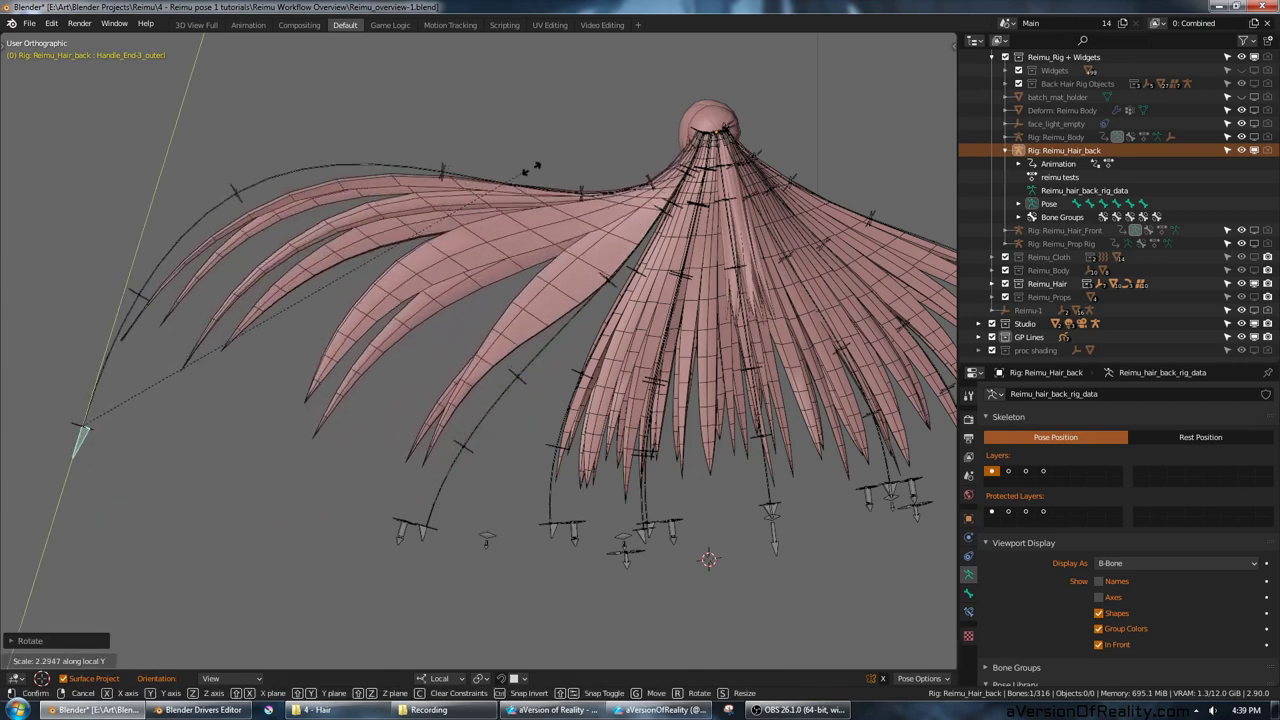
{"action": "right_click", "coordinate": [295, 329]}
Step: Bend the outer strand by moving its fourth tweak controller
{"action": "right_click", "coordinate": [289, 289]}
{"action": "key", "text": "g"}
{"action": "left_click", "coordinate": [318, 237]}
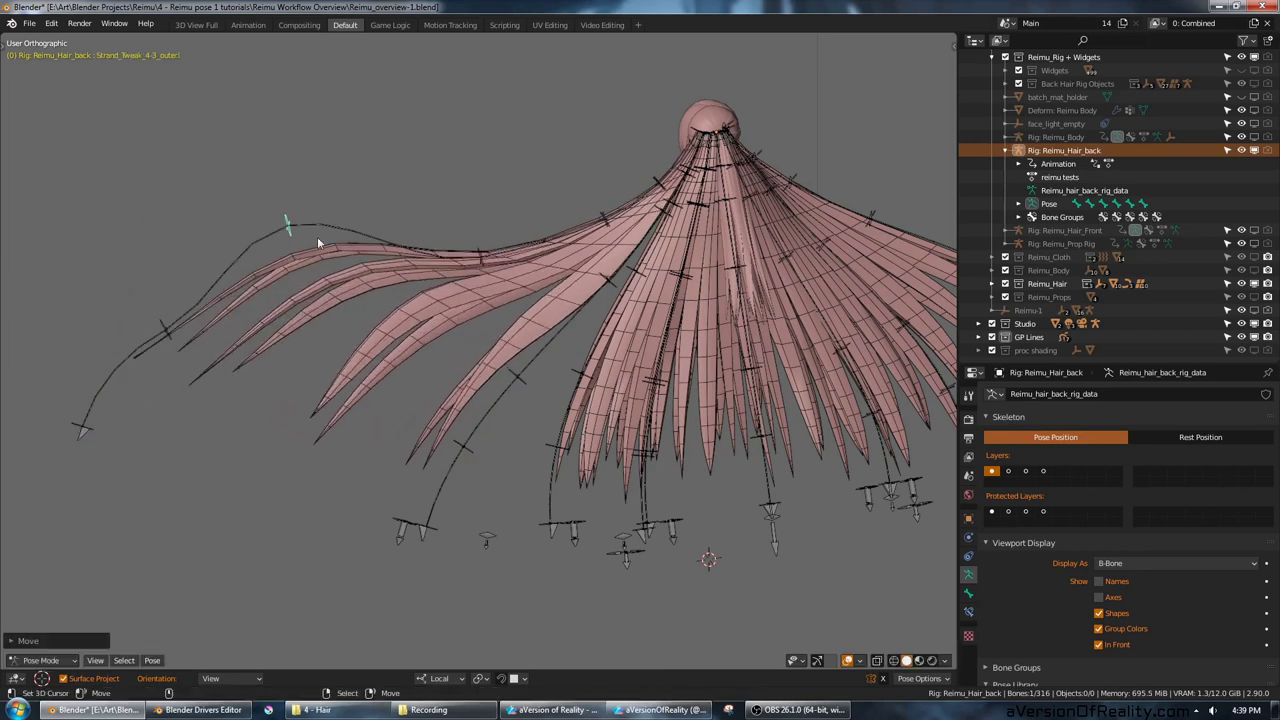
{"action": "key", "text": "s"}
{"action": "left_click", "coordinate": [126, 424]}
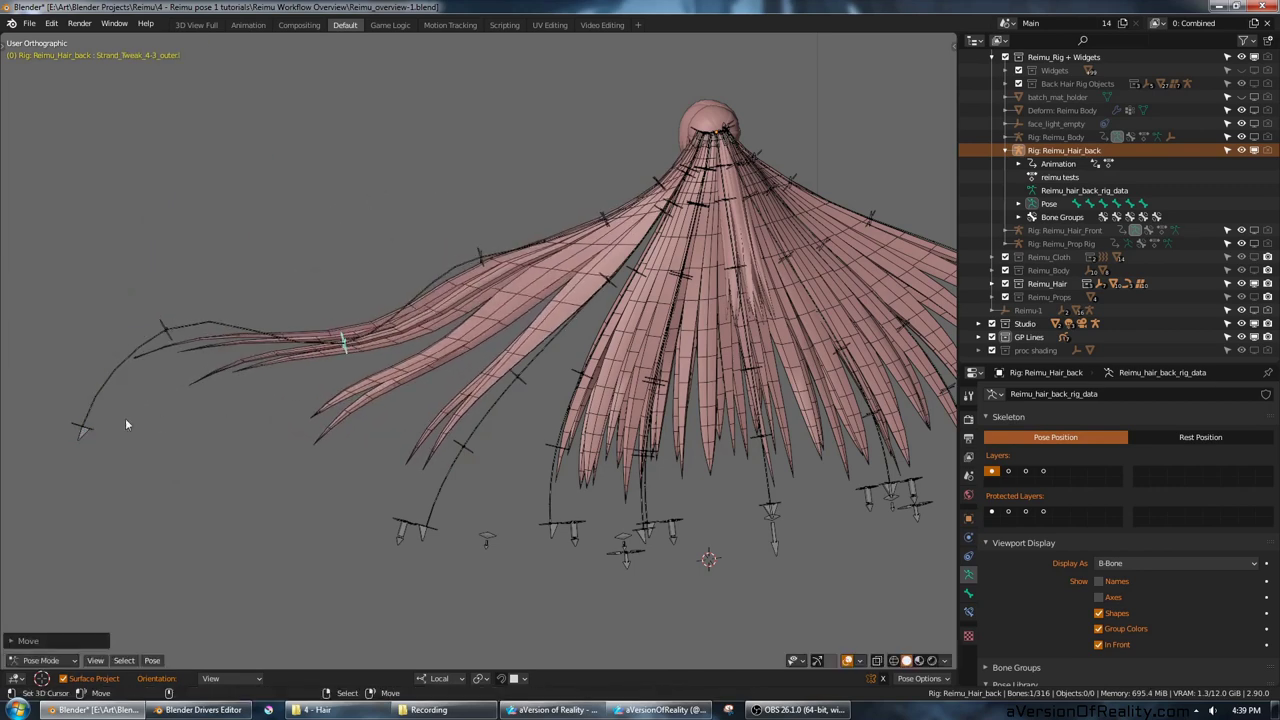
Step: Select all visible bones of the back hair rig and clear their location, rotation and scale
{"action": "key", "text": "a"}
{"action": "middle_click_drag", "start_coordinate": [585, 300], "coordinate": [488, 300], "text": "shift"}
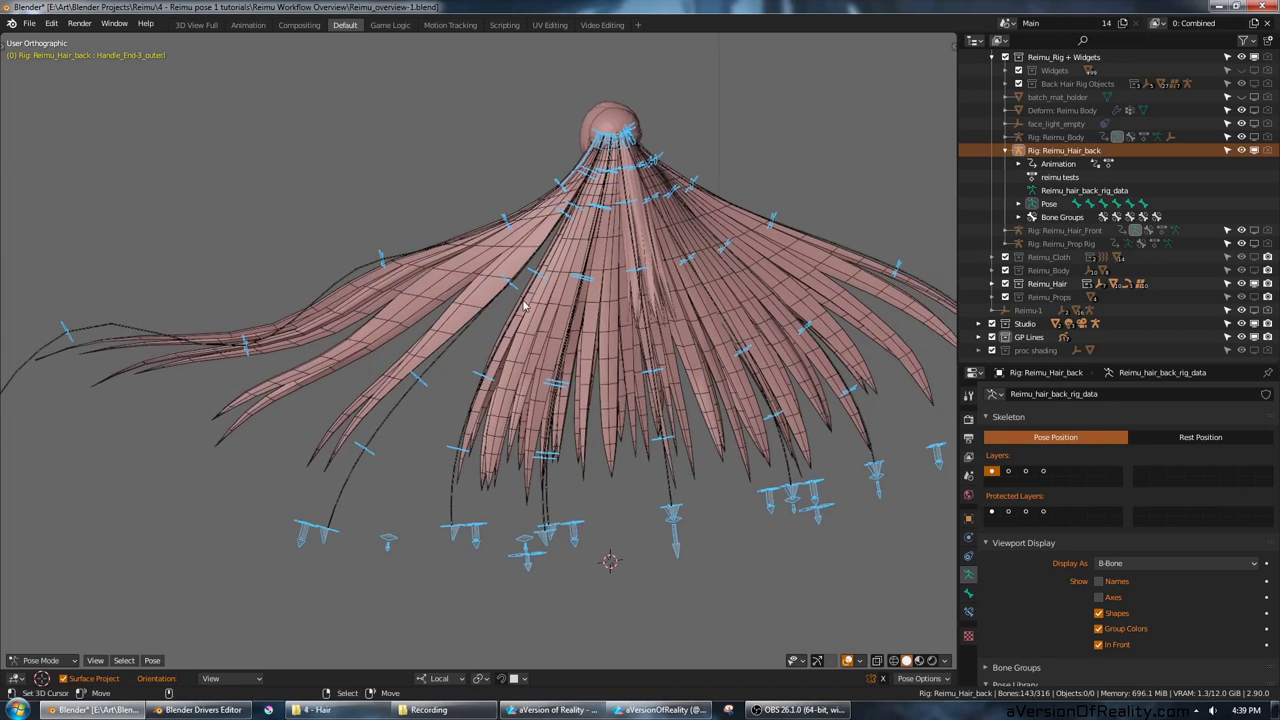
{"action": "key", "text": "alt+g"}
{"action": "key", "text": "alt+r"}
{"action": "key", "text": "alt+s"}
{"action": "middle_click_drag", "start_coordinate": [579, 305], "coordinate": [786, 292]}
{"action": "scroll", "coordinate": [438, 220], "scroll_direction": "up", "scroll_amount": 1}
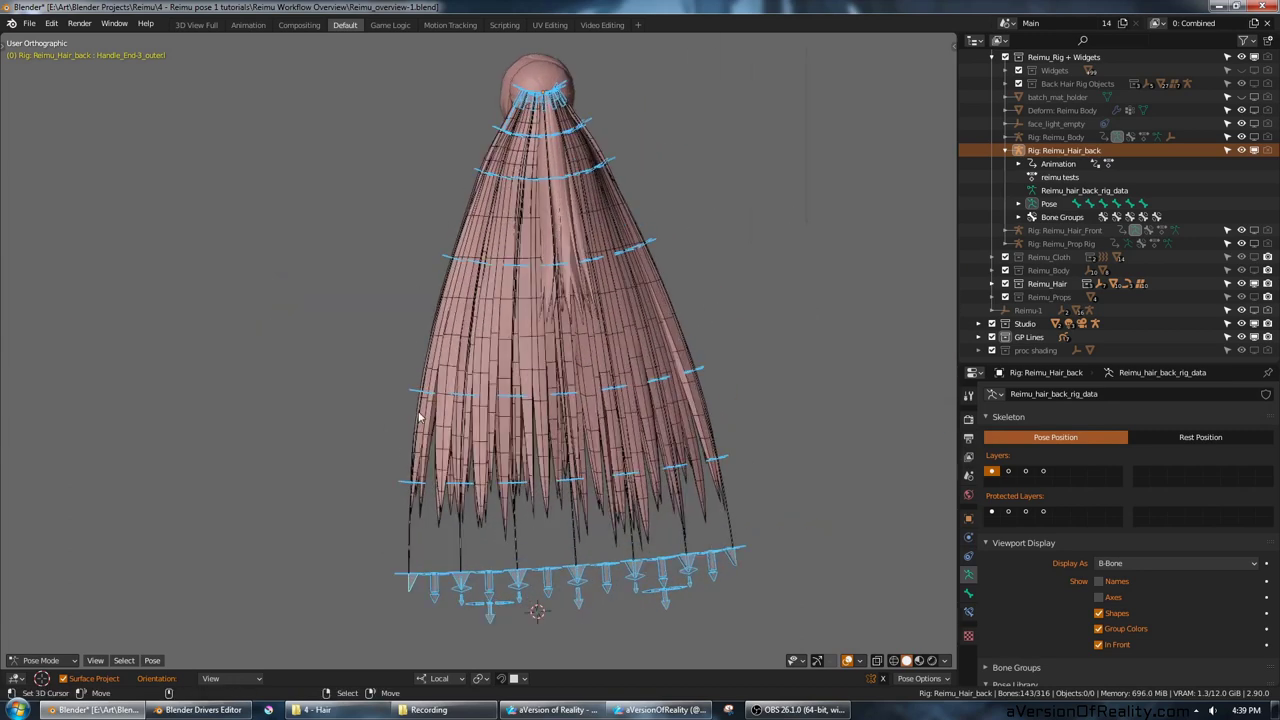
Step: Move the outer strand's end handle outward so the strand spreads away from the rest of the hair
{"action": "left_click", "coordinate": [418, 573]}
{"action": "key", "text": "g"}
{"action": "left_click", "coordinate": [362, 400]}
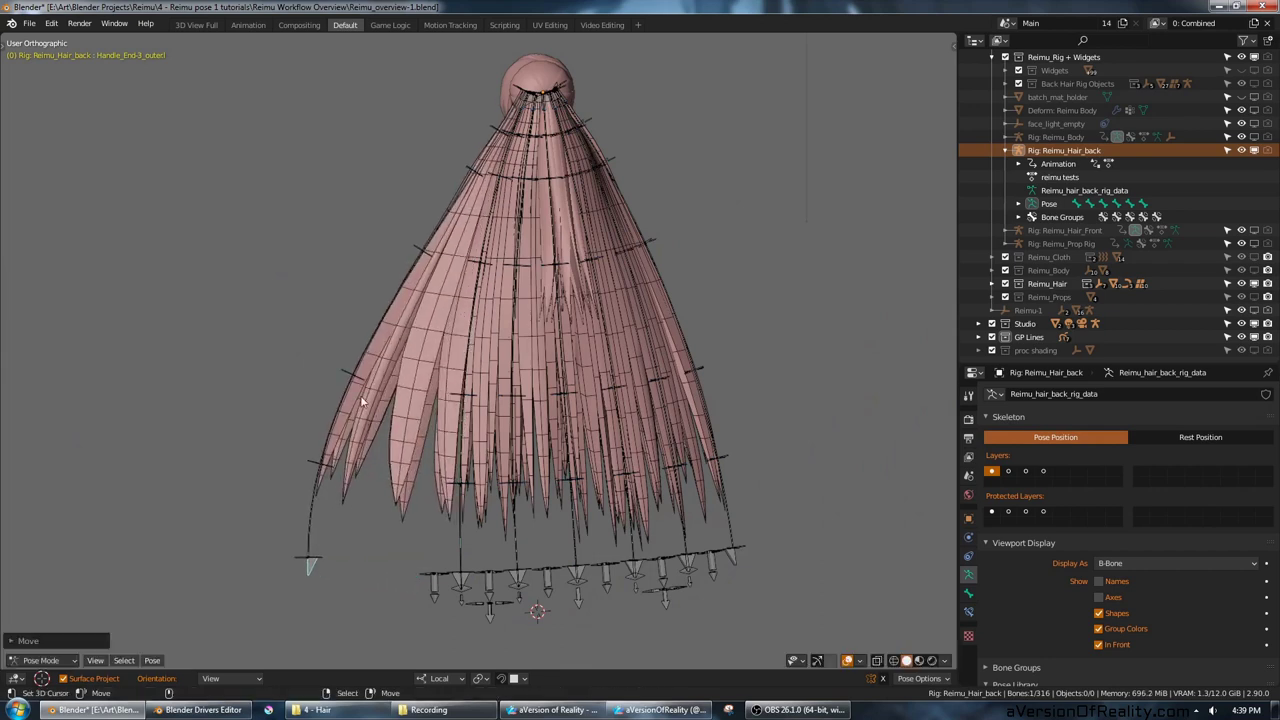
{"action": "middle_click_drag", "start_coordinate": [636, 419], "coordinate": [671, 357], "text": "shift"}
{"action": "scroll", "coordinate": [620, 364], "scroll_direction": "up", "scroll_amount": 1}
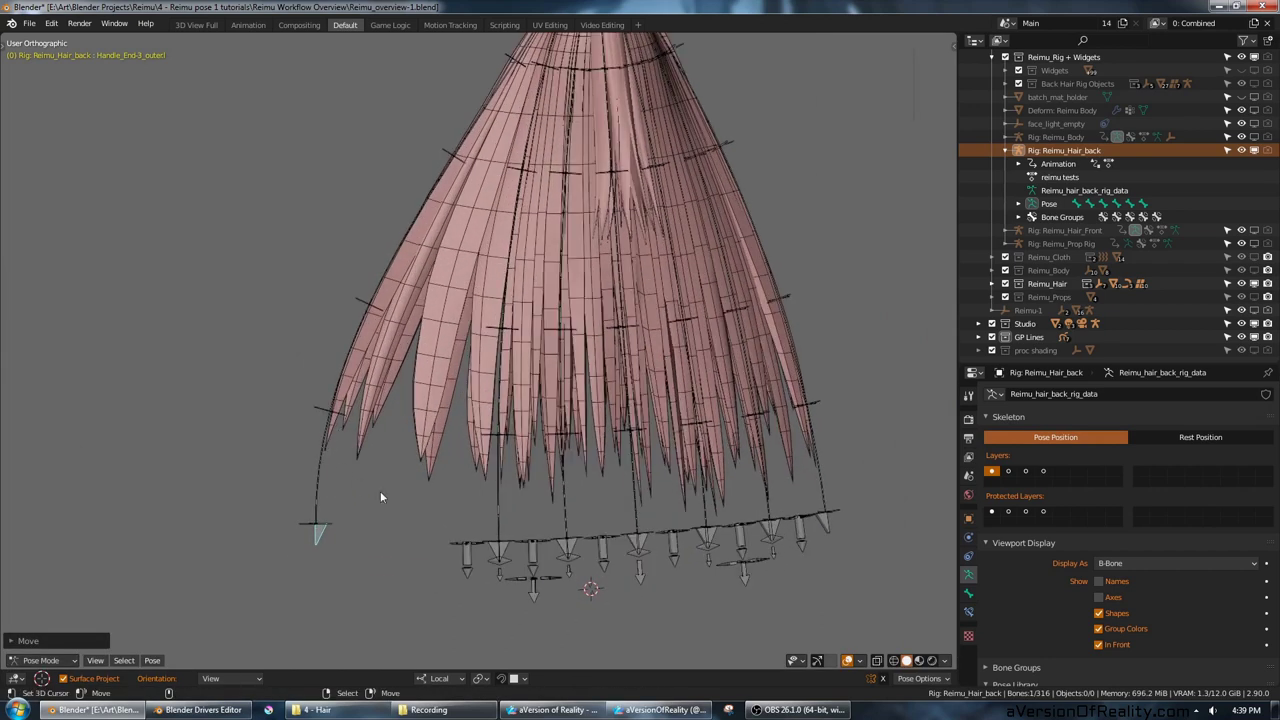
Step: Show only the second bone layer and examine the Bendy Bones settings of the outer strand's master bone
{"action": "left_click", "coordinate": [1008, 471]}
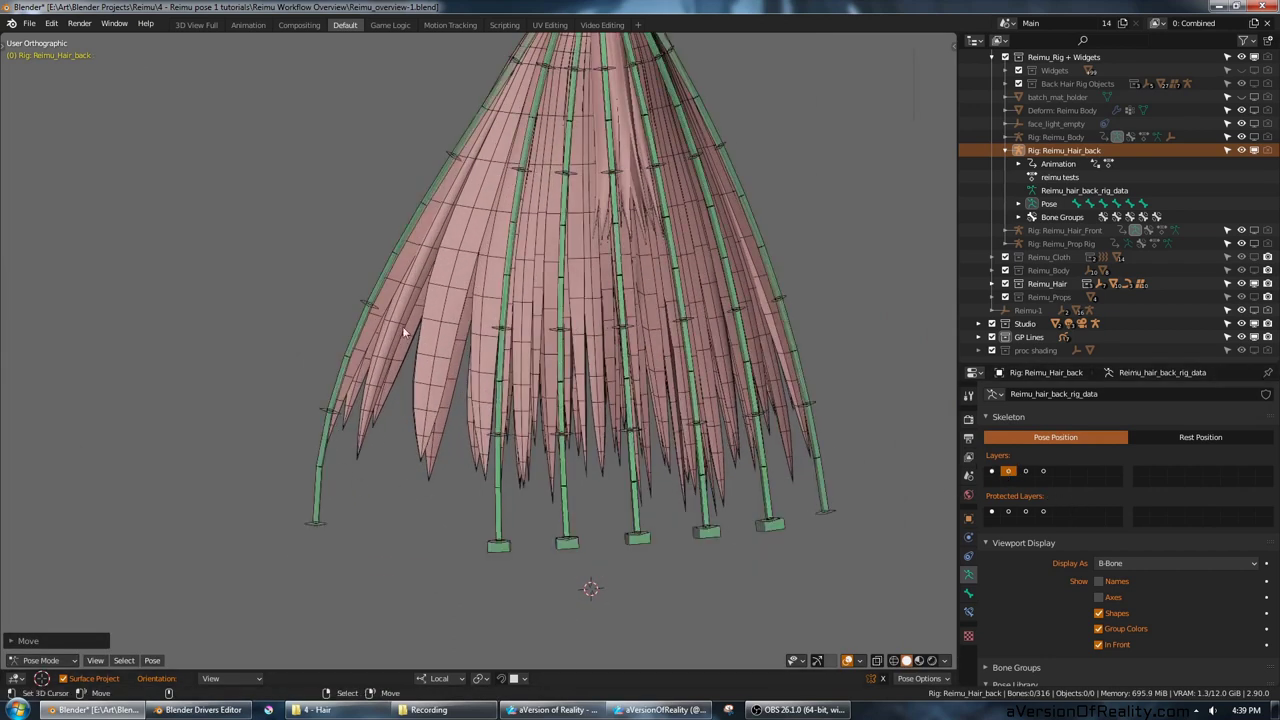
{"action": "left_click", "coordinate": [362, 330]}
{"action": "left_click", "coordinate": [968, 594]}
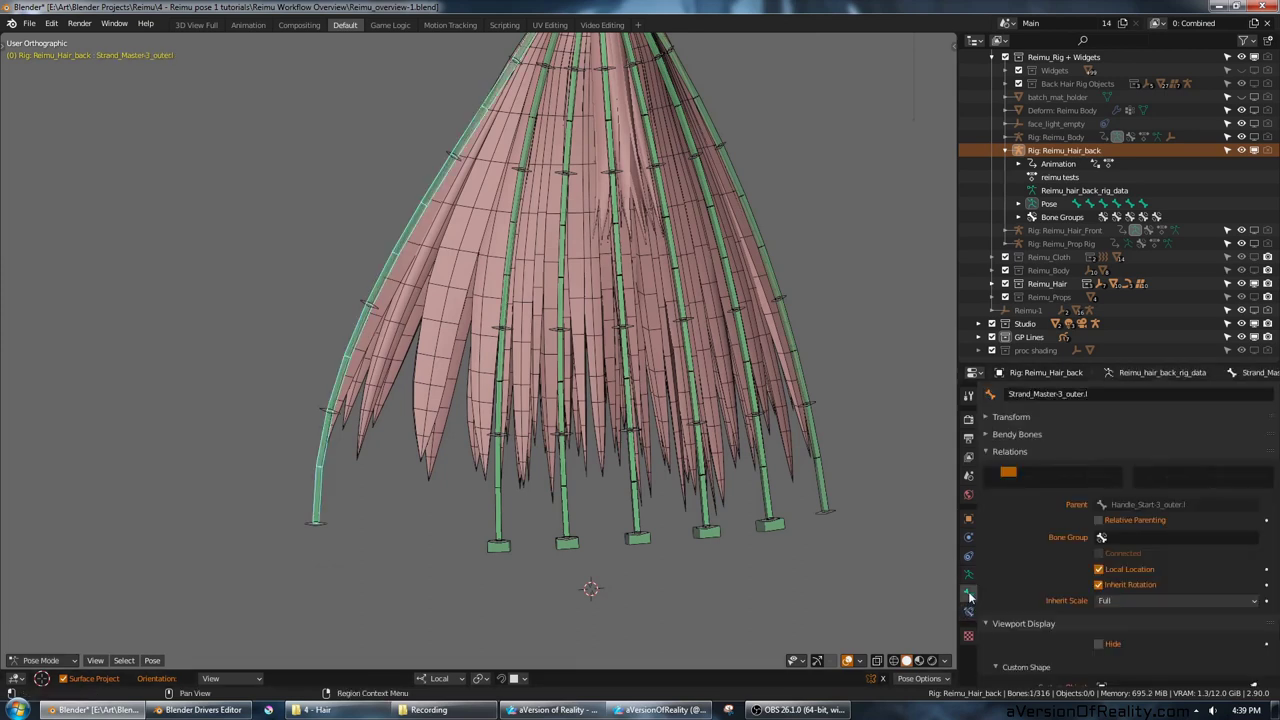
{"action": "scroll", "coordinate": [1015, 571], "scroll_direction": "down", "scroll_amount": 2}
{"action": "scroll", "coordinate": [1014, 568], "scroll_direction": "up", "scroll_amount": 2}
{"action": "left_click", "coordinate": [987, 435]}
{"action": "scroll", "coordinate": [1034, 488], "scroll_direction": "down", "scroll_amount": 4}
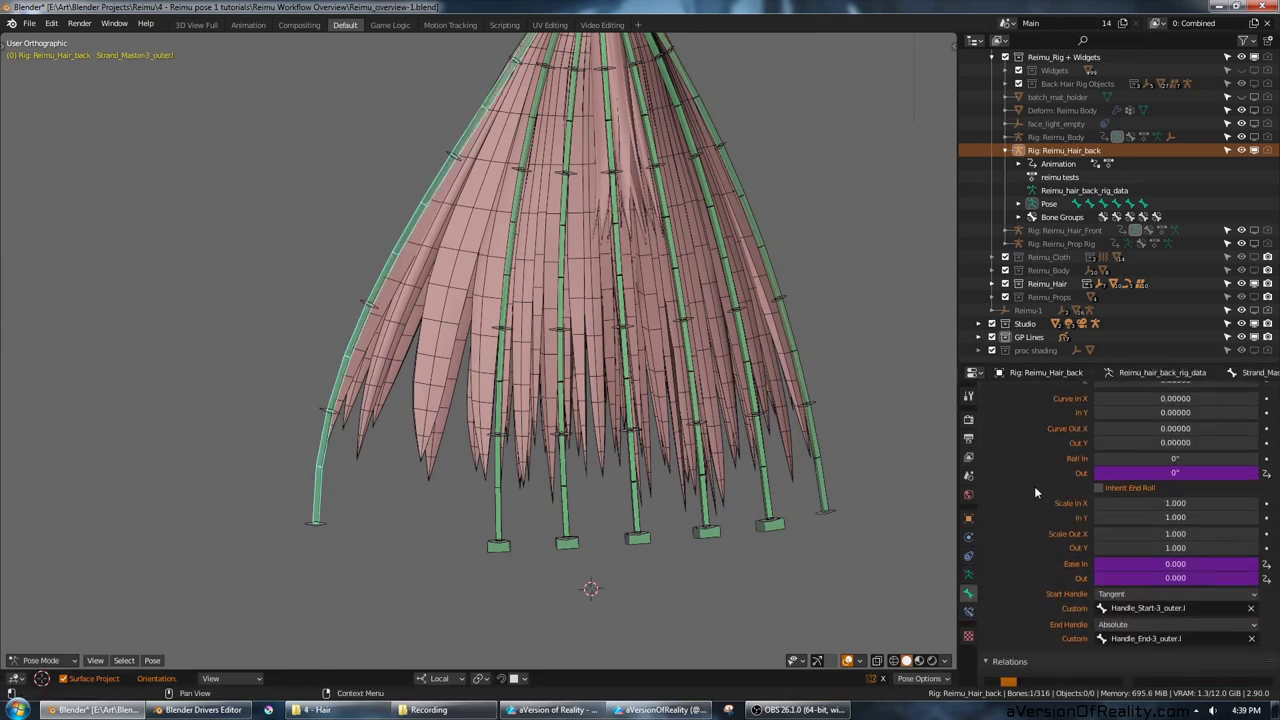
{"action": "scroll", "coordinate": [1035, 490], "scroll_direction": "up", "scroll_amount": 2}
{"action": "scroll", "coordinate": [776, 370], "scroll_direction": "down", "scroll_amount": 1}
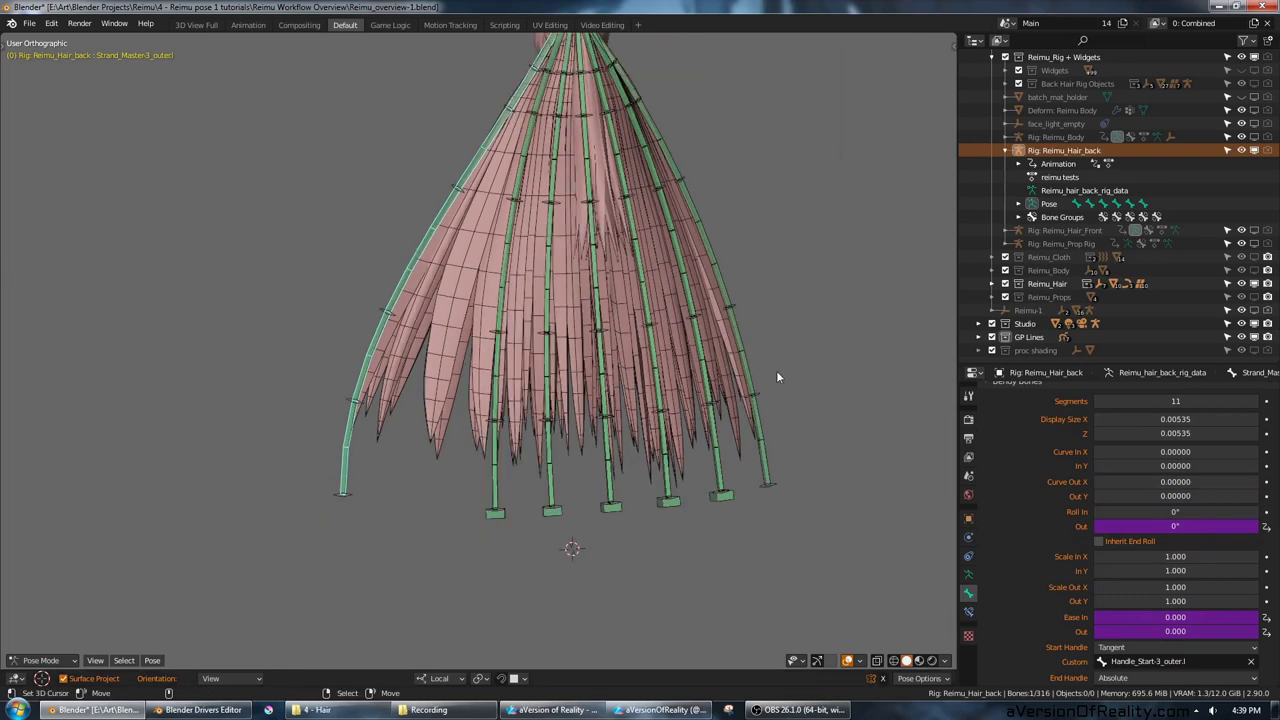
{"action": "mouse_move", "coordinate": [788, 364]}
{"action": "middle_mouse_down", "text": "shift"}
{"action": "mouse_move", "coordinate": [787, 402]}
{"action": "mouse_move", "coordinate": [811, 374]}
{"action": "middle_mouse_up", "text": "shift"}
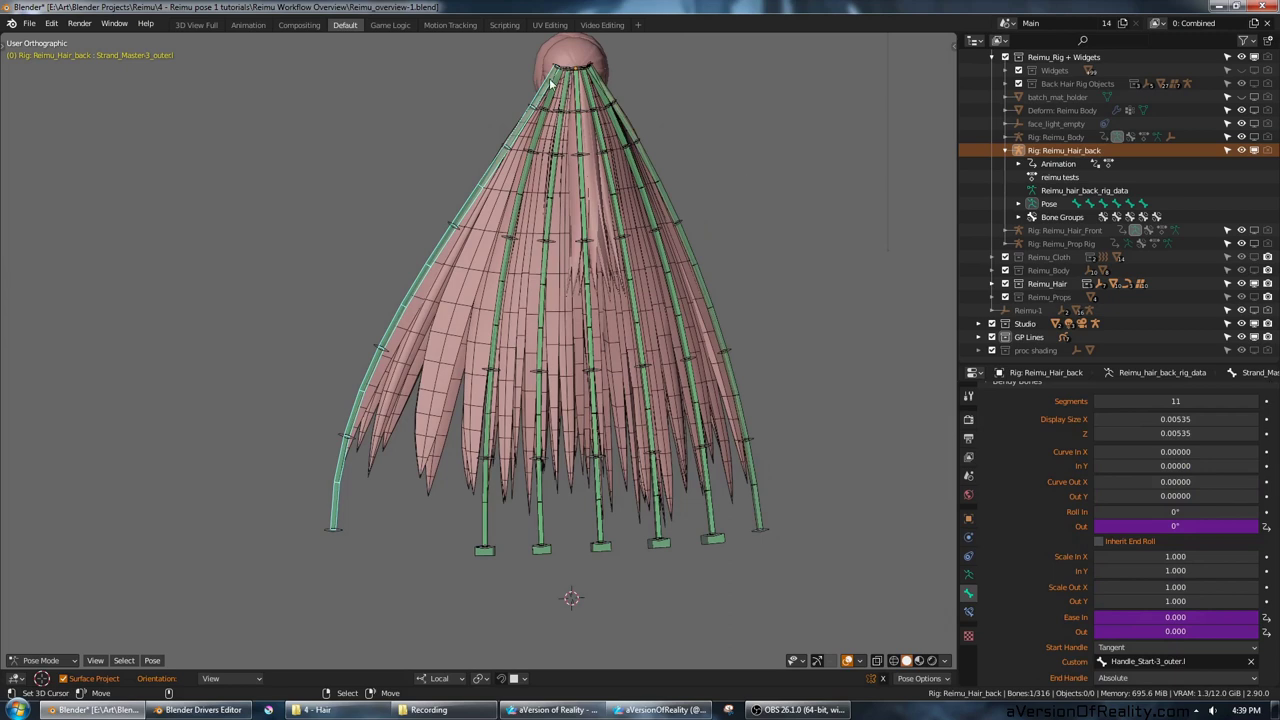
{"action": "middle_click_drag", "start_coordinate": [604, 410], "coordinate": [678, 527]}
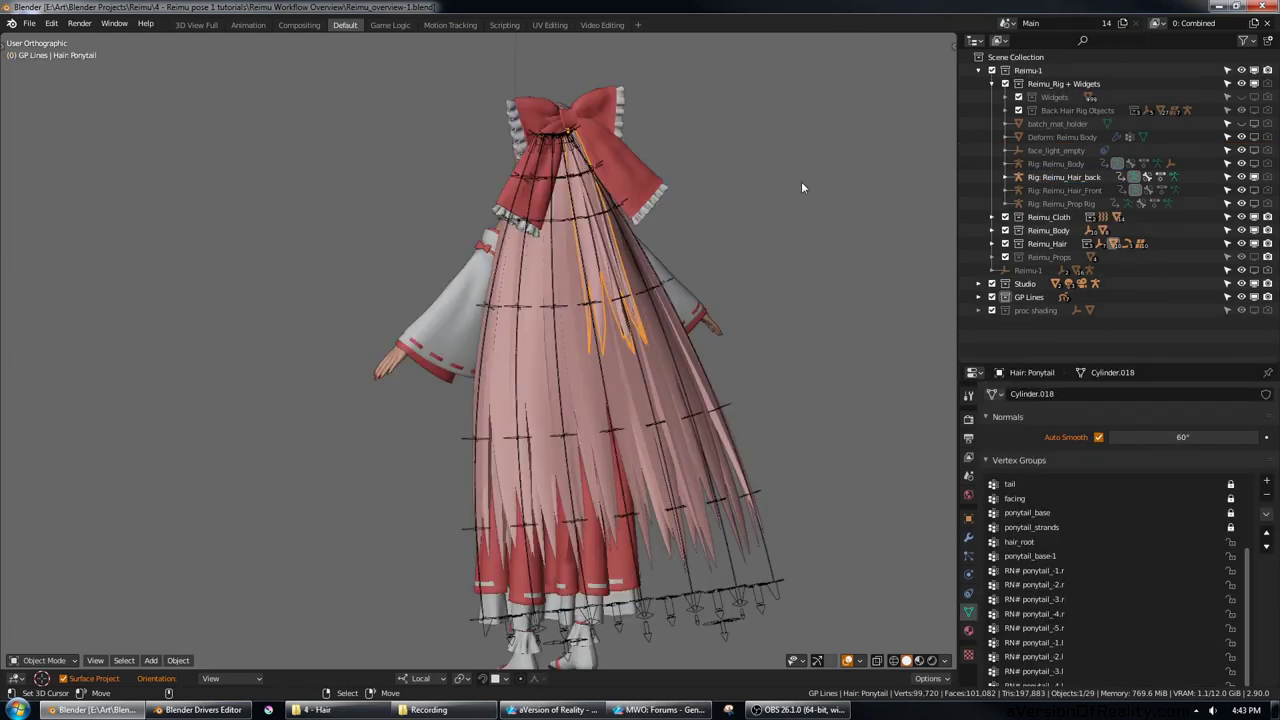
Step: Hide the back hair rig and display the front hair rig in the viewport
{"action": "left_click", "coordinate": [1255, 178]}
{"action": "left_click", "coordinate": [1255, 191]}
{"action": "middle_click_drag", "start_coordinate": [850, 125], "coordinate": [641, 347]}
{"action": "scroll", "coordinate": [720, 297], "scroll_direction": "up", "scroll_amount": 3}
{"action": "scroll", "coordinate": [703, 246], "scroll_direction": "up", "scroll_amount": 1}
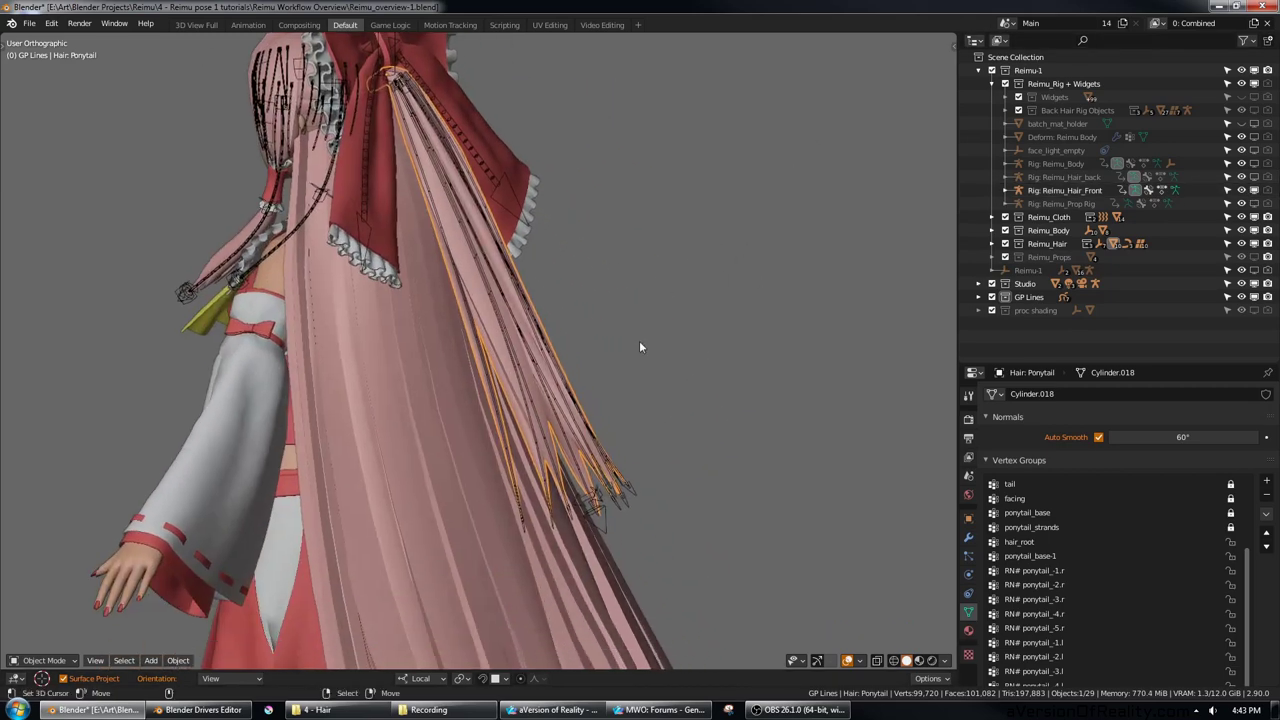
Step: Move the ponytail tip controller up and back so the ponytail stretches out behind the head
{"action": "right_click", "coordinate": [601, 523]}
{"action": "scroll", "coordinate": [606, 500], "scroll_direction": "down", "scroll_amount": 2}
{"action": "middle_click_drag", "start_coordinate": [606, 480], "coordinate": [611, 364]}
{"action": "scroll", "coordinate": [630, 361], "scroll_direction": "down", "scroll_amount": 2}
{"action": "key", "text": "g"}
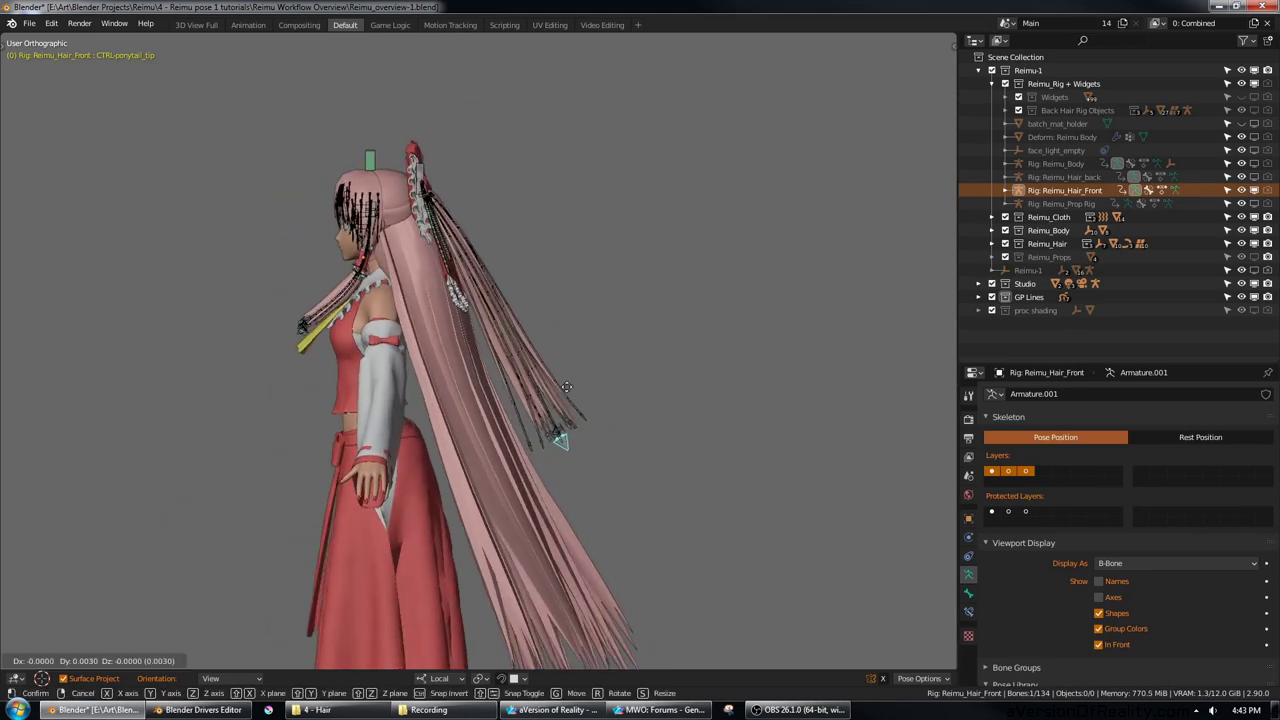
{"action": "left_click", "coordinate": [840, 218]}
{"action": "middle_click_drag", "start_coordinate": [850, 222], "coordinate": [728, 327], "text": "shift"}
Step: Rotate the ponytail tip controller and adjust its position
{"action": "key", "text": "r"}
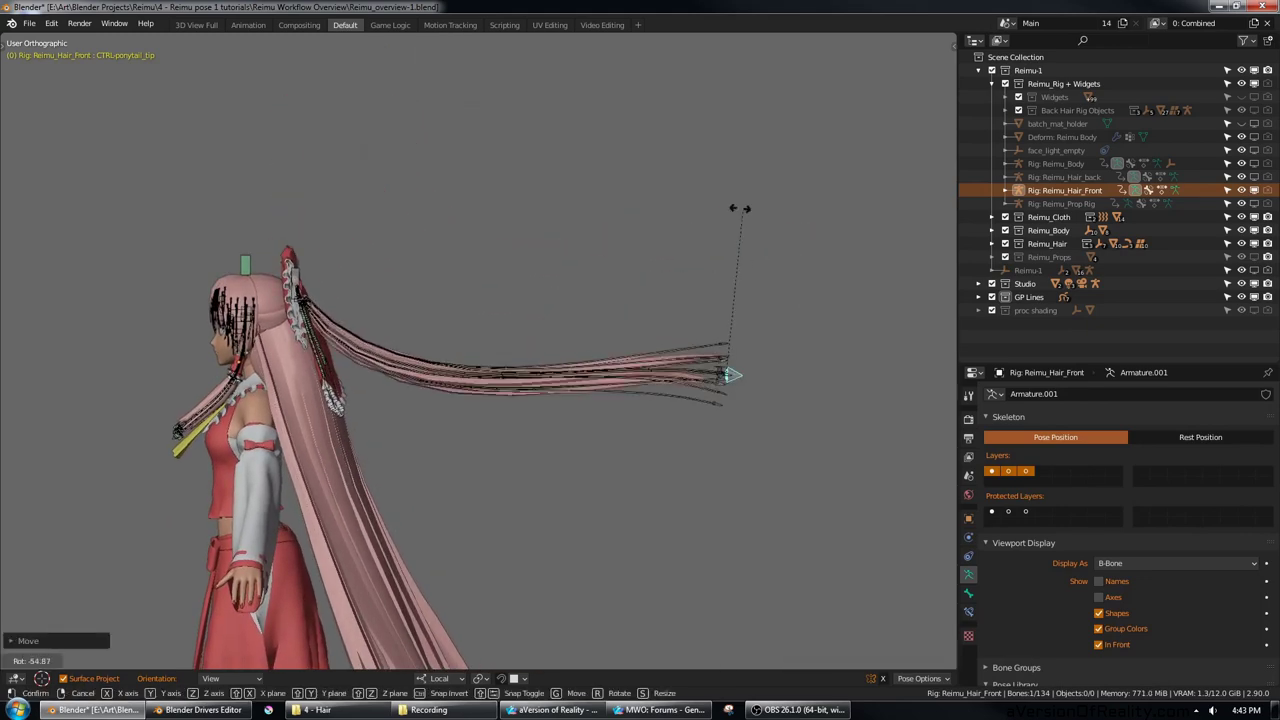
{"action": "left_click", "coordinate": [743, 256]}
{"action": "key", "text": "g"}
{"action": "left_click", "coordinate": [767, 276]}
{"action": "middle_click_drag", "start_coordinate": [767, 276], "coordinate": [722, 304], "text": "shift"}
{"action": "scroll", "coordinate": [722, 306], "scroll_direction": "up", "scroll_amount": 1}
Step: Move a single ponytail strand's end controller upward, away from the other strands
{"action": "right_click", "coordinate": [758, 349]}
{"action": "key", "text": "g"}
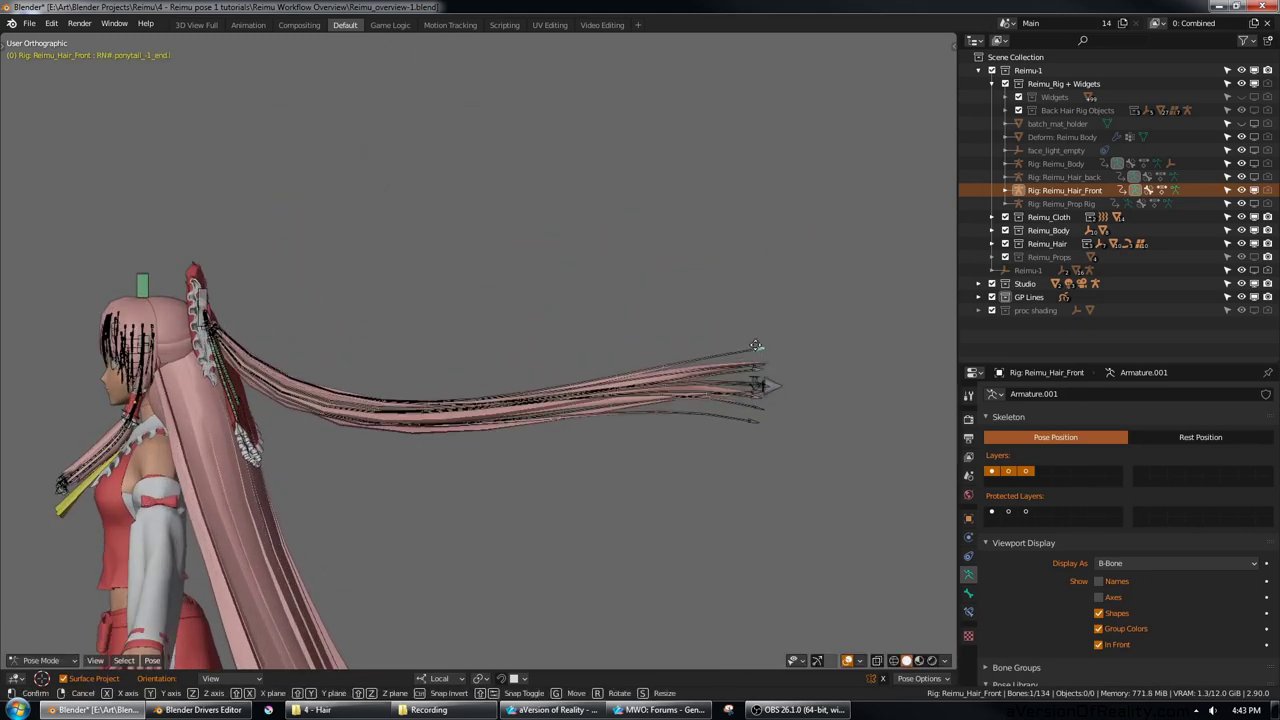
{"action": "left_click", "coordinate": [684, 188]}
{"action": "middle_click_drag", "start_coordinate": [552, 235], "coordinate": [604, 285], "text": "shift"}
{"action": "middle_click_drag", "start_coordinate": [510, 285], "coordinate": [506, 380], "text": "shift"}
{"action": "scroll", "coordinate": [506, 380], "scroll_direction": "up", "scroll_amount": 4}
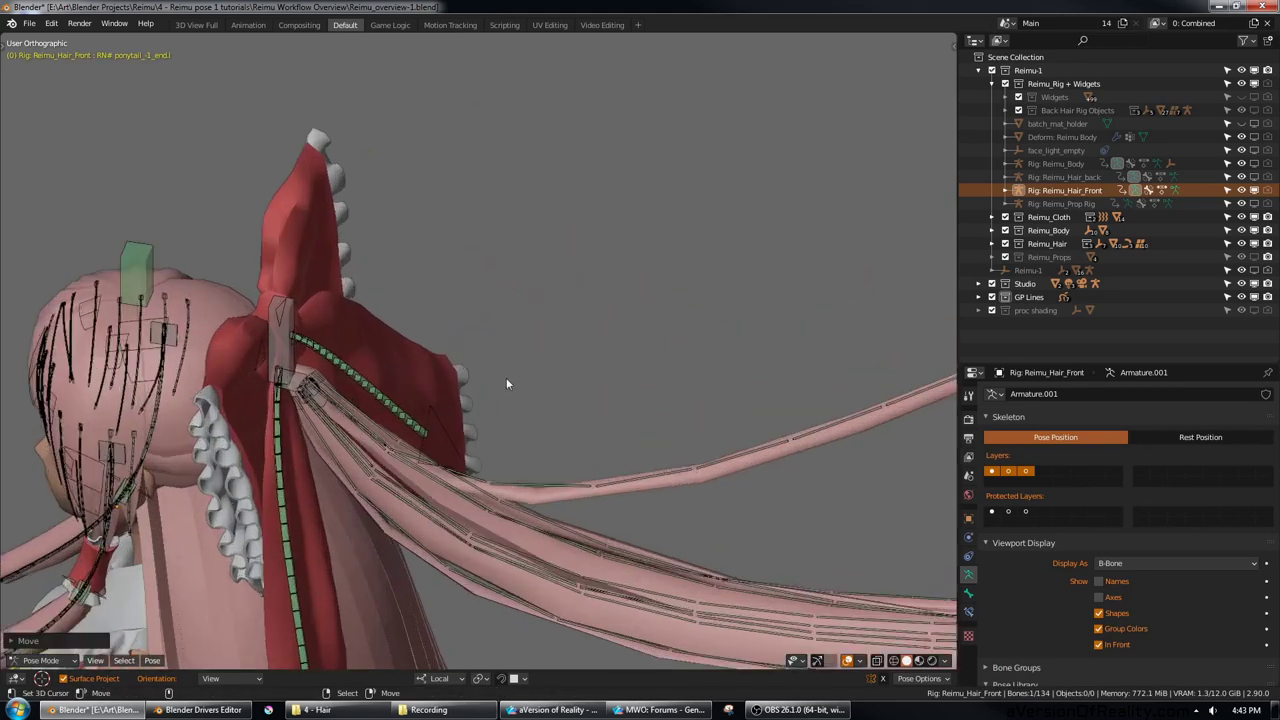
Step: Rotate the ponytail_base-2 bone at the root of the ponytail
{"action": "scroll", "coordinate": [540, 365], "scroll_direction": "up", "scroll_amount": 6}
{"action": "left_click", "coordinate": [318, 378]}
{"action": "scroll", "coordinate": [320, 380], "scroll_direction": "down", "scroll_amount": 3}
{"action": "key", "text": "r"}
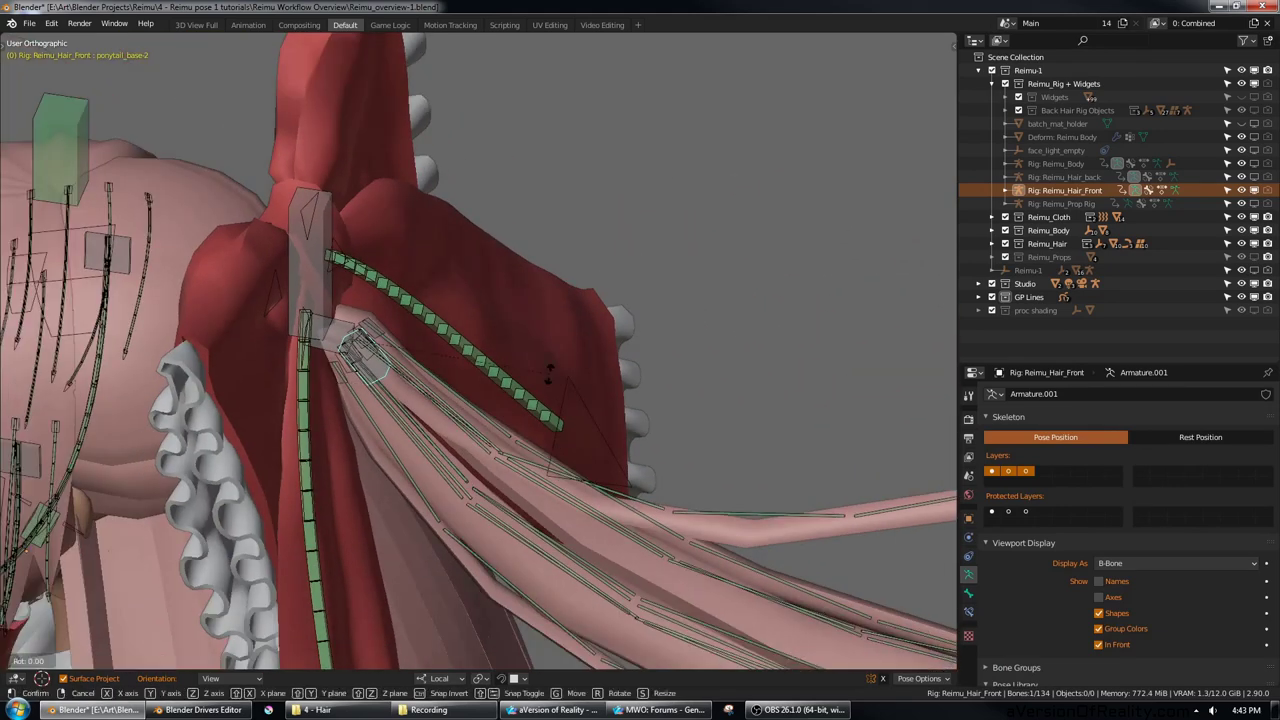
{"action": "left_click", "coordinate": [576, 209]}
{"action": "scroll", "coordinate": [590, 235], "scroll_direction": "down", "scroll_amount": 7}
{"action": "middle_click_drag", "start_coordinate": [750, 325], "coordinate": [543, 281], "text": "shift"}
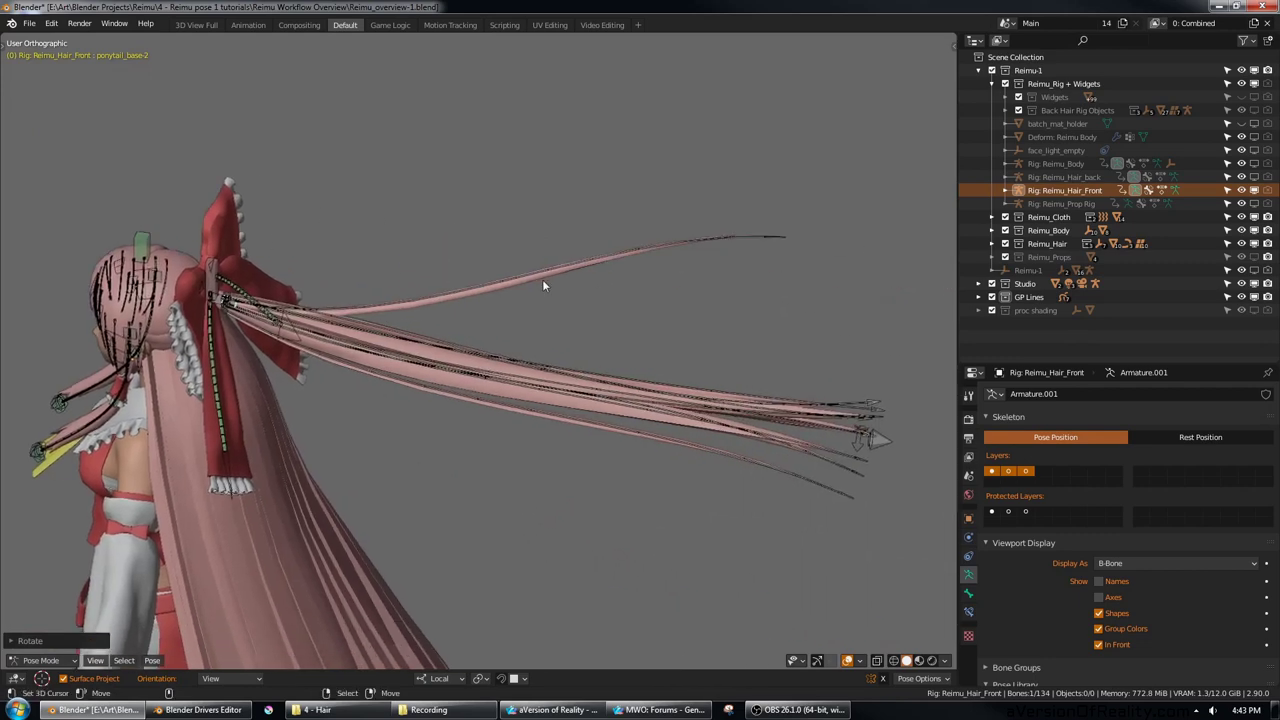
Step: Select the separated ponytail strand's bone, then lower and rotate the strand's end controller
{"action": "left_click", "coordinate": [508, 287]}
{"action": "left_click", "coordinate": [495, 285]}
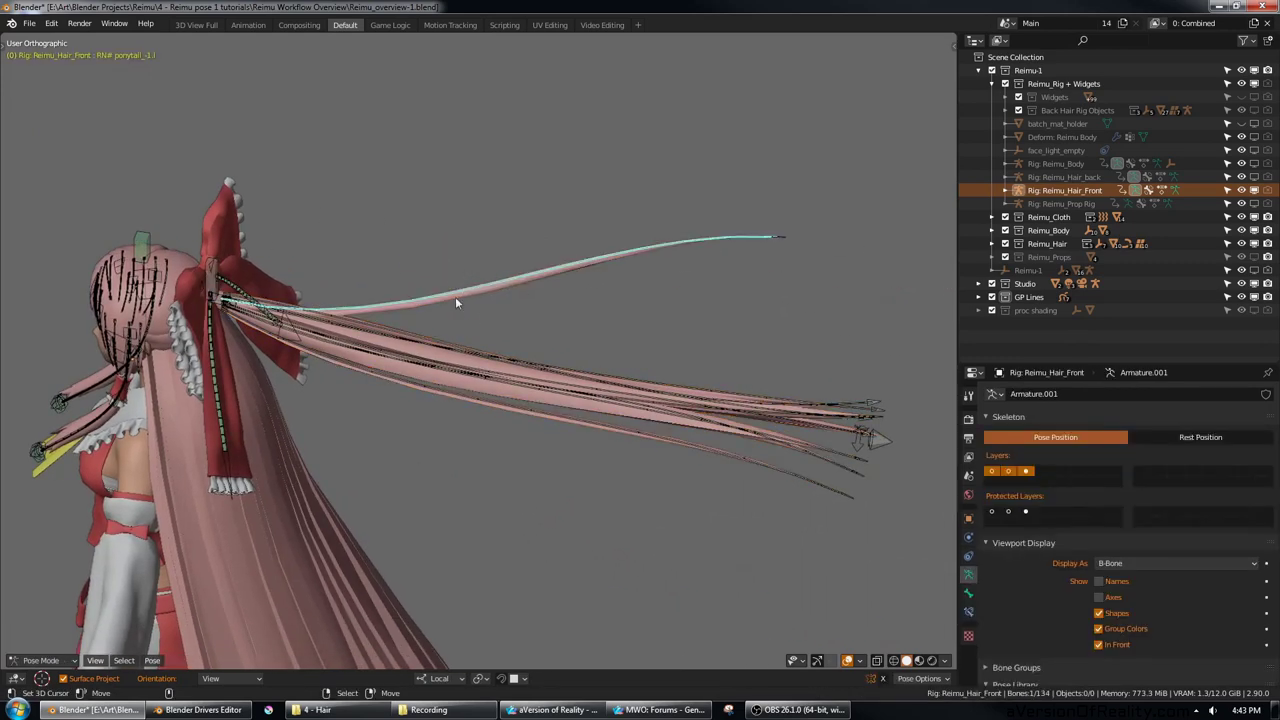
{"action": "left_click", "coordinate": [782, 238]}
{"action": "key", "text": "r"}
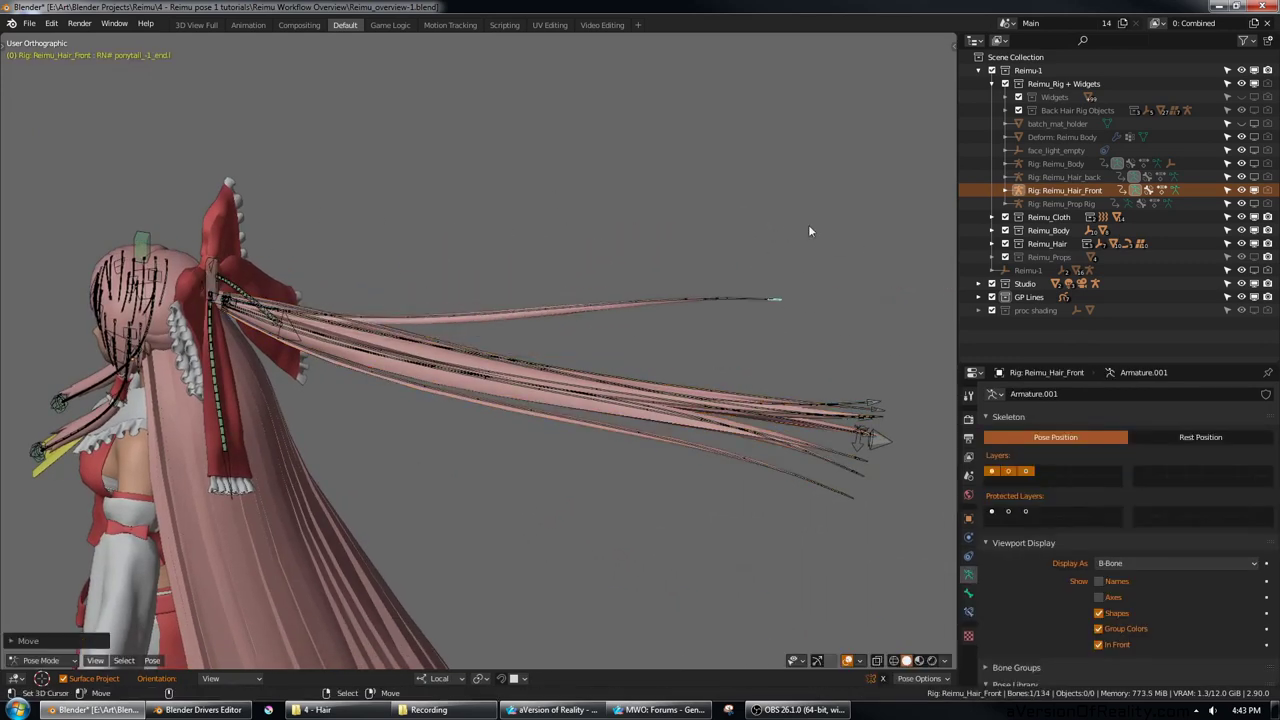
{"action": "left_click", "coordinate": [848, 353]}
Step: Scale the separated strand's end controller along its Y axis to change the strand's curvature
{"action": "key", "text": "s"}
{"action": "key", "text": "y"}
{"action": "left_click", "coordinate": [852, 220]}
{"action": "scroll", "coordinate": [846, 240], "scroll_direction": "down", "scroll_amount": 4}
{"action": "middle_click_drag", "start_coordinate": [842, 246], "coordinate": [736, 233]}
{"action": "scroll", "coordinate": [738, 233], "scroll_direction": "up", "scroll_amount": 3}
{"action": "key", "text": "s"}
{"action": "key", "text": "y"}
{"action": "left_click", "coordinate": [545, 300]}
Step: Reset the separated strand's end controller by clearing its scale and rotation
{"action": "middle_click_drag", "start_coordinate": [530, 305], "coordinate": [620, 320]}
{"action": "key", "text": "alt+s"}
{"action": "key", "text": "alt+r"}
Step: Try moving one strand's start bone away from the base of the ponytail
{"action": "scroll", "coordinate": [730, 320], "scroll_direction": "up", "scroll_amount": 5}
{"action": "scroll", "coordinate": [617, 320], "scroll_direction": "down", "scroll_amount": 4}
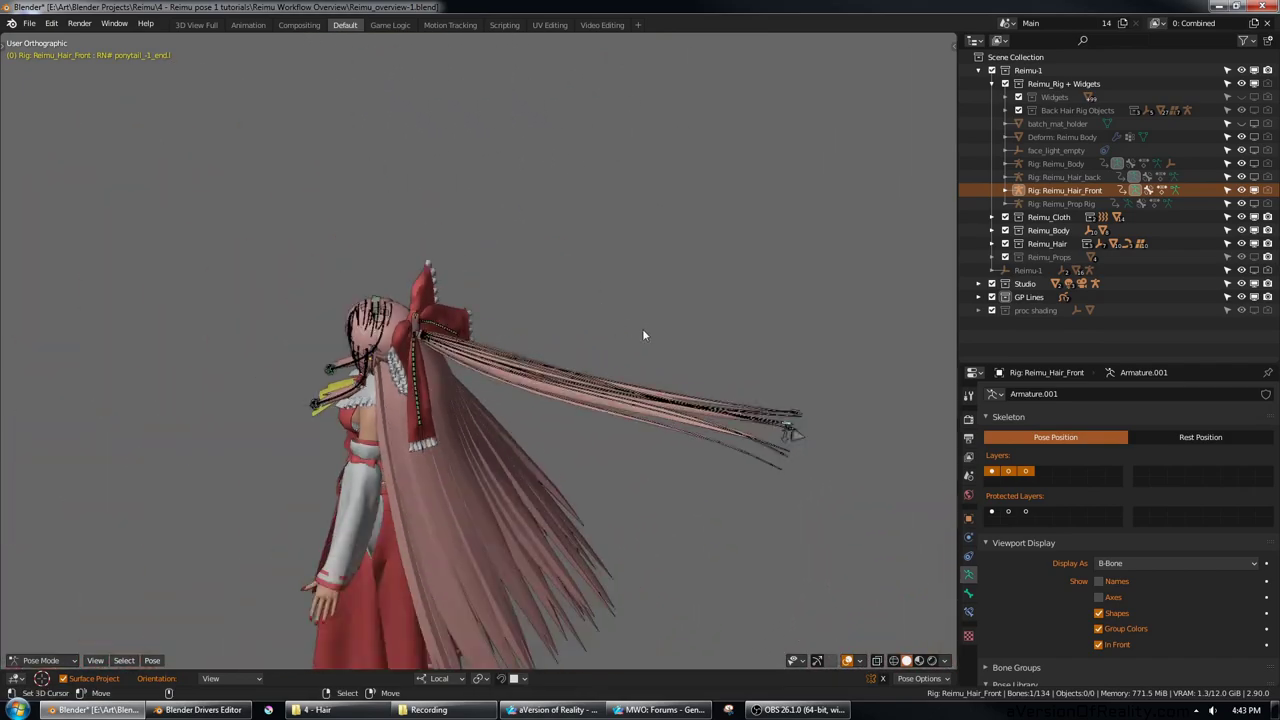
{"action": "scroll", "coordinate": [513, 576], "scroll_direction": "up", "scroll_amount": 6}
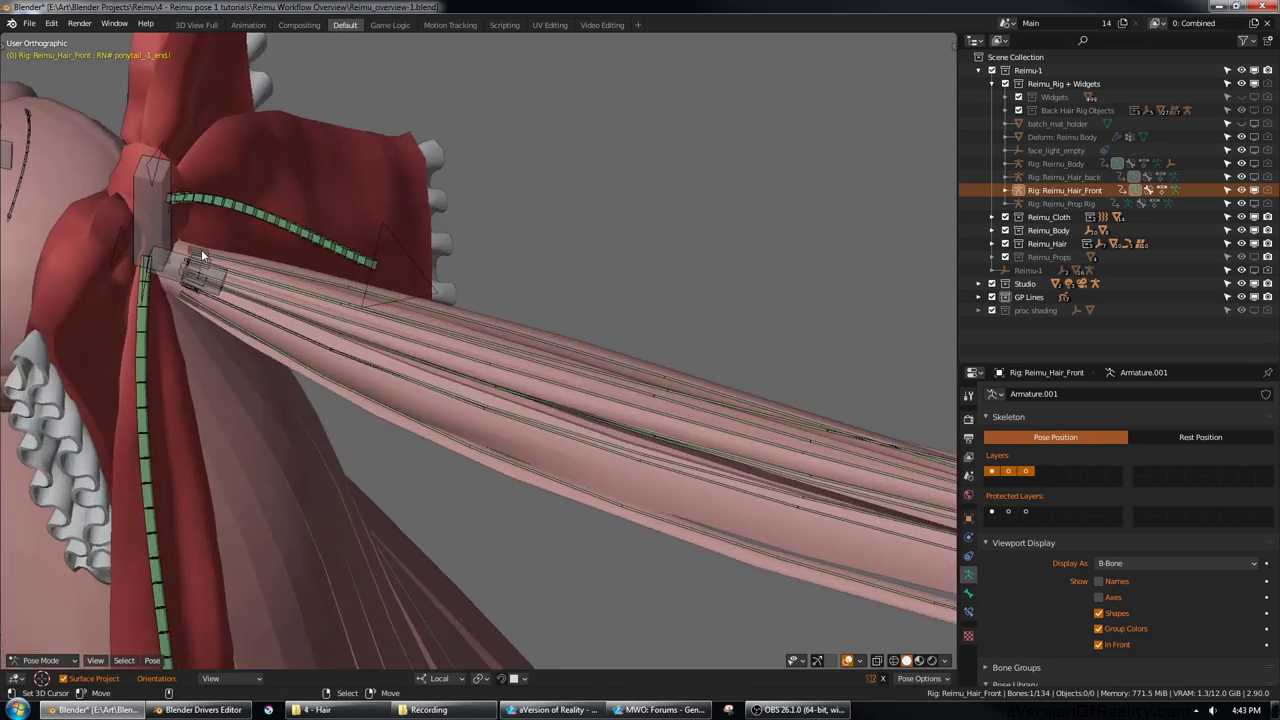
{"action": "right_click", "coordinate": [201, 253]}
{"action": "key", "text": "g"}
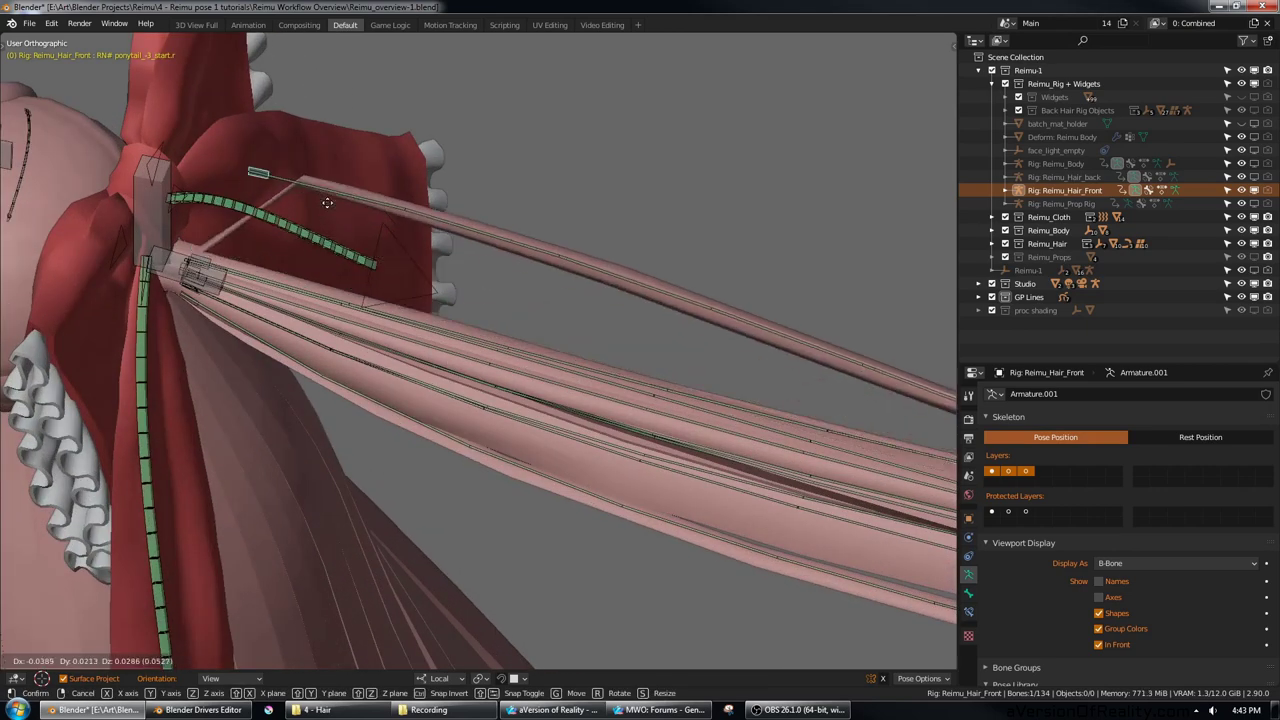
{"action": "right_click", "coordinate": [328, 202]}
{"action": "scroll", "coordinate": [524, 281], "scroll_direction": "down", "scroll_amount": 11}
{"action": "scroll", "coordinate": [699, 335], "scroll_direction": "up", "scroll_amount": 4}
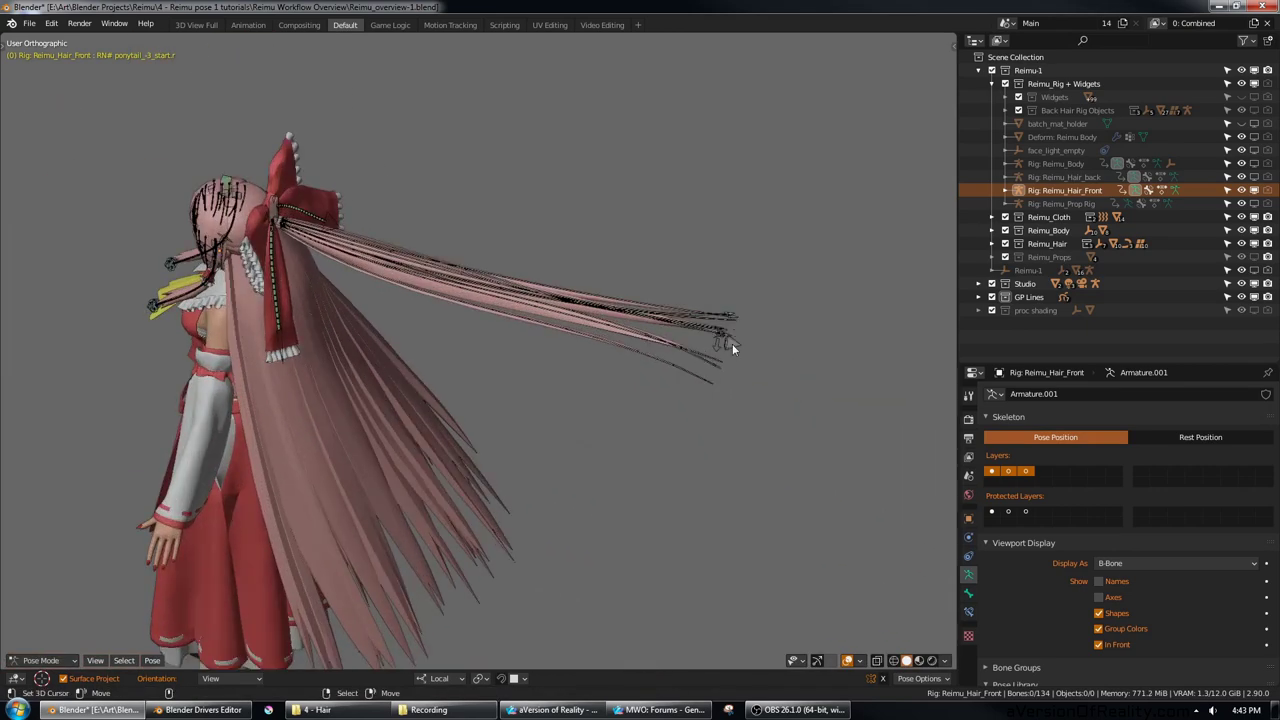
Step: Clear the location of the ponytail tip controller
{"action": "right_click", "coordinate": [732, 343]}
{"action": "key", "text": "alt+g"}
{"action": "middle_click_drag", "start_coordinate": [681, 340], "coordinate": [409, 349]}
{"action": "scroll", "coordinate": [657, 358], "scroll_direction": "up", "scroll_amount": 3}
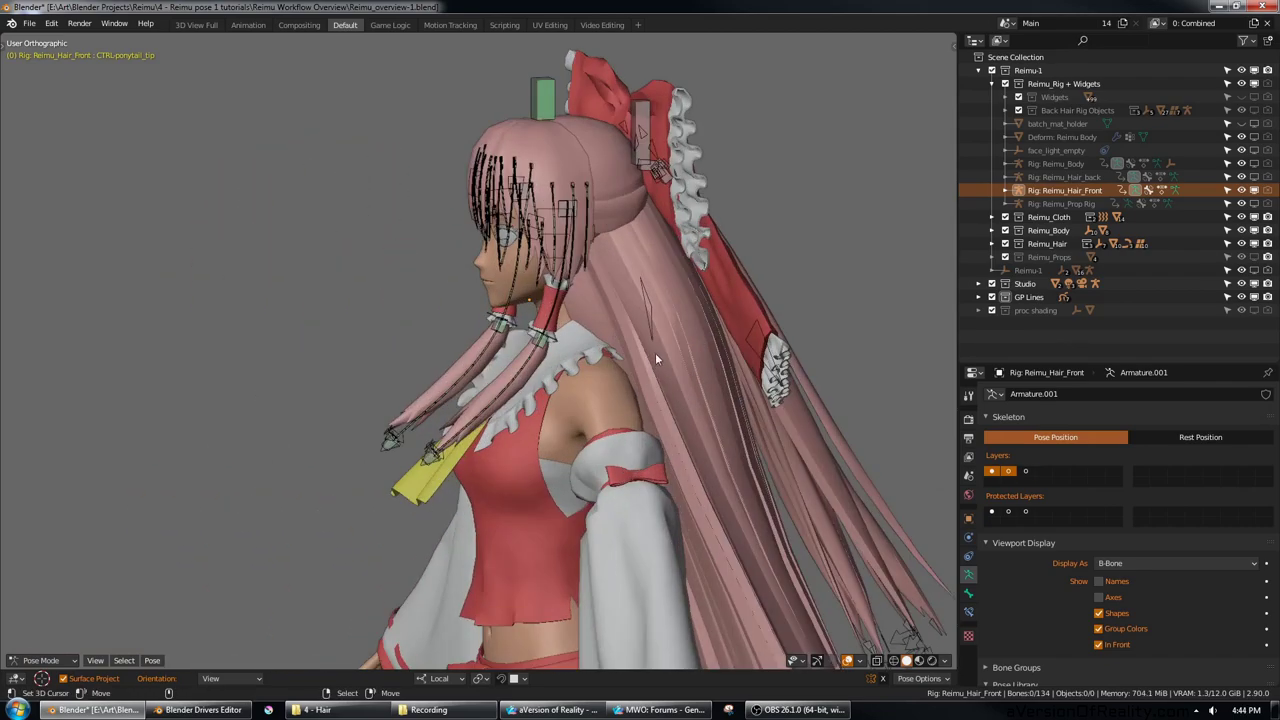
Step: Move the left side lock's end controller forward and down from the side view to stretch the lock away from the chest
{"action": "scroll", "coordinate": [656, 358], "scroll_direction": "up", "scroll_amount": 2}
{"action": "middle_click_drag", "start_coordinate": [519, 454], "coordinate": [640, 362]}
{"action": "key", "text": "g"}
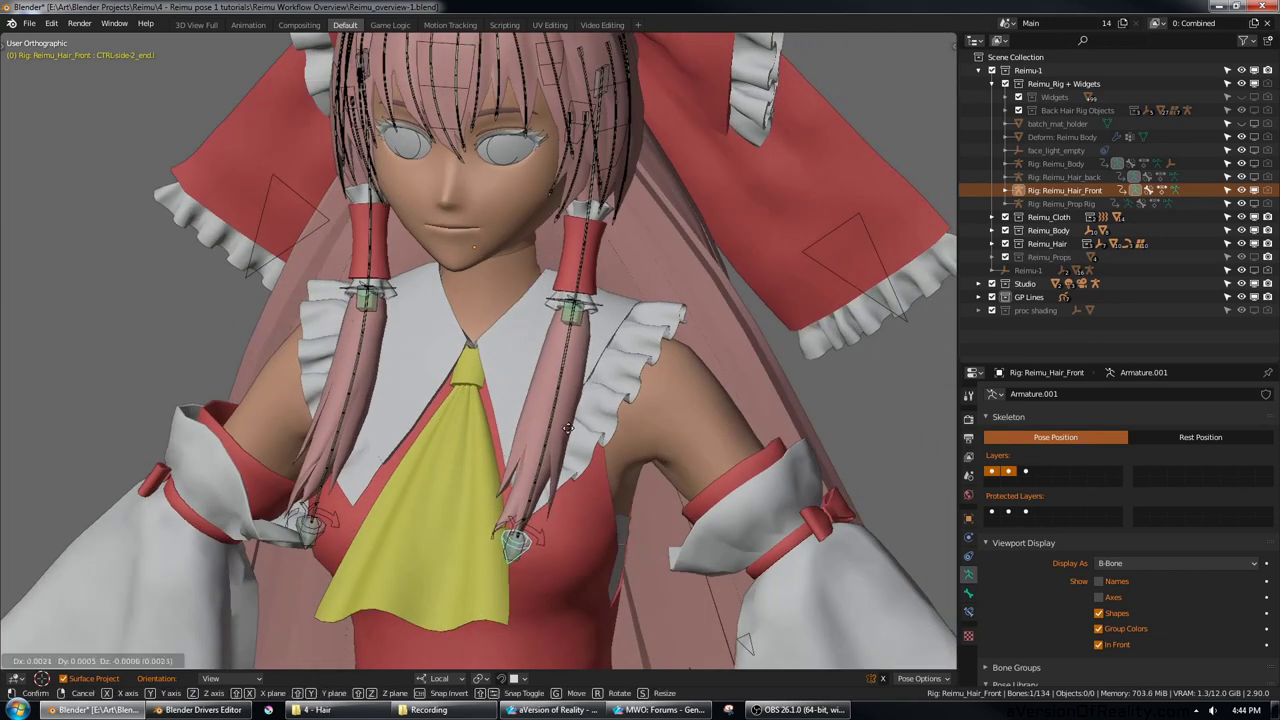
{"action": "left_click", "coordinate": [598, 456]}
{"action": "key", "text": "KP_3"}
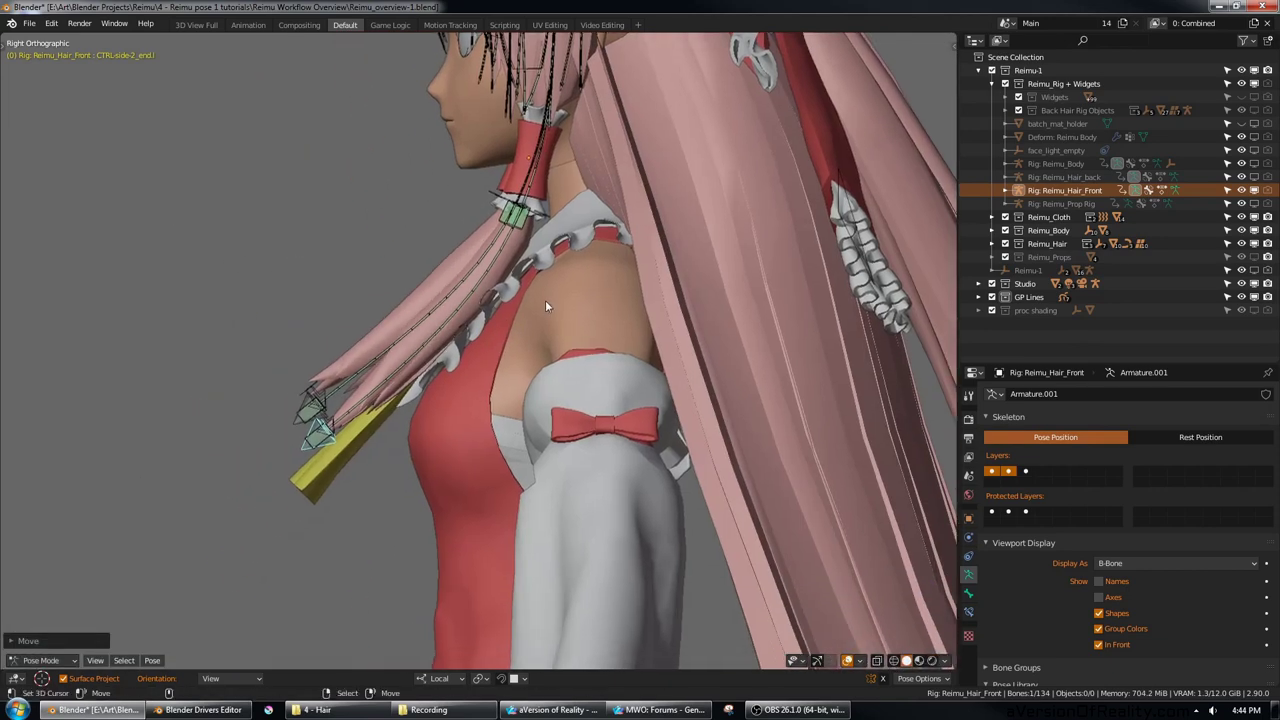
{"action": "key", "text": "g"}
{"action": "left_click", "coordinate": [362, 436]}
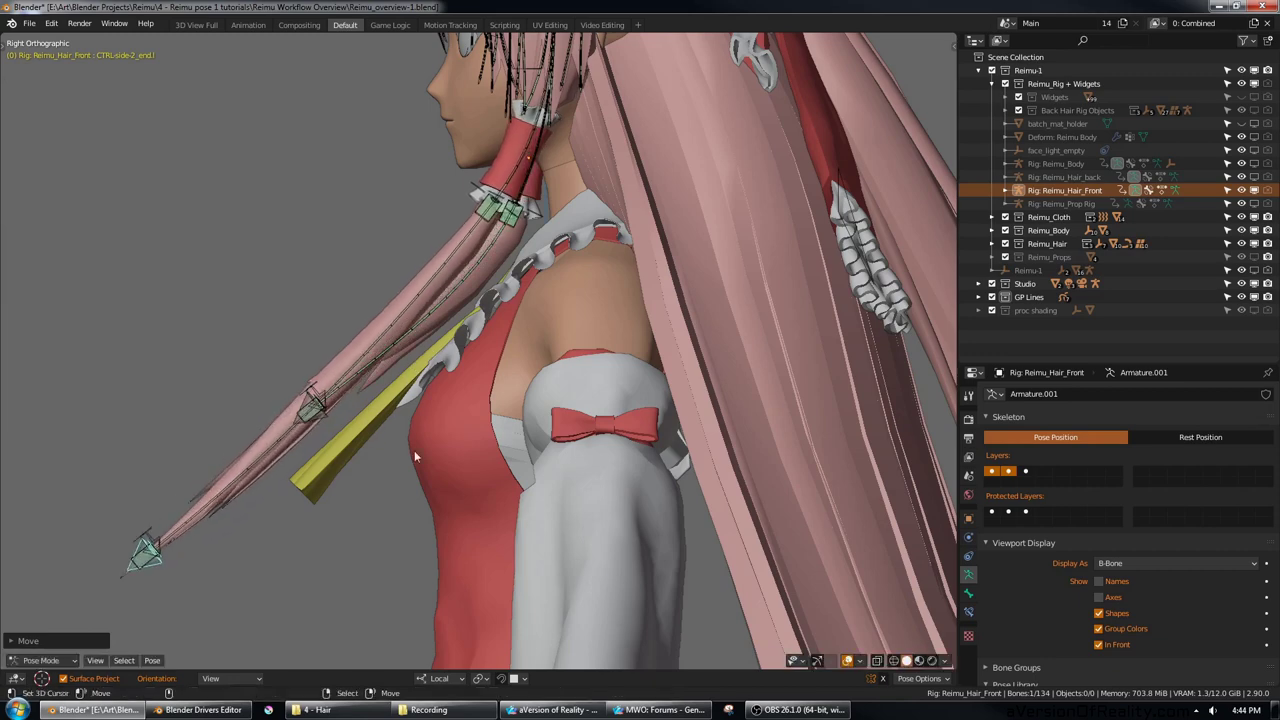
Step: Rotate the left side lock's end controller and reposition it so the lock curves downward
{"action": "key", "text": "r"}
{"action": "left_click", "coordinate": [342, 294]}
{"action": "key", "text": "g"}
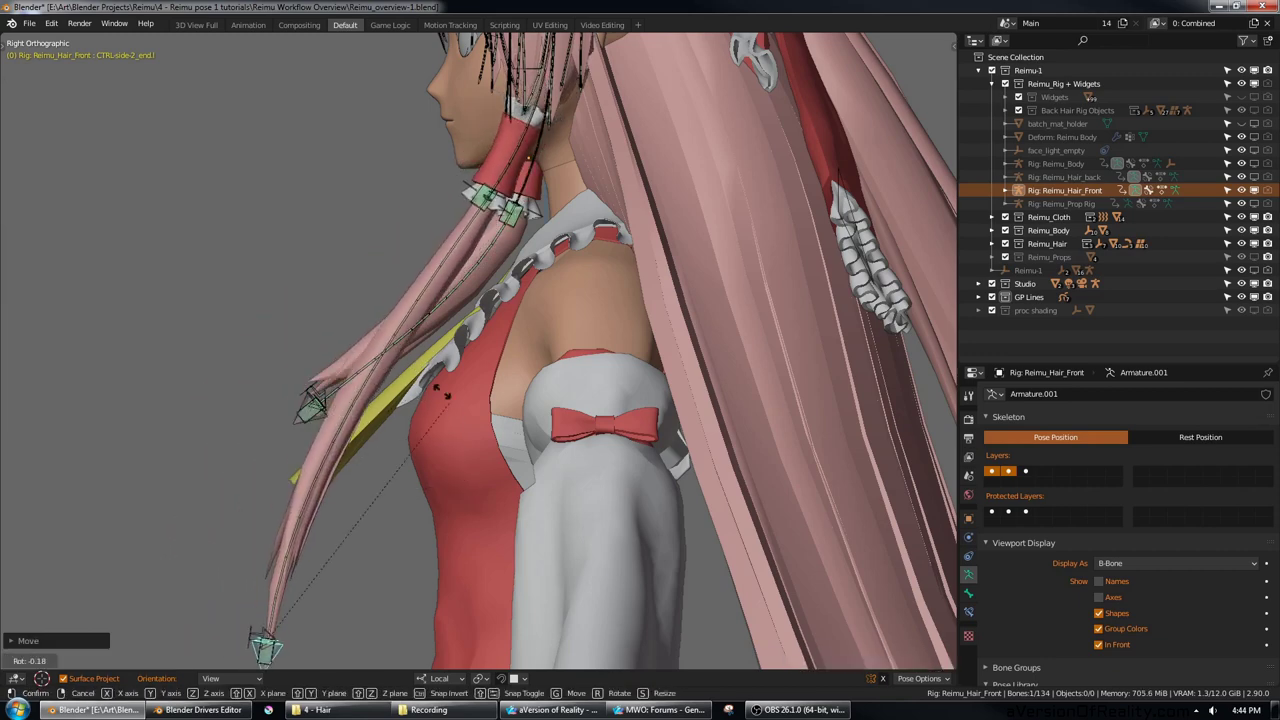
{"action": "left_click", "coordinate": [270, 602]}
{"action": "middle_click_drag", "start_coordinate": [382, 258], "coordinate": [358, 320], "text": "shift"}
{"action": "scroll", "coordinate": [544, 84], "scroll_direction": "down", "scroll_amount": 1}
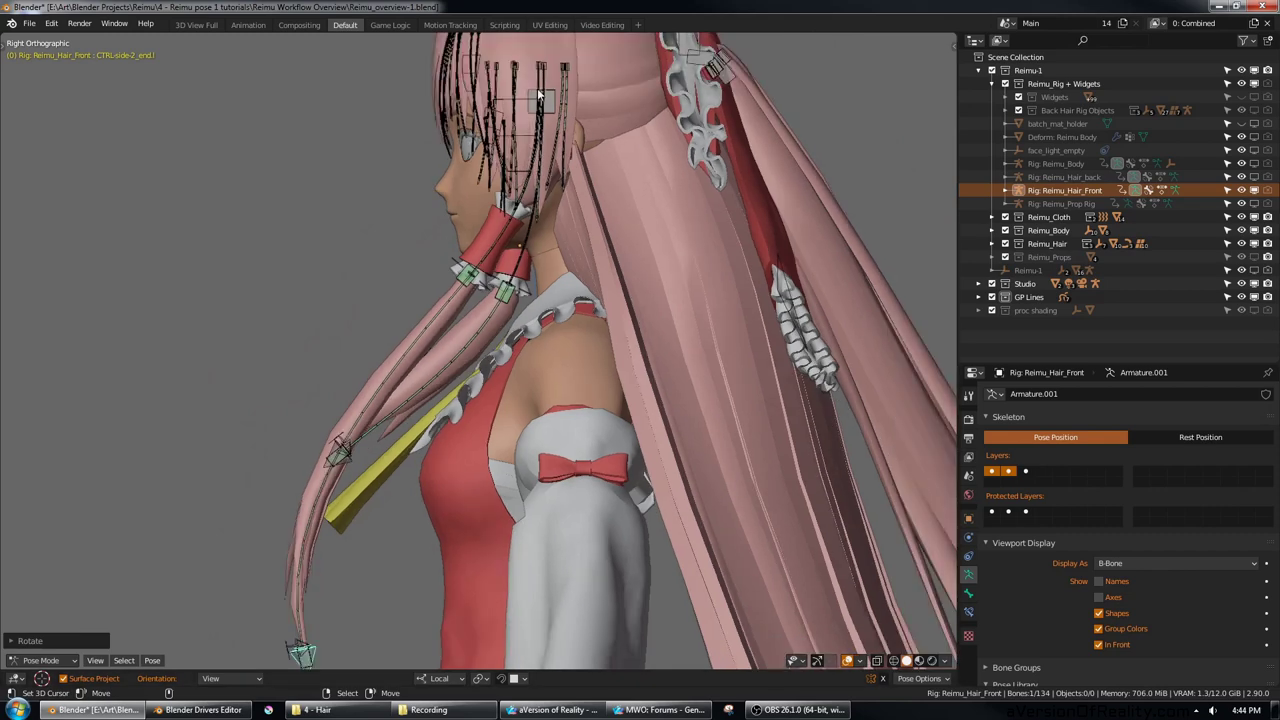
Step: Move the left side lock's end controller up to shorten the lock and back down to lengthen it
{"action": "middle_click_drag", "start_coordinate": [492, 308], "coordinate": [538, 260], "text": "shift"}
{"action": "key", "text": "g"}
{"action": "left_click", "coordinate": [382, 270]}
{"action": "key", "text": "g"}
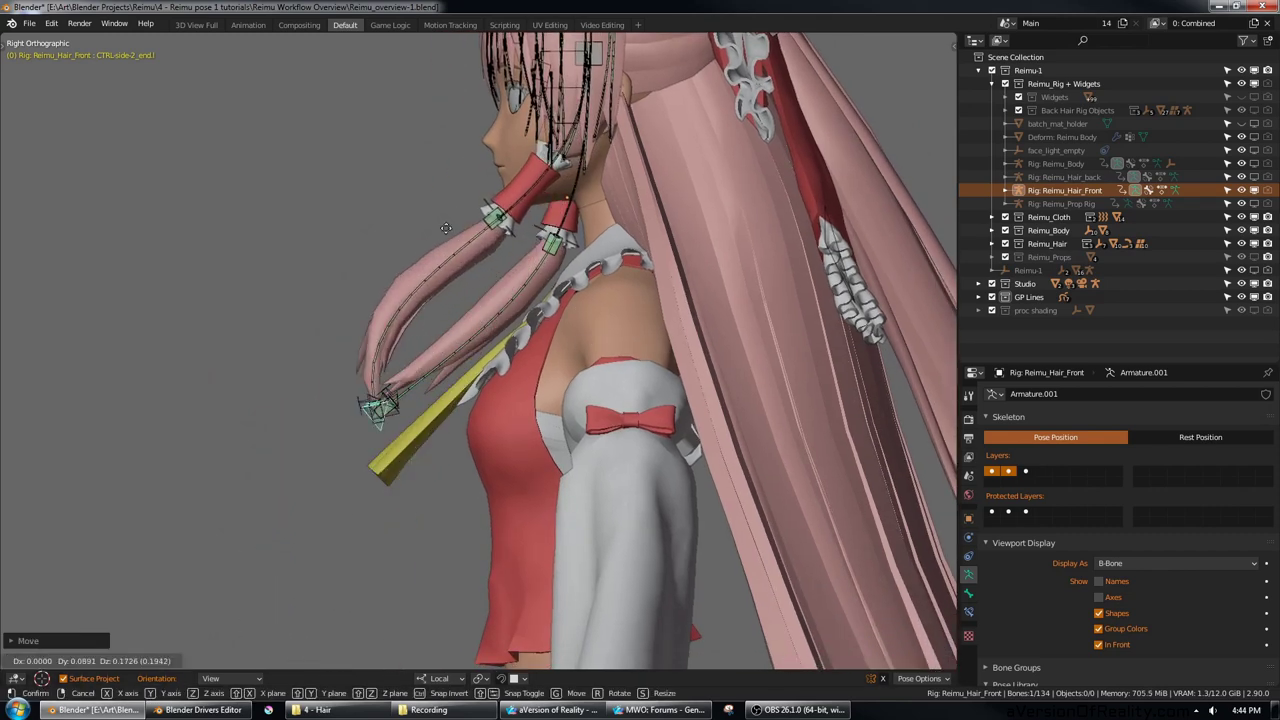
{"action": "left_click", "coordinate": [374, 455]}
Step: Select the left side lock's deform bone and examine its length and curve from the front
{"action": "right_click", "coordinate": [528, 206]}
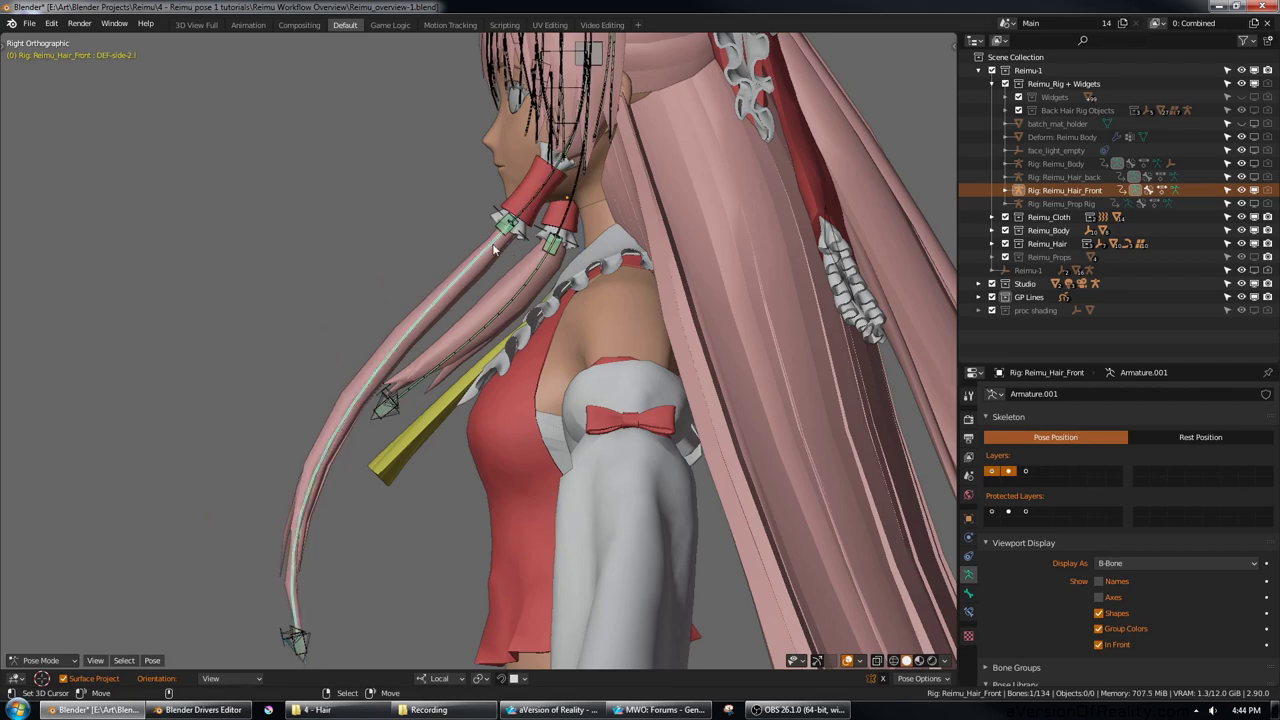
{"action": "middle_click_drag", "start_coordinate": [663, 337], "coordinate": [540, 328]}
{"action": "left_click", "coordinate": [1027, 473], "text": "shift"}
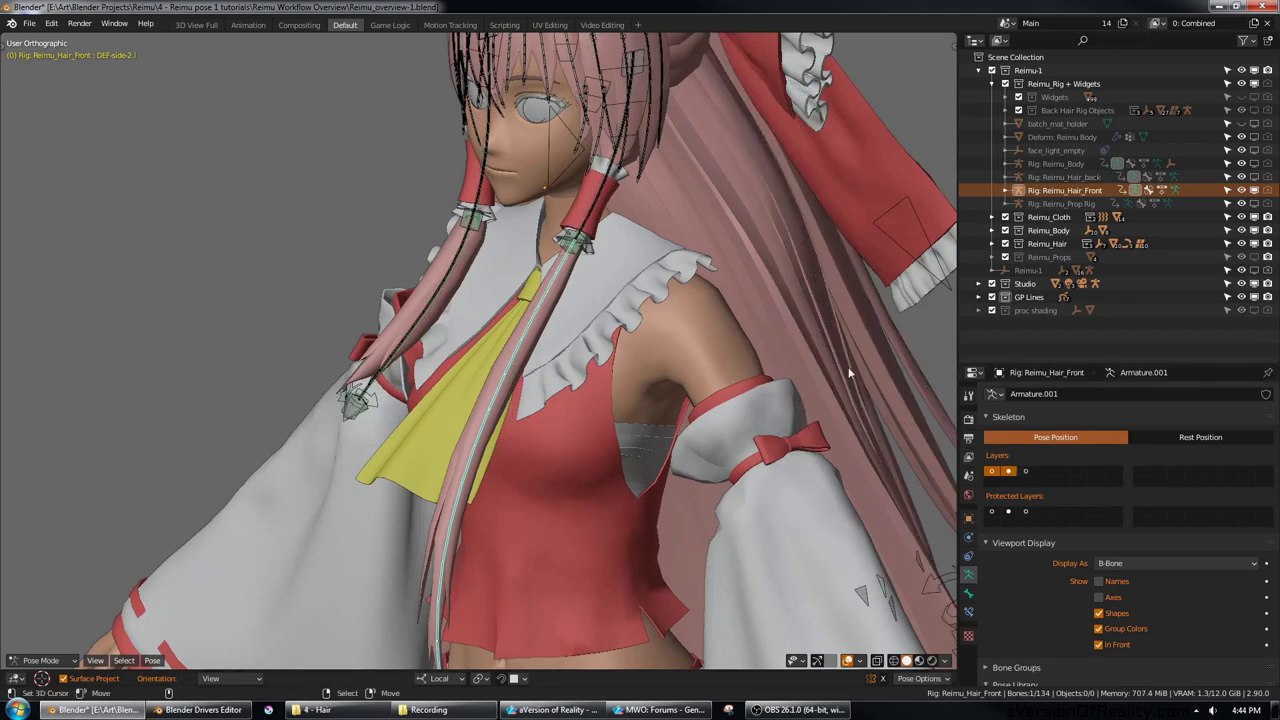
{"action": "middle_click_drag", "start_coordinate": [851, 371], "coordinate": [699, 320]}
{"action": "key", "text": "KP_3"}
{"action": "key", "text": "KP_1"}
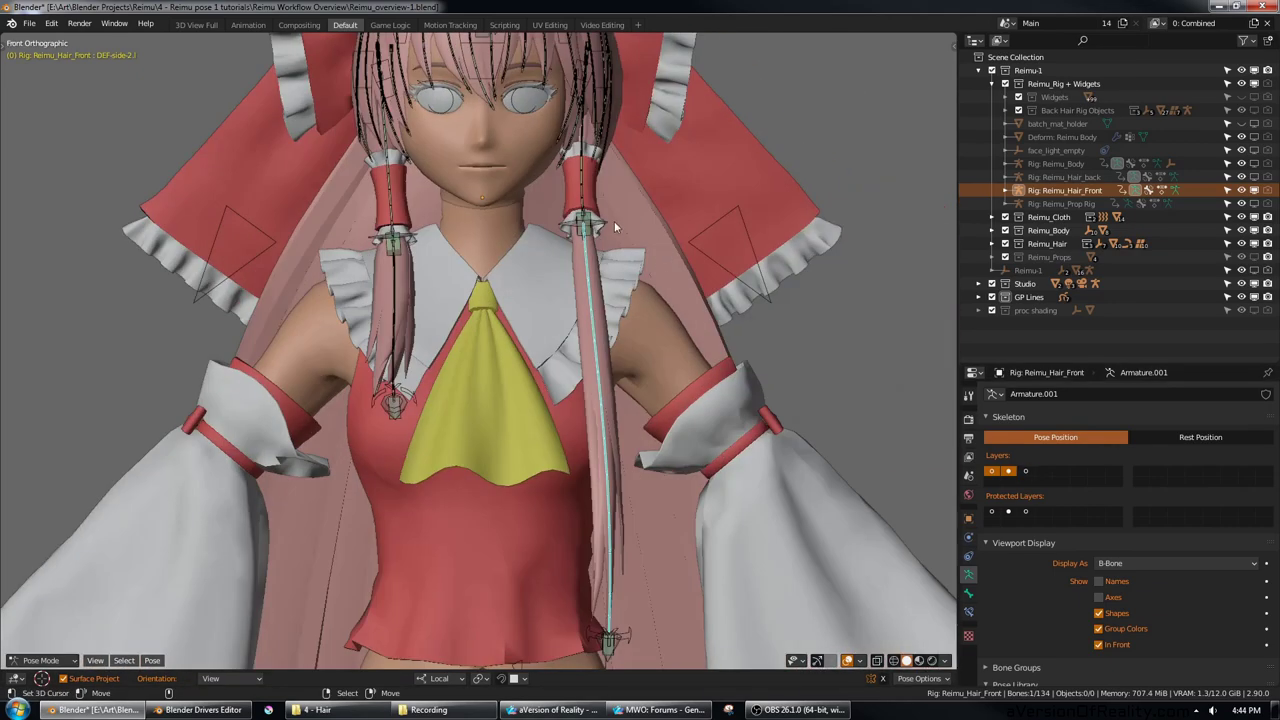
Step: Try moving and rotating the left side lock's midpoint controller in the front and side views
{"action": "left_click", "coordinate": [609, 224]}
{"action": "key", "text": "g"}
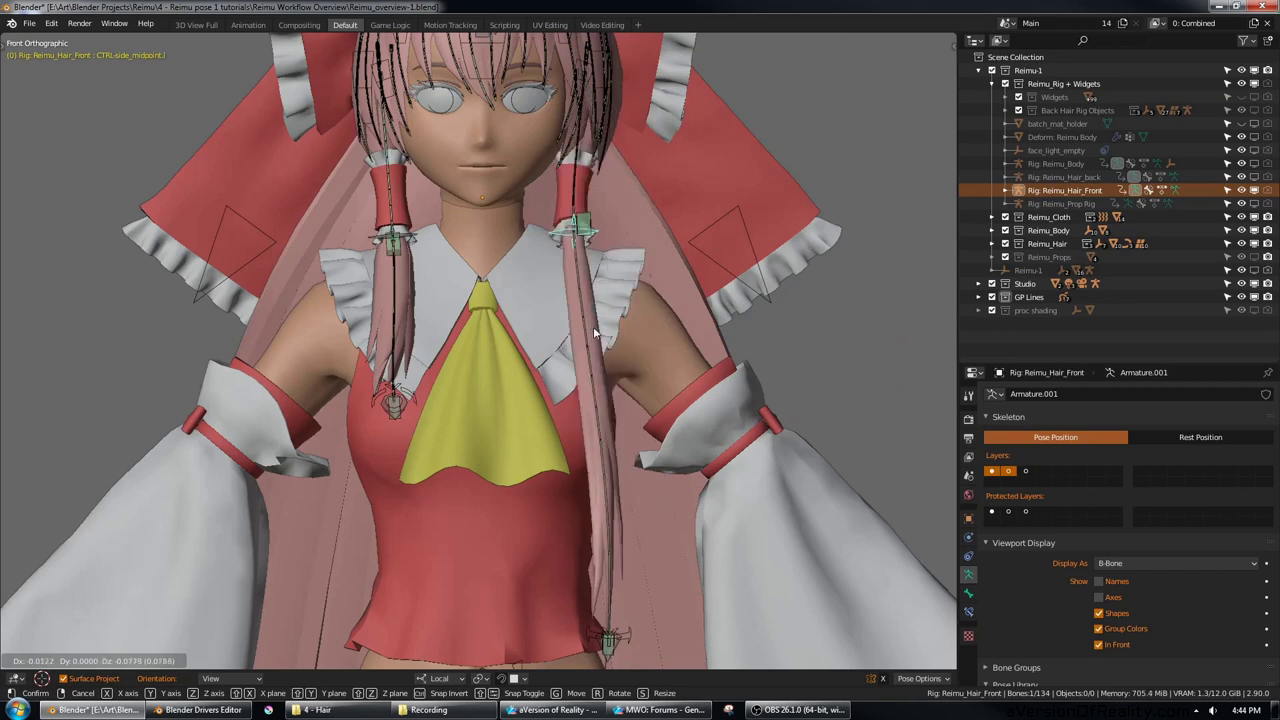
{"action": "key", "text": "Escape"}
{"action": "key", "text": "KP_3"}
{"action": "left_click", "coordinate": [650, 292]}
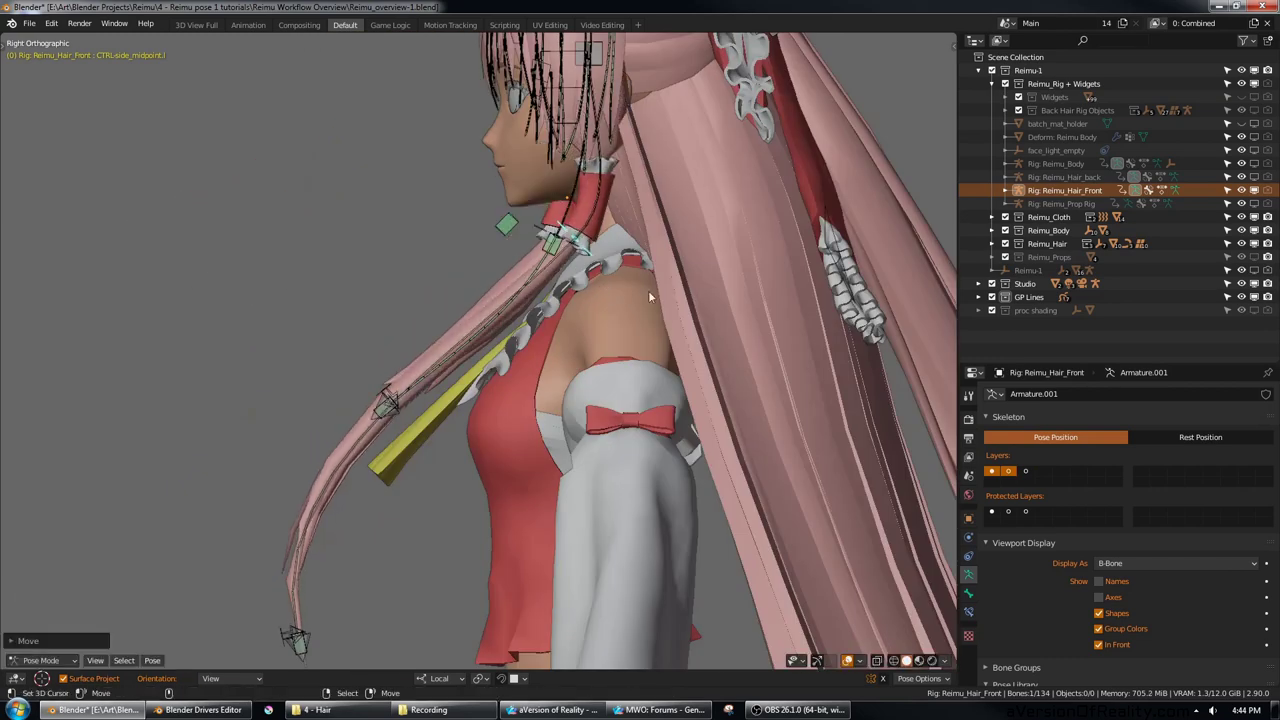
{"action": "key", "text": "r"}
{"action": "left_click", "coordinate": [612, 246]}
{"action": "key", "text": "g"}
{"action": "left_click", "coordinate": [615, 246]}
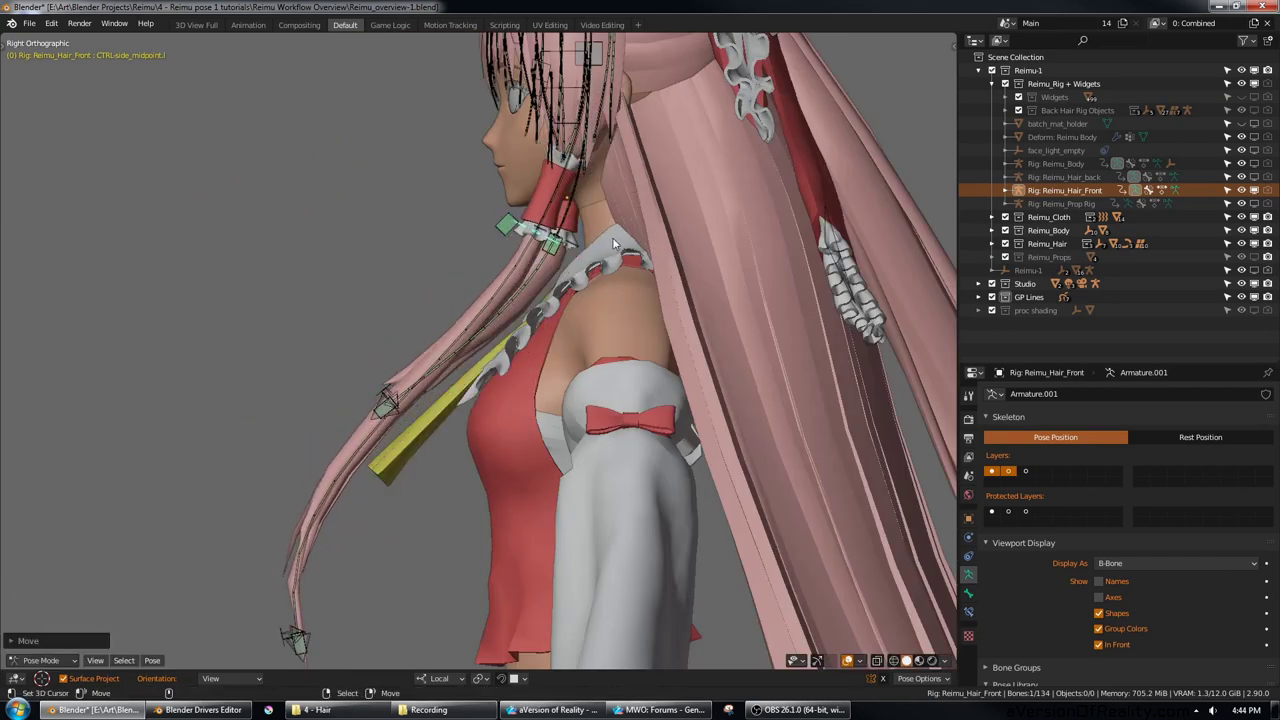
Step: Undo the moves and rotation of the left side lock's midpoint controller
{"action": "key", "text": "ctrl+z"}
{"action": "key", "text": "ctrl+z"}
{"action": "key", "text": "ctrl+z"}
Step: Move the left side lock's end controller upward to shorten the curved lock
{"action": "scroll", "coordinate": [302, 645], "scroll_direction": "down", "scroll_amount": 2}
{"action": "right_click", "coordinate": [353, 552]}
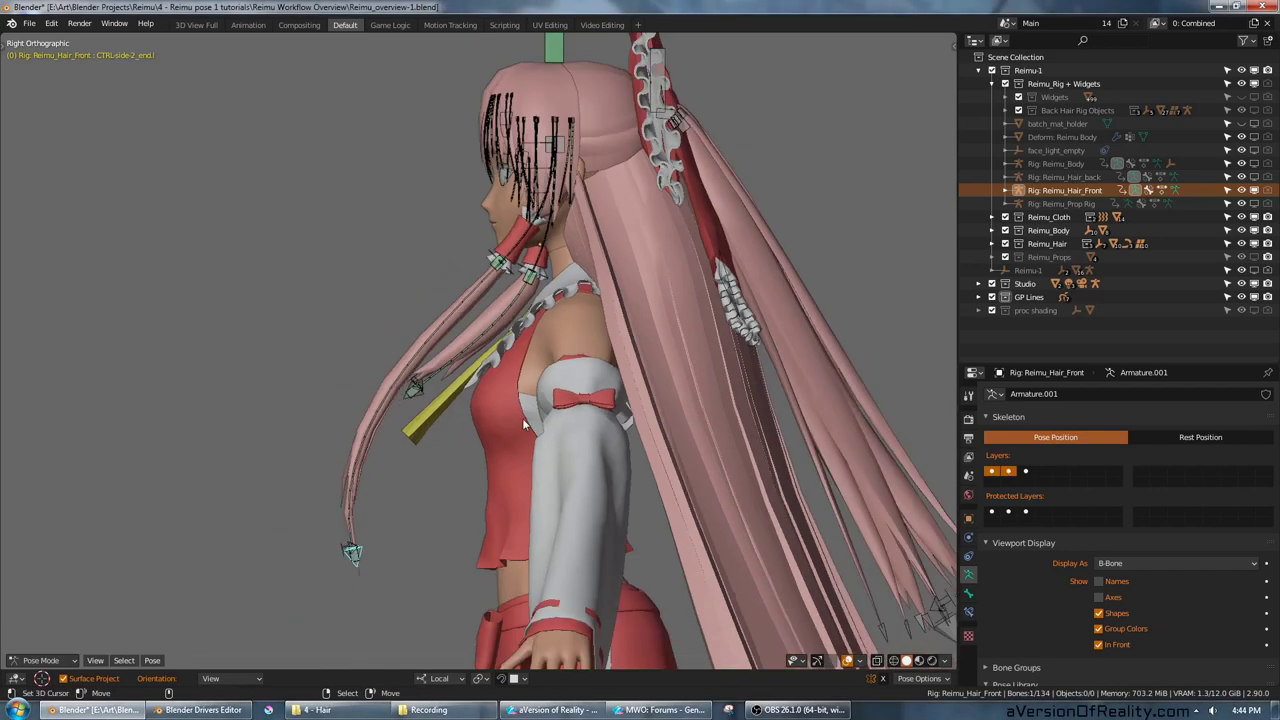
{"action": "key", "text": "g"}
{"action": "left_click", "coordinate": [370, 466]}
{"action": "scroll", "coordinate": [350, 490], "scroll_direction": "up", "scroll_amount": 2}
Step: Twist the tip of the left side lock by rotating its roll controller about the local Y axis
{"action": "right_click", "coordinate": [322, 501]}
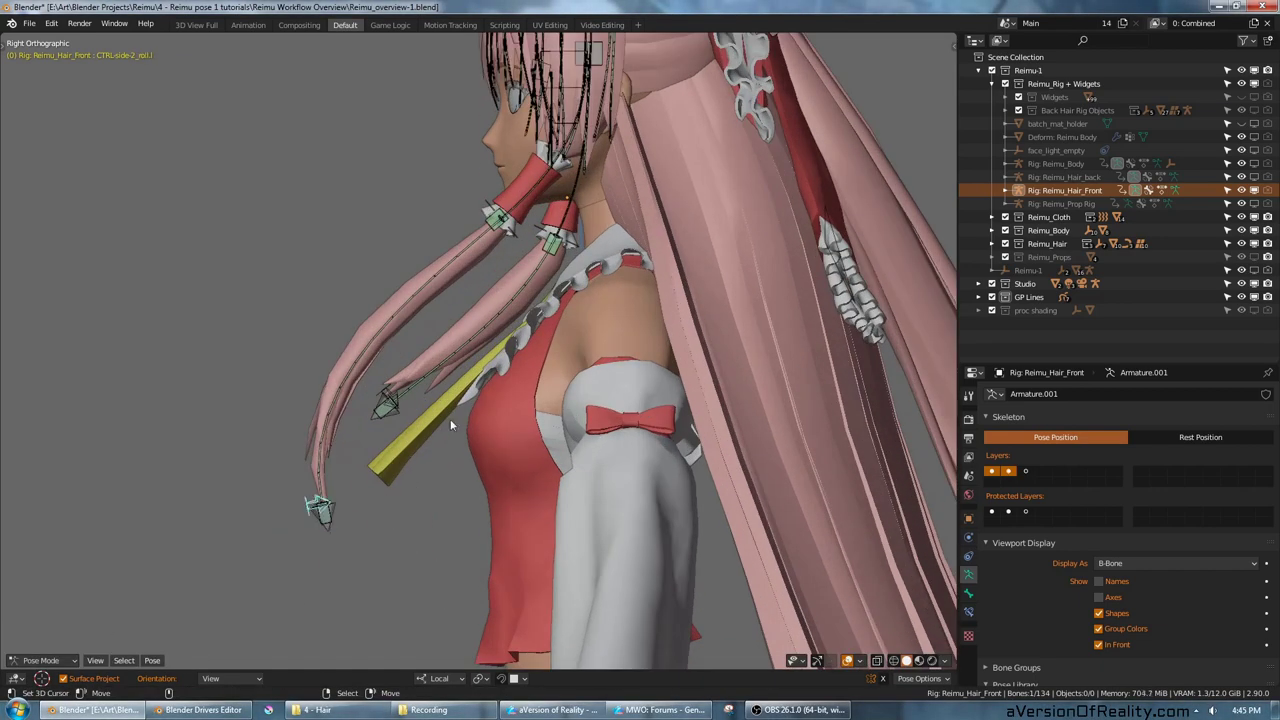
{"action": "middle_click_drag", "start_coordinate": [451, 423], "coordinate": [650, 330]}
{"action": "key", "text": "r"}
{"action": "key", "text": "y"}
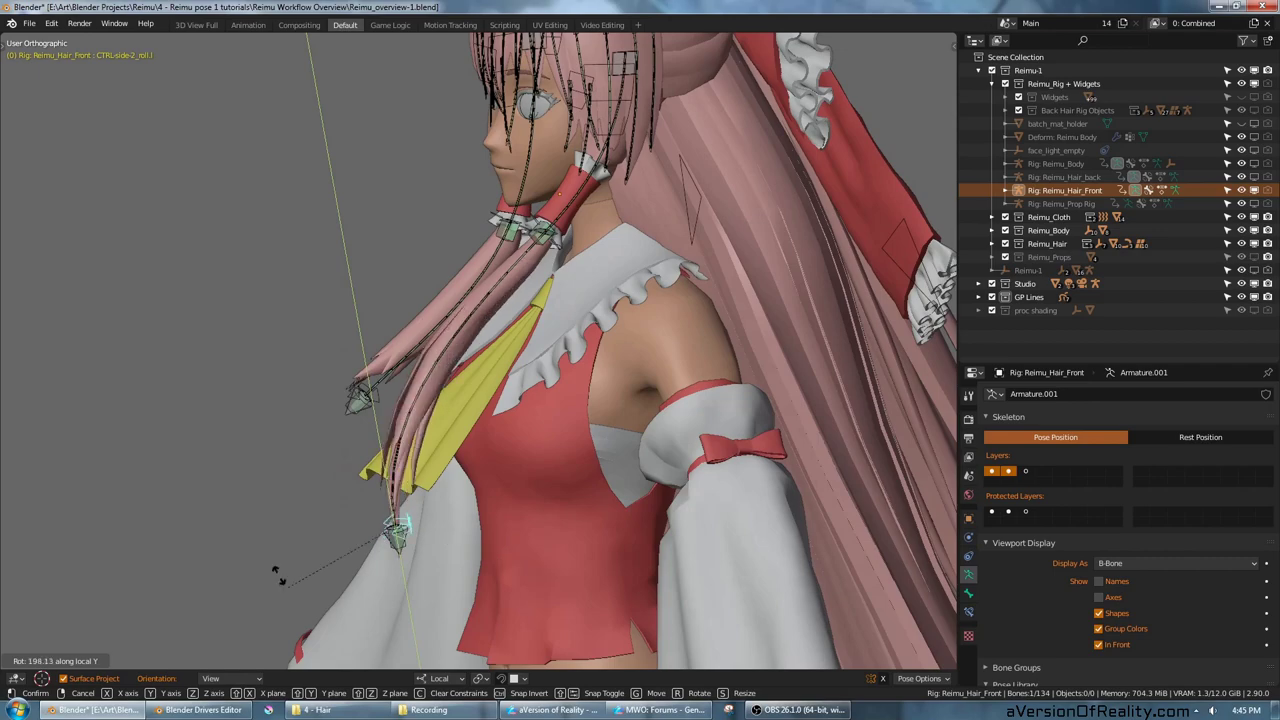
{"action": "left_click", "coordinate": [200, 427]}
{"action": "middle_click_drag", "start_coordinate": [200, 427], "coordinate": [649, 337]}
{"action": "key", "text": "r"}
{"action": "key", "text": "y"}
{"action": "left_click", "coordinate": [775, 532]}
Step: Display the wireframe of the side hair mesh and return to posing the front hair rig
{"action": "right_click", "coordinate": [676, 385]}
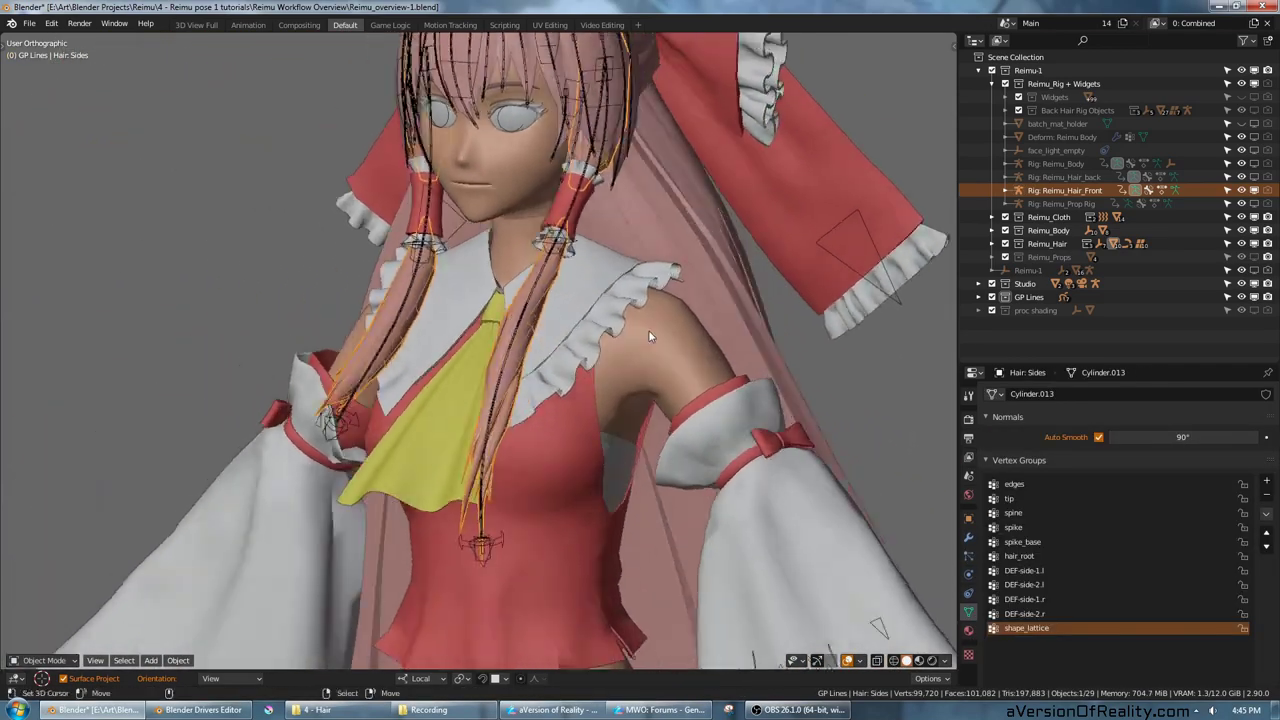
{"action": "left_click", "coordinate": [501, 537]}
{"action": "key", "text": "ctrl+Tab"}
{"action": "left_click", "coordinate": [488, 550]}
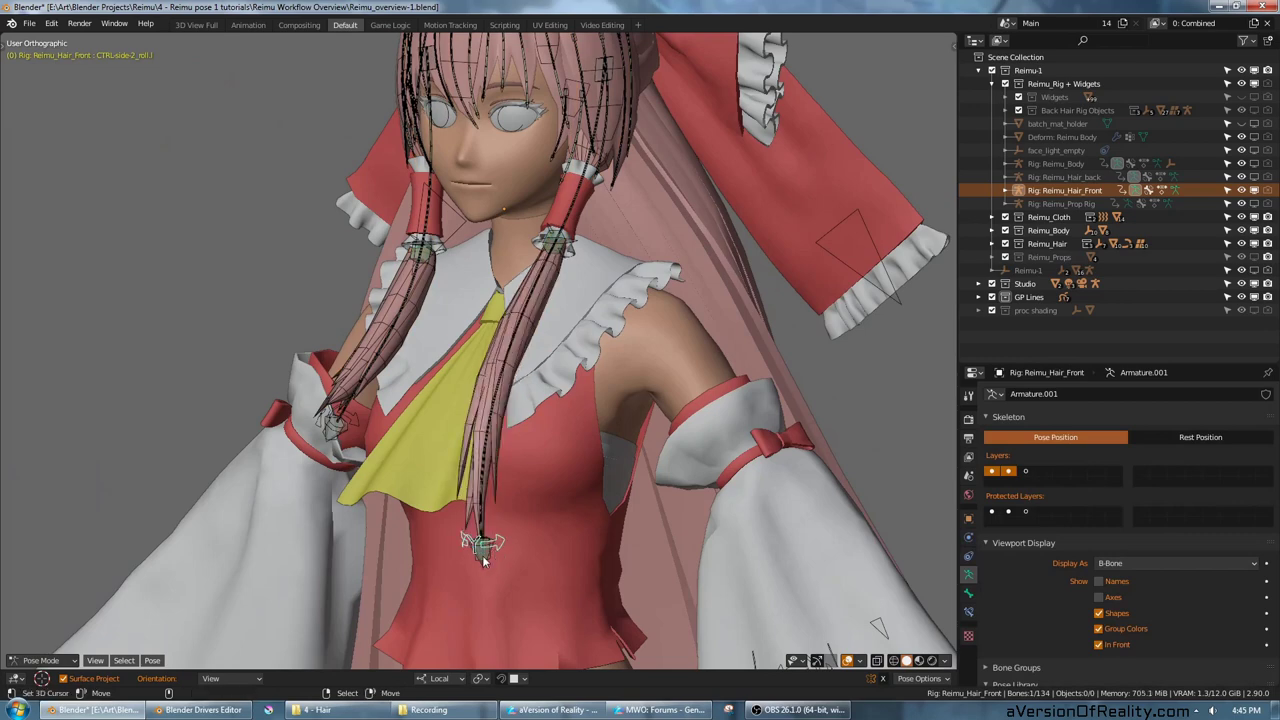
Step: Clear the left side lock's end controller location, then move the controller outward over the sleeve and rotate it
{"action": "key", "text": "alt+g"}
{"action": "middle_click_drag", "start_coordinate": [645, 358], "coordinate": [691, 409]}
{"action": "key", "text": "g"}
{"action": "left_click", "coordinate": [806, 467]}
{"action": "key", "text": "r"}
{"action": "left_click", "coordinate": [785, 360]}
Step: Try twisting the left side lock with its end controller about local Y and with its roll controller
{"action": "key", "text": "r"}
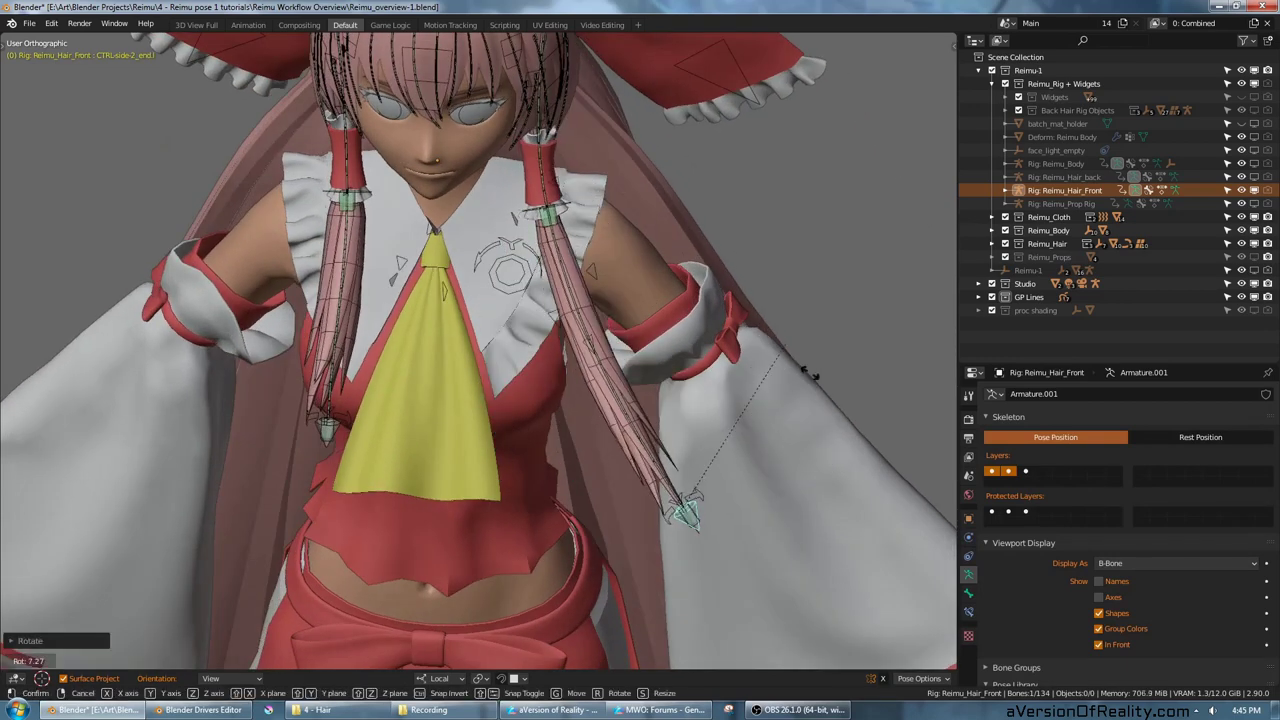
{"action": "key", "text": "y"}
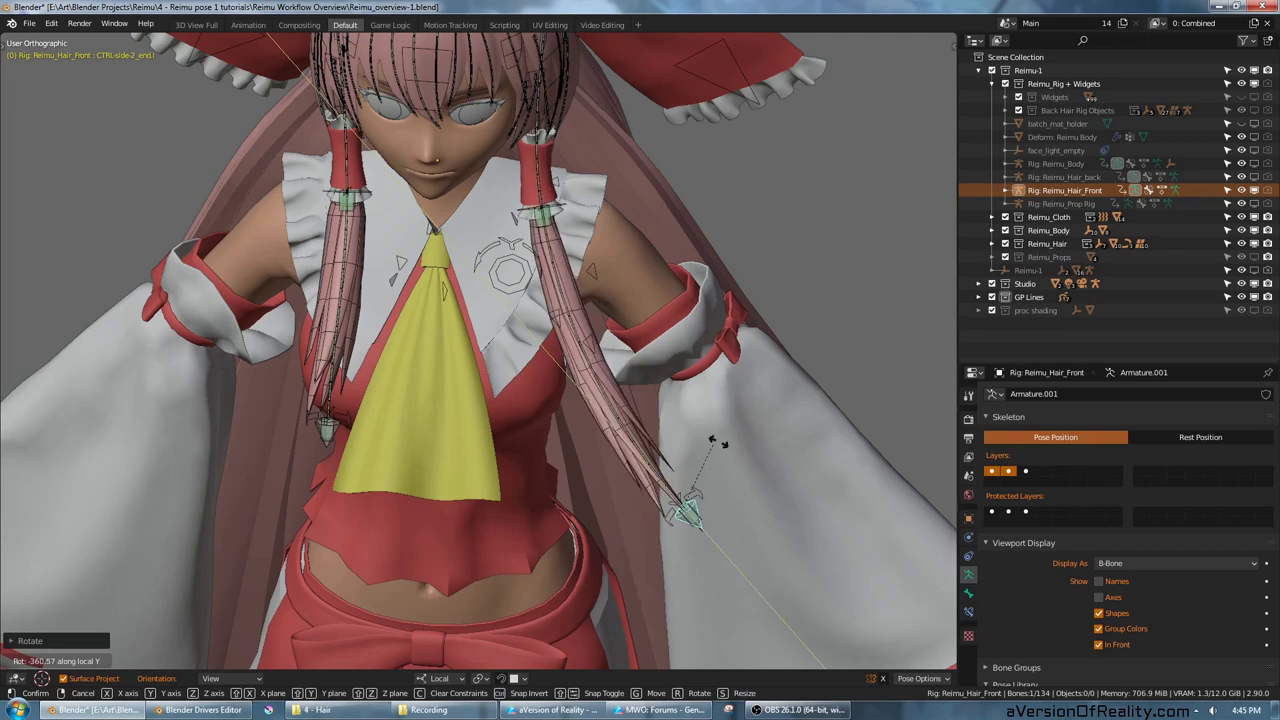
{"action": "right_click", "coordinate": [838, 473]}
{"action": "right_click", "coordinate": [698, 500]}
{"action": "key", "text": "r"}
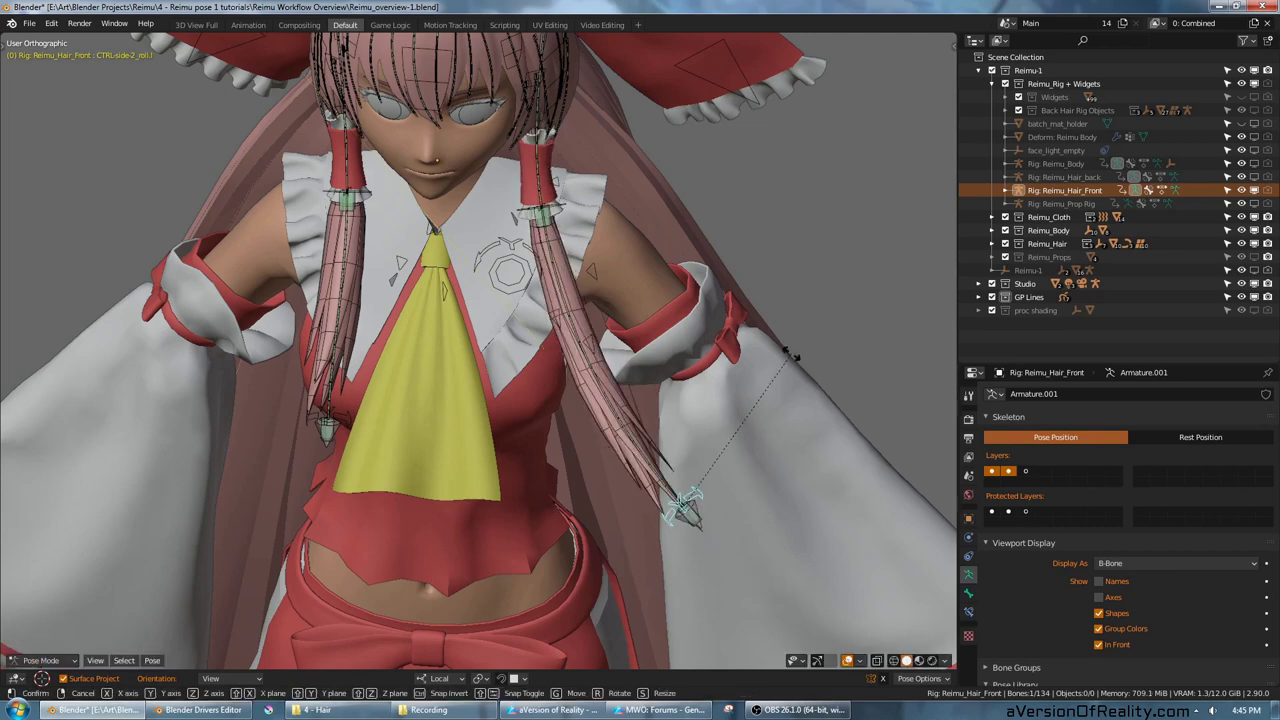
{"action": "right_click", "coordinate": [792, 393]}
Step: Rotate the left side lock's end controller and move it farther down along the sleeve
{"action": "middle_click_drag", "start_coordinate": [772, 376], "coordinate": [800, 347]}
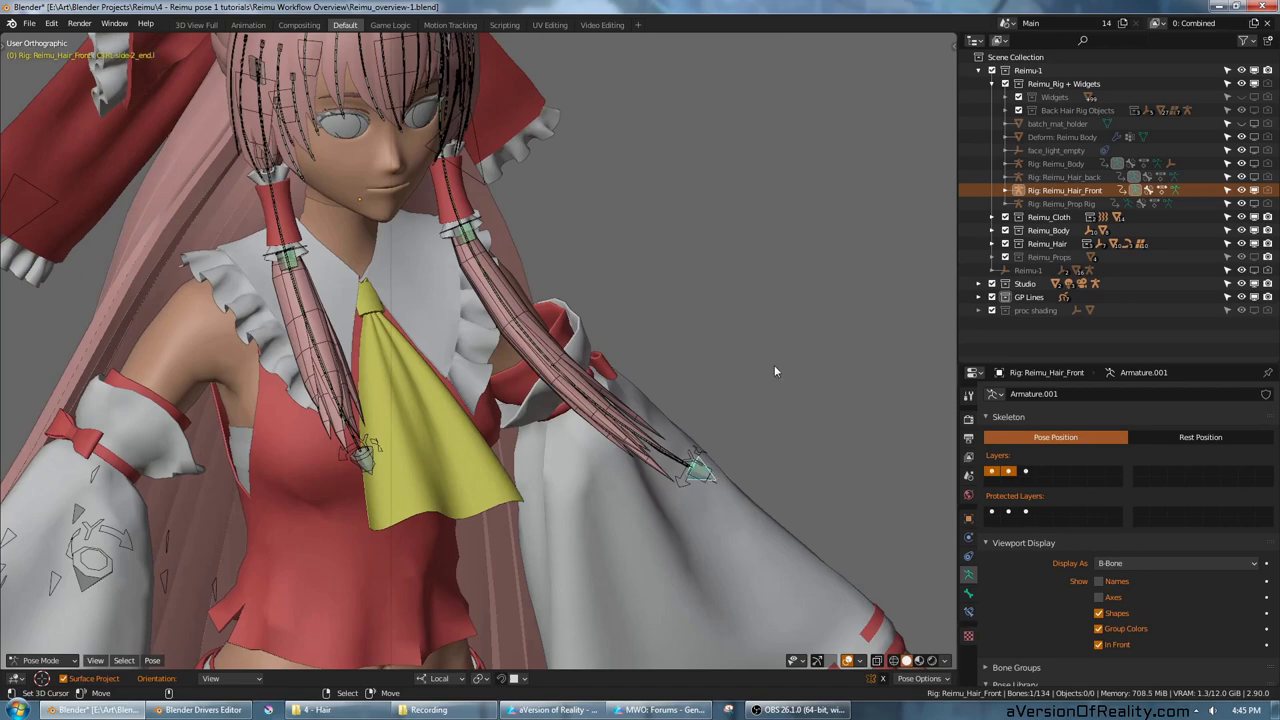
{"action": "key", "text": "r"}
{"action": "left_click", "coordinate": [794, 466]}
{"action": "middle_click_drag", "start_coordinate": [794, 466], "coordinate": [702, 424]}
{"action": "key", "text": "g"}
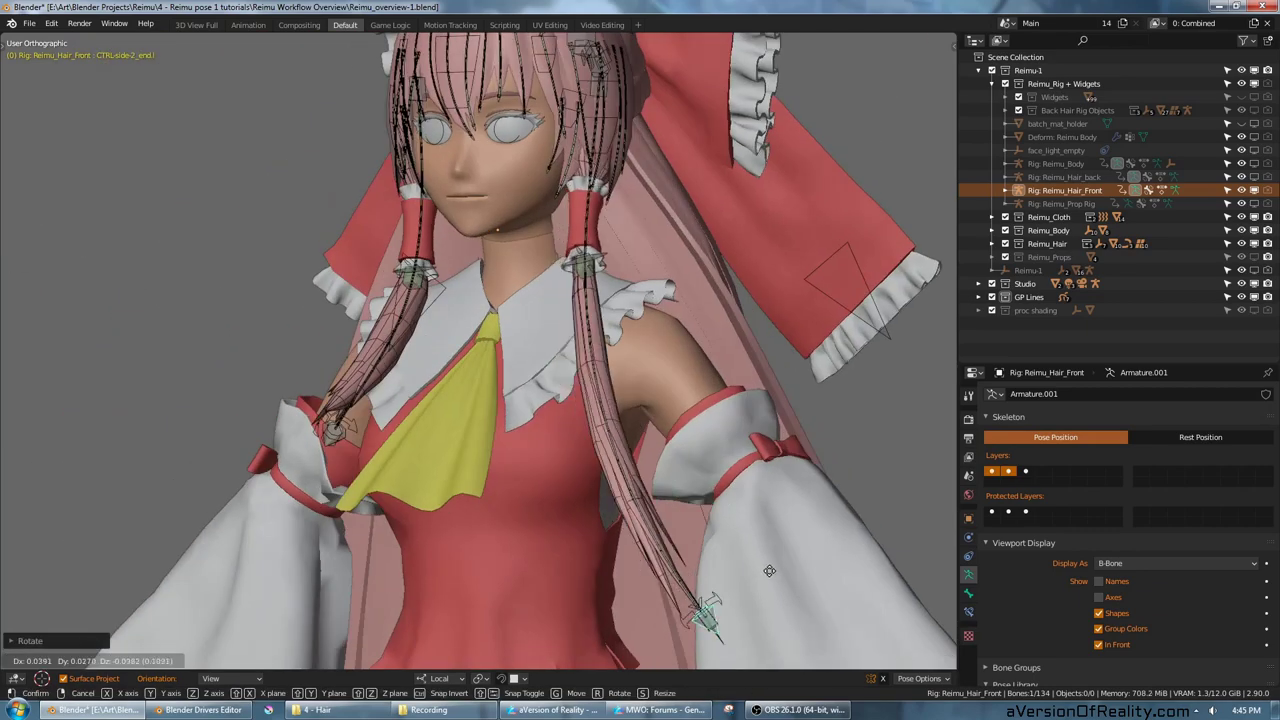
{"action": "left_click", "coordinate": [769, 571]}
Step: Rotate the left side lock's end controller from the front view and move it inward beside the waist
{"action": "middle_click_drag", "start_coordinate": [769, 571], "coordinate": [704, 403]}
{"action": "key", "text": "r"}
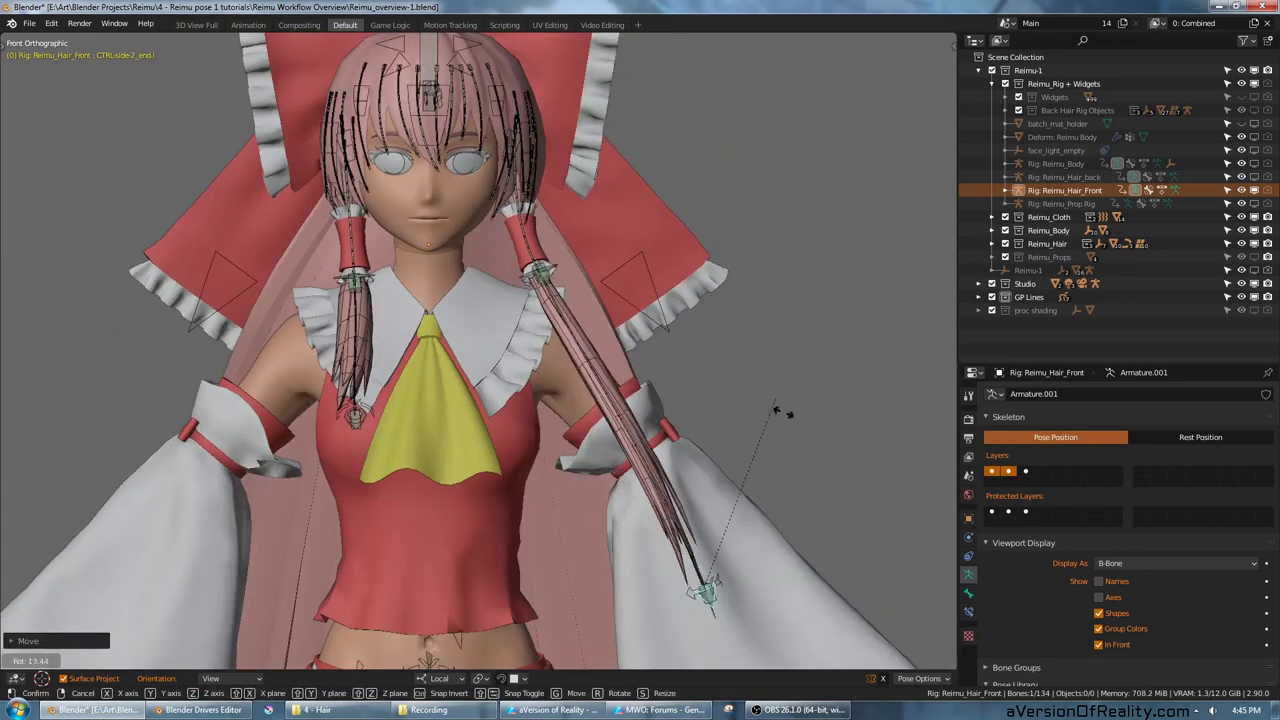
{"action": "left_click", "coordinate": [793, 436]}
{"action": "key", "text": "g"}
{"action": "left_click", "coordinate": [660, 514]}
Step: Try pulling the left side lock's end controller down past the waist toward the skirt to stretch the lock
{"action": "scroll", "coordinate": [655, 520], "scroll_direction": "down", "scroll_amount": 2}
{"action": "middle_click_drag", "start_coordinate": [555, 598], "coordinate": [558, 530], "text": "shift"}
{"action": "scroll", "coordinate": [586, 508], "scroll_direction": "up", "scroll_amount": 1}
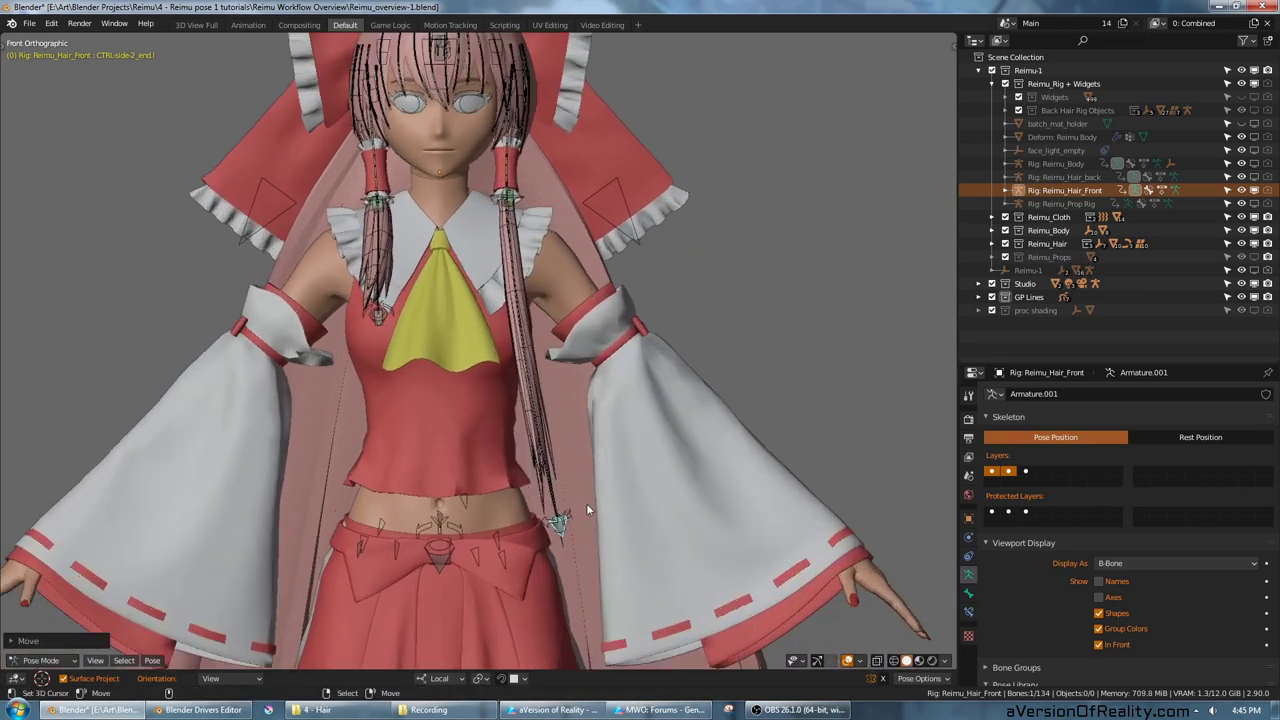
{"action": "key", "text": "g"}
{"action": "left_click", "coordinate": [684, 573]}
{"action": "scroll", "coordinate": [672, 550], "scroll_direction": "down", "scroll_amount": 3}
{"action": "middle_click_drag", "start_coordinate": [656, 534], "coordinate": [664, 447], "text": "shift"}
{"action": "key", "text": "g"}
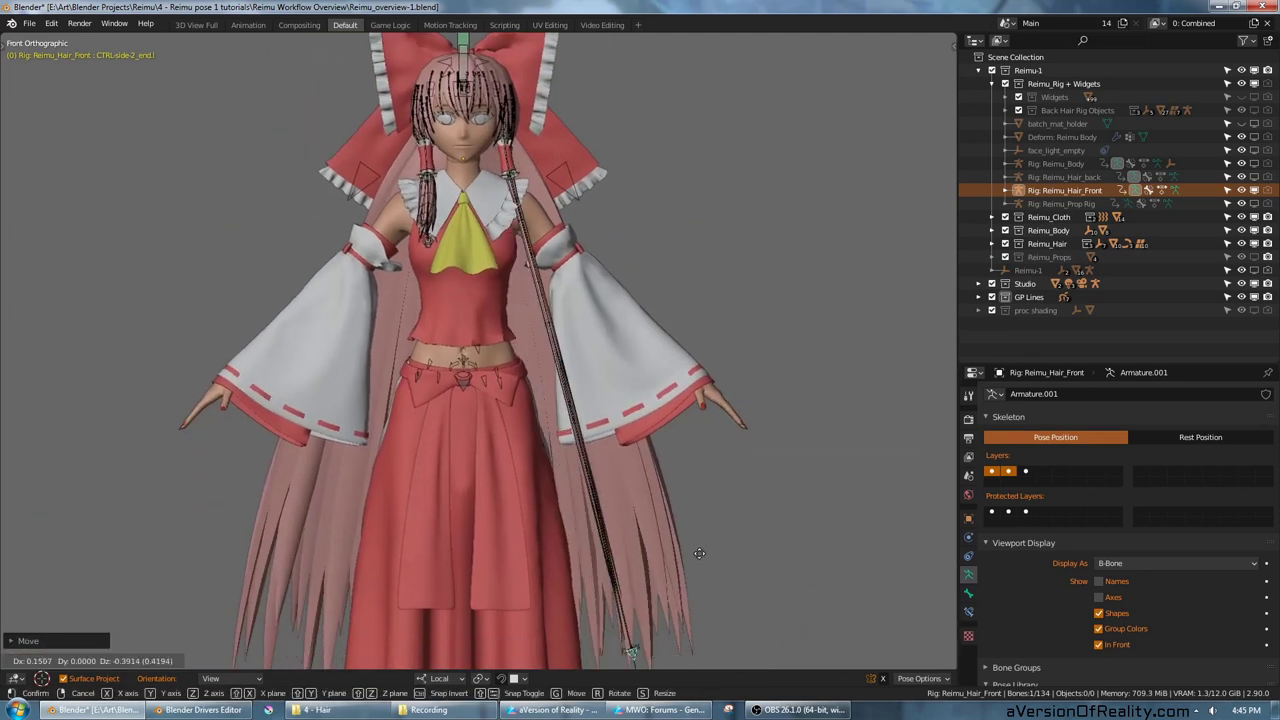
{"action": "right_click", "coordinate": [576, 350]}
Step: Clear the location of the left side lock's end controller
{"action": "key", "text": "alt+g"}
{"action": "middle_click_drag", "start_coordinate": [649, 294], "coordinate": [706, 492], "text": "shift"}
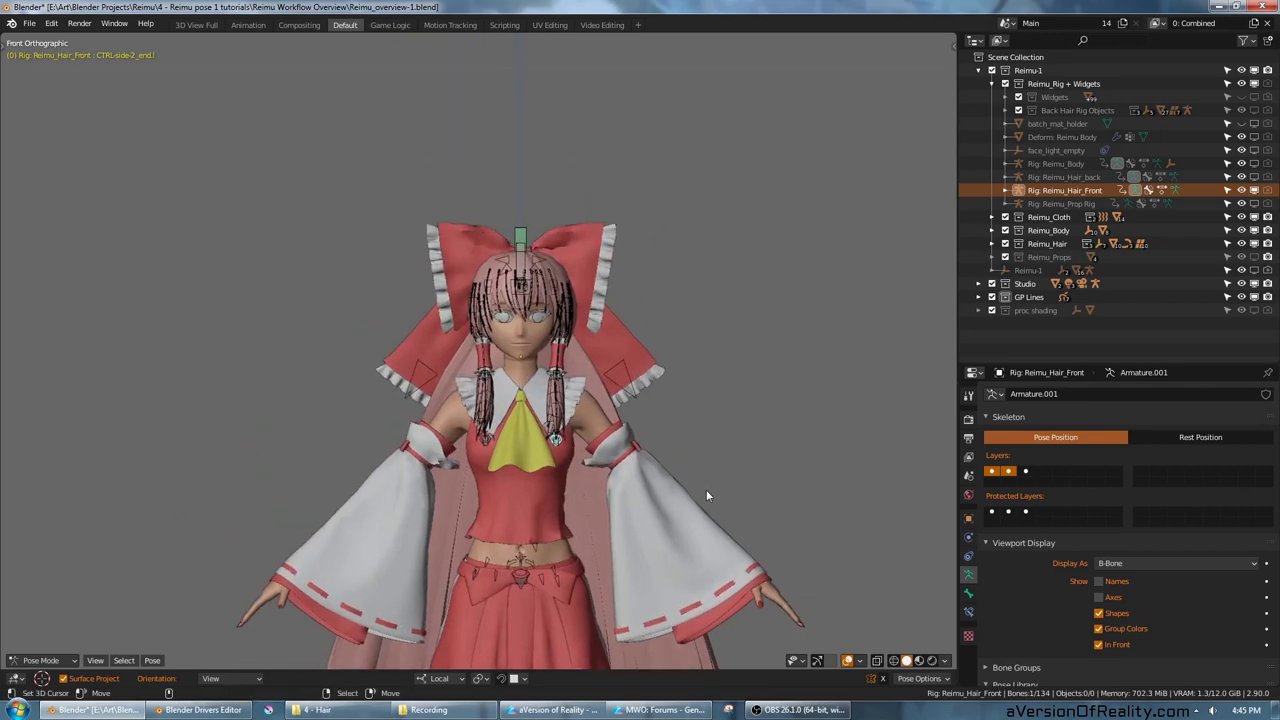
{"action": "scroll", "coordinate": [706, 489], "scroll_direction": "up", "scroll_amount": 4}
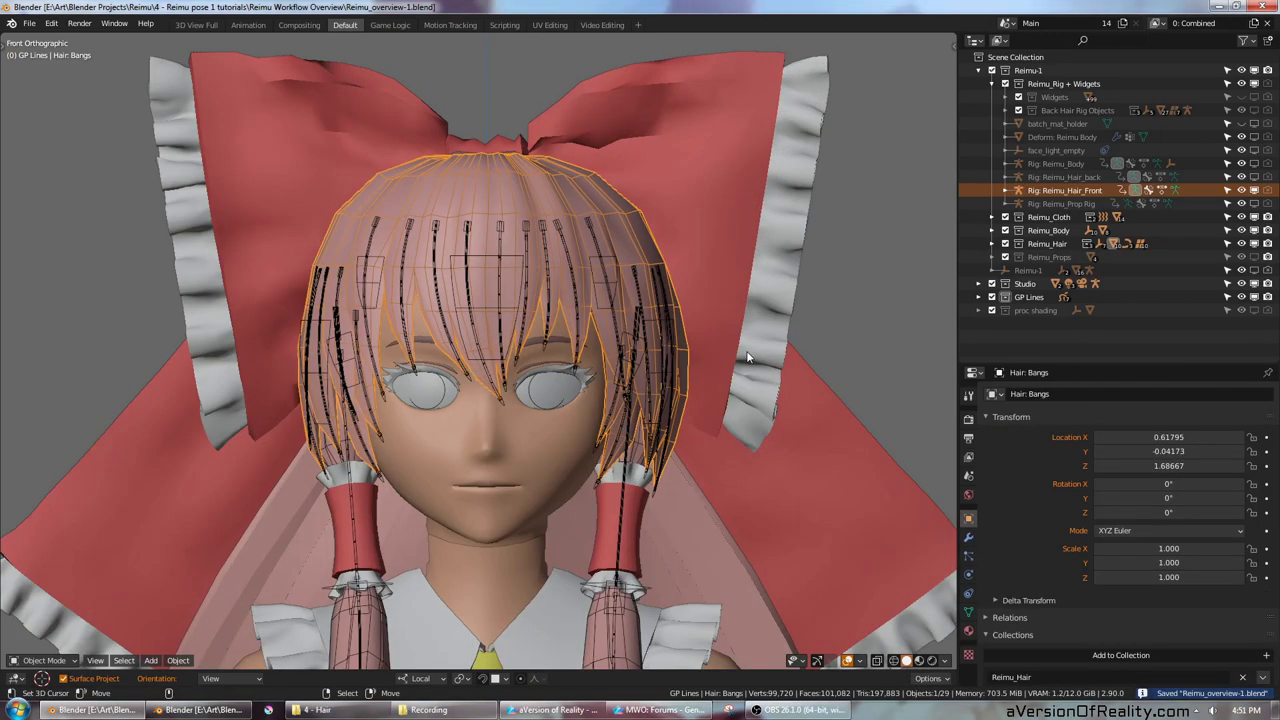
Step: Select the end bone of the middle bang strand above the right eye in the front hair rig
{"action": "scroll", "coordinate": [745, 344], "scroll_direction": "up", "scroll_amount": 2}
{"action": "middle_click_drag", "start_coordinate": [734, 236], "coordinate": [810, 251]}
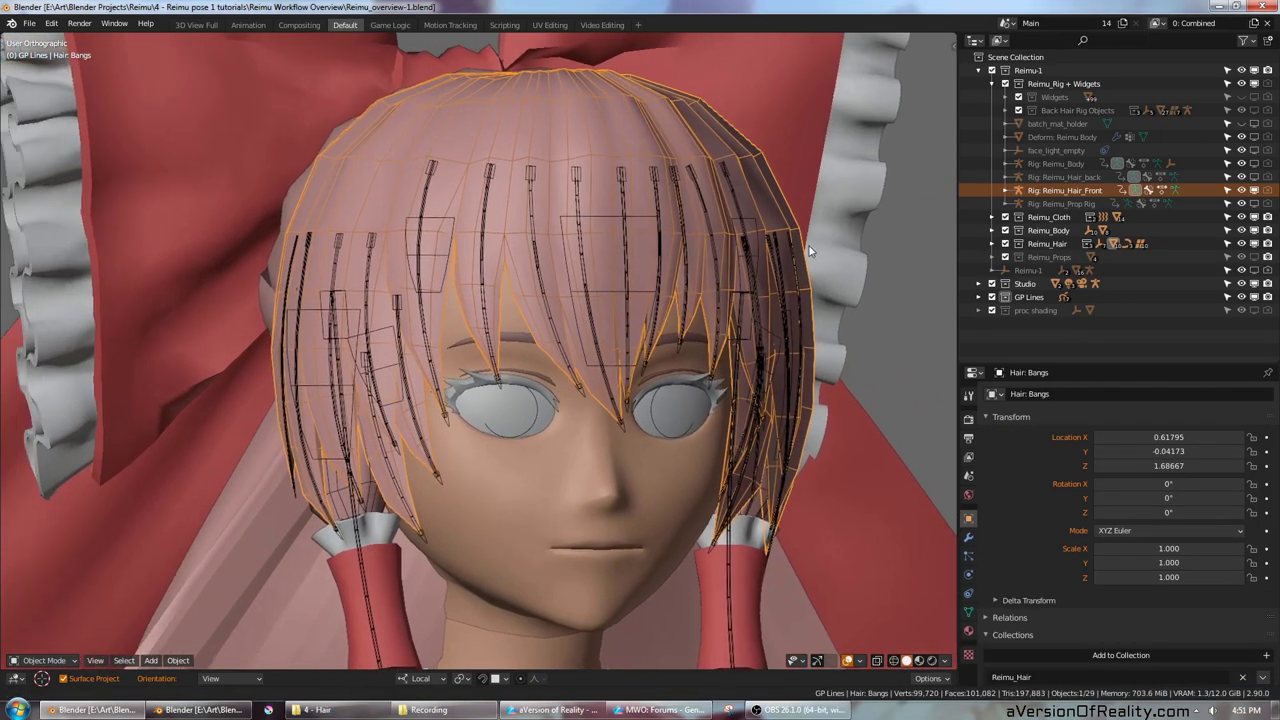
{"action": "right_click", "coordinate": [499, 389]}
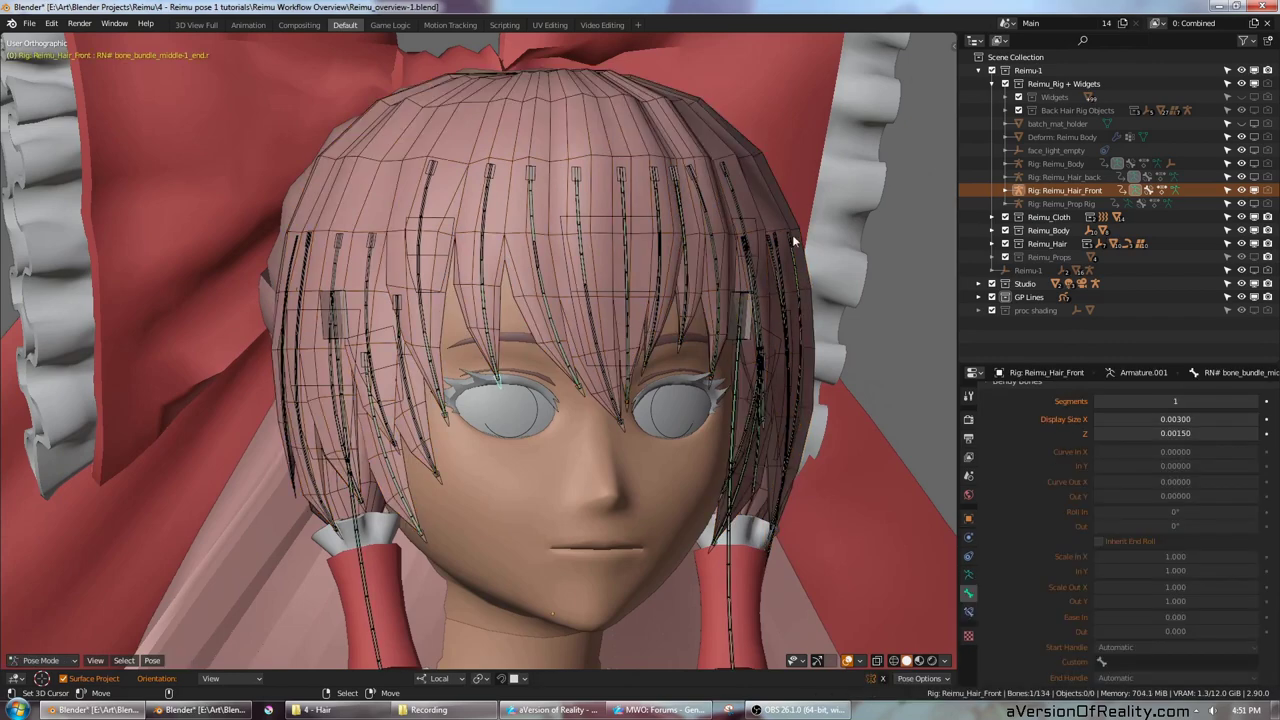
{"action": "scroll", "coordinate": [784, 208], "scroll_direction": "down", "scroll_amount": 1}
{"action": "middle_click_drag", "start_coordinate": [794, 250], "coordinate": [751, 215]}
Step: Examine the bangs mesh and its strand bones, alternating between the bangs object and the front hair rig's pose
{"action": "key", "text": "ctrl+Tab"}
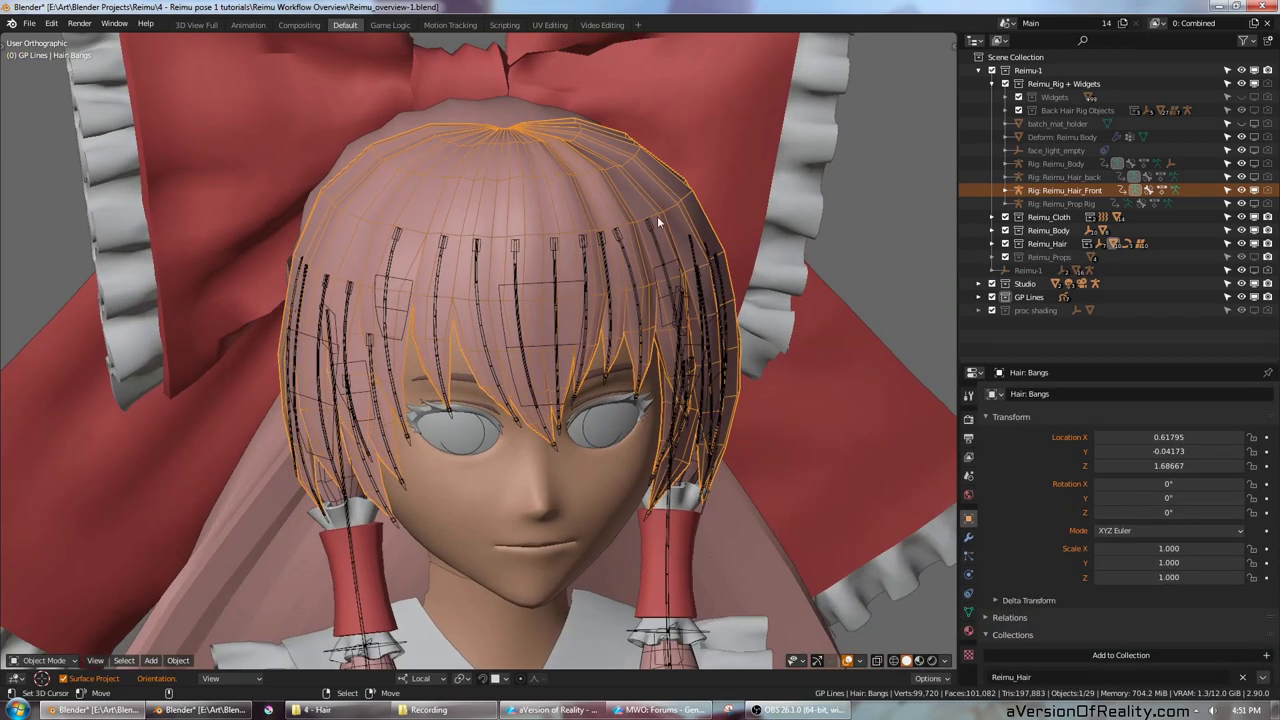
{"action": "middle_click_drag", "start_coordinate": [673, 215], "coordinate": [690, 206]}
{"action": "middle_click_drag", "start_coordinate": [569, 316], "coordinate": [592, 300], "text": "shift"}
{"action": "scroll", "coordinate": [556, 314], "scroll_direction": "up", "scroll_amount": 1}
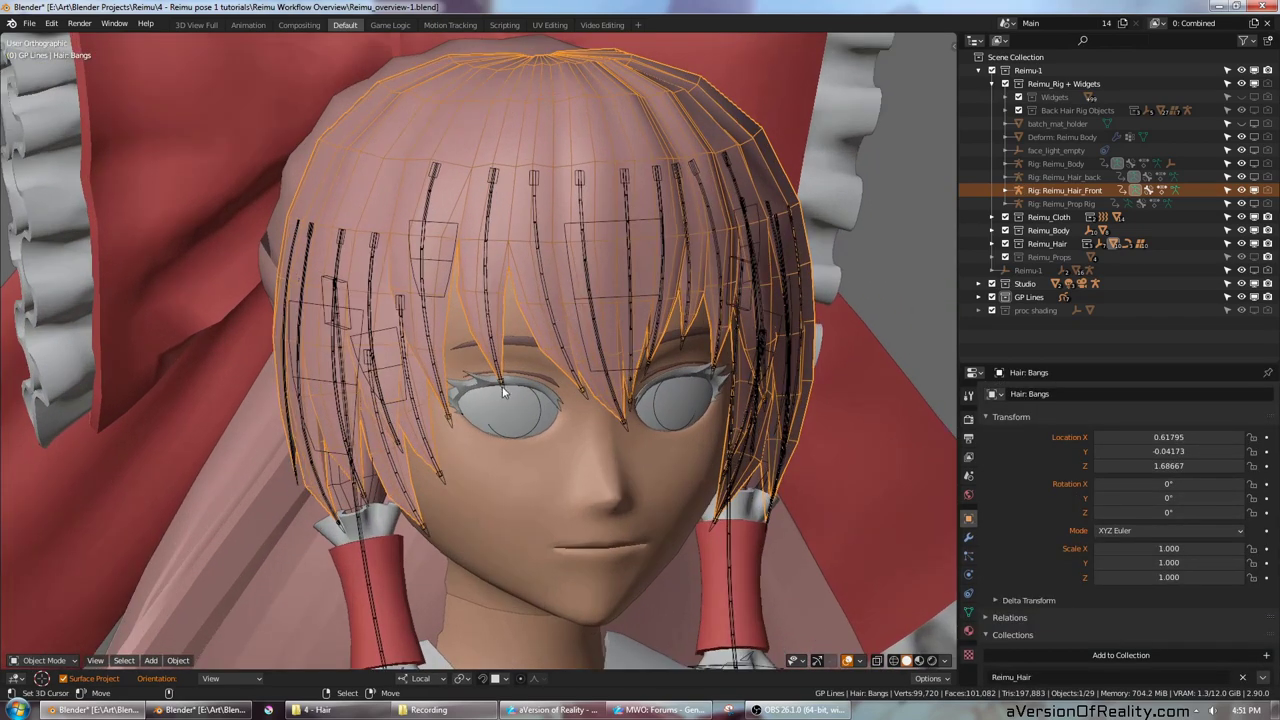
{"action": "key", "text": "ctrl+Tab"}
{"action": "middle_click_drag", "start_coordinate": [496, 306], "coordinate": [734, 181]}
{"action": "scroll", "coordinate": [750, 170], "scroll_direction": "up", "scroll_amount": 2}
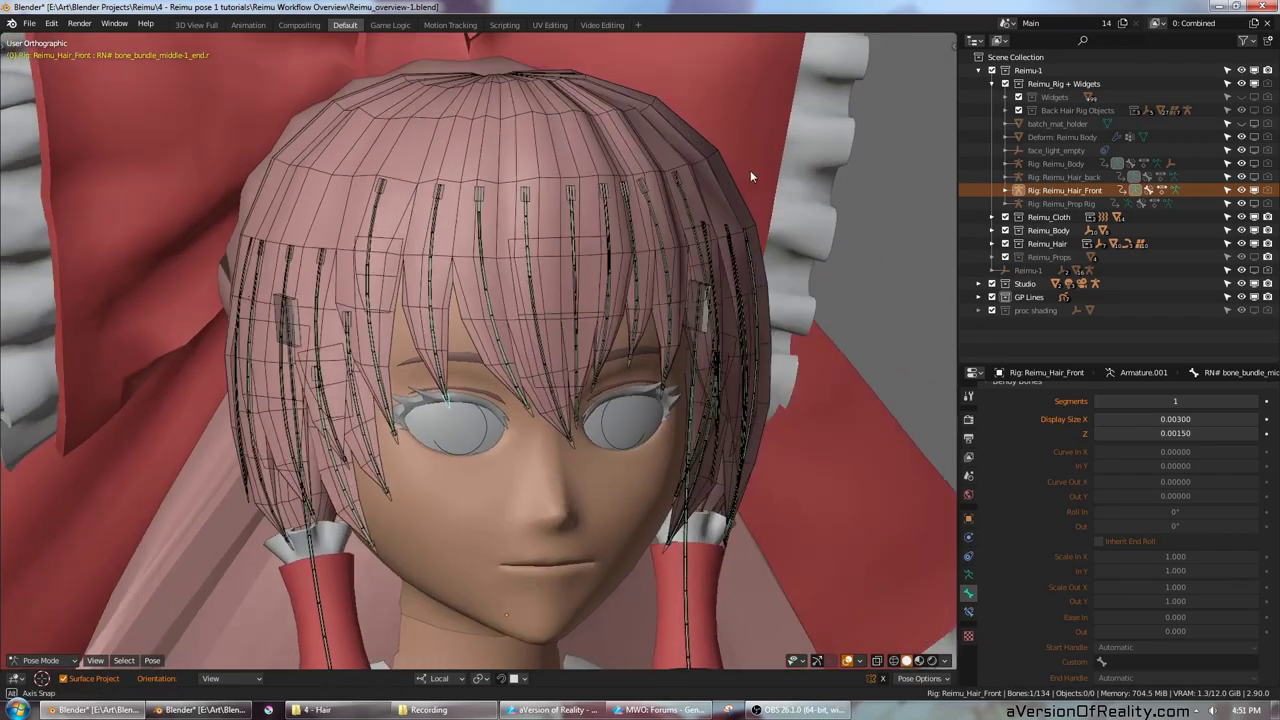
{"action": "middle_click_drag", "start_coordinate": [740, 174], "coordinate": [484, 279]}
Step: Try moving the end bones of the right middle bang strand and the right lower side strand
{"action": "key", "text": "g"}
{"action": "right_click", "coordinate": [459, 308]}
{"action": "key", "text": "g"}
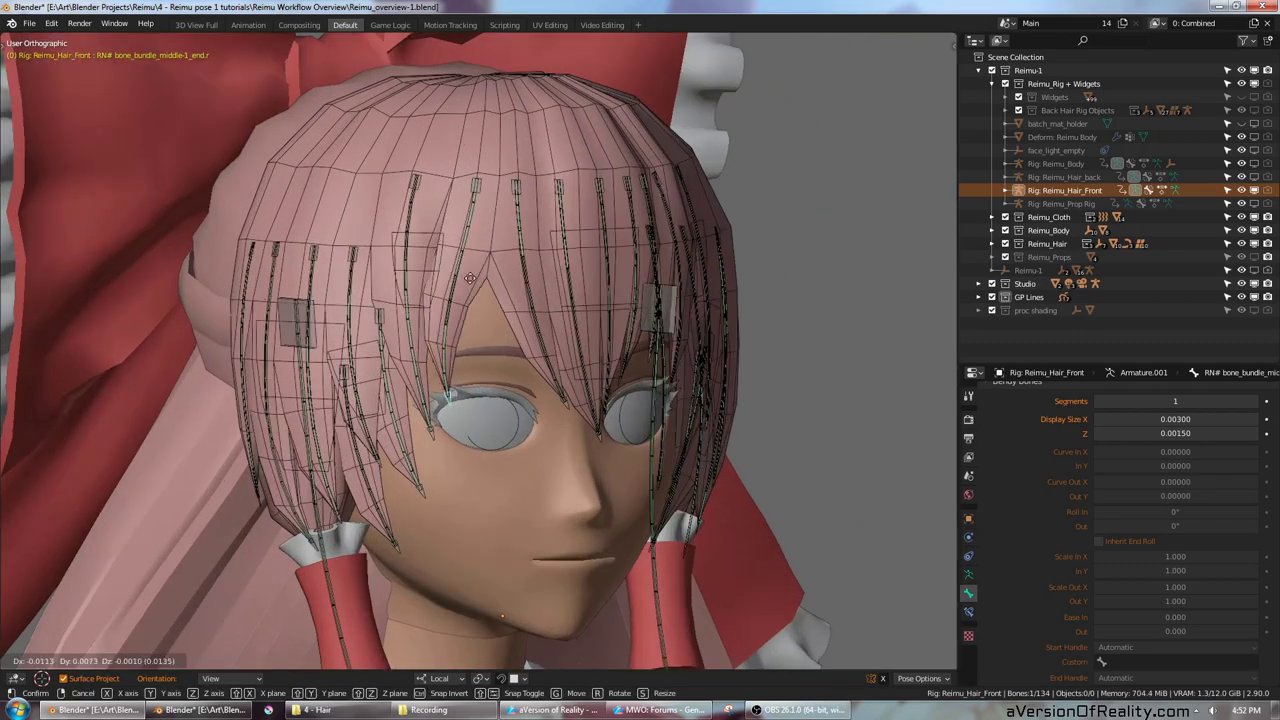
{"action": "right_click", "coordinate": [468, 300]}
{"action": "right_click", "coordinate": [418, 499]}
{"action": "key", "text": "g"}
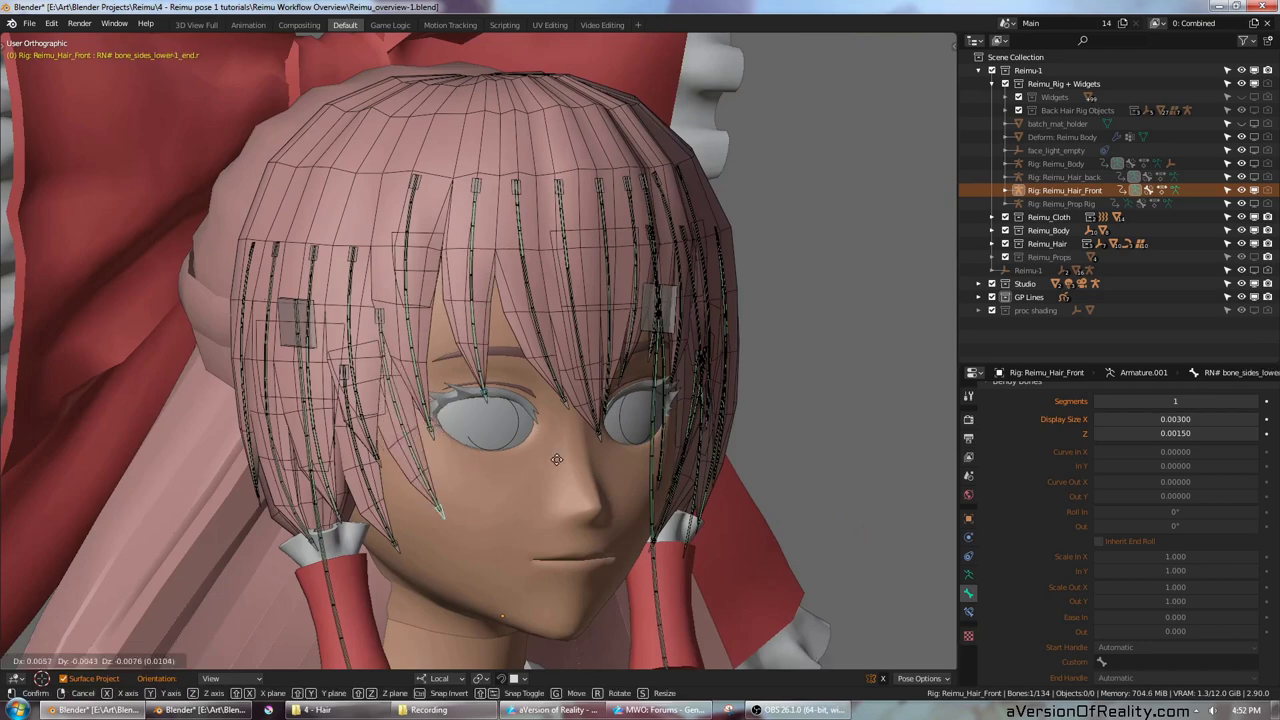
{"action": "right_click", "coordinate": [557, 455]}
Step: Try rotating and moving the controller of the right middle bangs in the front hair rig
{"action": "right_click", "coordinate": [440, 278]}
{"action": "middle_click_drag", "start_coordinate": [626, 243], "coordinate": [593, 243]}
{"action": "key", "text": "r"}
{"action": "key", "text": "g"}
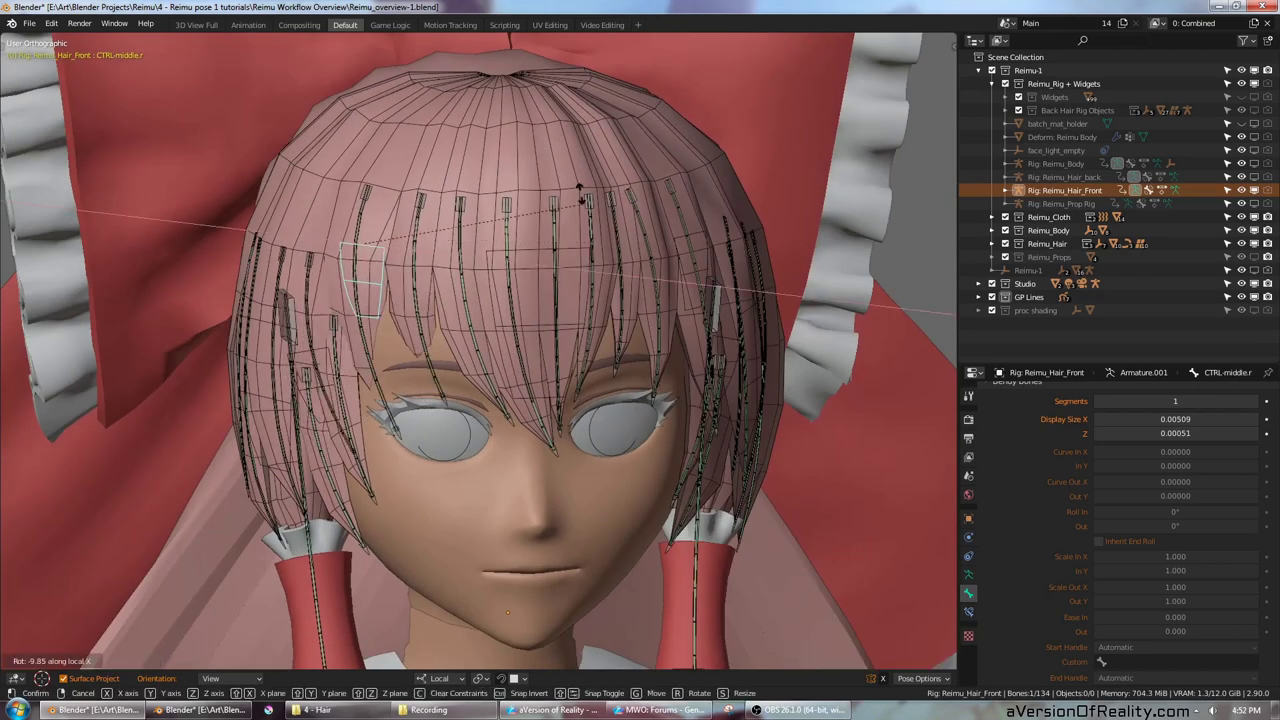
{"action": "key", "text": "Escape"}
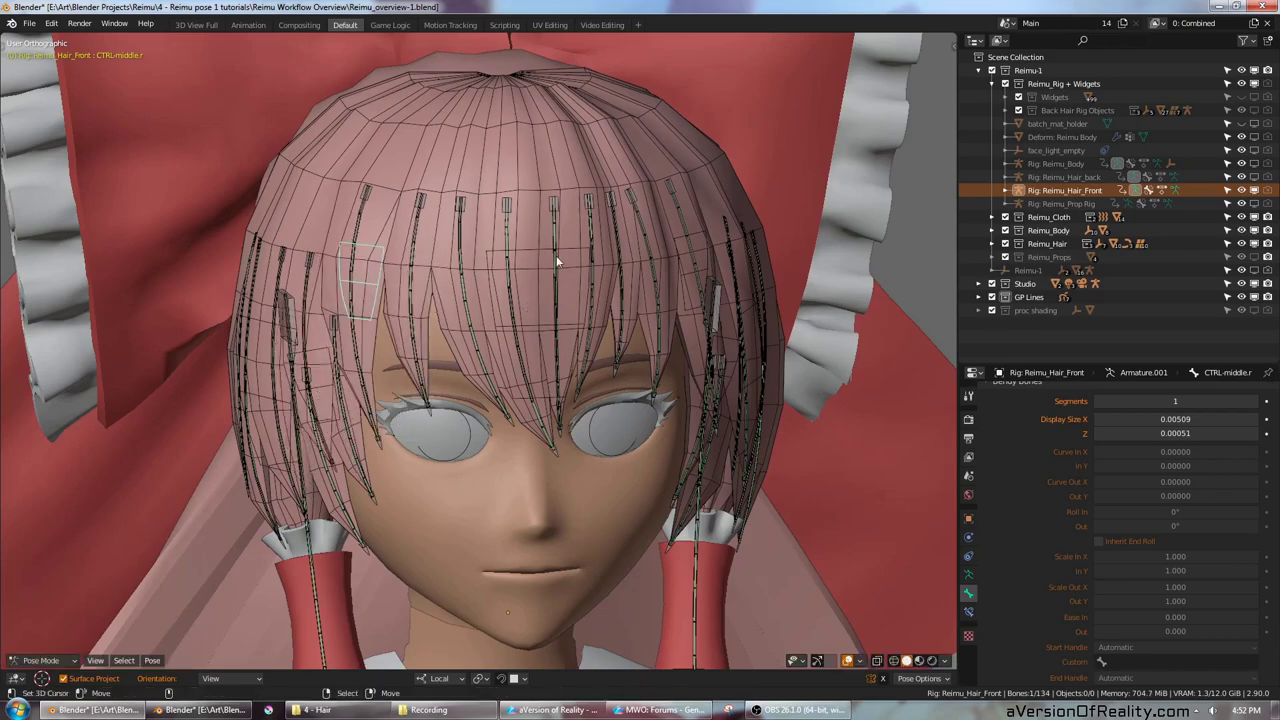
Step: Save the Reimu_overview-1.blend file
{"action": "middle_click_drag", "start_coordinate": [556, 255], "coordinate": [588, 257]}
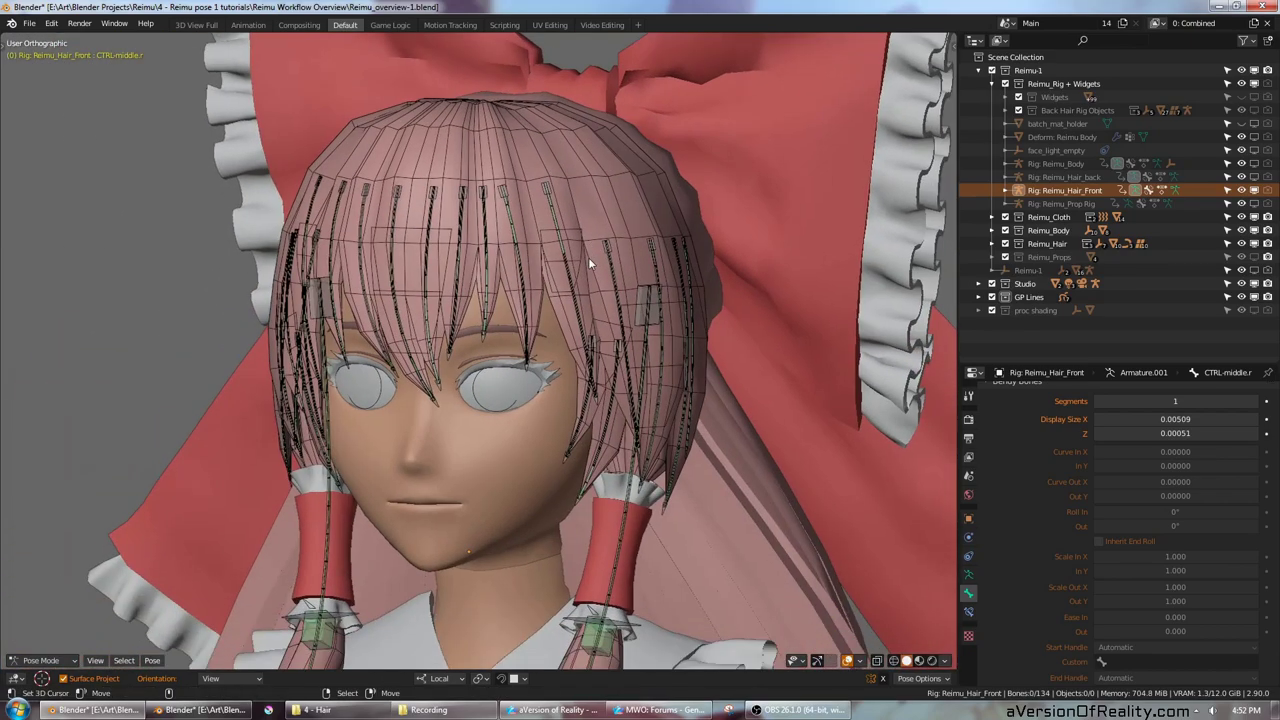
{"action": "middle_click_drag", "start_coordinate": [678, 283], "coordinate": [620, 318]}
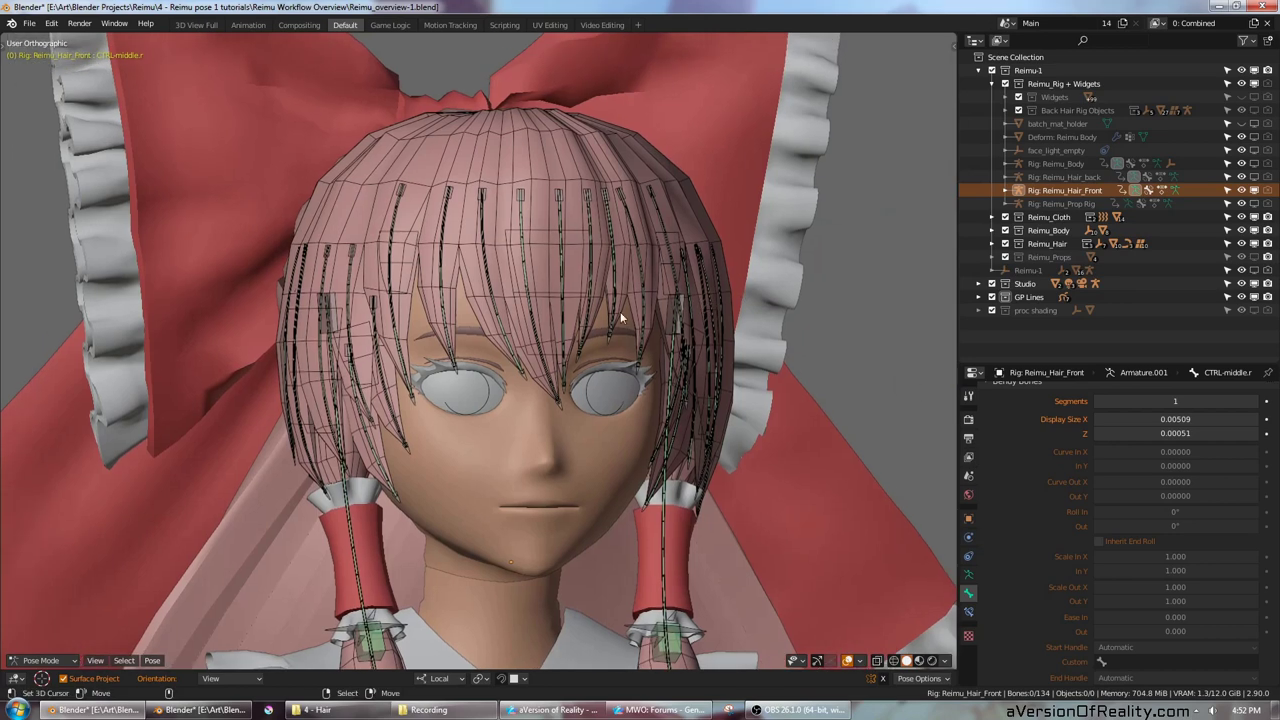
{"action": "key", "text": "ctrl+s"}
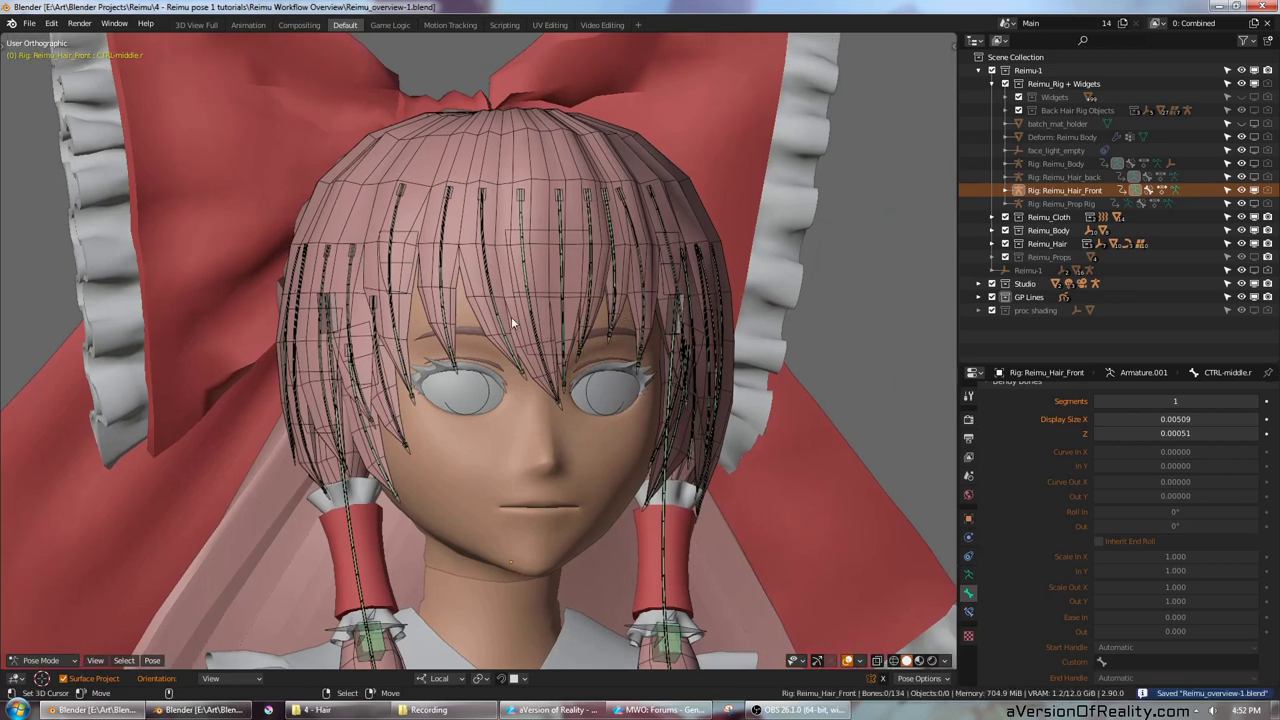
Step: Select the right center-2 strand bone in the bangs to show it, and clear the selection
{"action": "left_click", "coordinate": [511, 316]}
{"action": "scroll", "coordinate": [527, 329], "scroll_direction": "up", "scroll_amount": 2}
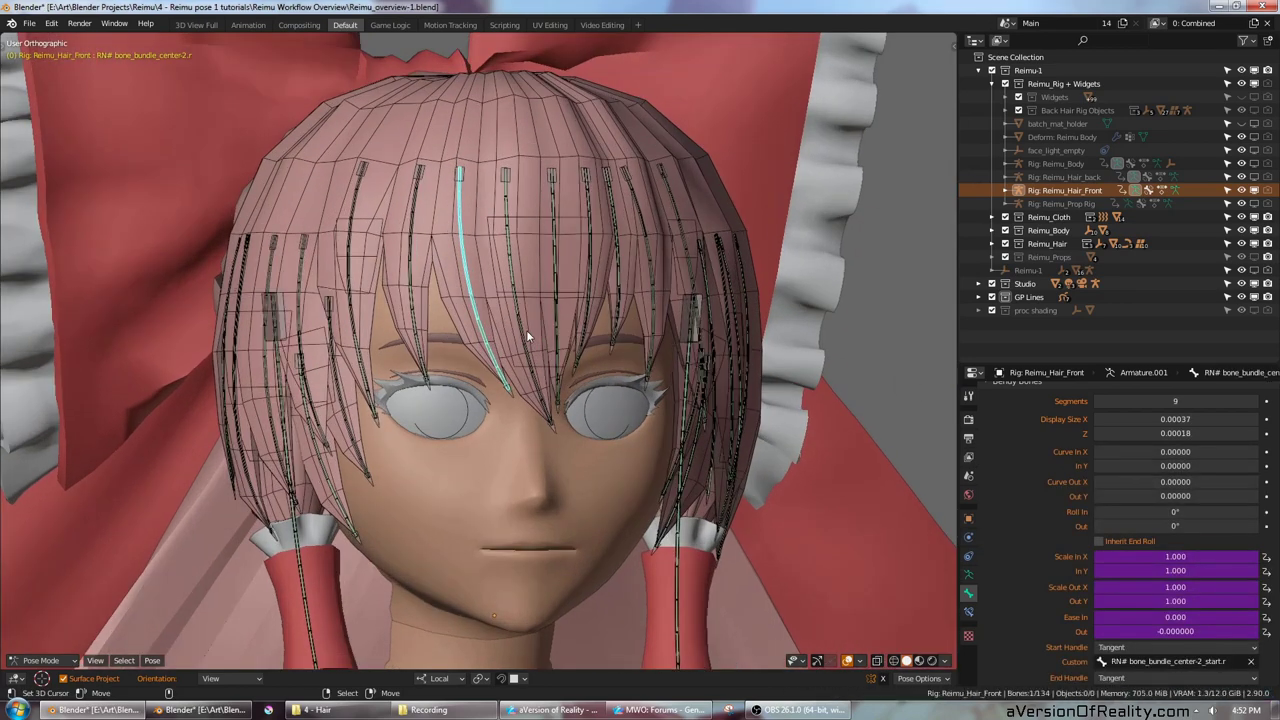
{"action": "left_click", "coordinate": [457, 450]}
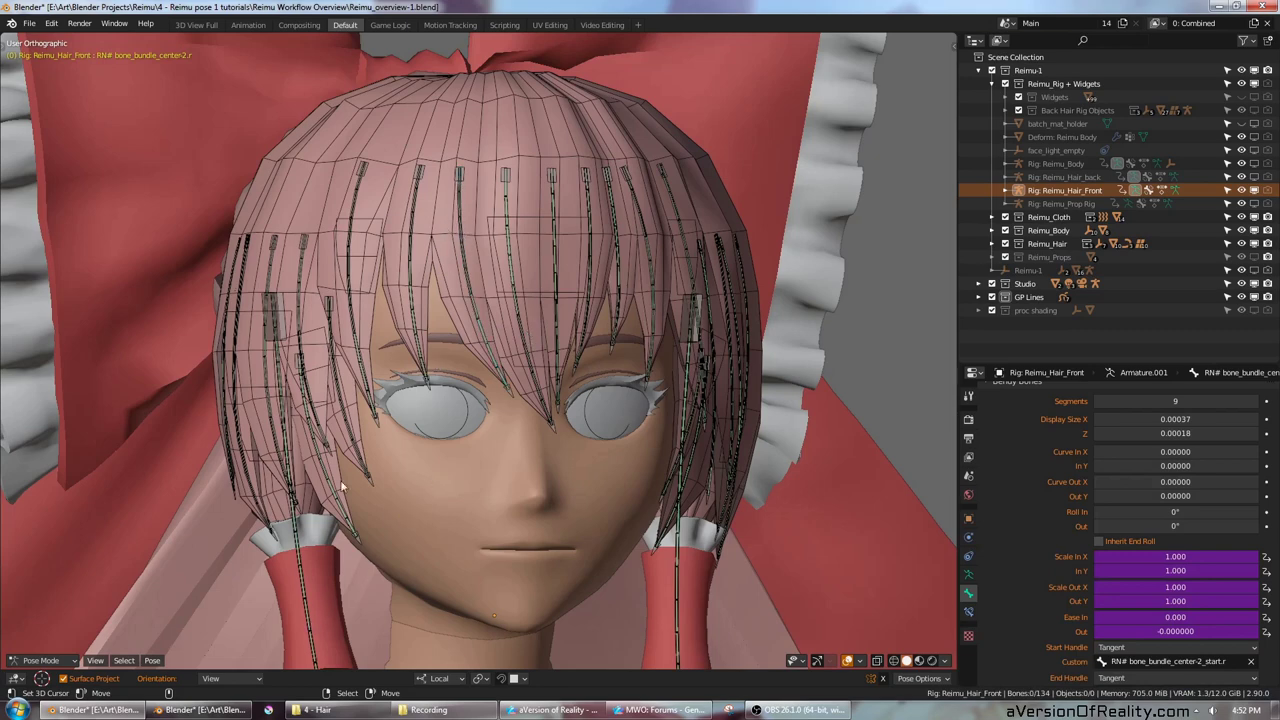
Step: Switch to the Blender window with the Rigging Nodes v0.1 tree and examine its constraint subprograms
{"action": "left_click", "coordinate": [233, 650]}
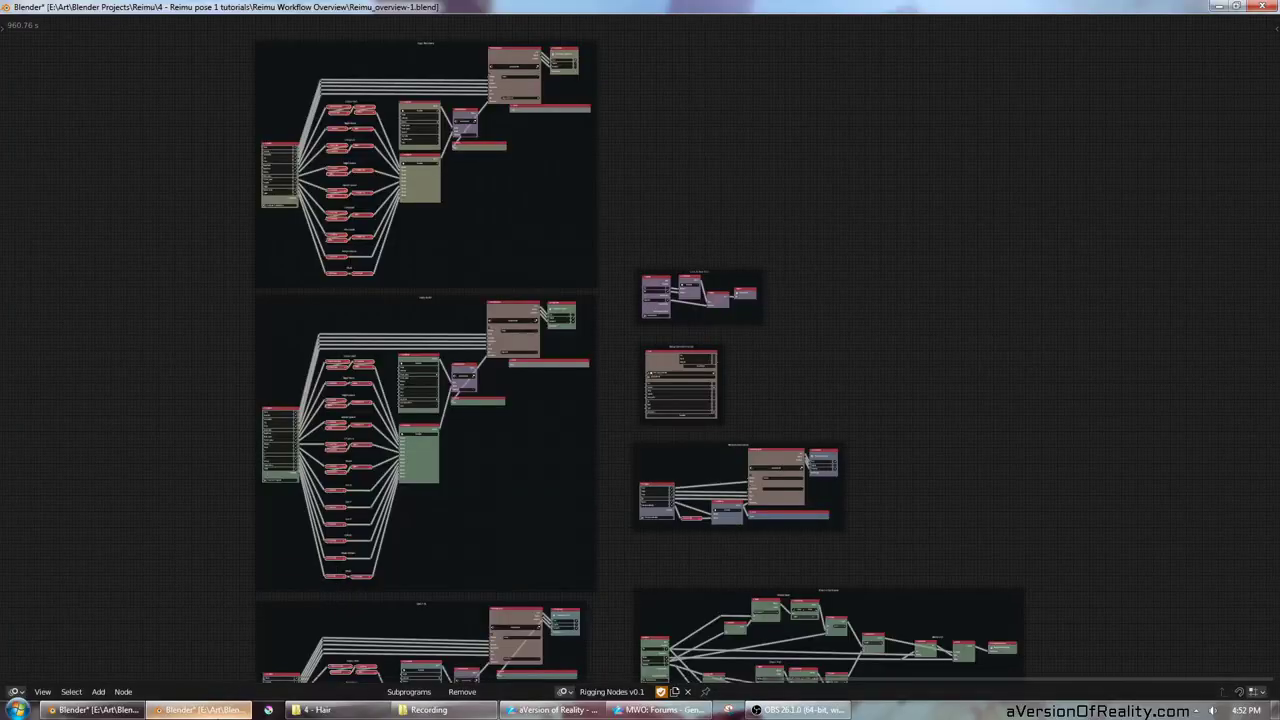
{"action": "scroll", "coordinate": [866, 378], "scroll_direction": "up", "scroll_amount": 2}
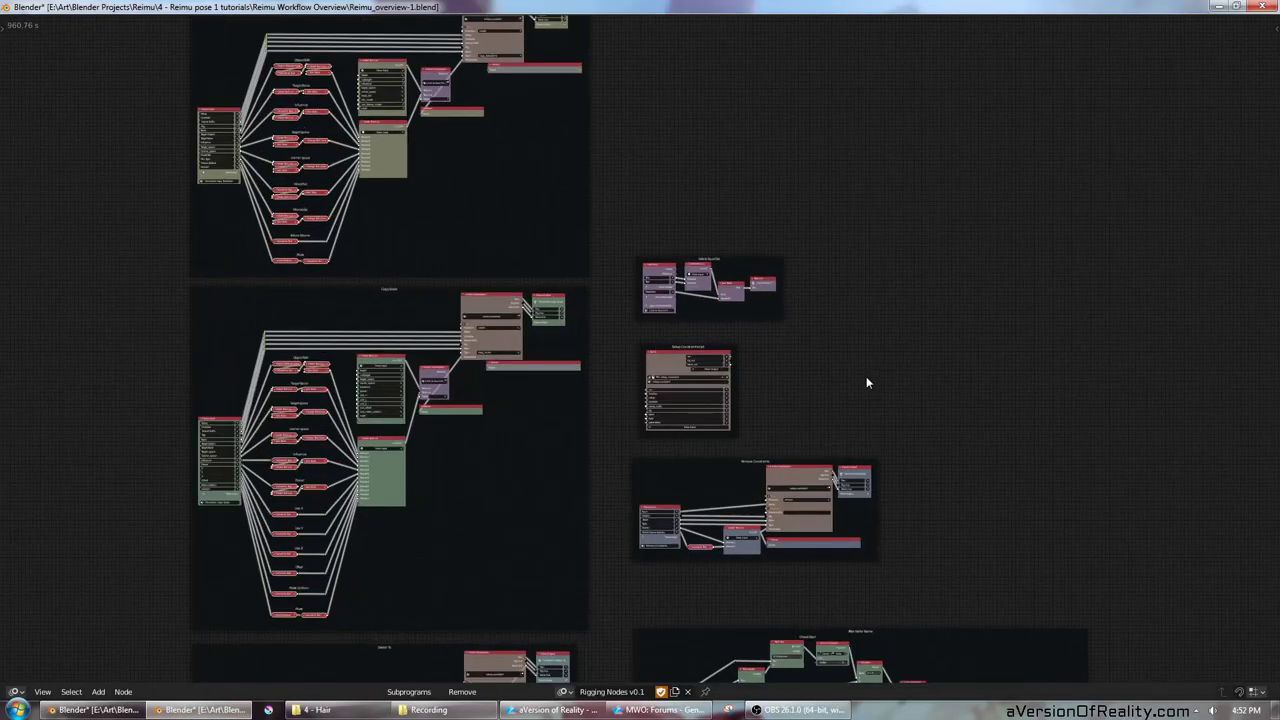
{"action": "scroll", "coordinate": [803, 362], "scroll_direction": "up", "scroll_amount": 3}
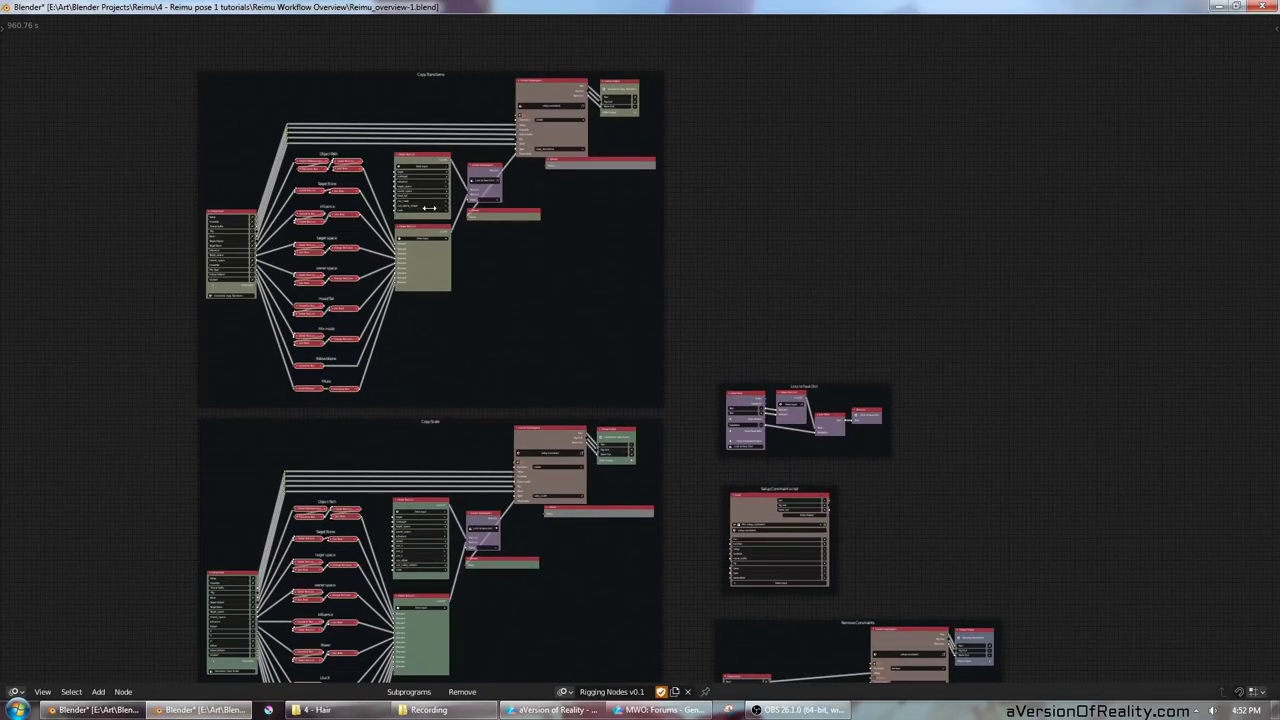
{"action": "middle_click_drag", "start_coordinate": [437, 183], "coordinate": [532, 385]}
{"action": "scroll", "coordinate": [752, 470], "scroll_direction": "down", "scroll_amount": 2}
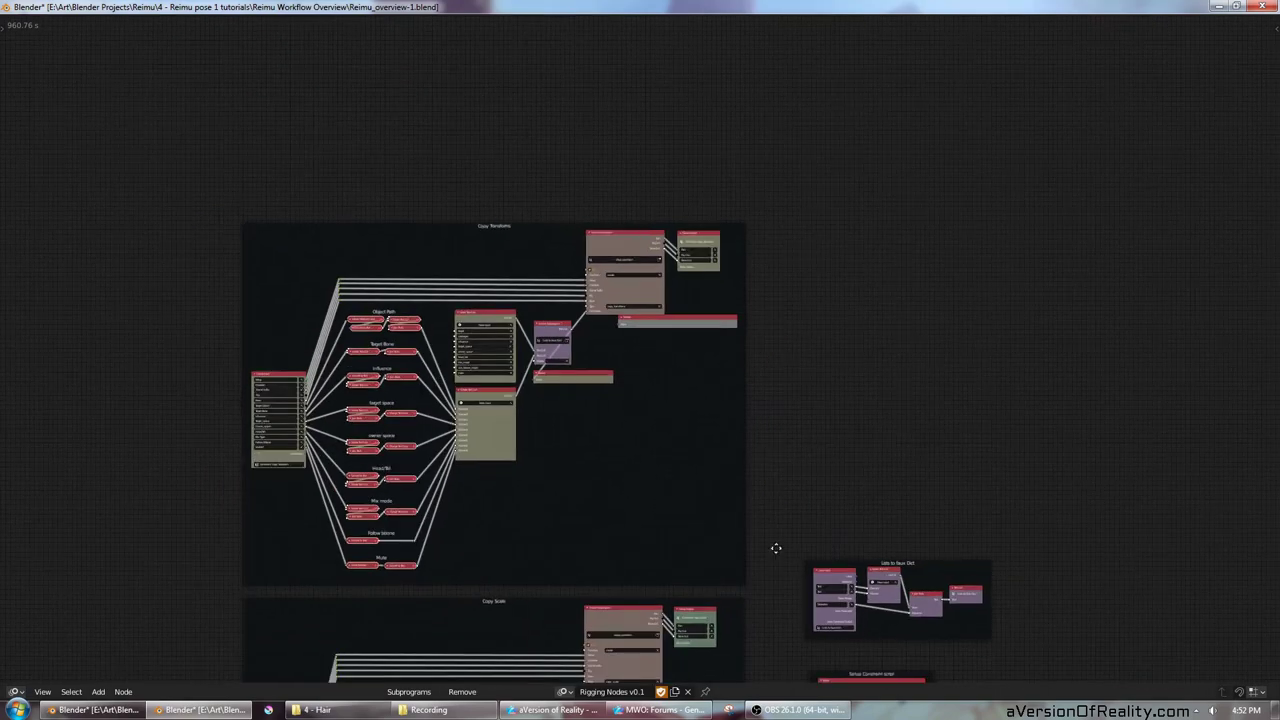
{"action": "middle_click_drag", "start_coordinate": [774, 547], "coordinate": [753, 405]}
{"action": "middle_click_drag", "start_coordinate": [702, 575], "coordinate": [616, 268]}
{"action": "scroll", "coordinate": [616, 268], "scroll_direction": "down", "scroll_amount": 4}
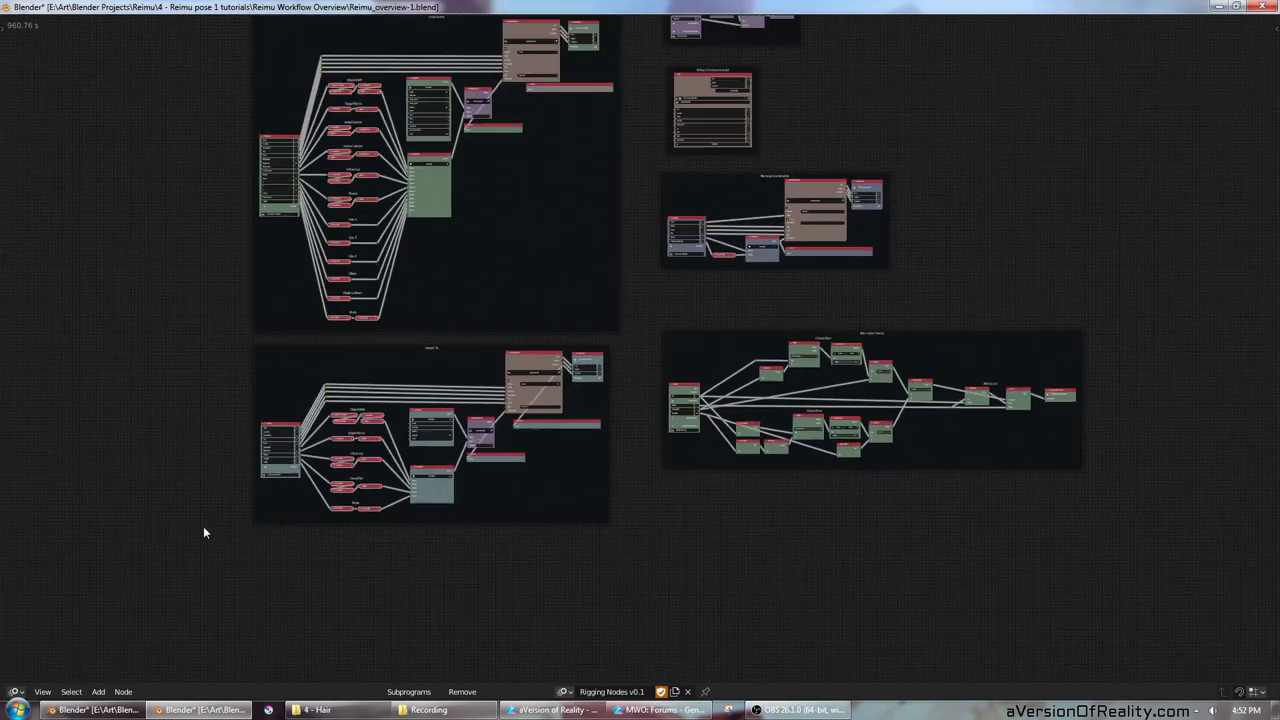
Step: Examine the main strand-bone network and the subprogram groups below it in the rigging node tree
{"action": "middle_click_drag", "start_coordinate": [177, 570], "coordinate": [463, 356]}
{"action": "scroll", "coordinate": [463, 356], "scroll_direction": "down", "scroll_amount": 1}
{"action": "middle_click_drag", "start_coordinate": [394, 501], "coordinate": [1160, 380]}
{"action": "scroll", "coordinate": [1160, 380], "scroll_direction": "down", "scroll_amount": 1}
{"action": "middle_click_drag", "start_coordinate": [776, 511], "coordinate": [938, 368]}
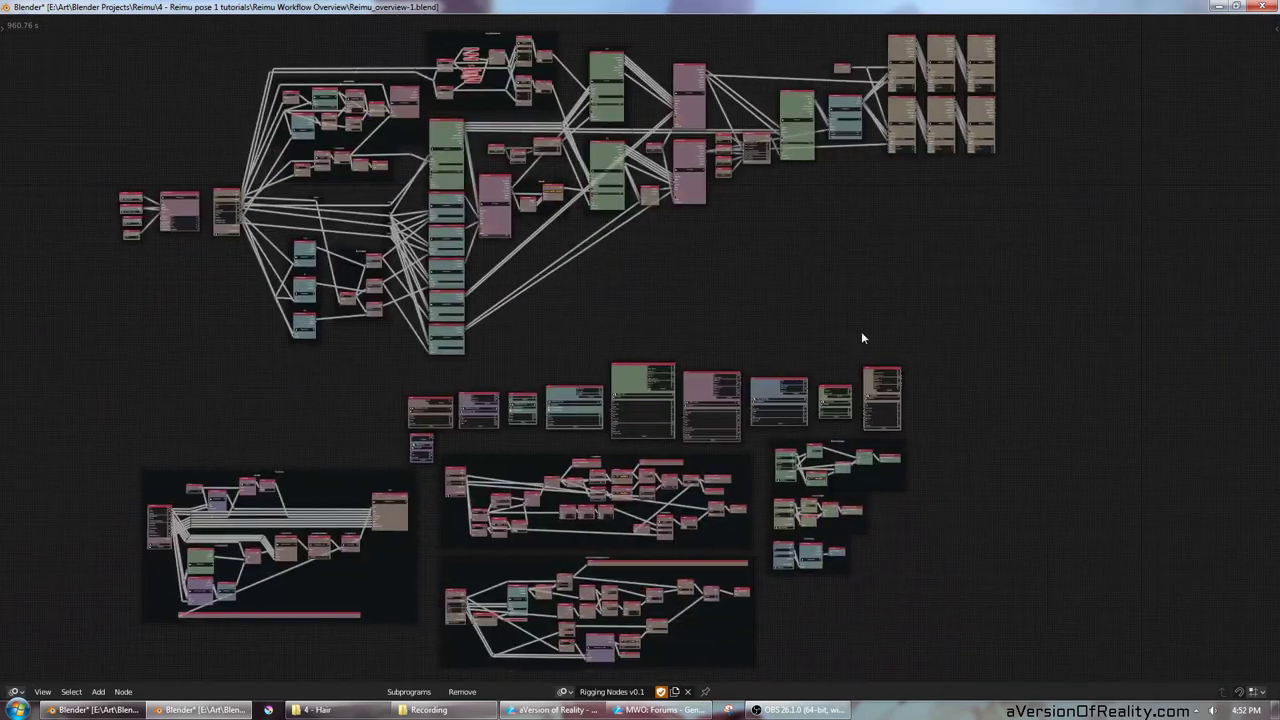
{"action": "middle_click_drag", "start_coordinate": [836, 307], "coordinate": [878, 274]}
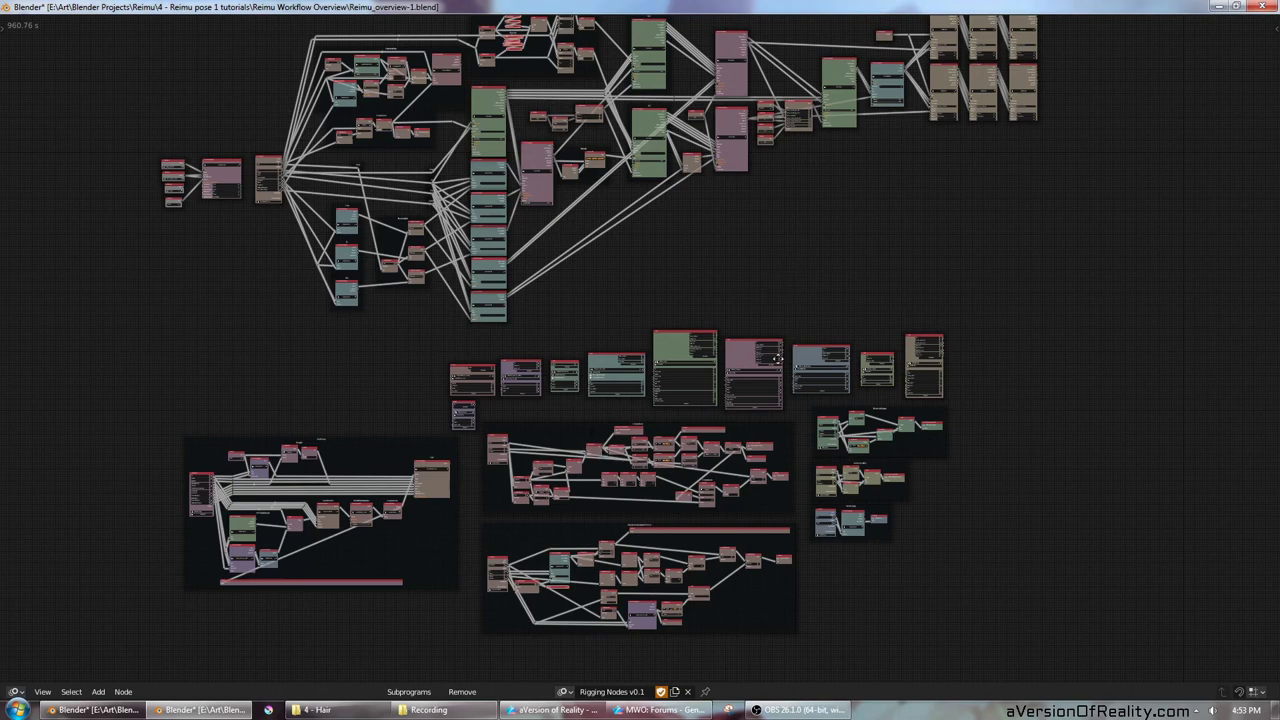
{"action": "middle_click_drag", "start_coordinate": [778, 358], "coordinate": [766, 484]}
{"action": "scroll", "coordinate": [765, 317], "scroll_direction": "up", "scroll_amount": 2}
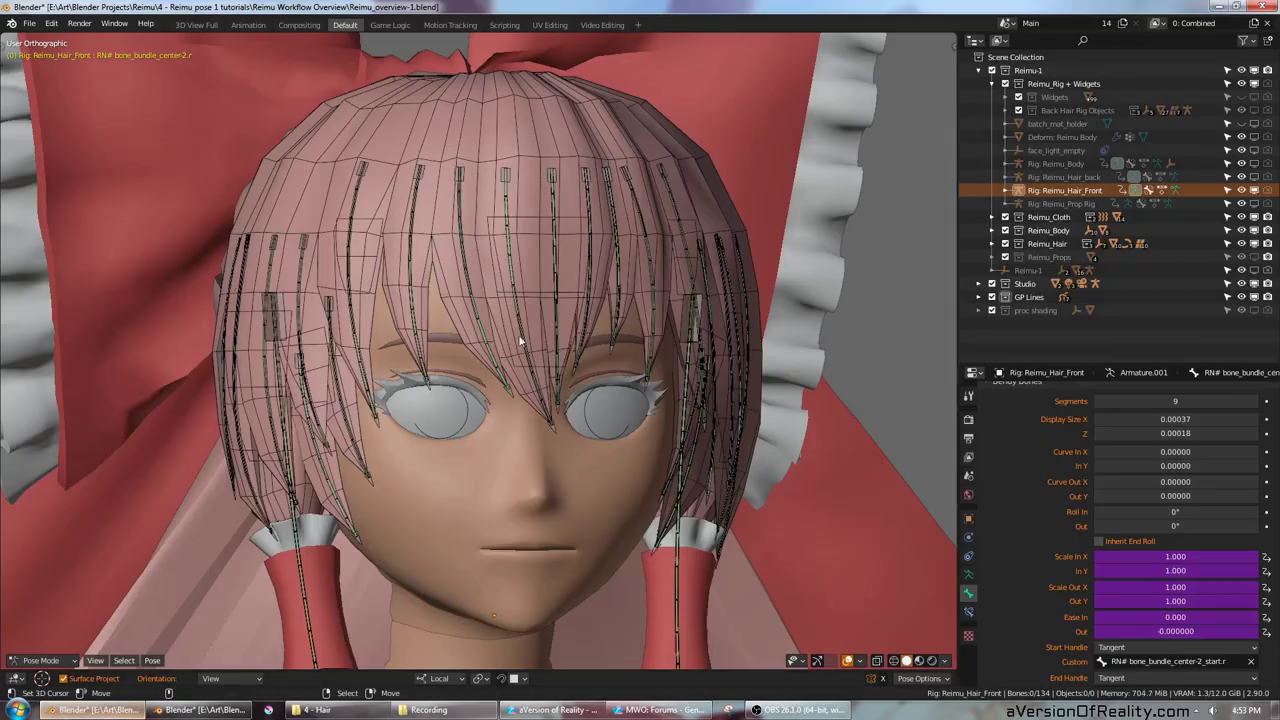
Step: Return to the 3D view, put the Hair: Bangs mesh in Edit Mode and circle-select faces of a right-side strand, clearing the selection
{"action": "left_click", "coordinate": [492, 166]}
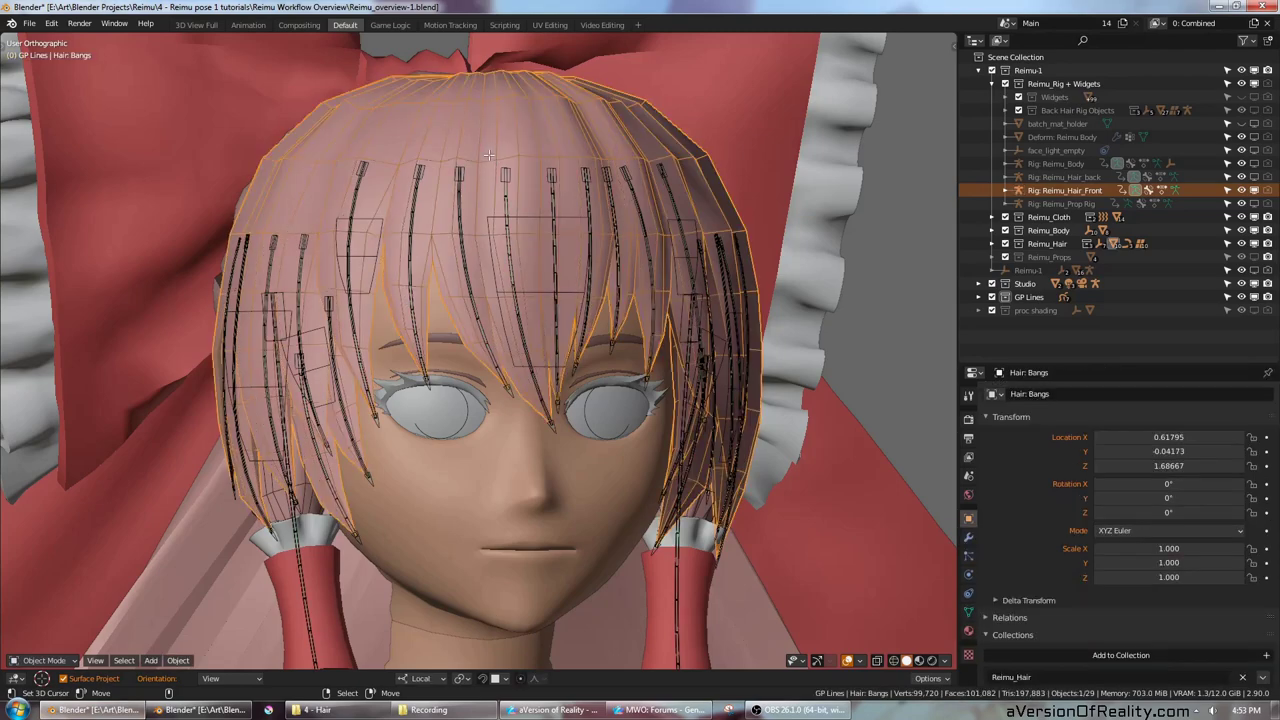
{"action": "key", "text": "Tab"}
{"action": "scroll", "coordinate": [482, 171], "scroll_direction": "up", "scroll_amount": 4}
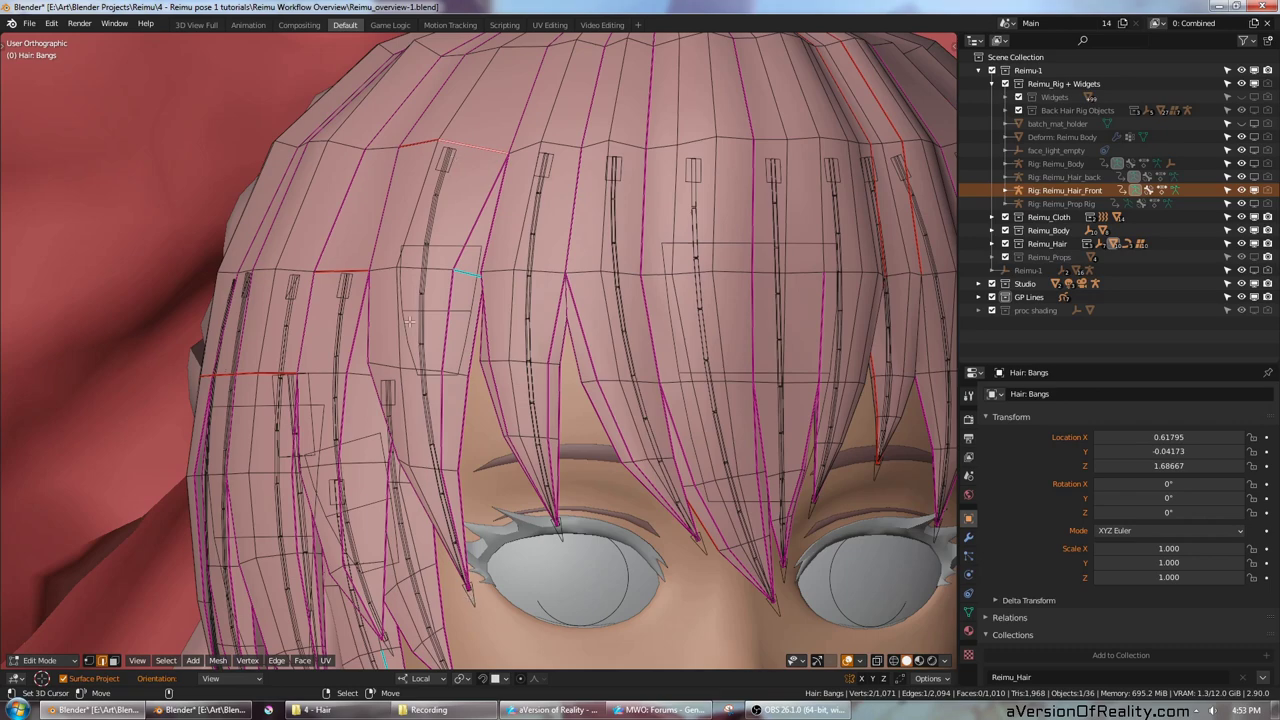
{"action": "middle_click_drag", "start_coordinate": [425, 233], "coordinate": [497, 271]}
{"action": "key", "text": "c"}
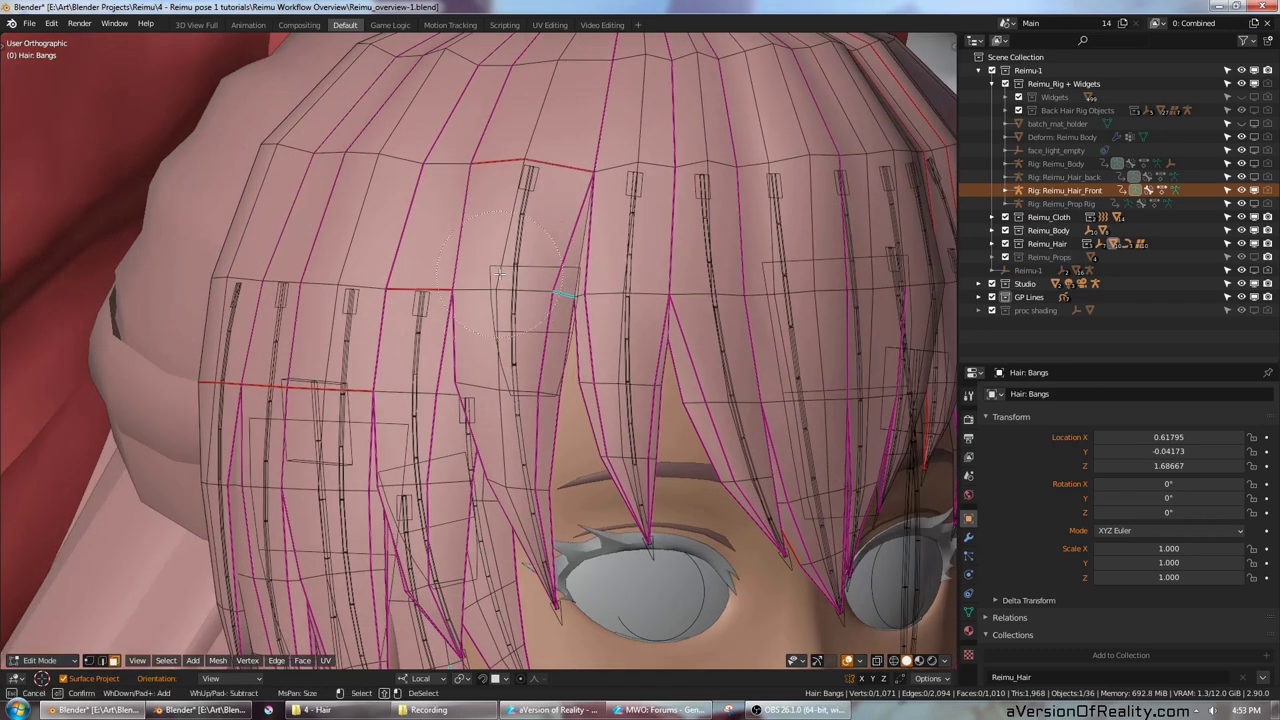
{"action": "left_click_drag", "start_coordinate": [512, 288], "coordinate": [526, 395]}
{"action": "right_click", "coordinate": [526, 395]}
{"action": "key", "text": "alt+a"}
Step: Inspect the marked edges around the right middle strand of the bangs mesh, leaving nothing selected
{"action": "middle_click_drag", "start_coordinate": [616, 351], "coordinate": [586, 361], "text": "shift"}
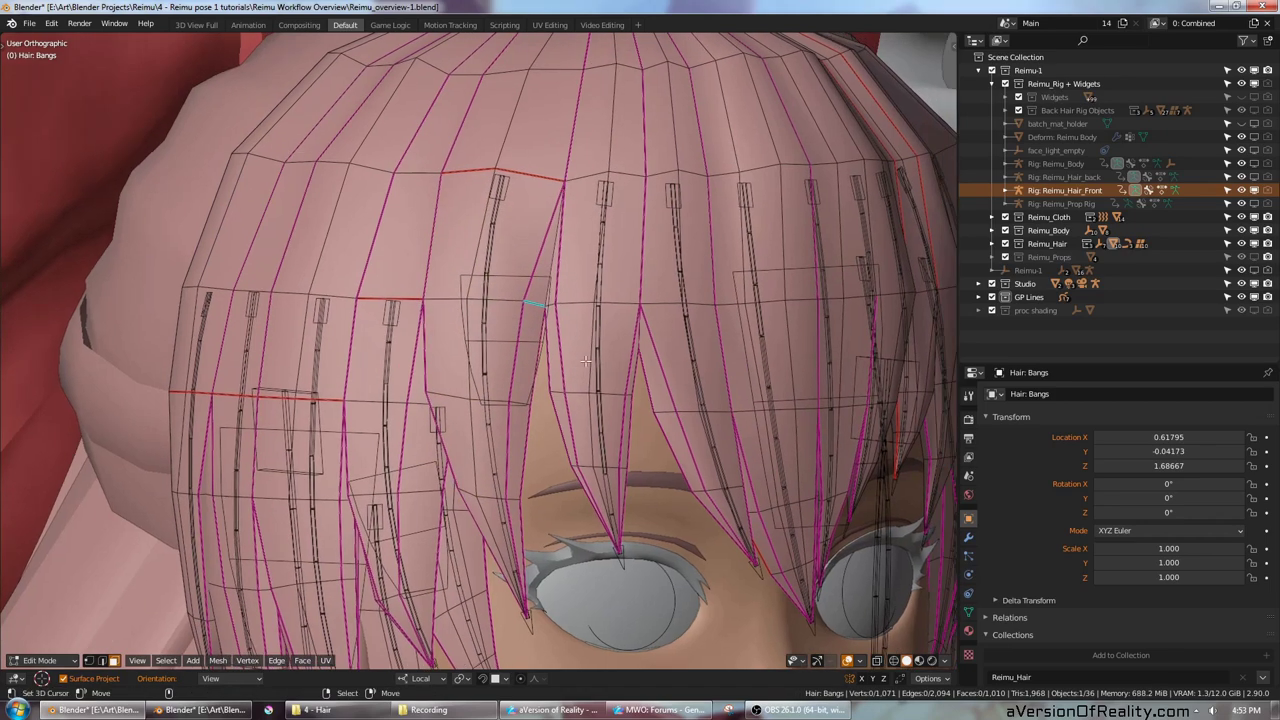
{"action": "middle_click_drag", "start_coordinate": [498, 189], "coordinate": [482, 222]}
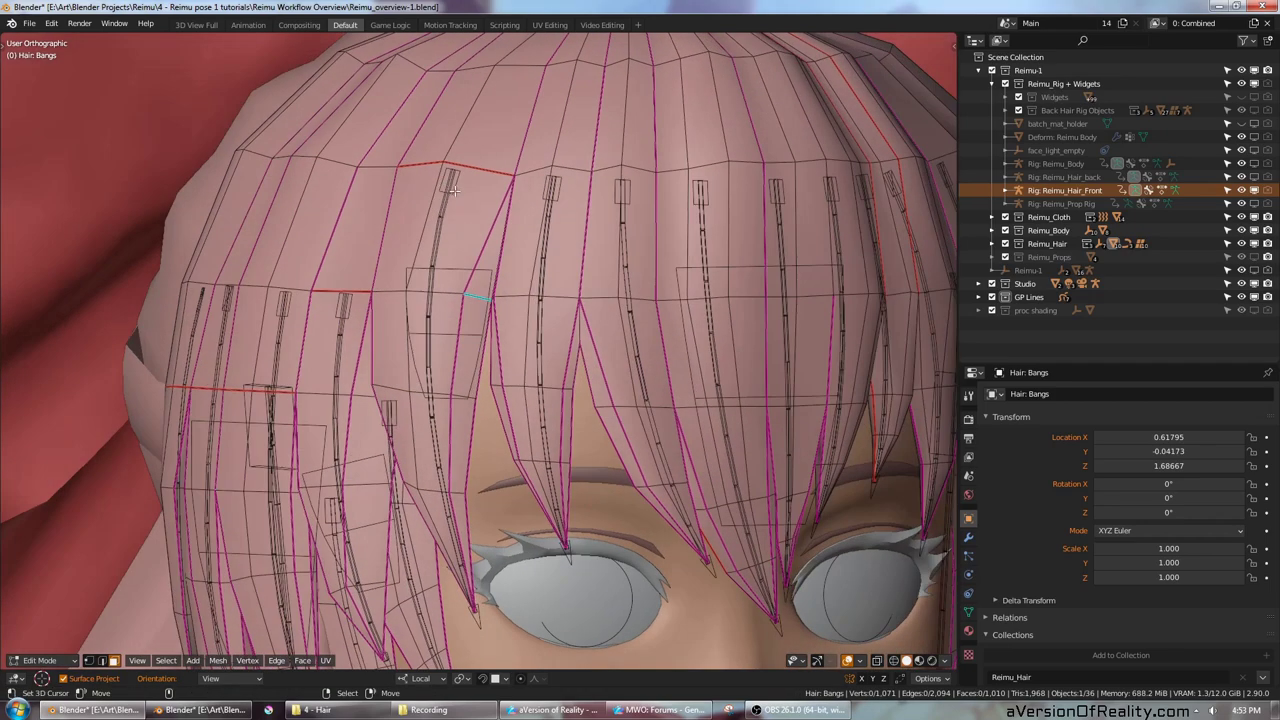
{"action": "left_click", "coordinate": [434, 289]}
{"action": "key", "text": "alt+a"}
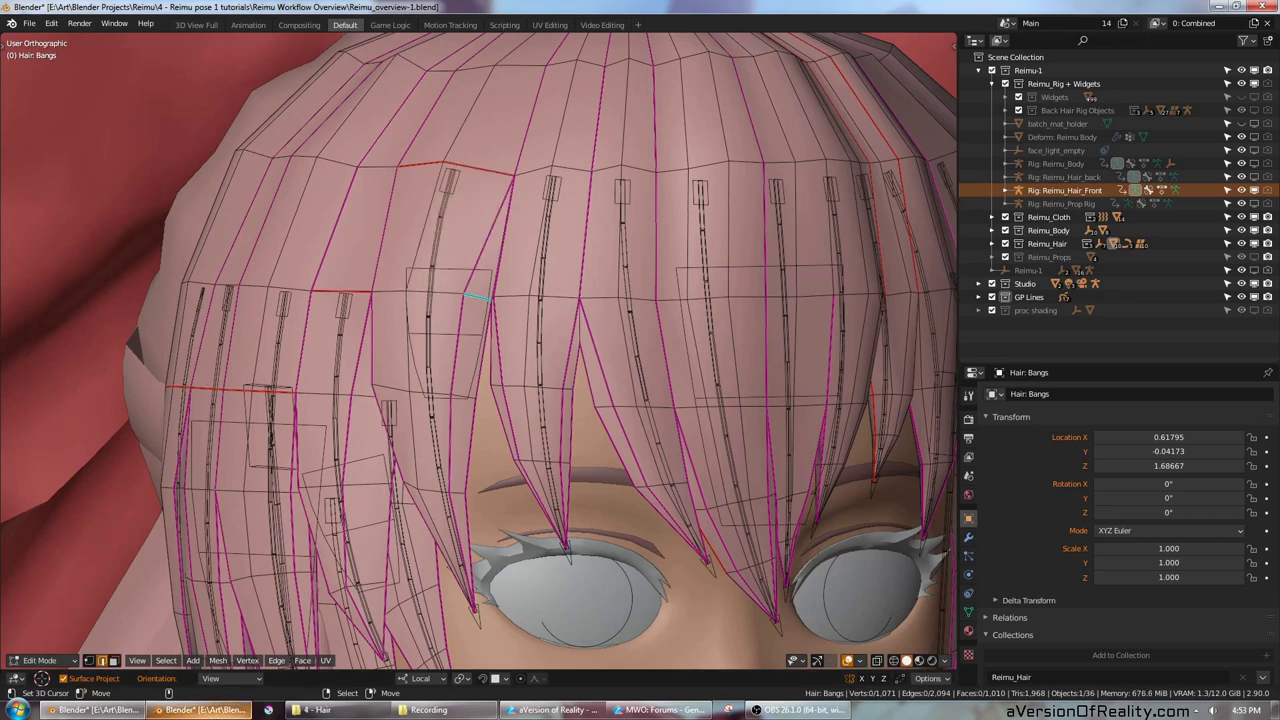
Step: Switch to the rigging node tree and examine its vertex group, bone naming, start and end handle, and Bone Setup nodes
{"action": "left_click", "coordinate": [200, 709]}
{"action": "scroll", "coordinate": [757, 410], "scroll_direction": "up", "scroll_amount": 5}
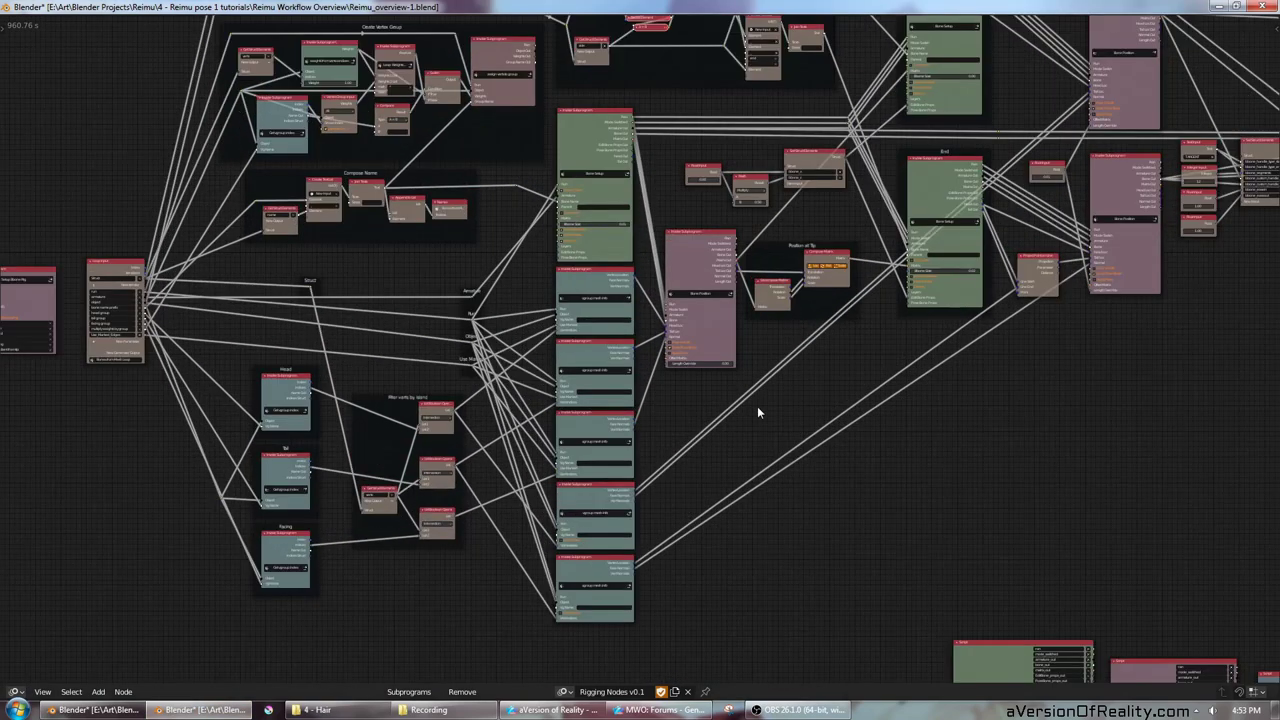
{"action": "scroll", "coordinate": [634, 368], "scroll_direction": "up", "scroll_amount": 2}
{"action": "middle_click_drag", "start_coordinate": [628, 371], "coordinate": [946, 357]}
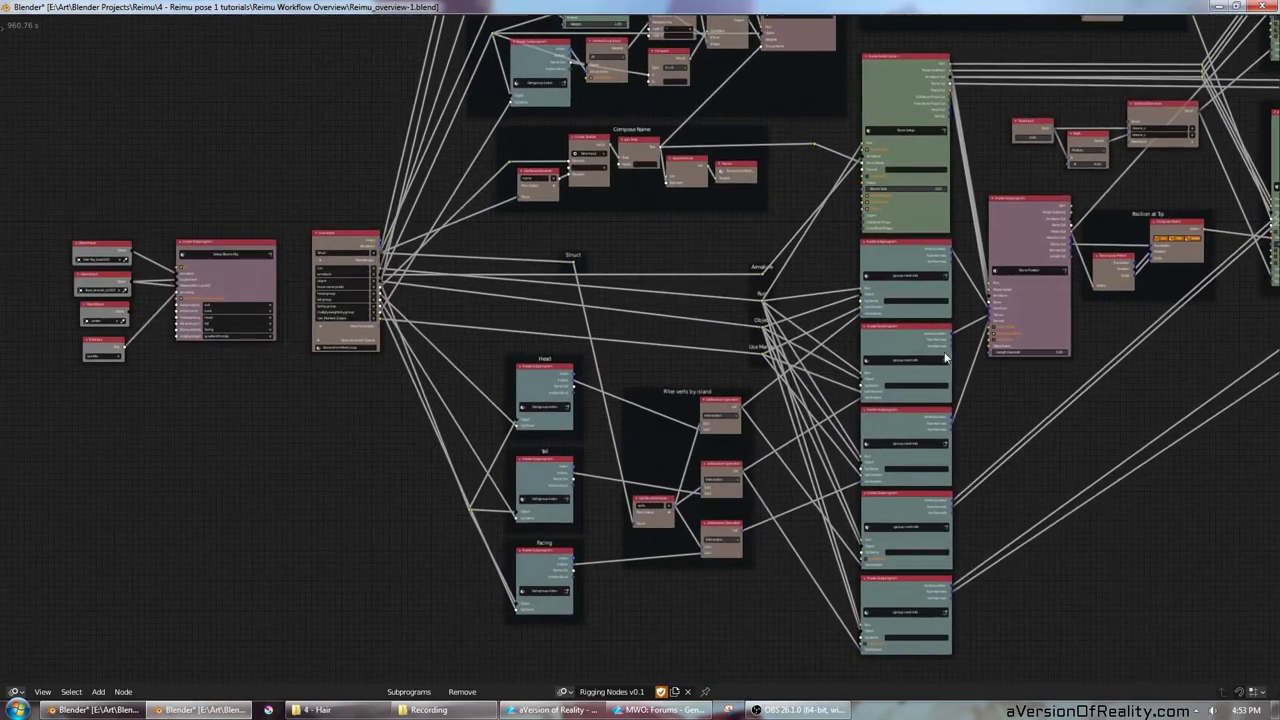
{"action": "middle_click_drag", "start_coordinate": [1012, 96], "coordinate": [759, 396]}
{"action": "scroll", "coordinate": [1030, 270], "scroll_direction": "up", "scroll_amount": 2}
{"action": "scroll", "coordinate": [1030, 275], "scroll_direction": "up", "scroll_amount": 1}
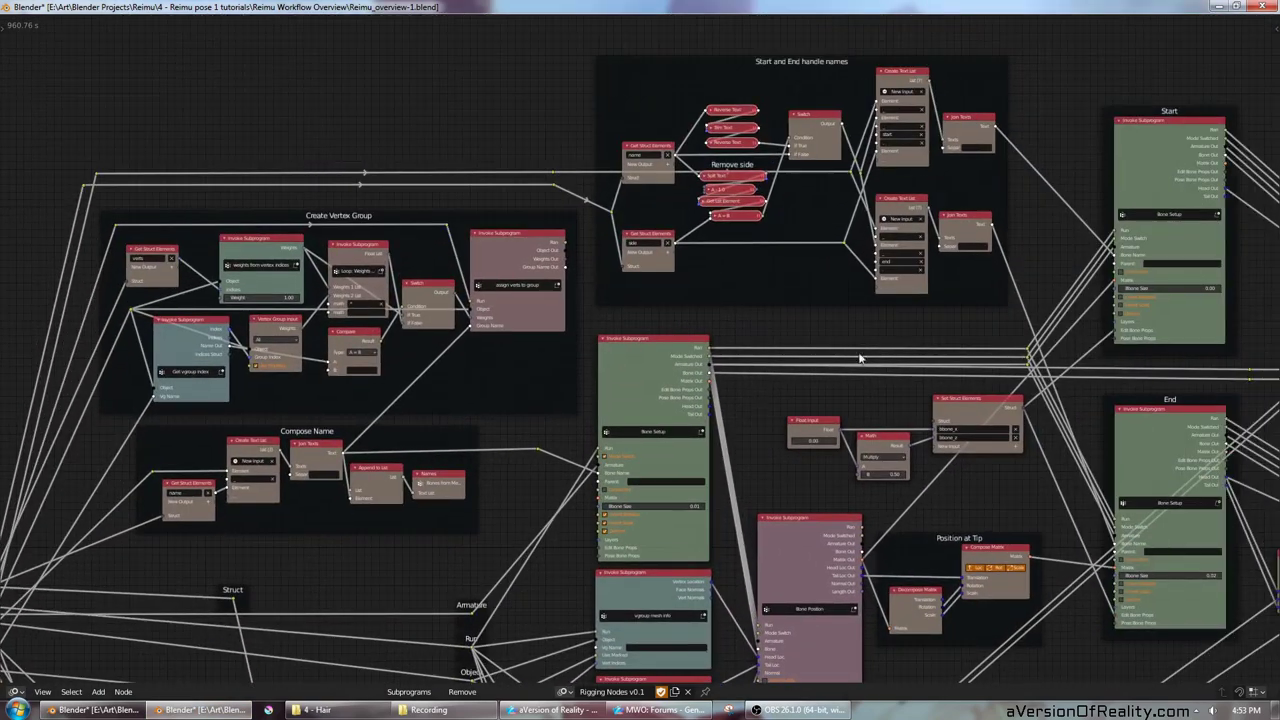
{"action": "middle_click_drag", "start_coordinate": [993, 334], "coordinate": [928, 361]}
{"action": "scroll", "coordinate": [899, 350], "scroll_direction": "up", "scroll_amount": 2}
{"action": "scroll", "coordinate": [929, 360], "scroll_direction": "down", "scroll_amount": 6}
{"action": "middle_click_drag", "start_coordinate": [908, 456], "coordinate": [857, 298]}
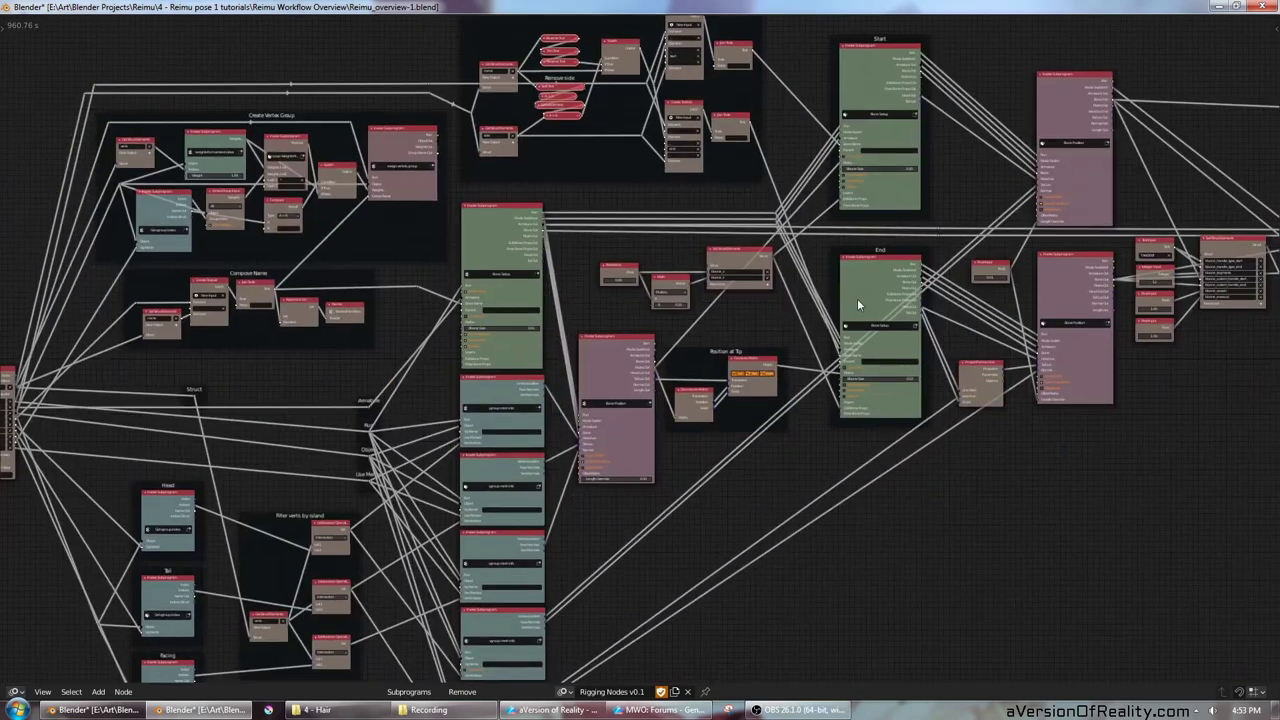
Step: Examine the final part of the node network, from Bone Position through Constraint: Stretch To to the Driver - Transform subprograms
{"action": "middle_click_drag", "start_coordinate": [882, 357], "coordinate": [739, 428]}
{"action": "scroll", "coordinate": [739, 428], "scroll_direction": "up", "scroll_amount": 3}
{"action": "middle_click_drag", "start_coordinate": [965, 301], "coordinate": [697, 347]}
{"action": "middle_click_drag", "start_coordinate": [883, 297], "coordinate": [449, 349]}
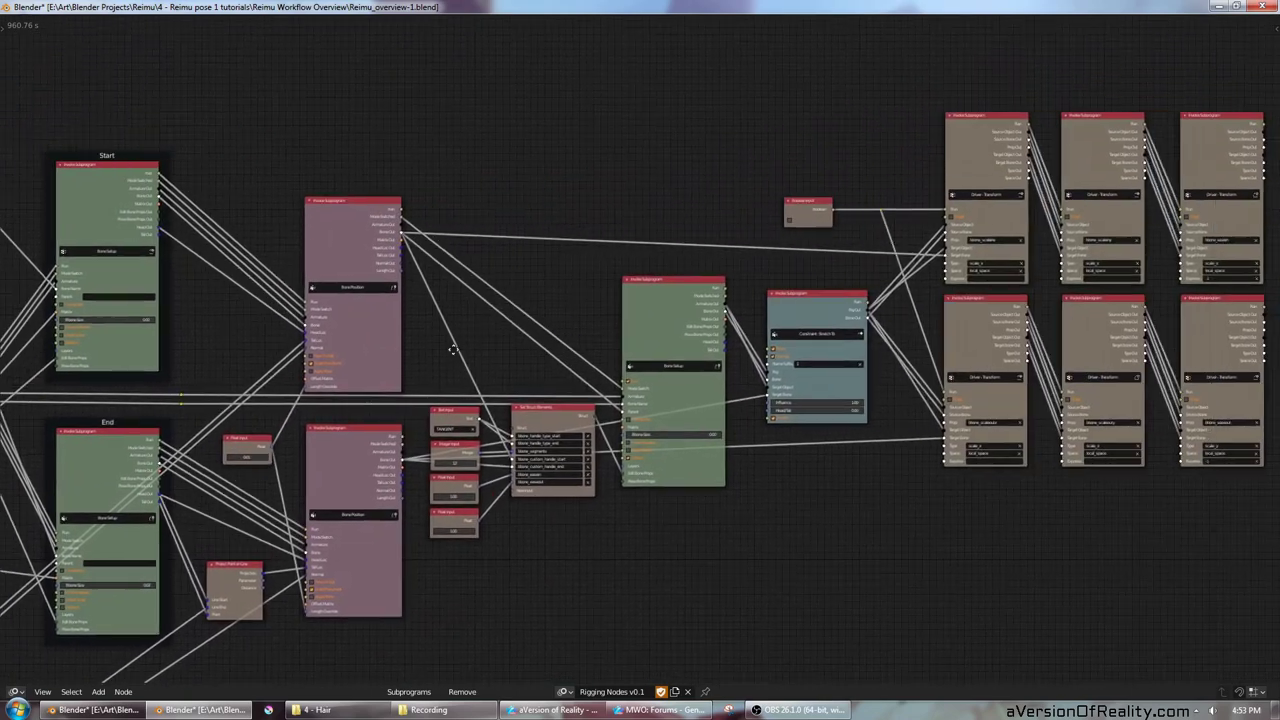
{"action": "middle_click_drag", "start_coordinate": [620, 326], "coordinate": [451, 342]}
{"action": "middle_click_drag", "start_coordinate": [530, 325], "coordinate": [411, 359]}
{"action": "scroll", "coordinate": [411, 359], "scroll_direction": "up", "scroll_amount": 3}
{"action": "scroll", "coordinate": [278, 214], "scroll_direction": "up", "scroll_amount": 1}
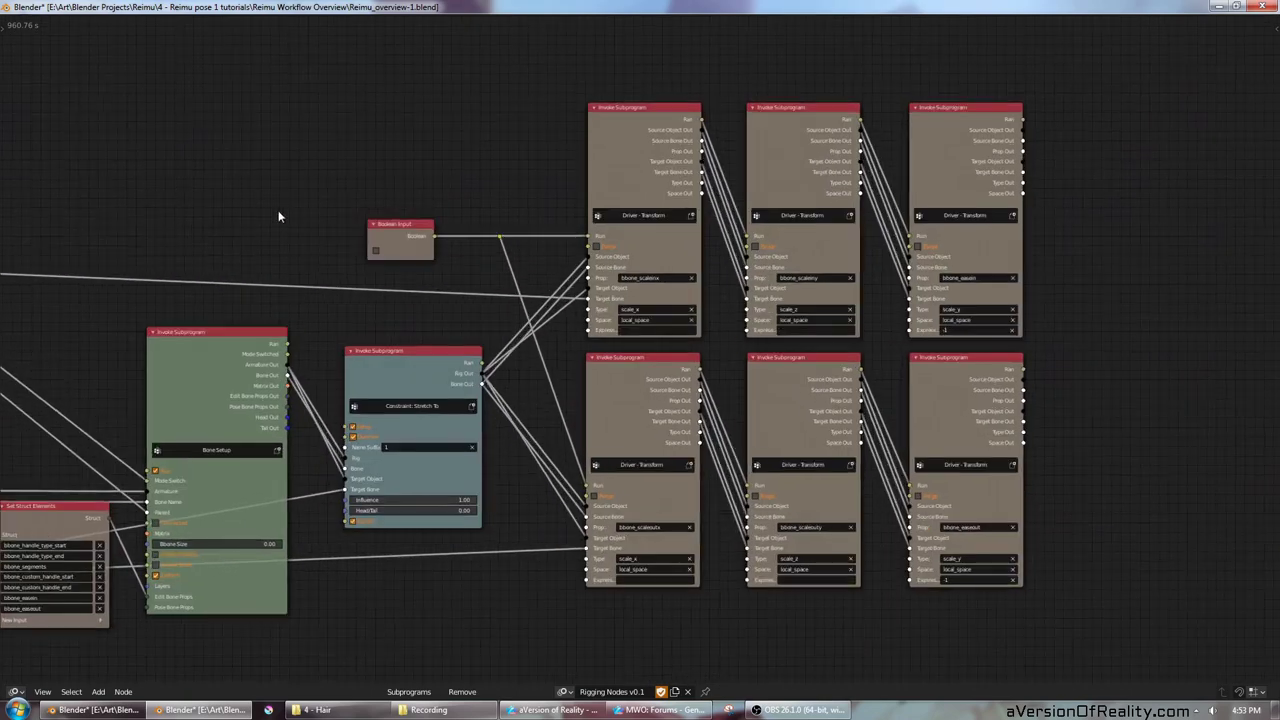
Step: Return to the 3D view, leave Edit Mode on the bangs and select the right middle-1 strand bone in the front hair rig
{"action": "left_click", "coordinate": [133, 709]}
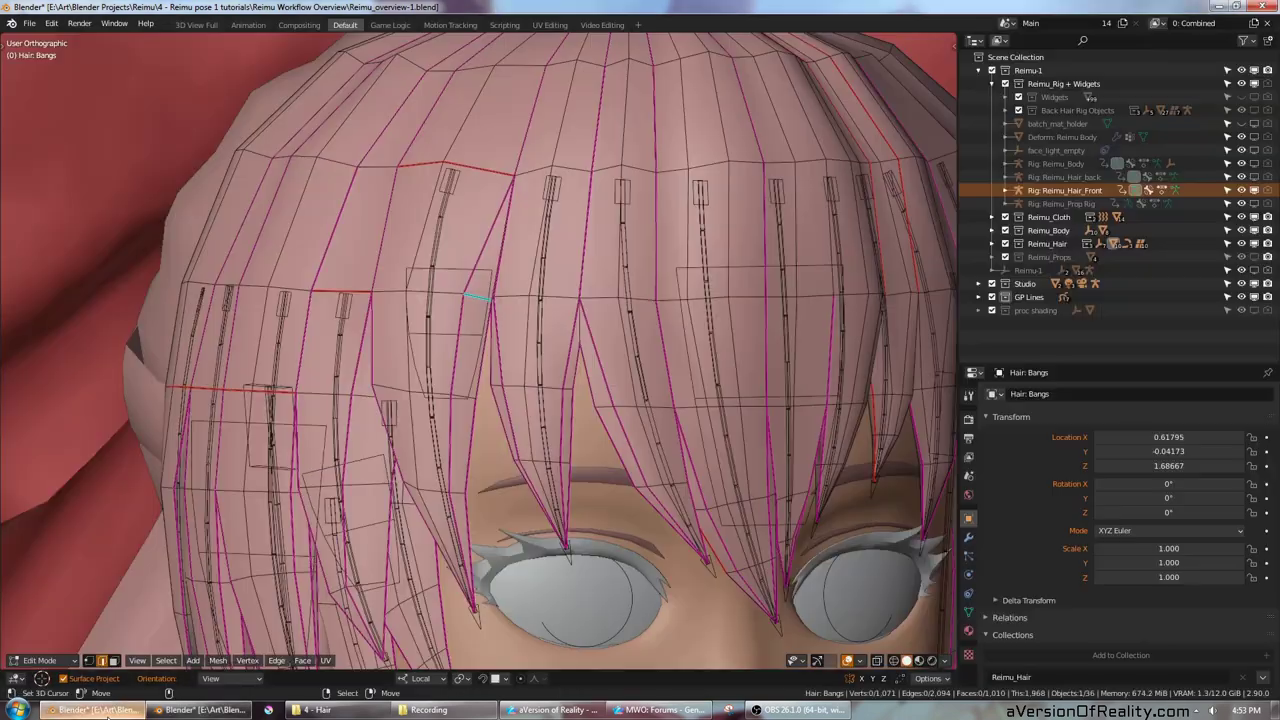
{"action": "scroll", "coordinate": [588, 368], "scroll_direction": "down", "scroll_amount": 6}
{"action": "scroll", "coordinate": [504, 295], "scroll_direction": "up", "scroll_amount": 2}
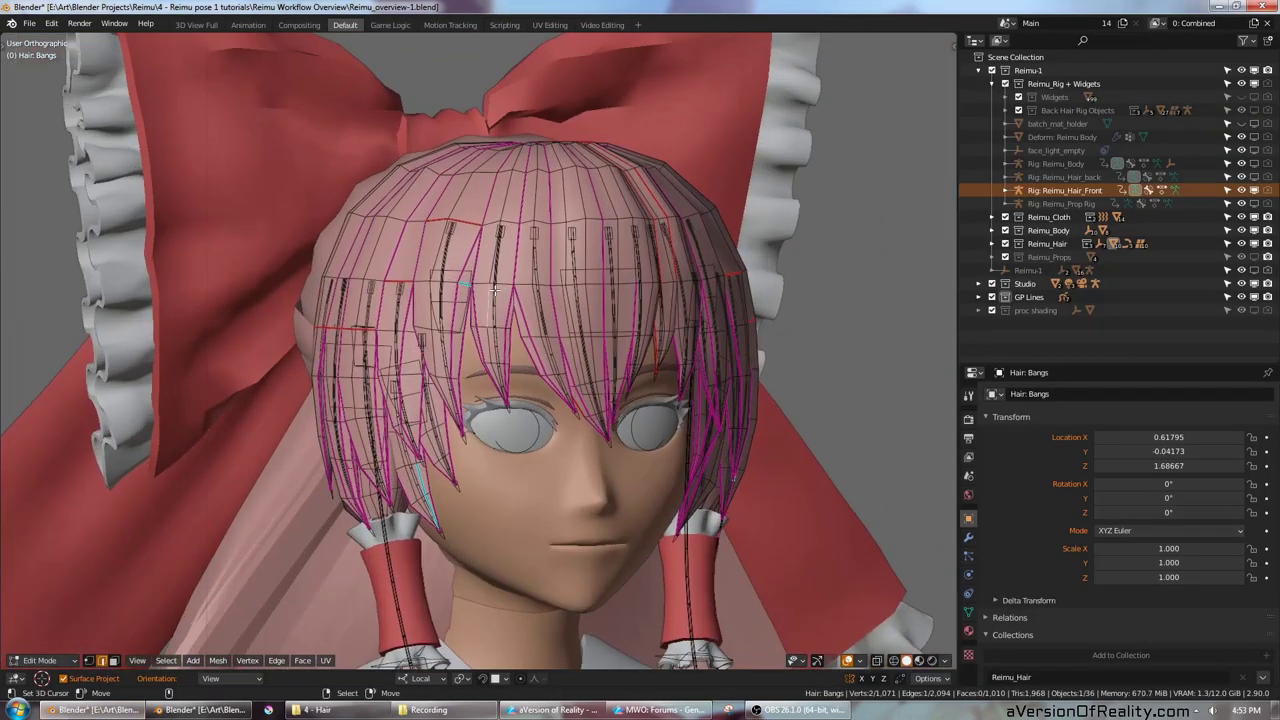
{"action": "key", "text": "Tab"}
{"action": "right_click", "coordinate": [495, 290]}
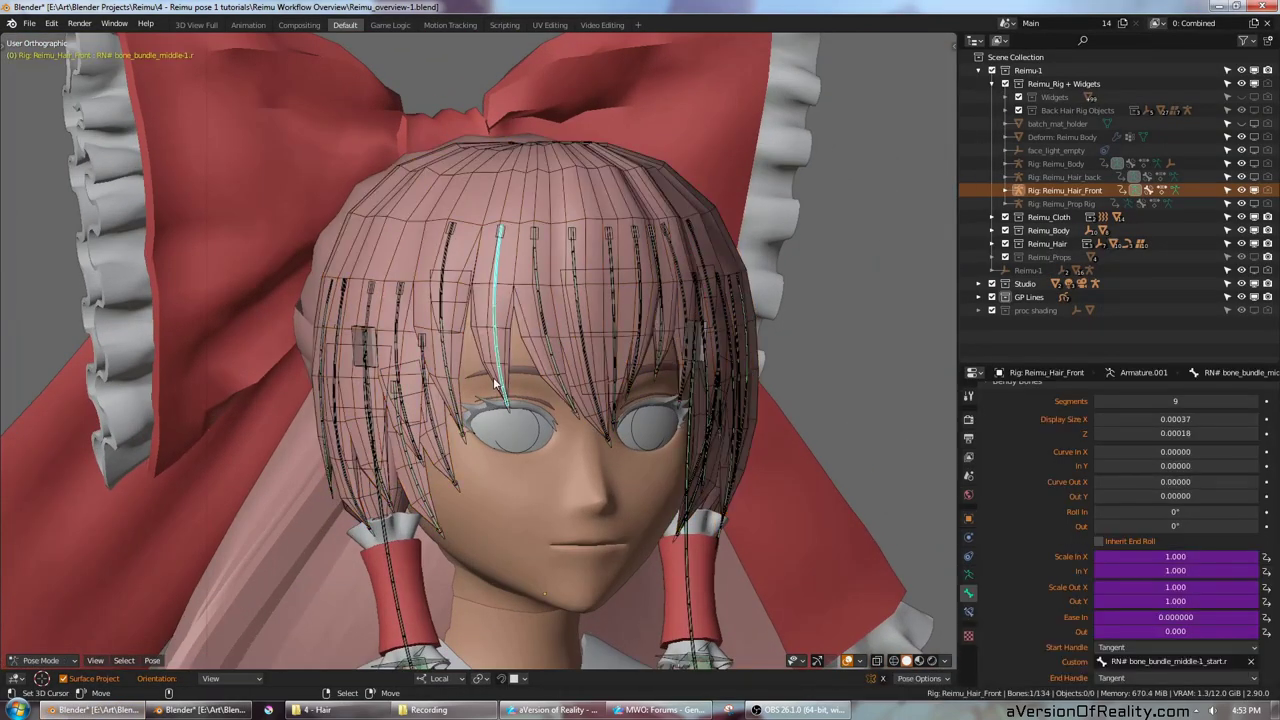
{"action": "middle_click_drag", "start_coordinate": [558, 437], "coordinate": [544, 407]}
{"action": "middle_click_drag", "start_coordinate": [588, 335], "coordinate": [641, 389]}
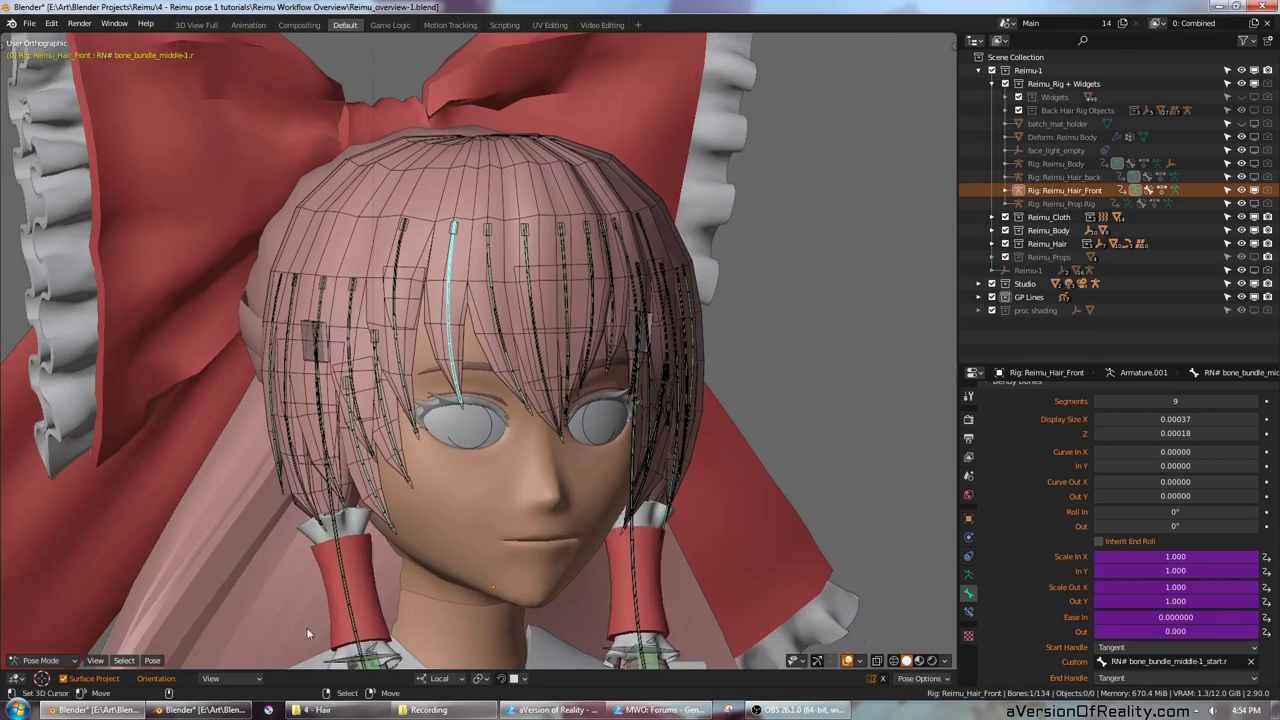
Step: Switch back to the rigging node tree to examine the Stretch To constraint and bendy-bone driver subprograms
{"action": "left_click", "coordinate": [230, 711]}
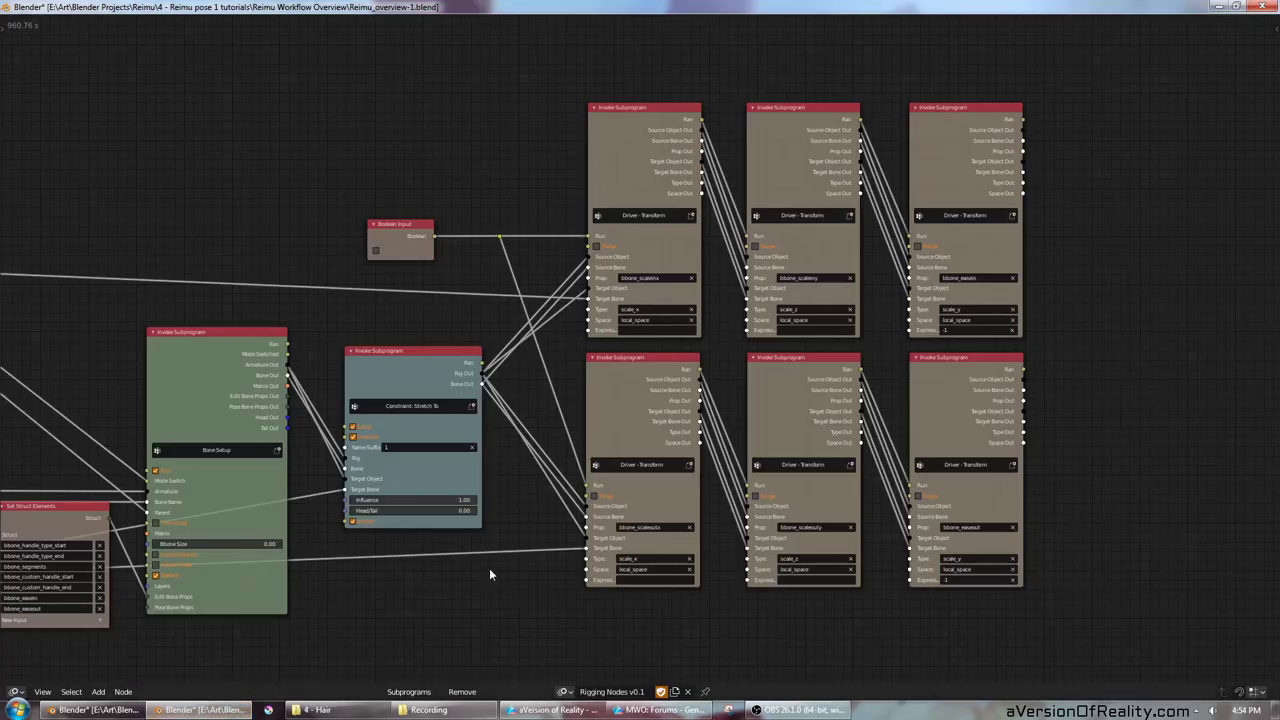
Step: Examine the rigging node tree from the Driver - Transform nodes back to the input and vertex group nodes
{"action": "scroll", "coordinate": [489, 568], "scroll_direction": "down", "scroll_amount": 8}
{"action": "scroll", "coordinate": [666, 471], "scroll_direction": "left", "scroll_amount": 2, "text": "ctrl"}
{"action": "scroll", "coordinate": [665, 472], "scroll_direction": "up", "scroll_amount": 3}
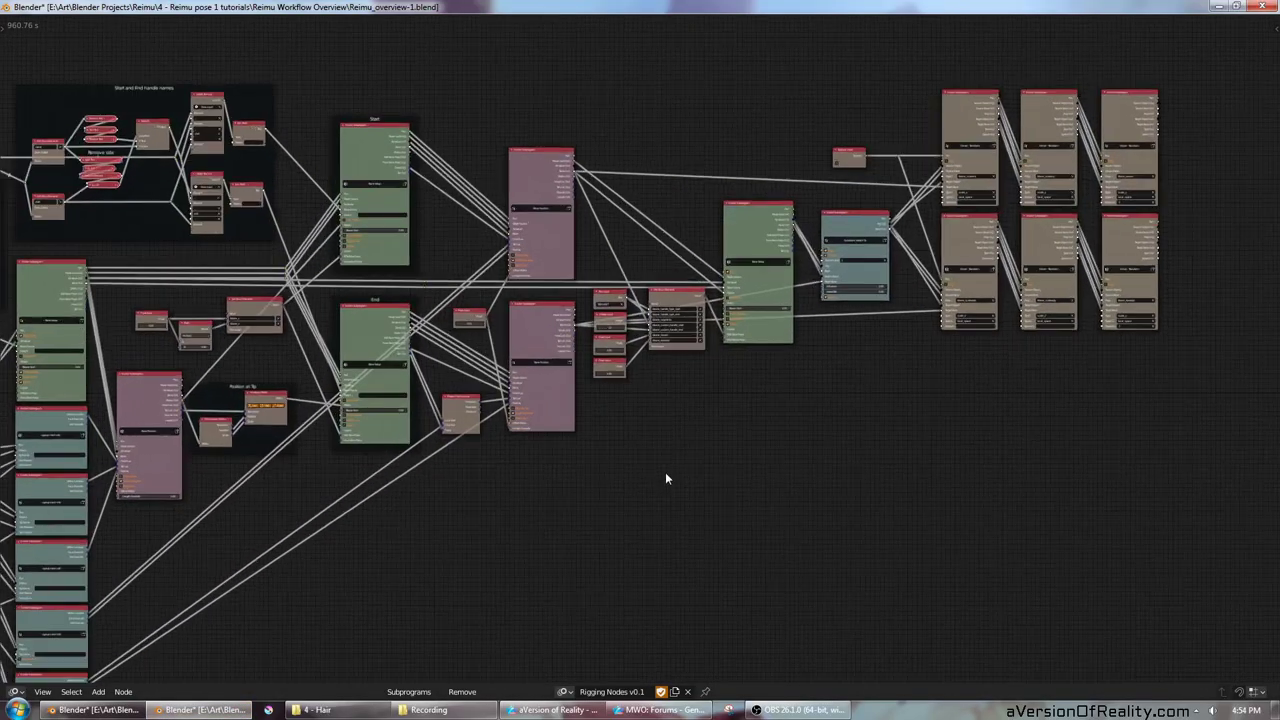
{"action": "middle_click_drag", "start_coordinate": [858, 421], "coordinate": [1275, 414]}
{"action": "scroll", "coordinate": [503, 515], "scroll_direction": "up", "scroll_amount": 3}
{"action": "scroll", "coordinate": [502, 514], "scroll_direction": "down", "scroll_amount": 2}
{"action": "middle_click_drag", "start_coordinate": [778, 521], "coordinate": [915, 442]}
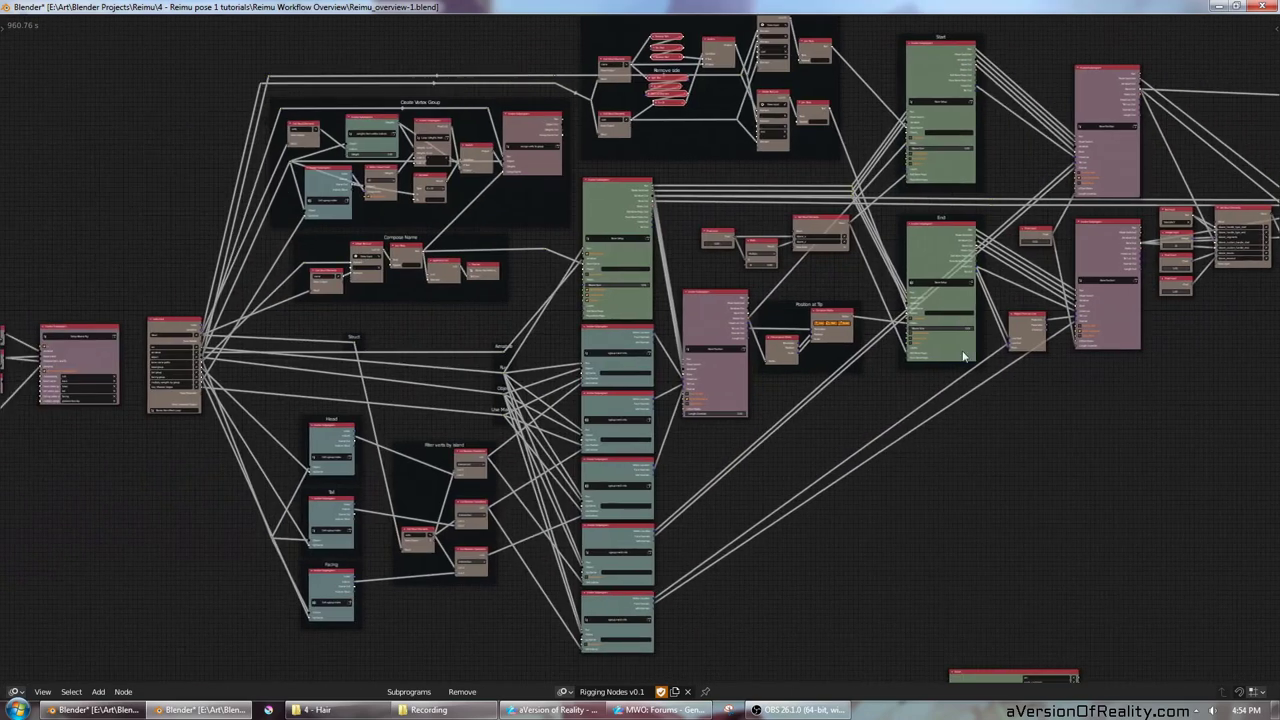
{"action": "middle_click_drag", "start_coordinate": [1035, 345], "coordinate": [971, 326]}
{"action": "scroll", "coordinate": [1000, 308], "scroll_direction": "up", "scroll_amount": 5}
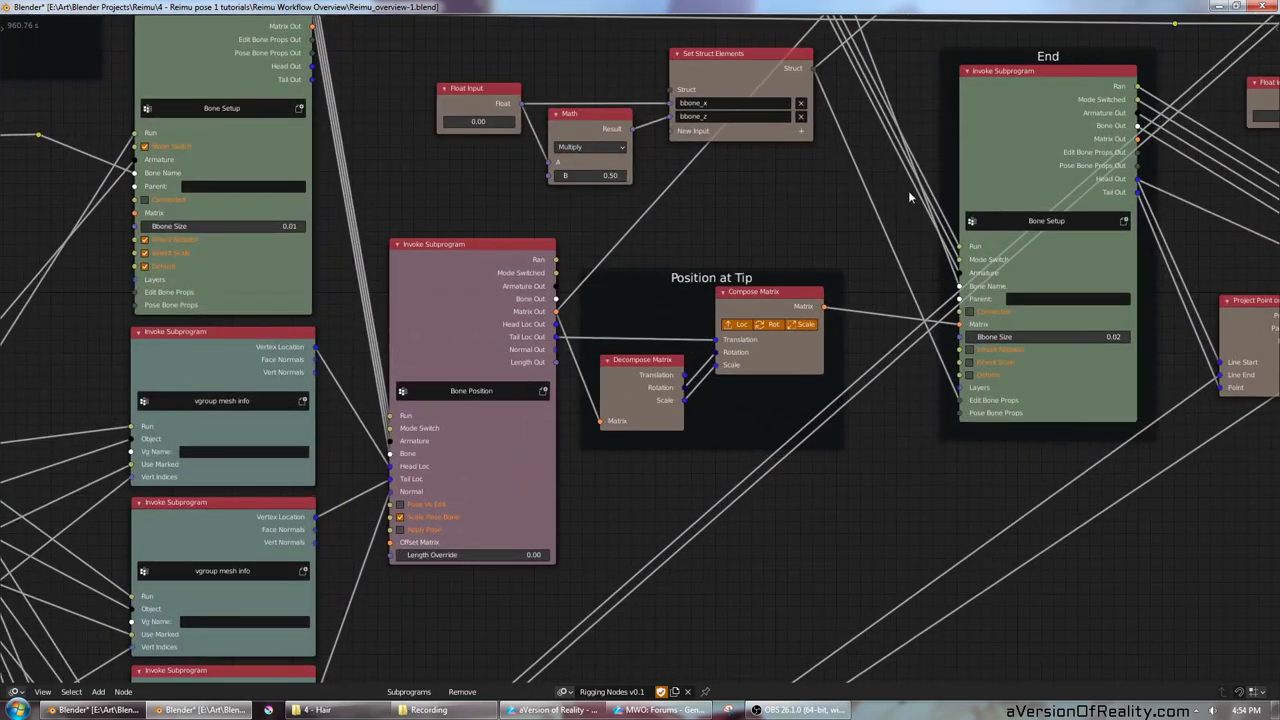
Step: Trace the node chain from the Position at Tip group through Bone Setup and Constraint: Stretch To to the Driver - Transform nodes
{"action": "middle_click_drag", "start_coordinate": [910, 197], "coordinate": [793, 274]}
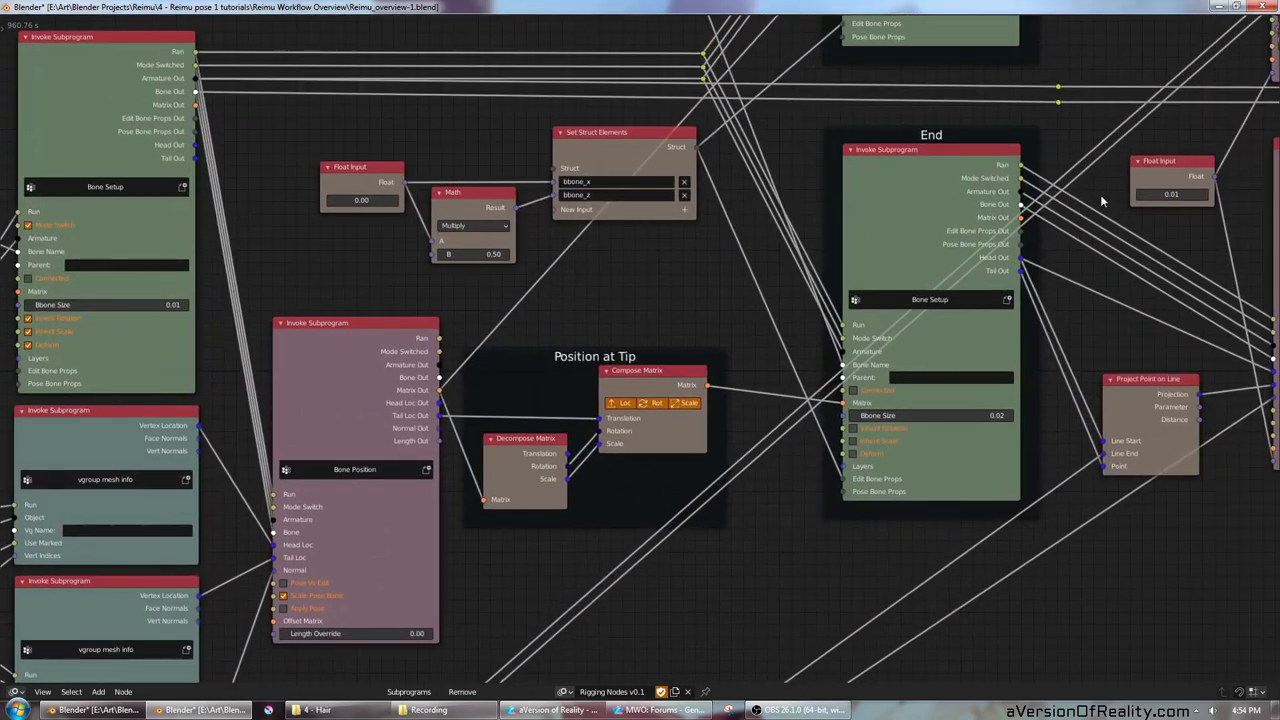
{"action": "middle_click_drag", "start_coordinate": [1101, 196], "coordinate": [609, 323]}
{"action": "middle_click_drag", "start_coordinate": [1012, 202], "coordinate": [552, 313]}
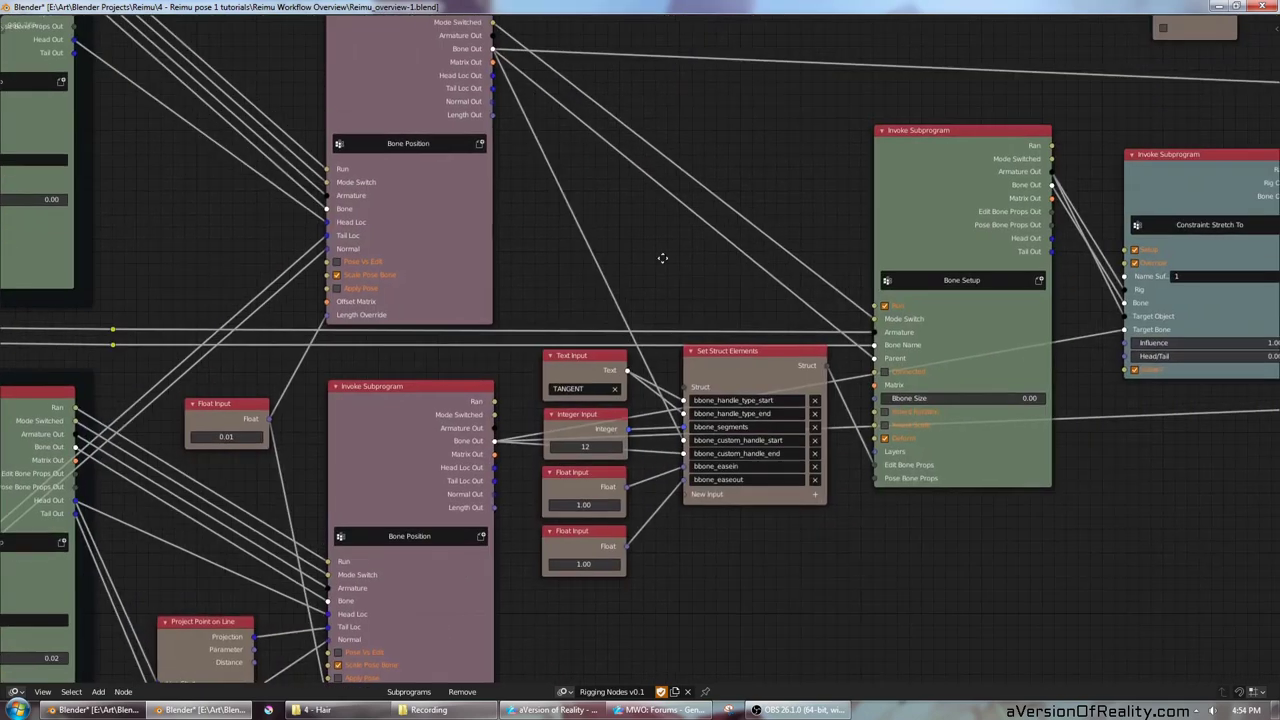
{"action": "middle_click_drag", "start_coordinate": [662, 258], "coordinate": [349, 251]}
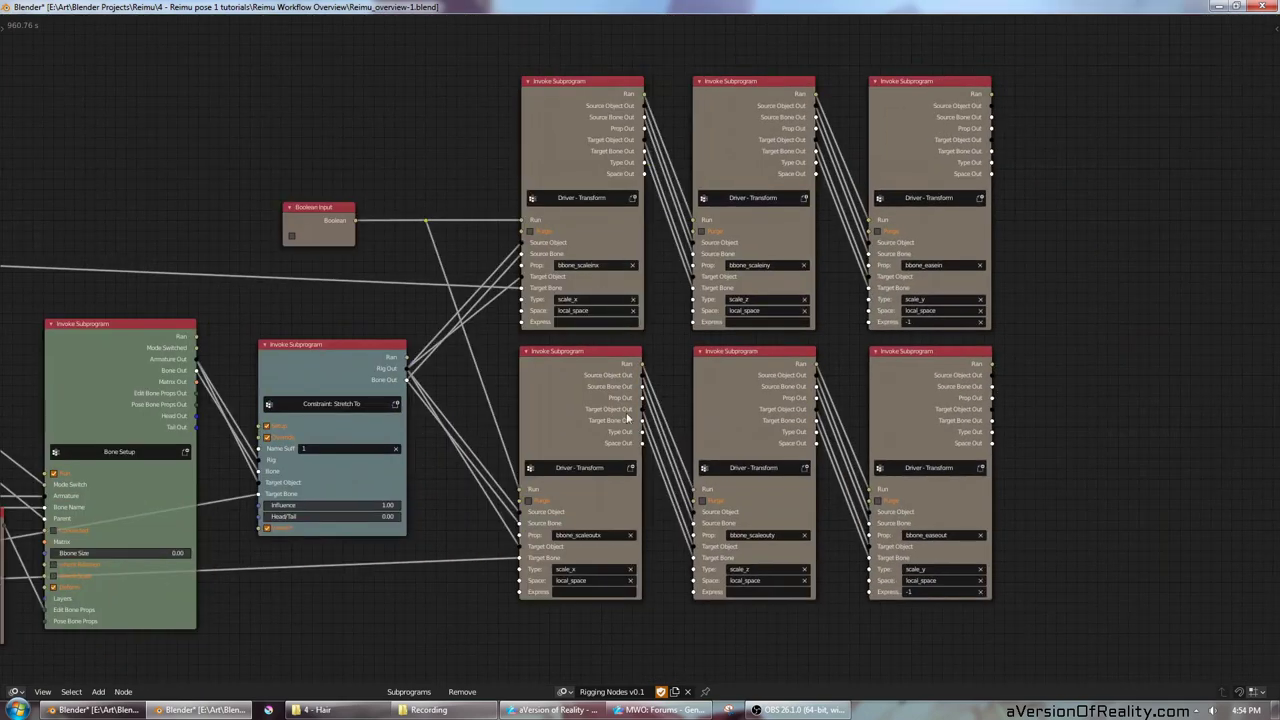
{"action": "scroll", "coordinate": [830, 365], "scroll_direction": "down", "scroll_amount": 6}
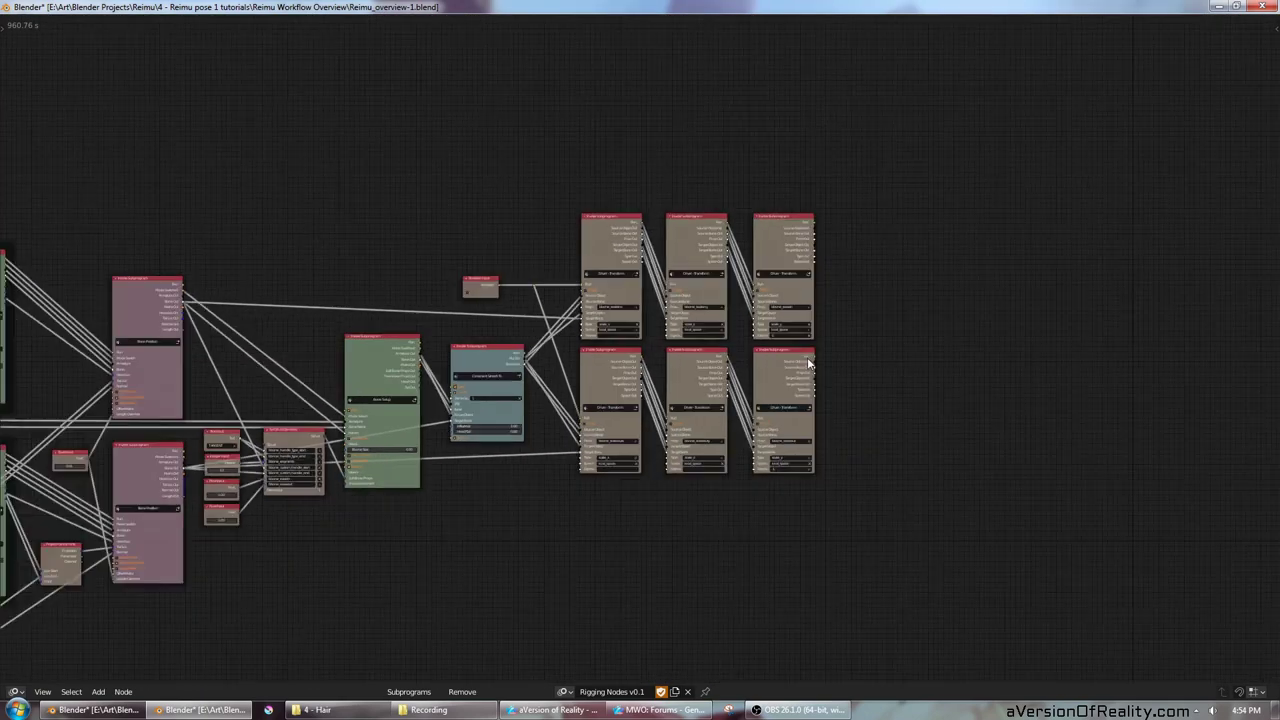
{"action": "middle_click_drag", "start_coordinate": [506, 408], "coordinate": [751, 361]}
{"action": "scroll", "coordinate": [751, 361], "scroll_direction": "down", "scroll_amount": 1}
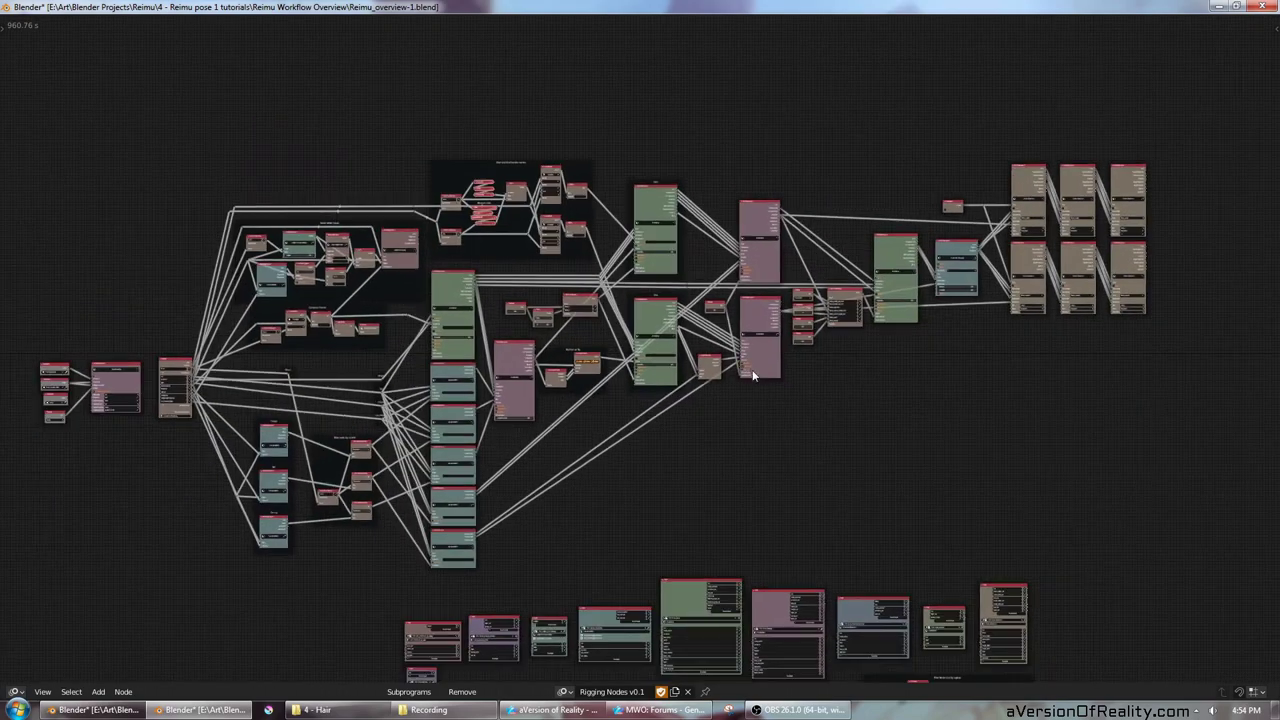
{"action": "middle_click_drag", "start_coordinate": [777, 449], "coordinate": [815, 389]}
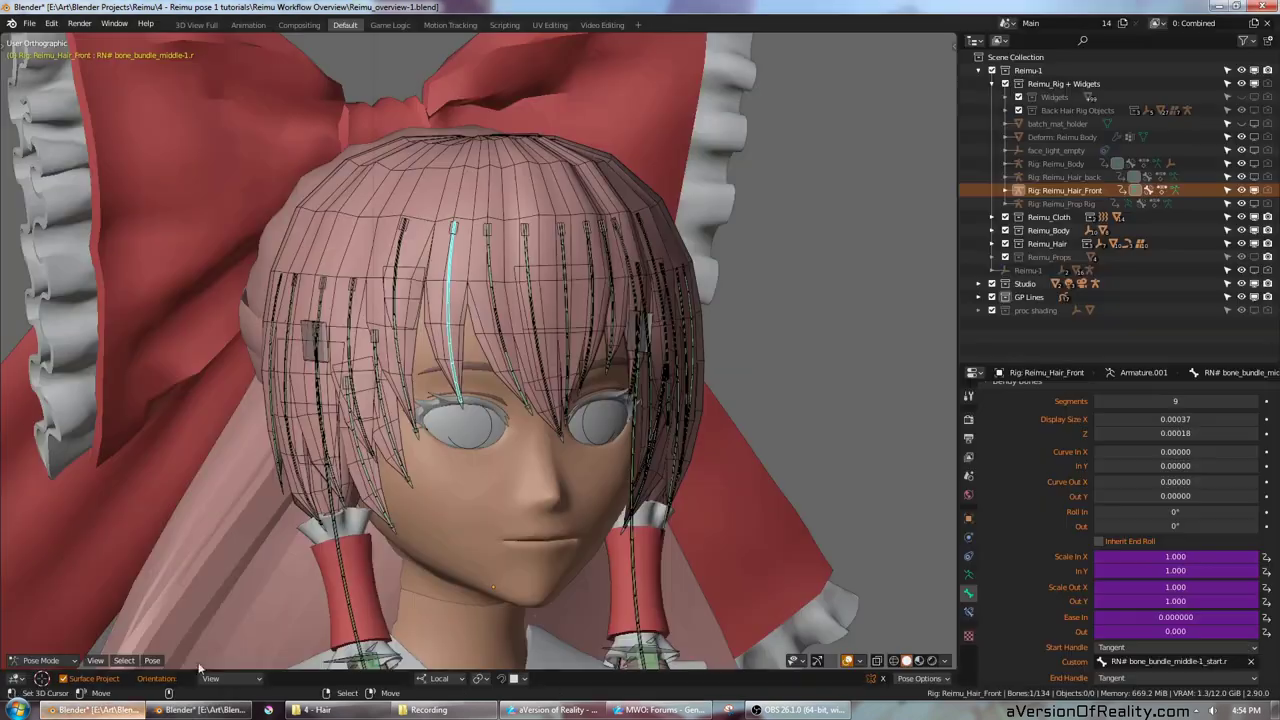
Step: Examine the front hair rig's bones on the character's head from several angles and distances
{"action": "scroll", "coordinate": [745, 293], "scroll_direction": "down", "scroll_amount": 2}
{"action": "middle_click_drag", "start_coordinate": [797, 282], "coordinate": [772, 292]}
{"action": "scroll", "coordinate": [772, 286], "scroll_direction": "down", "scroll_amount": 5}
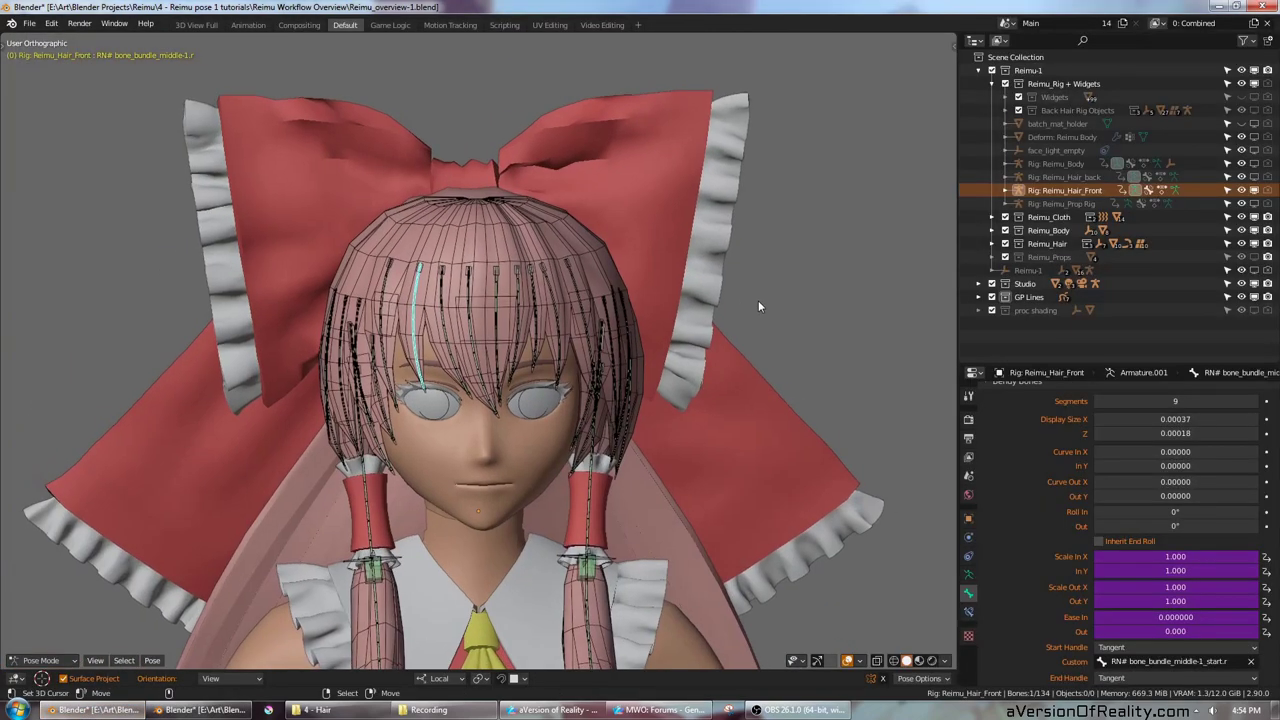
{"action": "scroll", "coordinate": [719, 352], "scroll_direction": "down", "scroll_amount": 3}
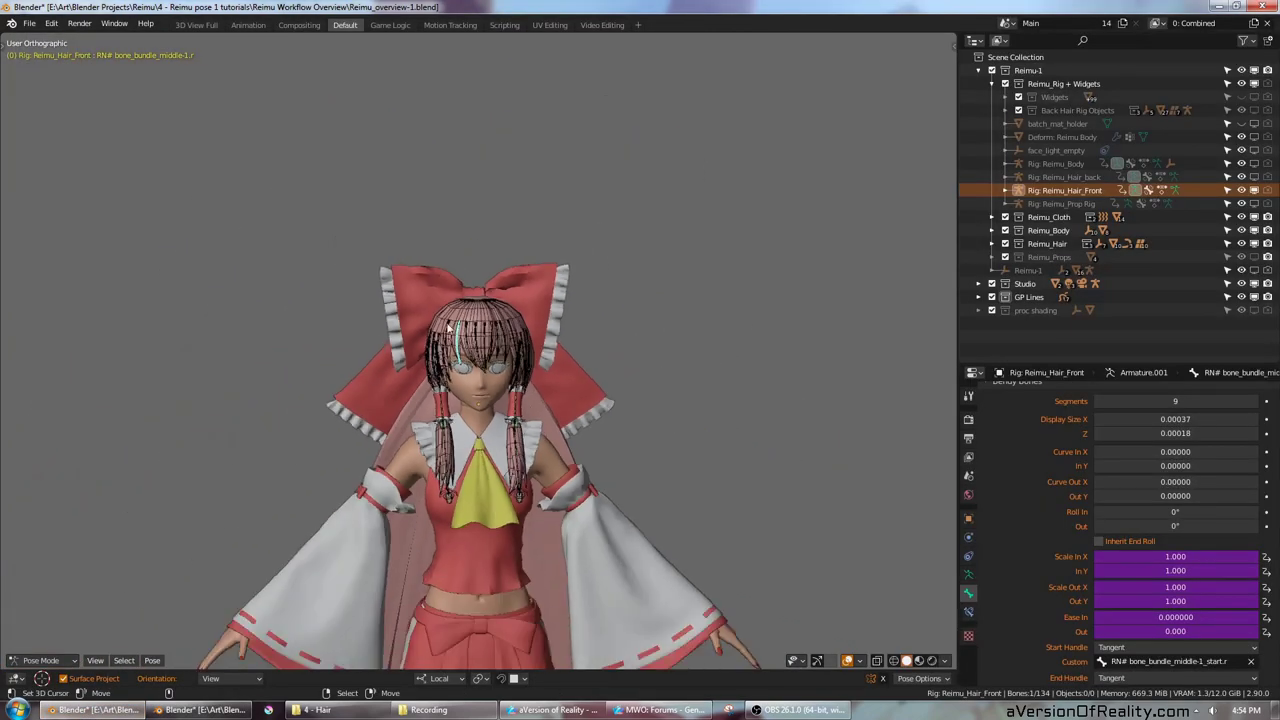
{"action": "middle_click_drag", "start_coordinate": [757, 349], "coordinate": [712, 343]}
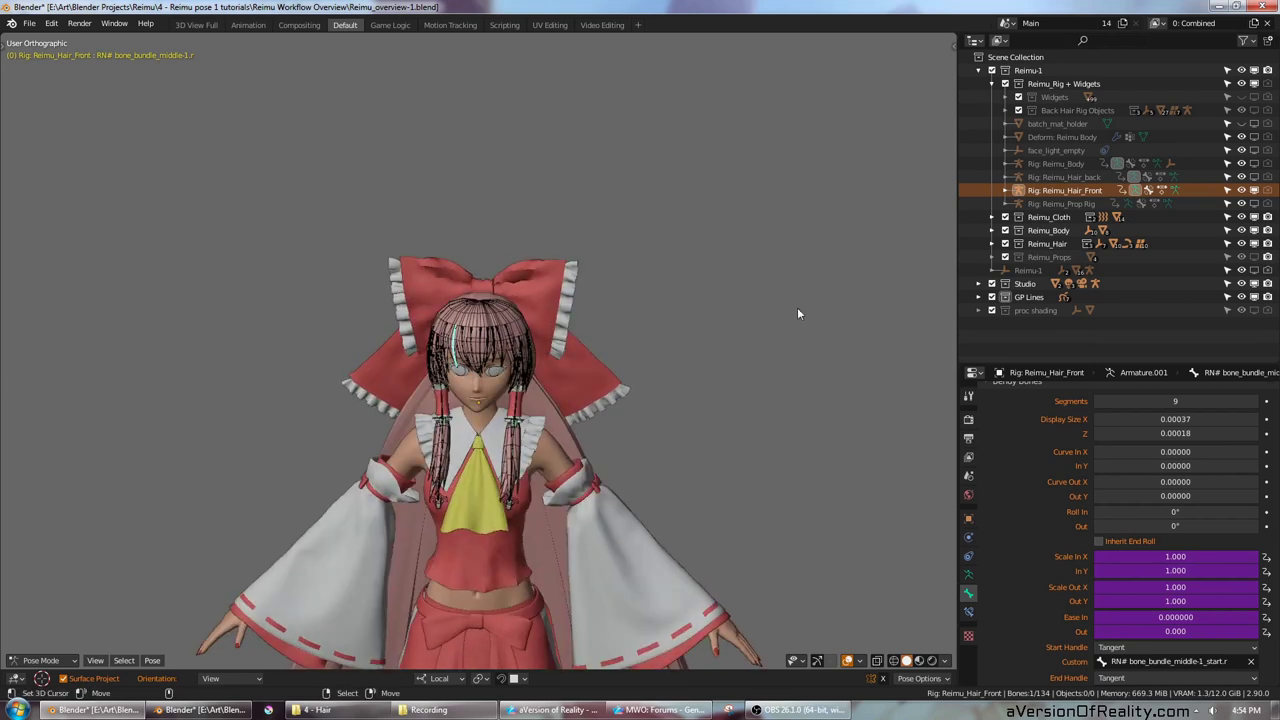
{"action": "scroll", "coordinate": [357, 332], "scroll_direction": "up", "scroll_amount": 2}
{"action": "mouse_move", "coordinate": [679, 276]}
{"action": "middle_mouse_down"}
{"action": "mouse_move", "coordinate": [657, 288]}
{"action": "mouse_move", "coordinate": [482, 287]}
{"action": "mouse_move", "coordinate": [380, 317]}
{"action": "mouse_move", "coordinate": [694, 334]}
{"action": "mouse_move", "coordinate": [656, 280]}
{"action": "middle_mouse_up"}
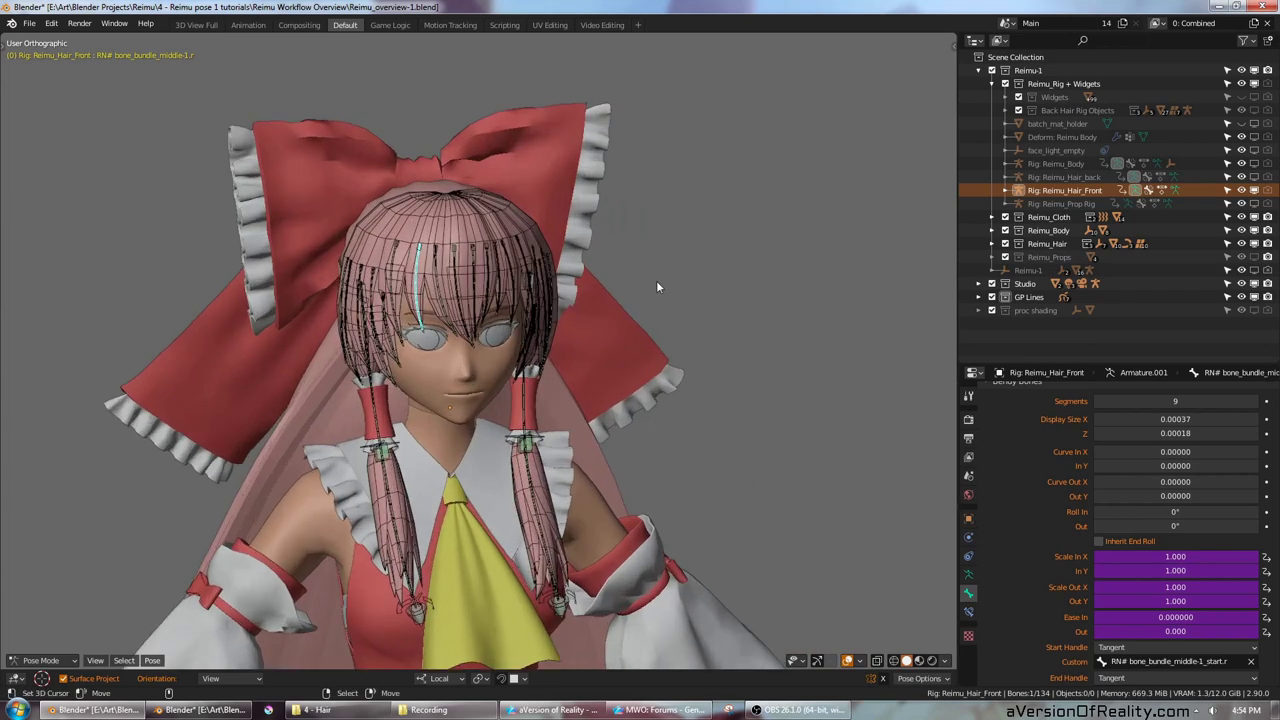
{"action": "scroll", "coordinate": [645, 278], "scroll_direction": "up", "scroll_amount": 1}
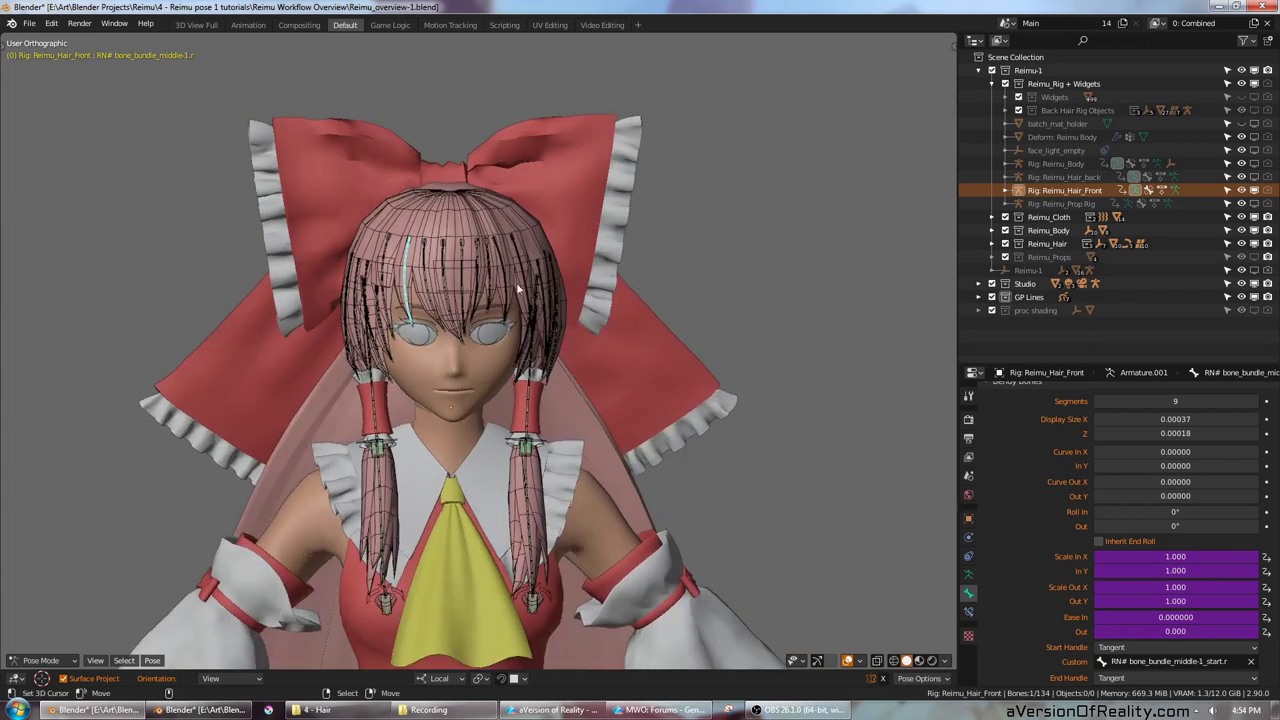
{"action": "middle_click_drag", "start_coordinate": [634, 276], "coordinate": [790, 261]}
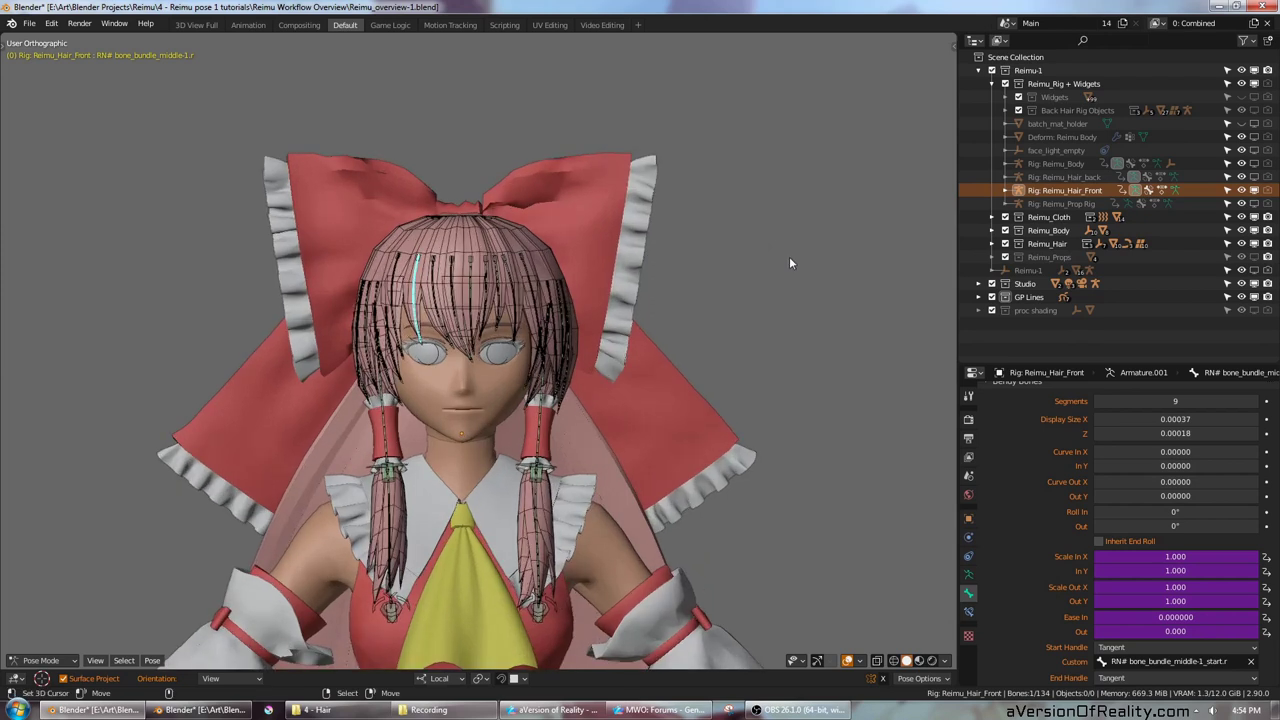
{"action": "key", "text": "KP_1"}
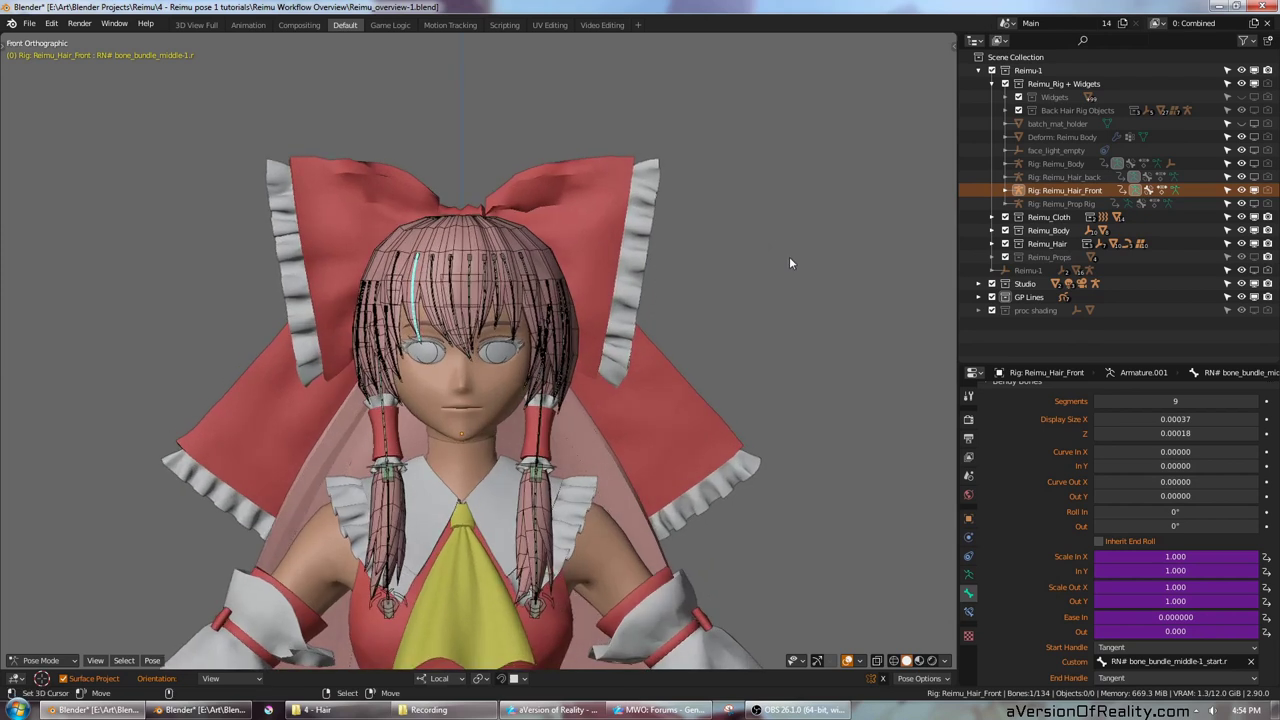
{"action": "scroll", "coordinate": [774, 289], "scroll_direction": "down", "scroll_amount": 3}
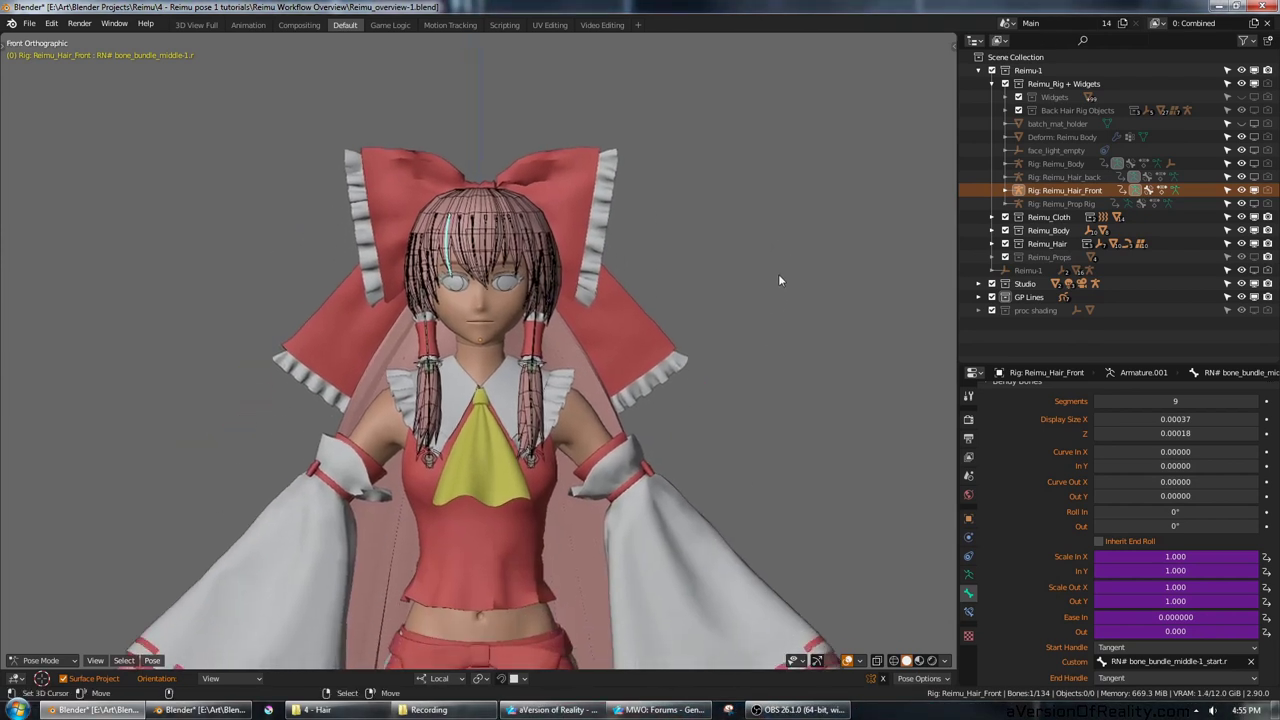
{"action": "middle_click_drag", "start_coordinate": [778, 274], "coordinate": [791, 302], "text": "shift"}
{"action": "scroll", "coordinate": [791, 302], "scroll_direction": "up", "scroll_amount": 3}
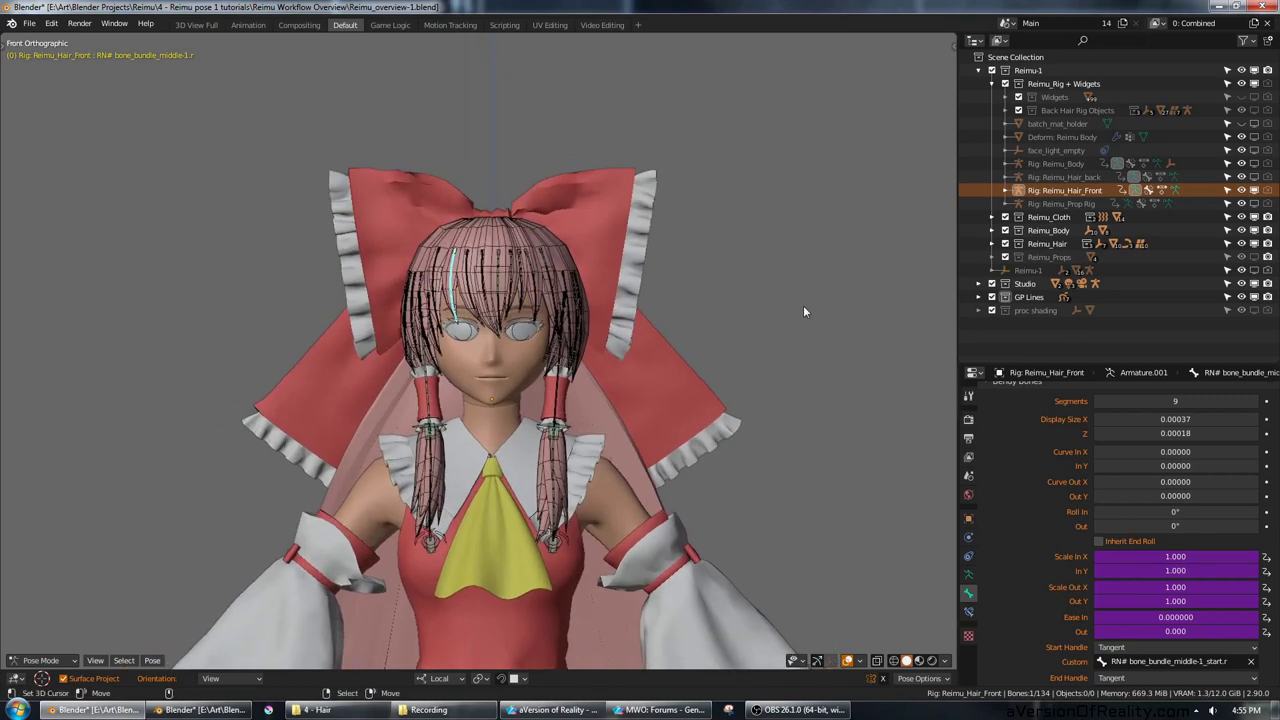
{"action": "scroll", "coordinate": [803, 305], "scroll_direction": "up", "scroll_amount": 2}
{"action": "scroll", "coordinate": [828, 318], "scroll_direction": "down", "scroll_amount": 3}
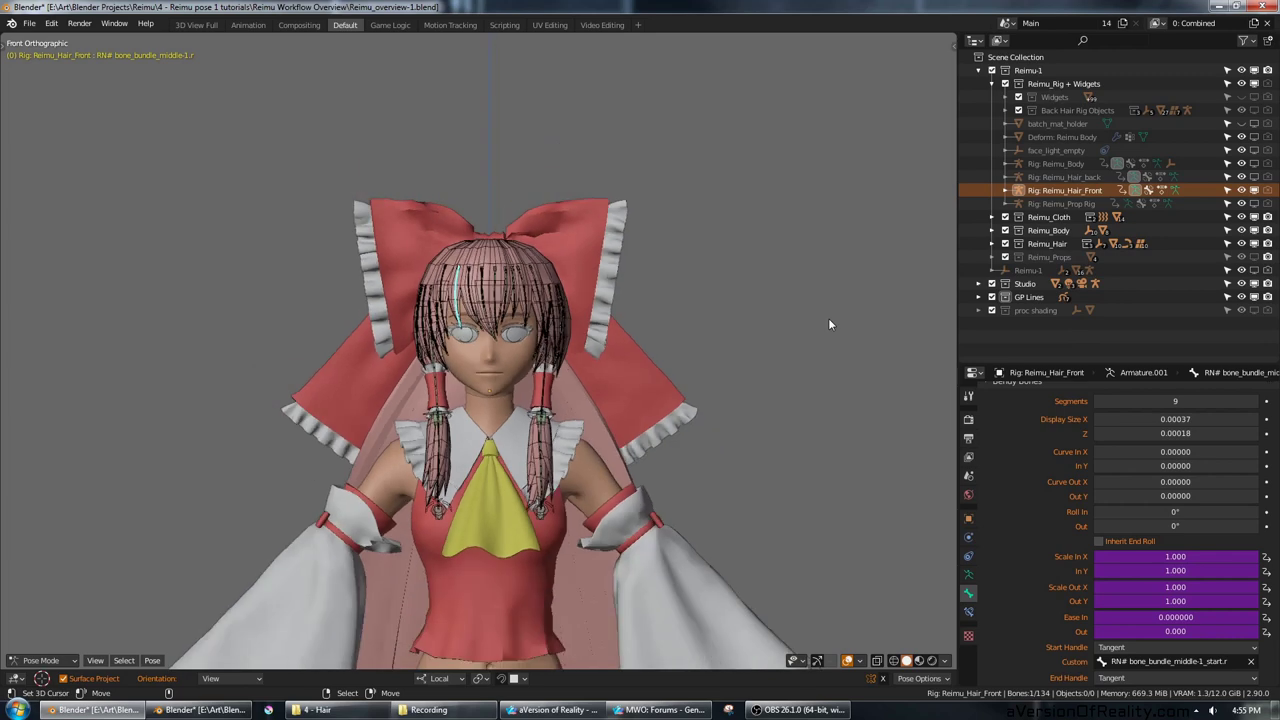
{"action": "scroll", "coordinate": [828, 318], "scroll_direction": "down", "scroll_amount": 3}
{"action": "scroll", "coordinate": [808, 308], "scroll_direction": "up", "scroll_amount": 5}
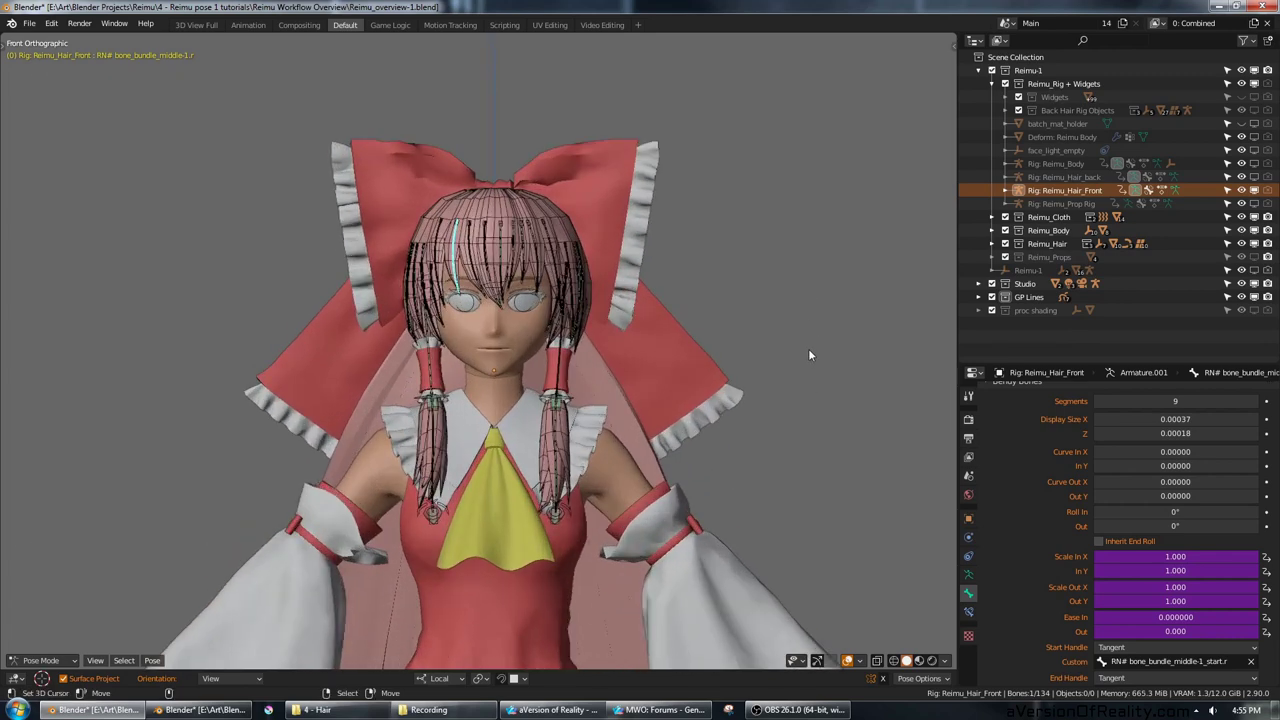
{"action": "middle_click_drag", "start_coordinate": [813, 341], "coordinate": [821, 307], "text": "shift"}
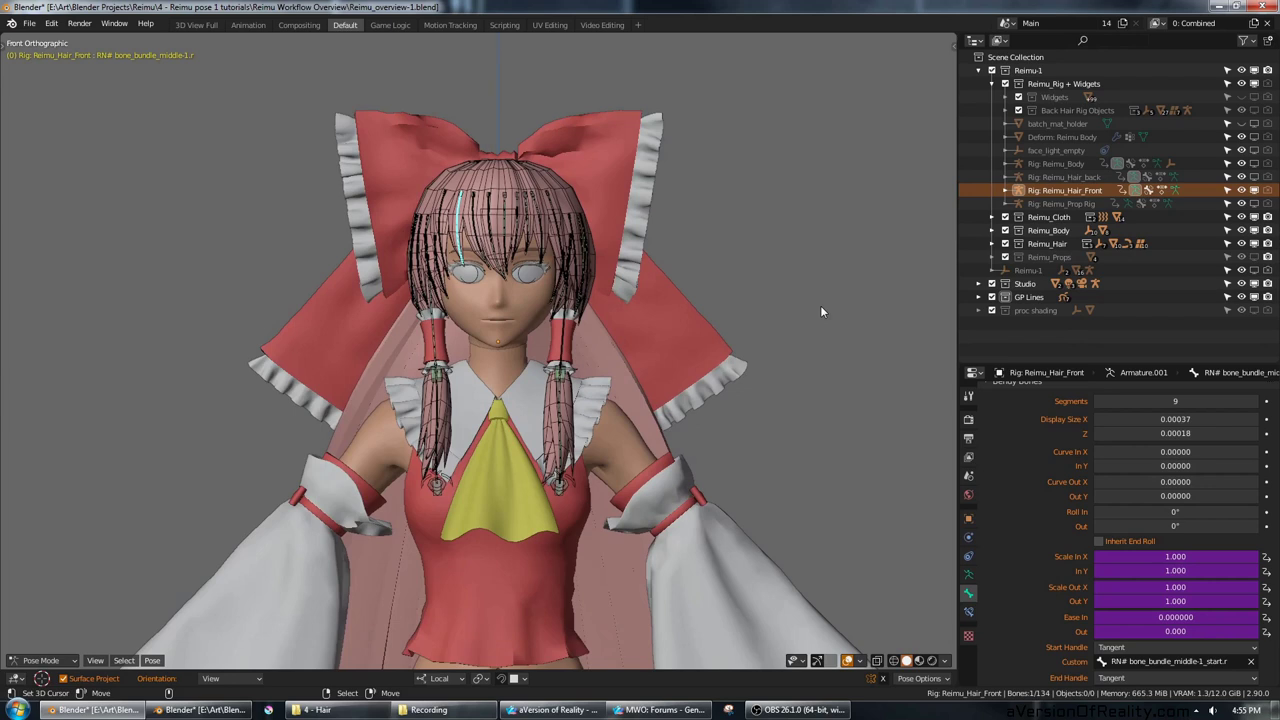
{"action": "middle_click_drag", "start_coordinate": [820, 311], "coordinate": [860, 289]}
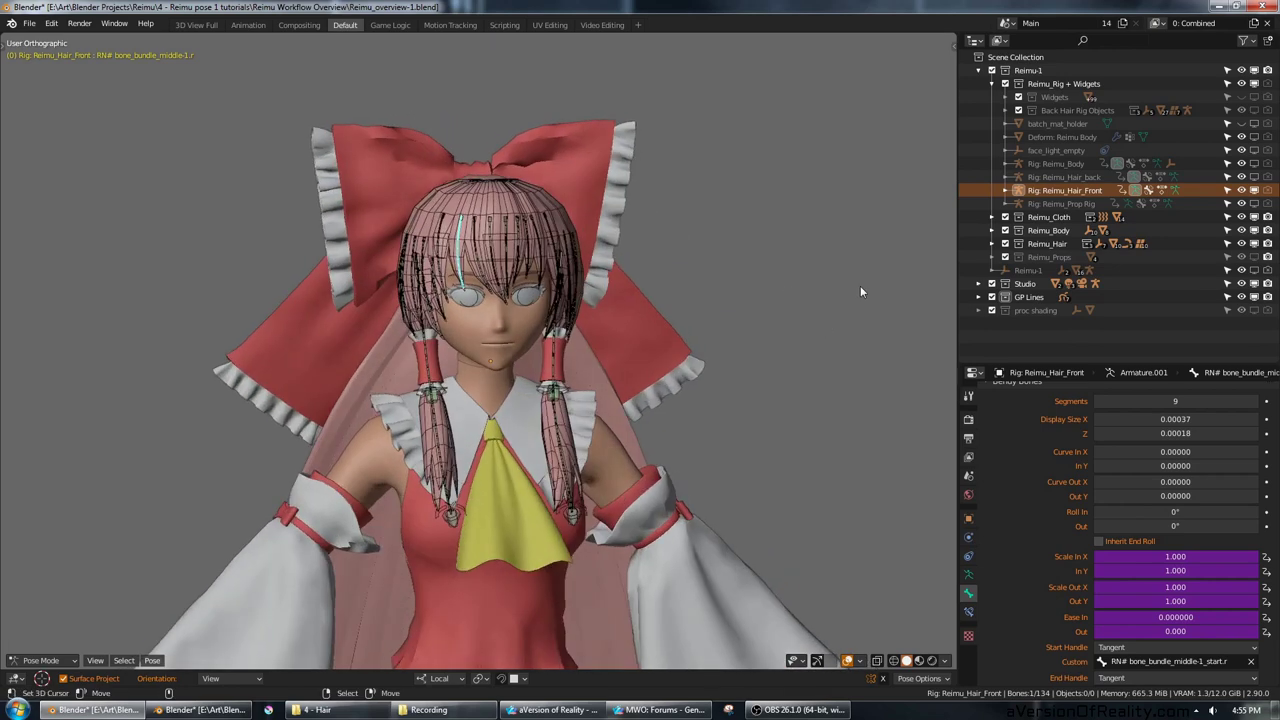
{"action": "key", "text": "KP_1"}
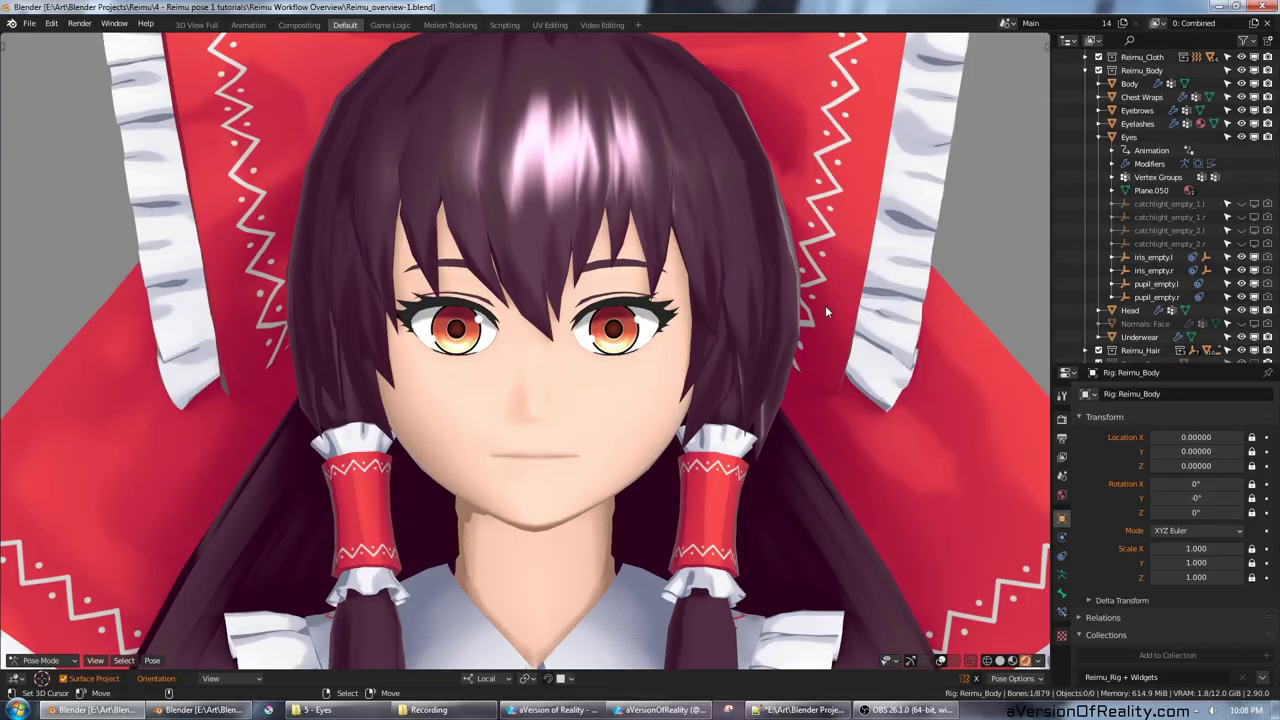
Step: Inspect the iris, pupil and catchlights of one eye up close and show the rig control overlays
{"action": "scroll", "coordinate": [820, 316], "scroll_direction": "up", "scroll_amount": 10}
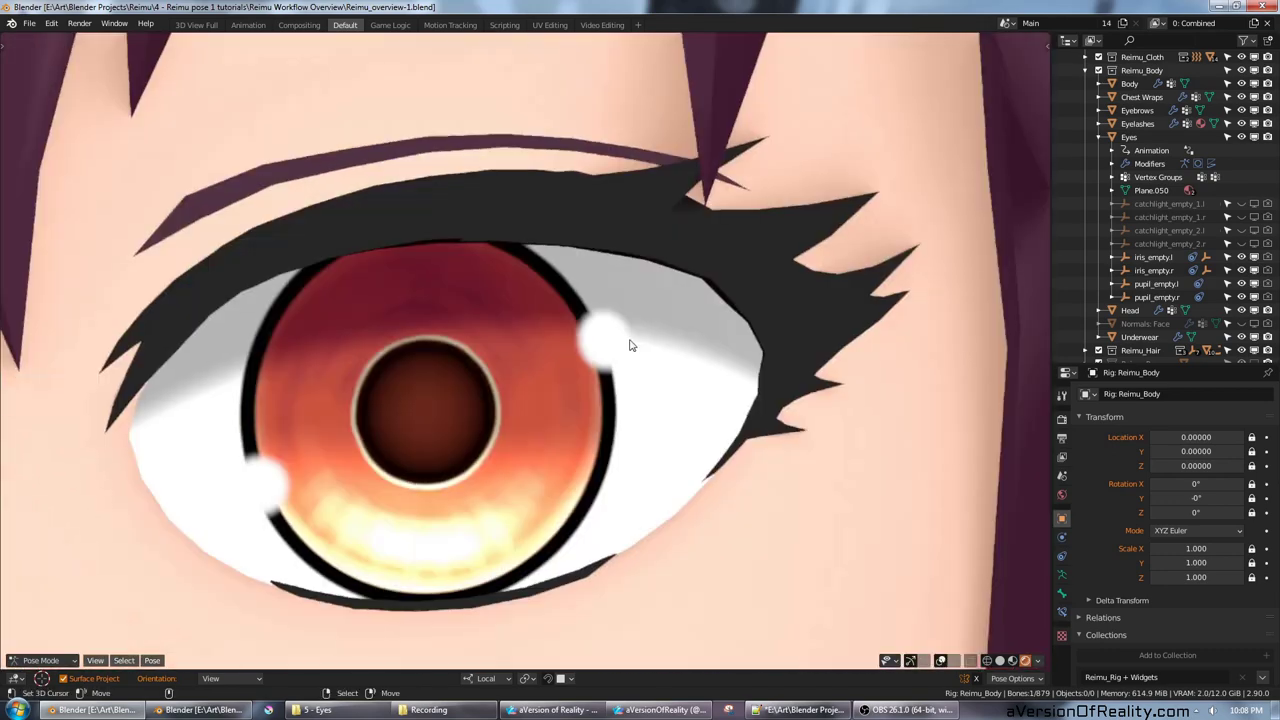
{"action": "scroll", "coordinate": [674, 386], "scroll_direction": "down", "scroll_amount": 1}
{"action": "scroll", "coordinate": [675, 388], "scroll_direction": "up", "scroll_amount": 3}
{"action": "middle_click_drag", "start_coordinate": [675, 388], "coordinate": [694, 310], "text": "shift"}
{"action": "scroll", "coordinate": [707, 330], "scroll_direction": "down", "scroll_amount": 1}
{"action": "scroll", "coordinate": [706, 329], "scroll_direction": "down", "scroll_amount": 15}
{"action": "key", "text": "alt+shift+z"}
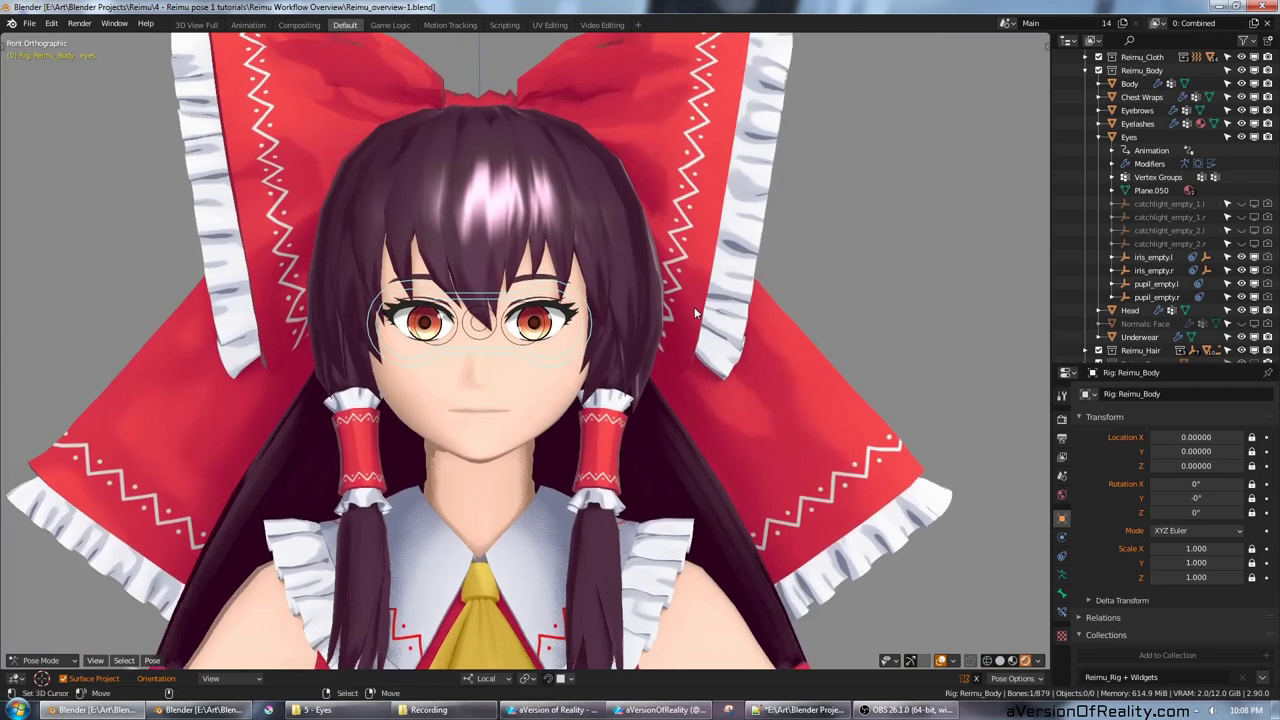
Step: Try moving the control for both eyes and the single eye.l control on the face
{"action": "scroll", "coordinate": [547, 235], "scroll_direction": "up", "scroll_amount": 4}
{"action": "key", "text": "g"}
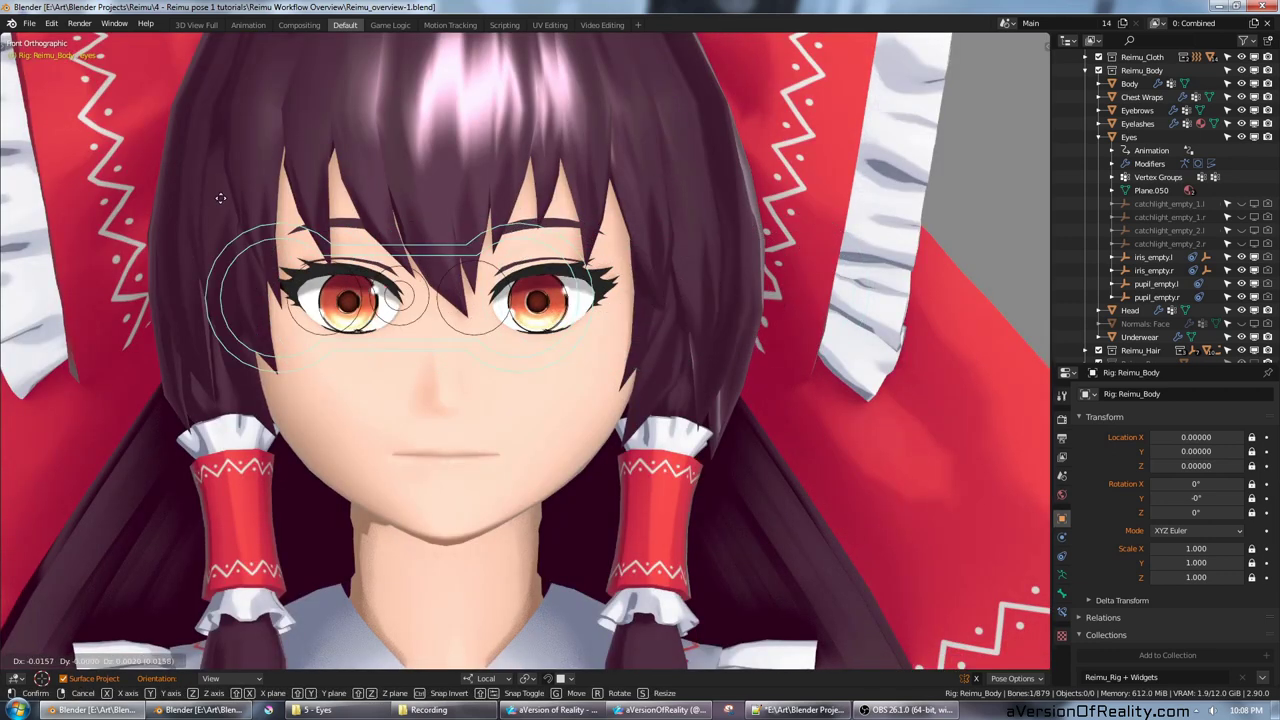
{"action": "key", "text": "Escape"}
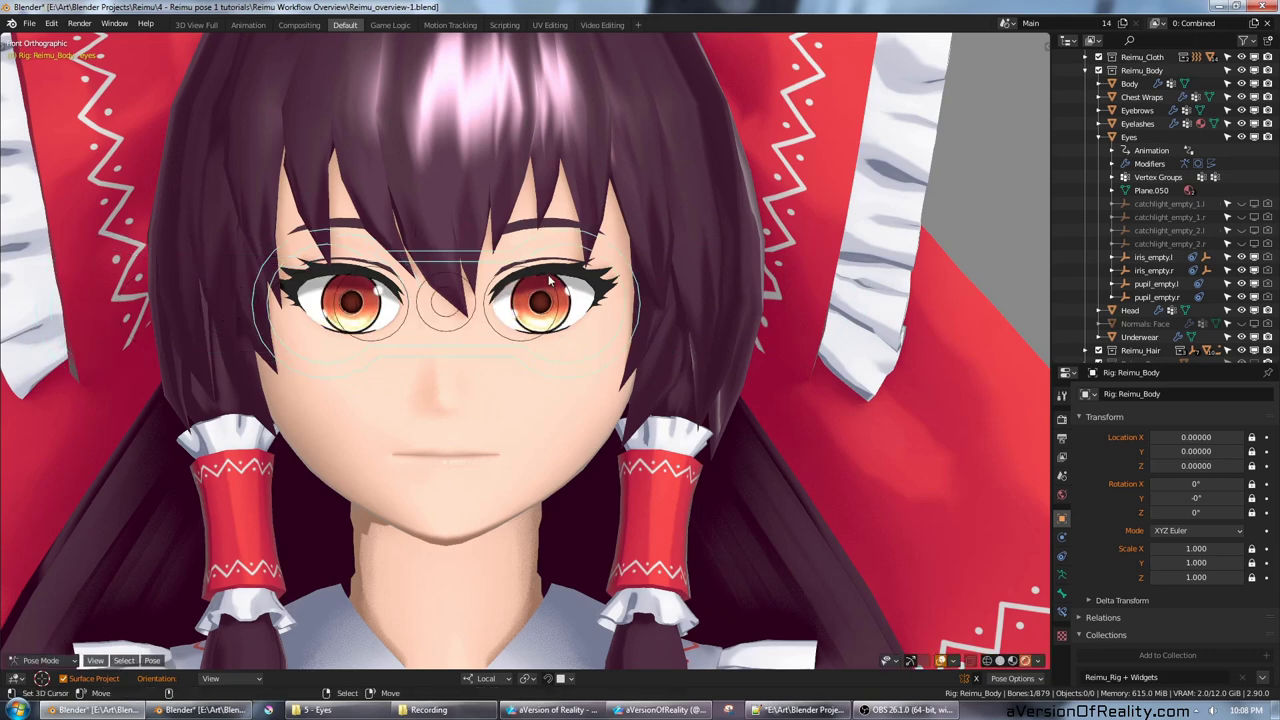
{"action": "scroll", "coordinate": [548, 274], "scroll_direction": "up", "scroll_amount": 1}
{"action": "key", "text": "g"}
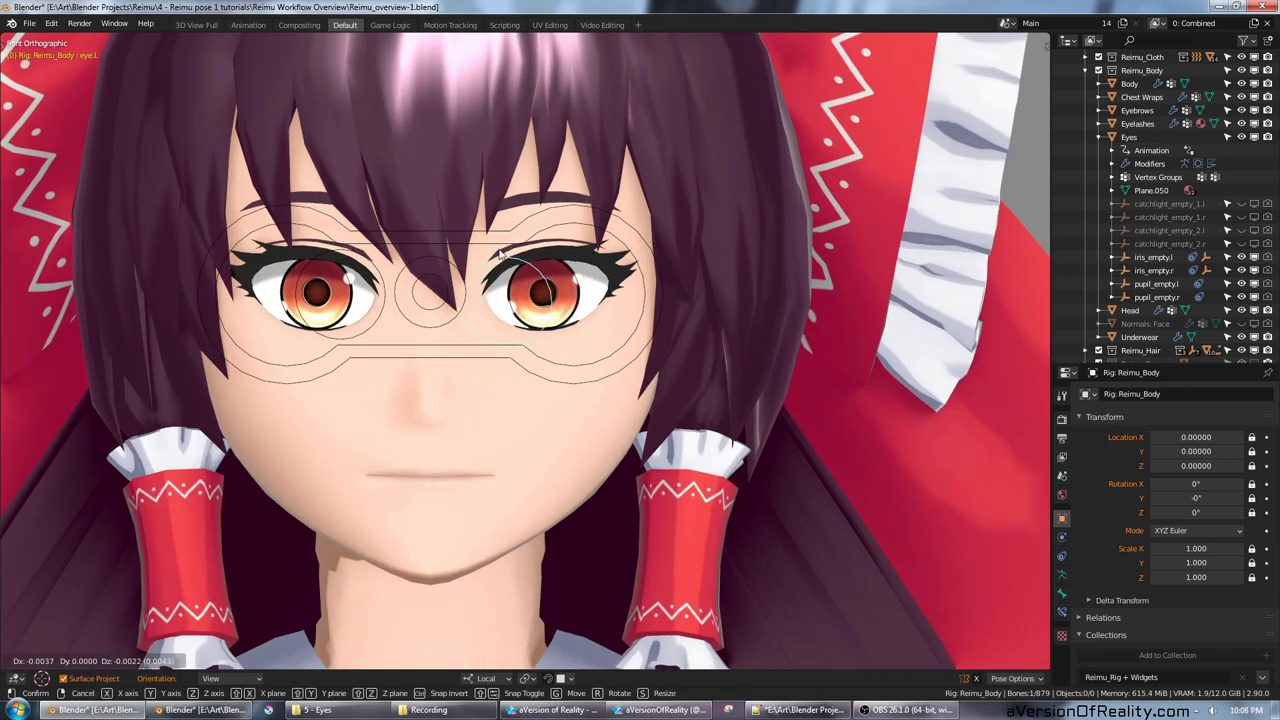
{"action": "right_click", "coordinate": [460, 280]}
Step: Try scaling the pupil_scale and iris_scale controls together by about 1.16
{"action": "left_click", "coordinate": [440, 285]}
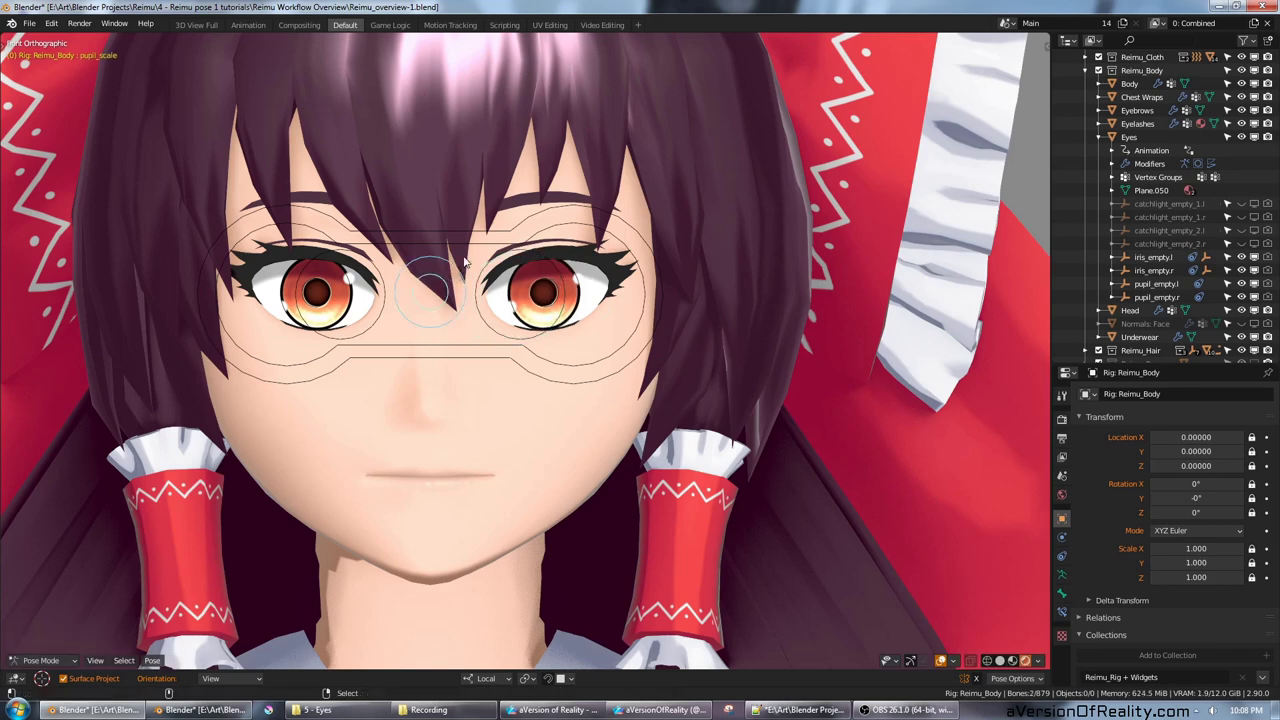
{"action": "scroll", "coordinate": [440, 285], "scroll_direction": "up", "scroll_amount": 1}
{"action": "key", "text": "s"}
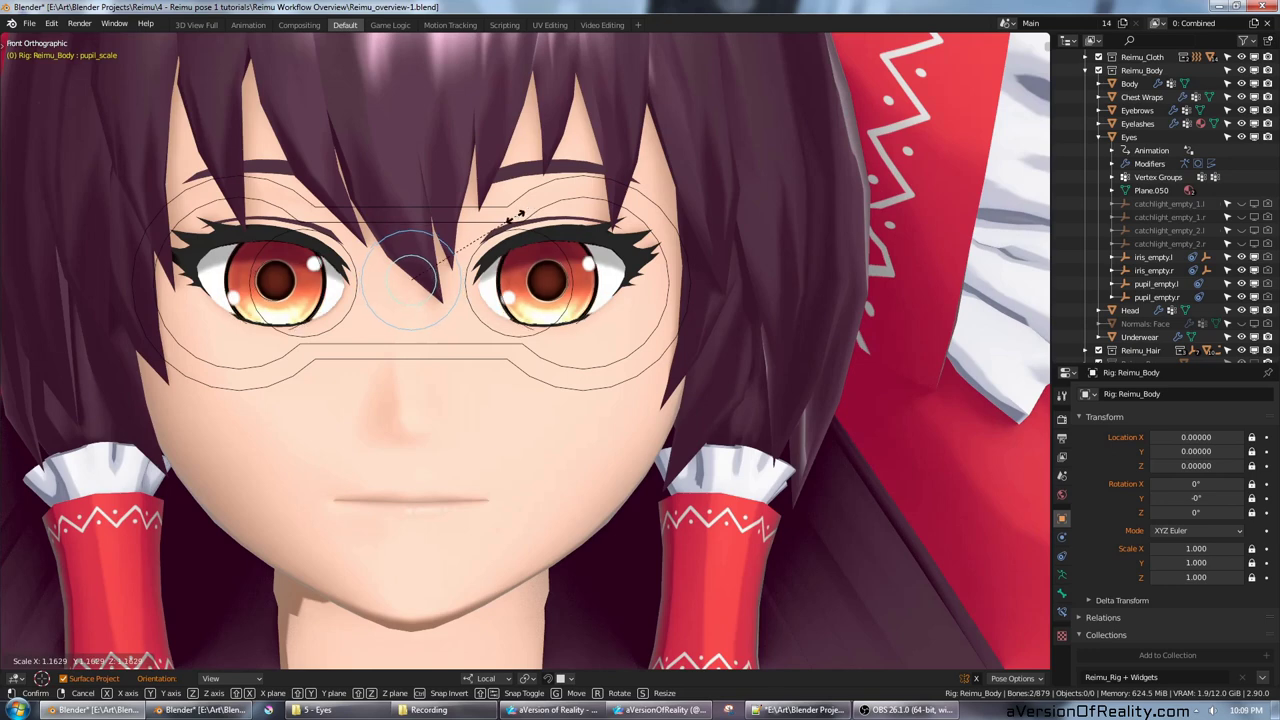
Step: Scale the pupil_scale control up by about 1.36, and scale it down by about 0.6 to shrink the pupils
{"action": "left_click", "coordinate": [427, 276]}
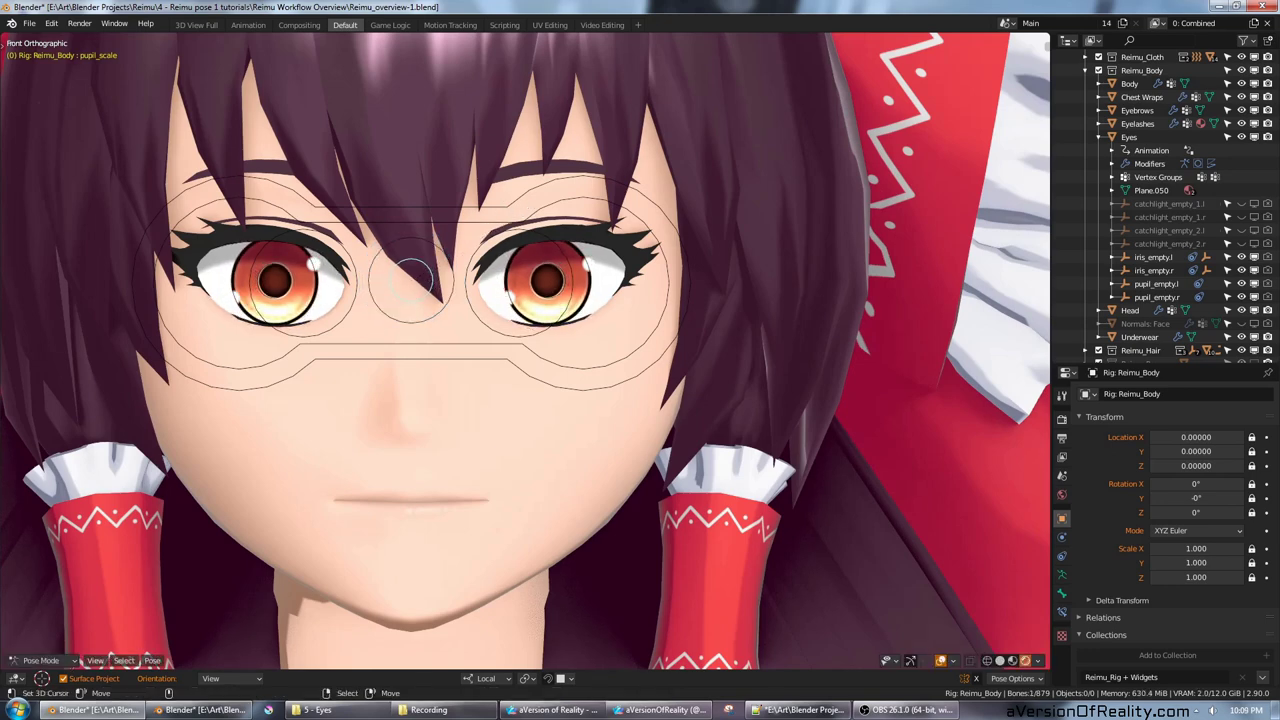
{"action": "key", "text": "s"}
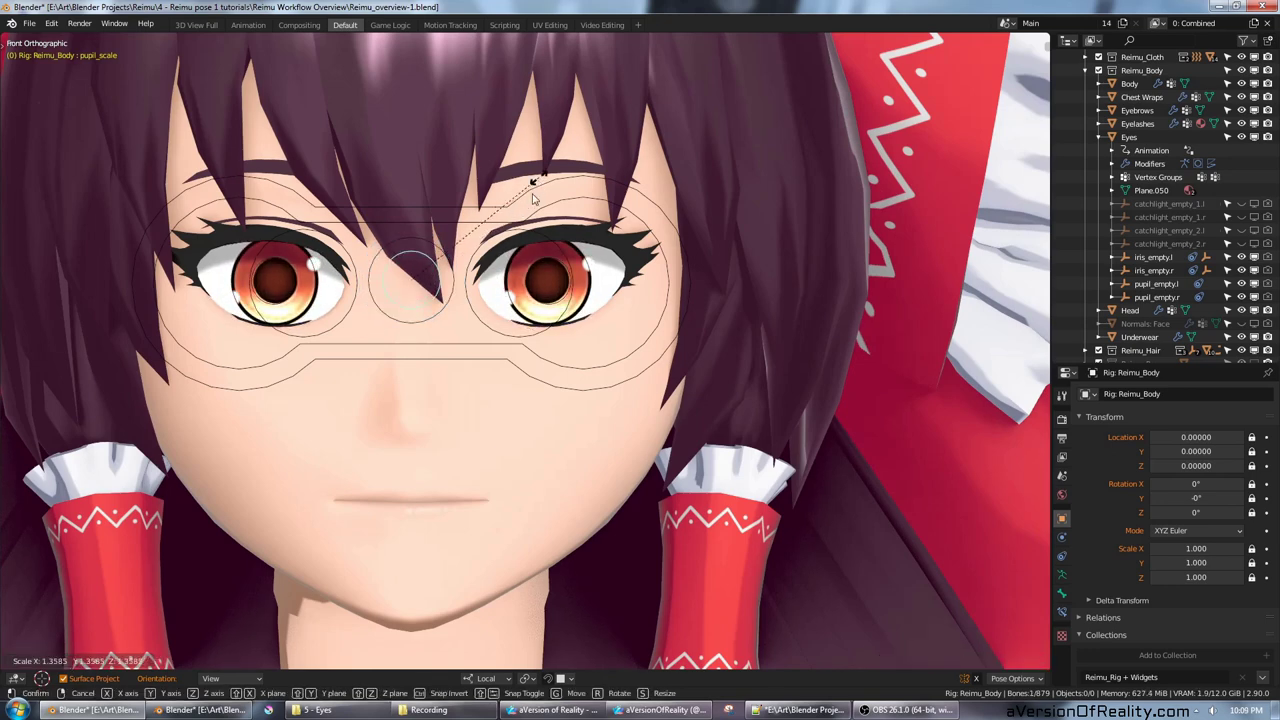
{"action": "left_click", "coordinate": [535, 197]}
{"action": "key", "text": "s"}
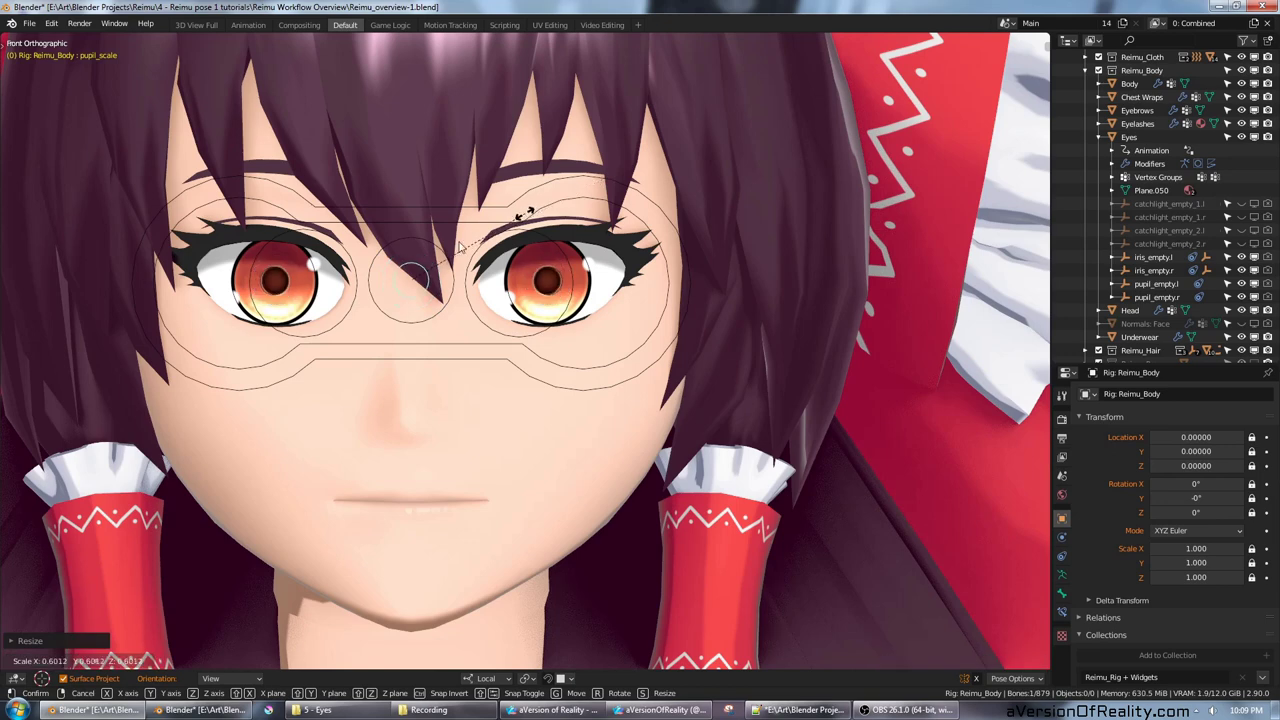
{"action": "left_click", "coordinate": [526, 212]}
Step: Scale the iris_scale control down by about 0.9 and deselect all bones
{"action": "left_click", "coordinate": [441, 253]}
{"action": "key", "text": "s"}
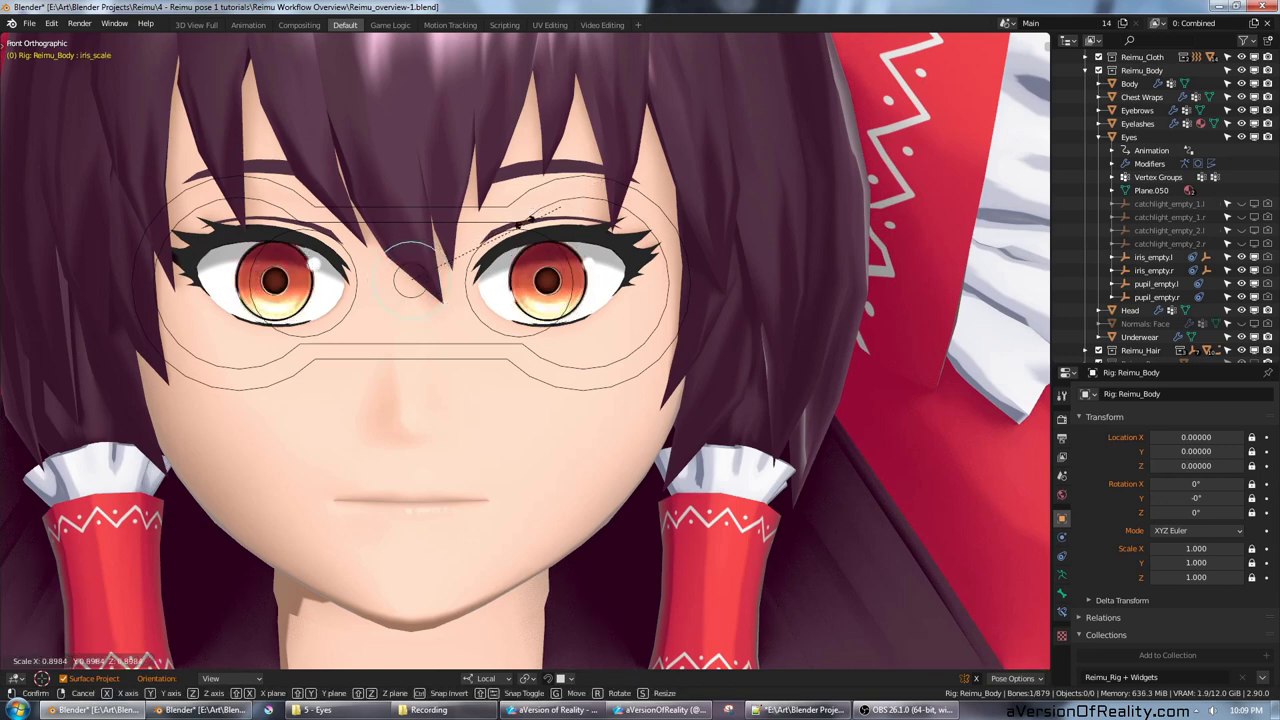
{"action": "left_click", "coordinate": [520, 228]}
{"action": "scroll", "coordinate": [519, 230], "scroll_direction": "down", "scroll_amount": 3}
{"action": "key", "text": "alt+a"}
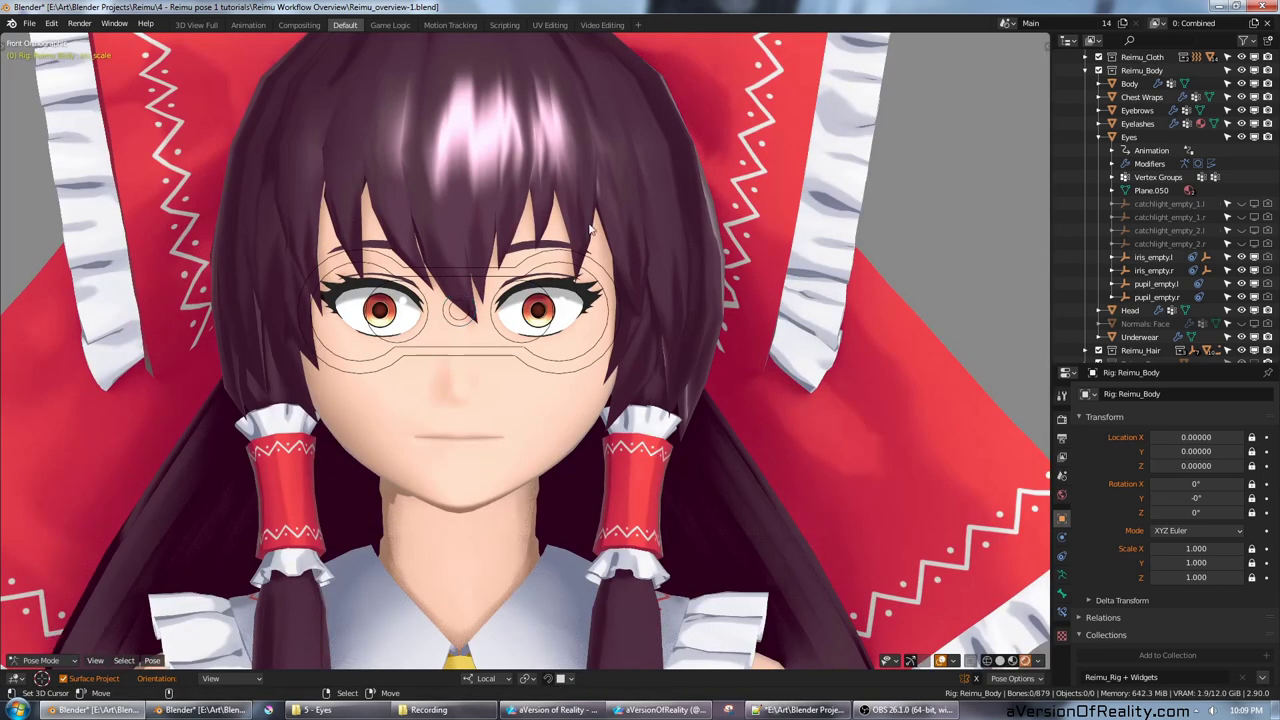
Step: Select all visible face control bones and enable the Face (Primary) rig layer
{"action": "key", "text": "a"}
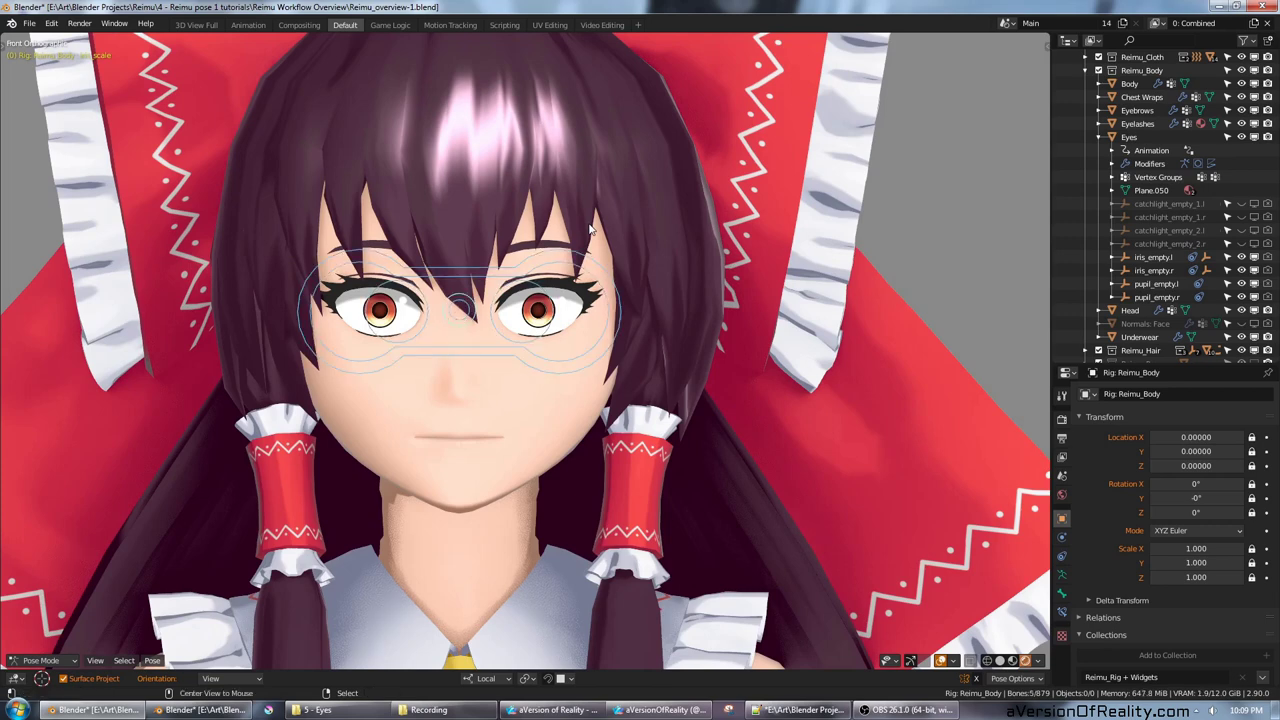
{"action": "scroll", "coordinate": [590, 228], "scroll_direction": "up", "scroll_amount": 2}
{"action": "key", "text": "n"}
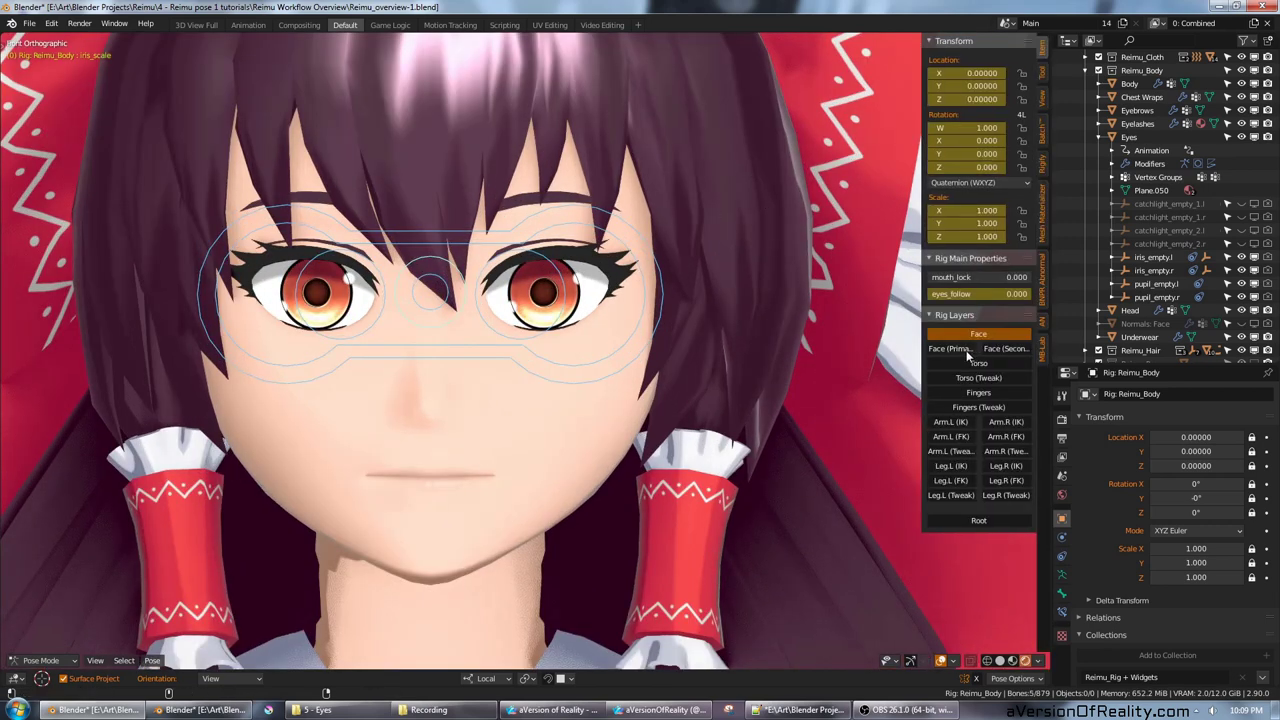
{"action": "left_click", "coordinate": [962, 350]}
{"action": "key", "text": "n"}
{"action": "scroll", "coordinate": [617, 280], "scroll_direction": "up", "scroll_amount": 2}
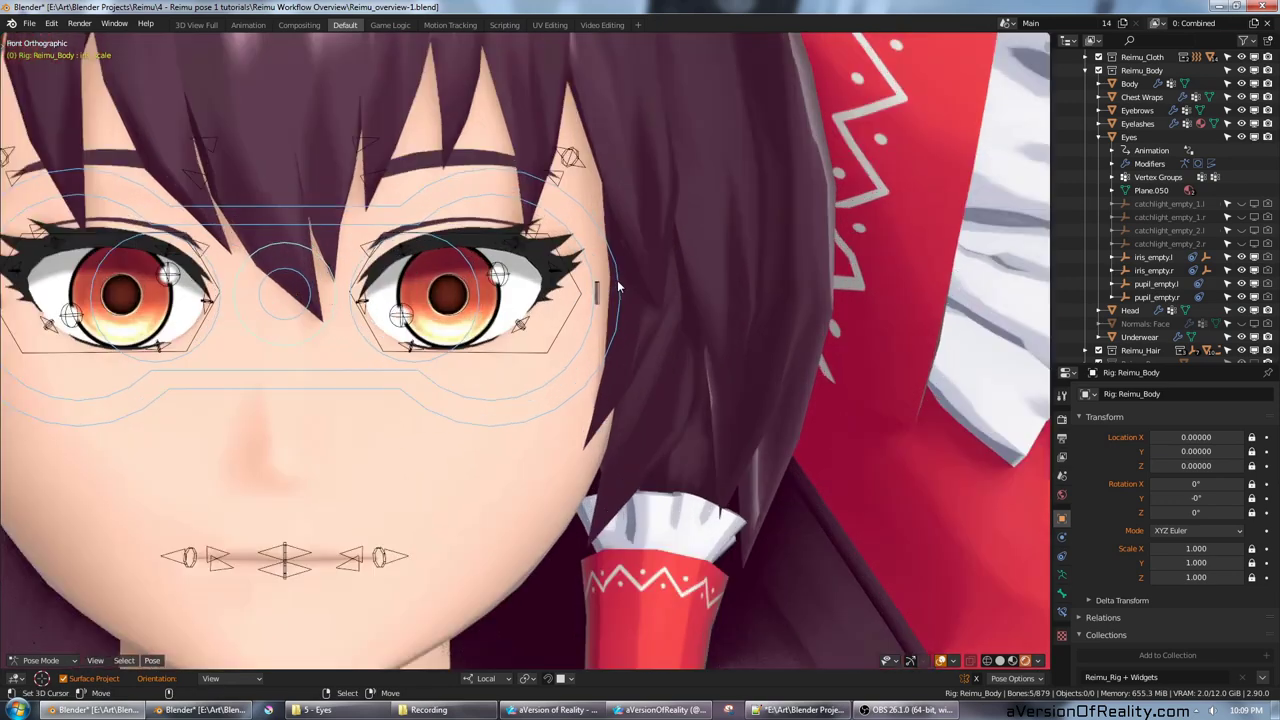
Step: Try moving the two catchlight controls on the character's left eye
{"action": "scroll", "coordinate": [617, 280], "scroll_direction": "up", "scroll_amount": 6}
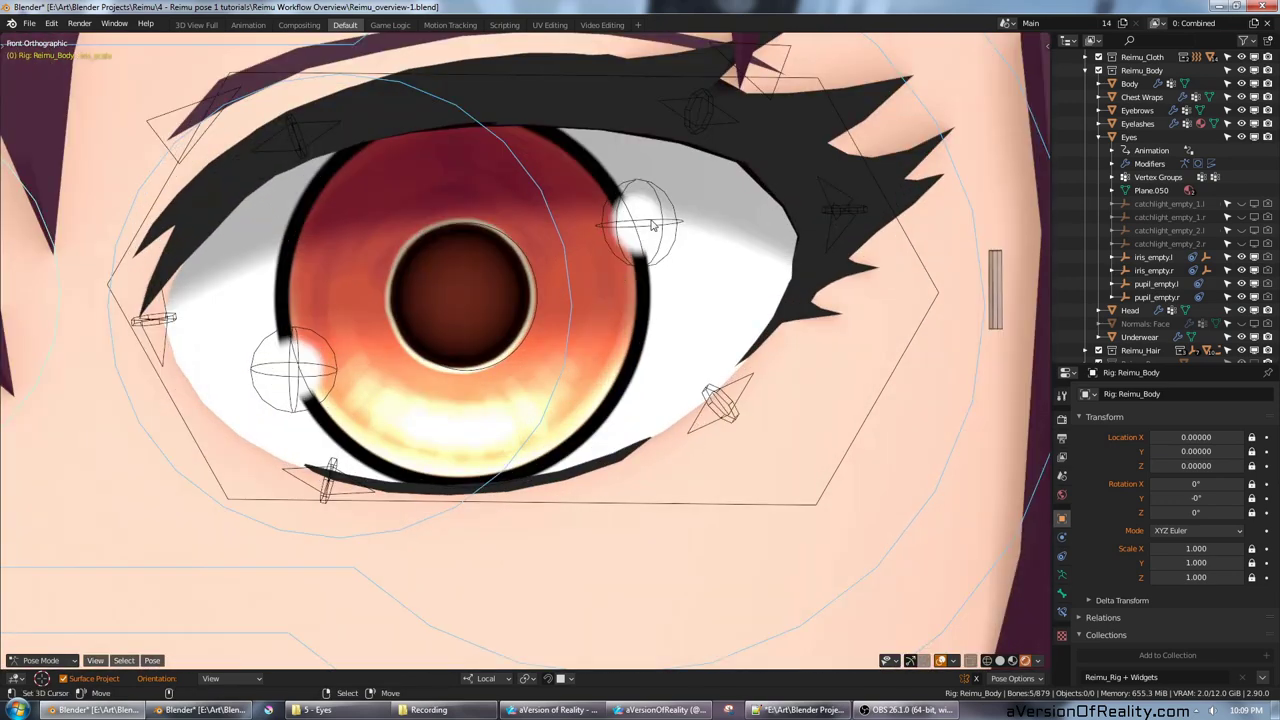
{"action": "left_click", "coordinate": [651, 225]}
{"action": "key", "text": "g"}
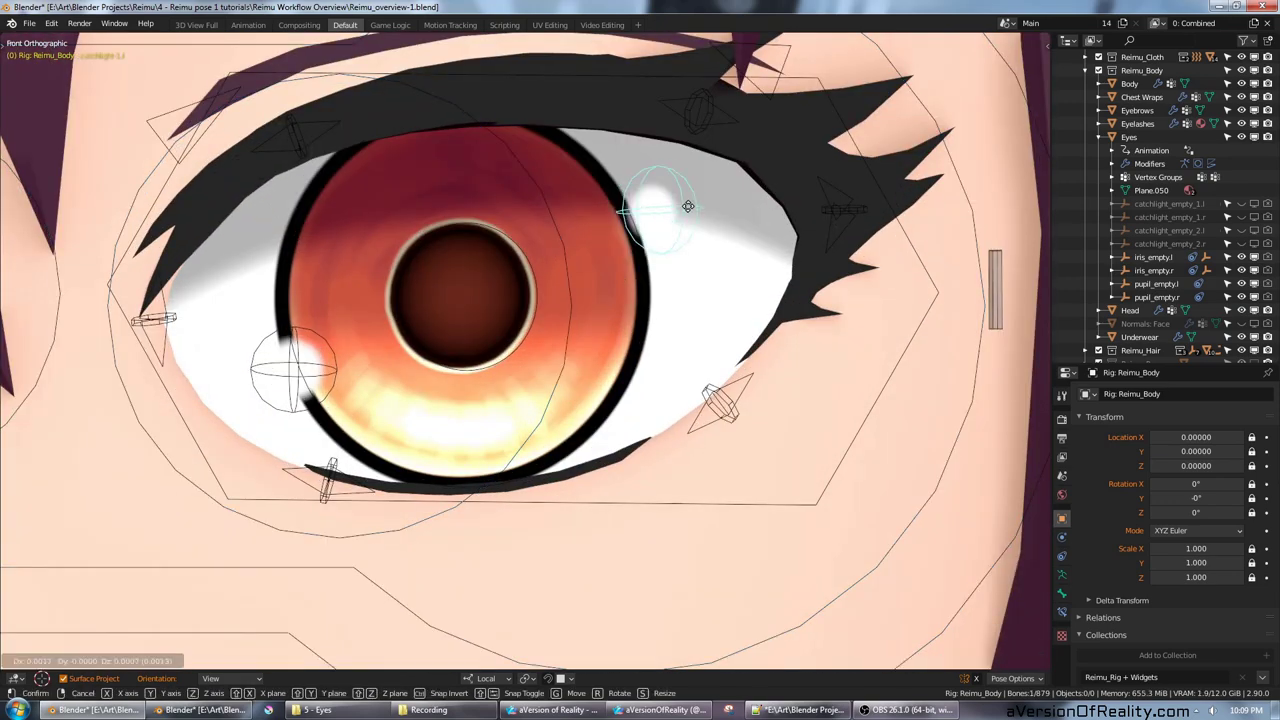
{"action": "right_click", "coordinate": [666, 300]}
{"action": "left_click", "coordinate": [333, 373]}
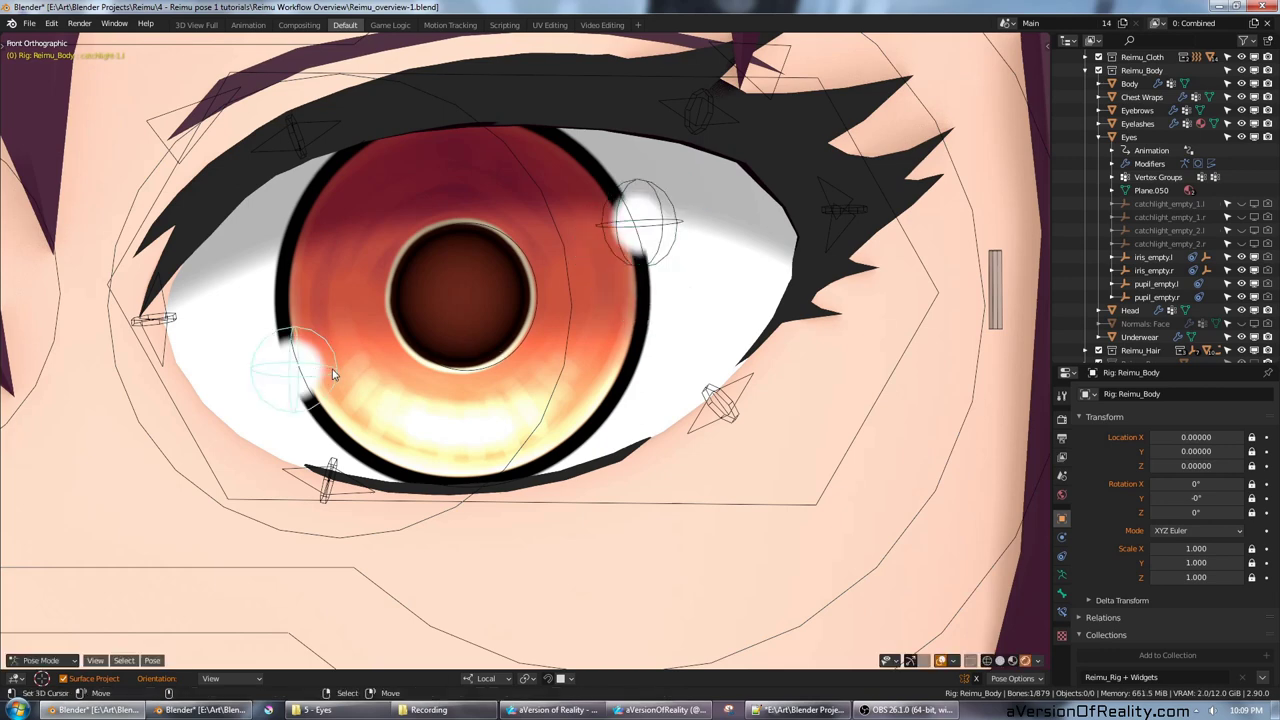
{"action": "key", "text": "g"}
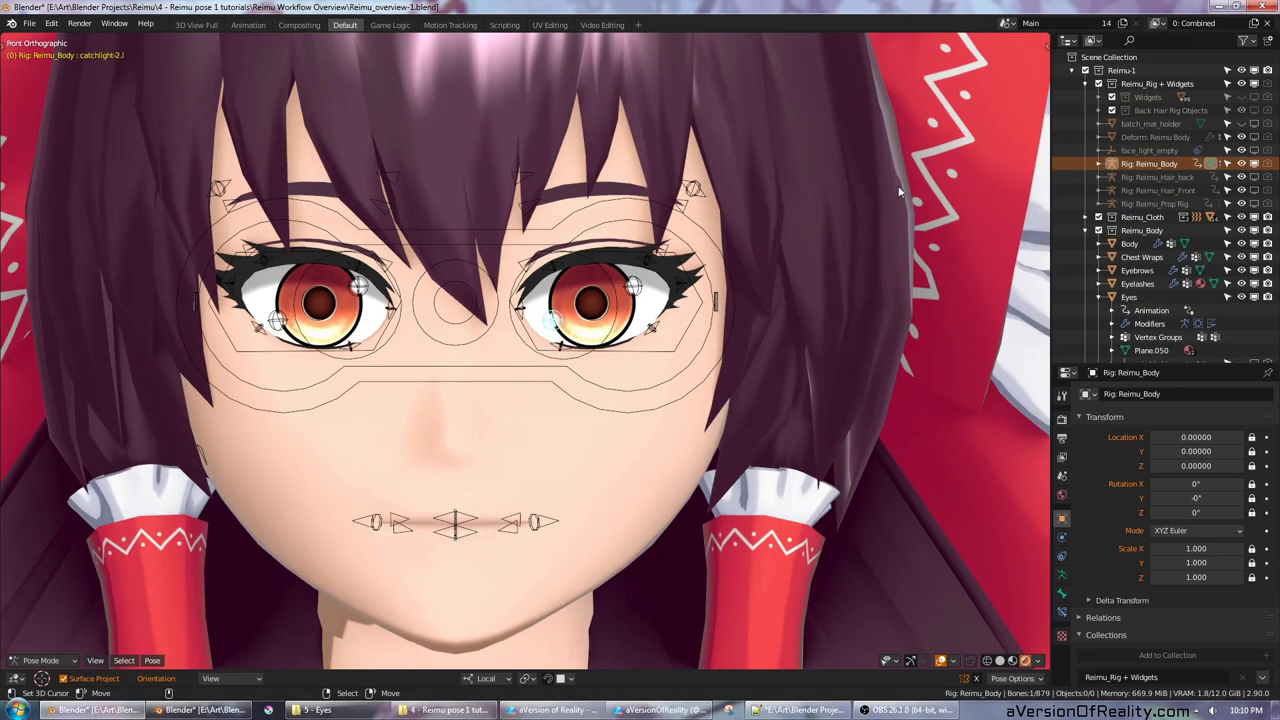
Step: Hide the Reimu_Rig + Widgets collection in the viewport and turn off the viewport overlays to view the face without controls
{"action": "scroll", "coordinate": [880, 189], "scroll_direction": "down", "scroll_amount": 5}
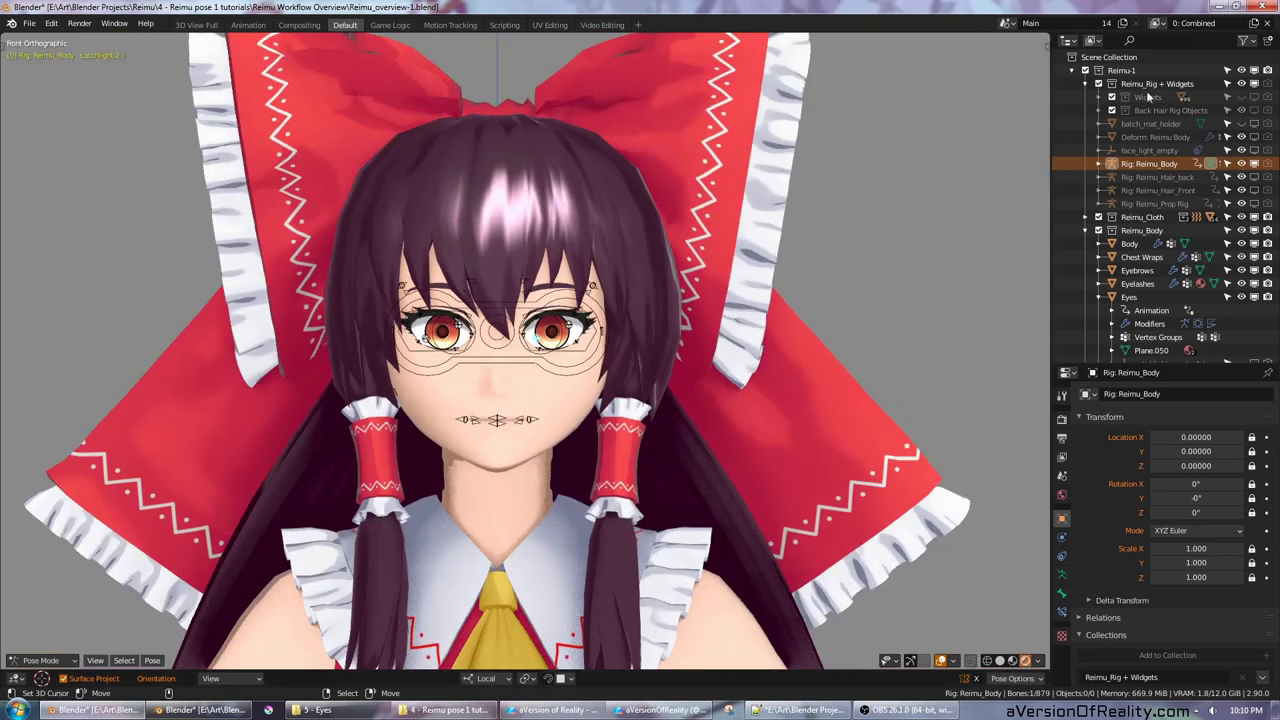
{"action": "left_click", "coordinate": [1255, 86]}
{"action": "scroll", "coordinate": [863, 222], "scroll_direction": "up", "scroll_amount": 3}
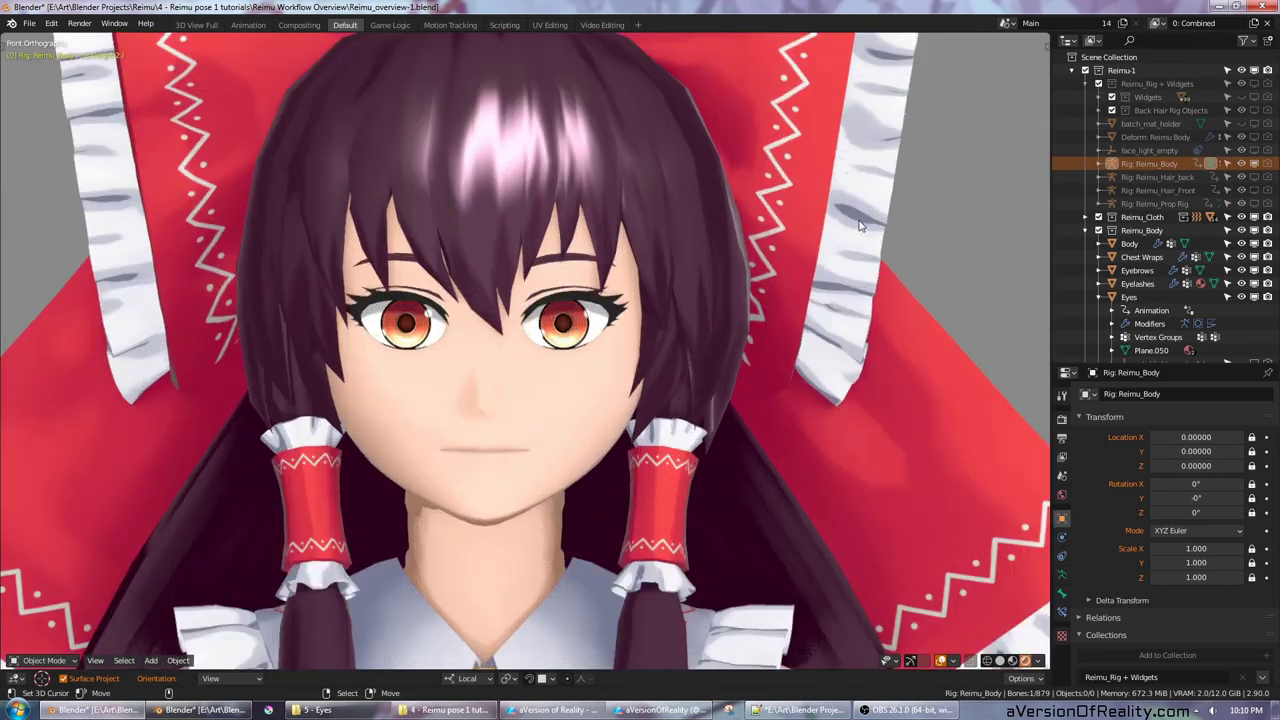
{"action": "middle_click_drag", "start_coordinate": [863, 222], "coordinate": [762, 188]}
{"action": "key", "text": "shift+alt+z"}
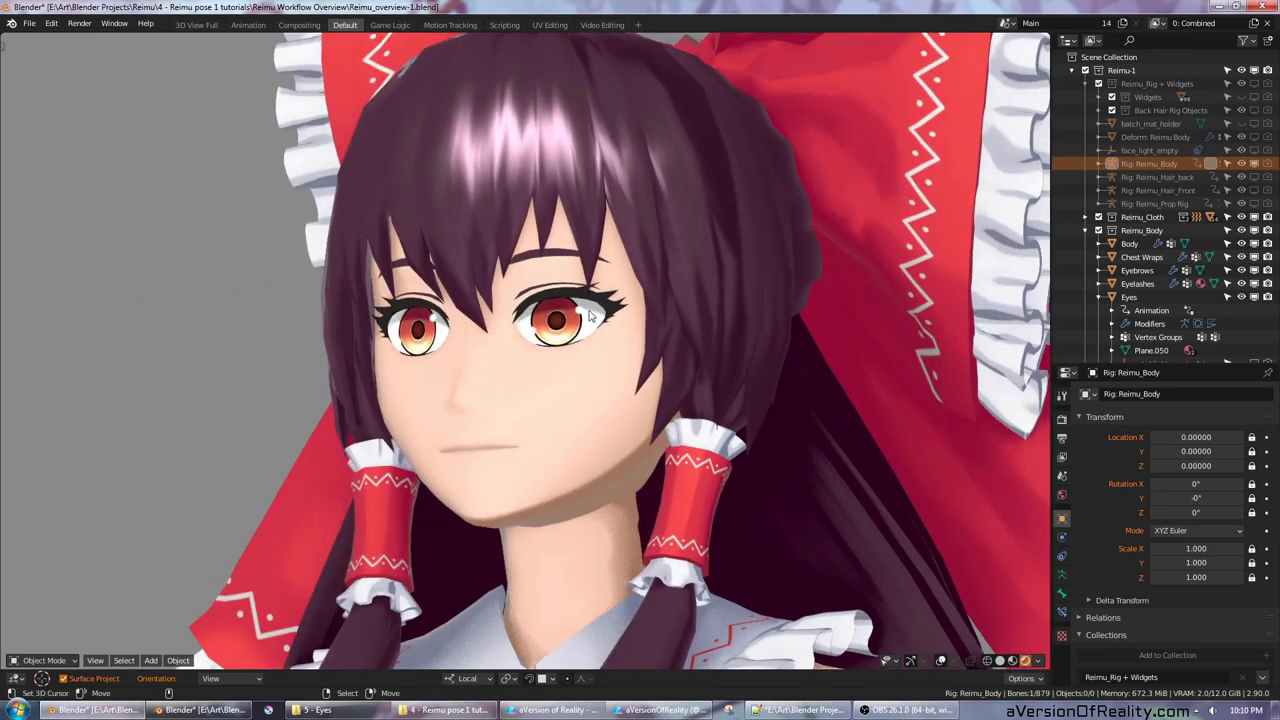
Step: Select the Eyes mesh and turn the viewport overlays back on to show its outline and wireframe around both eyes
{"action": "left_click", "coordinate": [590, 316]}
{"action": "middle_click_drag", "start_coordinate": [595, 310], "coordinate": [726, 184]}
{"action": "scroll", "coordinate": [748, 178], "scroll_direction": "up", "scroll_amount": 2}
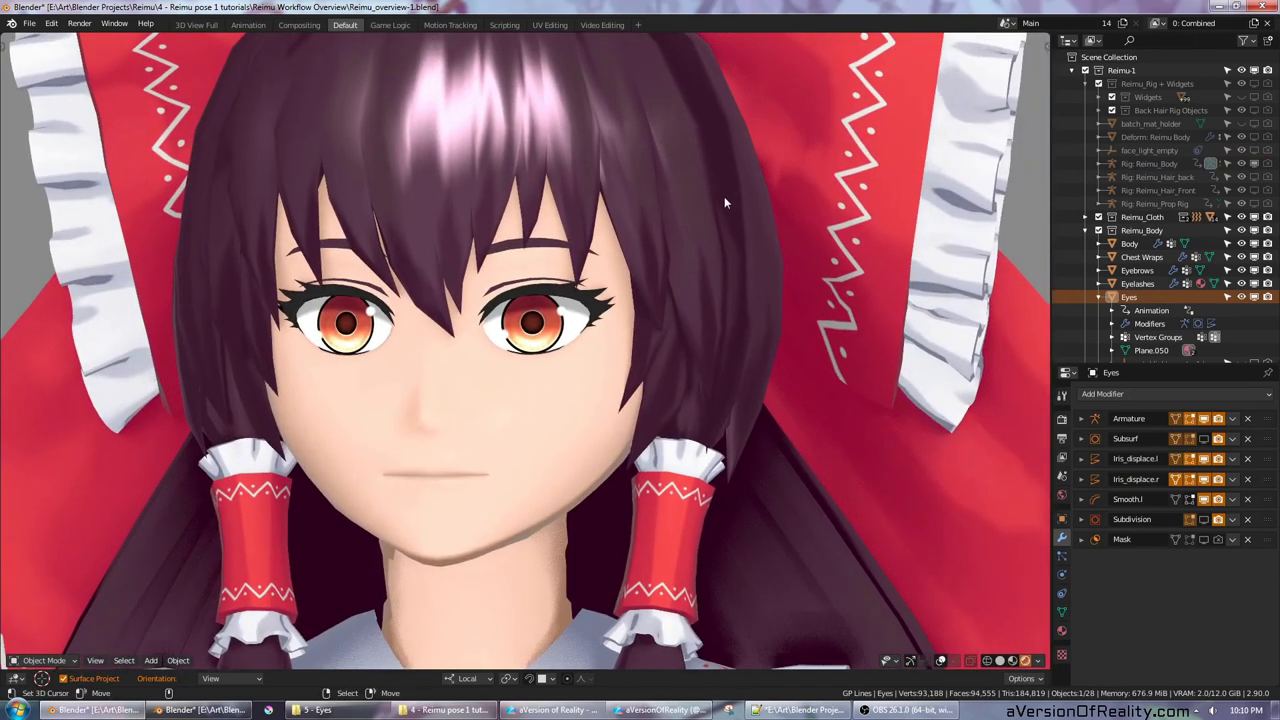
{"action": "key", "text": "shift+alt+z"}
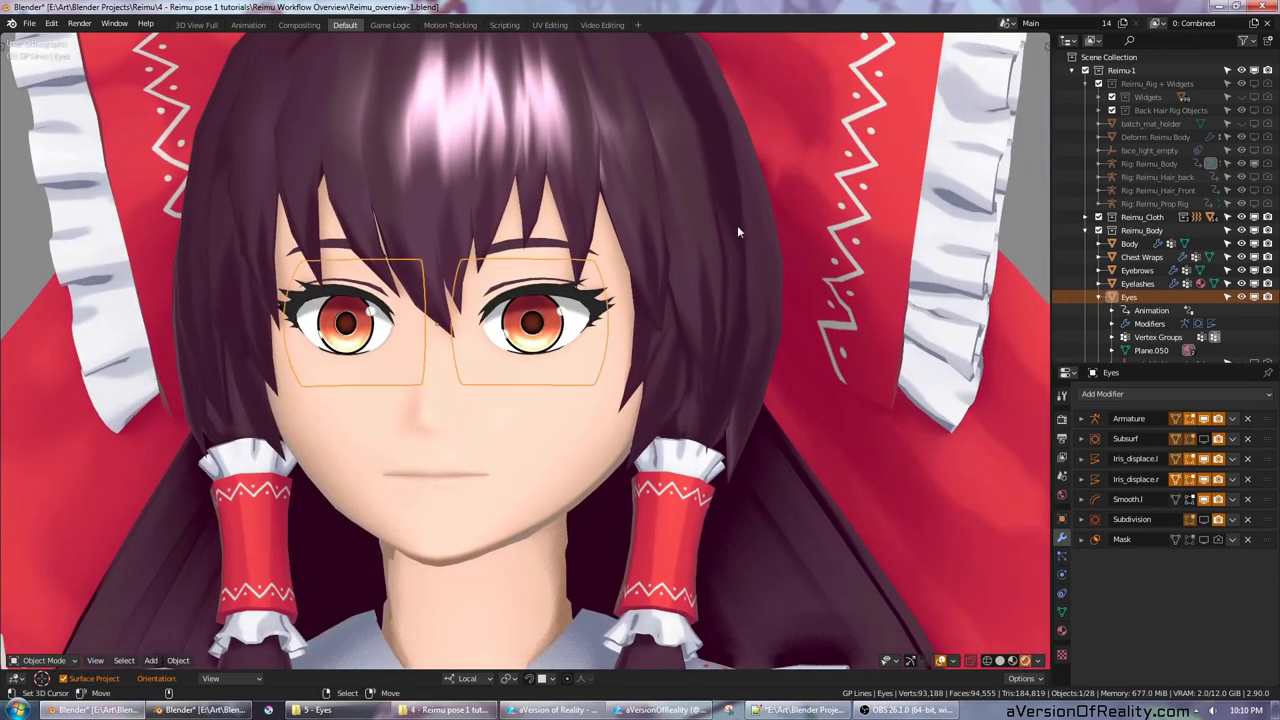
{"action": "middle_click_drag", "start_coordinate": [737, 225], "coordinate": [704, 194]}
{"action": "scroll", "coordinate": [728, 223], "scroll_direction": "up", "scroll_amount": 1}
{"action": "scroll", "coordinate": [728, 229], "scroll_direction": "up", "scroll_amount": 2}
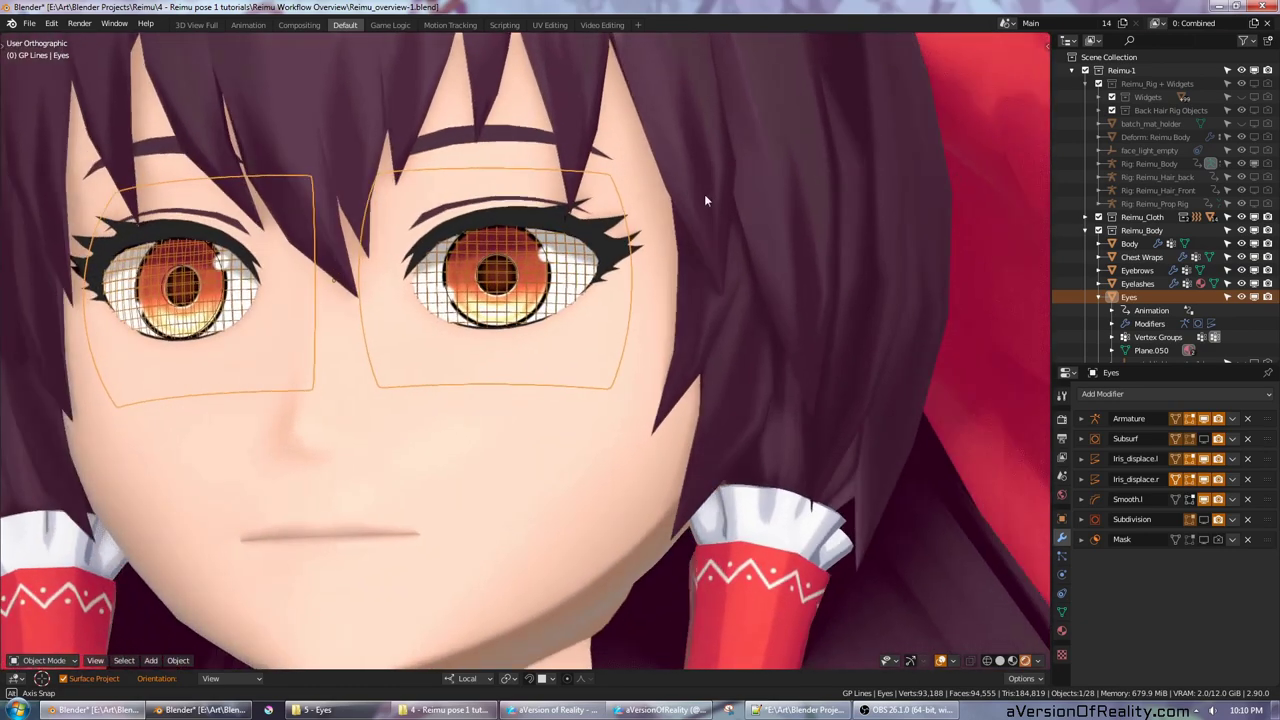
Step: Show the Reimu_Rig + Widgets collection again and move the eyes control about 0.068 toward the character's left
{"action": "left_click", "coordinate": [1254, 86]}
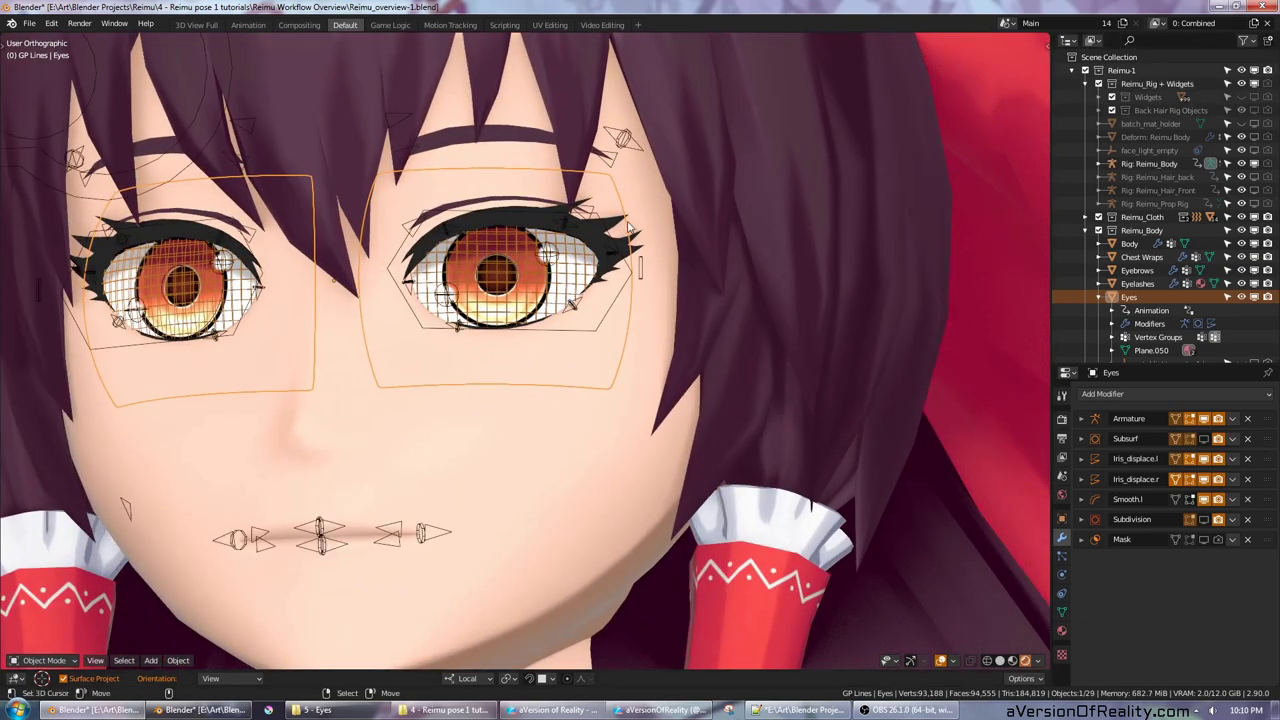
{"action": "middle_click_drag", "start_coordinate": [590, 196], "coordinate": [278, 160]}
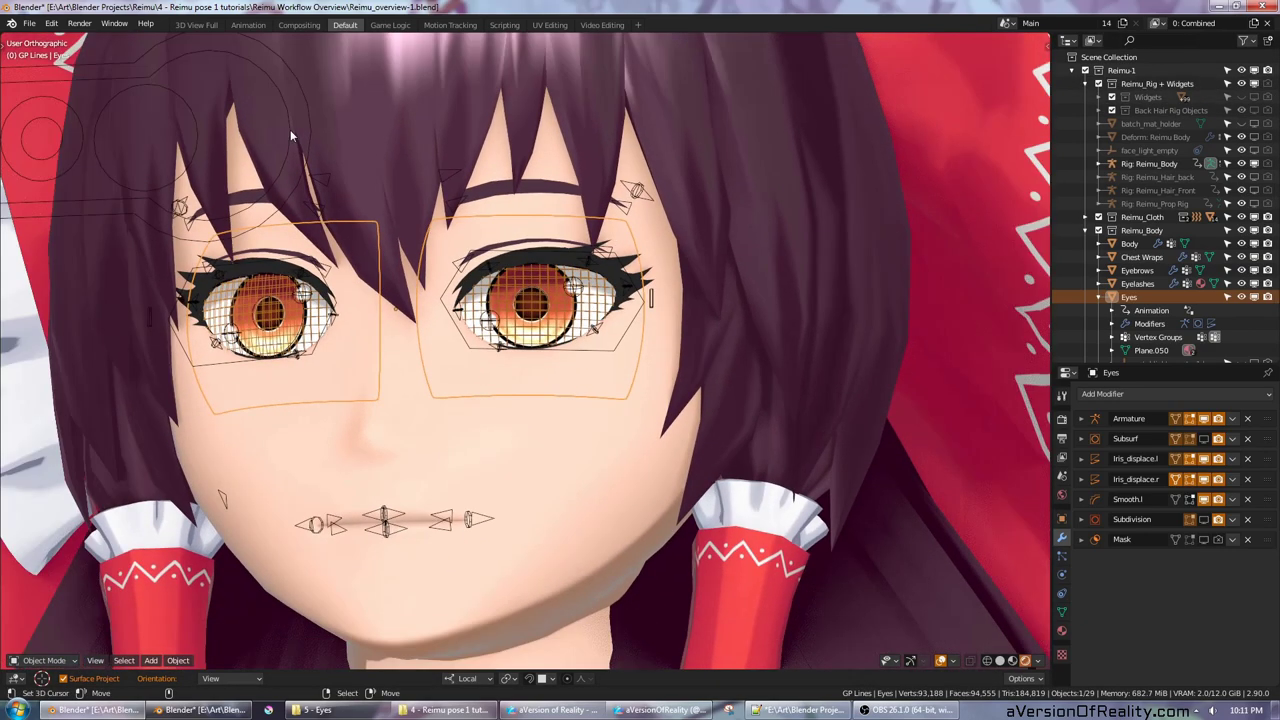
{"action": "right_click", "coordinate": [290, 131]}
{"action": "middle_click_drag", "start_coordinate": [374, 126], "coordinate": [317, 140]}
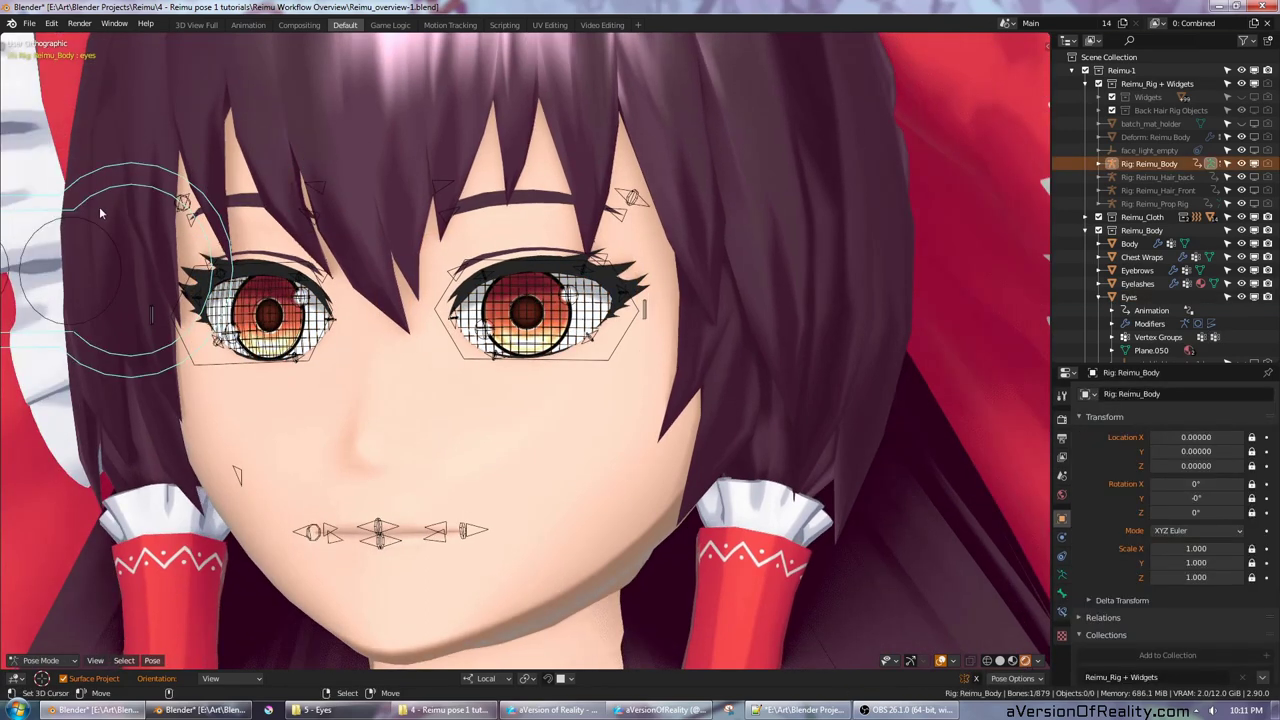
{"action": "key", "text": "g"}
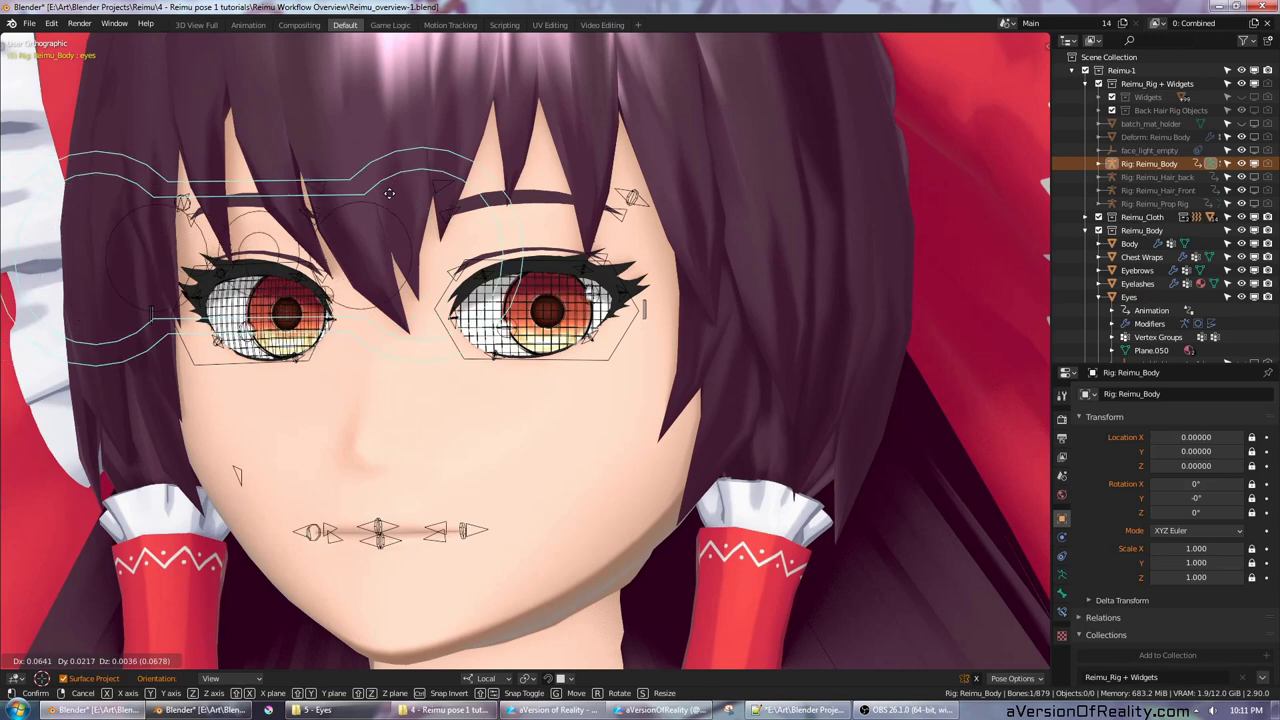
{"action": "left_click", "coordinate": [490, 200]}
Step: Select the iris_empty.l object under Eyes and examine its placement on the left iris
{"action": "scroll", "coordinate": [1155, 185], "scroll_direction": "down", "scroll_amount": 6}
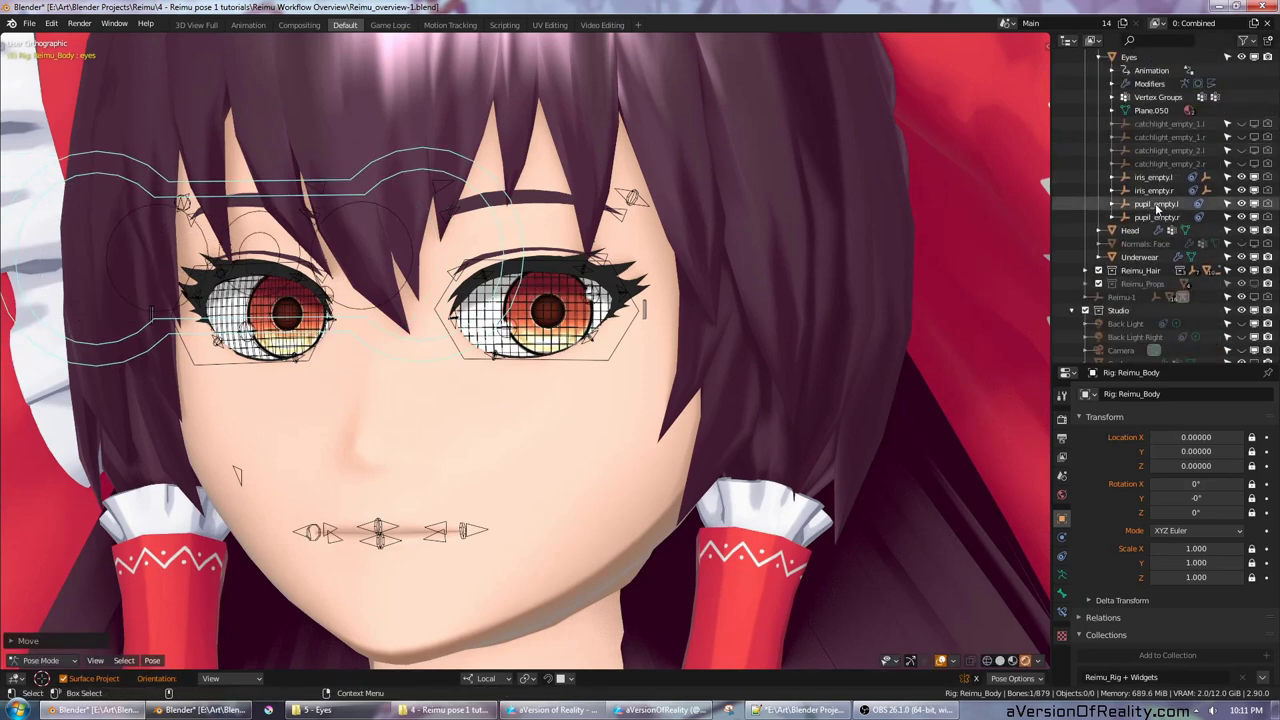
{"action": "left_click", "coordinate": [1153, 178]}
{"action": "scroll", "coordinate": [824, 173], "scroll_direction": "up", "scroll_amount": 3}
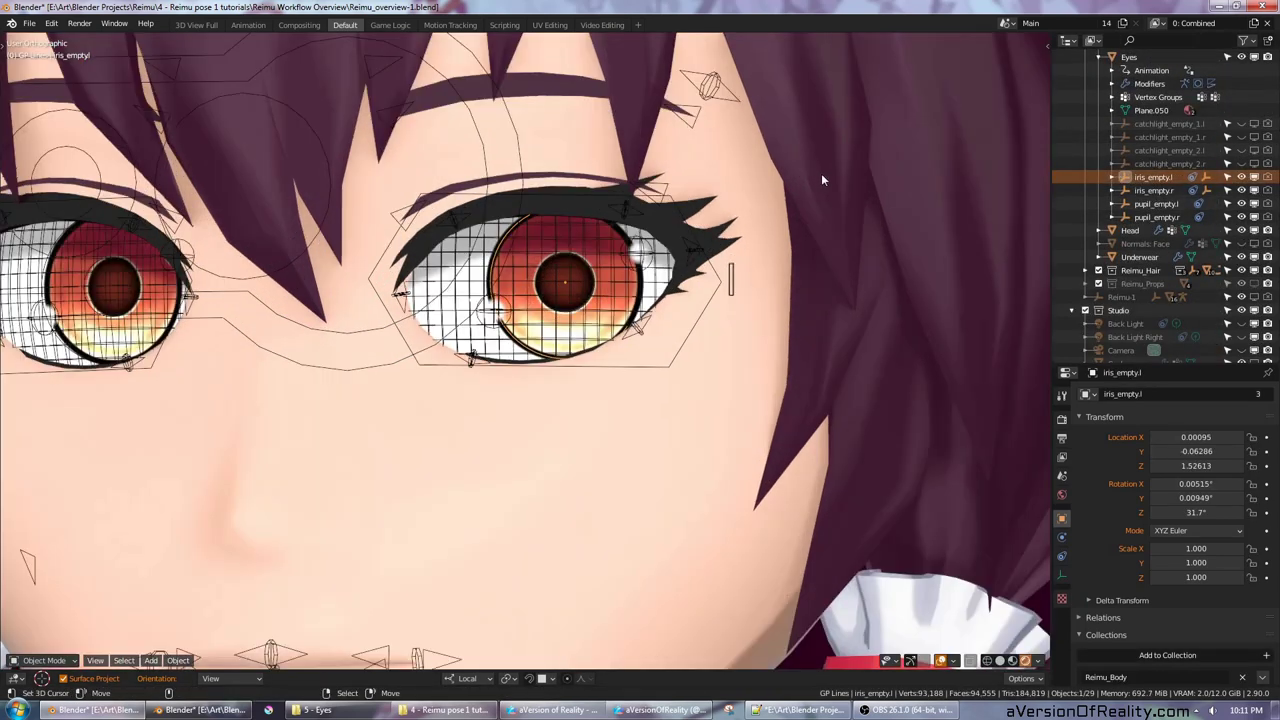
{"action": "scroll", "coordinate": [812, 190], "scroll_direction": "up", "scroll_amount": 1}
{"action": "scroll", "coordinate": [801, 205], "scroll_direction": "up", "scroll_amount": 2}
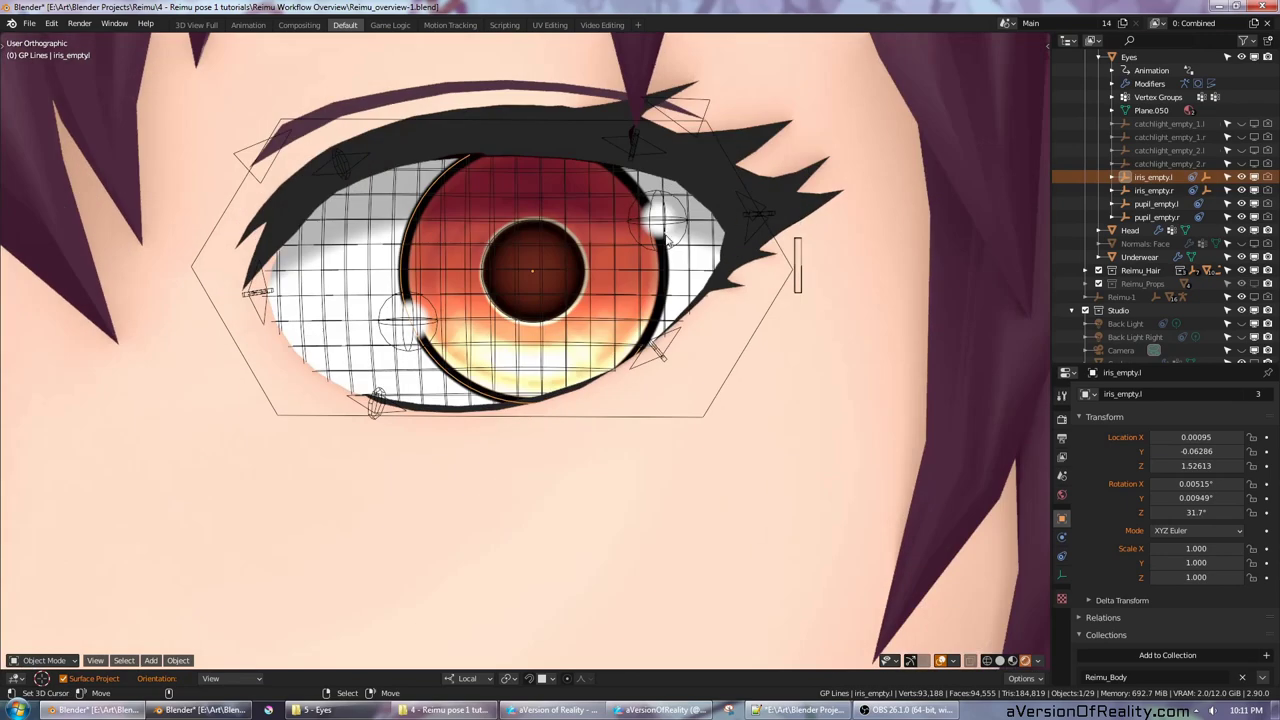
{"action": "scroll", "coordinate": [663, 231], "scroll_direction": "down", "scroll_amount": 8}
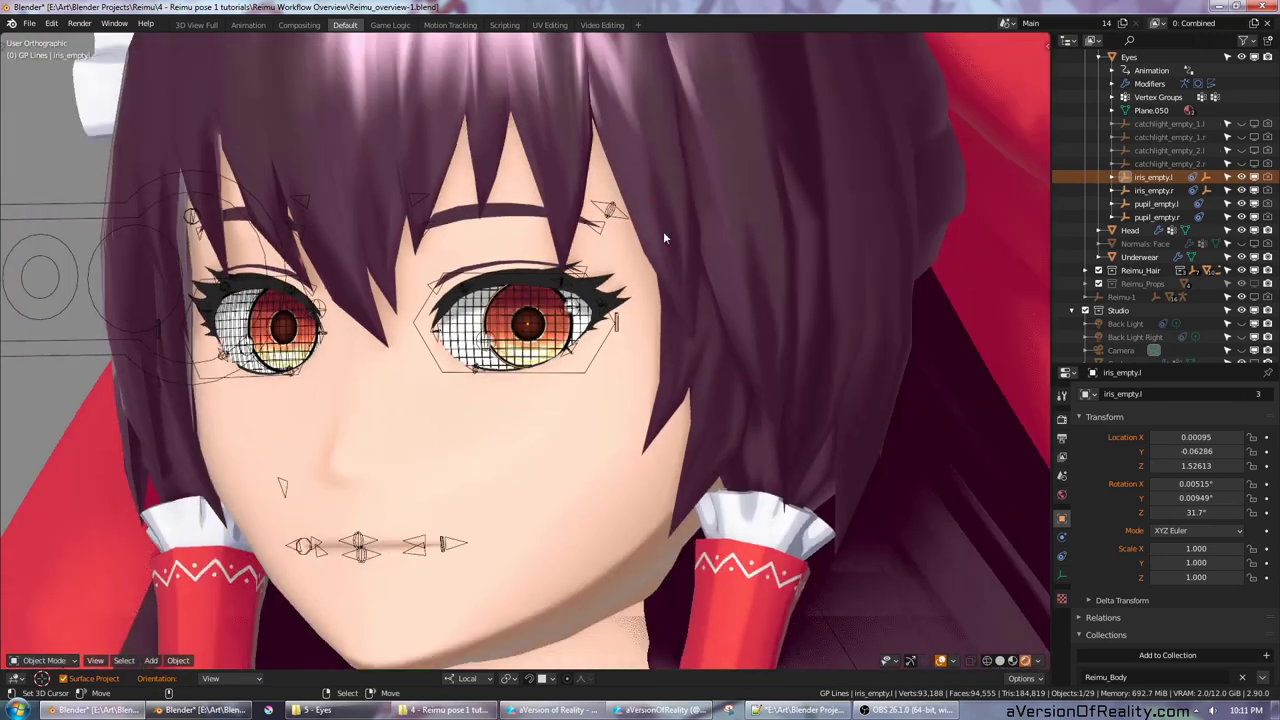
{"action": "scroll", "coordinate": [546, 378], "scroll_direction": "up", "scroll_amount": 6}
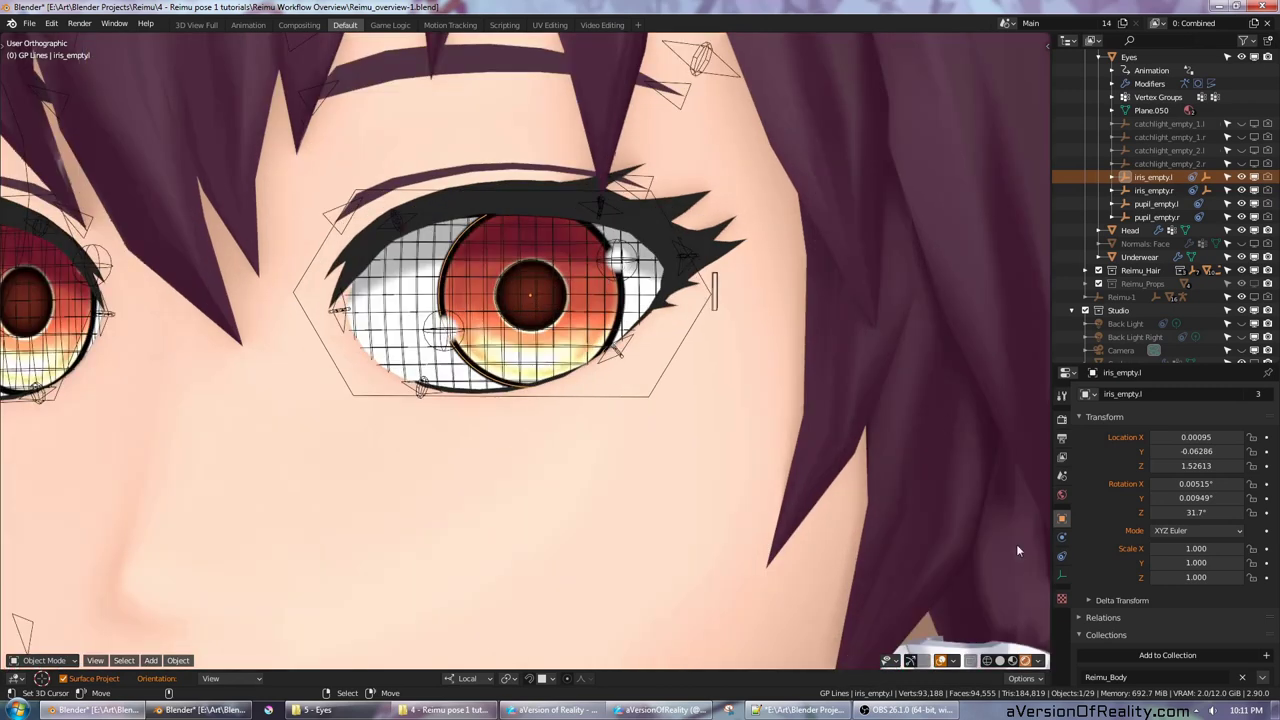
{"action": "scroll", "coordinate": [713, 372], "scroll_direction": "down", "scroll_amount": 5}
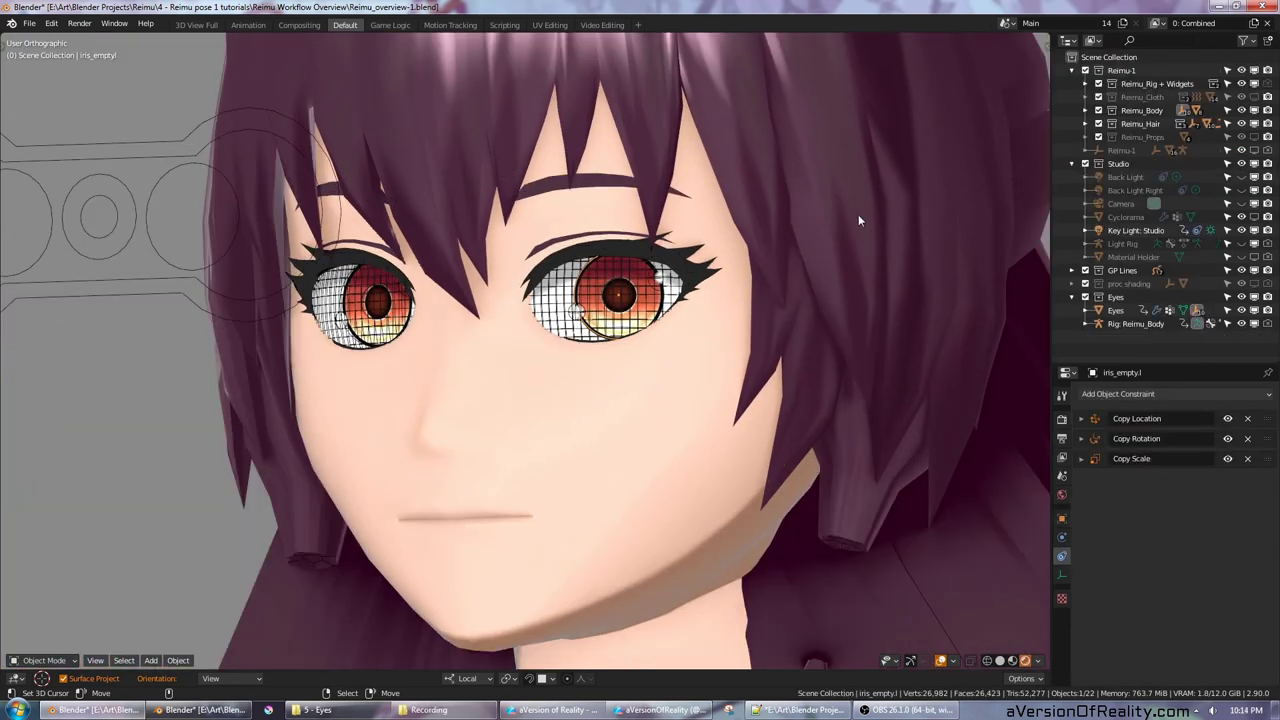
Step: Hide the Reimu-1 collection in the viewport to isolate the eyes, and select the rig's eyes control in Pose Mode
{"action": "left_click", "coordinate": [1255, 70]}
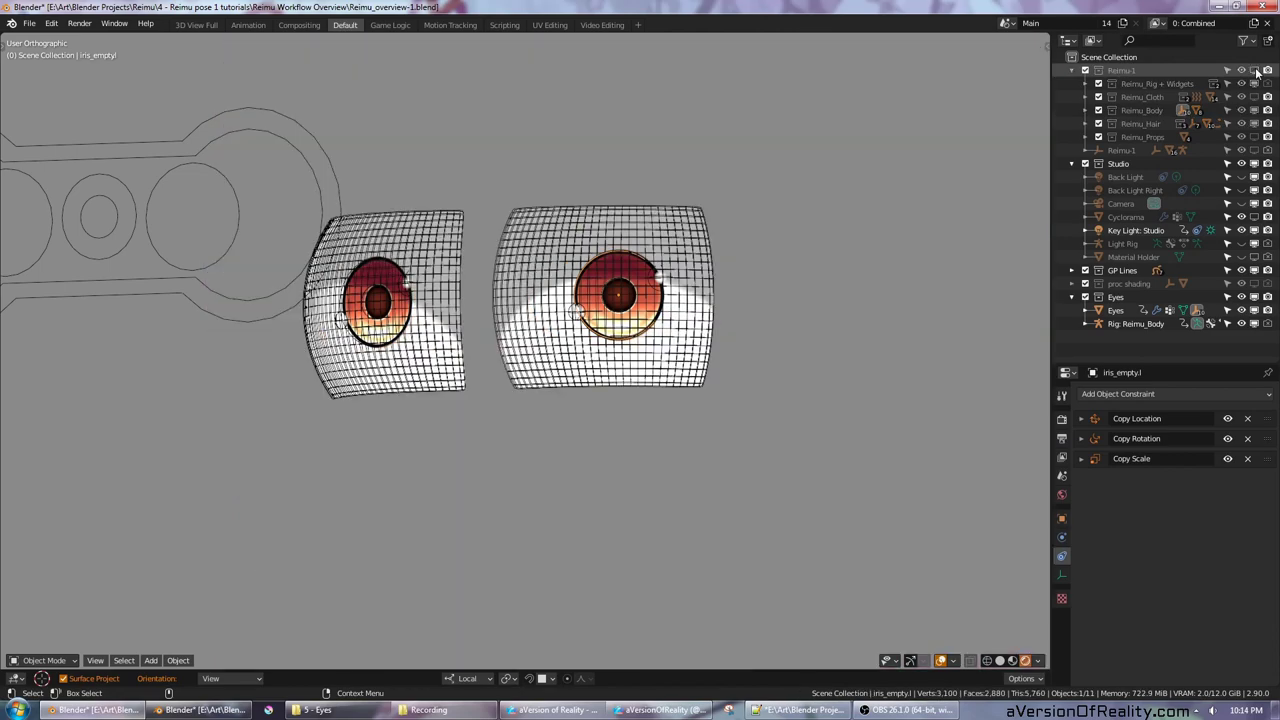
{"action": "scroll", "coordinate": [800, 230], "scroll_direction": "up", "scroll_amount": 3}
{"action": "left_click", "coordinate": [173, 188]}
{"action": "key", "text": "ctrl+Tab"}
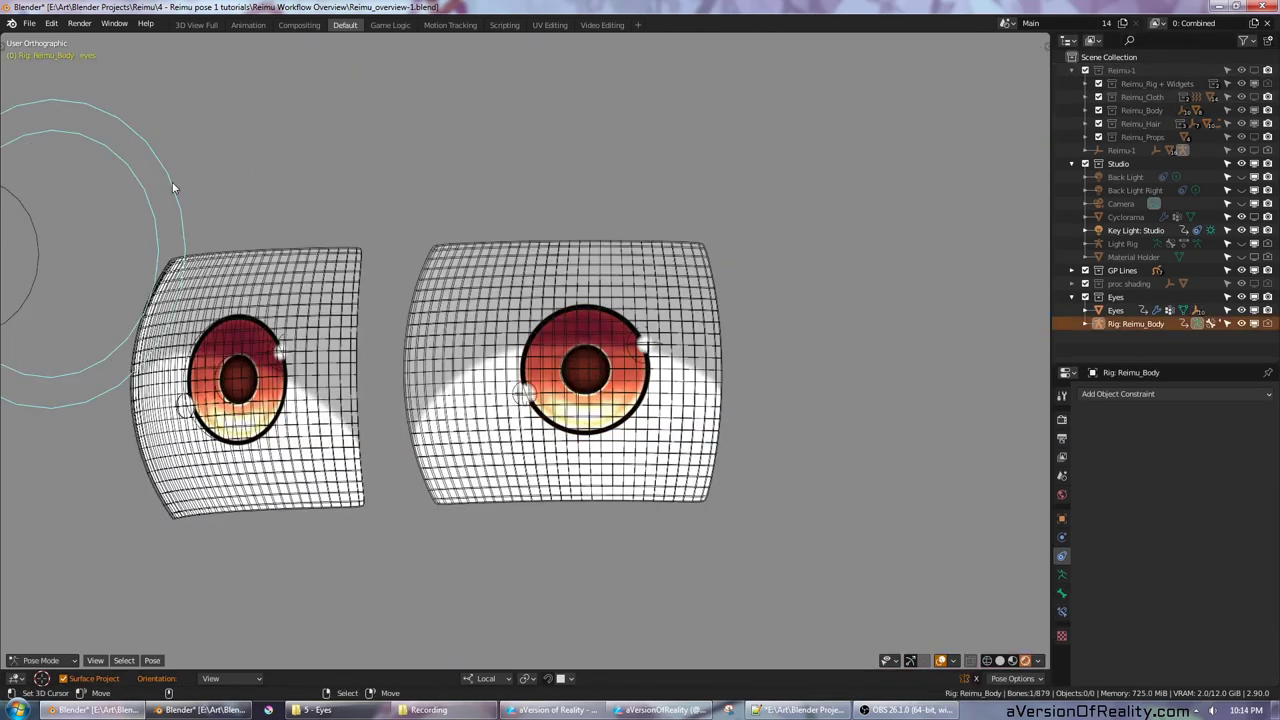
Step: Select the Eyes mesh and open it in Edit Mode, viewing the curved eye surfaces at an angle
{"action": "right_click", "coordinate": [510, 266]}
{"action": "scroll", "coordinate": [760, 186], "scroll_direction": "up", "scroll_amount": 2}
{"action": "middle_click_drag", "start_coordinate": [790, 174], "coordinate": [722, 240]}
{"action": "scroll", "coordinate": [708, 255], "scroll_direction": "up", "scroll_amount": 1}
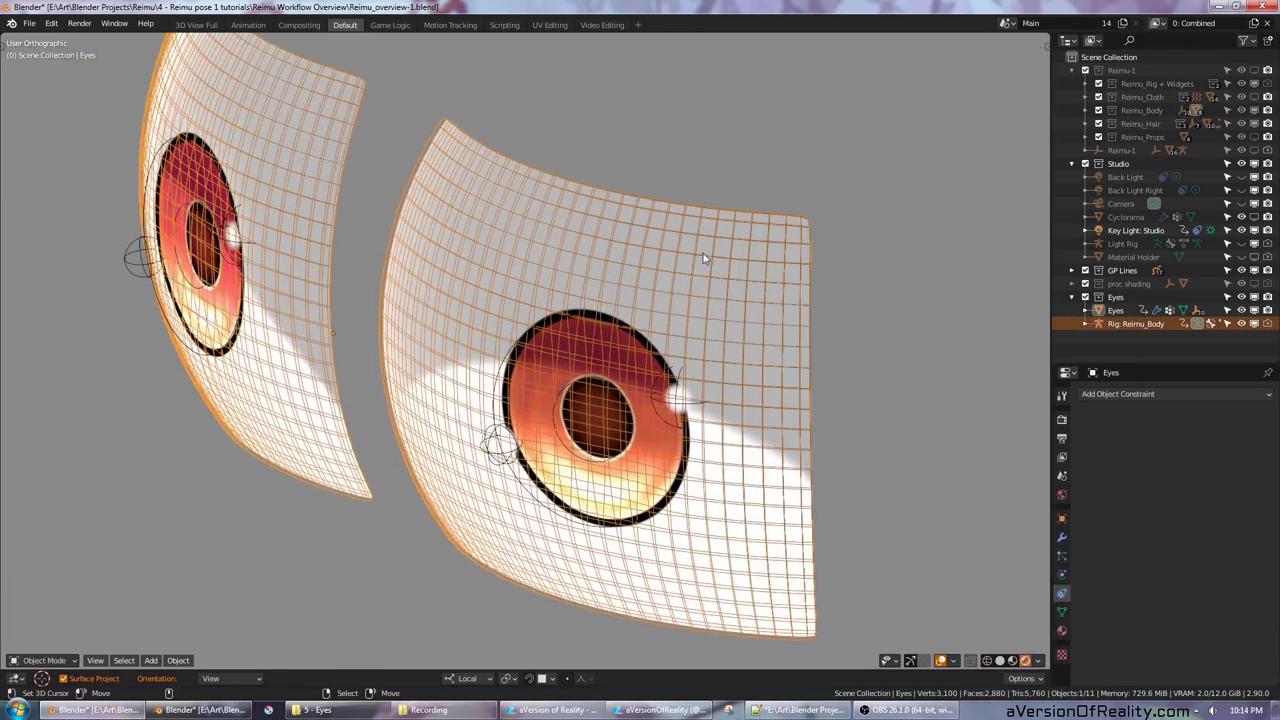
{"action": "middle_click_drag", "start_coordinate": [790, 200], "coordinate": [754, 232]}
{"action": "key", "text": "Tab"}
{"action": "scroll", "coordinate": [583, 163], "scroll_direction": "up", "scroll_amount": 1}
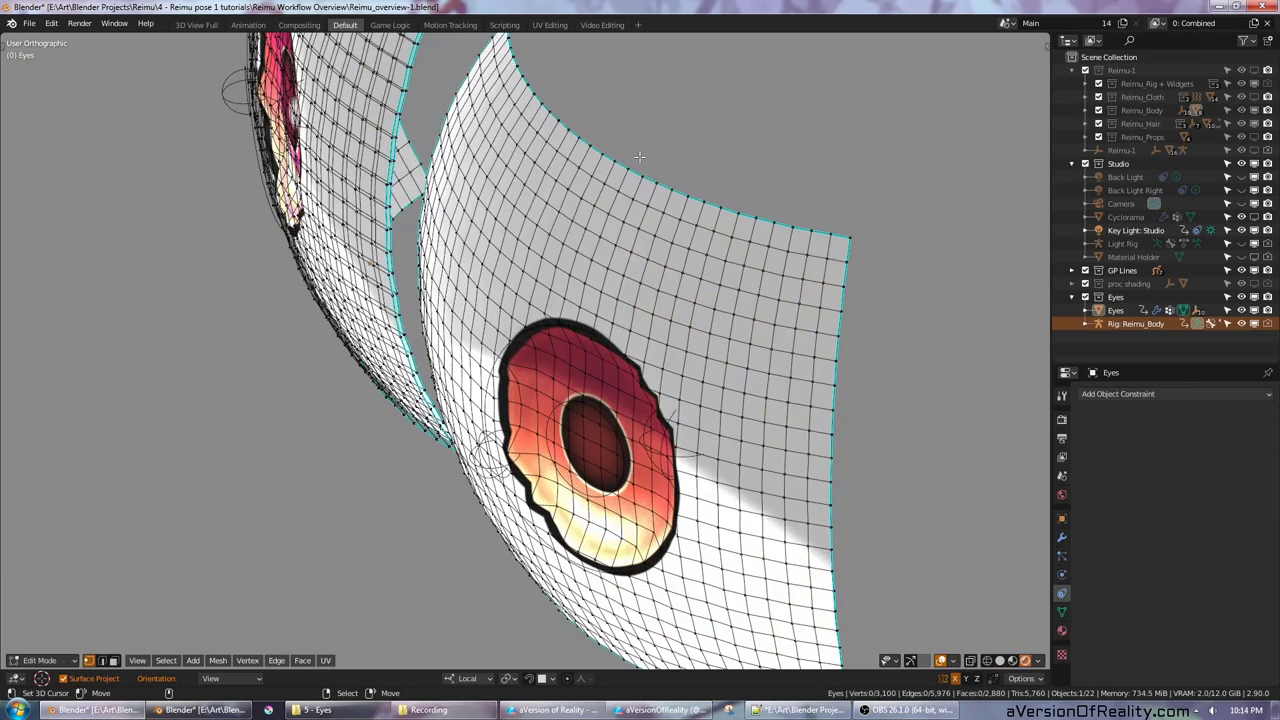
{"action": "middle_click_drag", "start_coordinate": [638, 157], "coordinate": [507, 60]}
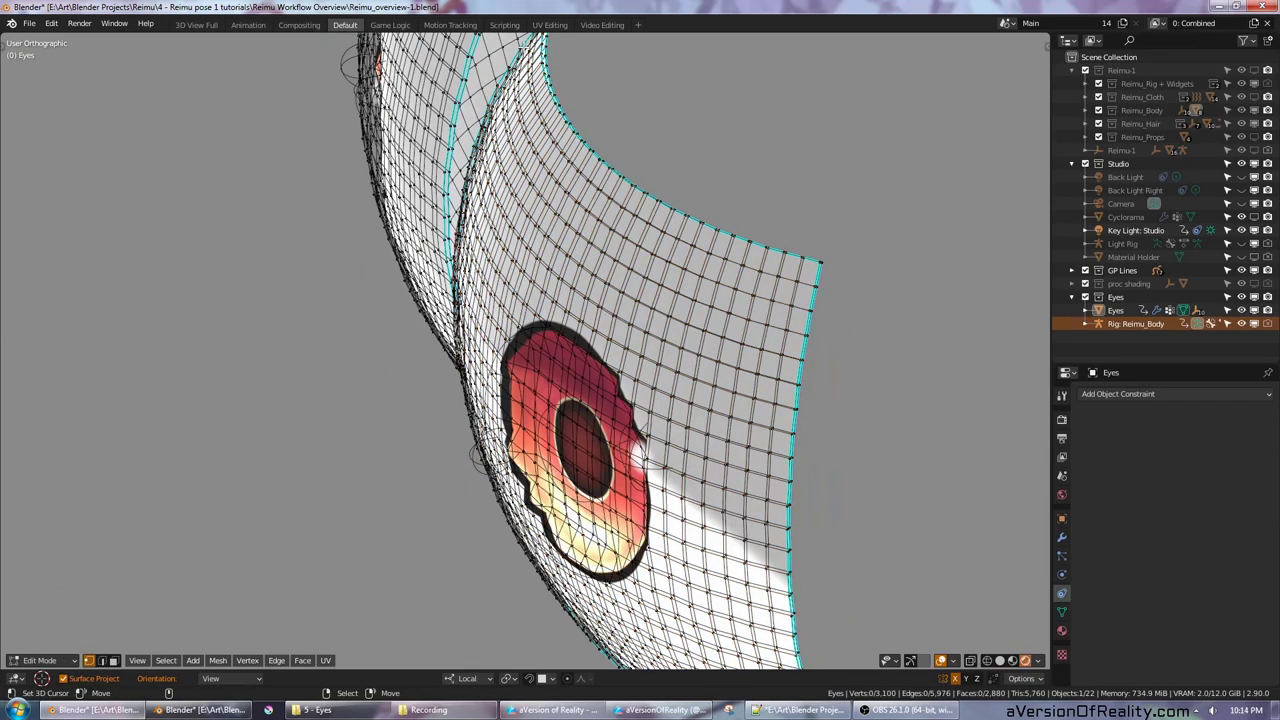
Step: Select one linked mesh layer of the left eye and hide it to expose the other layer
{"action": "key", "text": "l"}
{"action": "scroll", "coordinate": [640, 137], "scroll_direction": "down", "scroll_amount": 1}
{"action": "middle_click_drag", "start_coordinate": [640, 137], "coordinate": [827, 173]}
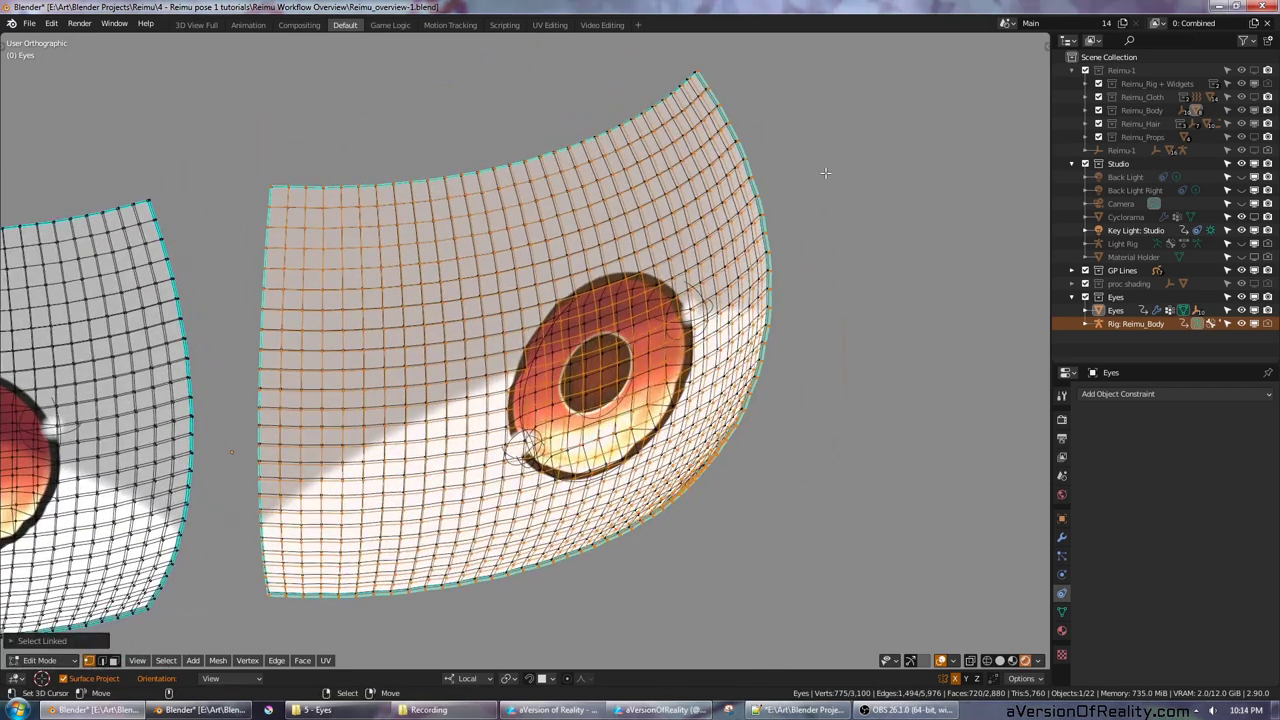
{"action": "key", "text": "h"}
Step: Examine the Eyes mesh's material slots and the settings of its Iris_displace.l and Iris_displace.r modifiers
{"action": "left_click", "coordinate": [1062, 630]}
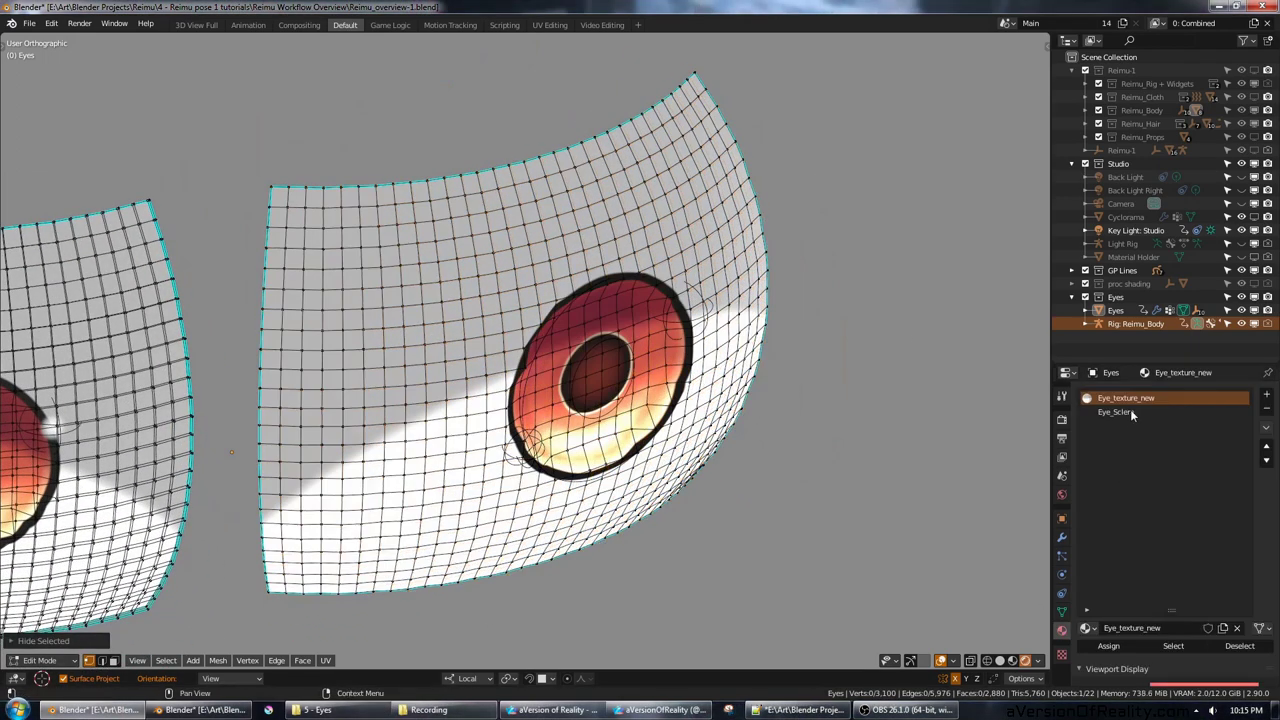
{"action": "middle_click_drag", "start_coordinate": [860, 350], "coordinate": [591, 323]}
{"action": "right_click", "coordinate": [768, 264]}
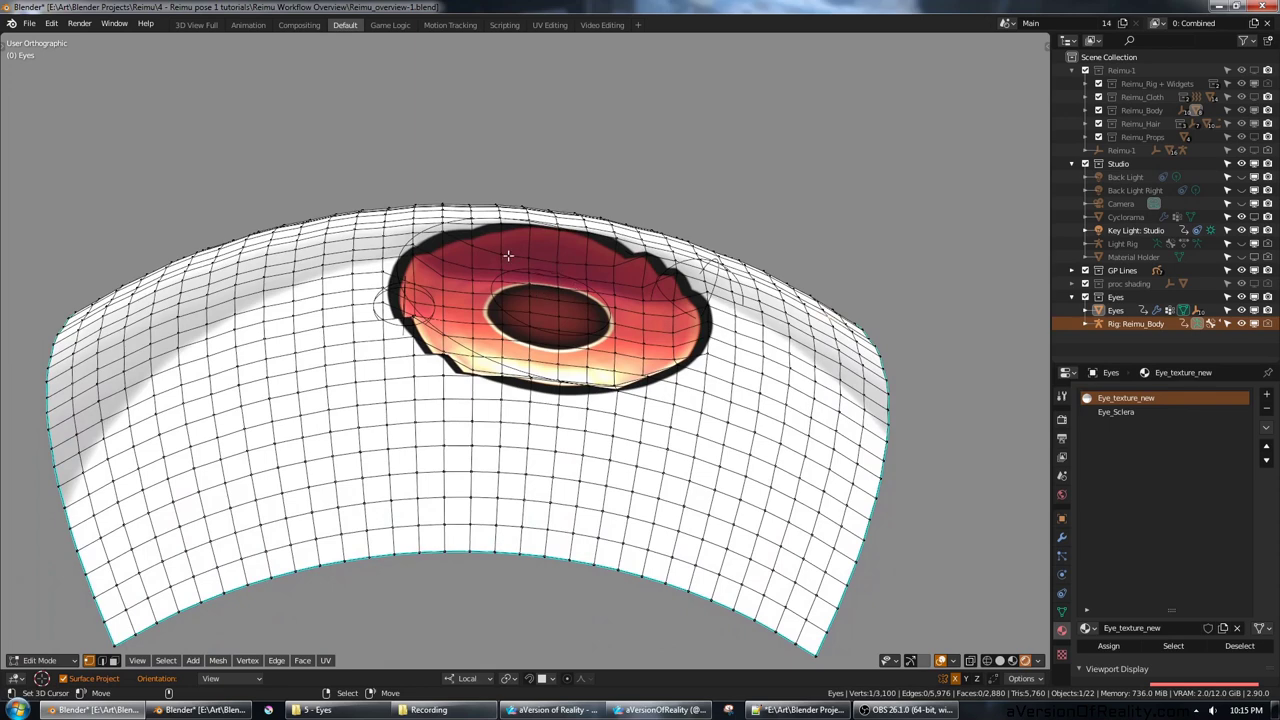
{"action": "middle_click_drag", "start_coordinate": [576, 290], "coordinate": [536, 302], "text": "shift"}
{"action": "left_click", "coordinate": [1062, 537]}
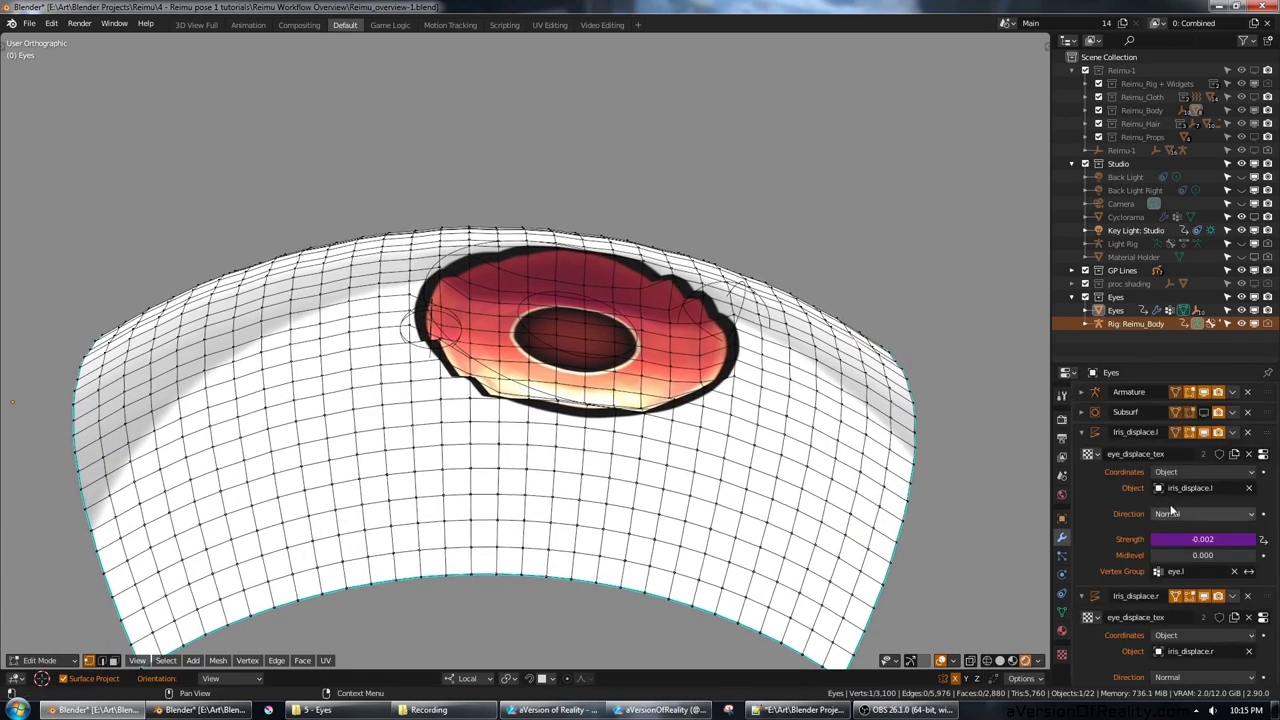
{"action": "scroll", "coordinate": [1117, 485], "scroll_direction": "down", "scroll_amount": 1}
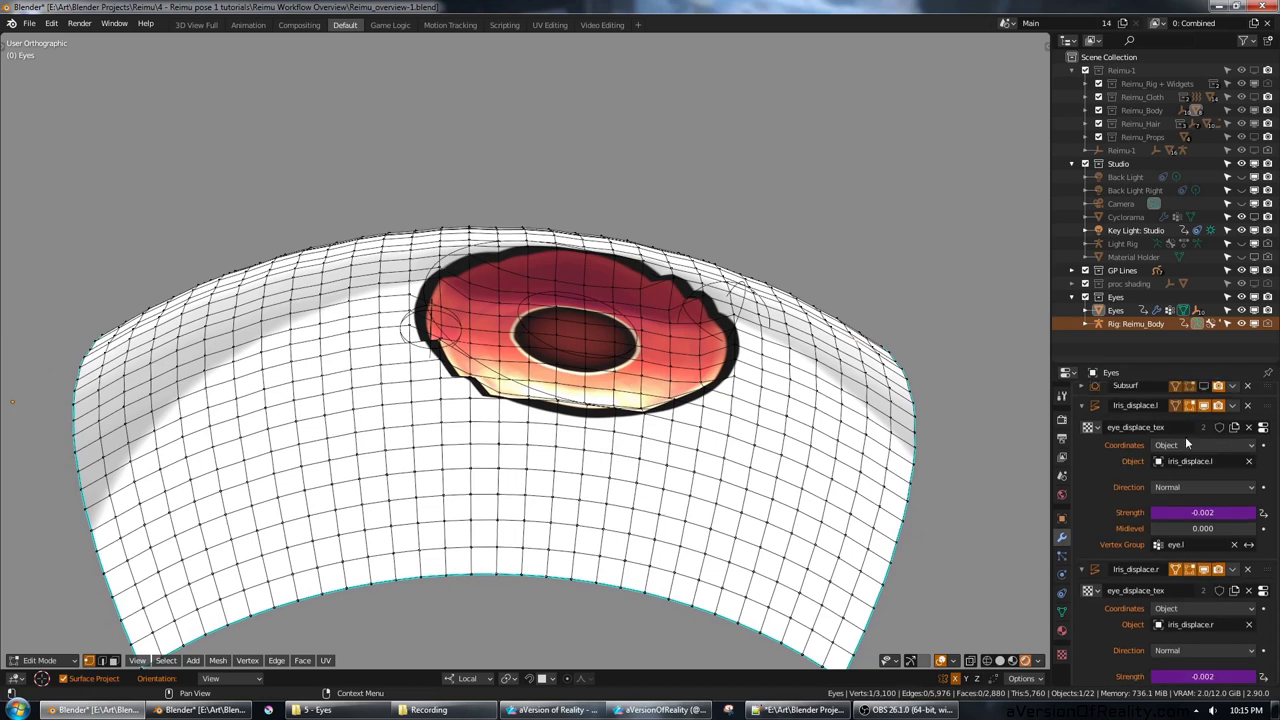
Step: Leave Edit Mode and try scaling the iris_empty.l empty around the left iris
{"action": "key", "text": "Tab"}
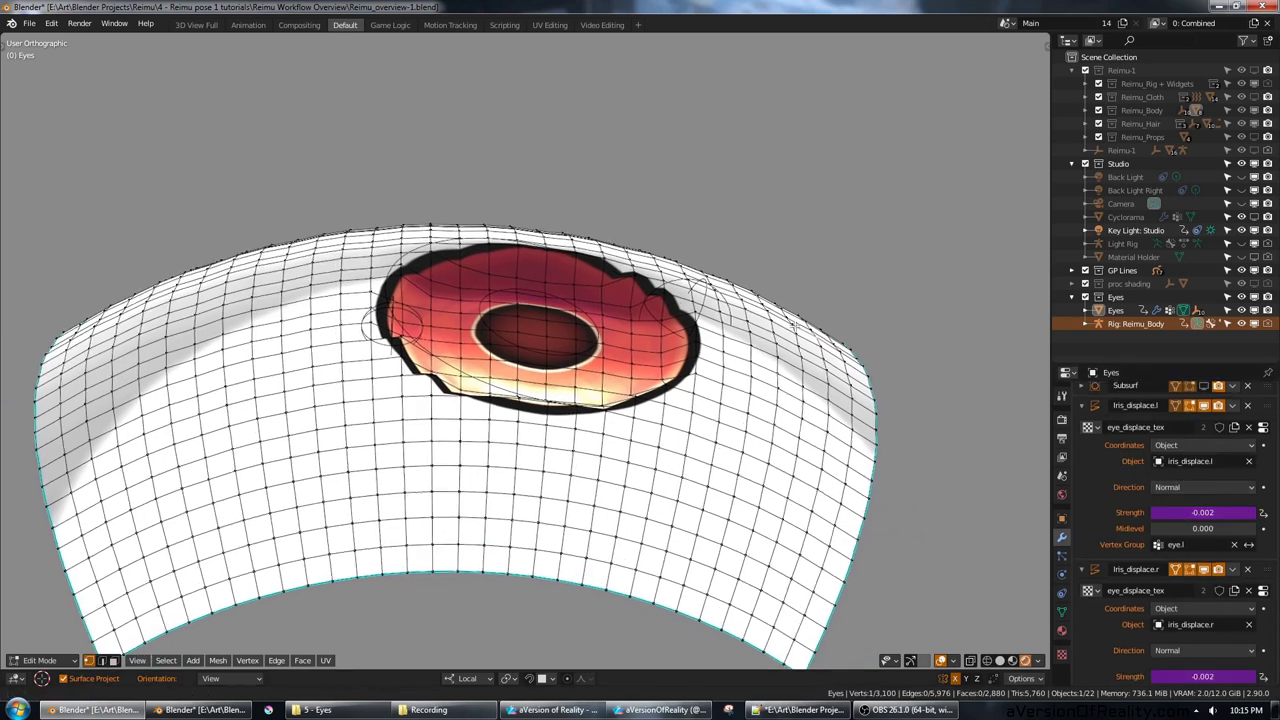
{"action": "left_click", "coordinate": [522, 246]}
{"action": "left_click", "coordinate": [522, 246]}
{"action": "key", "text": "s"}
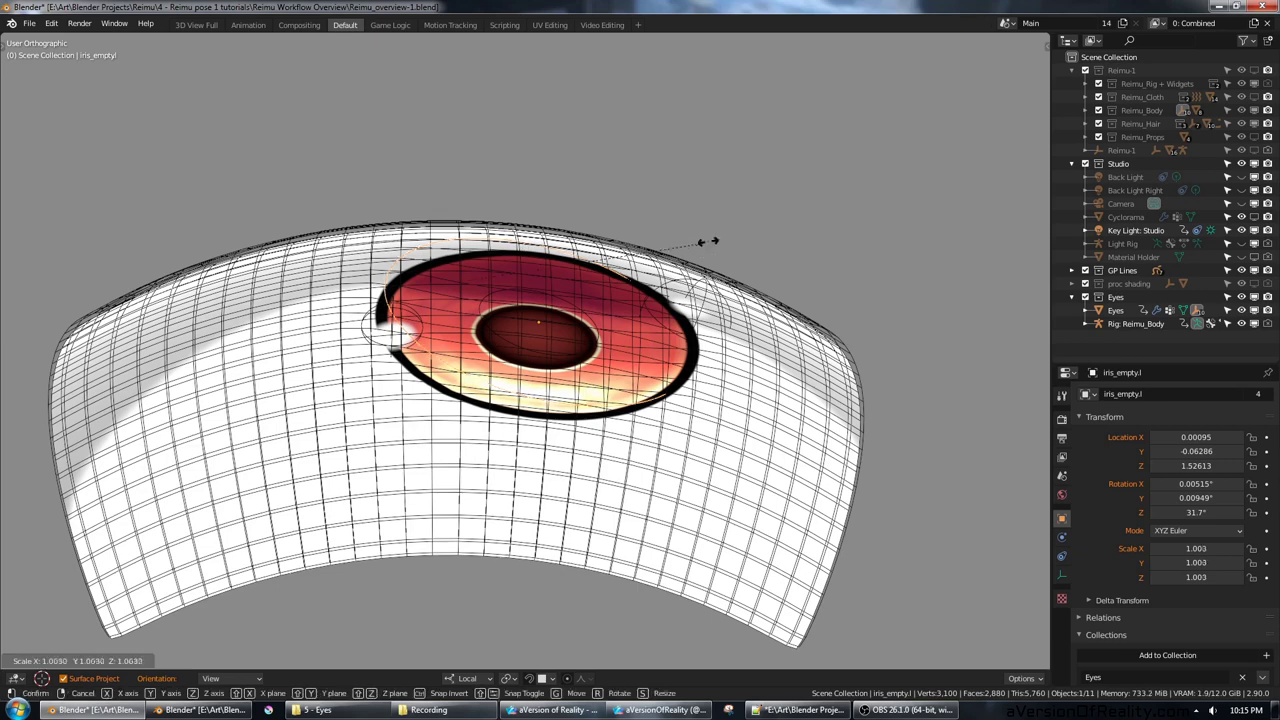
{"action": "left_click", "coordinate": [733, 258]}
Step: Inspect the image, mapping and crop settings of the eye_displace_tex texture used by the Eyes mesh's Iris_displace.l modifier
{"action": "left_click", "coordinate": [768, 380]}
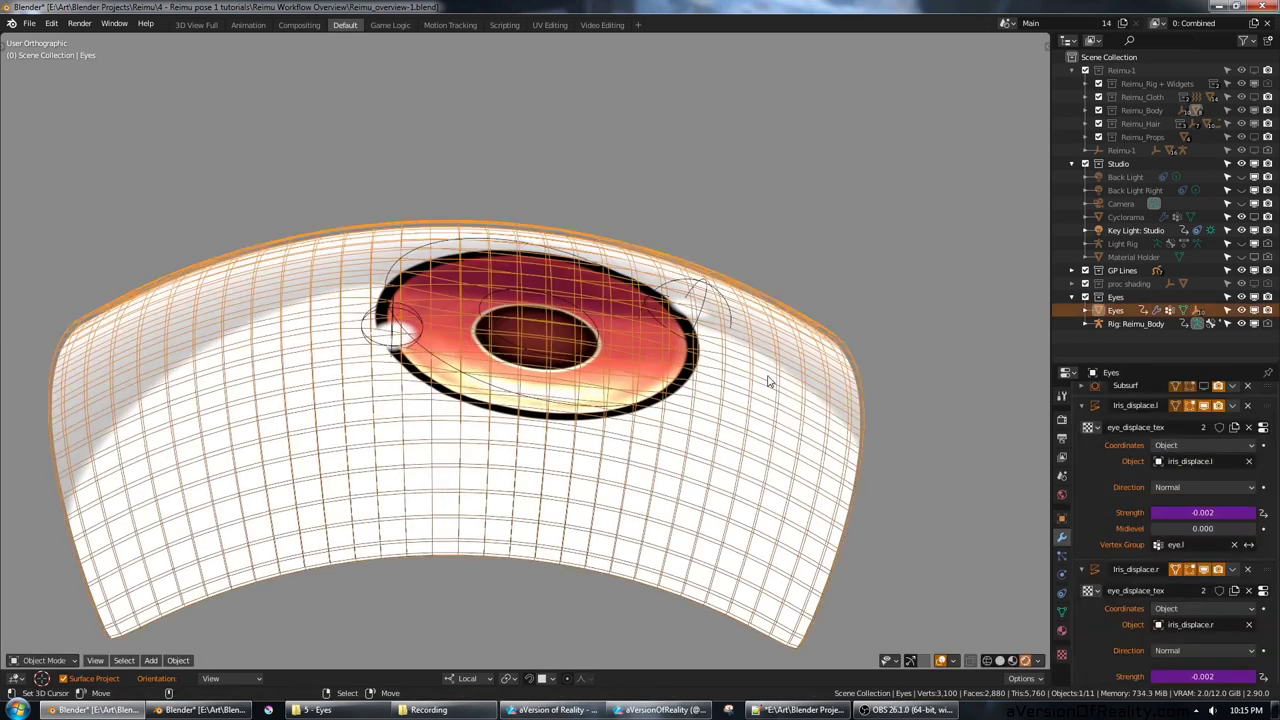
{"action": "left_click", "coordinate": [1264, 429]}
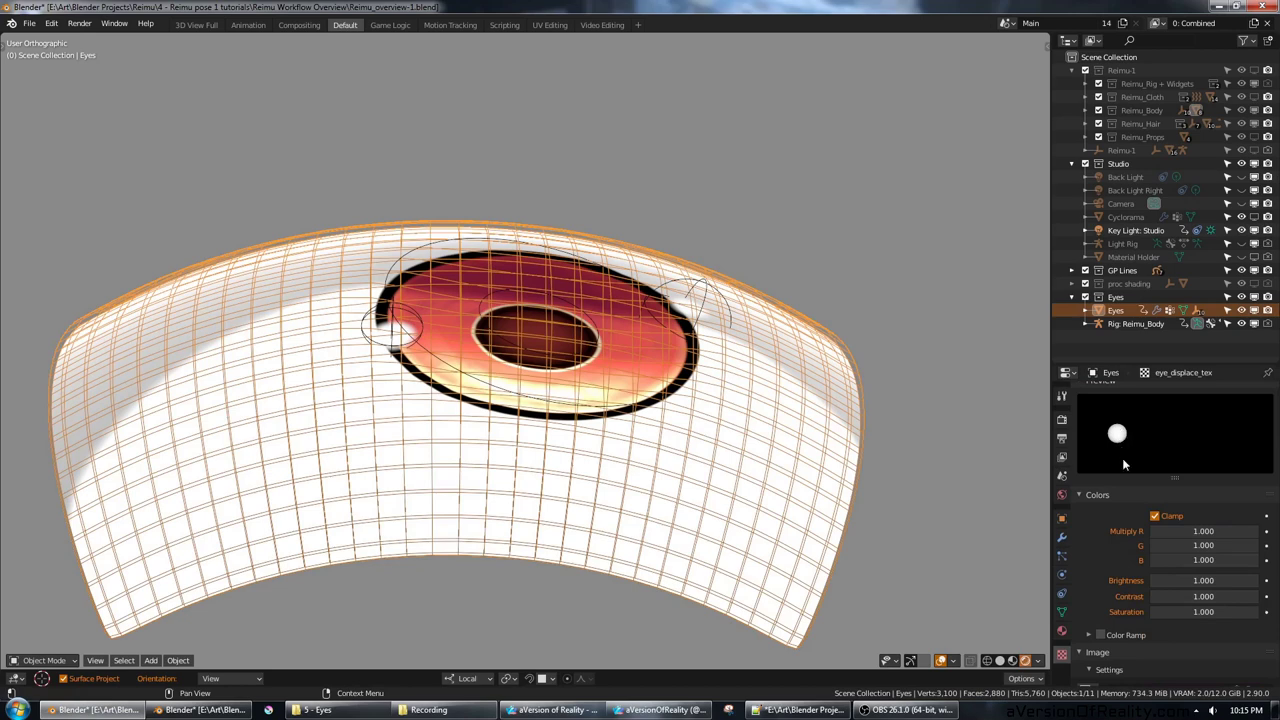
{"action": "scroll", "coordinate": [1133, 567], "scroll_direction": "down", "scroll_amount": 4}
{"action": "scroll", "coordinate": [1127, 562], "scroll_direction": "down", "scroll_amount": 5}
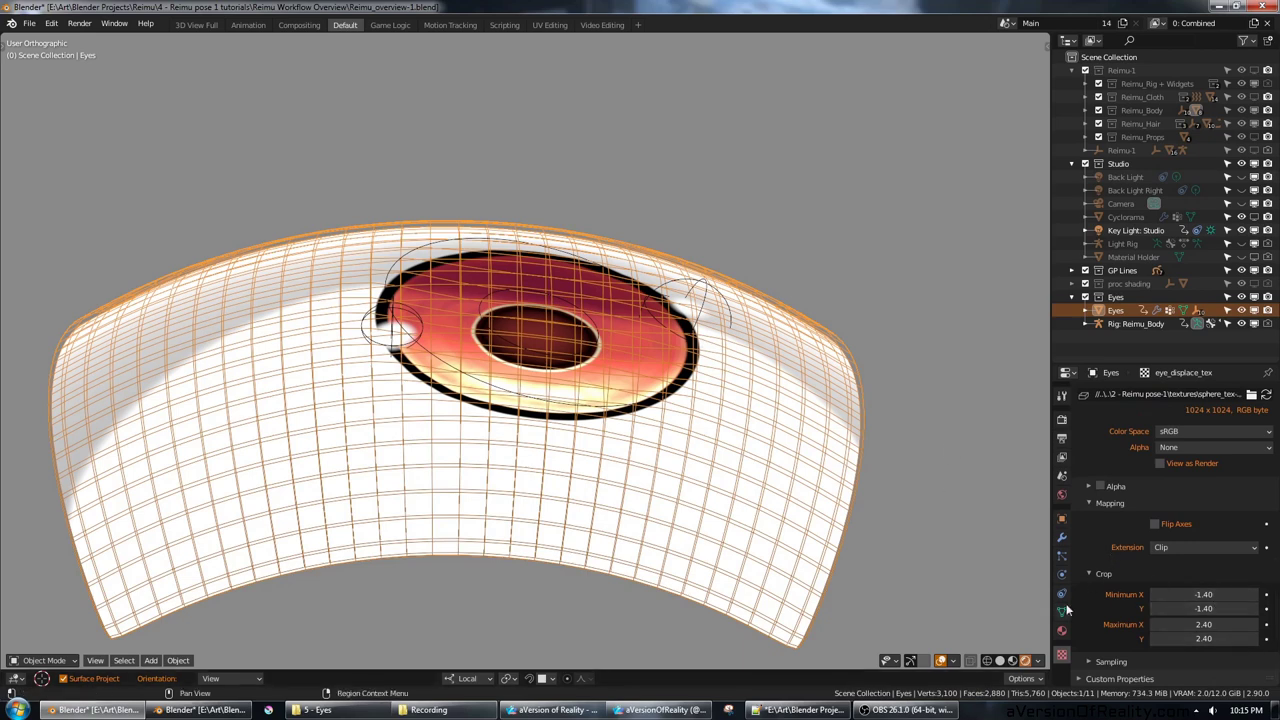
{"action": "left_click", "coordinate": [1062, 538]}
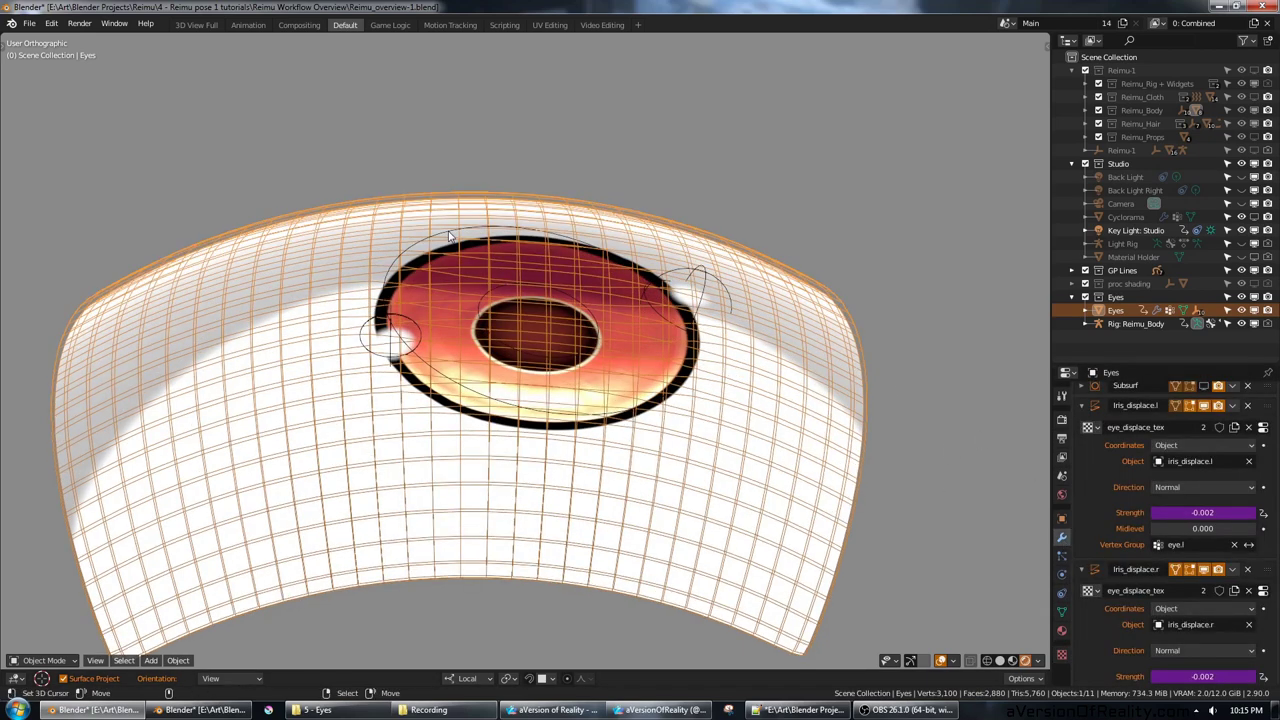
Step: Try moving and scaling iris_empty.l to test how the left iris responds
{"action": "left_click", "coordinate": [451, 238]}
{"action": "key", "text": "g"}
{"action": "left_click", "coordinate": [620, 226]}
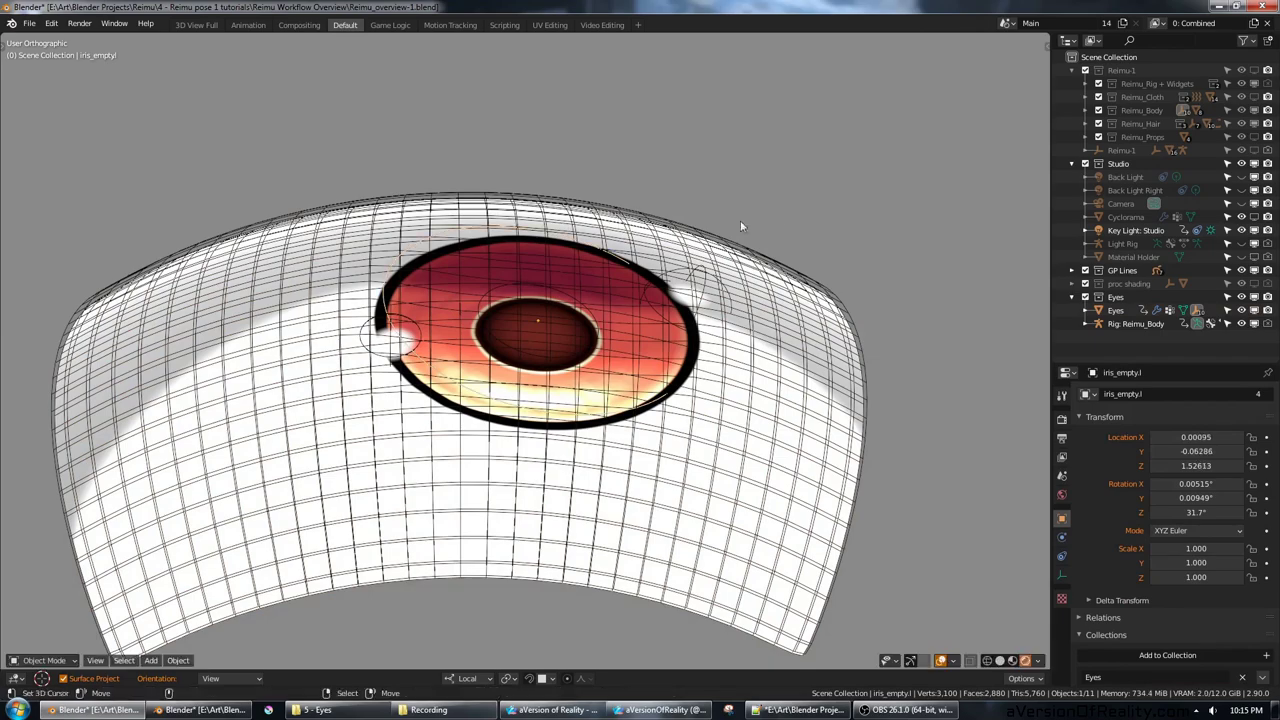
{"action": "middle_click_drag", "start_coordinate": [740, 229], "coordinate": [777, 277]}
{"action": "key", "text": "s"}
{"action": "right_click", "coordinate": [728, 270]}
{"action": "scroll", "coordinate": [735, 330], "scroll_direction": "down", "scroll_amount": 2}
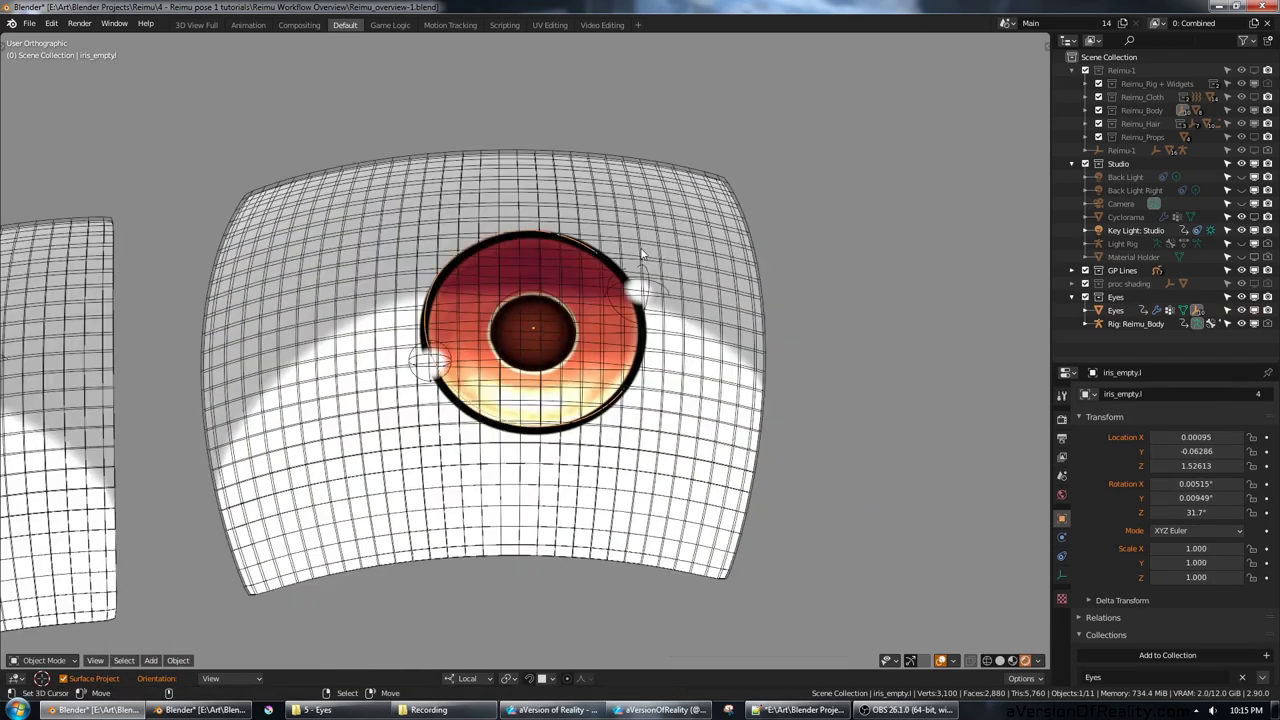
Step: Select the Eyes mesh and open it in Edit Mode with the left iris seen at a shallow angle
{"action": "middle_click_drag", "start_coordinate": [572, 412], "coordinate": [558, 324]}
{"action": "scroll", "coordinate": [566, 308], "scroll_direction": "up", "scroll_amount": 1}
{"action": "middle_click_drag", "start_coordinate": [698, 248], "coordinate": [385, 305]}
{"action": "left_click", "coordinate": [731, 323]}
{"action": "scroll", "coordinate": [767, 291], "scroll_direction": "up", "scroll_amount": 2}
{"action": "key", "text": "Tab"}
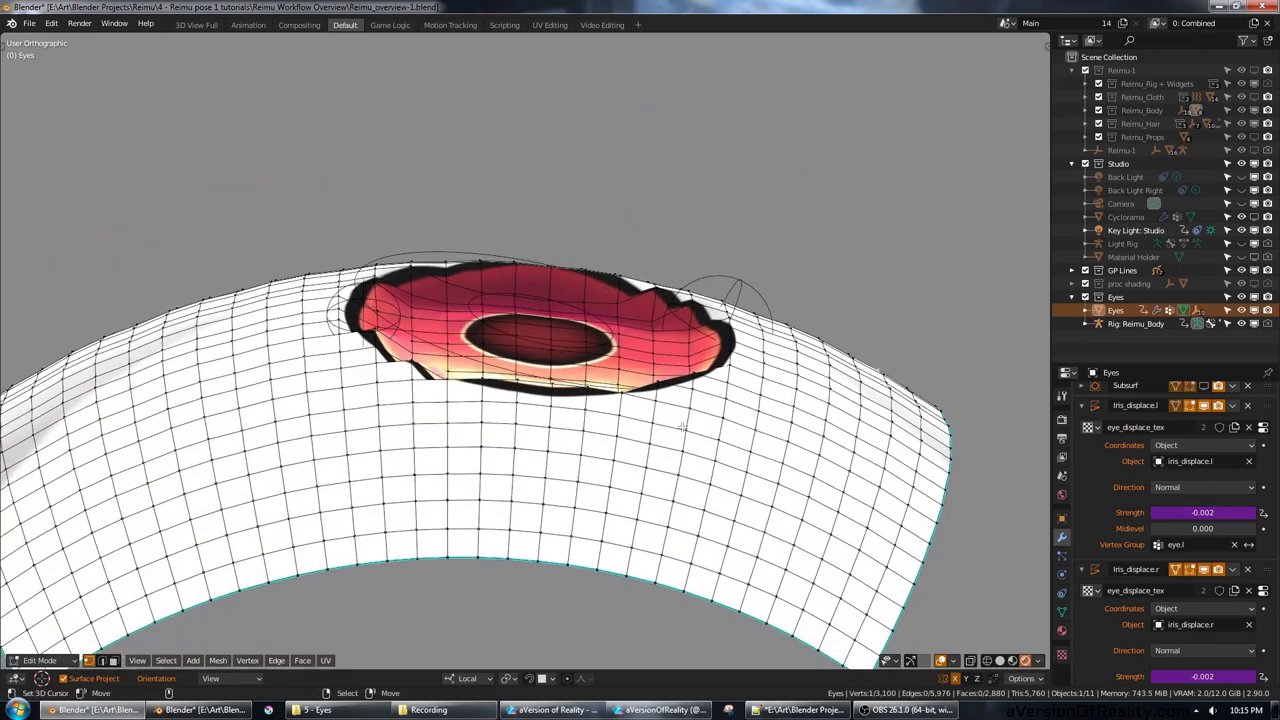
Step: Collapse the Iris_displace.l and Iris_displace.r settings and enable the Subsurf modifier's viewport display on the Eyes mesh
{"action": "left_click", "coordinate": [1080, 406]}
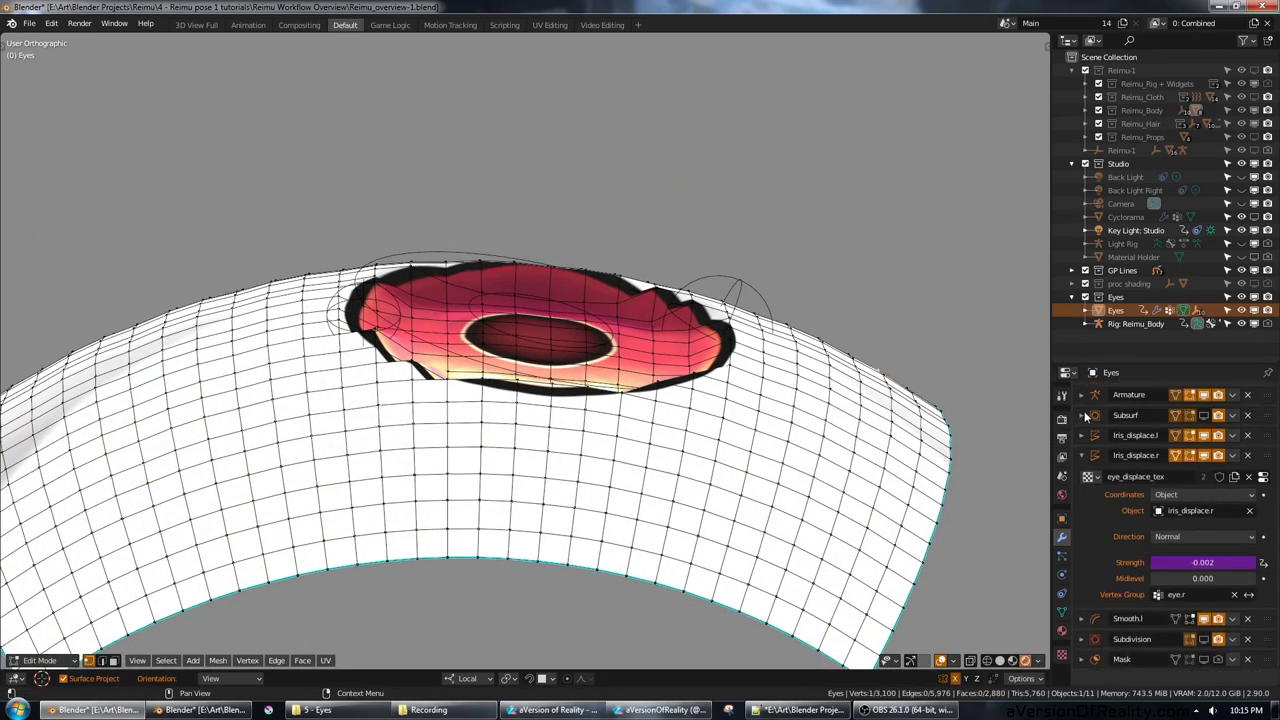
{"action": "left_click", "coordinate": [1205, 415]}
{"action": "middle_click_drag", "start_coordinate": [860, 400], "coordinate": [860, 413]}
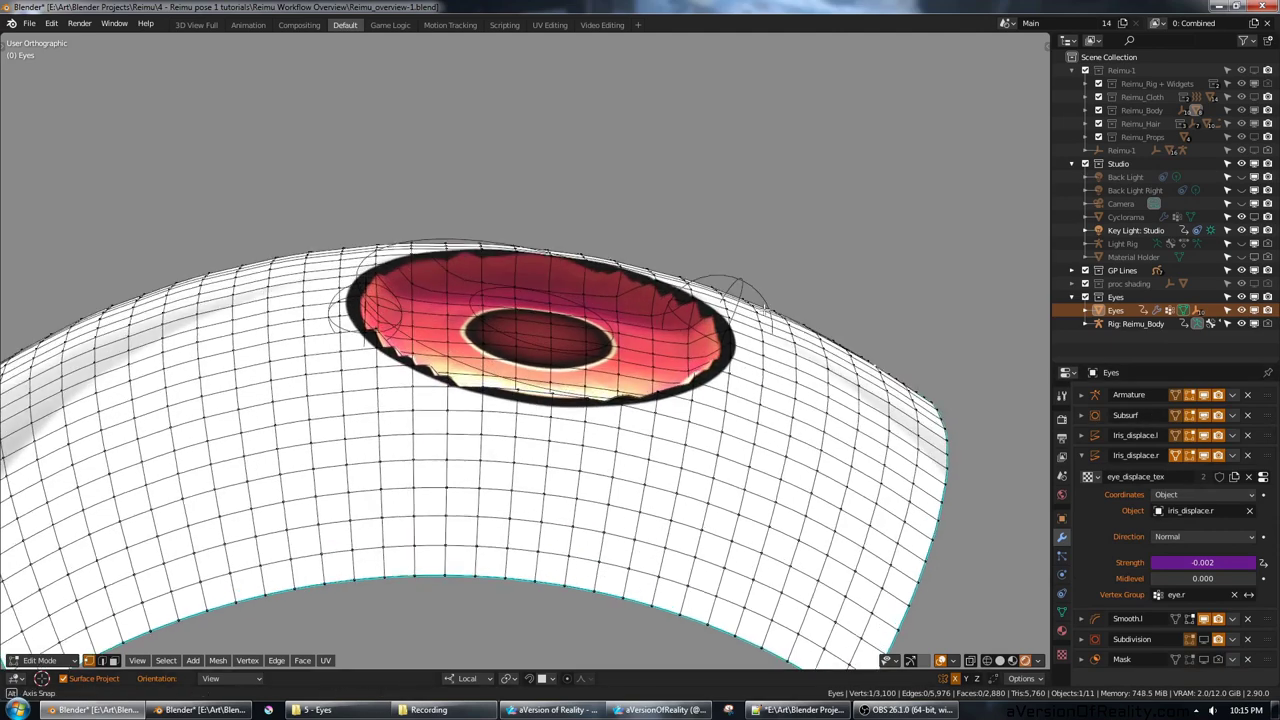
{"action": "left_click", "coordinate": [1082, 455]}
{"action": "scroll", "coordinate": [771, 354], "scroll_direction": "up", "scroll_amount": 2}
{"action": "middle_click_drag", "start_coordinate": [771, 354], "coordinate": [711, 338]}
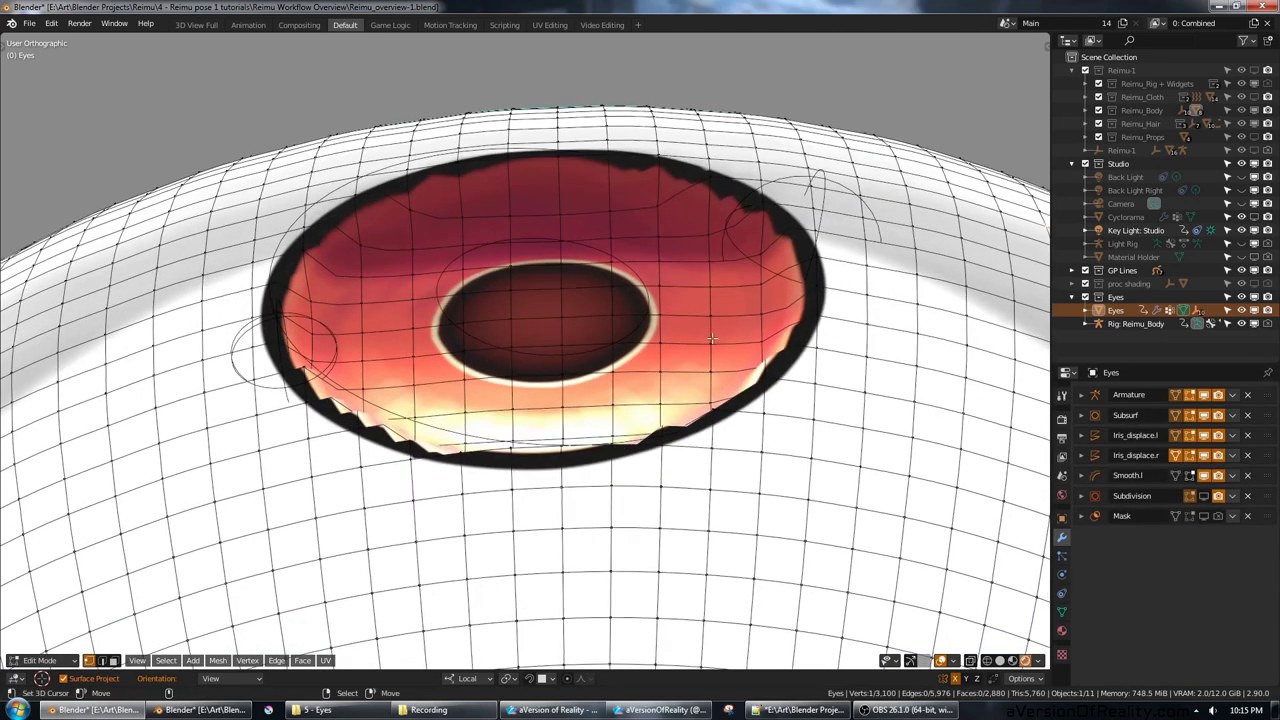
{"action": "middle_click_drag", "start_coordinate": [351, 290], "coordinate": [600, 306]}
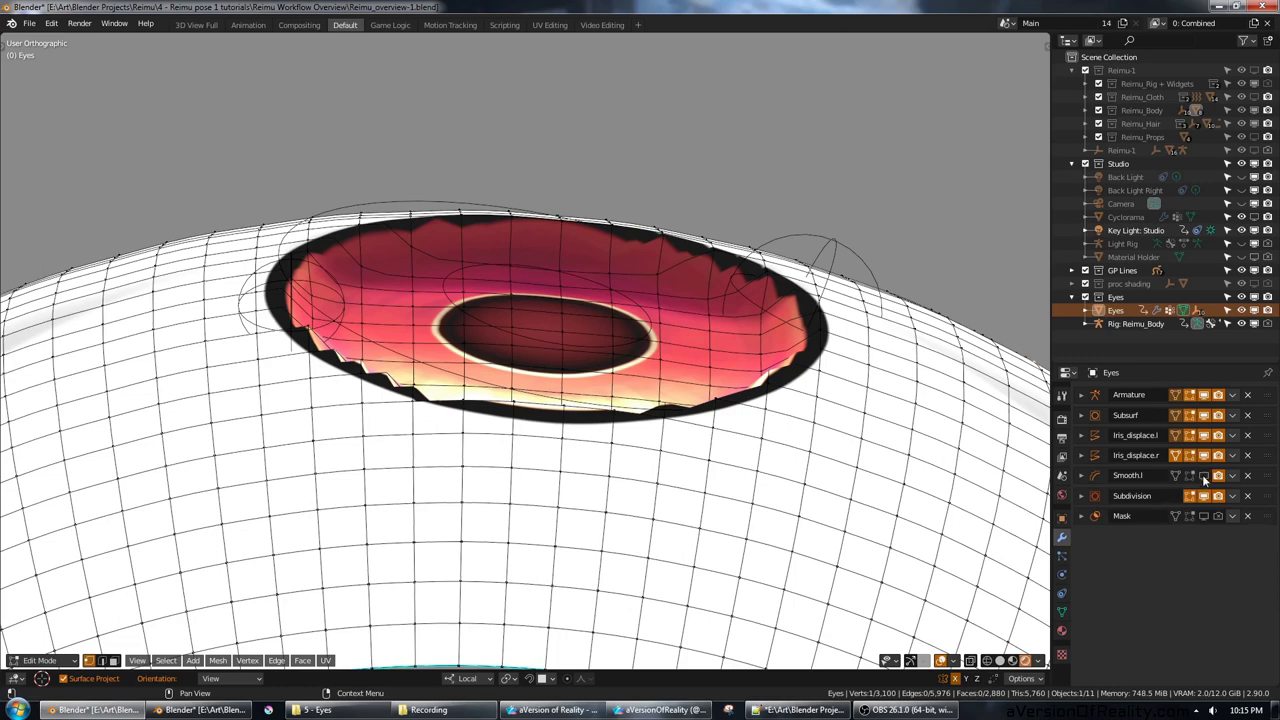
Step: Expand the Subdivision modifier and show its result on the edit cage, and enable Smooth.l in Edit Mode and on cage
{"action": "left_click", "coordinate": [1079, 496]}
{"action": "left_click", "coordinate": [1253, 537]}
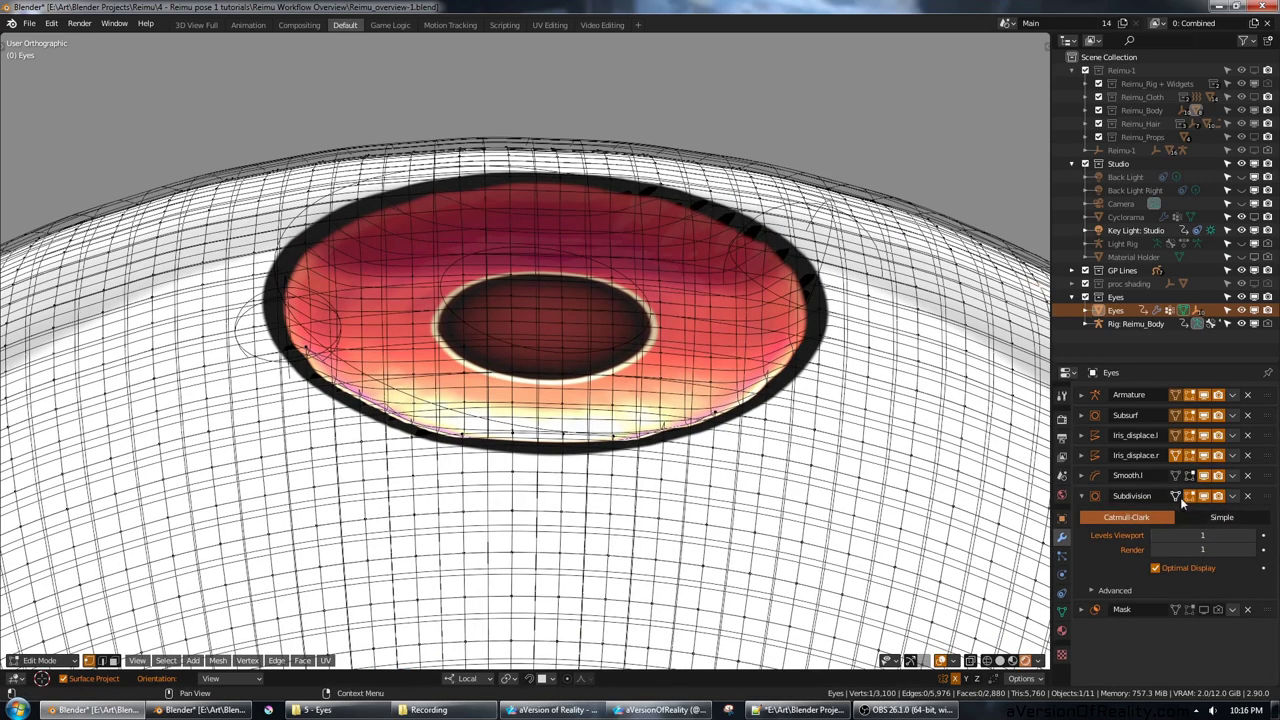
{"action": "left_click", "coordinate": [1177, 496]}
{"action": "middle_click_drag", "start_coordinate": [960, 480], "coordinate": [945, 440]}
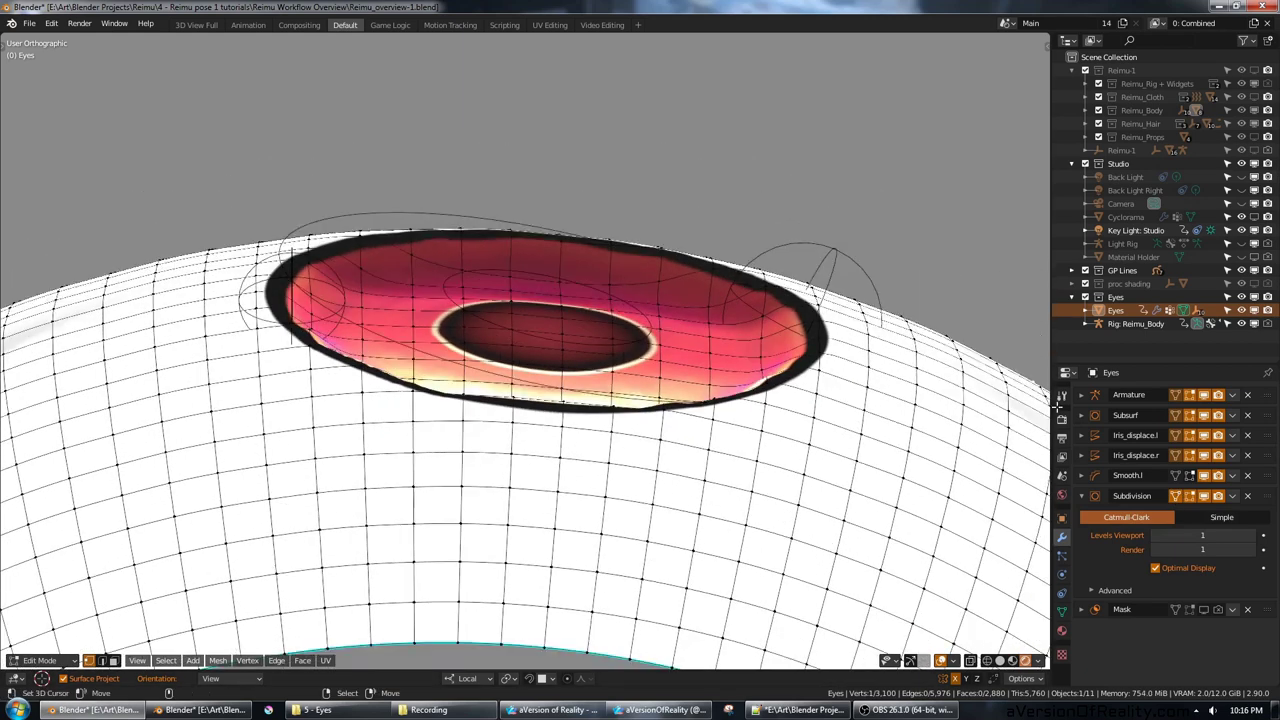
{"action": "left_click", "coordinate": [1191, 477]}
{"action": "left_click", "coordinate": [1178, 477]}
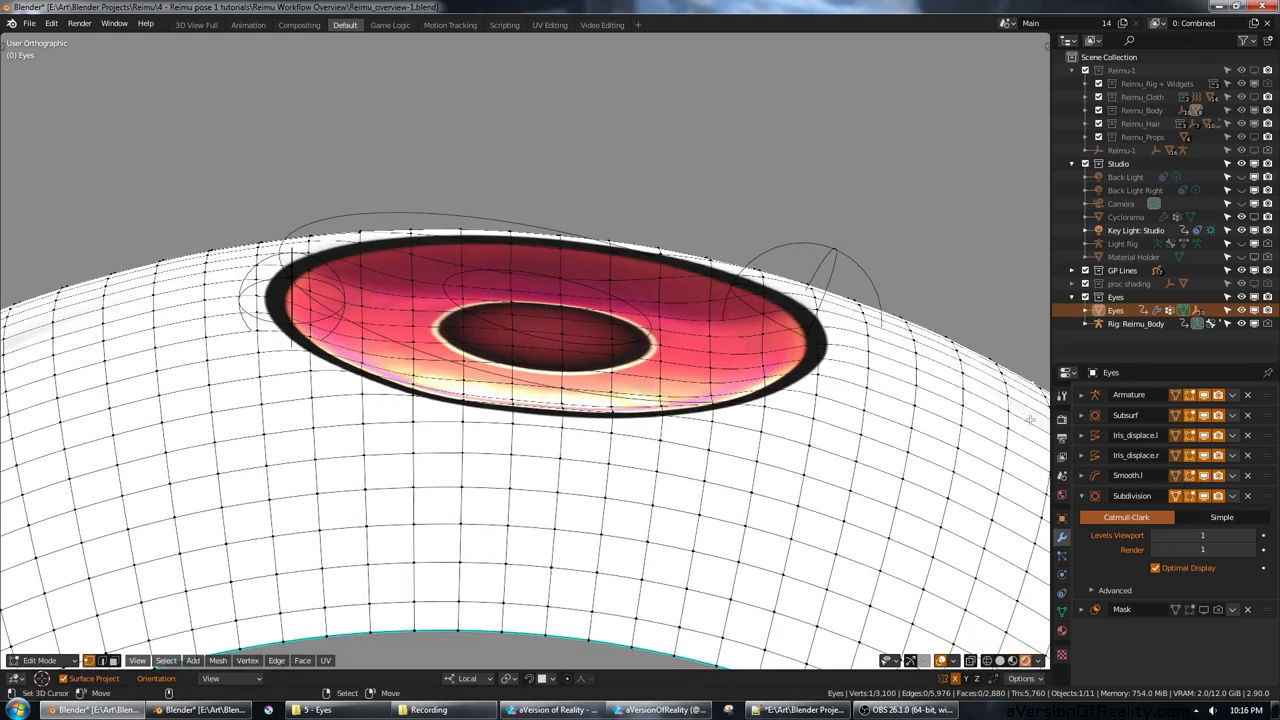
{"action": "scroll", "coordinate": [863, 266], "scroll_direction": "down", "scroll_amount": 5}
{"action": "middle_click_drag", "start_coordinate": [863, 265], "coordinate": [861, 282]}
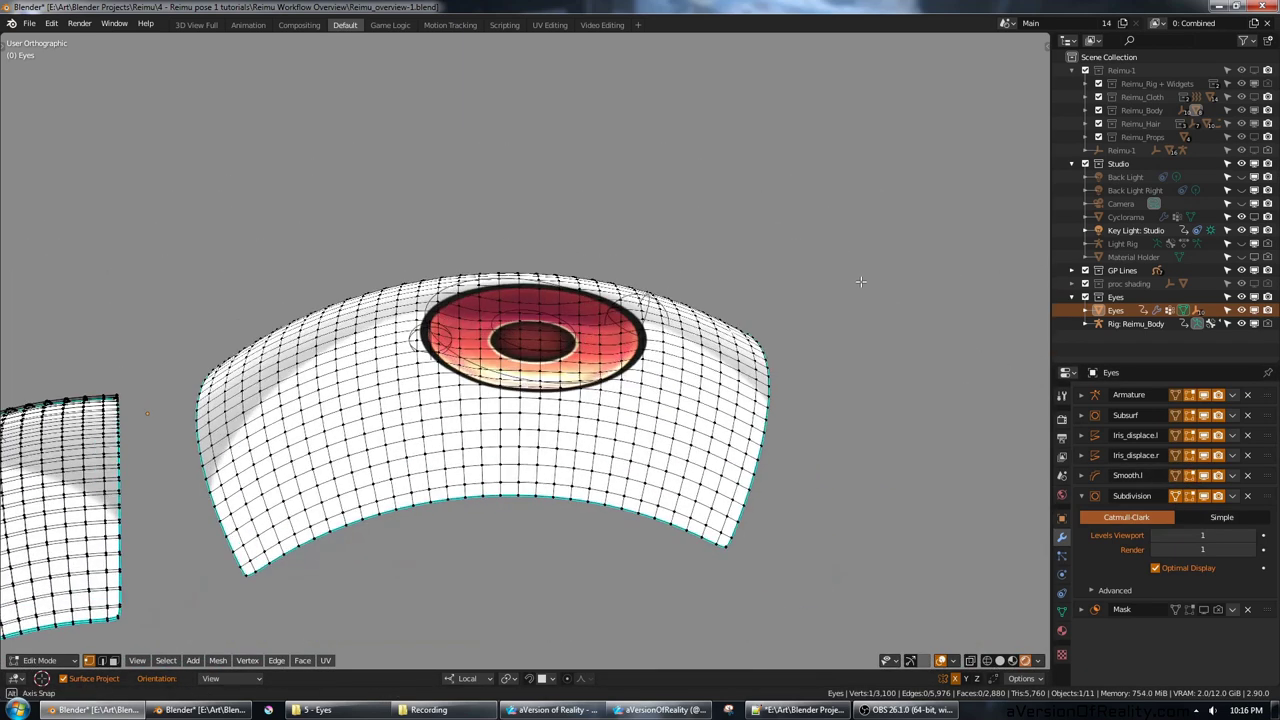
Step: Disable the Subdivision modifier's viewport display and return the Eyes mesh to Object Mode
{"action": "left_click", "coordinate": [1203, 495]}
{"action": "scroll", "coordinate": [525, 380], "scroll_direction": "up", "scroll_amount": 3}
{"action": "scroll", "coordinate": [525, 380], "scroll_direction": "down", "scroll_amount": 3}
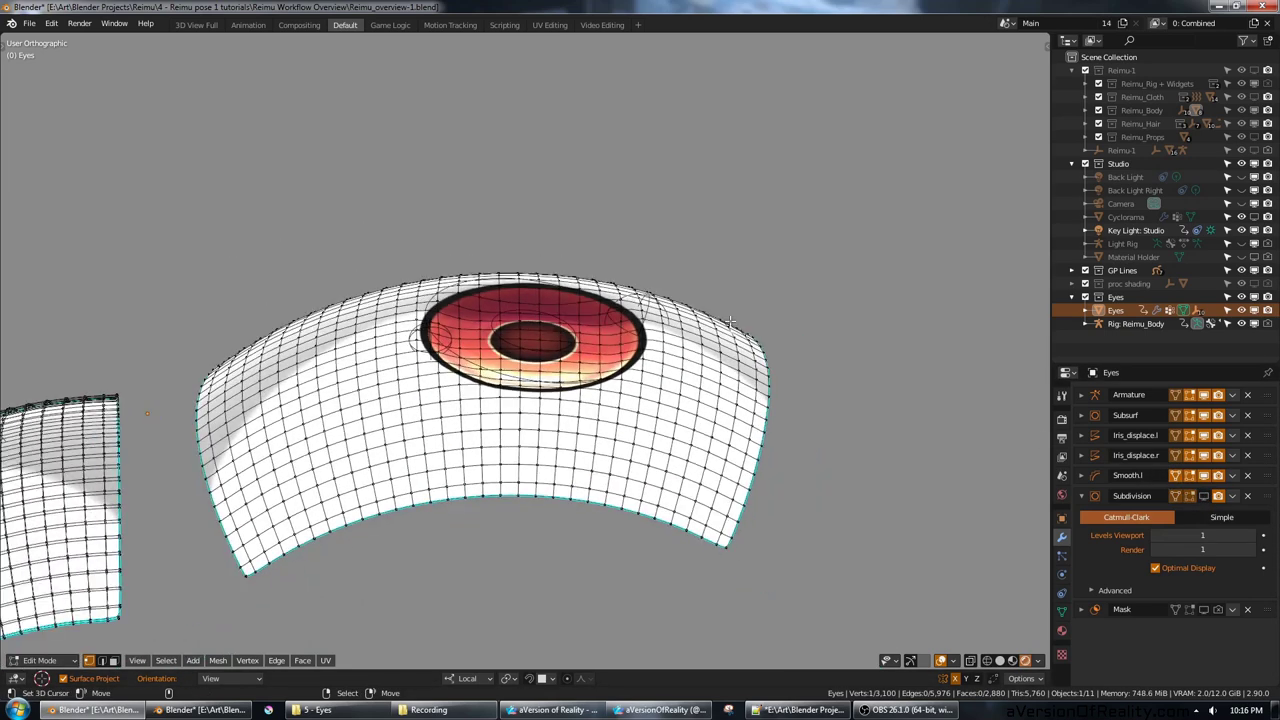
{"action": "key", "text": "Tab"}
{"action": "scroll", "coordinate": [654, 286], "scroll_direction": "down", "scroll_amount": 4}
{"action": "middle_click_drag", "start_coordinate": [497, 251], "coordinate": [599, 291]}
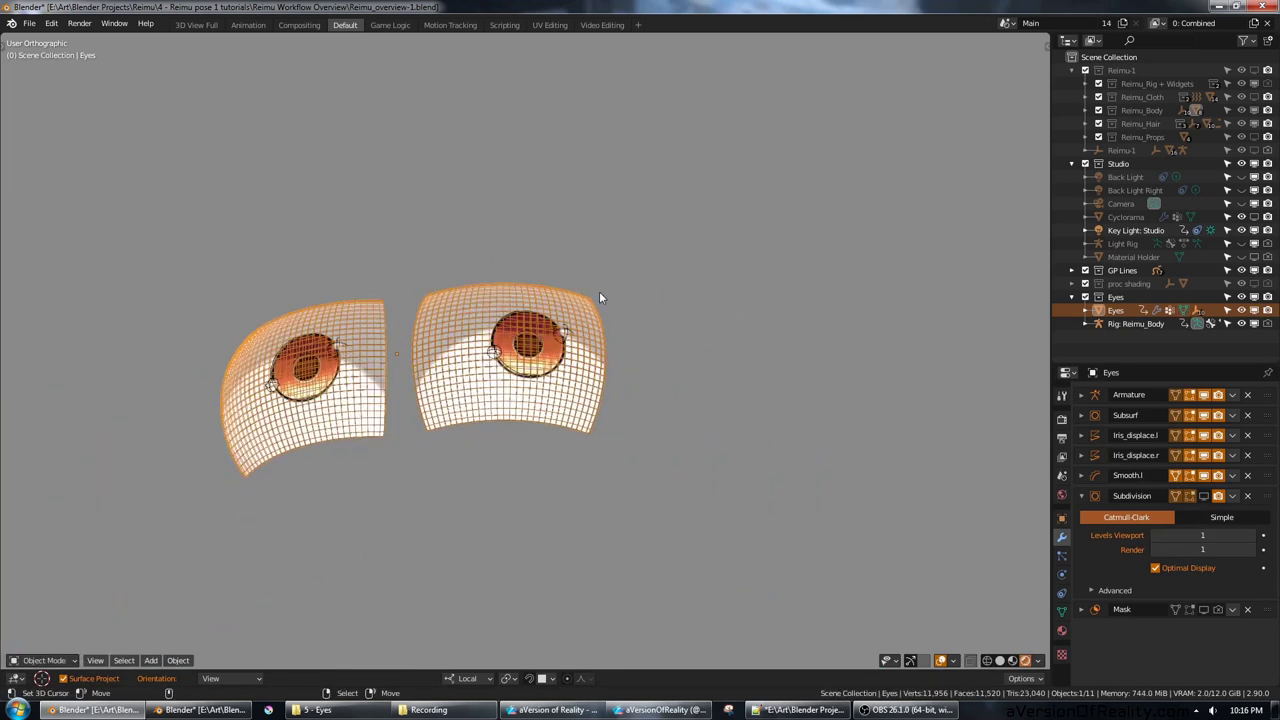
Step: Select the rig's eyes control in Pose Mode and try moving it to test the iris displacement
{"action": "scroll", "coordinate": [599, 291], "scroll_direction": "down", "scroll_amount": 5}
{"action": "left_click", "coordinate": [517, 153]}
{"action": "scroll", "coordinate": [620, 298], "scroll_direction": "up", "scroll_amount": 10}
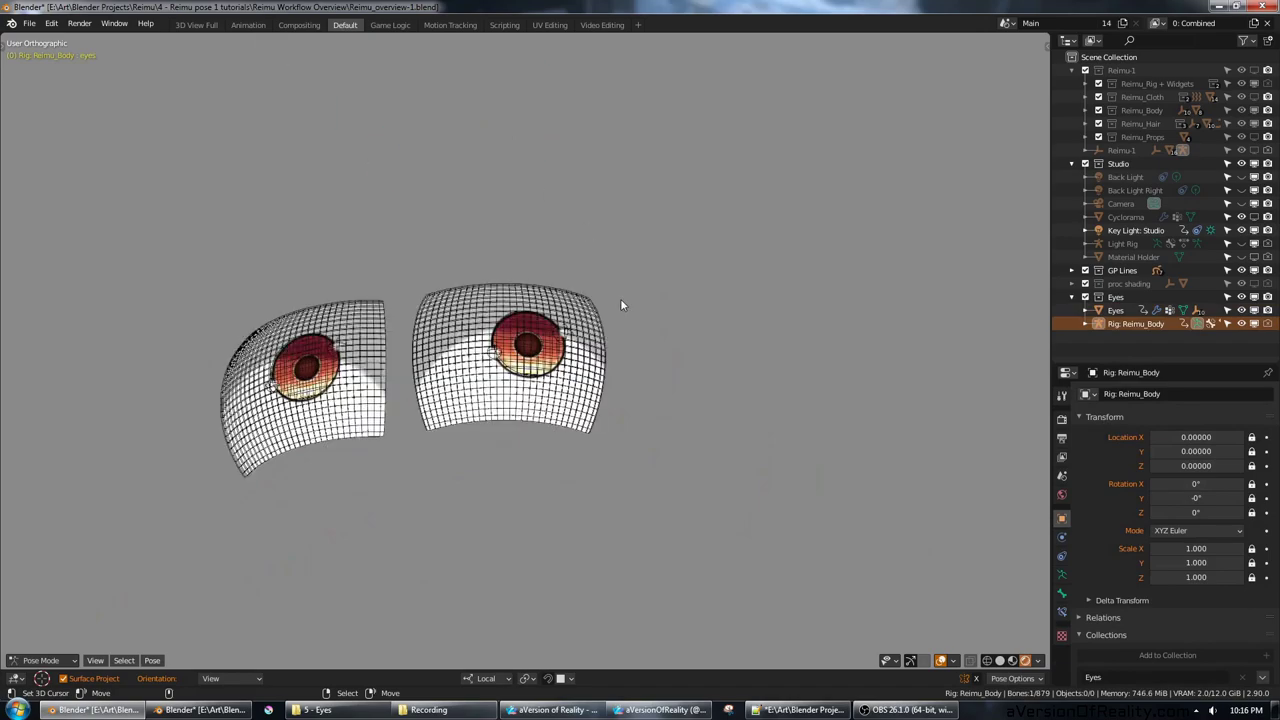
{"action": "key", "text": "g"}
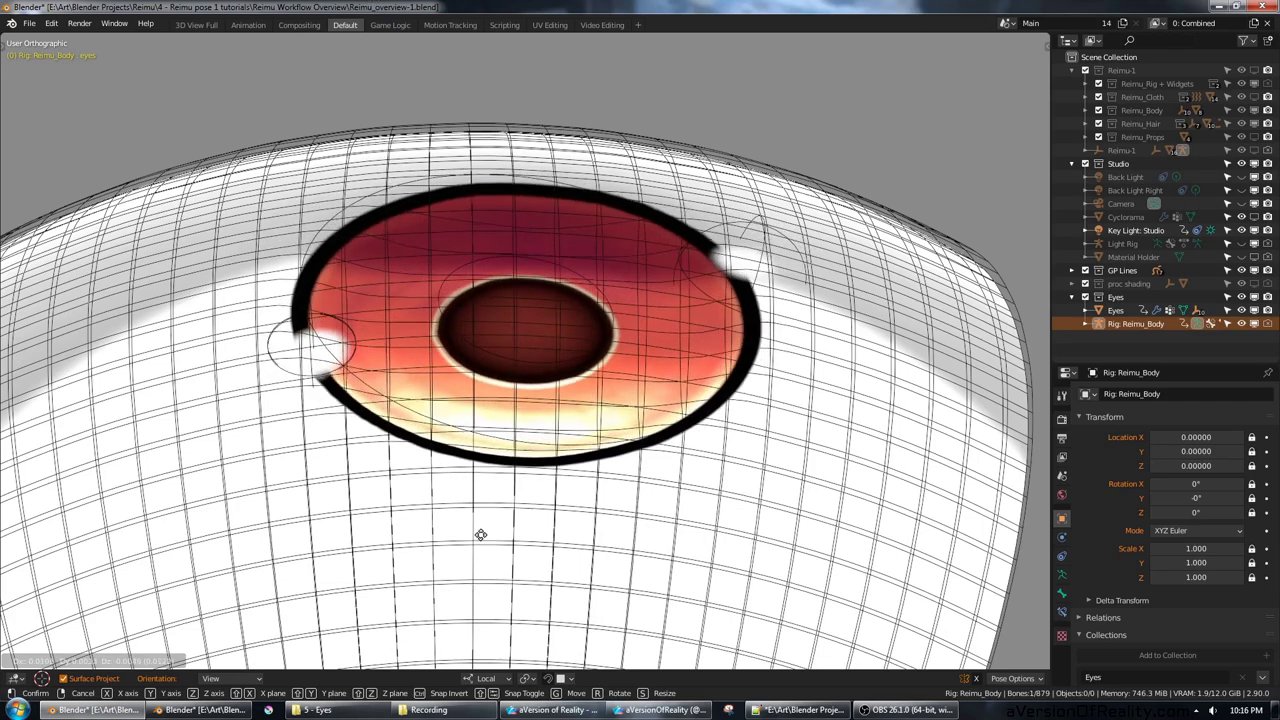
{"action": "left_click", "coordinate": [666, 180]}
Step: Examine the displaced irises and catchlights on both eyes from the front and from oblique angles
{"action": "scroll", "coordinate": [668, 180], "scroll_direction": "down", "scroll_amount": 2}
{"action": "scroll", "coordinate": [666, 174], "scroll_direction": "down", "scroll_amount": 2}
{"action": "middle_click_drag", "start_coordinate": [666, 174], "coordinate": [815, 263]}
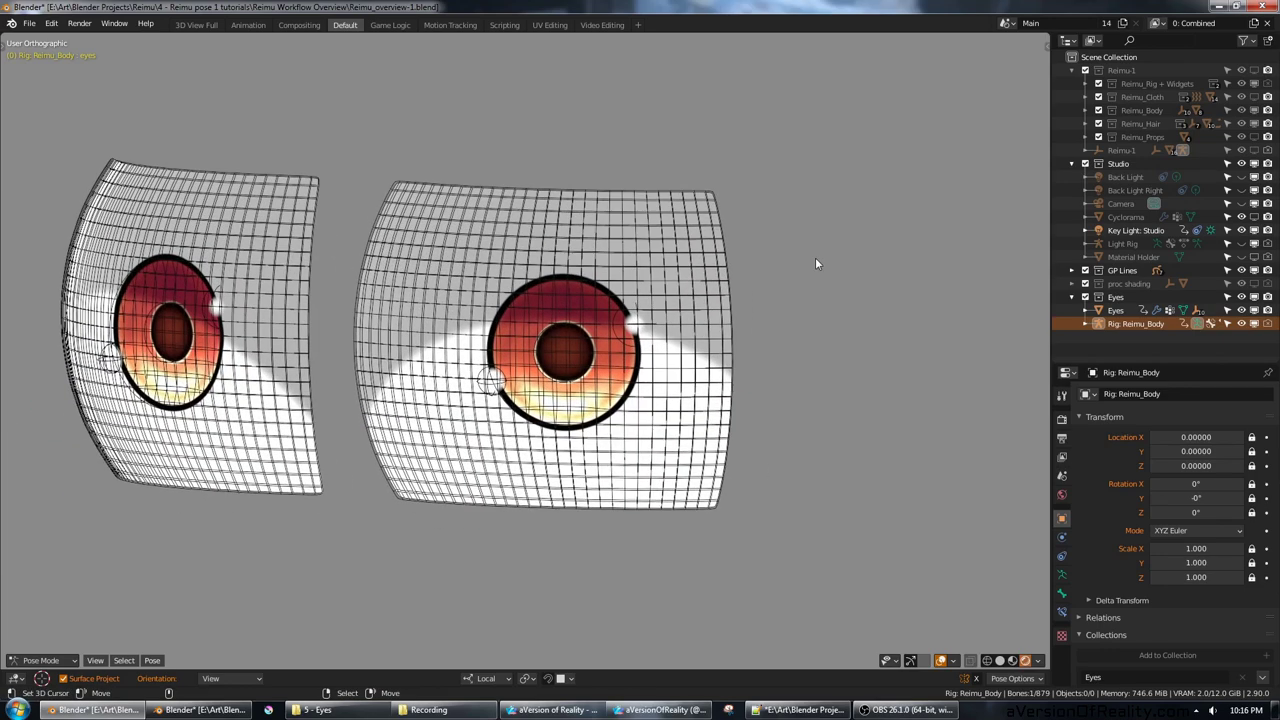
{"action": "middle_click_drag", "start_coordinate": [815, 263], "coordinate": [842, 207]}
{"action": "scroll", "coordinate": [804, 252], "scroll_direction": "up", "scroll_amount": 2}
{"action": "scroll", "coordinate": [795, 251], "scroll_direction": "down", "scroll_amount": 2}
{"action": "scroll", "coordinate": [842, 207], "scroll_direction": "up", "scroll_amount": 1}
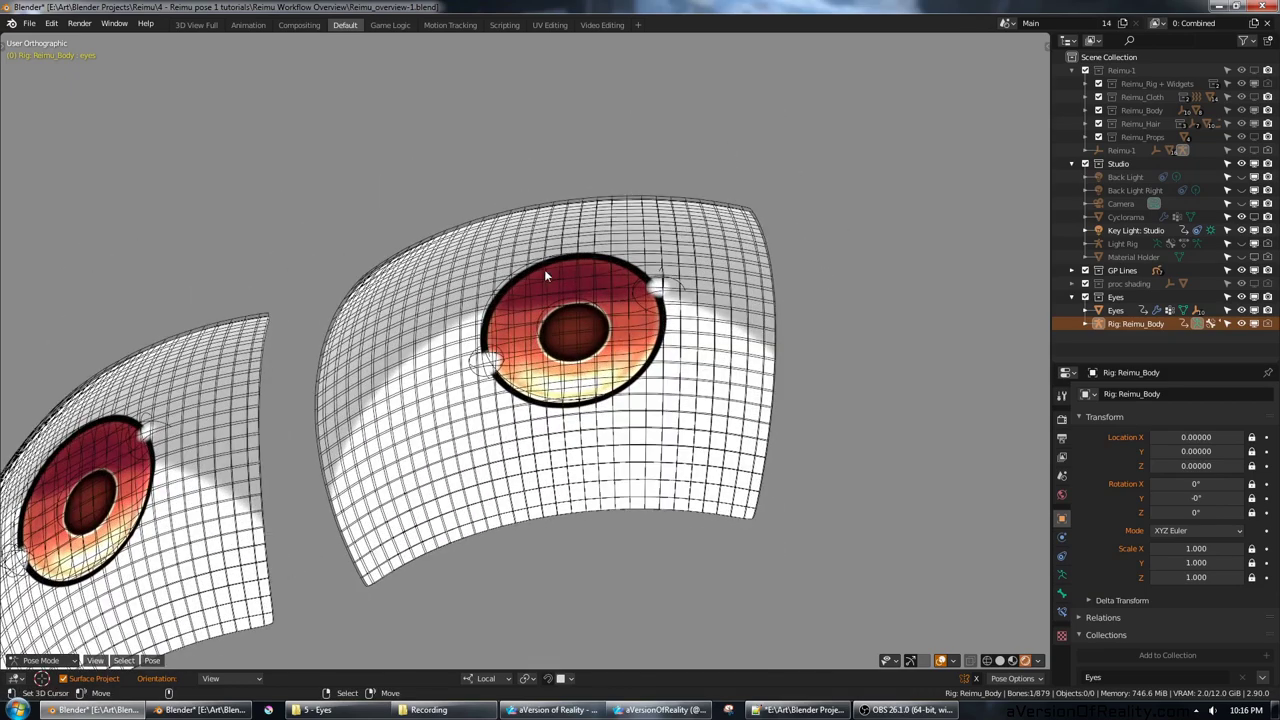
{"action": "middle_click_drag", "start_coordinate": [545, 272], "coordinate": [462, 462]}
{"action": "scroll", "coordinate": [731, 327], "scroll_direction": "down", "scroll_amount": 2}
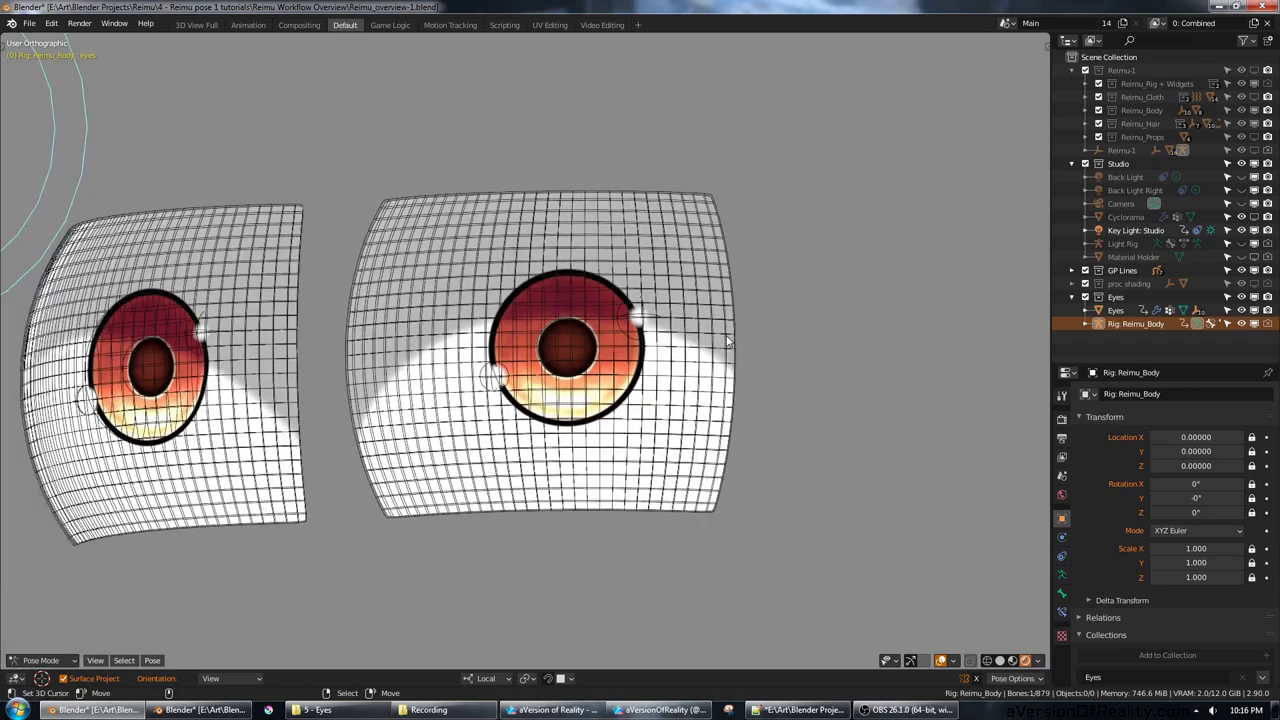
{"action": "middle_click_drag", "start_coordinate": [731, 327], "coordinate": [814, 311]}
{"action": "scroll", "coordinate": [814, 311], "scroll_direction": "up", "scroll_amount": 3}
{"action": "mouse_move", "coordinate": [906, 303]}
{"action": "middle_mouse_down"}
{"action": "mouse_move", "coordinate": [893, 323]}
{"action": "mouse_move", "coordinate": [919, 300]}
{"action": "middle_mouse_up"}
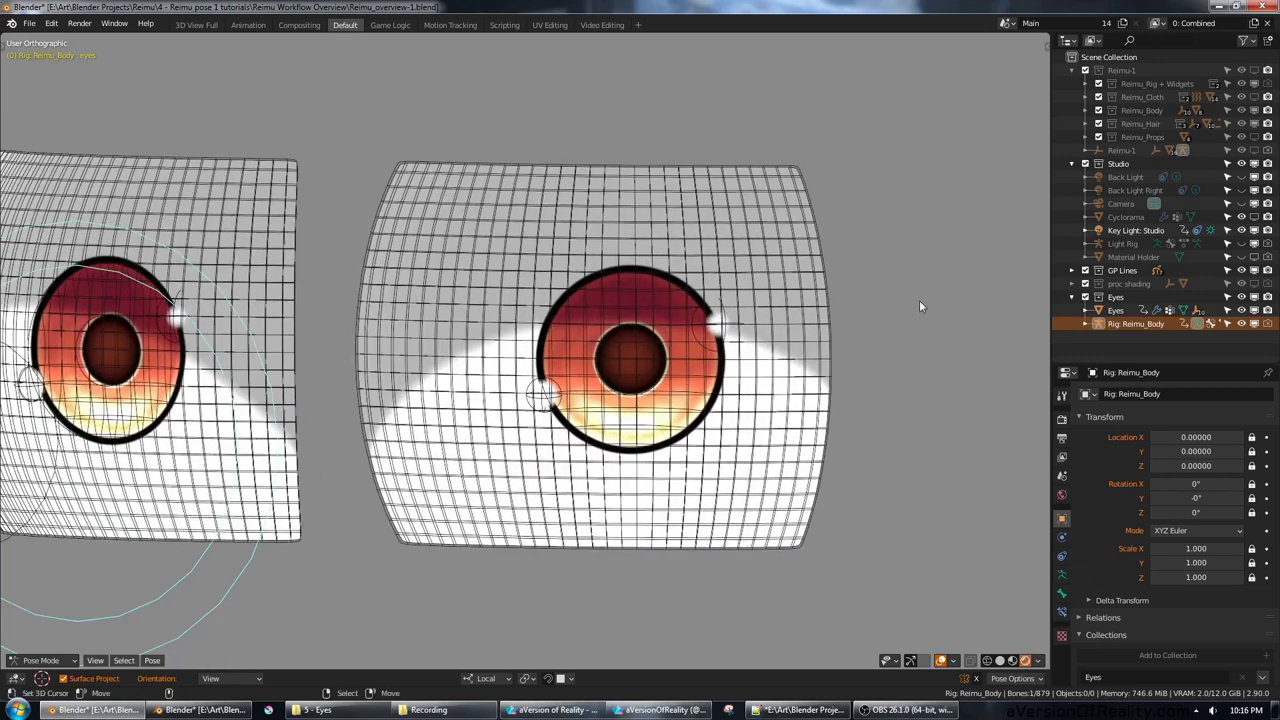
{"action": "scroll", "coordinate": [917, 298], "scroll_direction": "down", "scroll_amount": 2}
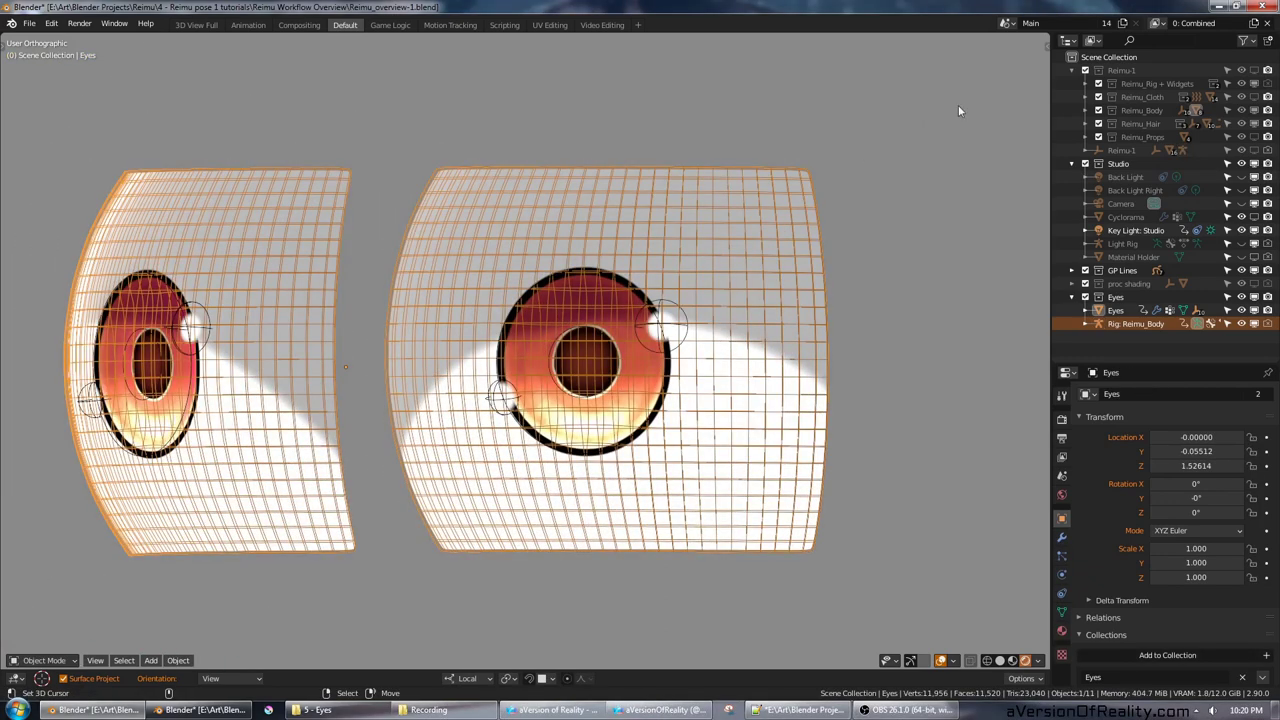
Step: Split the 3D viewport vertically, turn one half into a Shader Editor for Eye_texture_new, and widen it
{"action": "left_click_drag", "start_coordinate": [1046, 40], "coordinate": [506, 96]}
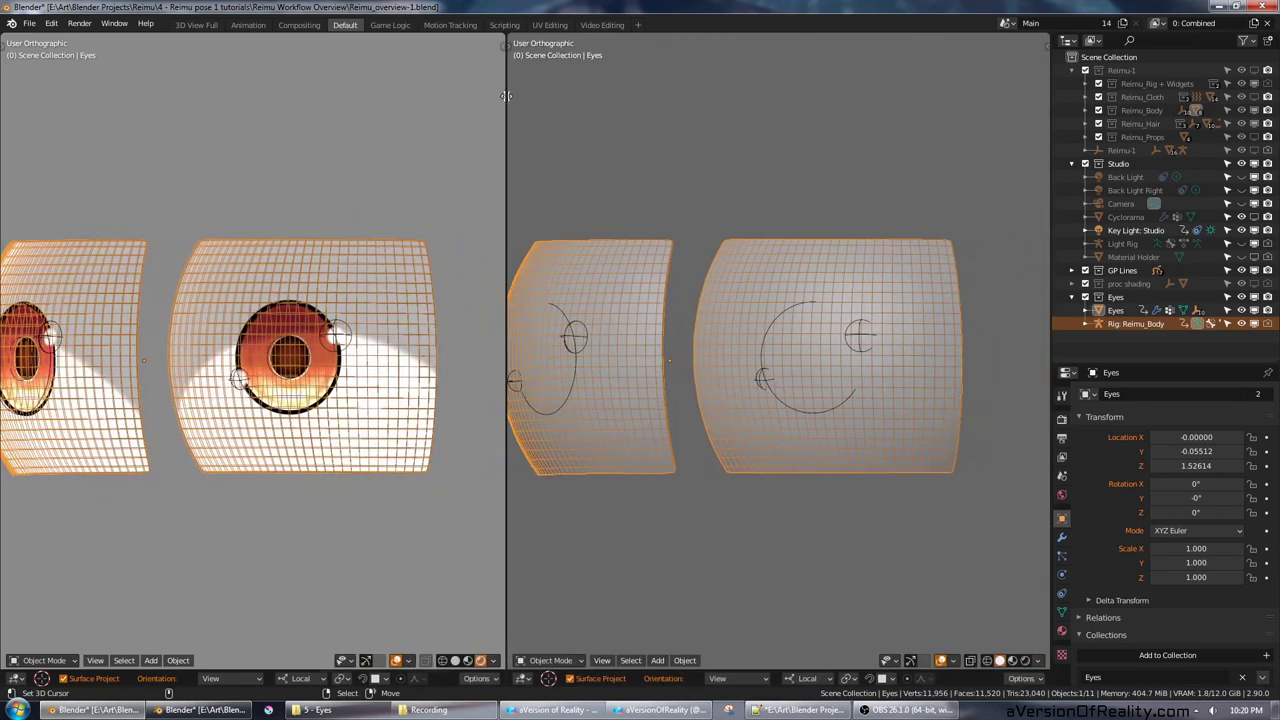
{"action": "left_click", "coordinate": [15, 660]}
{"action": "left_click", "coordinate": [60, 636]}
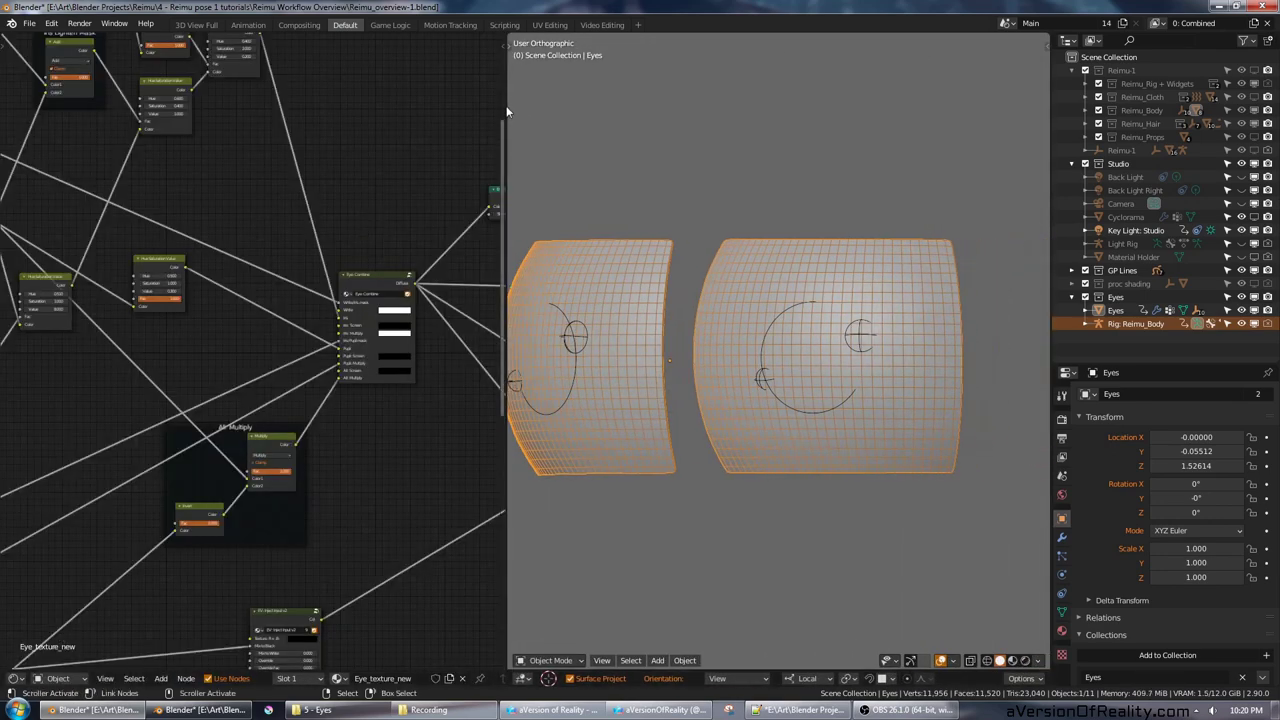
{"action": "left_click_drag", "start_coordinate": [508, 104], "coordinate": [645, 106]}
Step: Switch the remaining 3D viewport to Rendered shading and frame the left iris up close
{"action": "key", "text": "z"}
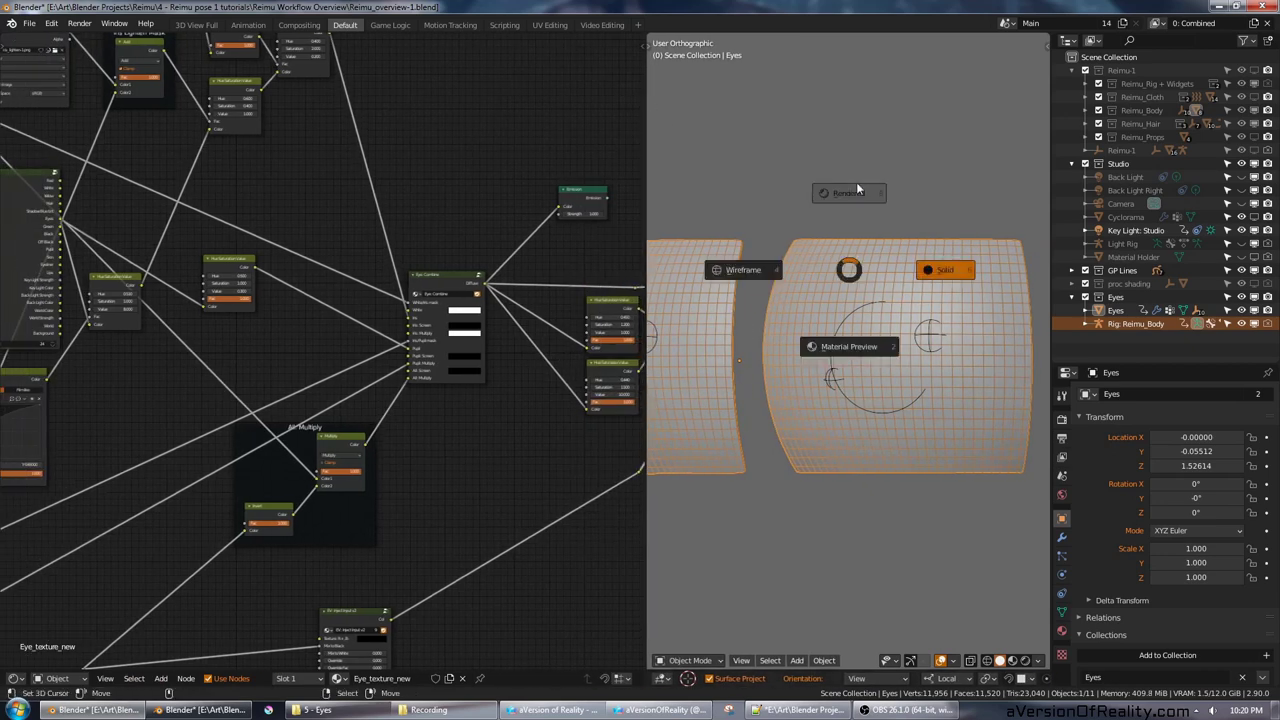
{"action": "left_click", "coordinate": [848, 192]}
{"action": "scroll", "coordinate": [915, 271], "scroll_direction": "up", "scroll_amount": 6}
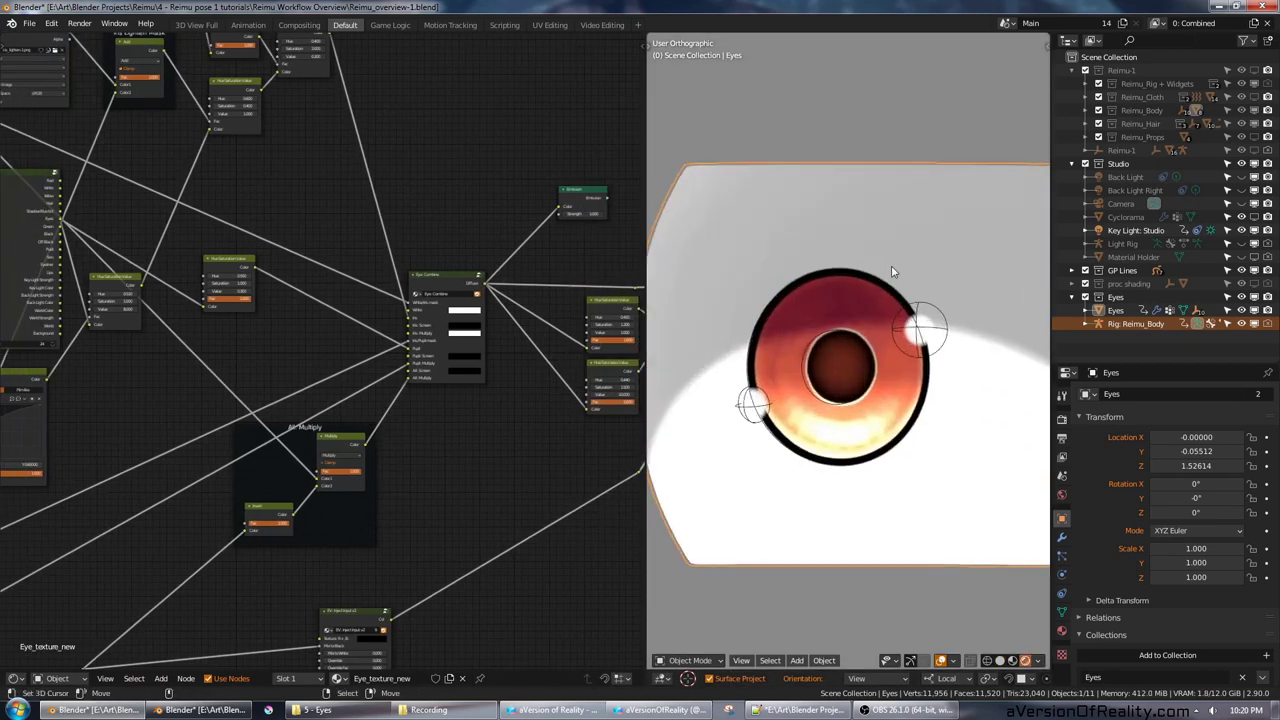
{"action": "scroll", "coordinate": [892, 266], "scroll_direction": "up", "scroll_amount": 4}
{"action": "scroll", "coordinate": [908, 231], "scroll_direction": "down", "scroll_amount": 1}
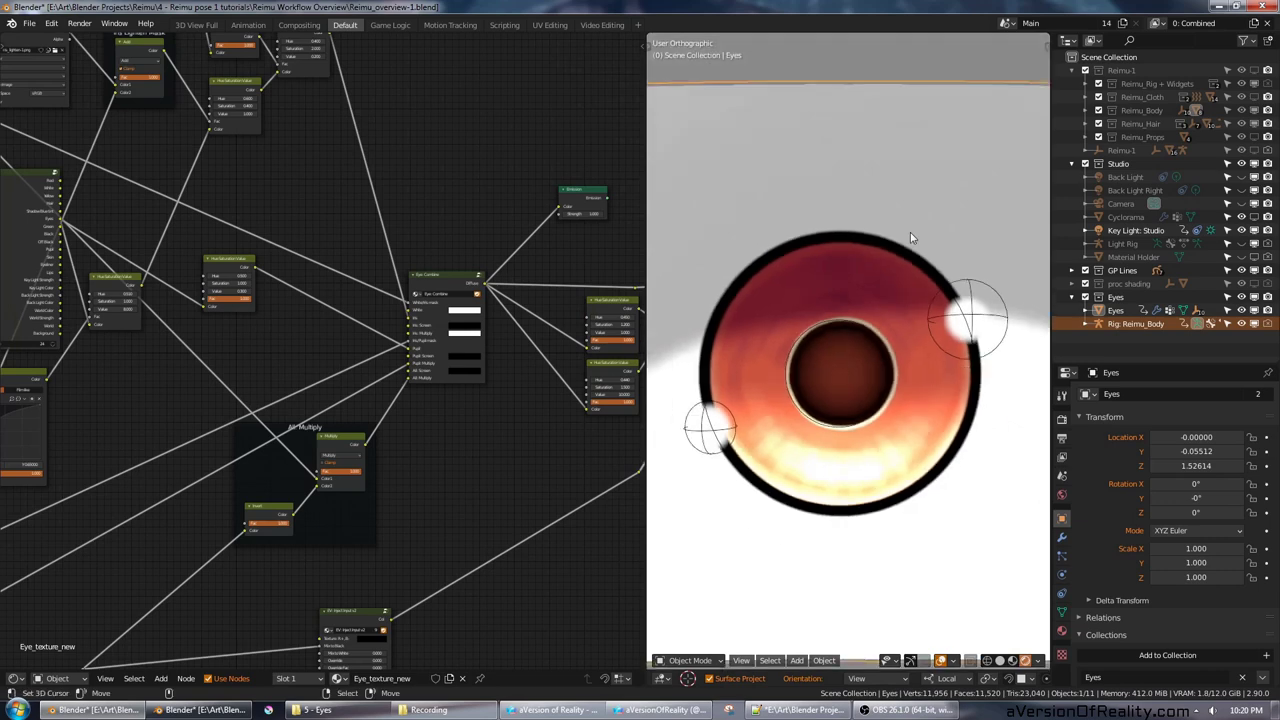
{"action": "scroll", "coordinate": [910, 237], "scroll_direction": "down", "scroll_amount": 2}
Step: Move the Material Output node near the Emission node and bring the whole Eye_texture_new node tree into view
{"action": "scroll", "coordinate": [265, 253], "scroll_direction": "down", "scroll_amount": 3}
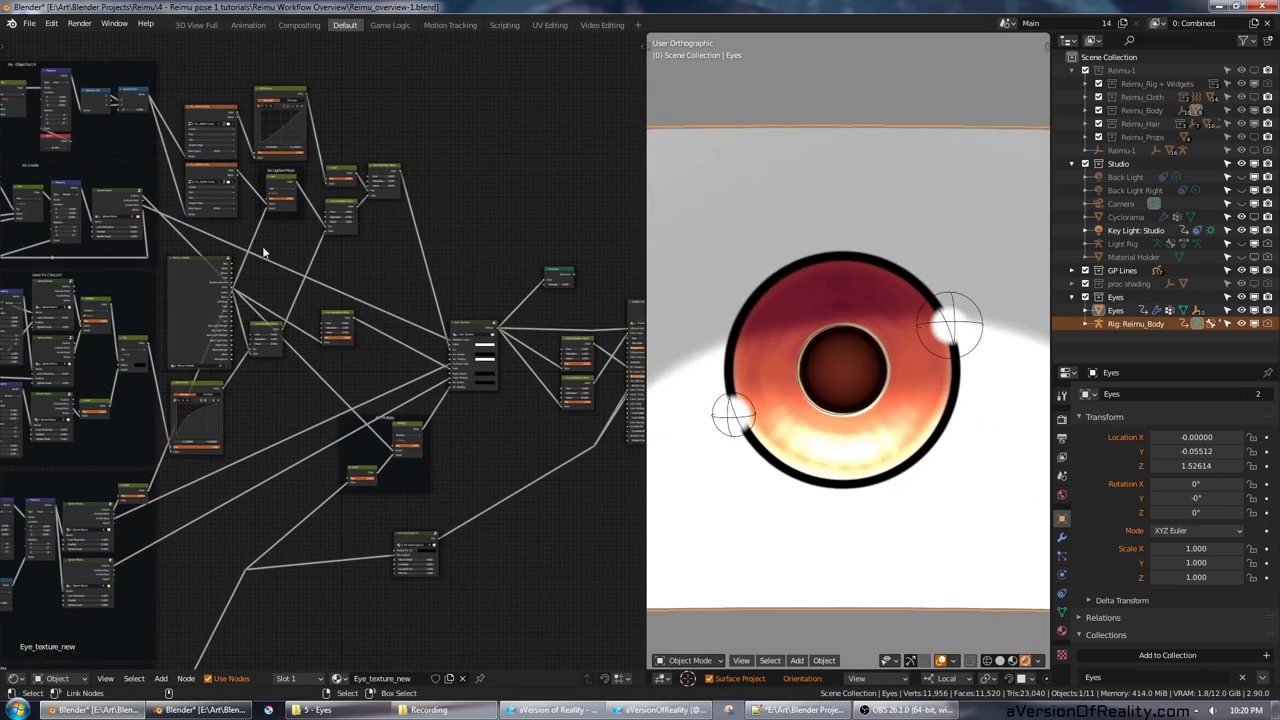
{"action": "middle_click_drag", "start_coordinate": [450, 244], "coordinate": [200, 240]}
{"action": "scroll", "coordinate": [228, 243], "scroll_direction": "up", "scroll_amount": 6}
{"action": "left_click_drag", "start_coordinate": [567, 358], "coordinate": [216, 179]}
{"action": "middle_click_drag", "start_coordinate": [72, 98], "coordinate": [458, 220]}
{"action": "scroll", "coordinate": [480, 215], "scroll_direction": "down", "scroll_amount": 3}
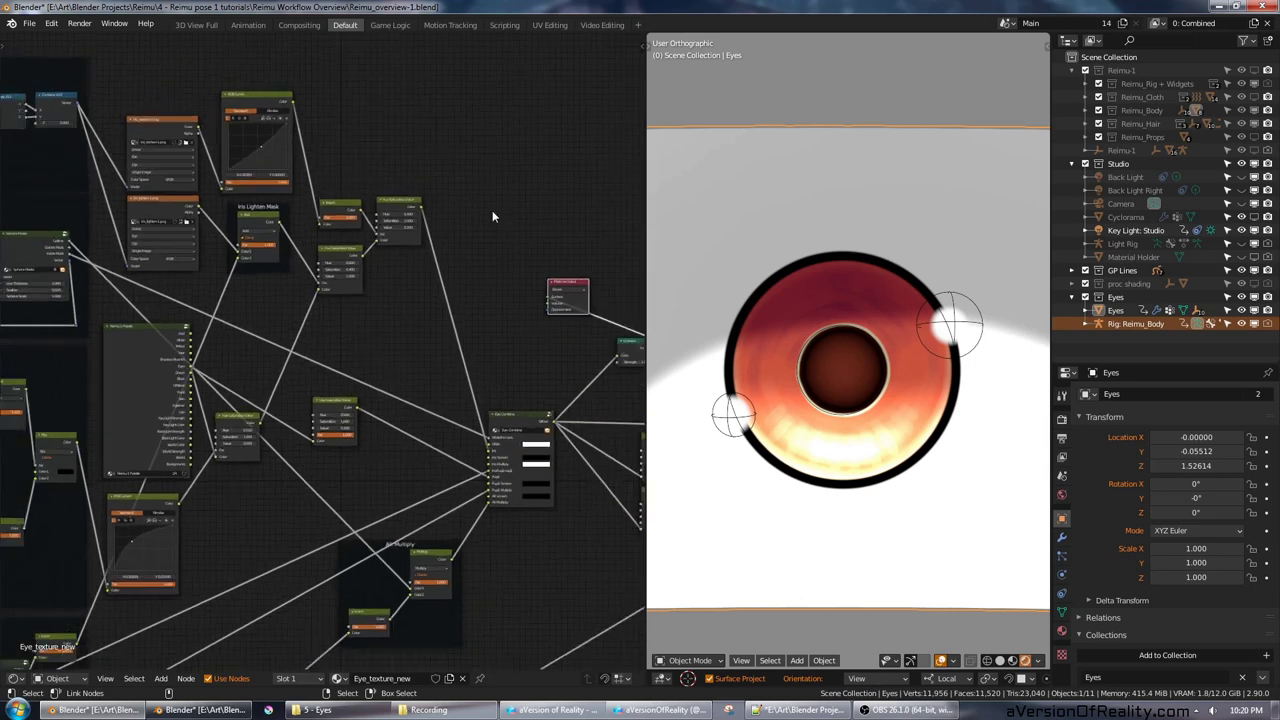
{"action": "scroll", "coordinate": [469, 226], "scroll_direction": "down", "scroll_amount": 4}
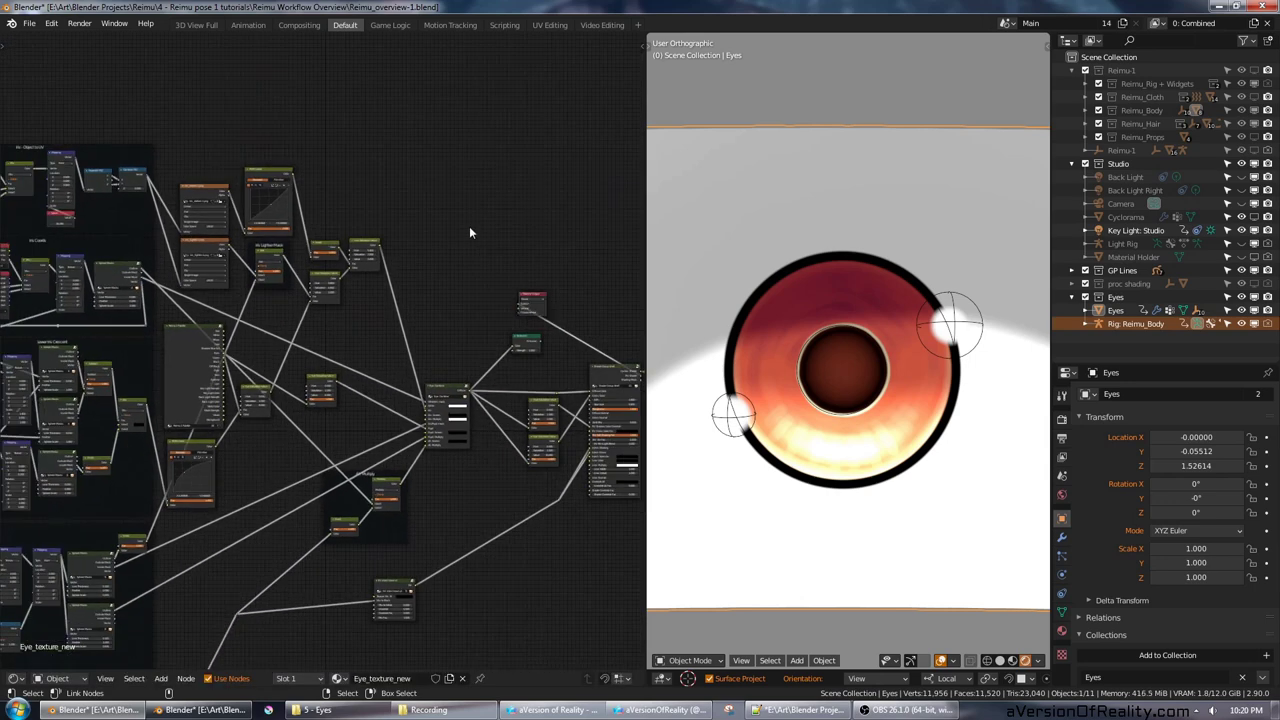
{"action": "scroll", "coordinate": [437, 230], "scroll_direction": "up", "scroll_amount": 2}
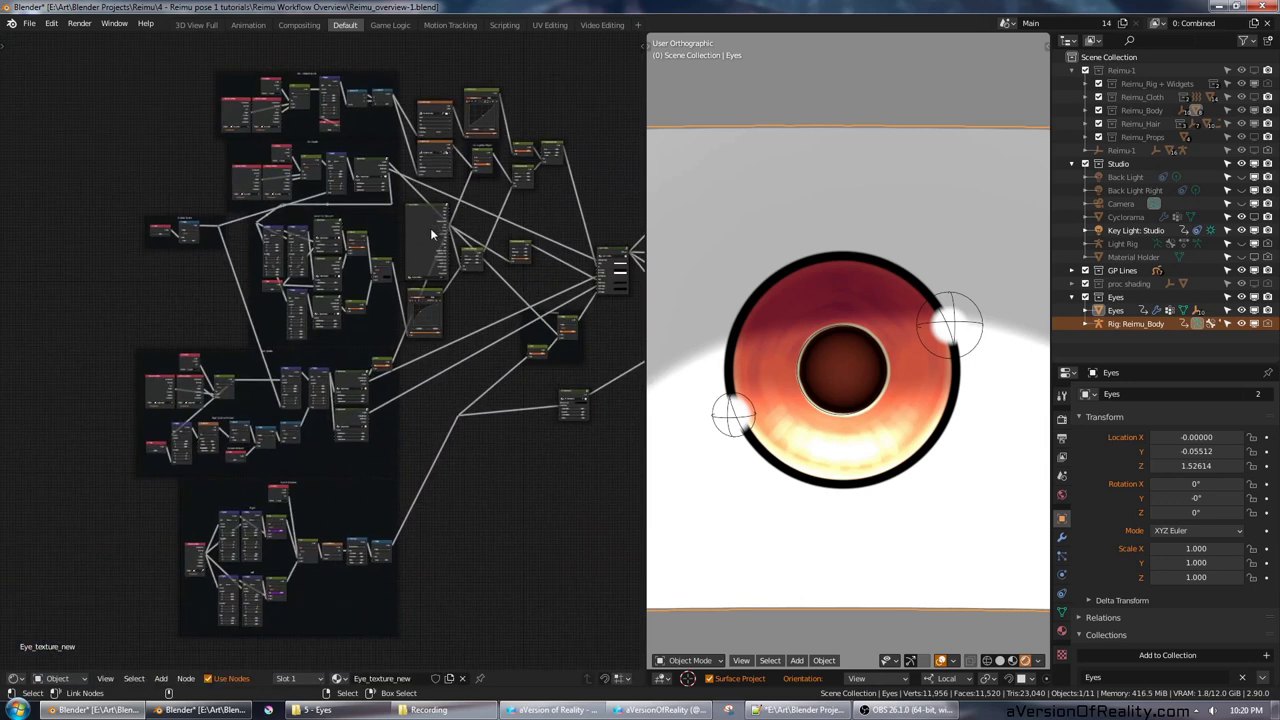
Step: Examine the Iris - Object to UV frame, from its Texture Coordinate and Attribute nodes through Mapping to the iris image textures
{"action": "scroll", "coordinate": [431, 230], "scroll_direction": "up", "scroll_amount": 5}
{"action": "middle_click_drag", "start_coordinate": [437, 122], "coordinate": [501, 386]}
{"action": "scroll", "coordinate": [345, 315], "scroll_direction": "up", "scroll_amount": 7}
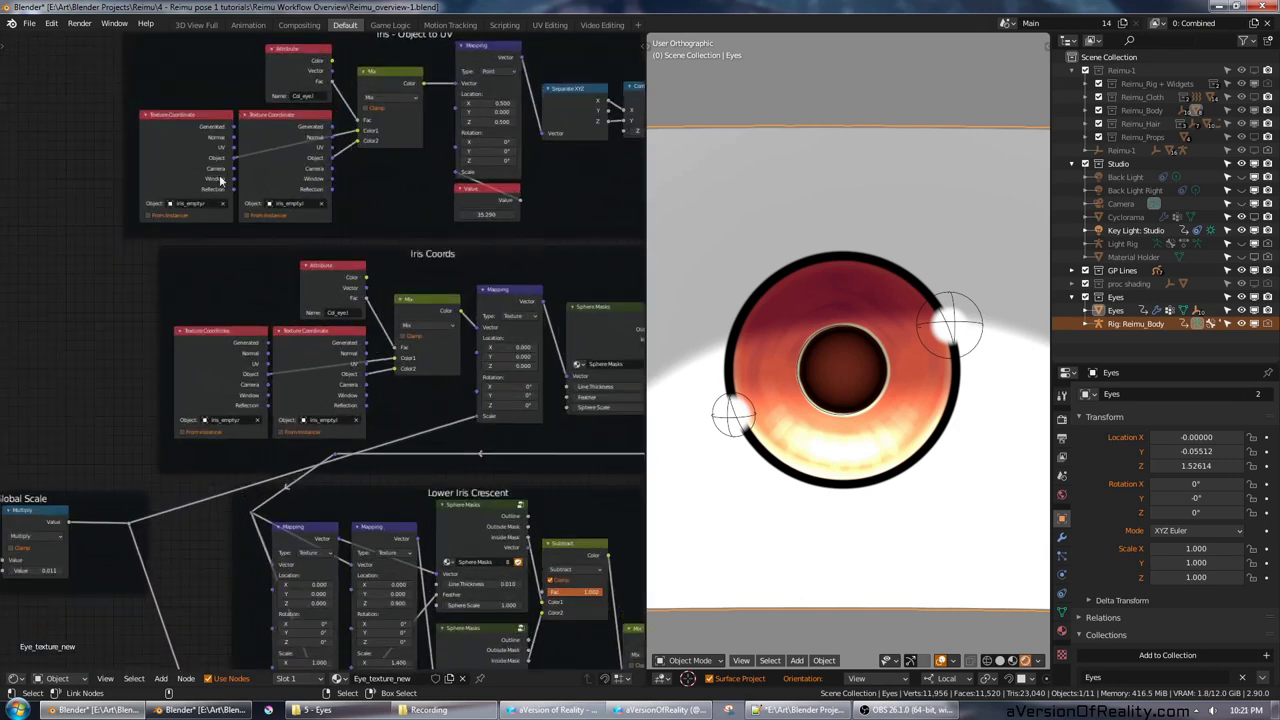
{"action": "scroll", "coordinate": [221, 180], "scroll_direction": "up", "scroll_amount": 4}
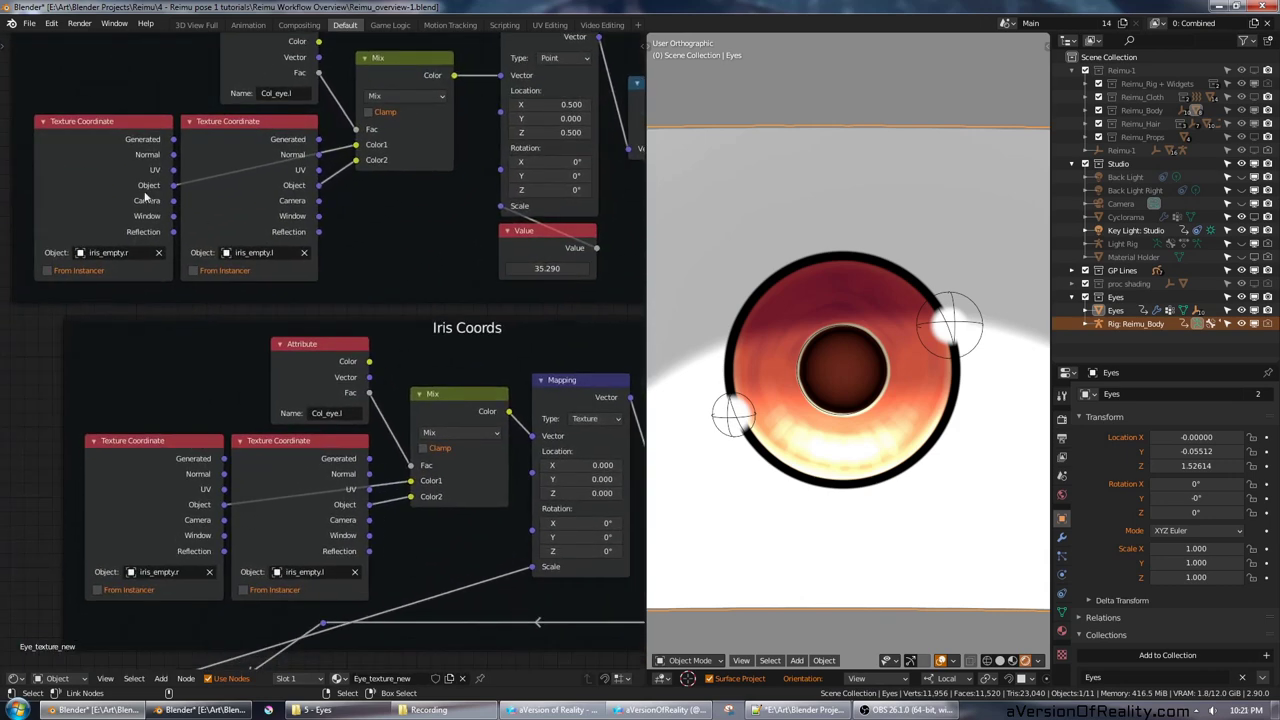
{"action": "left_click", "coordinate": [125, 168]}
{"action": "middle_click_drag", "start_coordinate": [284, 150], "coordinate": [289, 248]}
{"action": "left_click", "coordinate": [237, 246]}
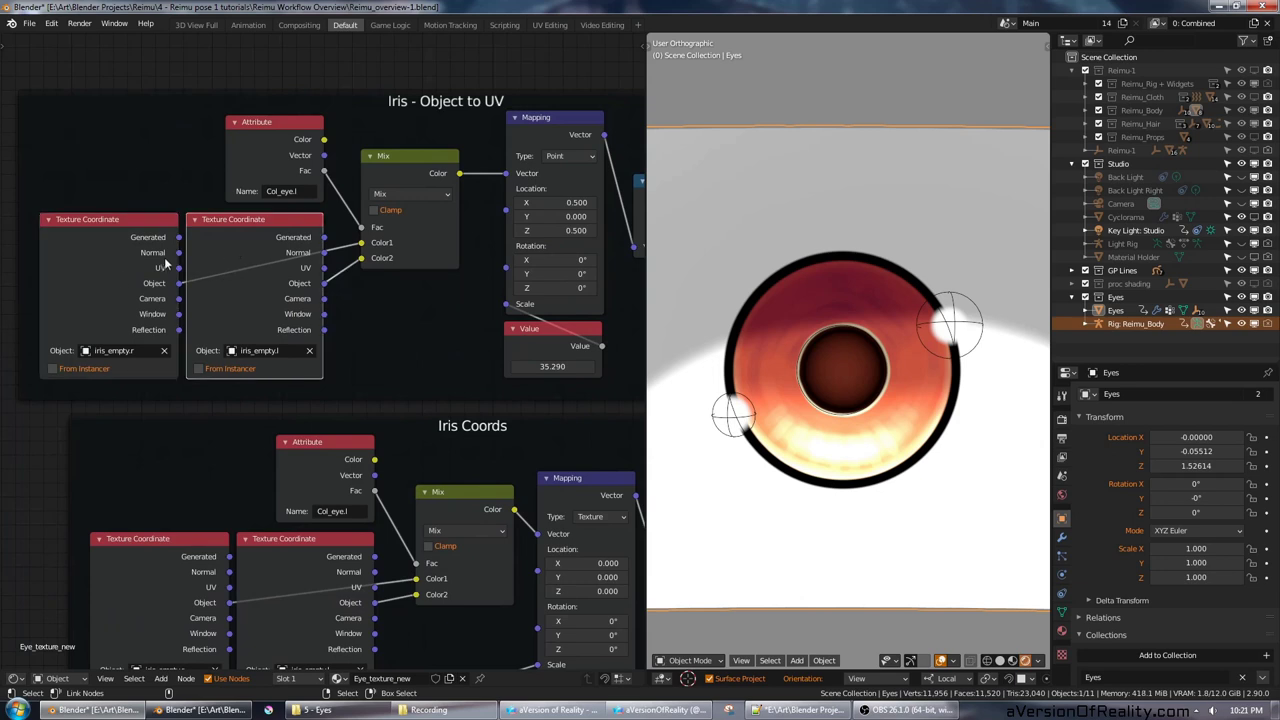
{"action": "left_click", "coordinate": [164, 257]}
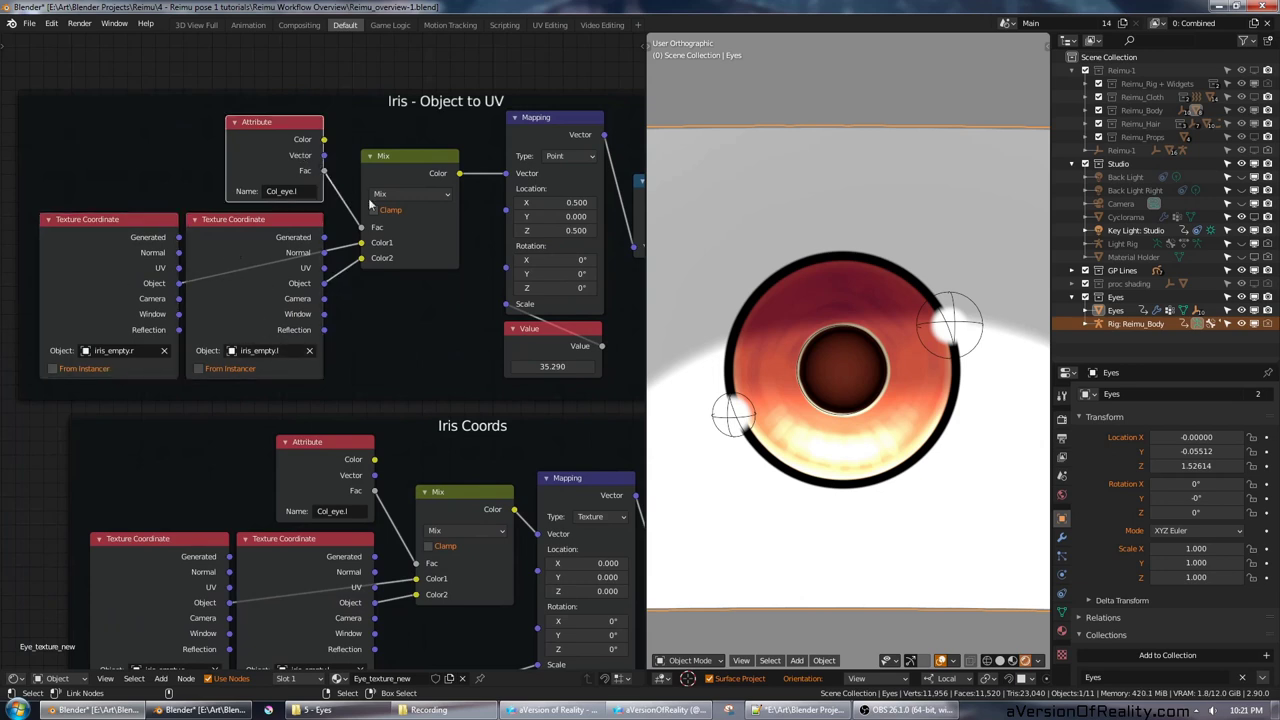
{"action": "middle_click_drag", "start_coordinate": [498, 189], "coordinate": [395, 186]}
{"action": "middle_click_drag", "start_coordinate": [200, 180], "coordinate": [274, 187]}
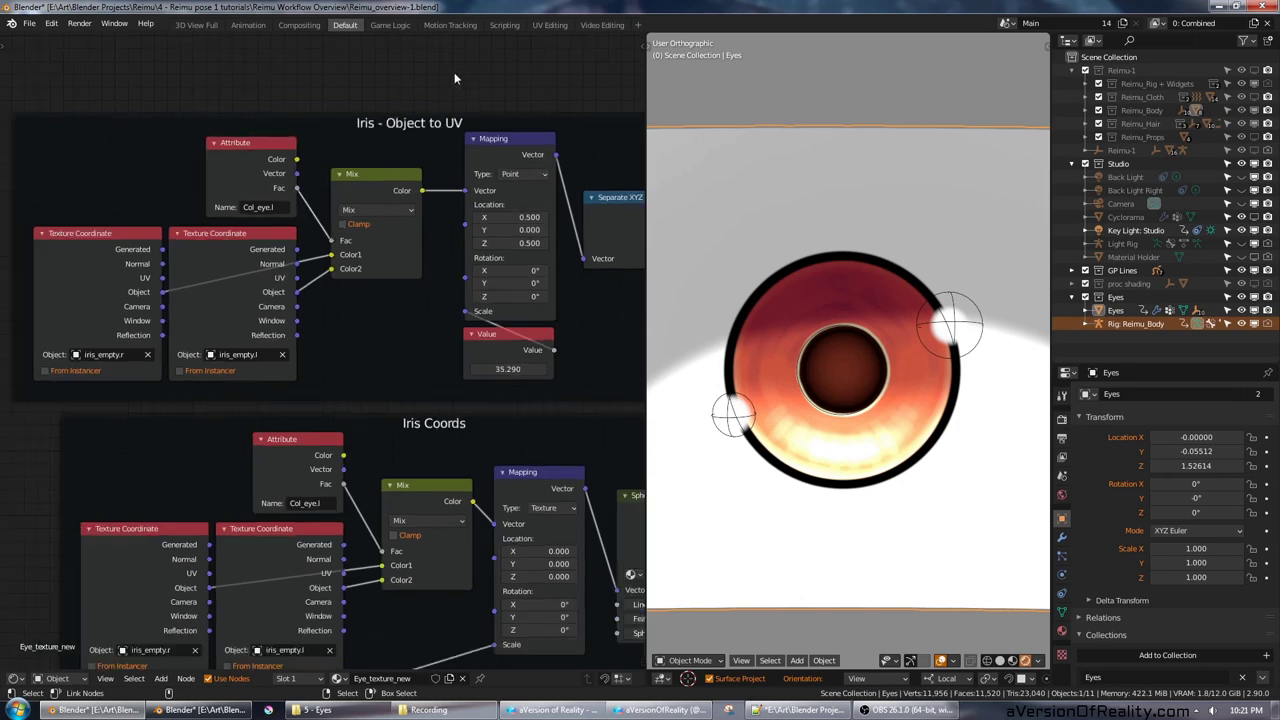
{"action": "scroll", "coordinate": [402, 191], "scroll_direction": "down", "scroll_amount": 1}
{"action": "middle_click_drag", "start_coordinate": [383, 216], "coordinate": [313, 207]}
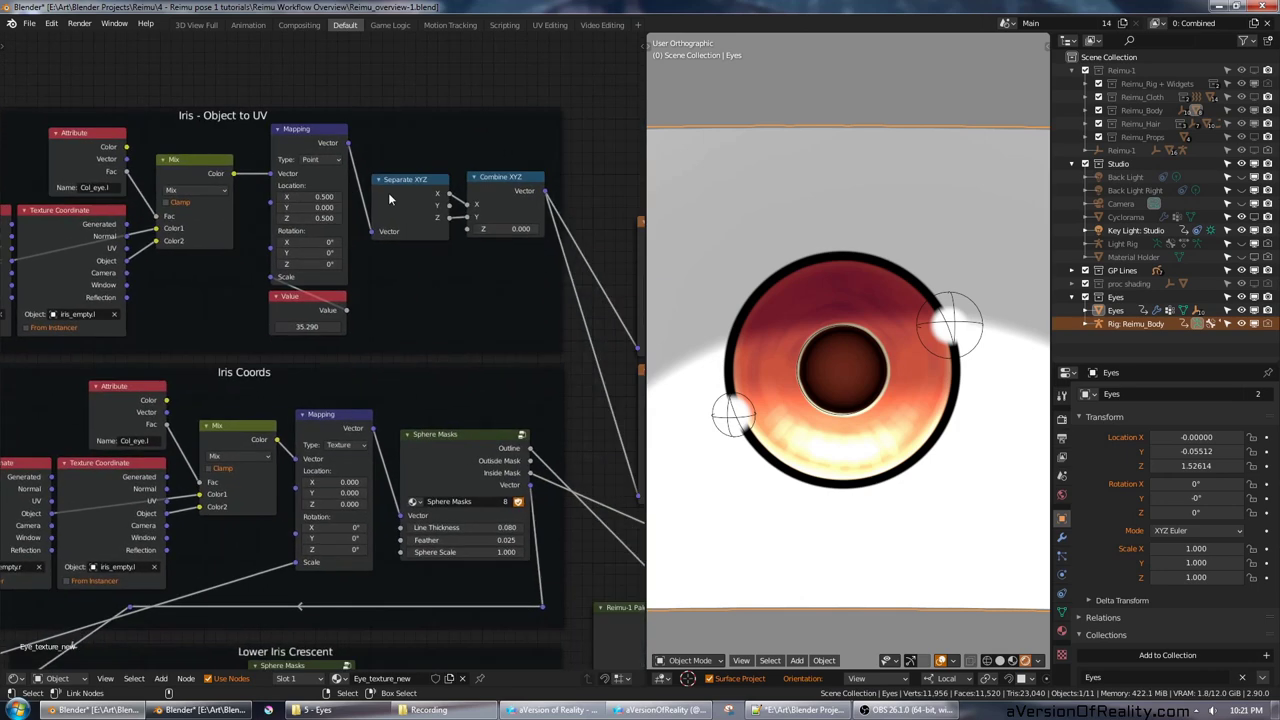
{"action": "middle_click_drag", "start_coordinate": [529, 232], "coordinate": [392, 218]}
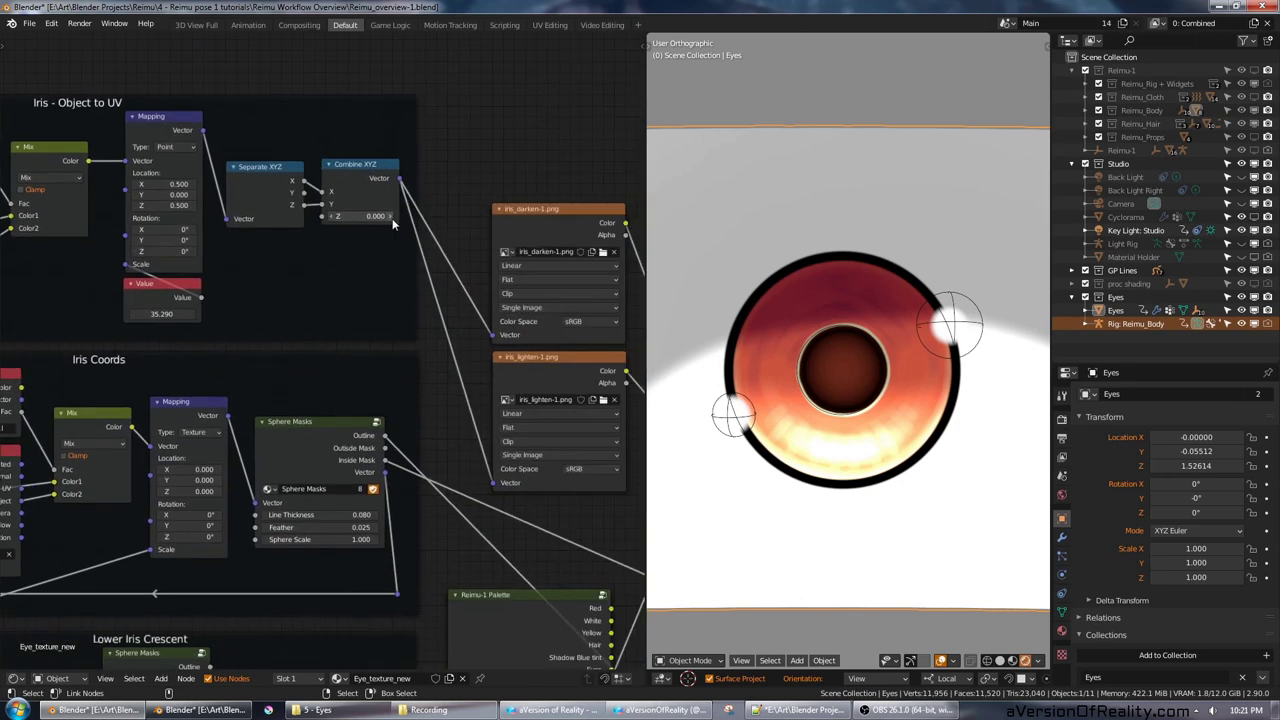
Step: Move the Material Output node beside the RGB Curves node that follows the iris_darken-1.png texture
{"action": "scroll", "coordinate": [392, 218], "scroll_direction": "down", "scroll_amount": 1}
{"action": "middle_click_drag", "start_coordinate": [545, 260], "coordinate": [236, 196]}
{"action": "middle_click_drag", "start_coordinate": [454, 243], "coordinate": [490, 184]}
{"action": "middle_click_drag", "start_coordinate": [256, 140], "coordinate": [342, 280]}
{"action": "key", "text": "ctrl+s"}
{"action": "left_click_drag", "start_coordinate": [595, 206], "coordinate": [377, 177]}
{"action": "middle_click_drag", "start_coordinate": [130, 110], "coordinate": [498, 286]}
{"action": "key", "text": "g"}
{"action": "left_click", "coordinate": [133, 75]}
{"action": "middle_click_drag", "start_coordinate": [133, 75], "coordinate": [468, 252]}
{"action": "scroll", "coordinate": [300, 306], "scroll_direction": "up", "scroll_amount": 2}
{"action": "scroll", "coordinate": [320, 247], "scroll_direction": "up", "scroll_amount": 3}
{"action": "middle_click_drag", "start_coordinate": [58, 215], "coordinate": [177, 270]}
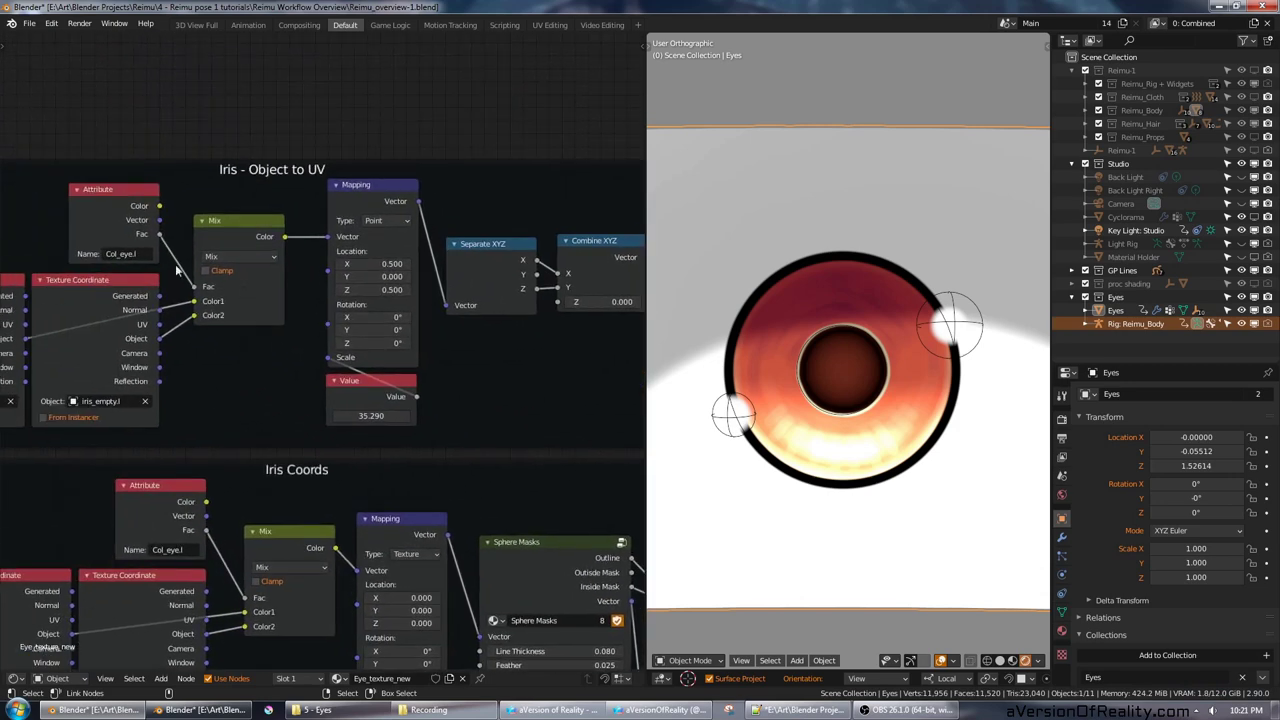
Step: Preview iris_darken-1.png and iris_lighten-1.png in turn by linking each Color output to the Material Output's Surface
{"action": "middle_click_drag", "start_coordinate": [625, 303], "coordinate": [231, 261]}
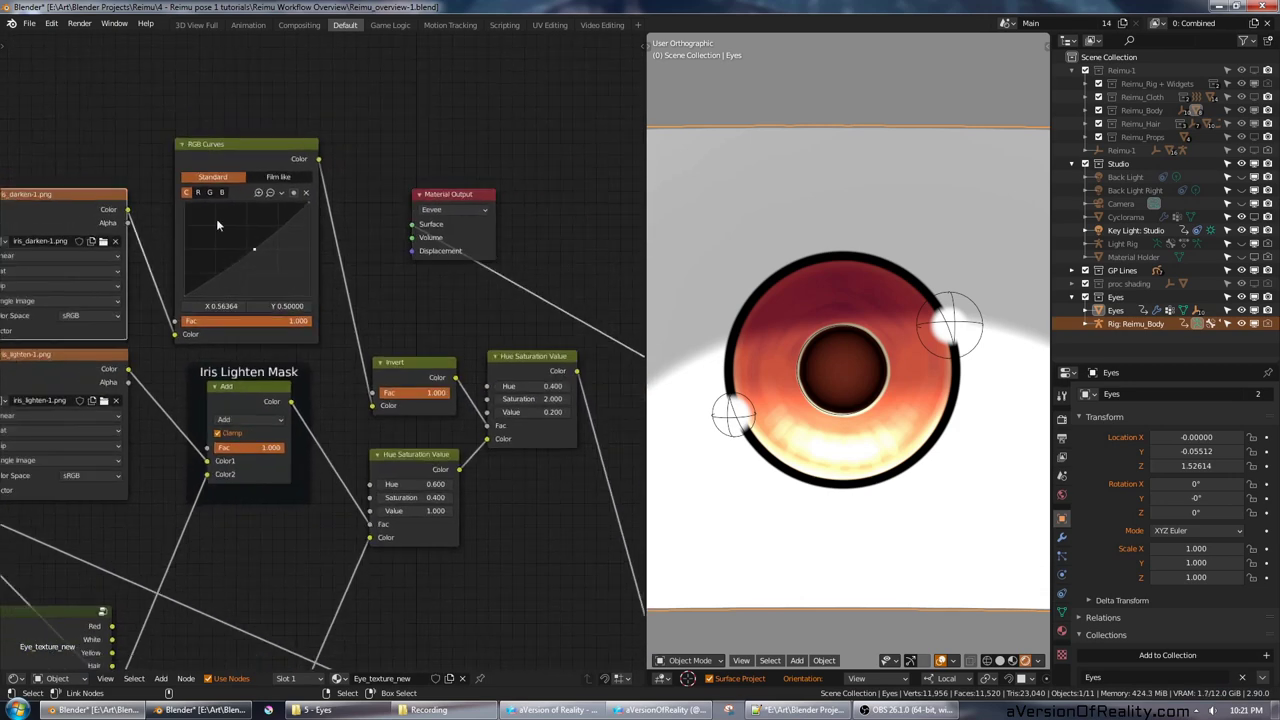
{"action": "left_click_drag", "start_coordinate": [424, 232], "coordinate": [420, 228]}
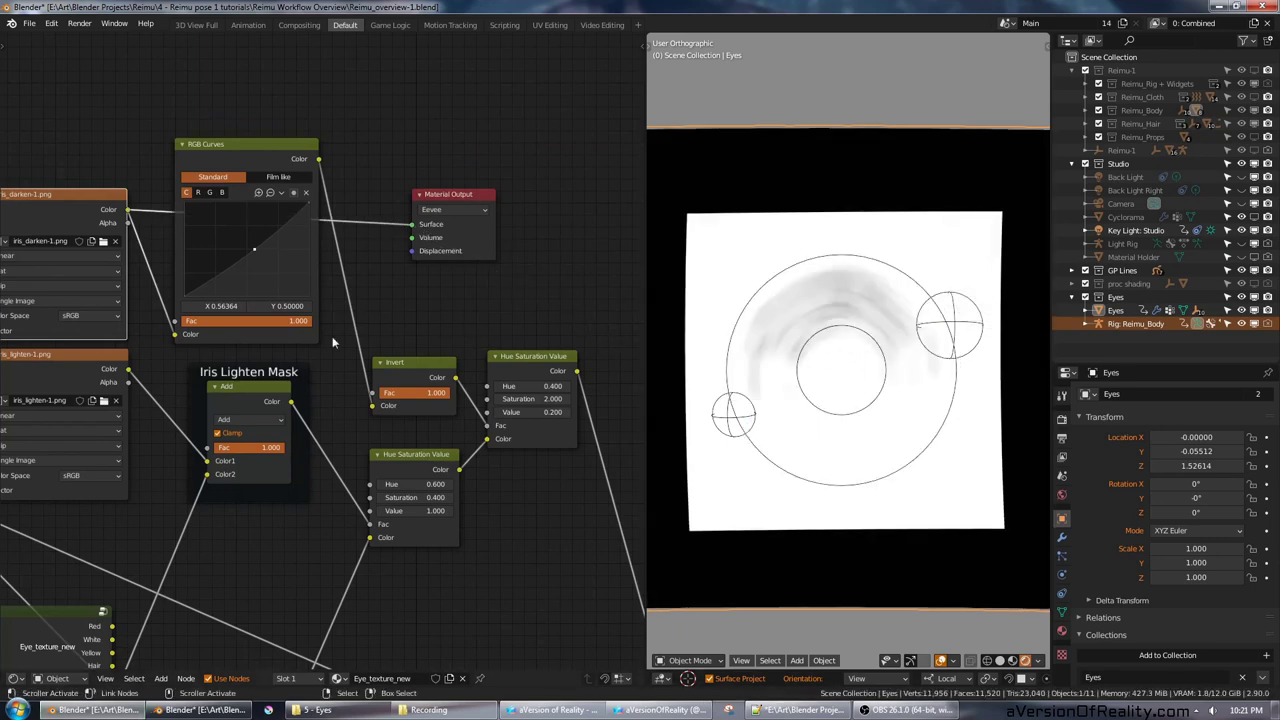
{"action": "left_click_drag", "start_coordinate": [128, 375], "coordinate": [422, 228]}
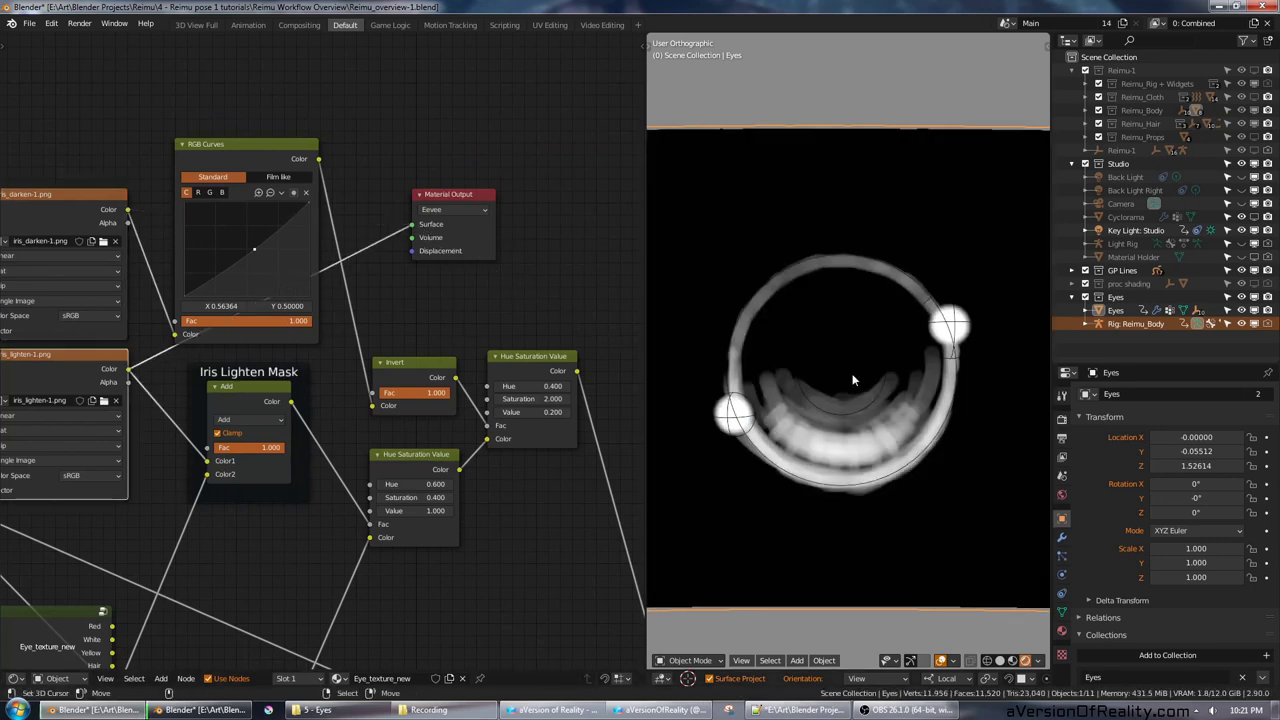
Step: Return the Material Output node to the area beside Eye: Combine, reconnect Emission to its Surface, and place Emission in front of it
{"action": "left_click_drag", "start_coordinate": [491, 248], "coordinate": [550, 288]}
{"action": "scroll", "coordinate": [580, 352], "scroll_direction": "down", "scroll_amount": 3}
{"action": "middle_click_drag", "start_coordinate": [582, 356], "coordinate": [488, 172]}
{"action": "left_click_drag", "start_coordinate": [464, 114], "coordinate": [488, 368]}
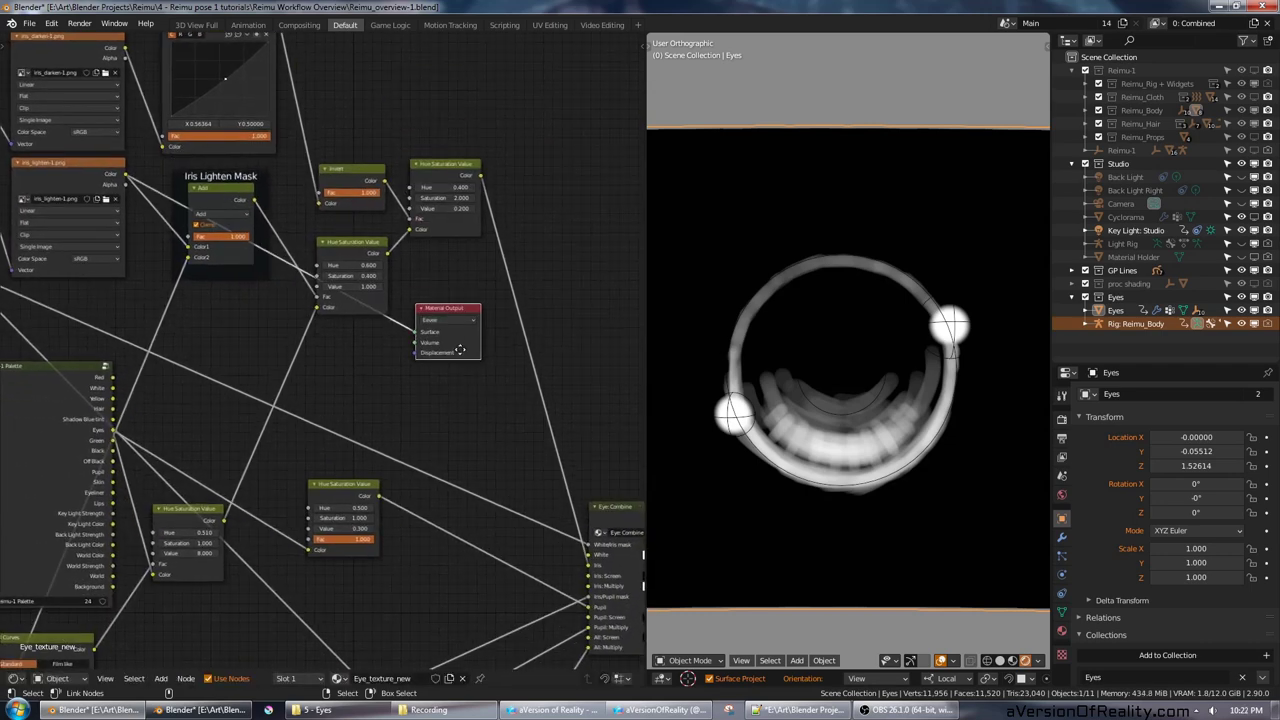
{"action": "scroll", "coordinate": [500, 388], "scroll_direction": "down", "scroll_amount": 1}
{"action": "middle_click_drag", "start_coordinate": [506, 394], "coordinate": [281, 224]}
{"action": "left_click_drag", "start_coordinate": [229, 137], "coordinate": [576, 268]}
{"action": "middle_click_drag", "start_coordinate": [560, 264], "coordinate": [352, 208]}
{"action": "scroll", "coordinate": [352, 208], "scroll_direction": "up", "scroll_amount": 4}
{"action": "left_click_drag", "start_coordinate": [357, 209], "coordinate": [425, 211]}
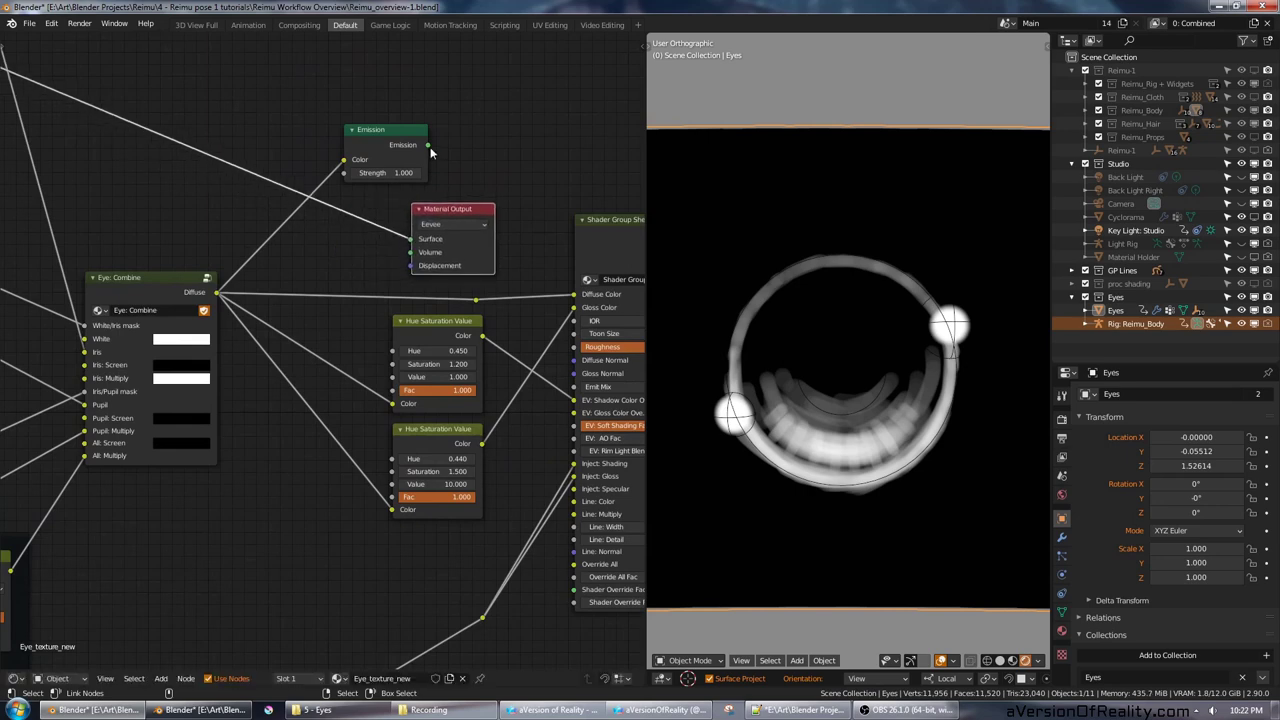
{"action": "left_click_drag", "start_coordinate": [428, 145], "coordinate": [411, 238]}
{"action": "left_click_drag", "start_coordinate": [401, 134], "coordinate": [355, 183]}
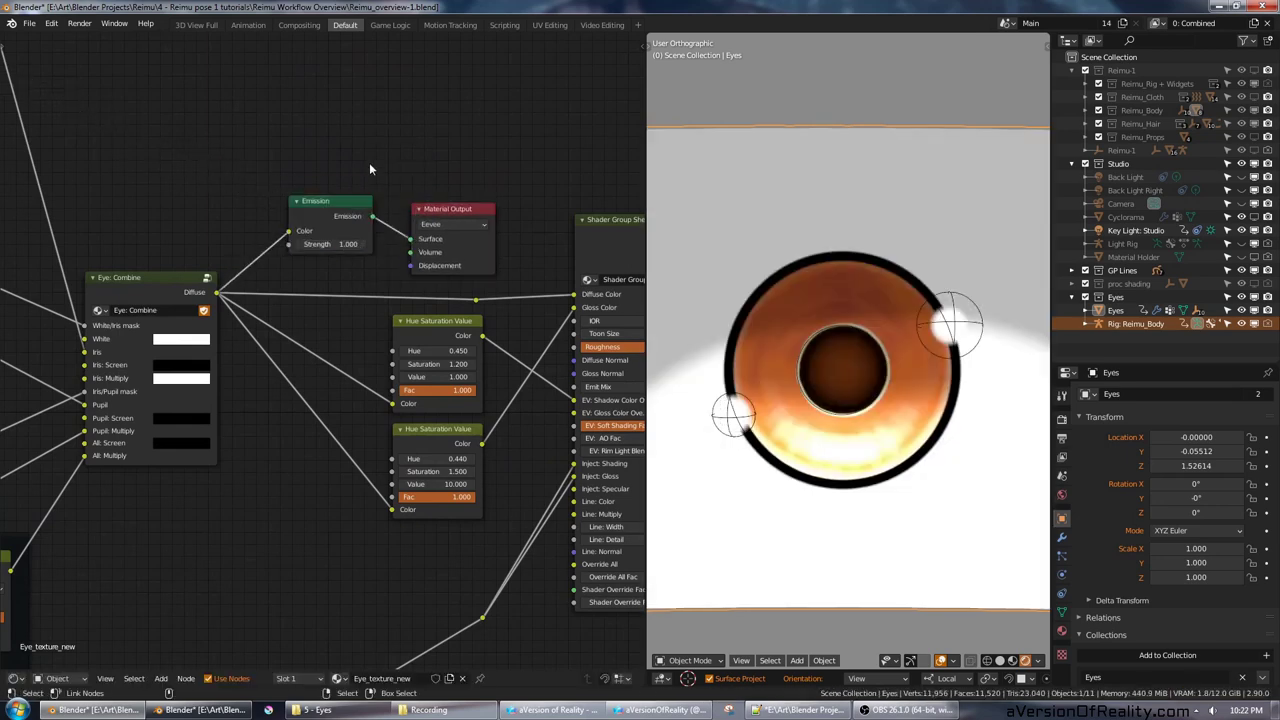
Step: Open the Eye: Combine node group for editing and bring its Iris and Pupil frames into view
{"action": "scroll", "coordinate": [369, 162], "scroll_direction": "down", "scroll_amount": 1}
{"action": "middle_click_drag", "start_coordinate": [303, 166], "coordinate": [422, 168]}
{"action": "scroll", "coordinate": [422, 168], "scroll_direction": "up", "scroll_amount": 2}
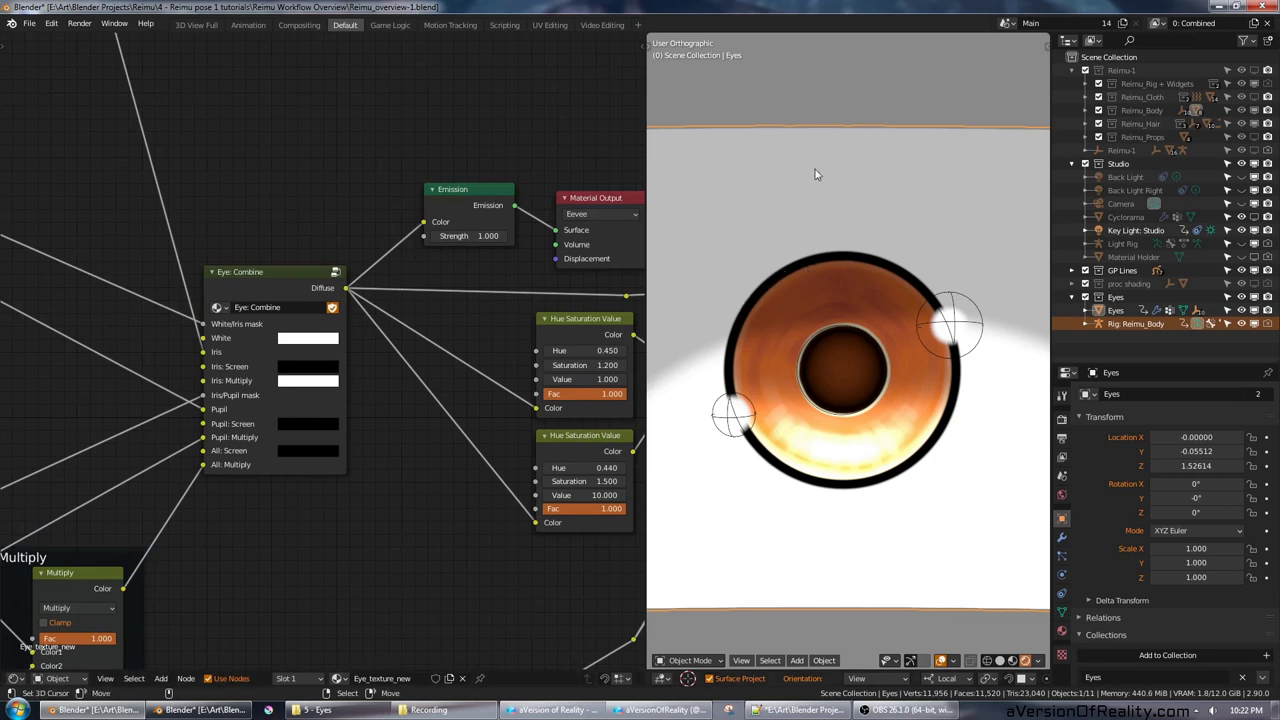
{"action": "left_click", "coordinate": [315, 273]}
{"action": "key", "text": "Tab"}
{"action": "scroll", "coordinate": [437, 198], "scroll_direction": "down", "scroll_amount": 6}
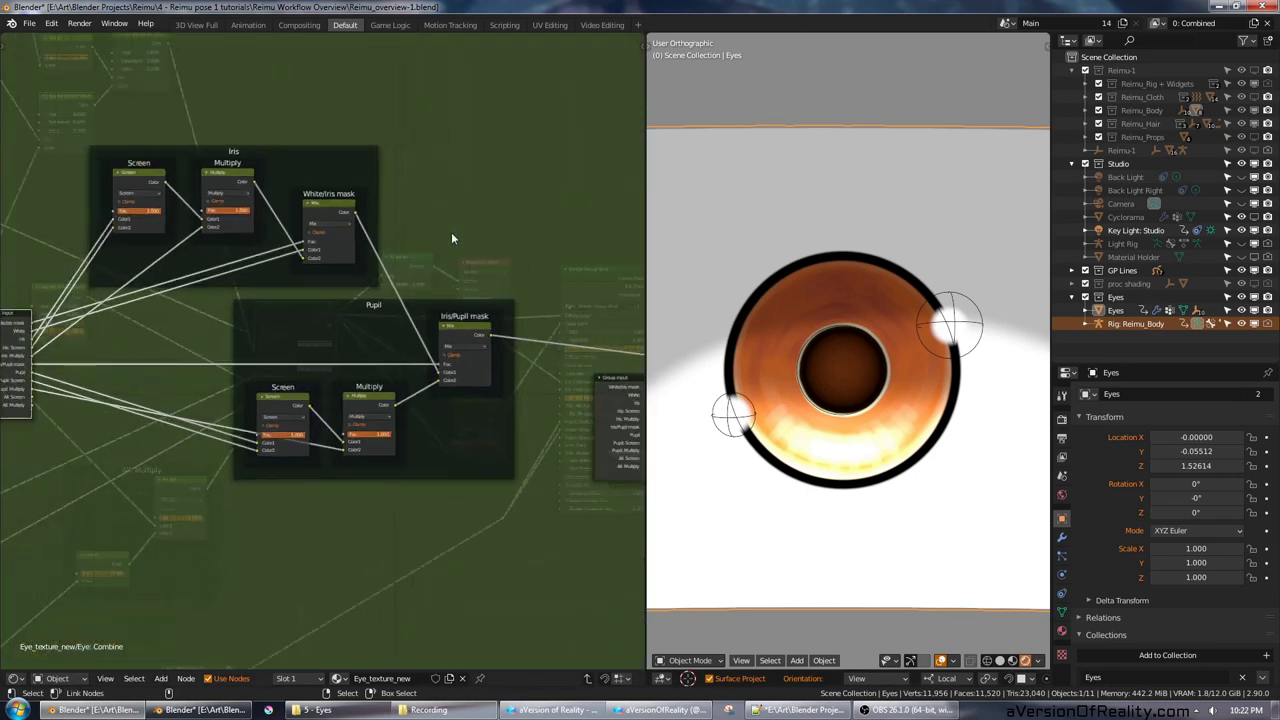
Step: Move the Group Output node next to the White/Iris mask node and detach it from the Iris frame
{"action": "middle_click_drag", "start_coordinate": [451, 233], "coordinate": [224, 183]}
{"action": "middle_click_drag", "start_coordinate": [482, 213], "coordinate": [283, 207]}
{"action": "left_click_drag", "start_coordinate": [494, 295], "coordinate": [165, 180]}
{"action": "middle_click_drag", "start_coordinate": [170, 180], "coordinate": [482, 185]}
{"action": "middle_click_drag", "start_coordinate": [288, 178], "coordinate": [500, 201]}
{"action": "scroll", "coordinate": [500, 201], "scroll_direction": "up", "scroll_amount": 3}
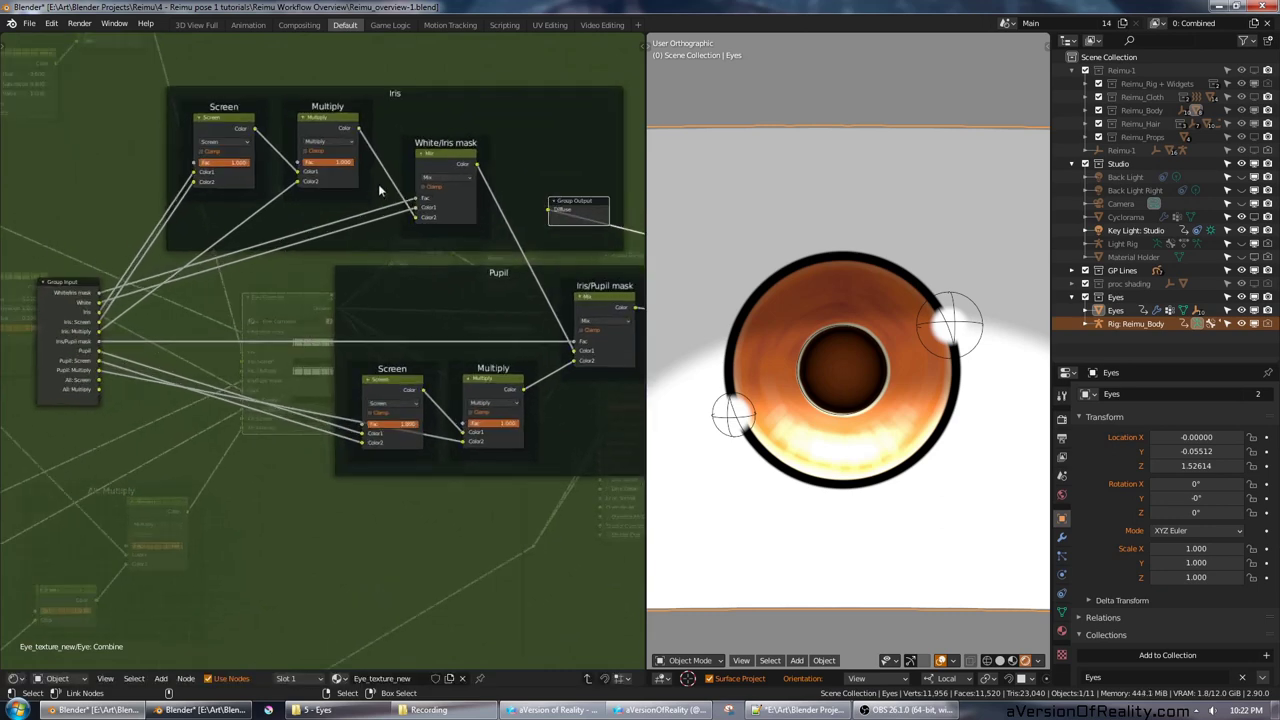
{"action": "key", "text": "alt+p"}
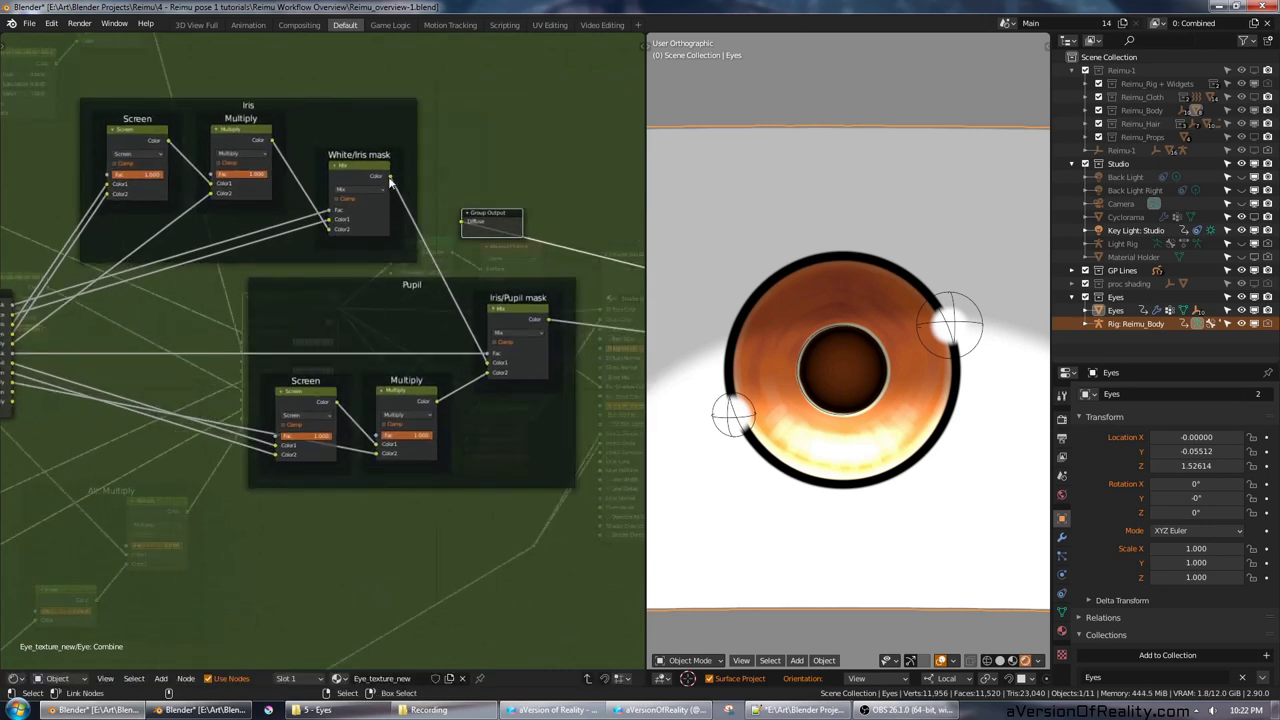
Step: Preview the White/Iris mask and Iris/Pupil mask results in turn by linking each to the Group Output's Diffuse
{"action": "left_click_drag", "start_coordinate": [390, 177], "coordinate": [464, 220]}
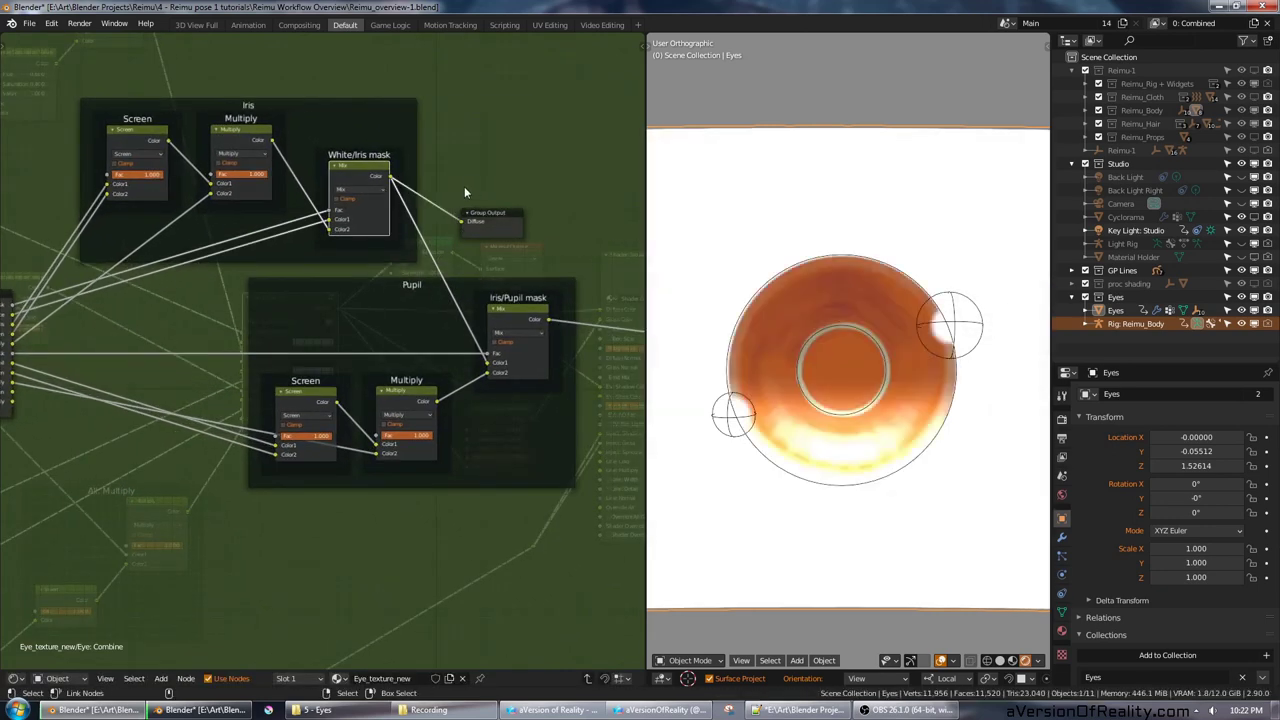
{"action": "middle_click_drag", "start_coordinate": [487, 191], "coordinate": [450, 203]}
{"action": "left_click_drag", "start_coordinate": [450, 204], "coordinate": [615, 256]}
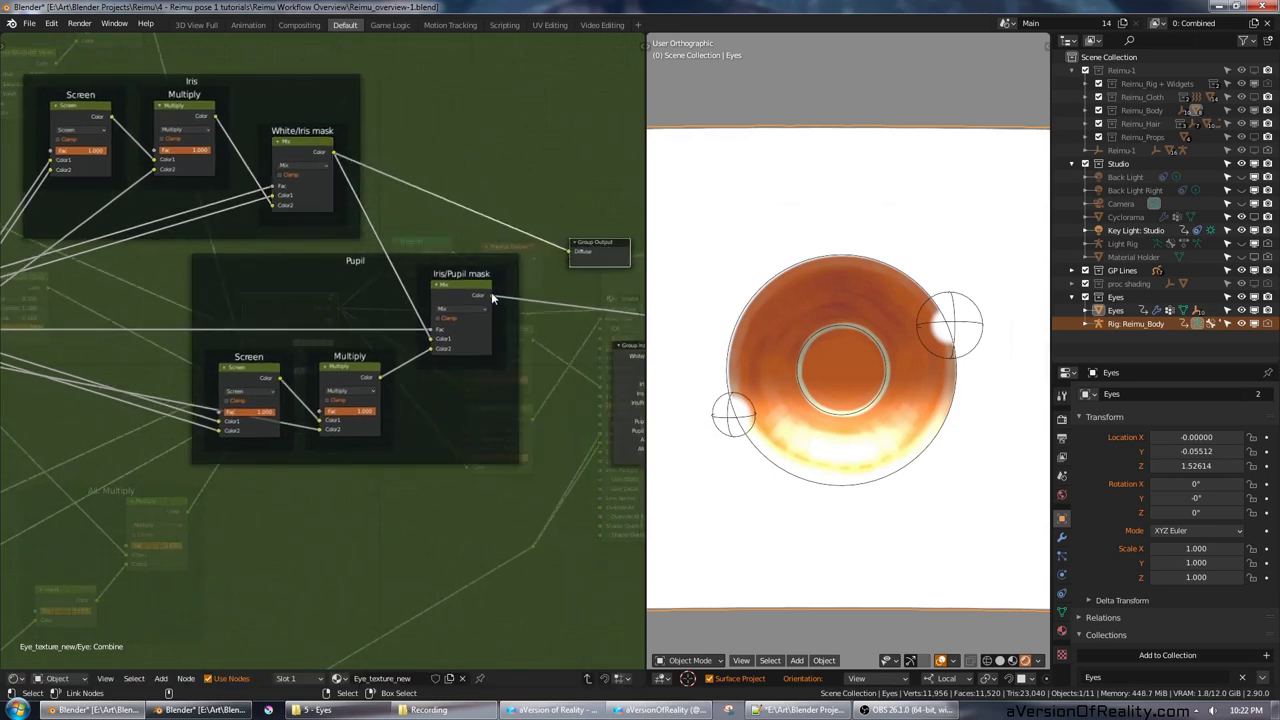
{"action": "left_click_drag", "start_coordinate": [489, 295], "coordinate": [570, 251]}
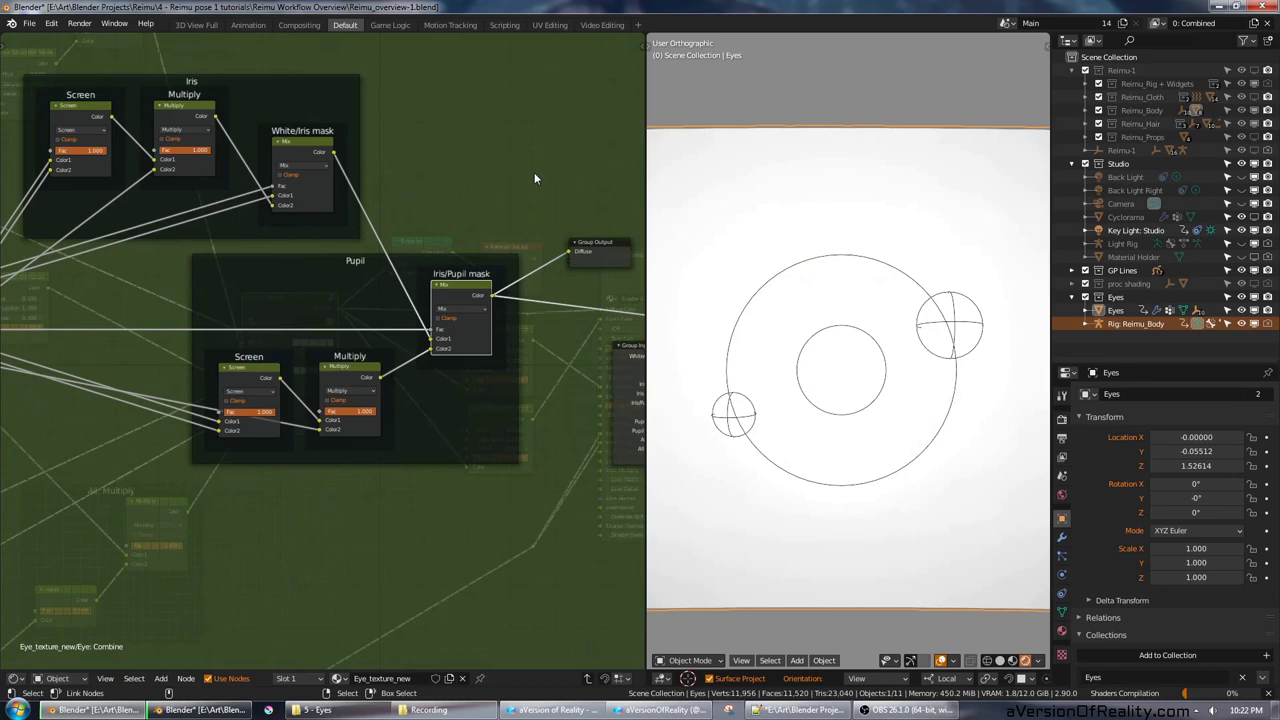
Step: Move the Group Output node near the All Screen node and link All Screen's Color to Diffuse for a preview
{"action": "middle_click_drag", "start_coordinate": [590, 200], "coordinate": [431, 187]}
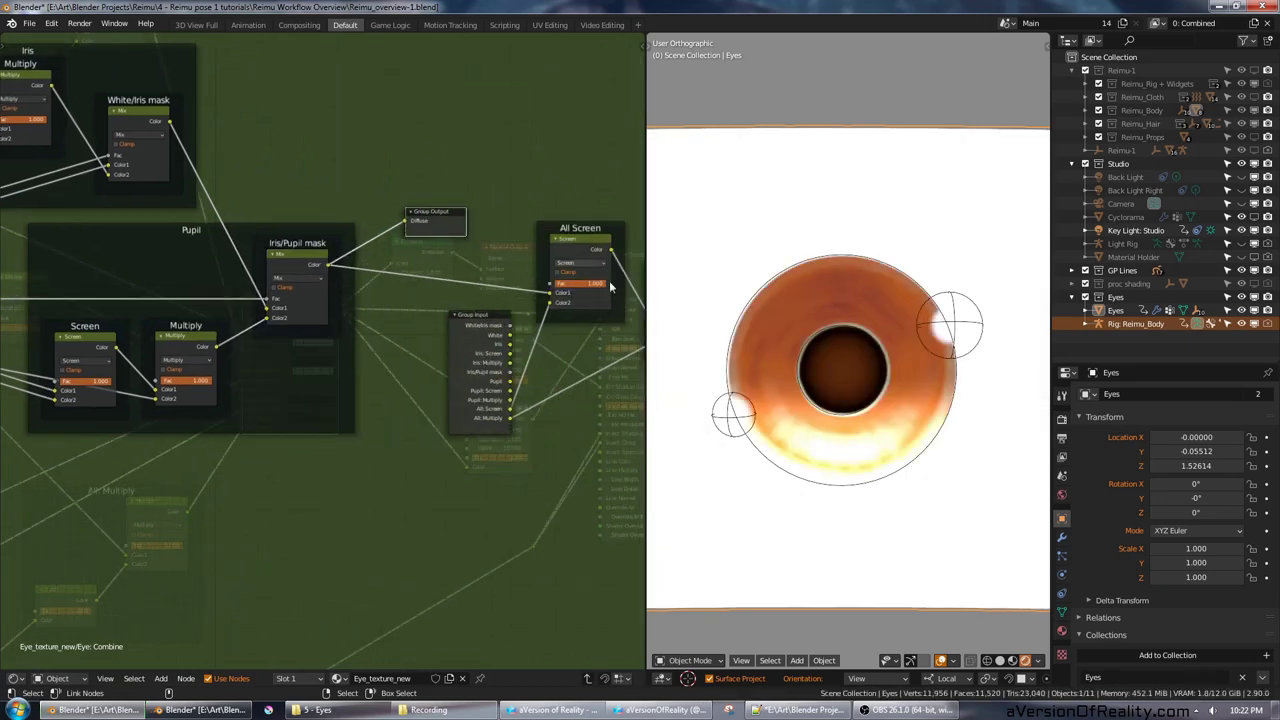
{"action": "middle_click_drag", "start_coordinate": [499, 211], "coordinate": [284, 194]}
{"action": "scroll", "coordinate": [284, 194], "scroll_direction": "up", "scroll_amount": 1}
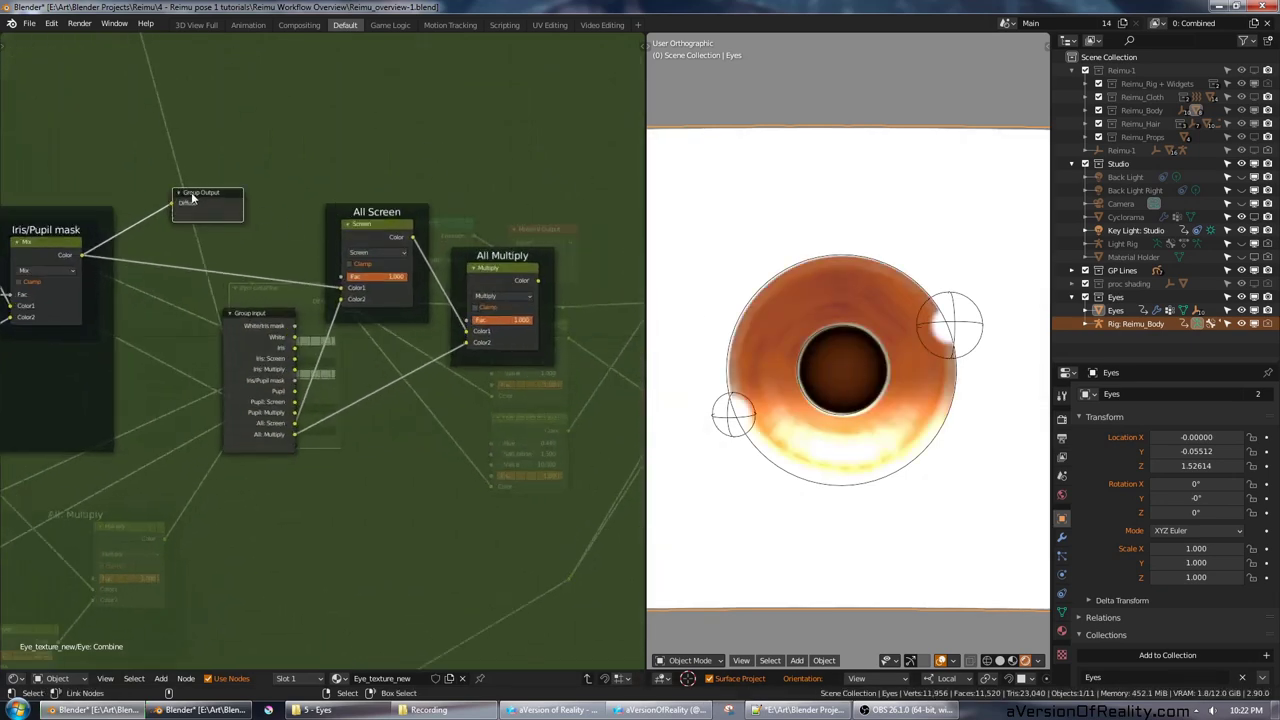
{"action": "left_click_drag", "start_coordinate": [191, 192], "coordinate": [502, 144]}
{"action": "left_click_drag", "start_coordinate": [416, 238], "coordinate": [486, 158]}
Step: Place the Group Output node beyond All Multiply, reconnect All Multiply's Color to Diffuse, and hide the 3D viewport overlays
{"action": "middle_click_drag", "start_coordinate": [528, 206], "coordinate": [358, 222]}
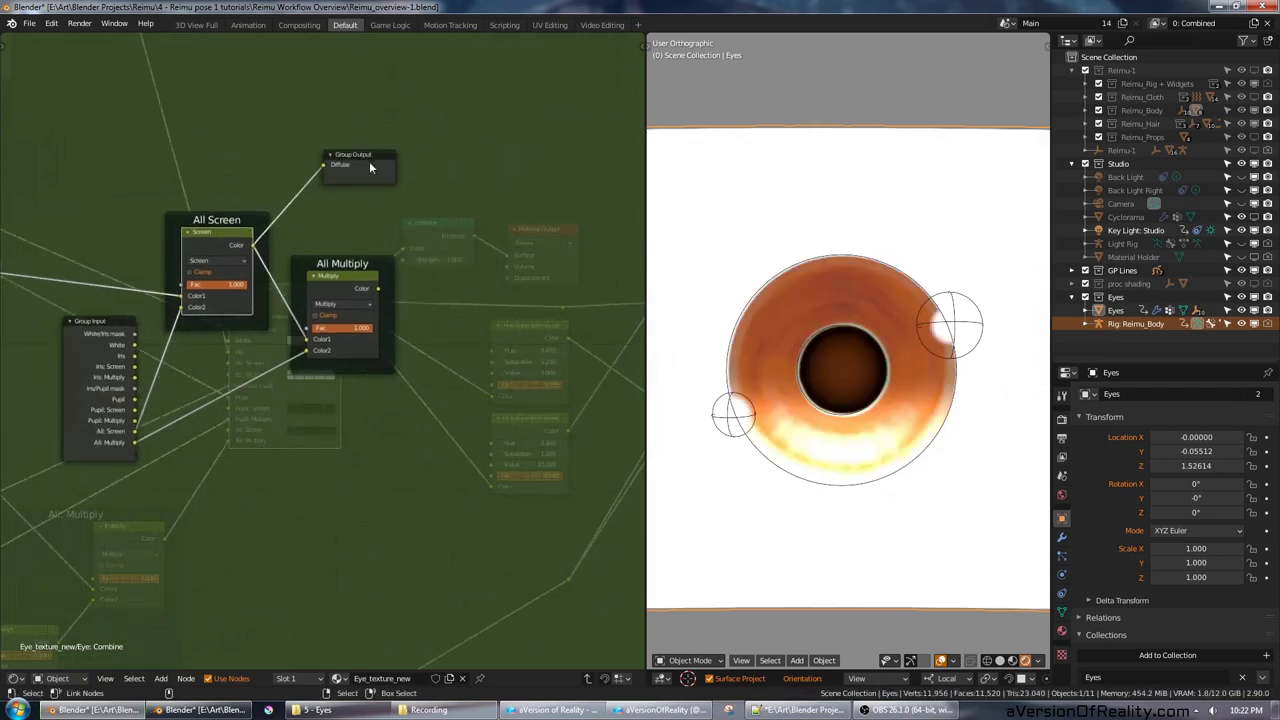
{"action": "left_click_drag", "start_coordinate": [369, 167], "coordinate": [514, 246]}
{"action": "left_click_drag", "start_coordinate": [380, 289], "coordinate": [468, 244]}
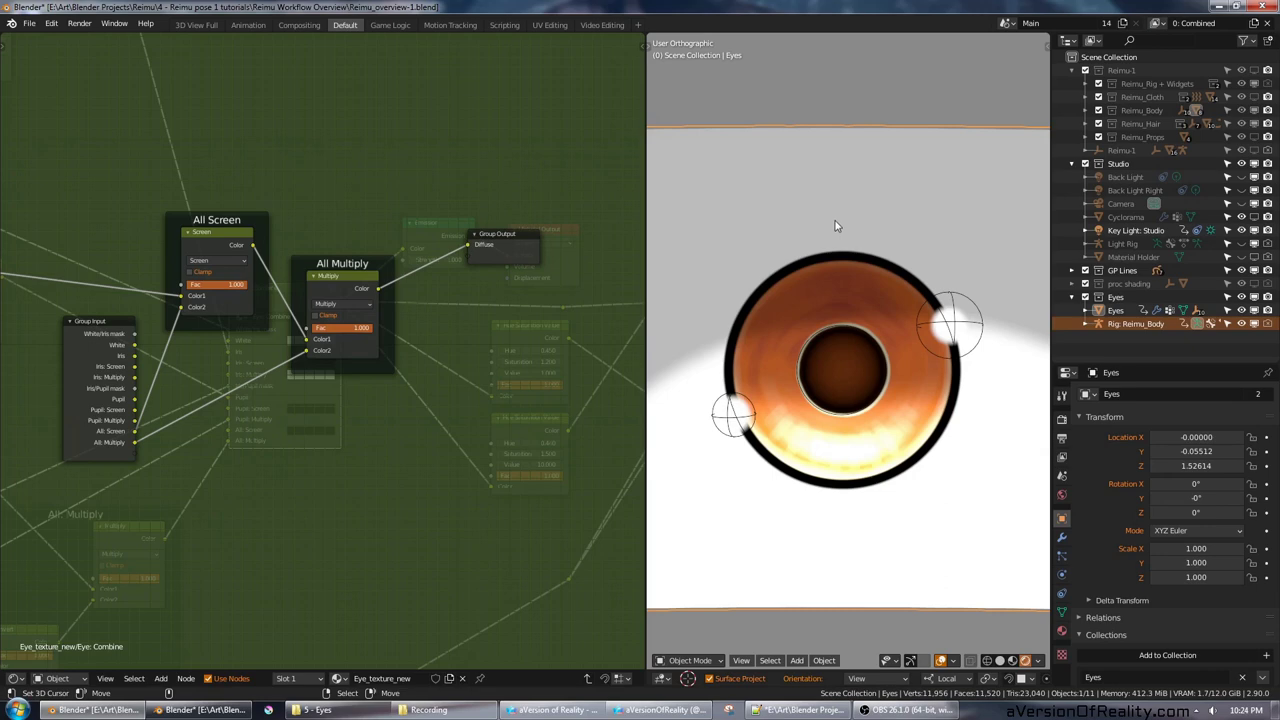
{"action": "key", "text": "shift+alt+z"}
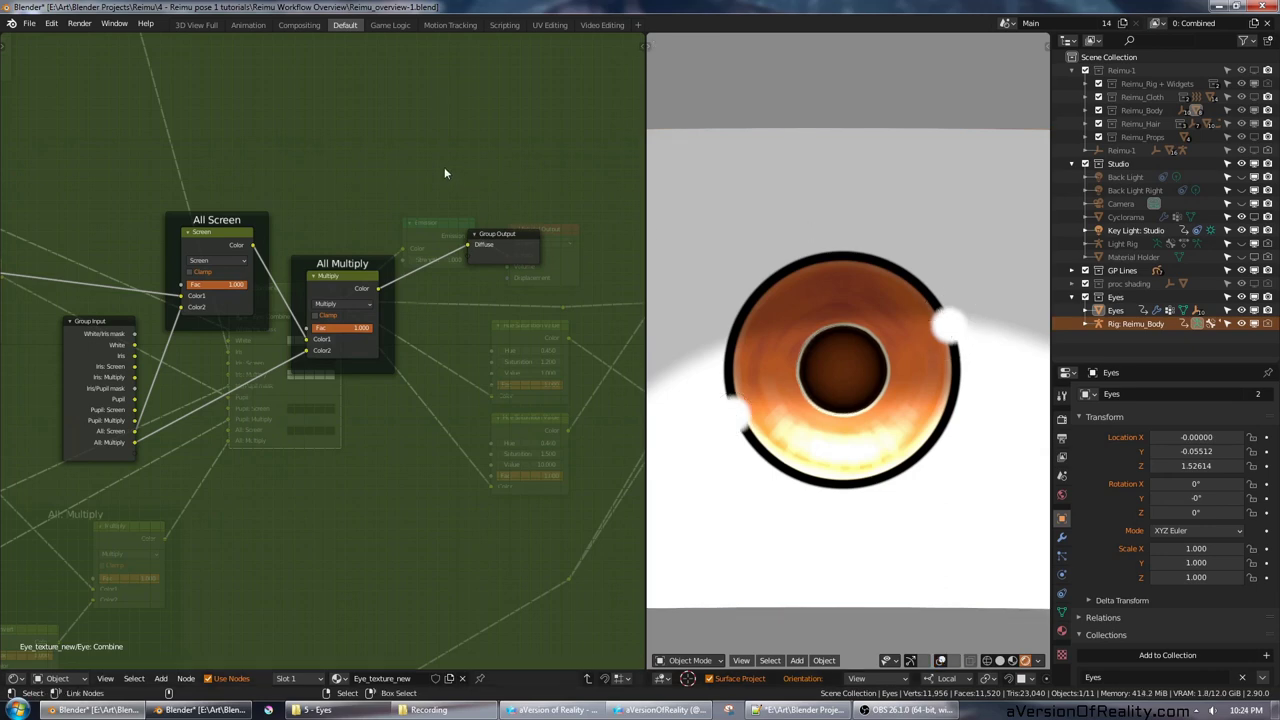
Step: Exit the Eye: Combine group and move the Material Output node beneath the Iris Lighten Mask frame
{"action": "key", "text": "Tab"}
{"action": "left_click", "coordinate": [533, 264]}
{"action": "scroll", "coordinate": [528, 258], "scroll_direction": "down", "scroll_amount": 3}
{"action": "key", "text": "g"}
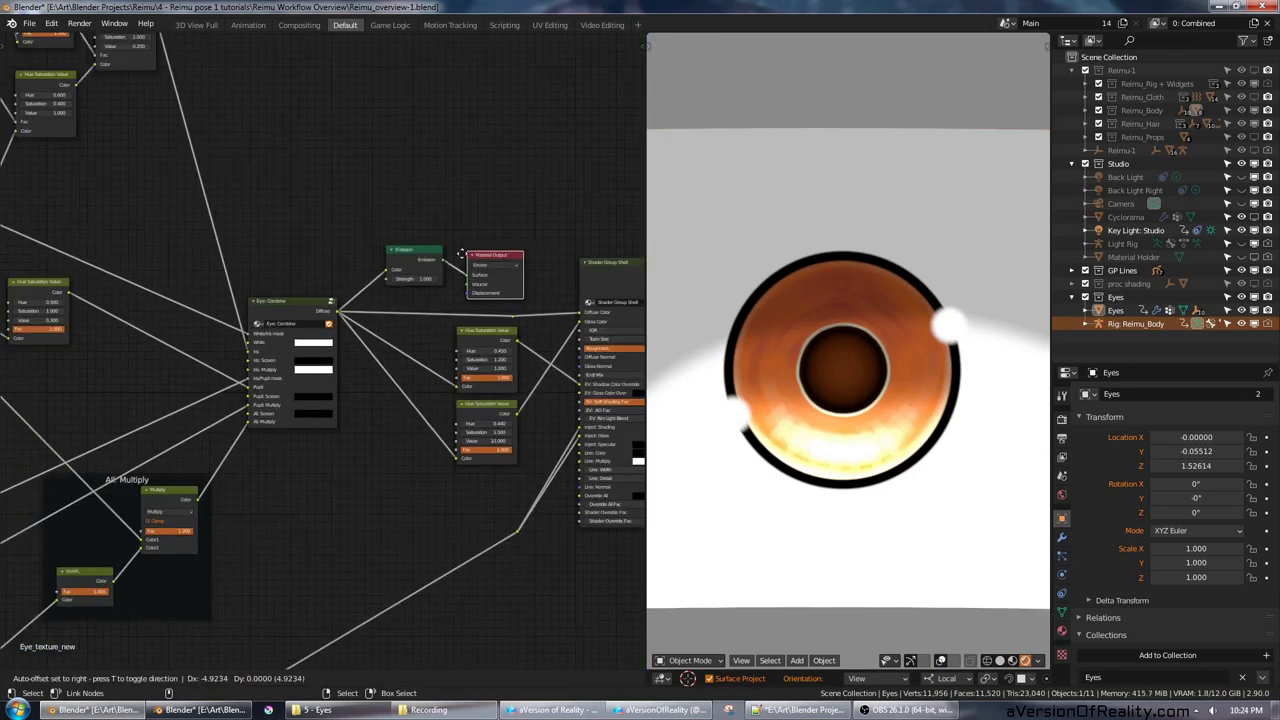
{"action": "left_click", "coordinate": [131, 197]}
{"action": "middle_click_drag", "start_coordinate": [80, 187], "coordinate": [615, 291]}
{"action": "key", "text": "g"}
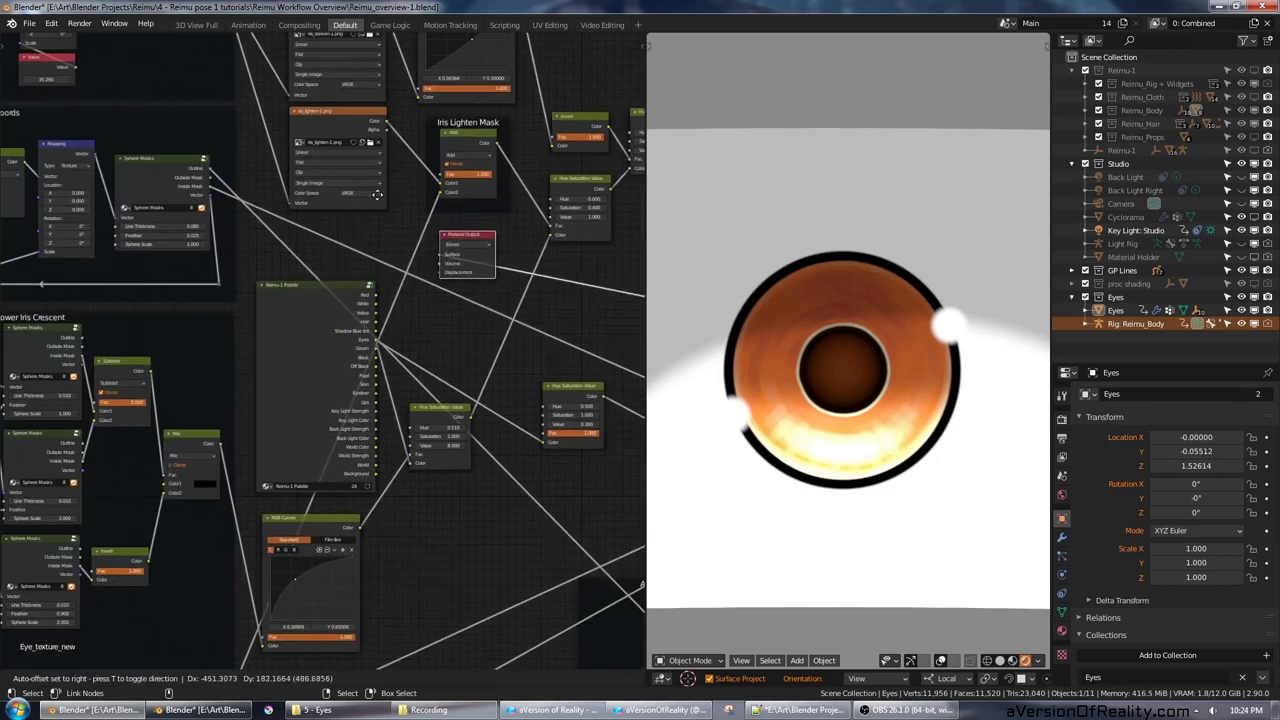
{"action": "left_click", "coordinate": [300, 174]}
{"action": "middle_click_drag", "start_coordinate": [334, 207], "coordinate": [249, 231]}
{"action": "scroll", "coordinate": [362, 273], "scroll_direction": "up", "scroll_amount": 2}
{"action": "scroll", "coordinate": [552, 364], "scroll_direction": "up", "scroll_amount": 1}
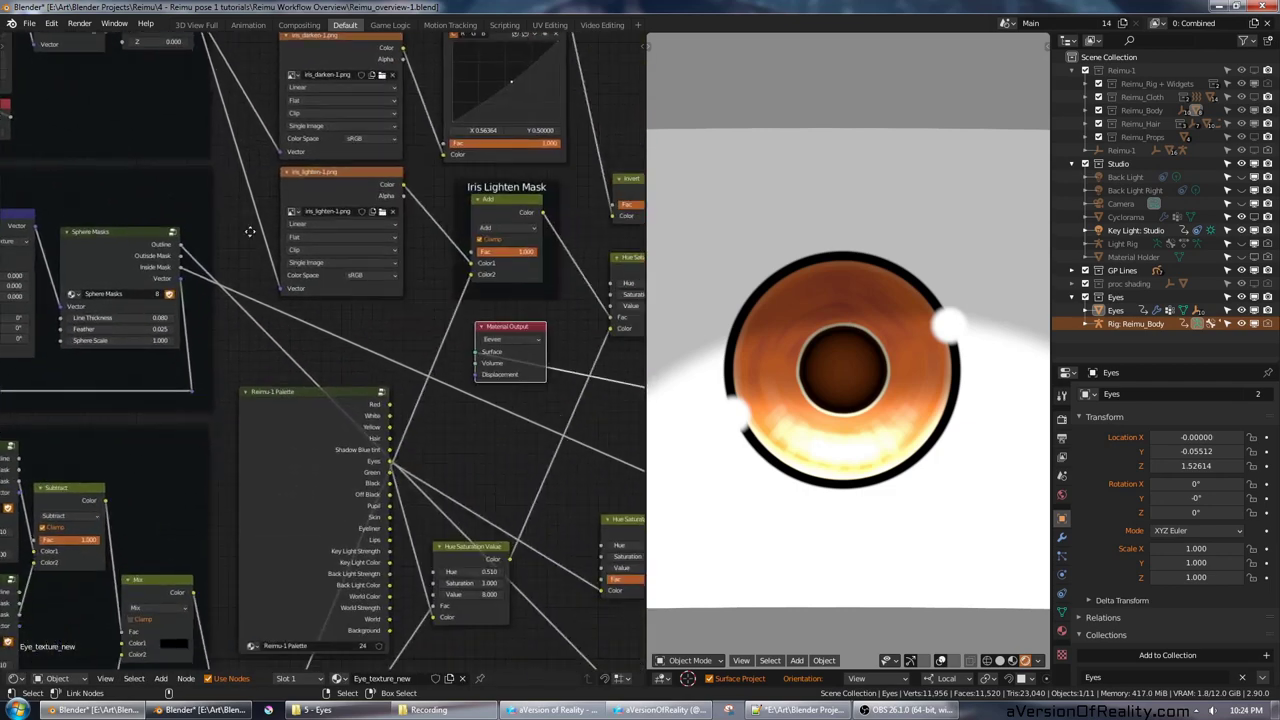
Step: Preview the Outline, Outside Mask and Inside Mask outputs of the Iris Coords Sphere Masks node through the Material Output's Surface
{"action": "scroll", "coordinate": [255, 275], "scroll_direction": "up", "scroll_amount": 4}
{"action": "middle_click_drag", "start_coordinate": [255, 275], "coordinate": [665, 272]}
{"action": "scroll", "coordinate": [354, 248], "scroll_direction": "down", "scroll_amount": 3}
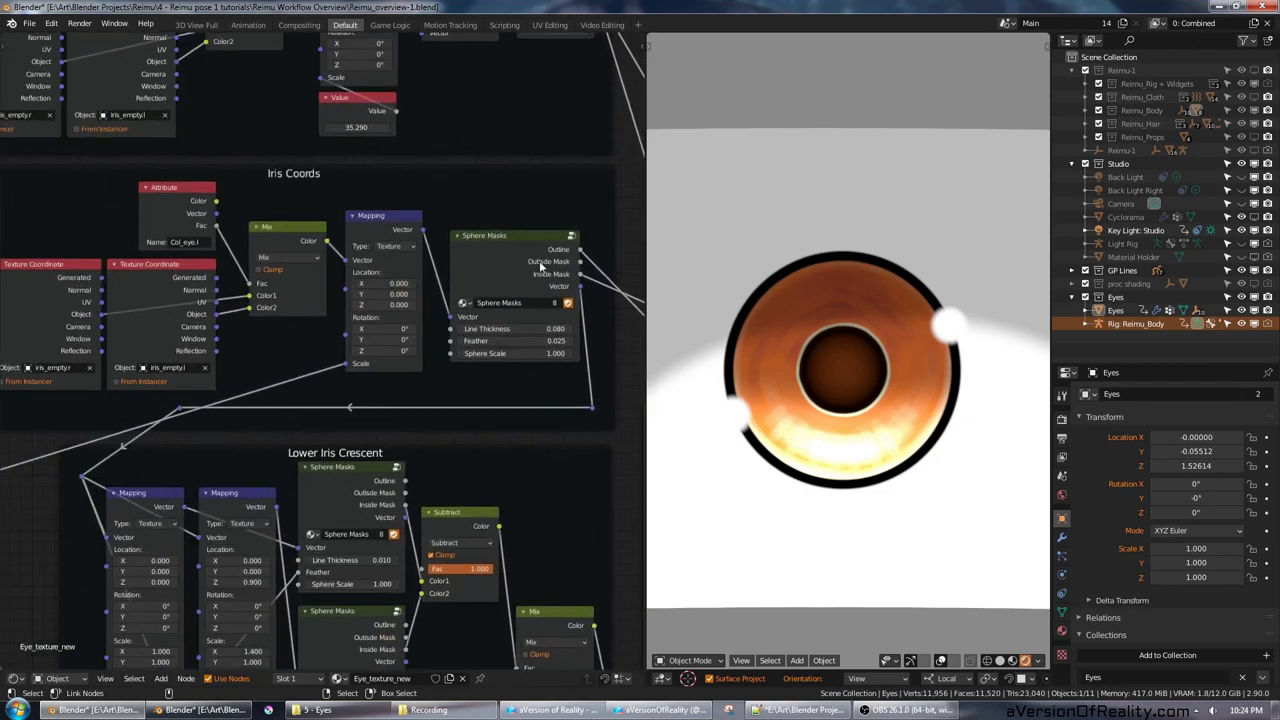
{"action": "middle_click_drag", "start_coordinate": [540, 268], "coordinate": [160, 216]}
{"action": "scroll", "coordinate": [175, 217], "scroll_direction": "up", "scroll_amount": 1}
{"action": "scroll", "coordinate": [200, 220], "scroll_direction": "up", "scroll_amount": 1}
{"action": "left_click", "coordinate": [183, 197], "text": "ctrl+shift"}
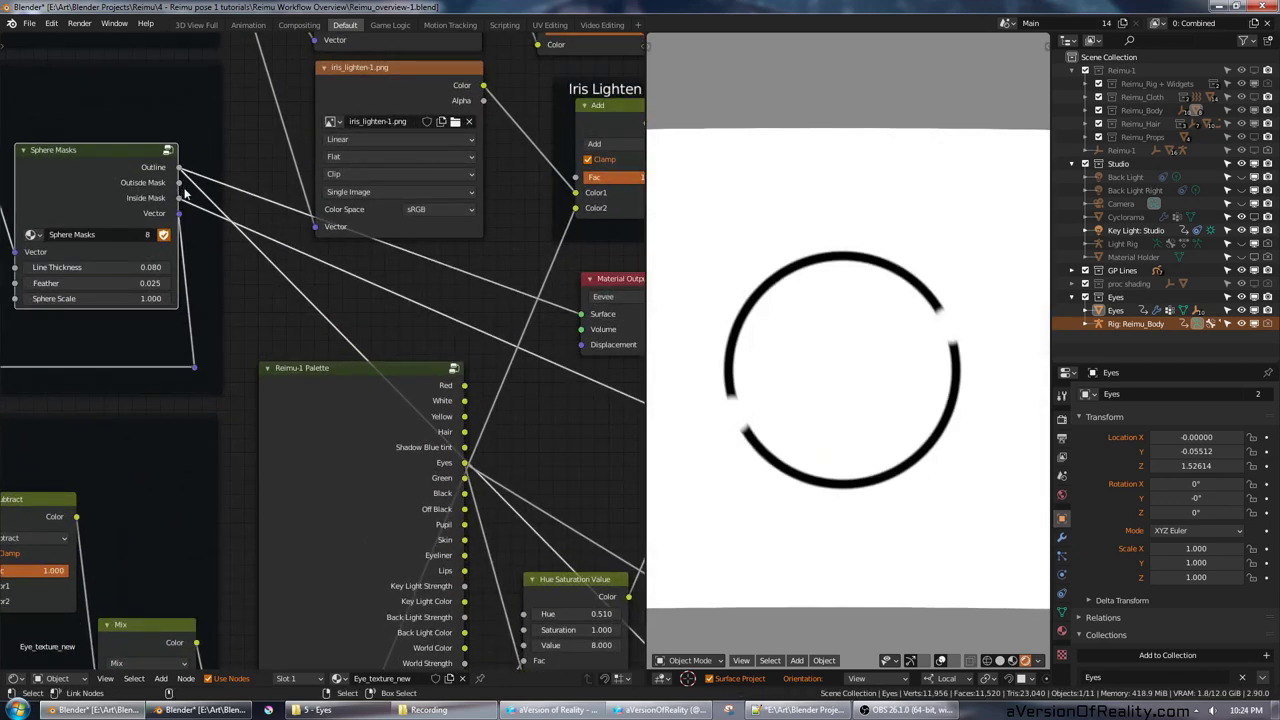
{"action": "left_click_drag", "start_coordinate": [185, 195], "coordinate": [584, 317]}
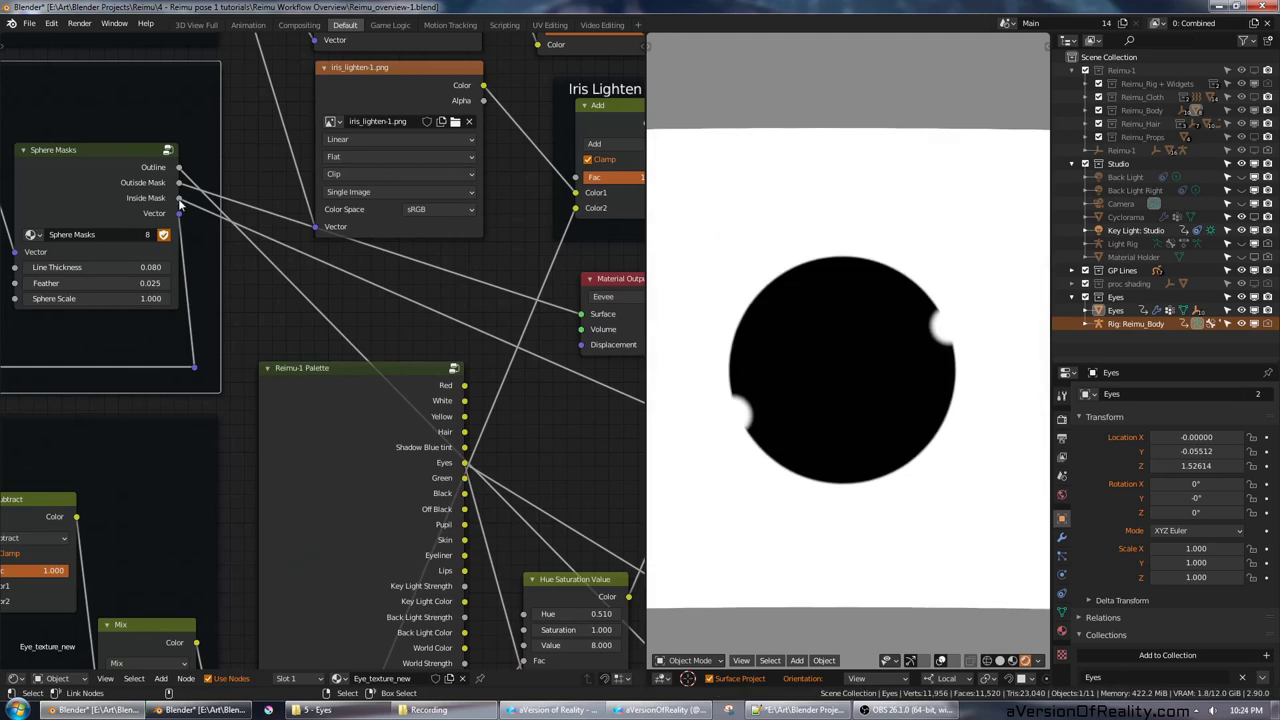
{"action": "left_click_drag", "start_coordinate": [179, 198], "coordinate": [580, 313]}
Step: Move the Material Output node beside RGB Curves and preview the first Lower Iris Crescent Sphere Masks node's Inside Mask through Surface
{"action": "scroll", "coordinate": [510, 413], "scroll_direction": "down", "scroll_amount": 1}
{"action": "middle_click_drag", "start_coordinate": [510, 413], "coordinate": [477, 148]}
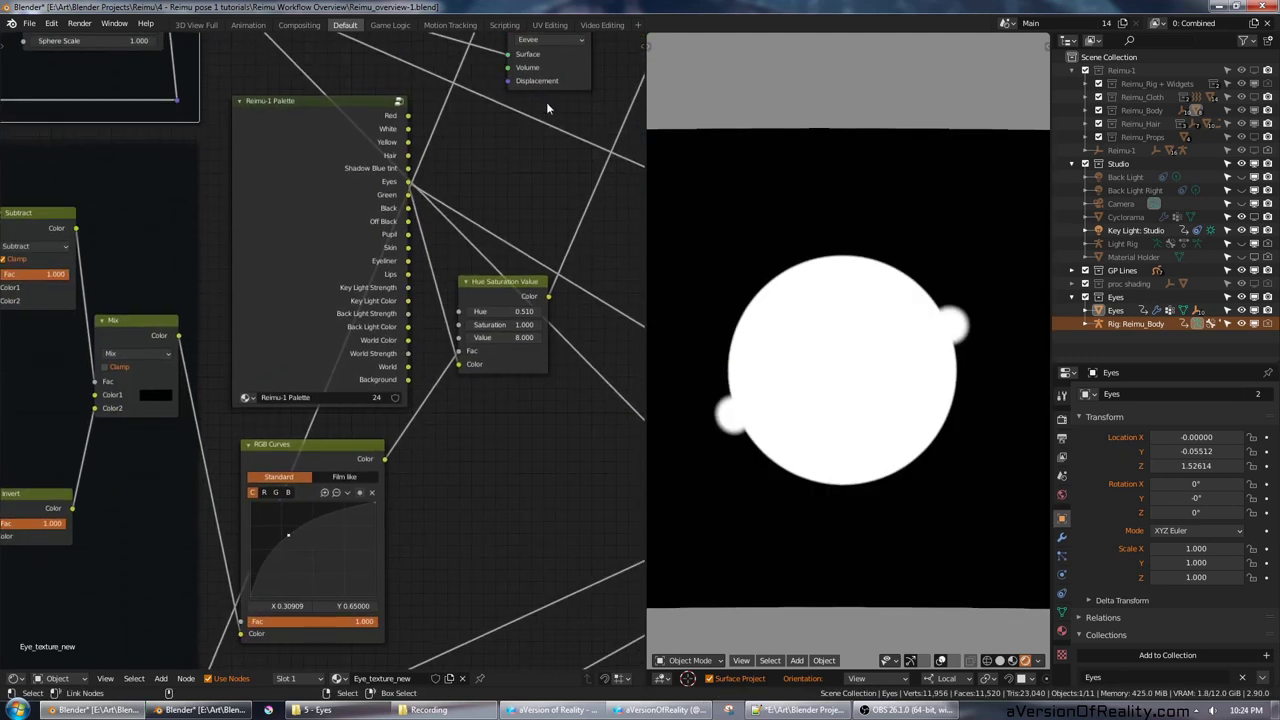
{"action": "left_click_drag", "start_coordinate": [547, 85], "coordinate": [508, 478]}
{"action": "middle_click_drag", "start_coordinate": [326, 413], "coordinate": [449, 254]}
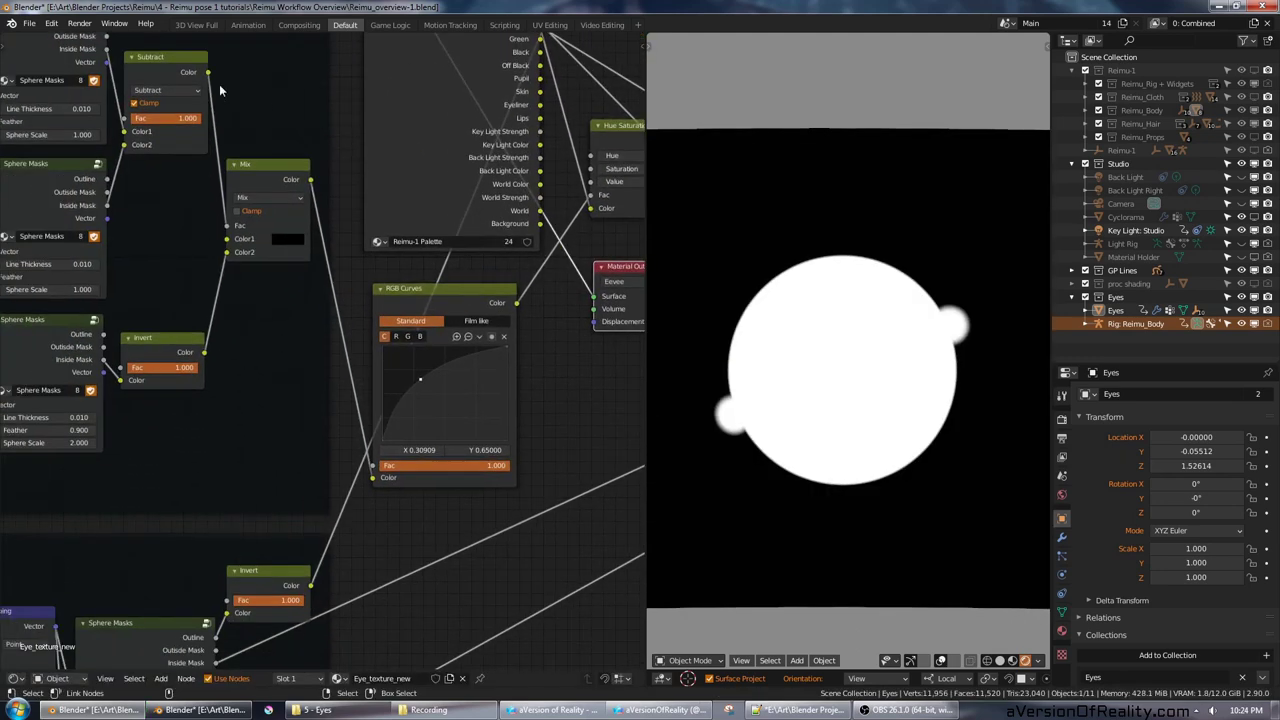
{"action": "middle_click_drag", "start_coordinate": [155, 70], "coordinate": [125, 149]}
{"action": "left_click_drag", "start_coordinate": [72, 130], "coordinate": [558, 377]}
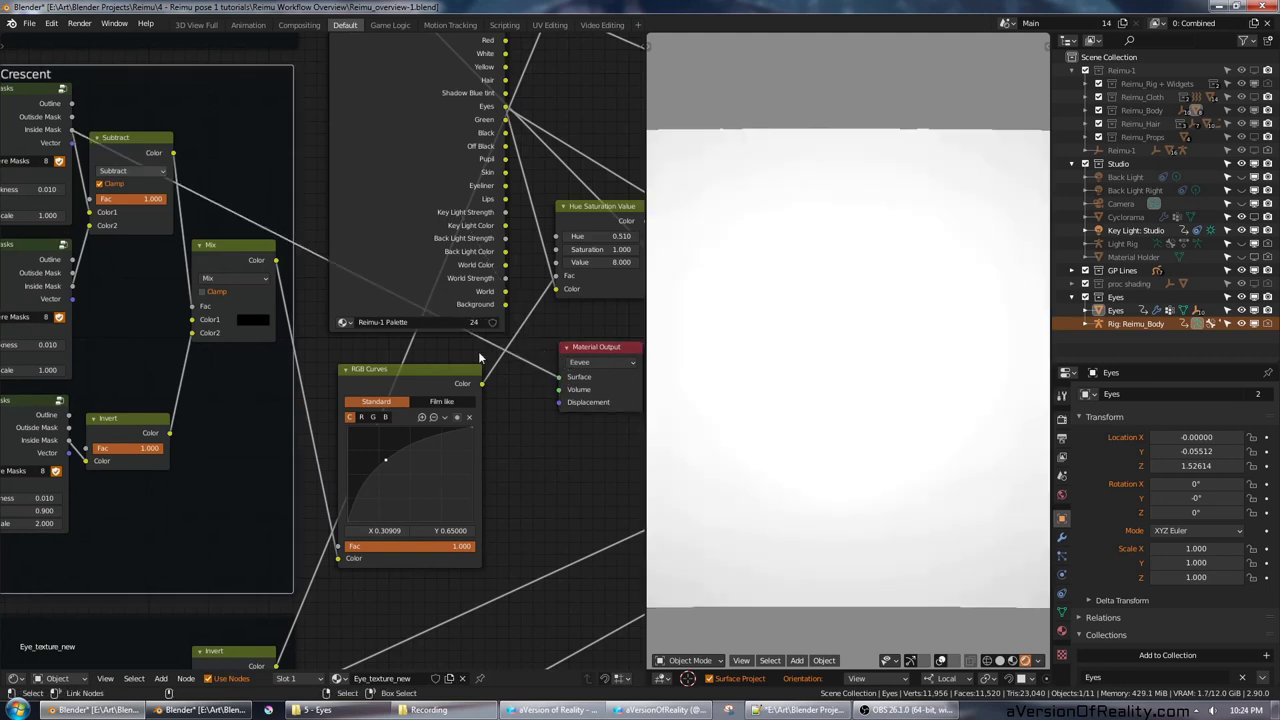
Step: Preview the Inside Mask of the second and third Lower Iris Crescent Sphere Masks nodes, plus the Mix node's Color, through Surface
{"action": "left_click_drag", "start_coordinate": [70, 287], "coordinate": [558, 377]}
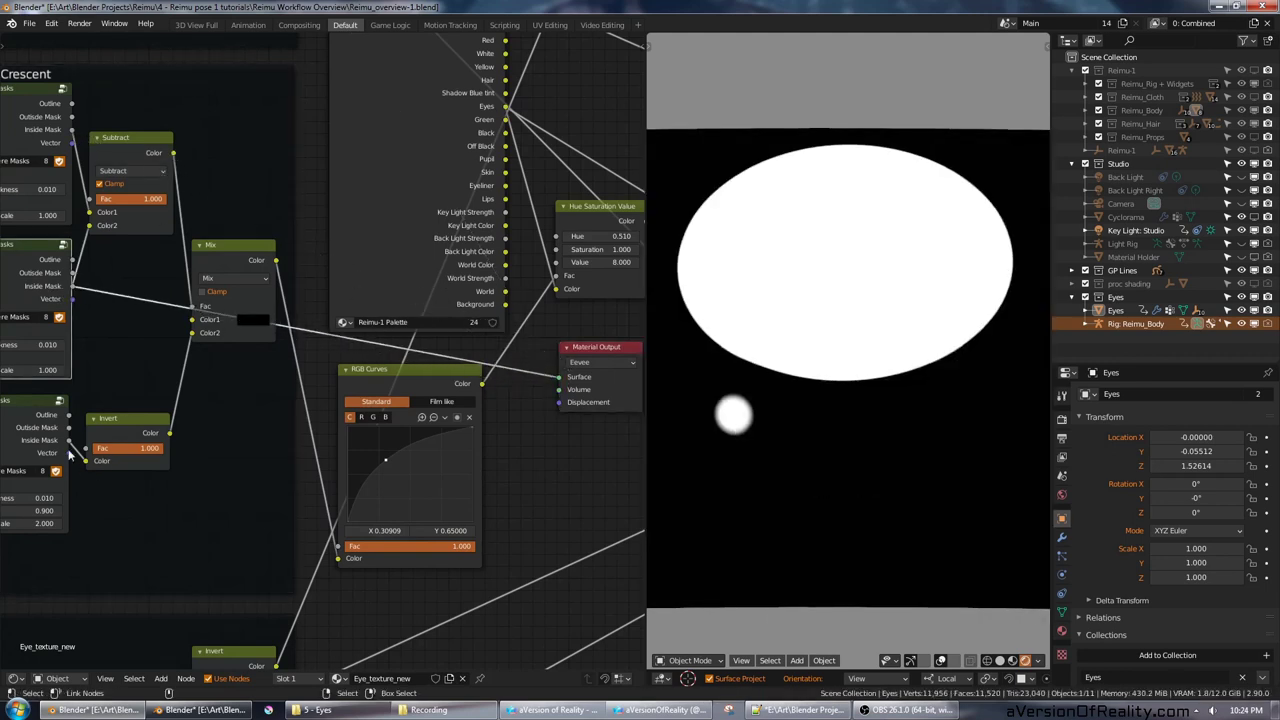
{"action": "left_click_drag", "start_coordinate": [68, 440], "coordinate": [558, 377]}
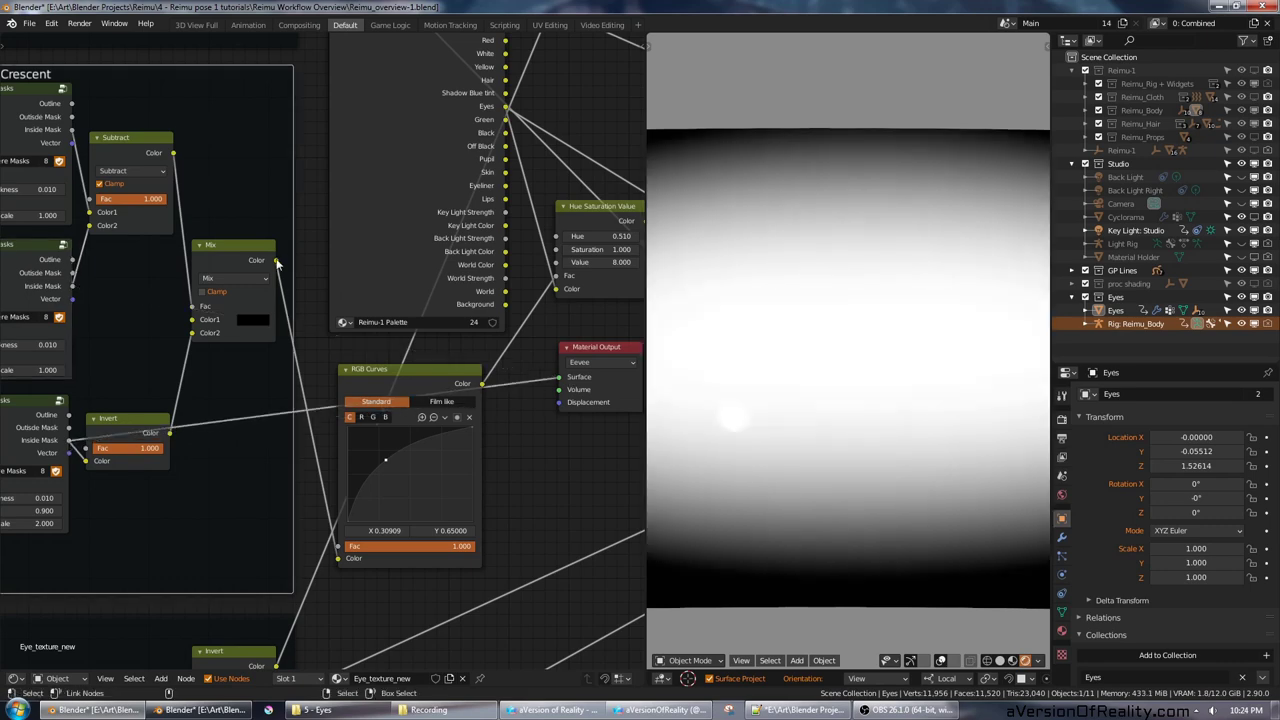
{"action": "left_click_drag", "start_coordinate": [277, 262], "coordinate": [558, 377]}
Step: Move the Material Output node beside the Pupil Coords frame and preview the upper Sphere Masks' Inside Mask and the lower one's Outline
{"action": "scroll", "coordinate": [441, 344], "scroll_direction": "down", "scroll_amount": 3}
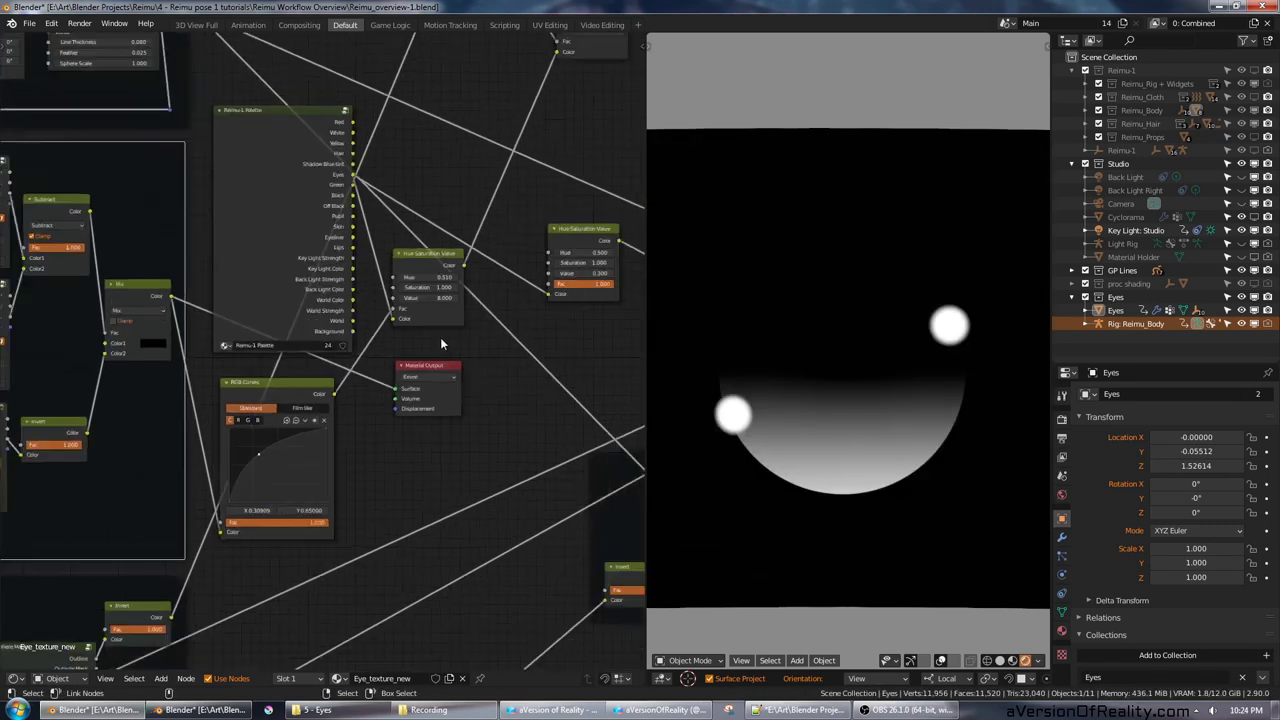
{"action": "scroll", "coordinate": [441, 344], "scroll_direction": "down", "scroll_amount": 2}
{"action": "middle_click_drag", "start_coordinate": [450, 414], "coordinate": [383, 289]}
{"action": "left_click_drag", "start_coordinate": [367, 279], "coordinate": [282, 568]}
{"action": "middle_click_drag", "start_coordinate": [187, 575], "coordinate": [412, 341]}
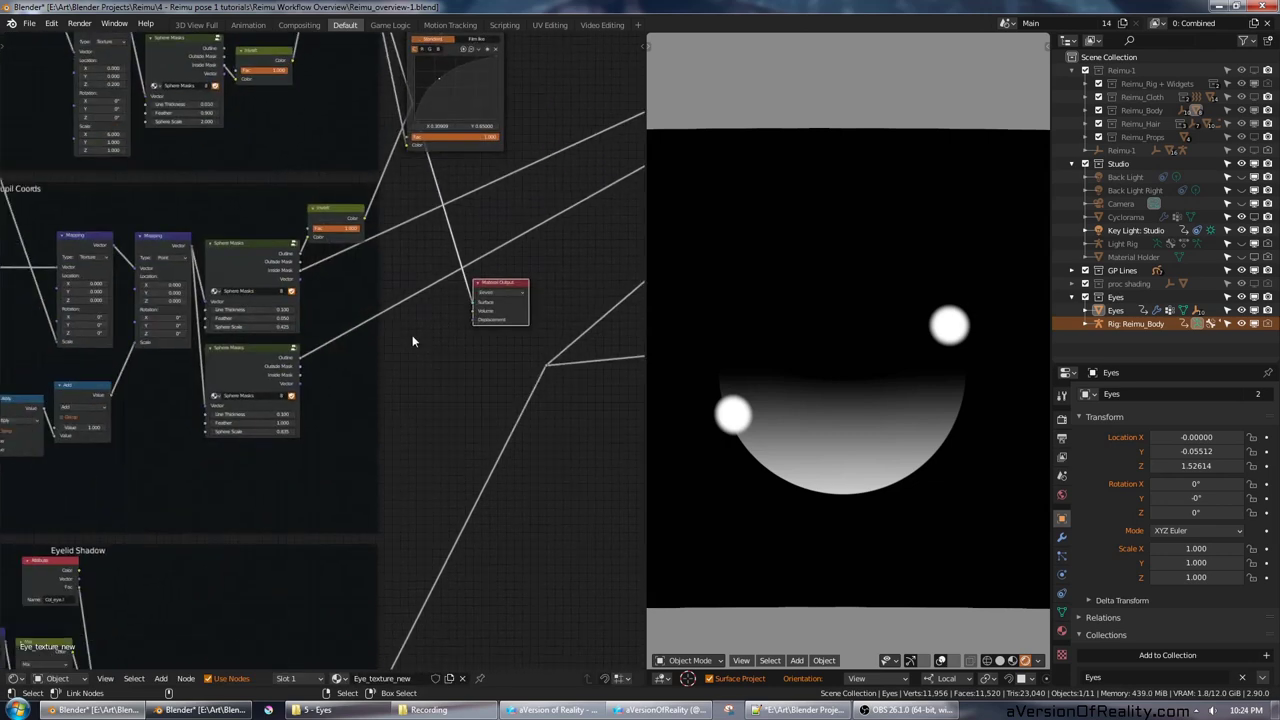
{"action": "scroll", "coordinate": [413, 341], "scroll_direction": "up", "scroll_amount": 2}
{"action": "left_click_drag", "start_coordinate": [259, 262], "coordinate": [475, 303]}
{"action": "left_click_drag", "start_coordinate": [258, 382], "coordinate": [480, 303]}
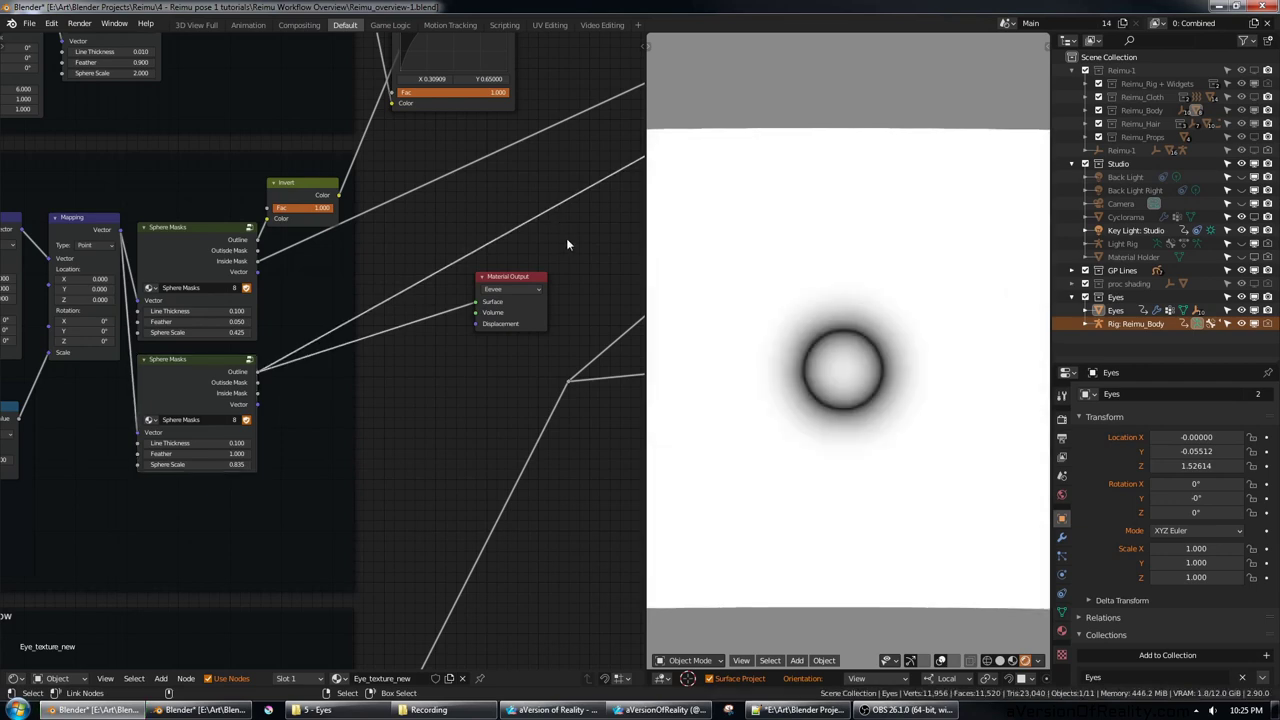
Step: Place the Eevee Material Output beneath the Cycles one and connect Shader Group Shell's EV: Shader output to its Surface
{"action": "scroll", "coordinate": [566, 238], "scroll_direction": "down", "scroll_amount": 3}
{"action": "middle_click_drag", "start_coordinate": [563, 237], "coordinate": [194, 354]}
{"action": "left_click", "coordinate": [300, 398]}
{"action": "key", "text": "g"}
{"action": "left_click", "coordinate": [581, 264]}
{"action": "scroll", "coordinate": [389, 323], "scroll_direction": "up", "scroll_amount": 4}
{"action": "middle_click_drag", "start_coordinate": [389, 323], "coordinate": [129, 409]}
{"action": "key", "text": "g"}
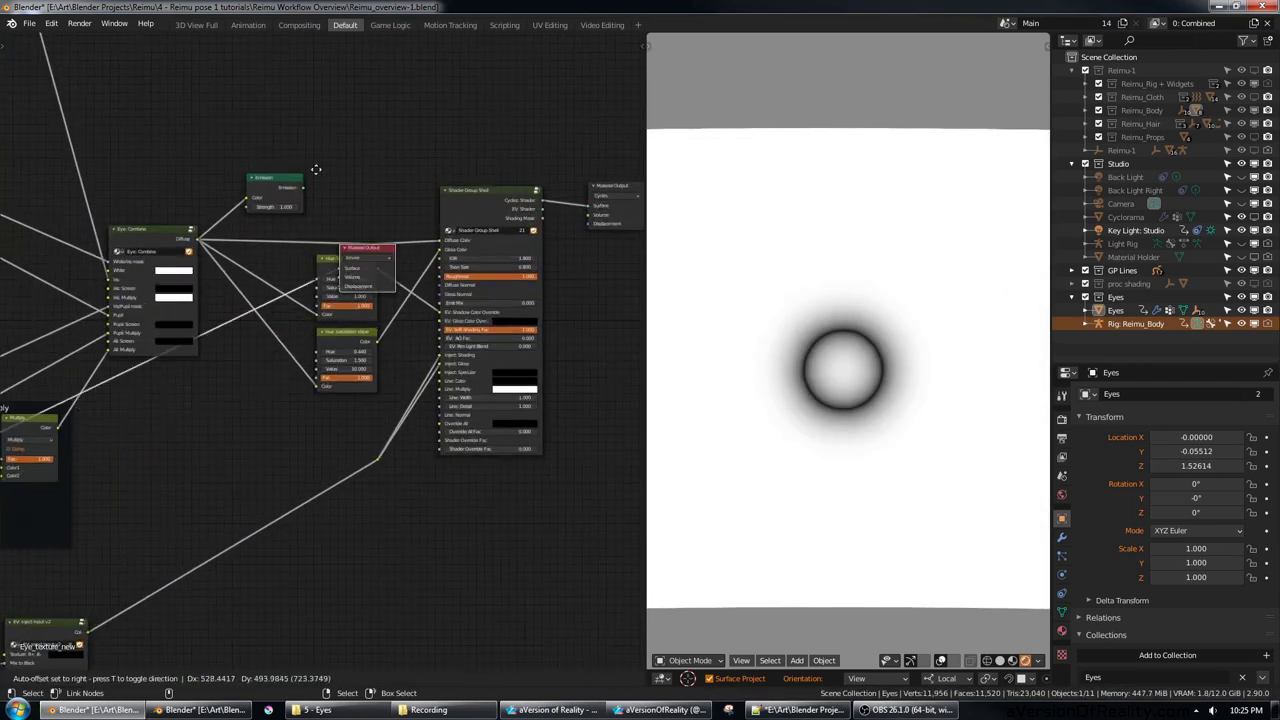
{"action": "left_click", "coordinate": [322, 105]}
{"action": "middle_click_drag", "start_coordinate": [401, 191], "coordinate": [431, 334]}
{"action": "scroll", "coordinate": [431, 334], "scroll_direction": "up", "scroll_amount": 3}
{"action": "key", "text": "g"}
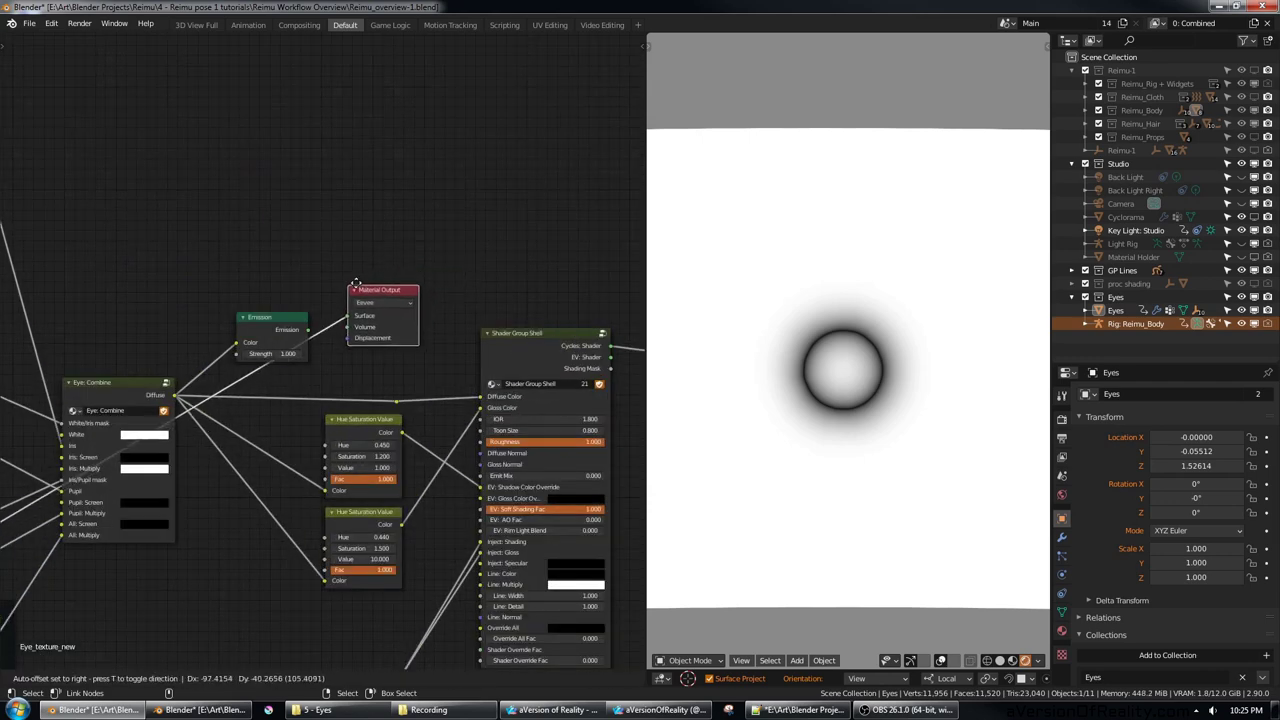
{"action": "left_click", "coordinate": [352, 290]}
{"action": "middle_click_drag", "start_coordinate": [451, 261], "coordinate": [181, 215]}
{"action": "key", "text": "g"}
{"action": "left_click", "coordinate": [453, 328]}
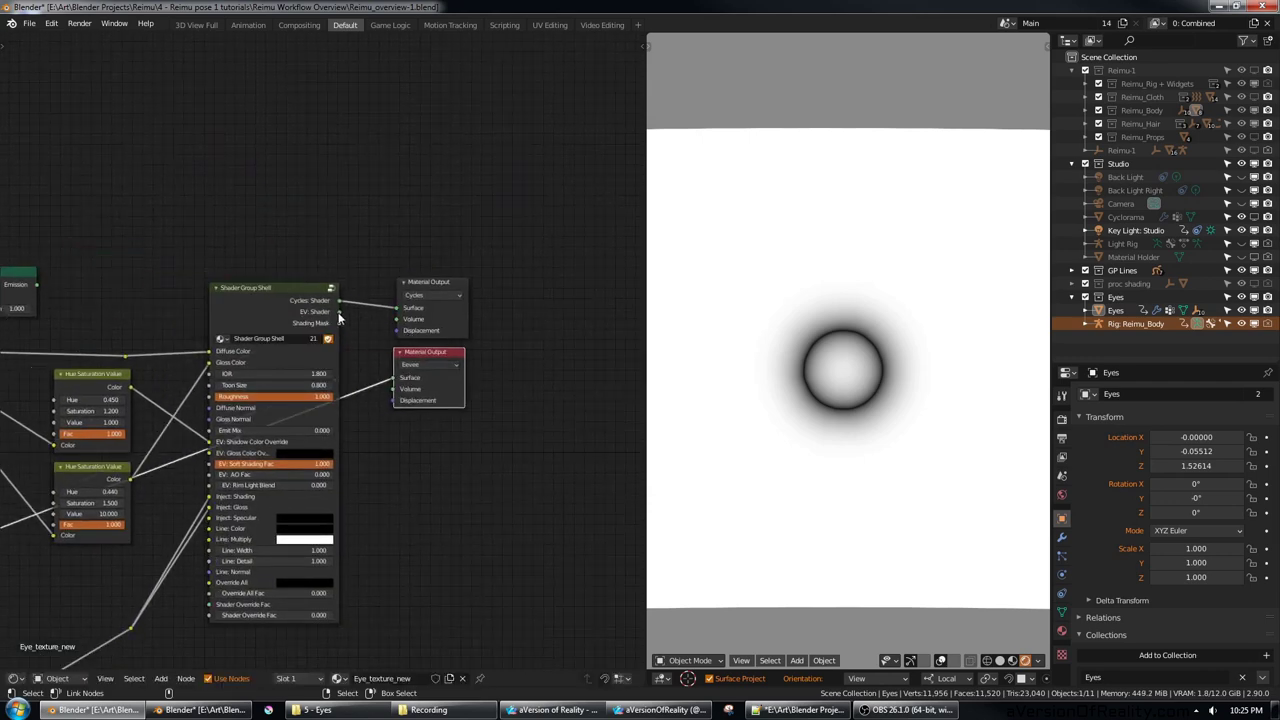
{"action": "left_click_drag", "start_coordinate": [340, 313], "coordinate": [395, 377]}
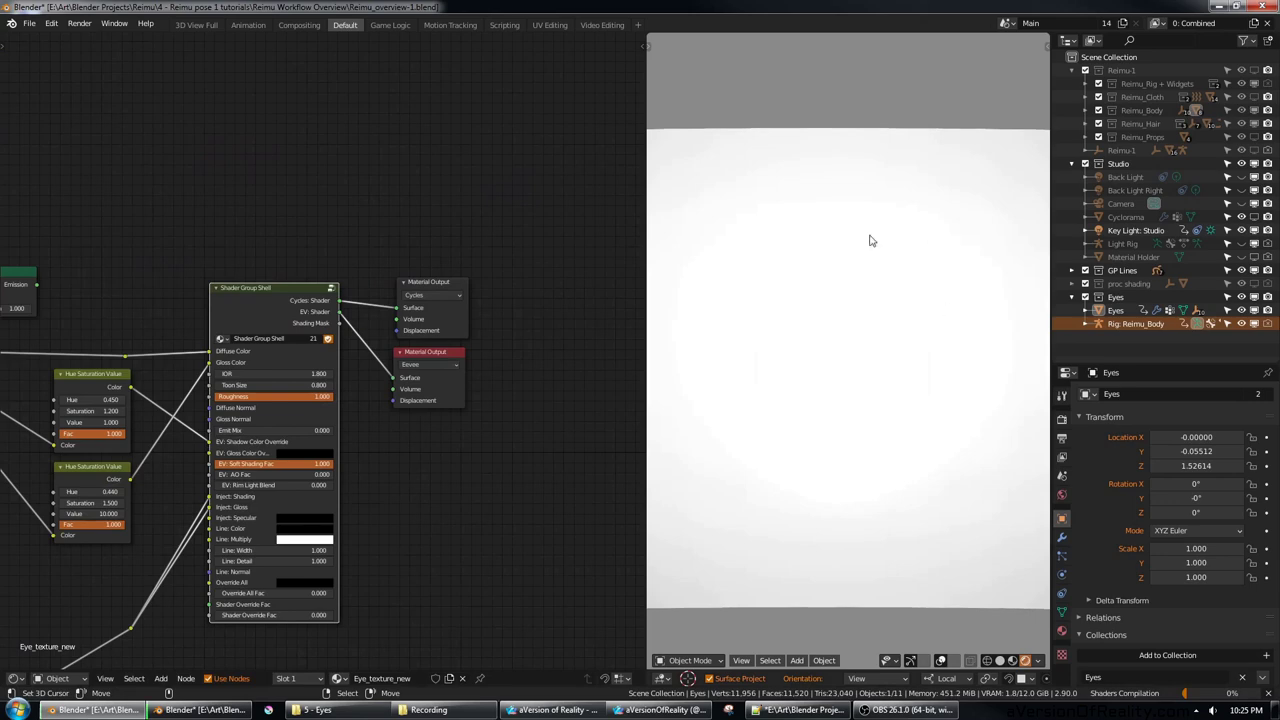
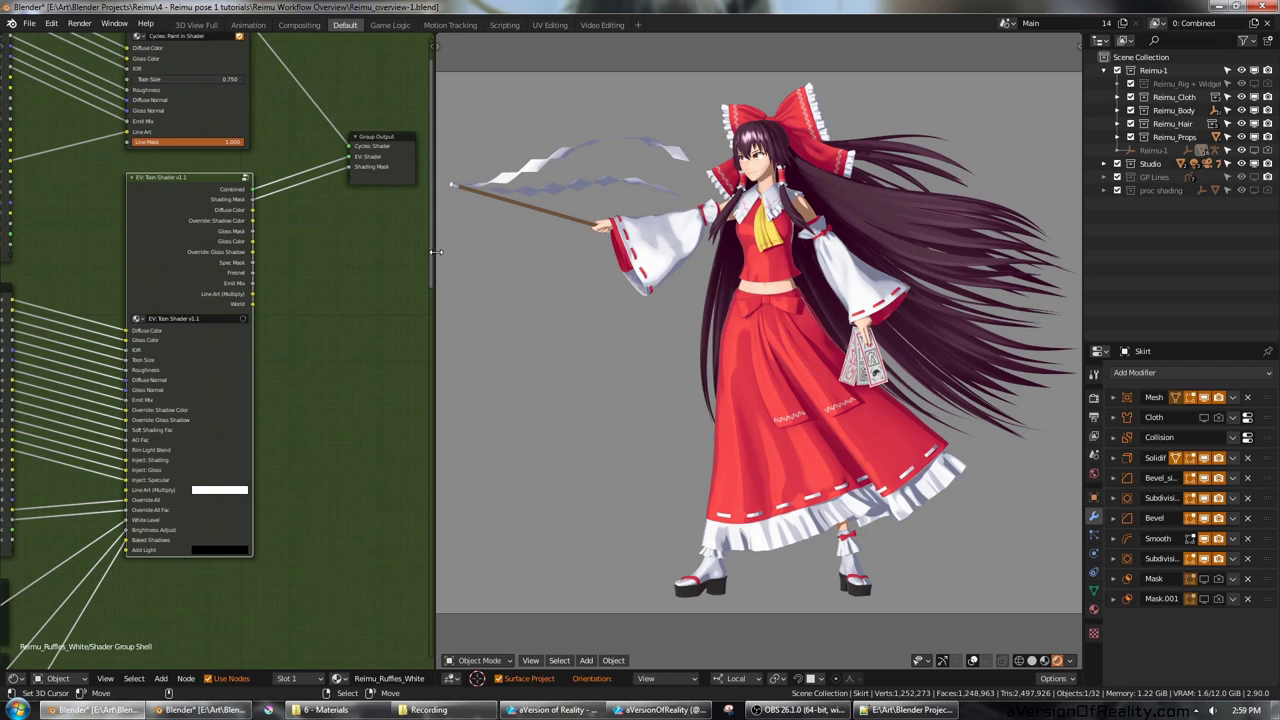
Step: Widen the node editor and examine the EV: Toon Shader v1.1 group from Diffuse Shading, Gloss and Specular through Color Shading to Overrides
{"action": "left_click_drag", "start_coordinate": [436, 252], "coordinate": [608, 245]}
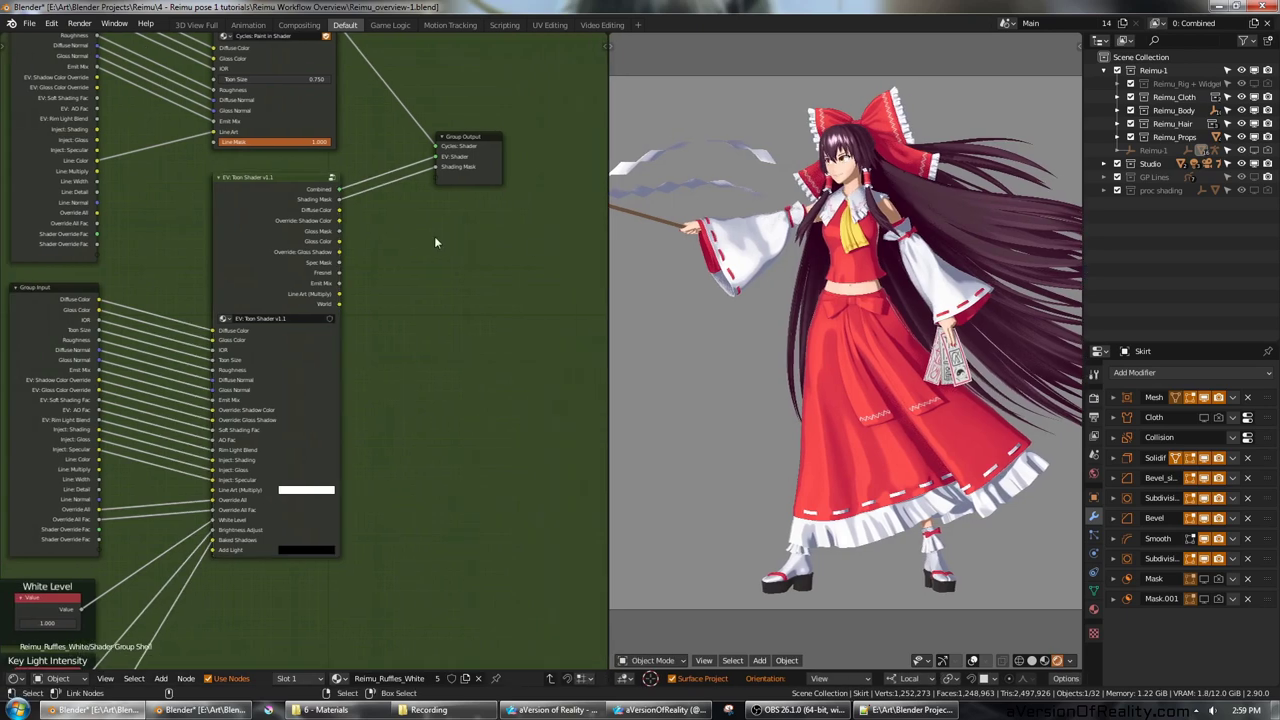
{"action": "key", "text": "Tab"}
{"action": "scroll", "coordinate": [426, 353], "scroll_direction": "down", "scroll_amount": 3}
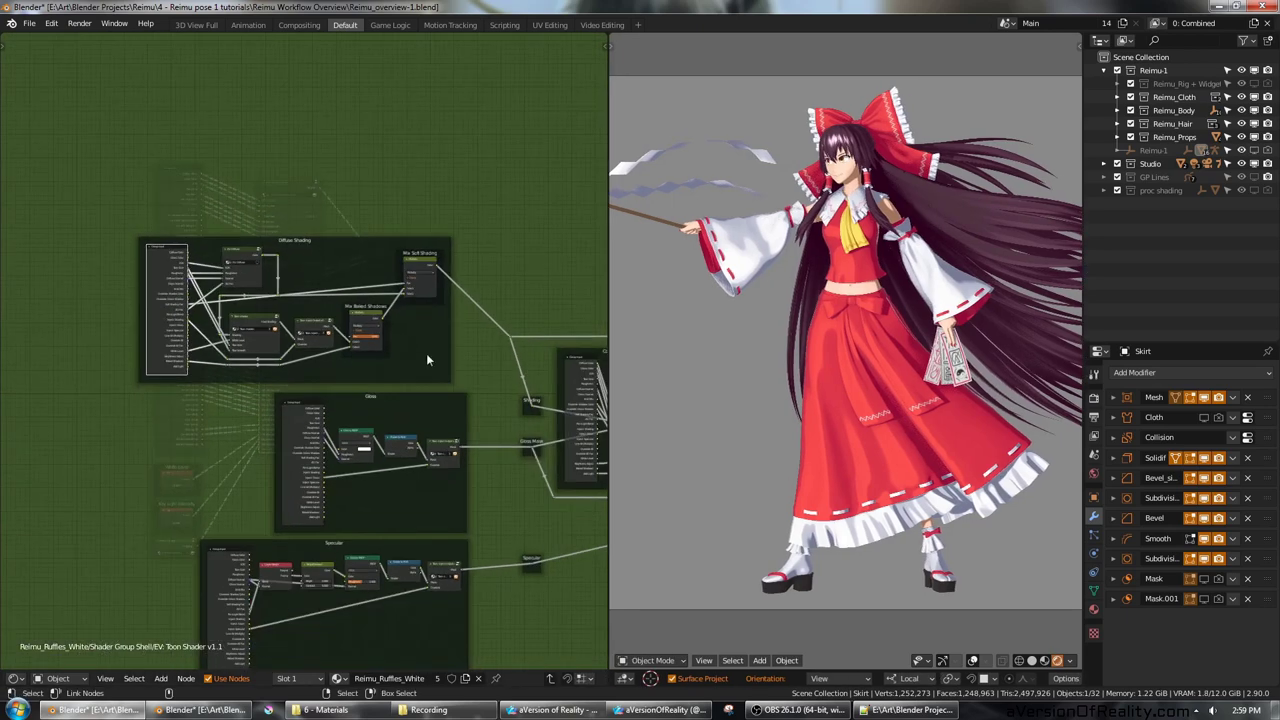
{"action": "middle_click_drag", "start_coordinate": [426, 353], "coordinate": [348, 232]}
{"action": "scroll", "coordinate": [456, 250], "scroll_direction": "up", "scroll_amount": 2}
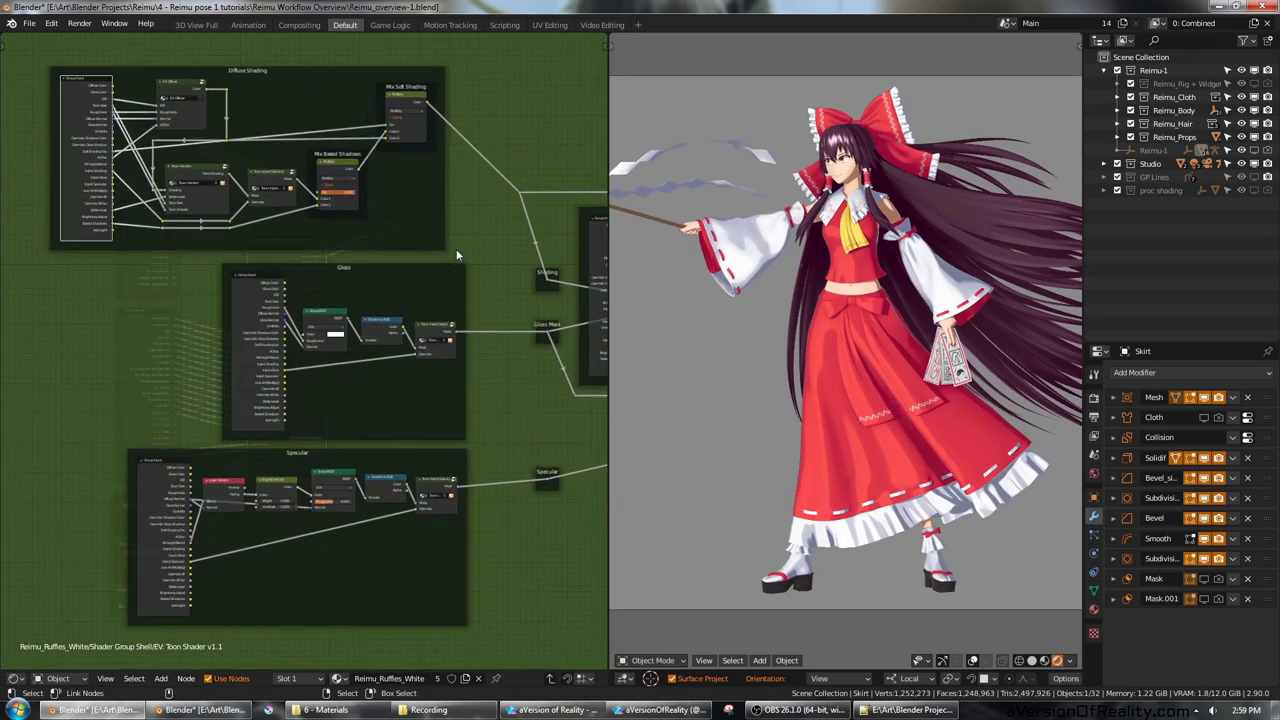
{"action": "middle_click_drag", "start_coordinate": [498, 238], "coordinate": [446, 239]}
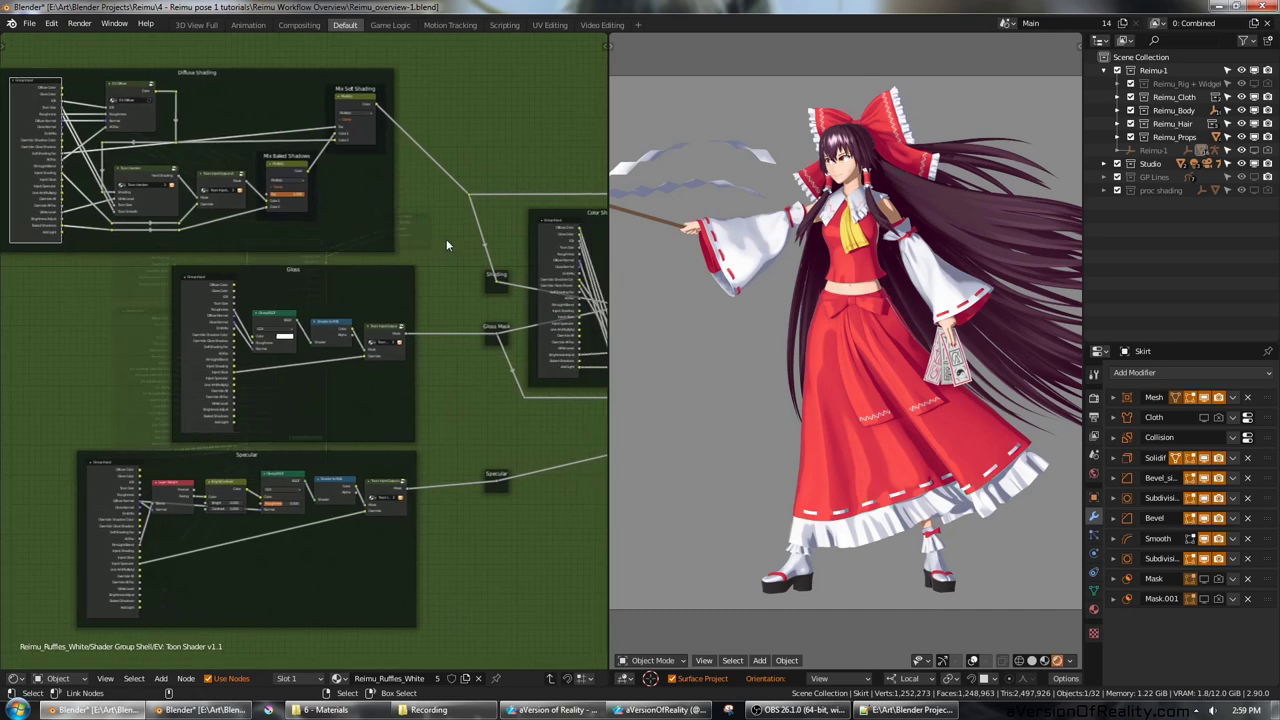
{"action": "middle_click_drag", "start_coordinate": [504, 178], "coordinate": [411, 175]}
{"action": "scroll", "coordinate": [560, 178], "scroll_direction": "up", "scroll_amount": 2}
{"action": "middle_click_drag", "start_coordinate": [592, 174], "coordinate": [306, 175]}
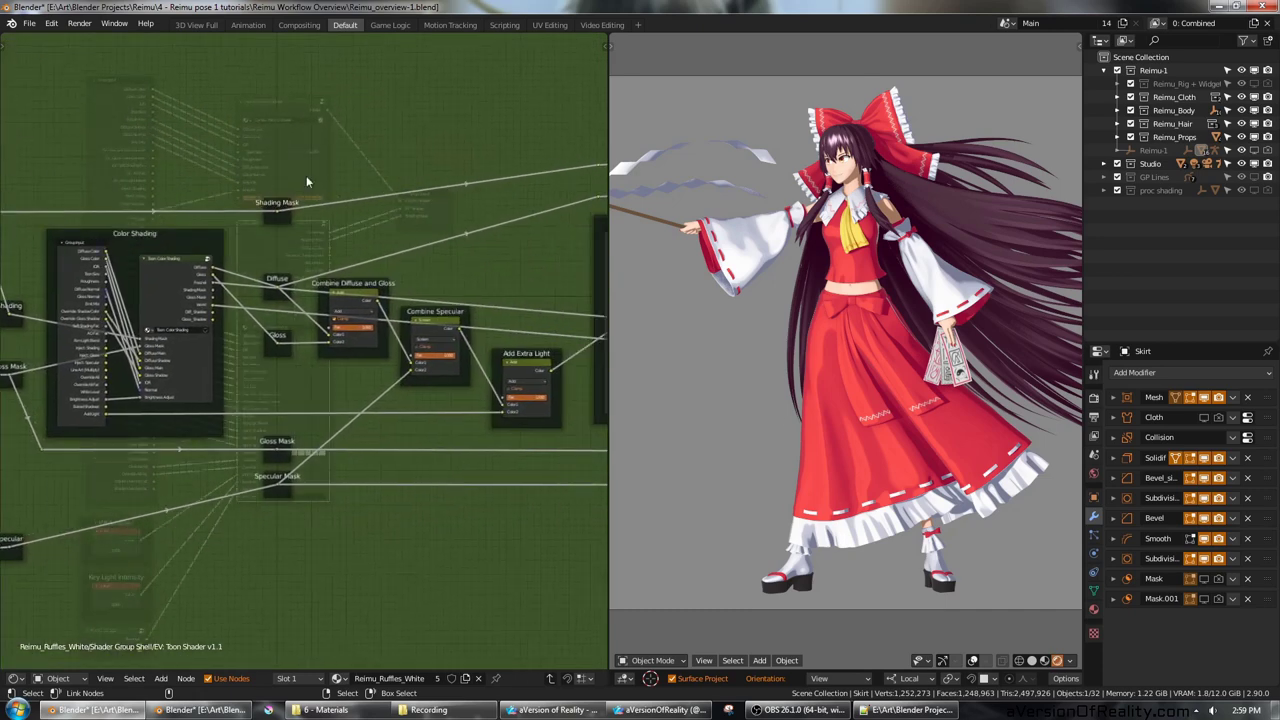
{"action": "middle_click_drag", "start_coordinate": [405, 171], "coordinate": [309, 172]}
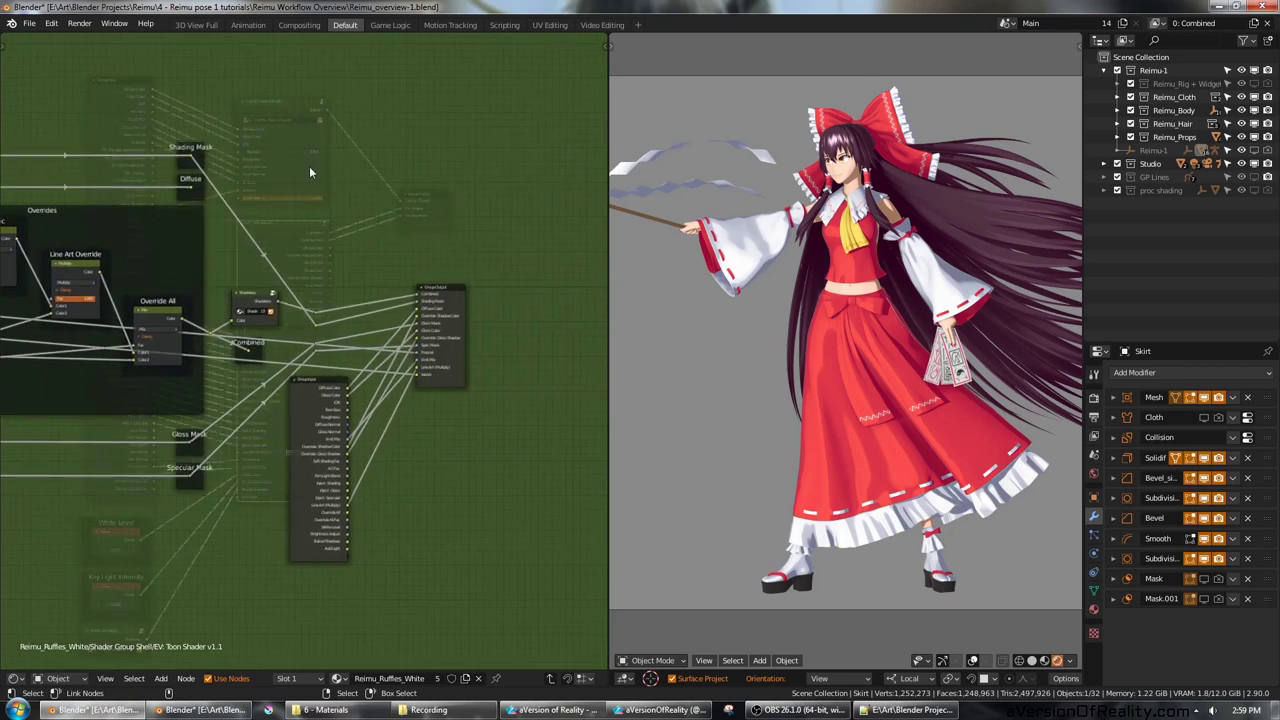
Step: Exit the EV: Toon Shader v1.1 group back to Shader Group Shell and narrow the node editor to enlarge the 3D view
{"action": "left_click", "coordinate": [455, 342]}
{"action": "key", "text": "Tab"}
{"action": "left_click", "coordinate": [455, 341]}
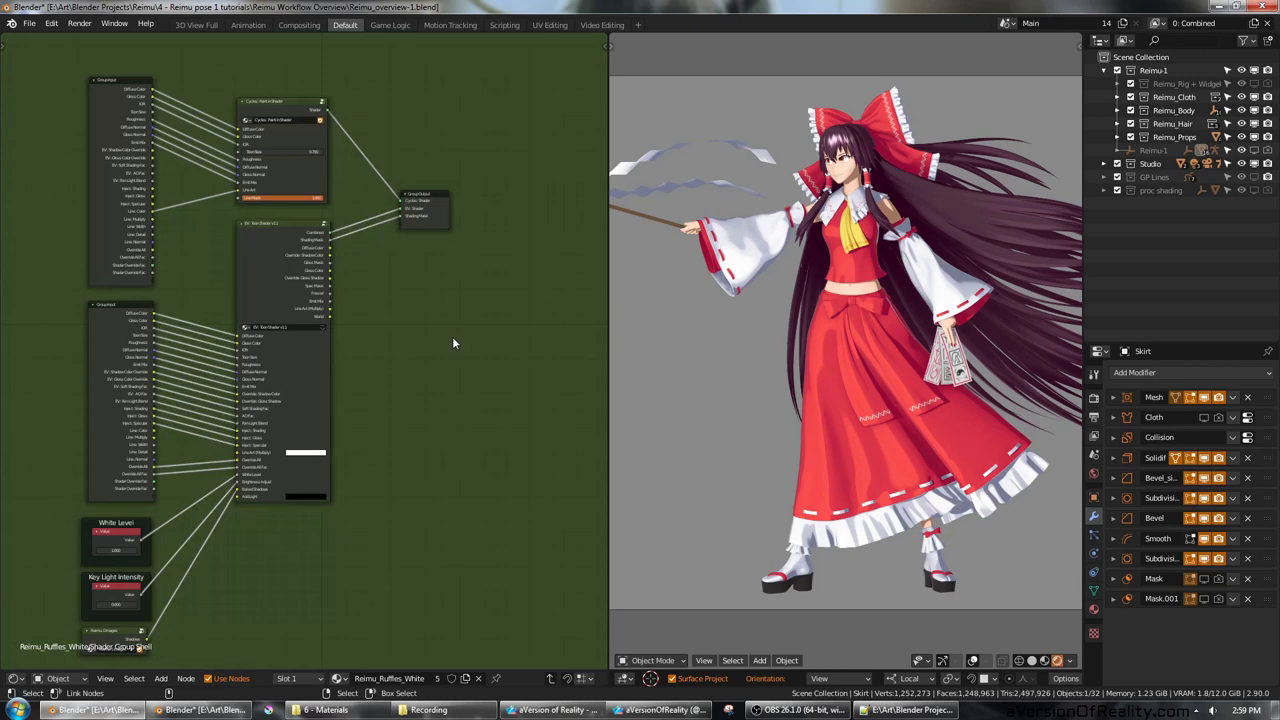
{"action": "scroll", "coordinate": [452, 340], "scroll_direction": "up", "scroll_amount": 3}
{"action": "scroll", "coordinate": [448, 340], "scroll_direction": "down", "scroll_amount": 1}
{"action": "middle_click_drag", "start_coordinate": [448, 340], "coordinate": [460, 309]}
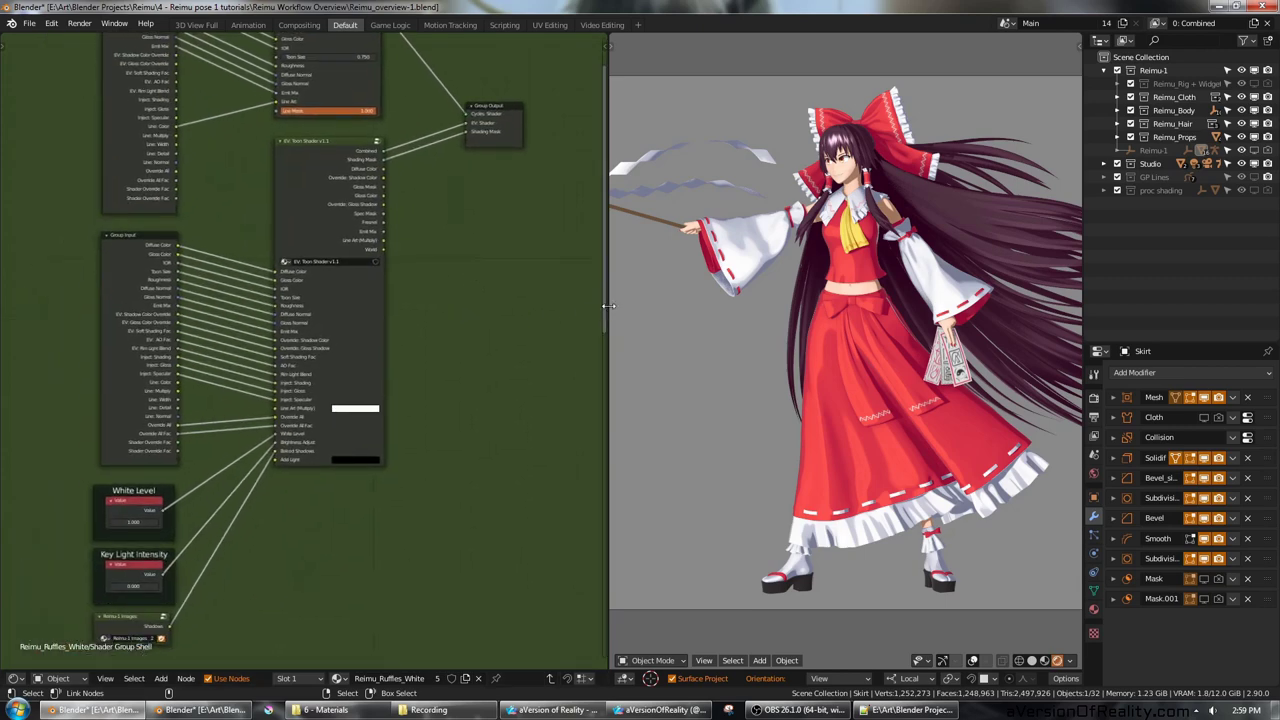
{"action": "left_click_drag", "start_coordinate": [606, 306], "coordinate": [348, 305]}
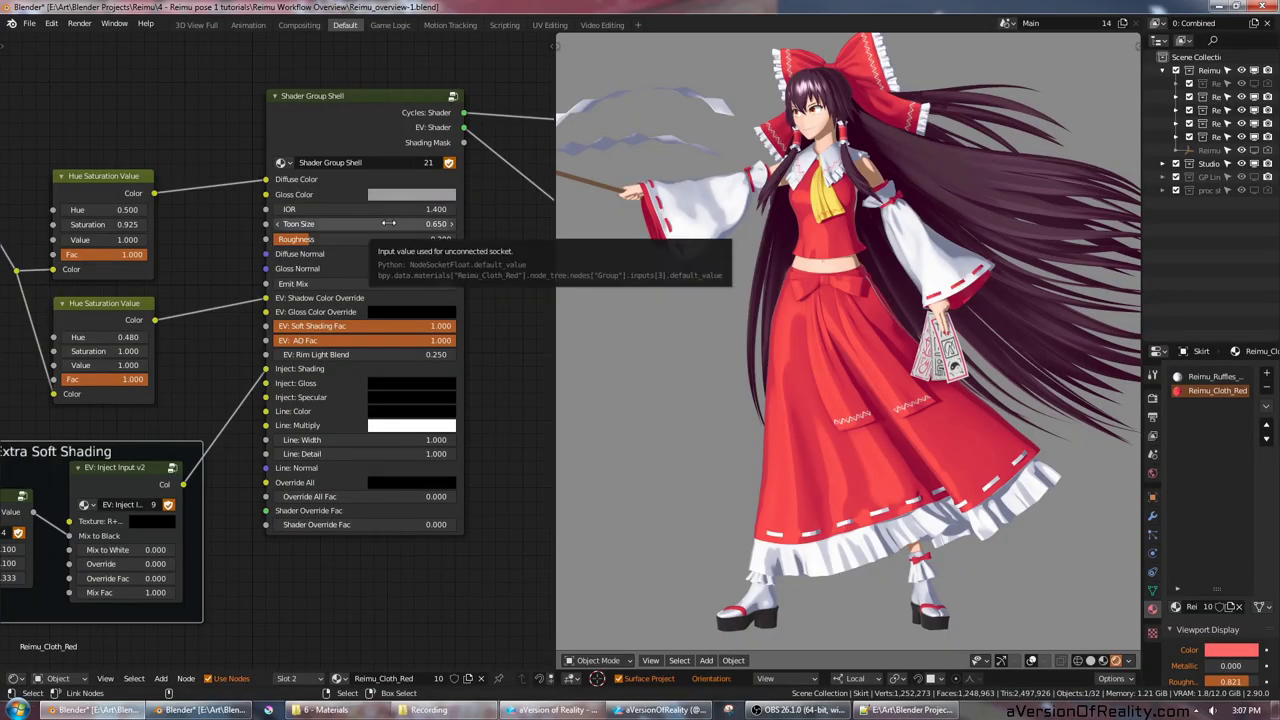
Step: Examine the Reimu_Cloth_Red material's Shader Group Shell inputs, Hue Saturation Value nodes and Cloth Extra Soft Shading frame
{"action": "scroll", "coordinate": [376, 266], "scroll_direction": "up", "scroll_amount": 1}
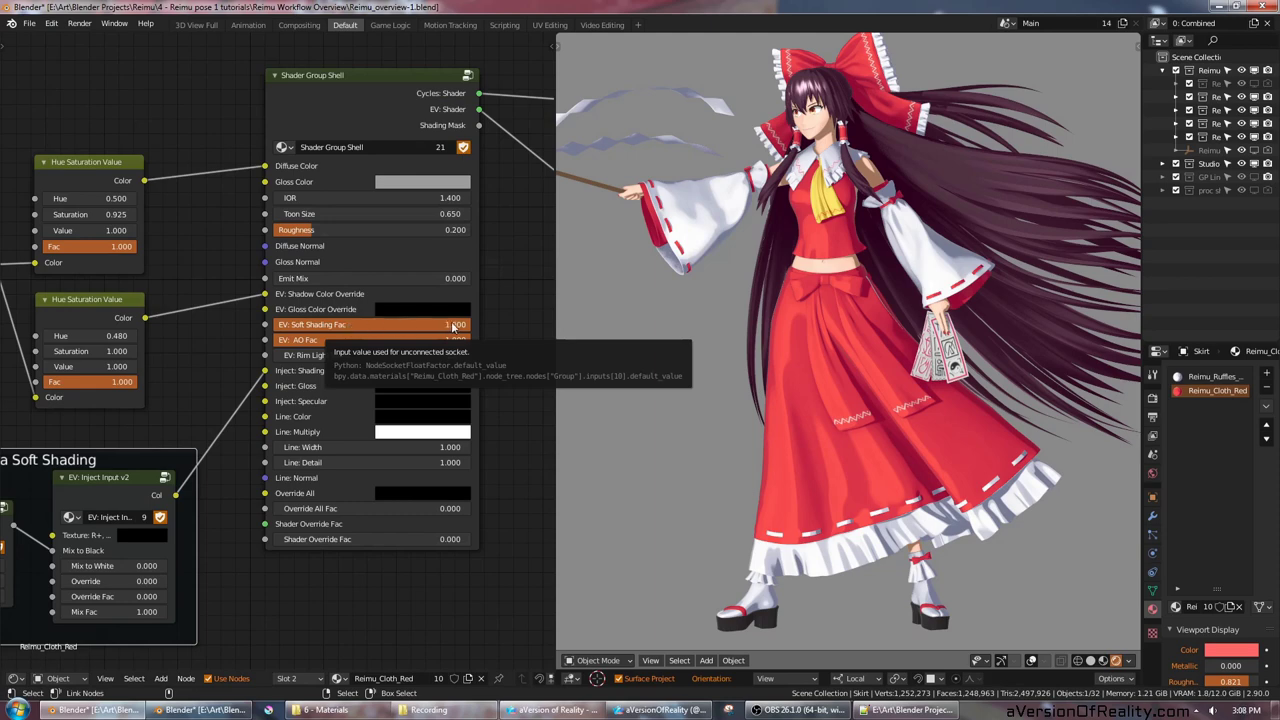
{"action": "scroll", "coordinate": [811, 231], "scroll_direction": "up", "scroll_amount": 3}
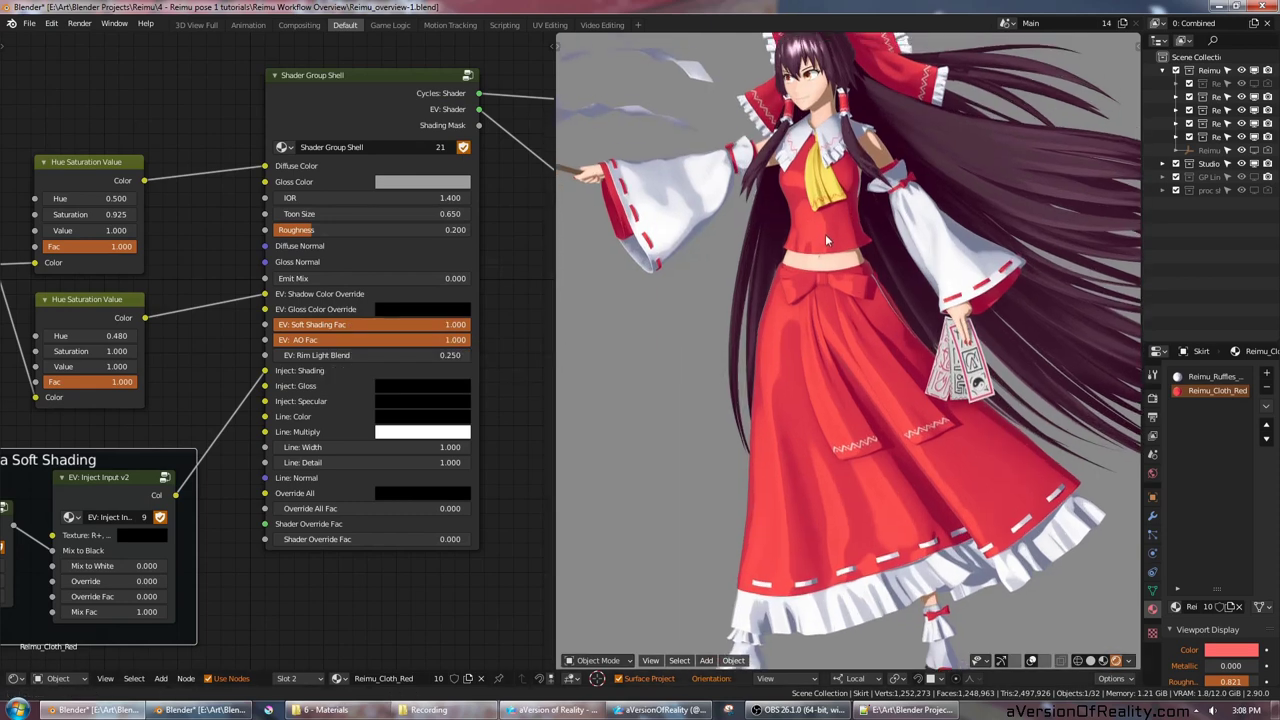
{"action": "middle_click_drag", "start_coordinate": [185, 332], "coordinate": [412, 190]}
{"action": "scroll", "coordinate": [380, 229], "scroll_direction": "up", "scroll_amount": 1}
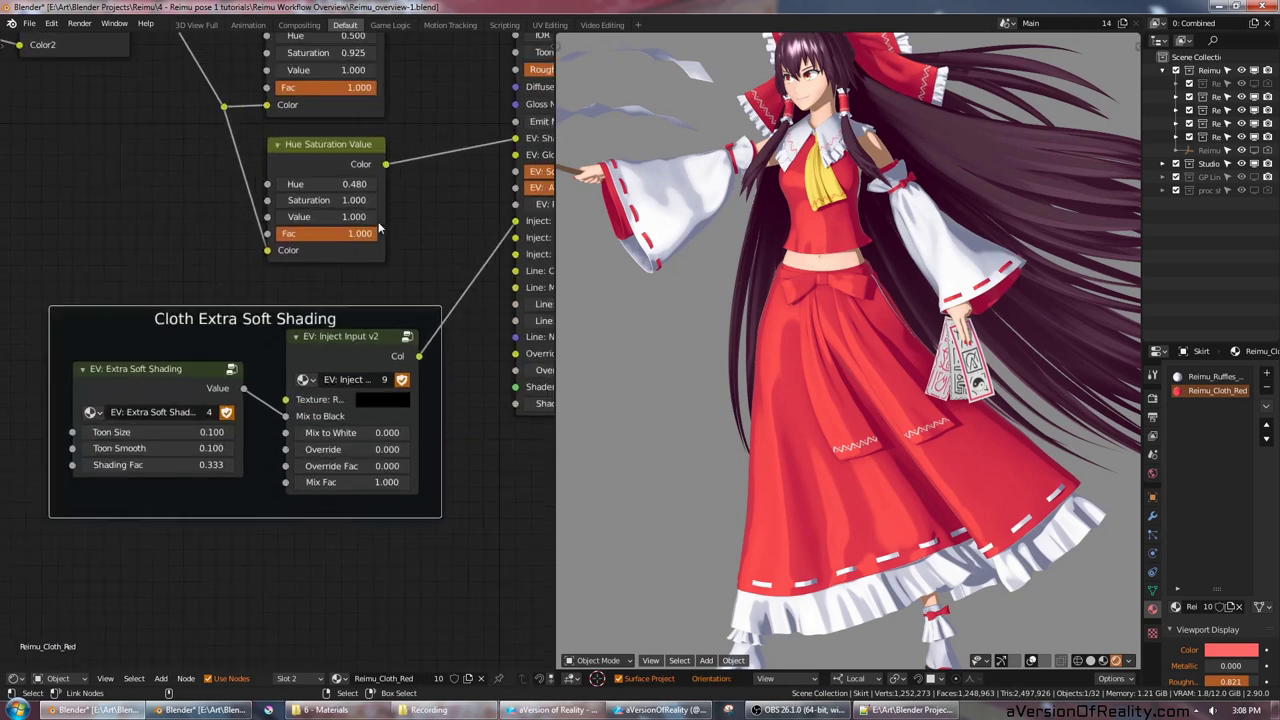
{"action": "mouse_move", "coordinate": [374, 258]}
{"action": "middle_mouse_down"}
{"action": "mouse_move", "coordinate": [285, 362]}
{"action": "mouse_move", "coordinate": [337, 368]}
{"action": "middle_mouse_up"}
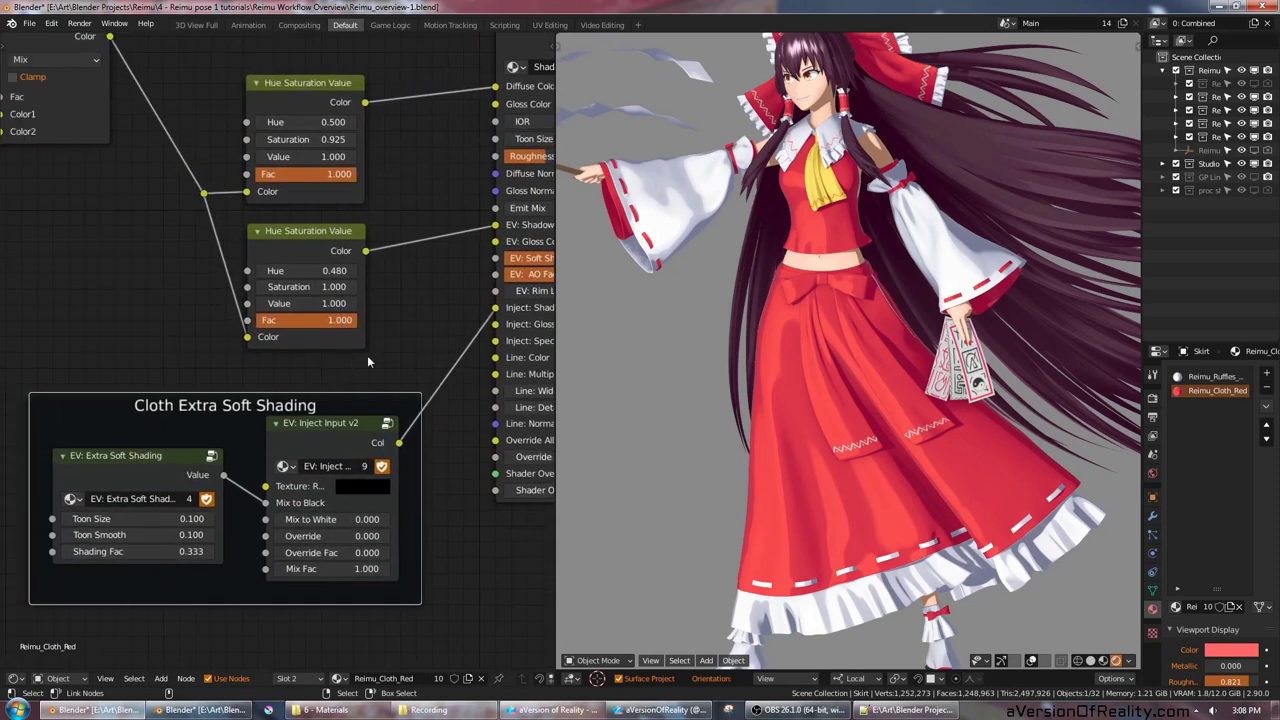
{"action": "middle_click_drag", "start_coordinate": [416, 335], "coordinate": [404, 331]}
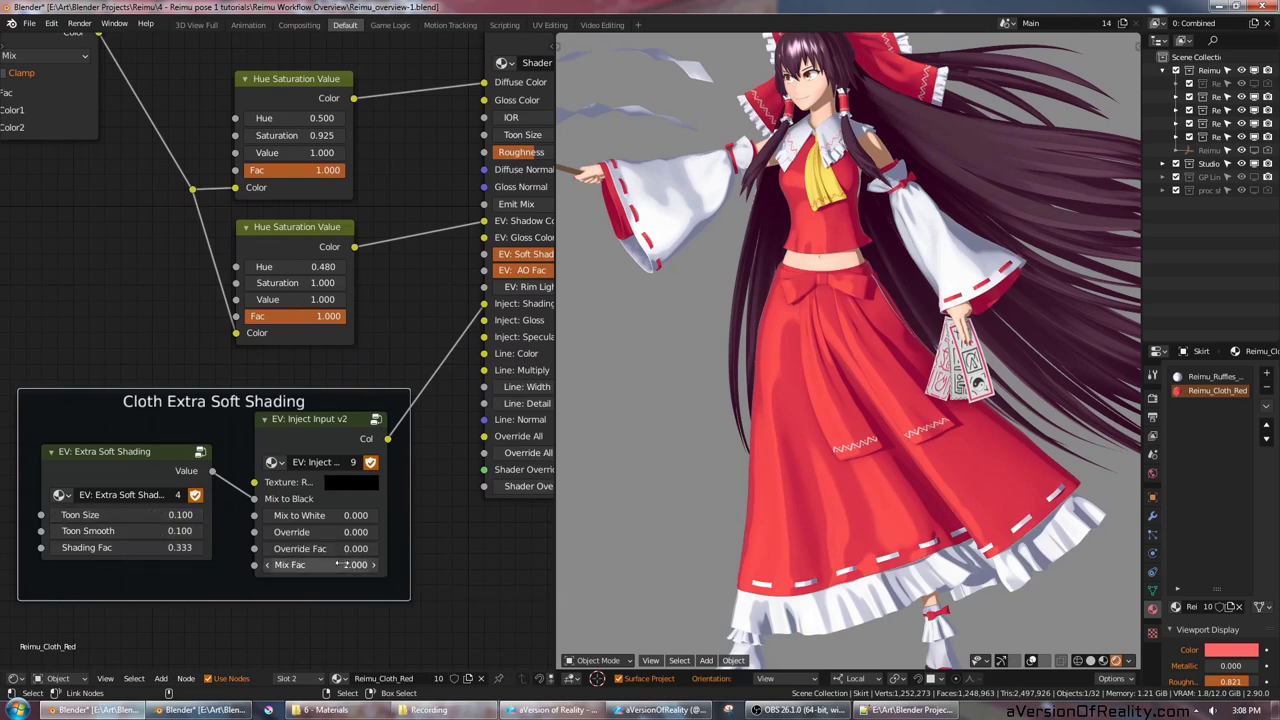
Step: Zoom in on the skirt and try varying the EV: Inject Input v2 node's Mix Fac, restoring it to 1.000
{"action": "mouse_move", "coordinate": [358, 566]}
{"action": "left_mouse_down"}
{"action": "mouse_move", "coordinate": [258, 566]}
{"action": "mouse_move", "coordinate": [364, 566]}
{"action": "left_mouse_up"}
{"action": "middle_click_drag", "start_coordinate": [717, 413], "coordinate": [711, 324], "text": "shift"}
{"action": "scroll", "coordinate": [722, 331], "scroll_direction": "up", "scroll_amount": 3}
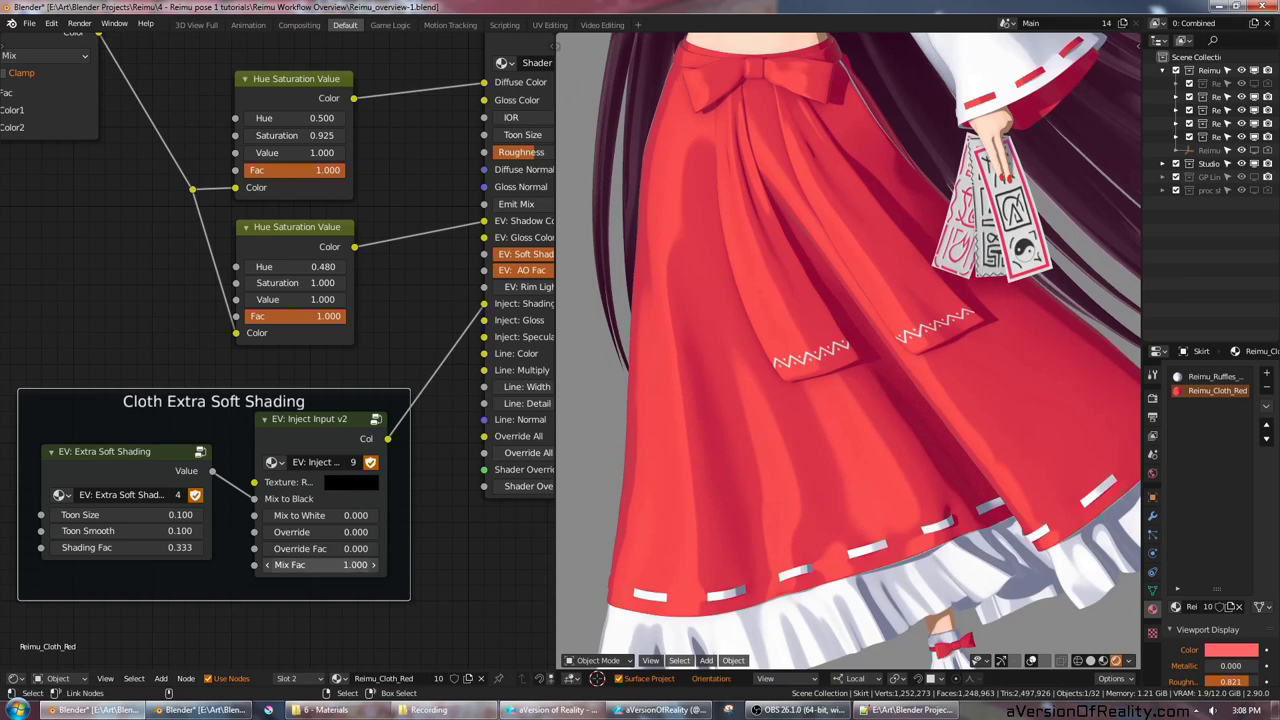
{"action": "mouse_move", "coordinate": [274, 563]}
{"action": "left_mouse_down"}
{"action": "mouse_move", "coordinate": [174, 563]}
{"action": "mouse_move", "coordinate": [274, 563]}
{"action": "left_mouse_up"}
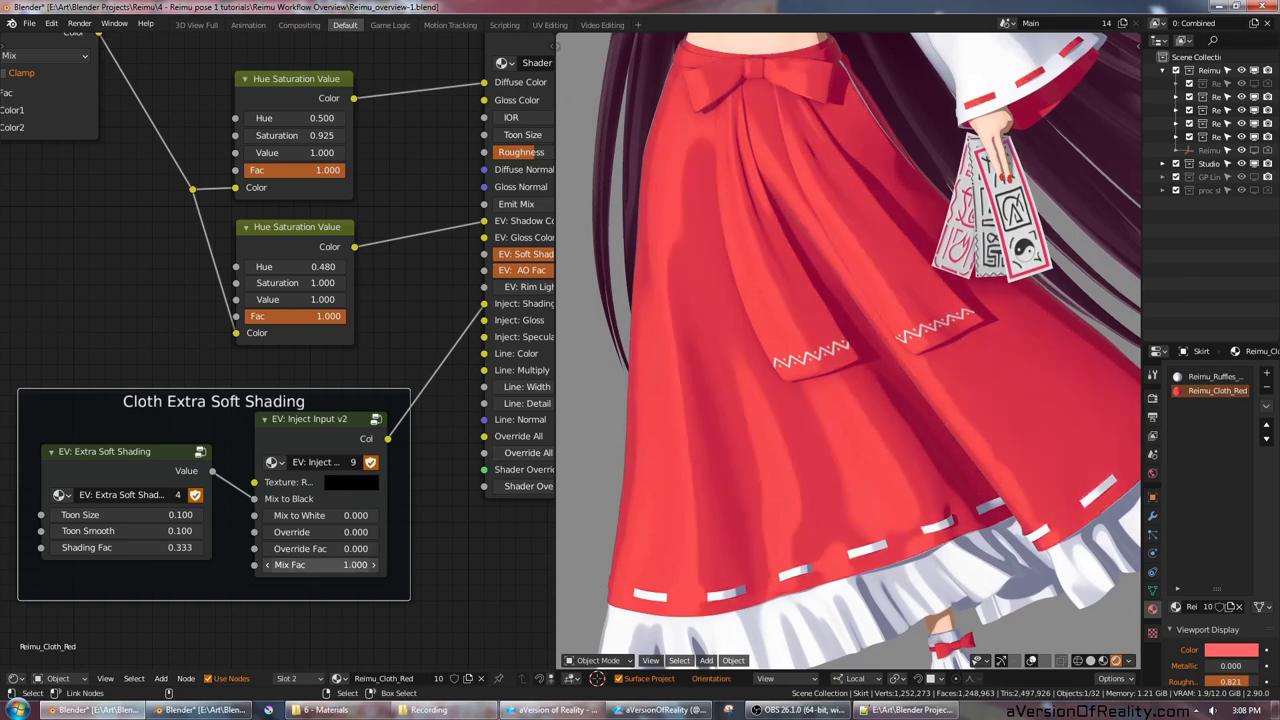
Step: Try Toon Size 0.200 and Toon Smooth up to 0.300 on the EV: Extra Soft Shading node, restoring both to 0.100
{"action": "left_click", "coordinate": [200, 518]}
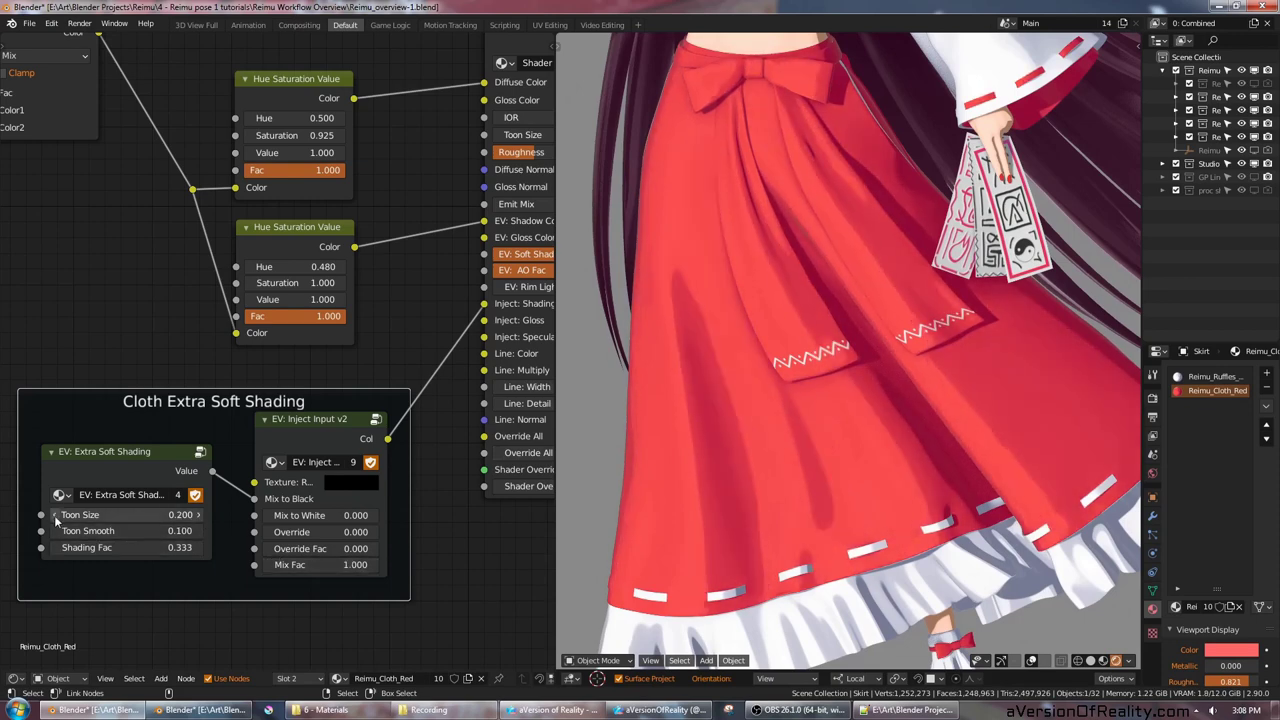
{"action": "left_click", "coordinate": [55, 515]}
{"action": "left_click", "coordinate": [198, 532]}
{"action": "left_click", "coordinate": [198, 532]}
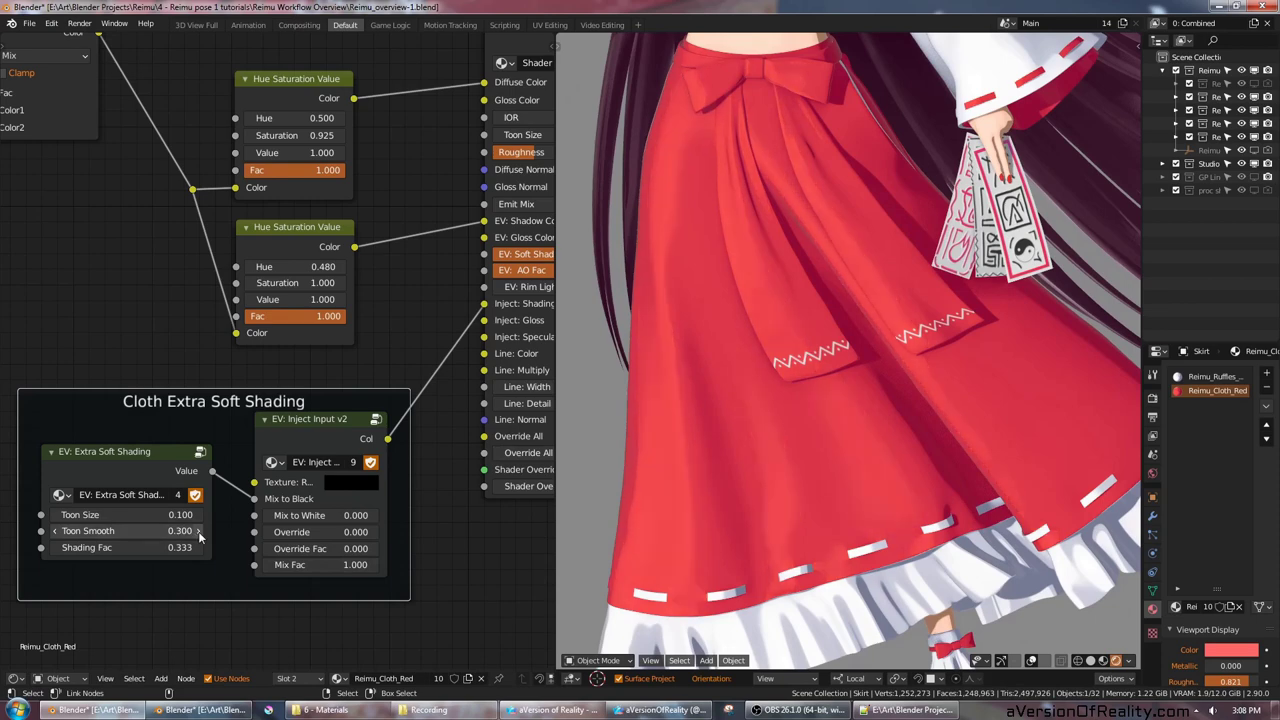
{"action": "left_click", "coordinate": [56, 531]}
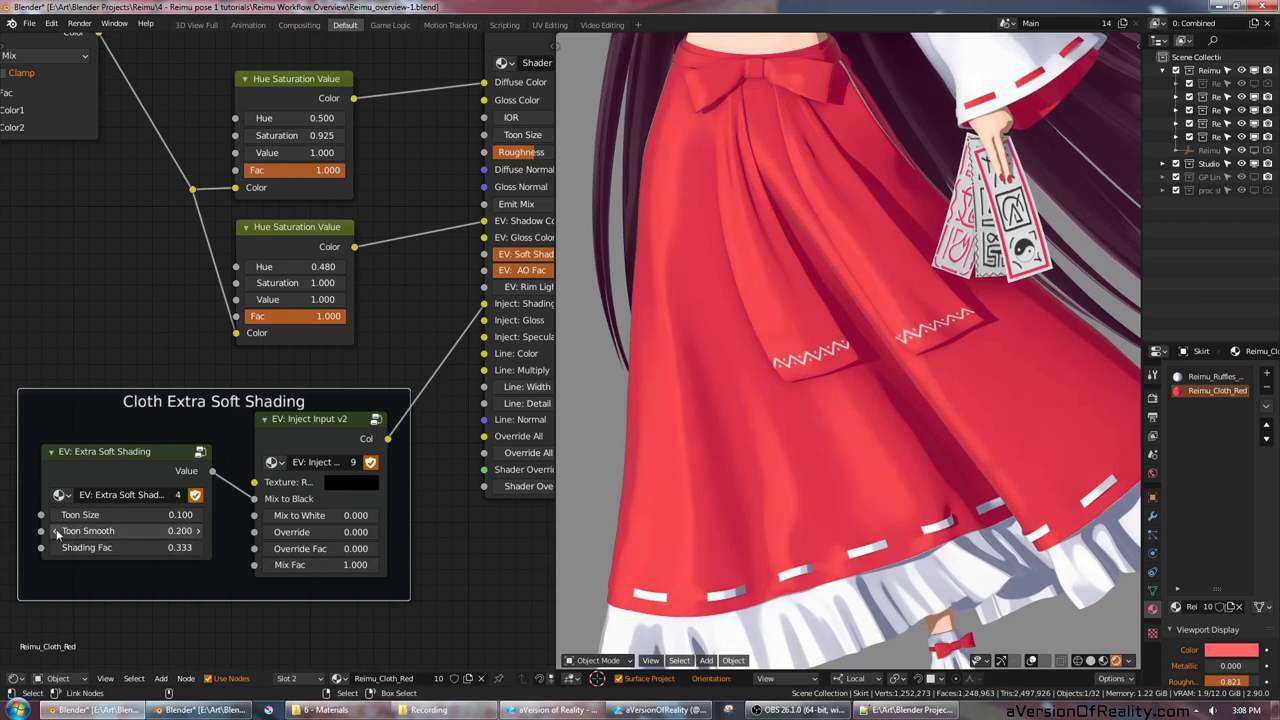
{"action": "left_click", "coordinate": [56, 531]}
Step: Test the EV: Extra Soft Shading node's Shading Fac at values such as 1.133 and 0.433 on the skirt
{"action": "left_click", "coordinate": [198, 548]}
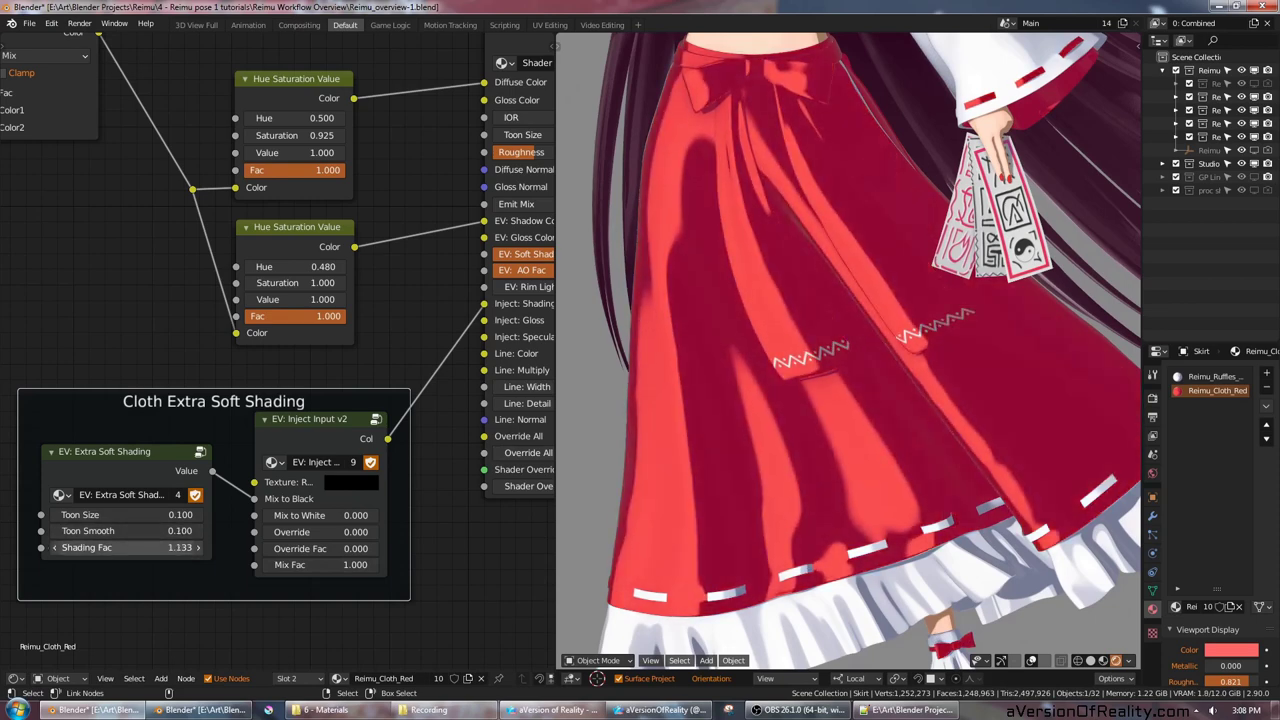
{"action": "scroll", "coordinate": [126, 548], "scroll_direction": "down", "scroll_amount": 7, "text": "ctrl"}
{"action": "scroll", "coordinate": [126, 548], "scroll_direction": "up", "scroll_amount": 4, "text": "ctrl"}
{"action": "scroll", "coordinate": [126, 548], "scroll_direction": "down", "scroll_amount": 4, "text": "ctrl"}
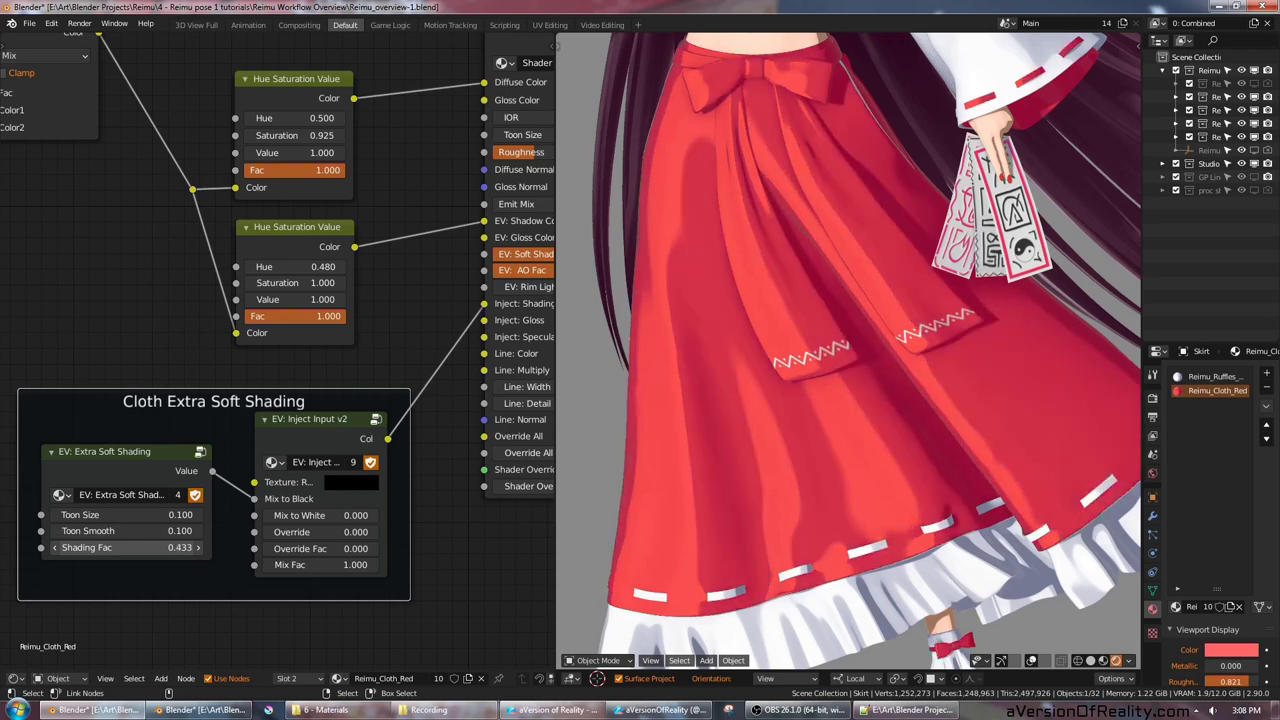
{"action": "left_click", "coordinate": [131, 548]}
{"action": "key", "text": "Return"}
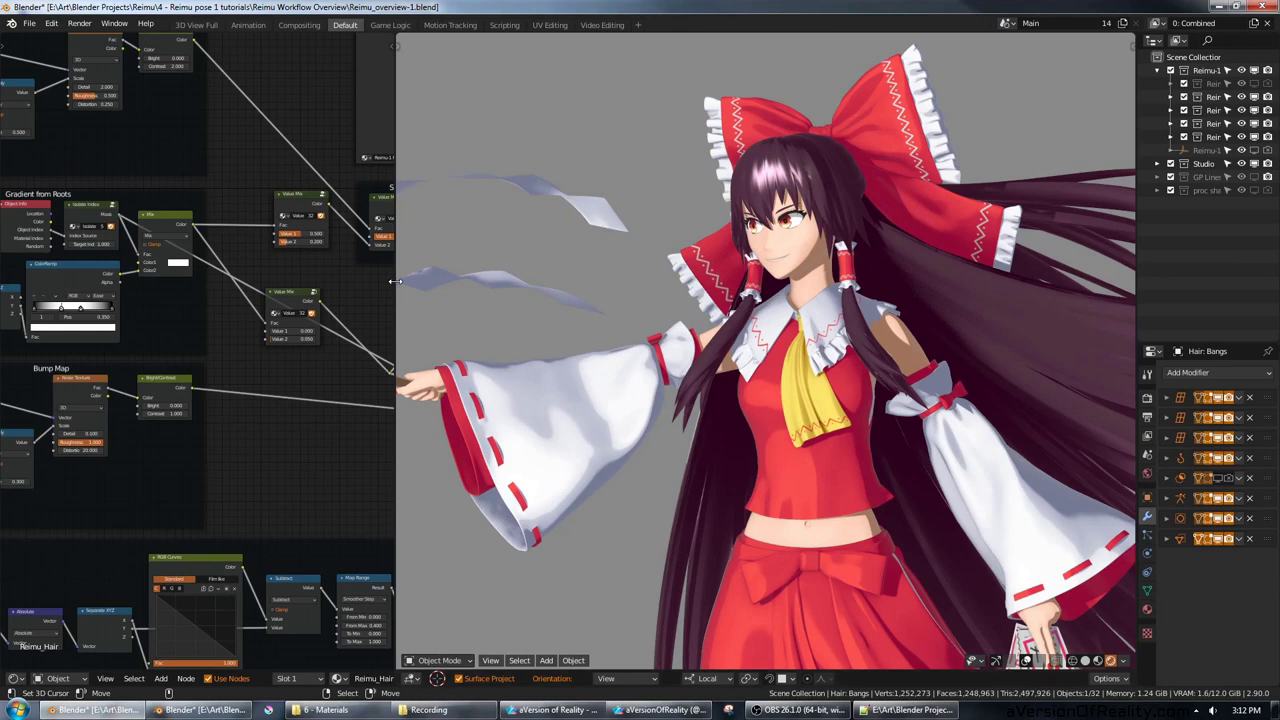
Step: Widen the node editor and examine the Reimu_Hair material's Gradient from Roots, Bump Map and Fake Shadows frames
{"action": "left_click_drag", "start_coordinate": [396, 281], "coordinate": [703, 281]}
{"action": "scroll", "coordinate": [507, 248], "scroll_direction": "up", "scroll_amount": 2}
{"action": "scroll", "coordinate": [507, 248], "scroll_direction": "down", "scroll_amount": 2}
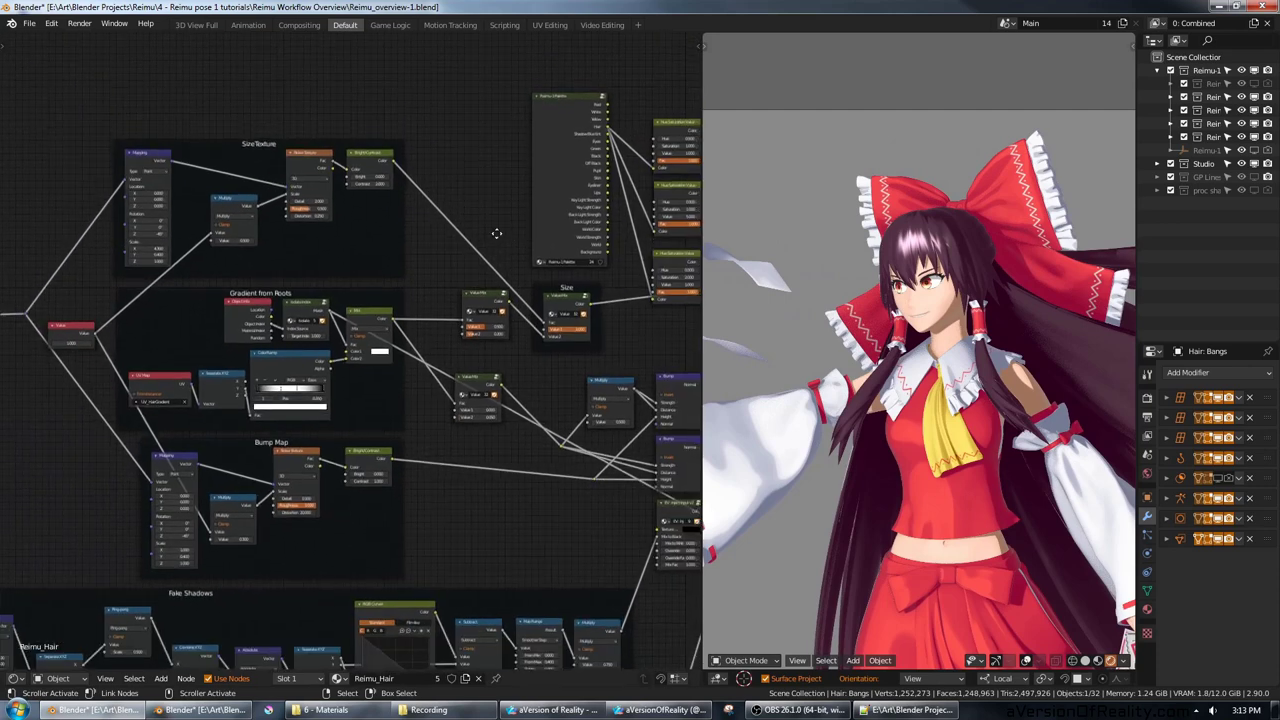
{"action": "middle_click_drag", "start_coordinate": [548, 341], "coordinate": [509, 322]}
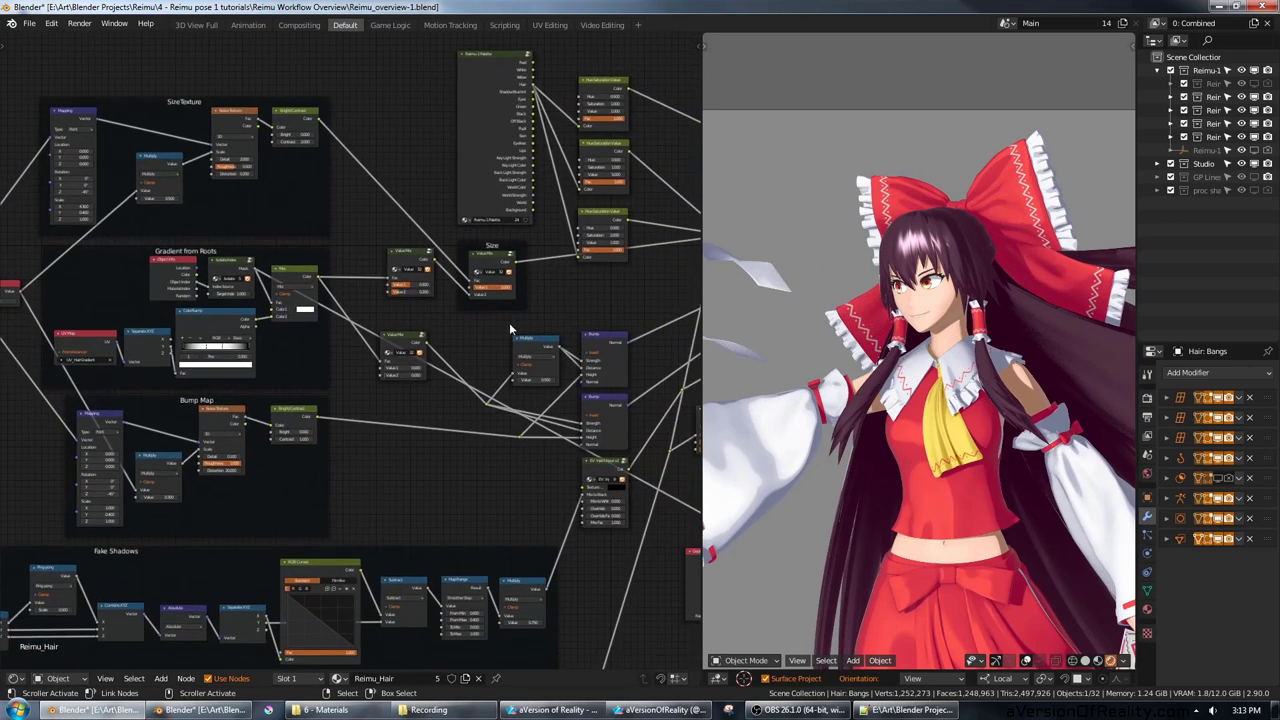
{"action": "scroll", "coordinate": [511, 332], "scroll_direction": "down", "scroll_amount": 1}
{"action": "mouse_move", "coordinate": [517, 389]}
{"action": "middle_mouse_down"}
{"action": "mouse_move", "coordinate": [410, 312]}
{"action": "mouse_move", "coordinate": [514, 385]}
{"action": "middle_mouse_up"}
{"action": "middle_click_drag", "start_coordinate": [500, 470], "coordinate": [574, 229]}
{"action": "scroll", "coordinate": [505, 311], "scroll_direction": "up", "scroll_amount": 2}
{"action": "middle_click_drag", "start_coordinate": [505, 311], "coordinate": [611, 225]}
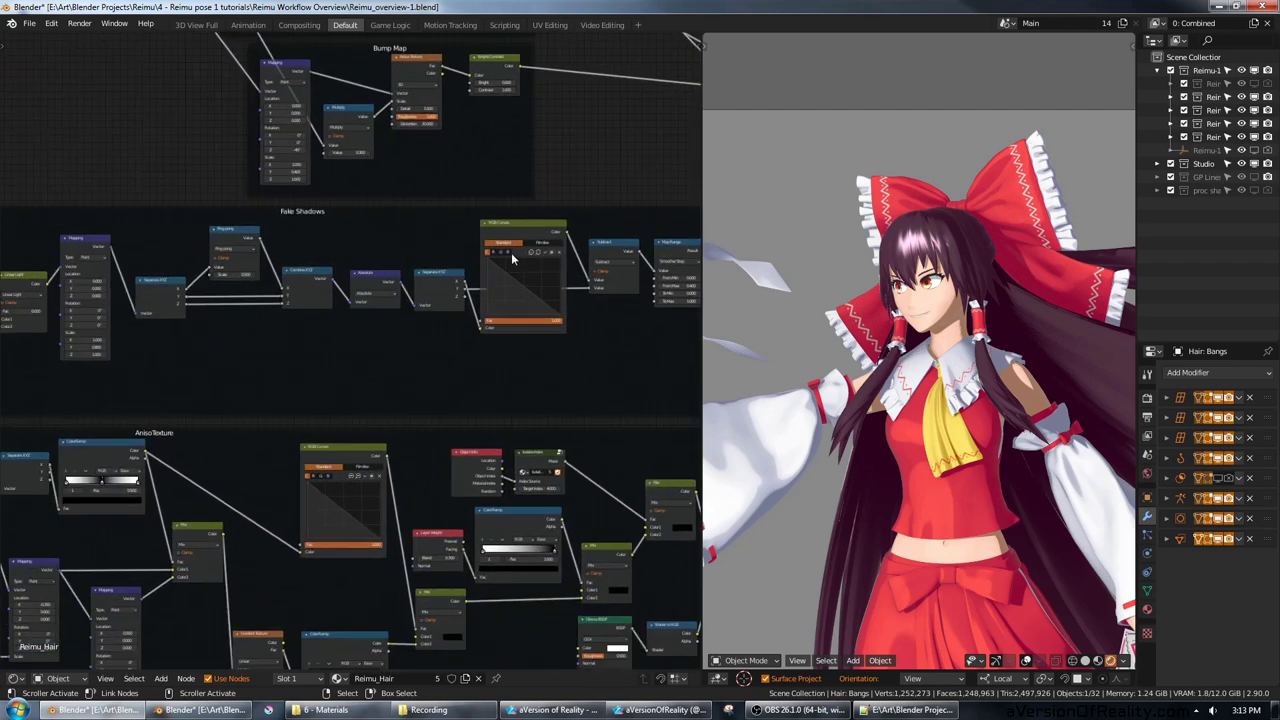
Step: Examine the Reimu_Hair material's AnisoTexture frame and the character's hair up close from the front
{"action": "scroll", "coordinate": [505, 254], "scroll_direction": "up", "scroll_amount": 1}
{"action": "middle_click_drag", "start_coordinate": [442, 398], "coordinate": [540, 216]}
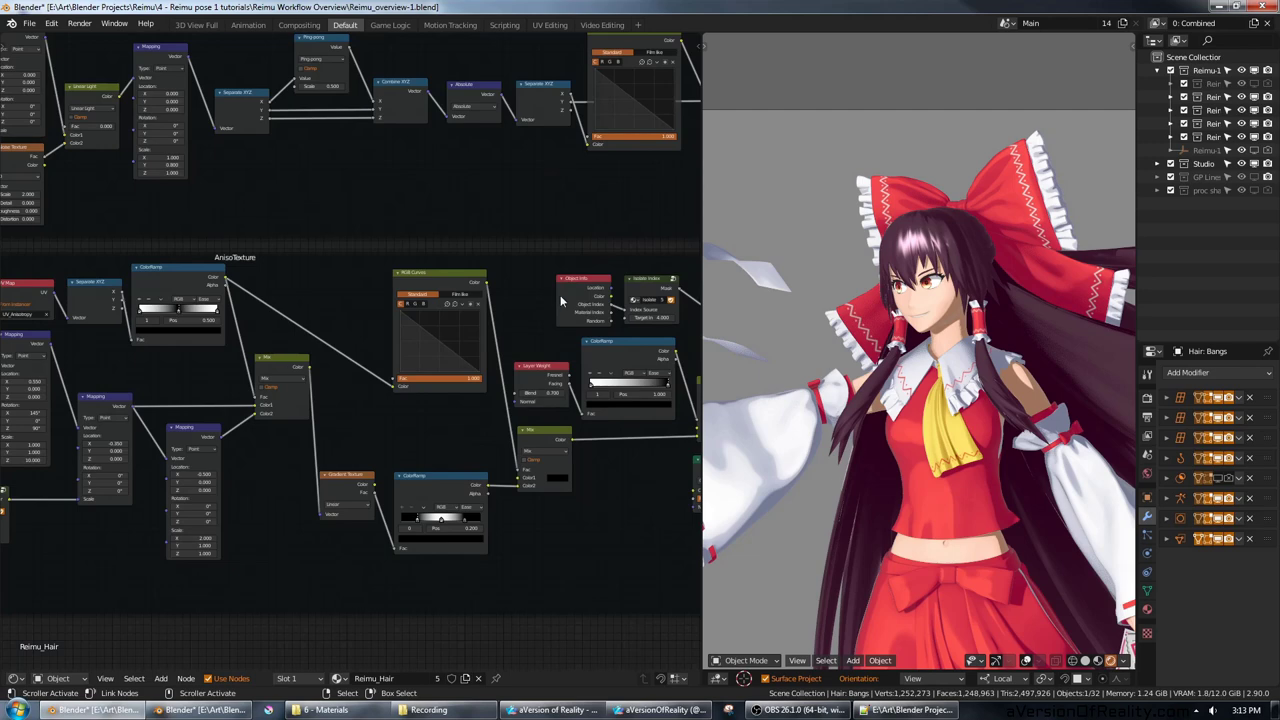
{"action": "middle_click_drag", "start_coordinate": [600, 208], "coordinate": [417, 508]}
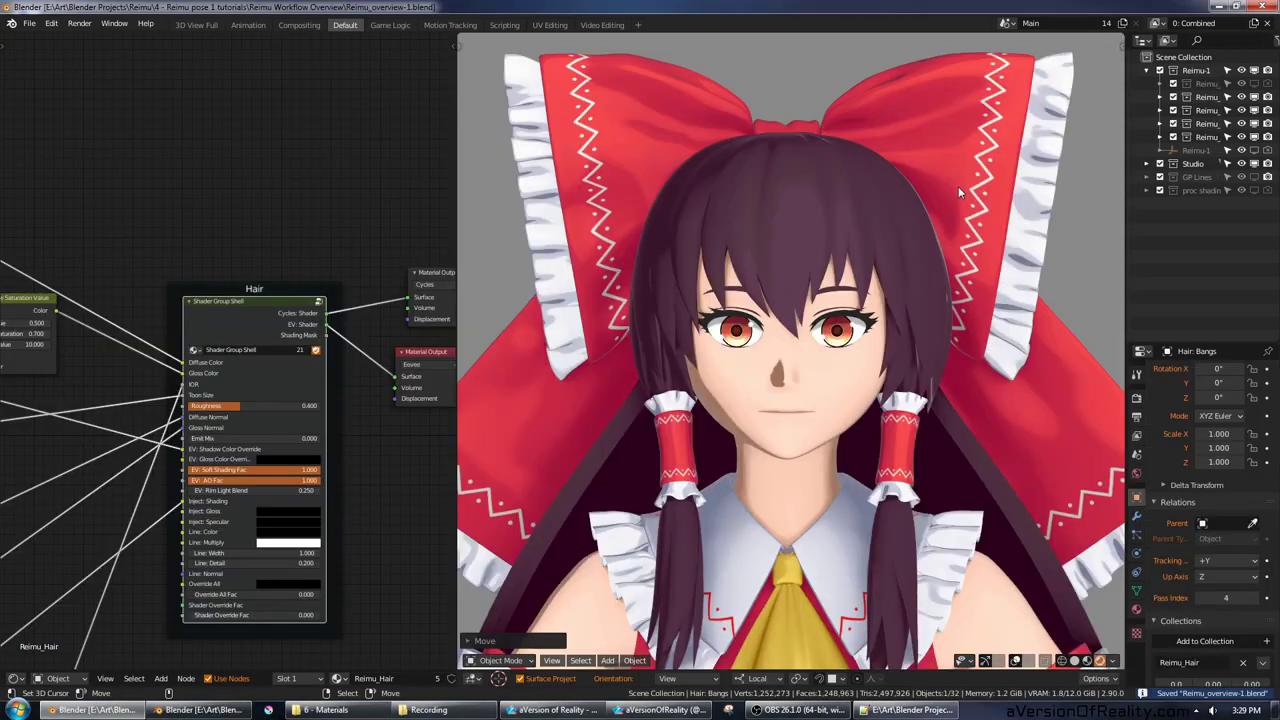
{"action": "scroll", "coordinate": [958, 190], "scroll_direction": "up", "scroll_amount": 3}
{"action": "middle_click_drag", "start_coordinate": [996, 197], "coordinate": [873, 229]}
{"action": "middle_click_drag", "start_coordinate": [816, 286], "coordinate": [870, 228]}
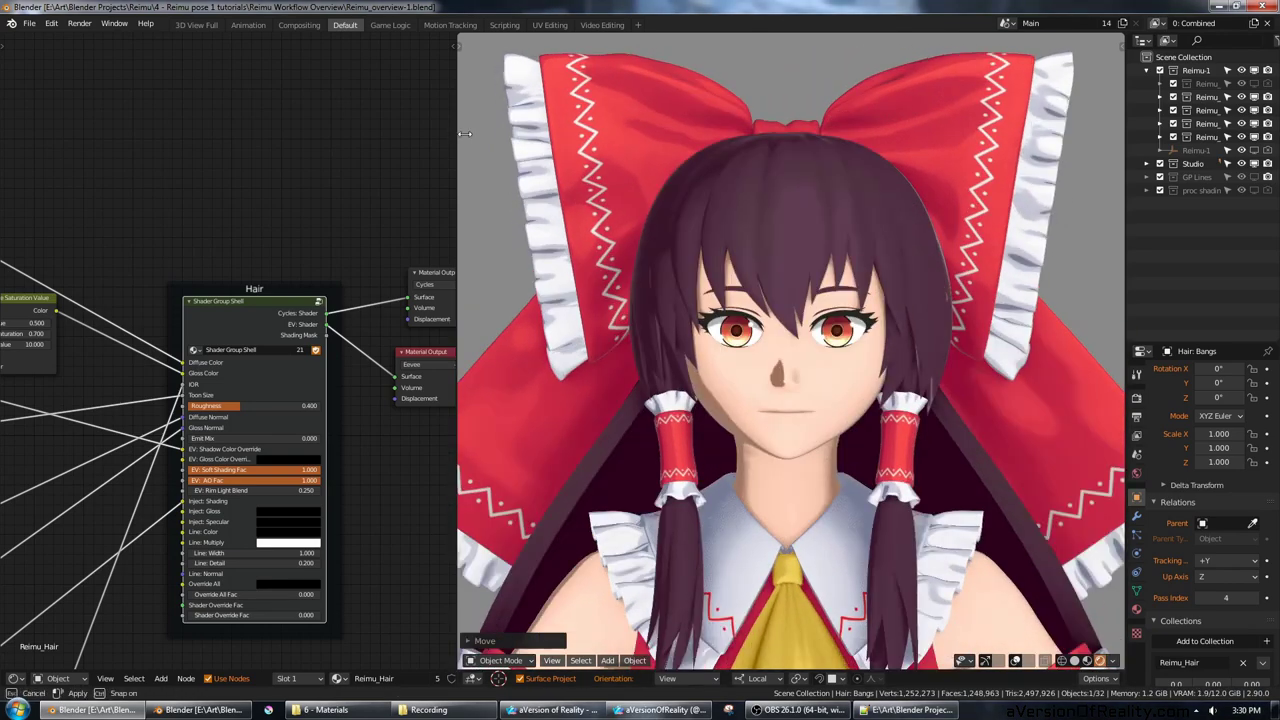
Step: Widen the node editor and preview the Bright/Contrast node feeding the Size frame on the hair through the Eevee Material Output
{"action": "left_click_drag", "start_coordinate": [459, 134], "coordinate": [686, 165]}
{"action": "scroll", "coordinate": [457, 271], "scroll_direction": "down", "scroll_amount": 3}
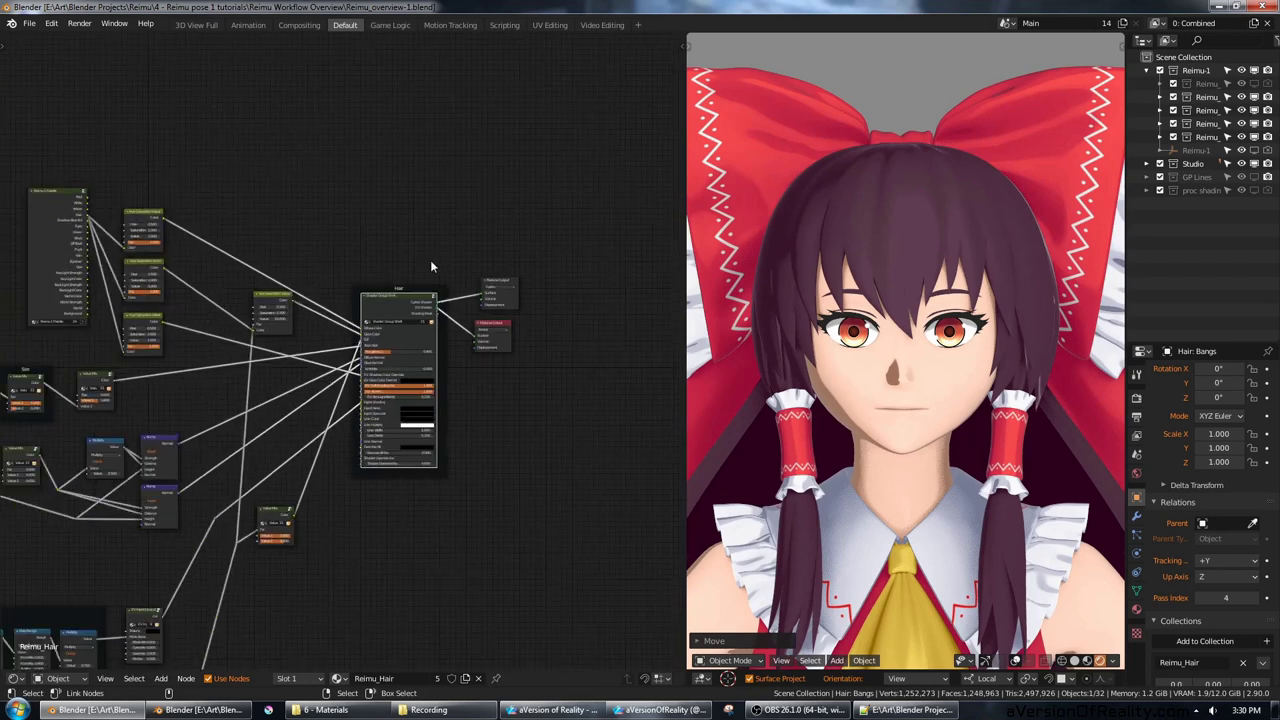
{"action": "middle_click_drag", "start_coordinate": [434, 271], "coordinate": [567, 248]}
{"action": "left_click_drag", "start_coordinate": [656, 240], "coordinate": [275, 323]}
{"action": "middle_click_drag", "start_coordinate": [235, 331], "coordinate": [391, 294]}
{"action": "scroll", "coordinate": [390, 293], "scroll_direction": "up", "scroll_amount": 2}
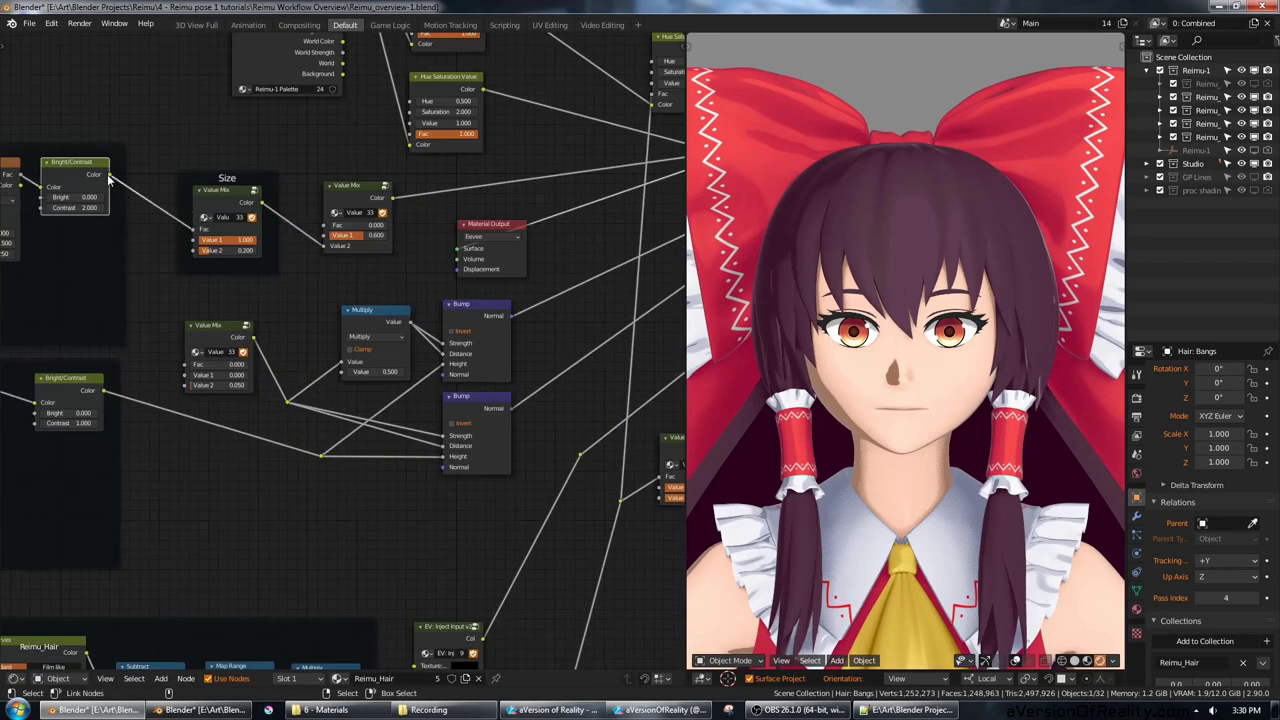
{"action": "left_click_drag", "start_coordinate": [110, 176], "coordinate": [456, 250]}
{"action": "middle_click_drag", "start_coordinate": [892, 186], "coordinate": [980, 186]}
Step: Move the Material Output node down and link the Bump Map frame's Bright/Contrast color to its Surface
{"action": "left_click_drag", "start_coordinate": [499, 252], "coordinate": [248, 526]}
{"action": "middle_click_drag", "start_coordinate": [248, 526], "coordinate": [440, 301]}
{"action": "scroll", "coordinate": [283, 197], "scroll_direction": "up", "scroll_amount": 4}
{"action": "mouse_move", "coordinate": [301, 153]}
{"action": "left_mouse_down"}
{"action": "mouse_move", "coordinate": [440, 284]}
{"action": "mouse_move", "coordinate": [468, 329]}
{"action": "left_mouse_up"}
{"action": "middle_click_drag", "start_coordinate": [470, 330], "coordinate": [317, 330]}
{"action": "mouse_move", "coordinate": [952, 205]}
{"action": "middle_mouse_down"}
{"action": "mouse_move", "coordinate": [884, 216]}
{"action": "mouse_move", "coordinate": [940, 214]}
{"action": "middle_mouse_up"}
Step: Move the Material Output beside the Fake Shadows frame and link that frame's final Multiply value to its Surface
{"action": "middle_click_drag", "start_coordinate": [524, 368], "coordinate": [374, 268]}
{"action": "scroll", "coordinate": [374, 268], "scroll_direction": "down", "scroll_amount": 1}
{"action": "scroll", "coordinate": [375, 269], "scroll_direction": "down", "scroll_amount": 1}
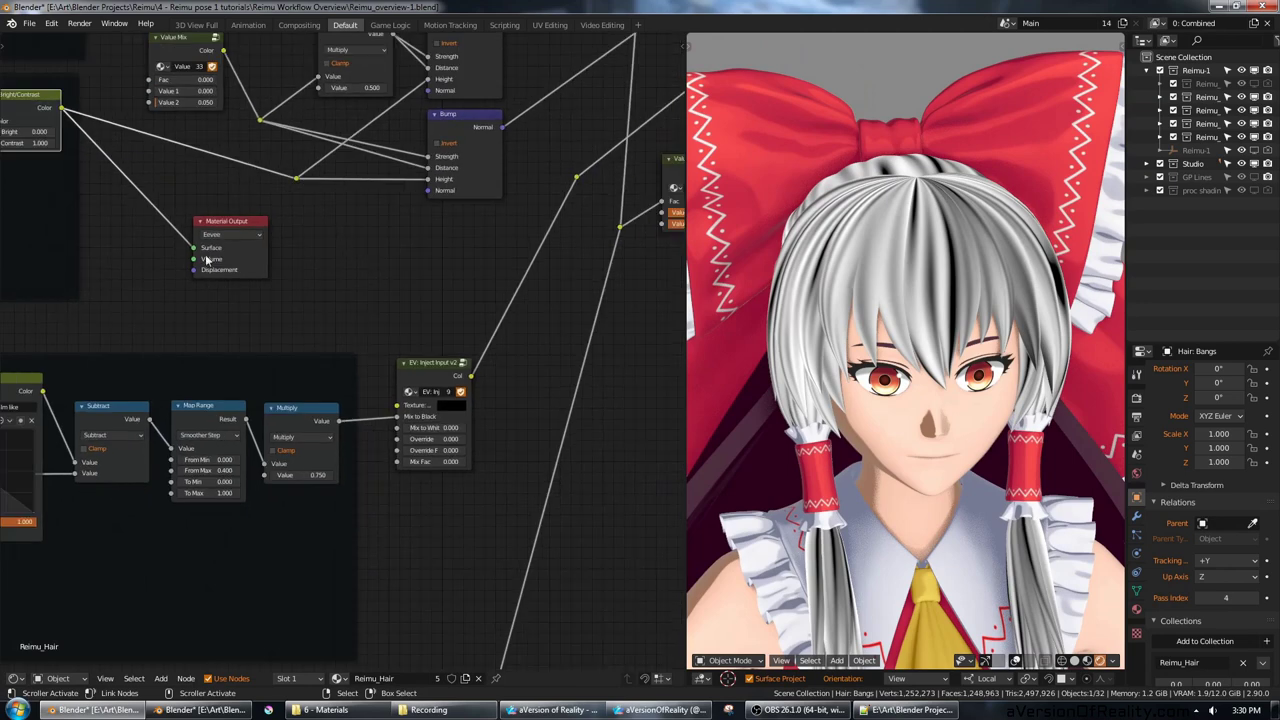
{"action": "left_click_drag", "start_coordinate": [206, 258], "coordinate": [458, 568]}
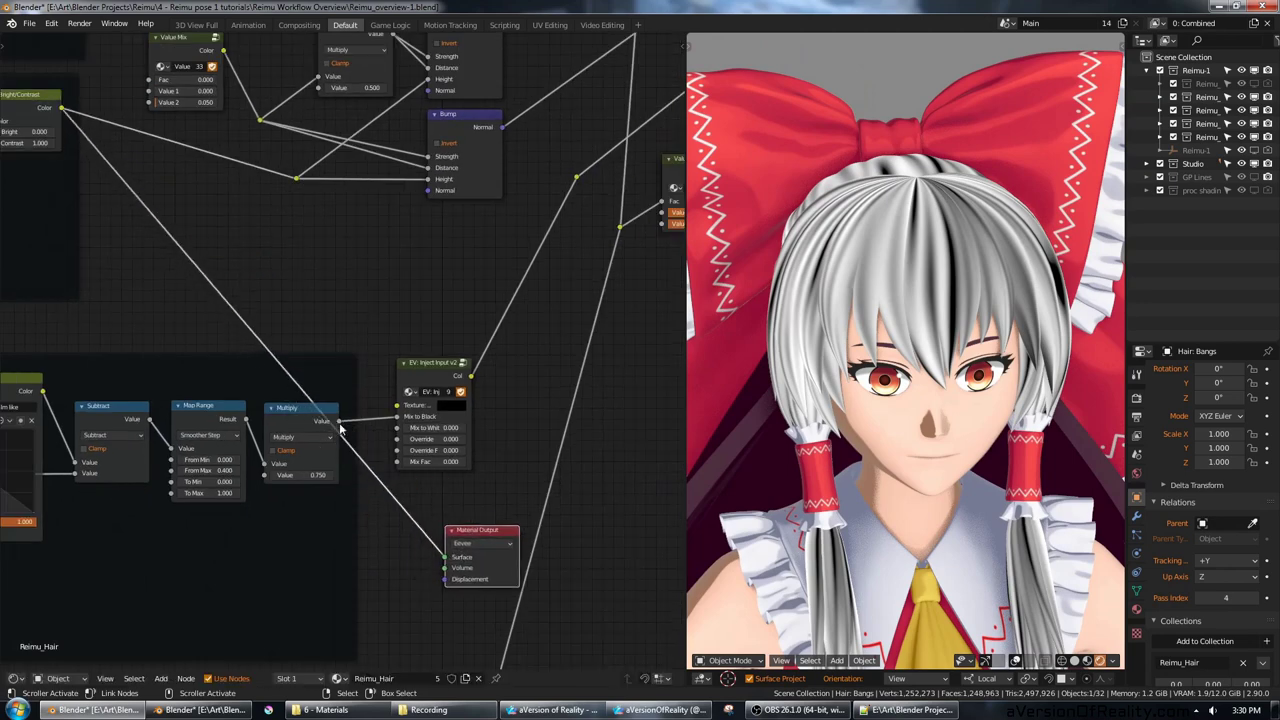
{"action": "left_click_drag", "start_coordinate": [340, 423], "coordinate": [450, 558]}
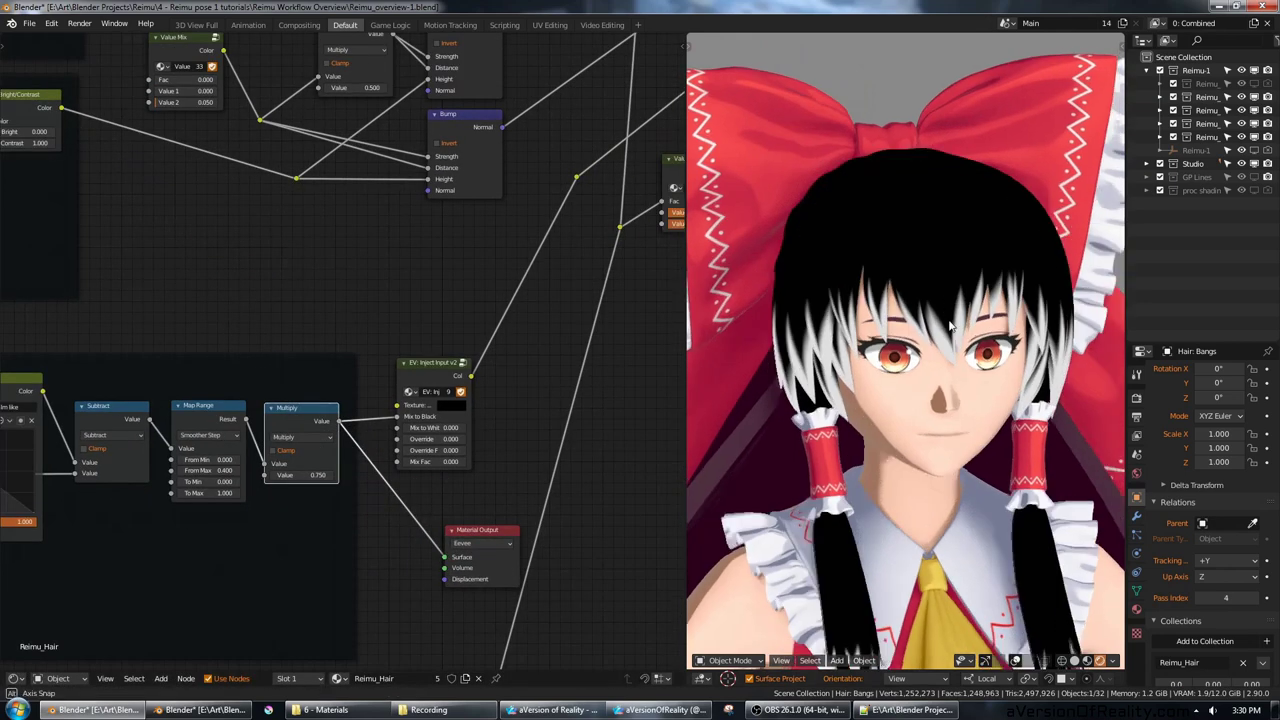
Step: Move the Material Output node further down the hair node tree and view the head from the front
{"action": "middle_click_drag", "start_coordinate": [561, 414], "coordinate": [584, 160]}
{"action": "scroll", "coordinate": [551, 354], "scroll_direction": "down", "scroll_amount": 4}
{"action": "scroll", "coordinate": [526, 240], "scroll_direction": "up", "scroll_amount": 2}
{"action": "left_click_drag", "start_coordinate": [524, 250], "coordinate": [499, 541]}
{"action": "mouse_move", "coordinate": [987, 246]}
{"action": "middle_mouse_down"}
{"action": "mouse_move", "coordinate": [934, 242]}
{"action": "mouse_move", "coordinate": [993, 244]}
{"action": "middle_mouse_up"}
{"action": "key", "text": "KP_1"}
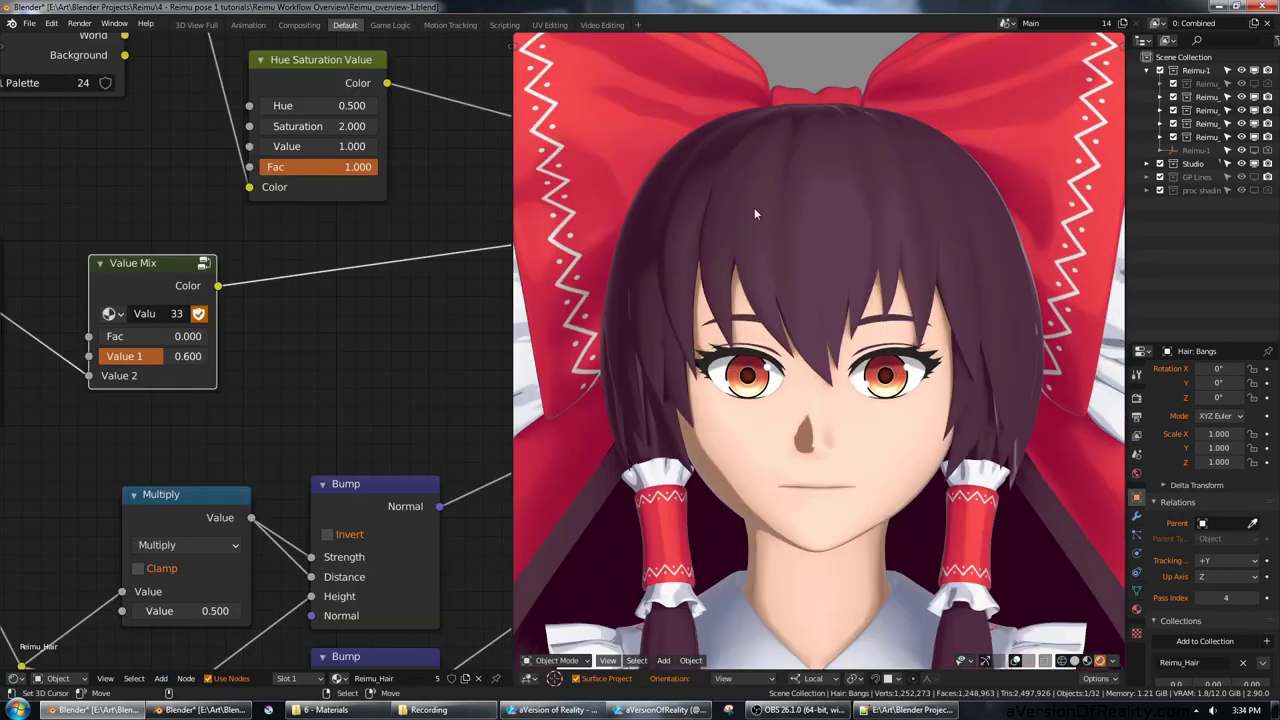
Step: Try a Fac of 1.000 on the Value Mix node after the Size frame, restoring it to 0.000
{"action": "middle_click_drag", "start_coordinate": [755, 213], "coordinate": [862, 284]}
{"action": "scroll", "coordinate": [851, 258], "scroll_direction": "up", "scroll_amount": 1}
{"action": "left_click", "coordinate": [291, 370]}
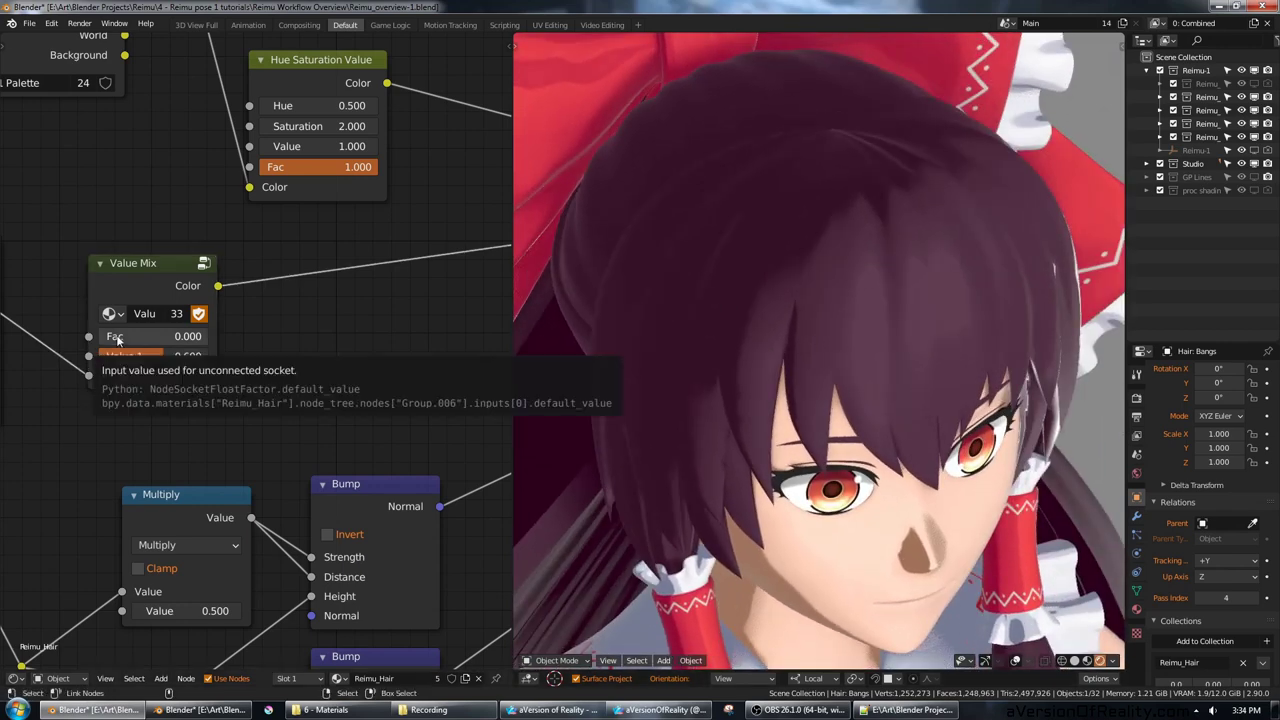
{"action": "left_click_drag", "start_coordinate": [117, 339], "coordinate": [210, 339]}
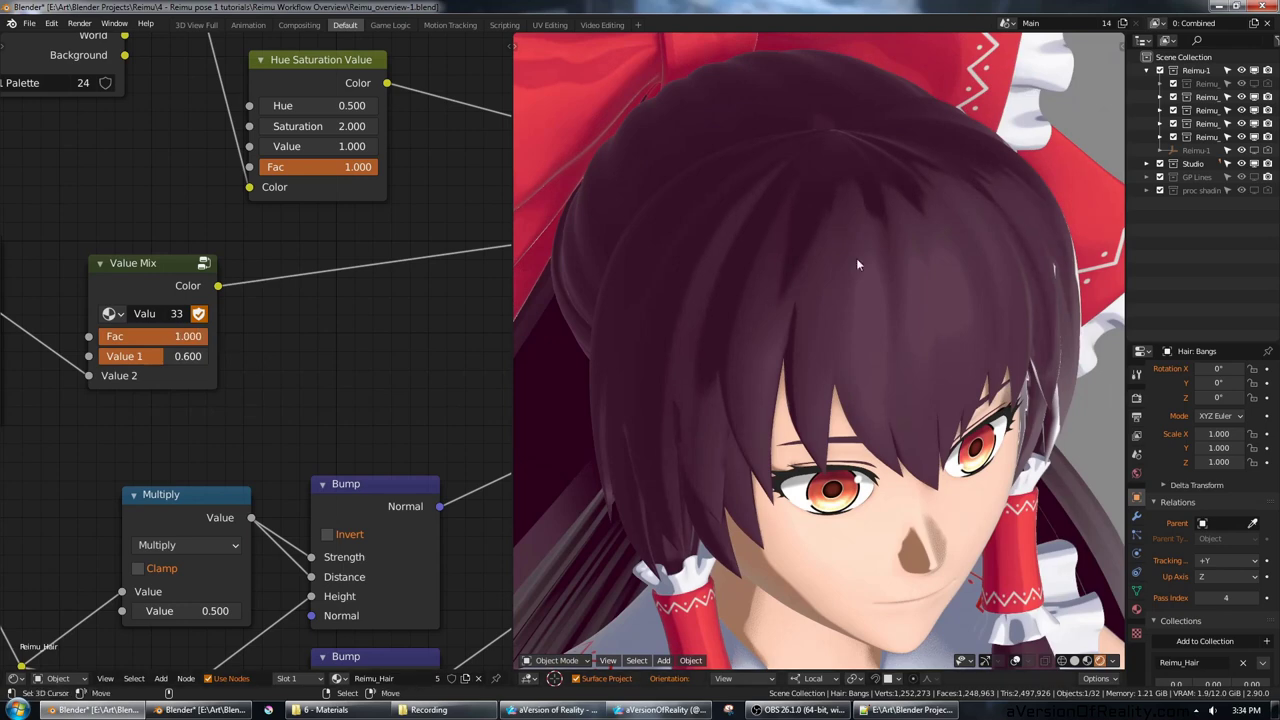
{"action": "middle_click_drag", "start_coordinate": [856, 258], "coordinate": [745, 278]}
{"action": "mouse_move", "coordinate": [184, 338]}
{"action": "left_mouse_down"}
{"action": "mouse_move", "coordinate": [75, 338]}
{"action": "mouse_move", "coordinate": [186, 338]}
{"action": "mouse_move", "coordinate": [88, 338]}
{"action": "left_mouse_up"}
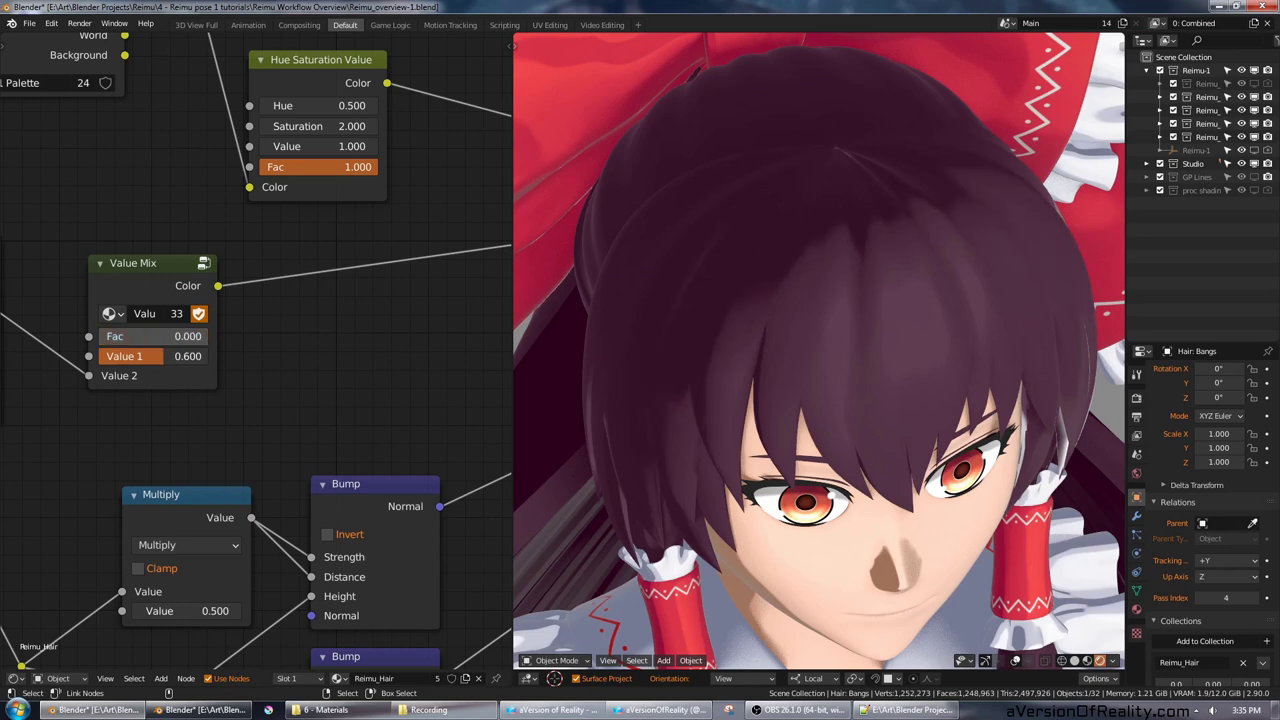
Step: Set the Fac of the Value Mix node driving the hair's Bump nodes to 1.000, inspecting the bangs up close
{"action": "scroll", "coordinate": [262, 421], "scroll_direction": "down", "scroll_amount": 4}
{"action": "middle_click_drag", "start_coordinate": [170, 482], "coordinate": [369, 301]}
{"action": "scroll", "coordinate": [315, 317], "scroll_direction": "up", "scroll_amount": 2}
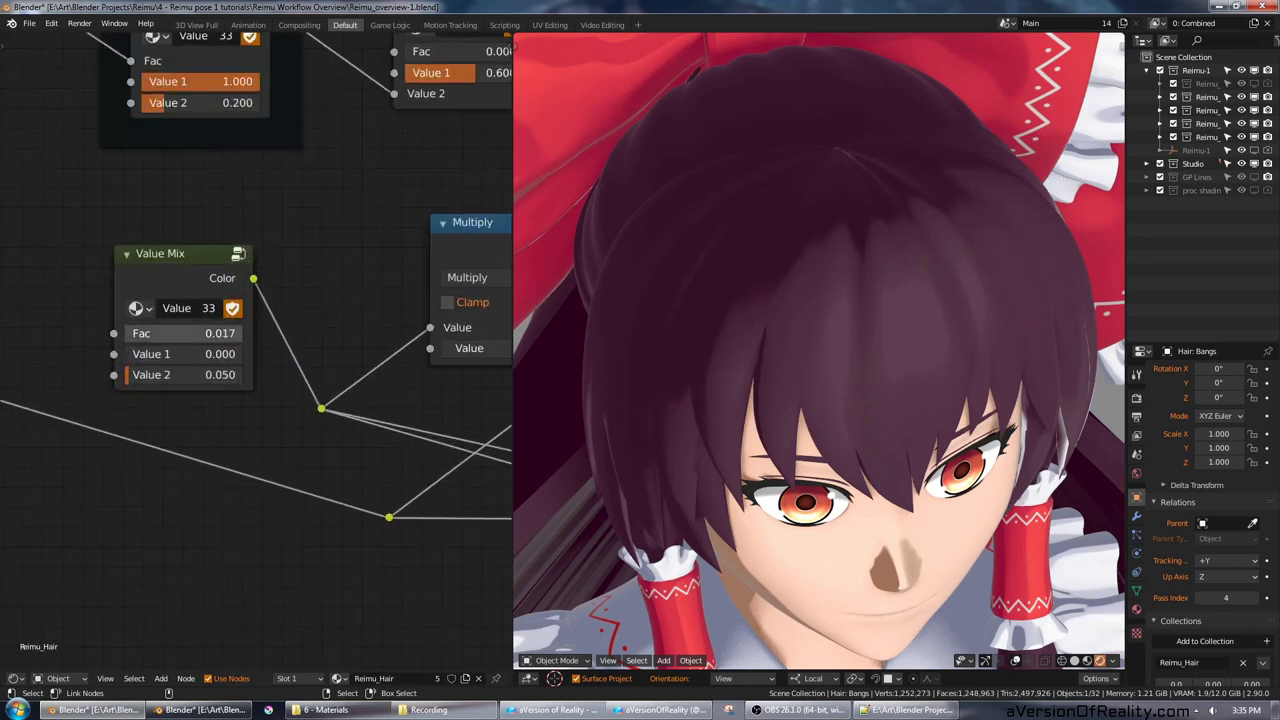
{"action": "middle_click_drag", "start_coordinate": [785, 300], "coordinate": [817, 353]}
{"action": "scroll", "coordinate": [811, 248], "scroll_direction": "up", "scroll_amount": 2}
{"action": "scroll", "coordinate": [835, 327], "scroll_direction": "up", "scroll_amount": 1}
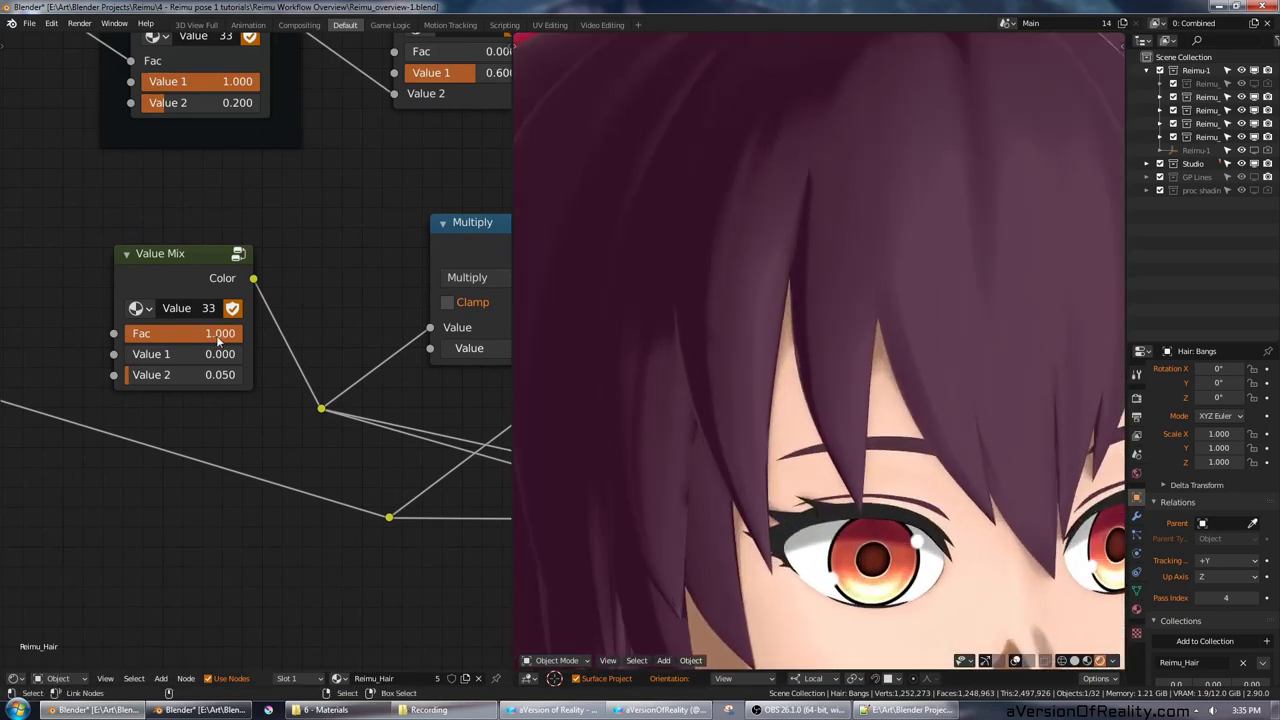
{"action": "mouse_move", "coordinate": [218, 338]}
{"action": "left_mouse_down"}
{"action": "mouse_move", "coordinate": [104, 338]}
{"action": "mouse_move", "coordinate": [236, 334]}
{"action": "left_mouse_up"}
Step: Set the Fac of the Value Mix node after the Size frame to 1.000 and inspect the hair from several angles
{"action": "middle_click_drag", "start_coordinate": [325, 301], "coordinate": [163, 479]}
{"action": "left_click_drag", "start_coordinate": [272, 231], "coordinate": [368, 230]}
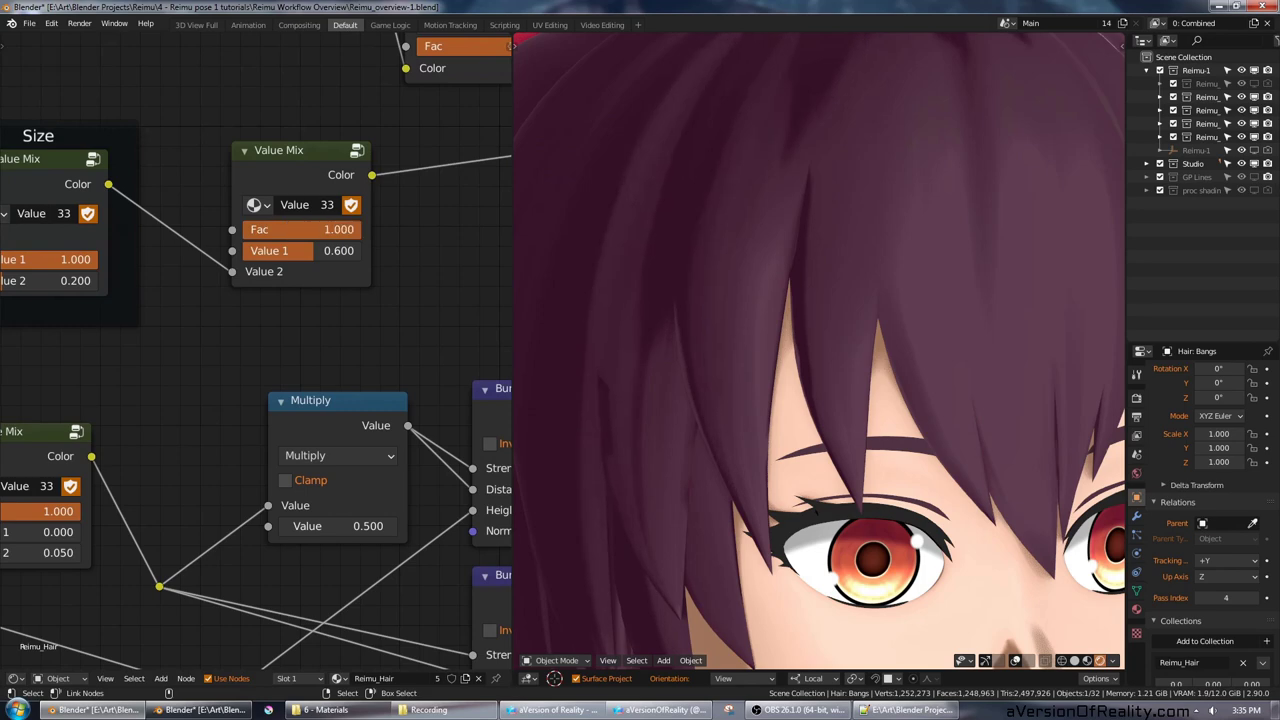
{"action": "scroll", "coordinate": [944, 184], "scroll_direction": "down", "scroll_amount": 3}
{"action": "middle_click_drag", "start_coordinate": [944, 184], "coordinate": [830, 194]}
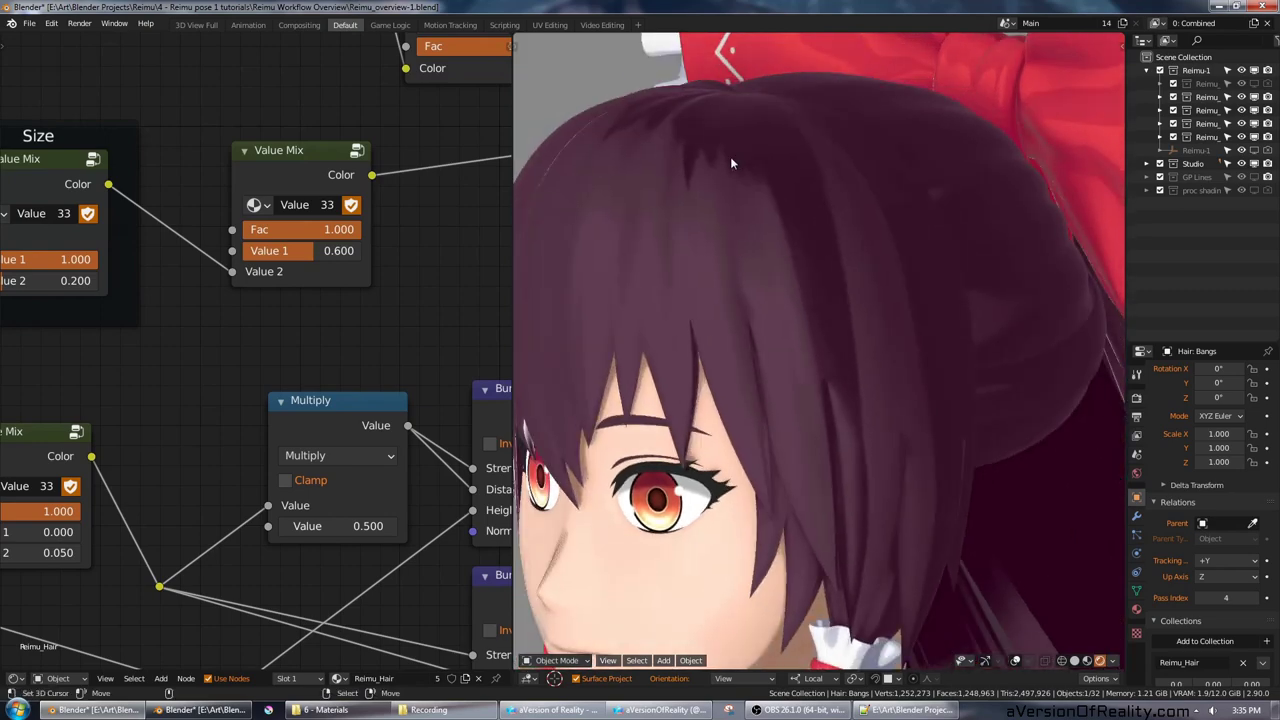
{"action": "middle_click_drag", "start_coordinate": [746, 264], "coordinate": [896, 198]}
{"action": "scroll", "coordinate": [848, 228], "scroll_direction": "down", "scroll_amount": 5}
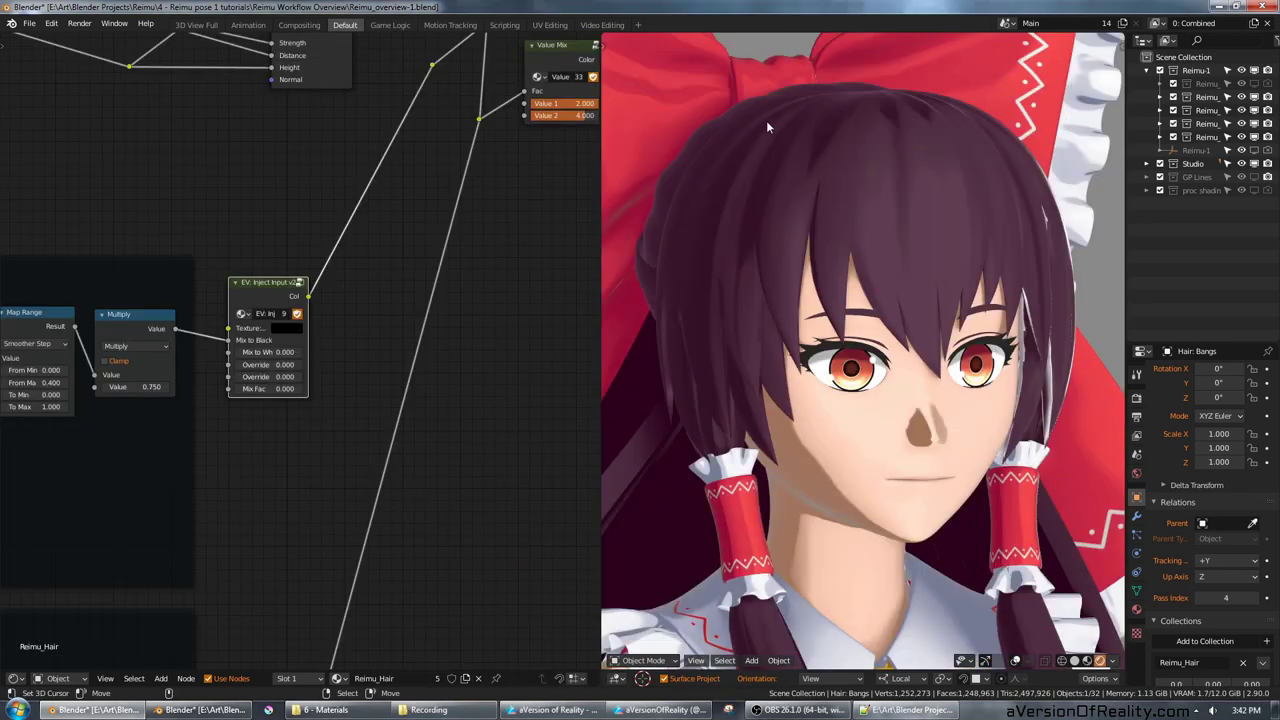
Step: View the head from the front and set the EV: Inject Input v2 node's Mix Fac to 1.000
{"action": "key", "text": "KP_1"}
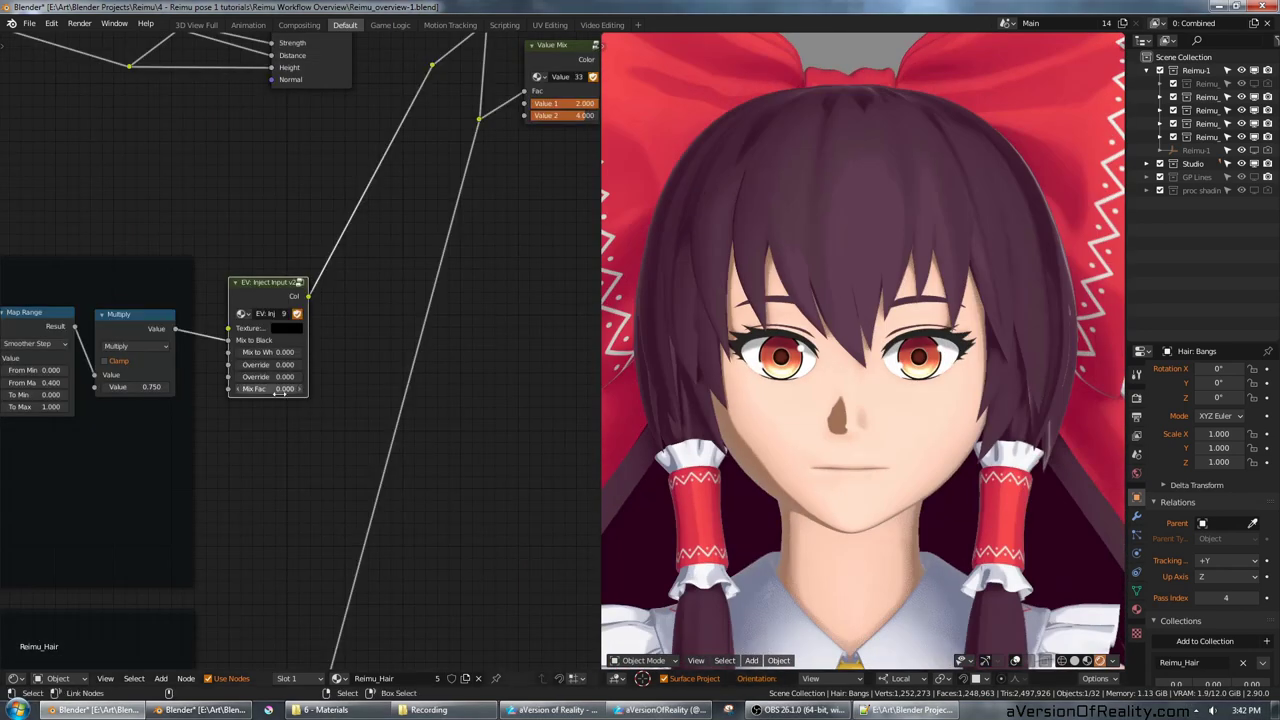
{"action": "left_click_drag", "start_coordinate": [262, 393], "coordinate": [300, 393]}
Step: Examine the Fake Shadows chain from its UV_Shadow map and Noise Texture through to the EV: Inject Input v2 node
{"action": "scroll", "coordinate": [228, 388], "scroll_direction": "down", "scroll_amount": 5}
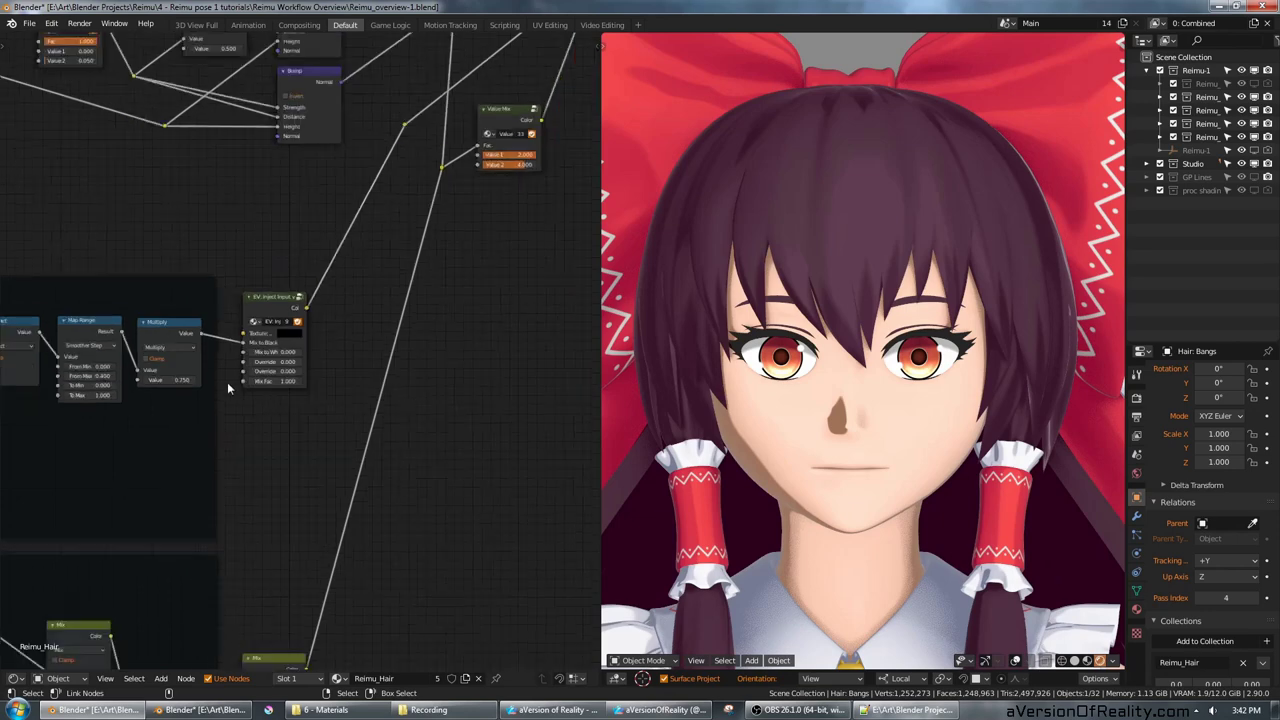
{"action": "middle_click_drag", "start_coordinate": [222, 322], "coordinate": [578, 310]}
{"action": "middle_click_drag", "start_coordinate": [158, 313], "coordinate": [575, 305]}
{"action": "scroll", "coordinate": [204, 309], "scroll_direction": "up", "scroll_amount": 4}
{"action": "scroll", "coordinate": [203, 310], "scroll_direction": "down", "scroll_amount": 3}
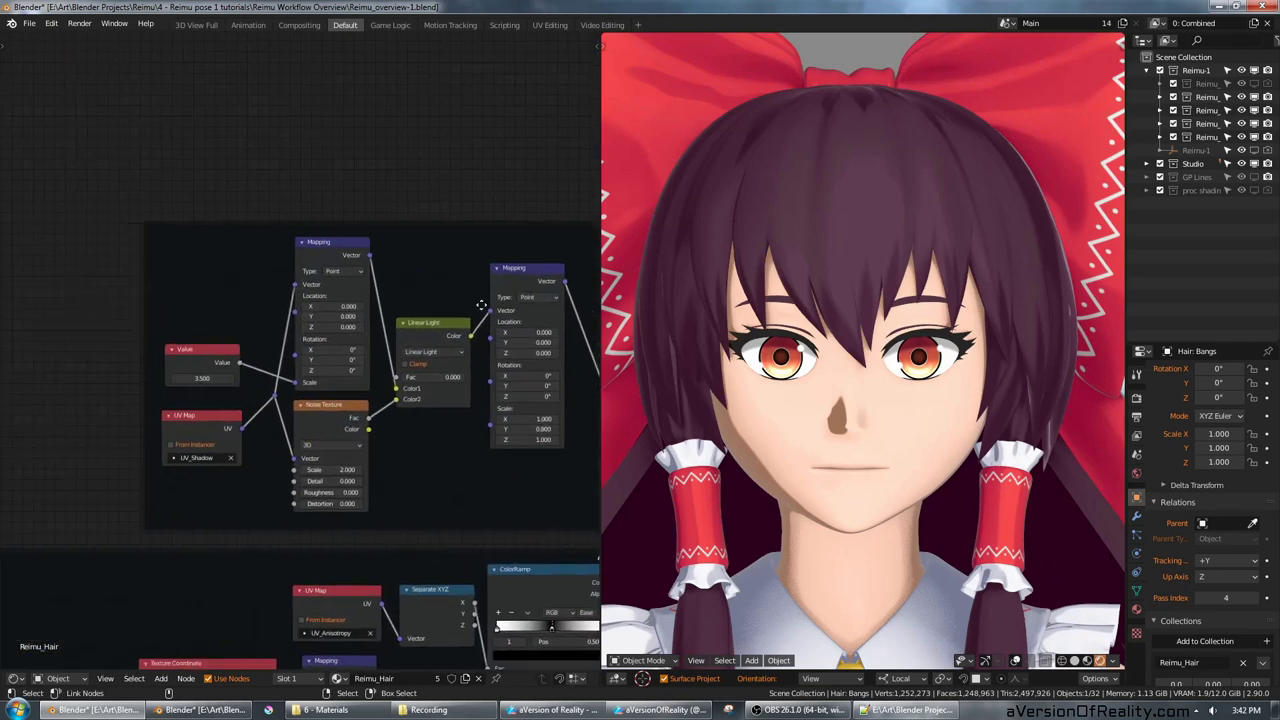
{"action": "scroll", "coordinate": [514, 309], "scroll_direction": "up", "scroll_amount": 2}
{"action": "scroll", "coordinate": [486, 297], "scroll_direction": "up", "scroll_amount": 2}
{"action": "scroll", "coordinate": [469, 298], "scroll_direction": "up", "scroll_amount": 1}
{"action": "middle_click_drag", "start_coordinate": [469, 298], "coordinate": [226, 277]}
{"action": "middle_click_drag", "start_coordinate": [491, 277], "coordinate": [231, 277]}
{"action": "scroll", "coordinate": [231, 276], "scroll_direction": "down", "scroll_amount": 3, "text": "ctrl"}
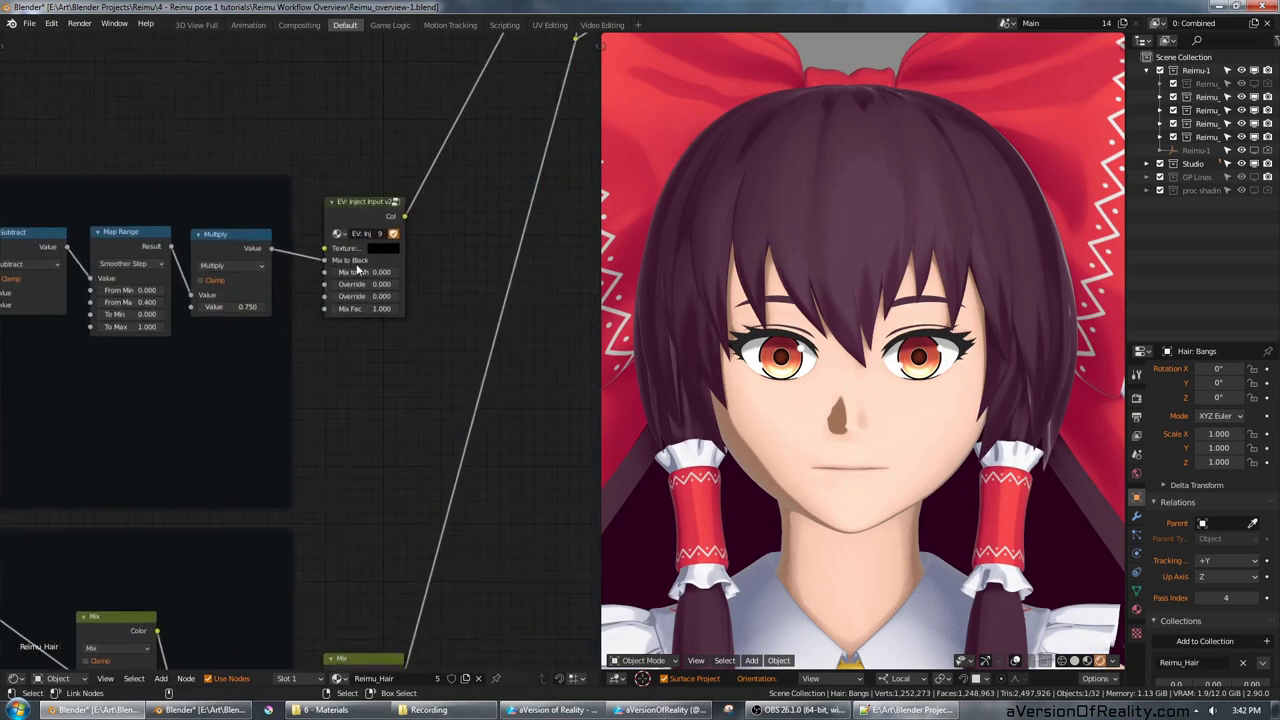
{"action": "scroll", "coordinate": [366, 370], "scroll_direction": "down", "scroll_amount": 2}
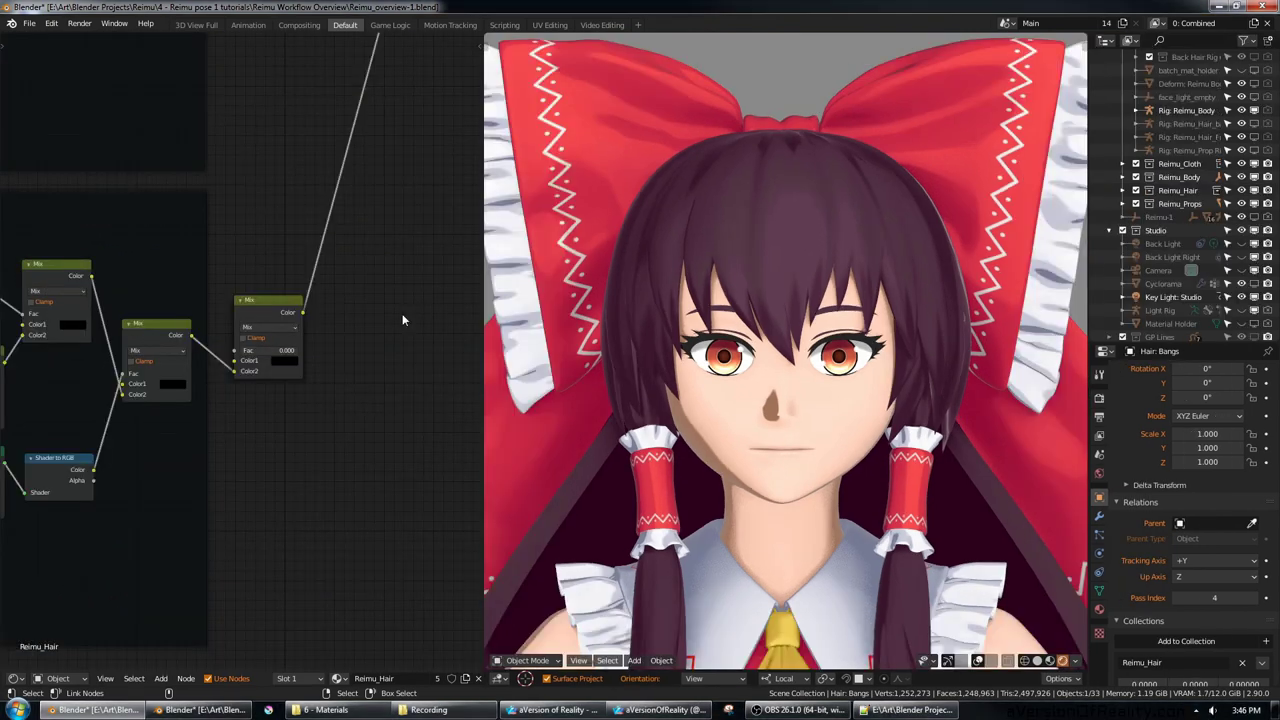
Step: Set the Fac of the Mix node after the AnisoTexture frame to 1.000 and widen the node editor
{"action": "left_click_drag", "start_coordinate": [252, 355], "coordinate": [292, 355]}
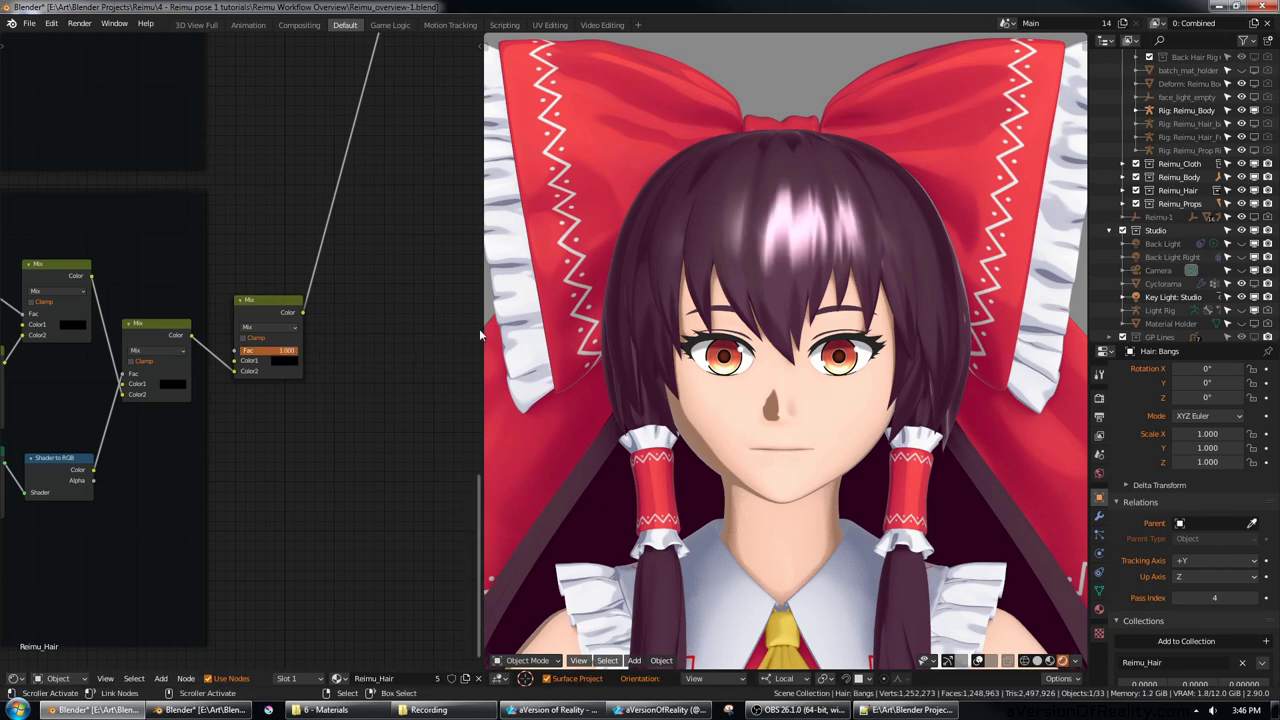
{"action": "left_click_drag", "start_coordinate": [480, 328], "coordinate": [701, 324]}
{"action": "middle_click_drag", "start_coordinate": [90, 375], "coordinate": [411, 362]}
{"action": "scroll", "coordinate": [411, 362], "scroll_direction": "down", "scroll_amount": 4}
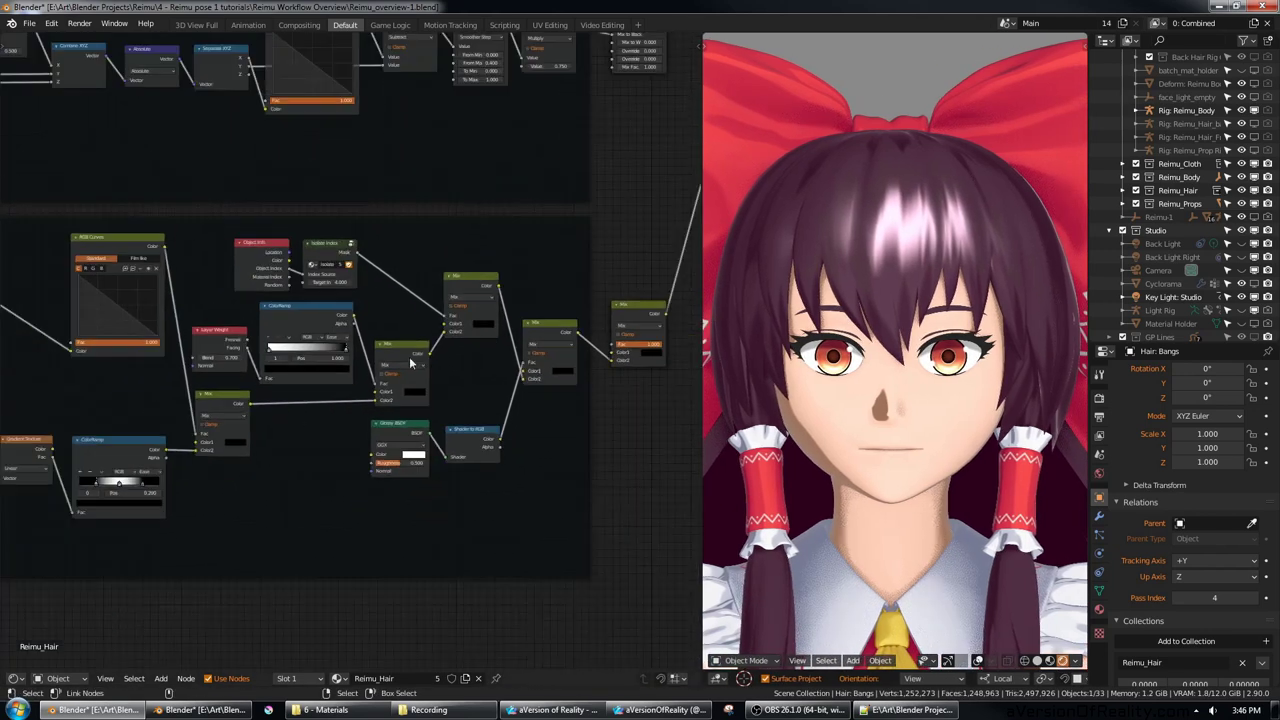
Step: Examine the AnisoTexture frame from its UV_HairTex noise and Bangs Highlight Empty coordinates to the Glossy BSDF and Mix nodes
{"action": "middle_click_drag", "start_coordinate": [45, 378], "coordinate": [546, 346]}
{"action": "middle_click_drag", "start_coordinate": [168, 343], "coordinate": [455, 332]}
{"action": "scroll", "coordinate": [350, 349], "scroll_direction": "up", "scroll_amount": 5}
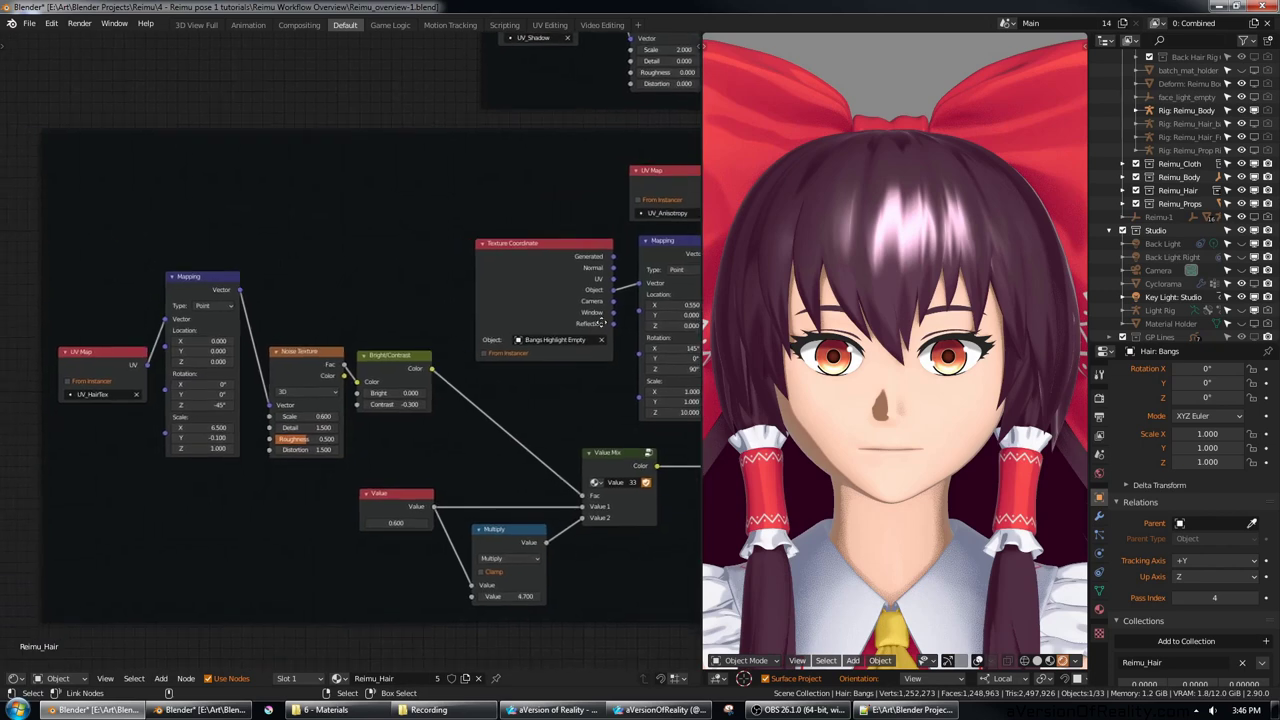
{"action": "middle_click_drag", "start_coordinate": [545, 325], "coordinate": [250, 317]}
{"action": "middle_click_drag", "start_coordinate": [580, 306], "coordinate": [150, 284]}
{"action": "scroll", "coordinate": [345, 305], "scroll_direction": "up", "scroll_amount": 1}
{"action": "middle_click_drag", "start_coordinate": [465, 306], "coordinate": [370, 307]}
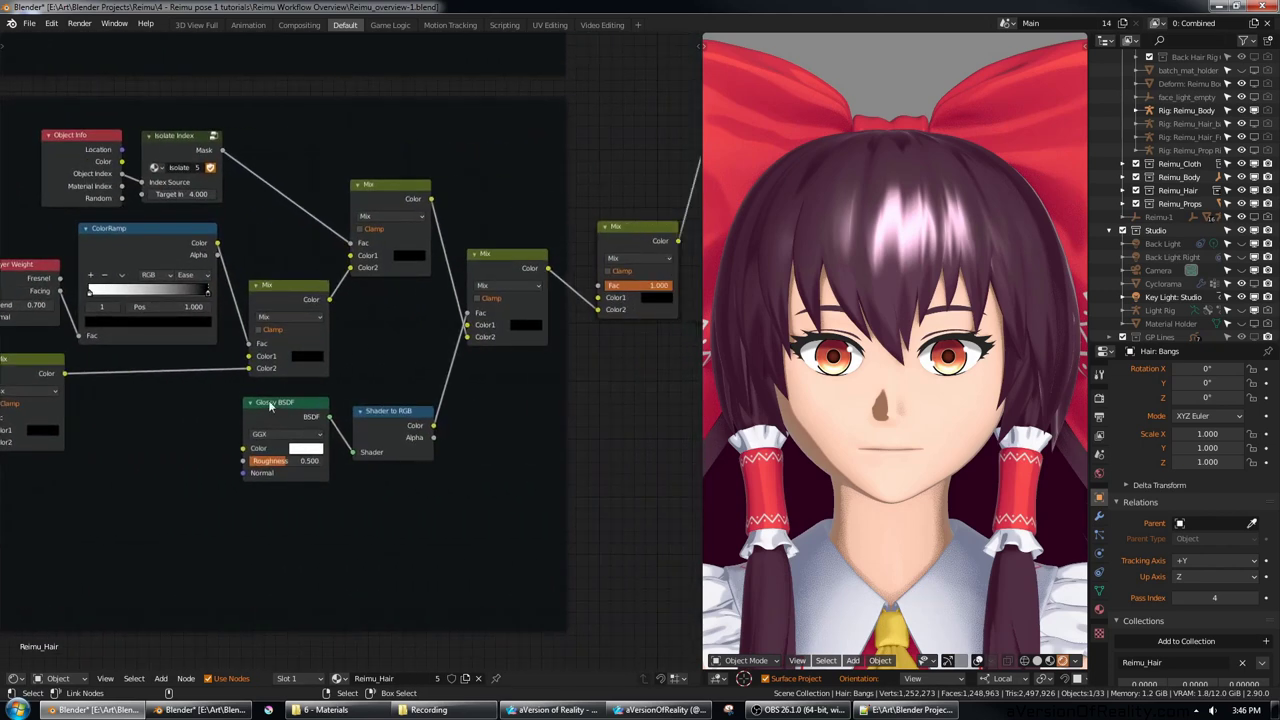
Step: Widen the 3D viewport and try Z rotations of 9.6° and 36.9° on the Key Light: Studio light
{"action": "left_click_drag", "start_coordinate": [704, 172], "coordinate": [405, 165]}
{"action": "left_click", "coordinate": [1173, 297]}
{"action": "key", "text": "n"}
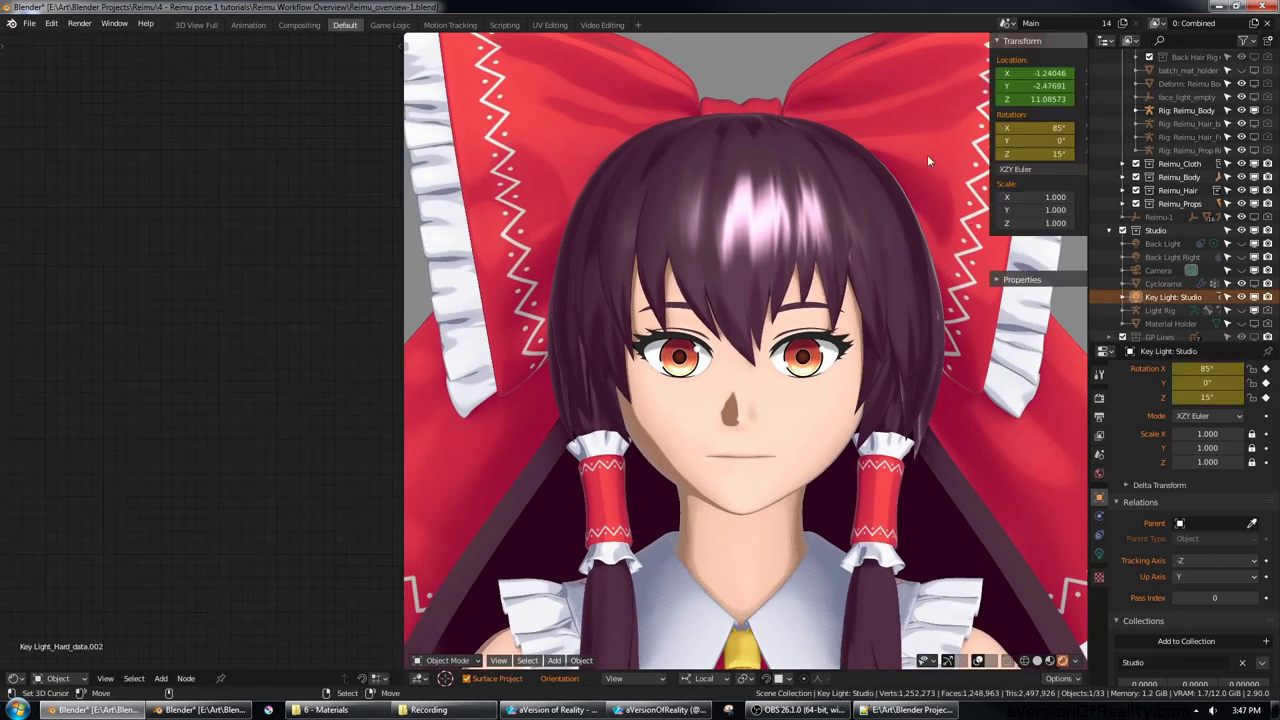
{"action": "mouse_move", "coordinate": [1002, 158]}
{"action": "left_mouse_down"}
{"action": "mouse_move", "coordinate": [1055, 158]}
{"action": "mouse_move", "coordinate": [984, 158]}
{"action": "mouse_move", "coordinate": [995, 158]}
{"action": "left_mouse_up"}
{"action": "middle_click_drag", "start_coordinate": [778, 184], "coordinate": [878, 200]}
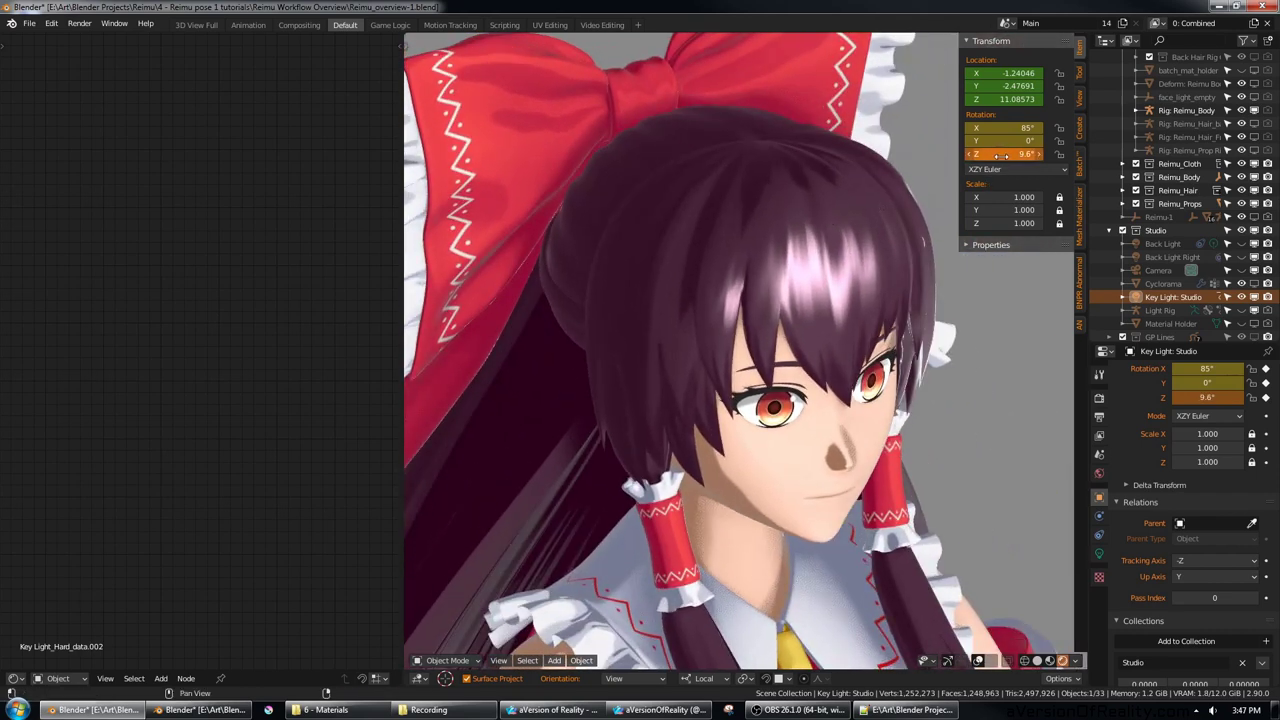
{"action": "left_click_drag", "start_coordinate": [1010, 153], "coordinate": [1045, 153]}
{"action": "middle_click_drag", "start_coordinate": [910, 202], "coordinate": [832, 170]}
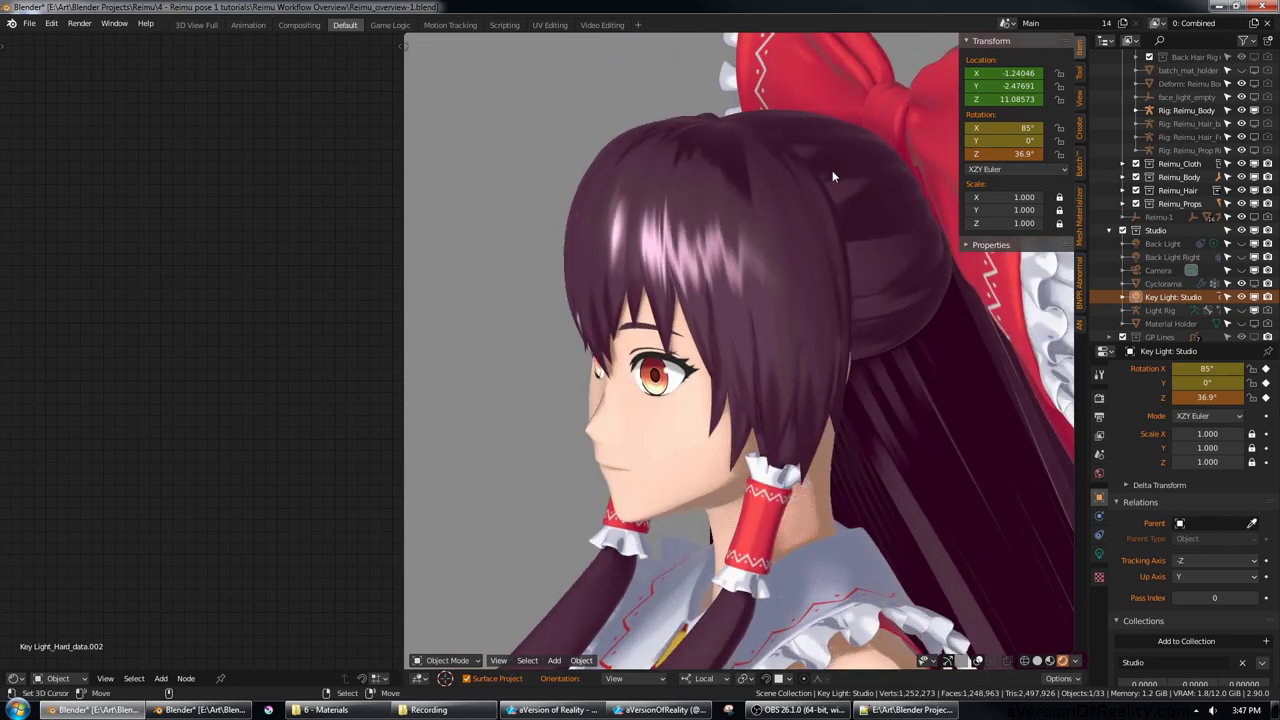
Step: Try a key light Z rotation of 23.4°, restore it to 15° and hide the transform values
{"action": "left_click_drag", "start_coordinate": [1005, 153], "coordinate": [980, 153]}
{"action": "middle_click_drag", "start_coordinate": [767, 162], "coordinate": [826, 167]}
{"action": "left_click", "coordinate": [1018, 154]}
{"action": "type", "text": "15"}
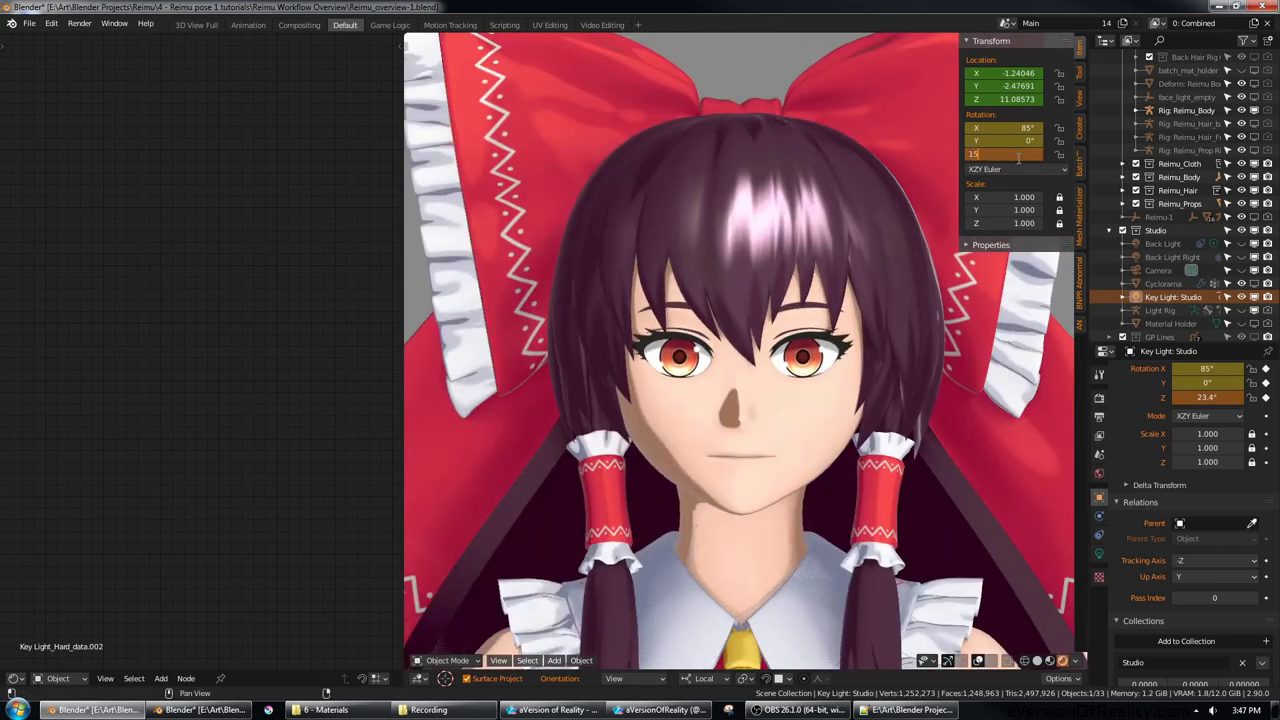
{"action": "key", "text": "Return"}
{"action": "middle_click_drag", "start_coordinate": [908, 148], "coordinate": [825, 166]}
{"action": "key", "text": "n"}
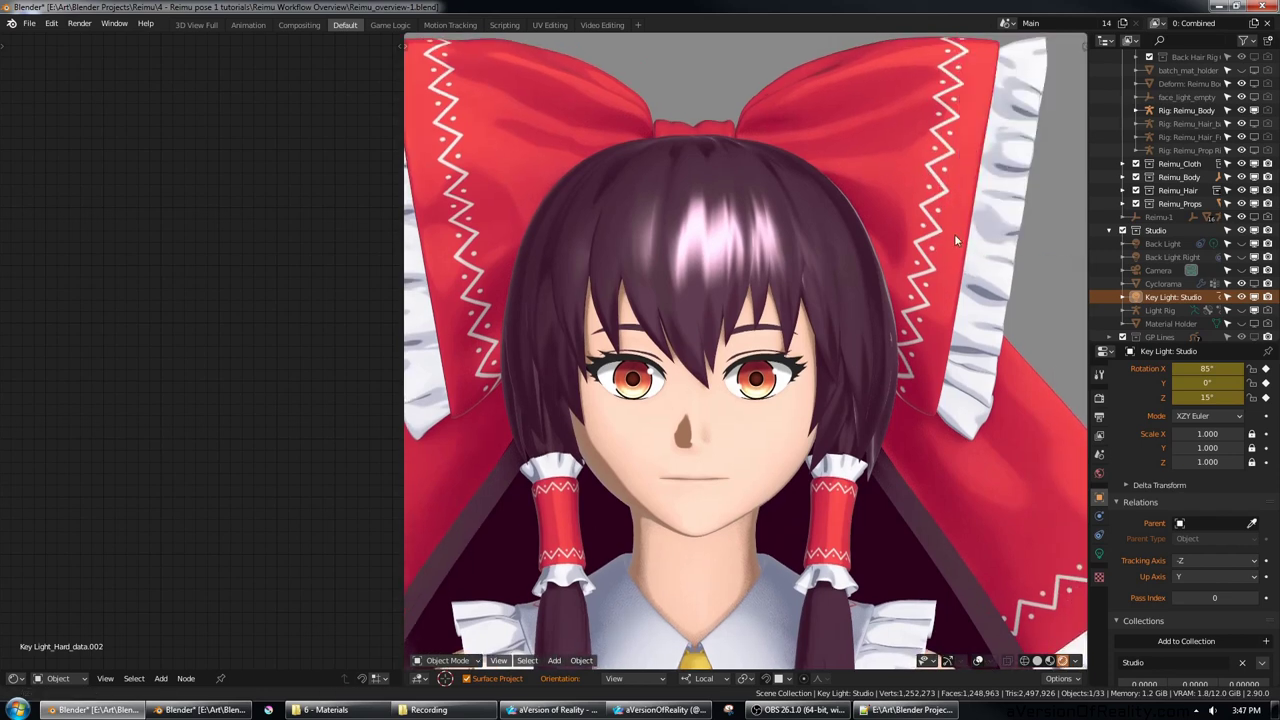
Step: Turn off the viewport display of the Hair: Bangs object's Subdivision modifier
{"action": "middle_click_drag", "start_coordinate": [954, 234], "coordinate": [968, 224]}
{"action": "left_click", "coordinate": [968, 225]}
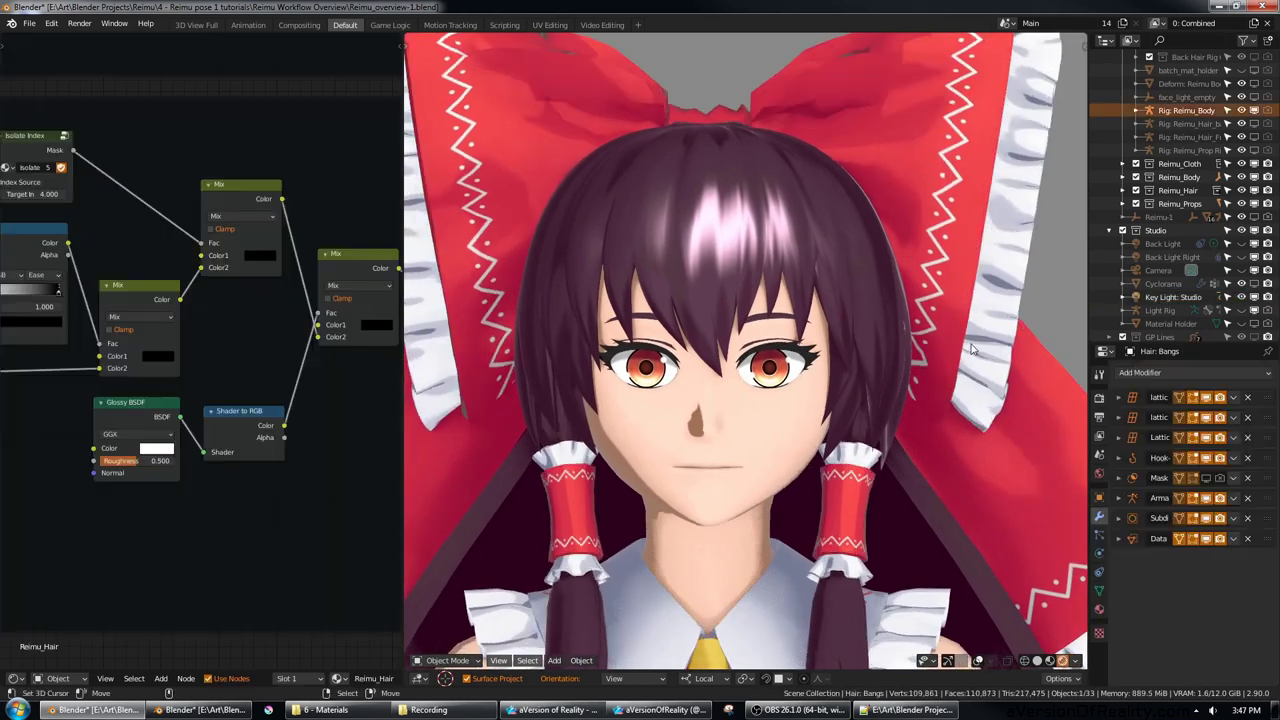
{"action": "left_click", "coordinate": [1206, 518]}
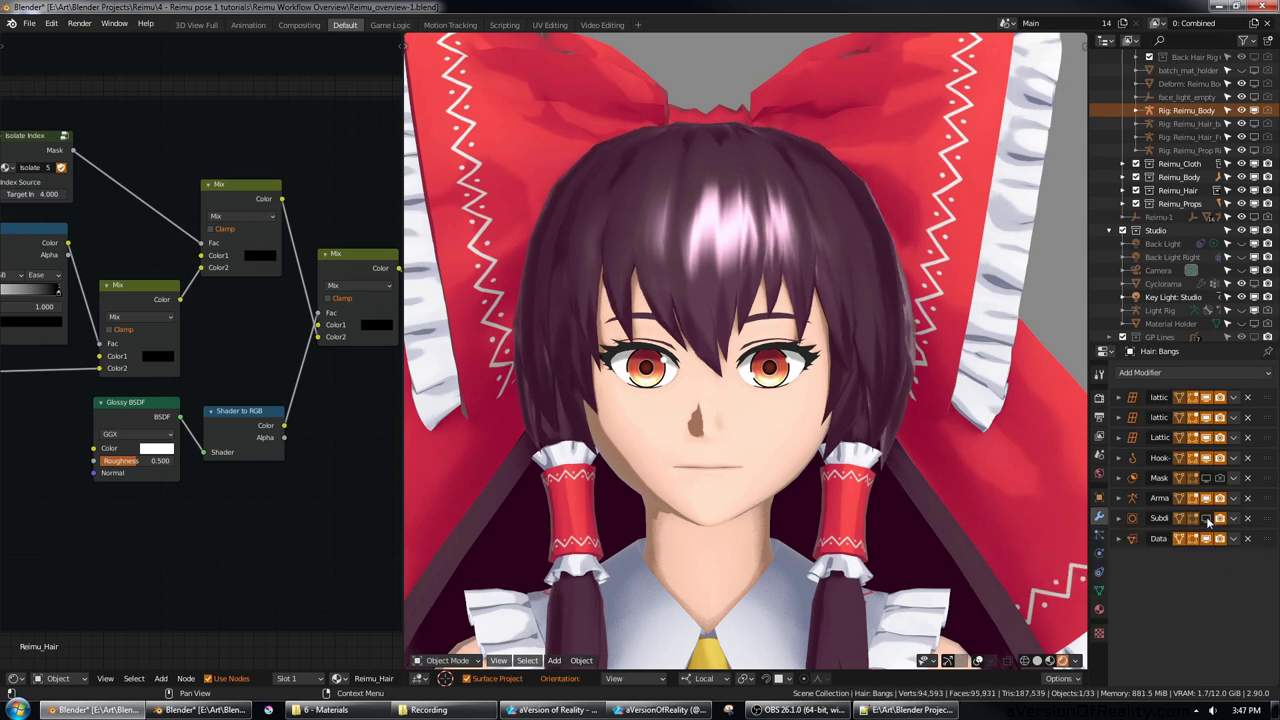
Step: Try scaling and moving the hair_aniso bone to change the size and position of the bangs highlight
{"action": "left_click", "coordinate": [837, 241]}
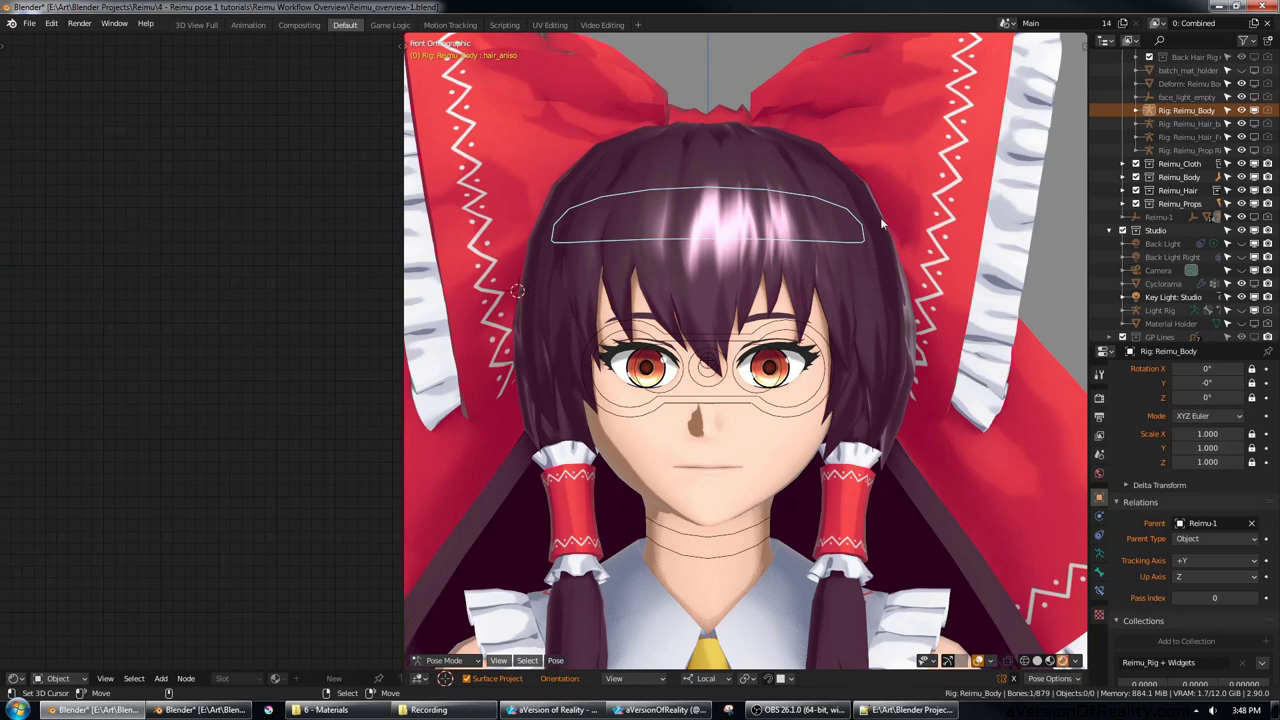
{"action": "key", "text": "s"}
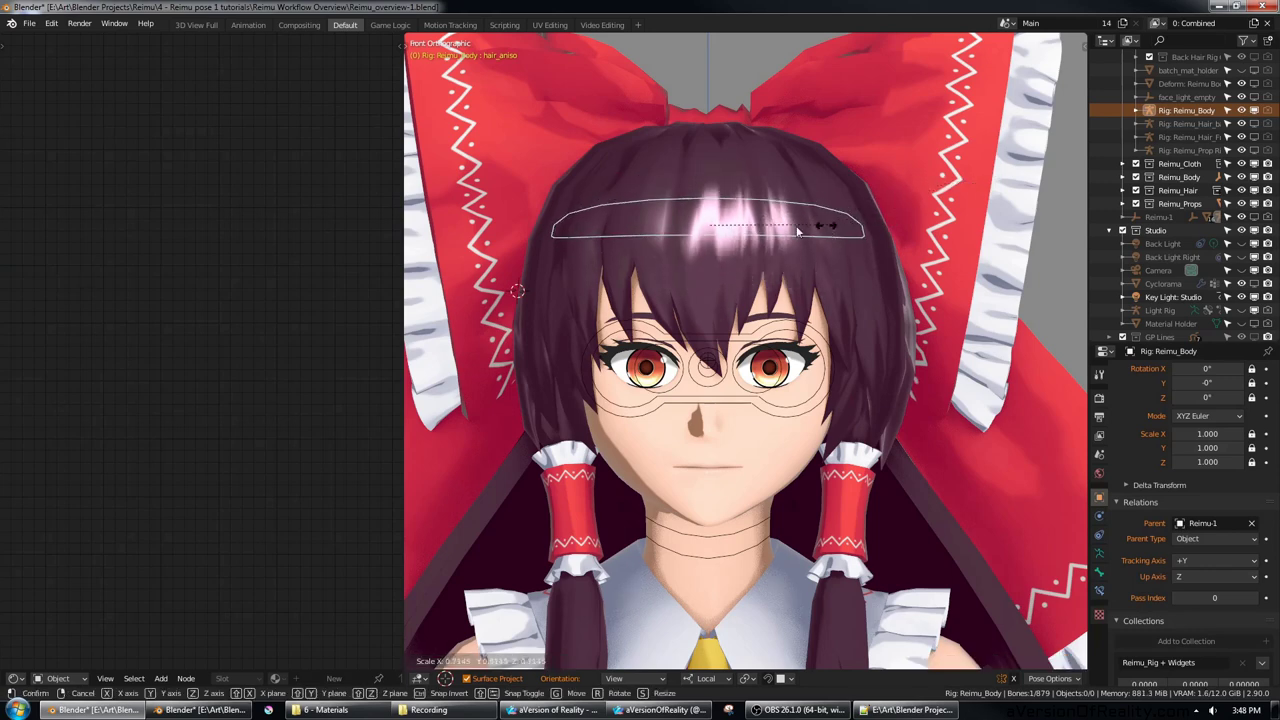
{"action": "key", "text": "g"}
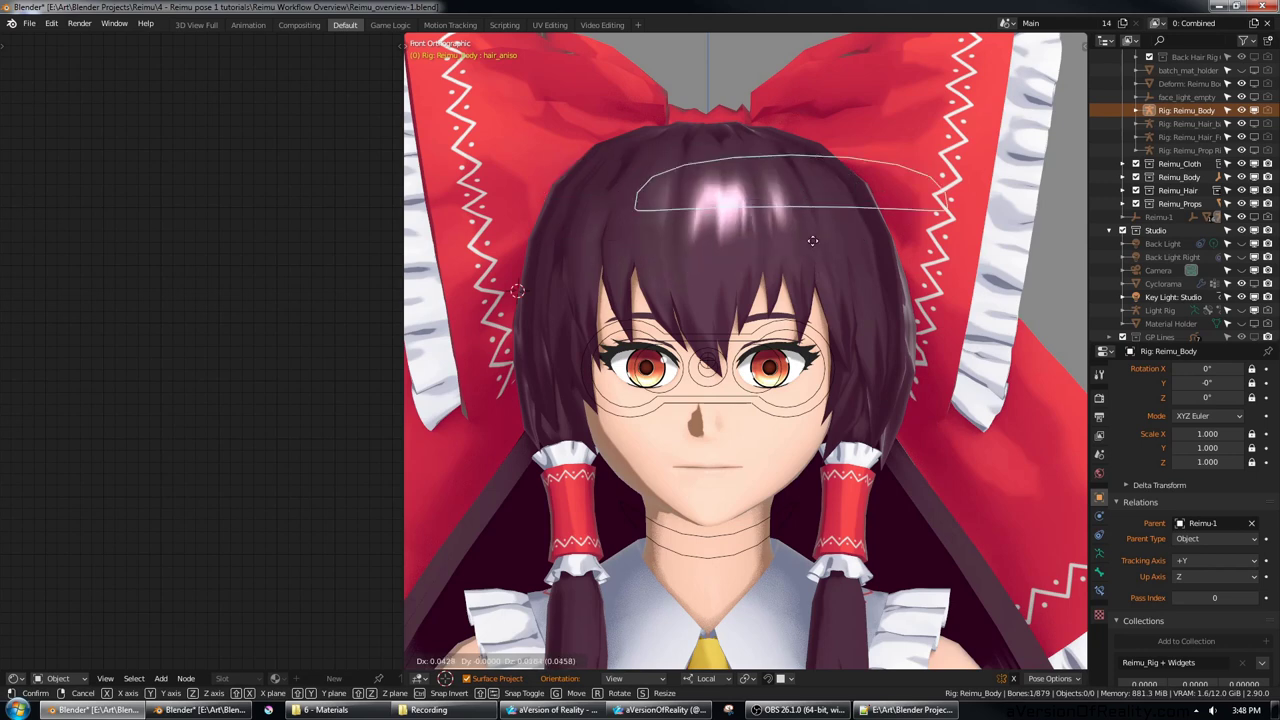
{"action": "right_click", "coordinate": [709, 249]}
{"action": "middle_click_drag", "start_coordinate": [958, 249], "coordinate": [895, 178]}
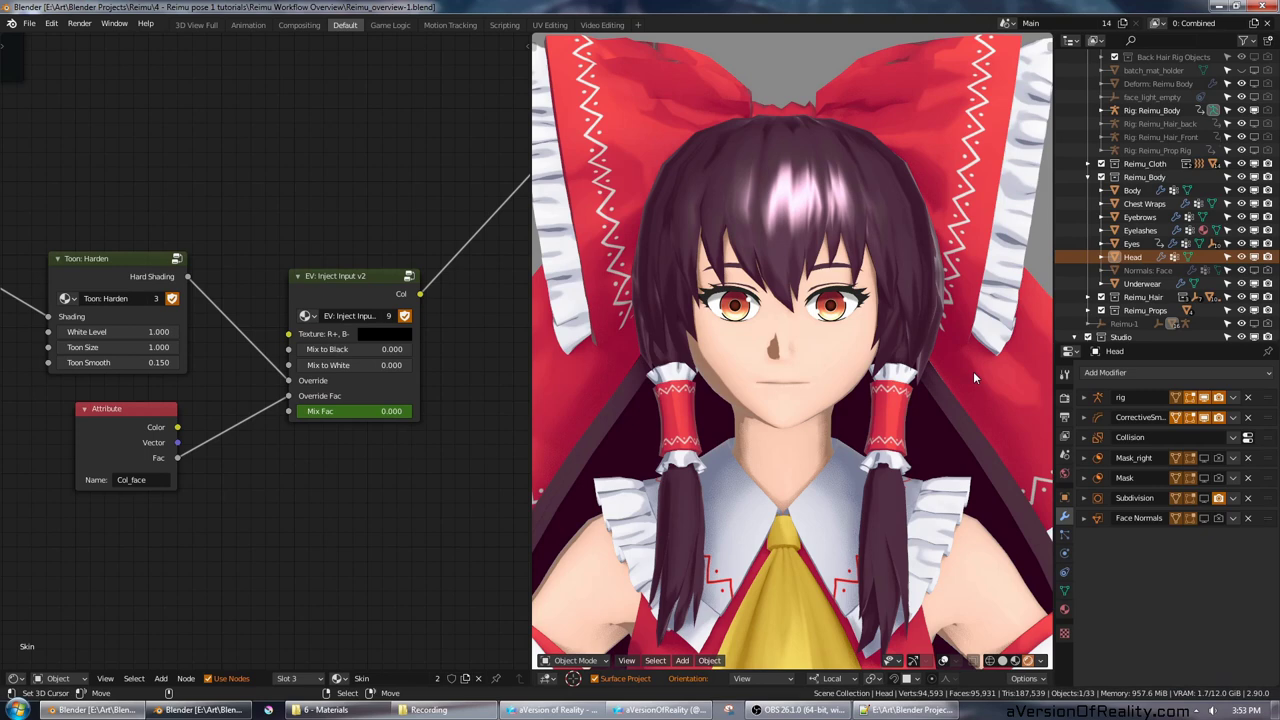
Step: Show the viewport overlays, select the Head mesh and inspect the nose shadow against its wireframe
{"action": "key", "text": "space"}
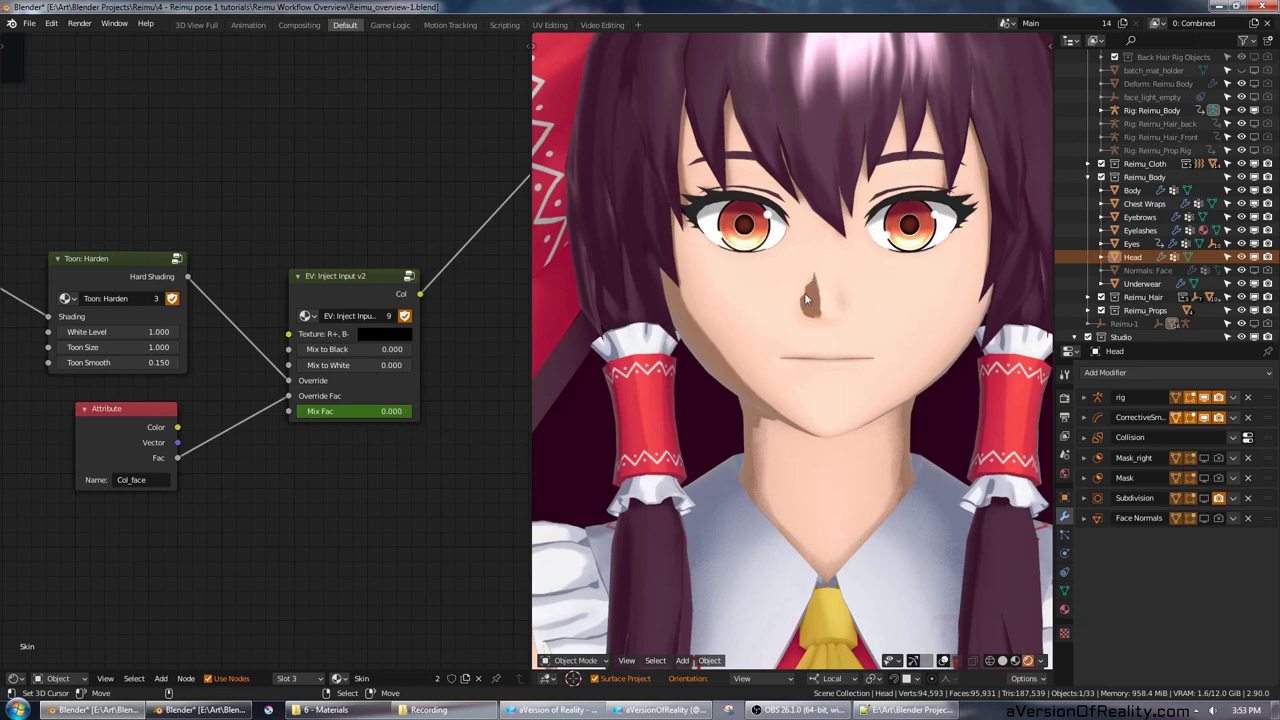
{"action": "left_click", "coordinate": [804, 292]}
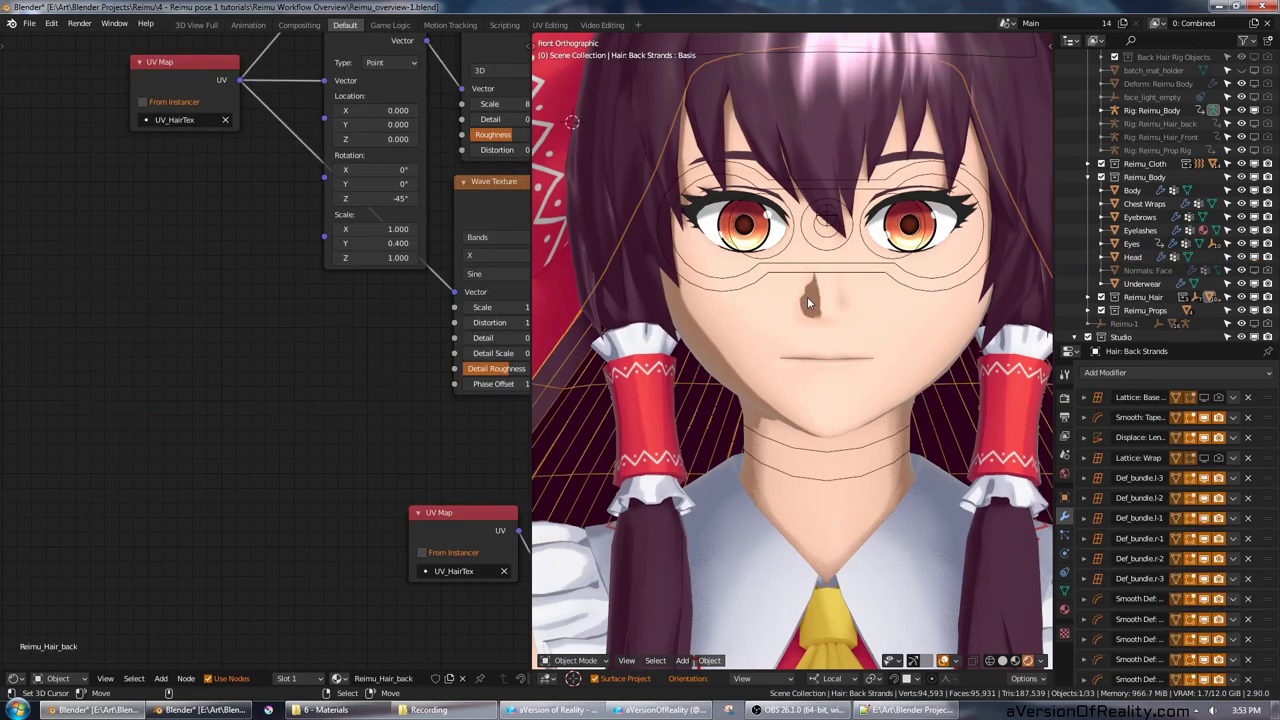
{"action": "left_click", "coordinate": [807, 296]}
{"action": "scroll", "coordinate": [840, 290], "scroll_direction": "up", "scroll_amount": 5}
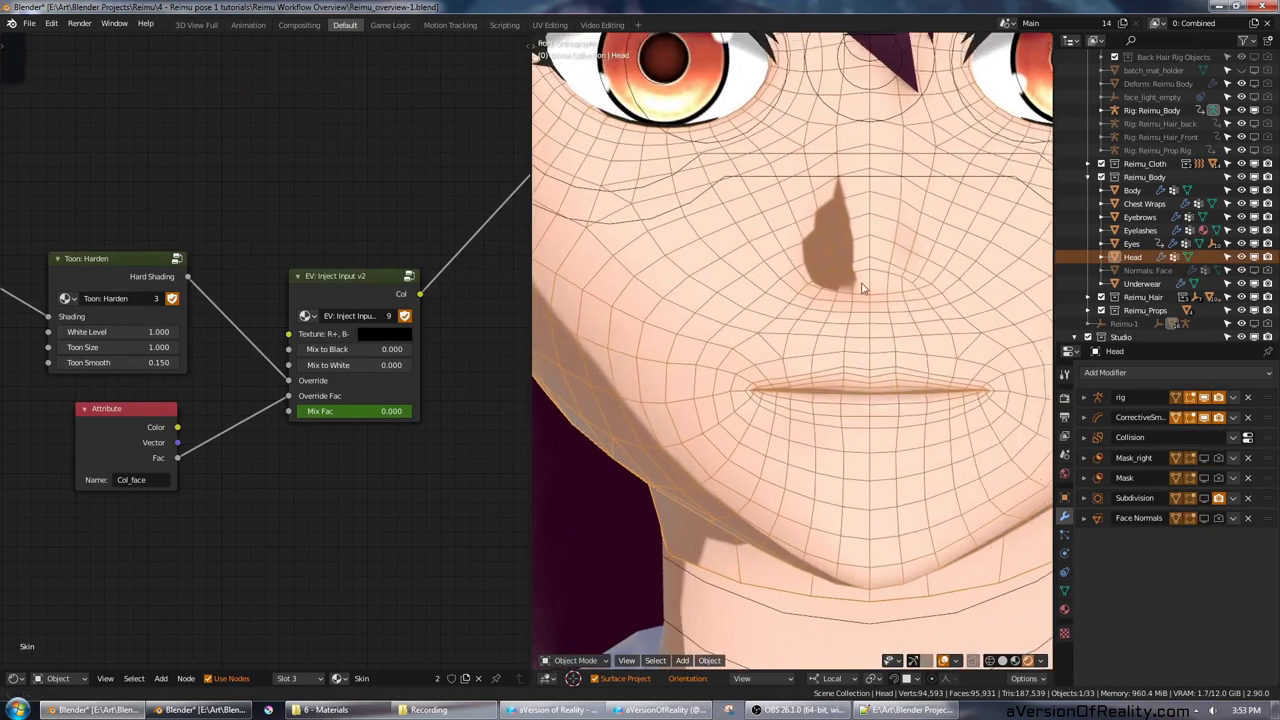
{"action": "scroll", "coordinate": [862, 288], "scroll_direction": "up", "scroll_amount": 3}
{"action": "scroll", "coordinate": [868, 110], "scroll_direction": "up", "scroll_amount": 2}
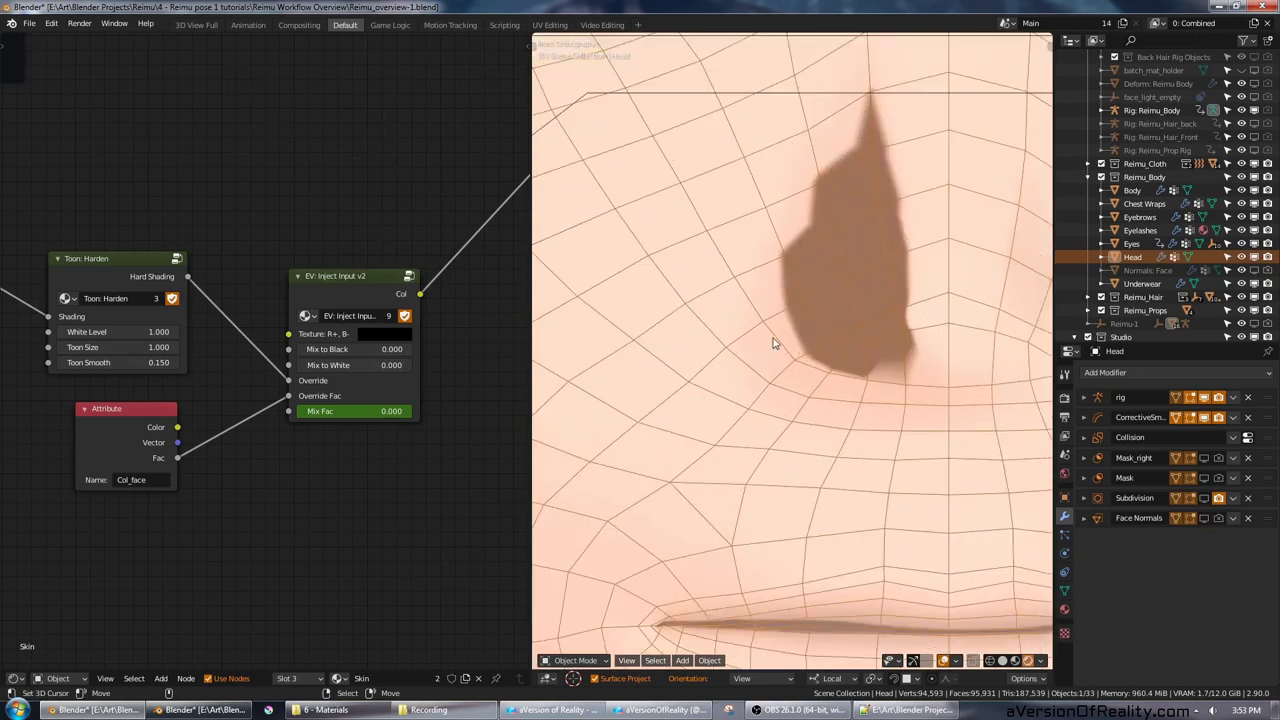
{"action": "scroll", "coordinate": [832, 298], "scroll_direction": "down", "scroll_amount": 8}
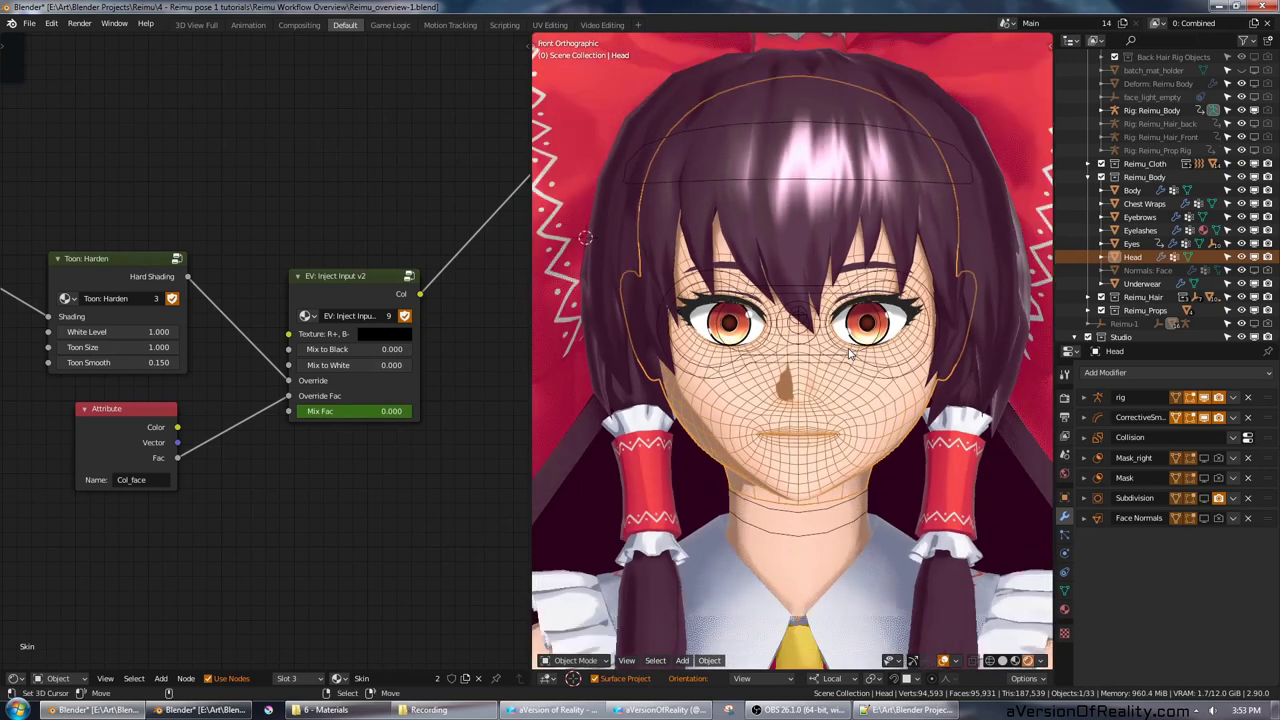
{"action": "scroll", "coordinate": [850, 340], "scroll_direction": "down", "scroll_amount": 2}
Step: Switch to the turned-head pose and turn on the viewport display of the Head's Face Normals modifier
{"action": "key", "text": "Tab"}
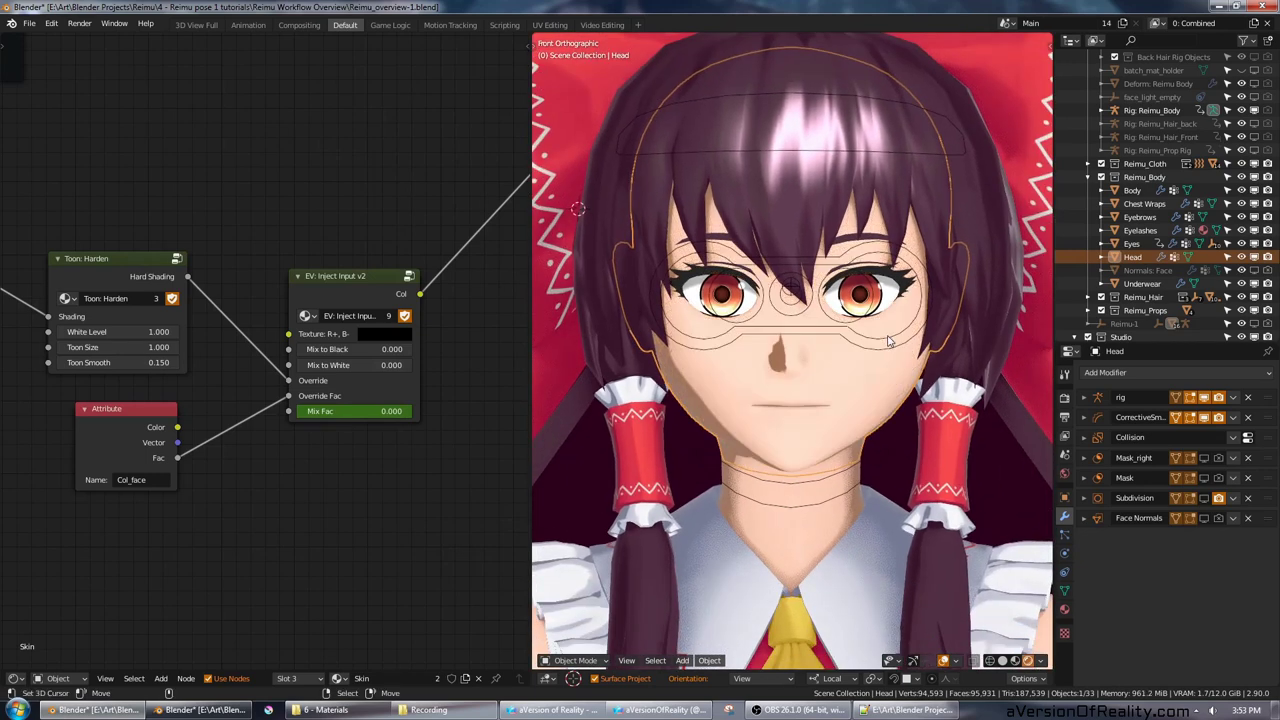
{"action": "key", "text": "Right"}
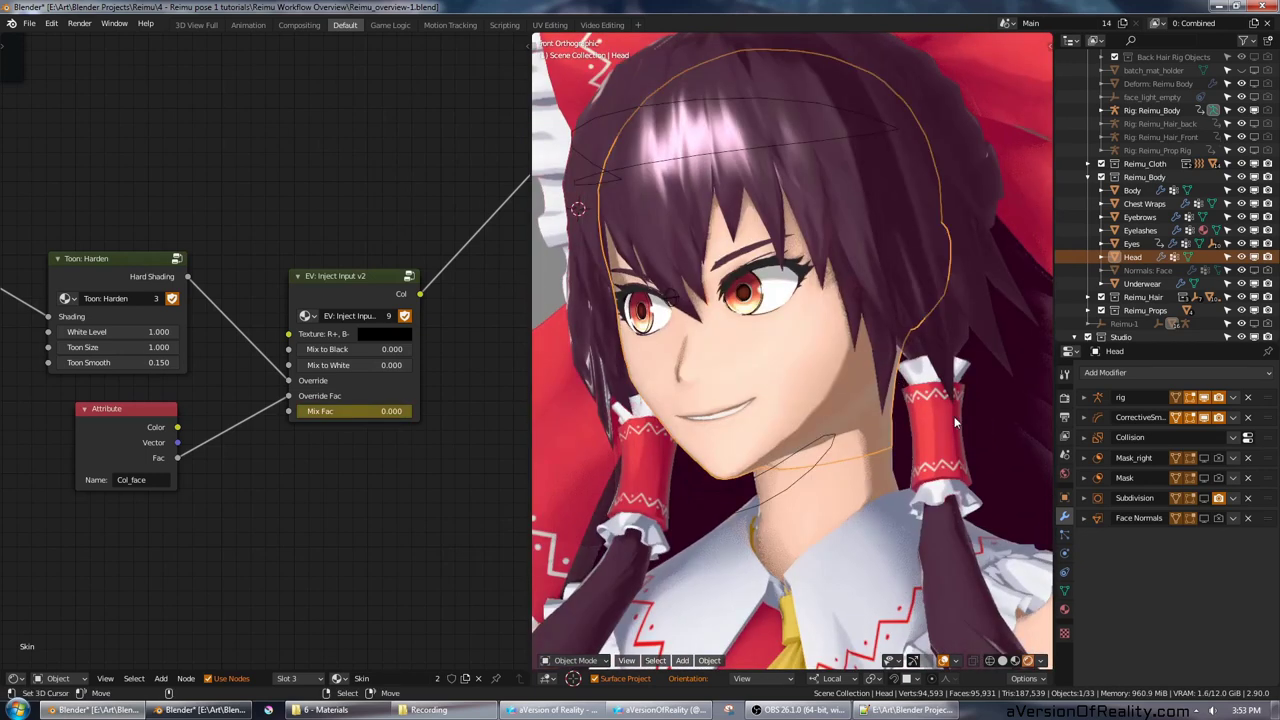
{"action": "left_click", "coordinate": [1205, 518]}
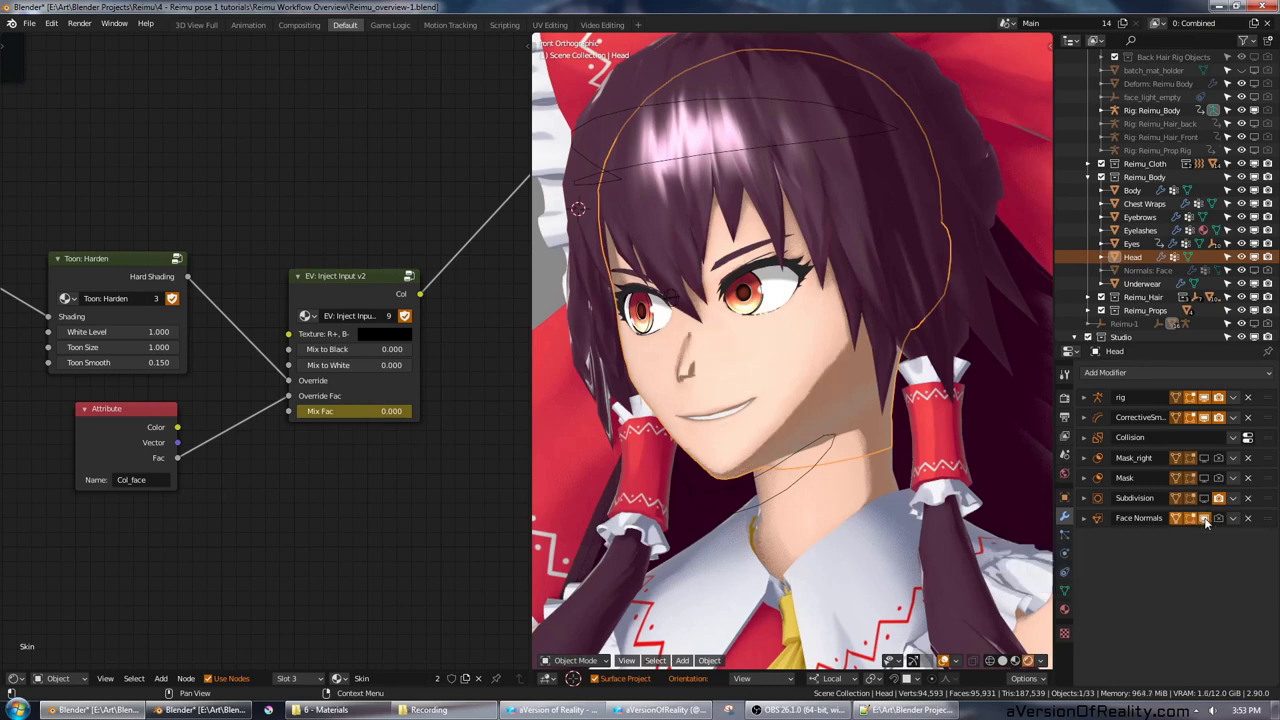
Step: Reveal and select the Normals: Face mesh to examine its shape, and hide it again with the Head reselected
{"action": "left_click", "coordinate": [1254, 271]}
{"action": "left_click", "coordinate": [684, 367]}
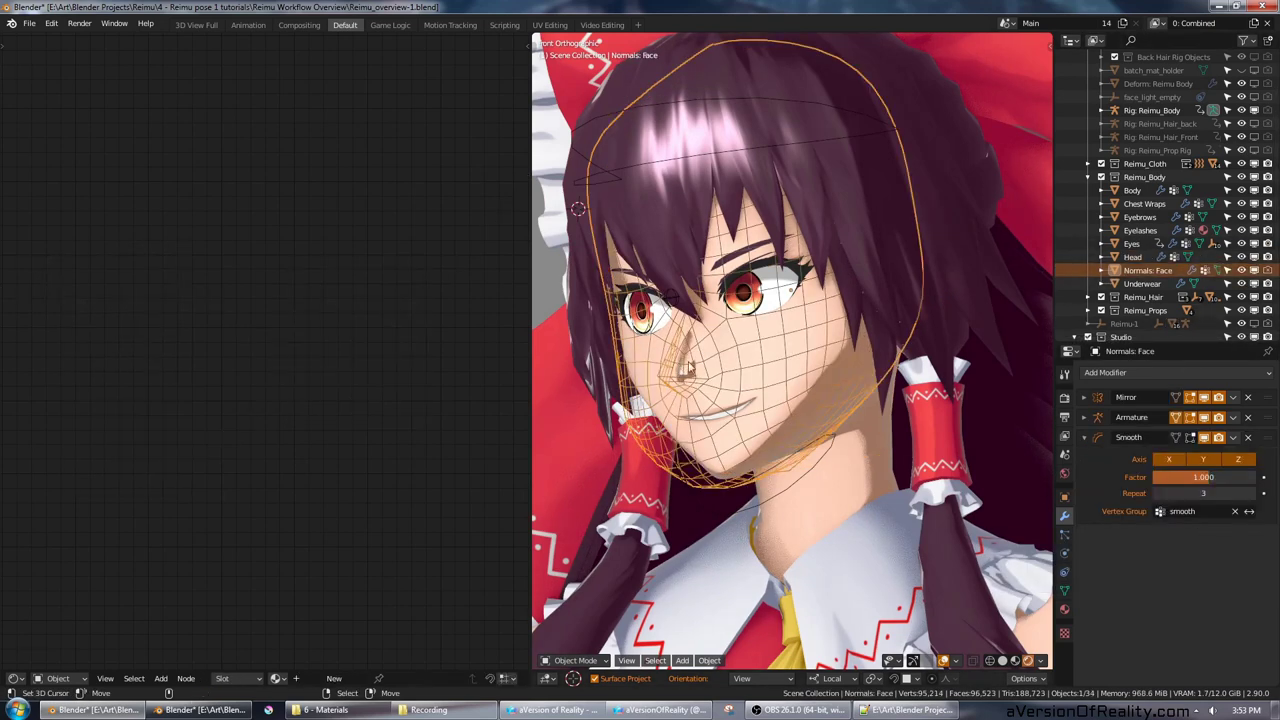
{"action": "middle_click_drag", "start_coordinate": [865, 318], "coordinate": [925, 305]}
{"action": "key", "text": "KP_1"}
{"action": "left_click", "coordinate": [1254, 271]}
{"action": "left_click", "coordinate": [1132, 257]}
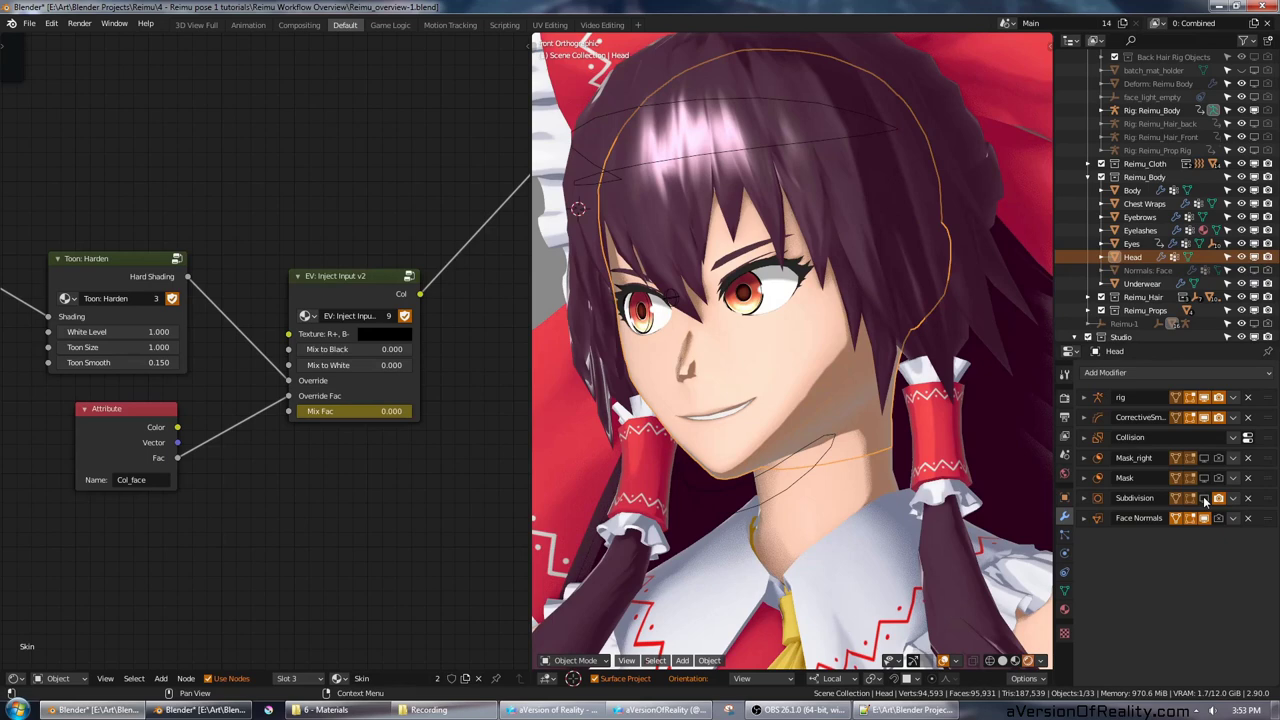
Step: Try the viewport display of the Head's Subdivision modifier to inspect the nose shadow from several angles
{"action": "middle_click_drag", "start_coordinate": [846, 405], "coordinate": [818, 352]}
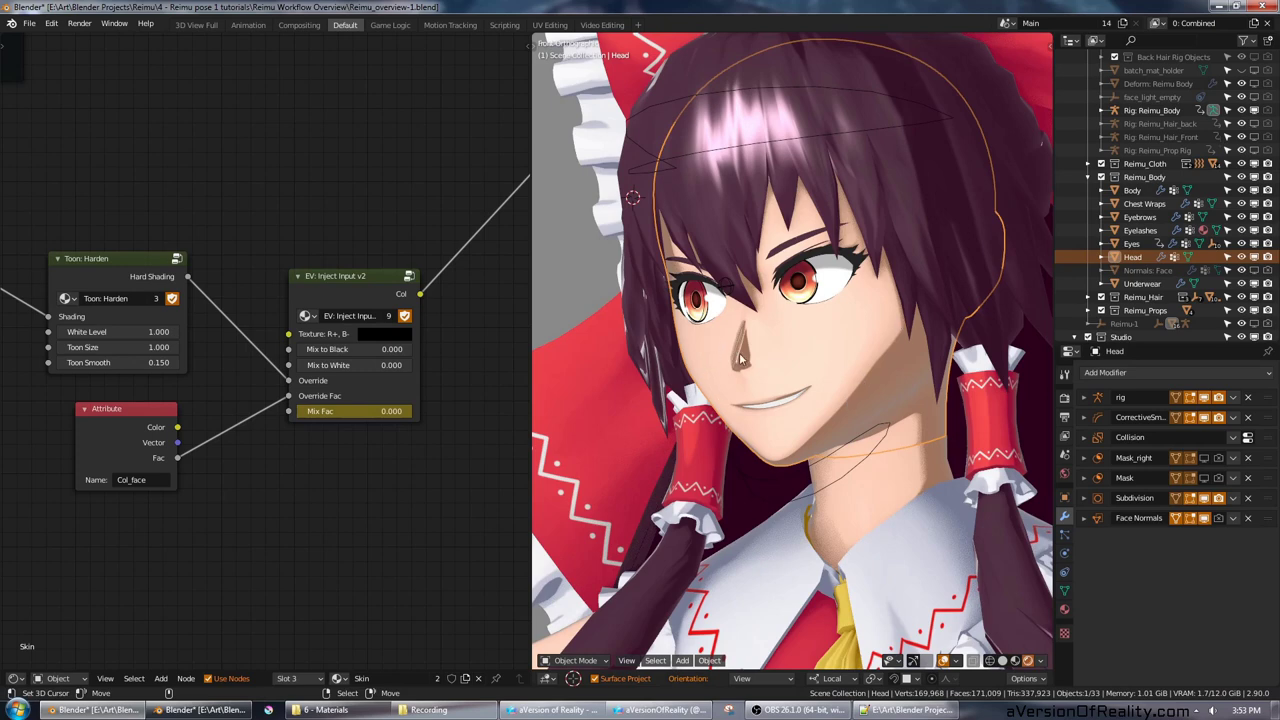
{"action": "middle_click_drag", "start_coordinate": [772, 362], "coordinate": [811, 339]}
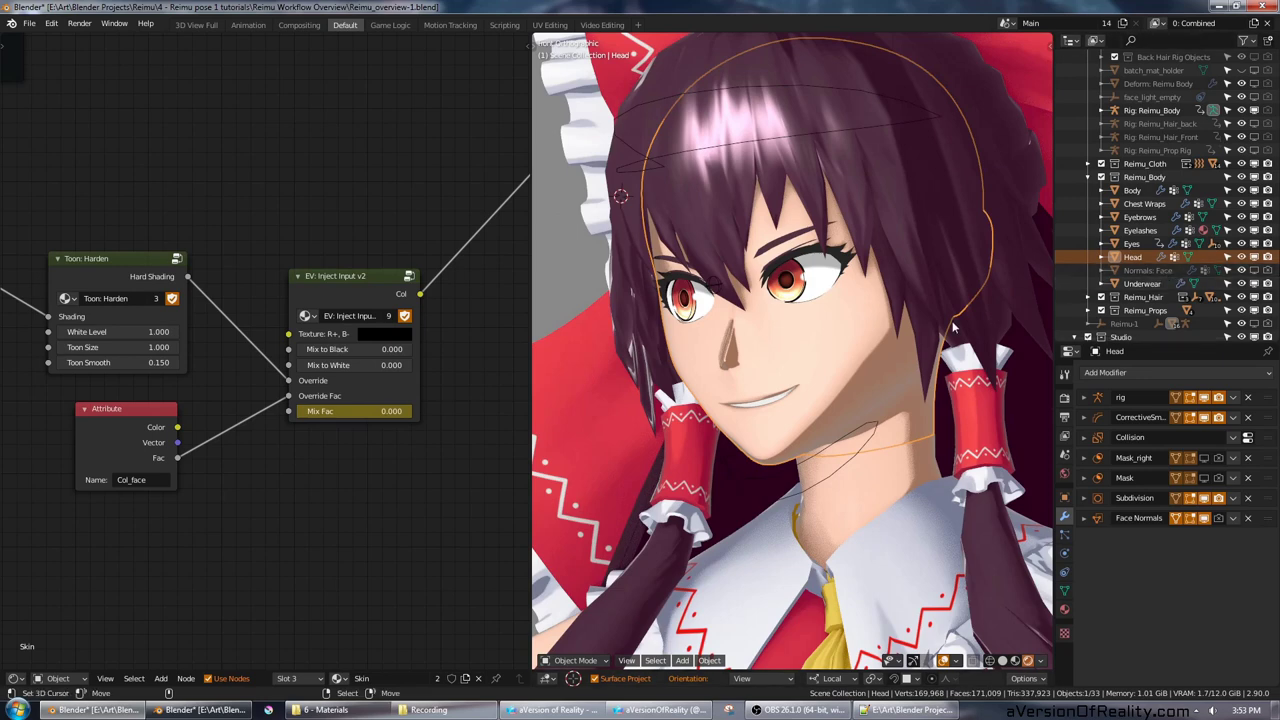
{"action": "middle_click_drag", "start_coordinate": [953, 327], "coordinate": [1000, 400], "text": "shift"}
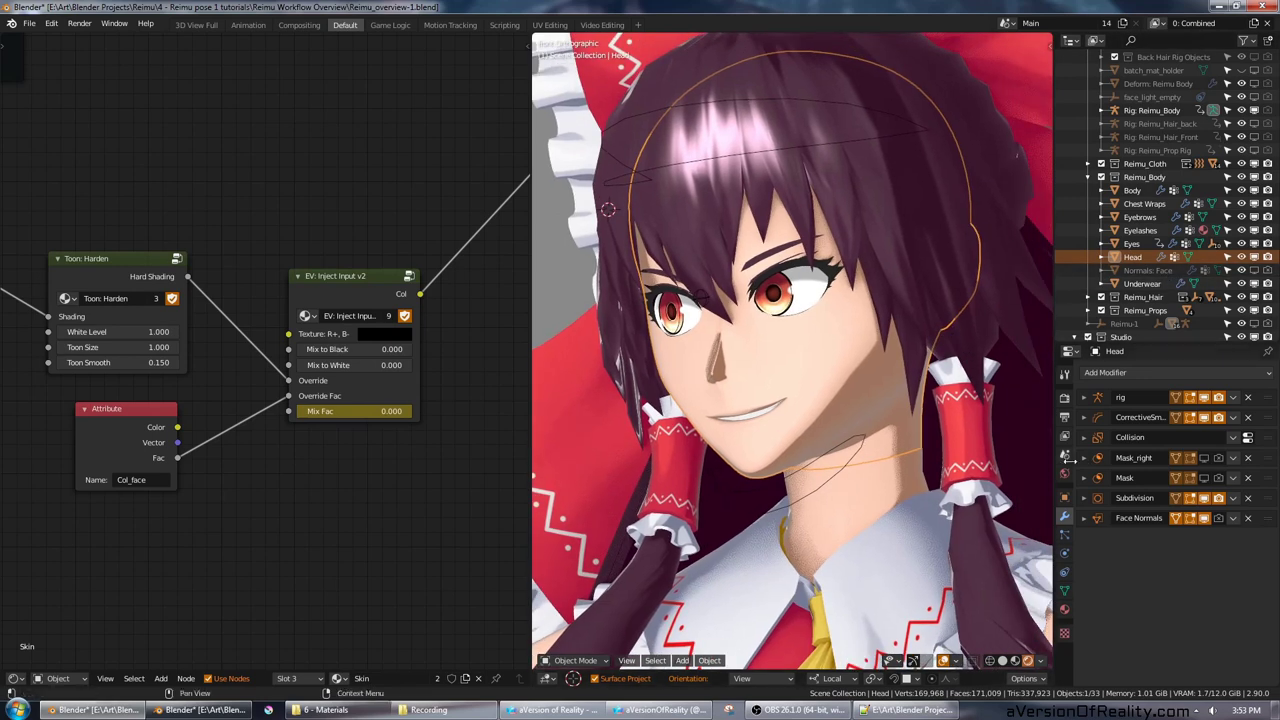
{"action": "left_click", "coordinate": [1204, 498]}
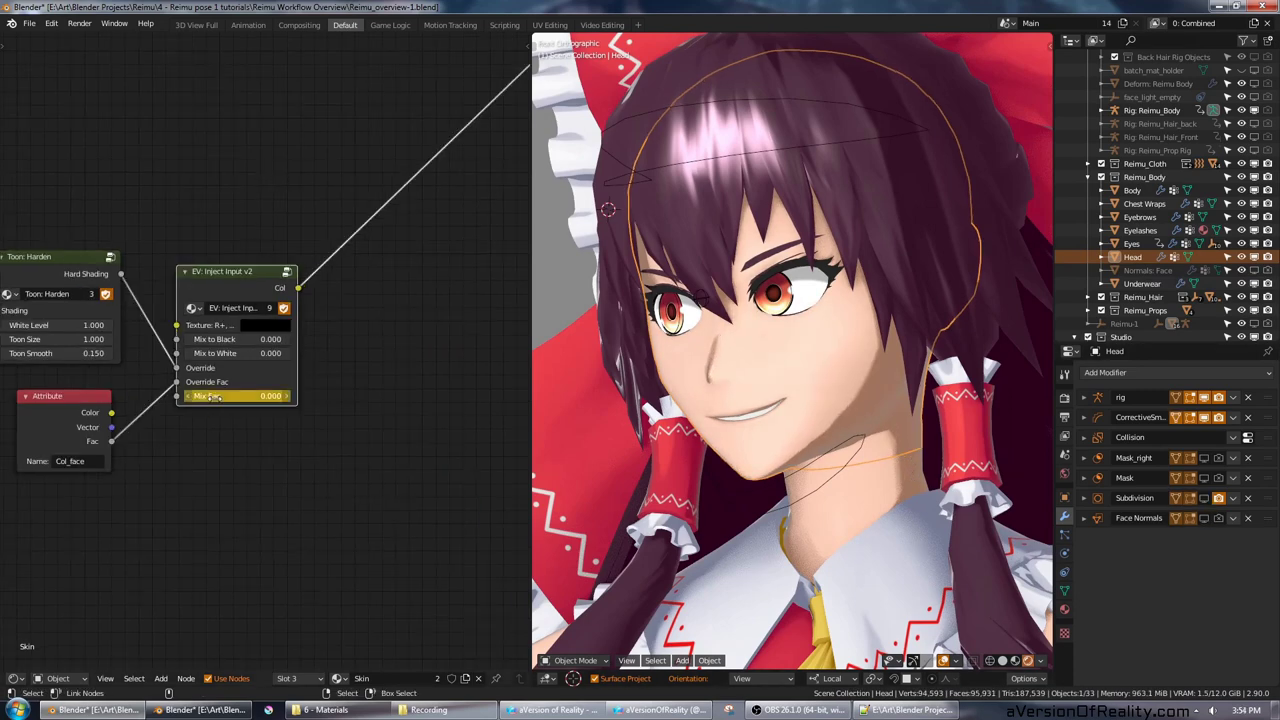
Step: Set Mix Fac on the EV: Inject Input v2 node to 1.000 and examine the surrounding Skin material nodes
{"action": "left_click_drag", "start_coordinate": [214, 397], "coordinate": [292, 396]}
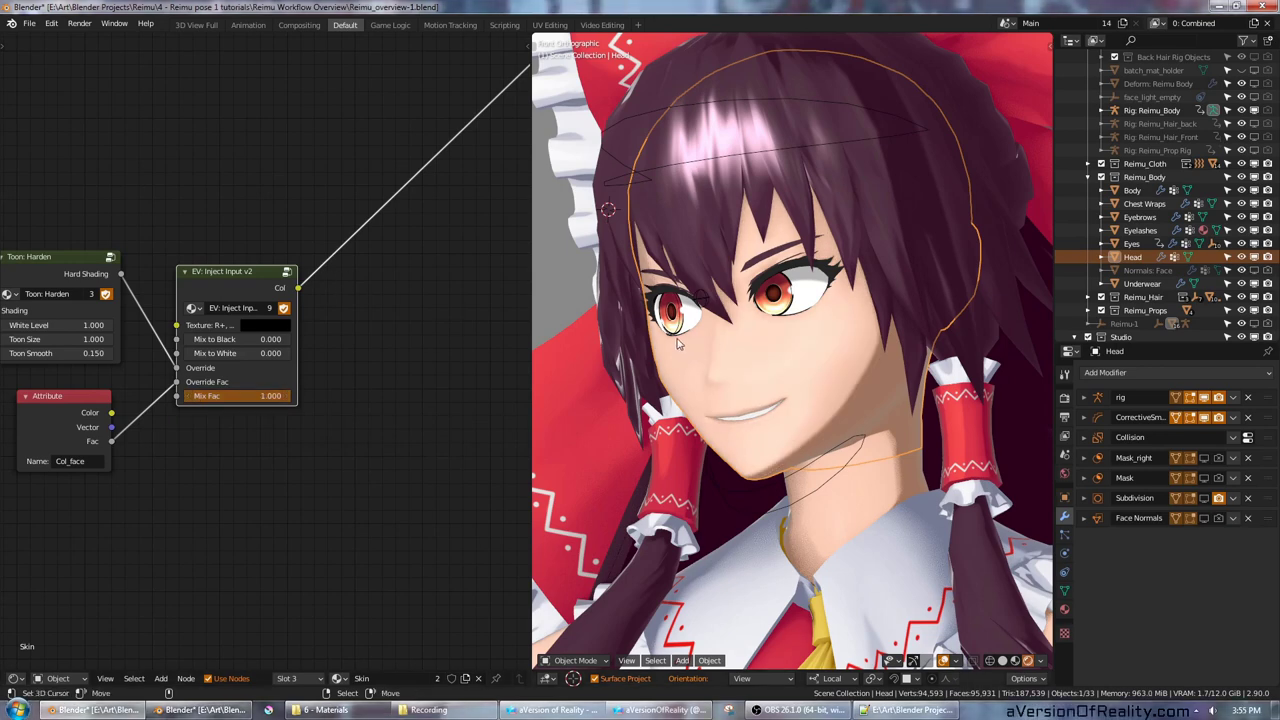
{"action": "scroll", "coordinate": [179, 220], "scroll_direction": "down", "scroll_amount": 3}
{"action": "middle_click_drag", "start_coordinate": [177, 216], "coordinate": [318, 277]}
{"action": "middle_click_drag", "start_coordinate": [198, 290], "coordinate": [440, 293]}
{"action": "middle_click_drag", "start_coordinate": [150, 286], "coordinate": [445, 275]}
{"action": "scroll", "coordinate": [369, 286], "scroll_direction": "up", "scroll_amount": 1}
{"action": "middle_click_drag", "start_coordinate": [369, 286], "coordinate": [221, 283]}
{"action": "middle_click_drag", "start_coordinate": [326, 254], "coordinate": [112, 253]}
{"action": "middle_click_drag", "start_coordinate": [390, 252], "coordinate": [8, 245]}
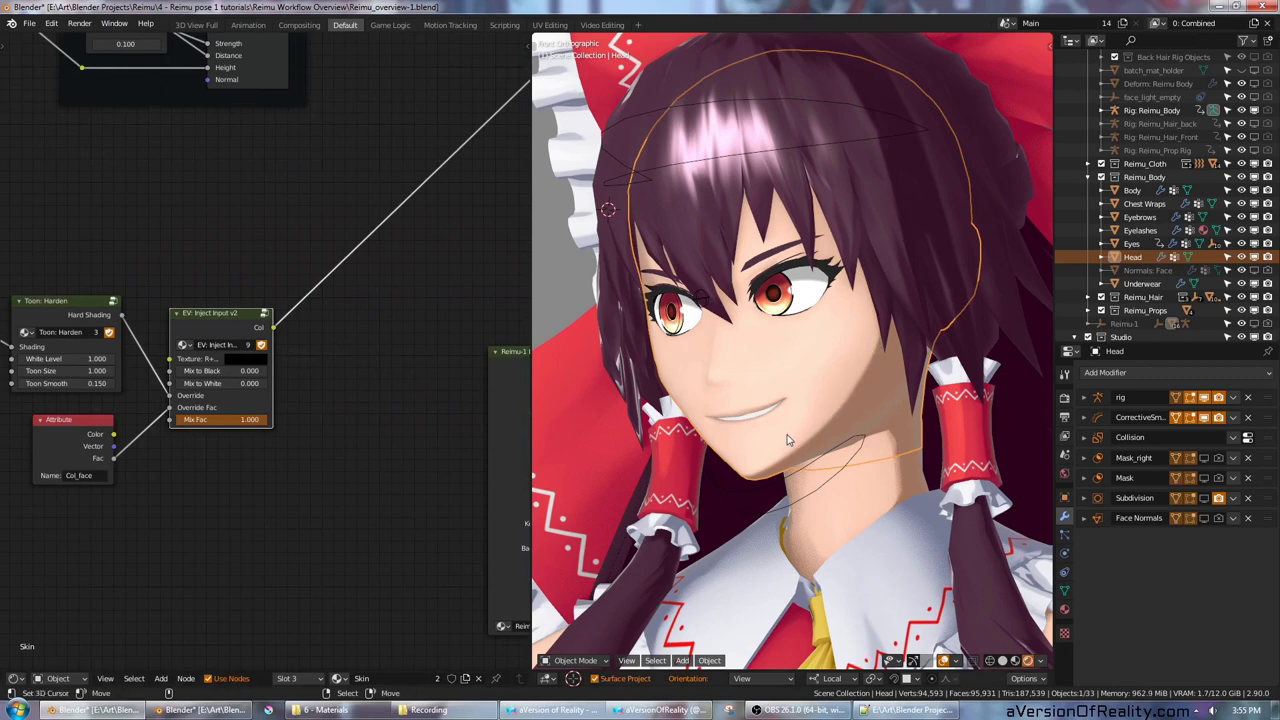
Step: Try moving the face_light control bone to change the shading on the face
{"action": "left_click", "coordinate": [706, 308]}
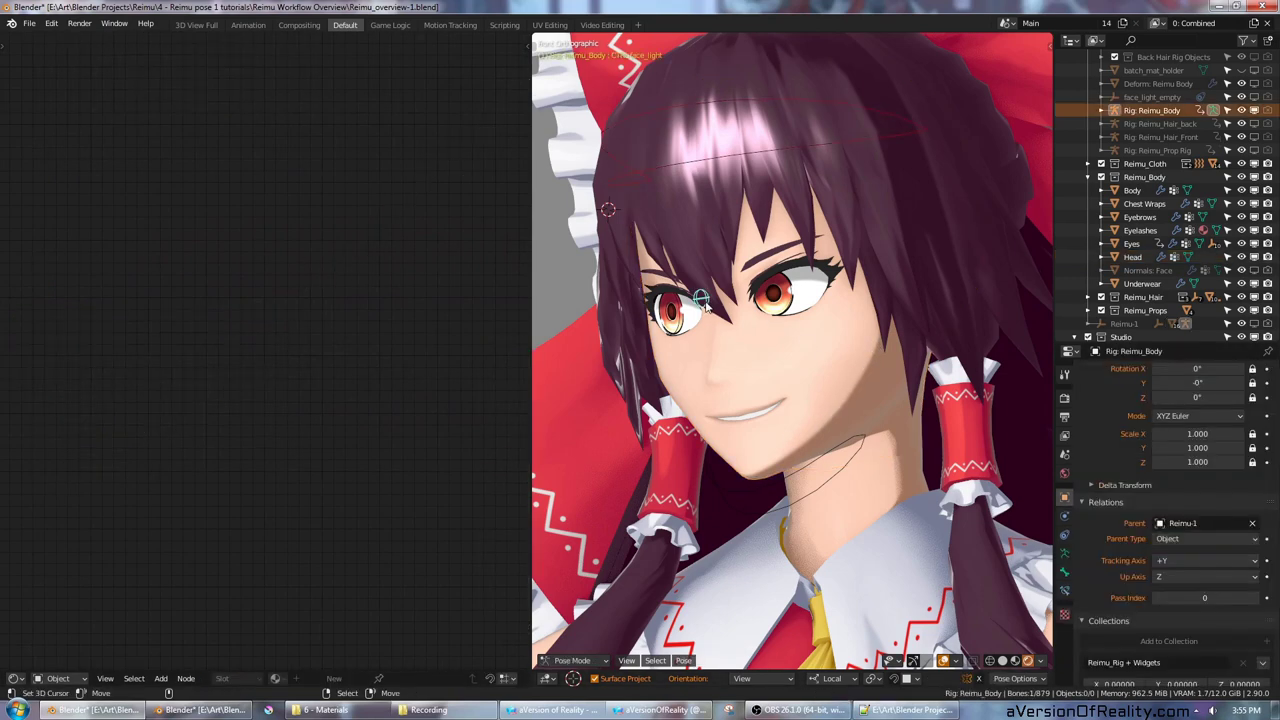
{"action": "key", "text": "g"}
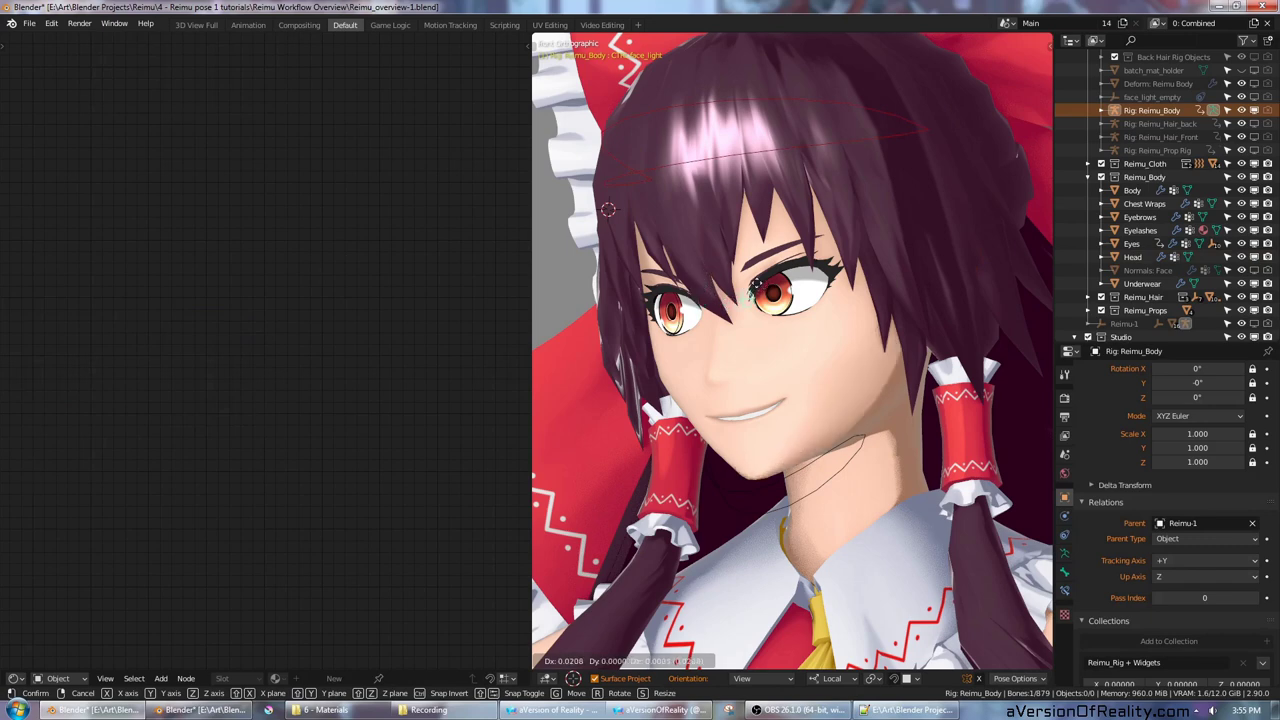
{"action": "right_click", "coordinate": [807, 294]}
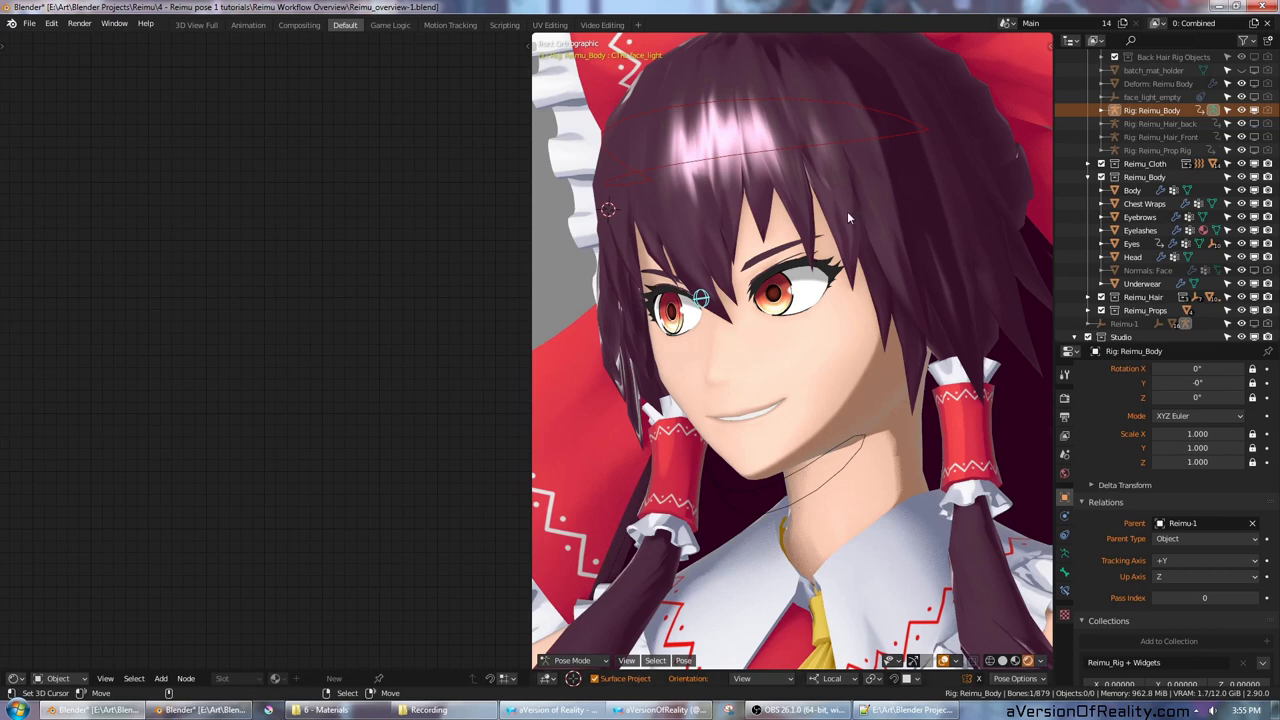
{"action": "middle_click_drag", "start_coordinate": [847, 211], "coordinate": [900, 200]}
Step: Select the Head and compare its face shading with the EV: Inject Input v2 and Lip Bump nodes
{"action": "right_click", "coordinate": [737, 366]}
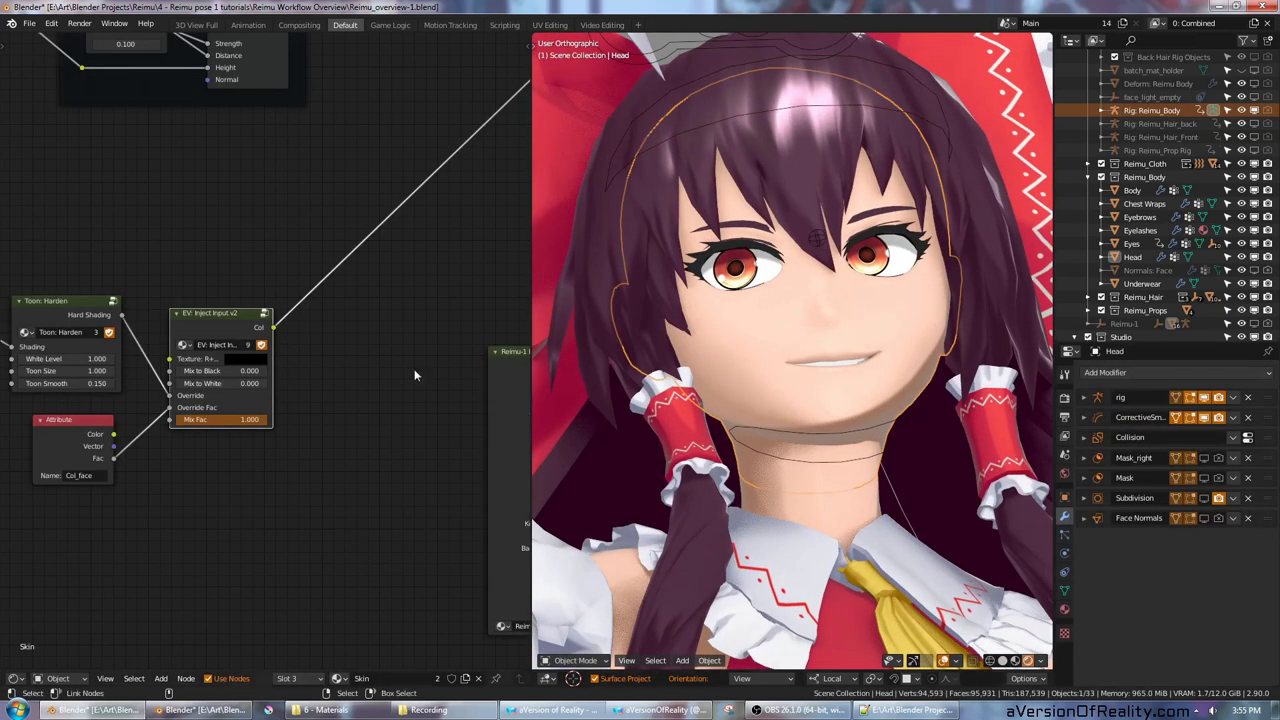
{"action": "mouse_move", "coordinate": [263, 422]}
{"action": "left_mouse_down"}
{"action": "mouse_move", "coordinate": [185, 422]}
{"action": "mouse_move", "coordinate": [262, 421]}
{"action": "left_mouse_up"}
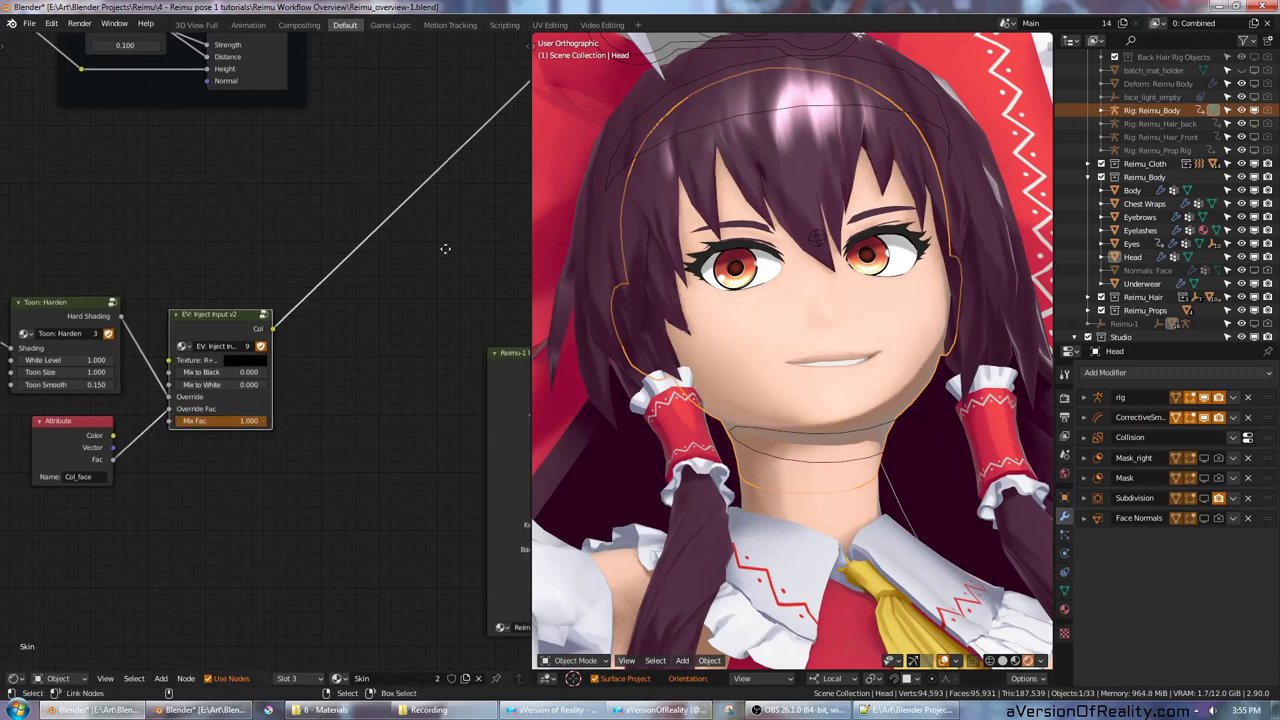
{"action": "middle_click_drag", "start_coordinate": [443, 246], "coordinate": [420, 357]}
{"action": "middle_click_drag", "start_coordinate": [830, 290], "coordinate": [904, 316]}
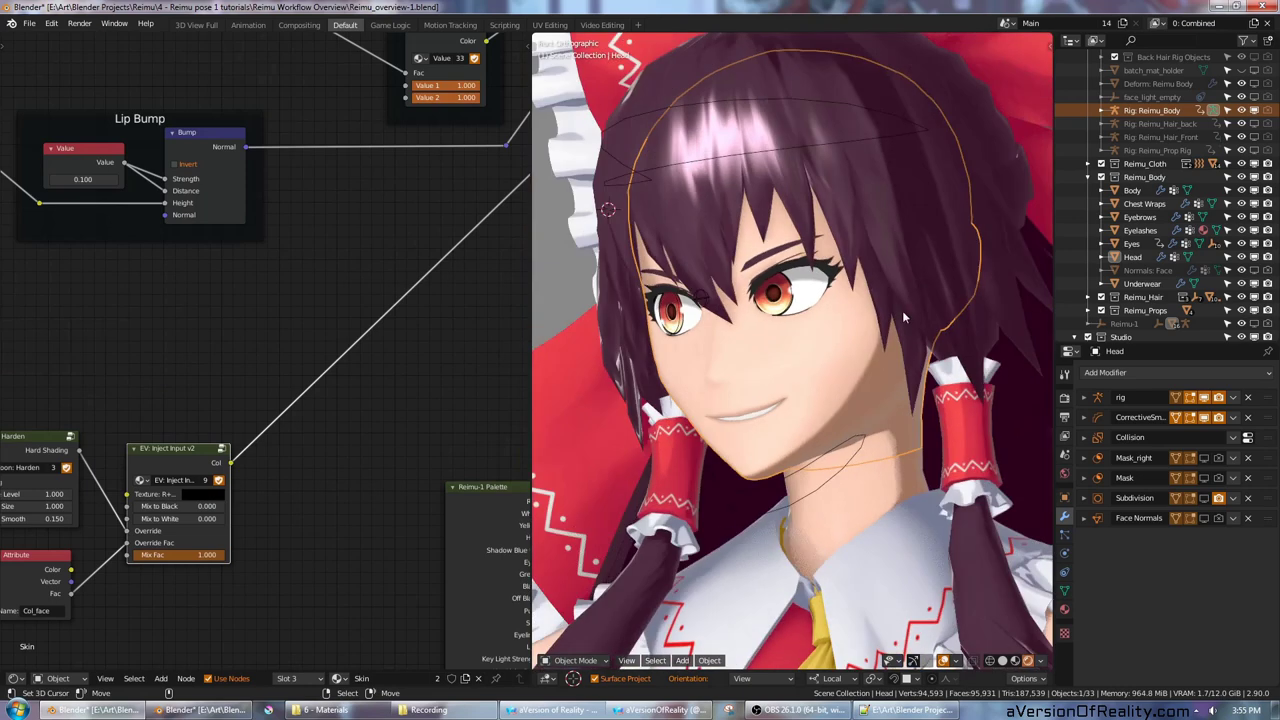
{"action": "middle_click_drag", "start_coordinate": [443, 329], "coordinate": [447, 313]}
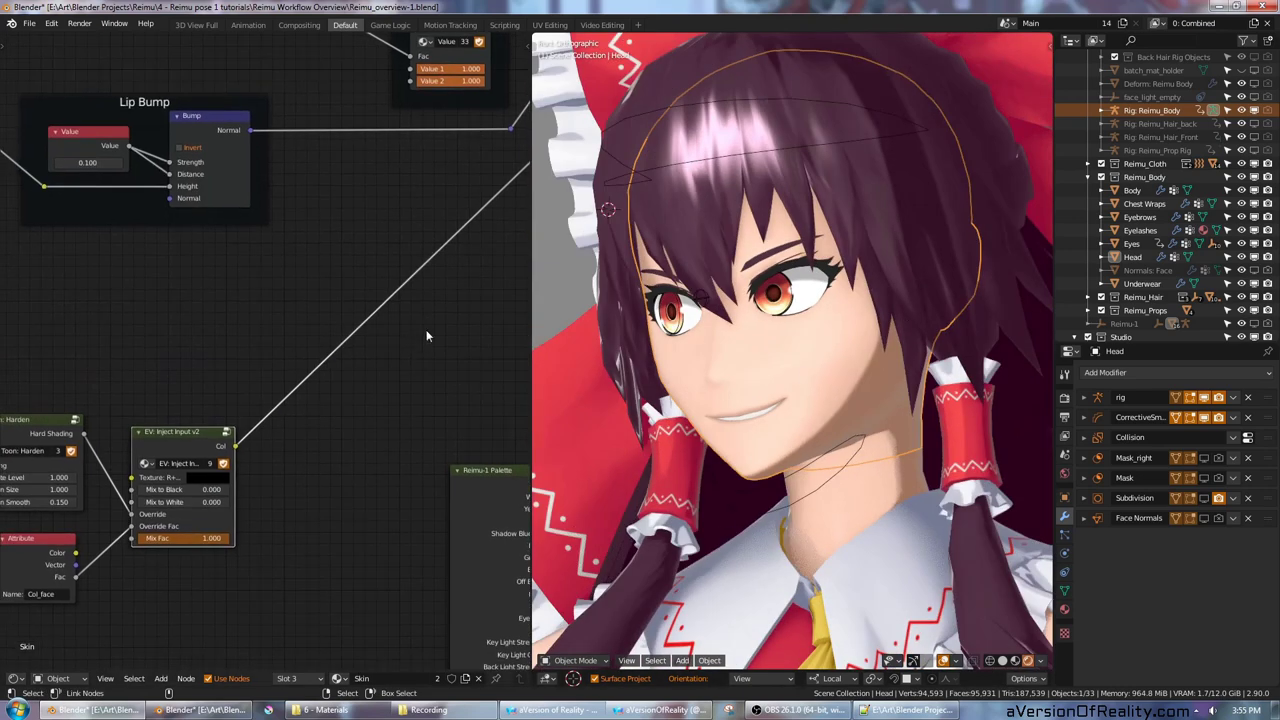
Step: Select the face_light control bone and view the posed head straight from the front
{"action": "right_click", "coordinate": [704, 299]}
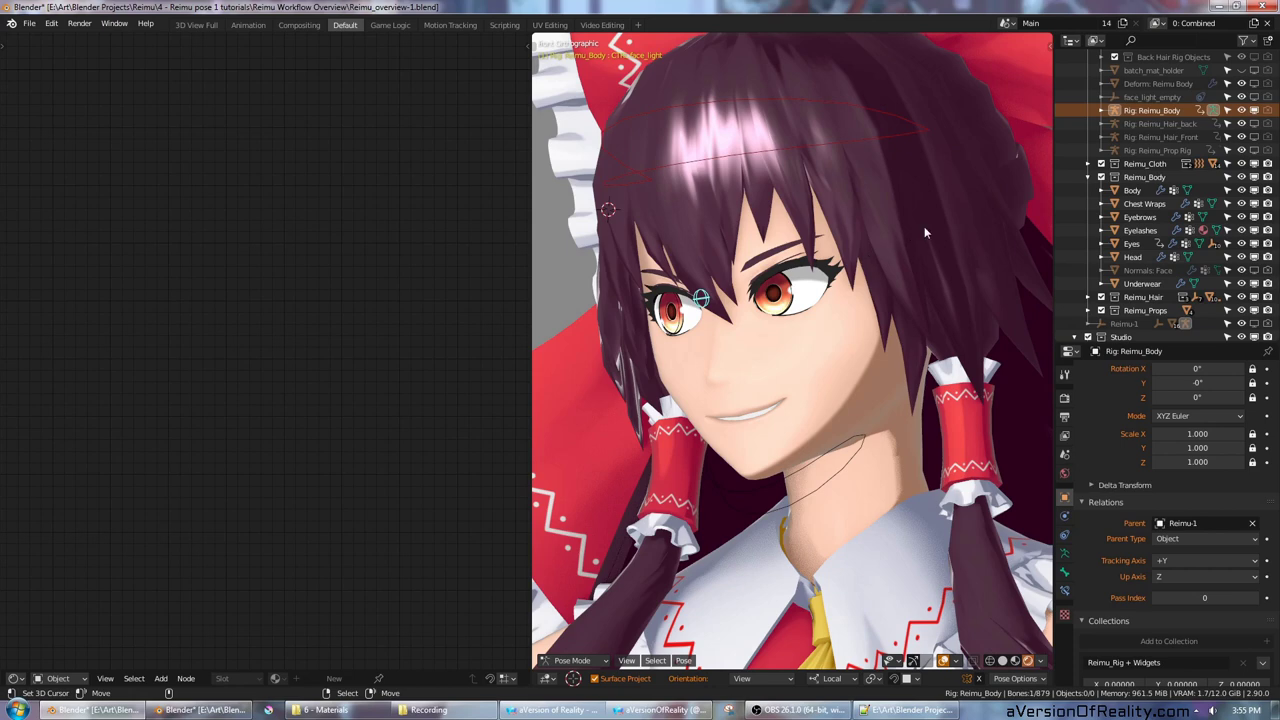
{"action": "key", "text": "KP_1"}
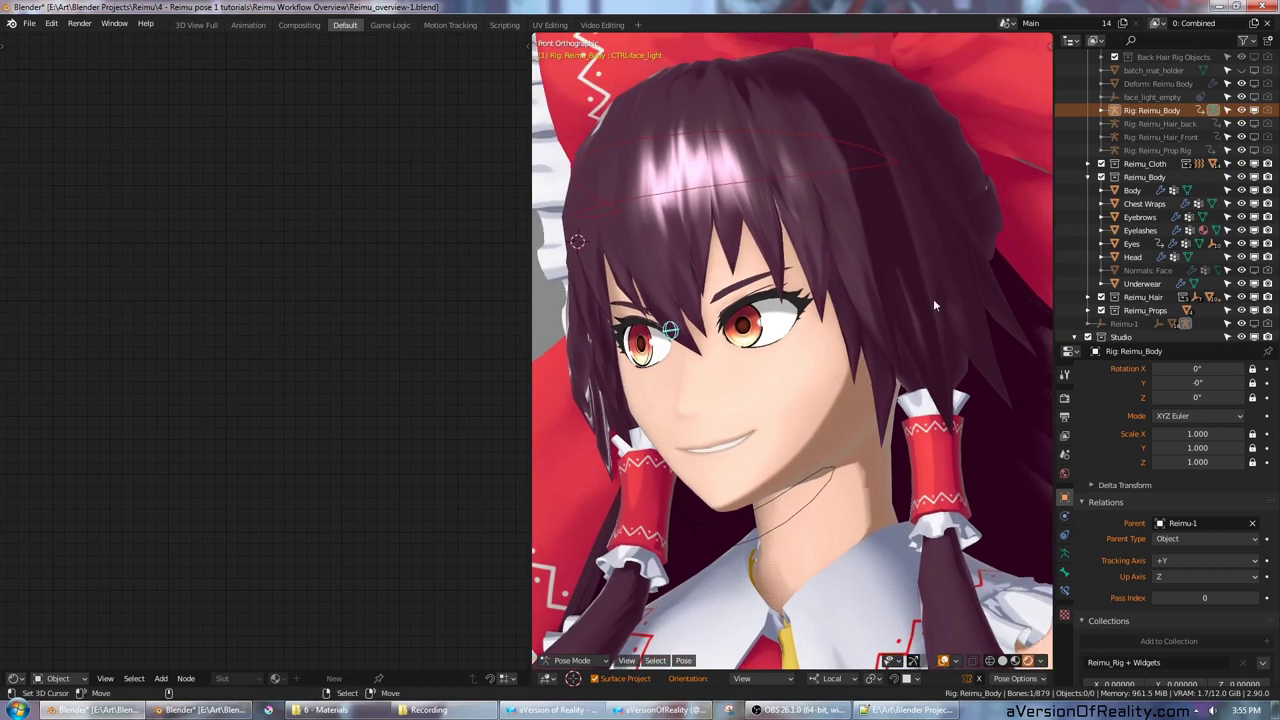
{"action": "middle_click_drag", "start_coordinate": [935, 305], "coordinate": [967, 307], "text": "shift"}
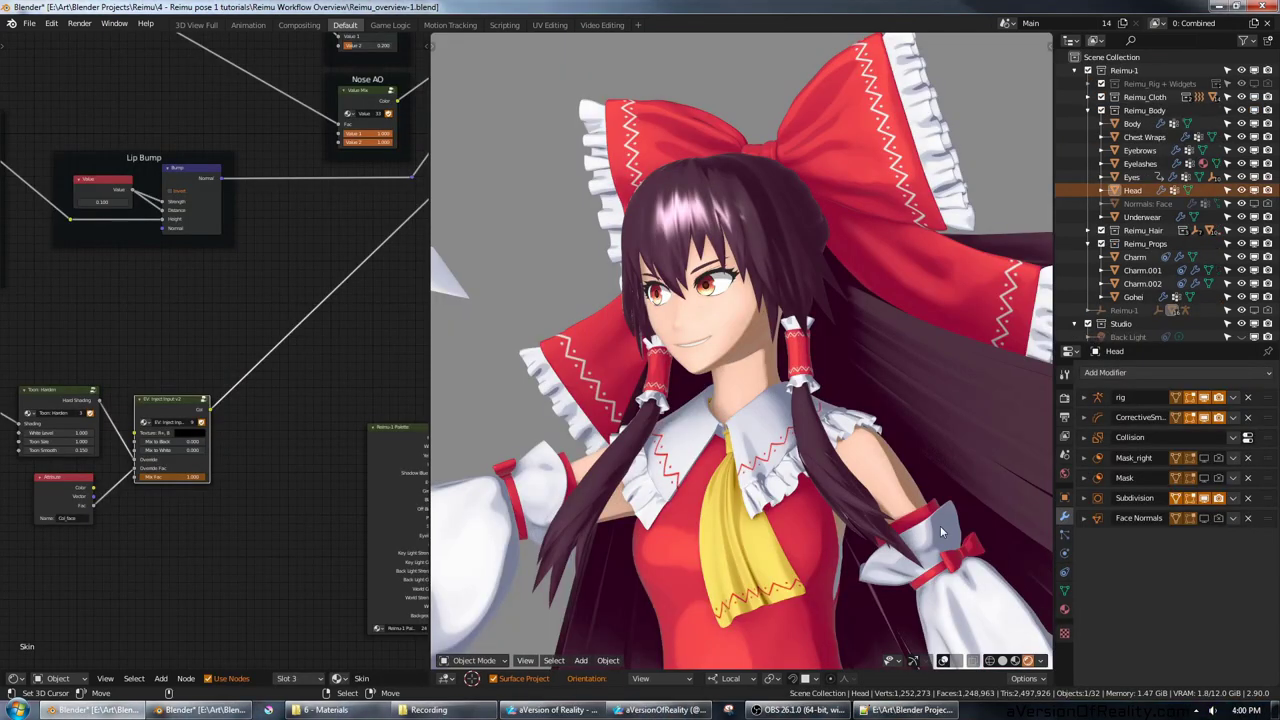
Step: Select the Charm.001 prop in the character's hand and widen the shader editor showing its Charms material
{"action": "middle_click_drag", "start_coordinate": [940, 525], "coordinate": [876, 567]}
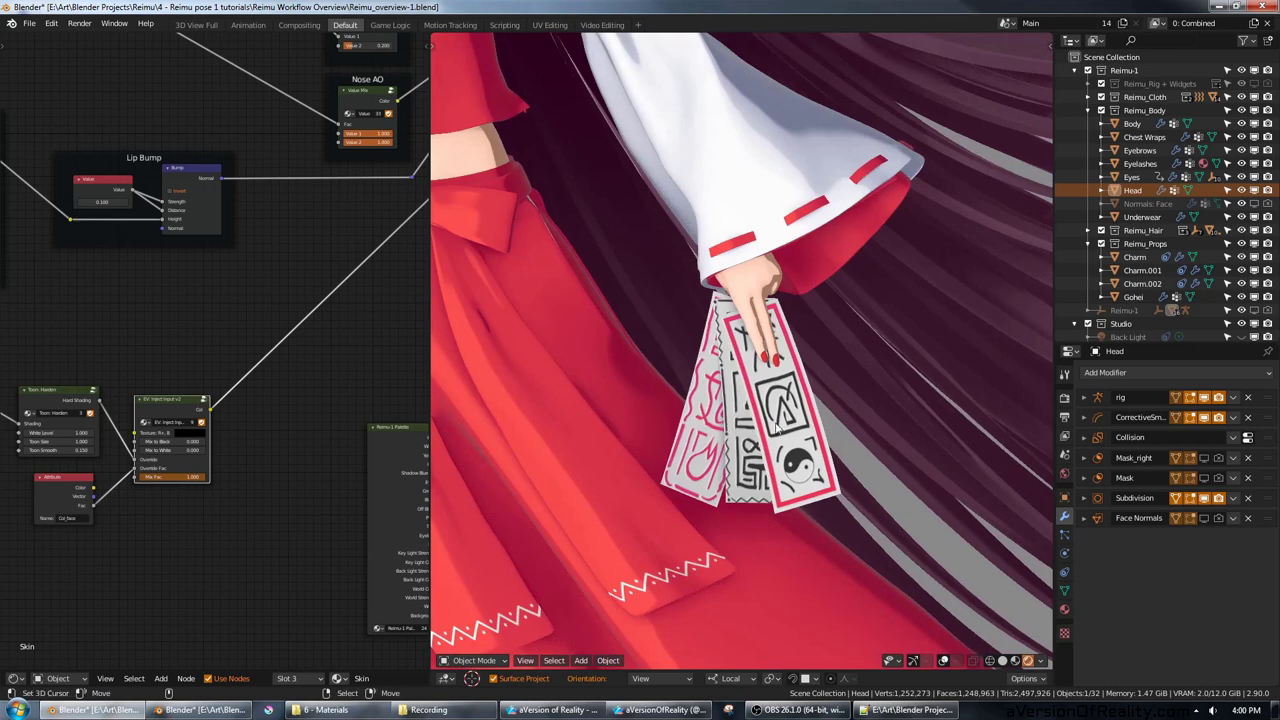
{"action": "right_click", "coordinate": [775, 424]}
{"action": "scroll", "coordinate": [764, 515], "scroll_direction": "up", "scroll_amount": 1}
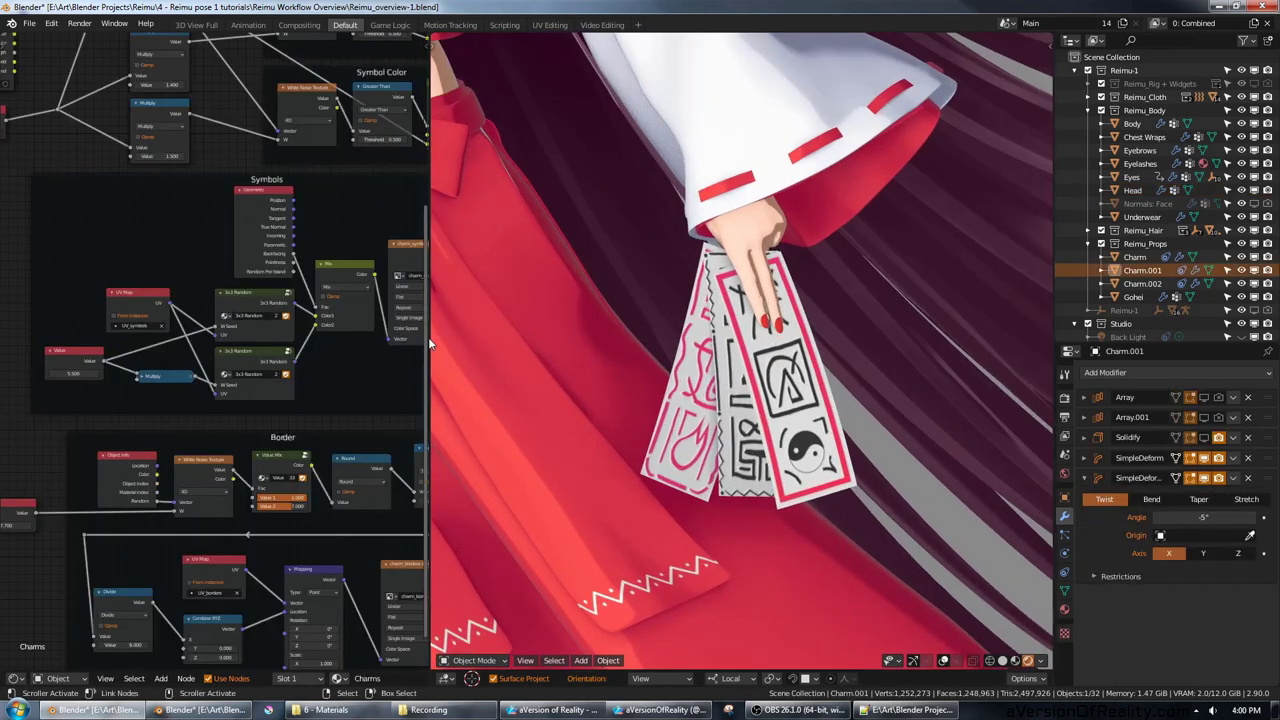
{"action": "left_click_drag", "start_coordinate": [430, 337], "coordinate": [641, 336]}
Step: Examine the Symbols frame of the Charms material, from the 3x3 Random nodes to the charm symbols image texture
{"action": "middle_click_drag", "start_coordinate": [579, 379], "coordinate": [537, 400]}
{"action": "middle_click_drag", "start_coordinate": [240, 305], "coordinate": [296, 338]}
{"action": "scroll", "coordinate": [298, 344], "scroll_direction": "up", "scroll_amount": 1}
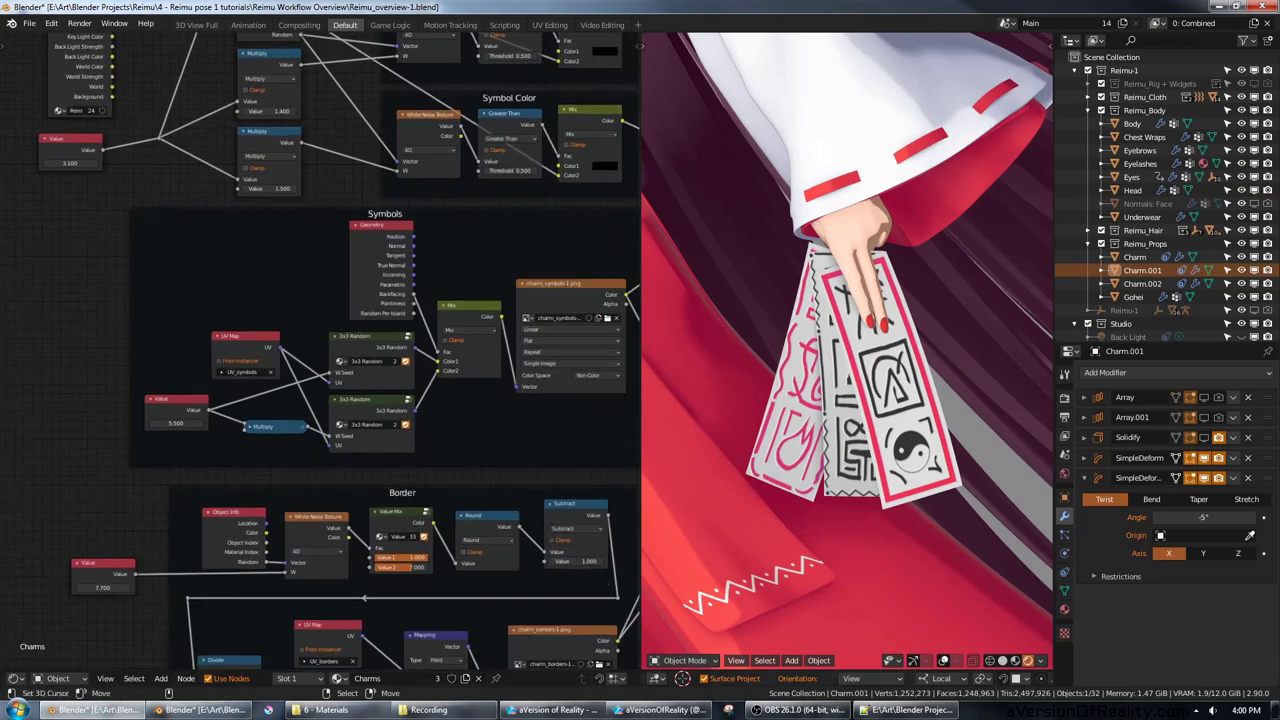
Step: View the charm symbol and border texture sheets in the second window, and examine the Border frame's nodes
{"action": "left_click_drag", "start_coordinate": [1279, 12], "coordinate": [492, 42]}
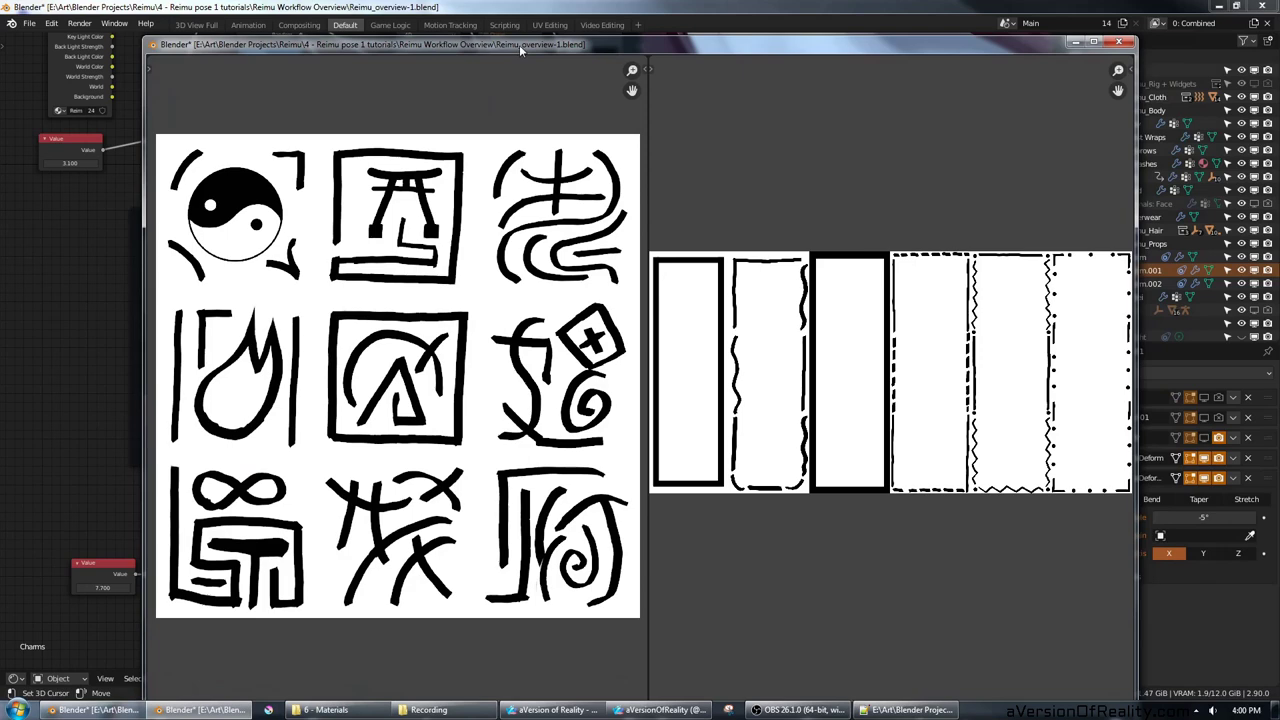
{"action": "left_click_drag", "start_coordinate": [519, 45], "coordinate": [1279, 45]}
{"action": "middle_click_drag", "start_coordinate": [488, 217], "coordinate": [394, 156]}
{"action": "middle_click_drag", "start_coordinate": [406, 329], "coordinate": [470, 188]}
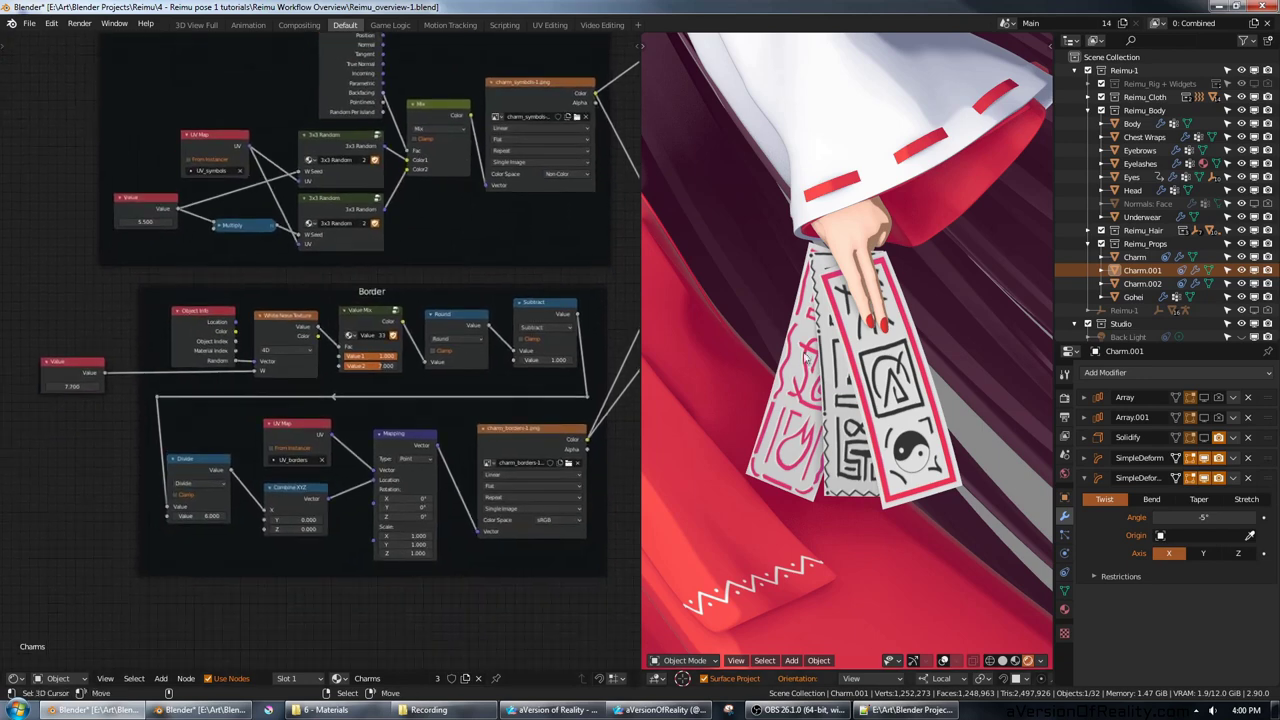
Step: Set the seed Value feeding the Symbols frame's 3x3 Random nodes to 5.900 to randomize the charm symbols
{"action": "middle_click_drag", "start_coordinate": [386, 283], "coordinate": [449, 279]}
{"action": "scroll", "coordinate": [449, 279], "scroll_direction": "up", "scroll_amount": 2}
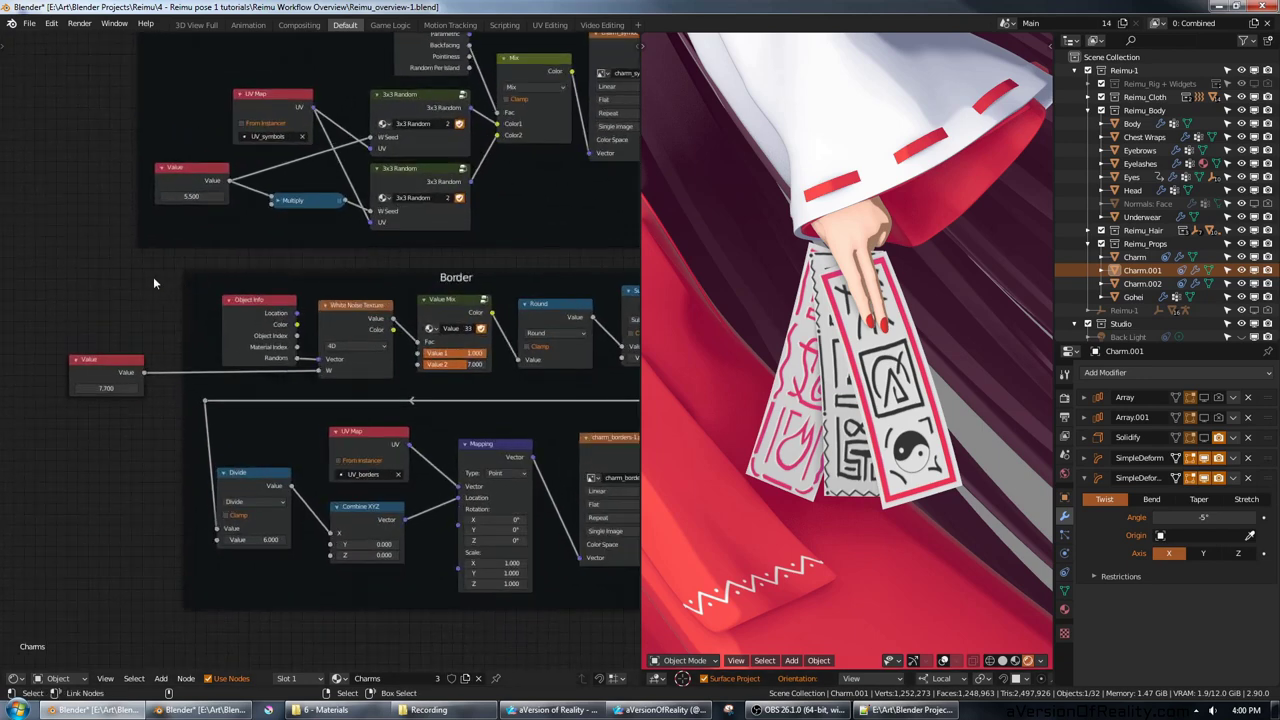
{"action": "mouse_move", "coordinate": [305, 222]}
{"action": "middle_mouse_down"}
{"action": "mouse_move", "coordinate": [424, 471]}
{"action": "mouse_move", "coordinate": [168, 194]}
{"action": "mouse_move", "coordinate": [141, 129]}
{"action": "middle_mouse_up"}
{"action": "scroll", "coordinate": [164, 238], "scroll_direction": "up", "scroll_amount": 4}
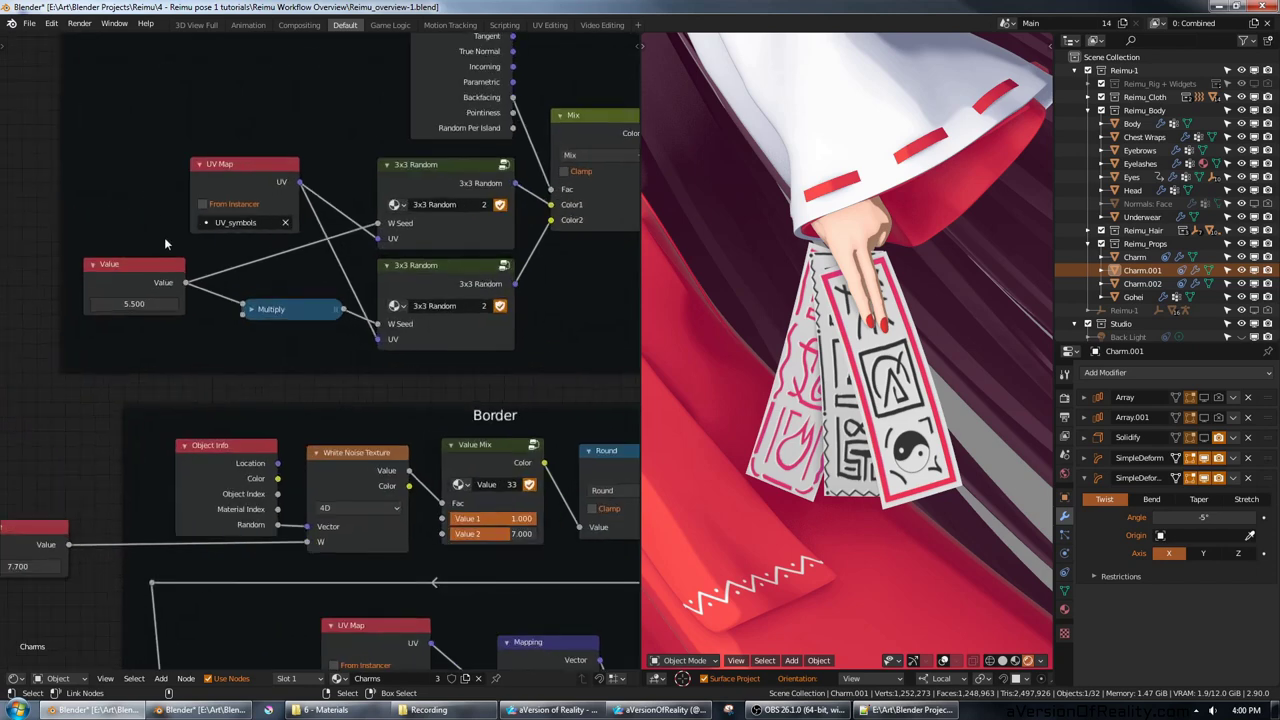
{"action": "left_click", "coordinate": [172, 305]}
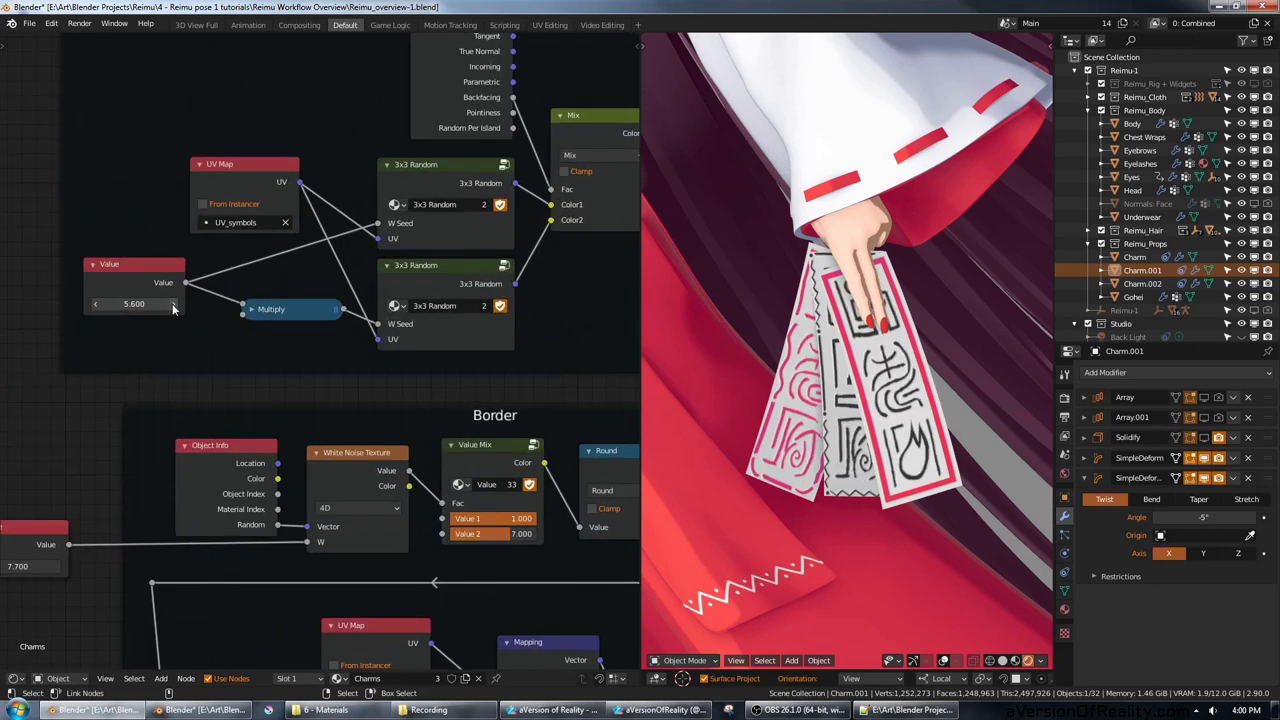
{"action": "left_click", "coordinate": [172, 305]}
{"action": "left_click", "coordinate": [172, 305]}
{"action": "left_click", "coordinate": [172, 305]}
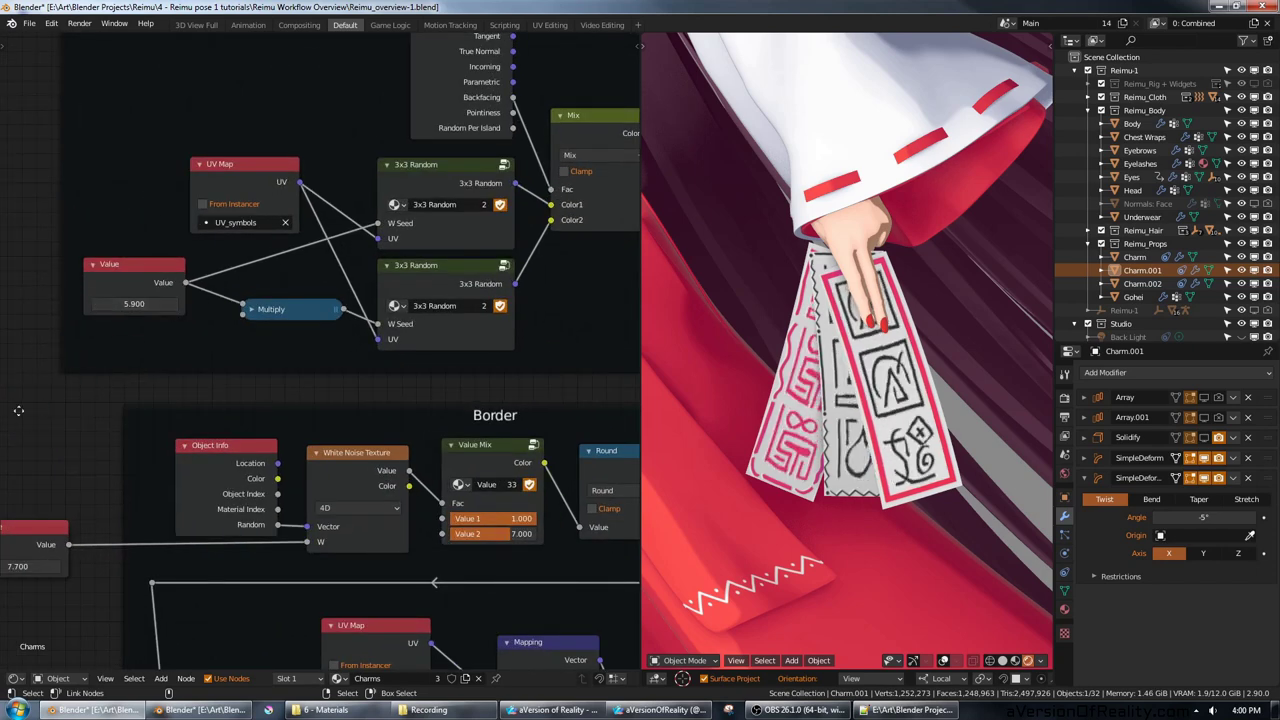
Step: Set the seed Value feeding the Border frame's White Noise Texture to 8.000 to randomize the charm borders
{"action": "middle_click_drag", "start_coordinate": [17, 420], "coordinate": [162, 304]}
{"action": "left_click", "coordinate": [202, 451]}
{"action": "left_click", "coordinate": [202, 451]}
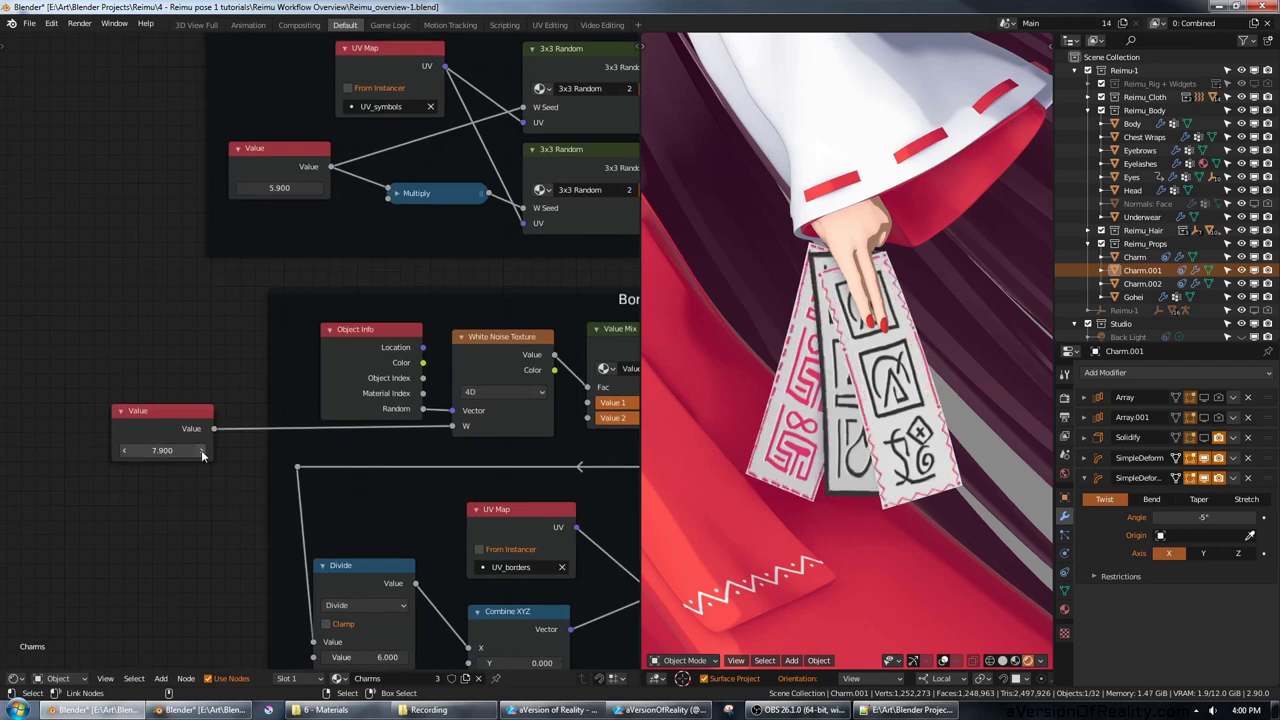
{"action": "left_click", "coordinate": [202, 451]}
Step: Step the colour seed Value feeding the Multiply nodes up to 3.400 and back down to 3.100
{"action": "middle_click_drag", "start_coordinate": [428, 88], "coordinate": [482, 529]}
{"action": "left_click", "coordinate": [205, 215]}
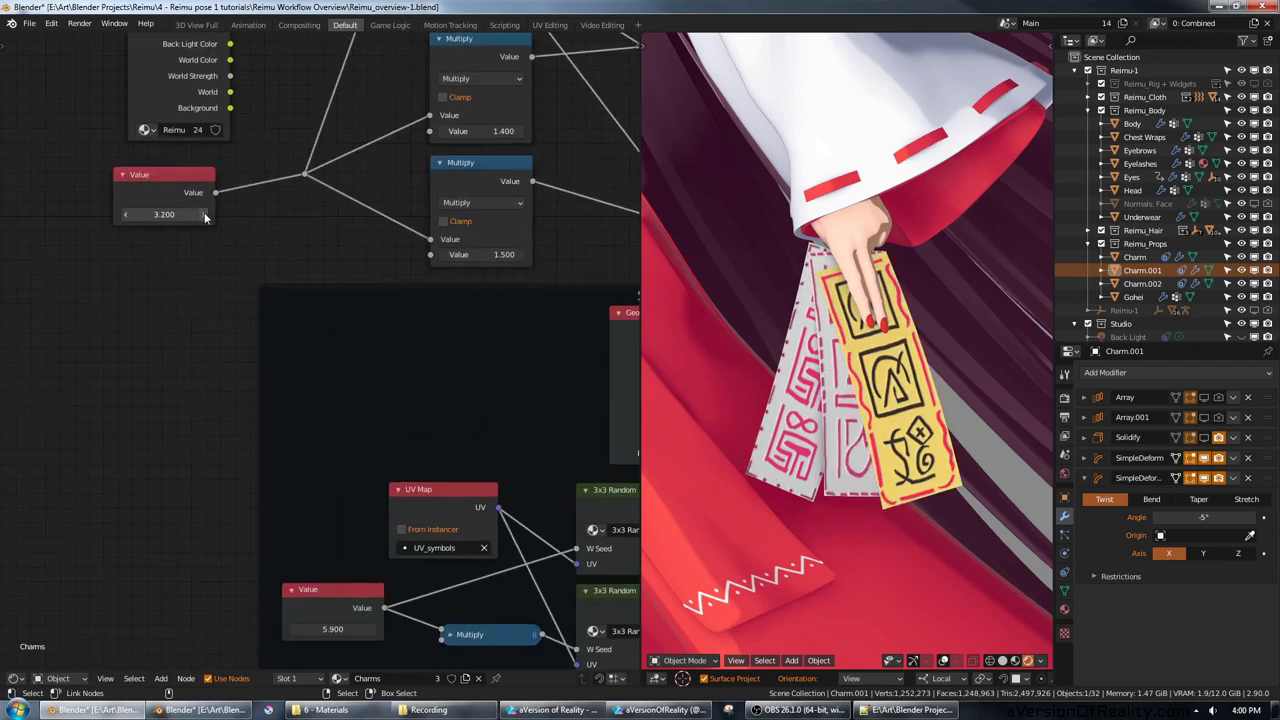
{"action": "left_click", "coordinate": [205, 215]}
{"action": "left_click", "coordinate": [205, 215]}
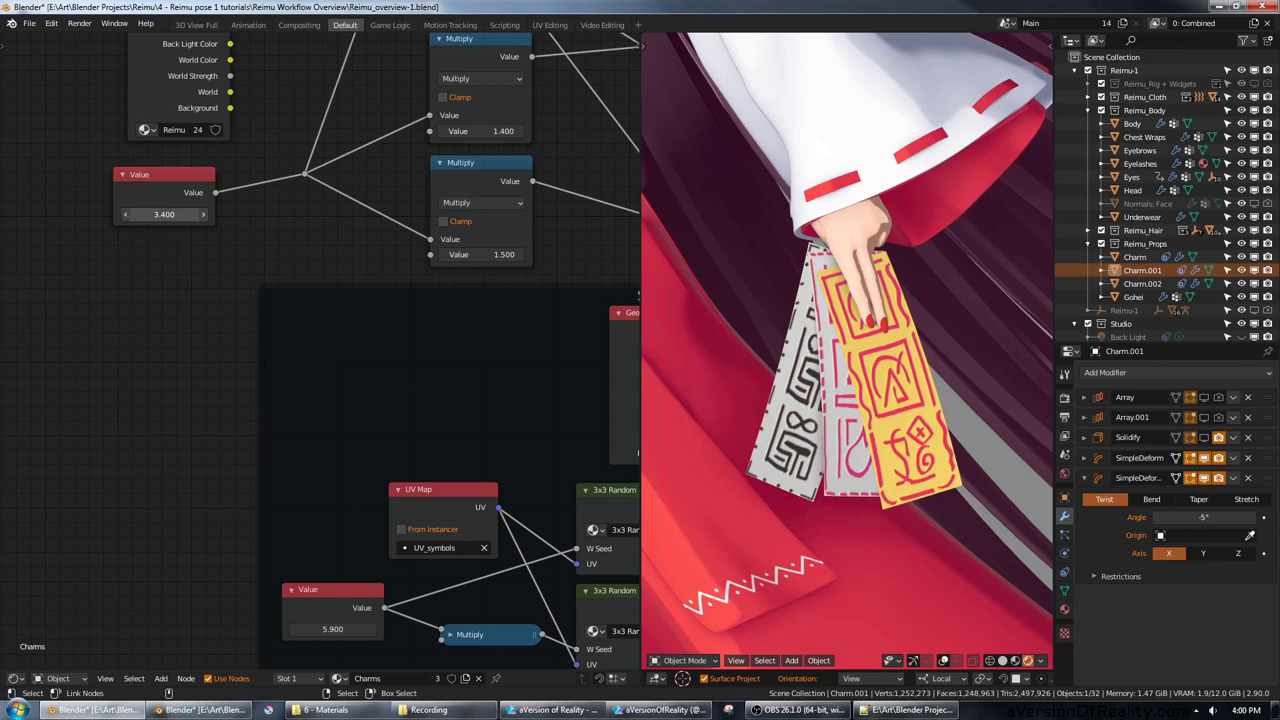
{"action": "left_click", "coordinate": [124, 215]}
{"action": "left_click", "coordinate": [124, 217]}
{"action": "left_click", "coordinate": [125, 217]}
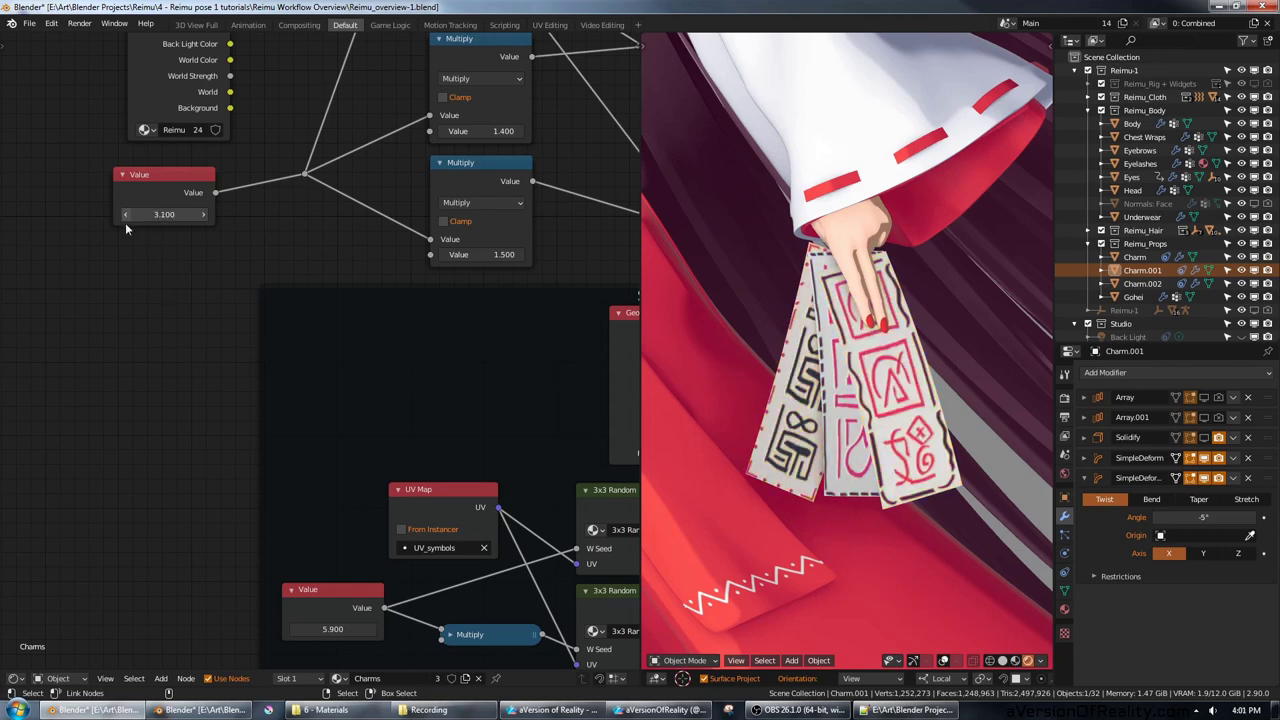
Step: Open the 3x3 Random group in a widened shader editor, examine its randomizing nodes through the three output frames, and leave the group
{"action": "middle_click_drag", "start_coordinate": [361, 409], "coordinate": [23, 194]}
{"action": "left_click", "coordinate": [292, 278]}
{"action": "key", "text": "Tab"}
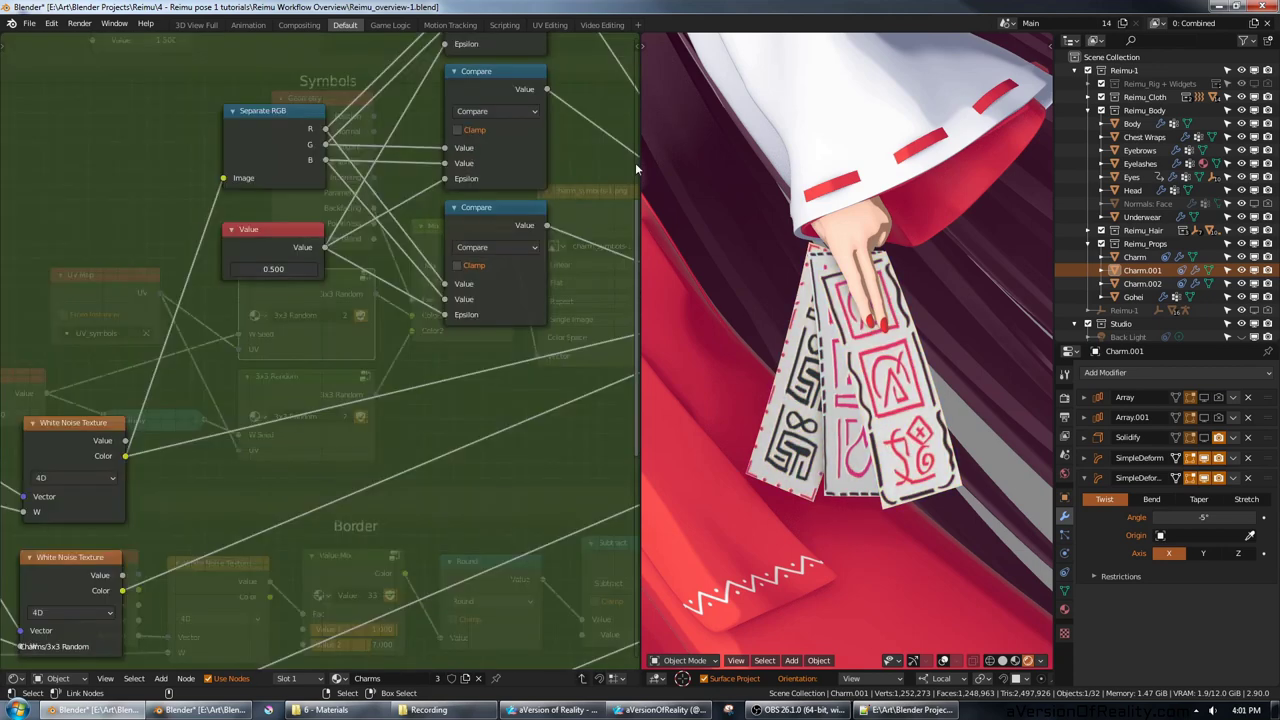
{"action": "left_click_drag", "start_coordinate": [638, 162], "coordinate": [997, 164]}
{"action": "scroll", "coordinate": [568, 278], "scroll_direction": "down", "scroll_amount": 5}
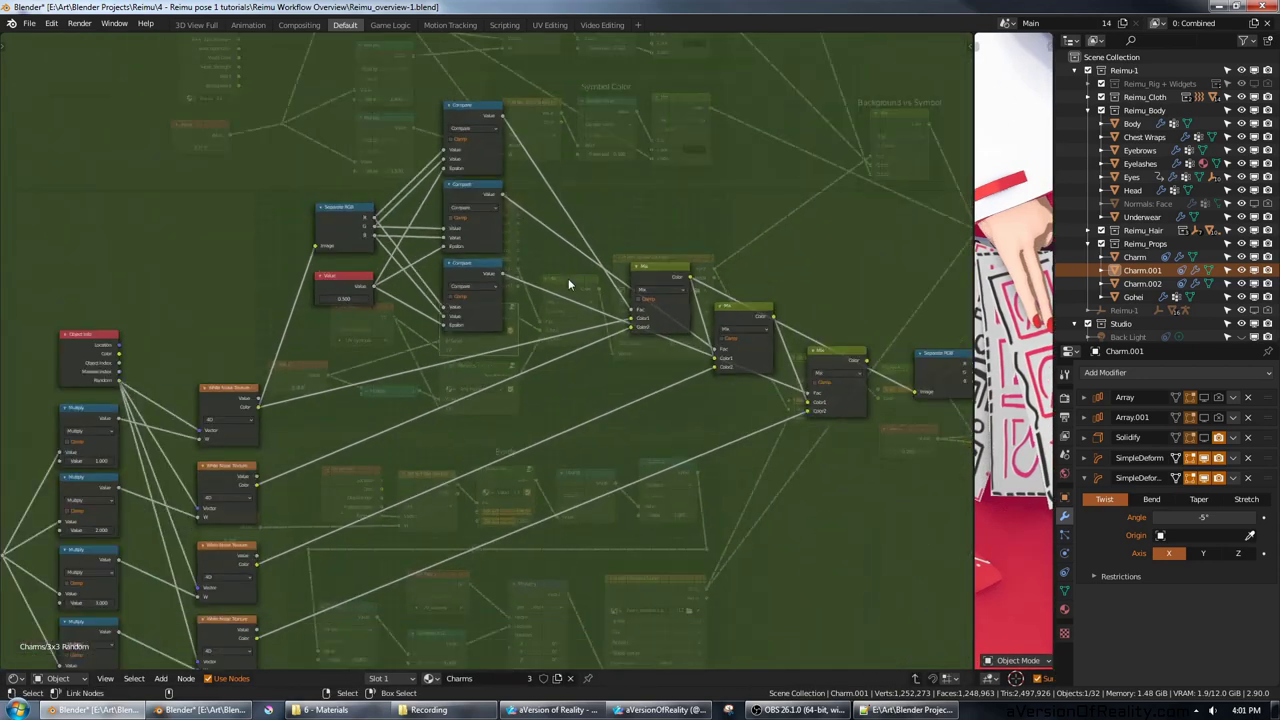
{"action": "scroll", "coordinate": [715, 190], "scroll_direction": "up", "scroll_amount": 5}
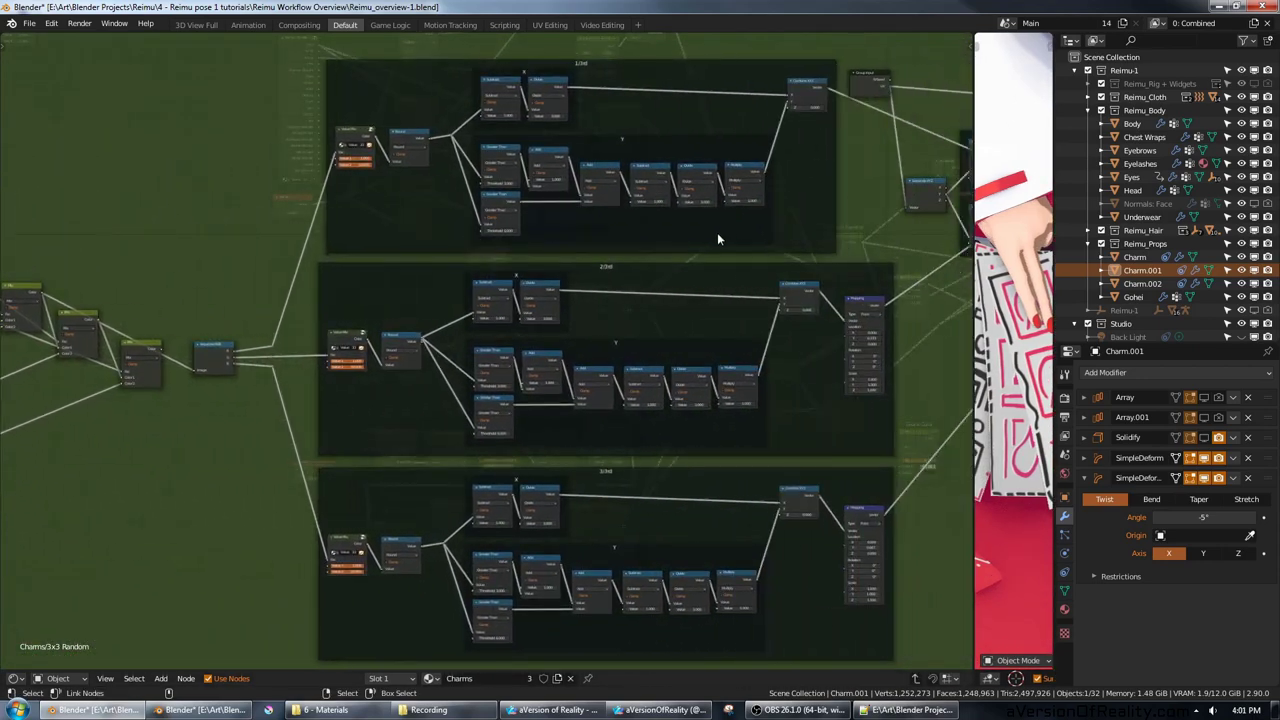
{"action": "middle_click_drag", "start_coordinate": [717, 238], "coordinate": [724, 182]}
{"action": "scroll", "coordinate": [484, 223], "scroll_direction": "up", "scroll_amount": 2}
{"action": "key", "text": "Tab"}
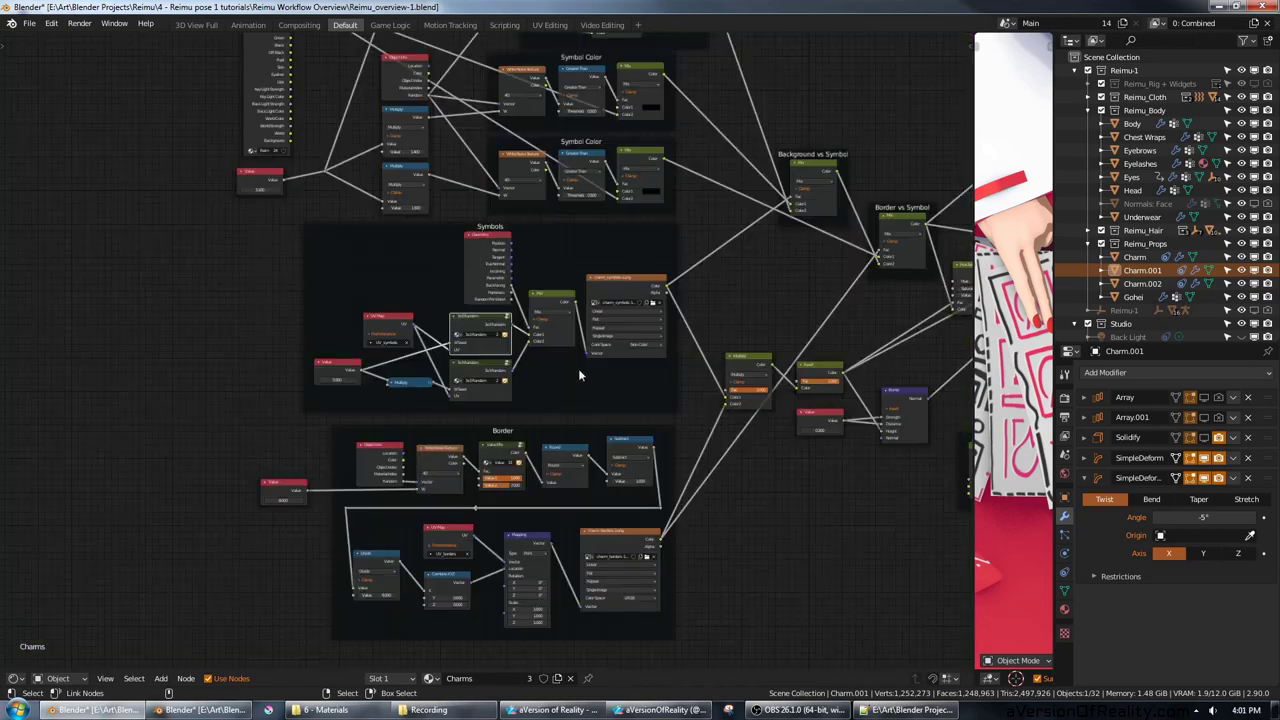
Step: Narrow the shader editor so the charms show beside the nodes, and bring the Border frame into view
{"action": "left_click", "coordinate": [782, 285]}
{"action": "scroll", "coordinate": [782, 285], "scroll_direction": "up", "scroll_amount": 5}
{"action": "middle_click_drag", "start_coordinate": [782, 285], "coordinate": [925, 238]}
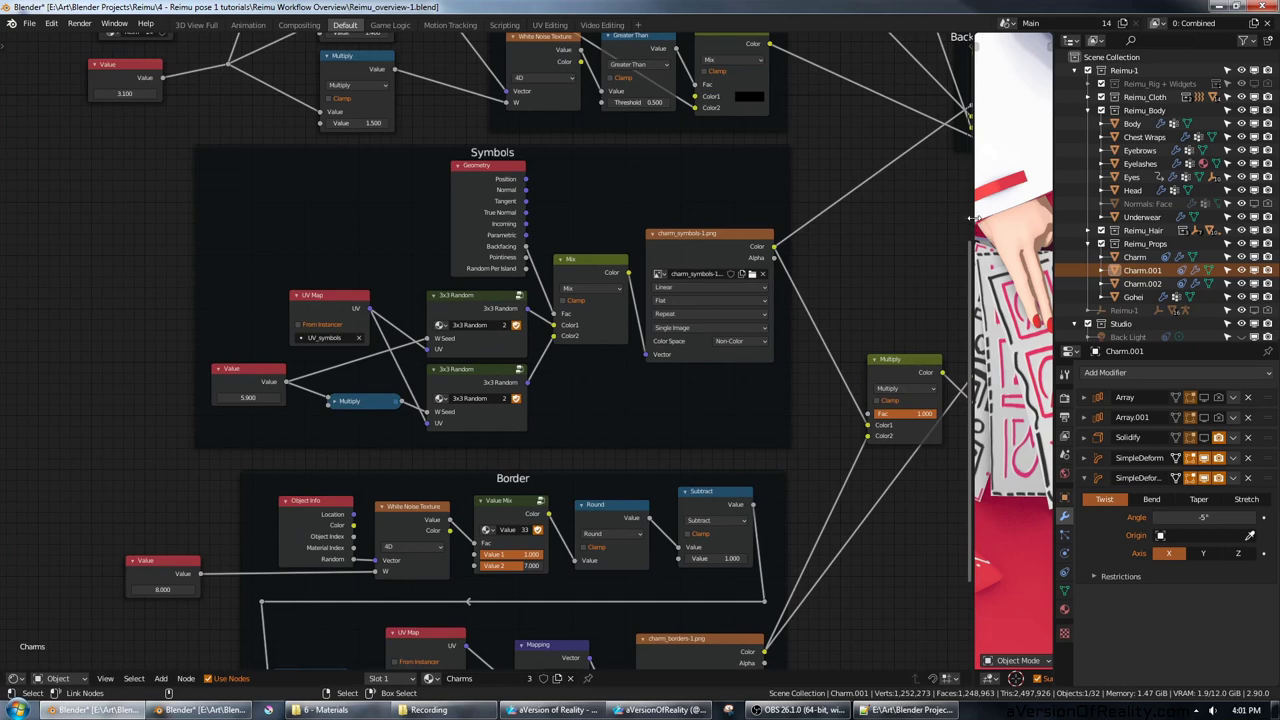
{"action": "left_click_drag", "start_coordinate": [970, 217], "coordinate": [692, 217]}
{"action": "middle_click_drag", "start_coordinate": [484, 424], "coordinate": [424, 234]}
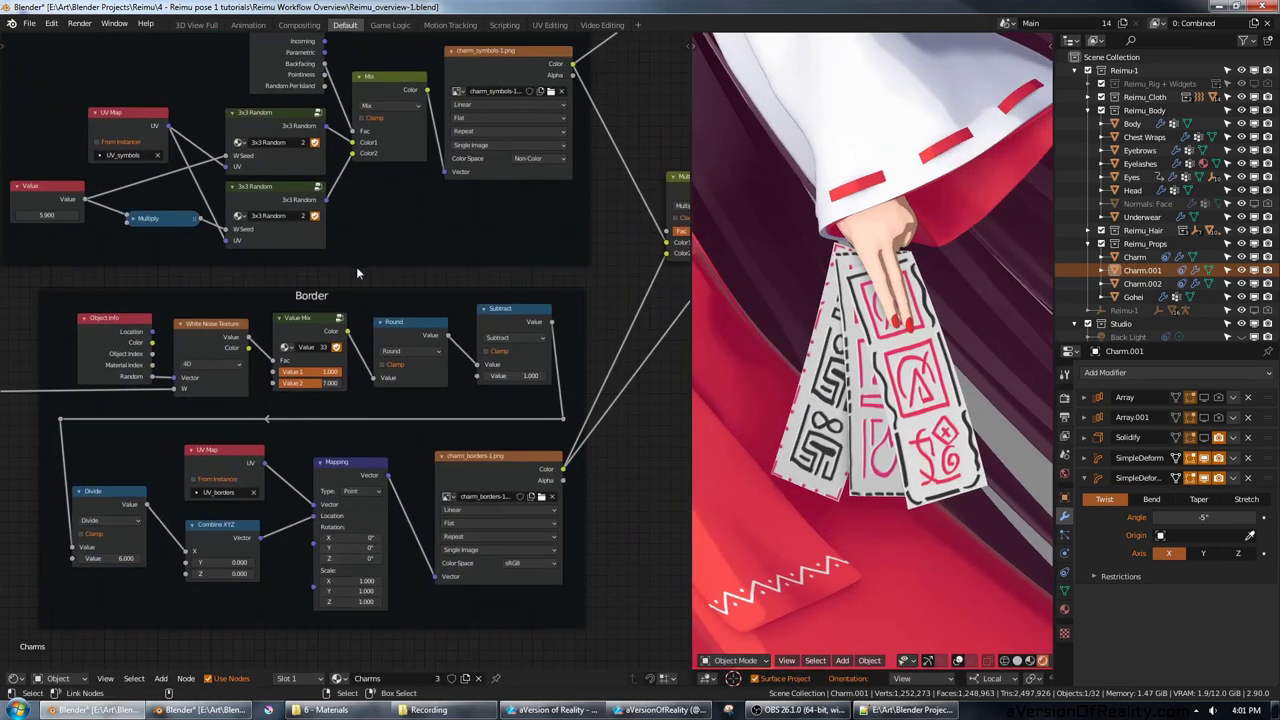
Step: Examine the Border frame's nodes from Object Info and White Noise Texture through Value Mix and Round to the border image texture
{"action": "middle_click_drag", "start_coordinate": [278, 304], "coordinate": [470, 229]}
{"action": "scroll", "coordinate": [470, 229], "scroll_direction": "up", "scroll_amount": 3}
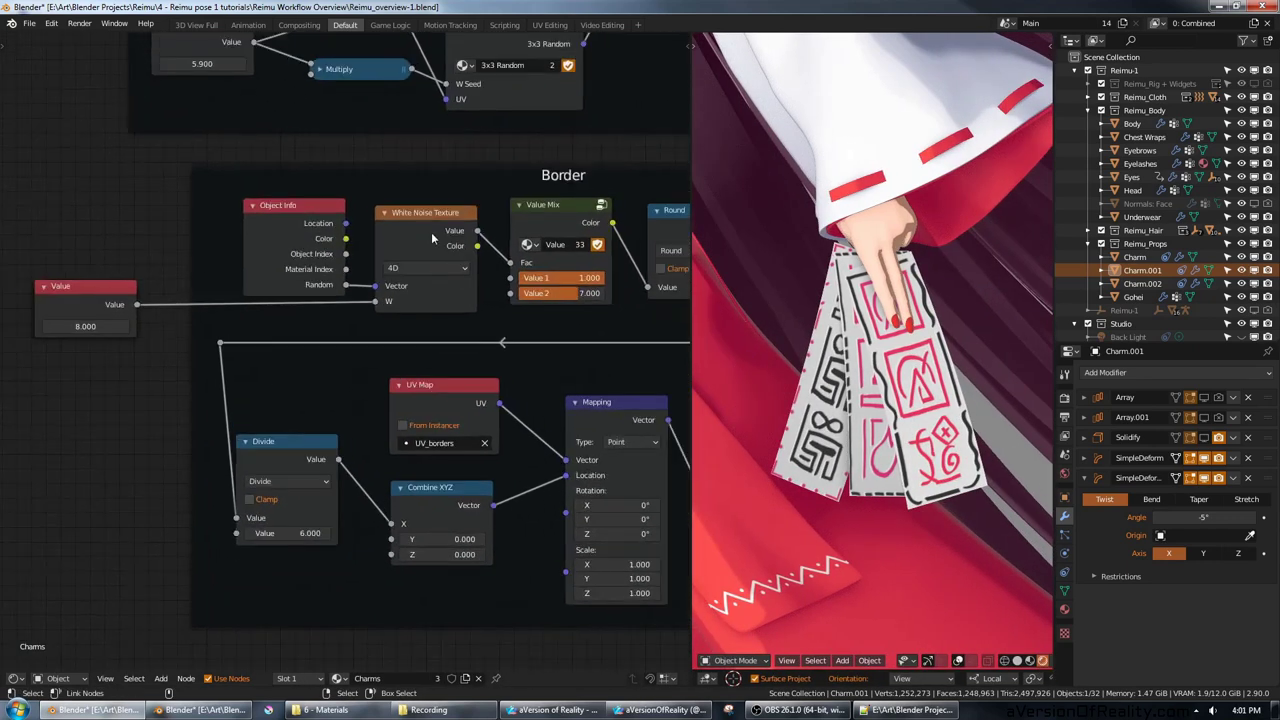
{"action": "scroll", "coordinate": [408, 293], "scroll_direction": "up", "scroll_amount": 1}
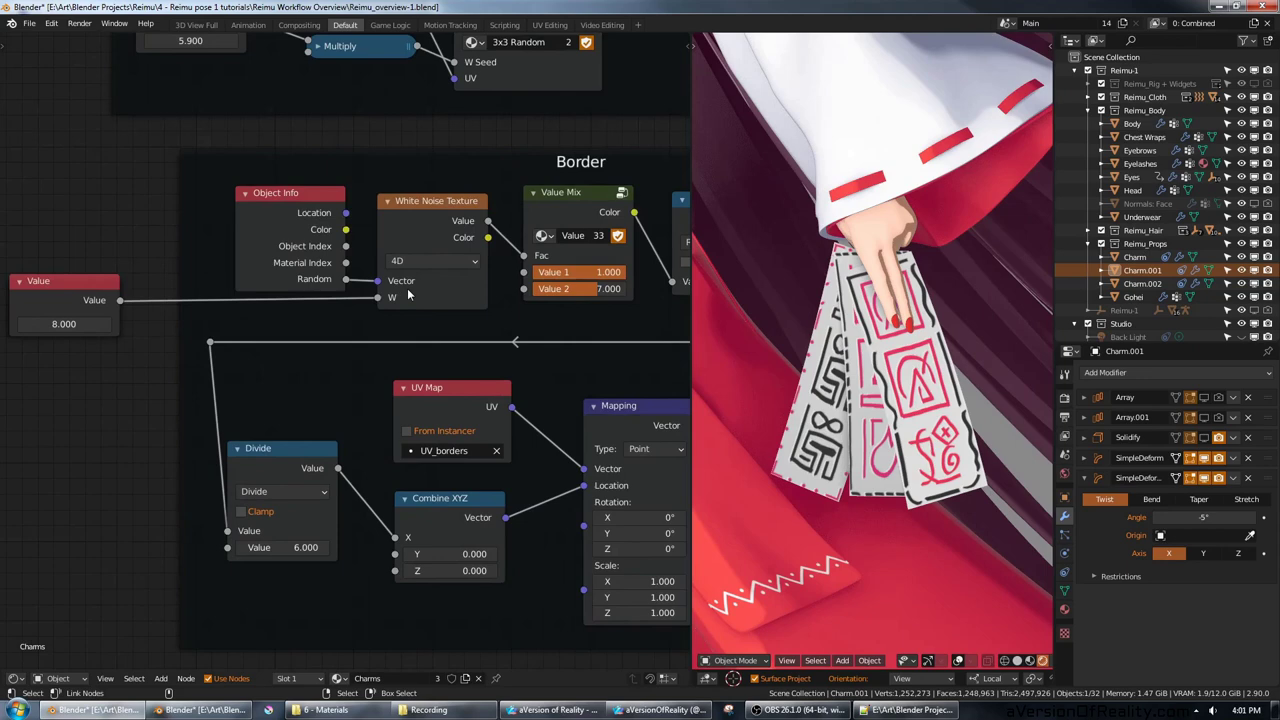
{"action": "middle_click_drag", "start_coordinate": [409, 287], "coordinate": [353, 292]}
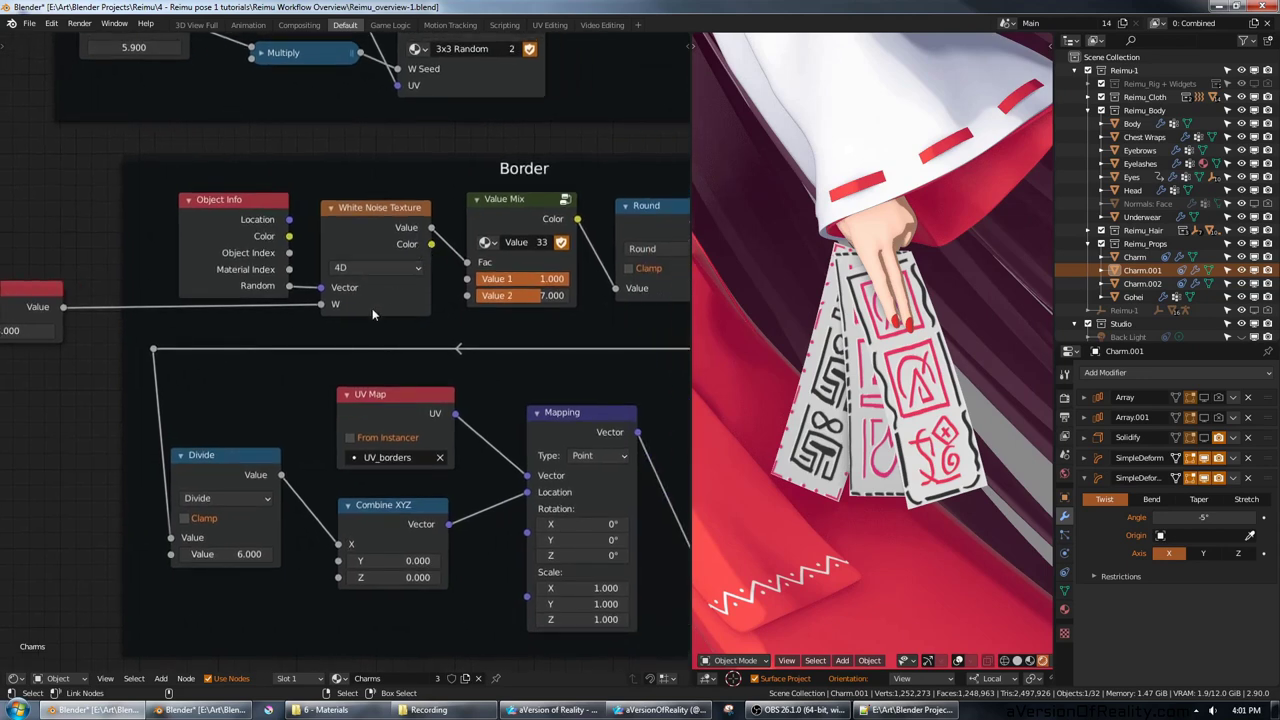
{"action": "scroll", "coordinate": [430, 288], "scroll_direction": "down", "scroll_amount": 1}
{"action": "middle_click_drag", "start_coordinate": [449, 281], "coordinate": [411, 313]}
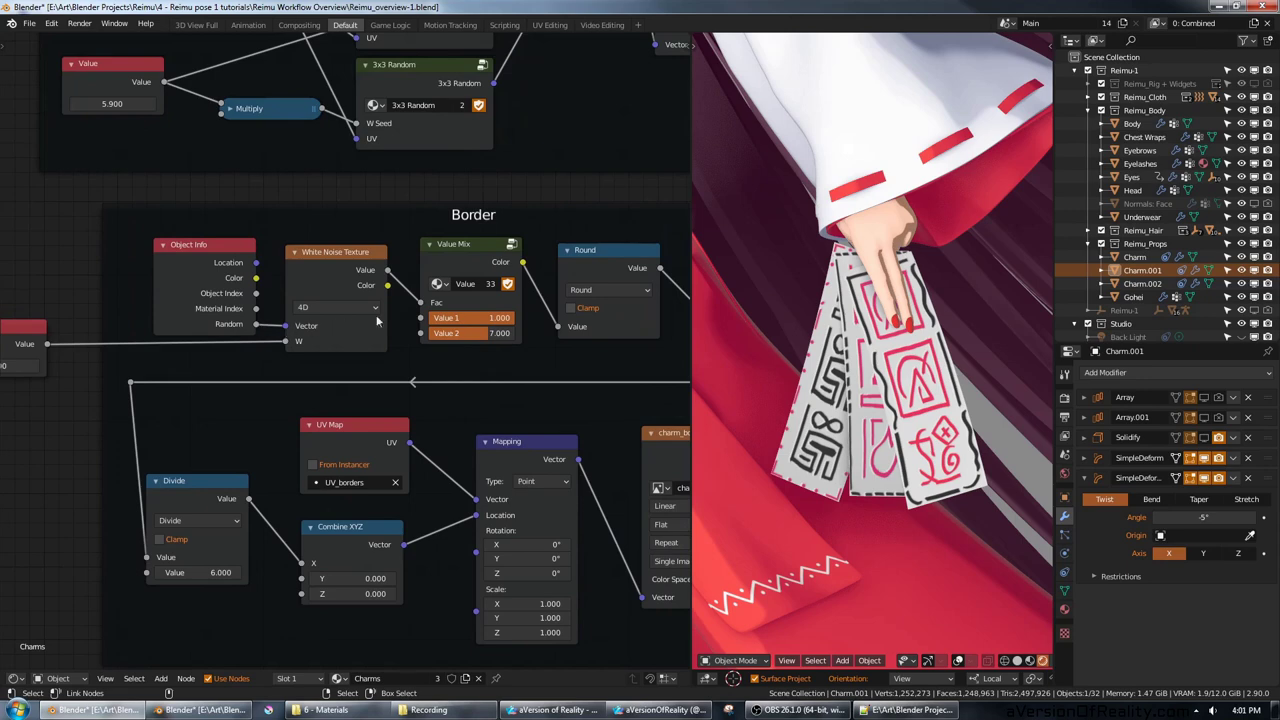
{"action": "middle_click_drag", "start_coordinate": [502, 241], "coordinate": [444, 262]}
{"action": "scroll", "coordinate": [460, 245], "scroll_direction": "down", "scroll_amount": 1}
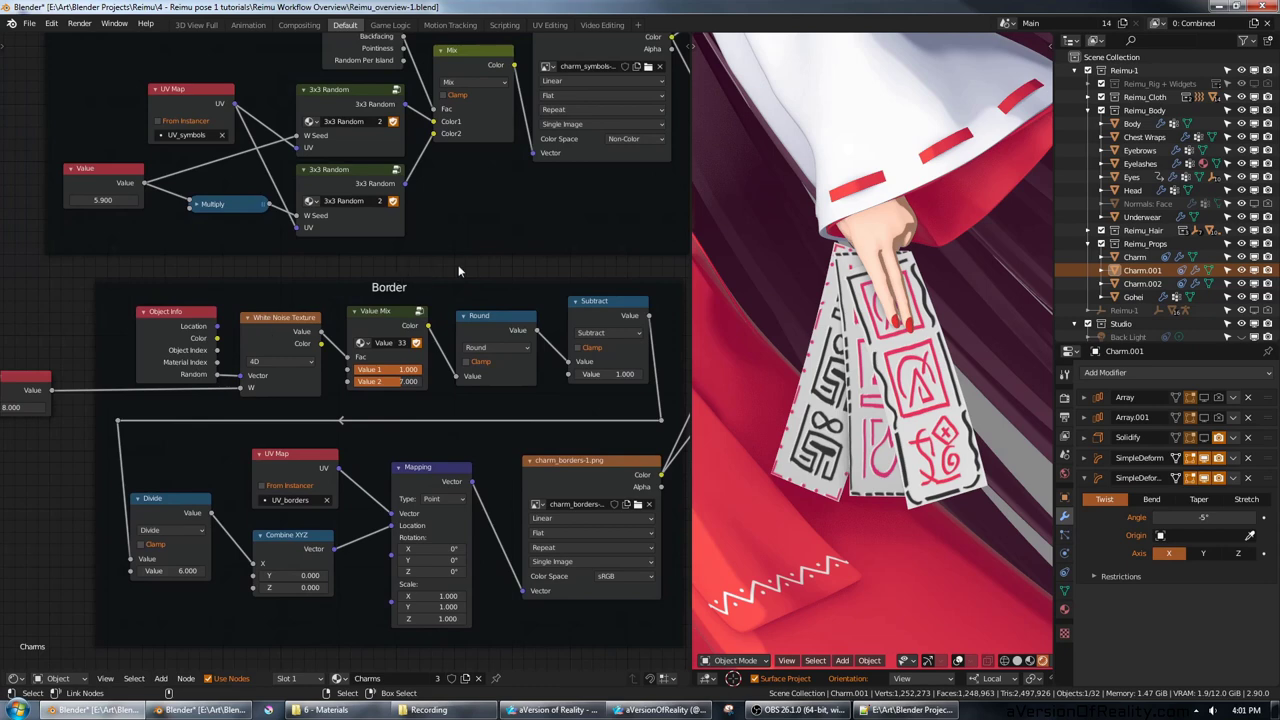
{"action": "middle_click_drag", "start_coordinate": [458, 266], "coordinate": [440, 281]}
{"action": "scroll", "coordinate": [441, 280], "scroll_direction": "down", "scroll_amount": 3}
{"action": "middle_click_drag", "start_coordinate": [555, 249], "coordinate": [516, 281]}
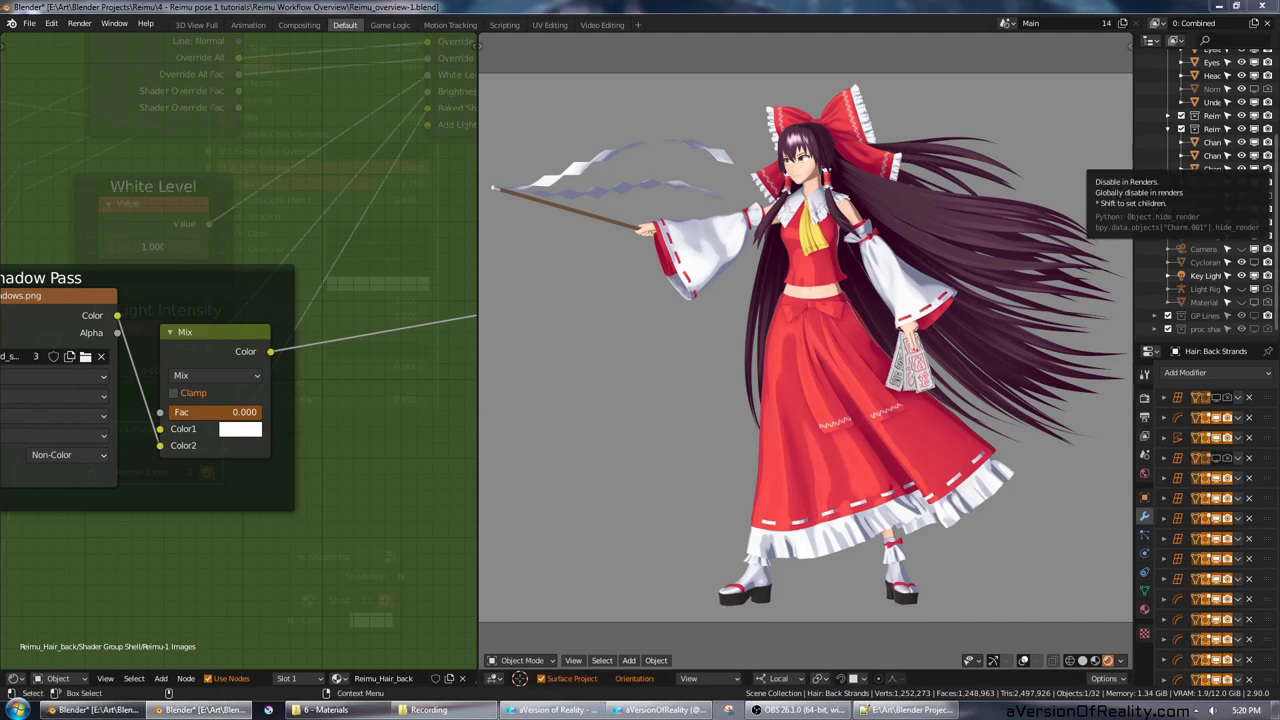
Step: View the rendered shadow image in the second window, and set the Shadow Pass Mix factor to 1.000
{"action": "left_click_drag", "start_coordinate": [1279, 36], "coordinate": [800, 27]}
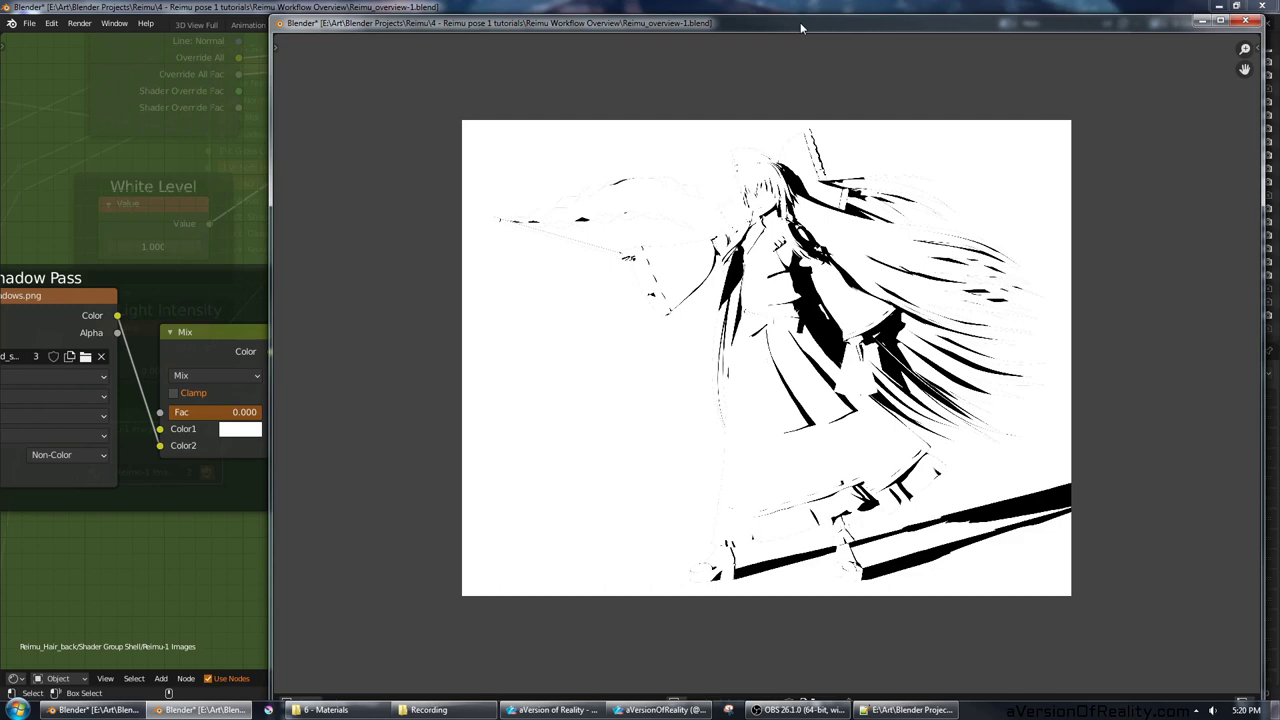
{"action": "left_click_drag", "start_coordinate": [801, 28], "coordinate": [1279, 33]}
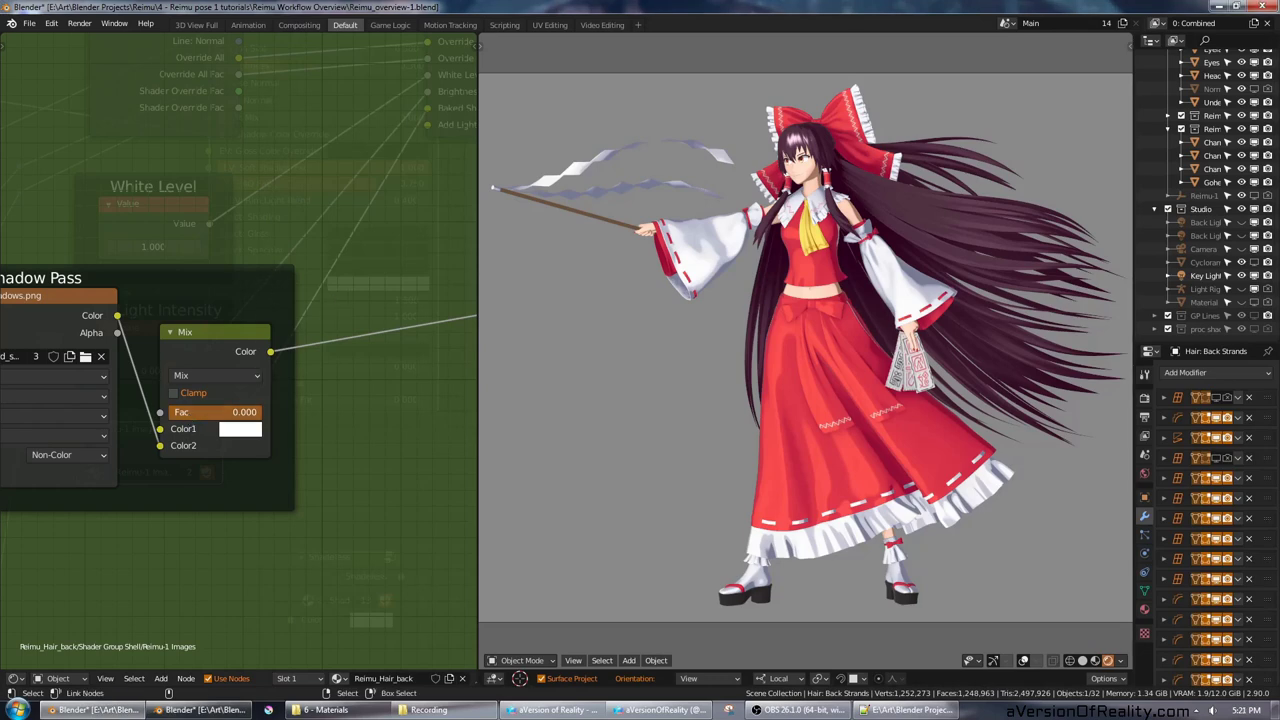
{"action": "mouse_move", "coordinate": [190, 412]}
{"action": "left_mouse_down"}
{"action": "mouse_move", "coordinate": [262, 412]}
{"action": "mouse_move", "coordinate": [175, 412]}
{"action": "mouse_move", "coordinate": [266, 414]}
{"action": "left_mouse_up"}
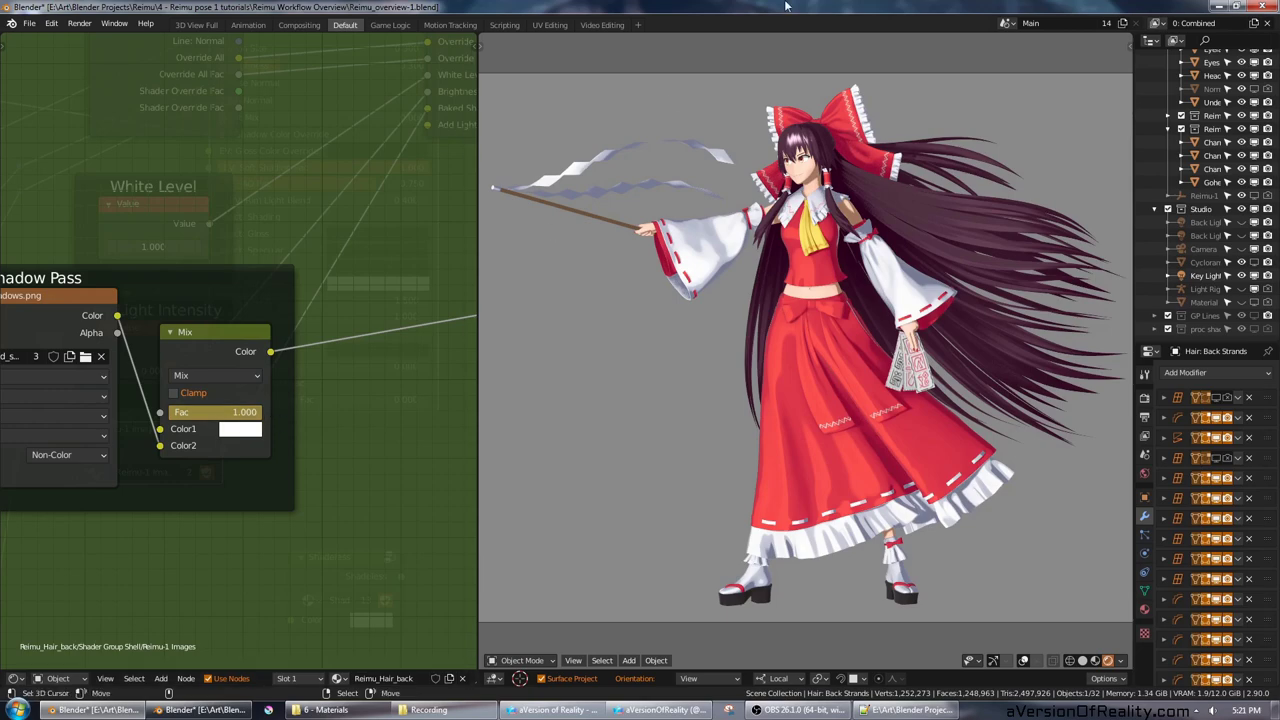
Step: Examine the rendered shadows close up on the character's torso and the whole Shadow Pass frame feeding them
{"action": "scroll", "coordinate": [838, 223], "scroll_direction": "up", "scroll_amount": 1}
{"action": "middle_click_drag", "start_coordinate": [838, 223], "coordinate": [923, 468]}
{"action": "scroll", "coordinate": [878, 226], "scroll_direction": "up", "scroll_amount": 11}
{"action": "scroll", "coordinate": [891, 260], "scroll_direction": "down", "scroll_amount": 1}
{"action": "middle_click_drag", "start_coordinate": [890, 242], "coordinate": [920, 444], "text": "shift"}
{"action": "scroll", "coordinate": [844, 287], "scroll_direction": "up", "scroll_amount": 1}
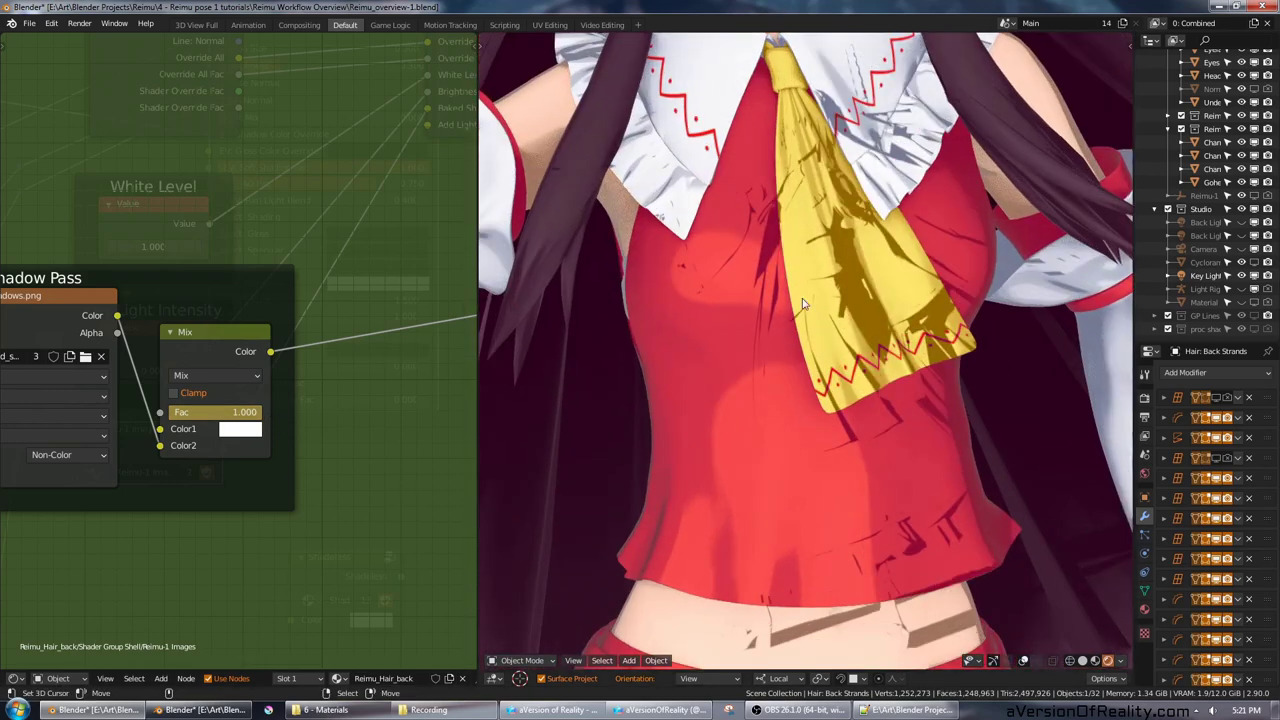
{"action": "scroll", "coordinate": [216, 195], "scroll_direction": "down", "scroll_amount": 5}
{"action": "middle_click_drag", "start_coordinate": [105, 217], "coordinate": [414, 275]}
{"action": "scroll", "coordinate": [254, 281], "scroll_direction": "up", "scroll_amount": 1}
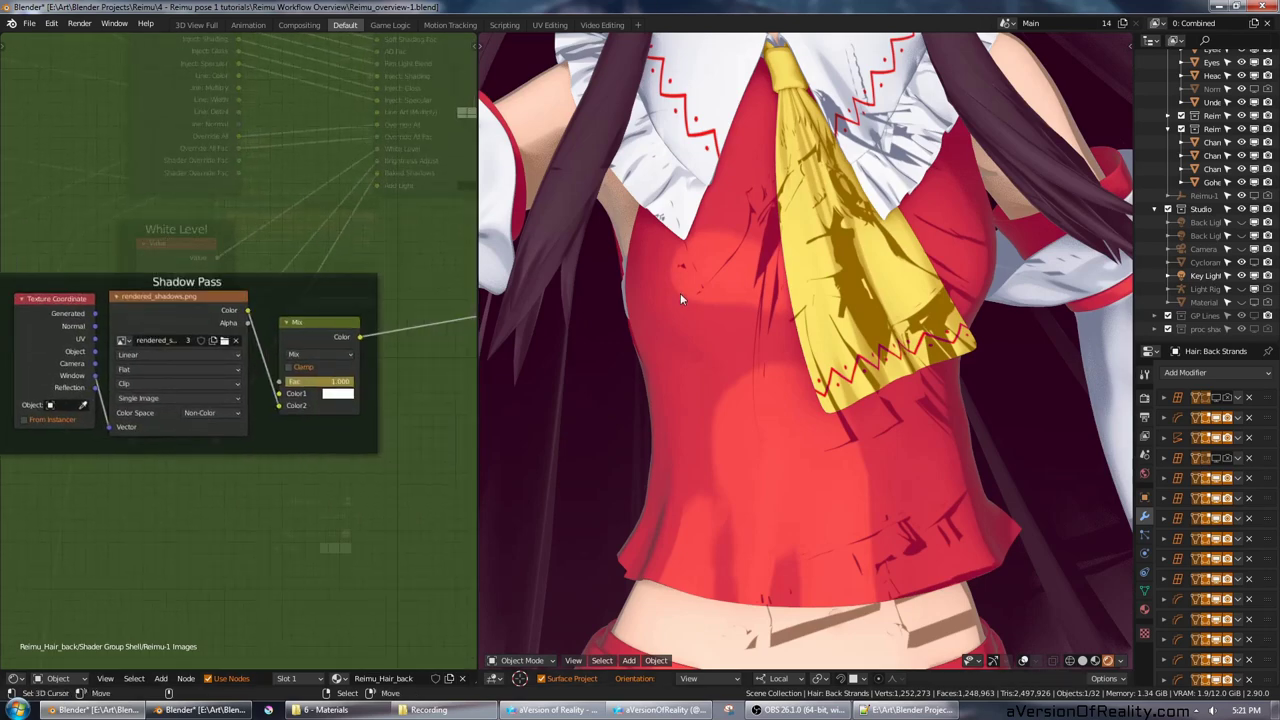
Step: Return the viewport to the camera view and save the file
{"action": "middle_click_drag", "start_coordinate": [680, 293], "coordinate": [655, 283]}
{"action": "key", "text": "KP_0"}
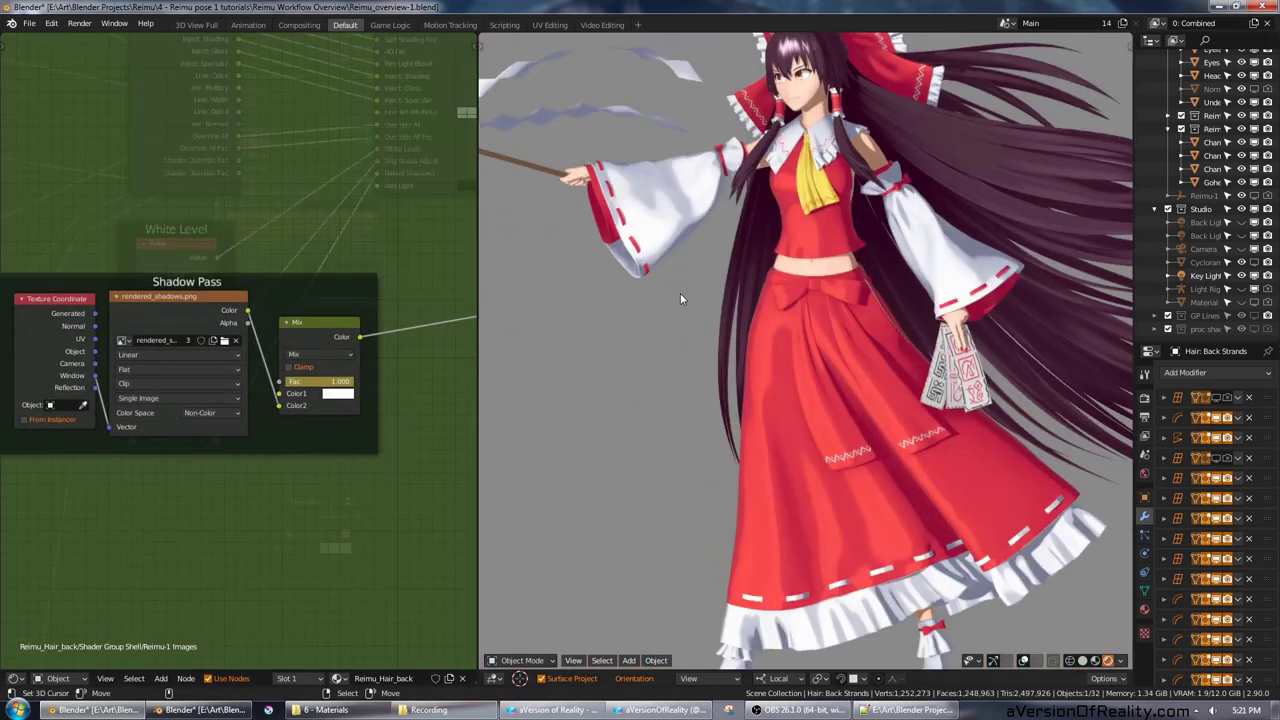
{"action": "key", "text": "ctrl+s"}
Step: Leave the node groups and locate the Mix node joining Geometry and Normal Map in the Reimu_Hair_back material
{"action": "key", "text": "Tab"}
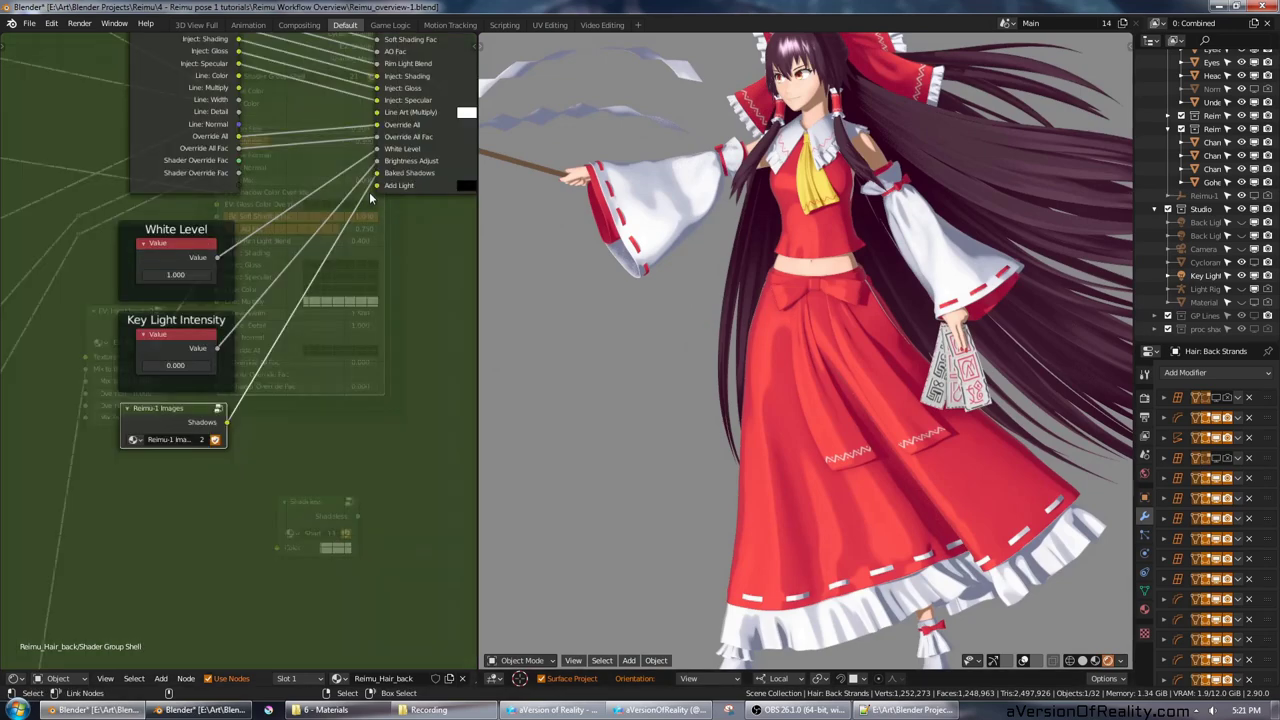
{"action": "scroll", "coordinate": [368, 197], "scroll_direction": "down", "scroll_amount": 2}
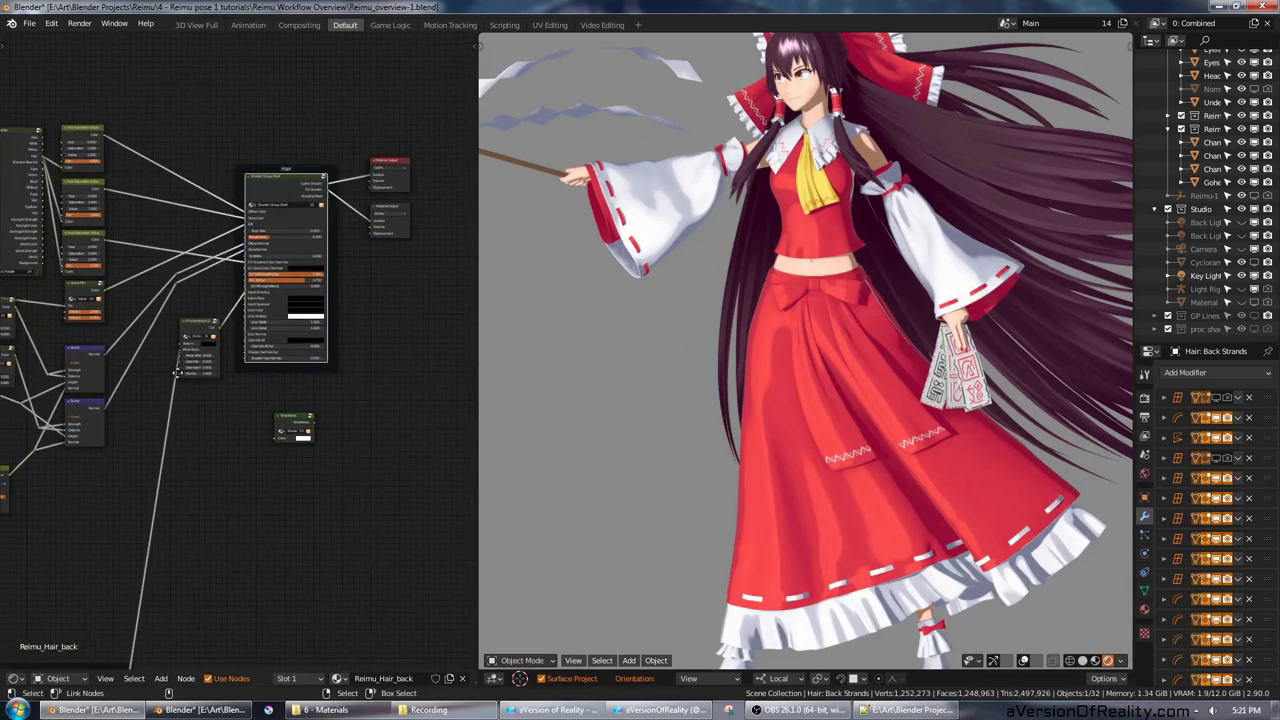
{"action": "scroll", "coordinate": [300, 256], "scroll_direction": "up", "scroll_amount": 4}
{"action": "middle_click_drag", "start_coordinate": [338, 267], "coordinate": [114, 303]}
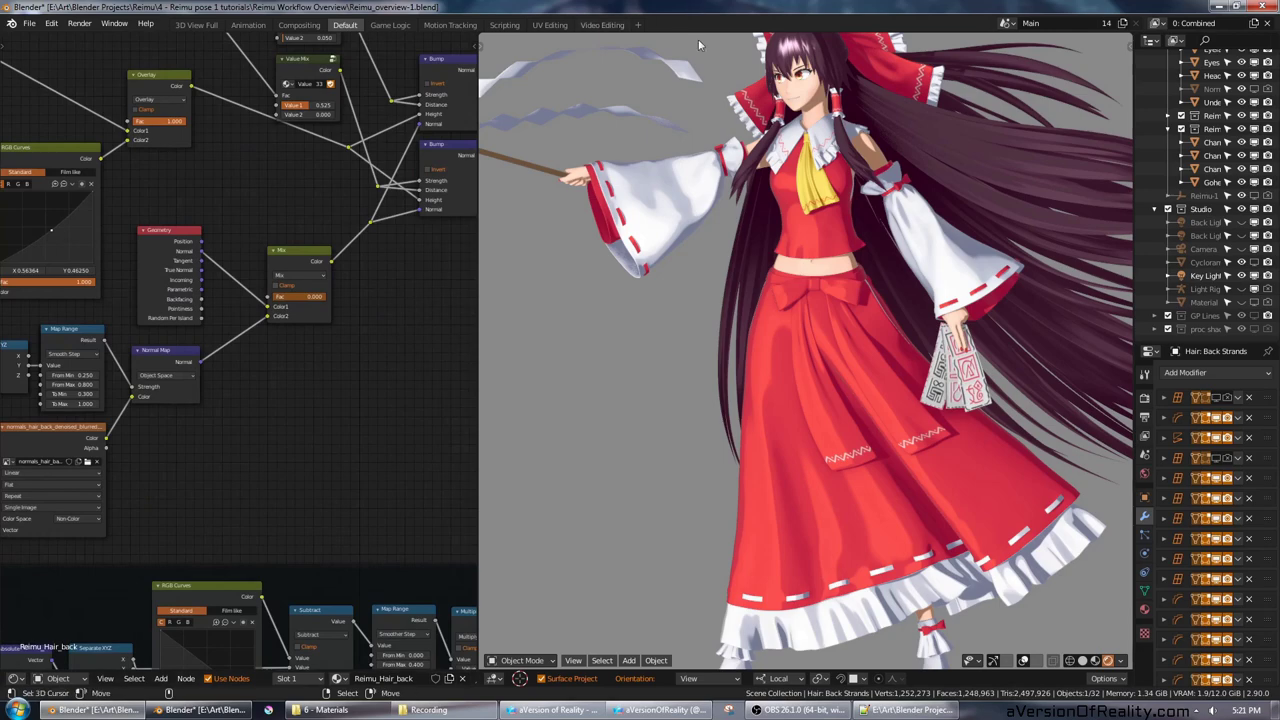
Step: Set the factor of the Mix node between Geometry normals and Normal Map to 1.000, checking the back hair close up and from afar
{"action": "scroll", "coordinate": [901, 98], "scroll_direction": "up", "scroll_amount": 5}
{"action": "middle_click_drag", "start_coordinate": [903, 99], "coordinate": [708, 249], "text": "shift"}
{"action": "scroll", "coordinate": [720, 252], "scroll_direction": "up", "scroll_amount": 2}
{"action": "scroll", "coordinate": [669, 223], "scroll_direction": "down", "scroll_amount": 2}
{"action": "scroll", "coordinate": [708, 249], "scroll_direction": "up", "scroll_amount": 3}
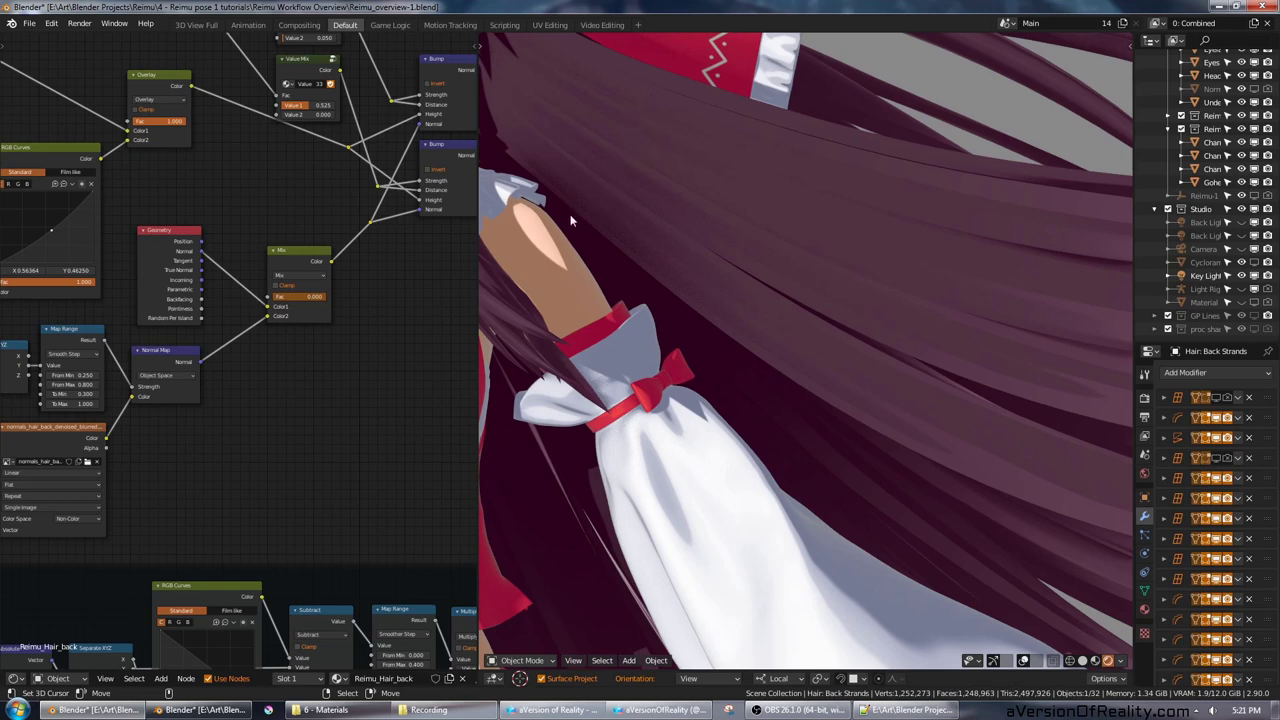
{"action": "scroll", "coordinate": [330, 355], "scroll_direction": "up", "scroll_amount": 4}
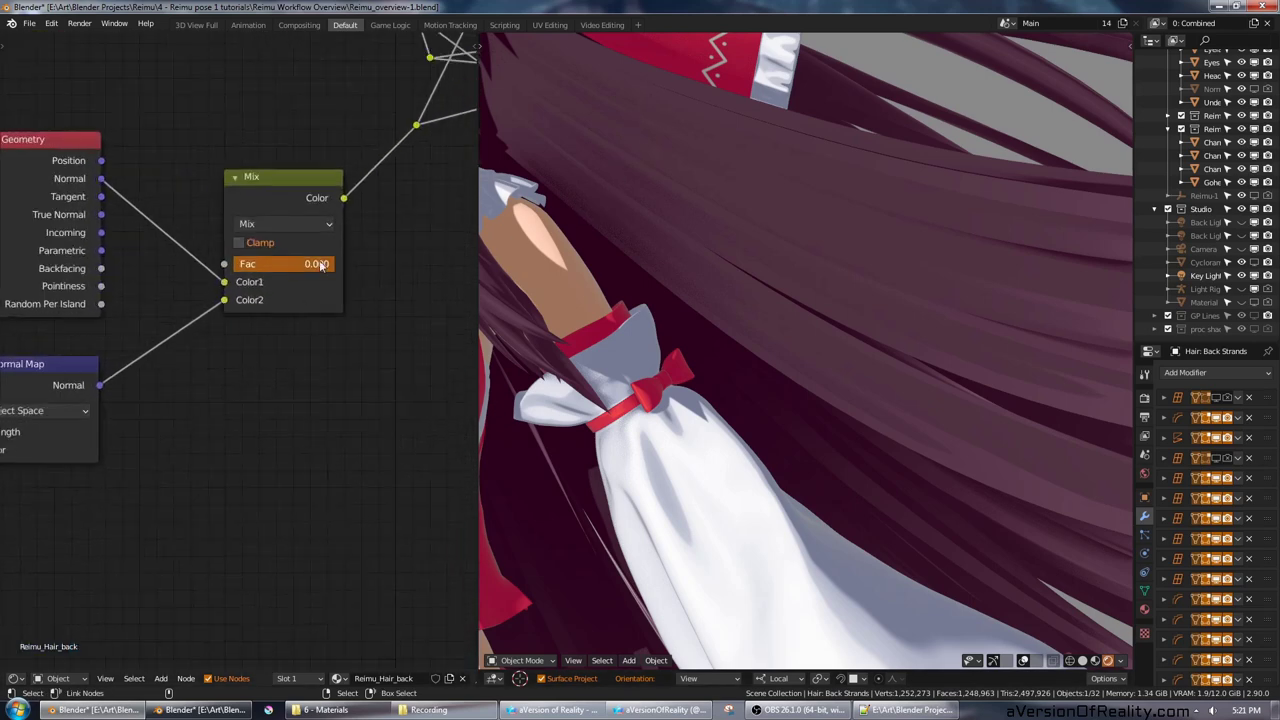
{"action": "left_click_drag", "start_coordinate": [247, 267], "coordinate": [335, 267]}
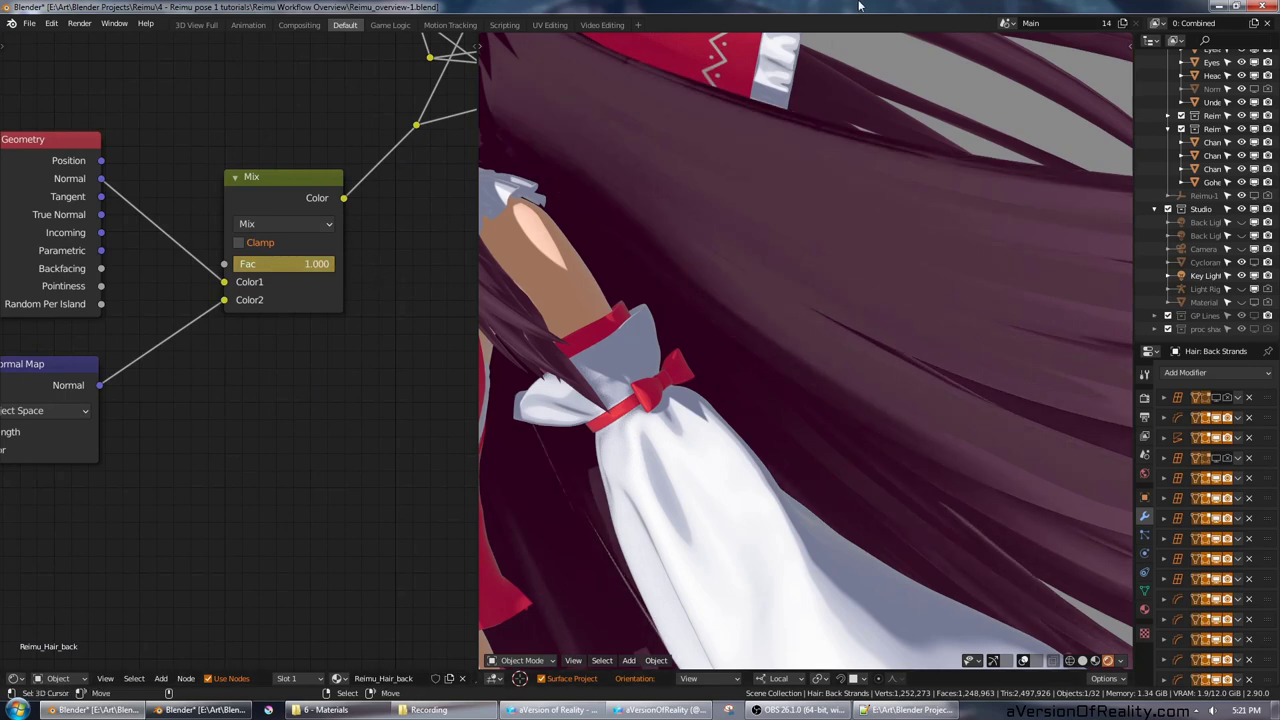
{"action": "scroll", "coordinate": [843, 251], "scroll_direction": "down", "scroll_amount": 1}
{"action": "mouse_move", "coordinate": [318, 262]}
{"action": "left_mouse_down"}
{"action": "mouse_move", "coordinate": [240, 264]}
{"action": "mouse_move", "coordinate": [335, 264]}
{"action": "left_mouse_up"}
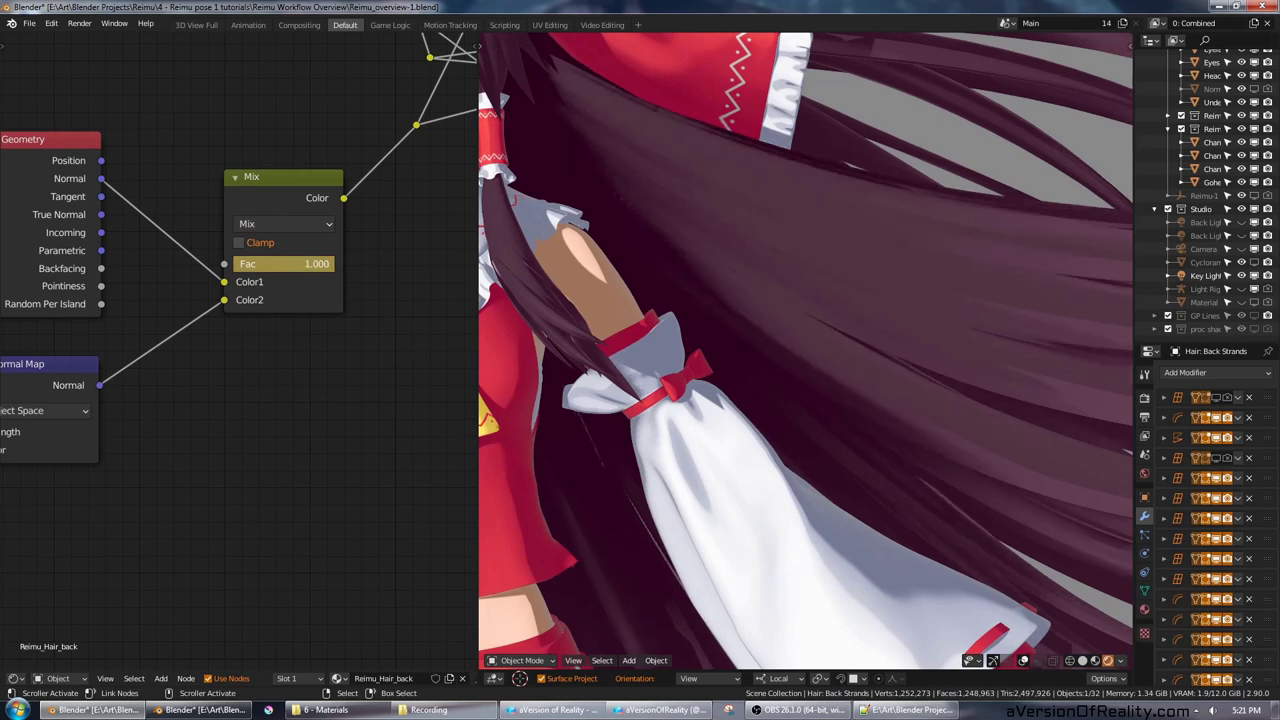
{"action": "scroll", "coordinate": [860, 247], "scroll_direction": "down", "scroll_amount": 3}
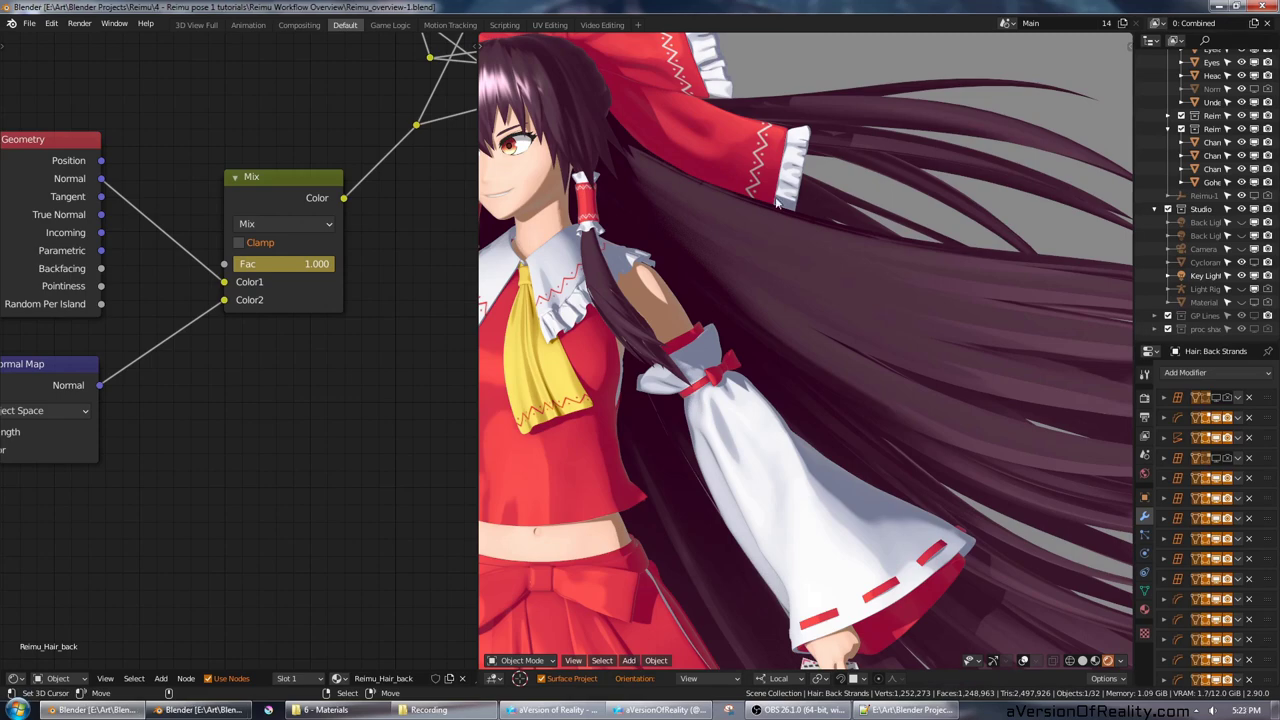
{"action": "scroll", "coordinate": [775, 196], "scroll_direction": "down", "scroll_amount": 3}
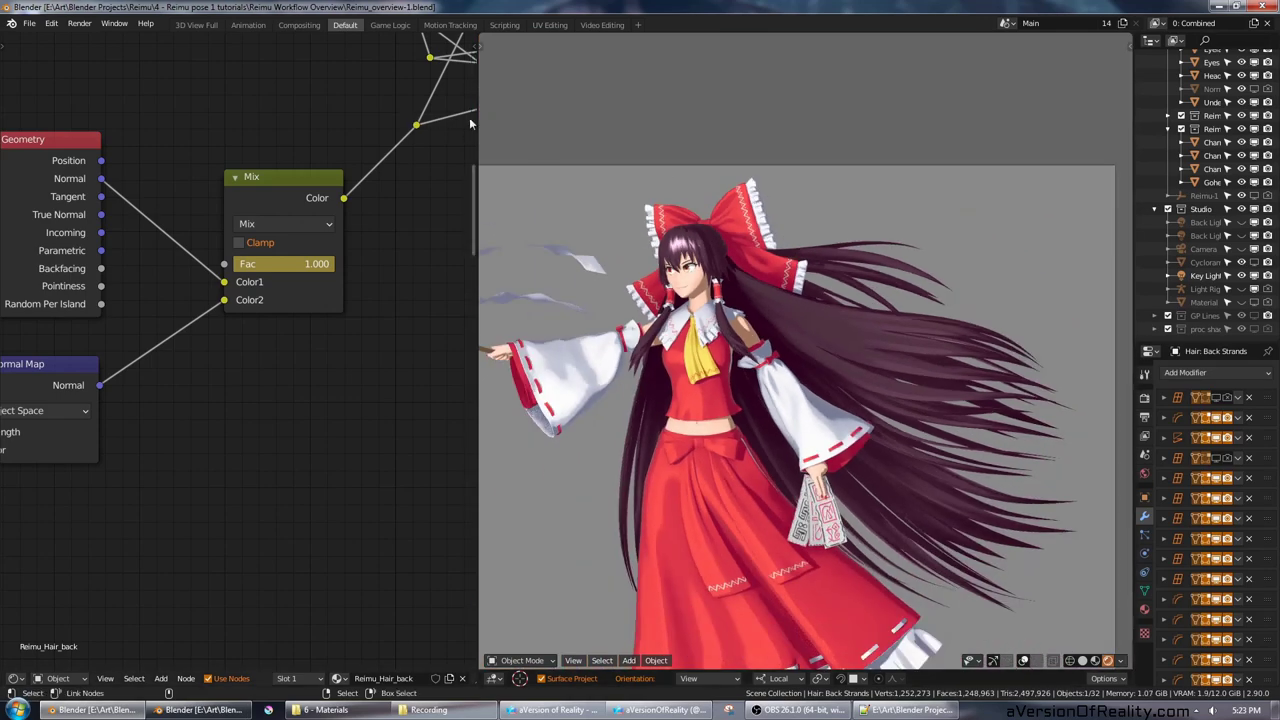
Step: Expand the 3D viewport over the node editor and make the GP Lines collection visible
{"action": "left_click_drag", "start_coordinate": [481, 37], "coordinate": [420, 64]}
{"action": "left_click", "coordinate": [1254, 316]}
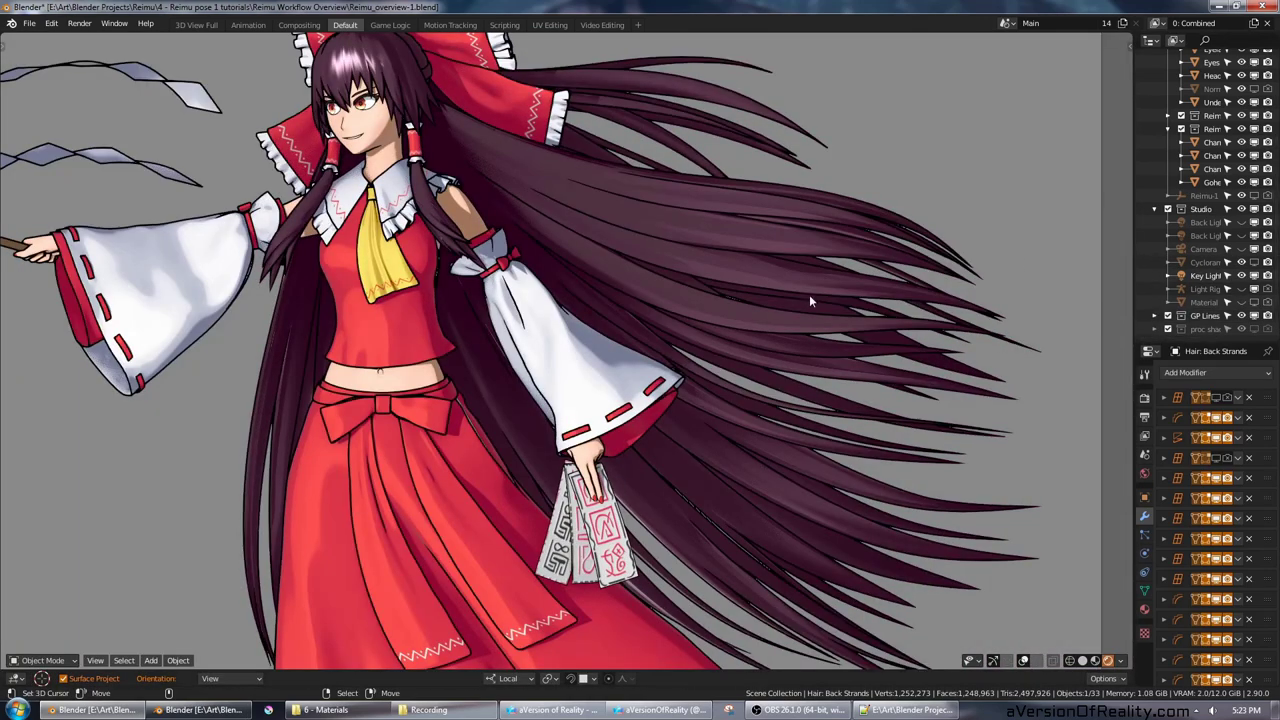
{"action": "scroll", "coordinate": [823, 290], "scroll_direction": "down", "scroll_amount": 2}
{"action": "middle_click_drag", "start_coordinate": [824, 291], "coordinate": [846, 250], "text": "shift"}
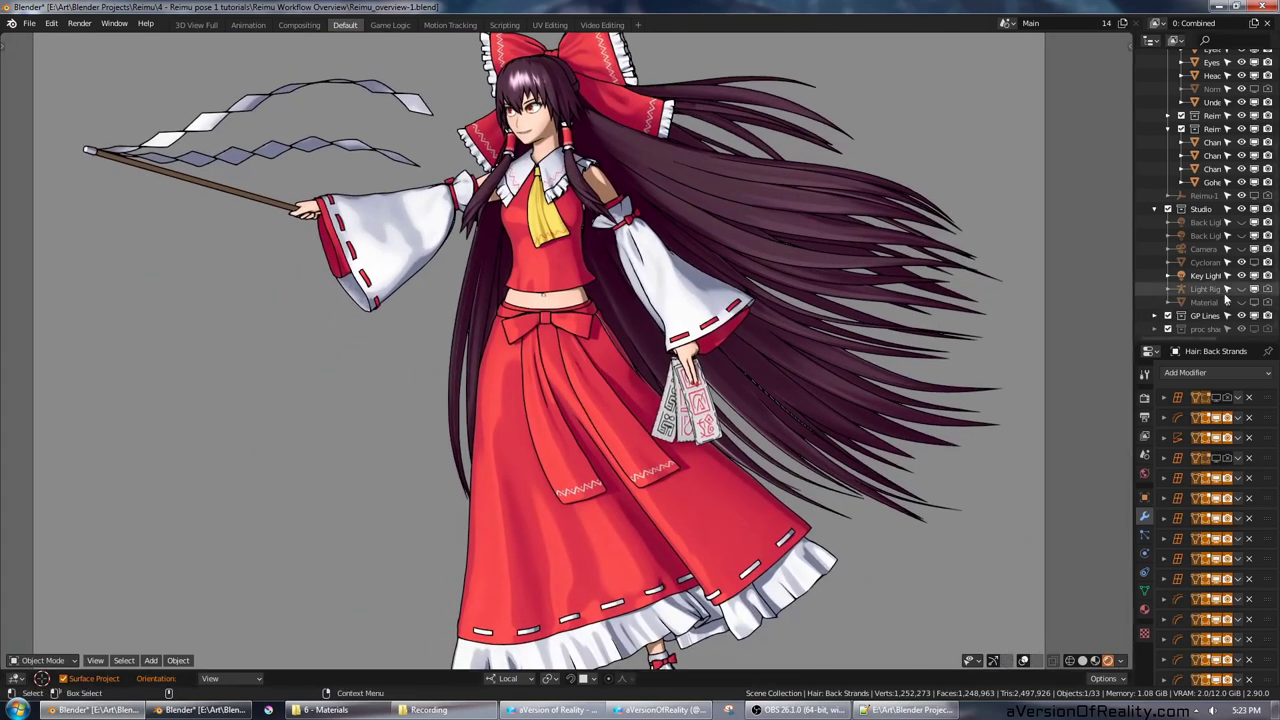
Step: Widen the outliner to show full object names and select the GP Lines collection
{"action": "left_click_drag", "start_coordinate": [1132, 262], "coordinate": [1027, 260]}
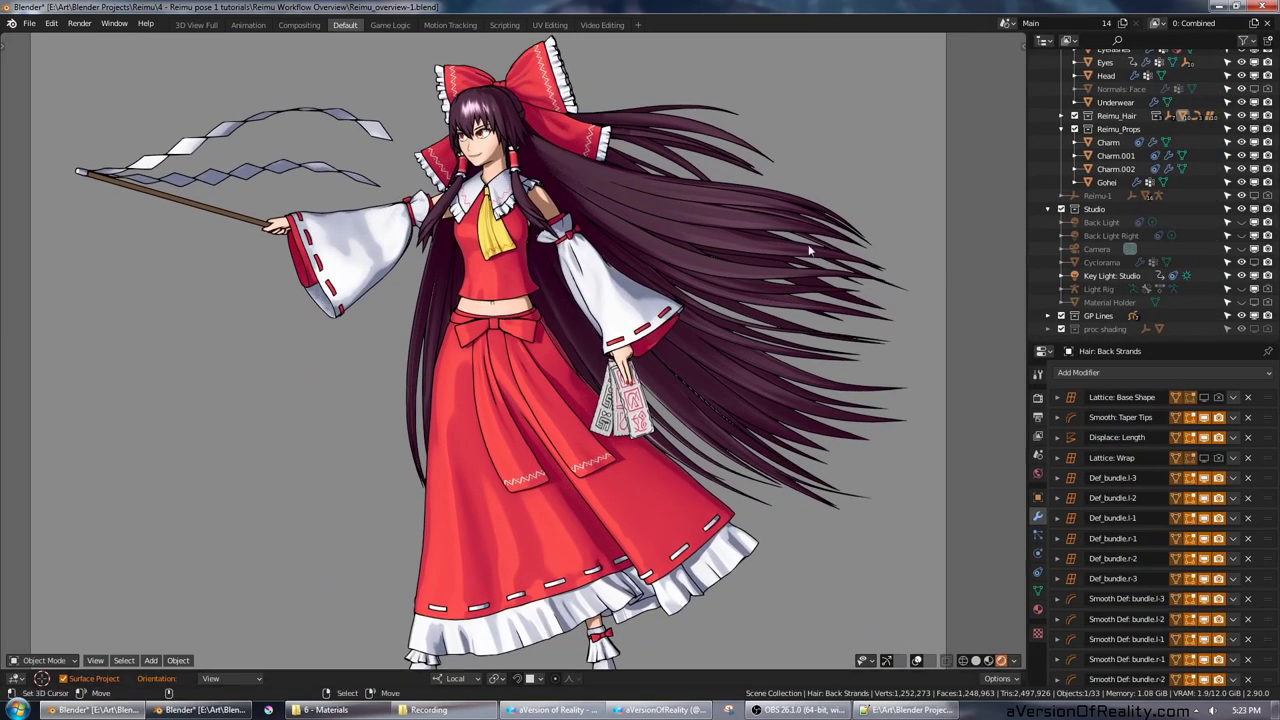
{"action": "middle_click_drag", "start_coordinate": [808, 247], "coordinate": [888, 223], "text": "shift"}
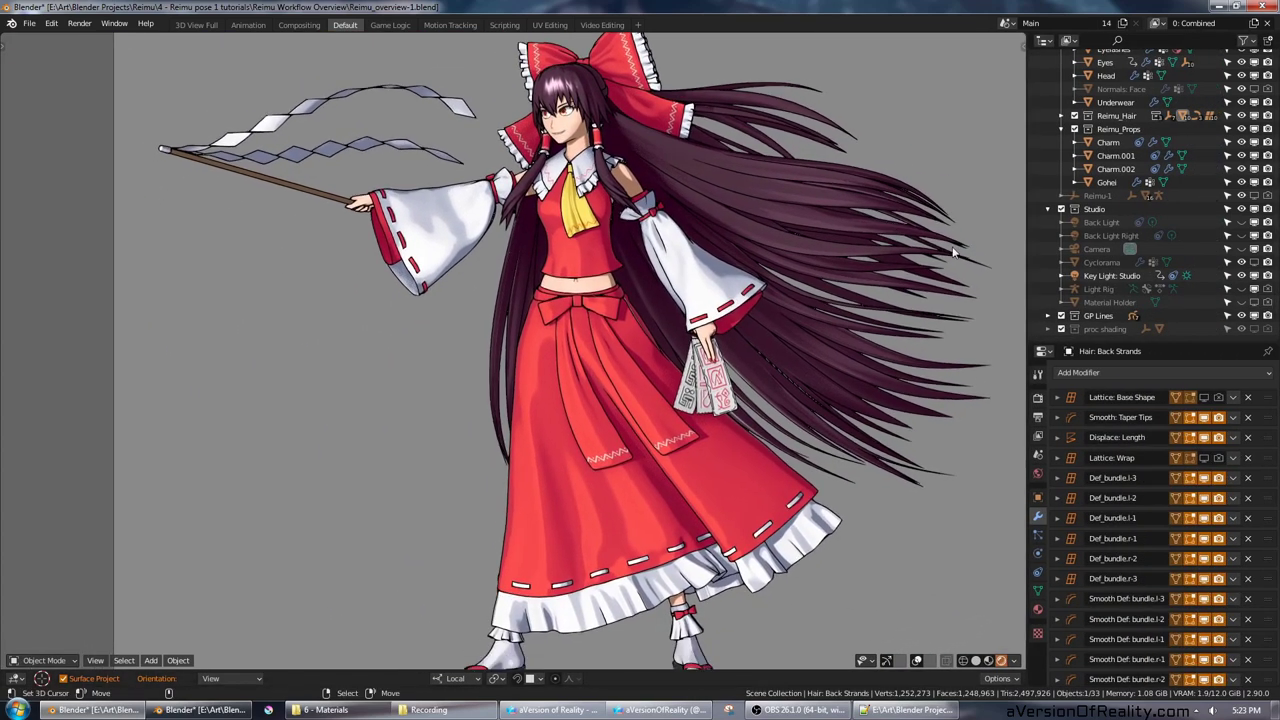
{"action": "left_click", "coordinate": [954, 253]}
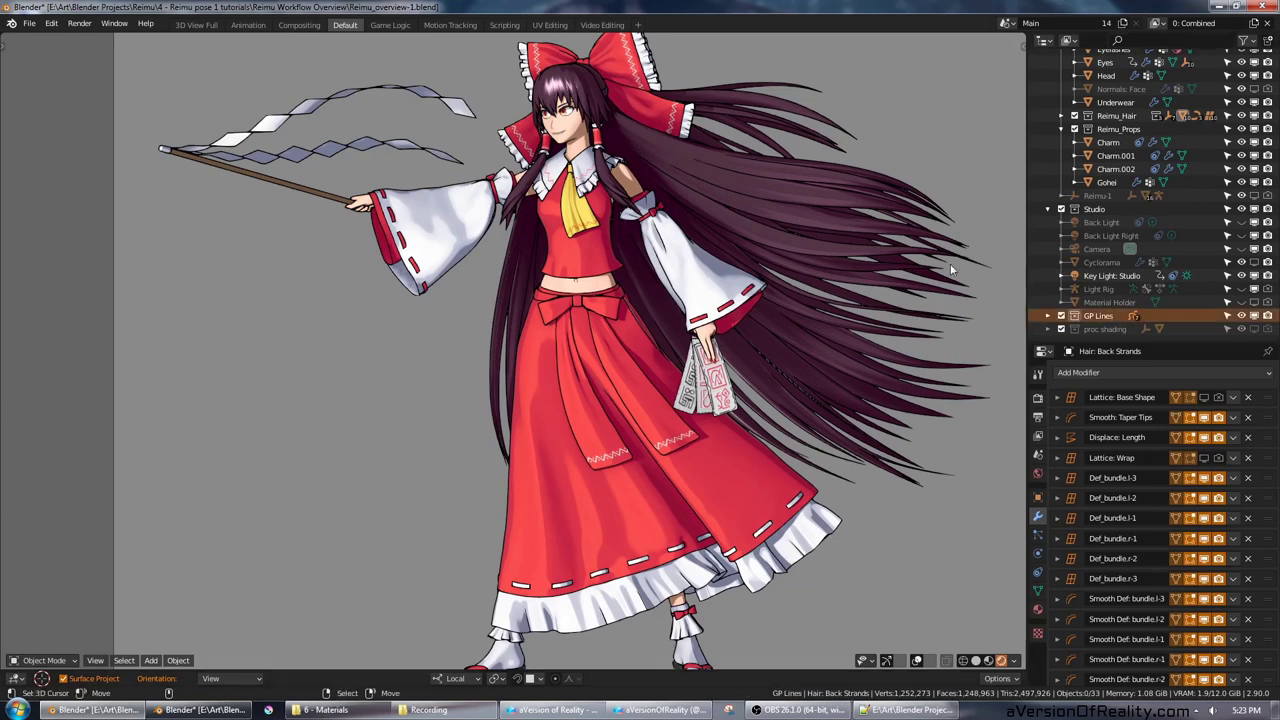
Step: Examine the character's line art from outside the camera angle and return to the camera view
{"action": "middle_click_drag", "start_coordinate": [950, 263], "coordinate": [824, 223], "text": "shift"}
{"action": "scroll", "coordinate": [781, 212], "scroll_direction": "down", "scroll_amount": 5}
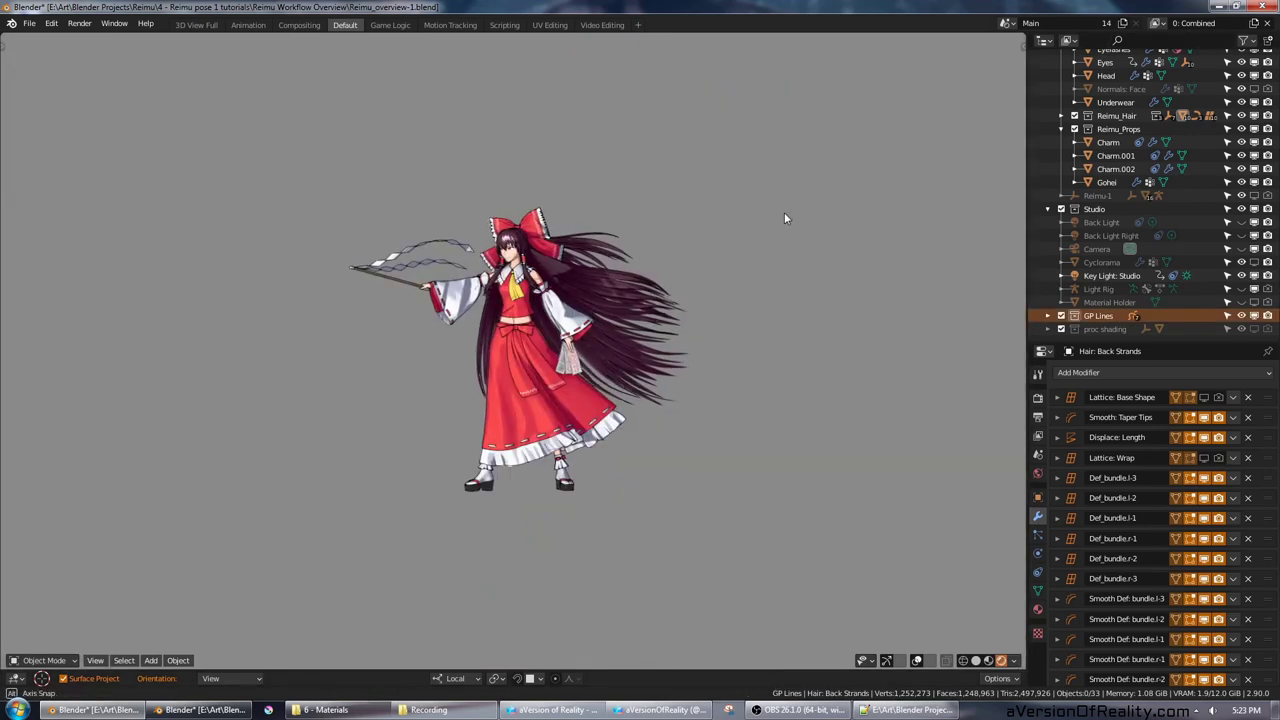
{"action": "scroll", "coordinate": [748, 217], "scroll_direction": "up", "scroll_amount": 4}
{"action": "middle_click_drag", "start_coordinate": [762, 224], "coordinate": [621, 198]}
{"action": "scroll", "coordinate": [619, 197], "scroll_direction": "down", "scroll_amount": 3}
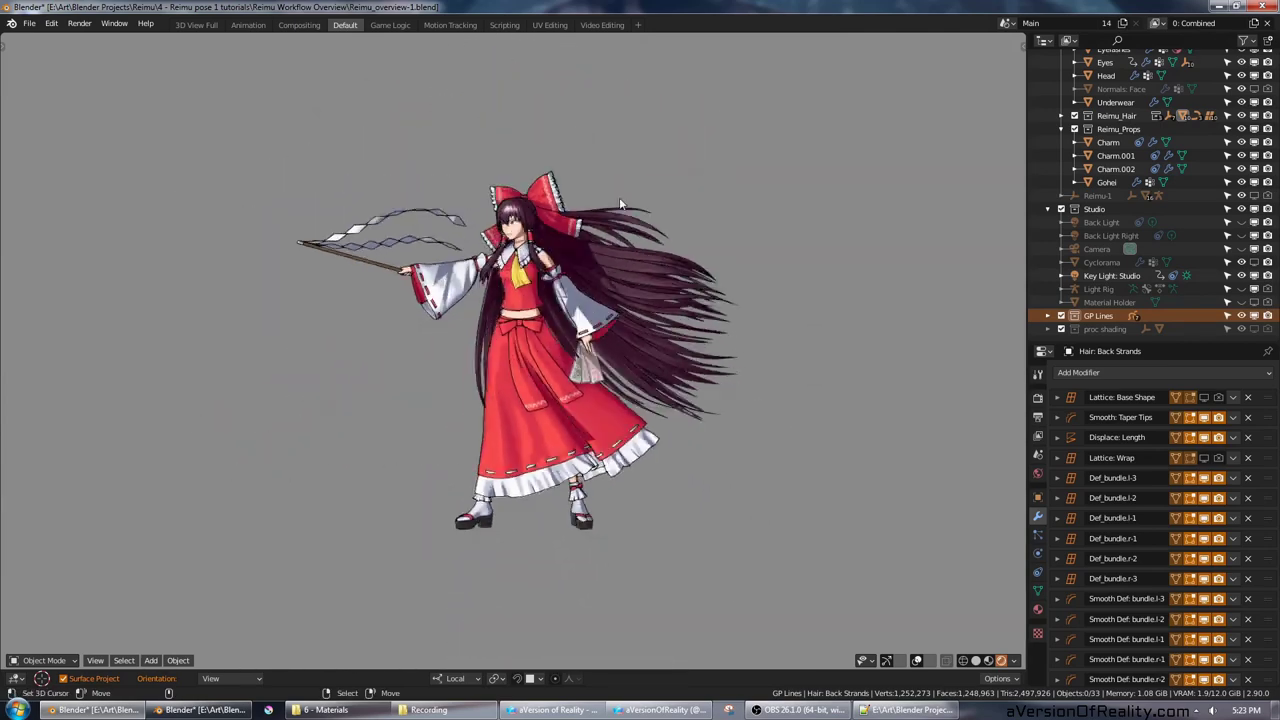
{"action": "key", "text": "KP_0"}
Step: Expand the GP Lines collection and put Reimu_lines.005 into Edit Mode with viewport overlays shown
{"action": "left_click", "coordinate": [1043, 316]}
{"action": "scroll", "coordinate": [1100, 290], "scroll_direction": "down", "scroll_amount": 3}
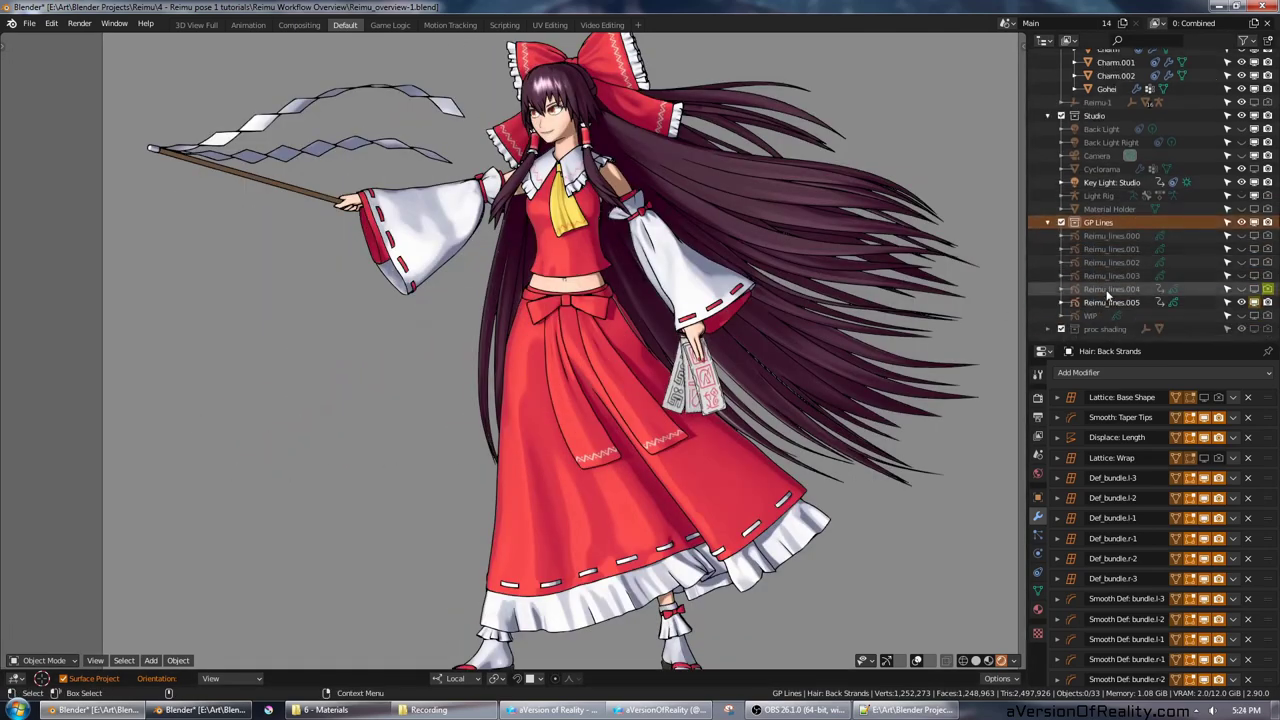
{"action": "left_click", "coordinate": [1116, 303]}
{"action": "key", "text": "Tab"}
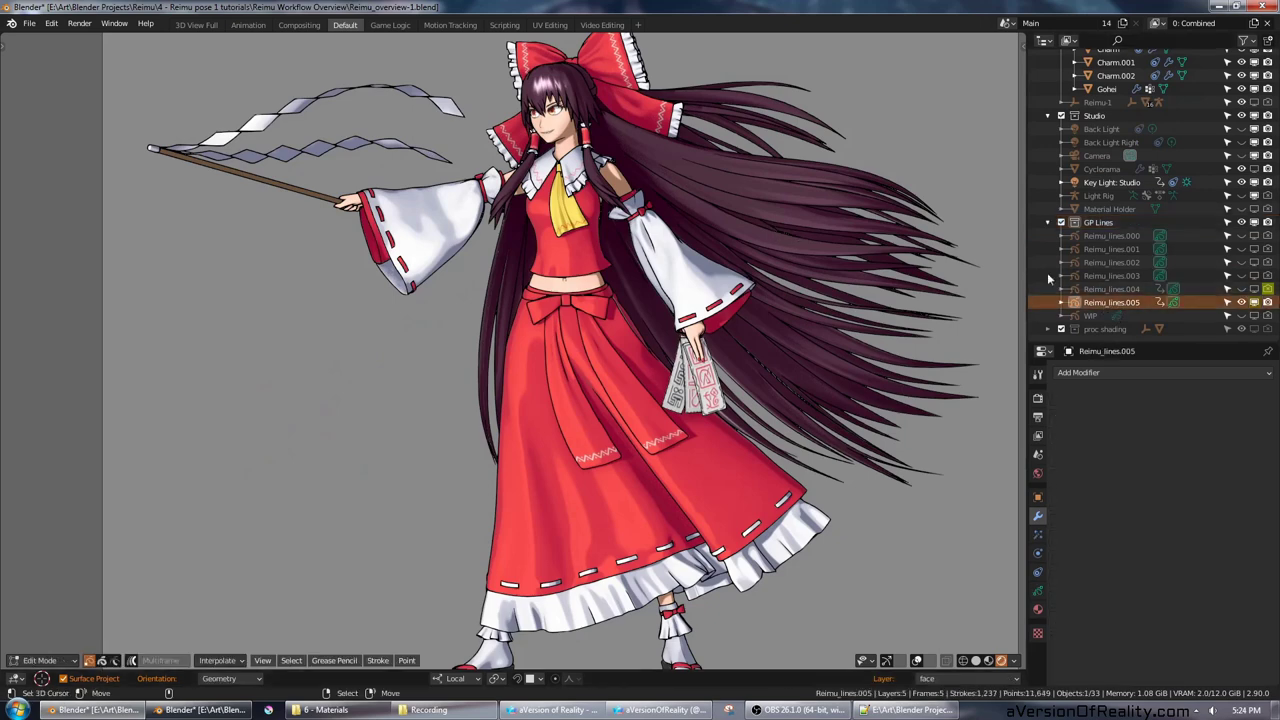
{"action": "key", "text": "alt+shift+z"}
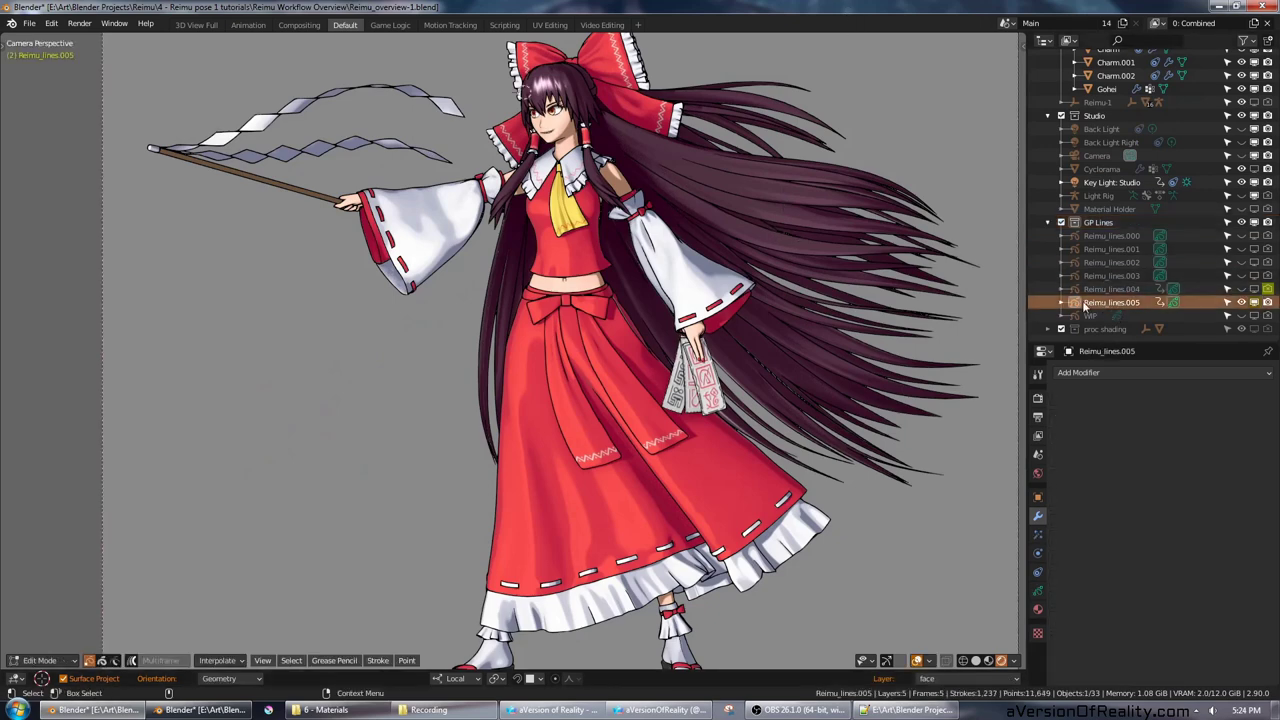
{"action": "key", "text": "Tab"}
{"action": "key", "text": "Tab"}
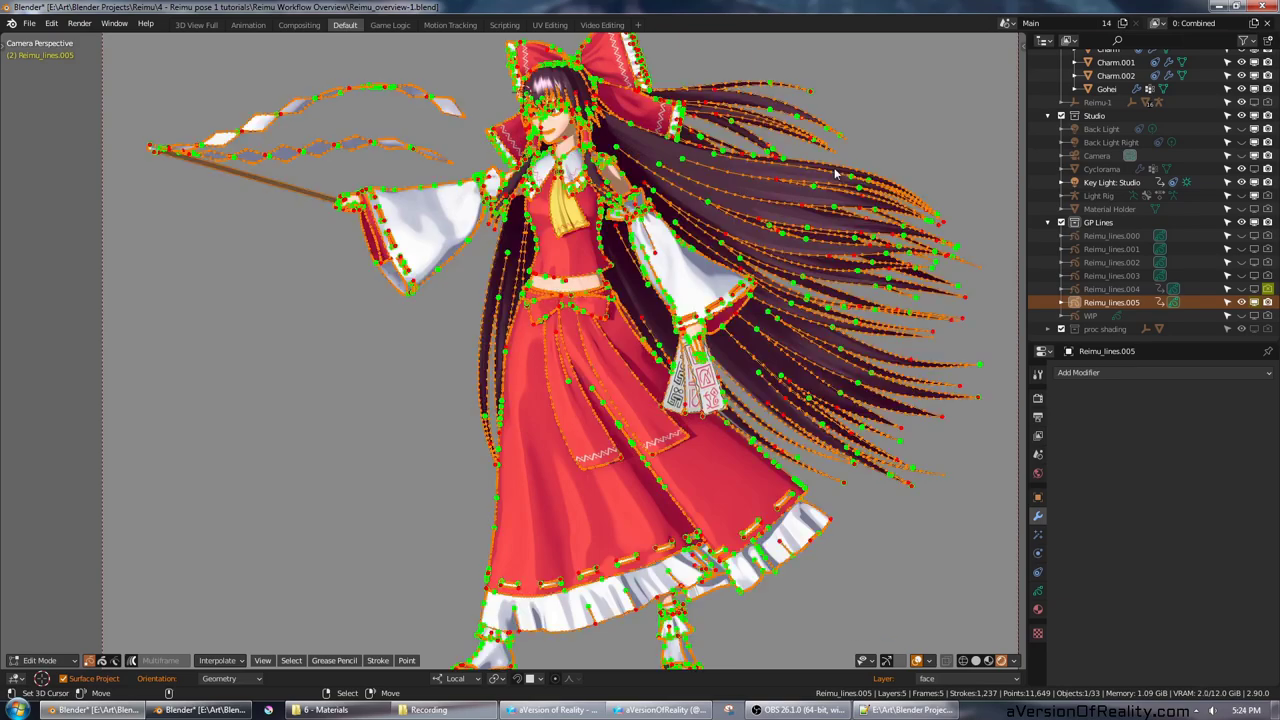
Step: Inspect the grease pencil stroke points around the face and deselect all of them
{"action": "scroll", "coordinate": [835, 300], "scroll_direction": "up", "scroll_amount": 4}
{"action": "scroll", "coordinate": [840, 347], "scroll_direction": "up", "scroll_amount": 3}
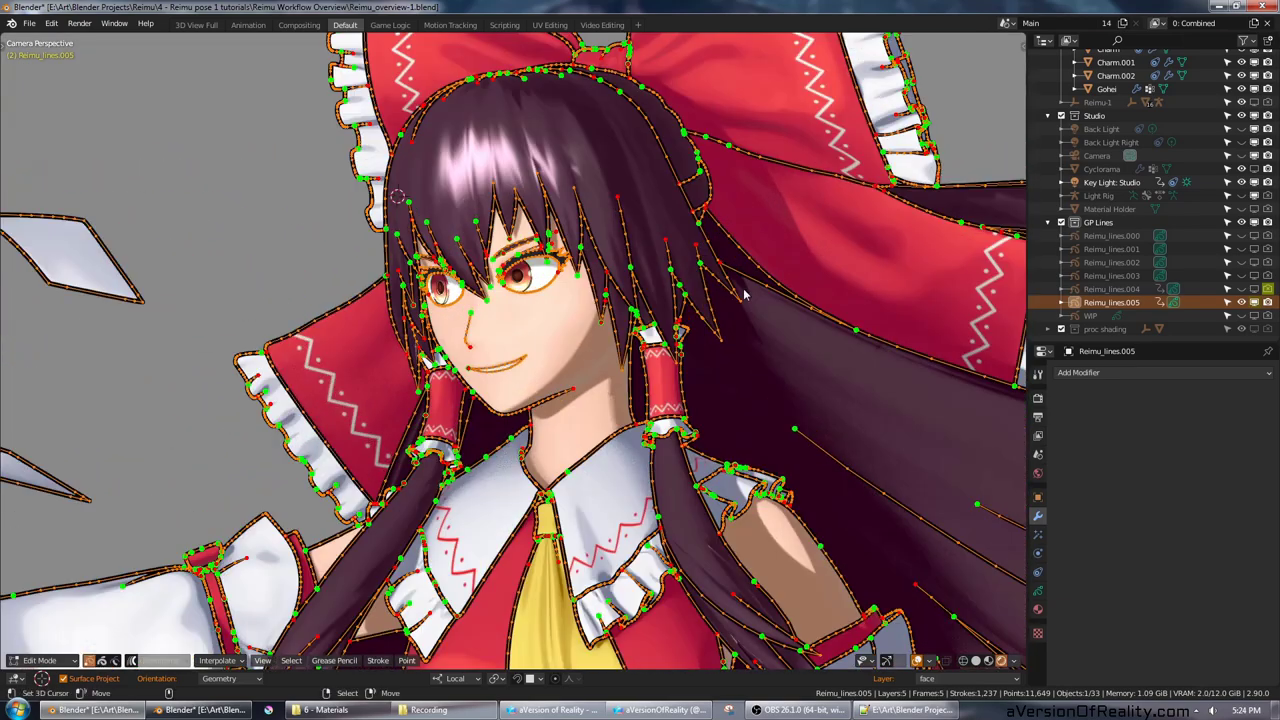
{"action": "scroll", "coordinate": [781, 281], "scroll_direction": "up", "scroll_amount": 2}
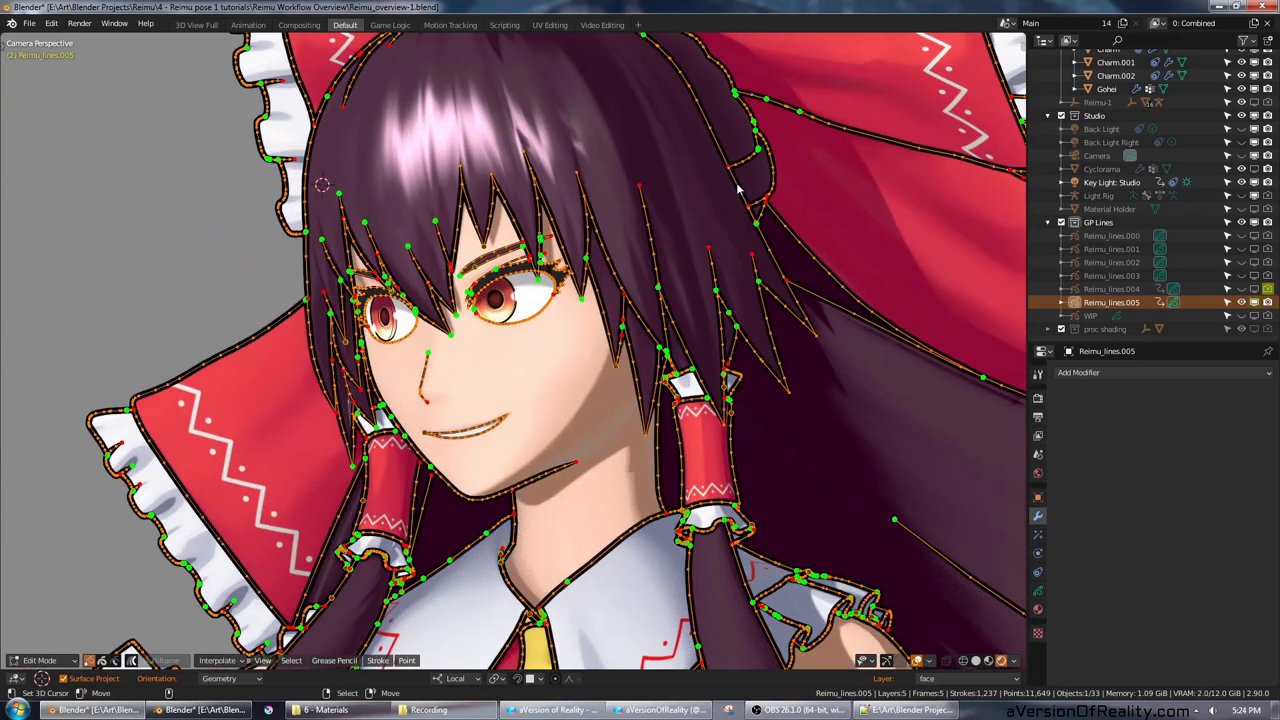
{"action": "middle_click_drag", "start_coordinate": [738, 188], "coordinate": [738, 263], "text": "shift"}
{"action": "key", "text": "alt+a"}
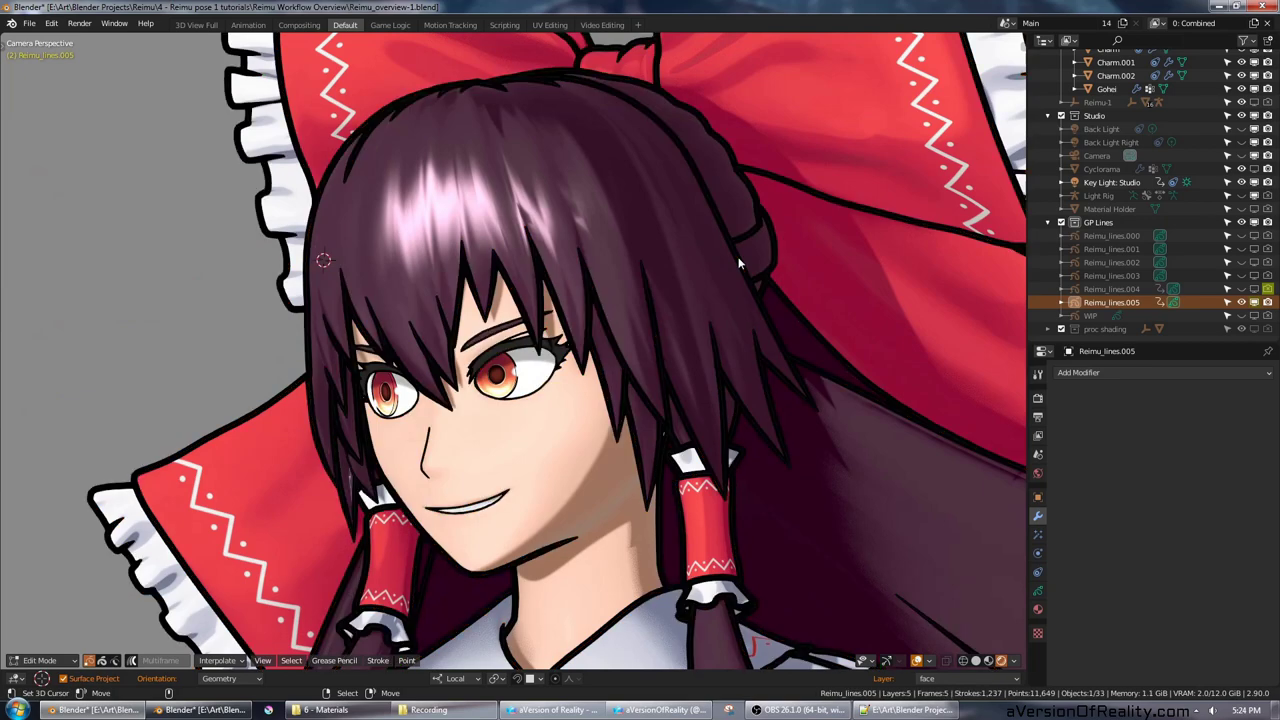
Step: Examine the finished line art close up on the face and collar, and over the full figure
{"action": "scroll", "coordinate": [740, 300], "scroll_direction": "down", "scroll_amount": 5}
{"action": "scroll", "coordinate": [727, 277], "scroll_direction": "up", "scroll_amount": 4}
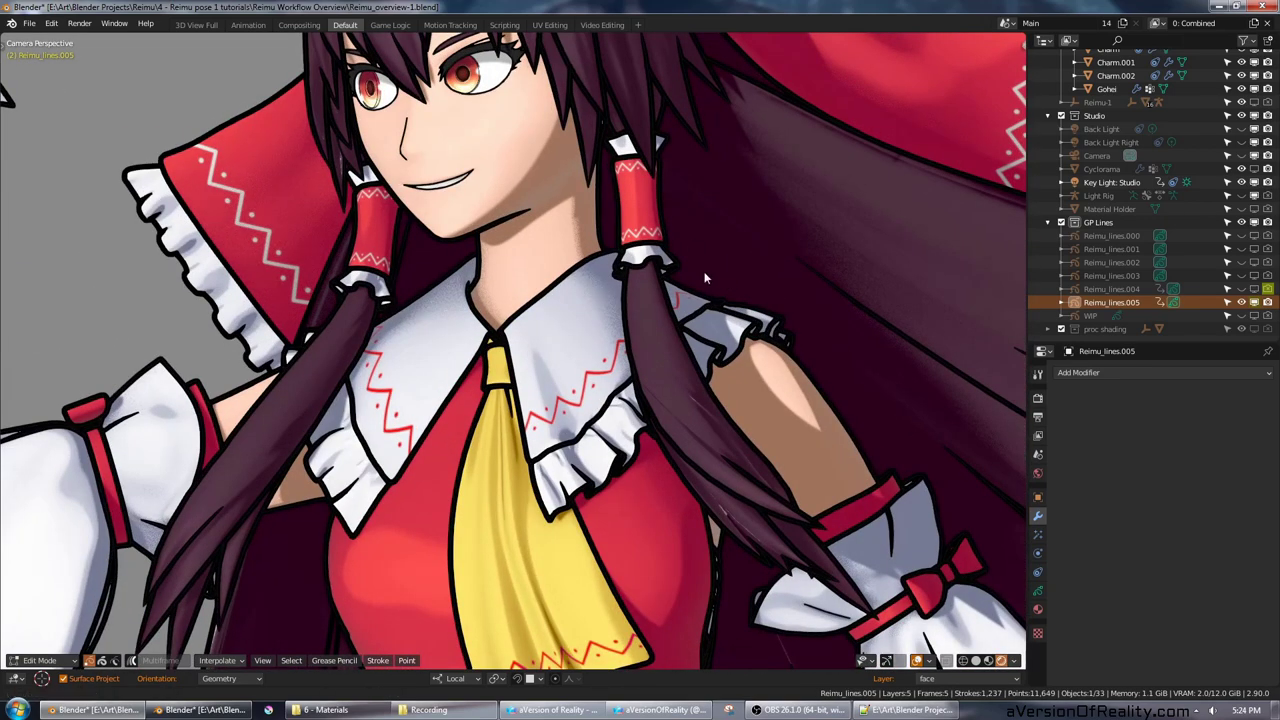
{"action": "middle_click_drag", "start_coordinate": [697, 238], "coordinate": [737, 377], "text": "shift"}
{"action": "scroll", "coordinate": [730, 350], "scroll_direction": "up", "scroll_amount": 1}
{"action": "middle_click_drag", "start_coordinate": [674, 212], "coordinate": [683, 287], "text": "shift"}
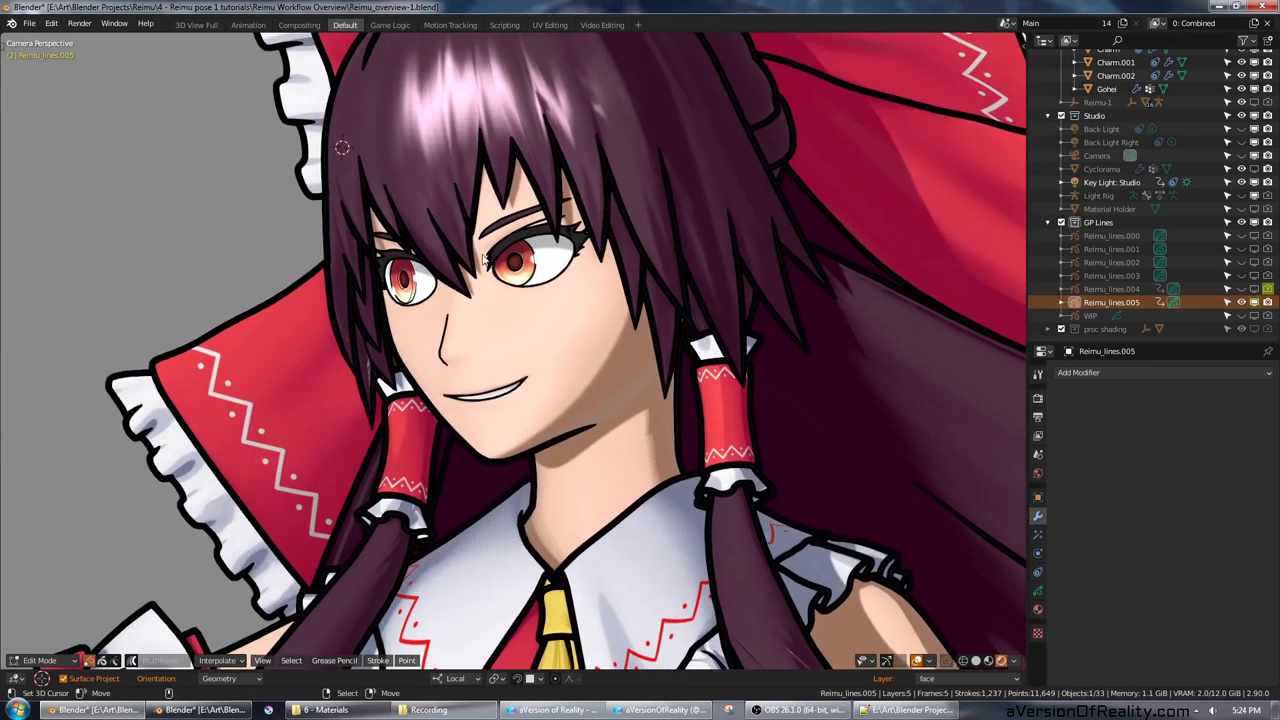
{"action": "scroll", "coordinate": [708, 303], "scroll_direction": "down", "scroll_amount": 3}
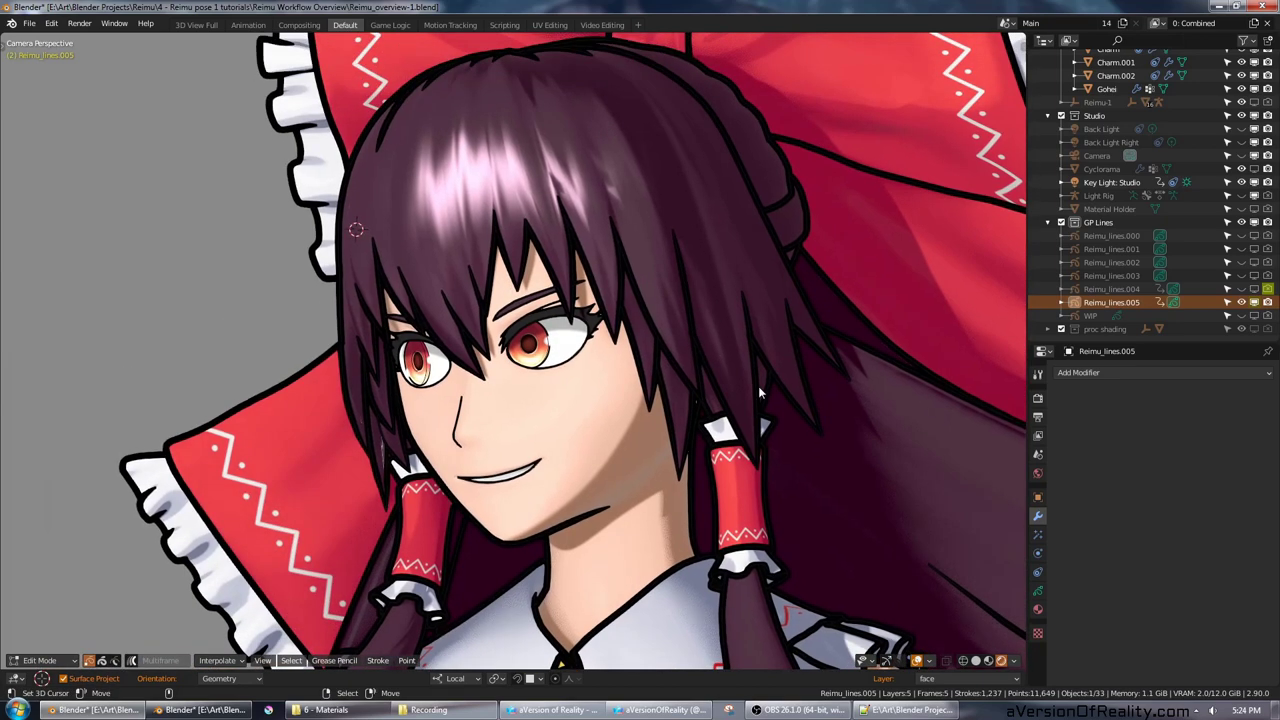
{"action": "scroll", "coordinate": [758, 392], "scroll_direction": "down", "scroll_amount": 2}
{"action": "scroll", "coordinate": [758, 392], "scroll_direction": "down", "scroll_amount": 9}
{"action": "middle_click_drag", "start_coordinate": [751, 436], "coordinate": [745, 293], "text": "shift"}
{"action": "scroll", "coordinate": [758, 277], "scroll_direction": "up", "scroll_amount": 1}
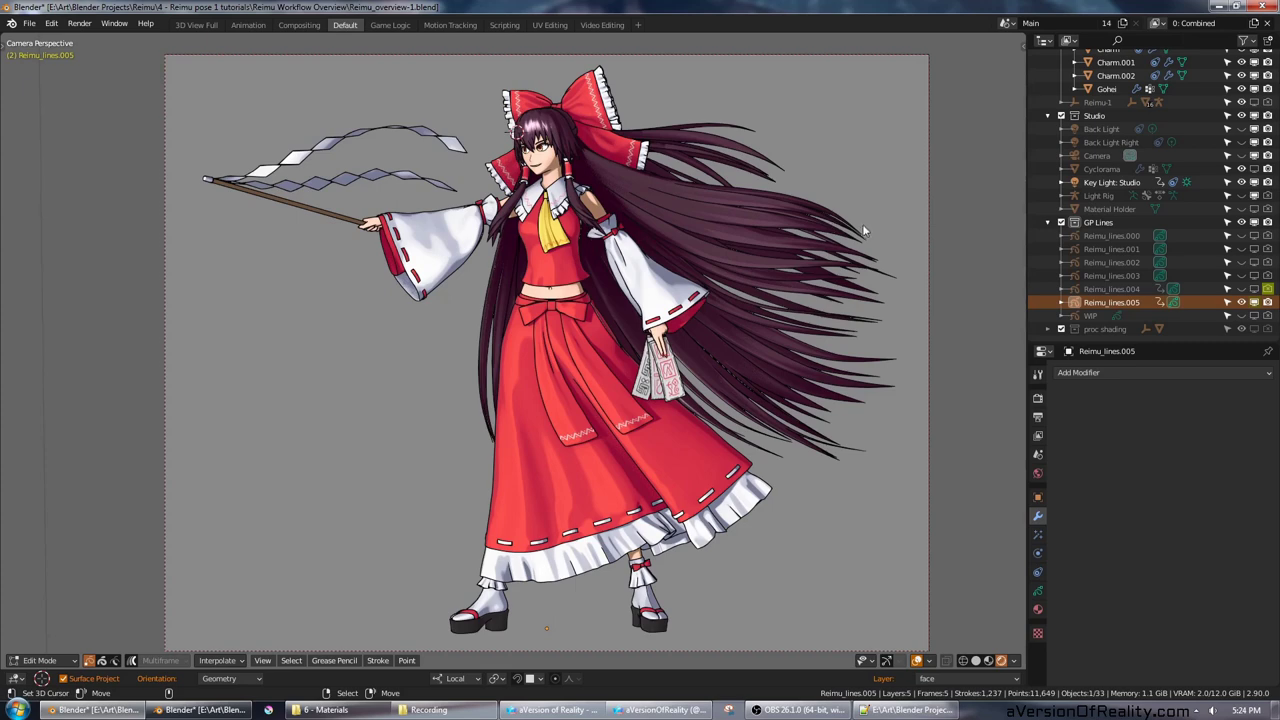
{"action": "scroll", "coordinate": [866, 218], "scroll_direction": "down", "scroll_amount": 1, "text": "shift"}
{"action": "scroll", "coordinate": [872, 206], "scroll_direction": "down", "scroll_amount": 1, "text": "shift"}
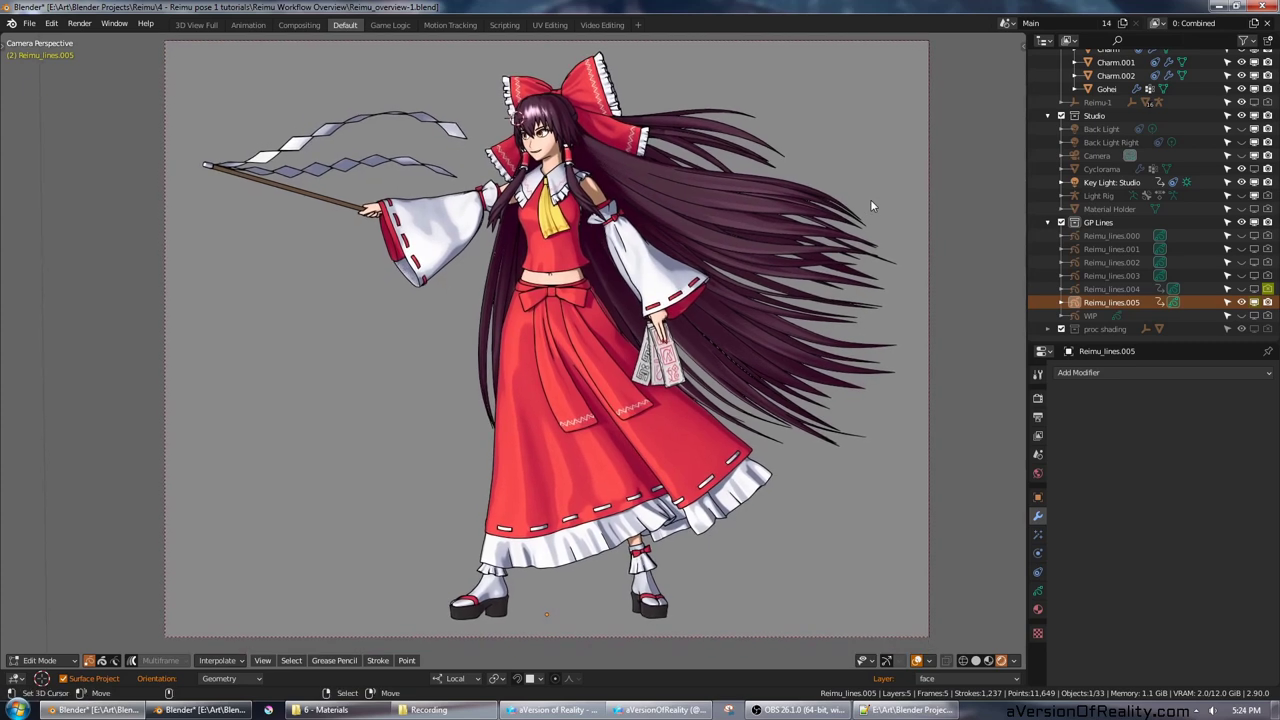
Step: Snap the 3D cursor to the origin point between the character's feet
{"action": "key", "text": "shift+s"}
{"action": "left_click", "coordinate": [742, 462]}
{"action": "scroll", "coordinate": [879, 160], "scroll_direction": "up", "scroll_amount": 1, "text": "shift"}
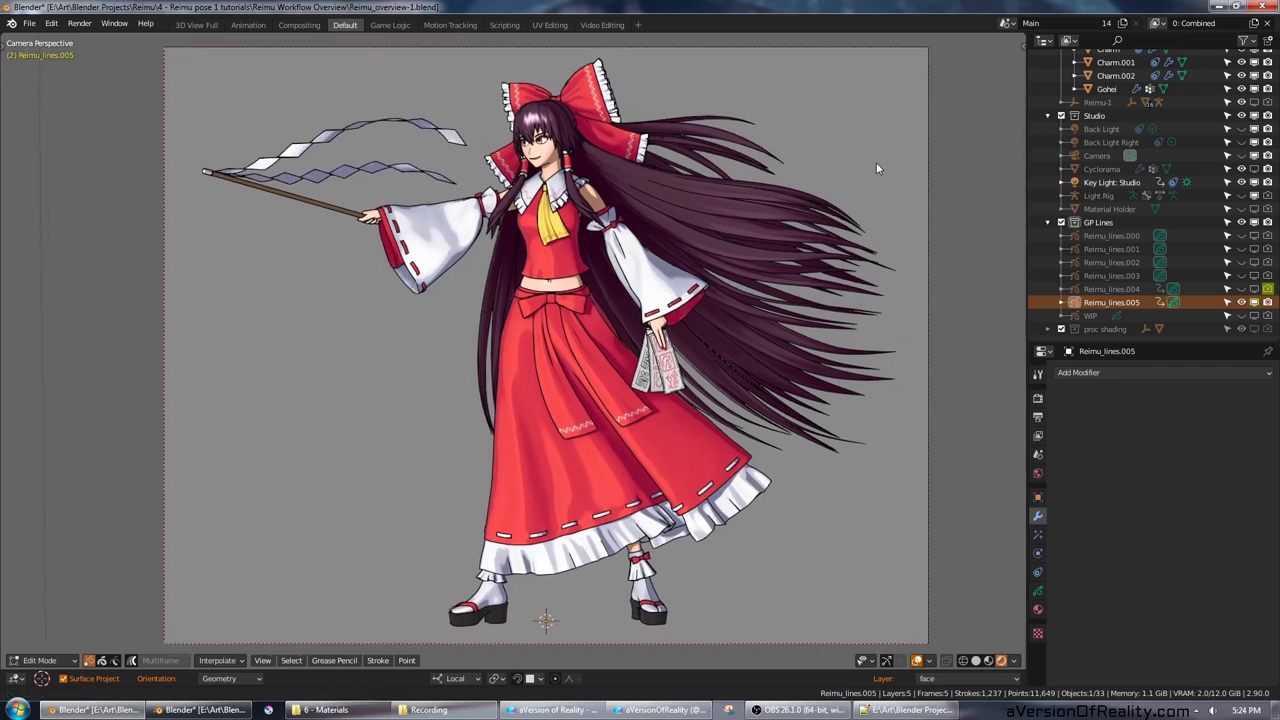
{"action": "scroll", "coordinate": [875, 165], "scroll_direction": "up", "scroll_amount": 1, "text": "shift"}
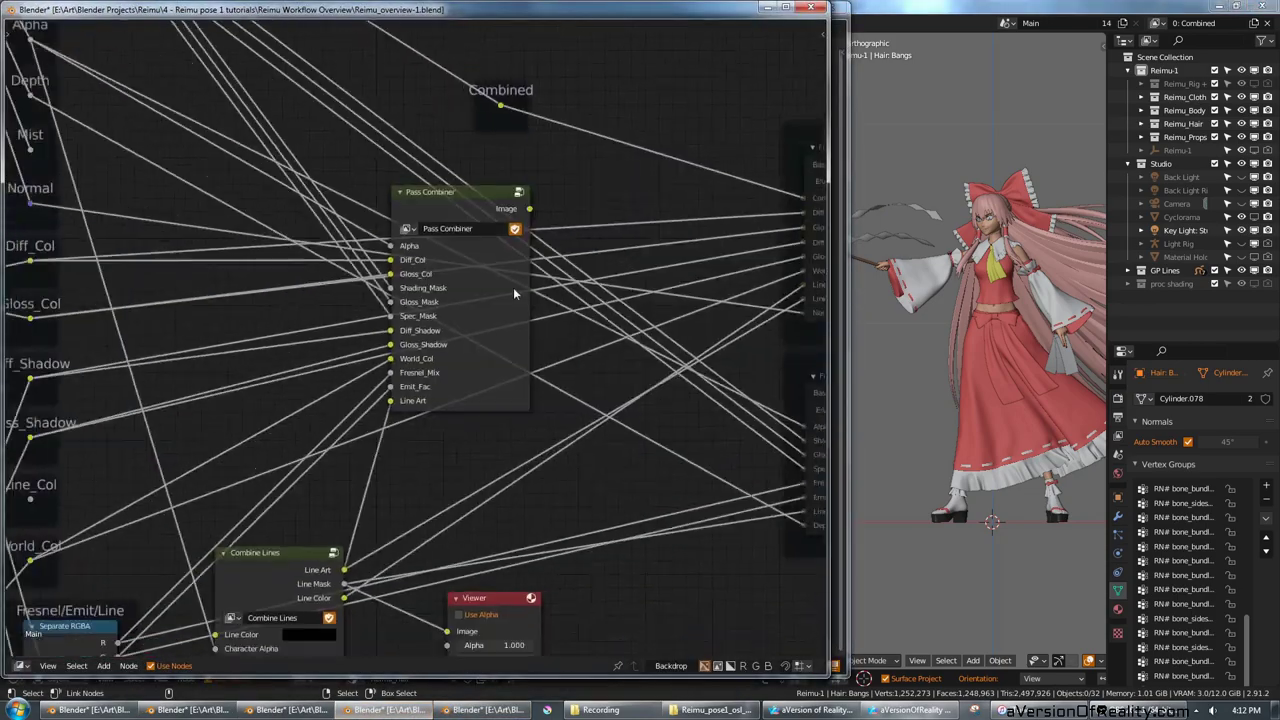
Step: Examine the compositor's Pass Combiner, Color Output and BW Output nodes, and switch to the Reimu_pose1_PO1-1.blend project
{"action": "middle_click_drag", "start_coordinate": [485, 305], "coordinate": [338, 221]}
{"action": "scroll", "coordinate": [450, 313], "scroll_direction": "up", "scroll_amount": 3}
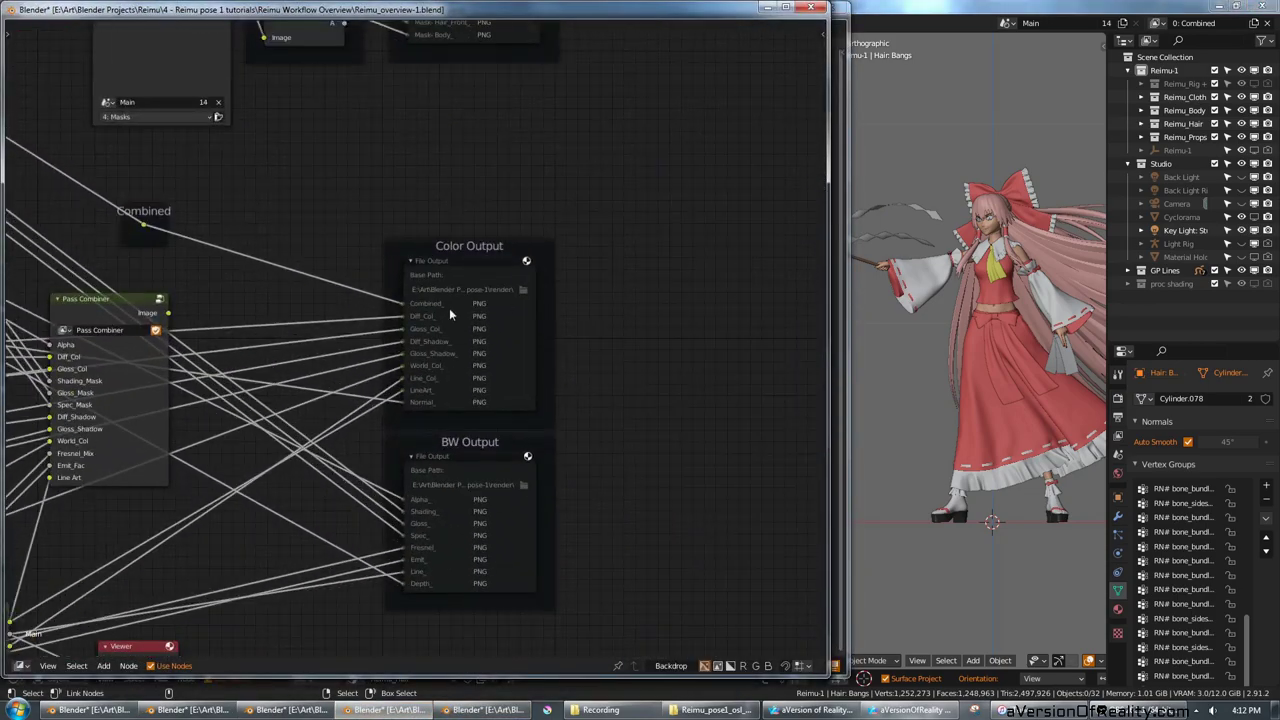
{"action": "left_click", "coordinate": [706, 710]}
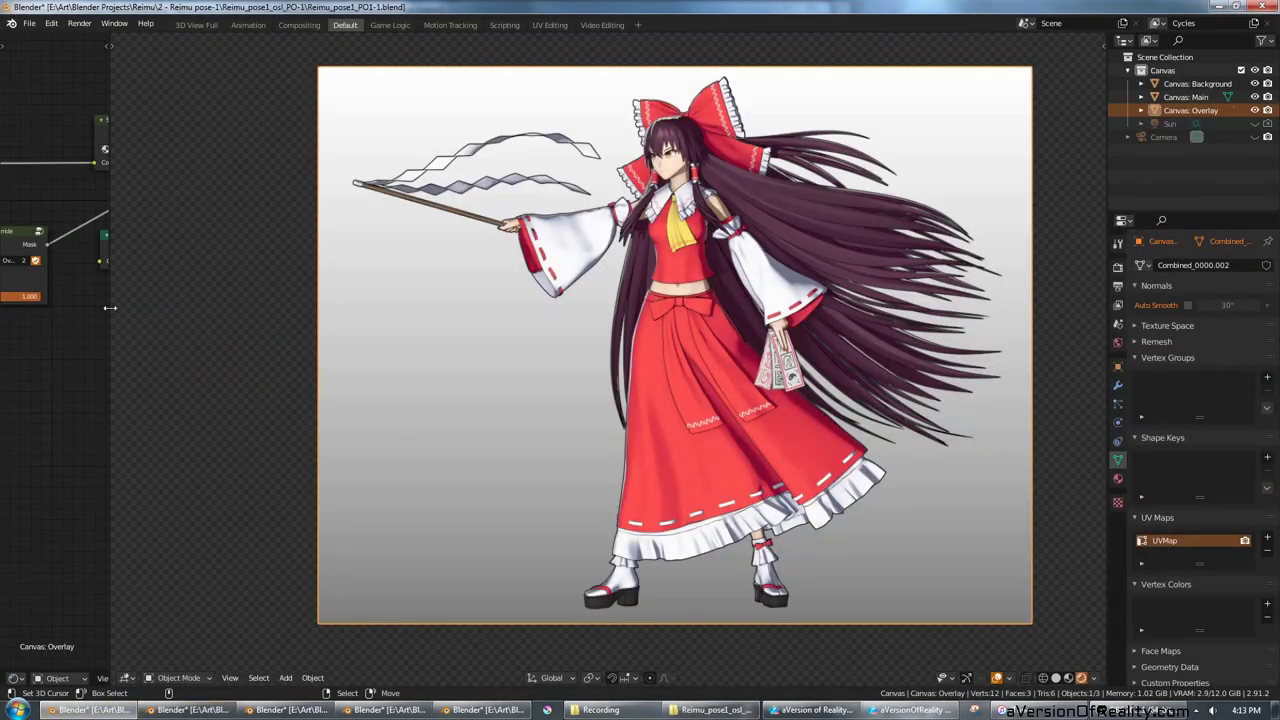
Step: Examine the Canvas: Main material from Paint: File Layers through the EV: Color Shading group to the Mix Shader in a wider node editor
{"action": "left_click_drag", "start_coordinate": [110, 308], "coordinate": [636, 310]}
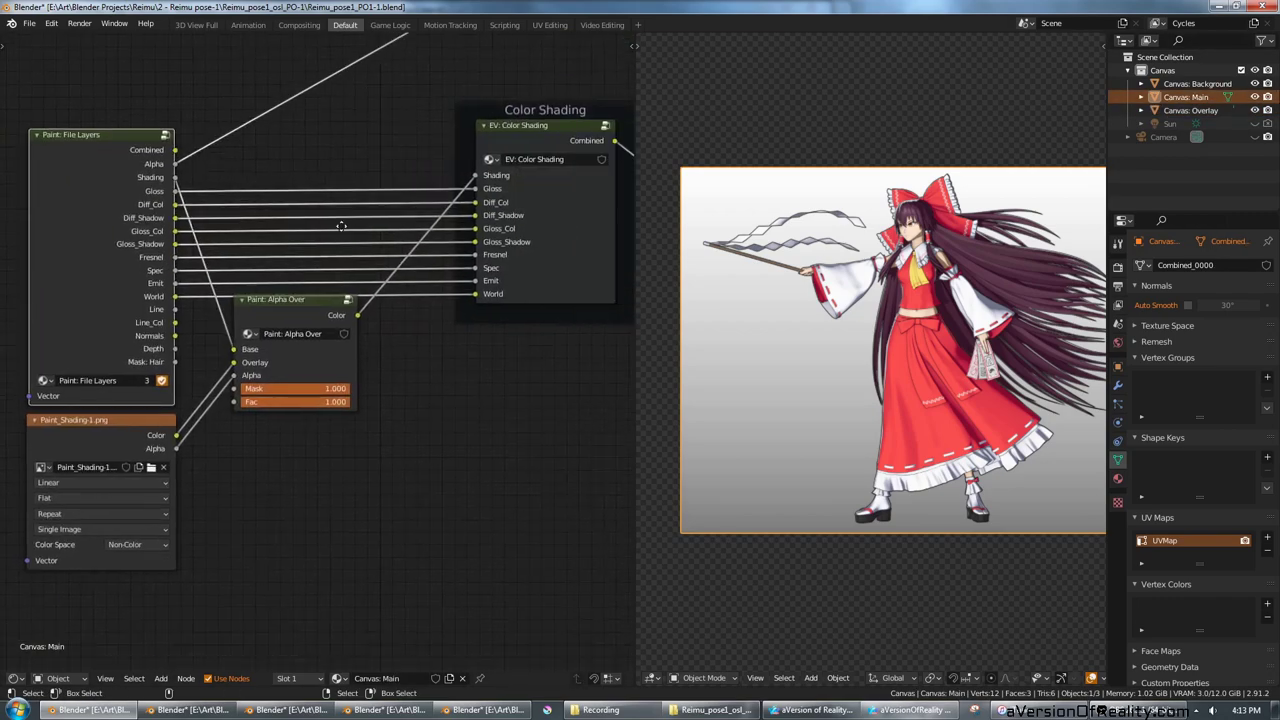
{"action": "key", "text": "Tab"}
{"action": "scroll", "coordinate": [563, 247], "scroll_direction": "down", "scroll_amount": 3}
{"action": "mouse_move", "coordinate": [563, 247]}
{"action": "middle_mouse_down"}
{"action": "mouse_move", "coordinate": [602, 267]}
{"action": "mouse_move", "coordinate": [113, 278]}
{"action": "middle_mouse_up"}
{"action": "key", "text": "Tab"}
{"action": "middle_click_drag", "start_coordinate": [244, 232], "coordinate": [13, 293]}
{"action": "left_click_drag", "start_coordinate": [635, 109], "coordinate": [425, 115]}
{"action": "left_click", "coordinate": [1190, 110]}
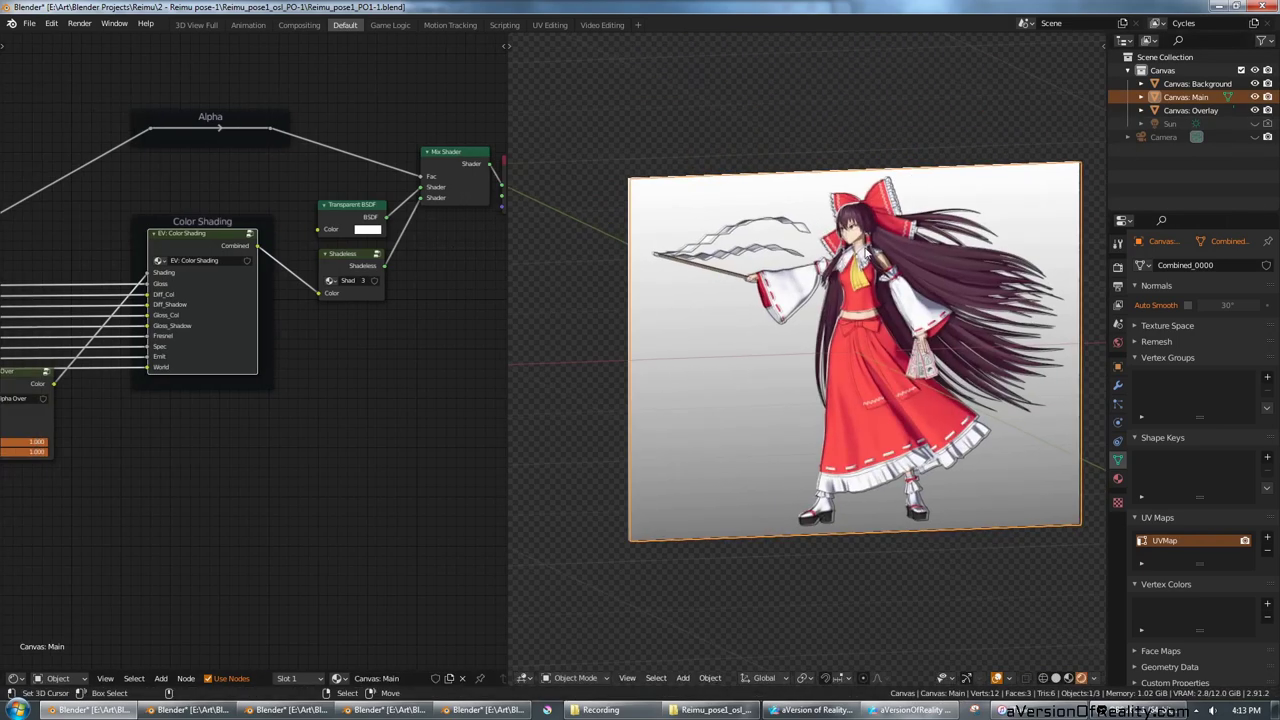
Step: Cut the Fresnel and World links going into the EV: Color Shading node
{"action": "scroll", "coordinate": [800, 350], "scroll_direction": "up", "scroll_amount": 3}
{"action": "middle_click_drag", "start_coordinate": [131, 351], "coordinate": [430, 337]}
{"action": "scroll", "coordinate": [430, 337], "scroll_direction": "up", "scroll_amount": 3}
{"action": "mouse_move", "coordinate": [312, 361]}
{"action": "left_mouse_down"}
{"action": "mouse_move", "coordinate": [286, 420]}
{"action": "mouse_move", "coordinate": [289, 474]}
{"action": "left_mouse_up"}
{"action": "middle_click_drag", "start_coordinate": [420, 300], "coordinate": [306, 322]}
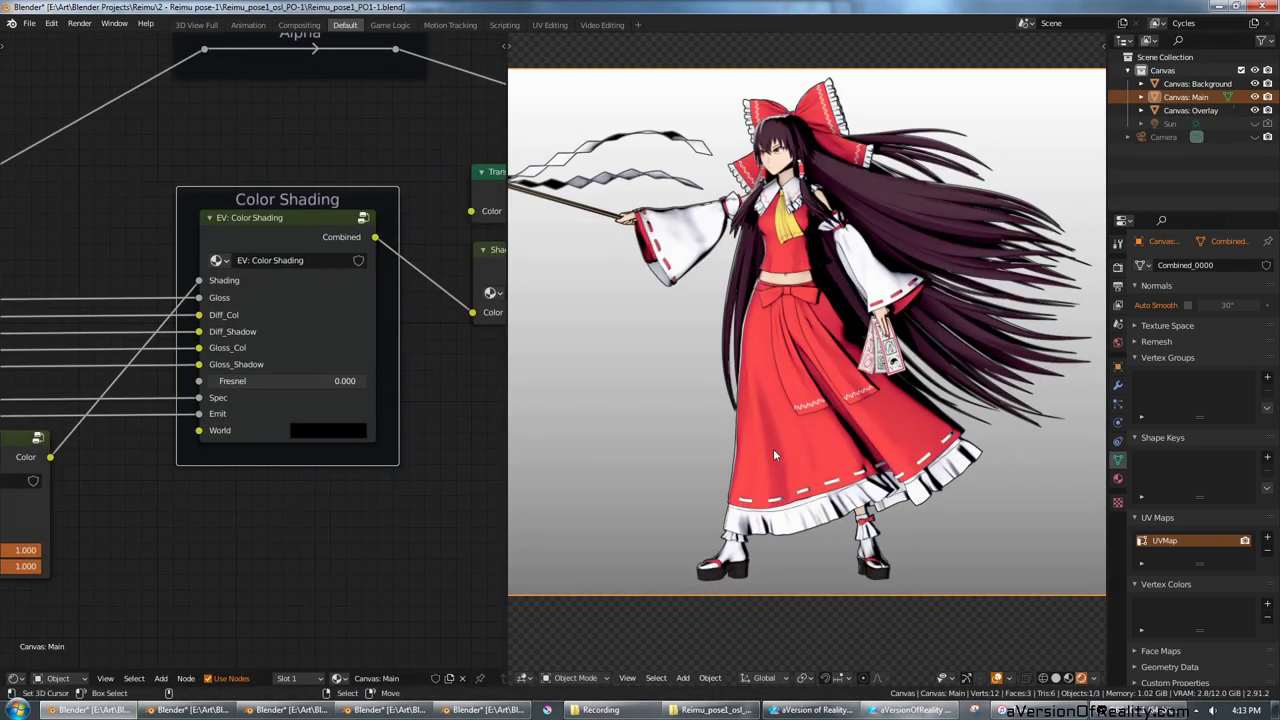
Step: Select the Paint_Shading-1.png texture node and switch Canvas: Main to Texture Paint mode
{"action": "middle_click_drag", "start_coordinate": [182, 540], "coordinate": [431, 411]}
{"action": "middle_click_drag", "start_coordinate": [180, 433], "coordinate": [400, 350]}
{"action": "scroll", "coordinate": [380, 355], "scroll_direction": "down", "scroll_amount": 2}
{"action": "left_click", "coordinate": [250, 386]}
{"action": "middle_click_drag", "start_coordinate": [250, 386], "coordinate": [188, 396]}
{"action": "key", "text": "ctrl+Tab"}
{"action": "left_click", "coordinate": [924, 205]}
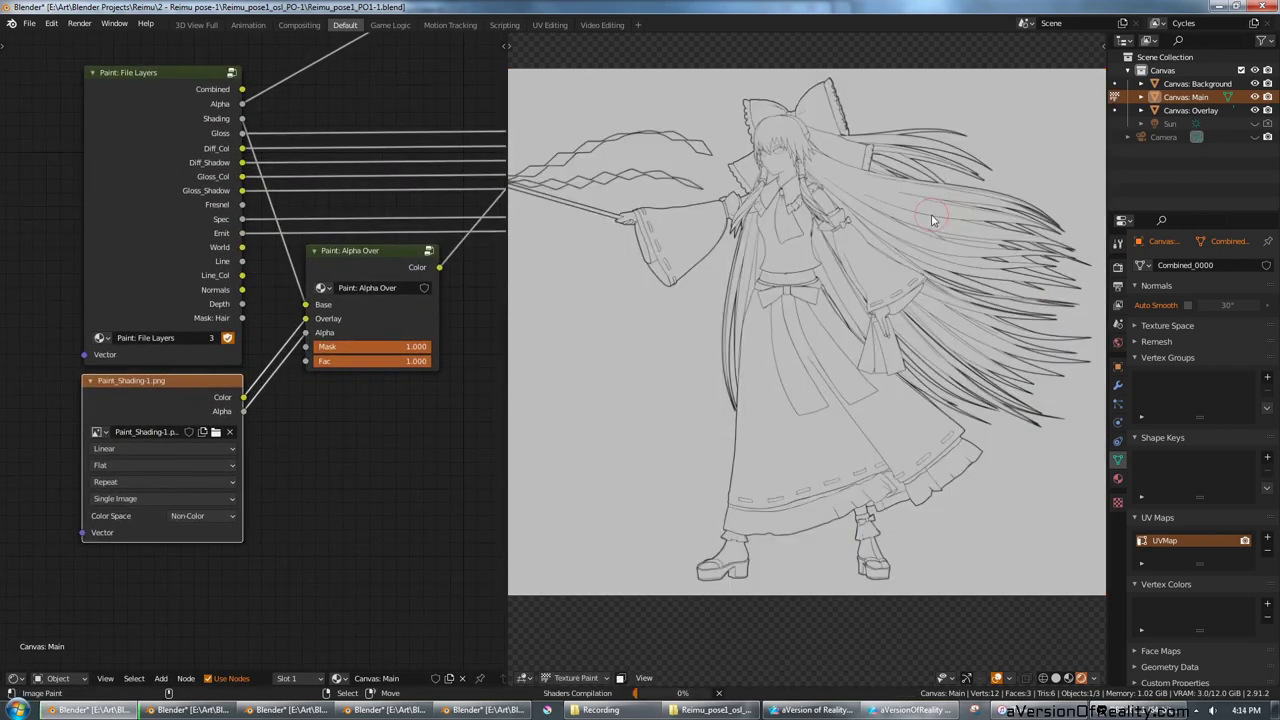
Step: Show the Draw brush's tool settings beside the canvas and bring its colour controls into view
{"action": "key", "text": "n"}
{"action": "left_click", "coordinate": [1098, 74]}
{"action": "scroll", "coordinate": [874, 226], "scroll_direction": "up", "scroll_amount": 2}
{"action": "middle_click_drag", "start_coordinate": [874, 226], "coordinate": [805, 222], "text": "shift"}
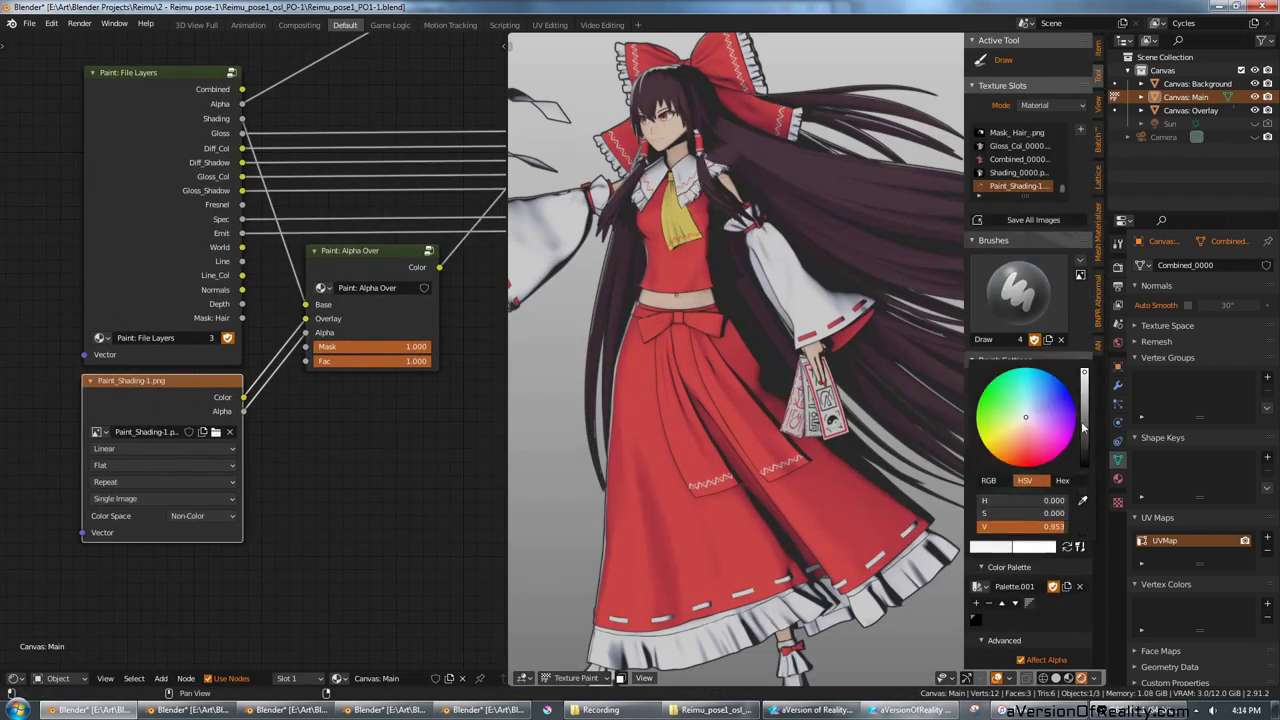
{"action": "scroll", "coordinate": [715, 200], "scroll_direction": "down", "scroll_amount": 3}
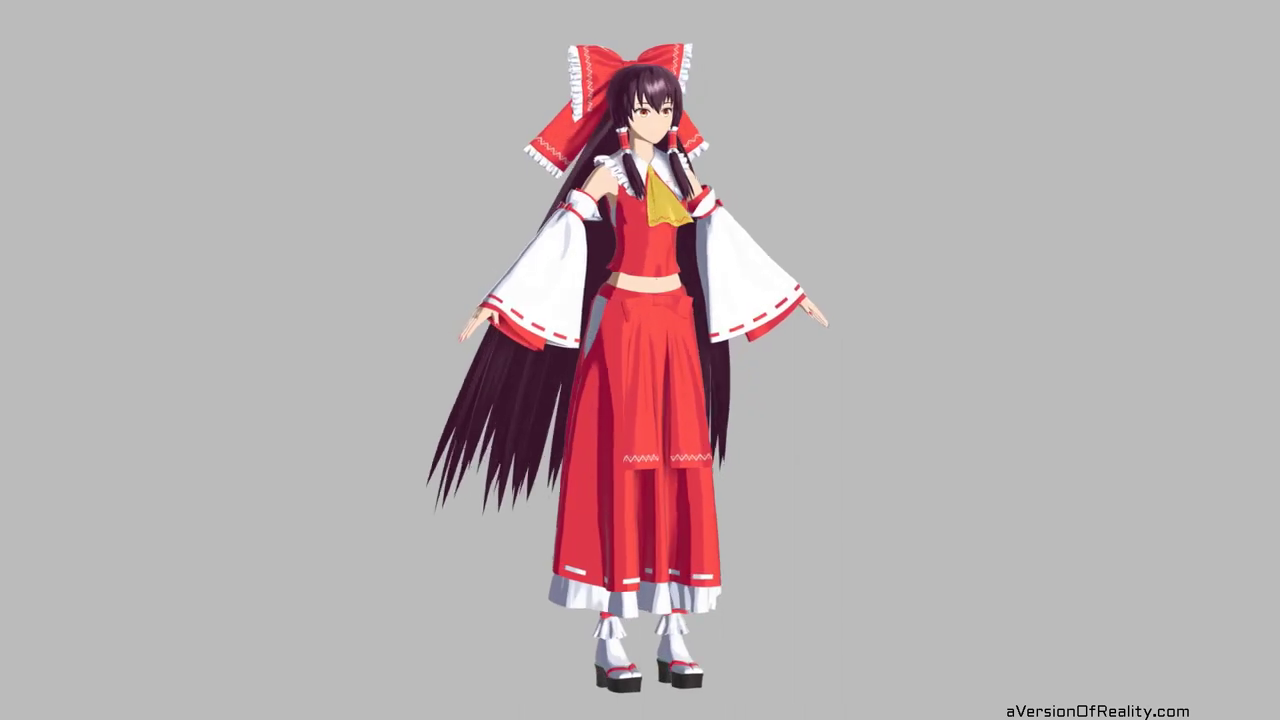